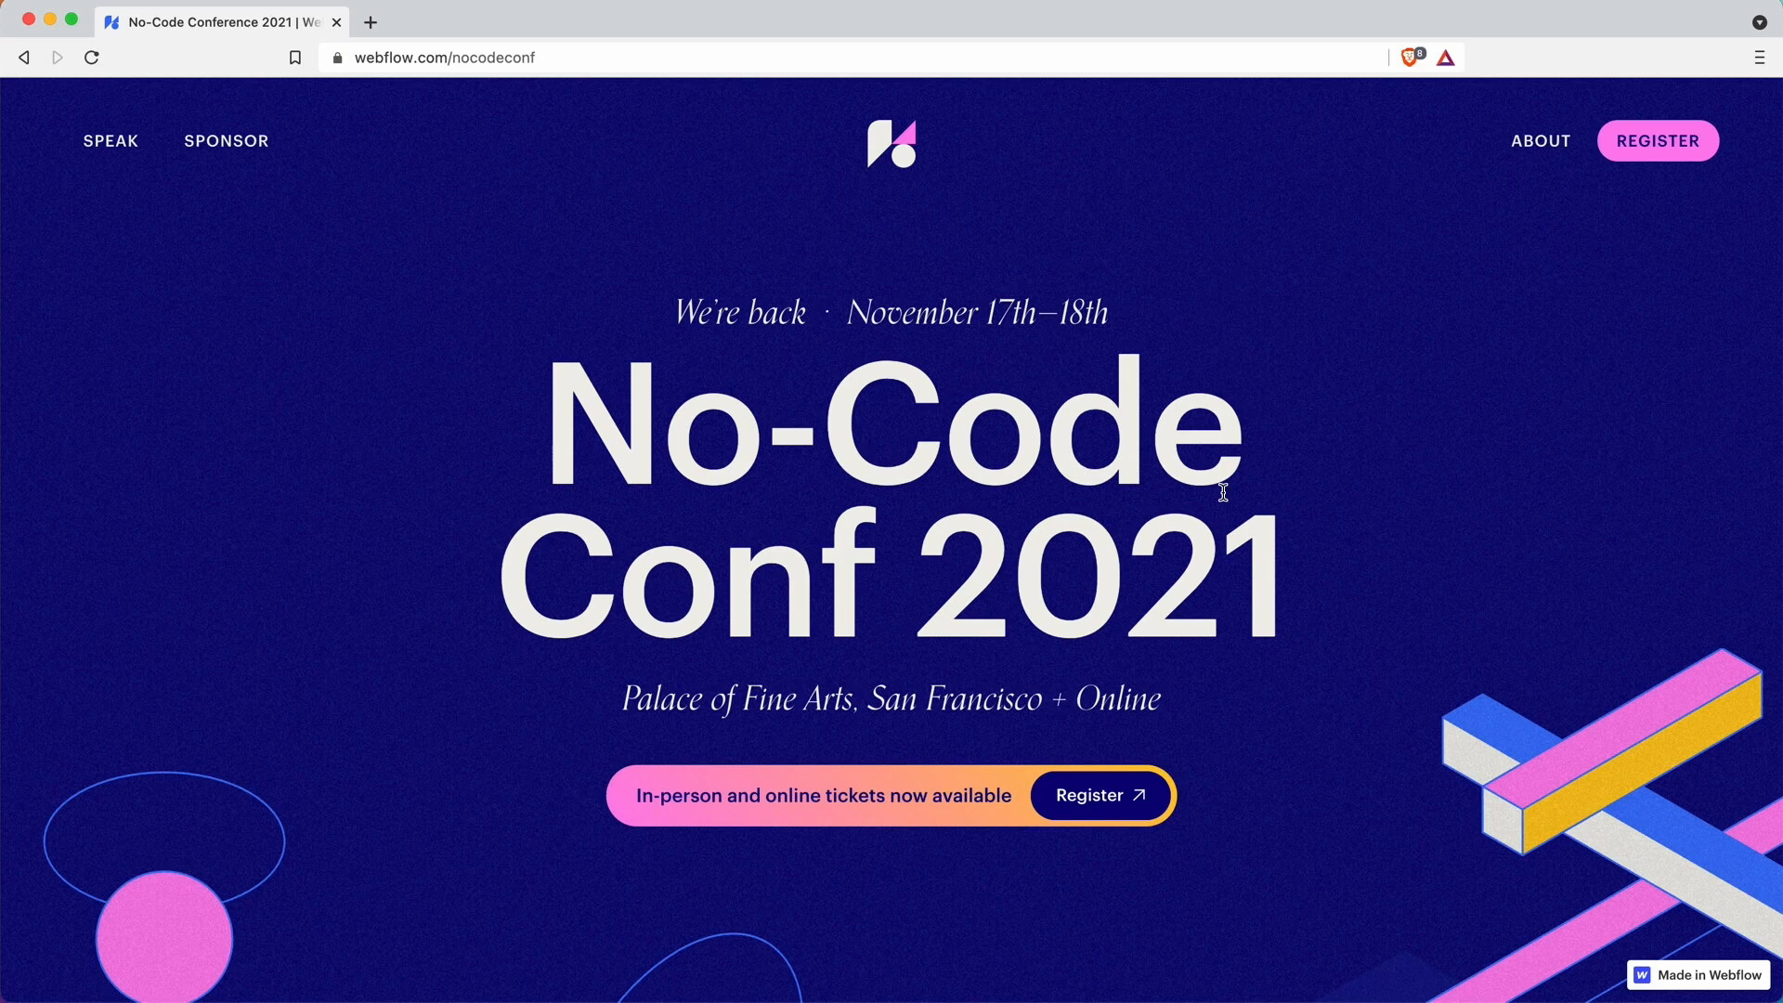
Look through the No-Code Conf 2021 page from its hero down to the registration details.
scroll(1223, 492, down, 3)
scroll(1245, 478, up, 3)
scroll(1217, 440, down, 10)
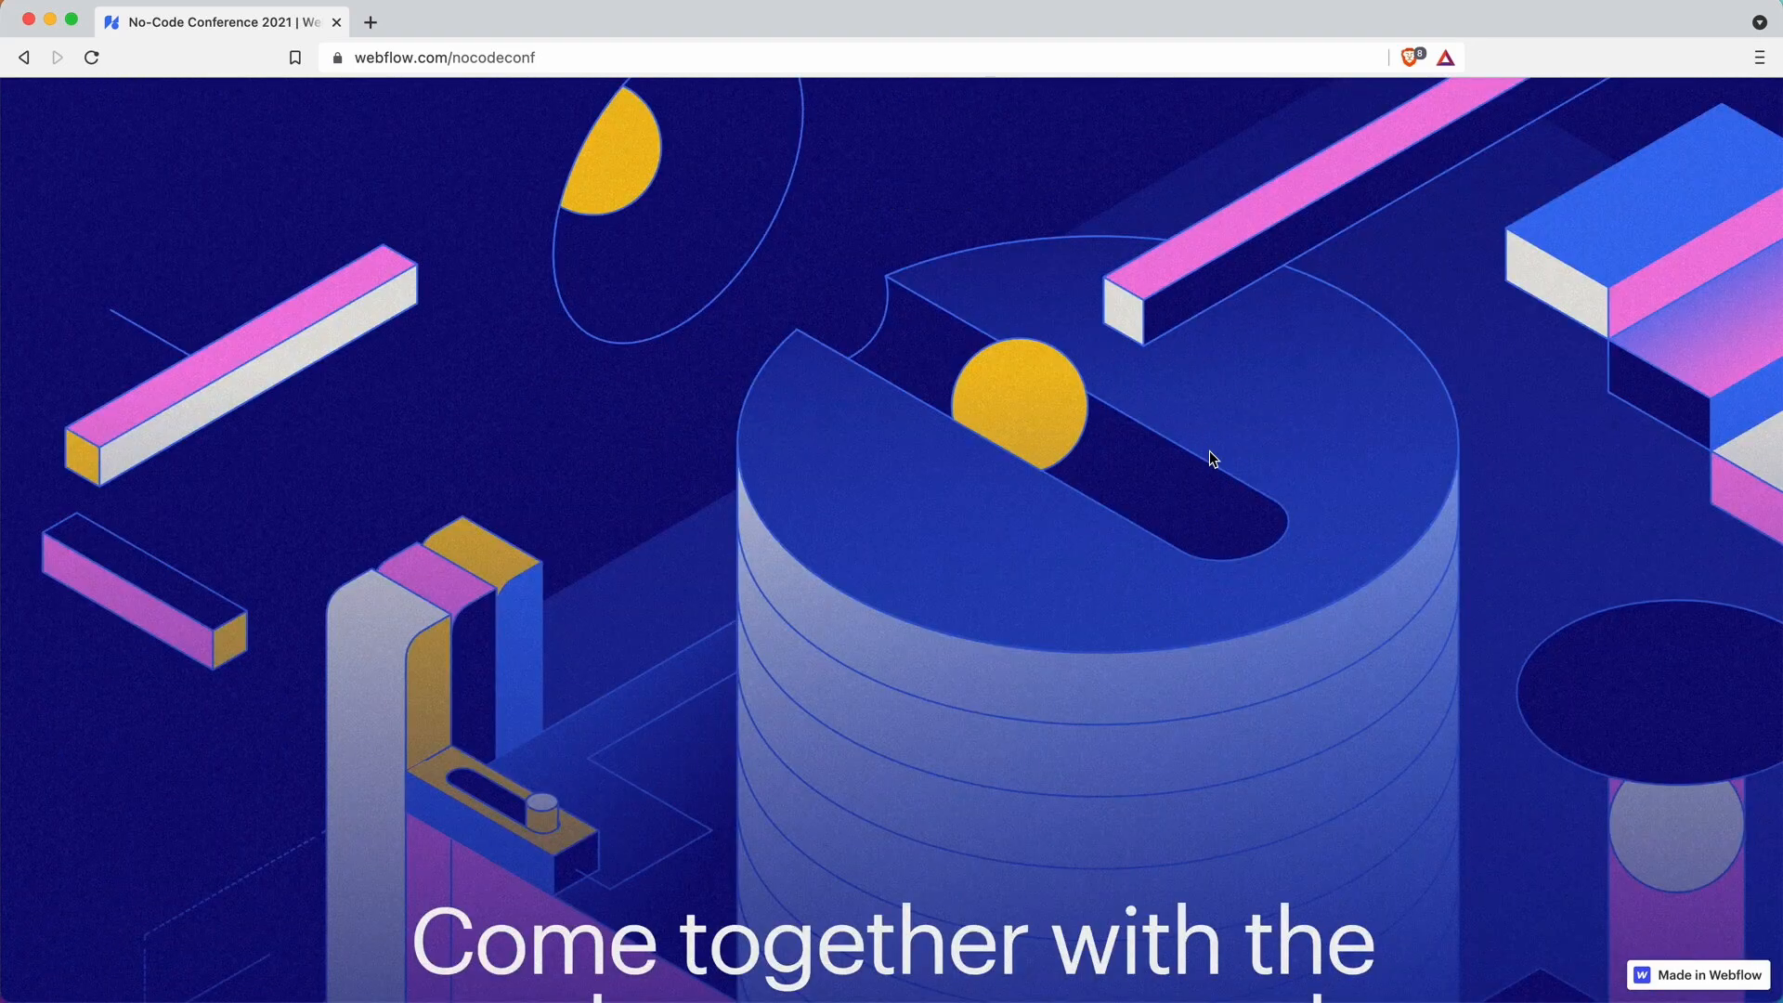
scroll(1208, 450, down, 7)
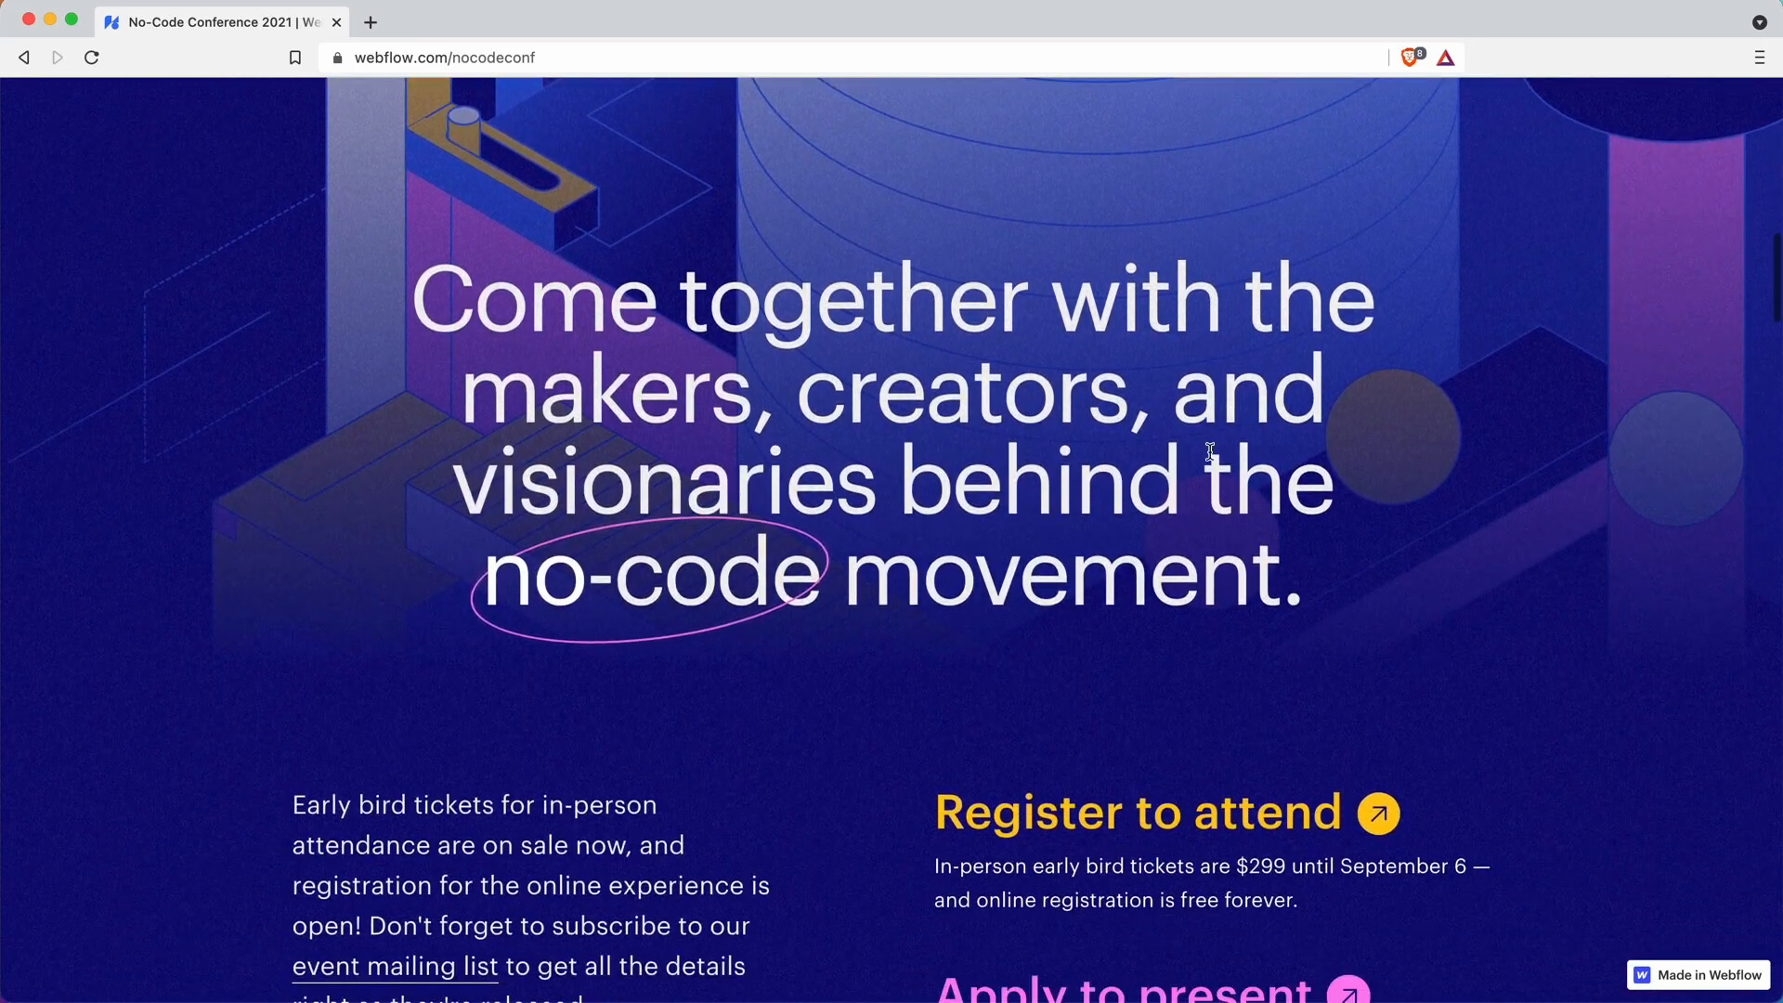
scroll(1129, 455, down, 7)
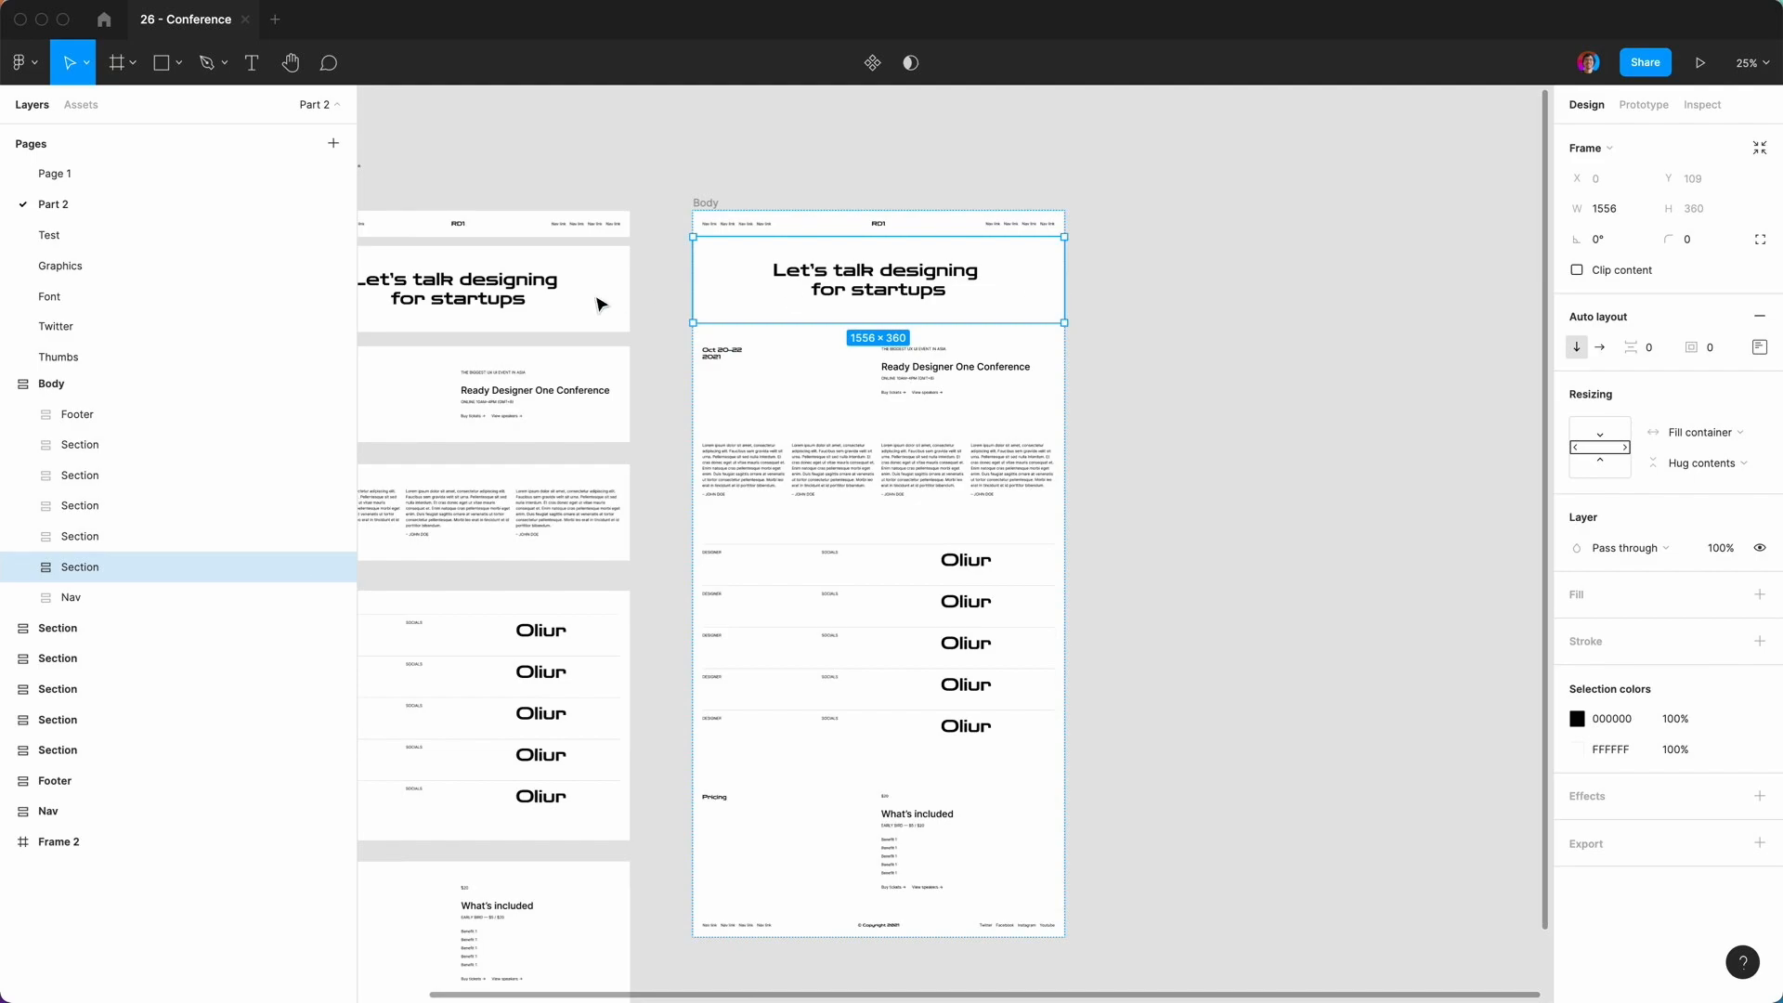
Duplicate the standalone "Let's talk designing for startups" section and place the copy in the empty space beside the Body frame.
click(597, 302)
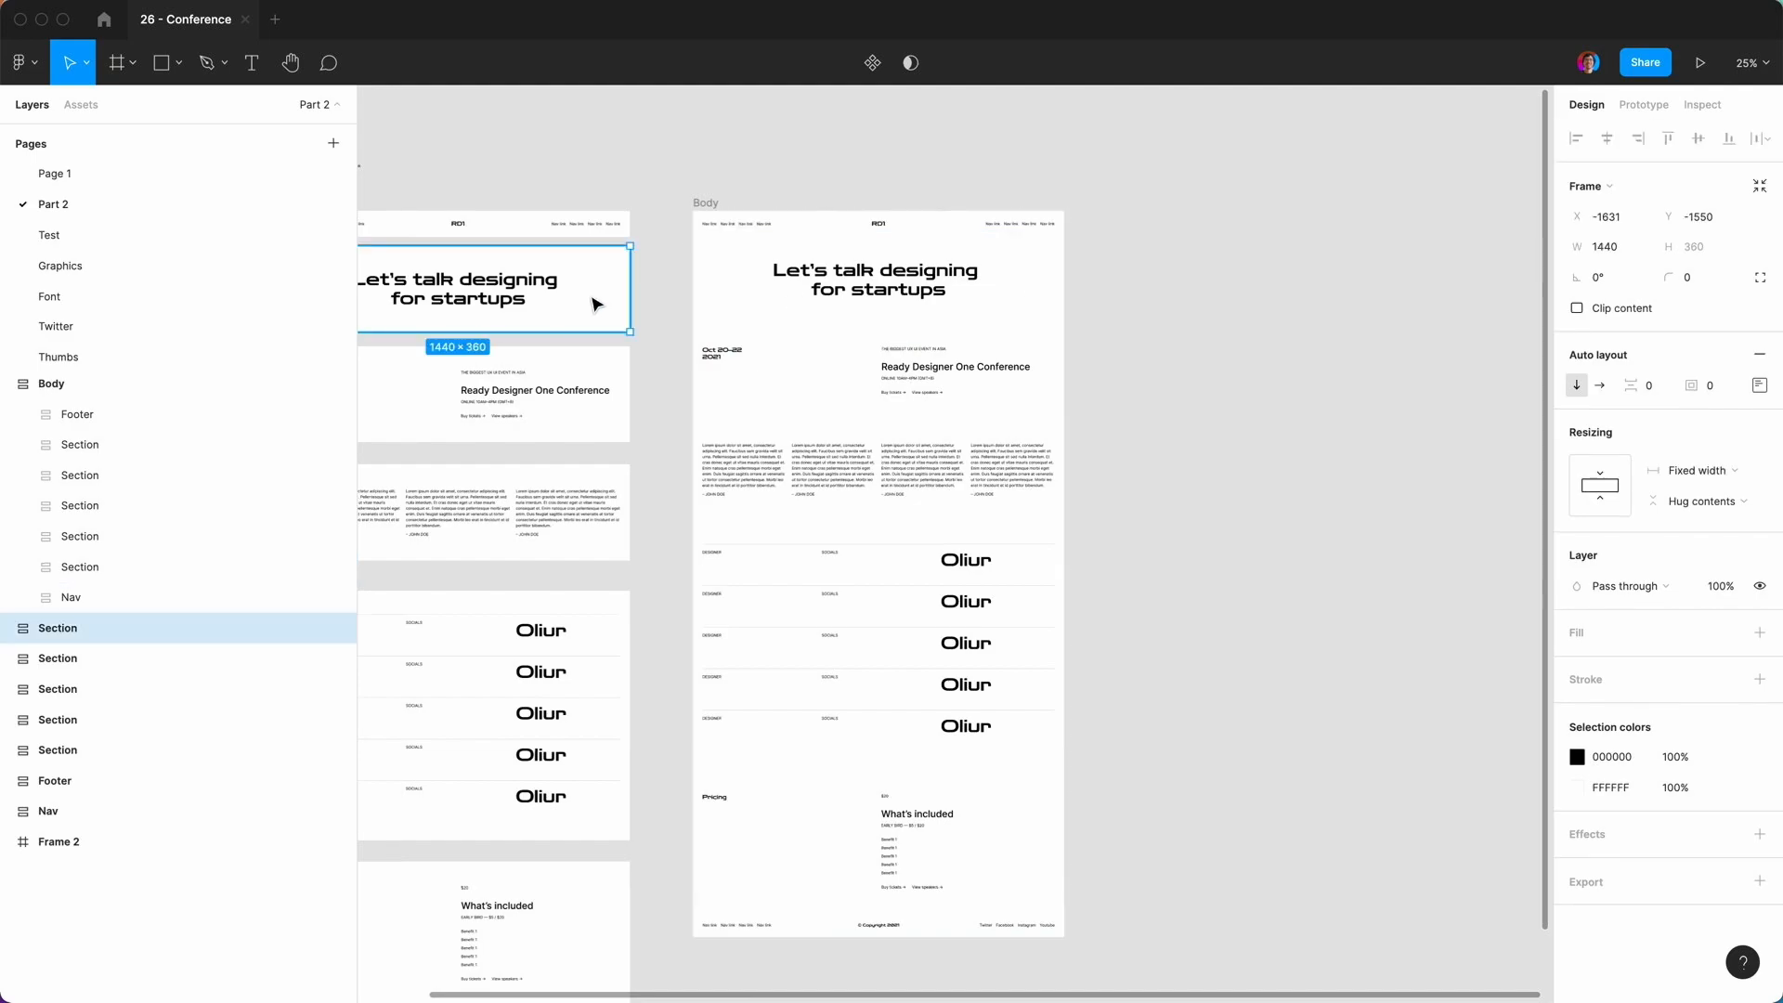
key(super+d)
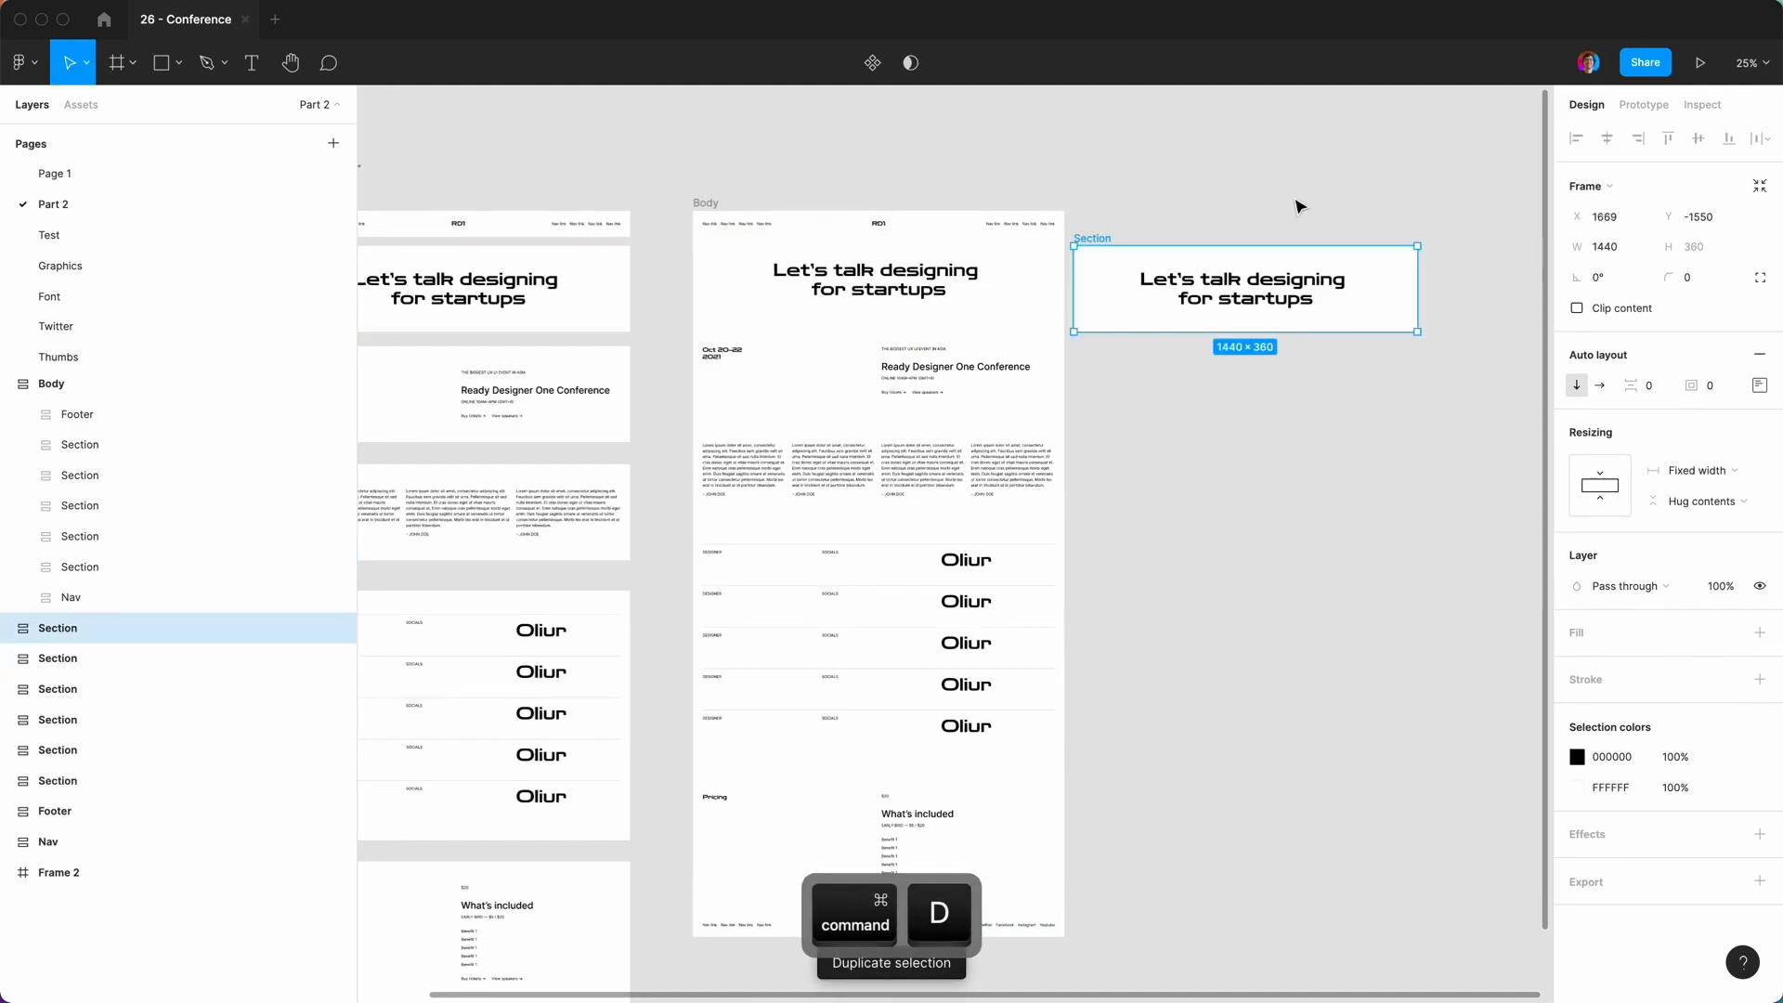
drag(1095, 240, 1162, 240)
click(1155, 470)
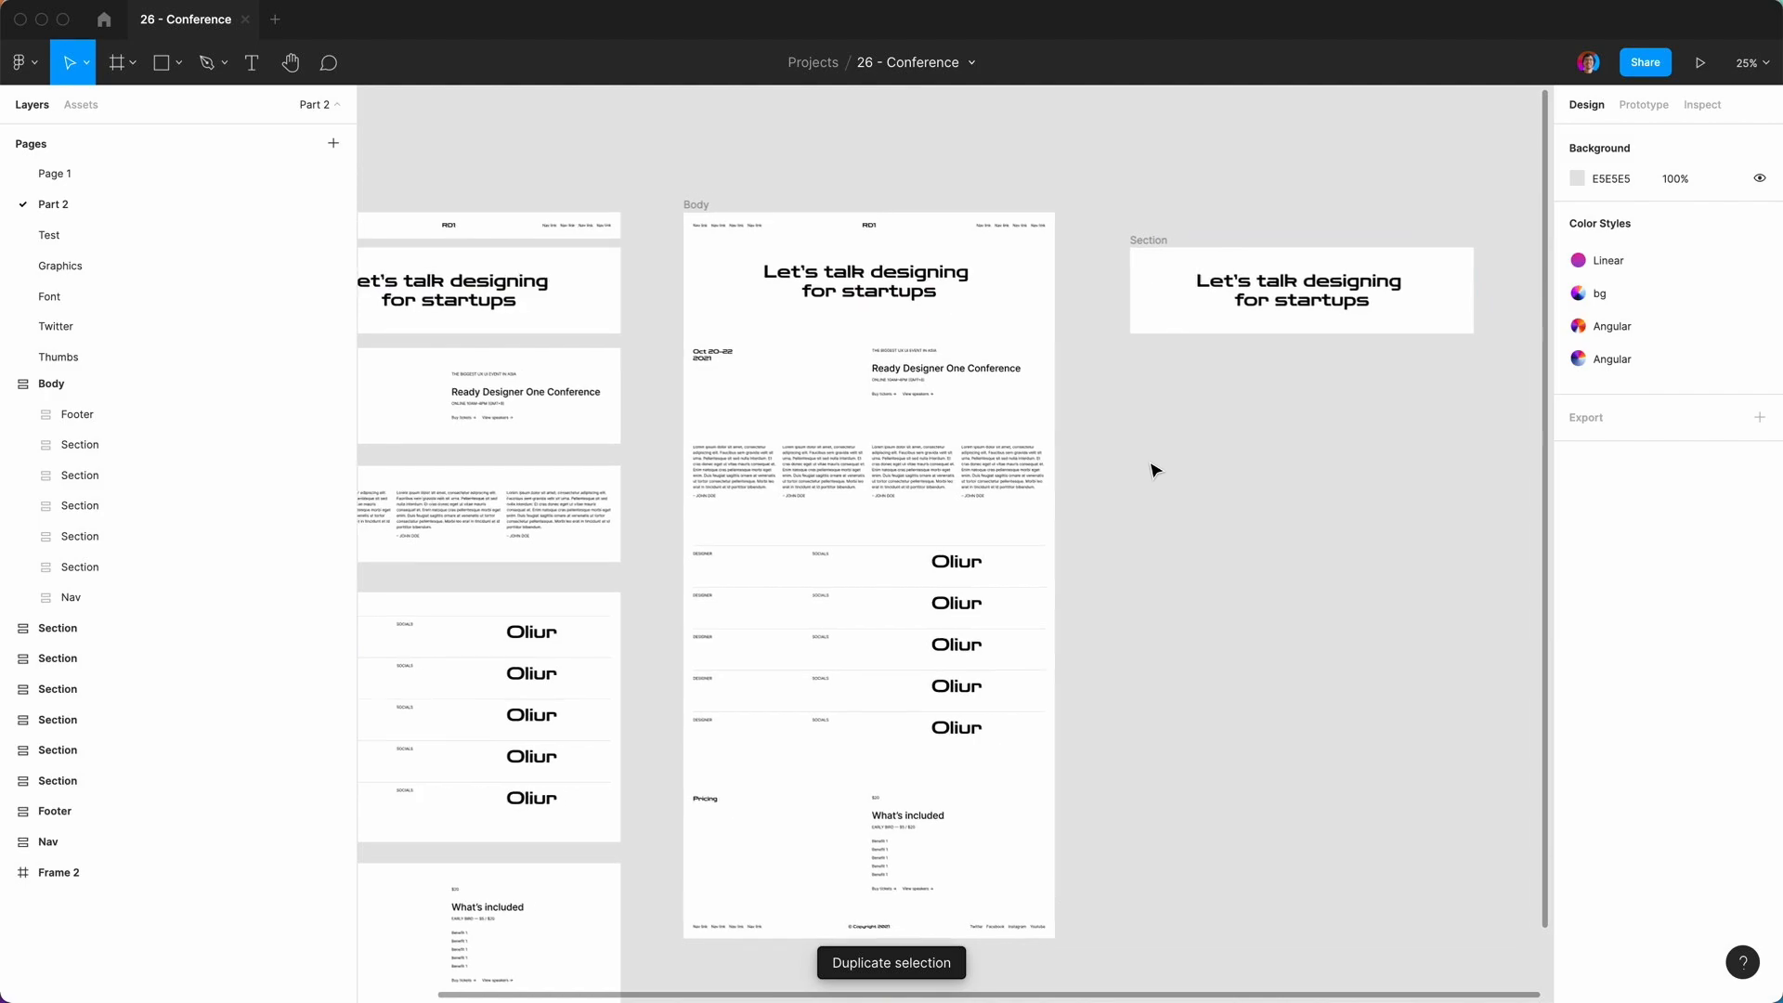
scroll(1155, 470, right, 3)
key(super+plus)
scroll(1155, 469, up, 4)
scroll(1155, 470, right, 4)
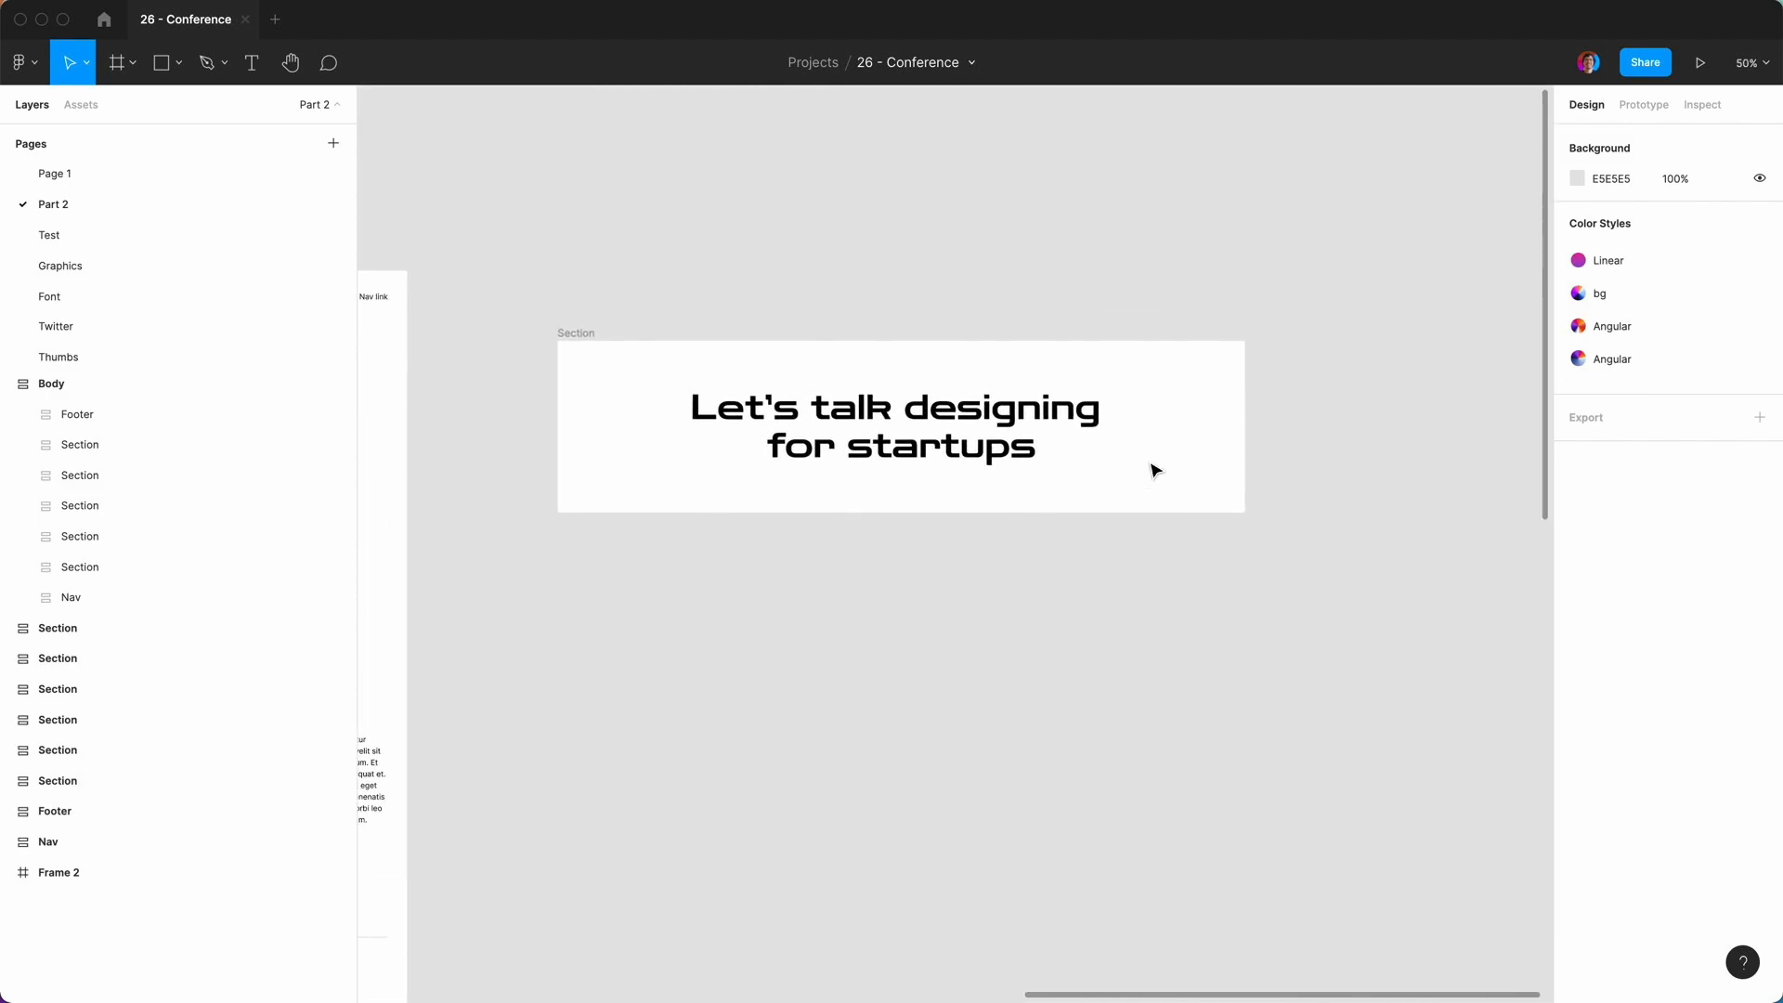
Switch to Brave to review the No-Code Conf 2021 hero layout, and return to the Figma file.
mouse_move(967, 1001)
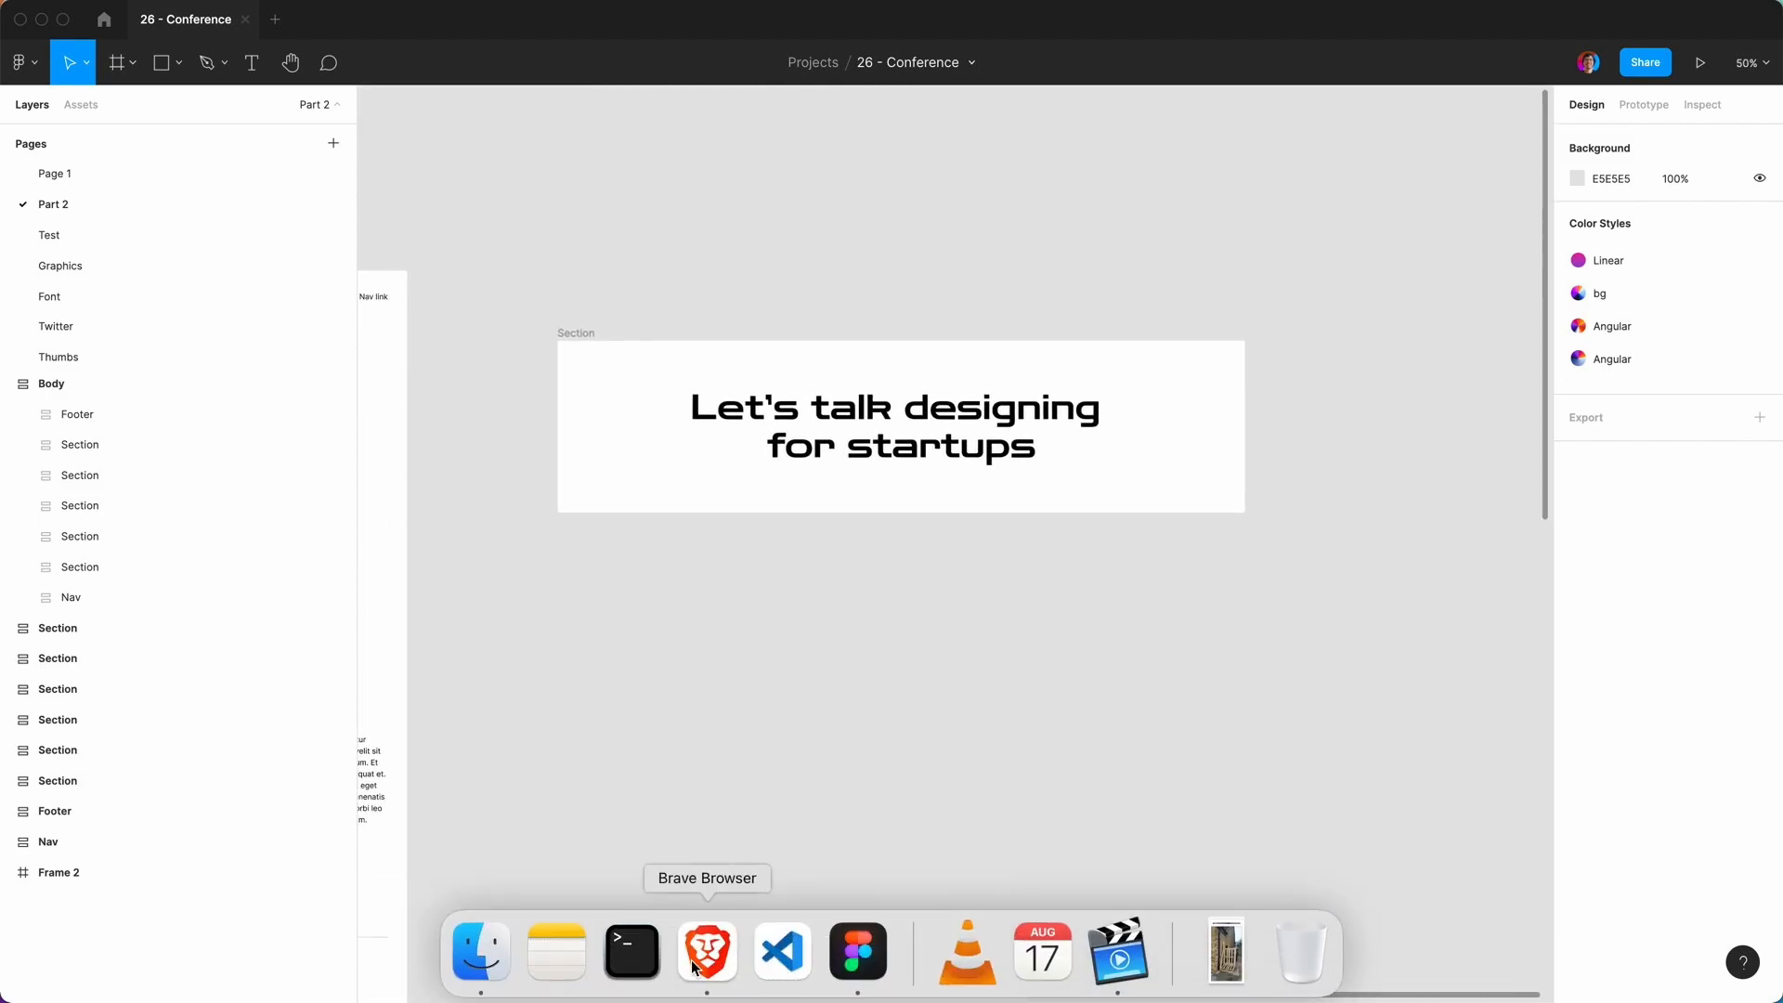
click(707, 959)
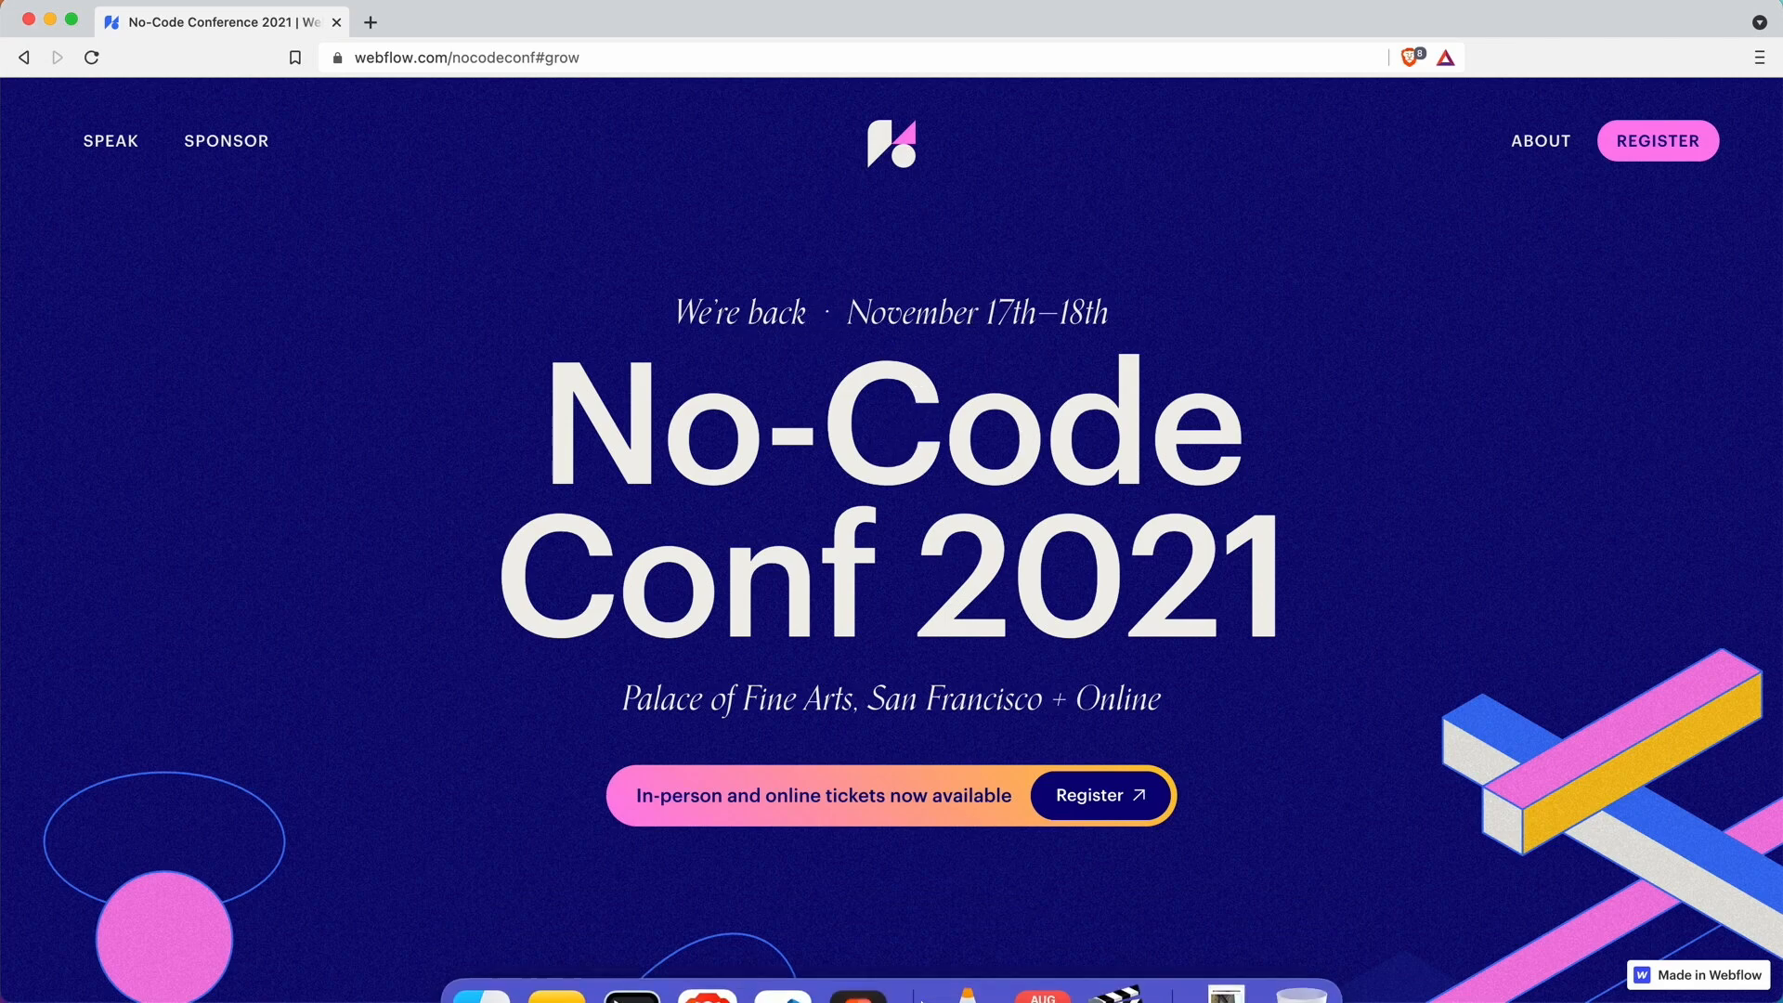
click(868, 967)
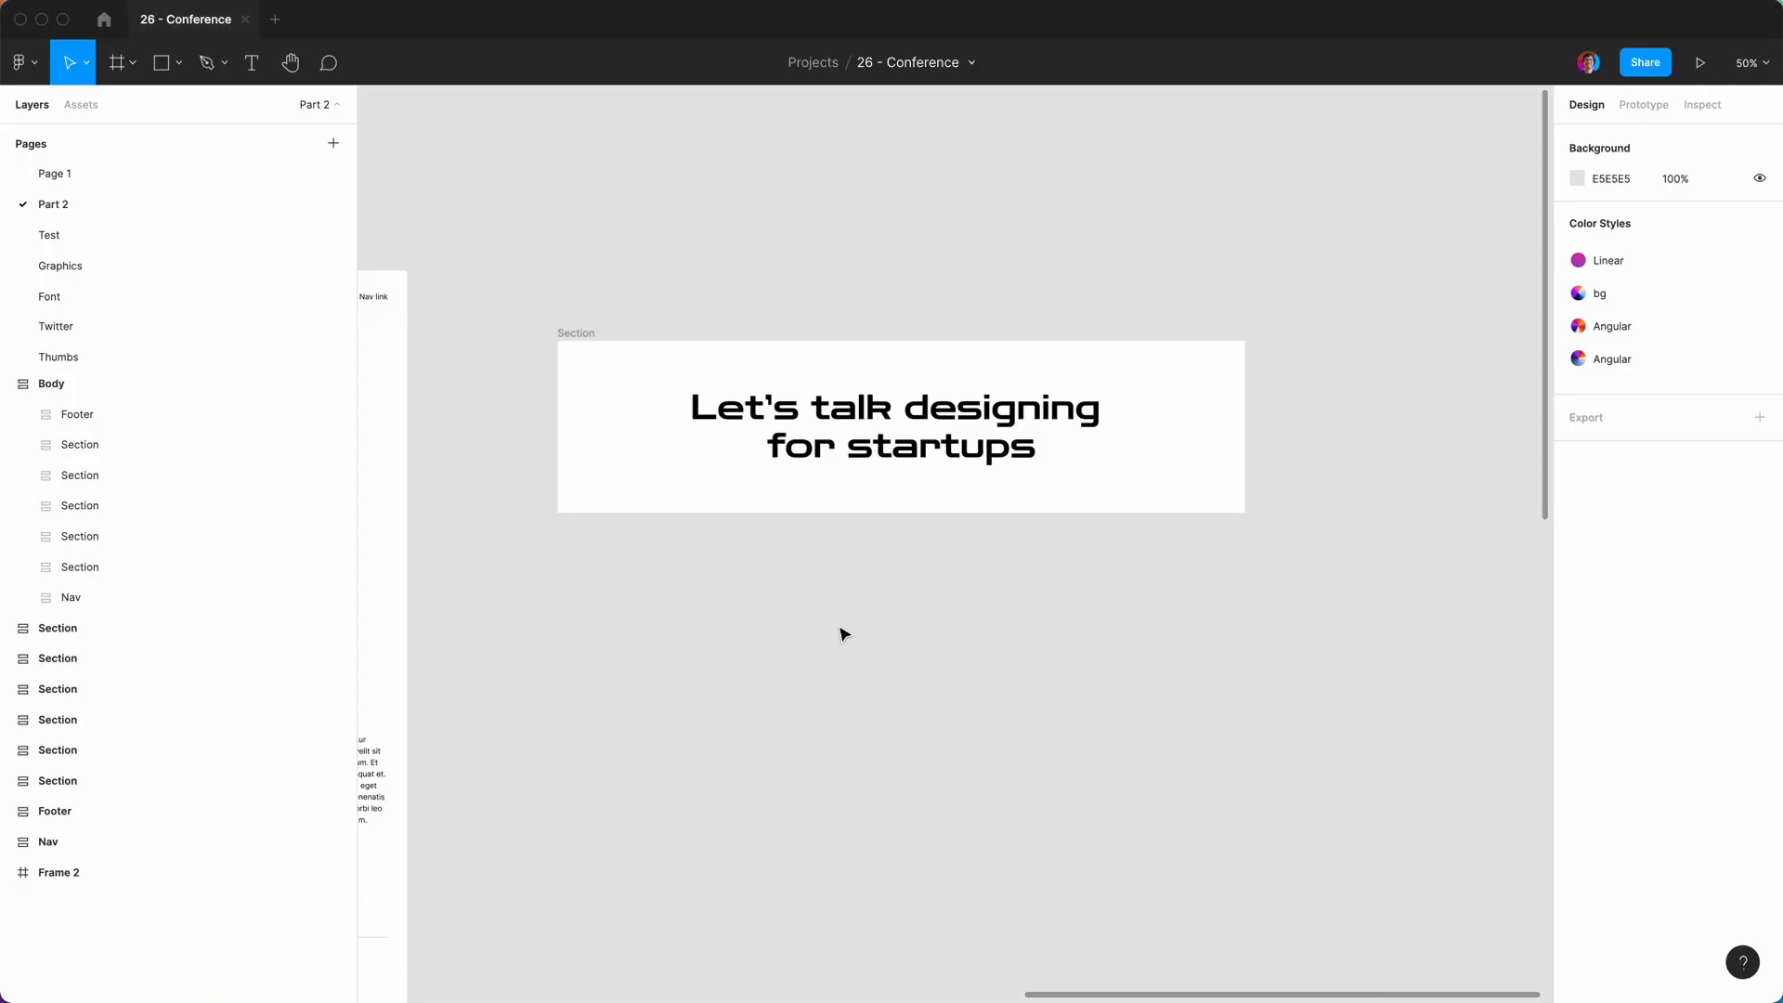
Duplicate the "Let's talk designing for startups" heading inside the Col of the copied section.
key(super+plus)
scroll(843, 556, left, 4)
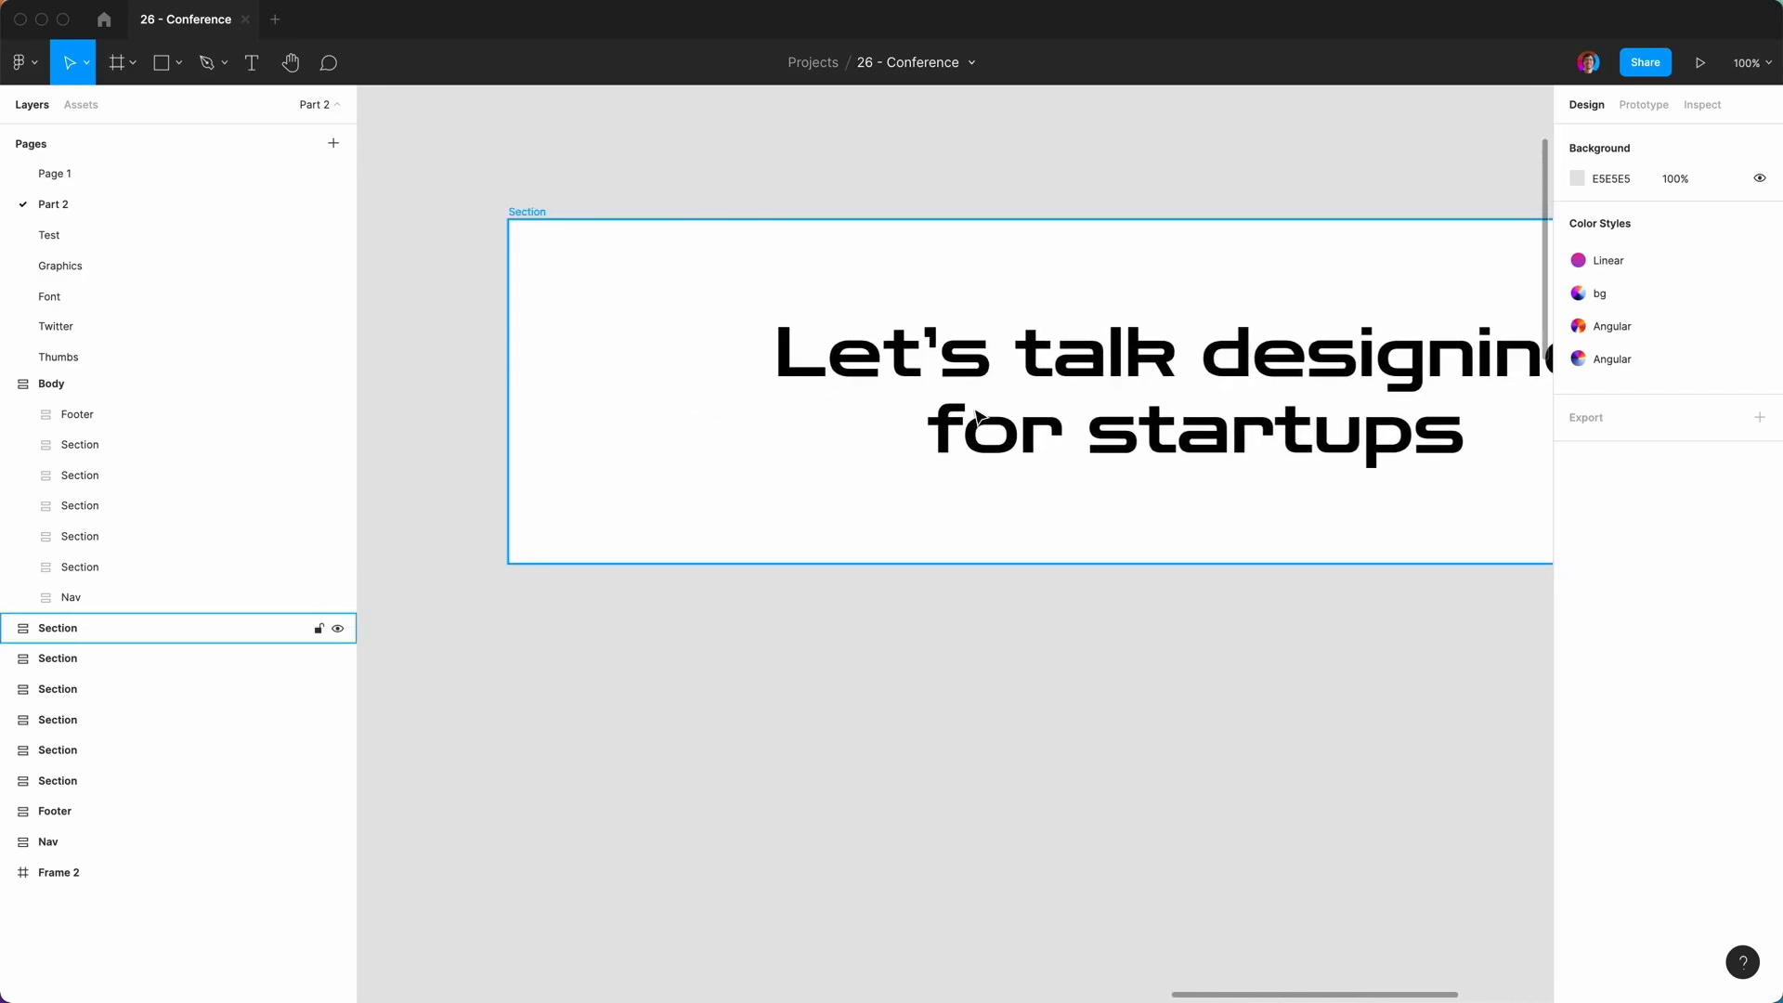
click(986, 414)
double_click(986, 414)
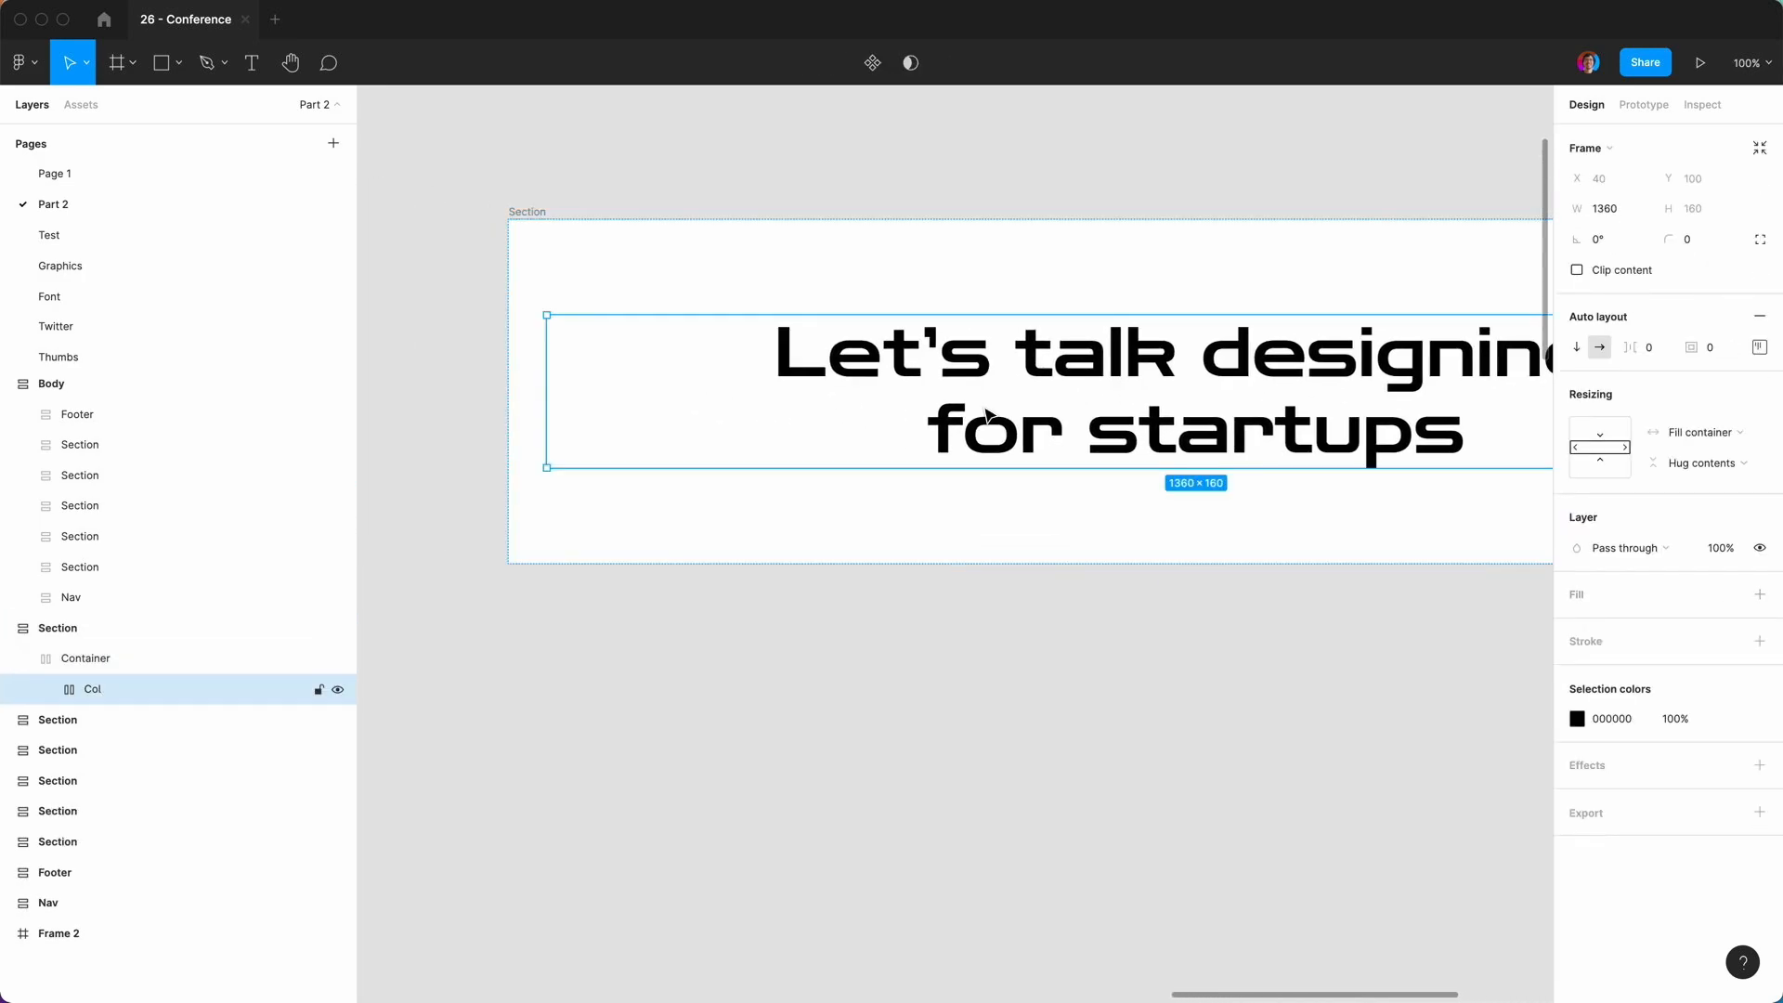
click(47, 689)
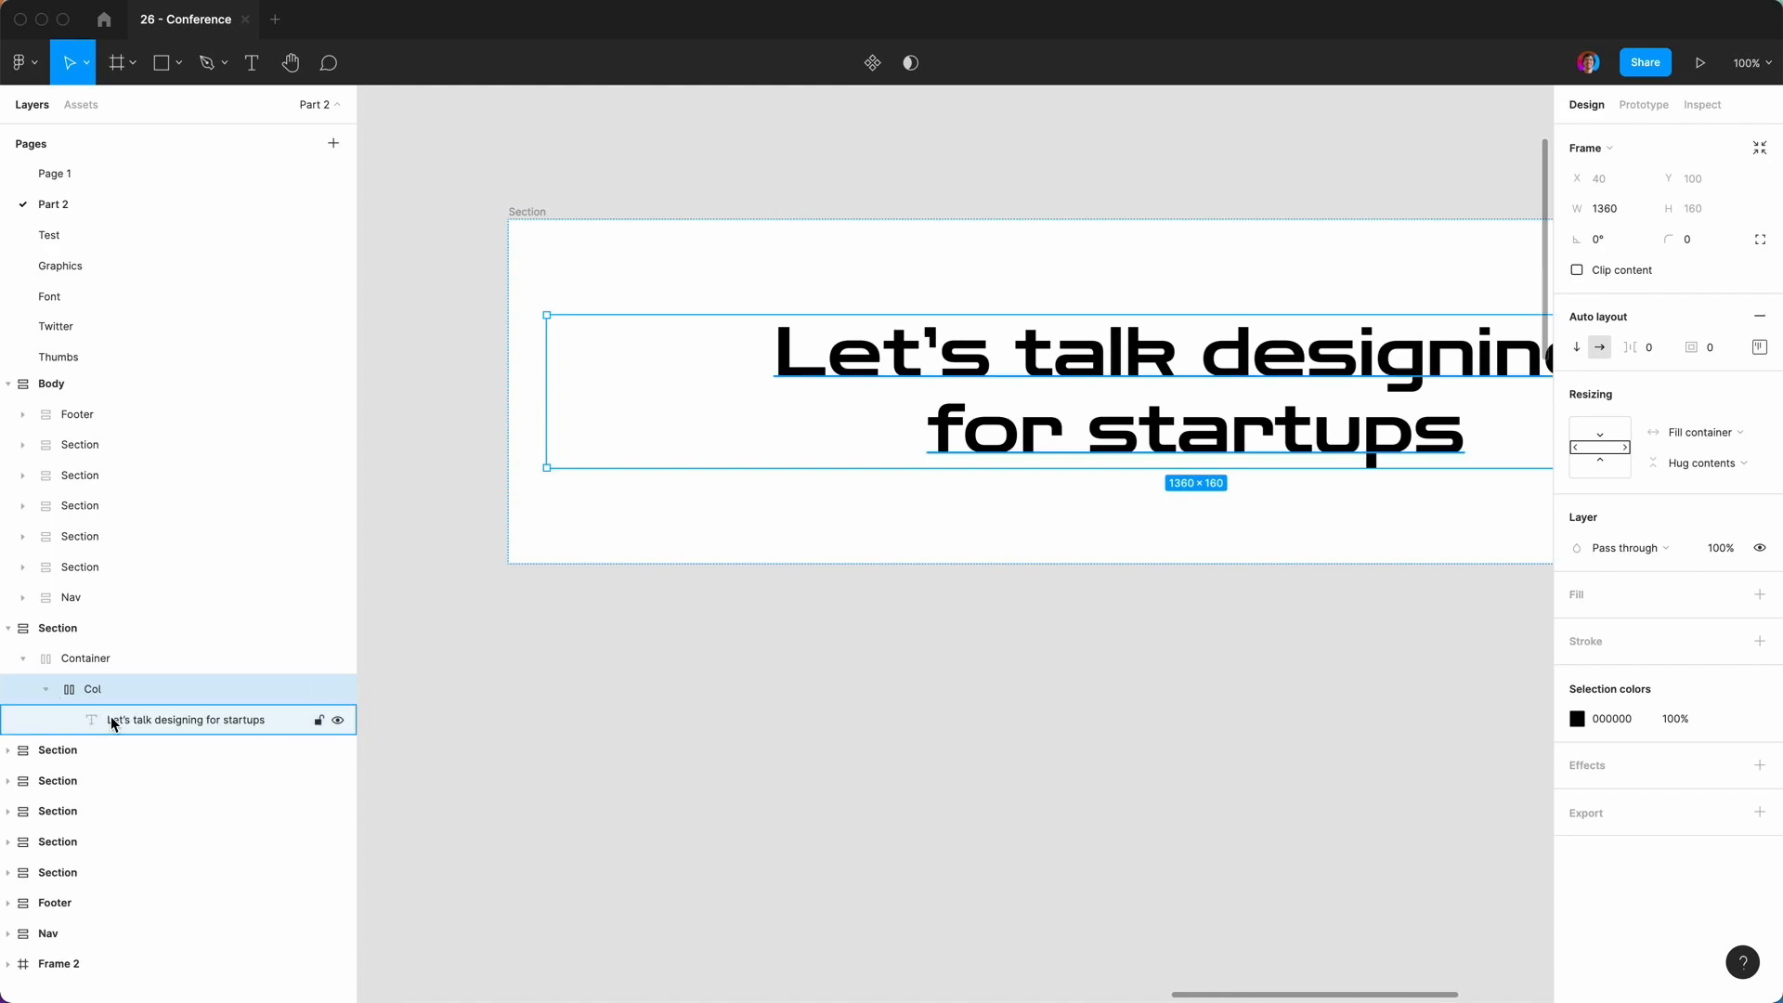
click(112, 722)
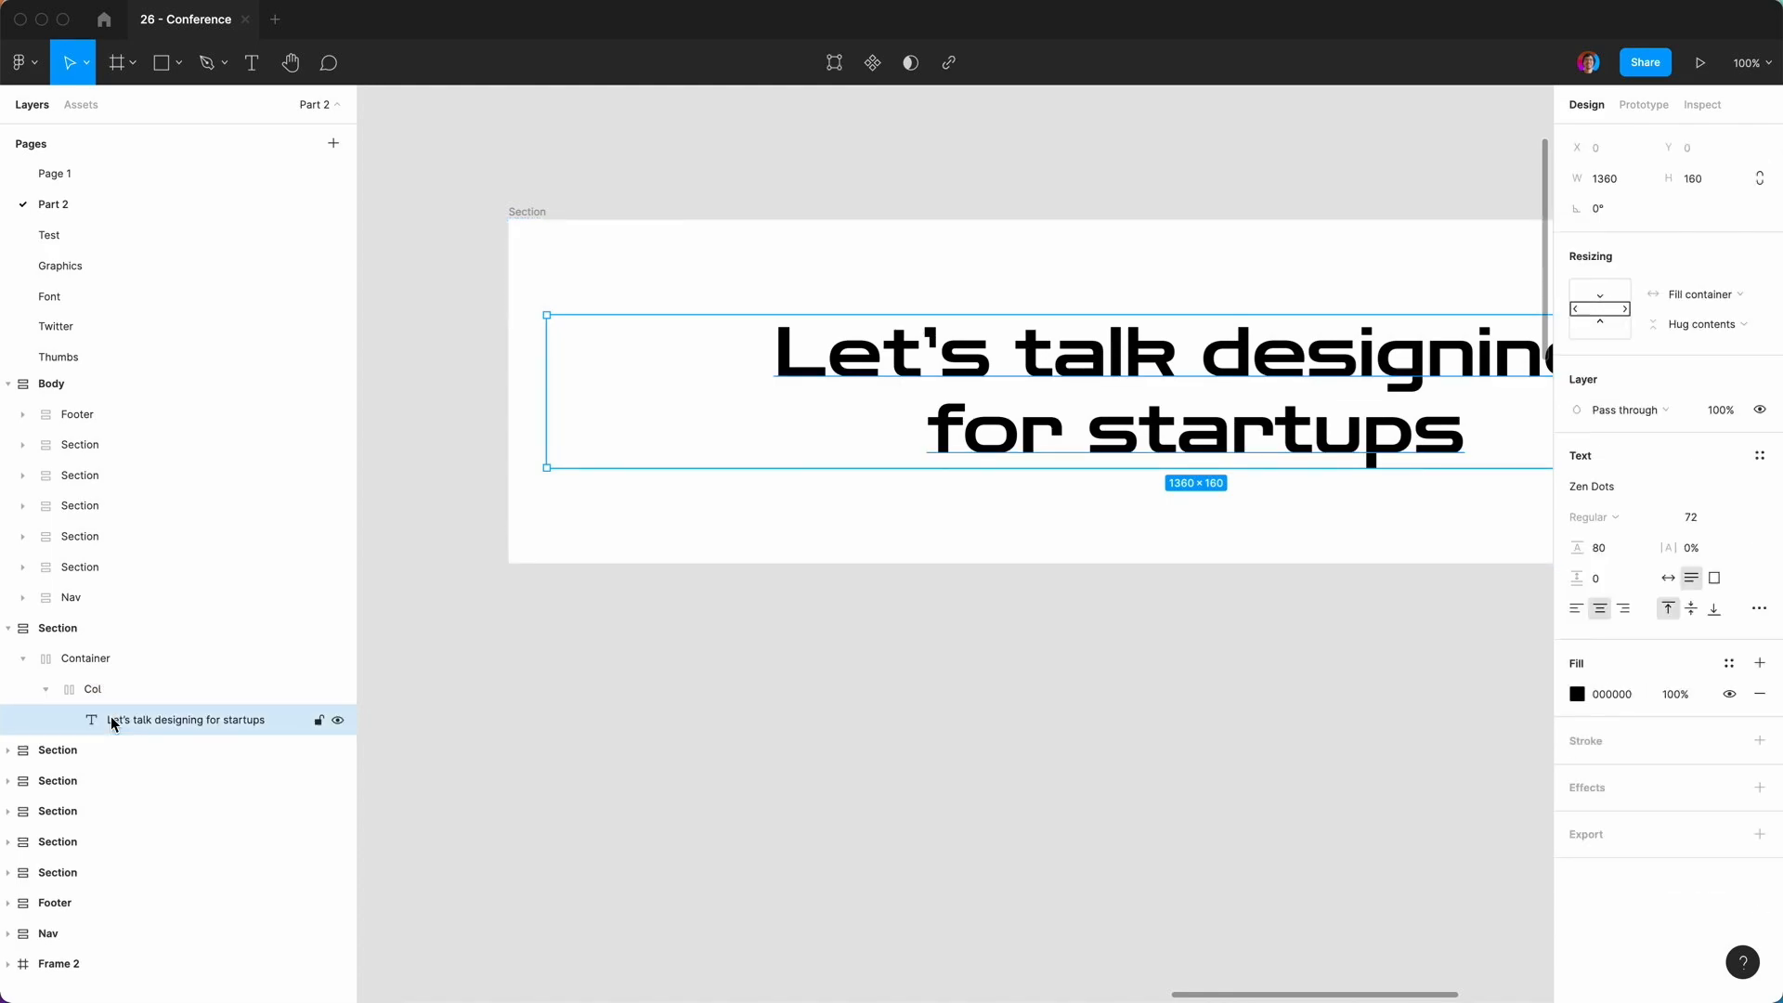
key(super+d)
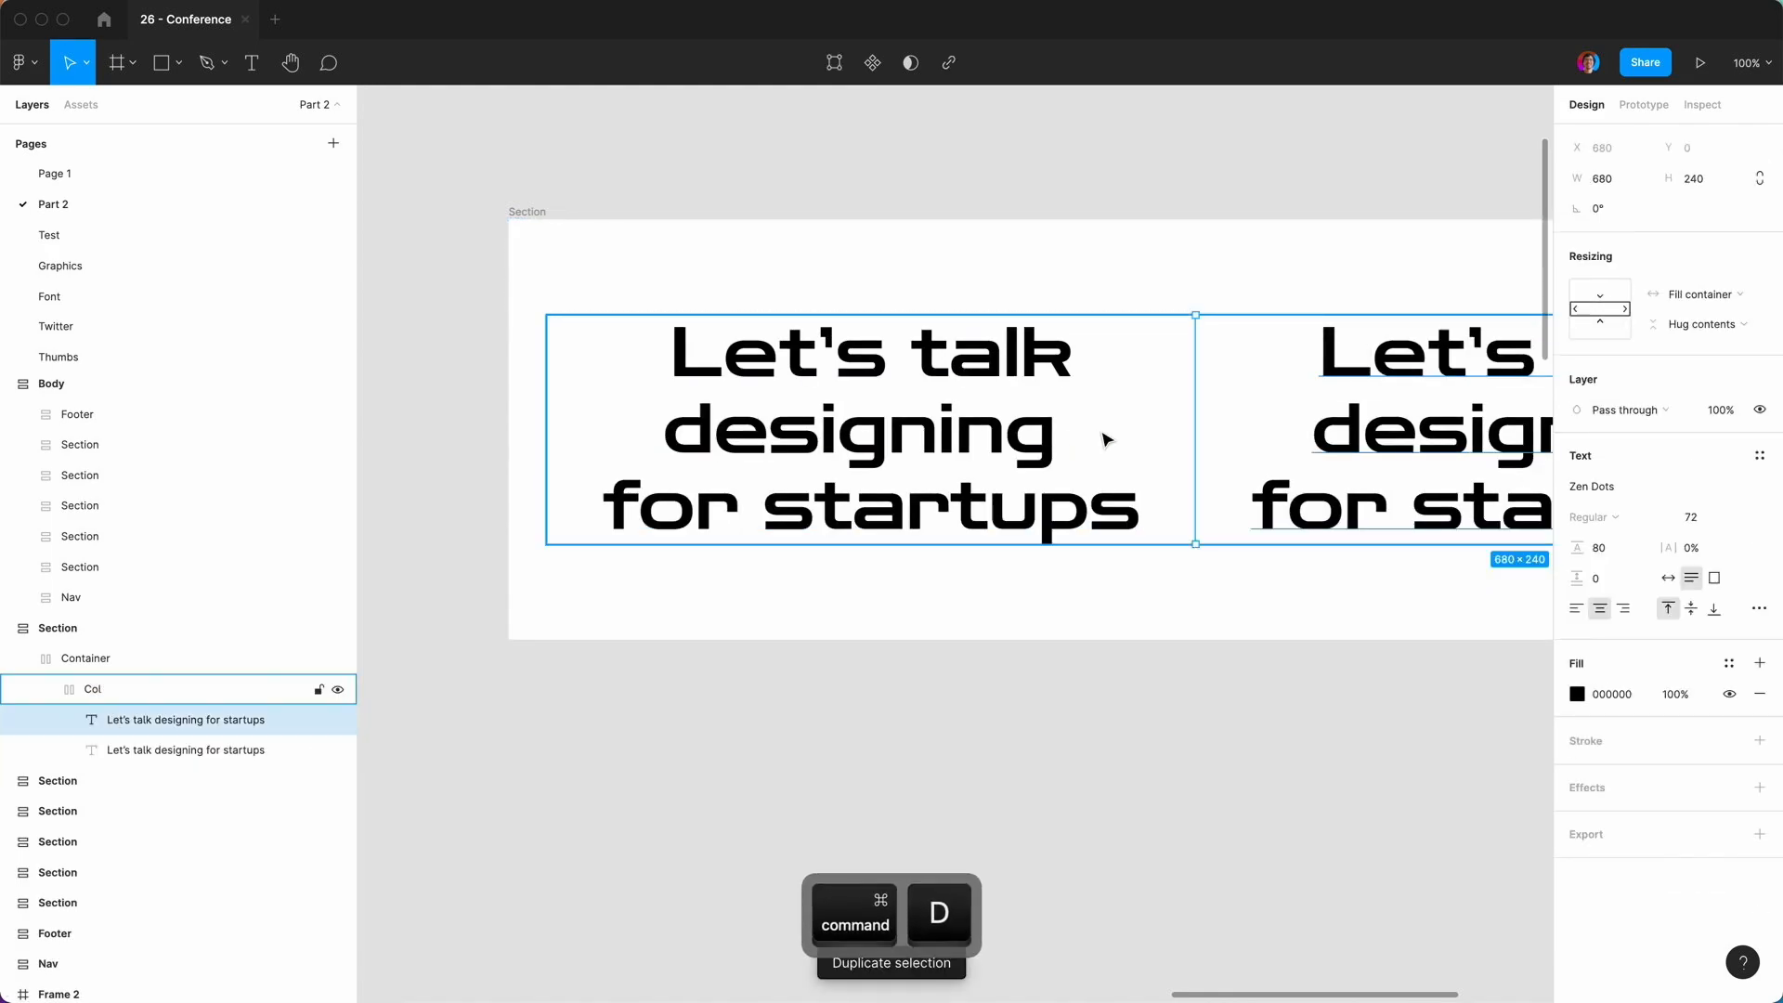
Set the Col's auto layout to vertical and make both headings fill the container's width.
click(104, 696)
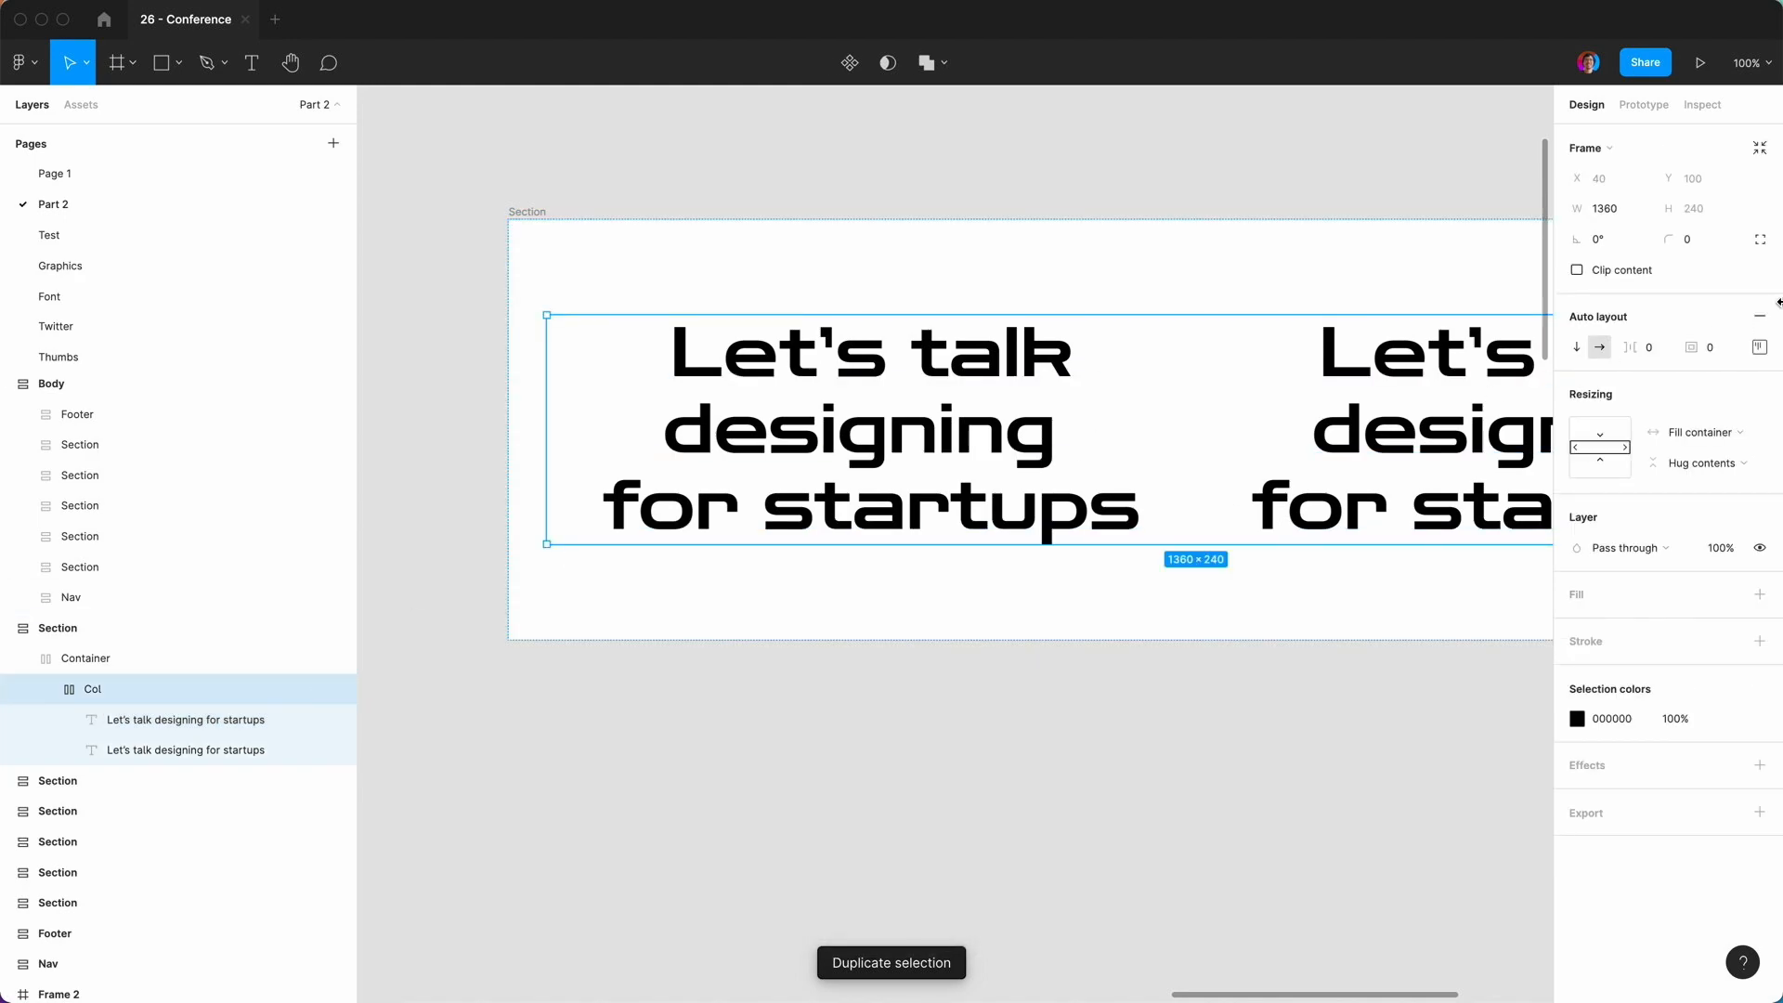
click(1576, 349)
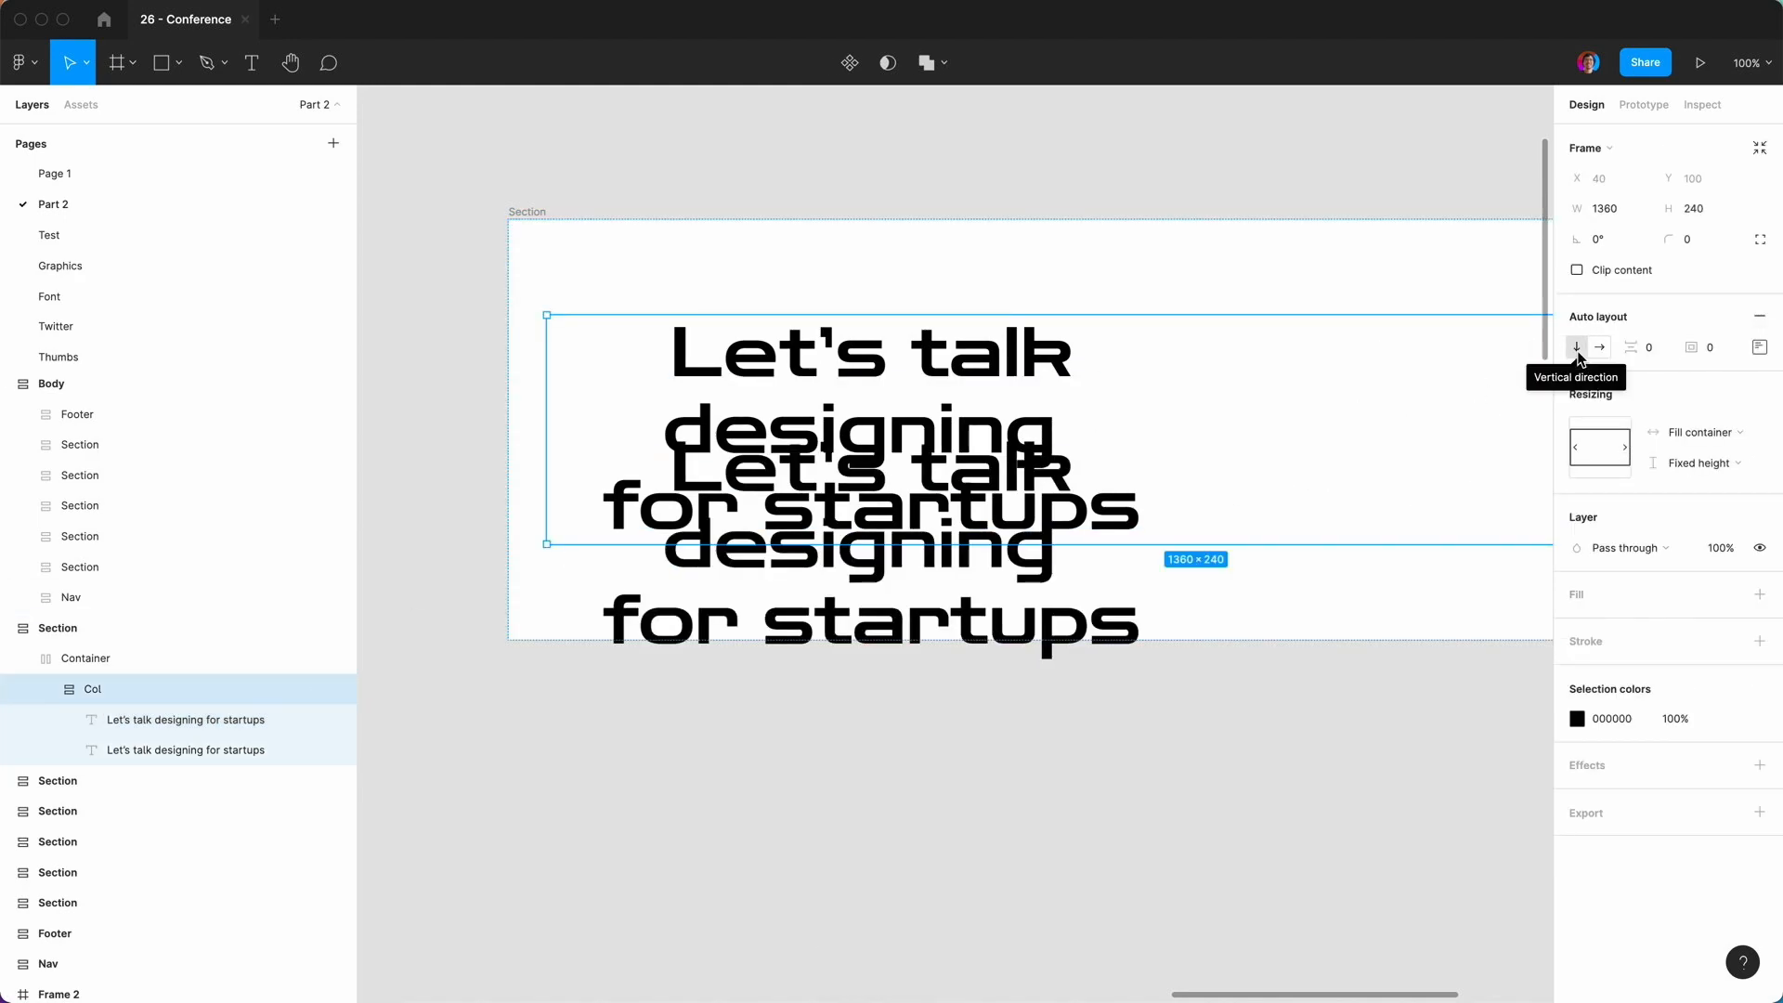
click(236, 721)
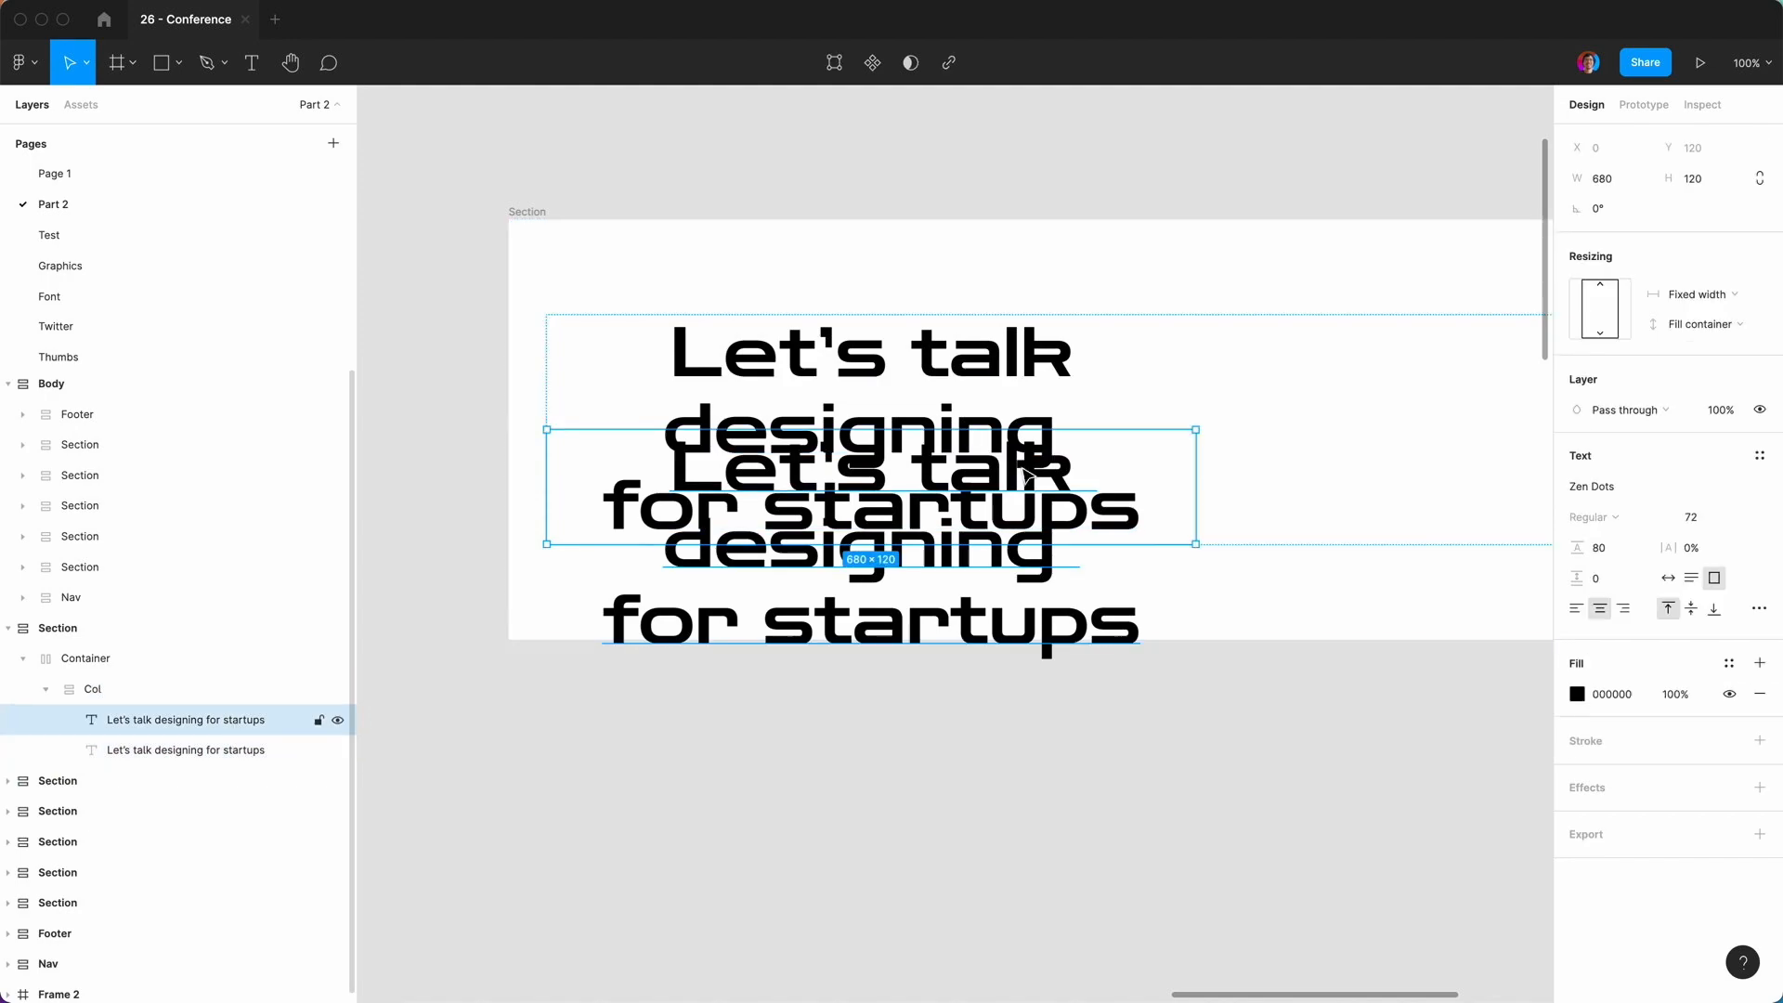
shift+click(128, 752)
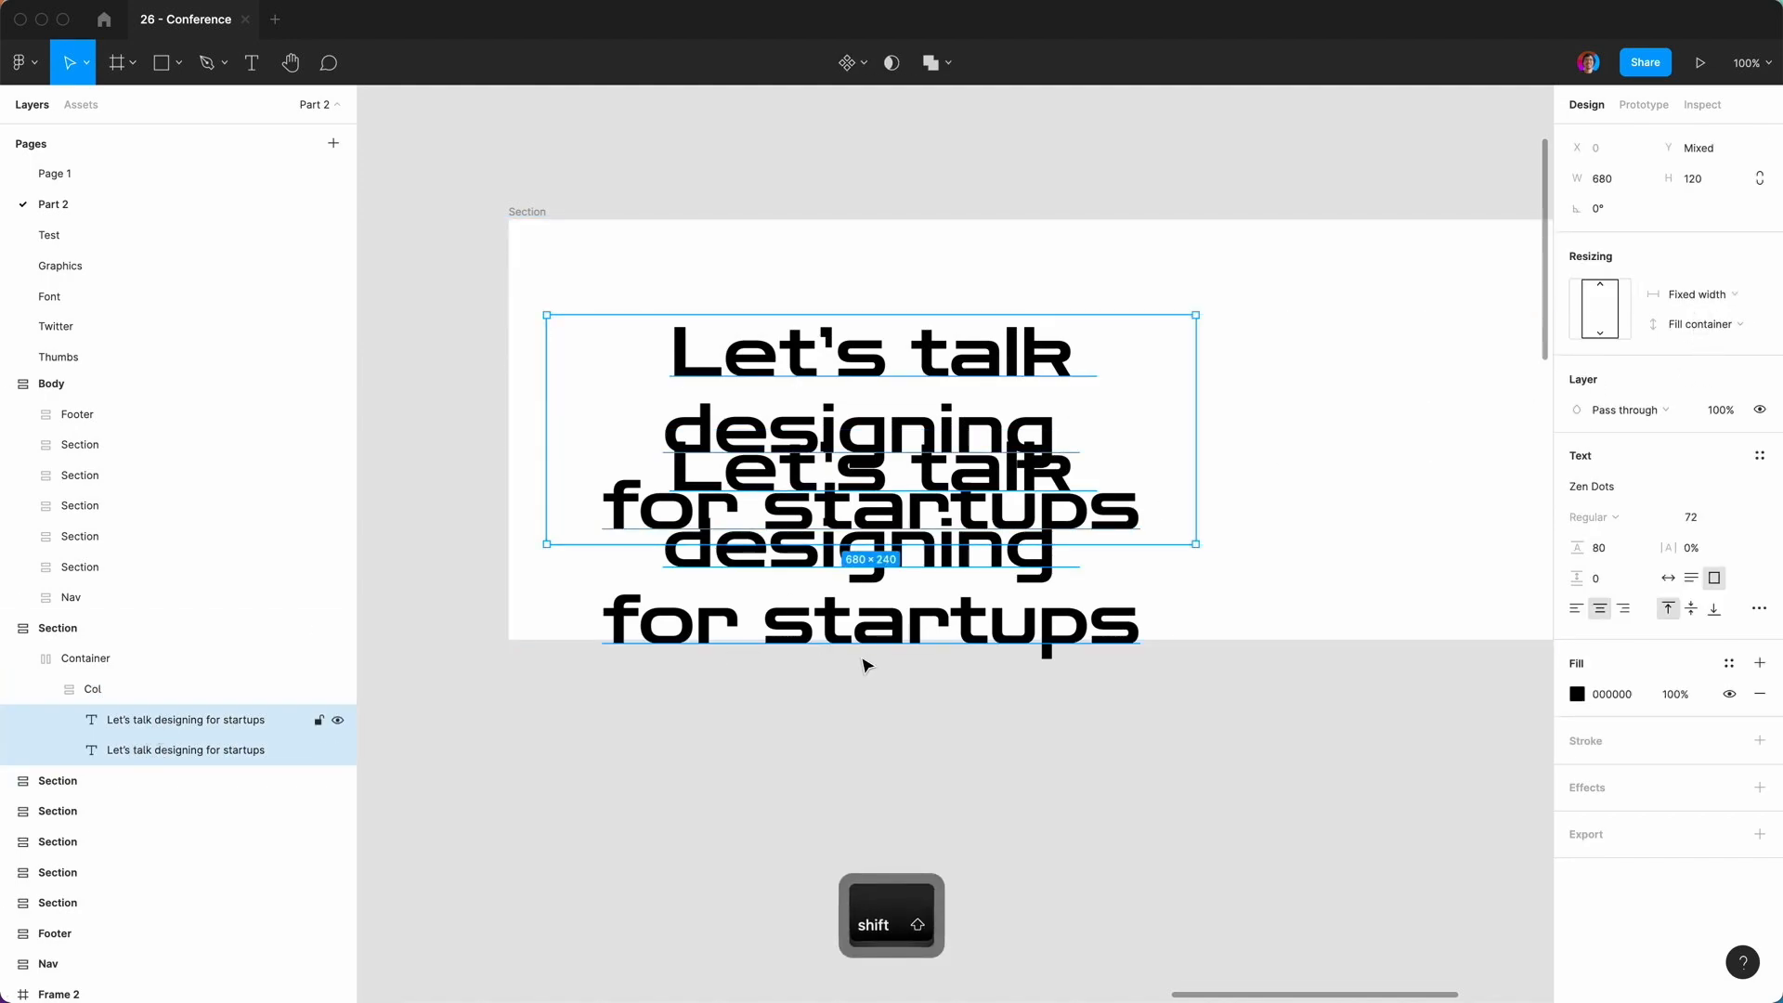
click(1691, 295)
click(1691, 338)
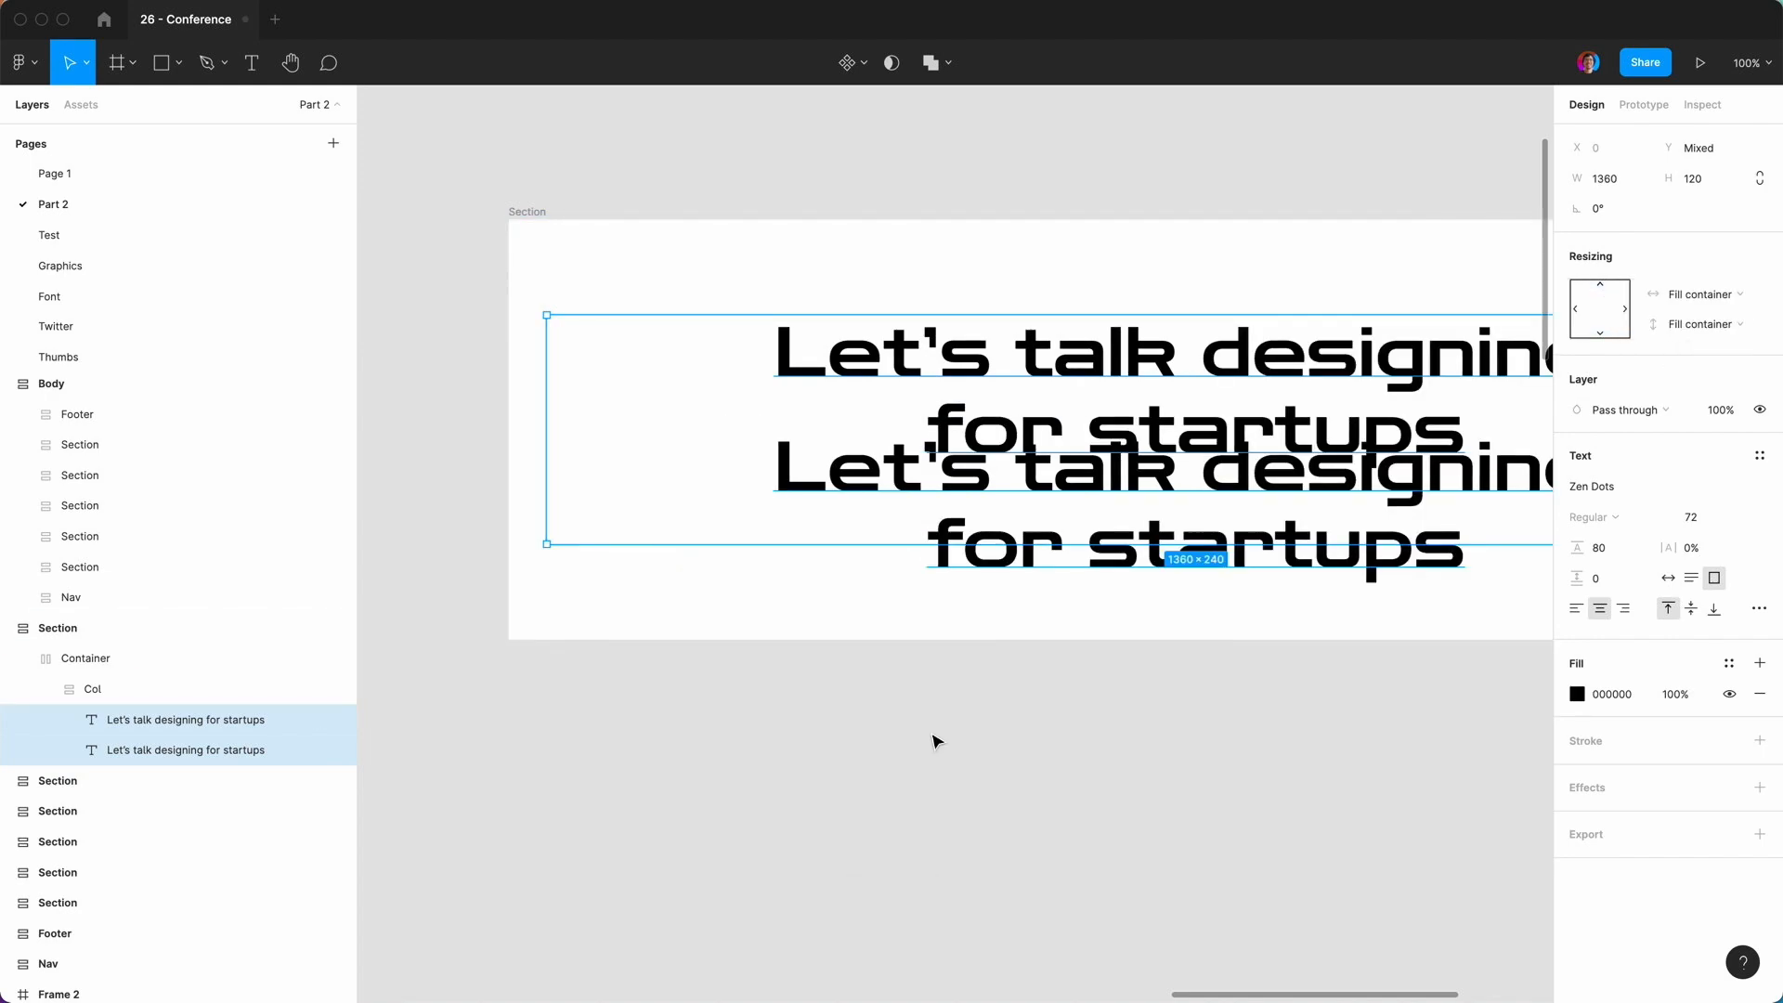
Set the Col's vertical resizing to Hug contents.
scroll(935, 740, right, 5)
double_click(1012, 386)
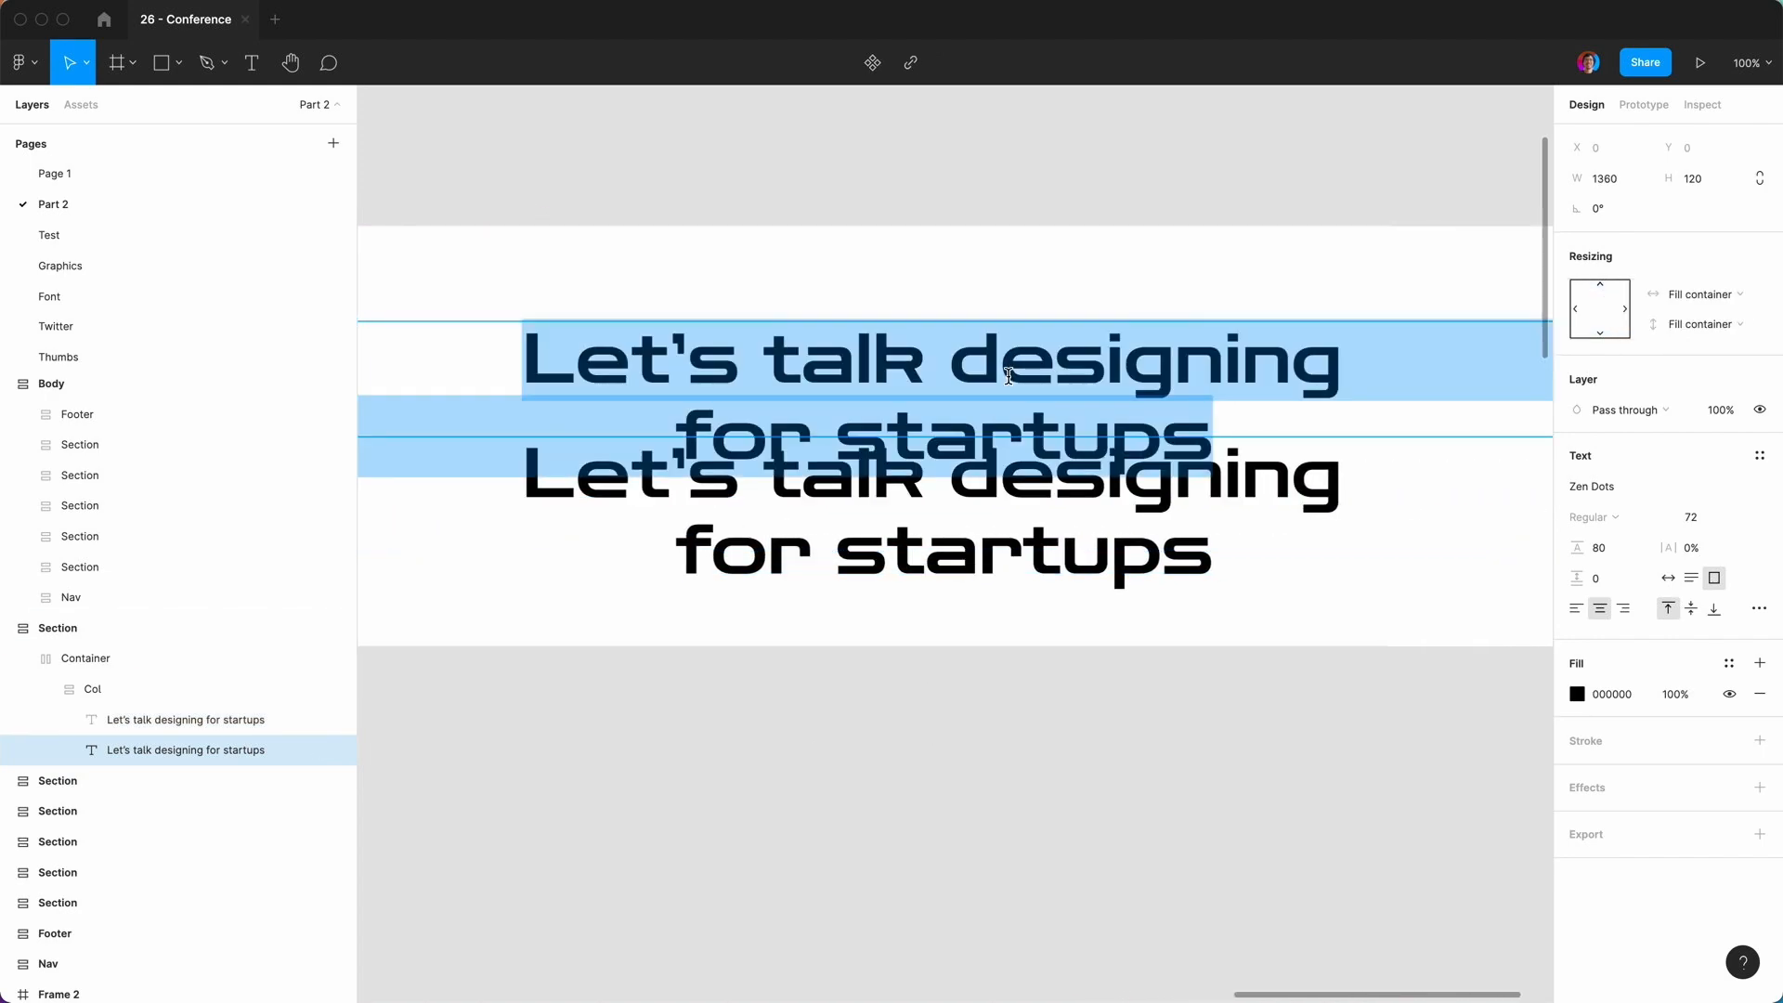
key(Escape)
click(100, 692)
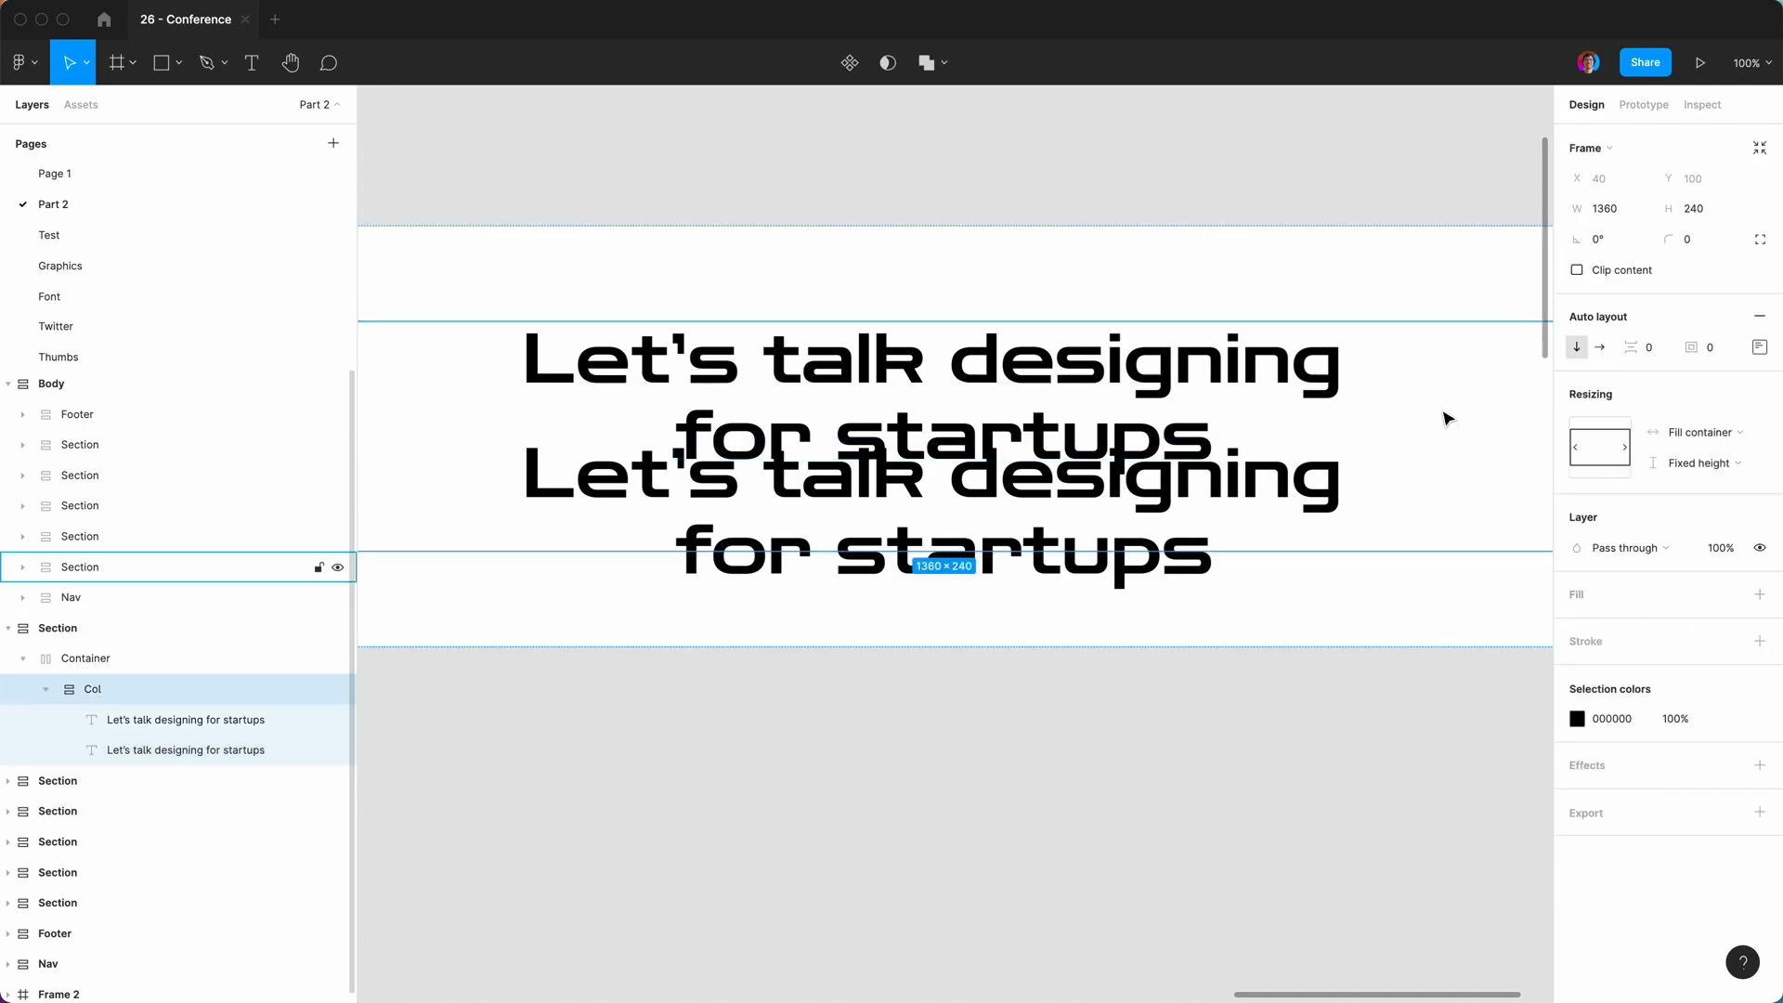
click(1701, 462)
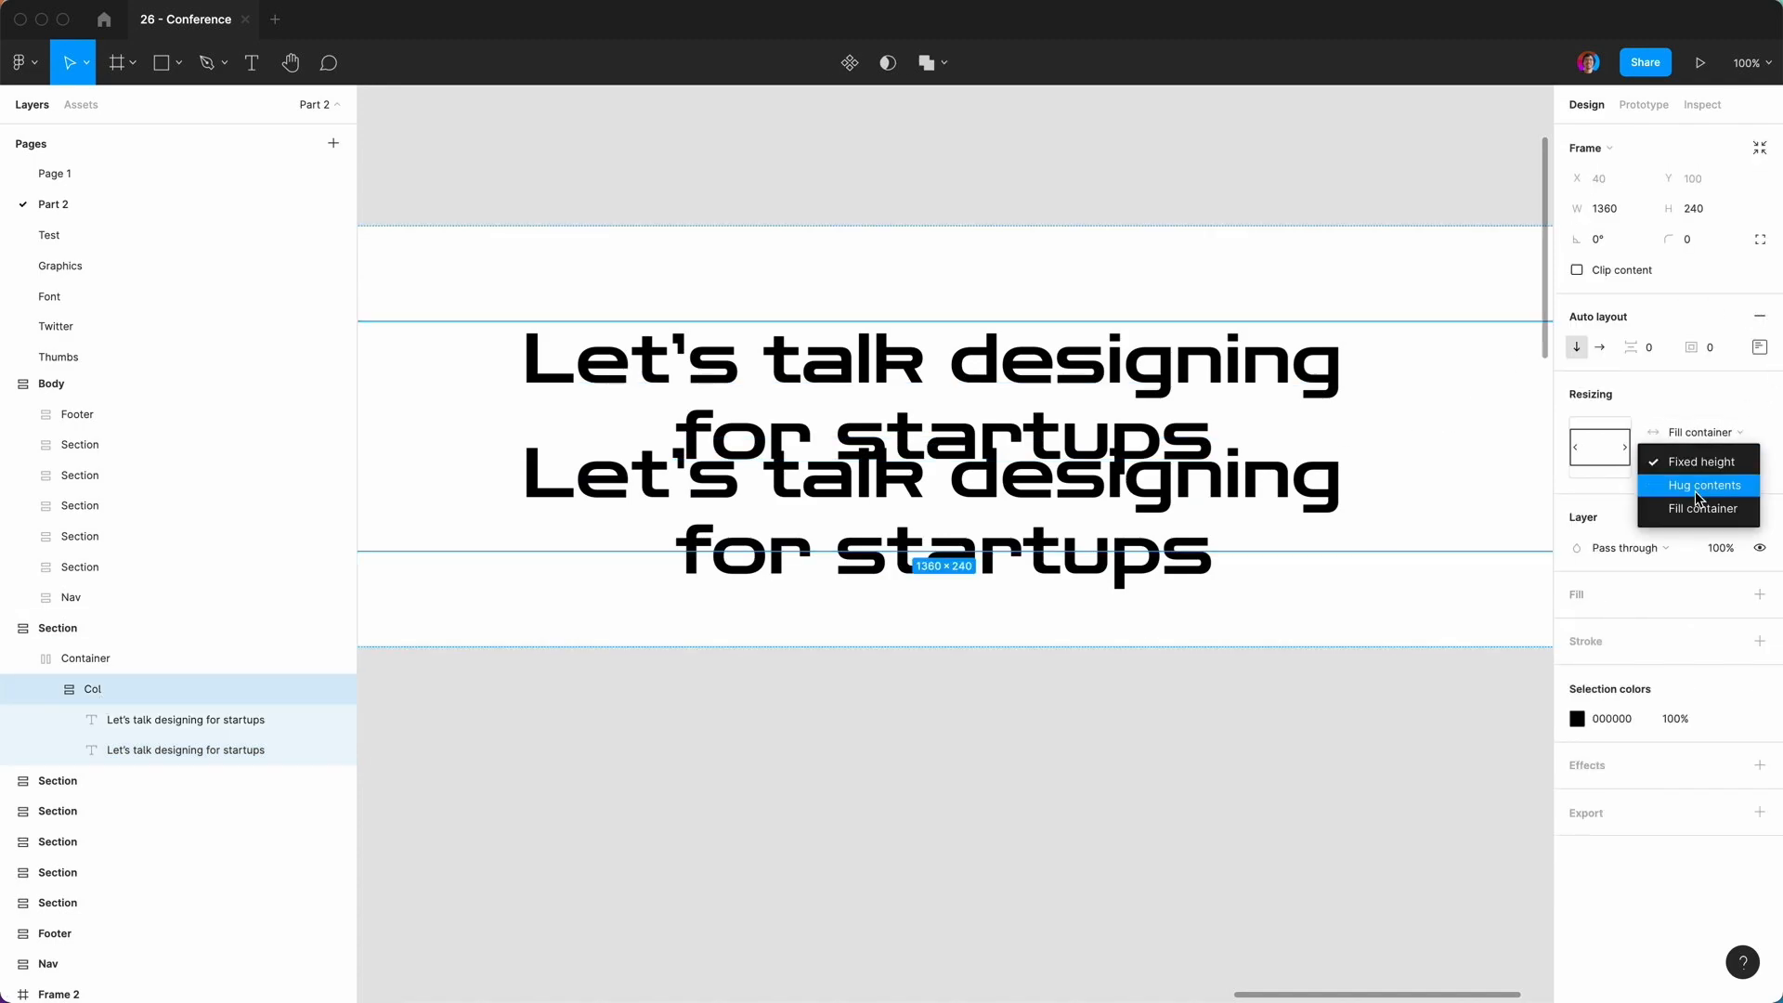
click(1703, 483)
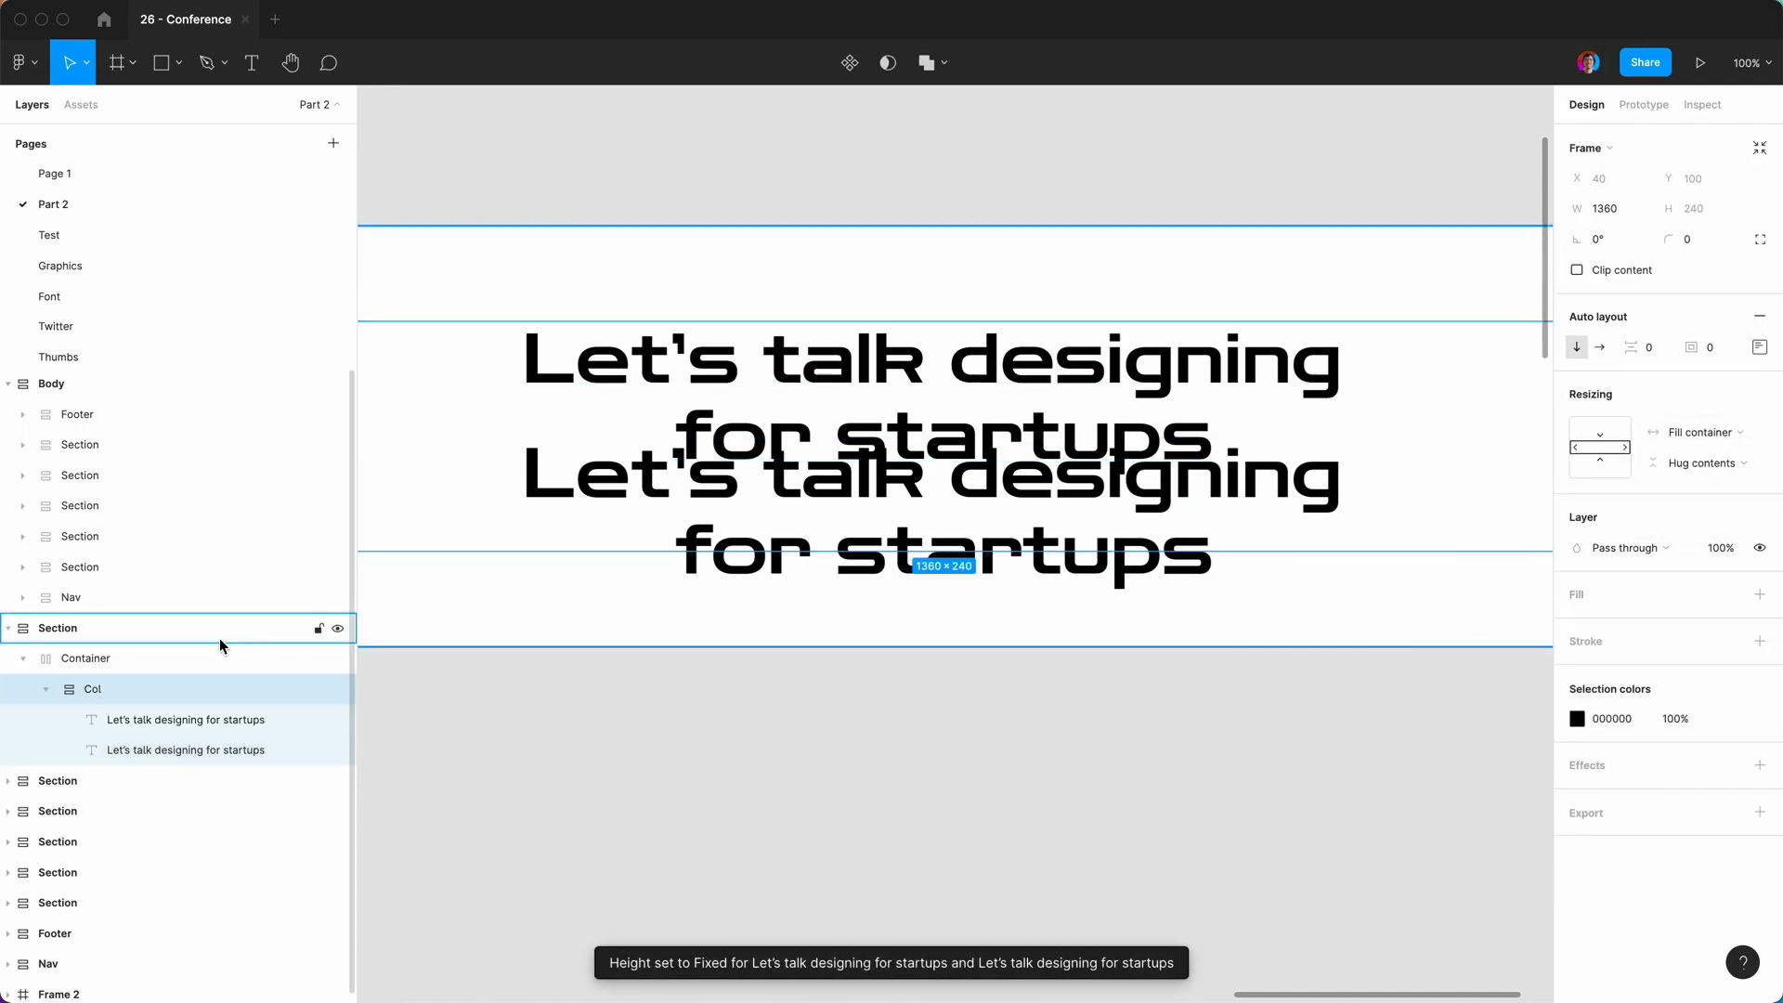
Set the vertical resizing of both heading texts to Hug contents.
click(91, 661)
click(61, 629)
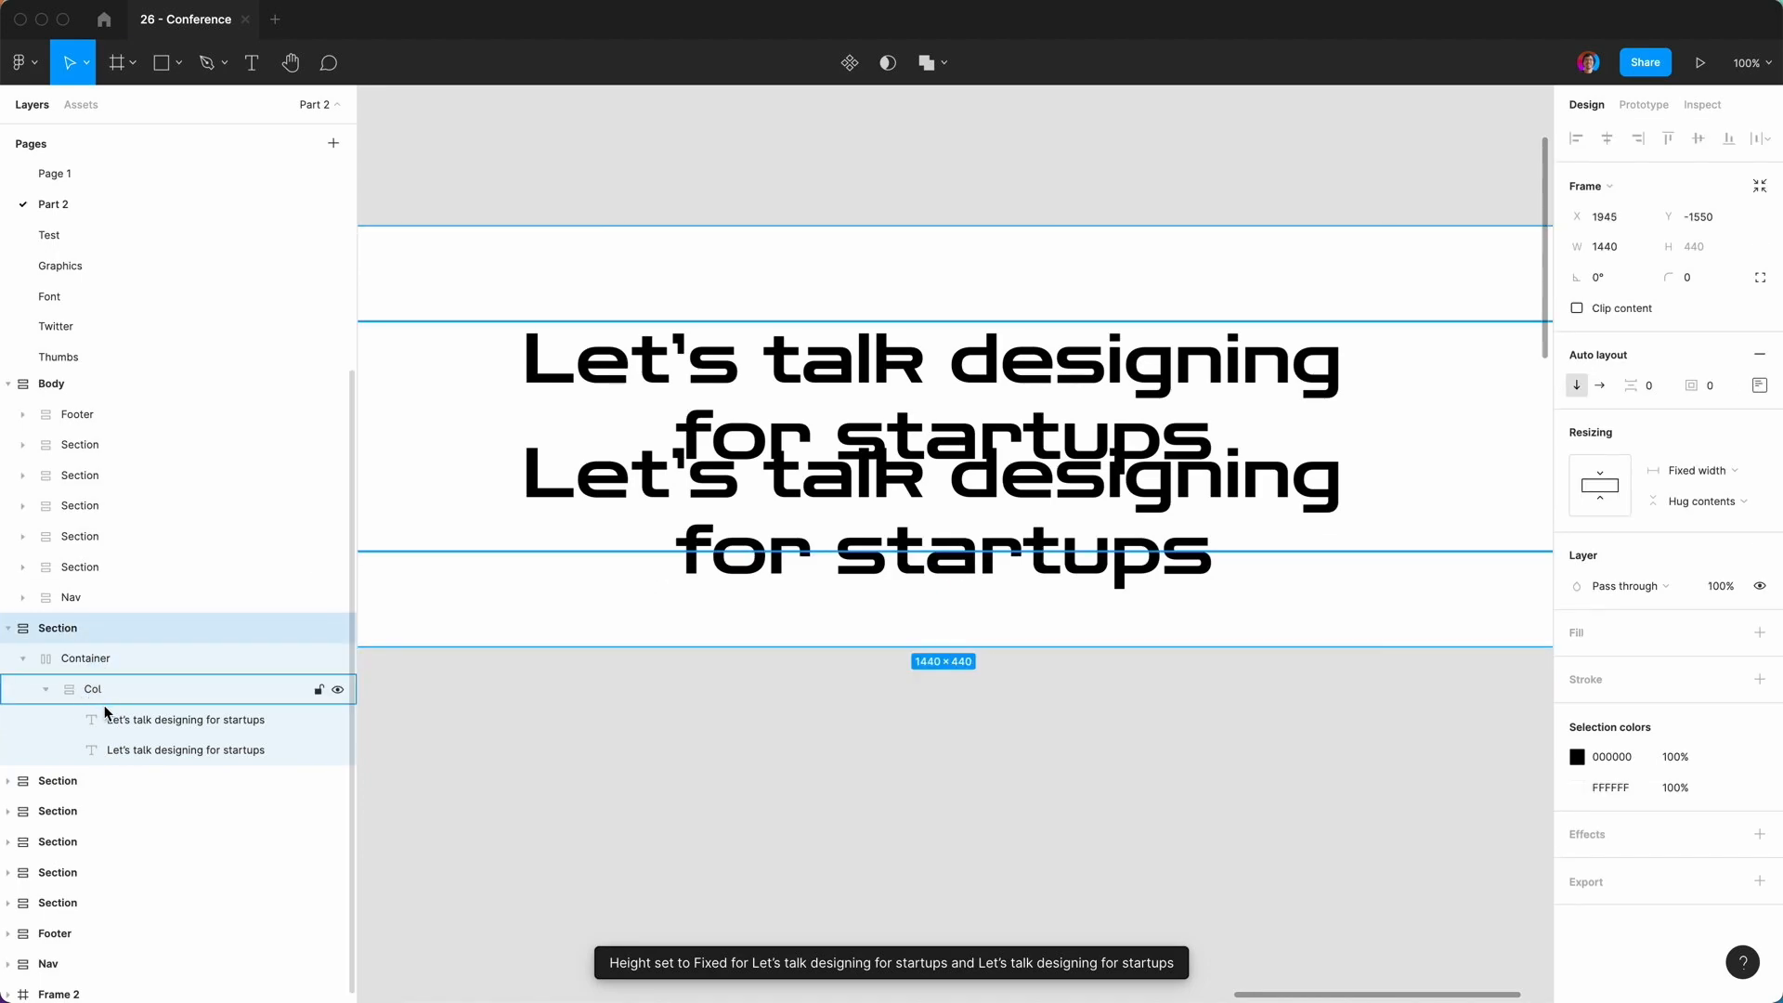
click(124, 722)
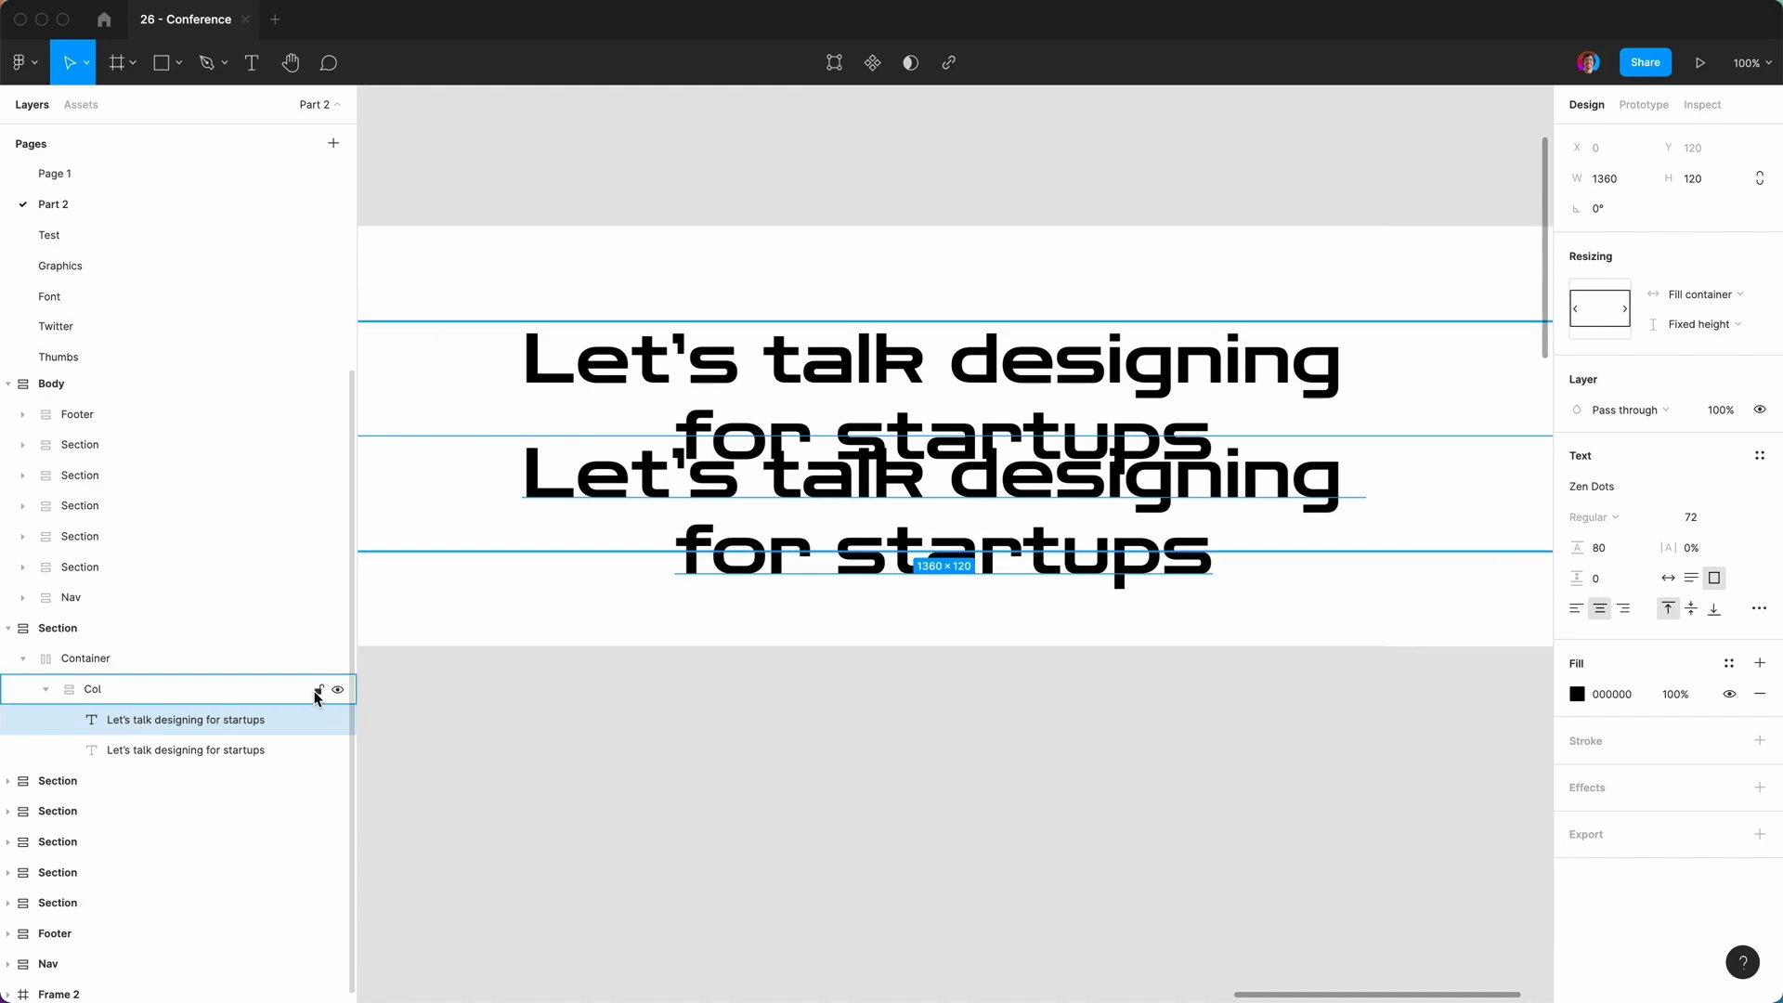
shift+click(160, 748)
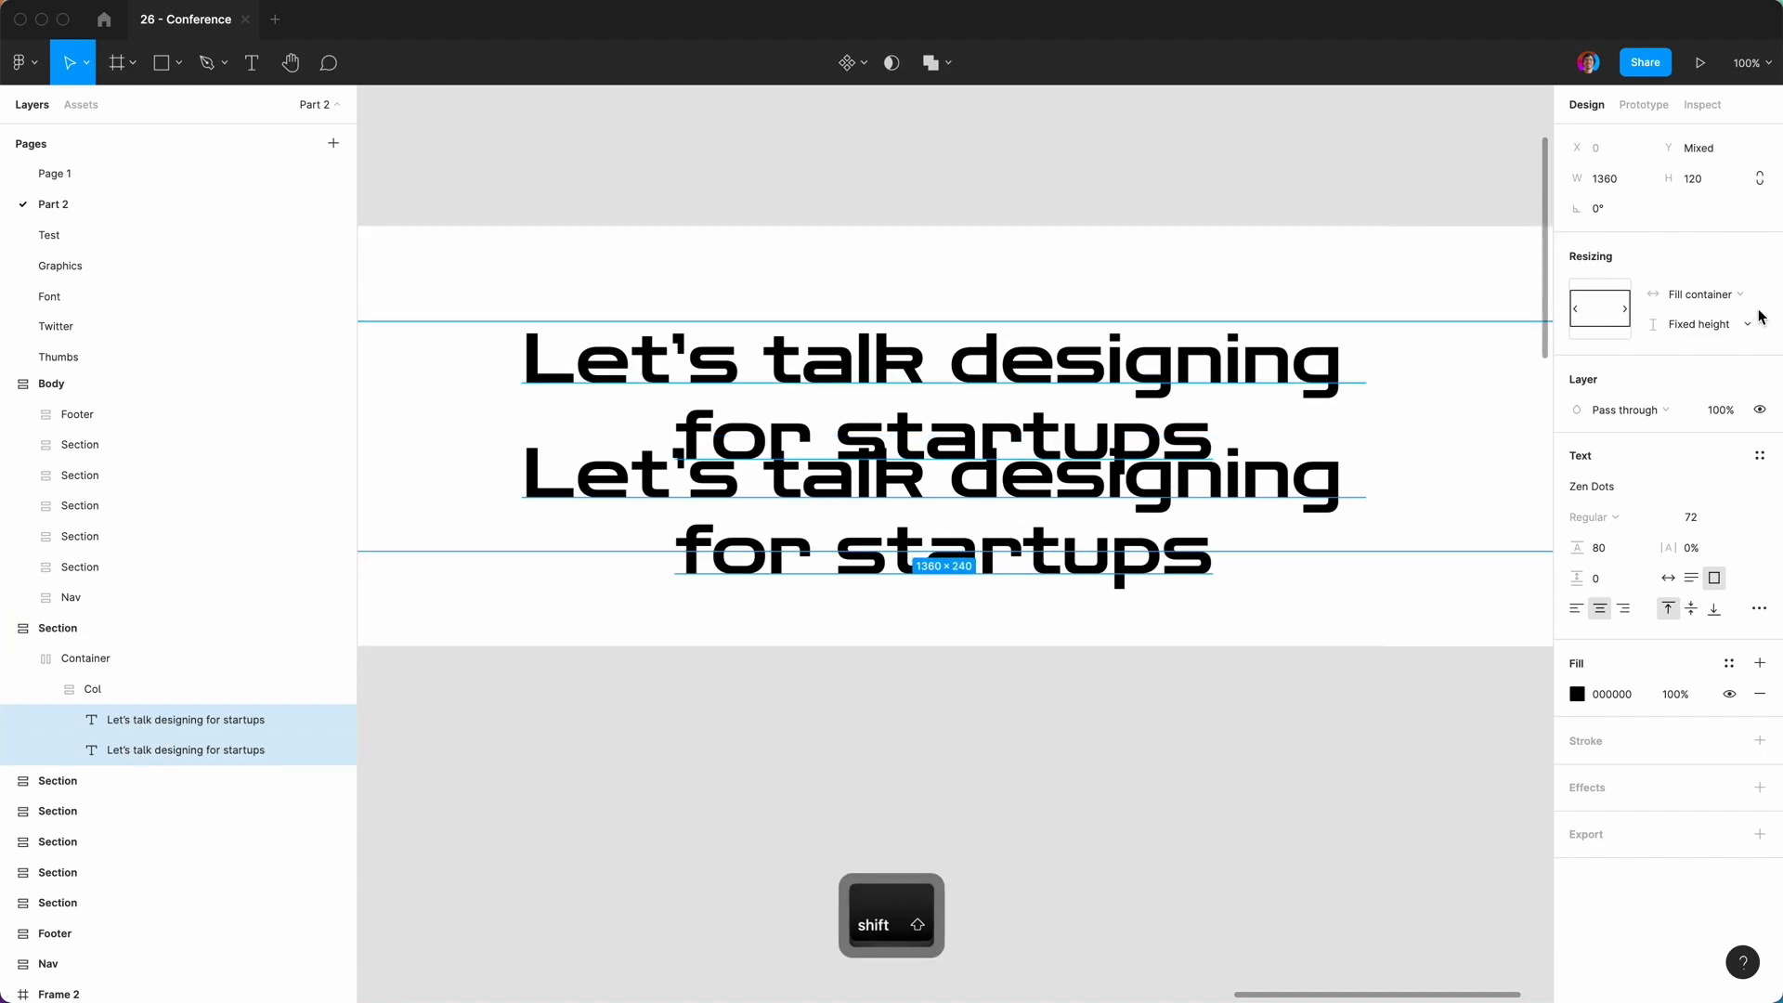
click(1699, 324)
click(1708, 350)
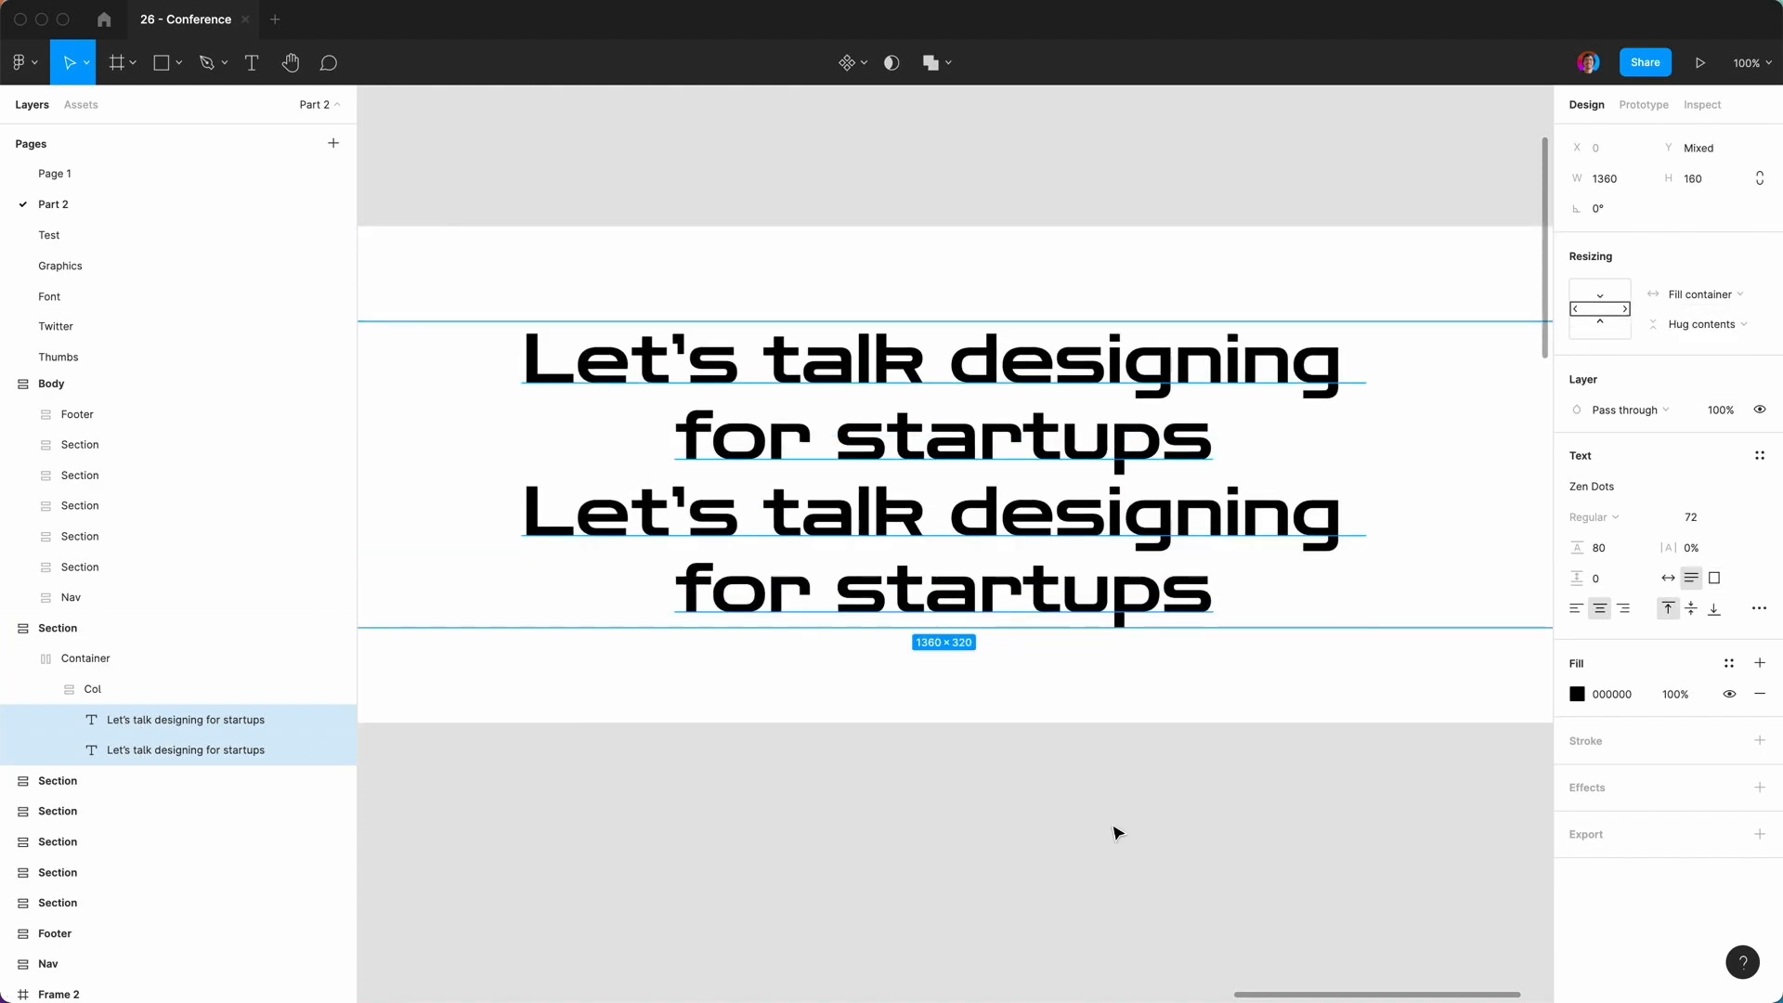
Replace the whole text of the upper heading with "Date".
click(1081, 452)
triple_click(1082, 452)
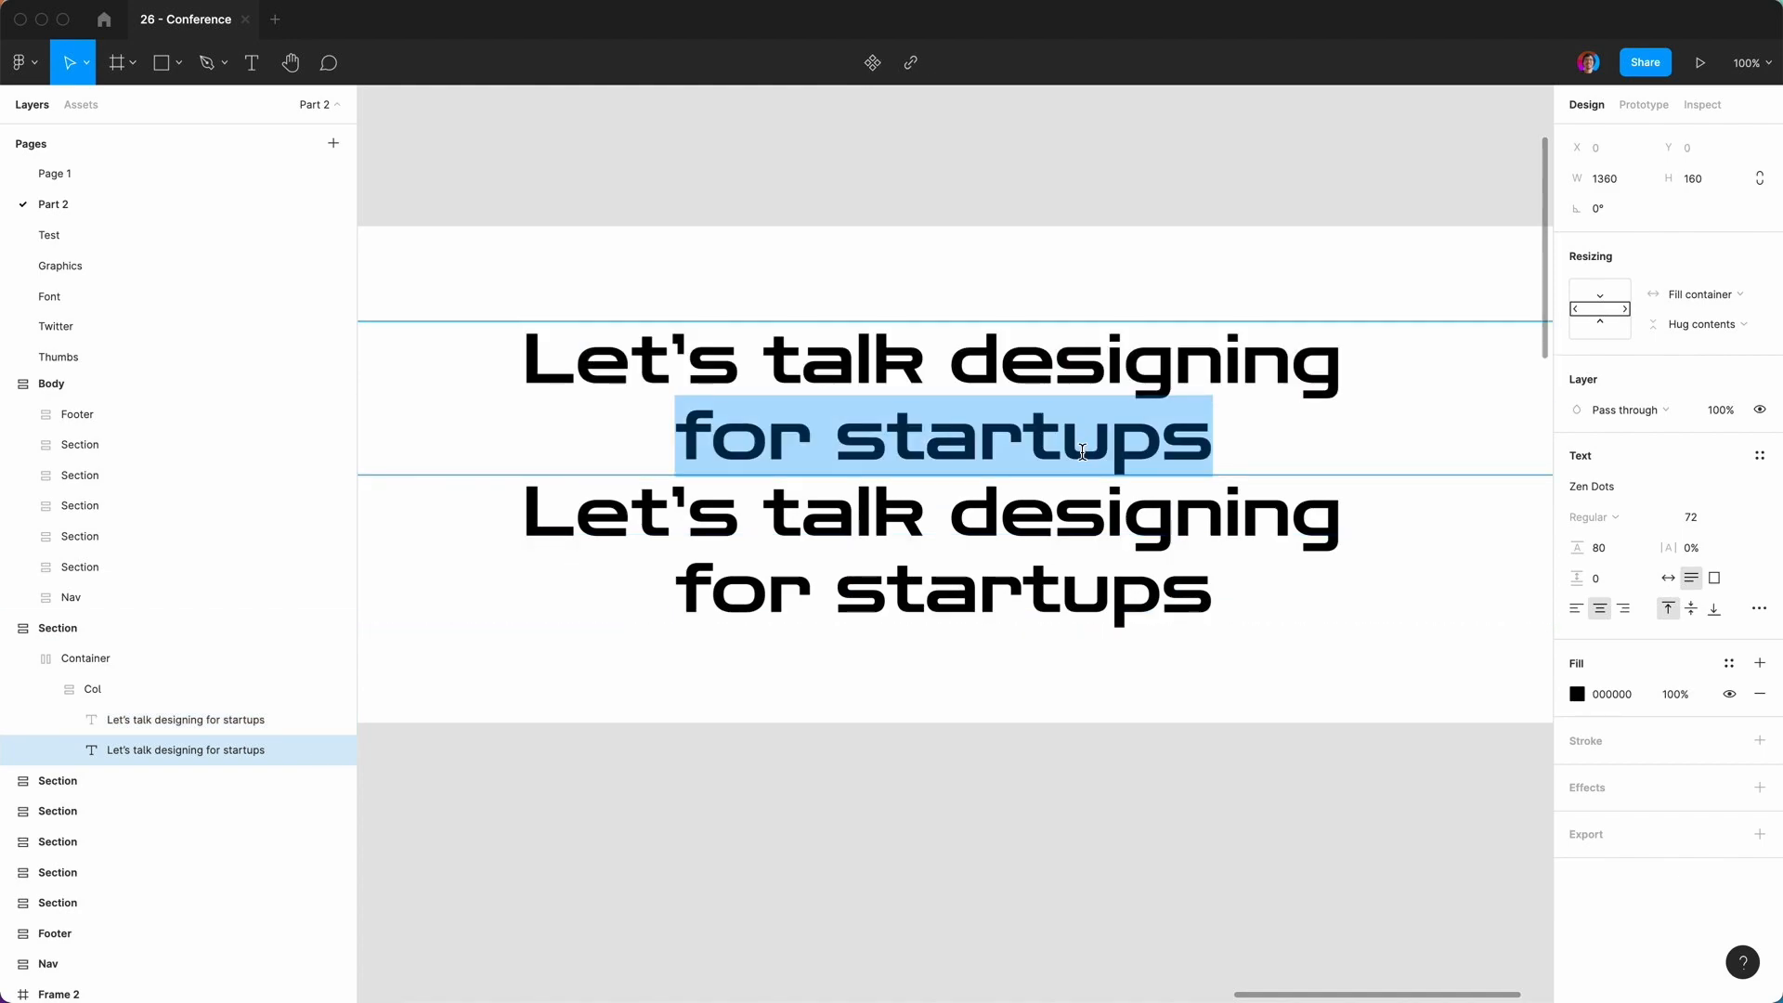
drag(1219, 437, 536, 354)
text(Date)
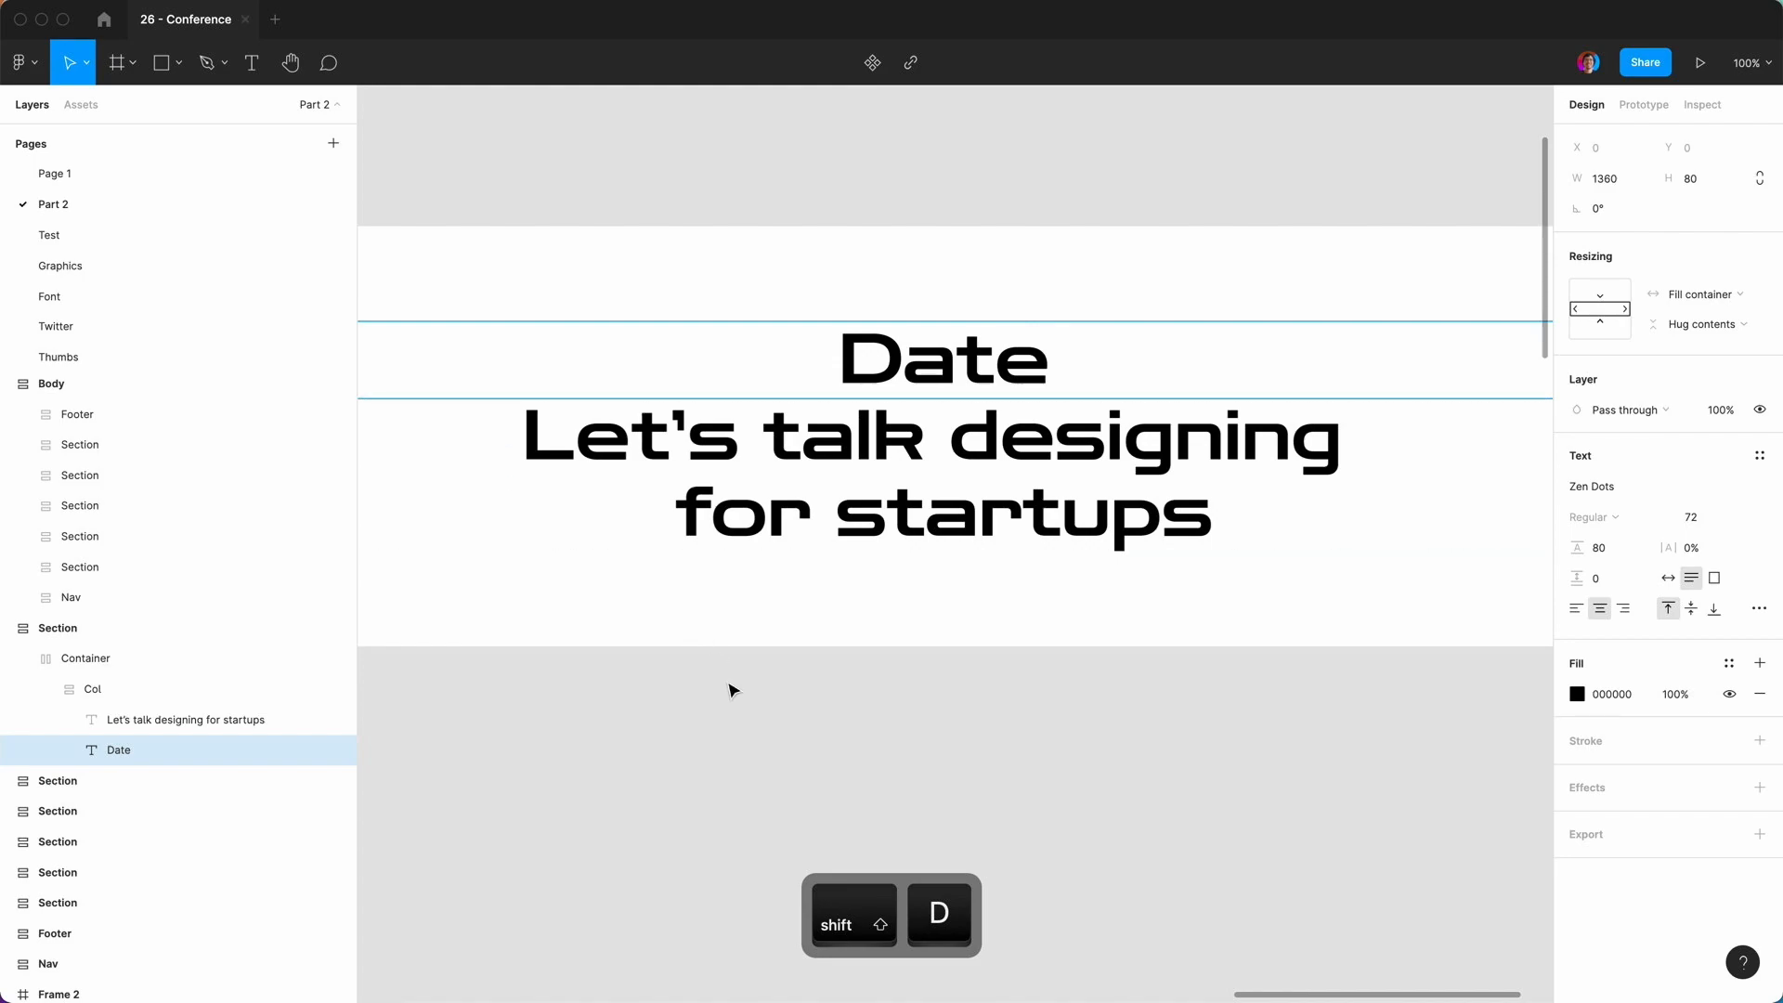
Format the "Date" text in Inter with font size 20 and line height 20.
key(super+a)
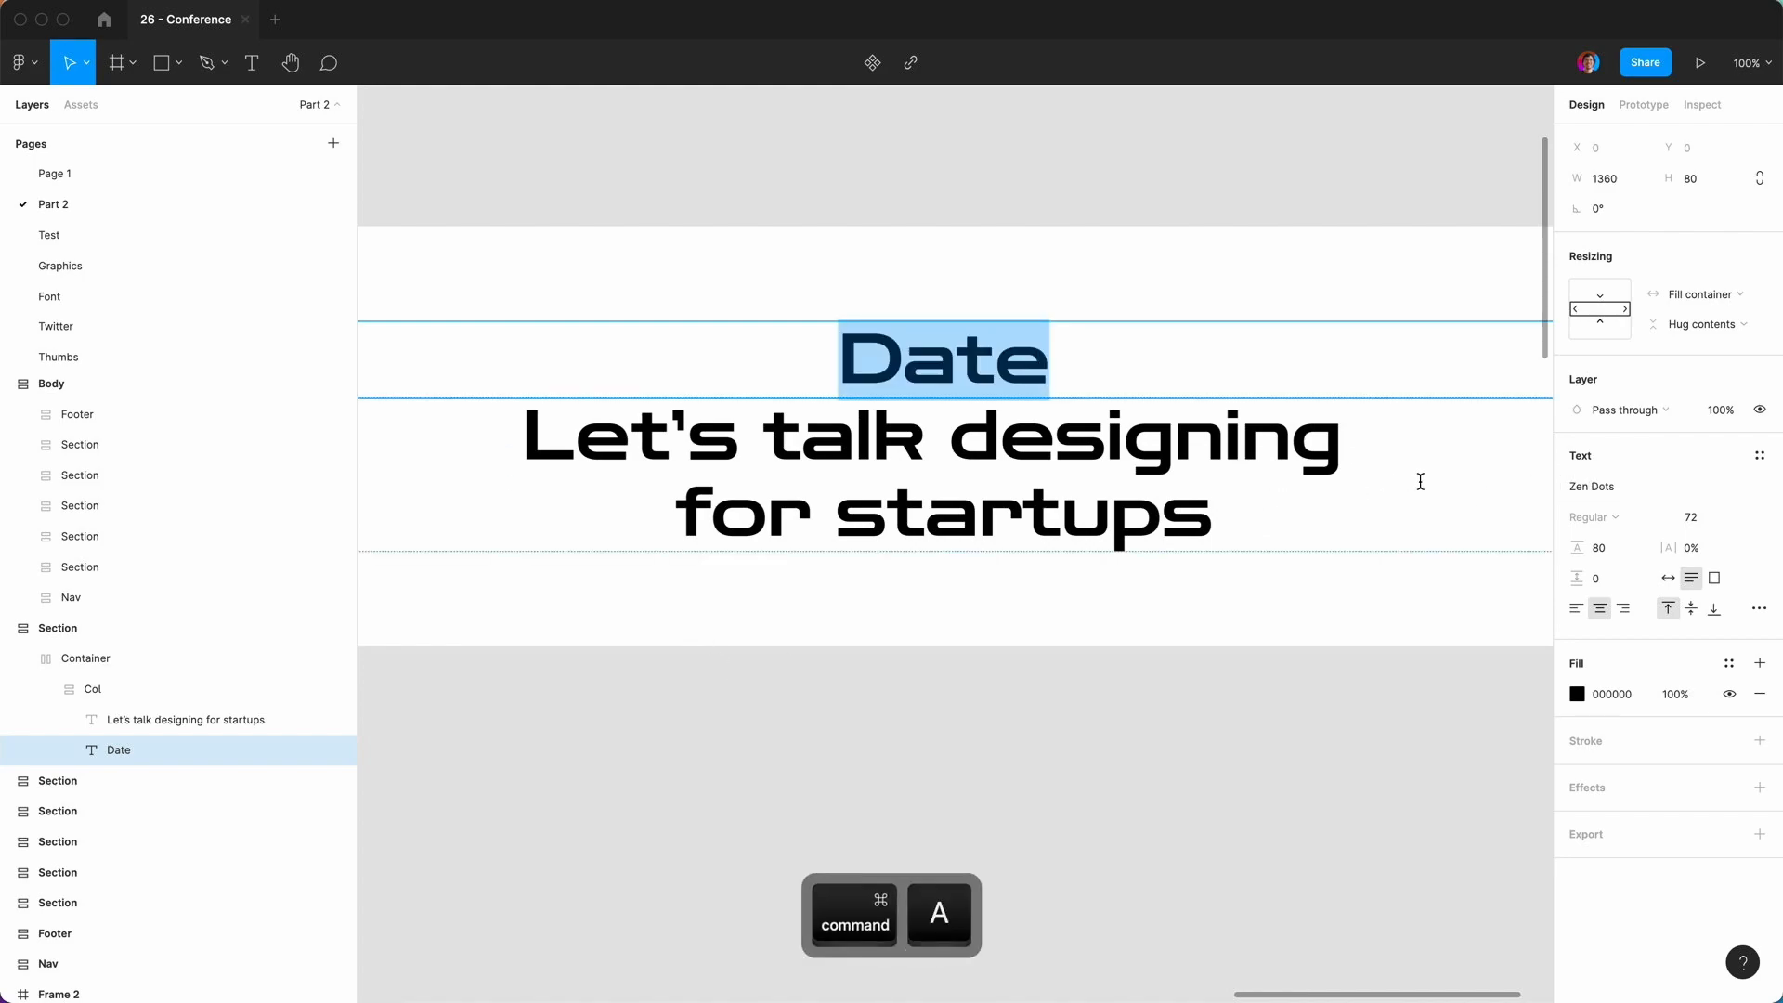
click(1617, 494)
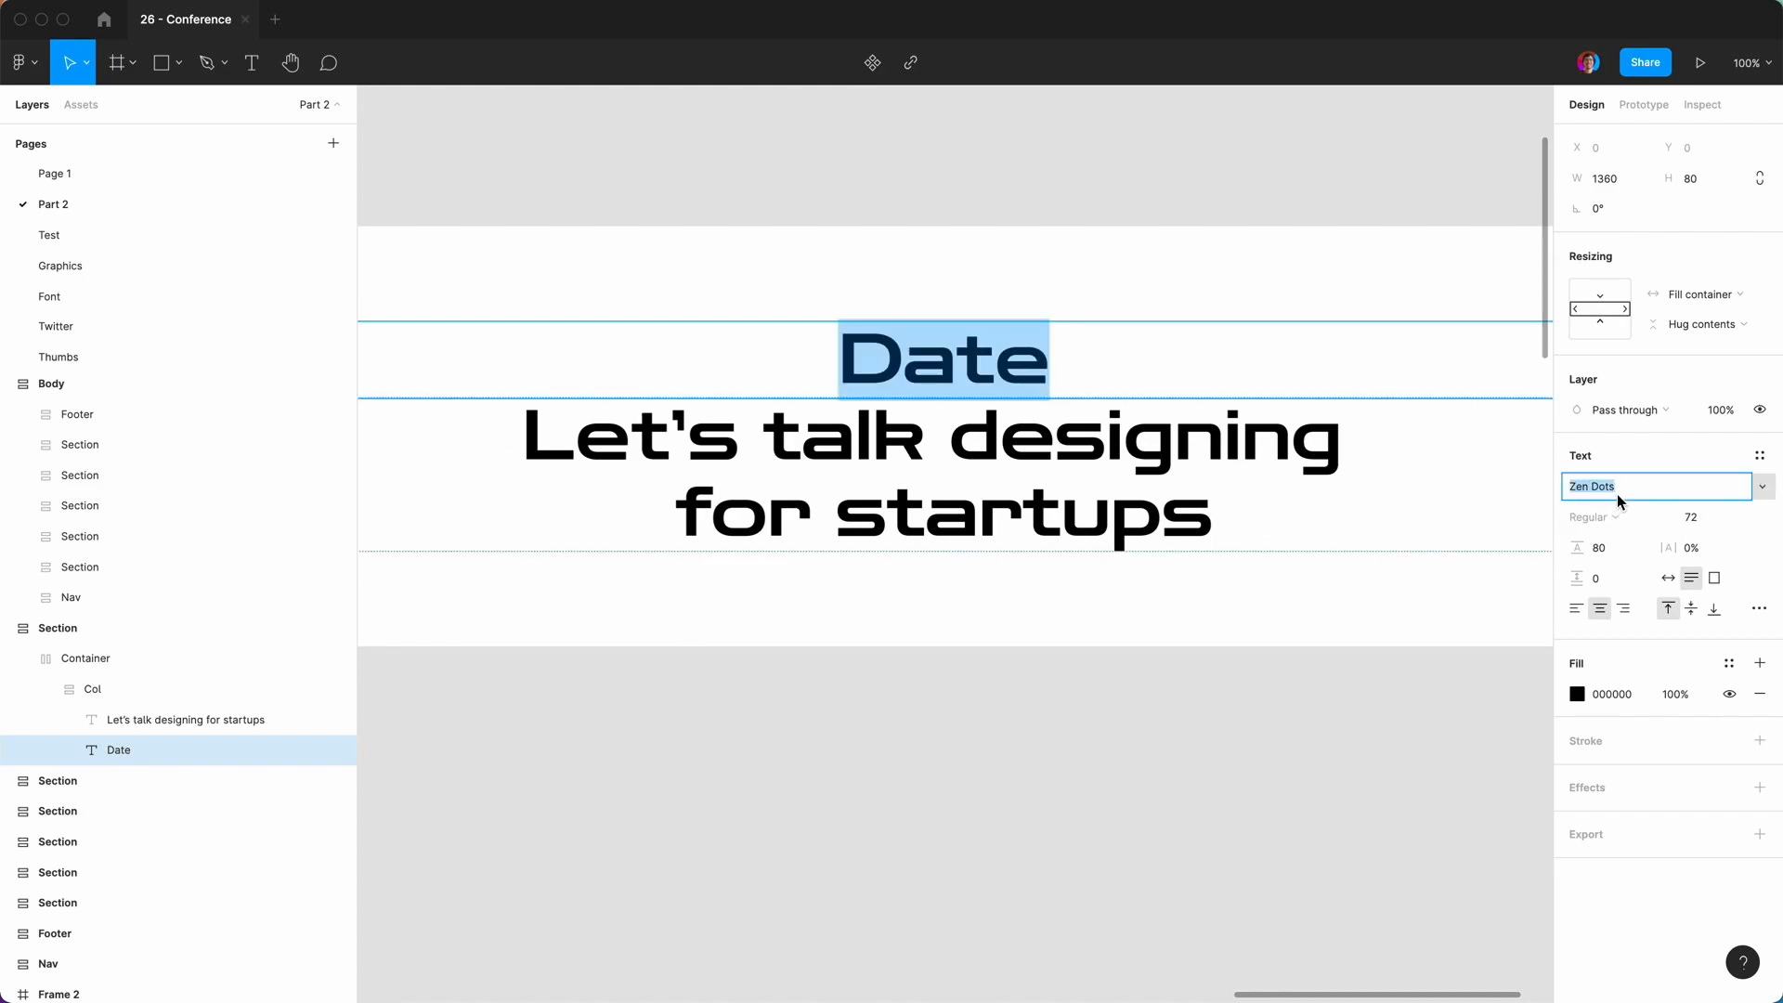
text(Inter)
key(Return)
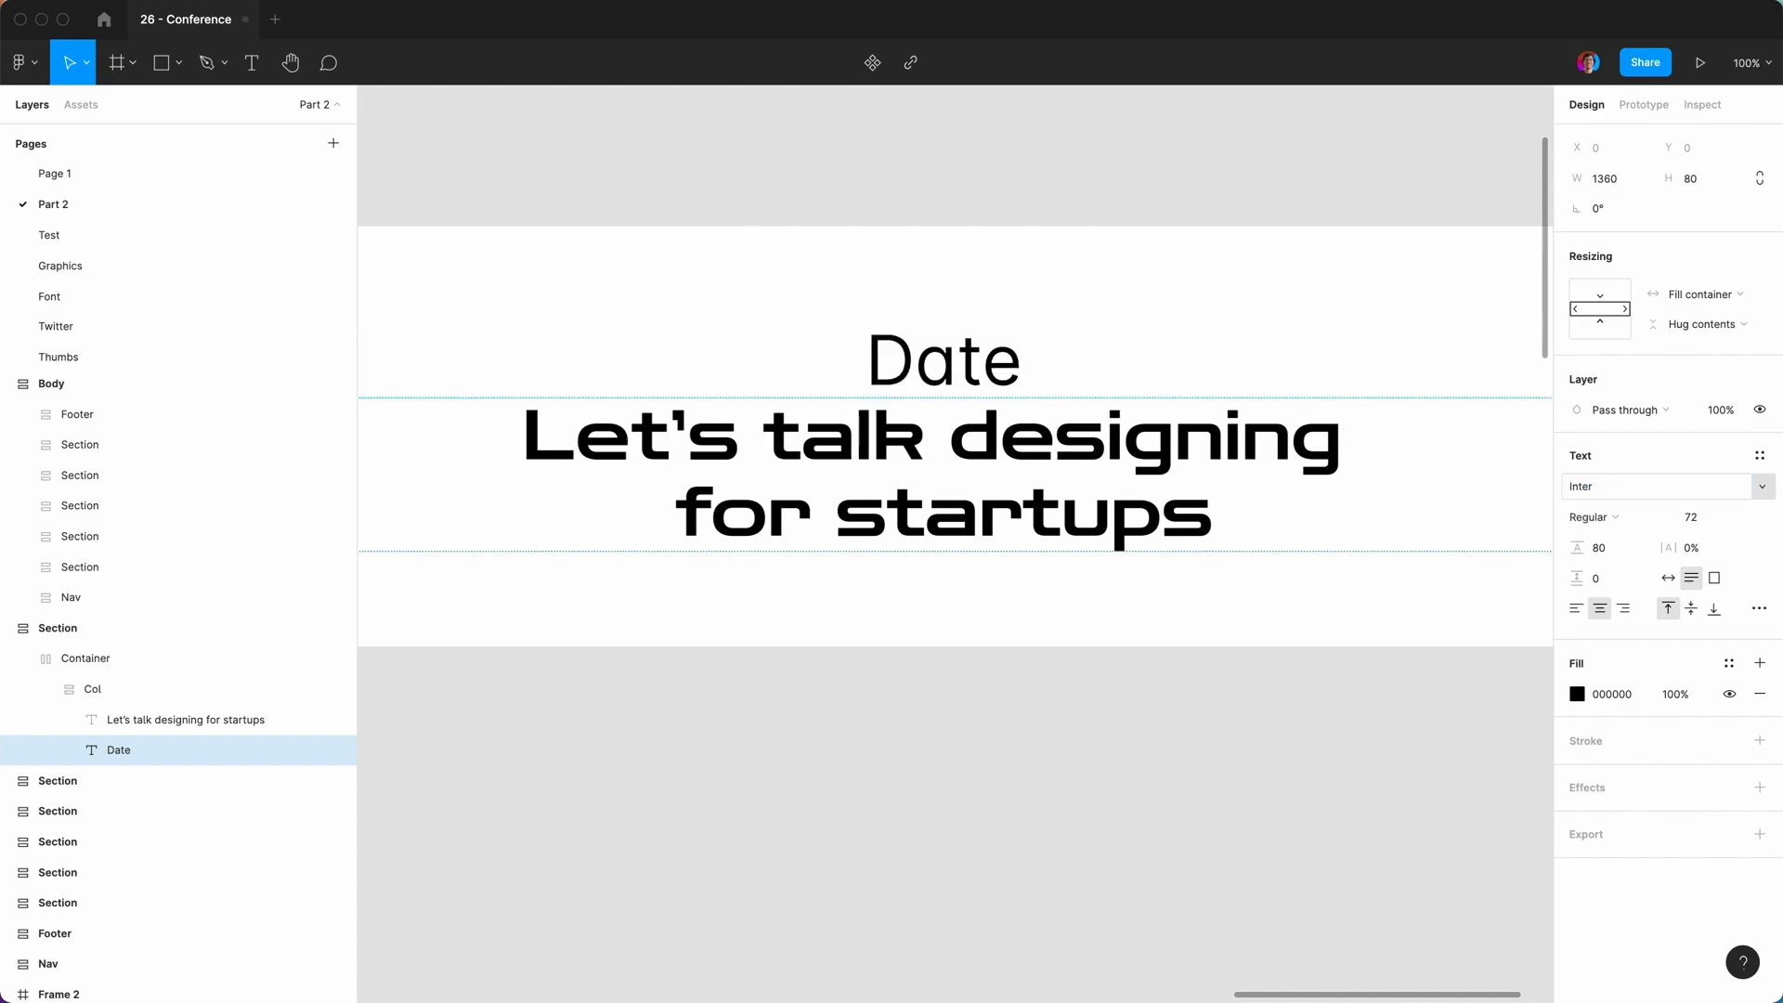
text(20)
key(Return)
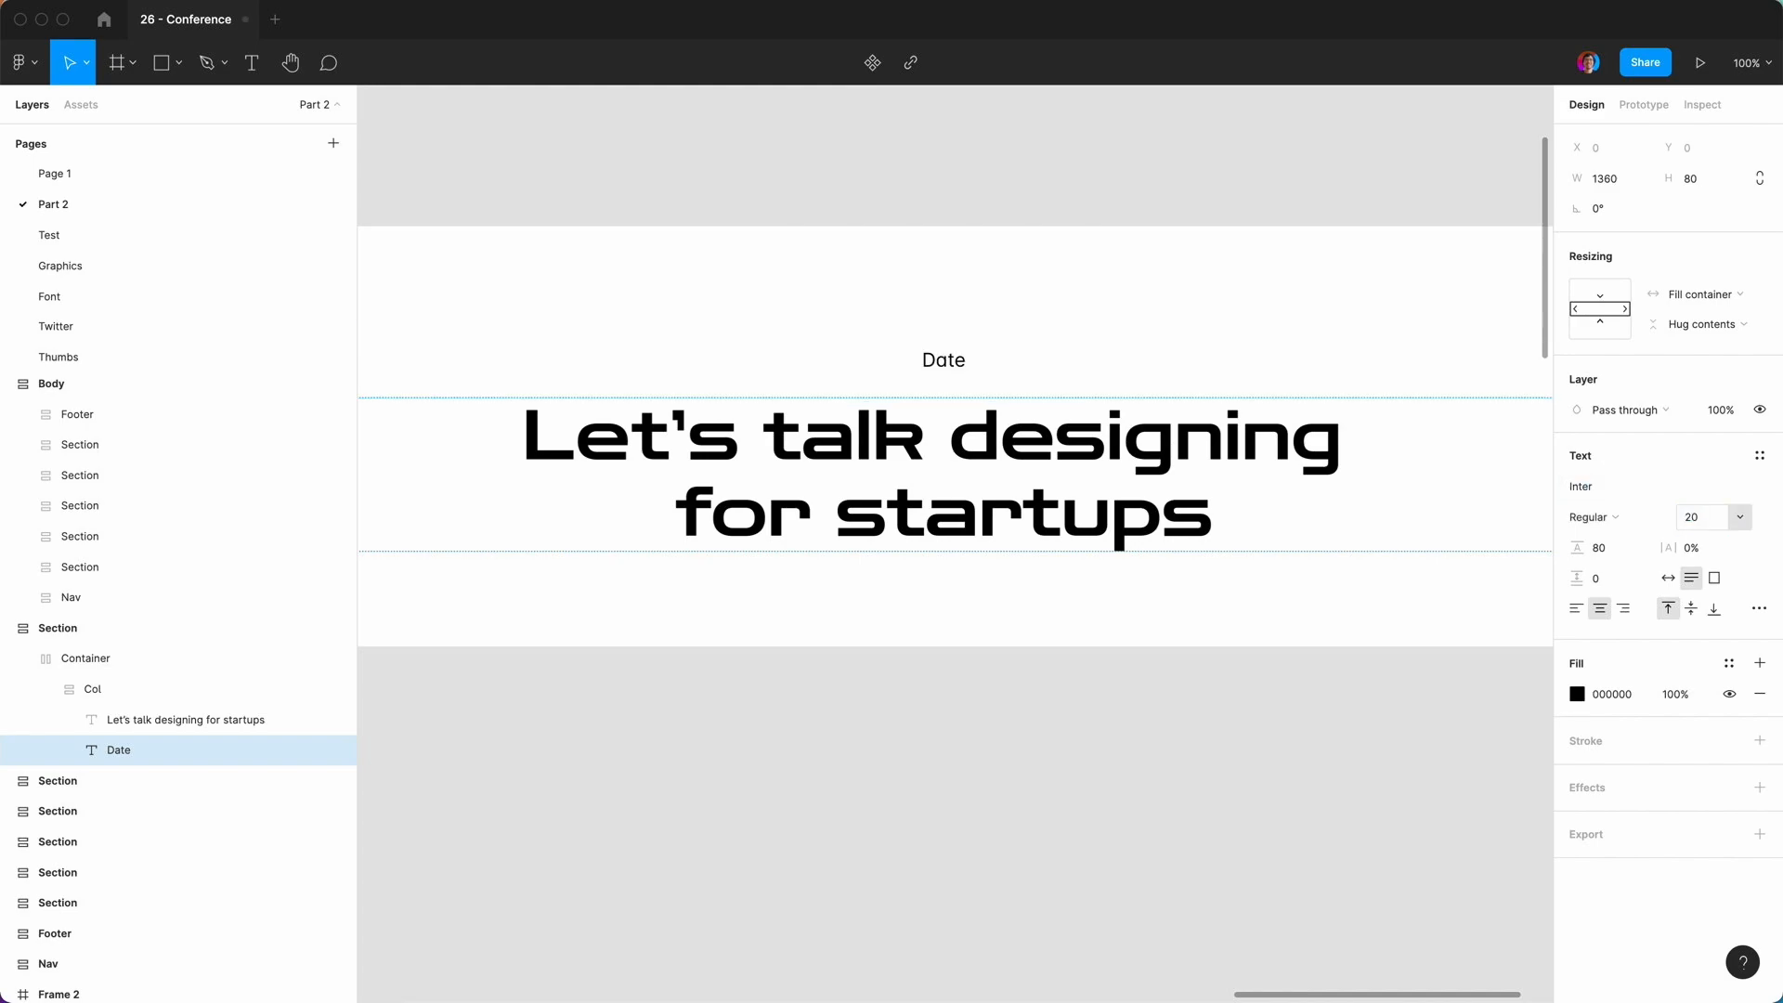
text(20)
key(Return)
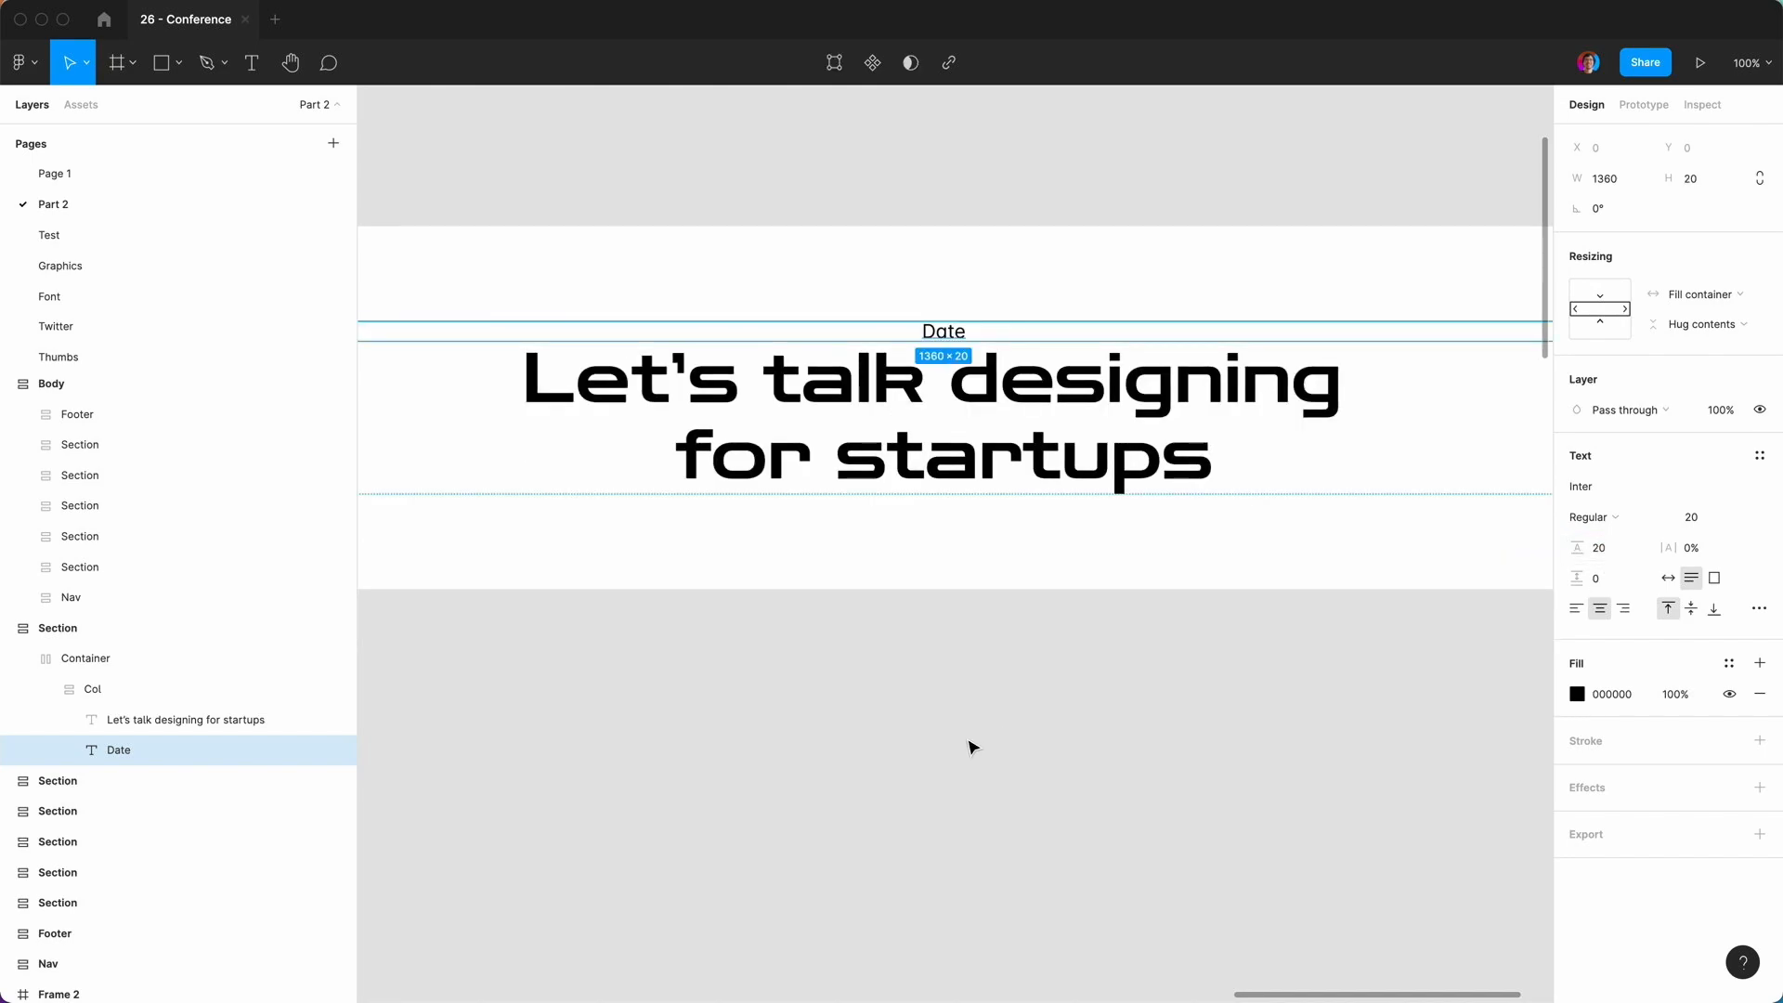
Copy "We're back · November 17th—18th" from the No-Code Conf page in the browser and replace the "Date" text in Figma with it.
mouse_move(708, 956)
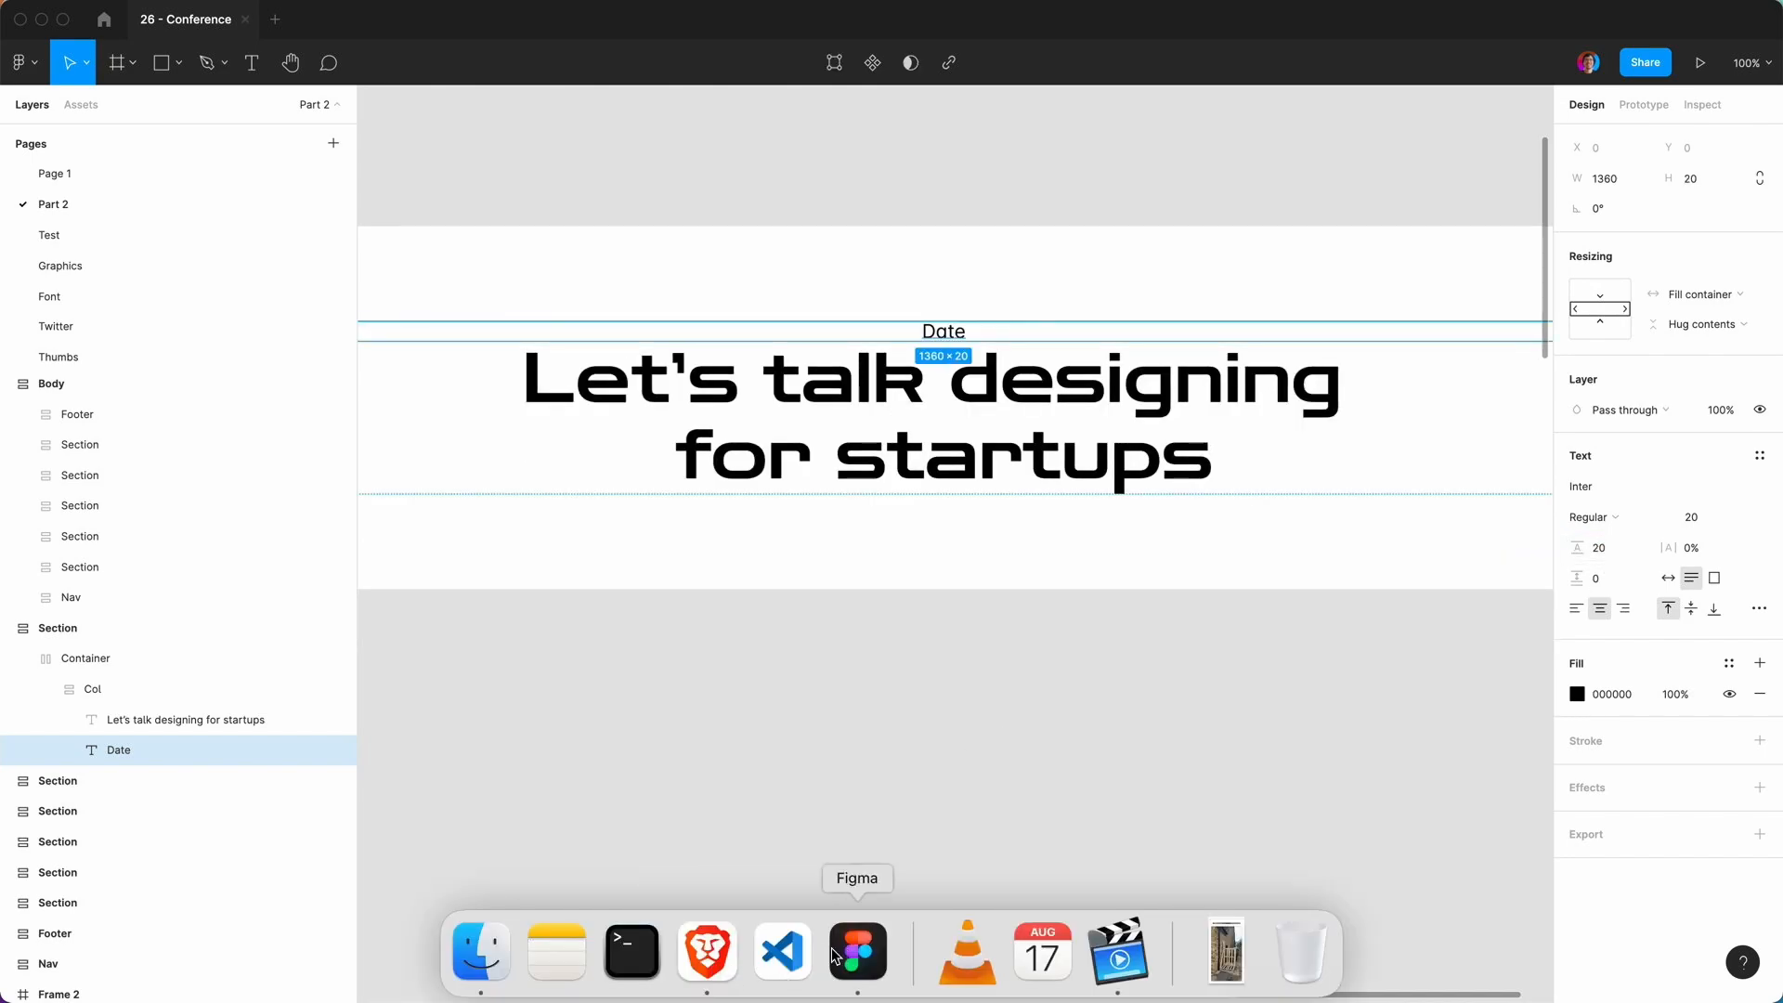
click(709, 963)
drag(1109, 315, 674, 316)
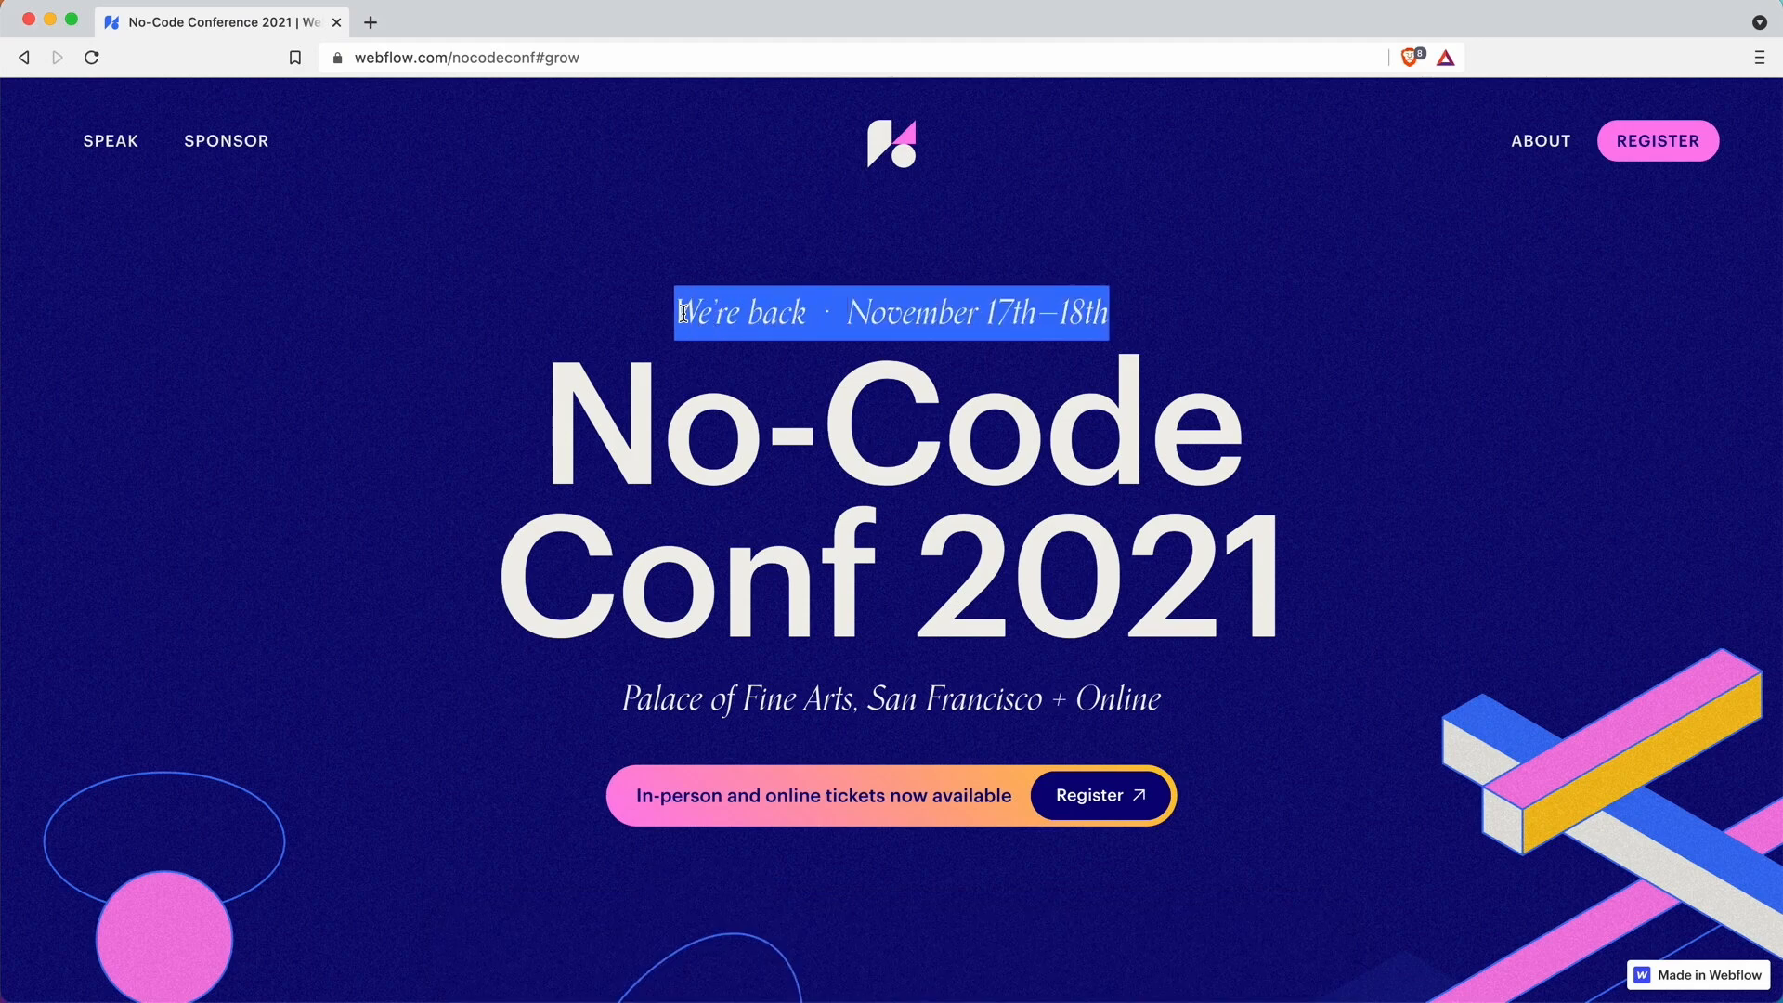
key(super+c)
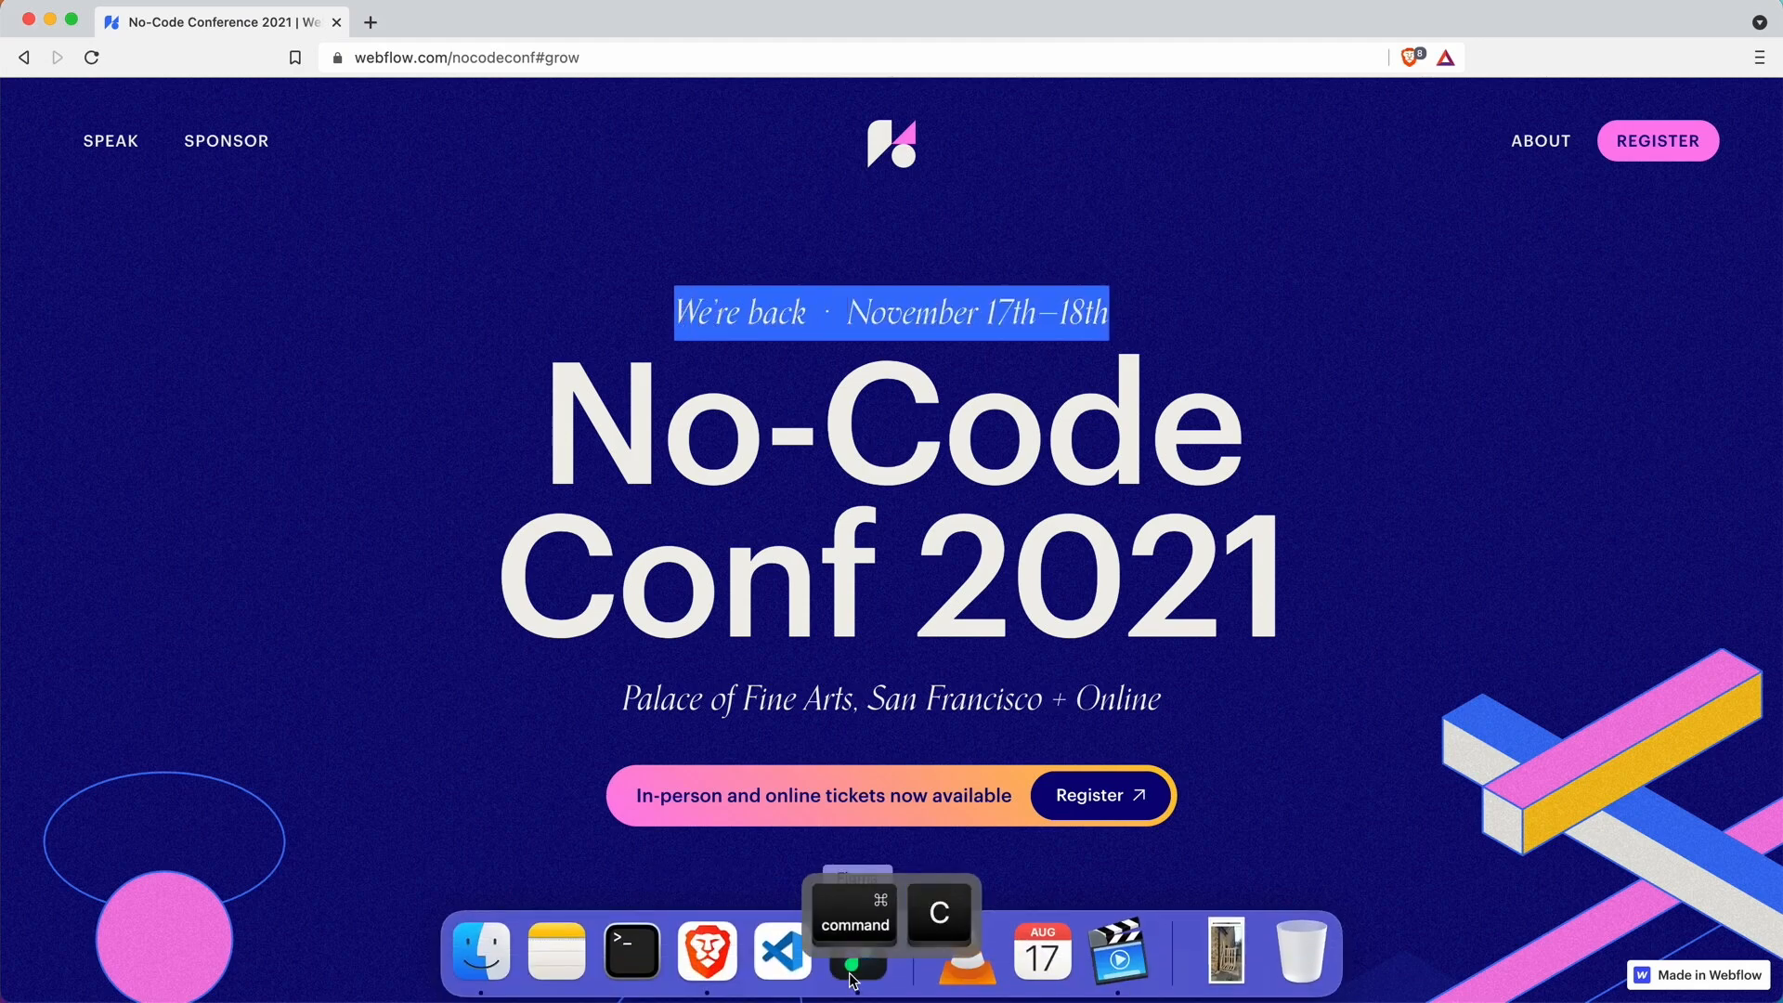
click(852, 970)
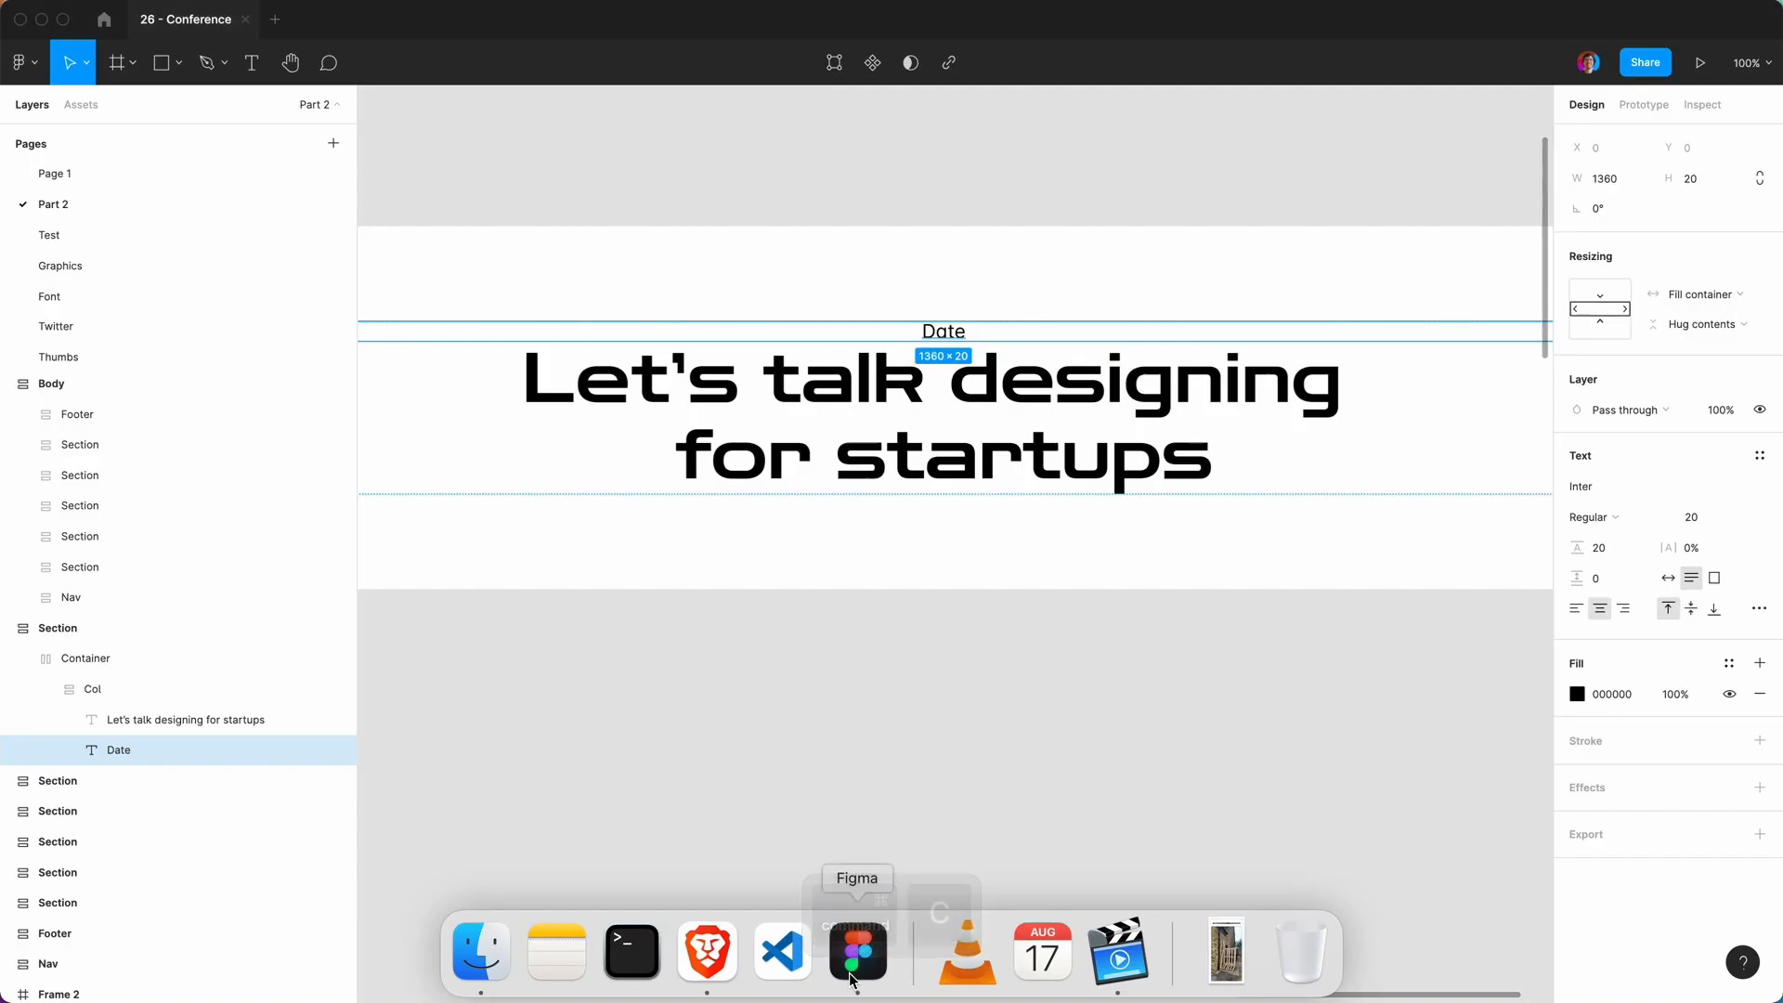
double_click(942, 333)
key(super+v)
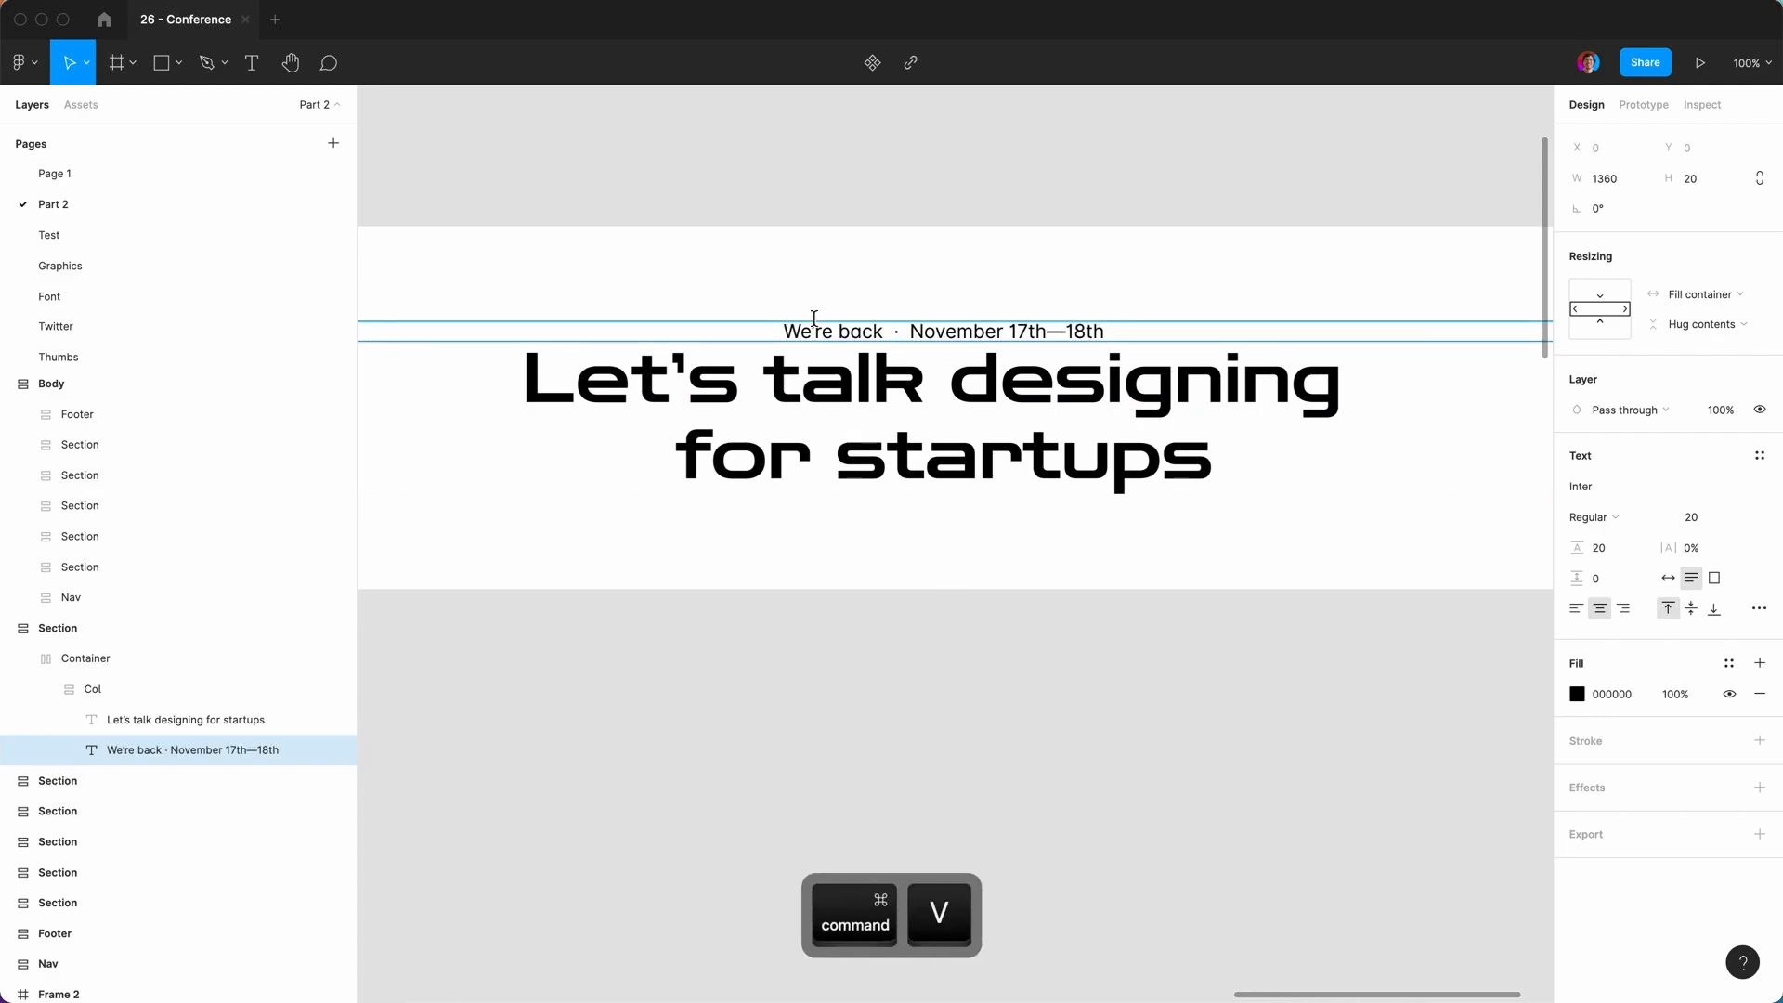
key(Escape)
Duplicate the "We're back · November 17th—18th" line and move the copy below the heading.
key(super+d)
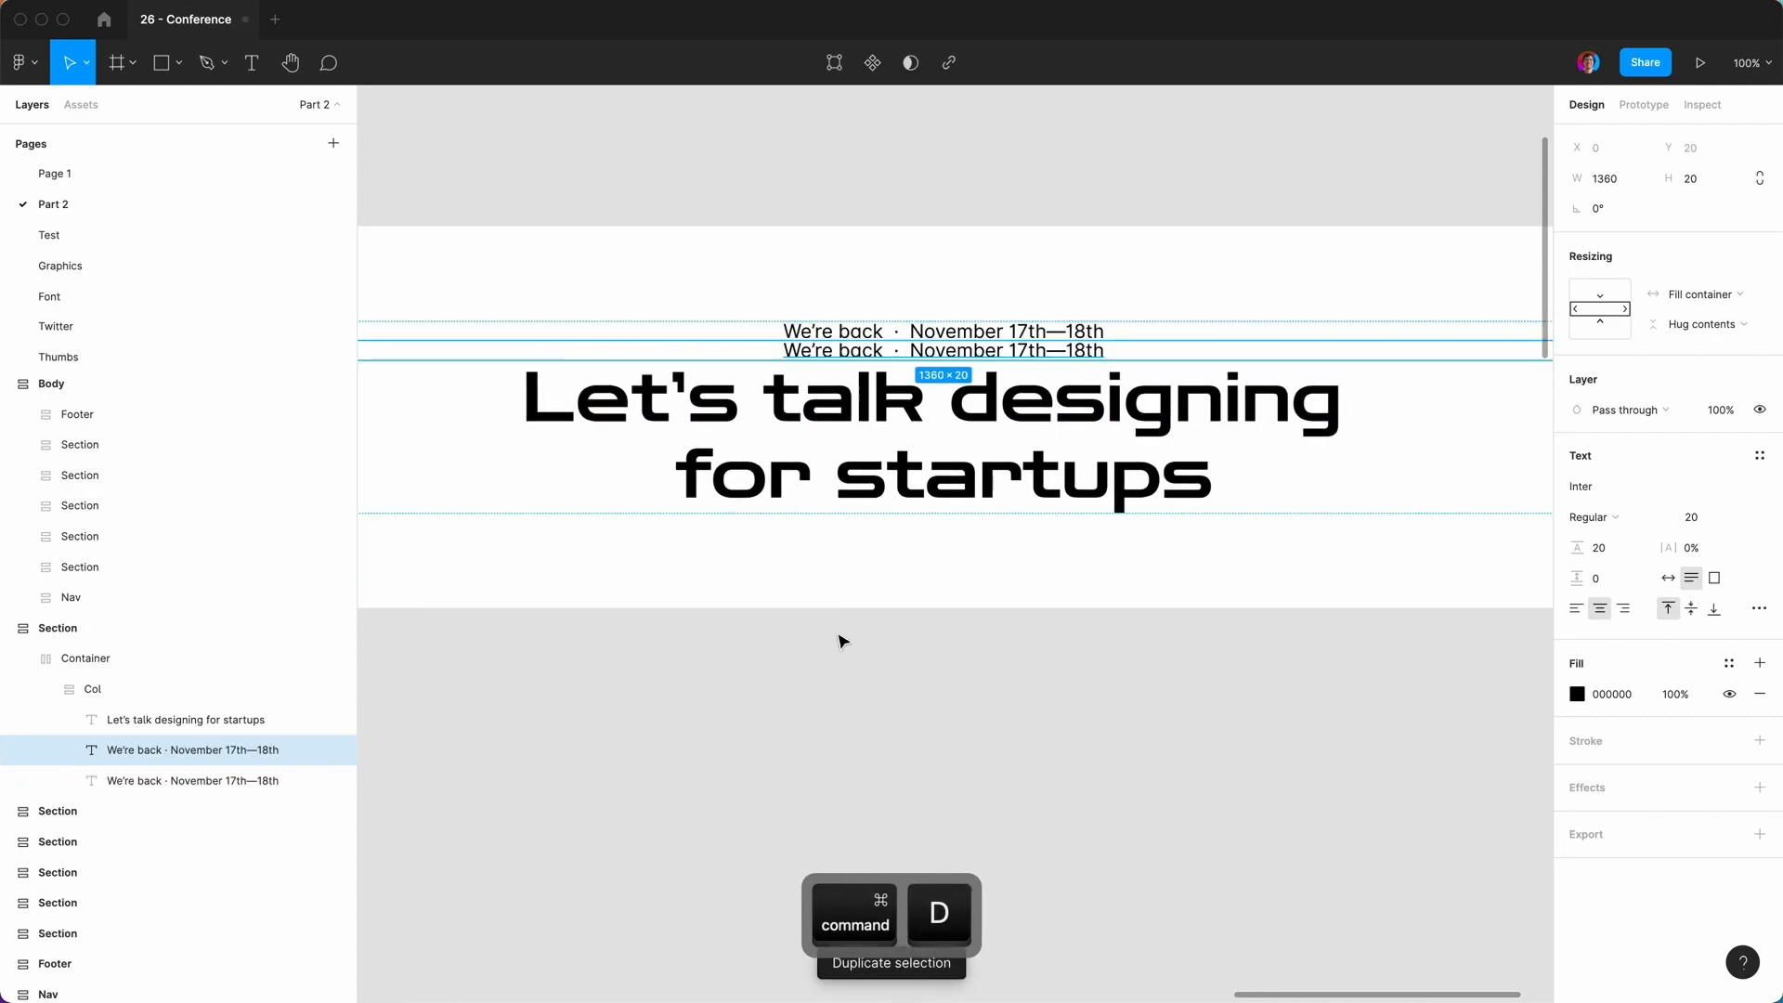
key(Down)
Switch to the browser, copy "Palace of Fine Arts, San Francisco + Online" from the No-Code Conf page, and return to Figma.
mouse_move(808, 979)
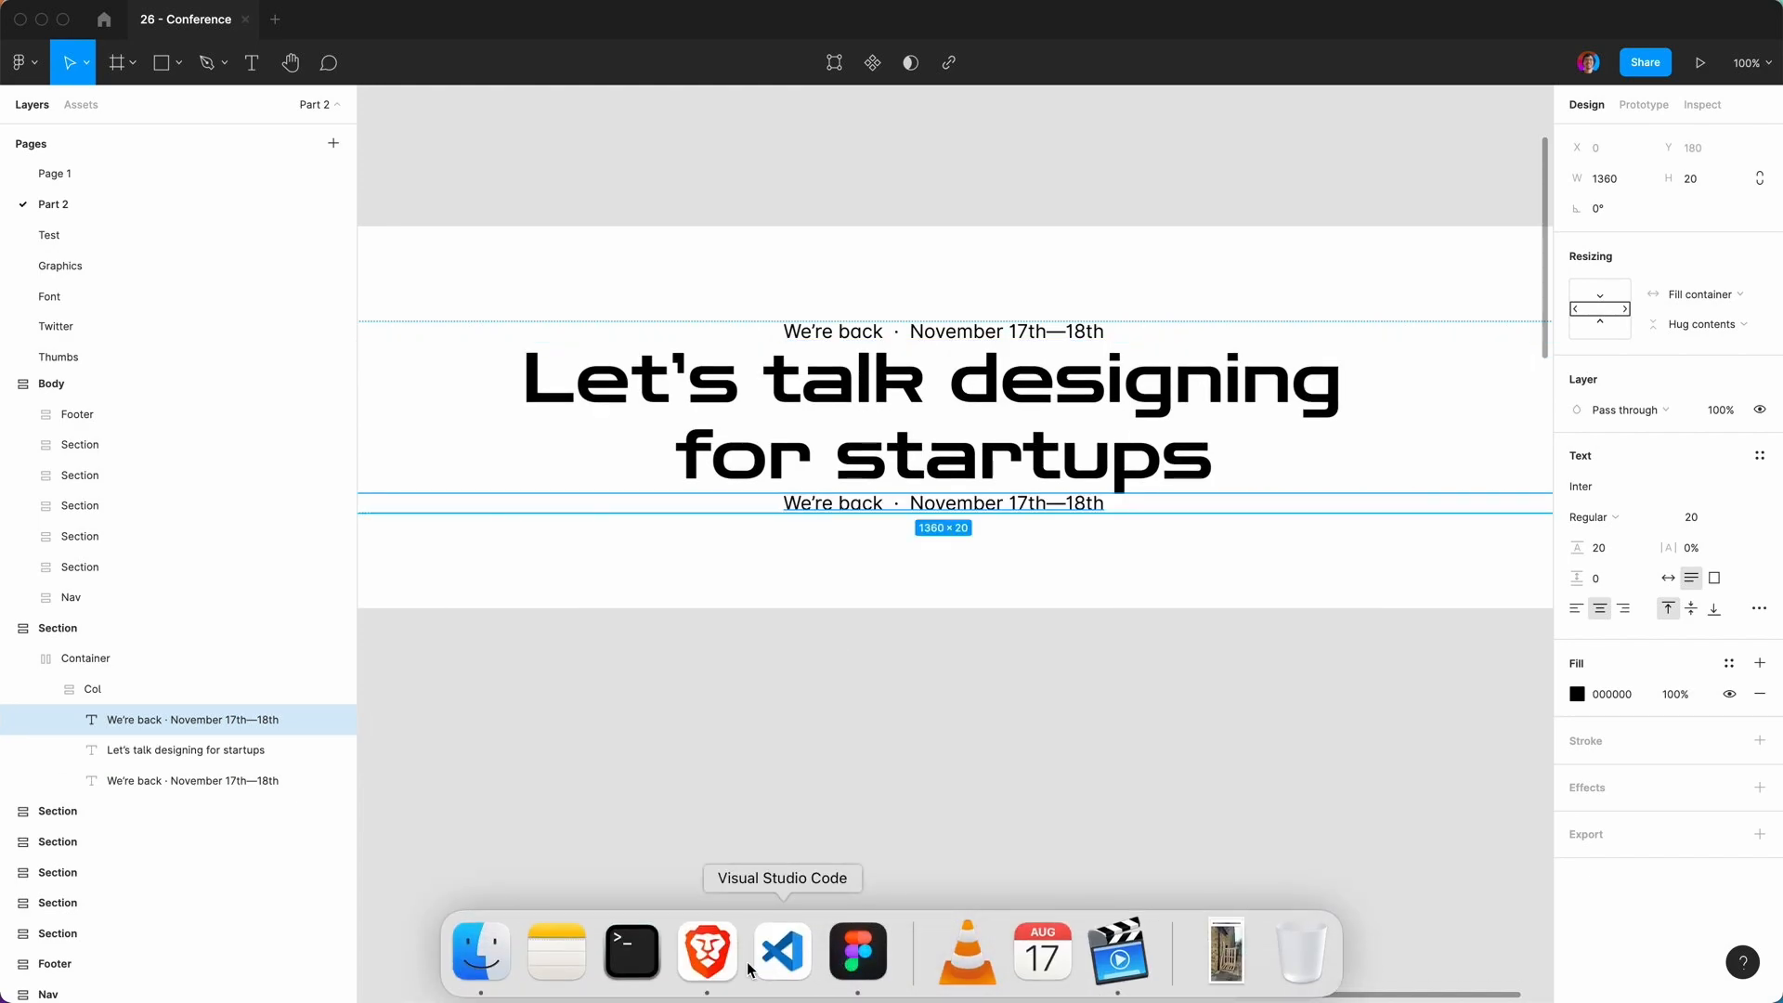
click(707, 955)
drag(1157, 700, 621, 713)
key(cmd+c)
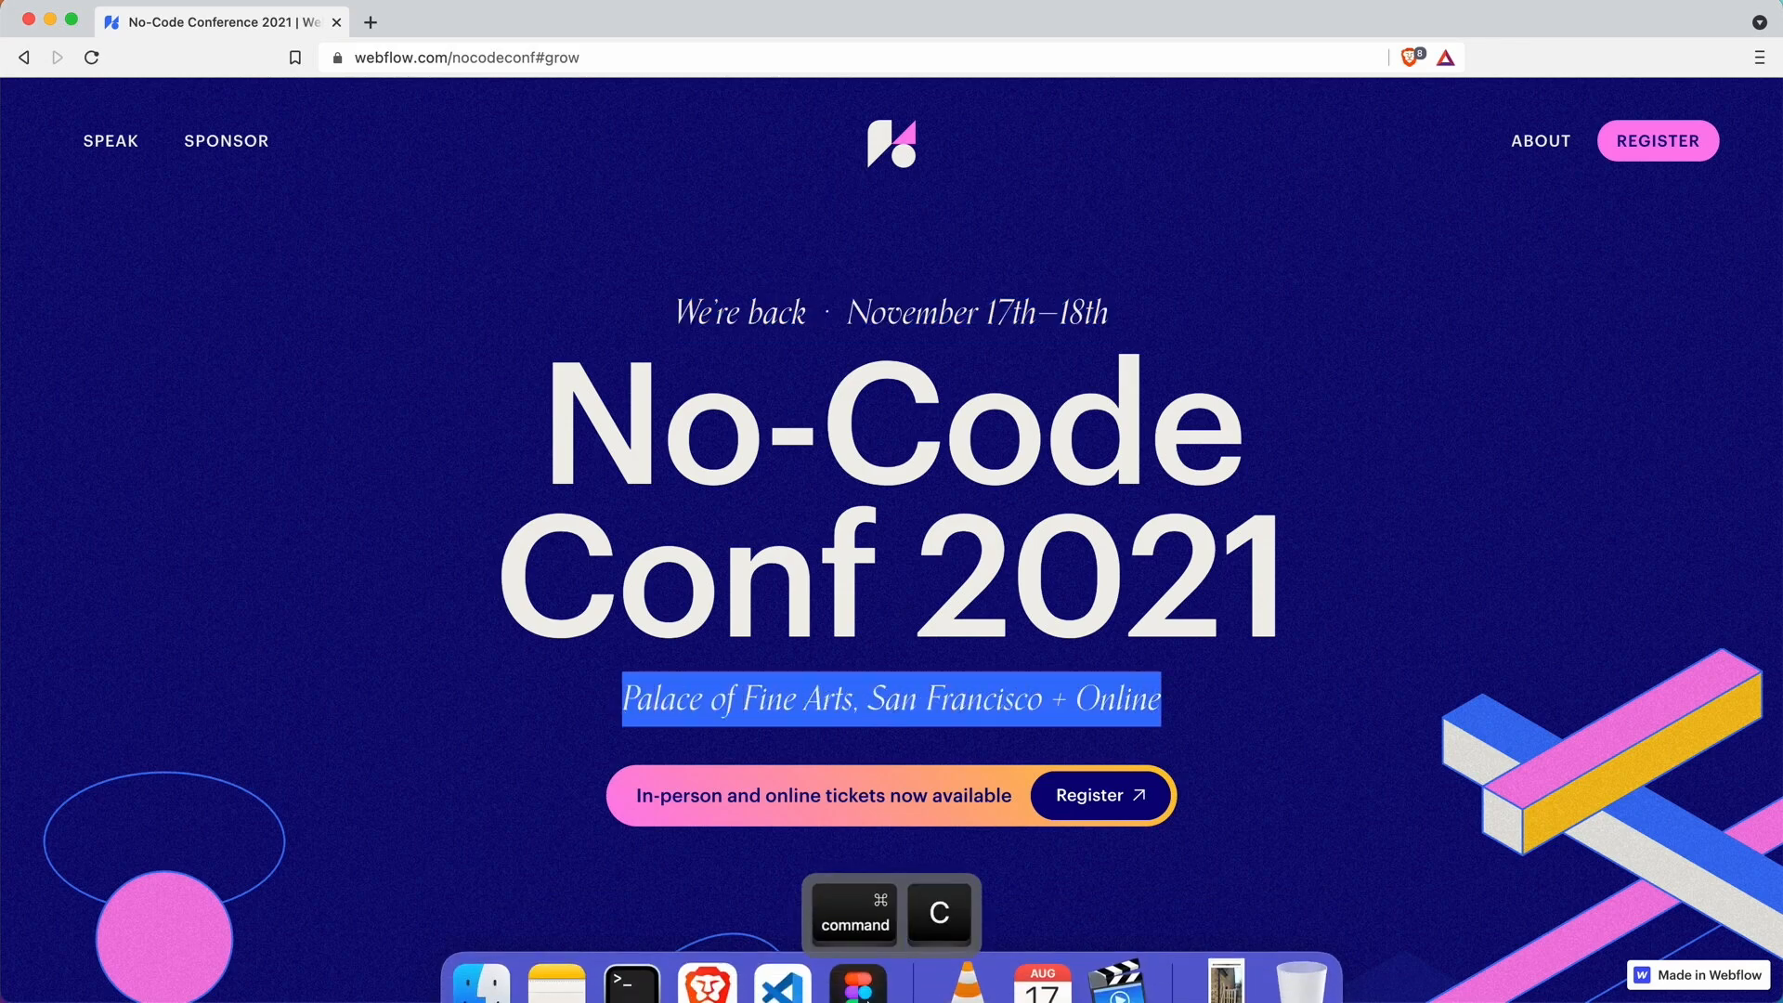
click(857, 986)
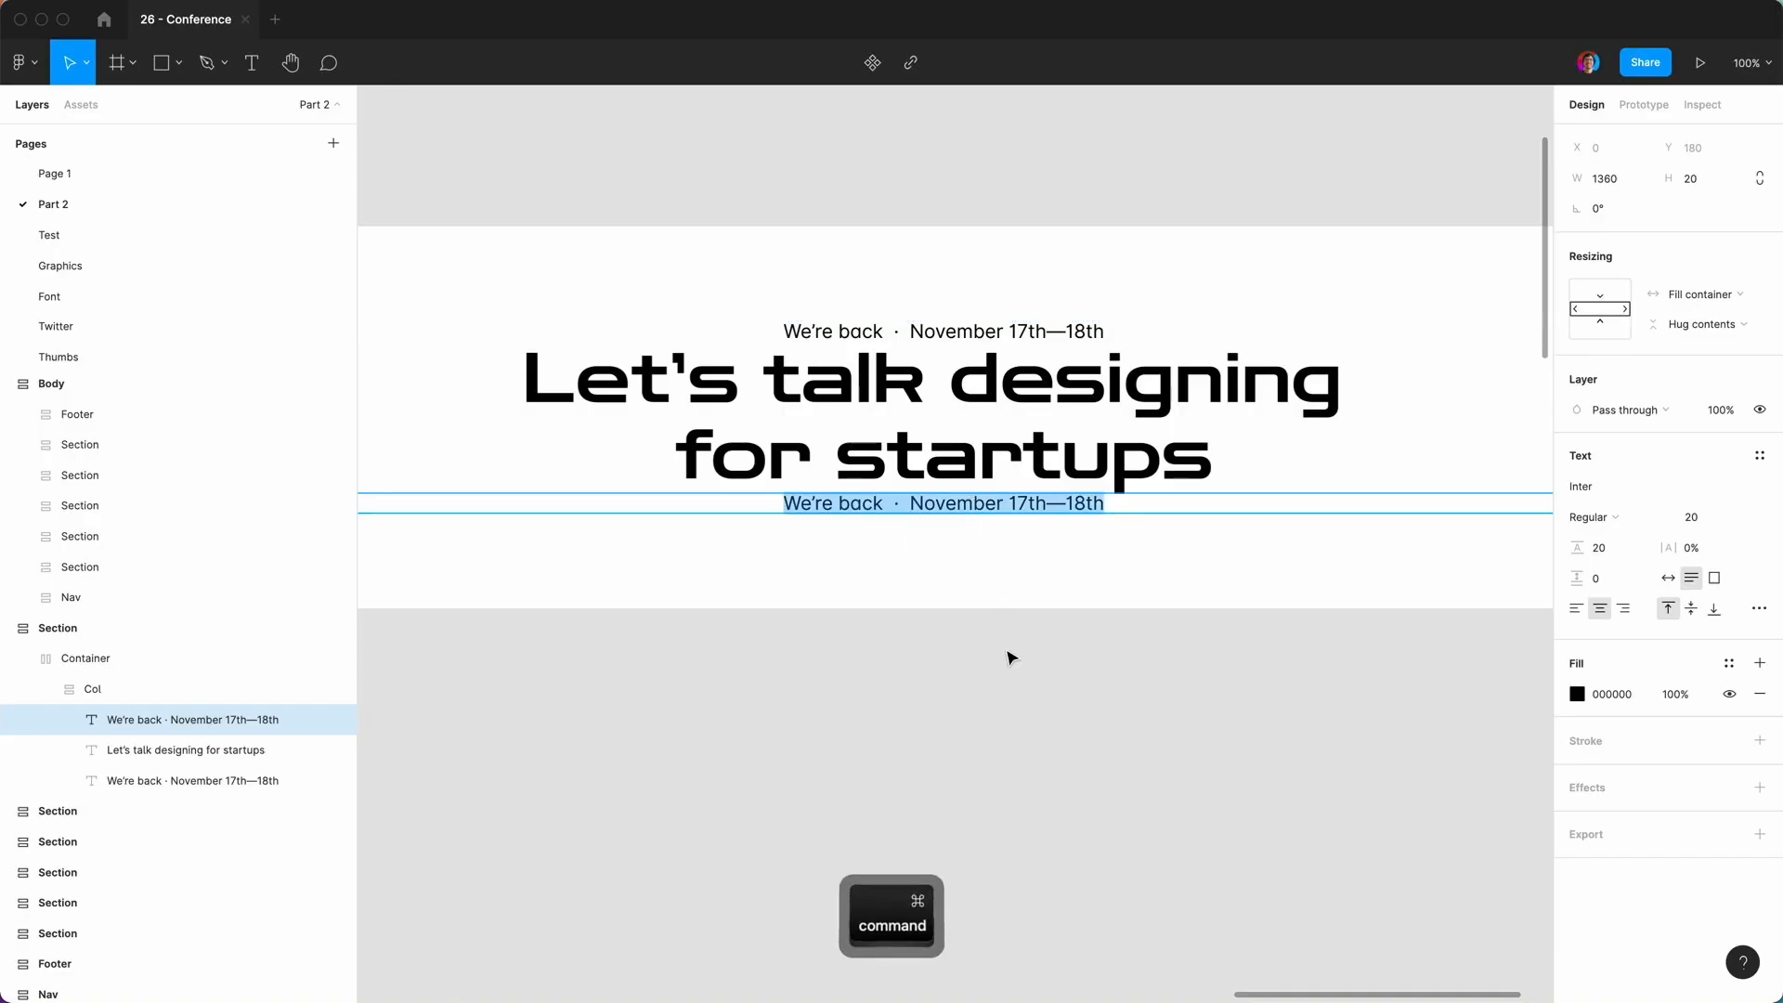
Paste the copied venue line over the text below the heading and edit it to read "Worldwide Online".
key(super+v)
drag(749, 503, 1057, 503)
text(Worldwide)
key(Right)
key(Right)
key(Right)
key(BackSpace)
key(BackSpace)
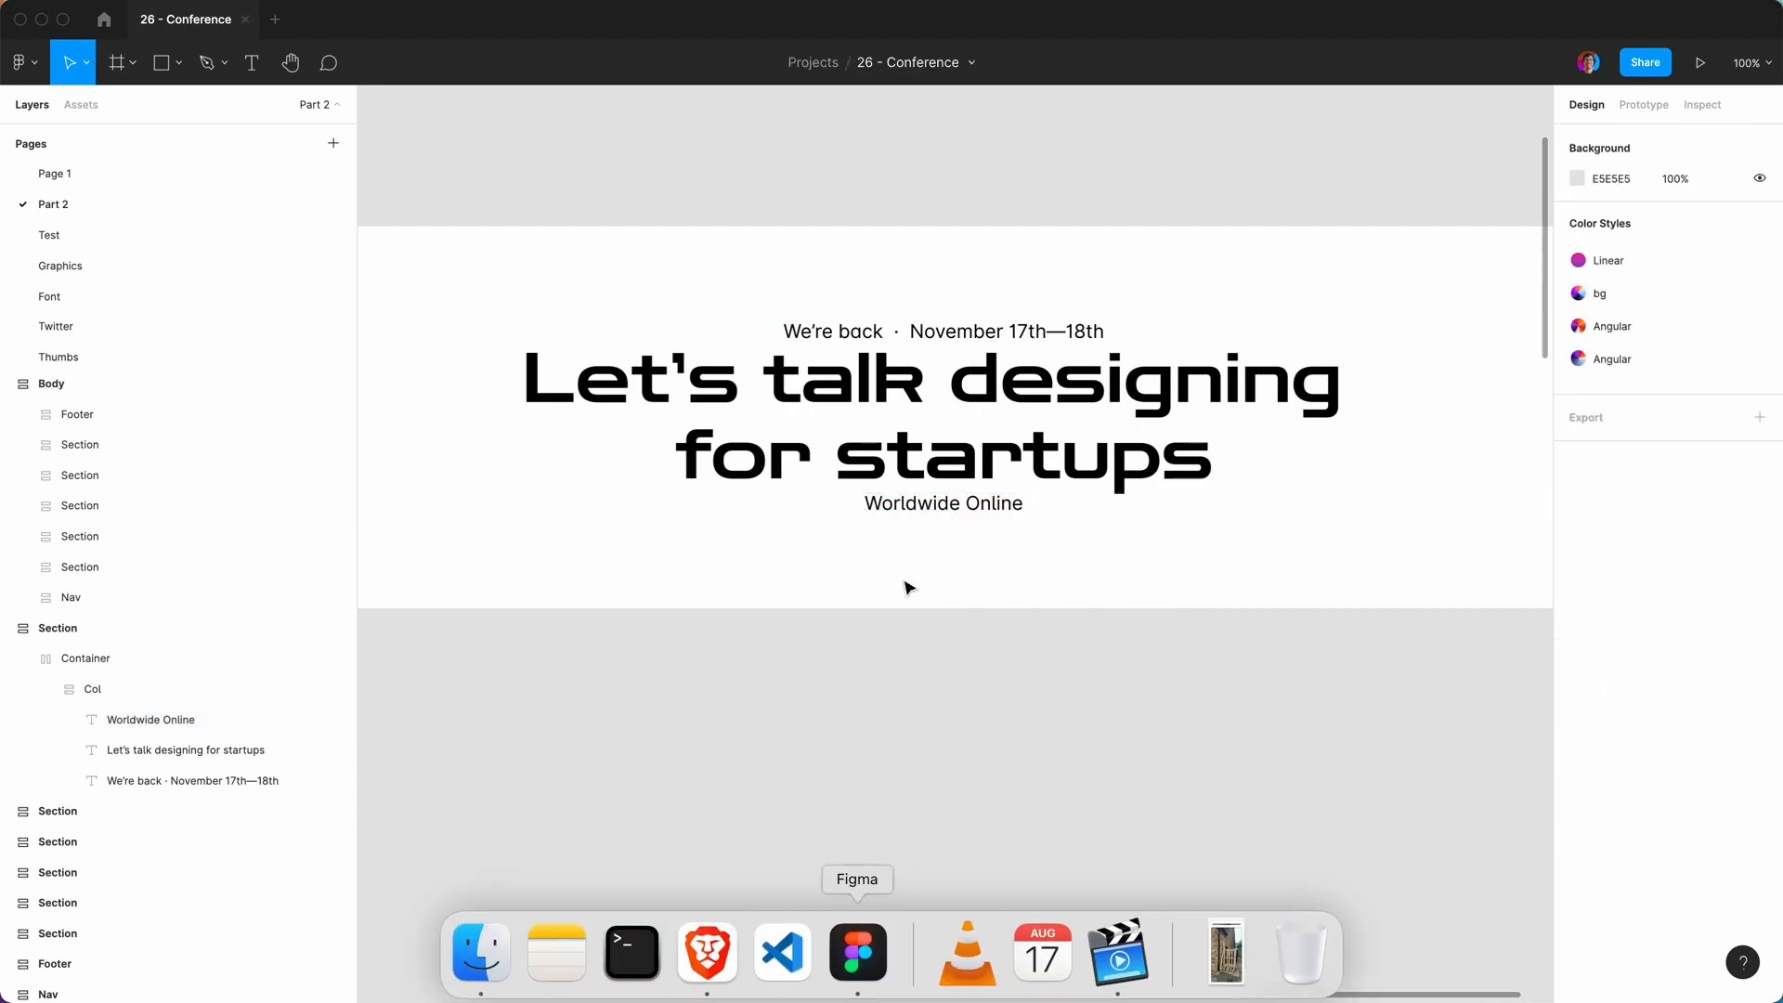
Duplicate the "Worldwide Online" text and set the copy's horizontal resizing to Hug contents.
click(949, 509)
click(949, 509)
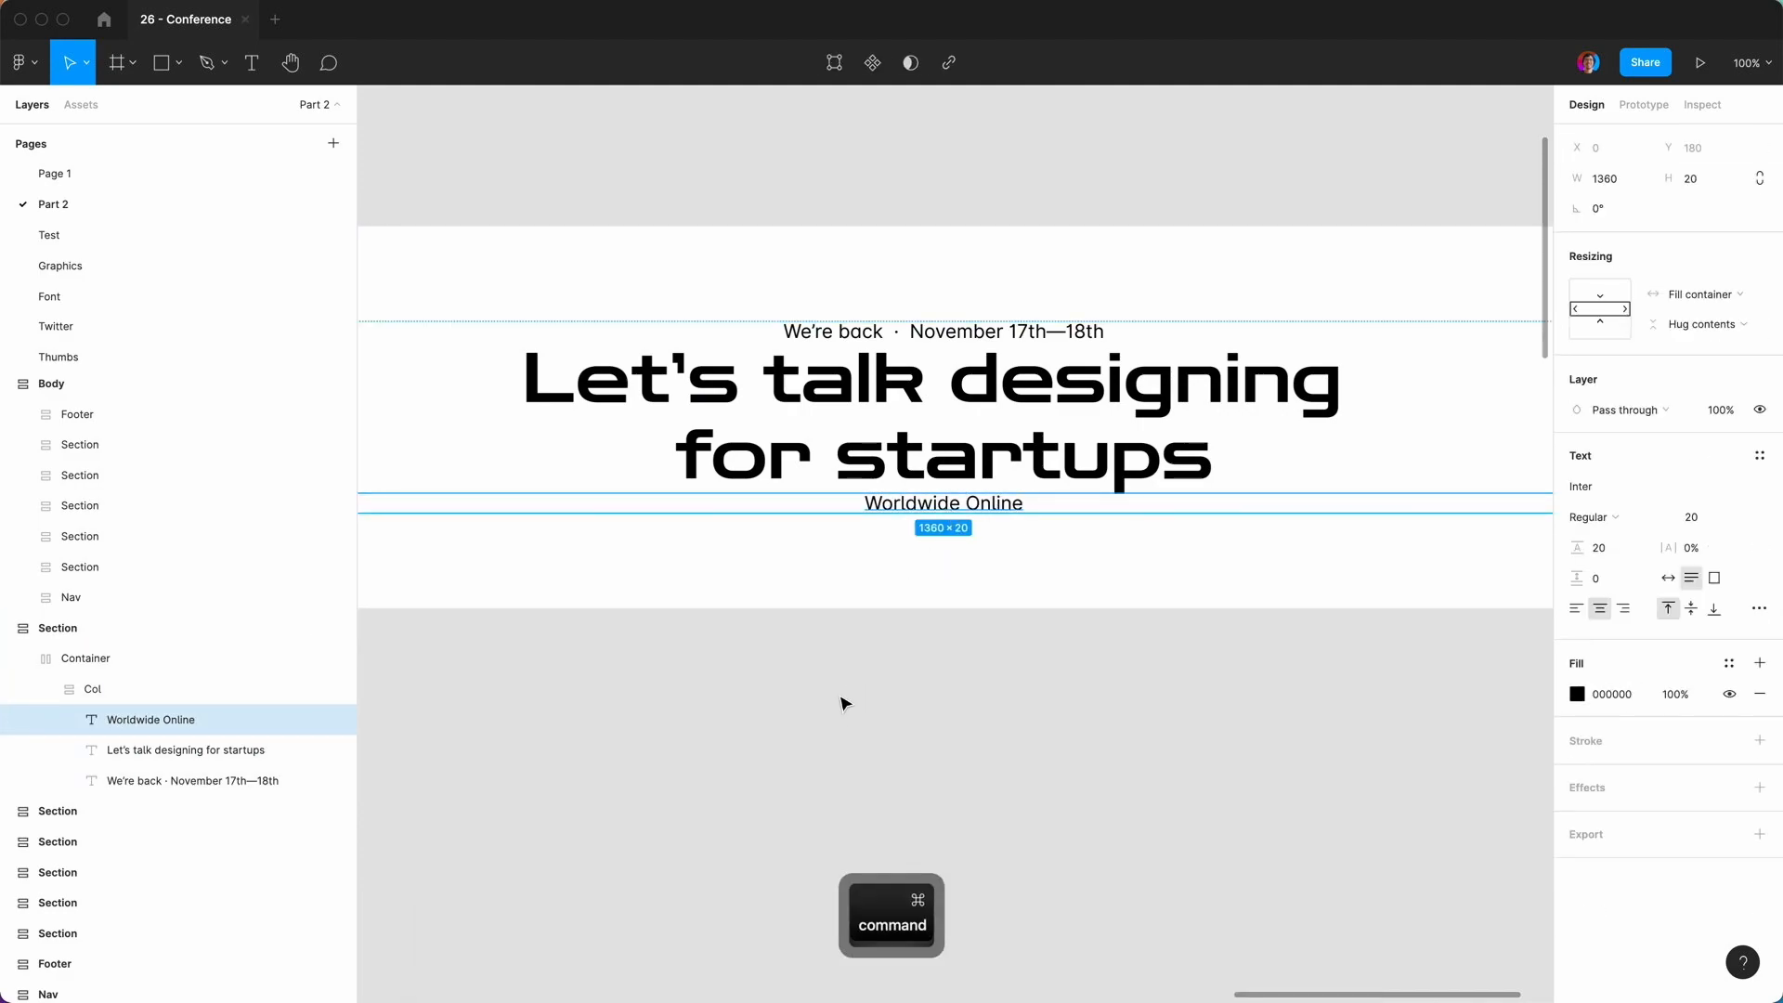
key(super+d)
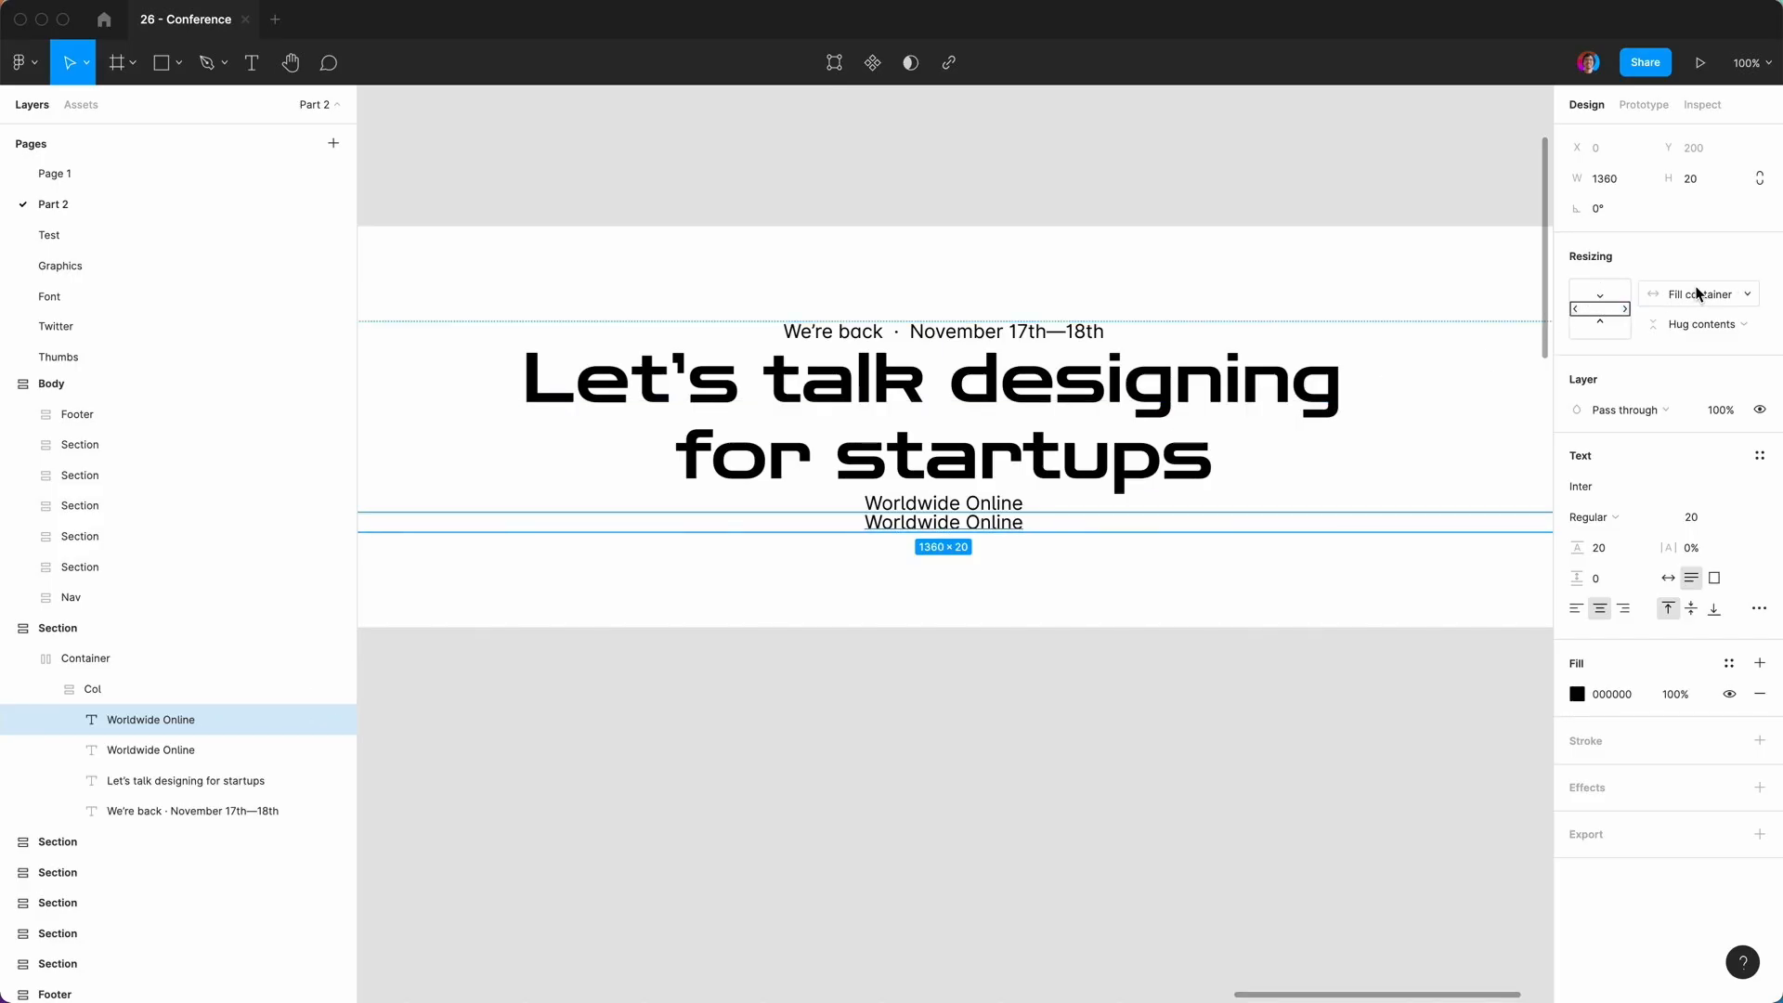
click(1698, 293)
click(1701, 271)
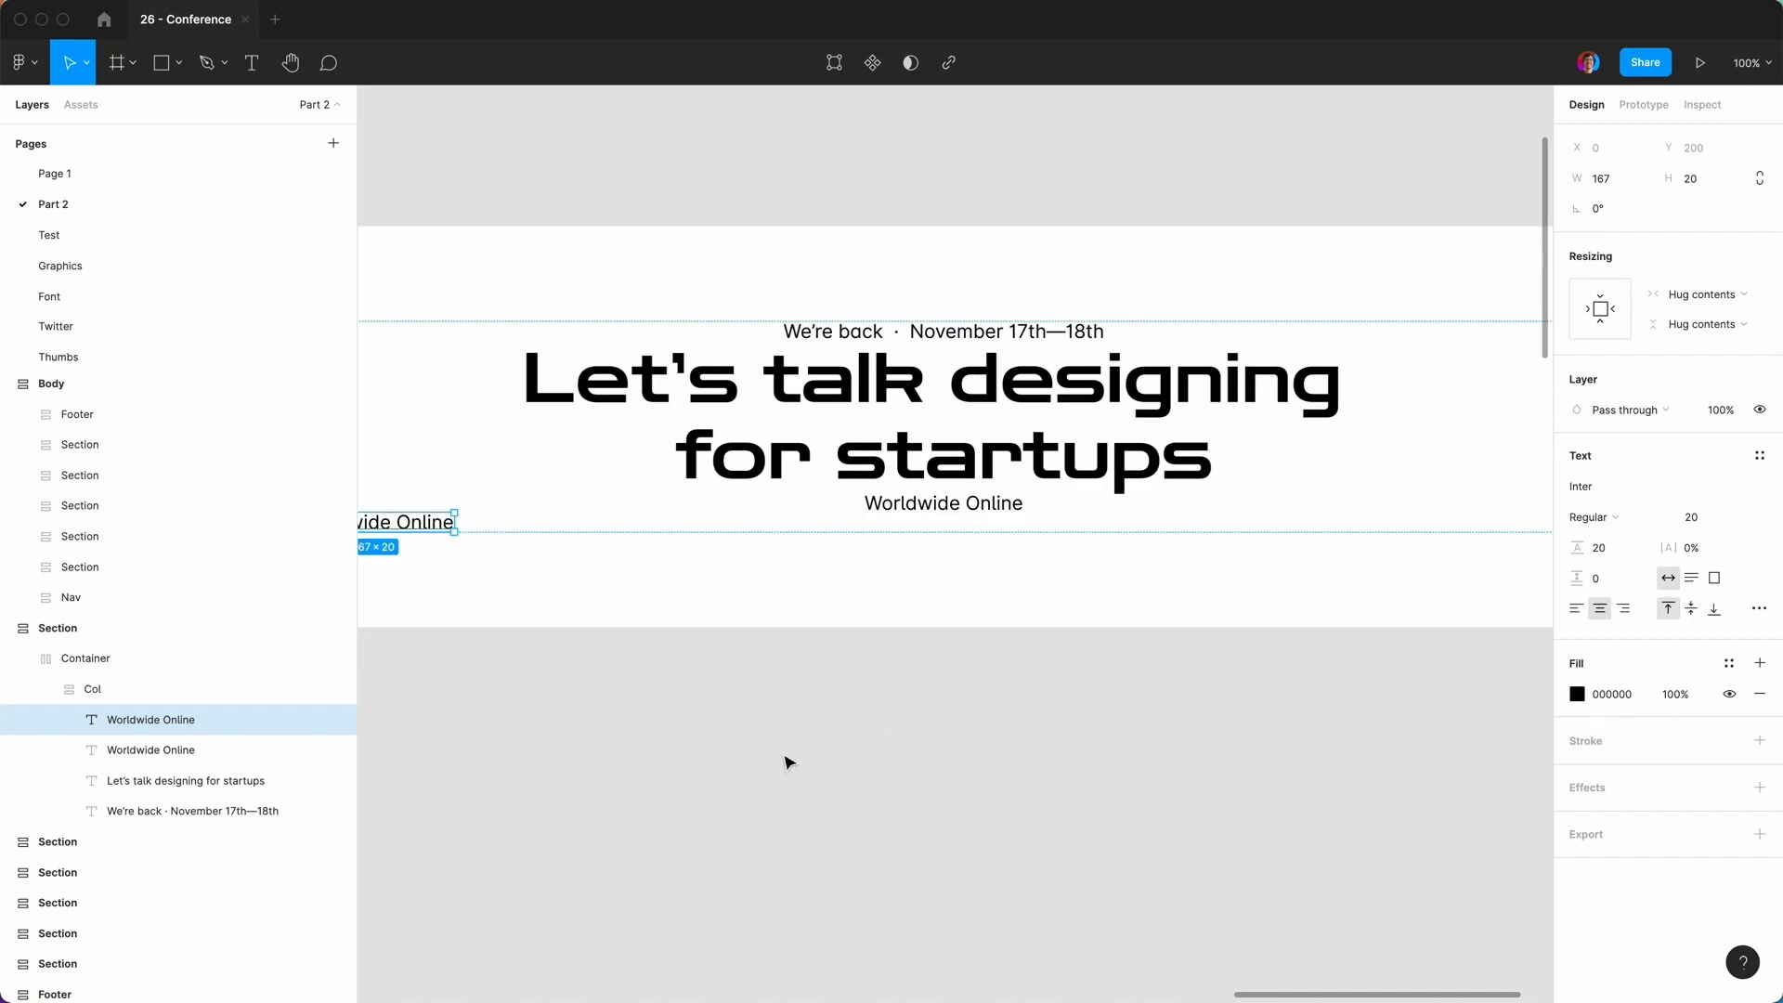
scroll(785, 762, left, 3)
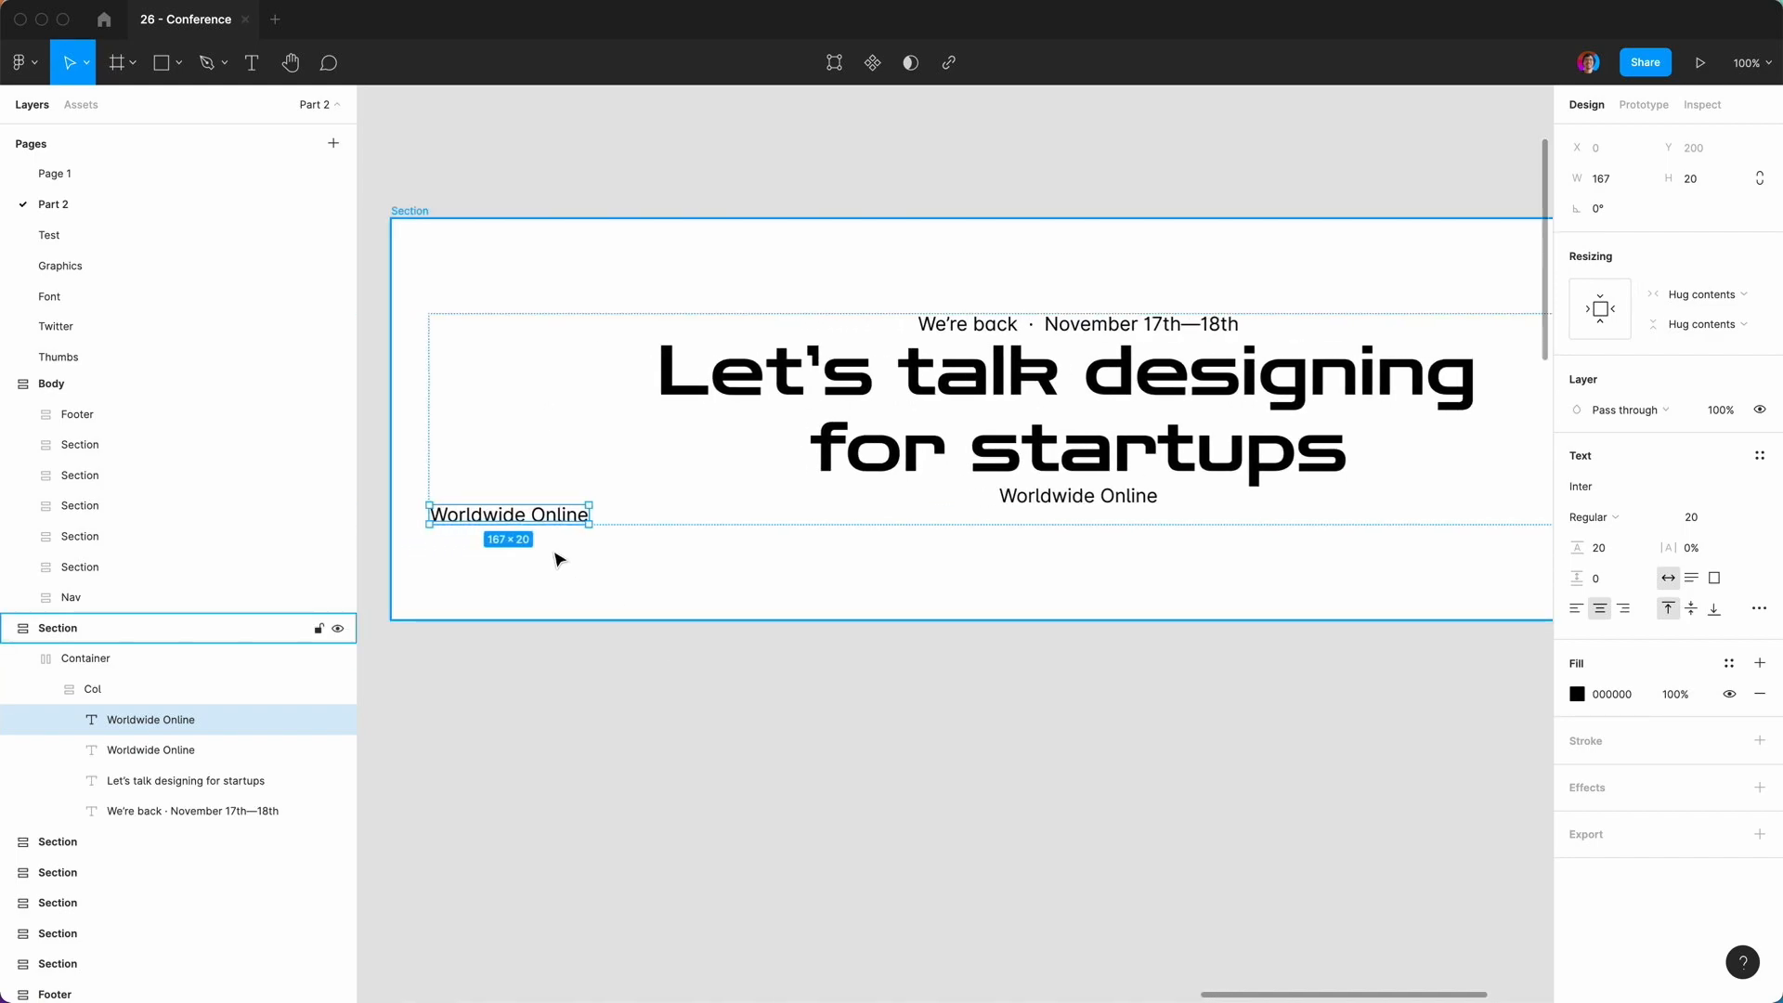
Wrap the duplicated "Worldwide Online" text in an auto layout frame and give the frame a solid 000000 fill.
key(shift+a)
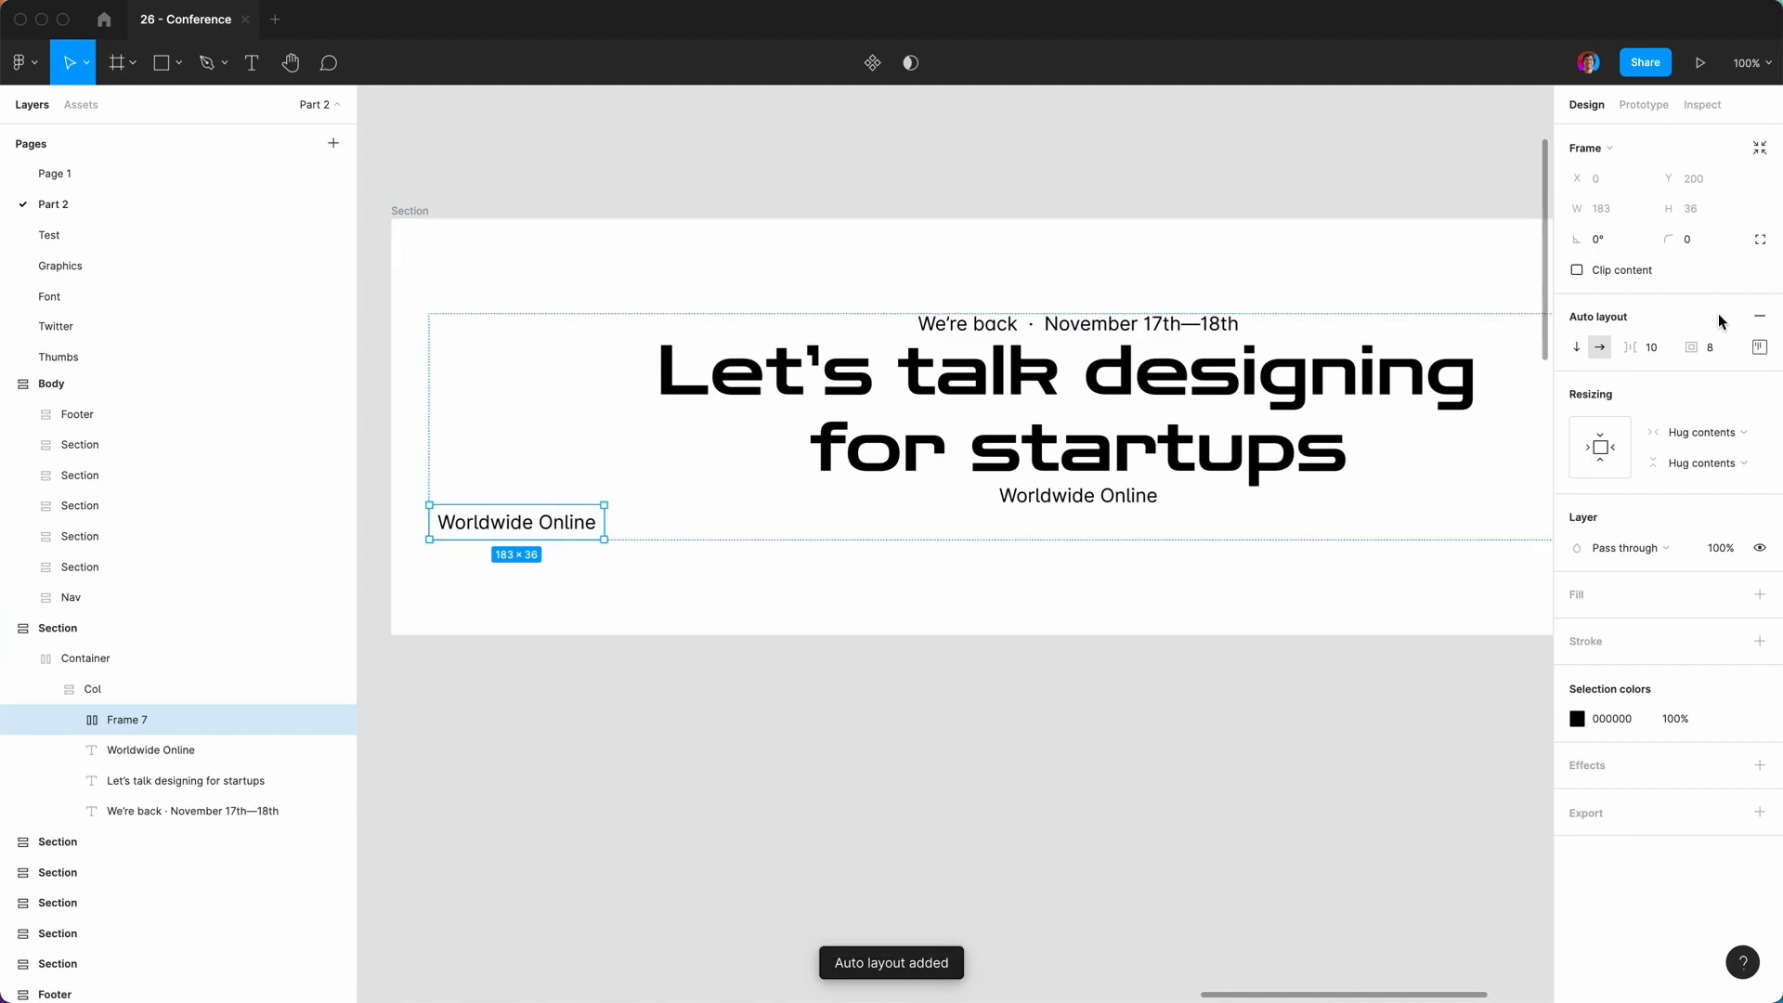
click(1759, 594)
click(1580, 624)
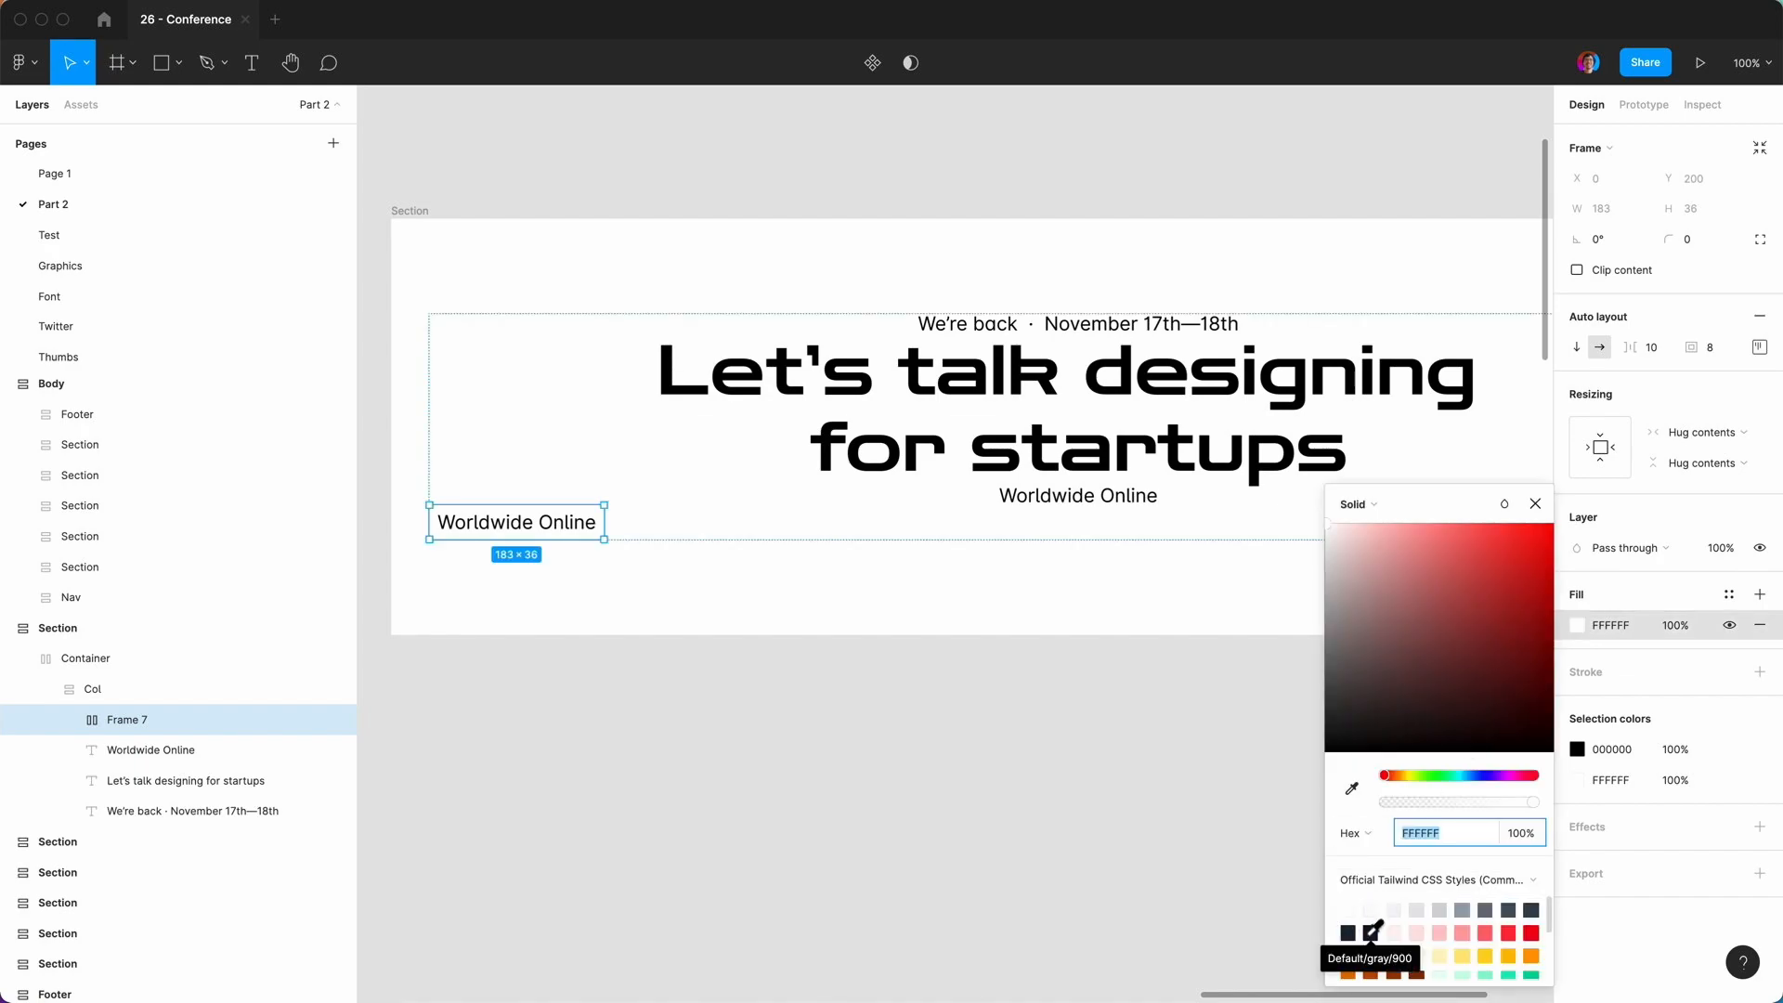
click(1373, 930)
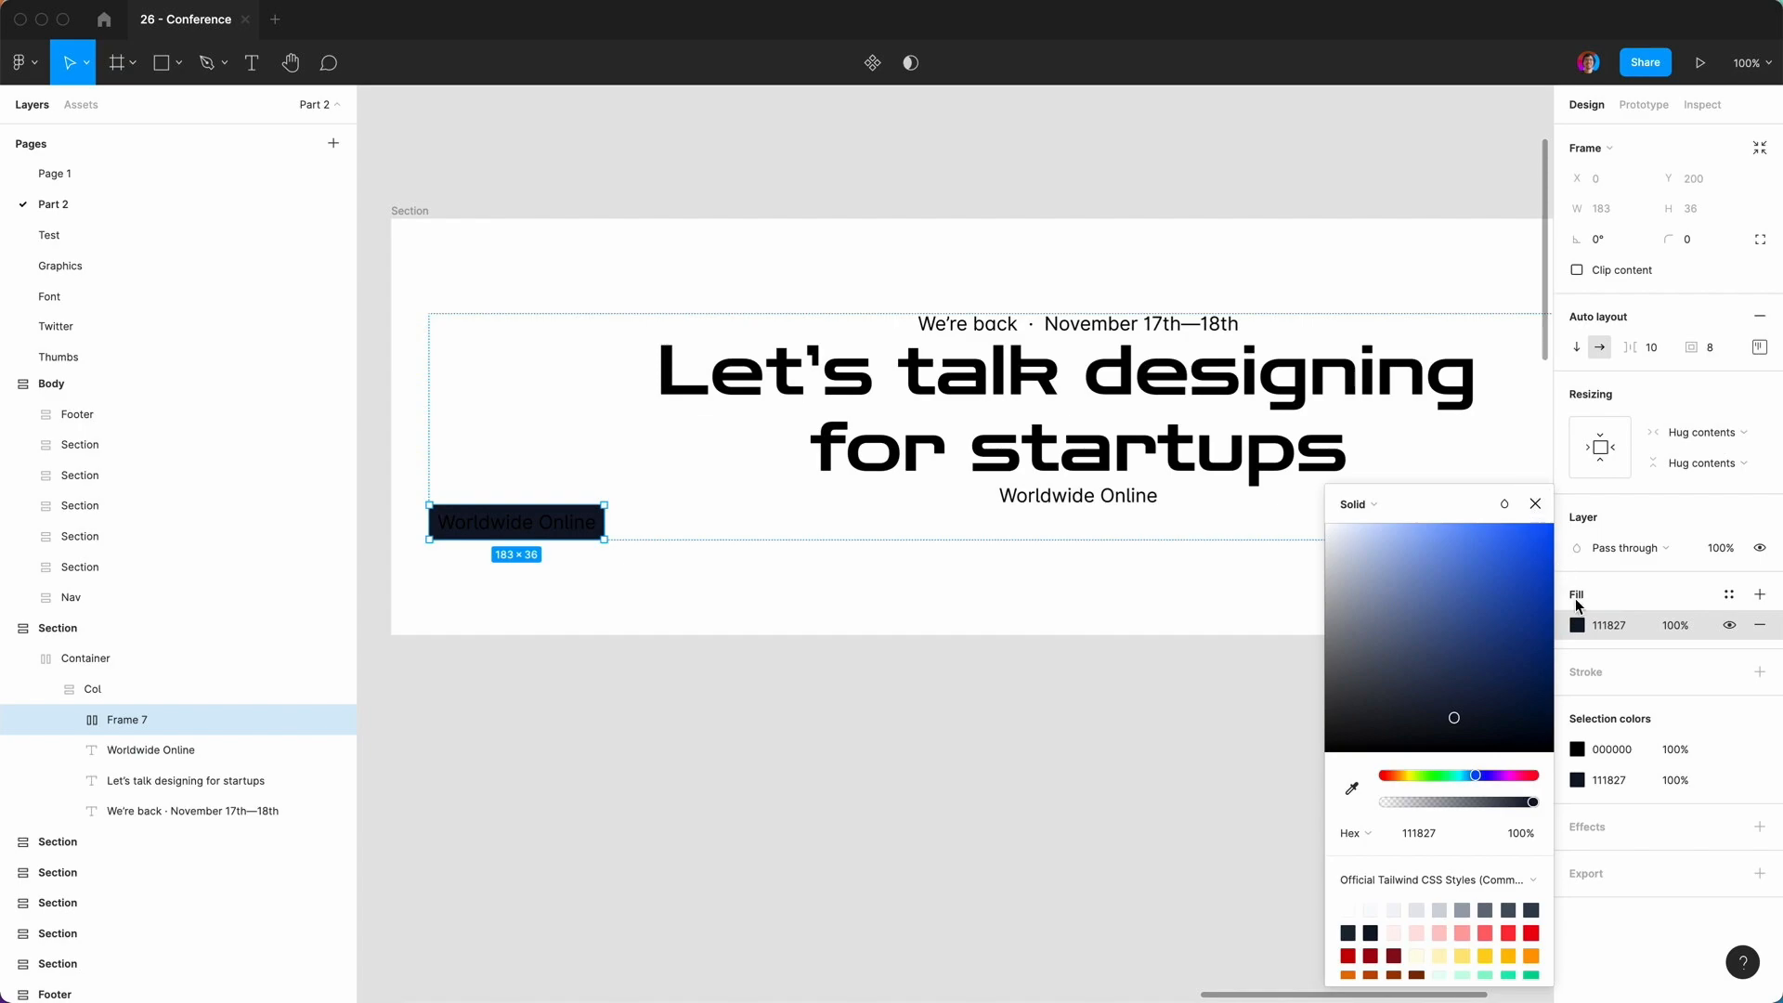
click(1452, 712)
drag(1454, 717, 1300, 796)
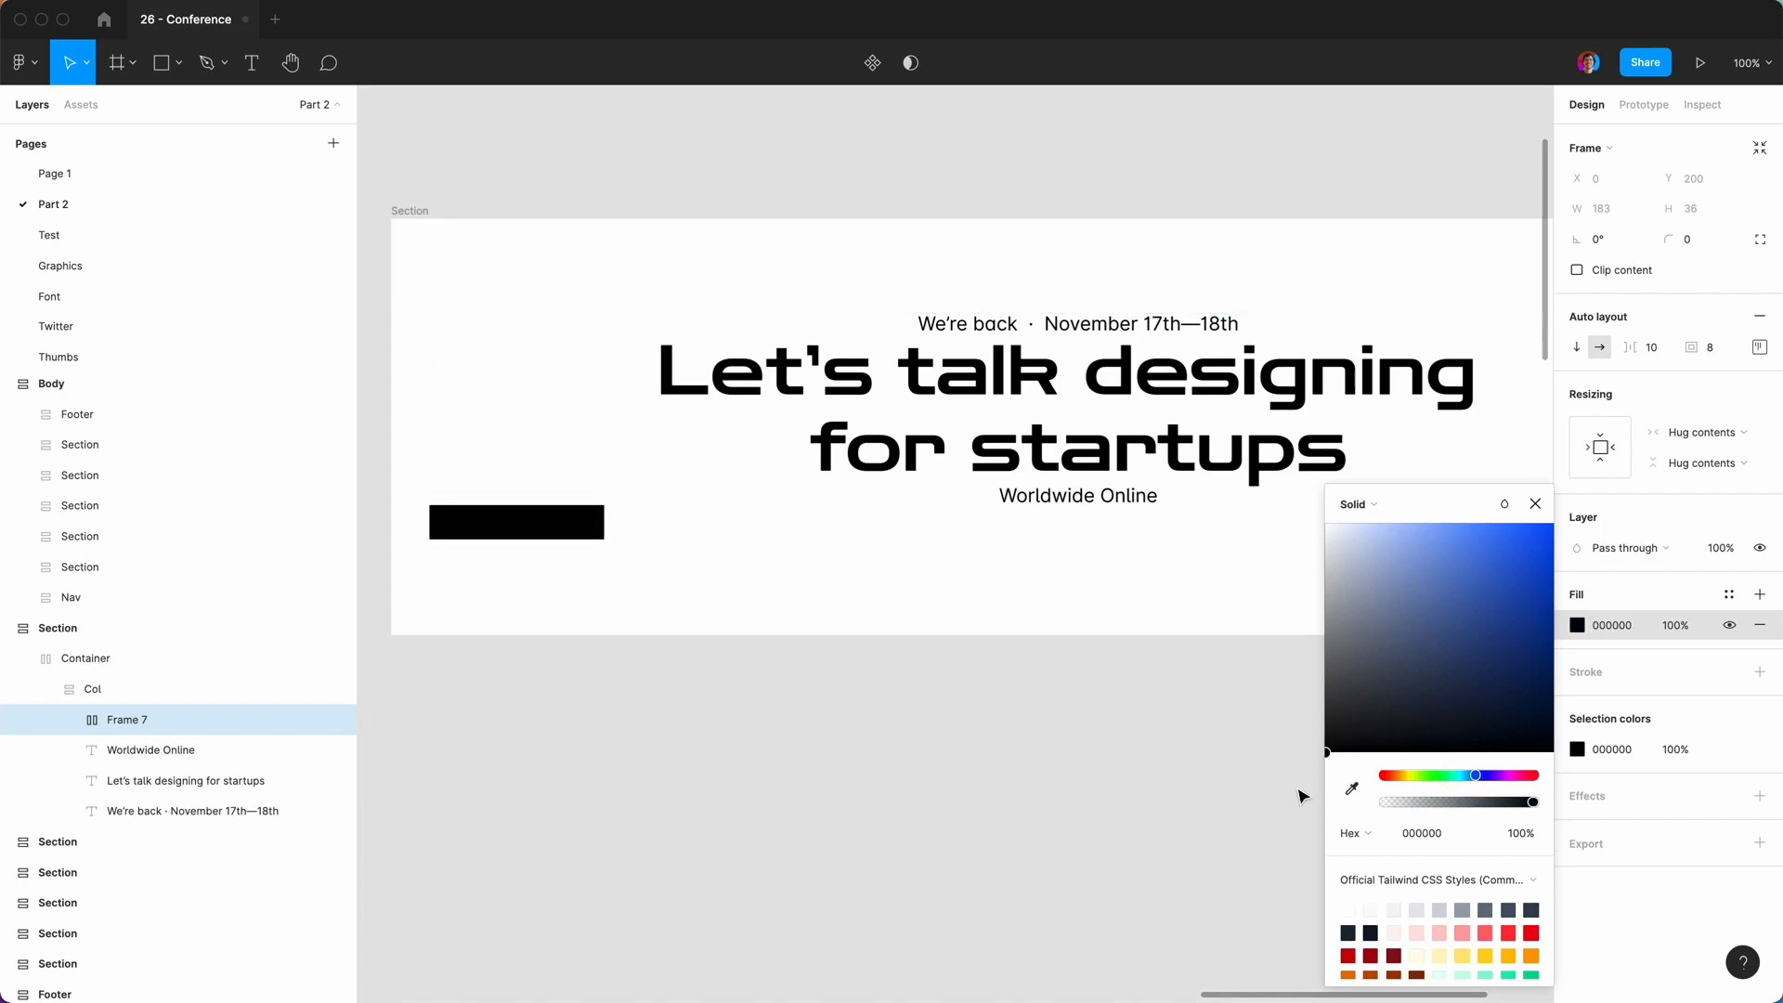
click(1534, 504)
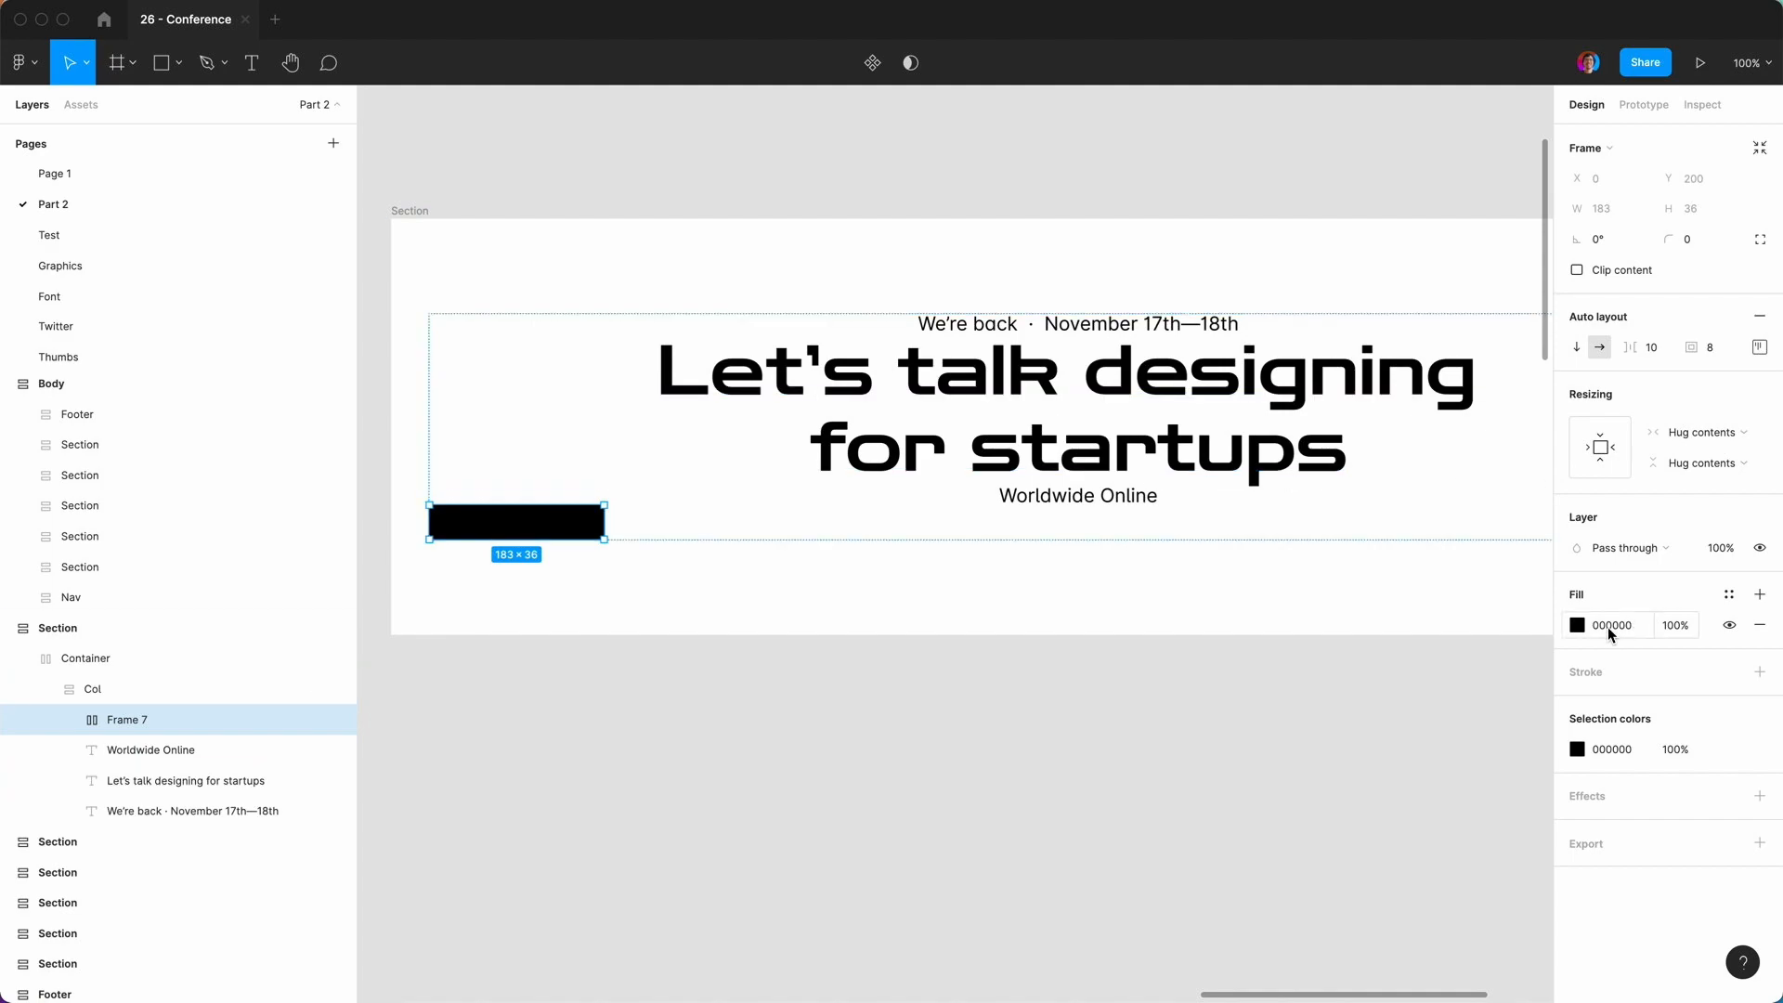
Set the fill of the "Worldwide Online" text inside the black frame to FFFFFF.
click(69, 723)
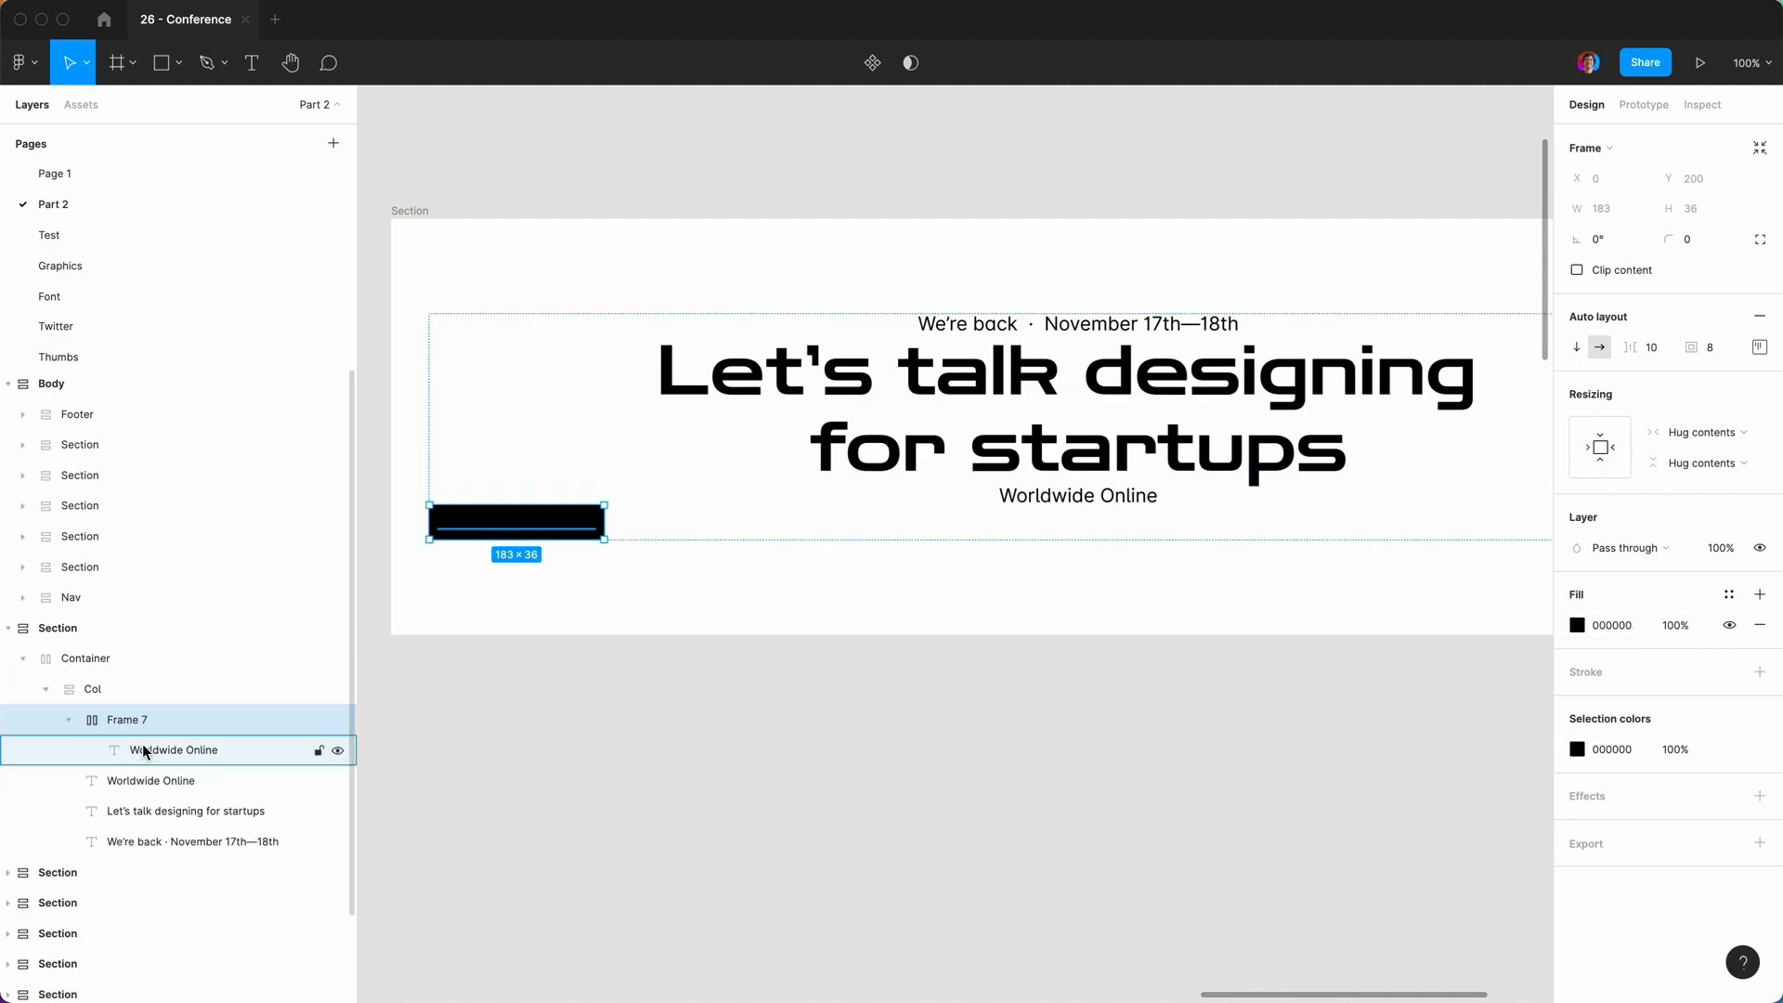
click(139, 749)
click(1577, 695)
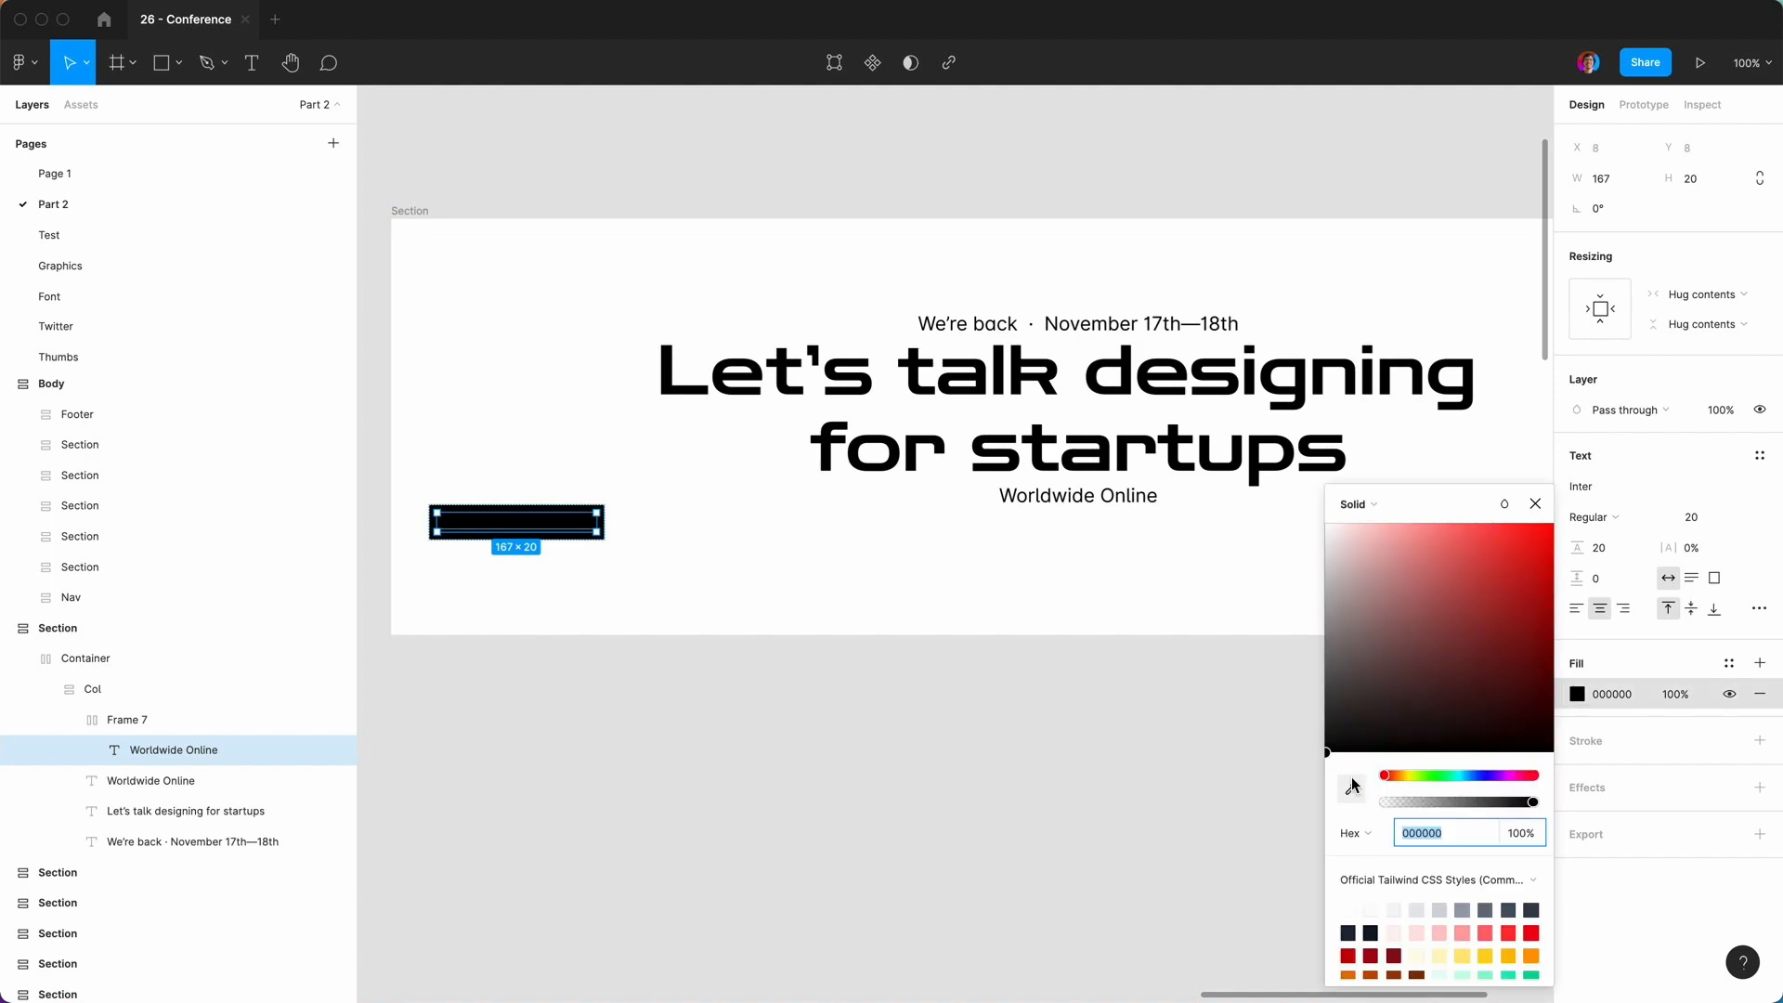
text(FFFFFF)
key(Return)
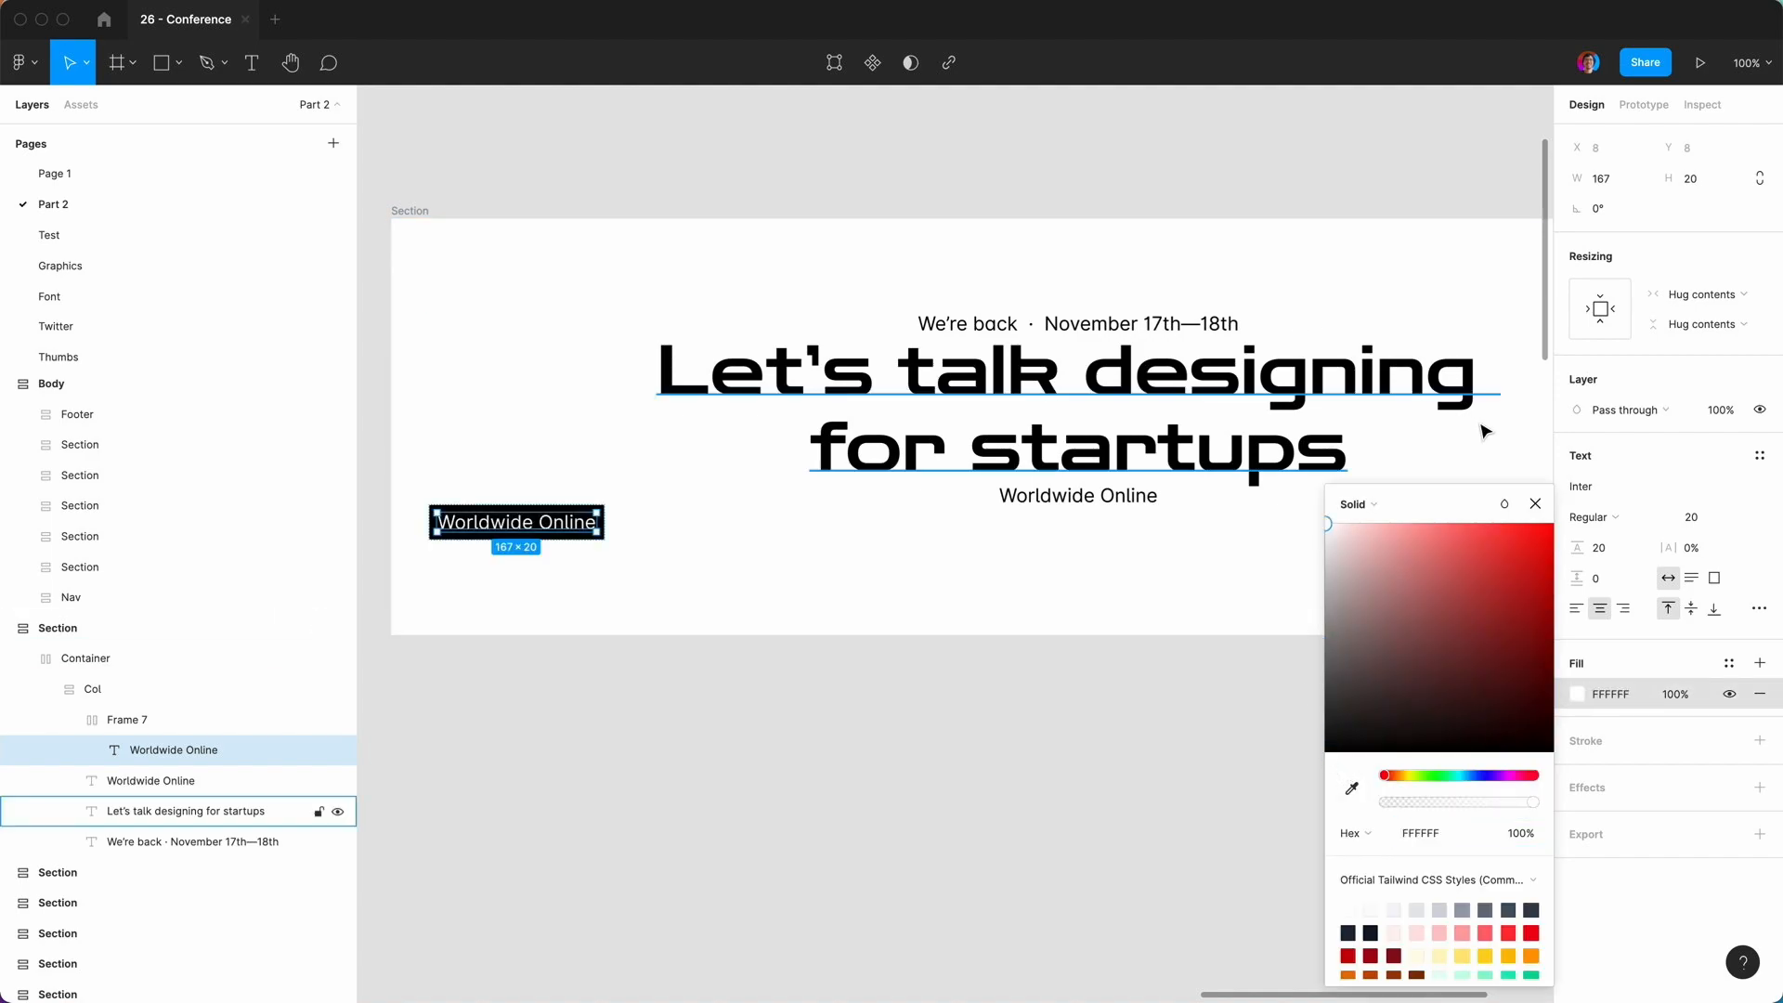
click(1535, 504)
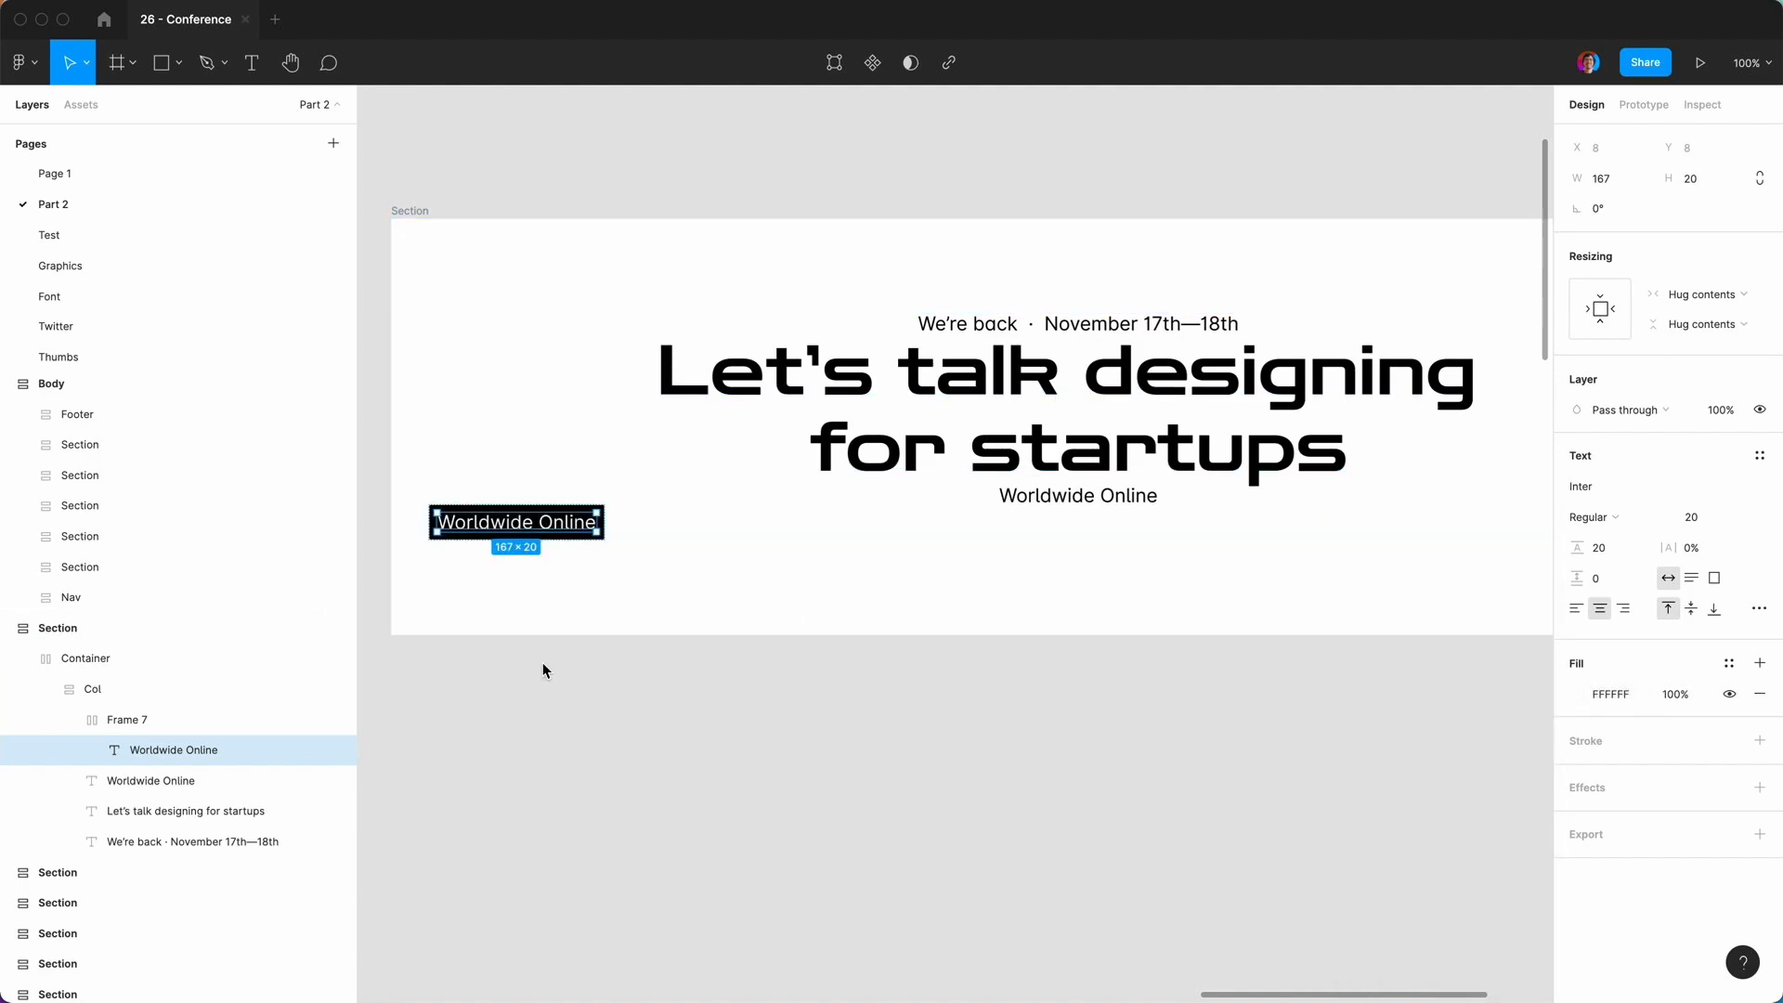
Replace the white text inside the black frame with "Register →".
double_click(567, 521)
text(Regsit)
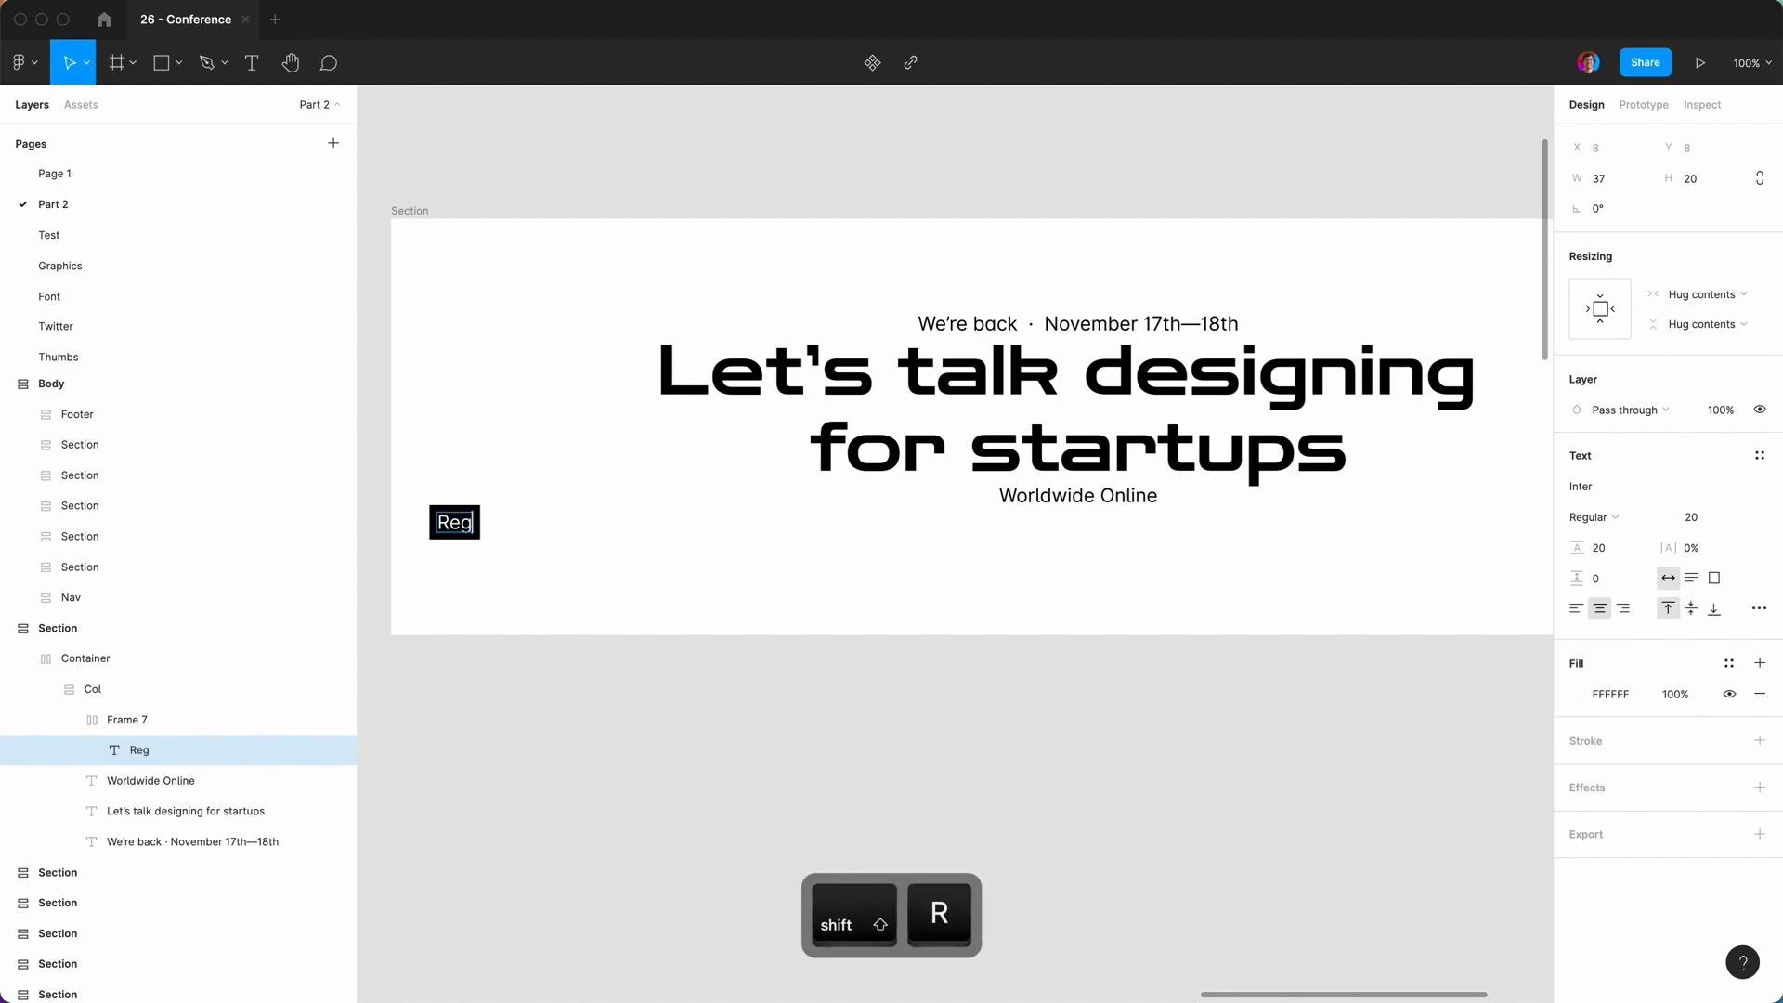
key(BackSpace)
key(BackSpace)
key(BackSpace)
text(ist)
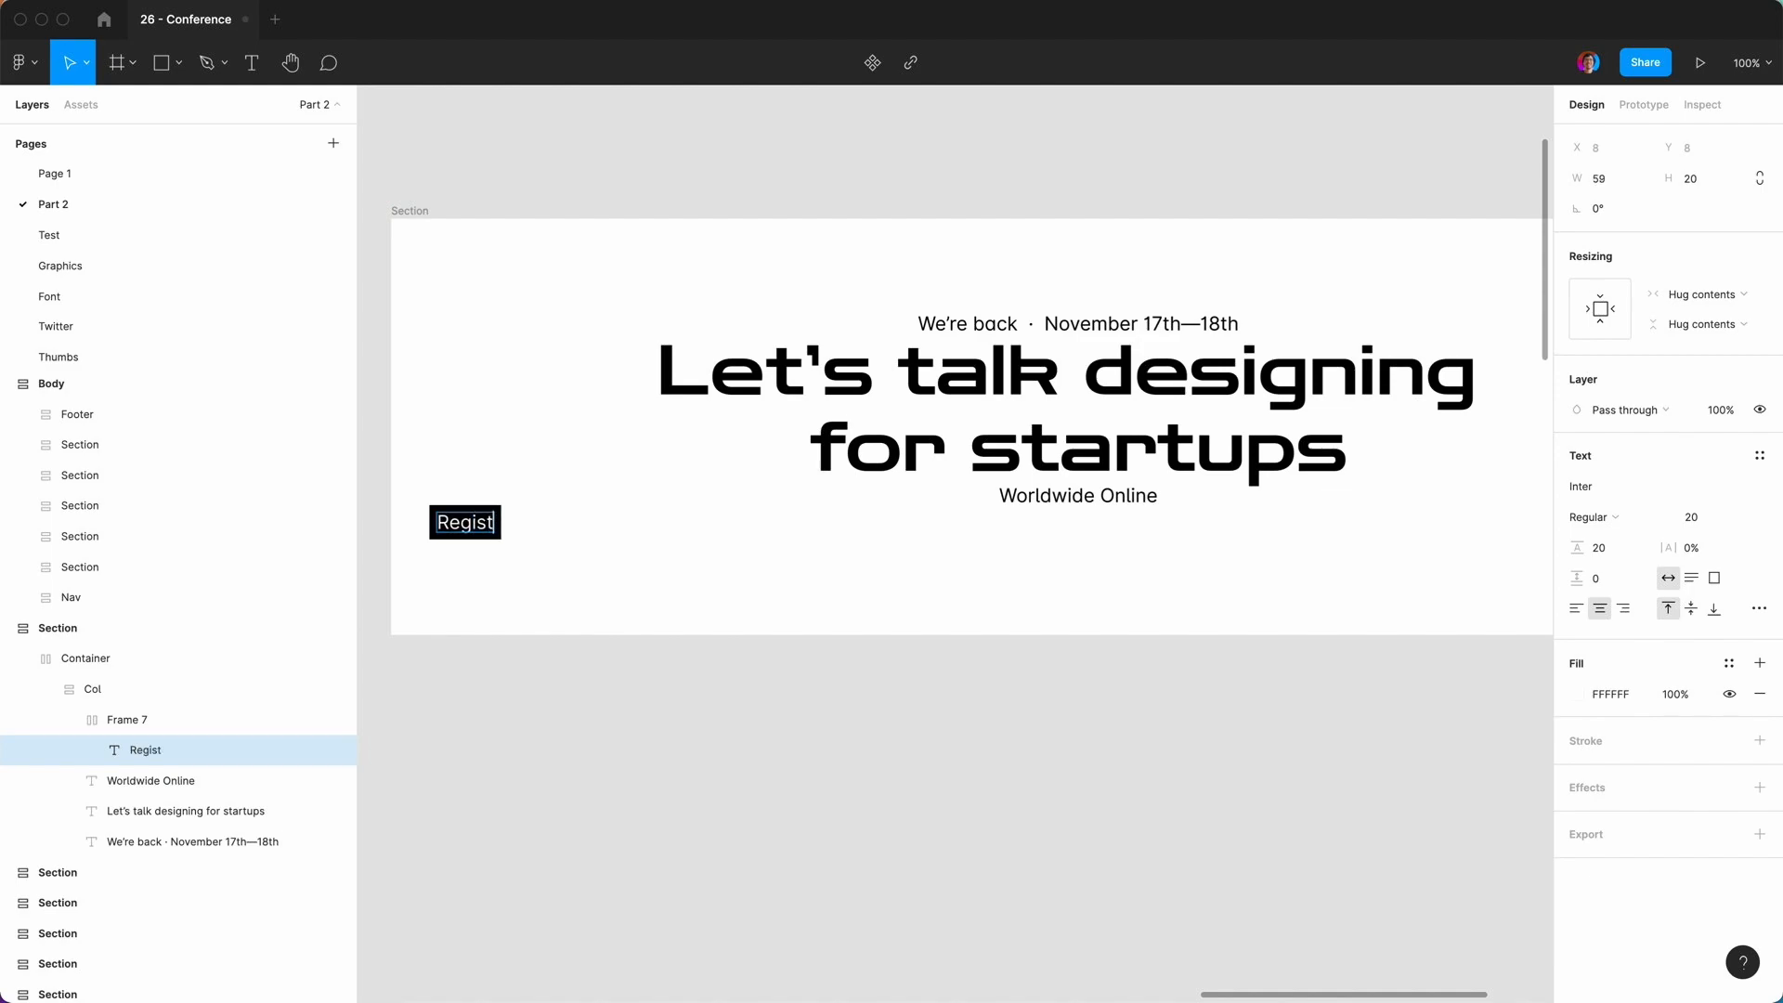
text(er ->)
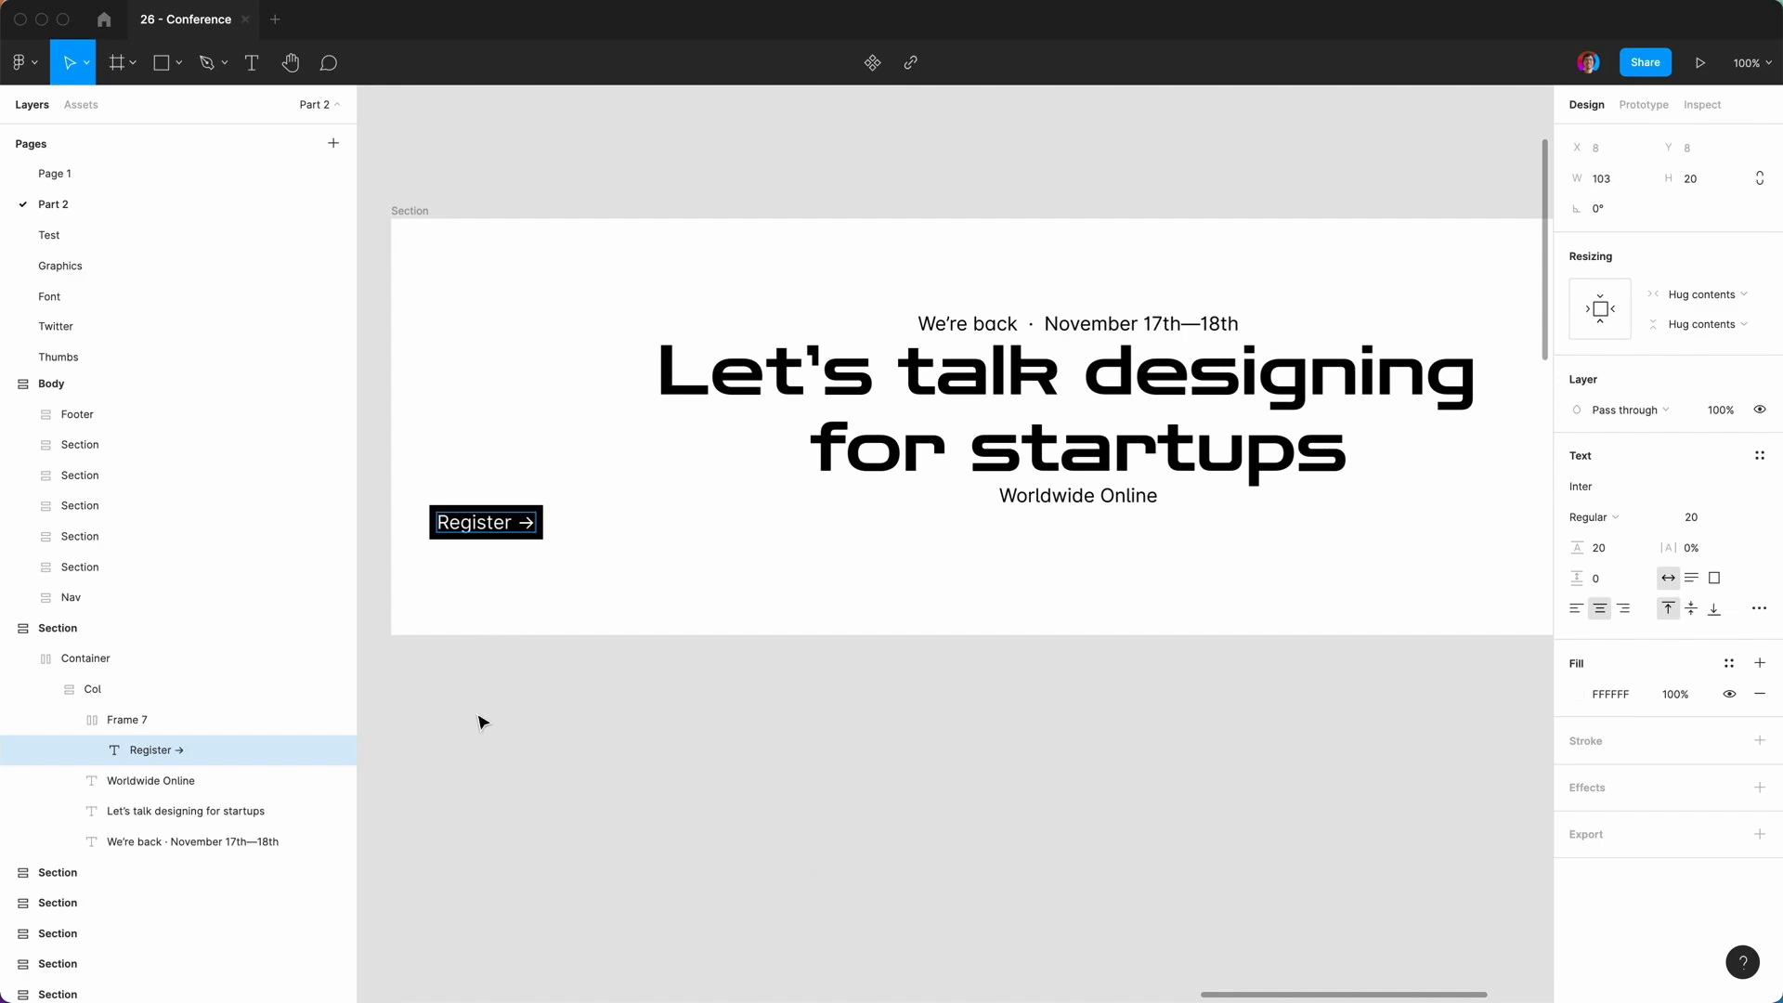
key(Escape)
Set the Register button frame's auto layout padding to 12 vertically and 32 horizontally.
click(130, 723)
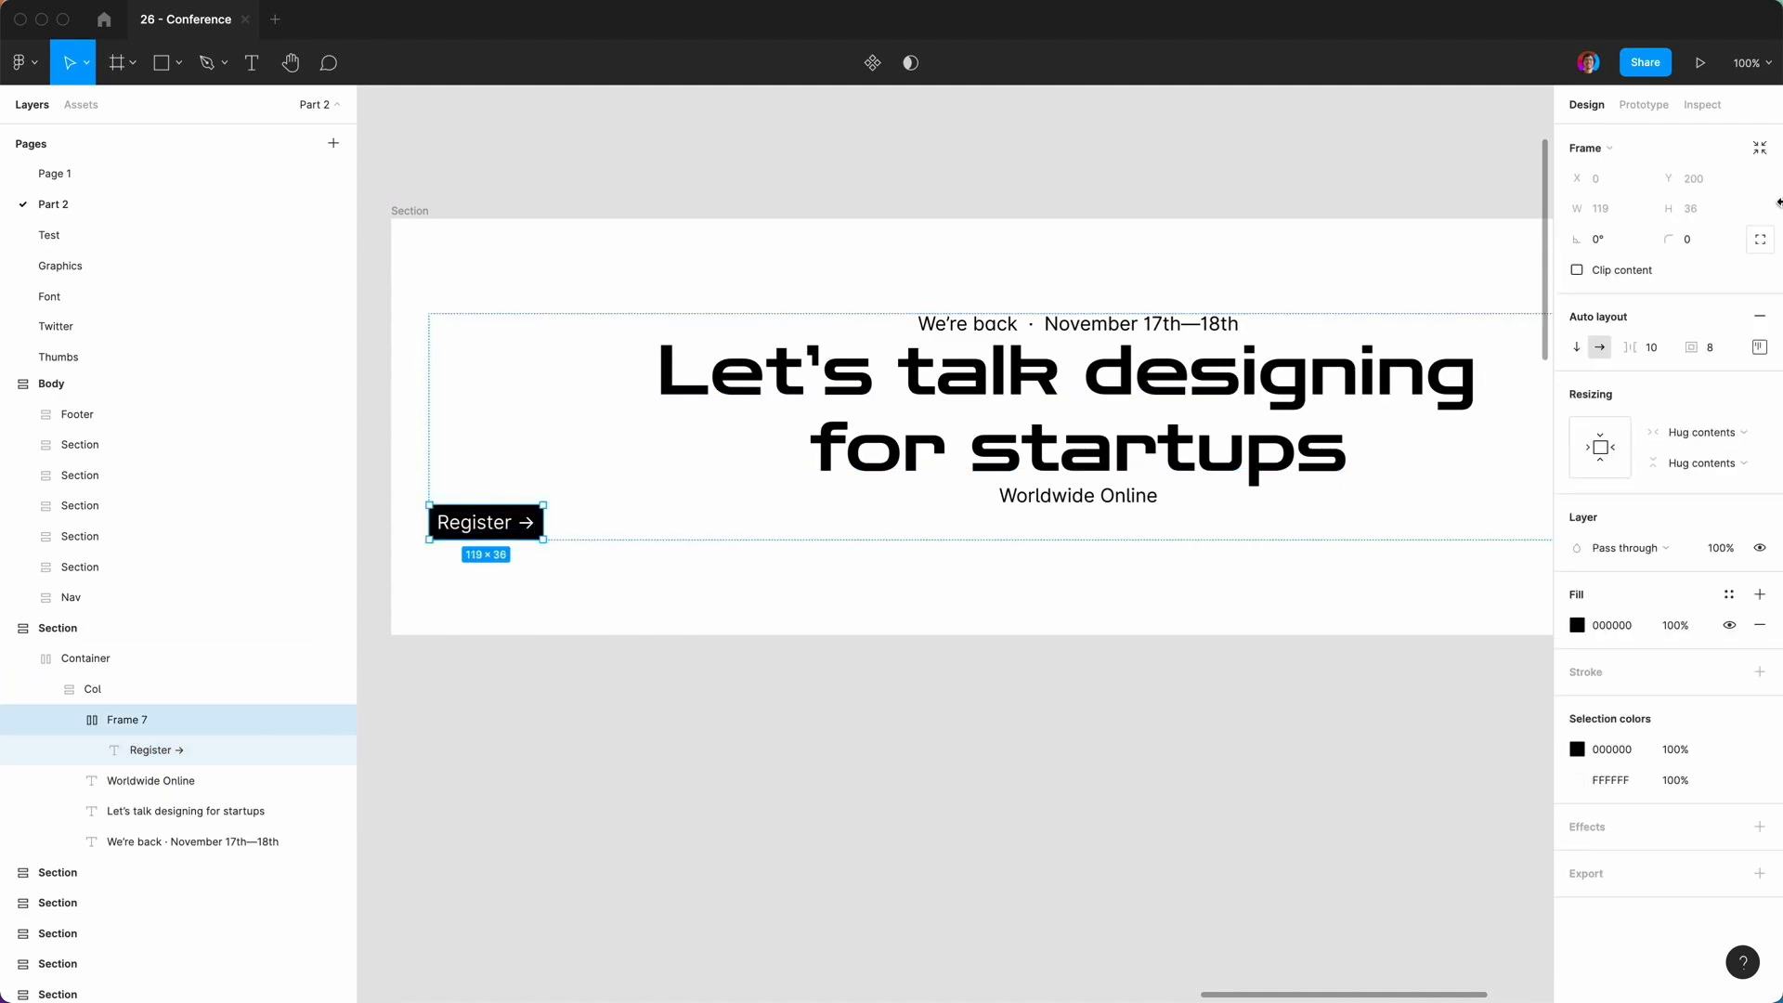
click(1759, 346)
text(12)
click(1695, 474)
text(12)
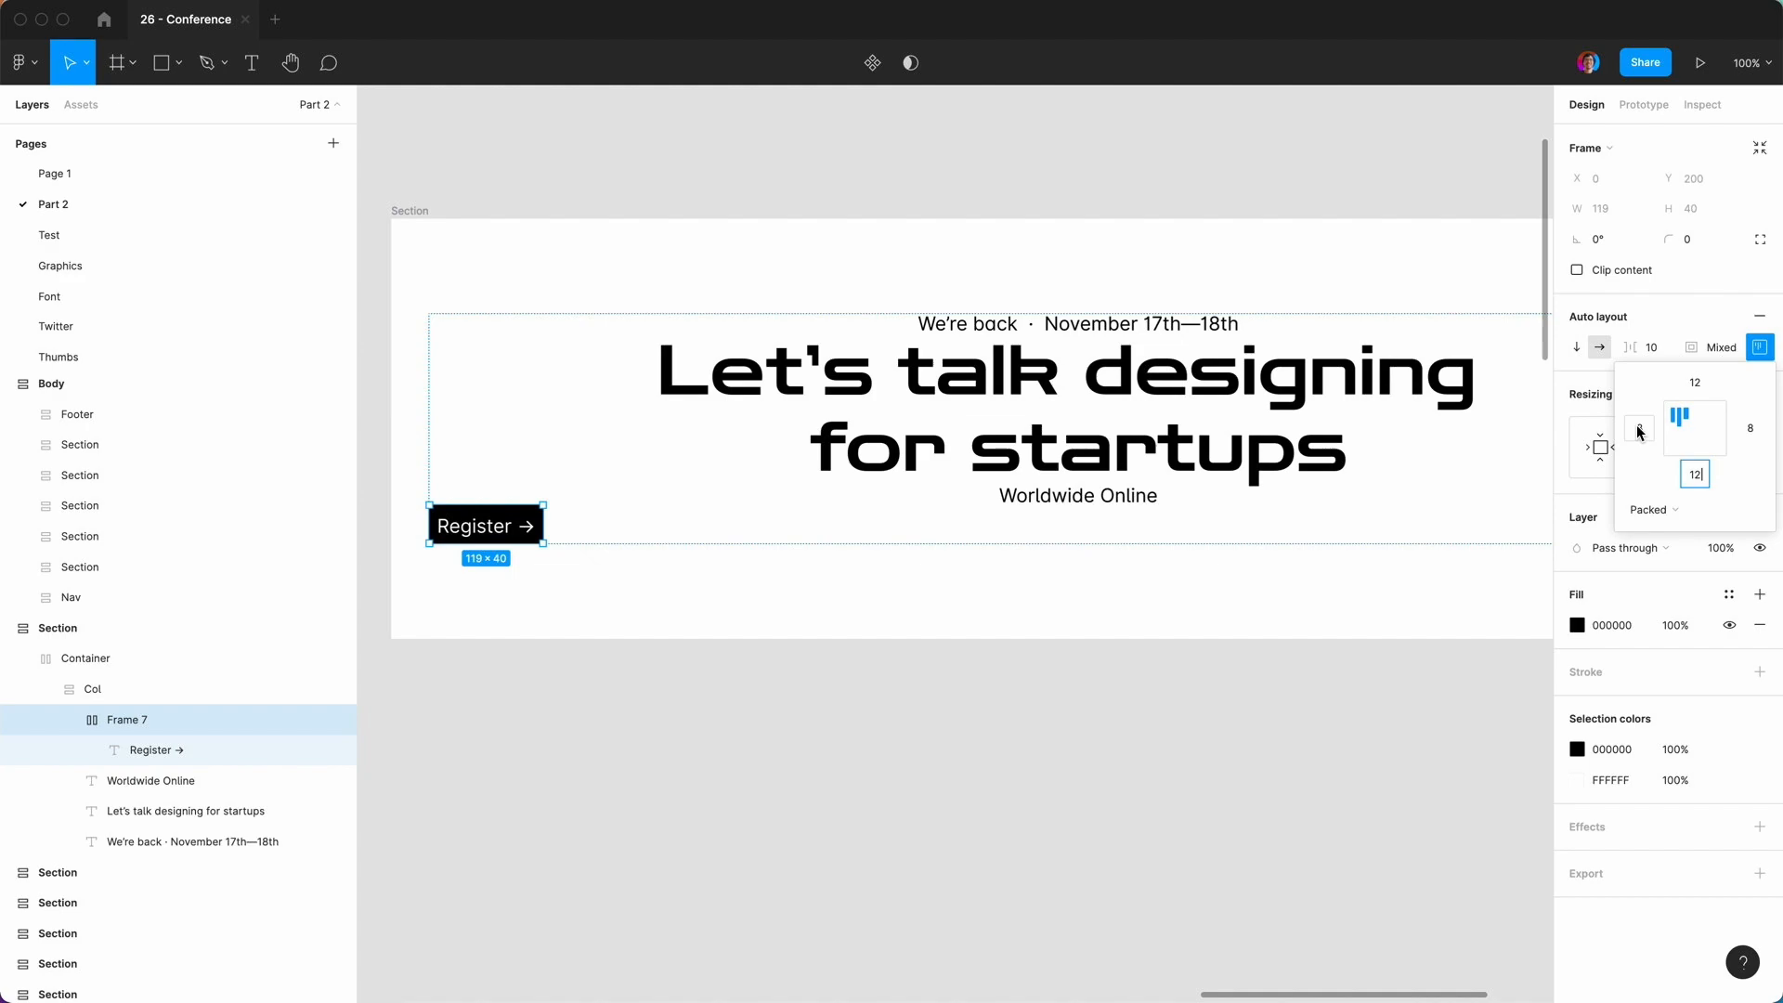
click(1639, 429)
text(32)
click(1749, 428)
text(32)
key(Return)
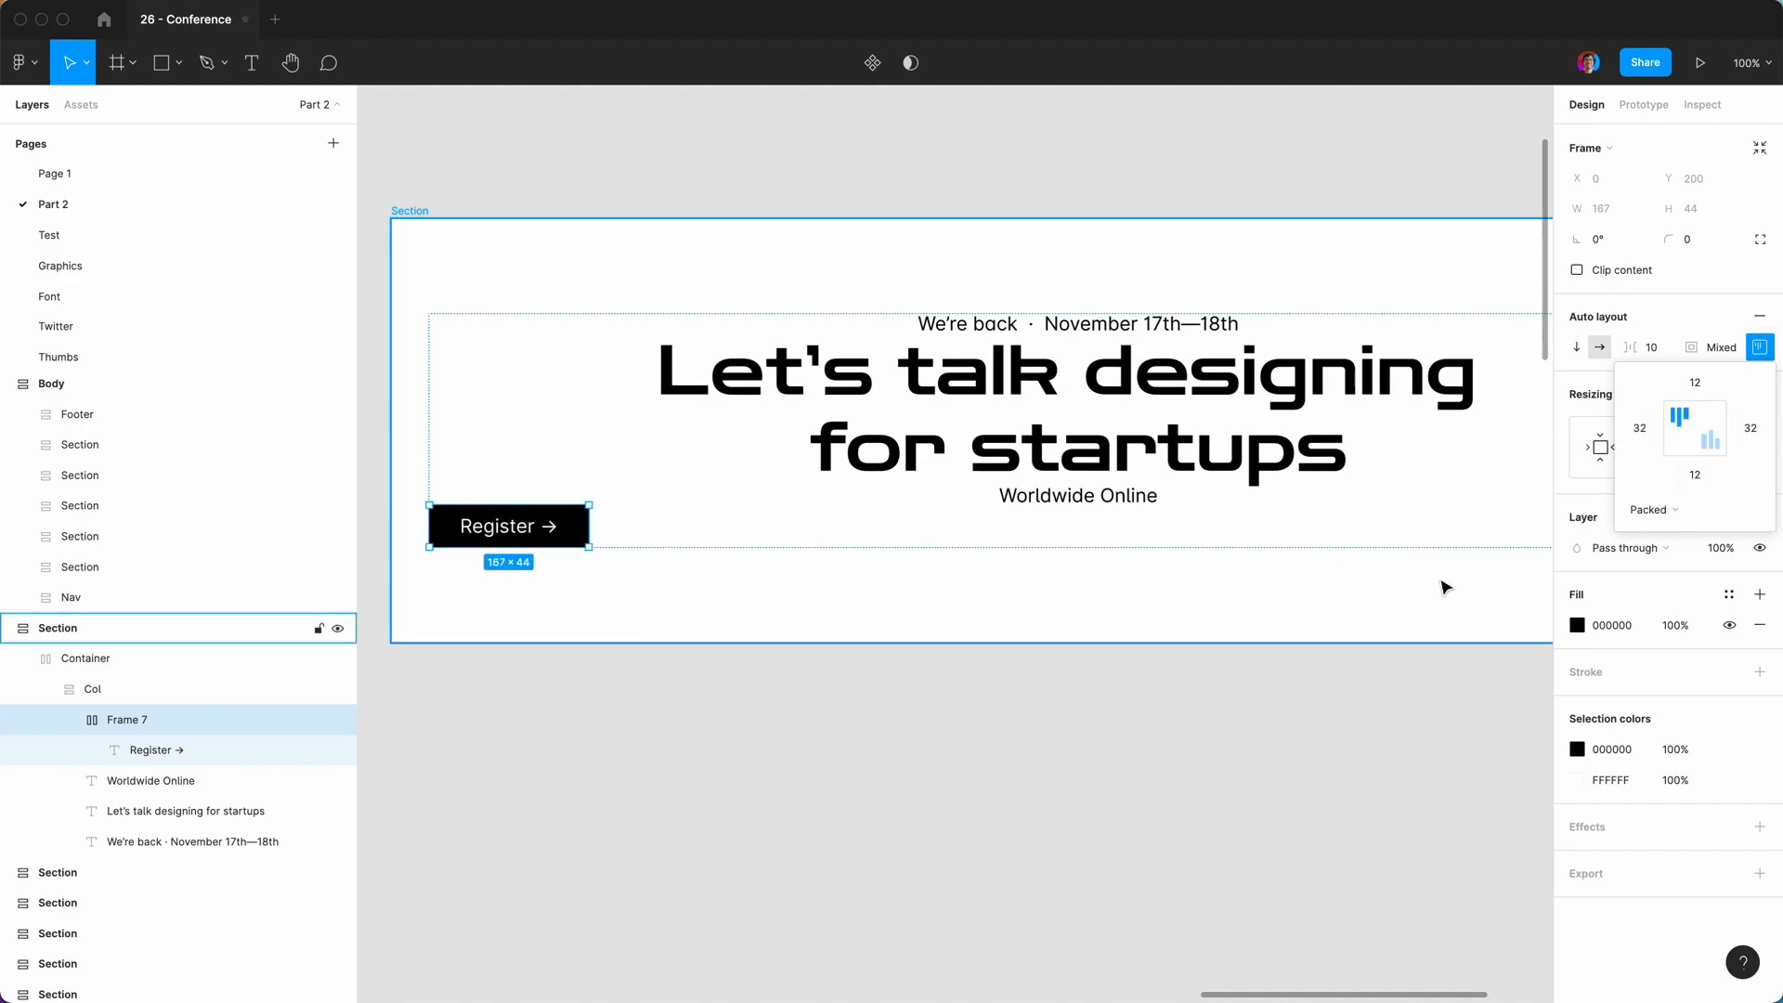
click(820, 796)
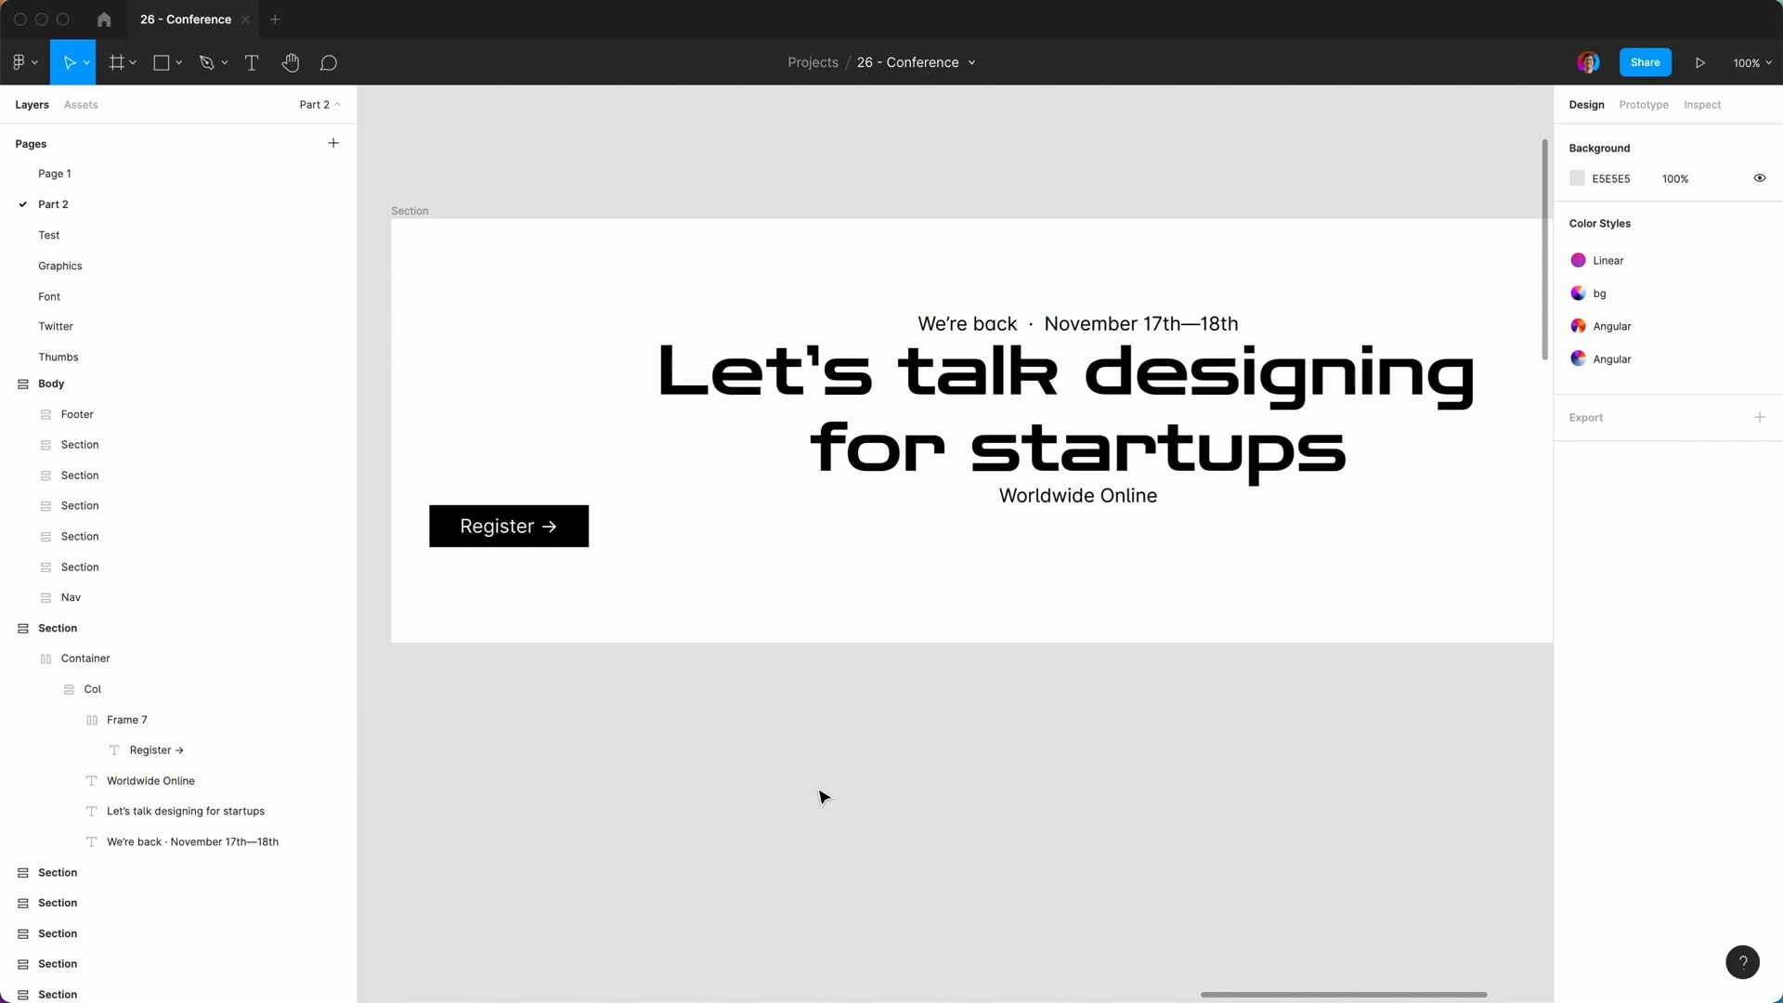
Set the top and bottom padding of the Register button frame to 16.
click(578, 548)
double_click(578, 548)
double_click(578, 548)
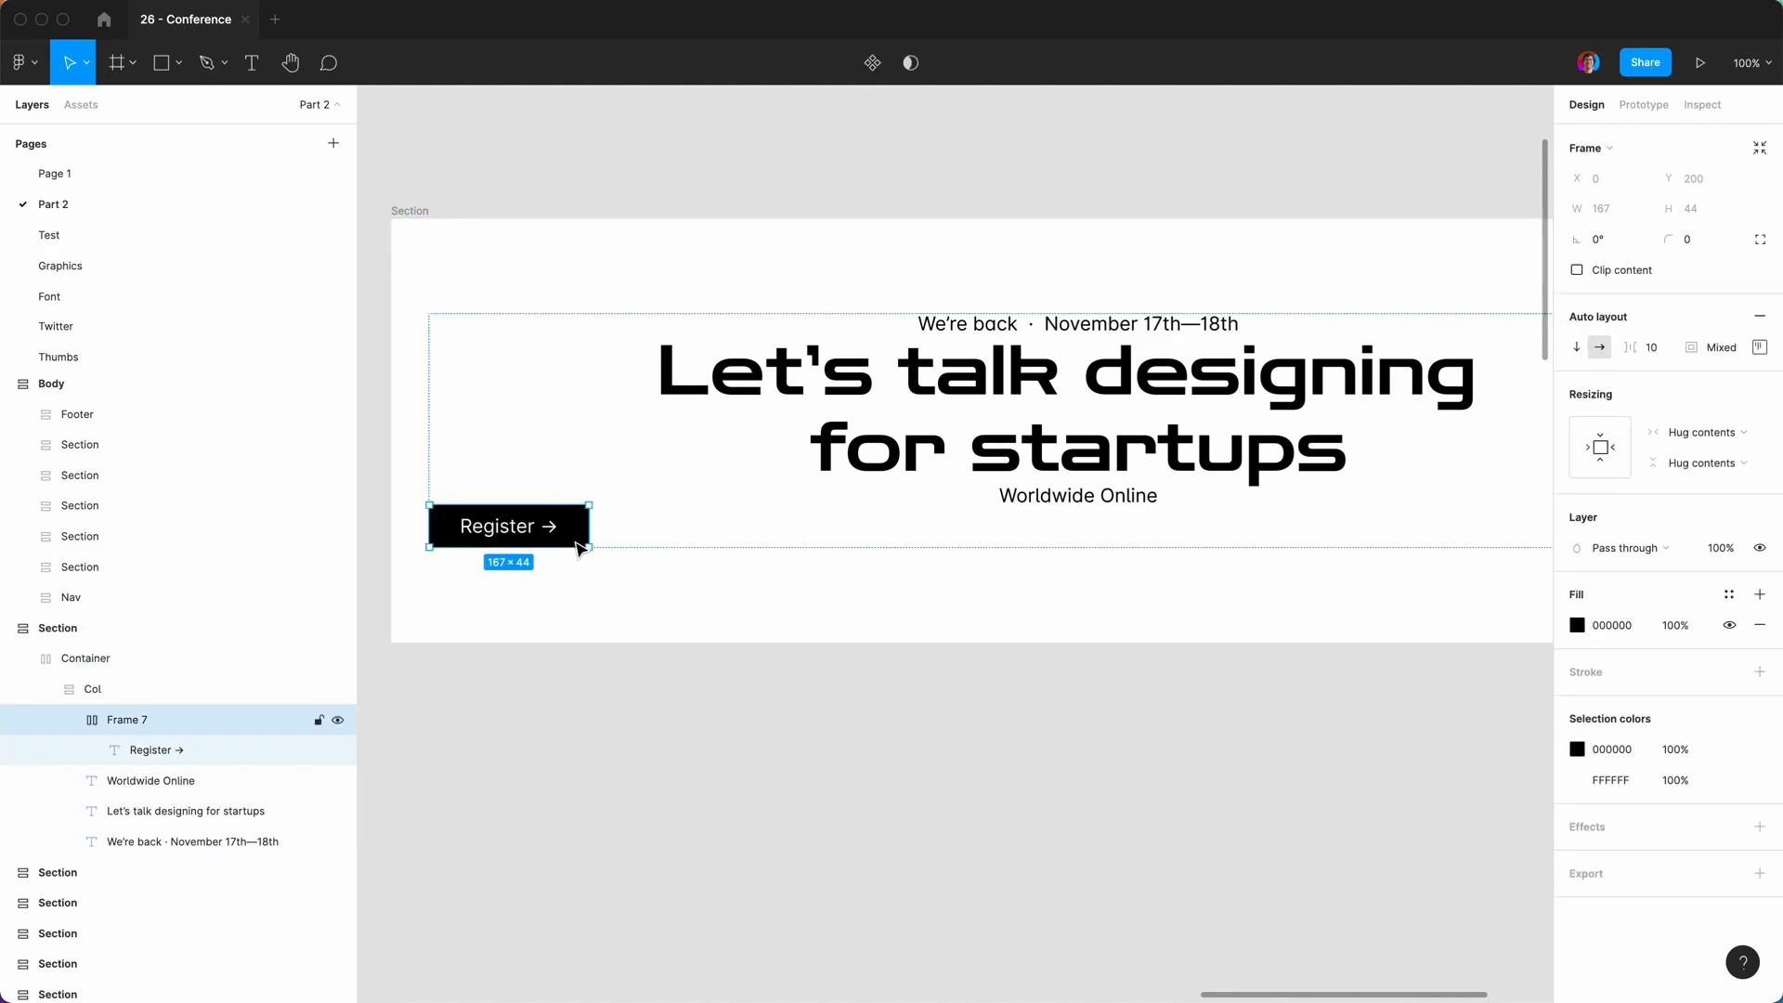
click(1758, 347)
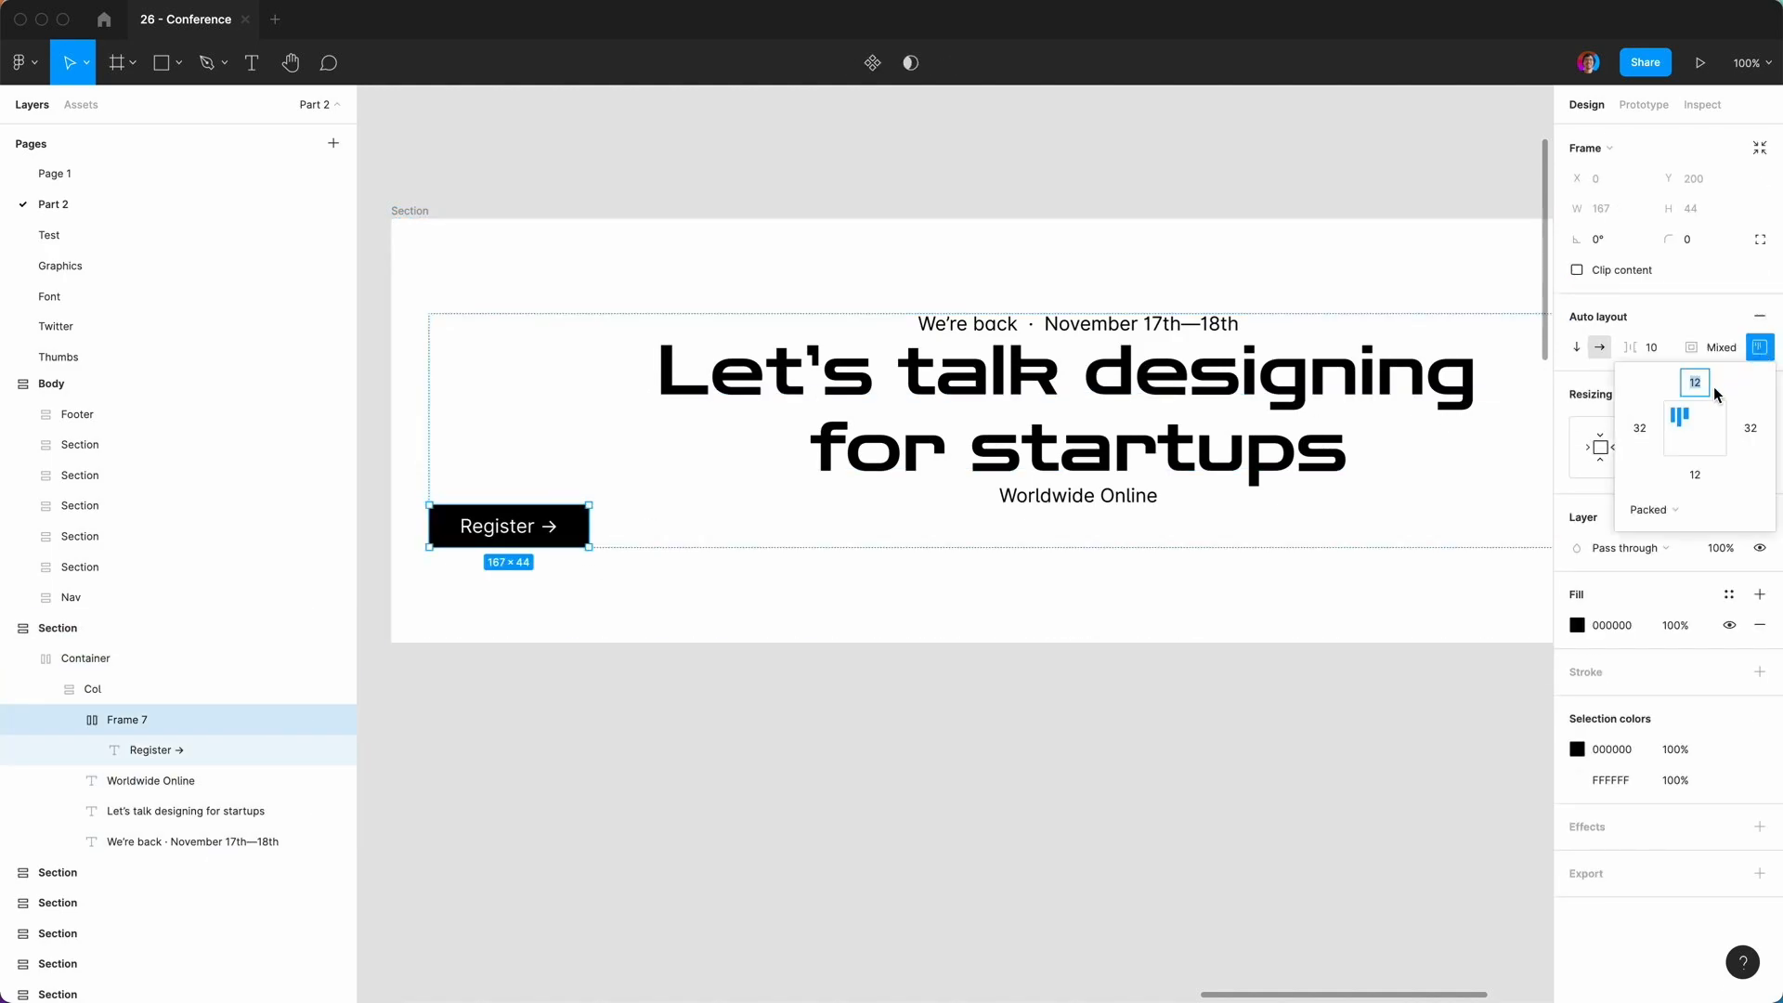
text(16)
click(1695, 475)
Wrap the "Let's talk designing for startups" heading in an auto layout frame with item spacing and padding both set to 0.
click(1077, 496)
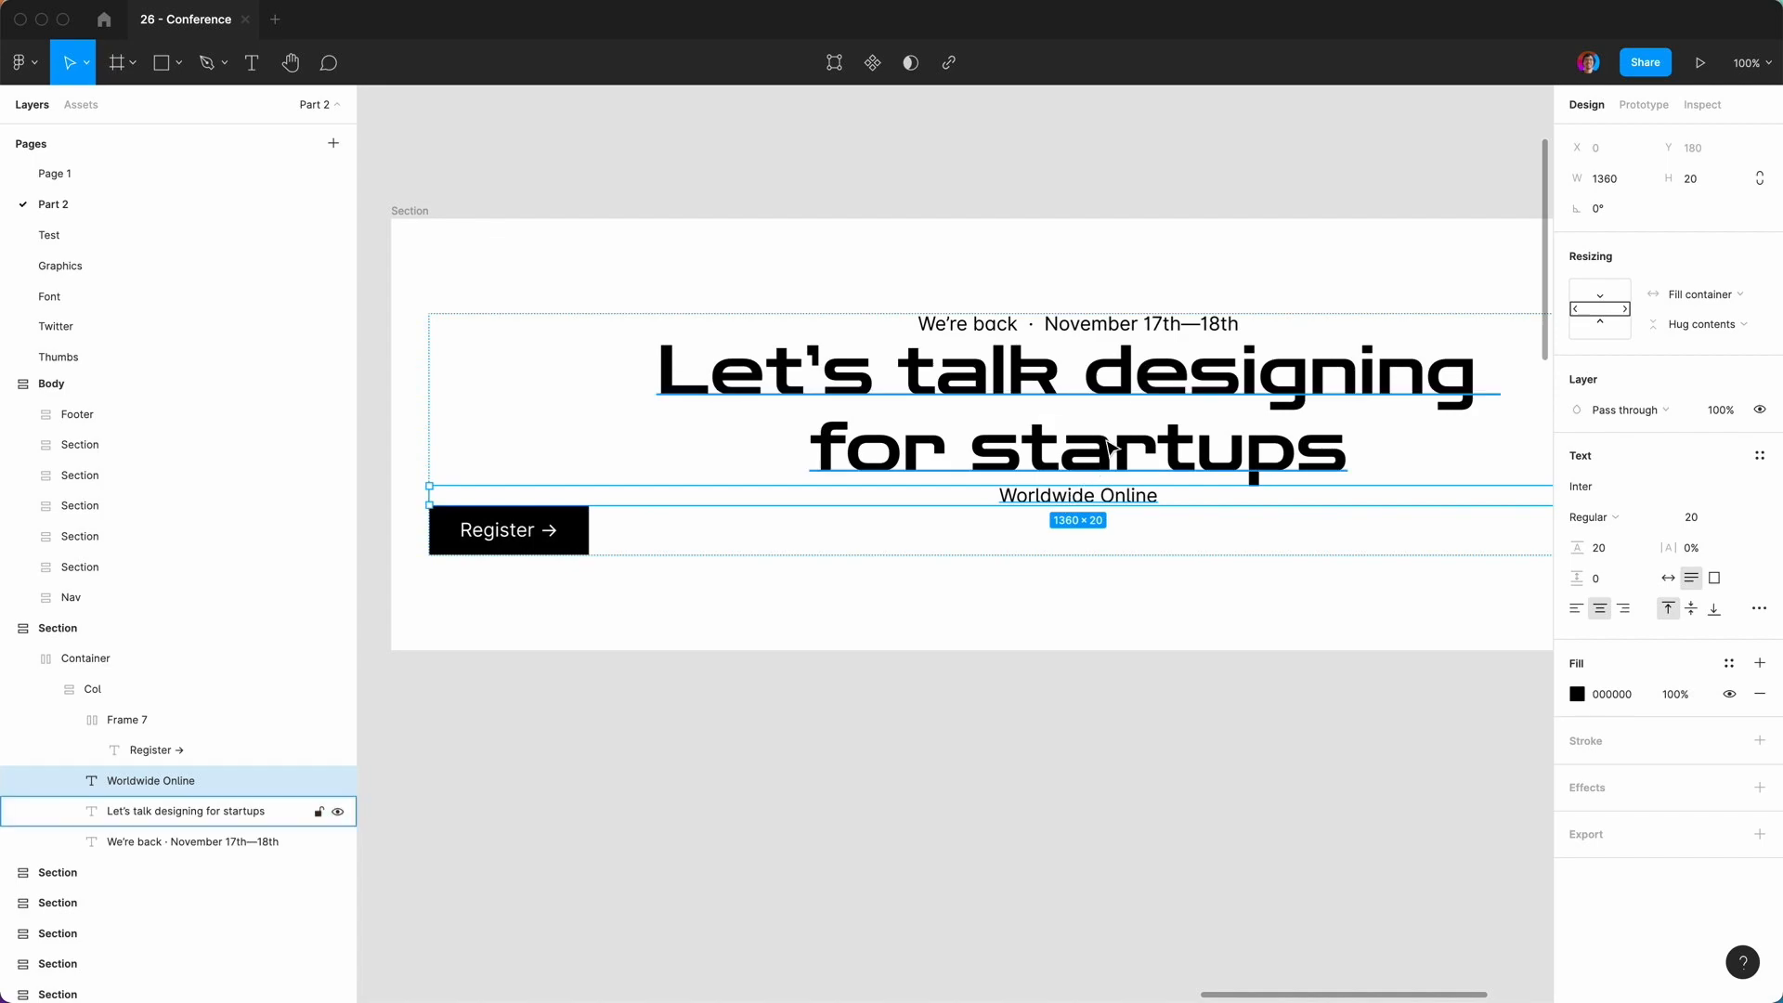
click(1112, 448)
key(shift+a)
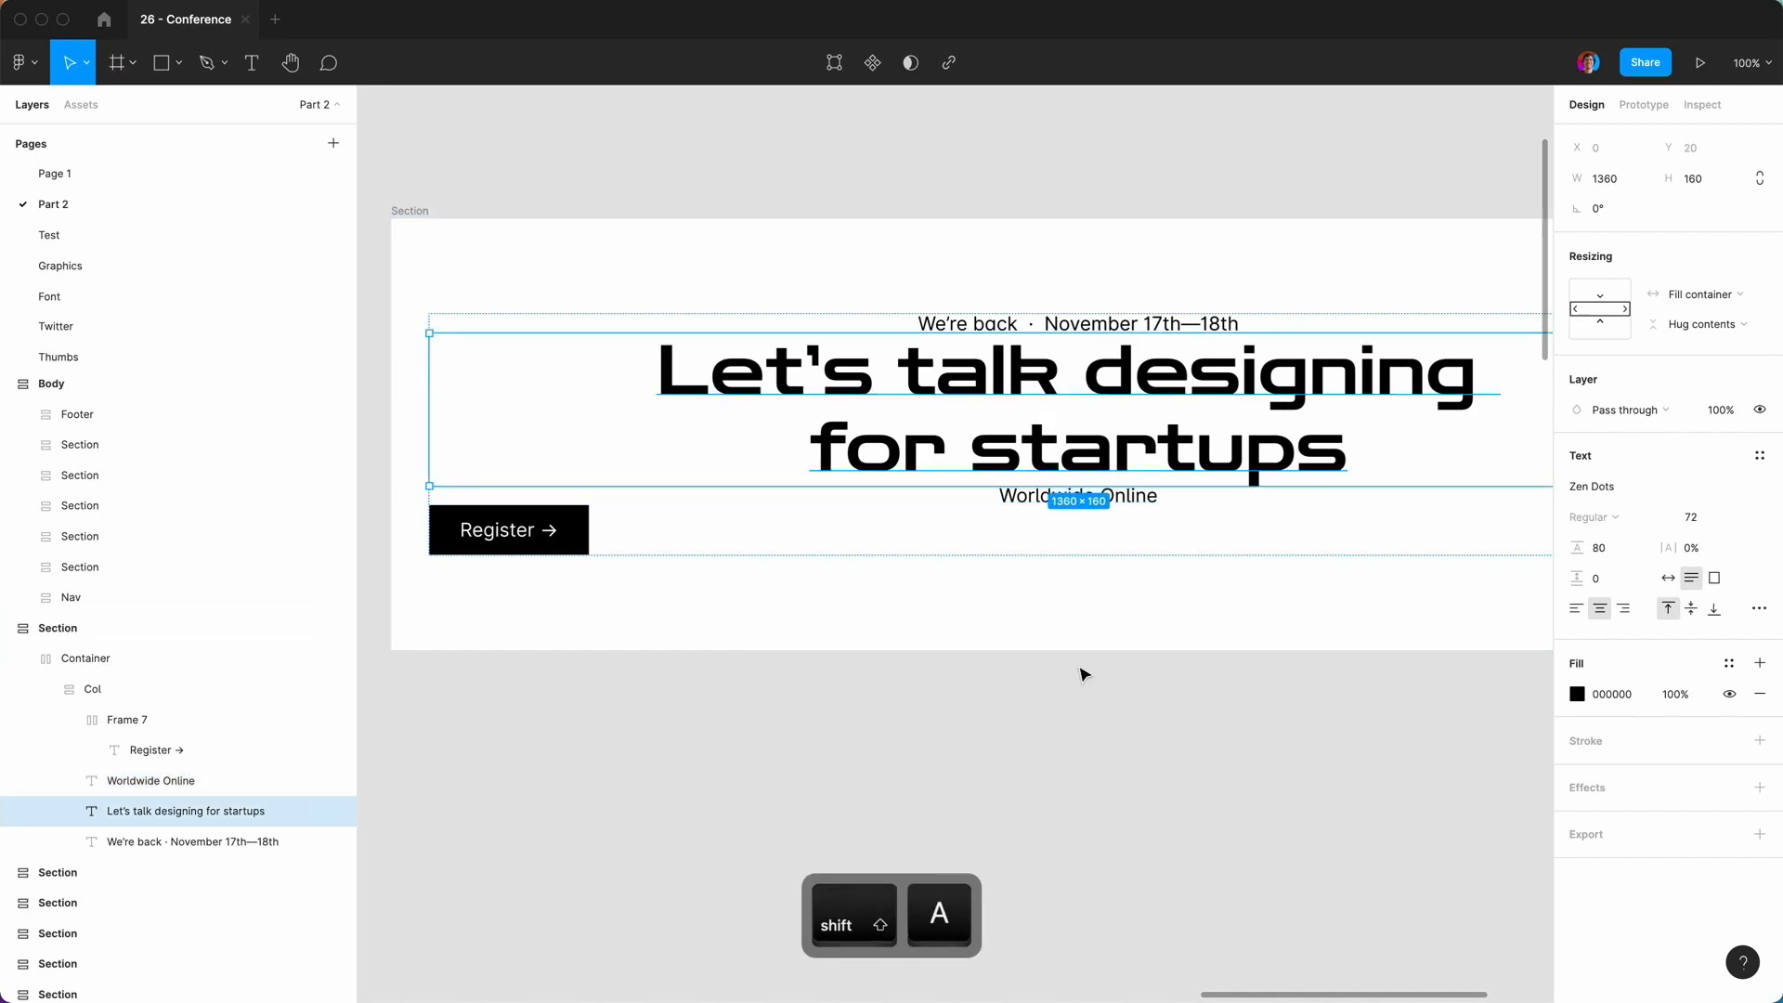
click(1652, 354)
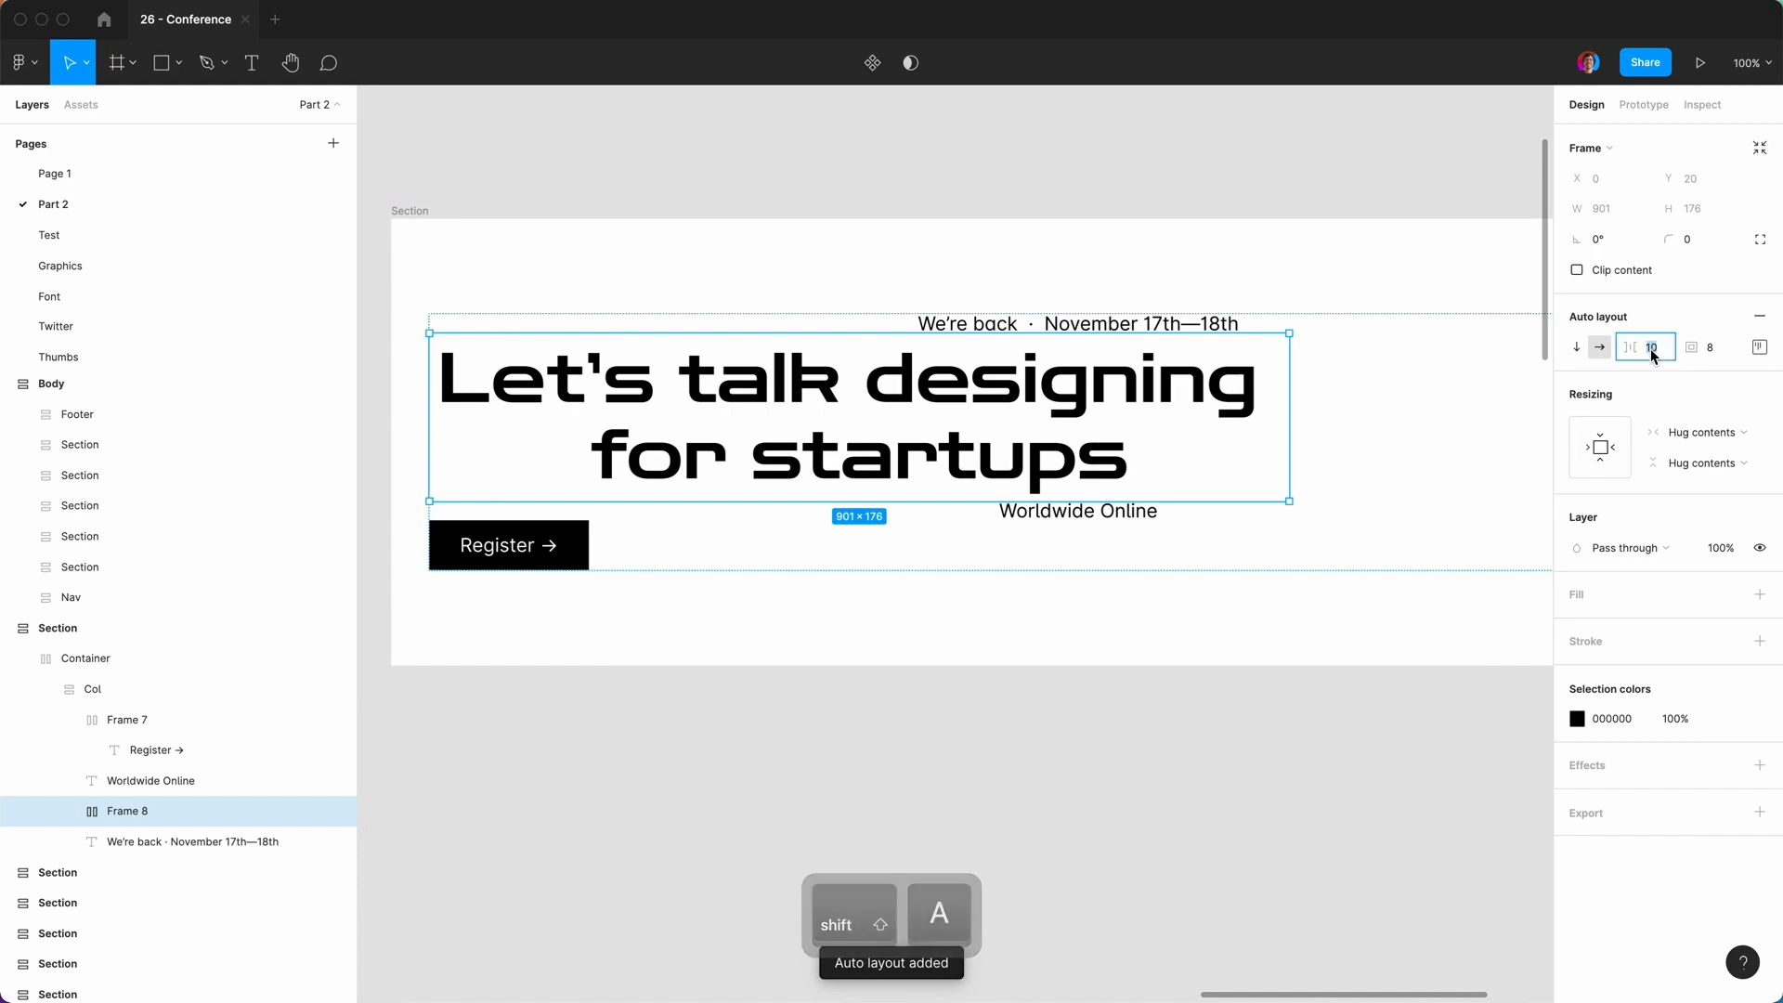
text(0)
key(Return)
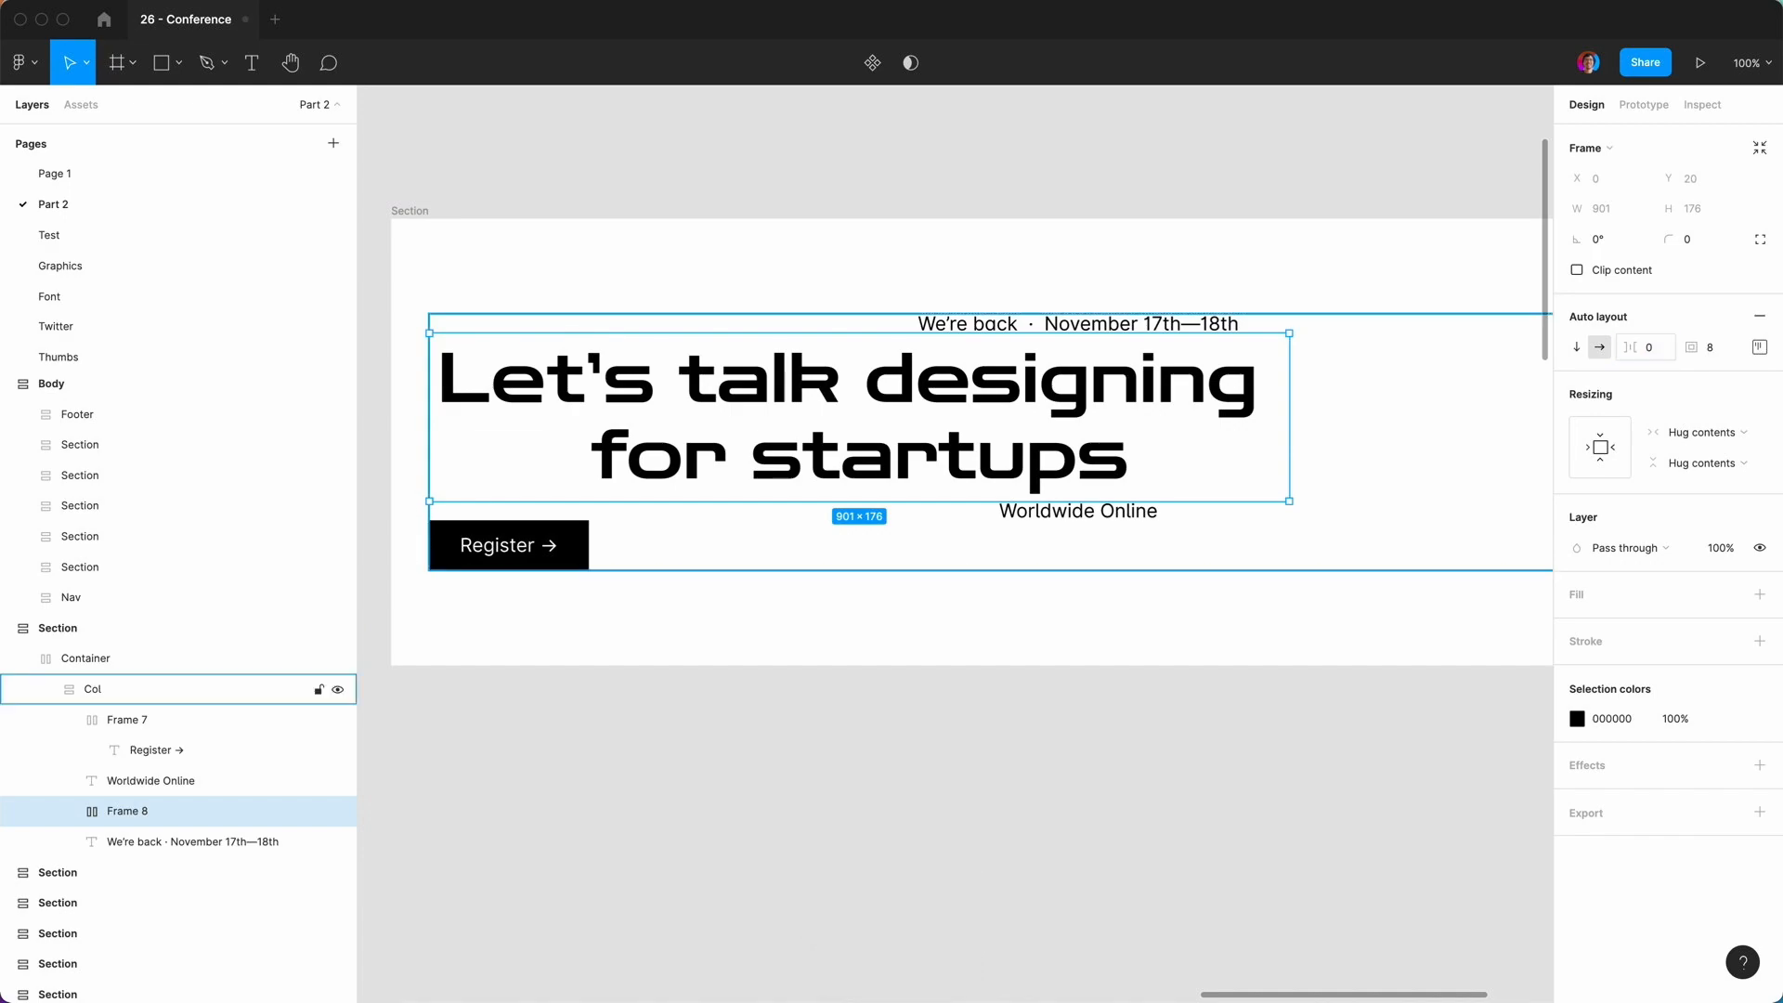
click(1716, 349)
text(0)
key(Return)
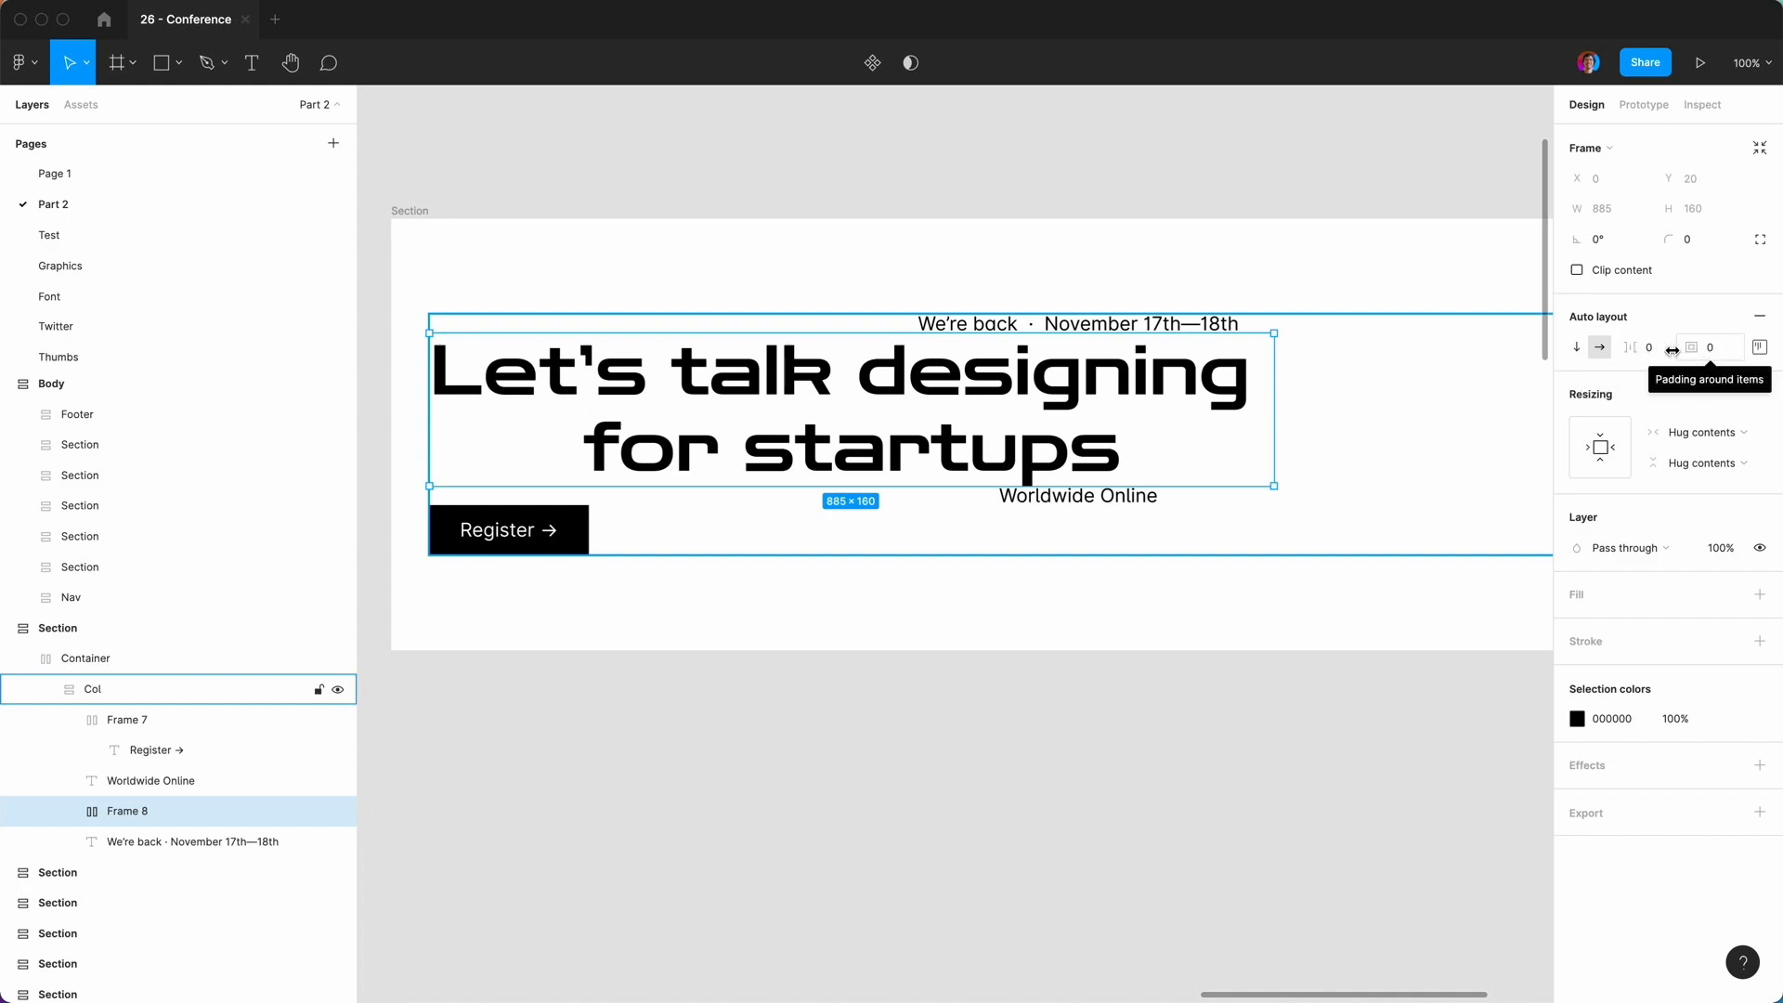
Set the heading frame's horizontal resizing to Fill container and align its content to the center.
click(1759, 347)
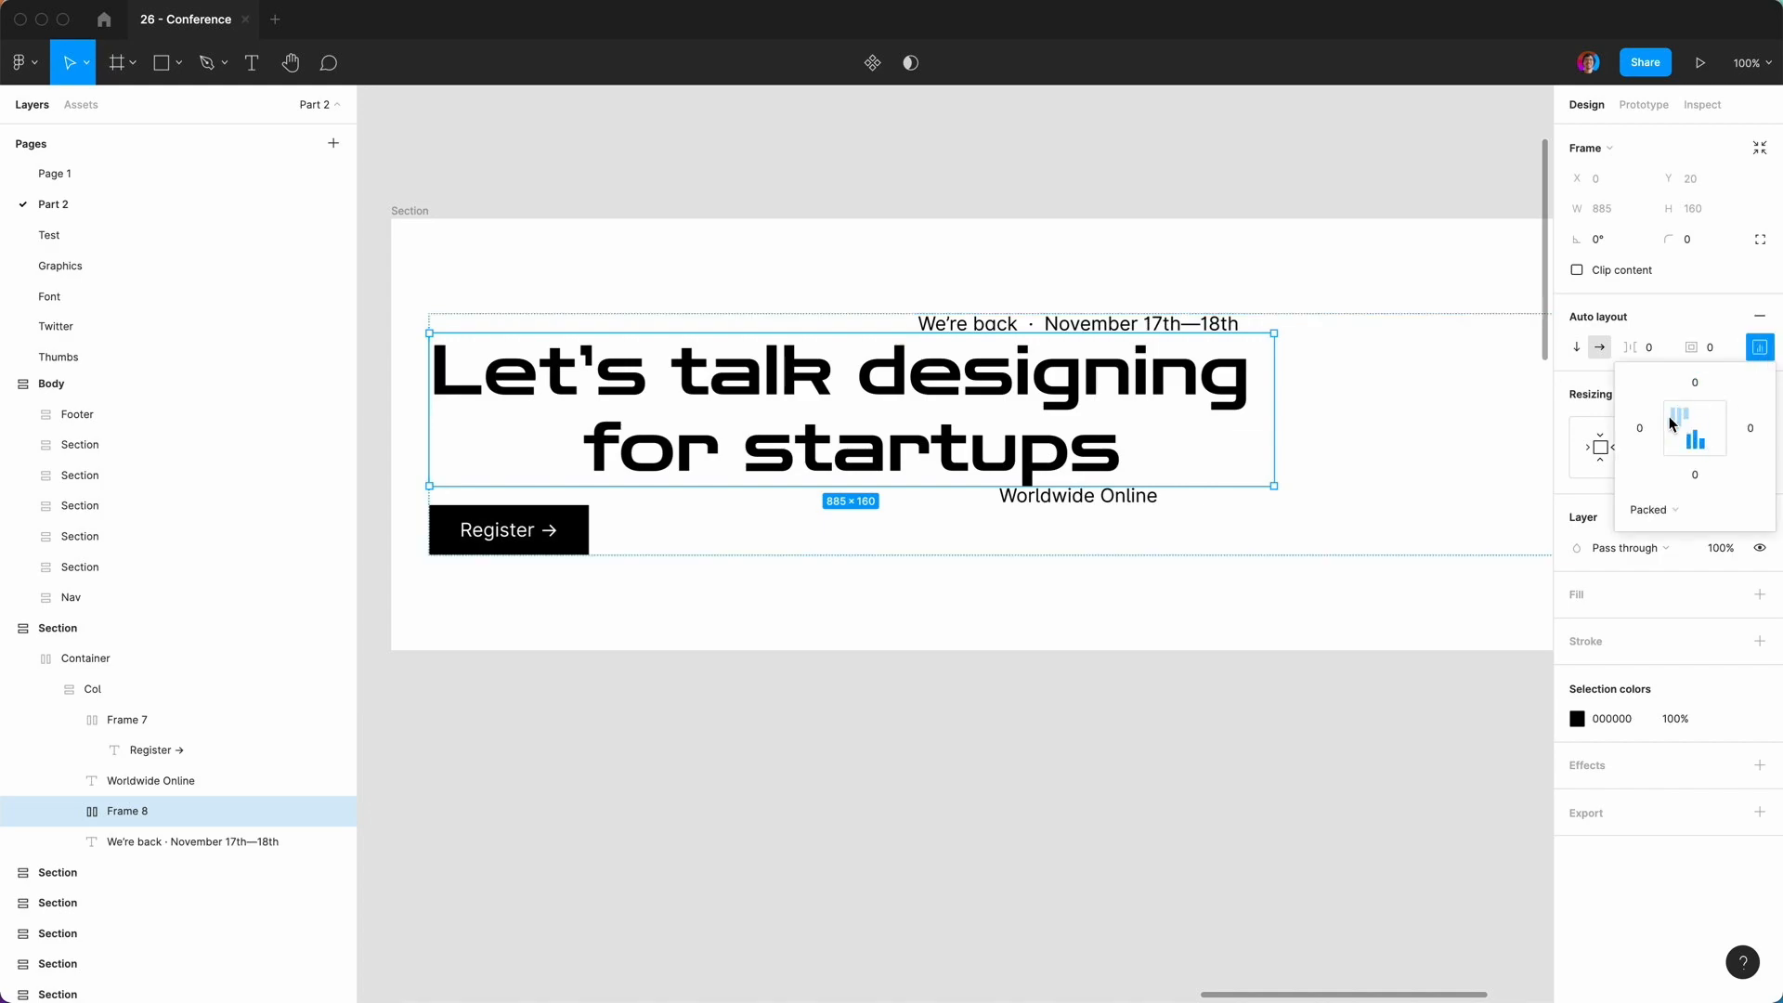
click(1701, 278)
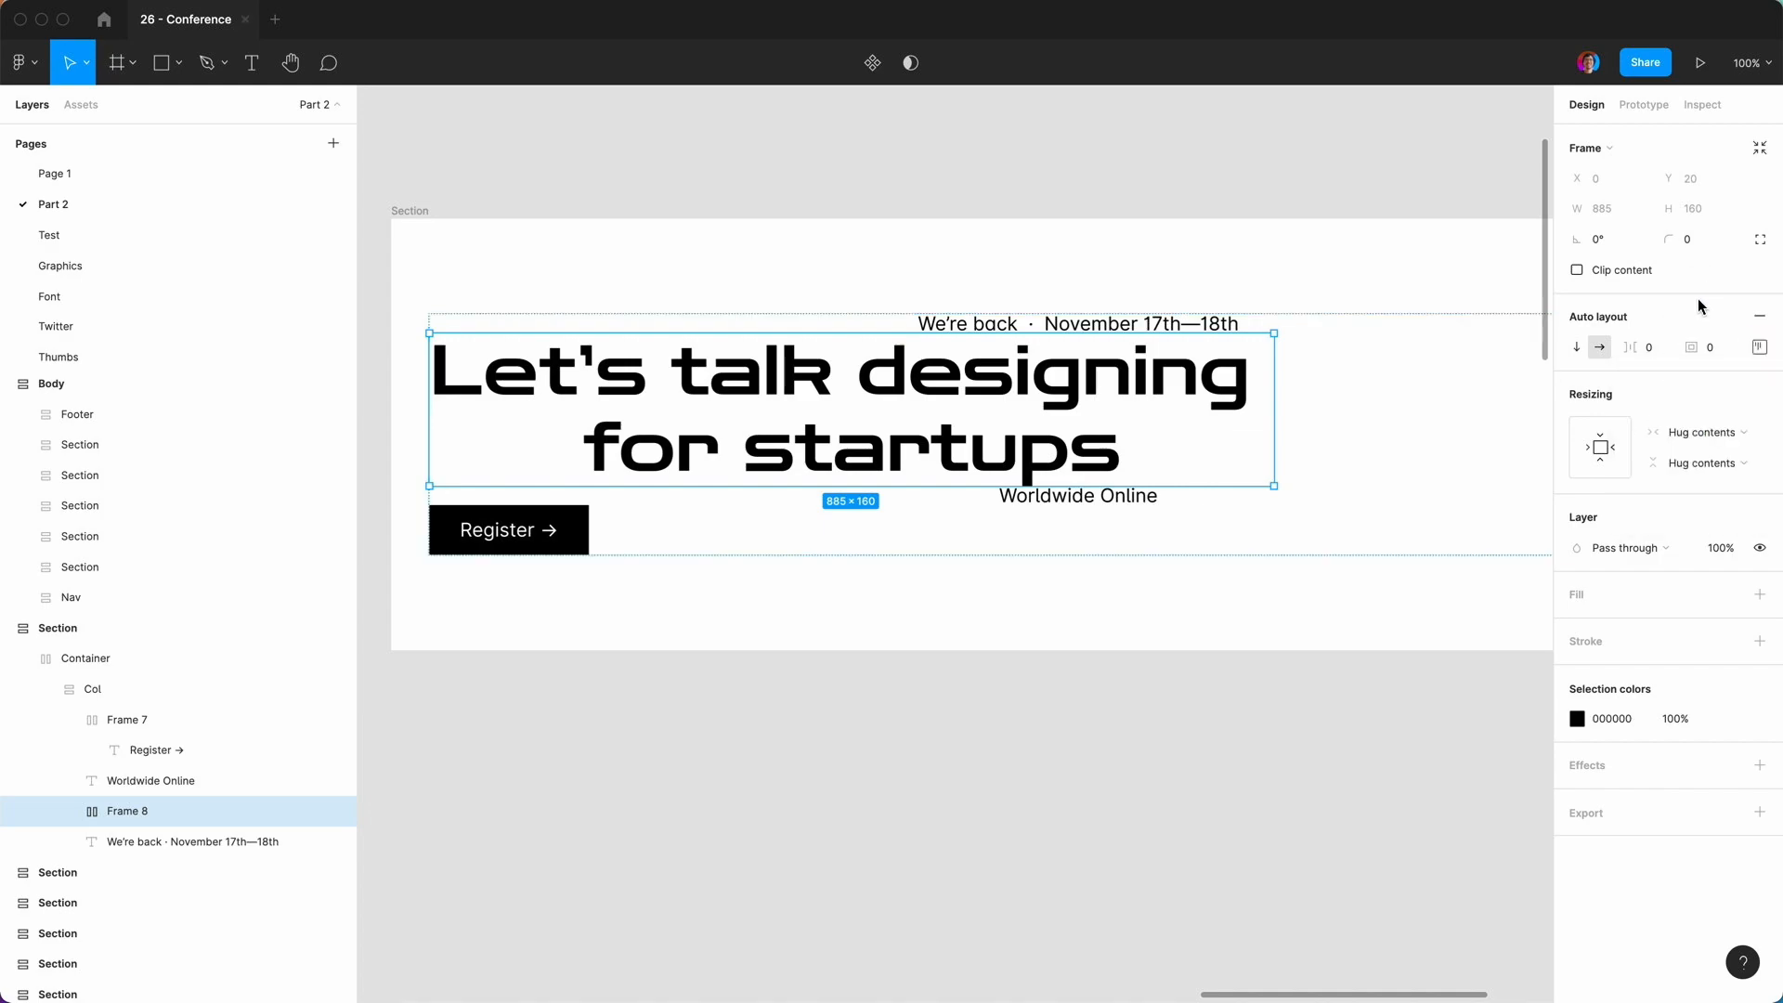
click(1694, 431)
click(1698, 450)
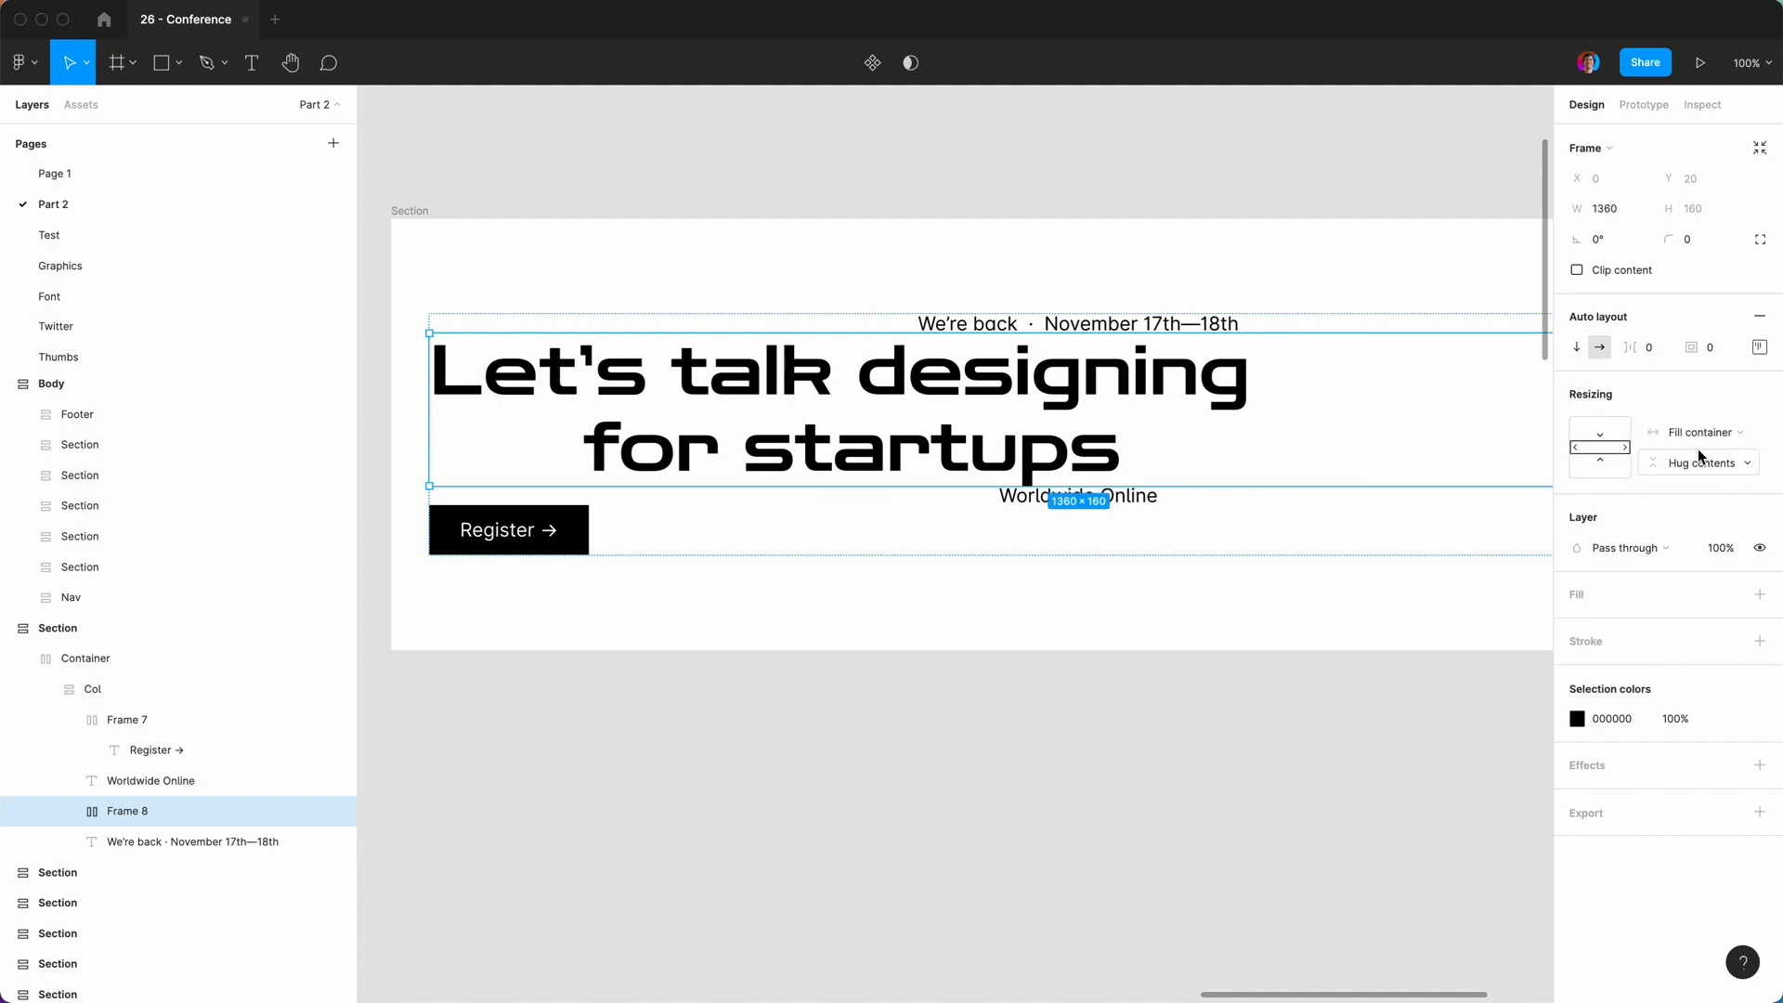
click(1761, 348)
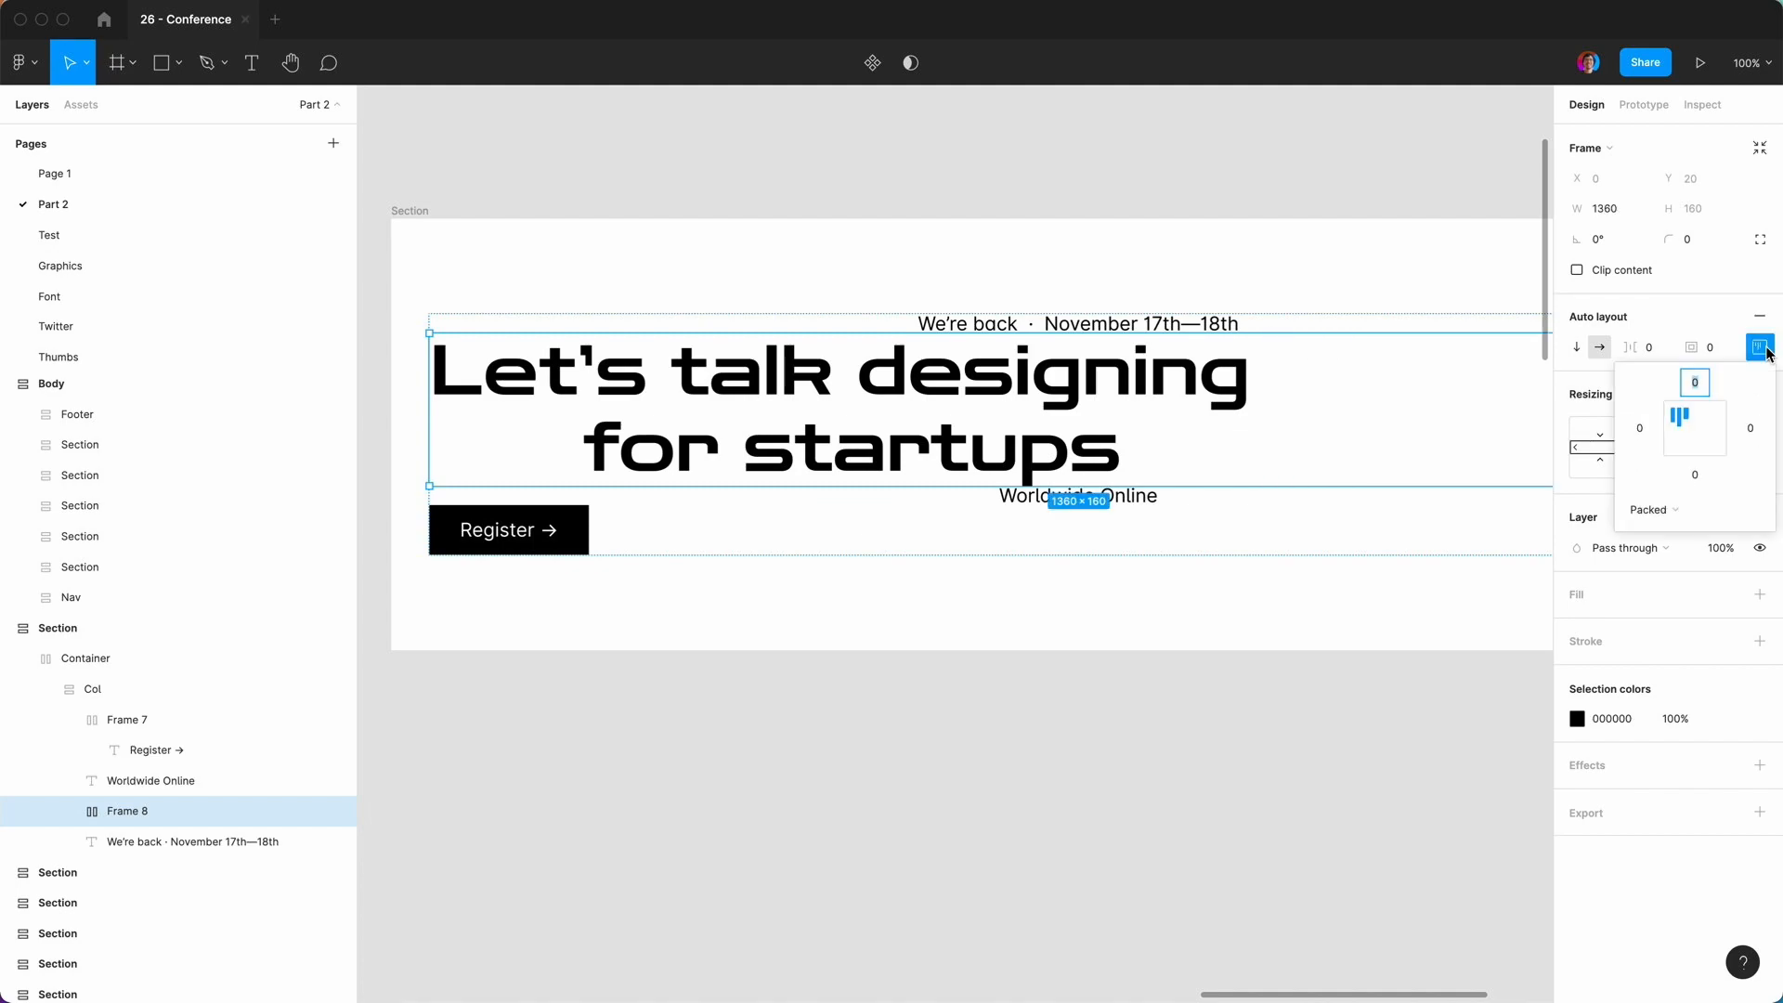
click(1693, 429)
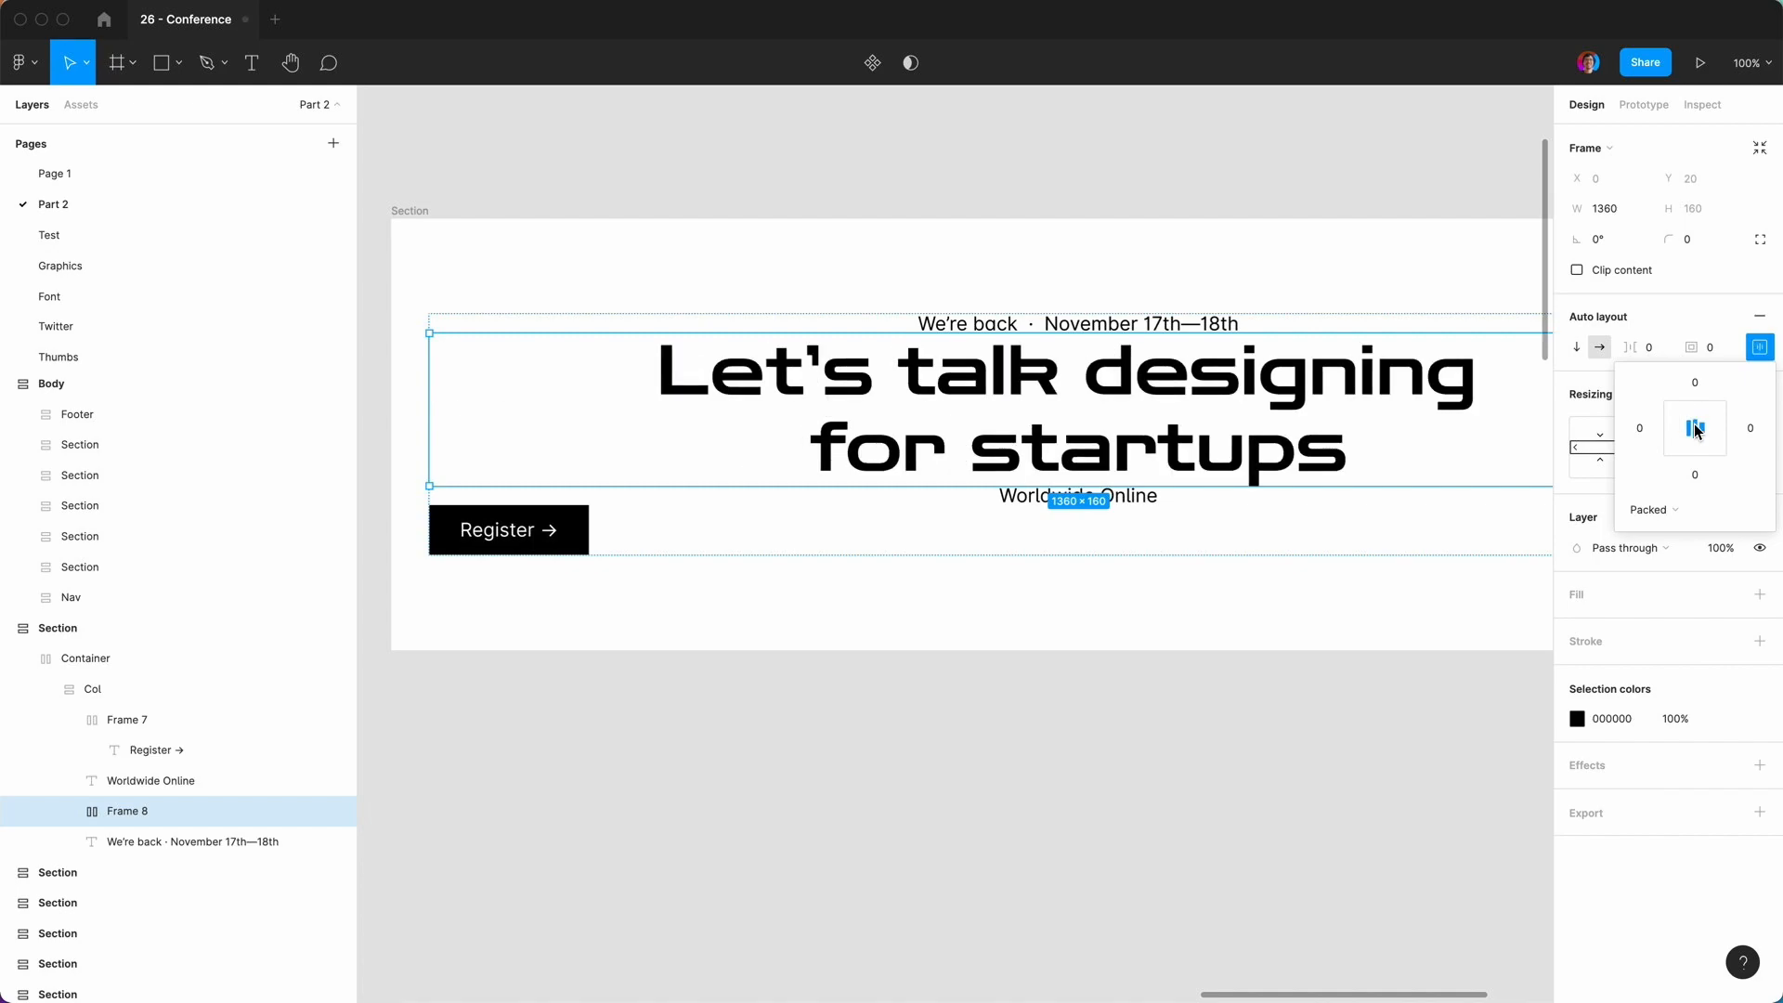
click(1712, 325)
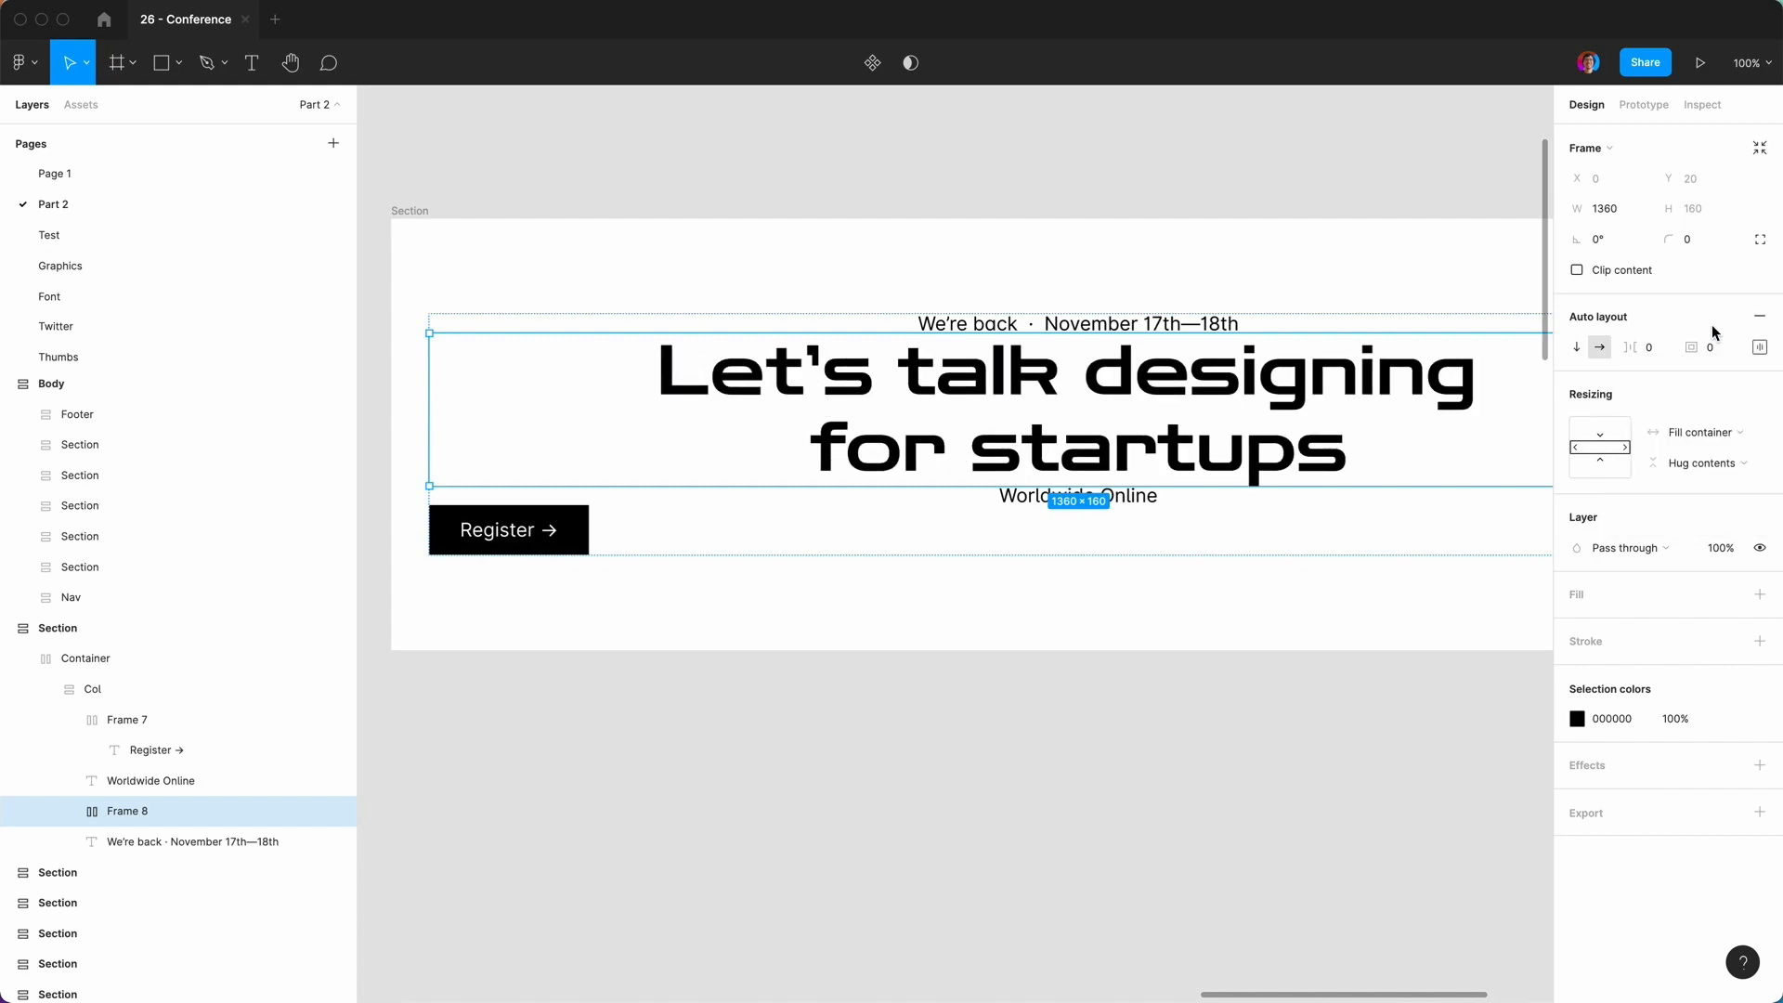
Set the heading frame's top and bottom padding to 24.
click(1759, 348)
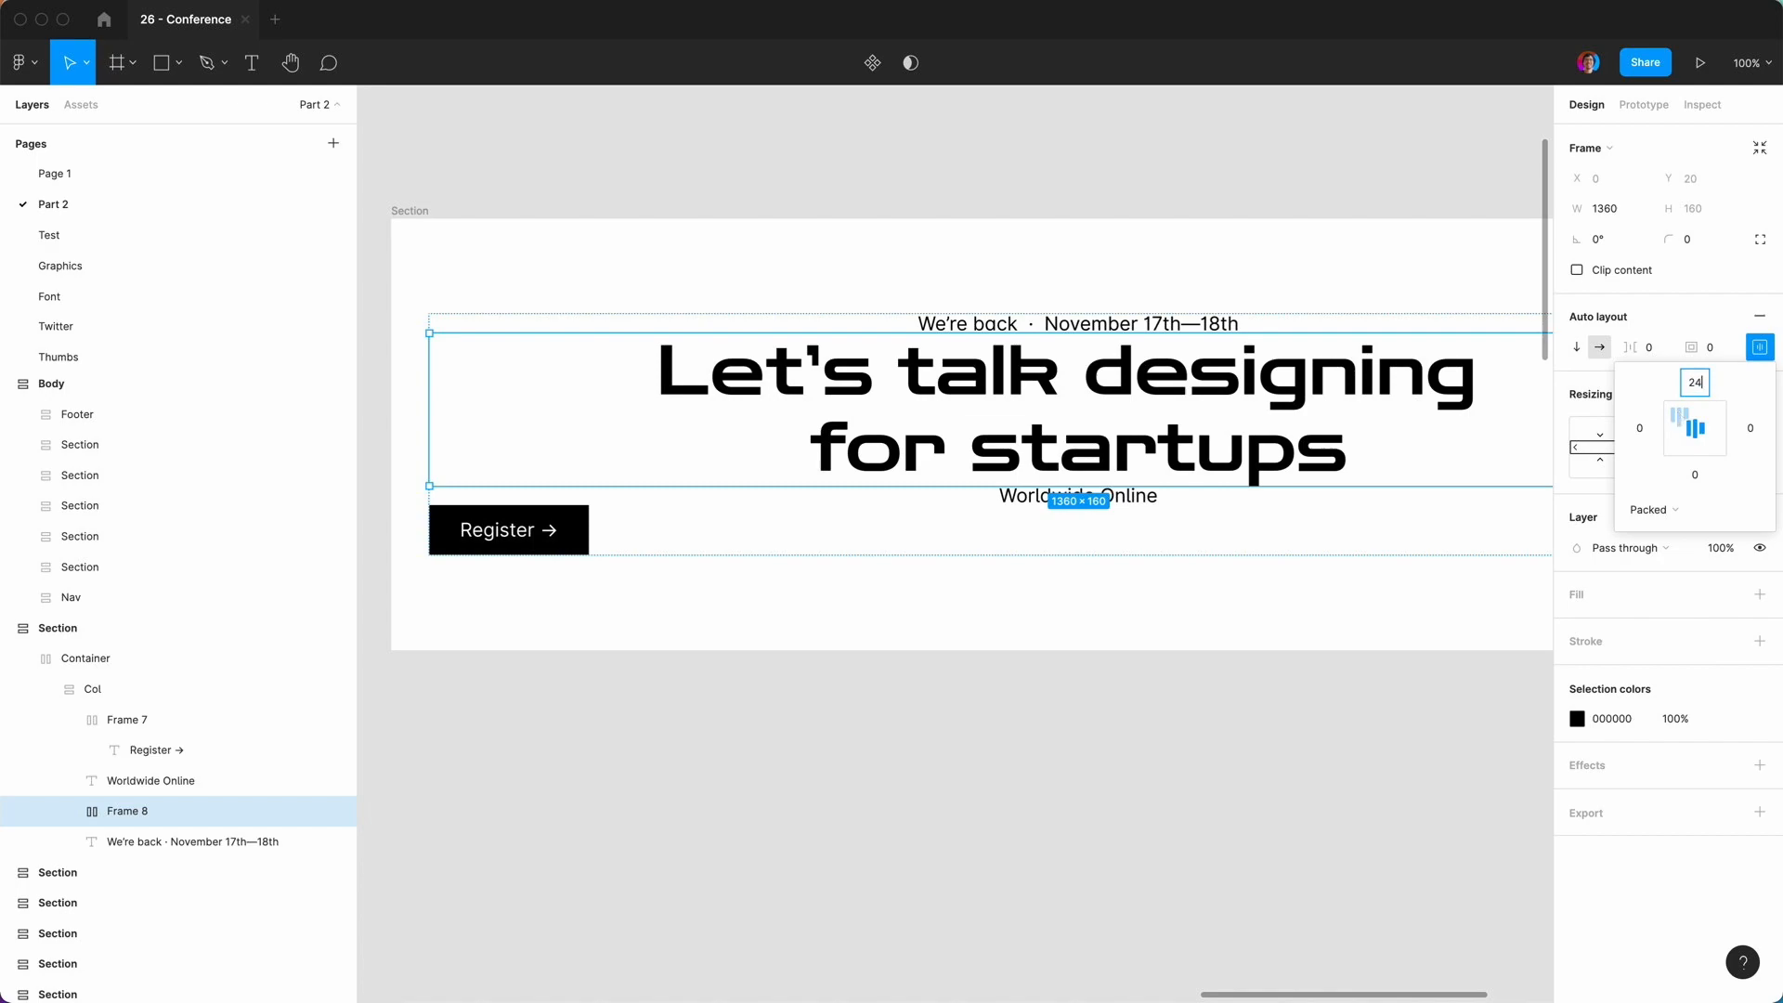
text(24)
key(Tab)
text(24)
key(Return)
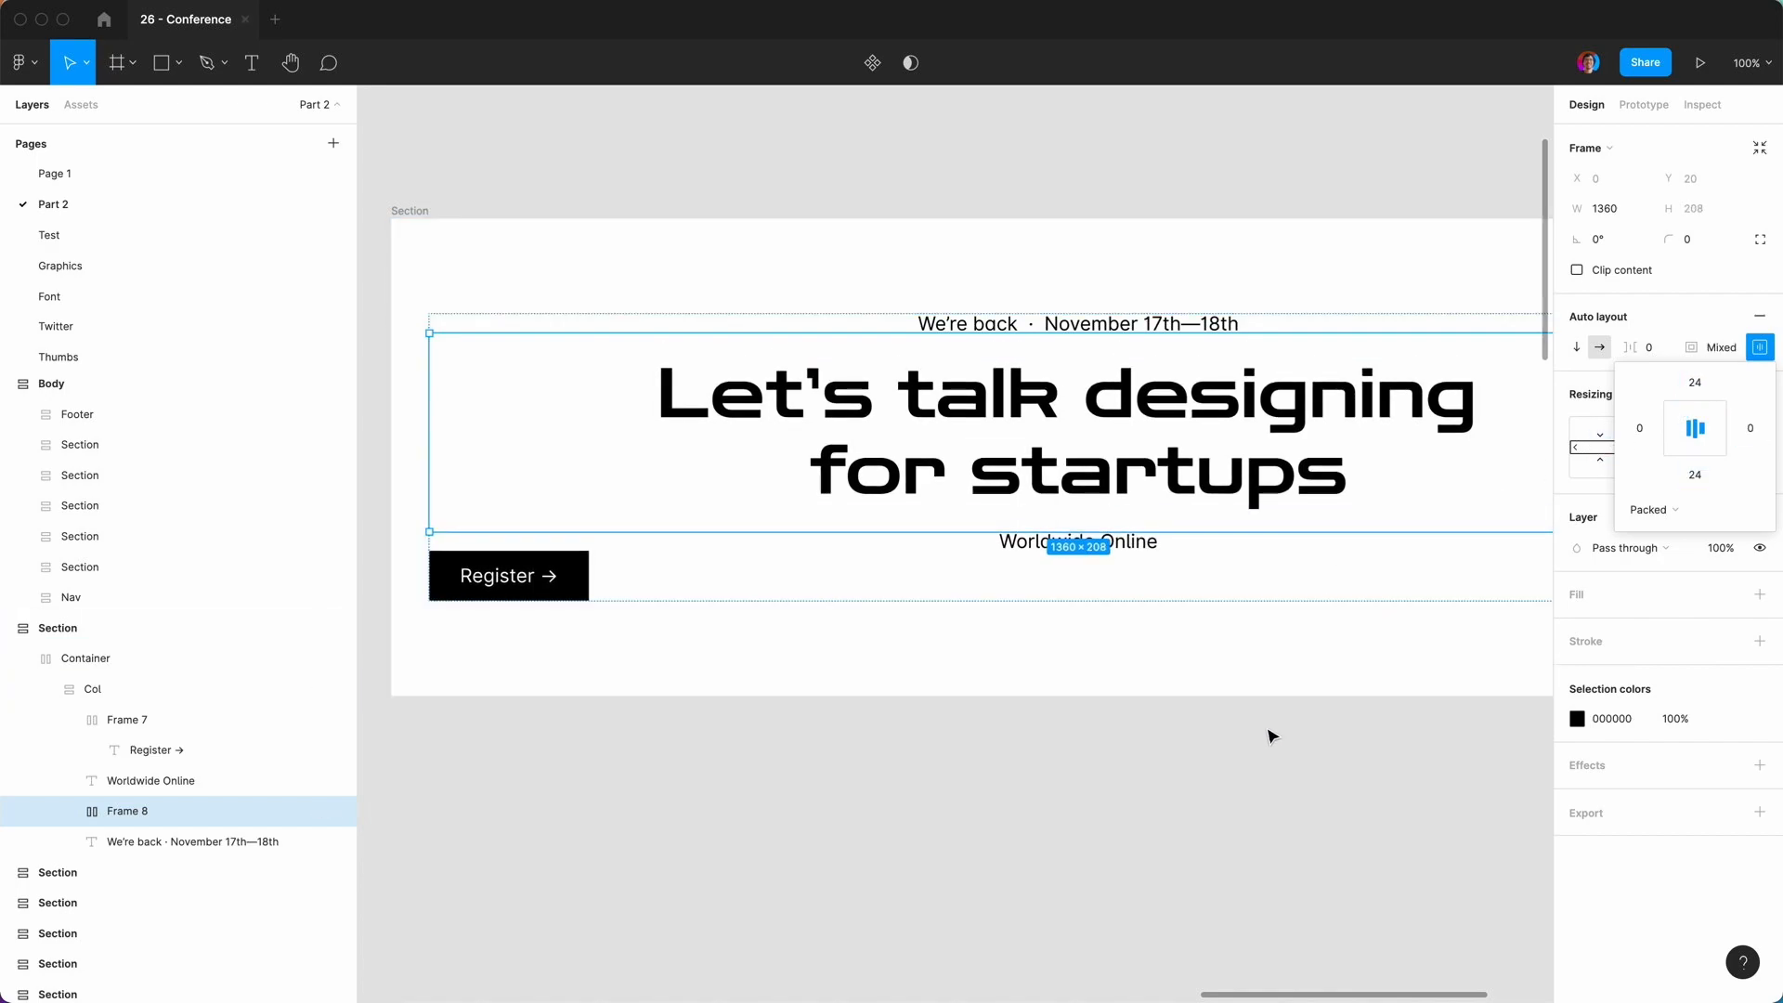
click(1270, 732)
Align the Col frame's contents to top center so the Register button is centered under the text.
scroll(1272, 737, right, 3)
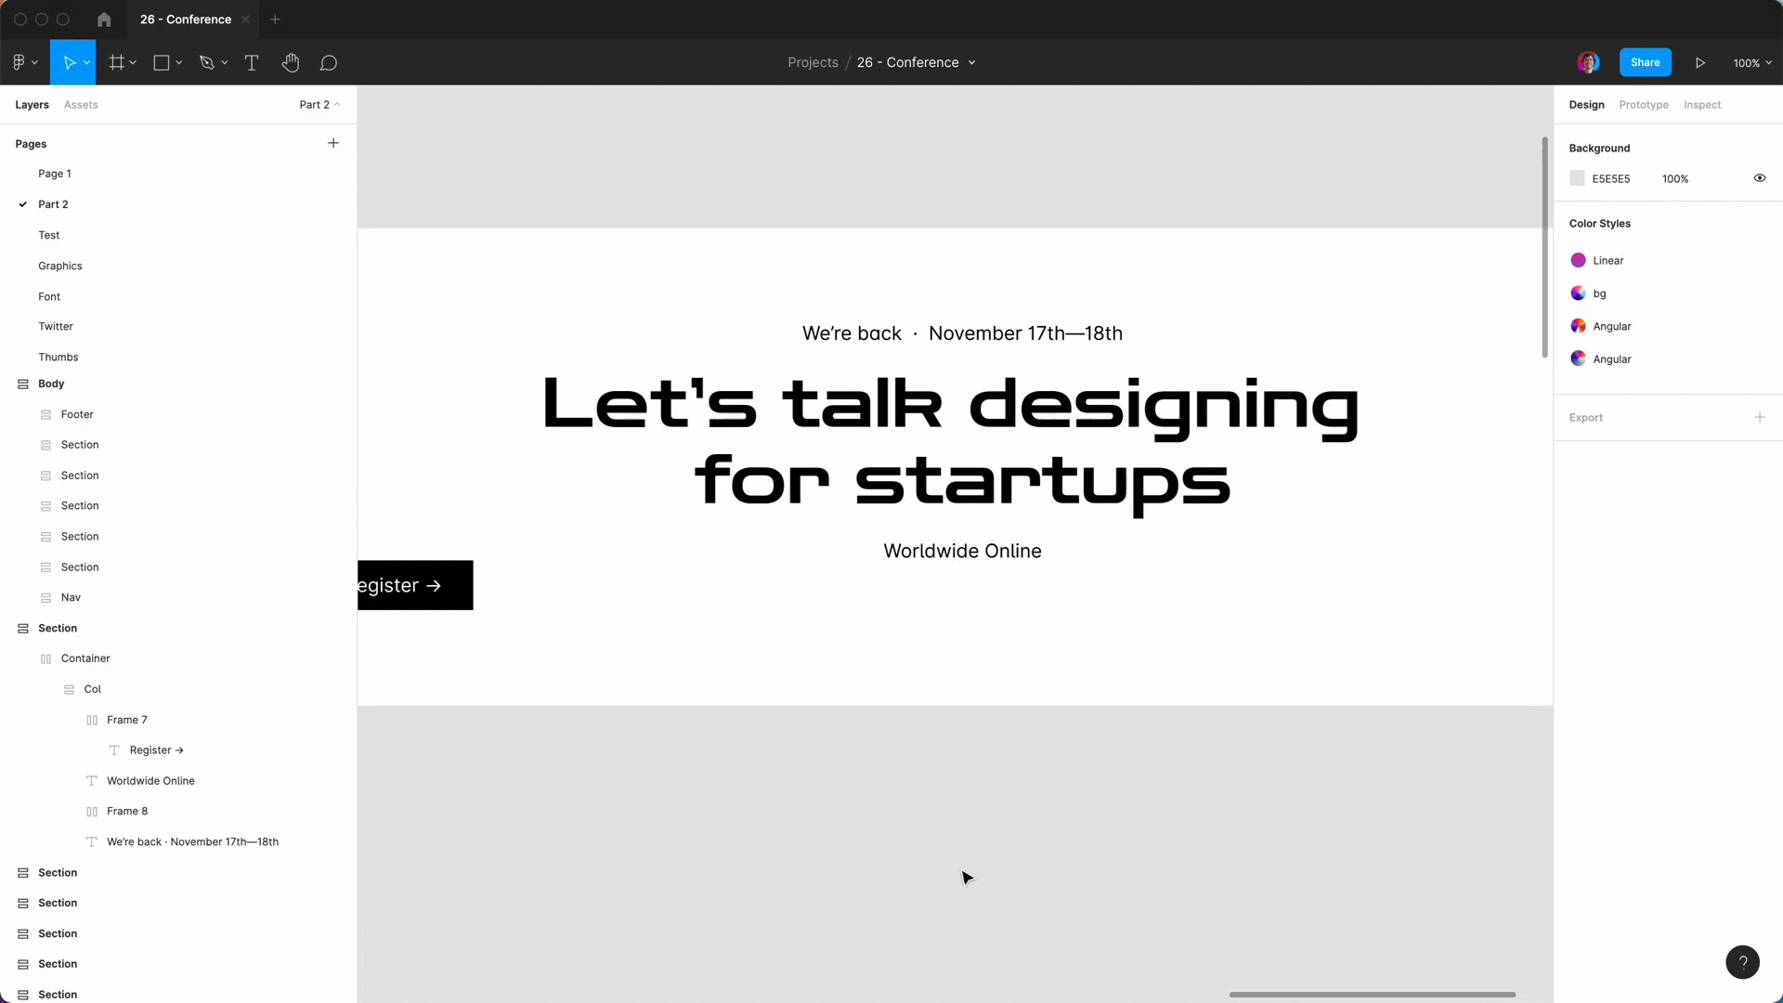
scroll(963, 875, left, 5)
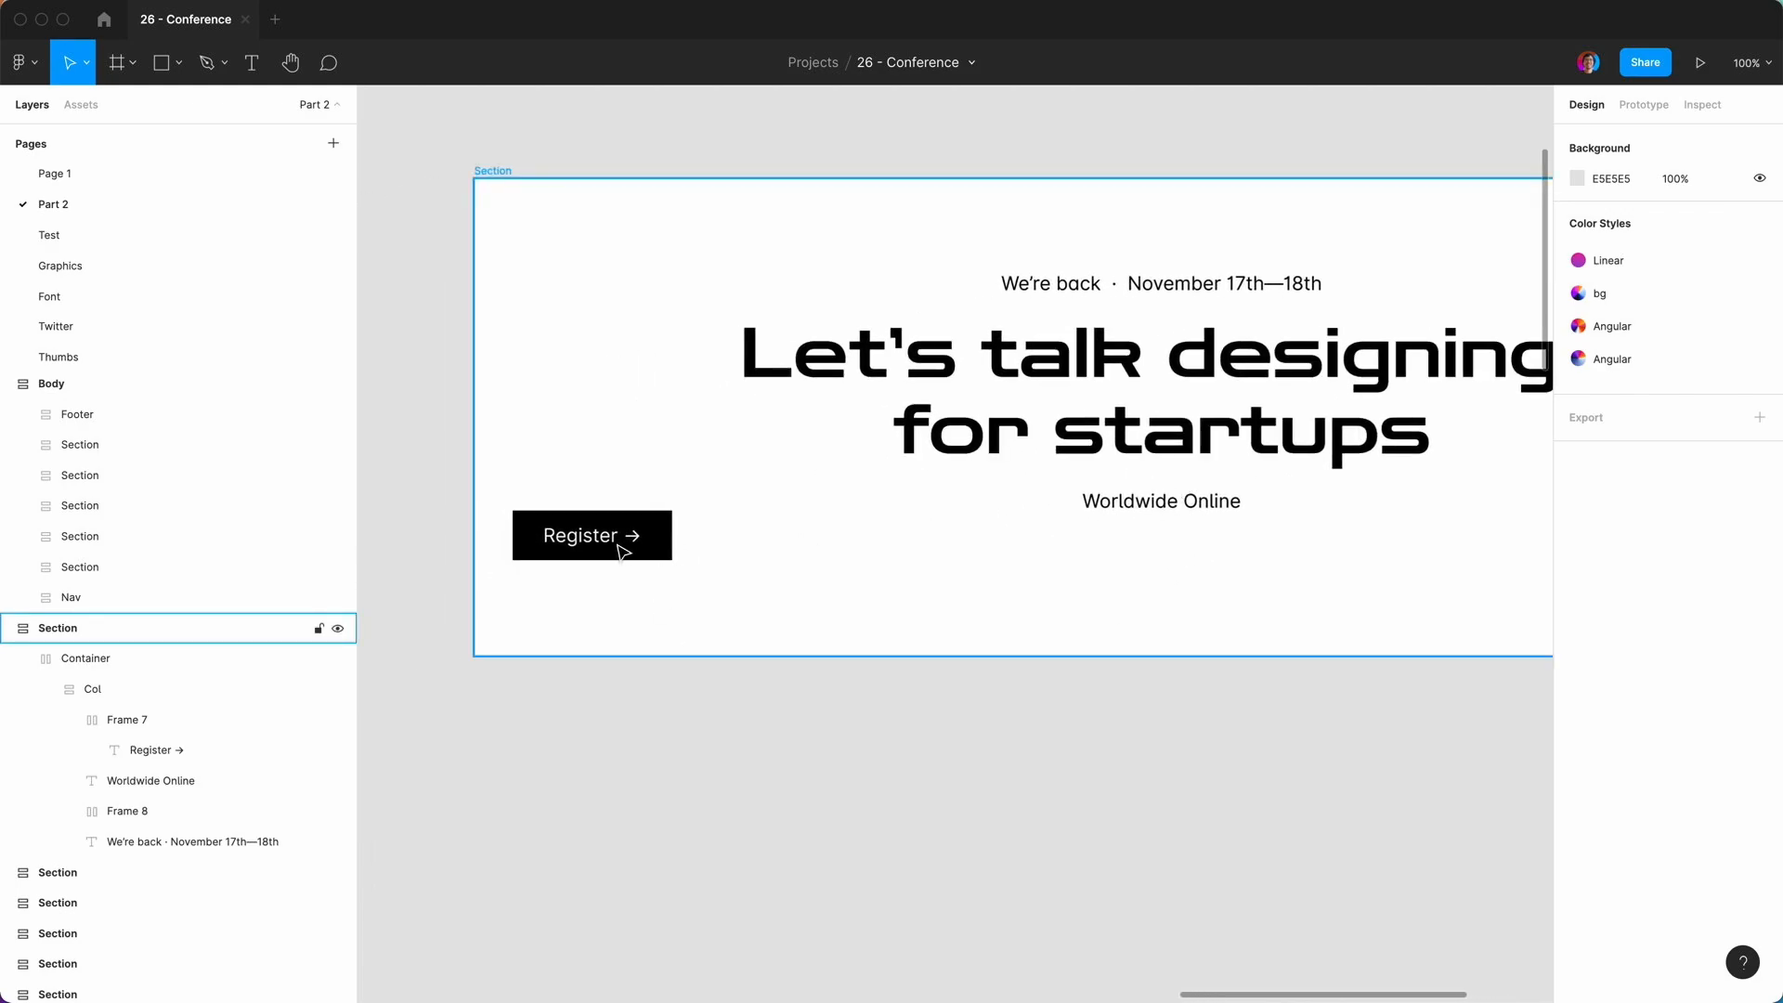
double_click(1197, 506)
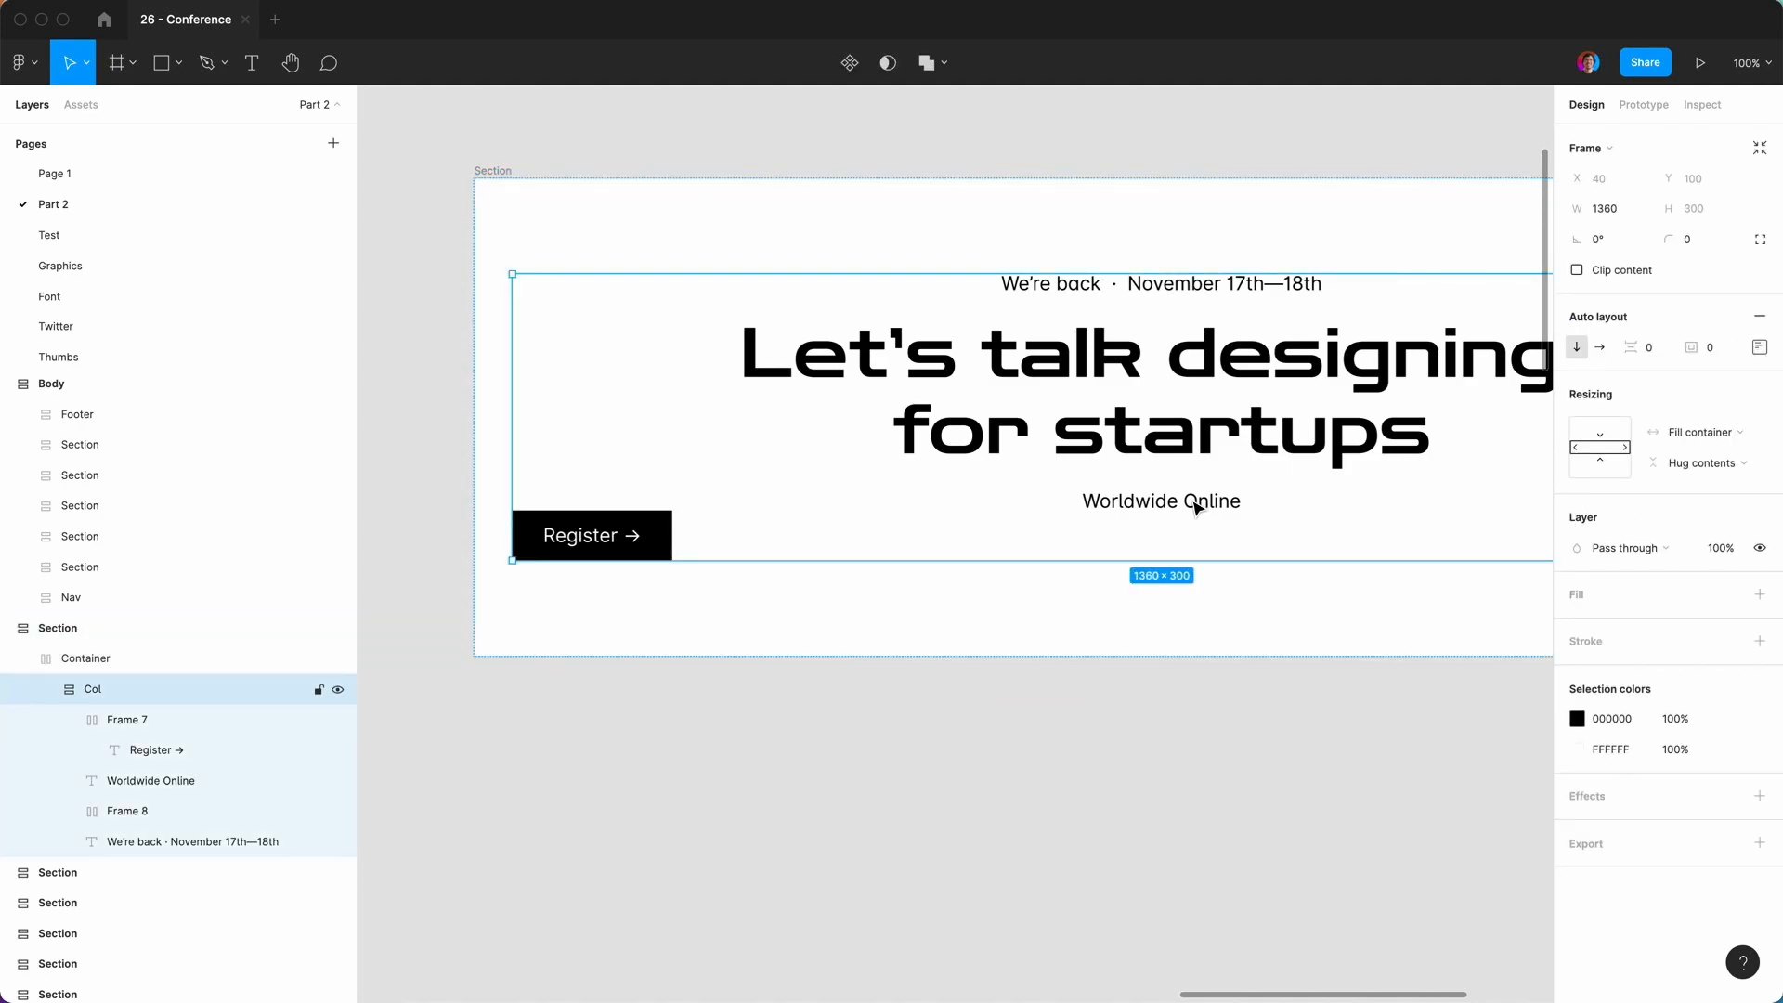
click(1198, 506)
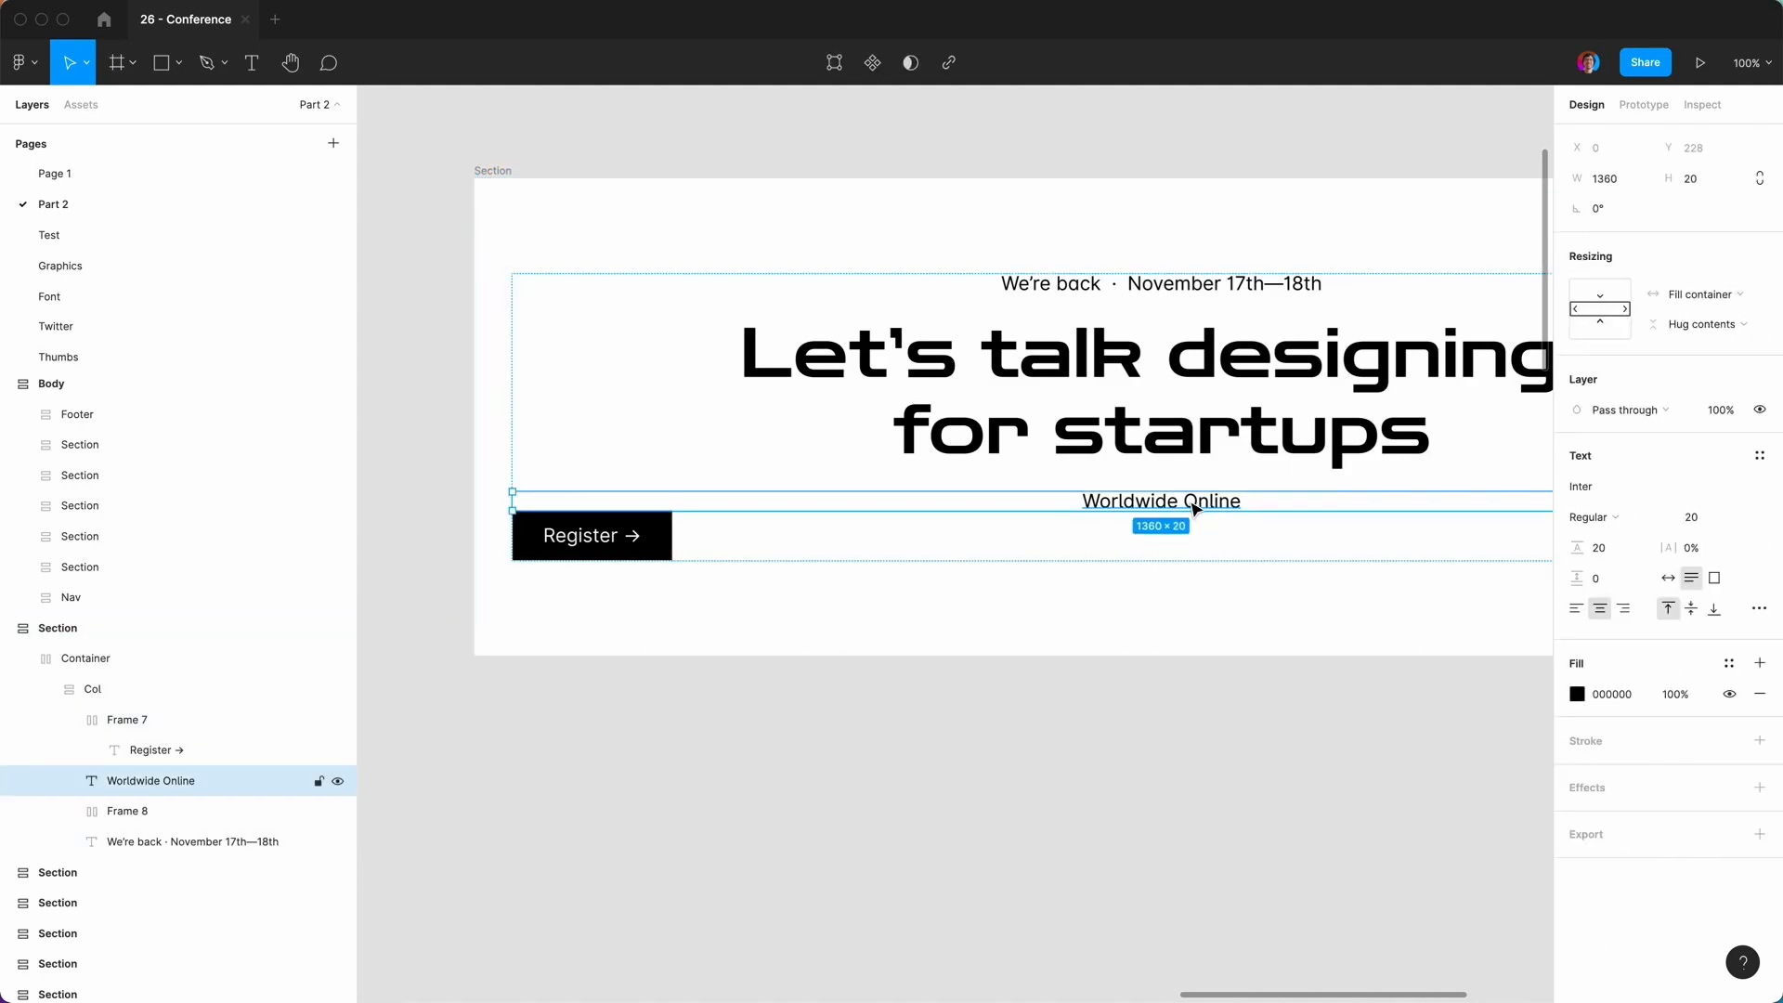
click(622, 535)
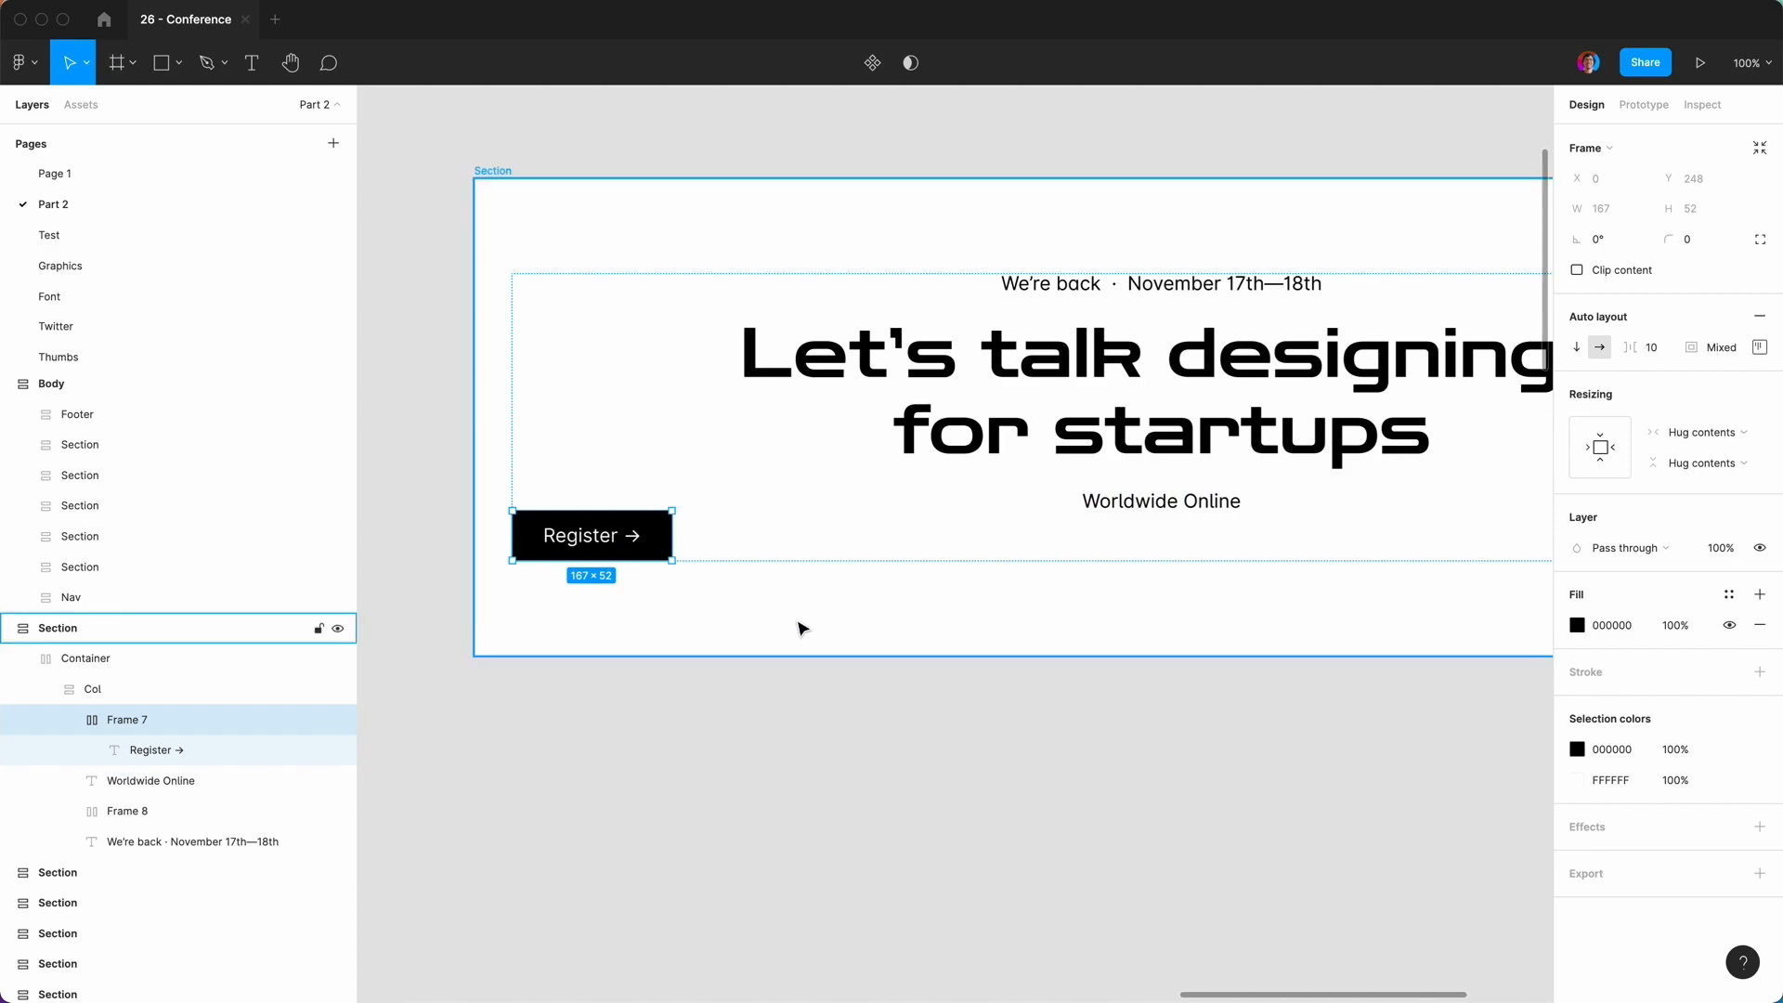
click(70, 718)
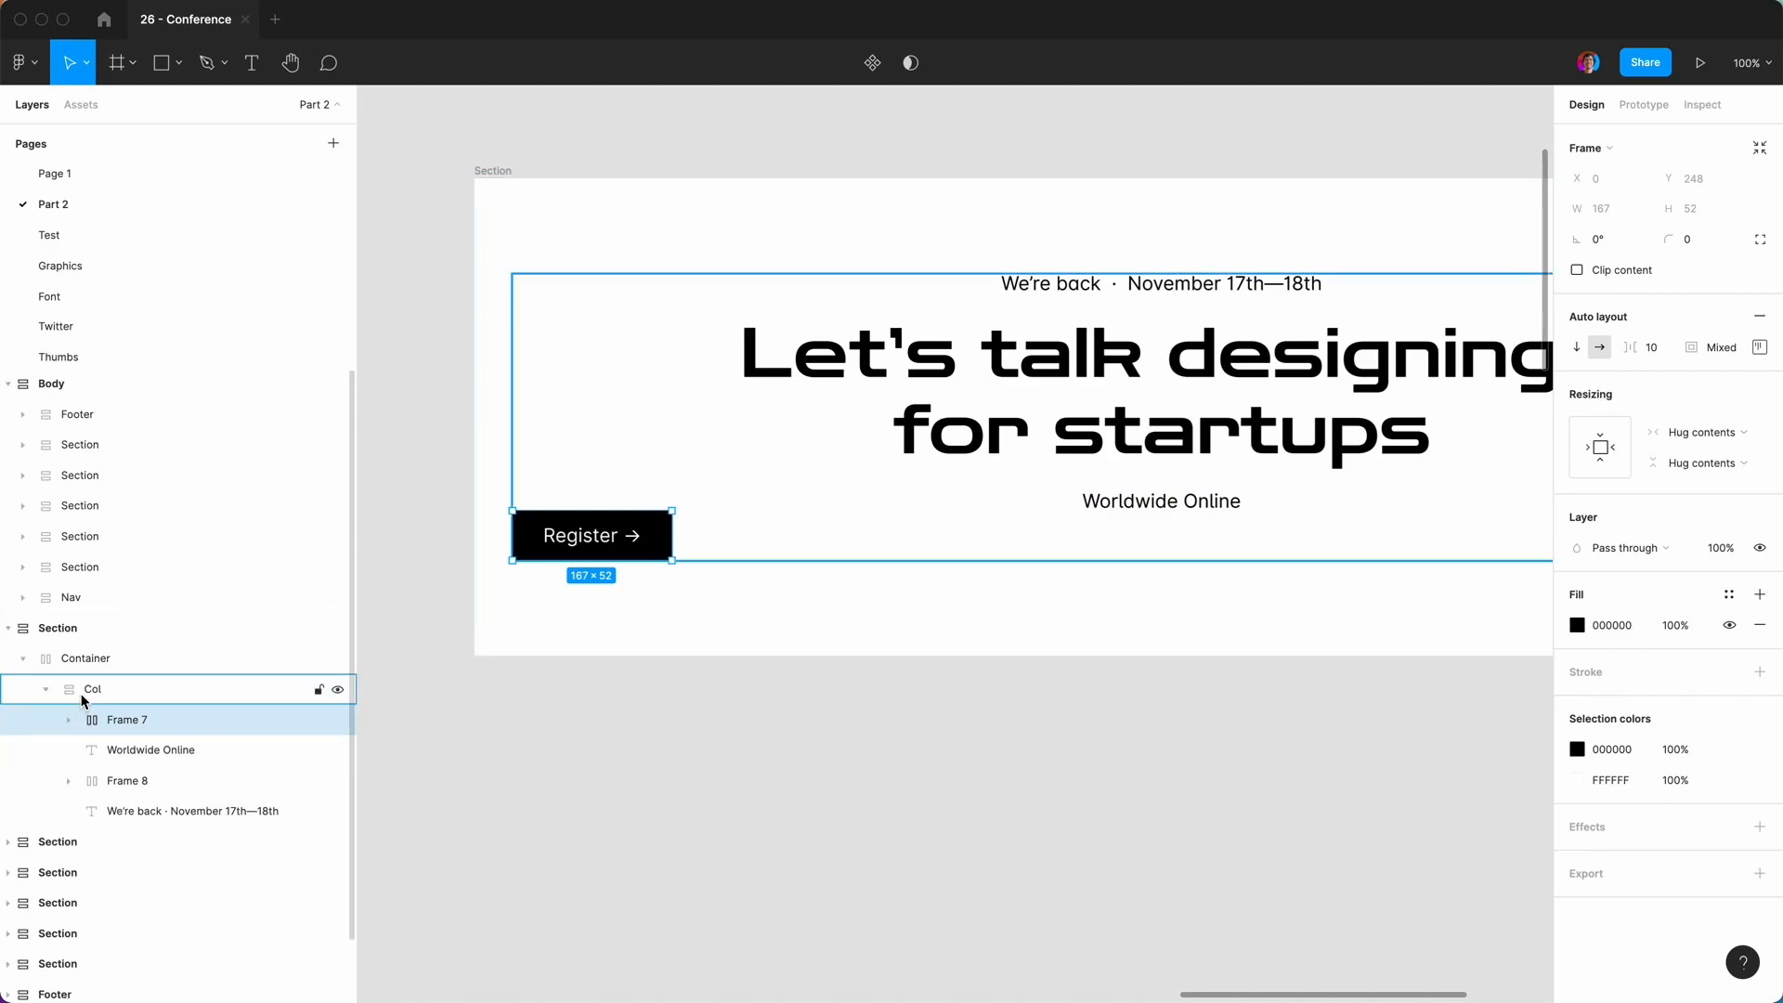
click(93, 688)
click(1758, 347)
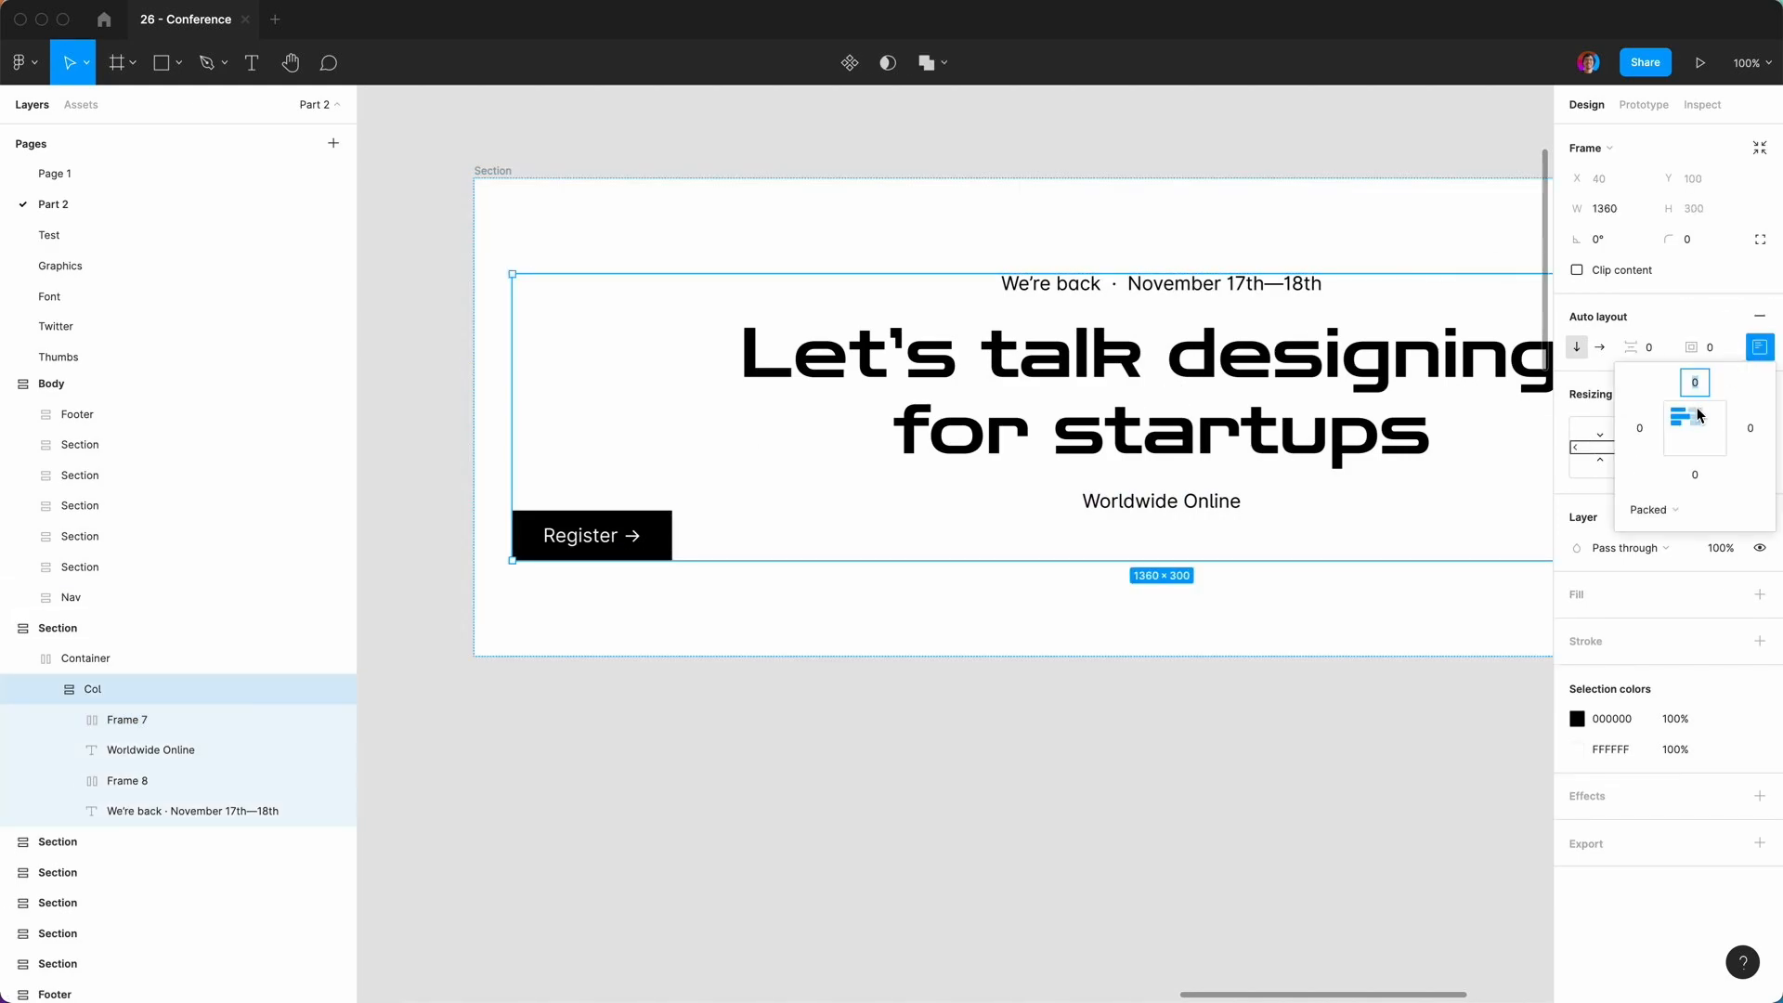
click(1699, 417)
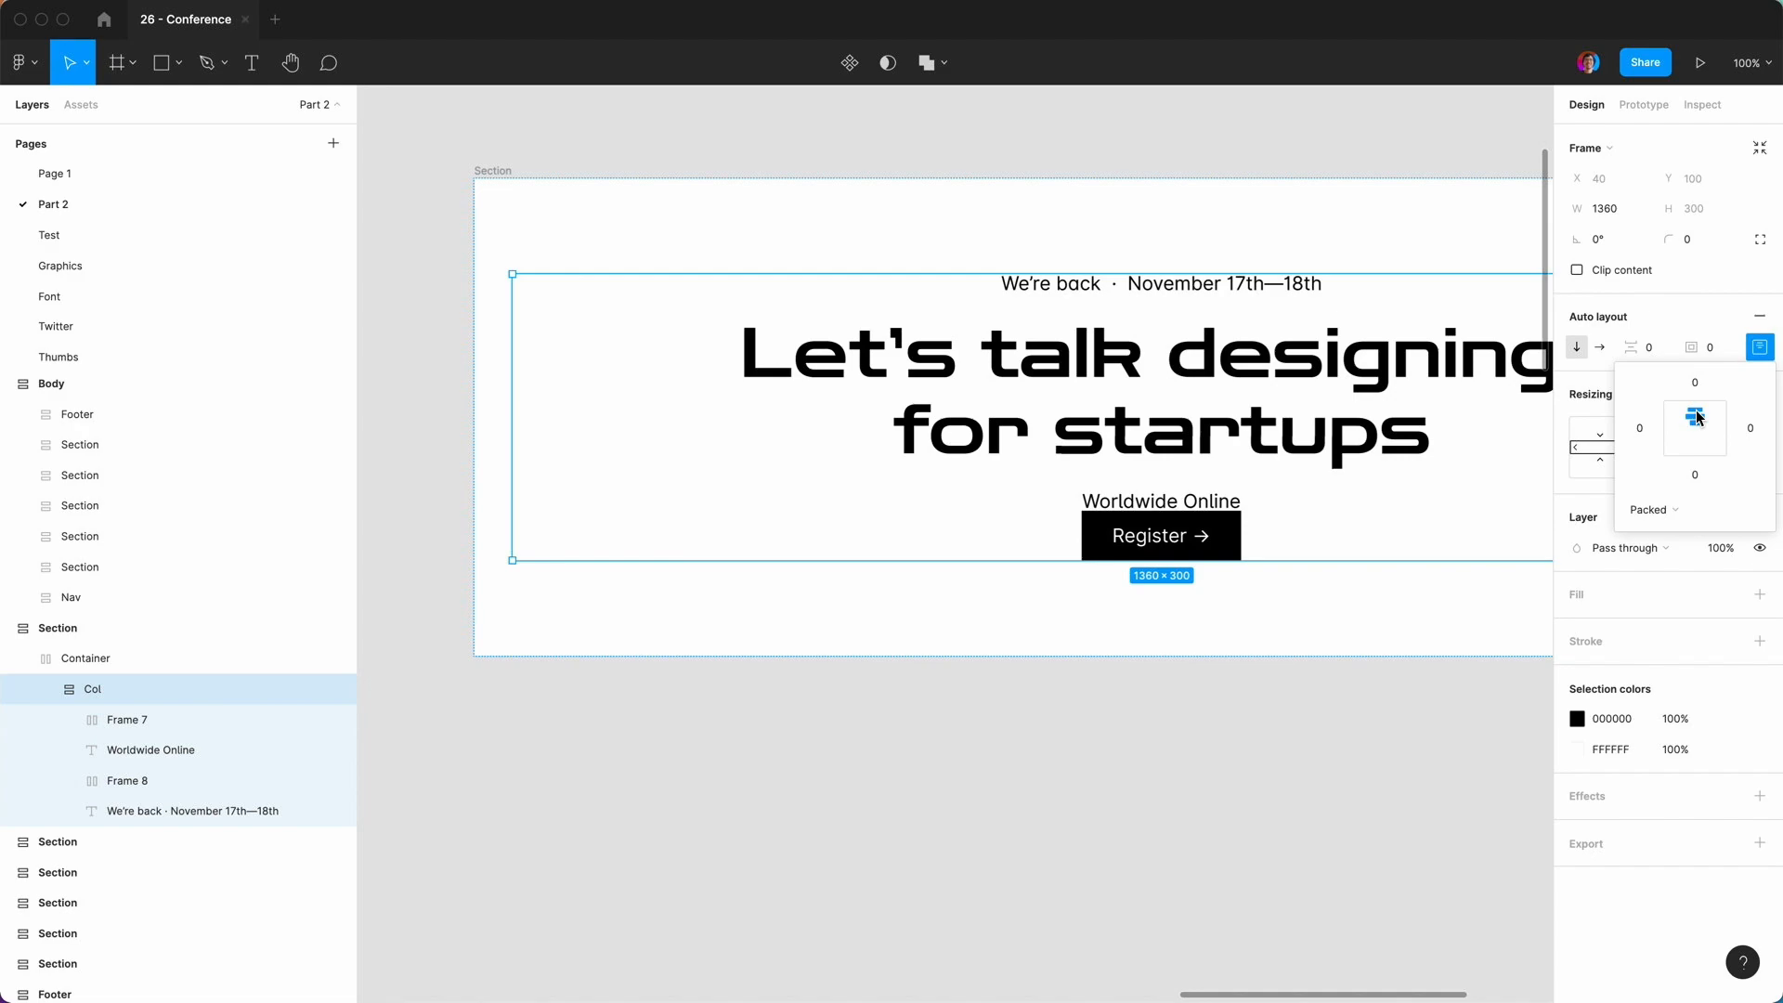
Wrap the "Worldwide Online" text in an auto layout frame with item spacing and padding both set to 0.
click(1203, 546)
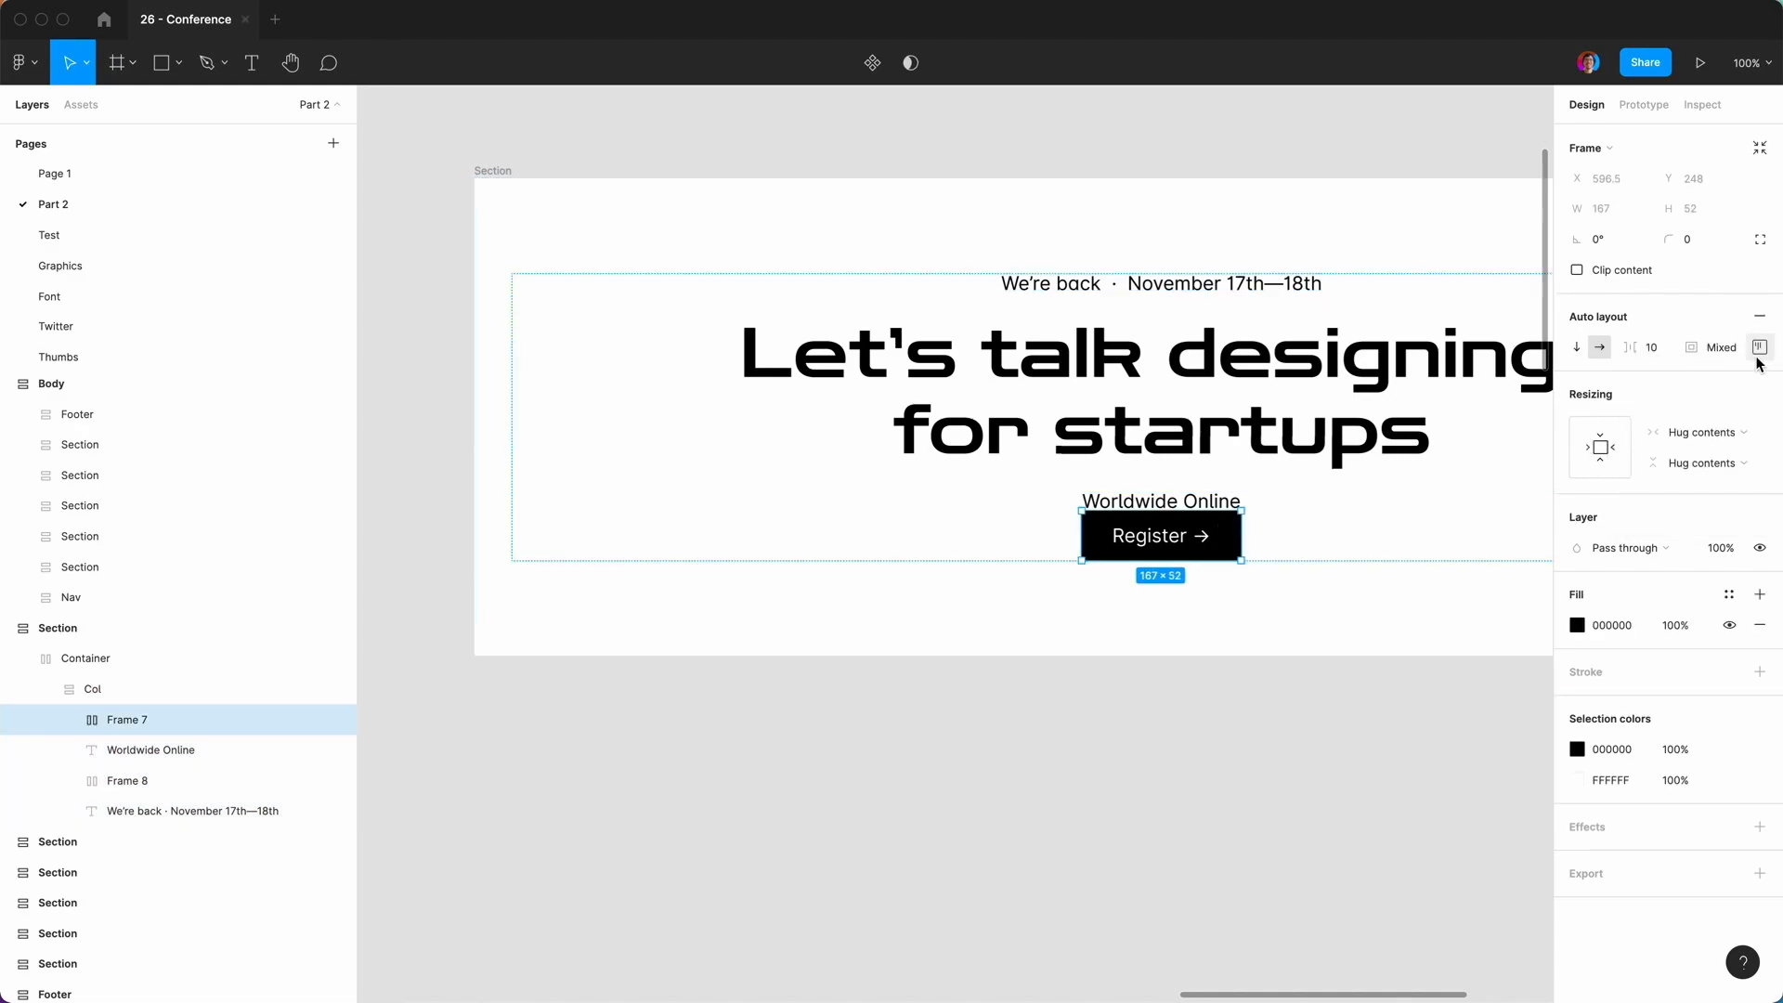
click(1223, 505)
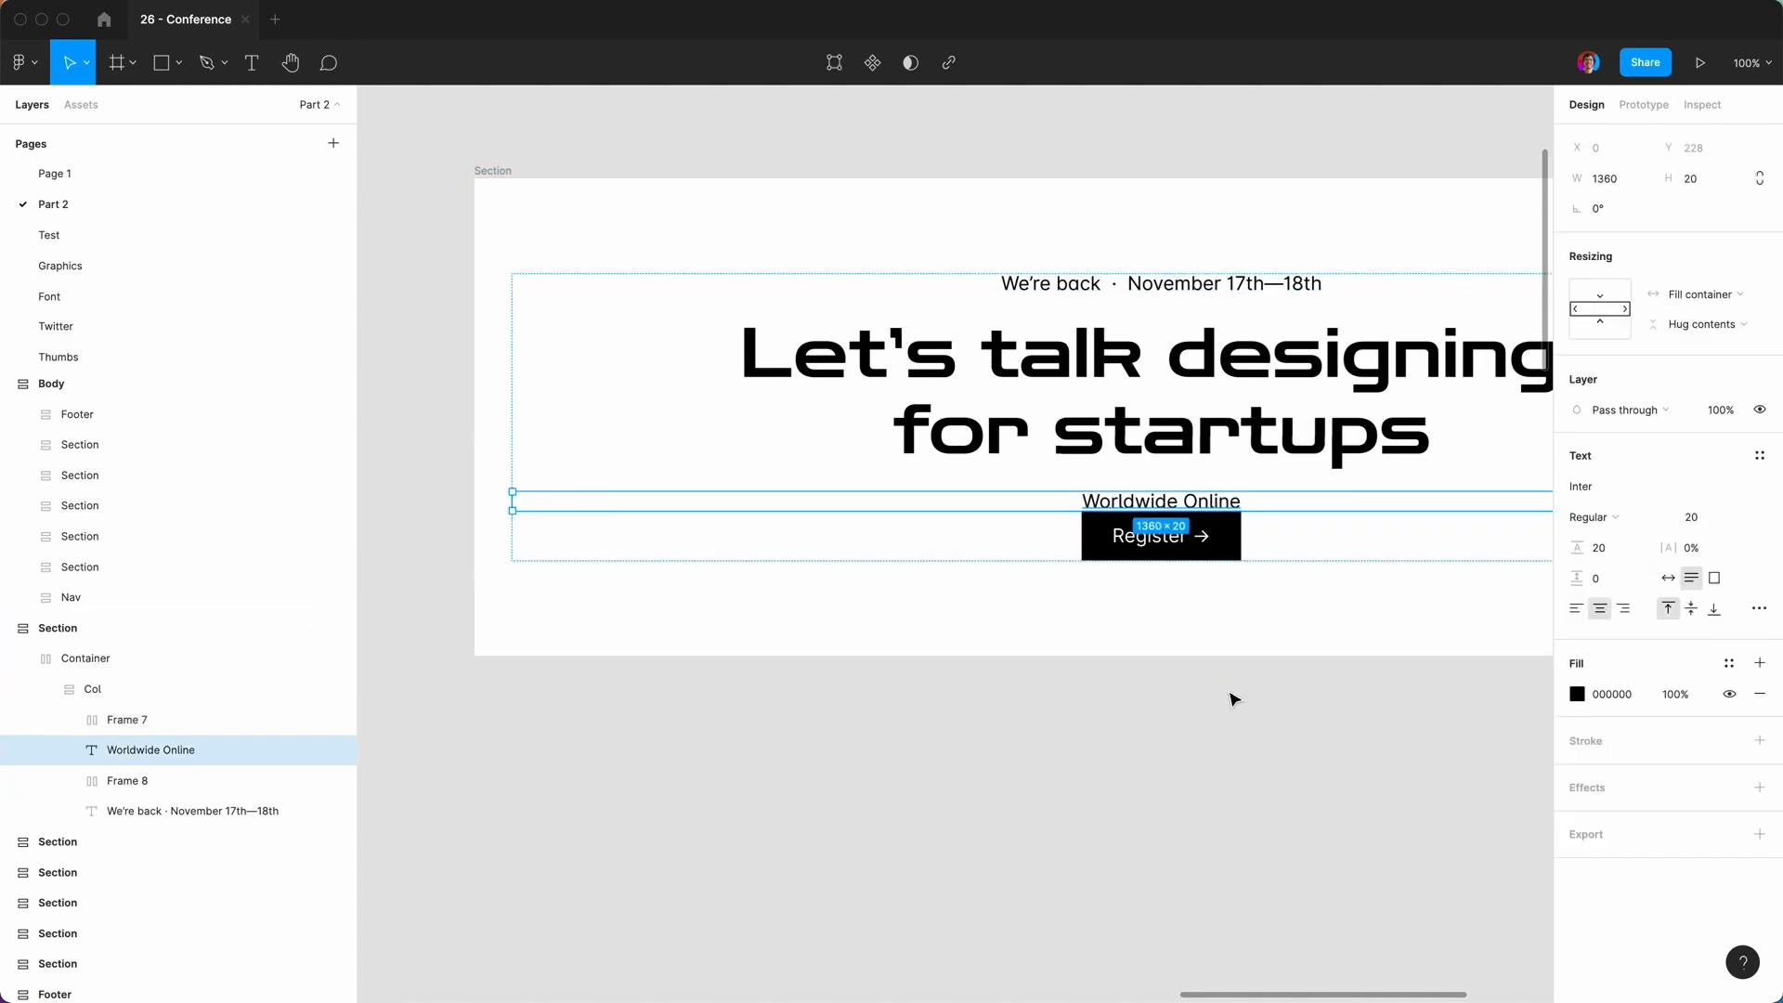
key(shift+a)
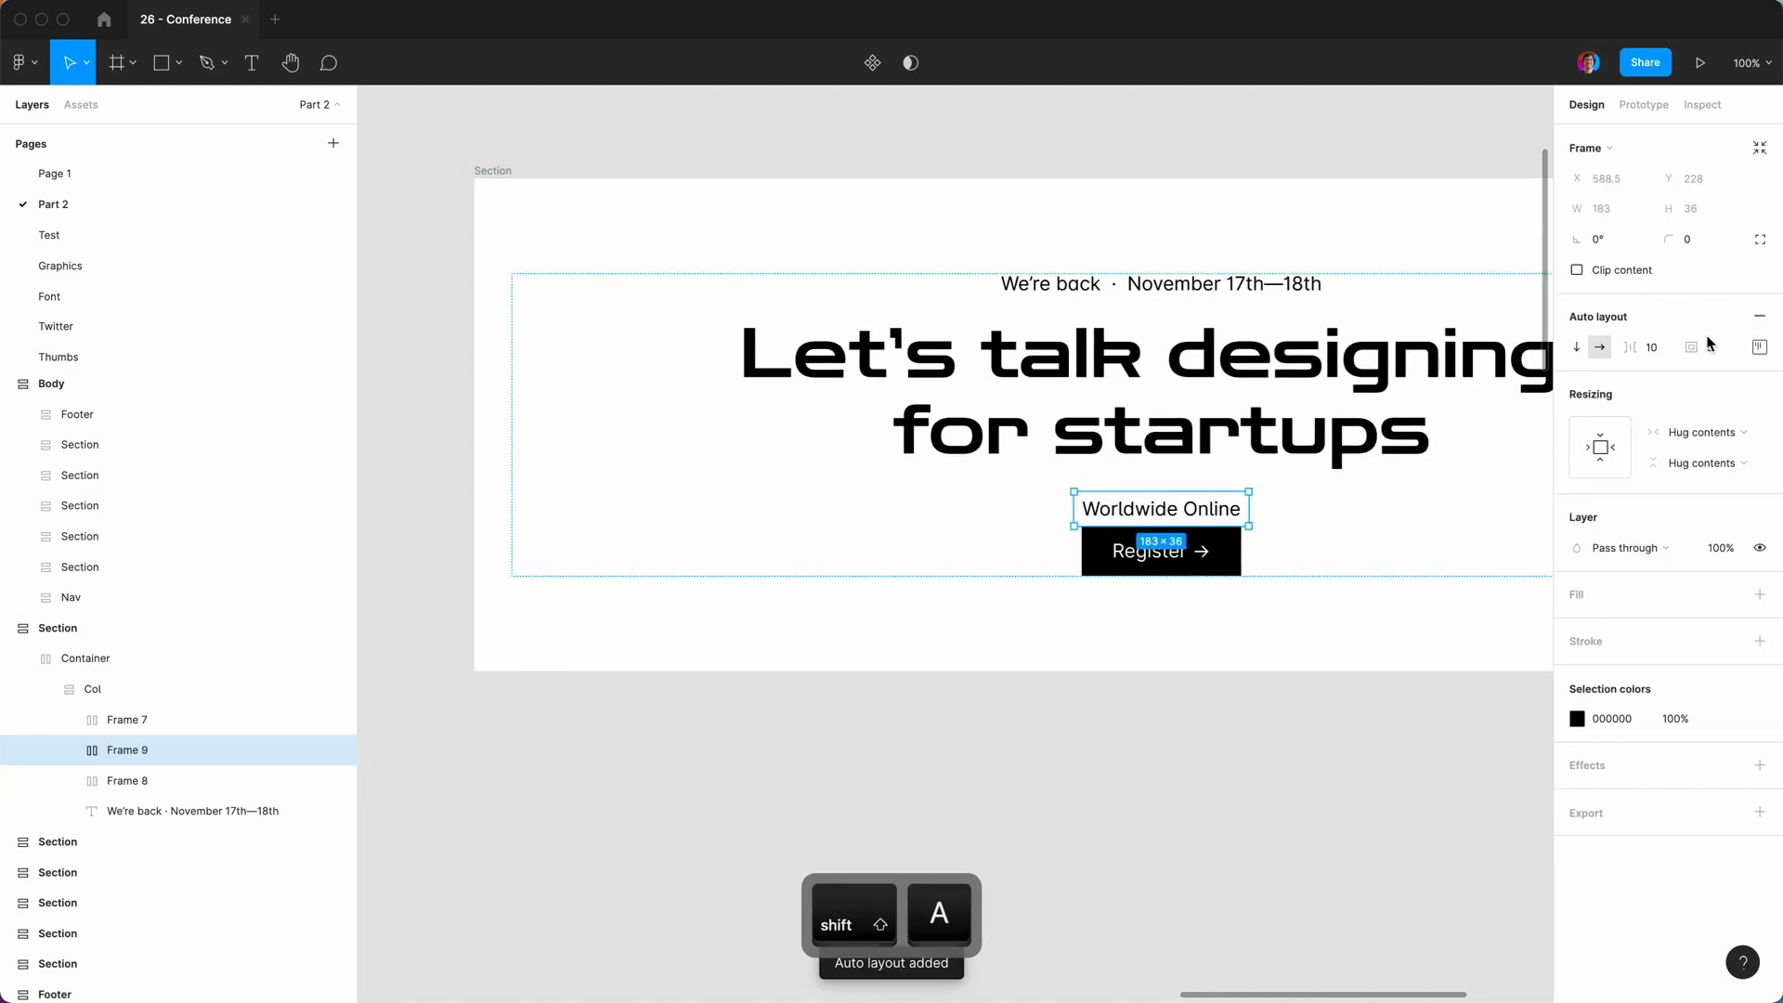
text(0)
key(Tab)
text(0)
key(Return)
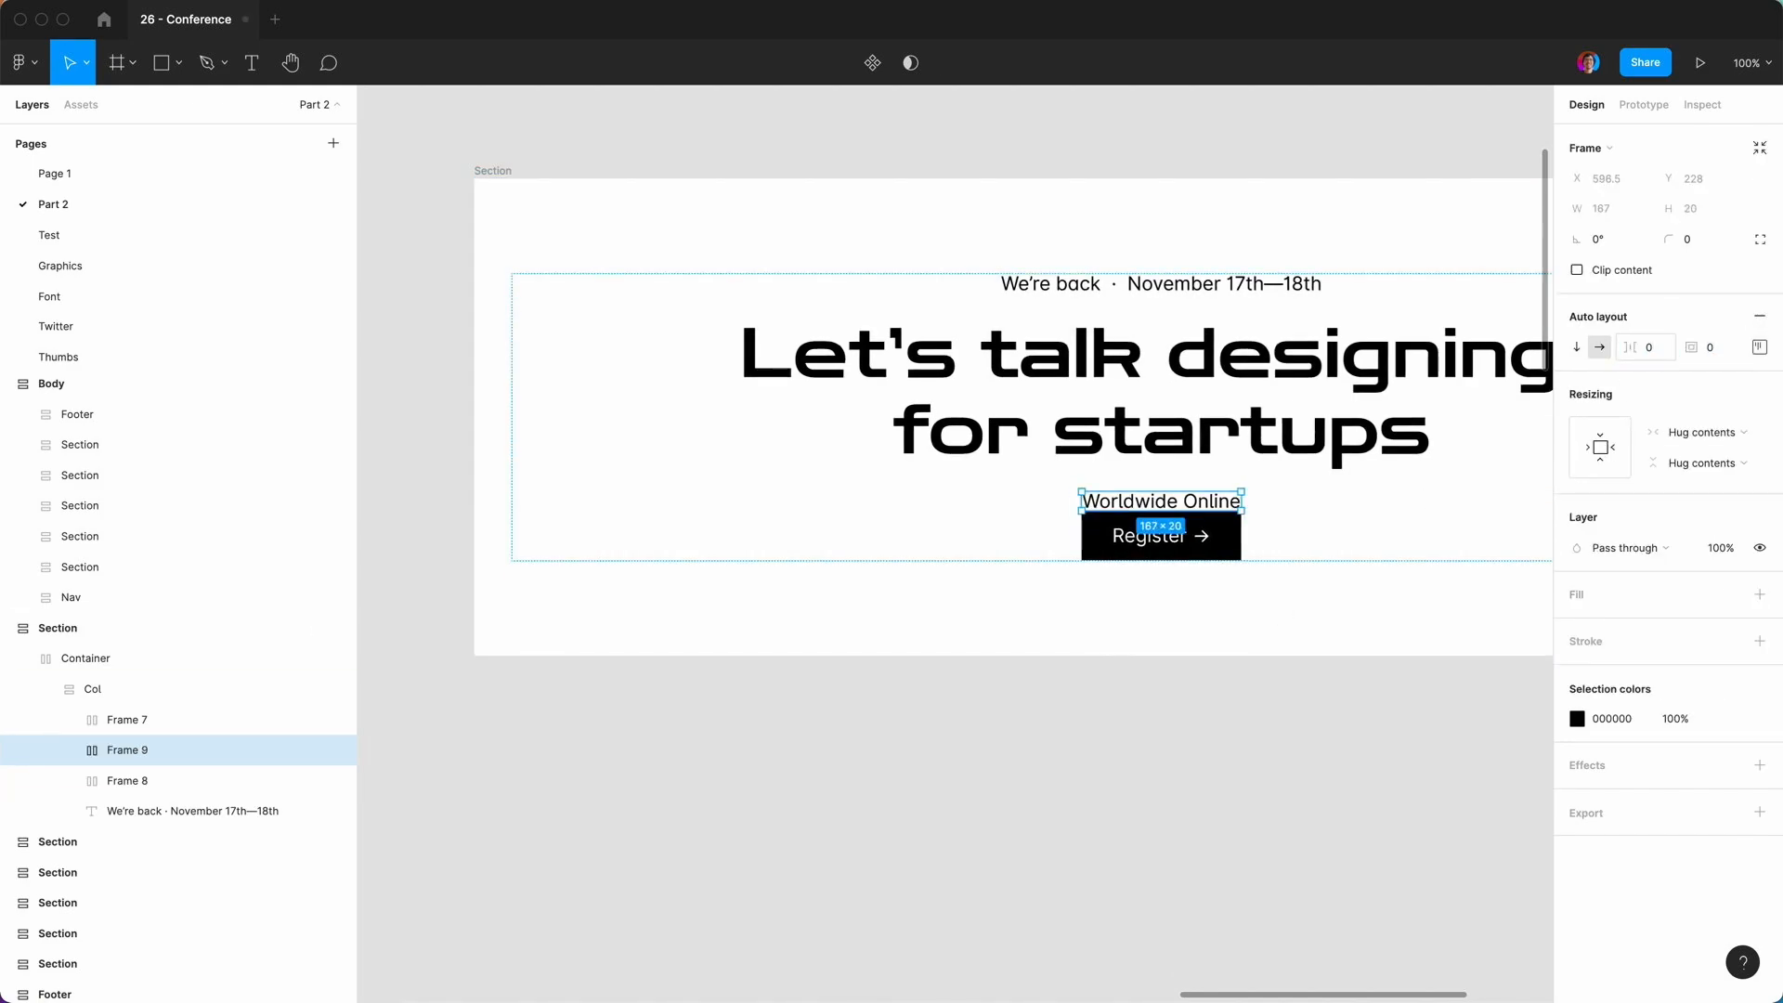
Set the bottom padding of the "Worldwide Online" frame to 24.
click(1758, 346)
click(1696, 476)
text(24)
key(Return)
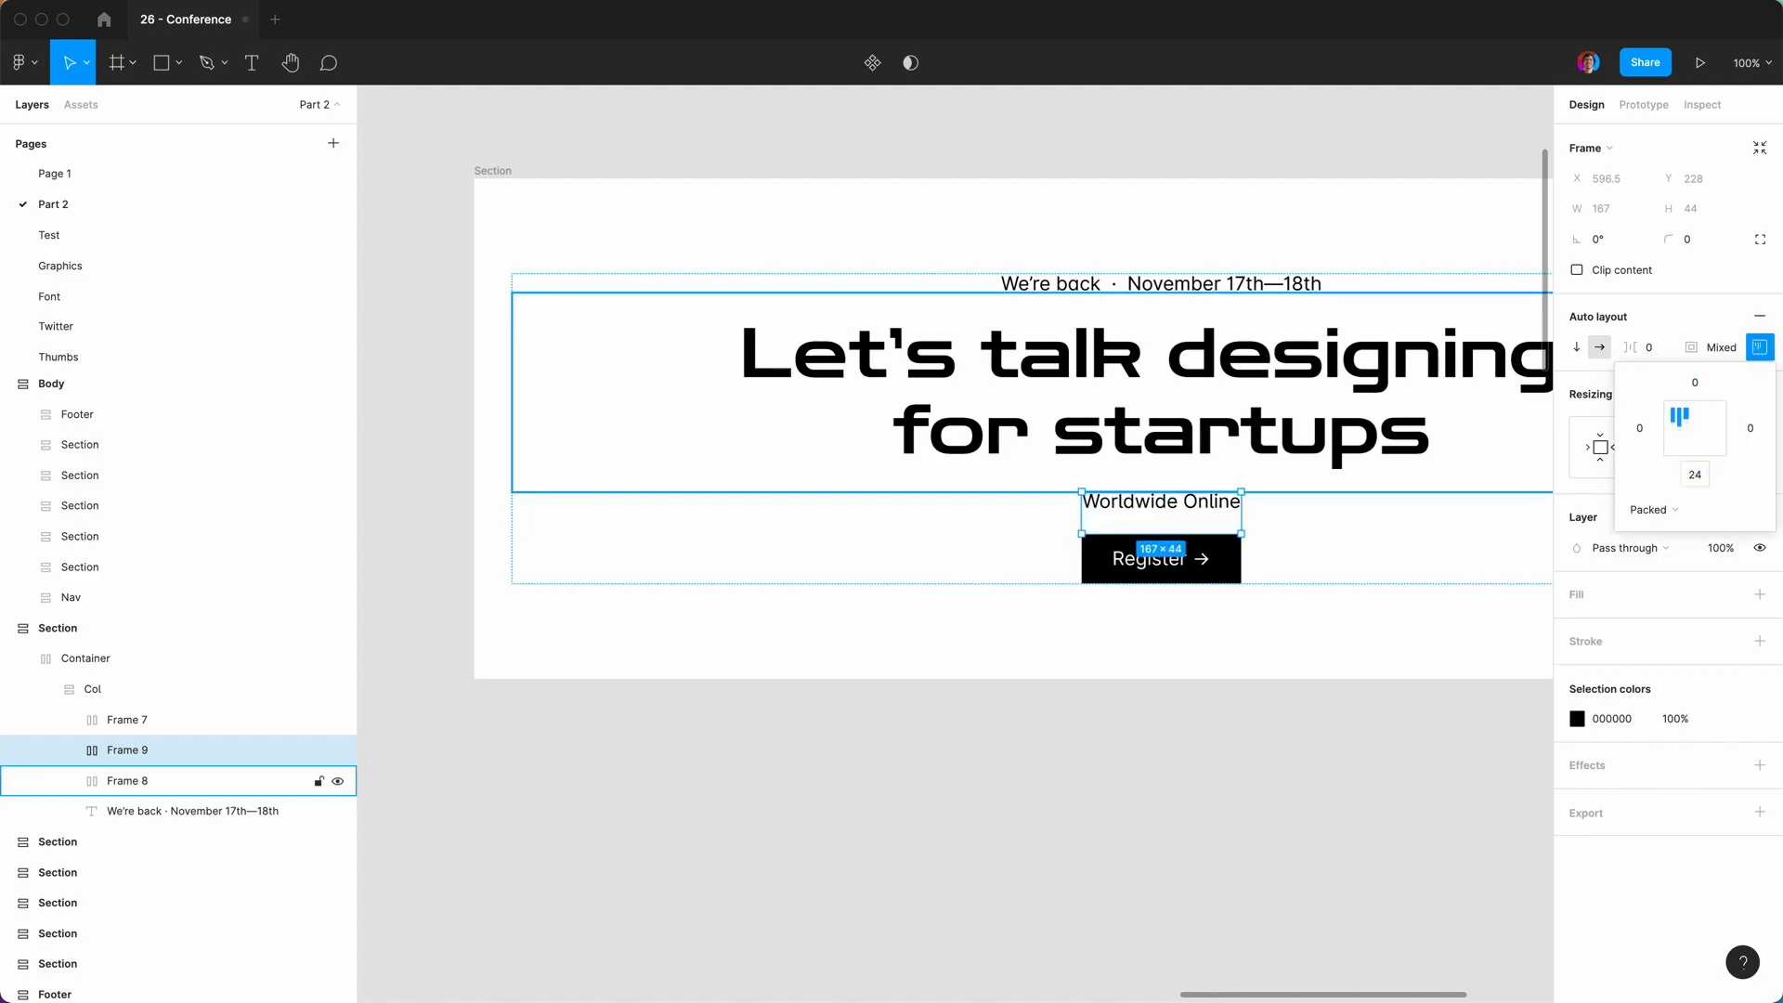
click(1095, 836)
Set the bottom padding of the "Worldwide Online" frame to 40.
scroll(1095, 836, right, 2)
click(1036, 516)
click(1036, 517)
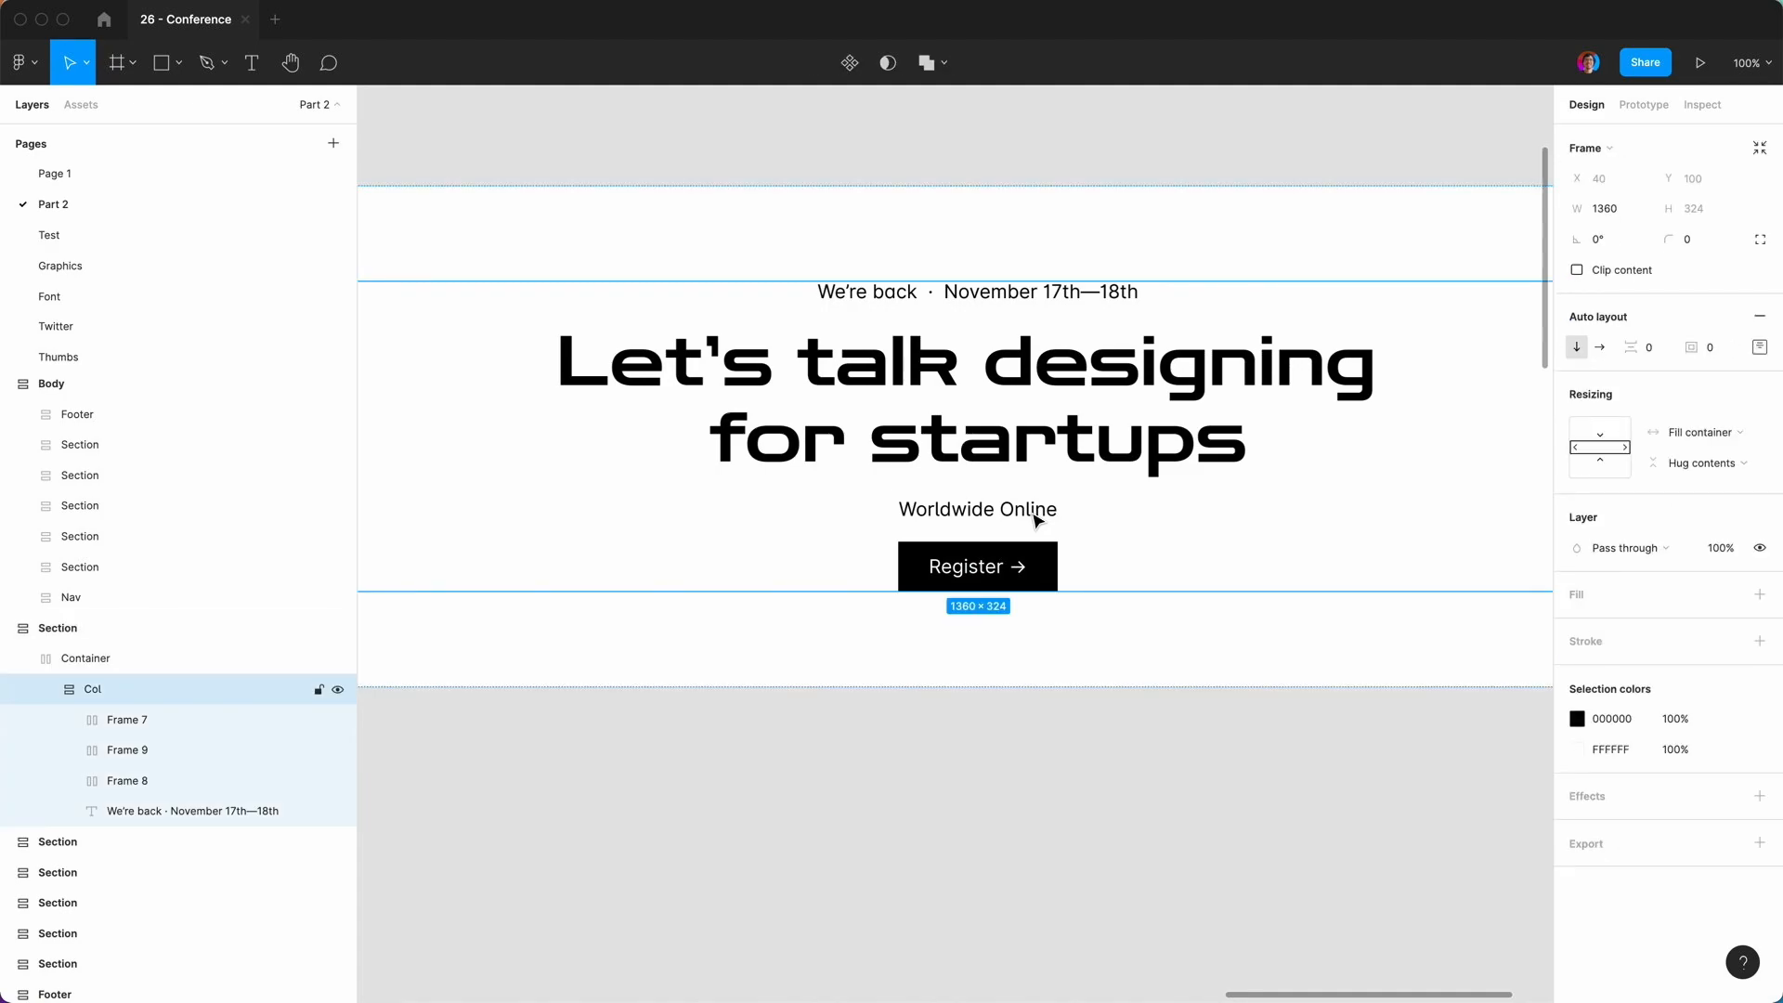
click(1036, 516)
click(1757, 347)
click(1694, 476)
text(40)
key(Return)
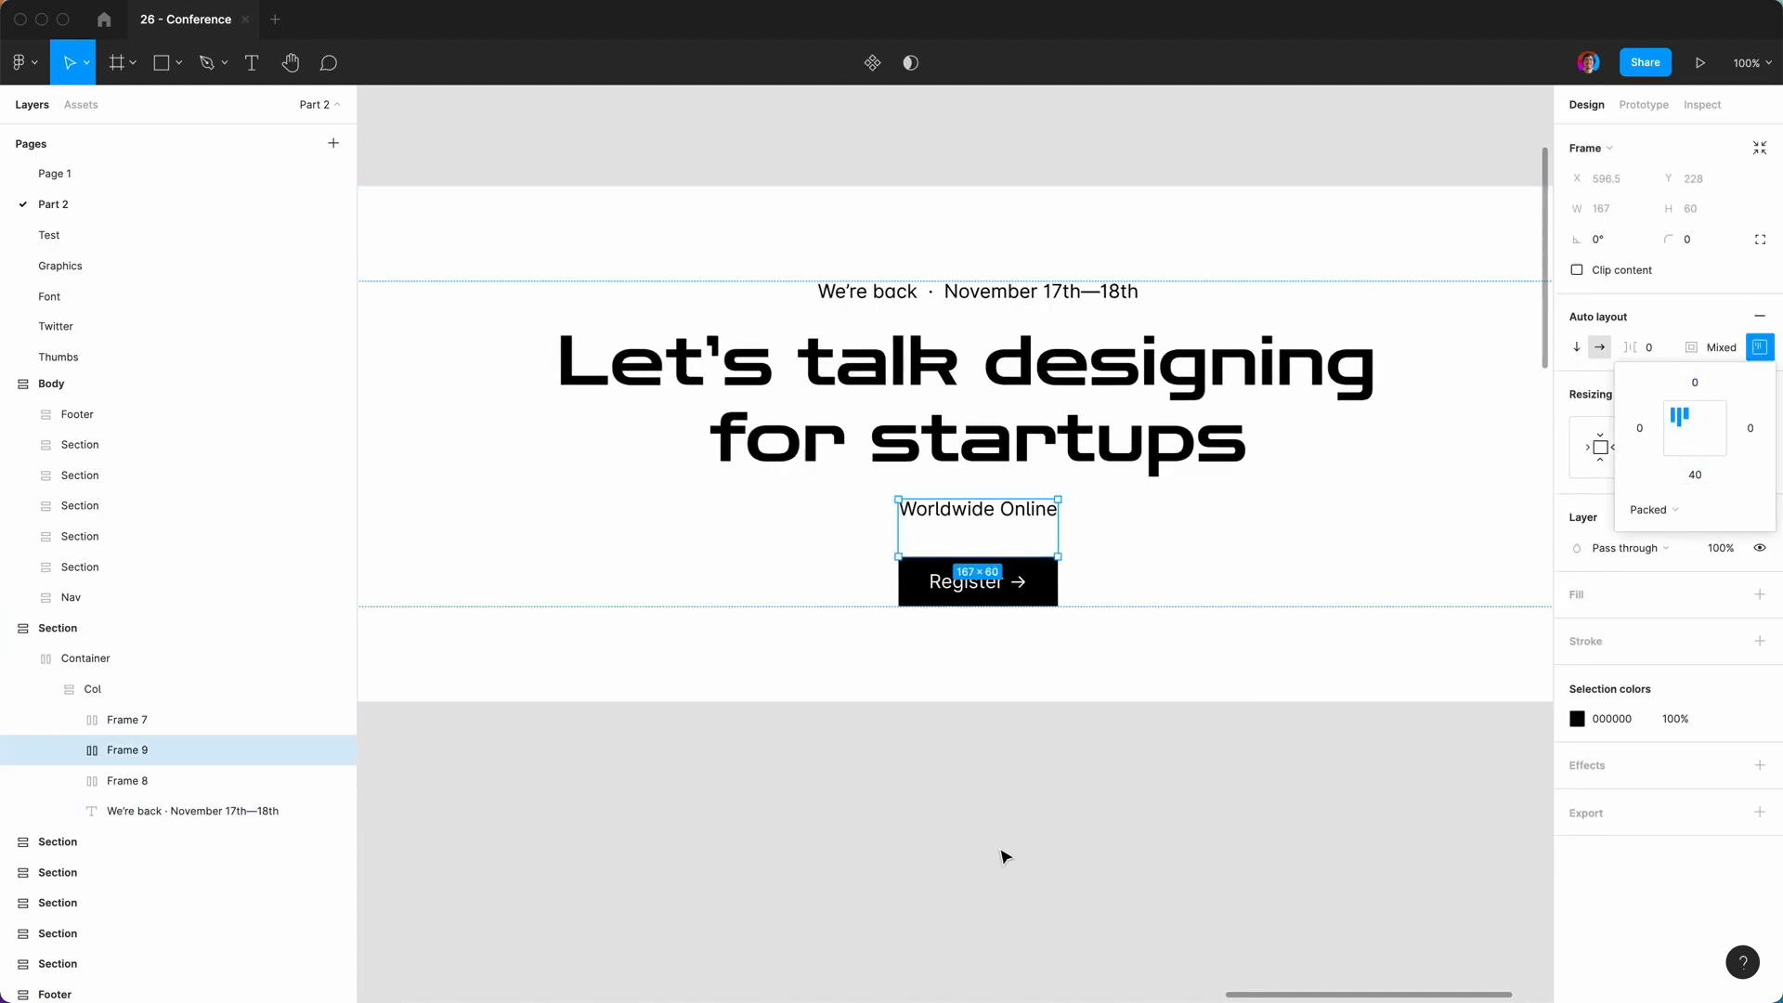
click(1002, 852)
Duplicate the Register button frame inside the Col frame.
key(super+minus)
scroll(1002, 850, left, 1)
scroll(1002, 851, down, 1)
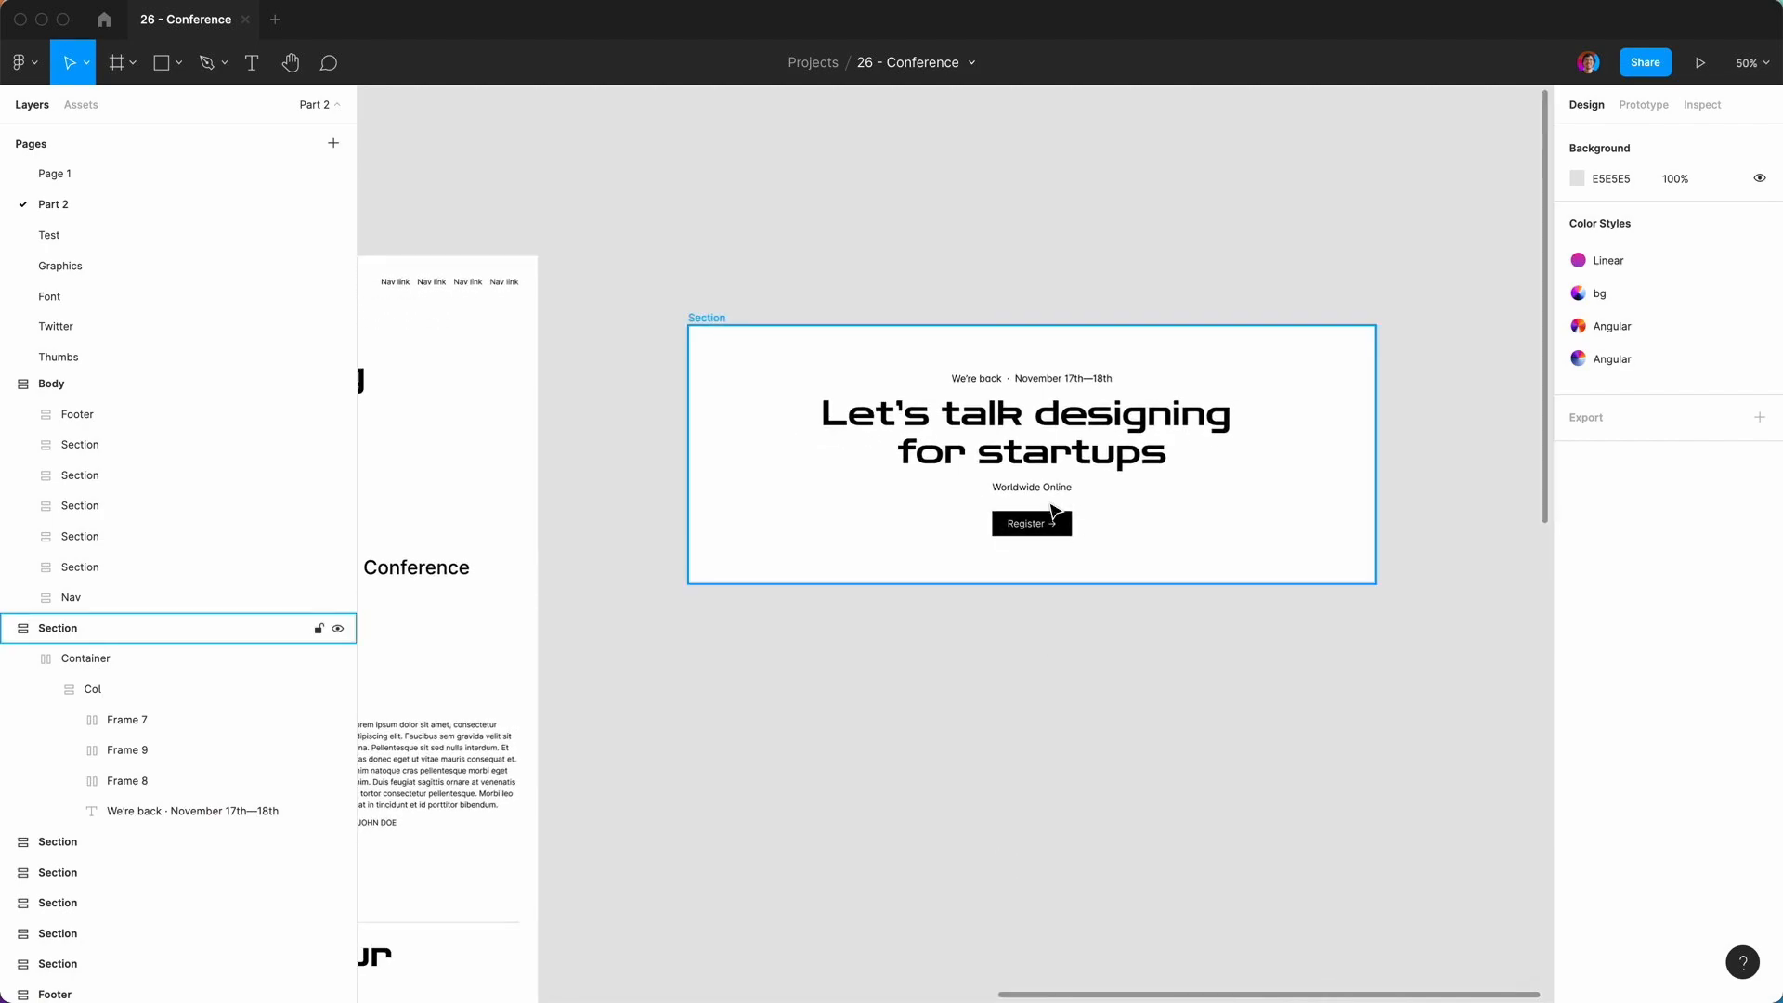
key(super+plus)
key(super+minus)
key(super+plus)
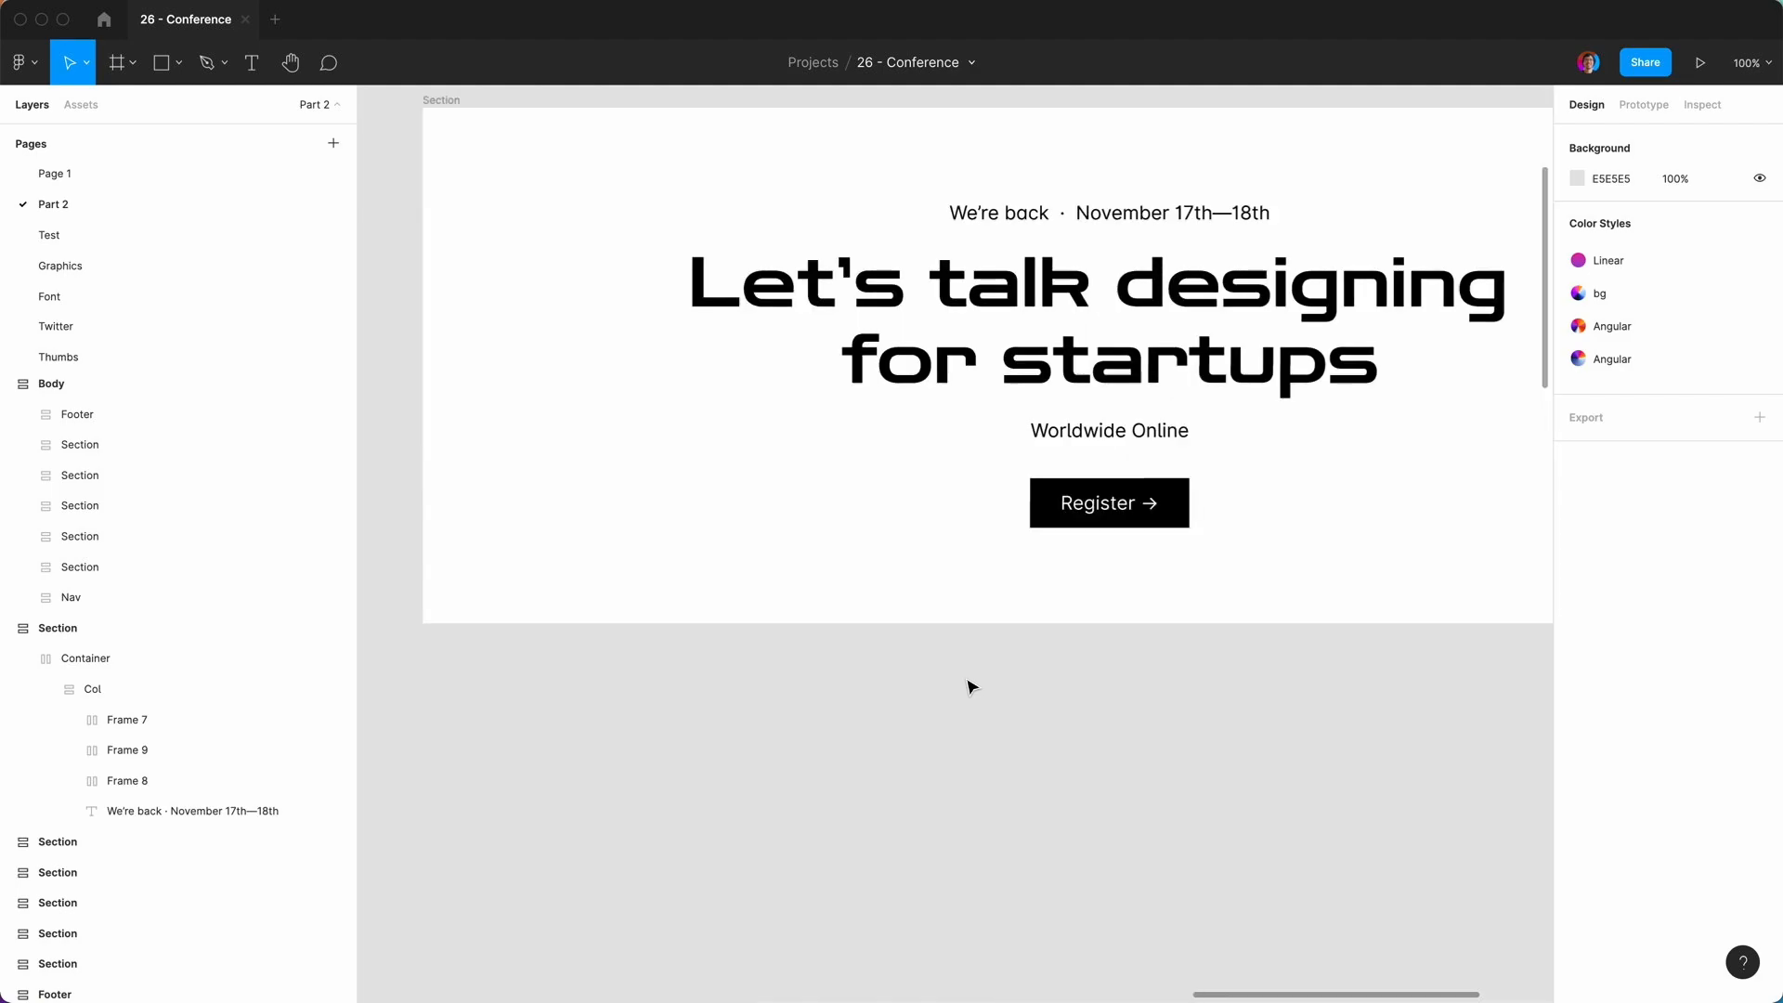
scroll(967, 680, right, 2)
click(966, 530)
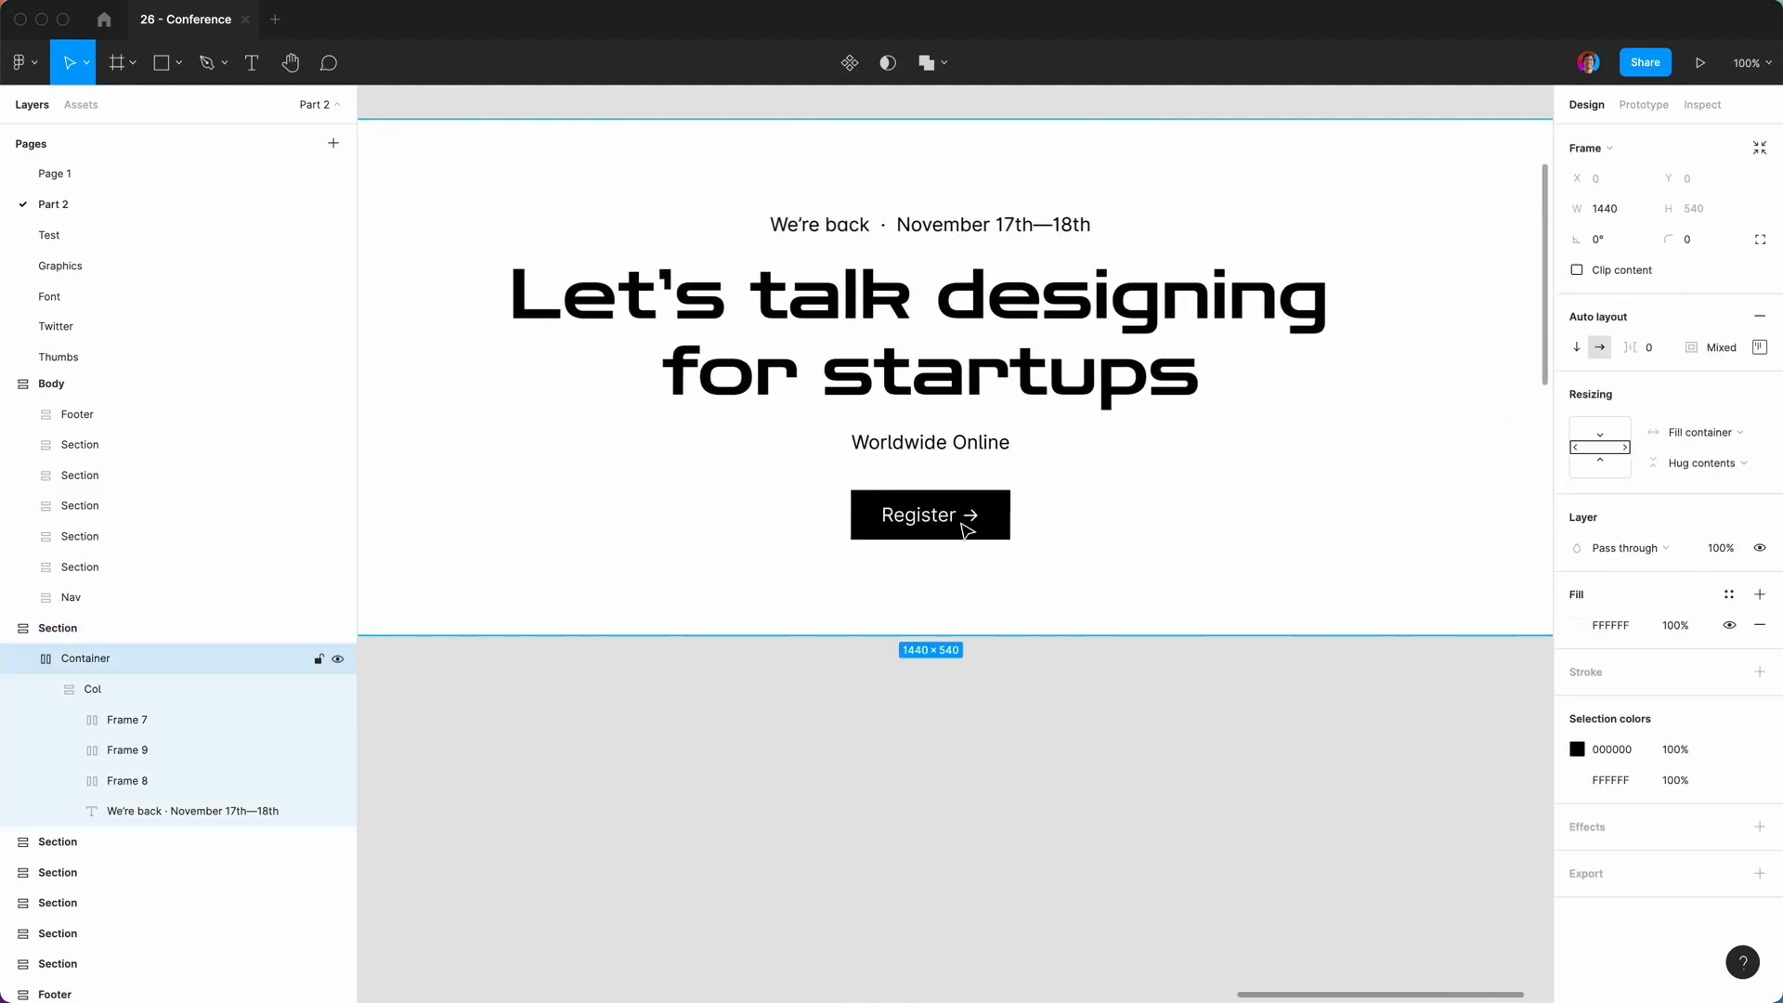
double_click(966, 527)
key(super+d)
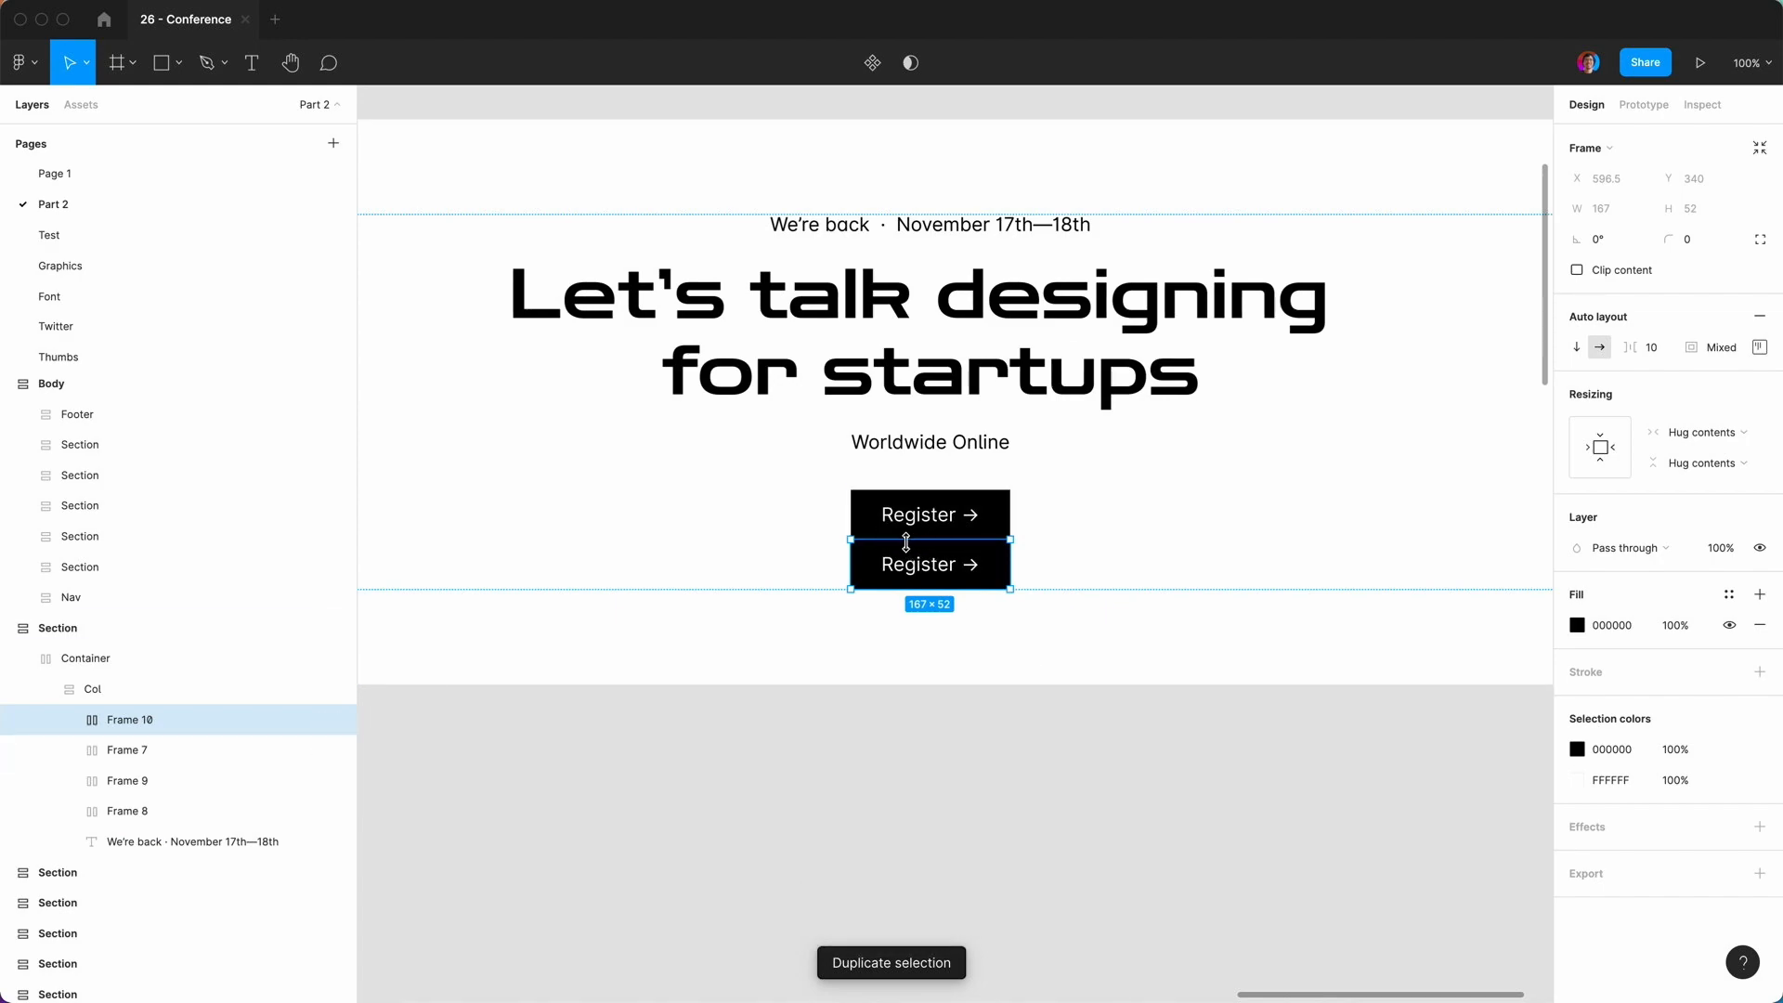
Group both Register buttons in an auto layout frame and set its direction to horizontal.
shift+click(154, 747)
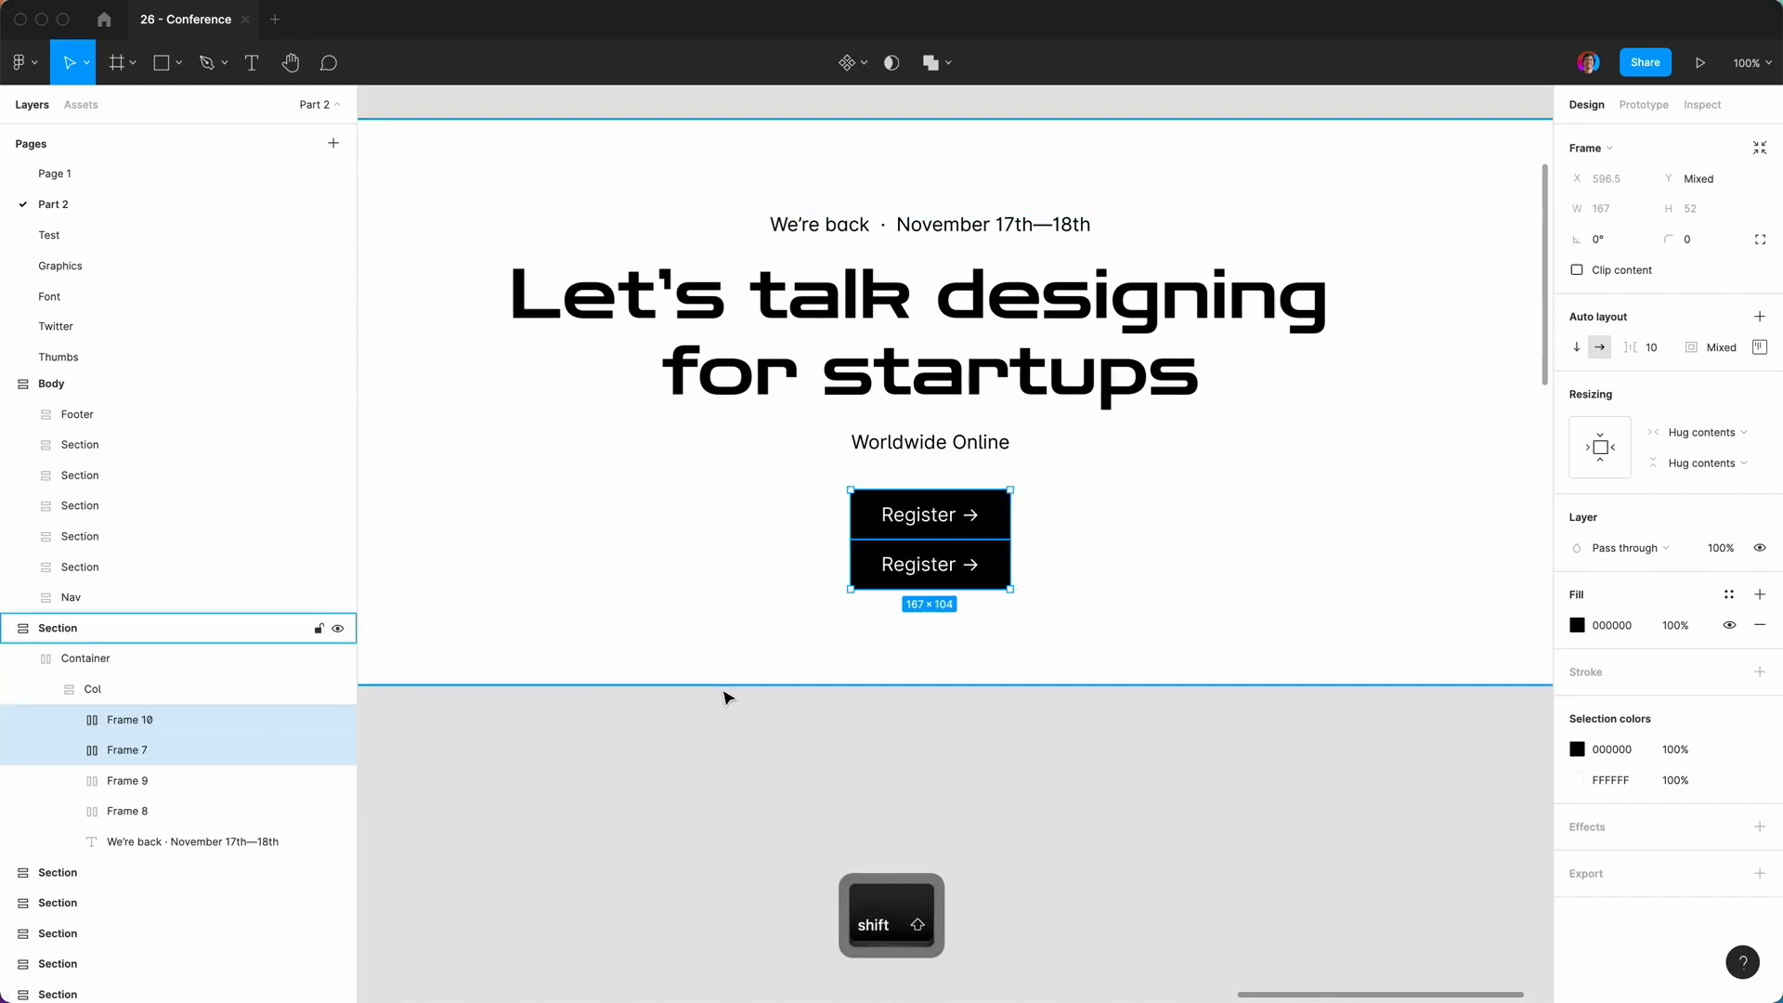
key(shift+a)
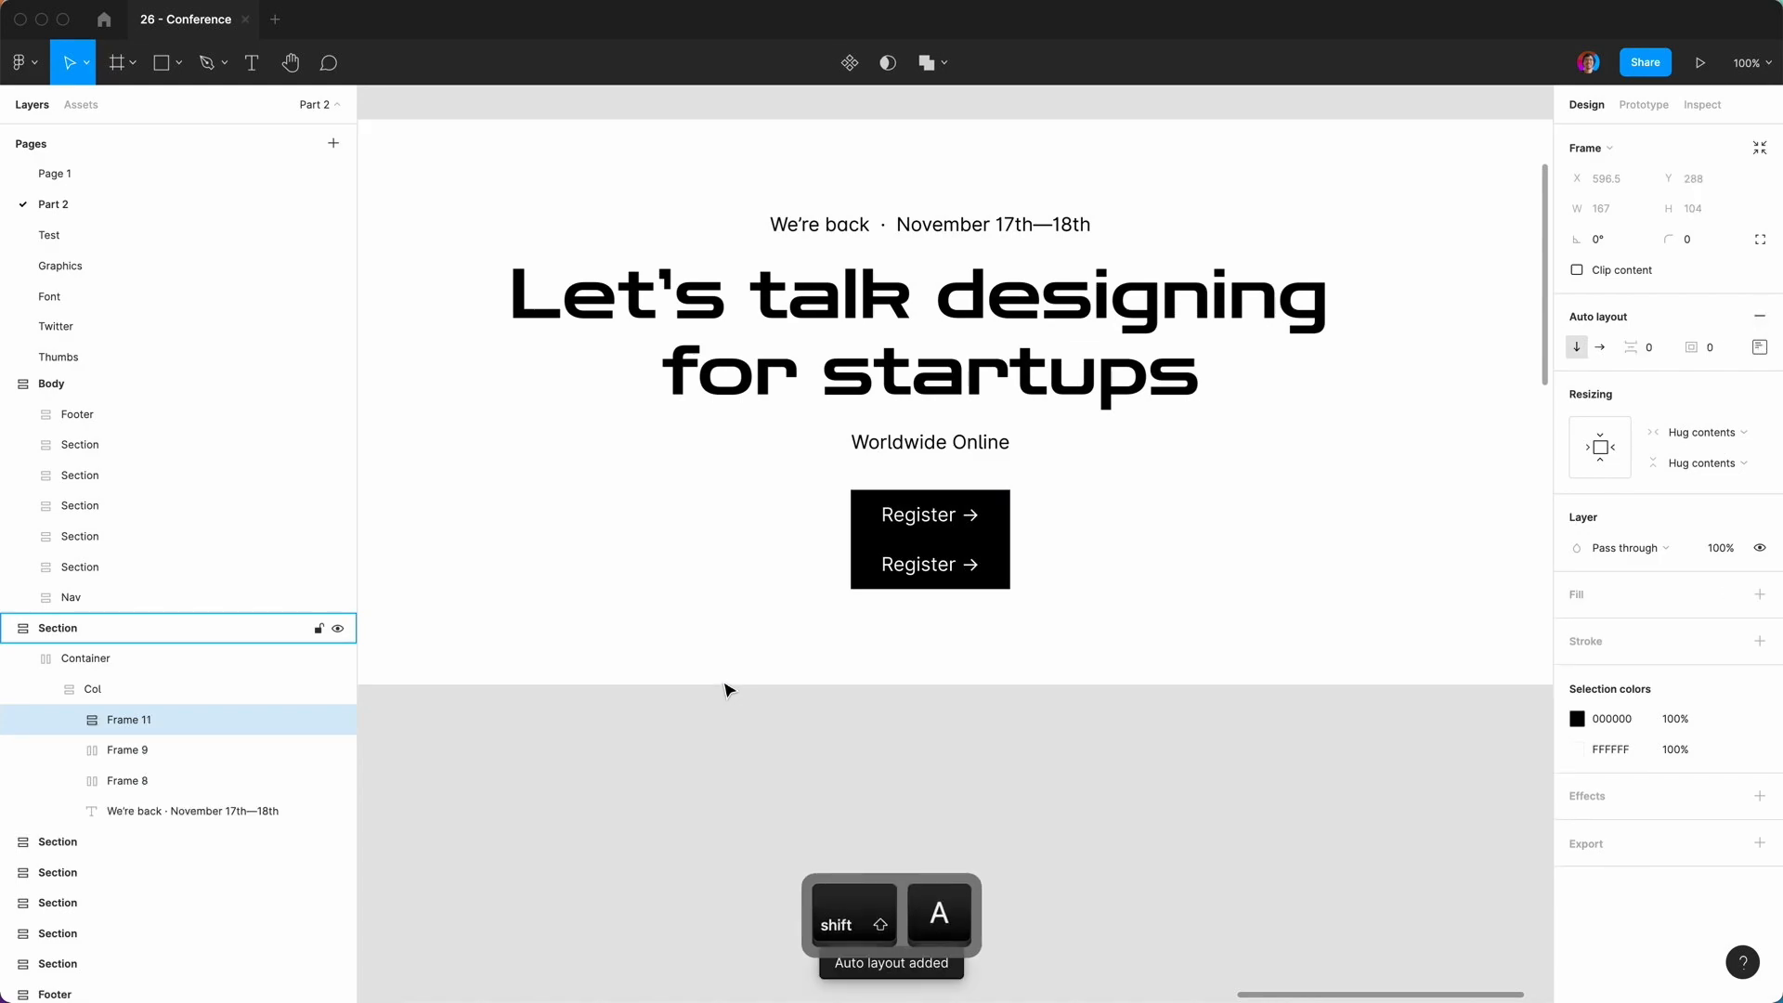
click(1603, 348)
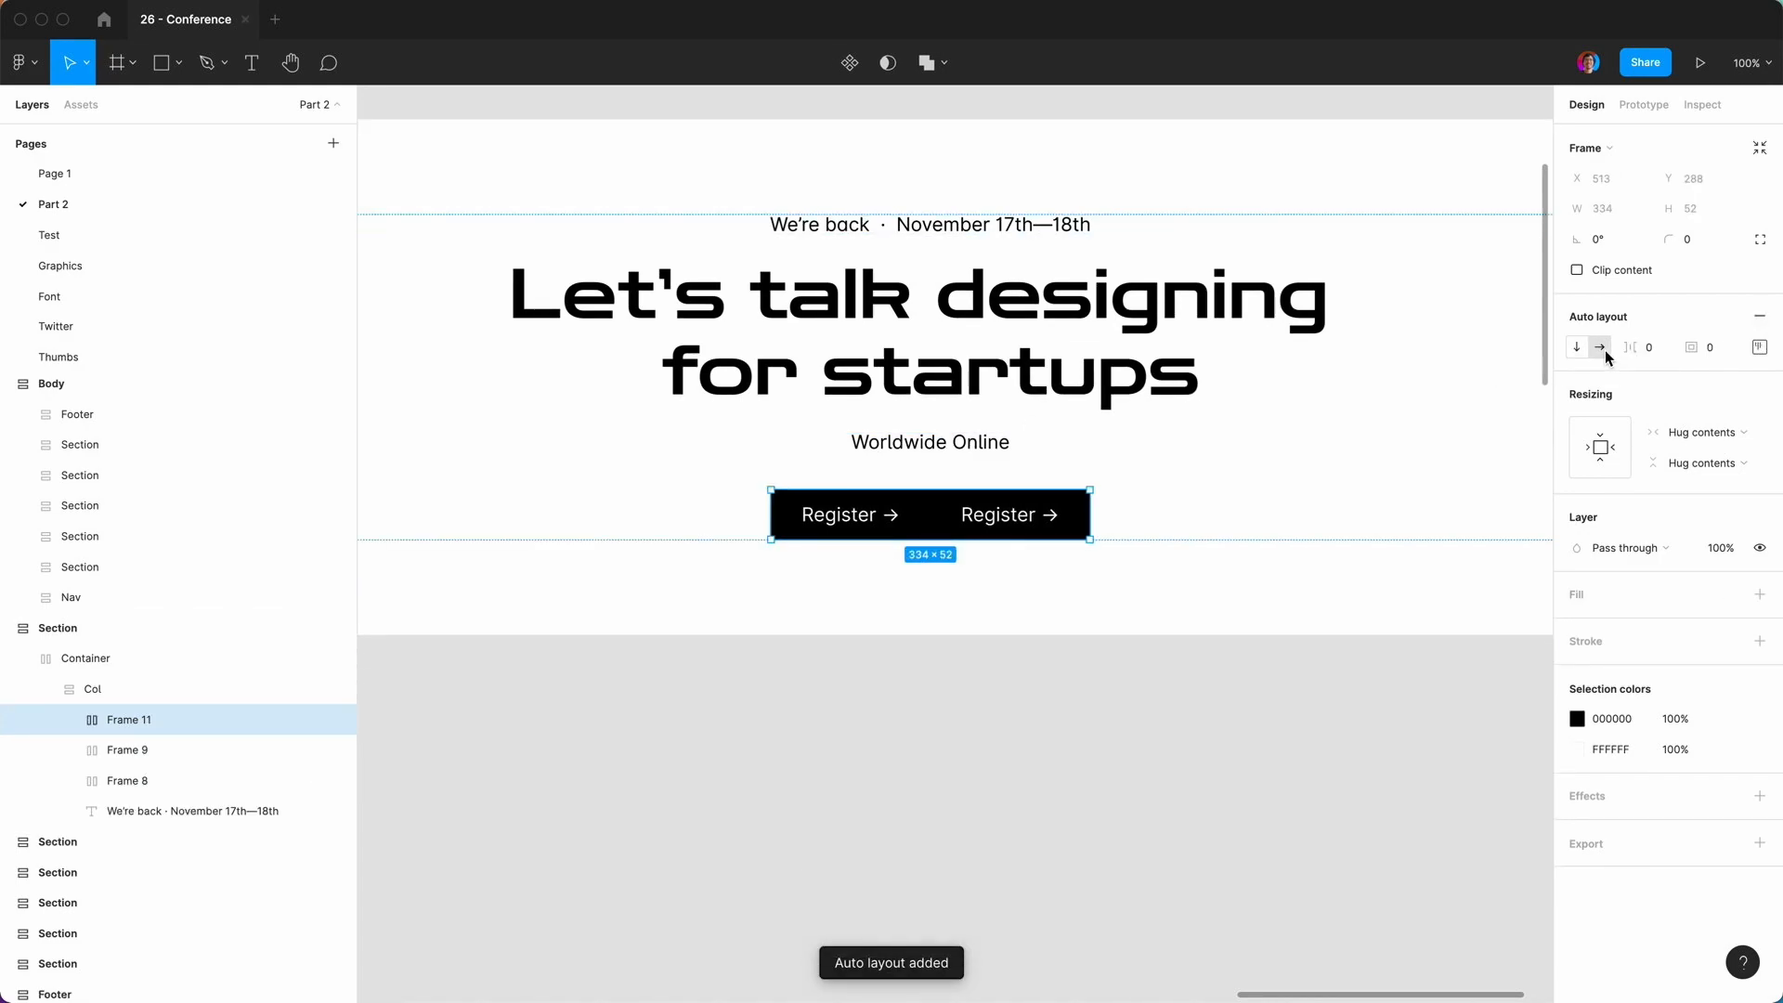
Set the spacing between the two Register buttons in their horizontal auto layout frame to 24.
click(1655, 354)
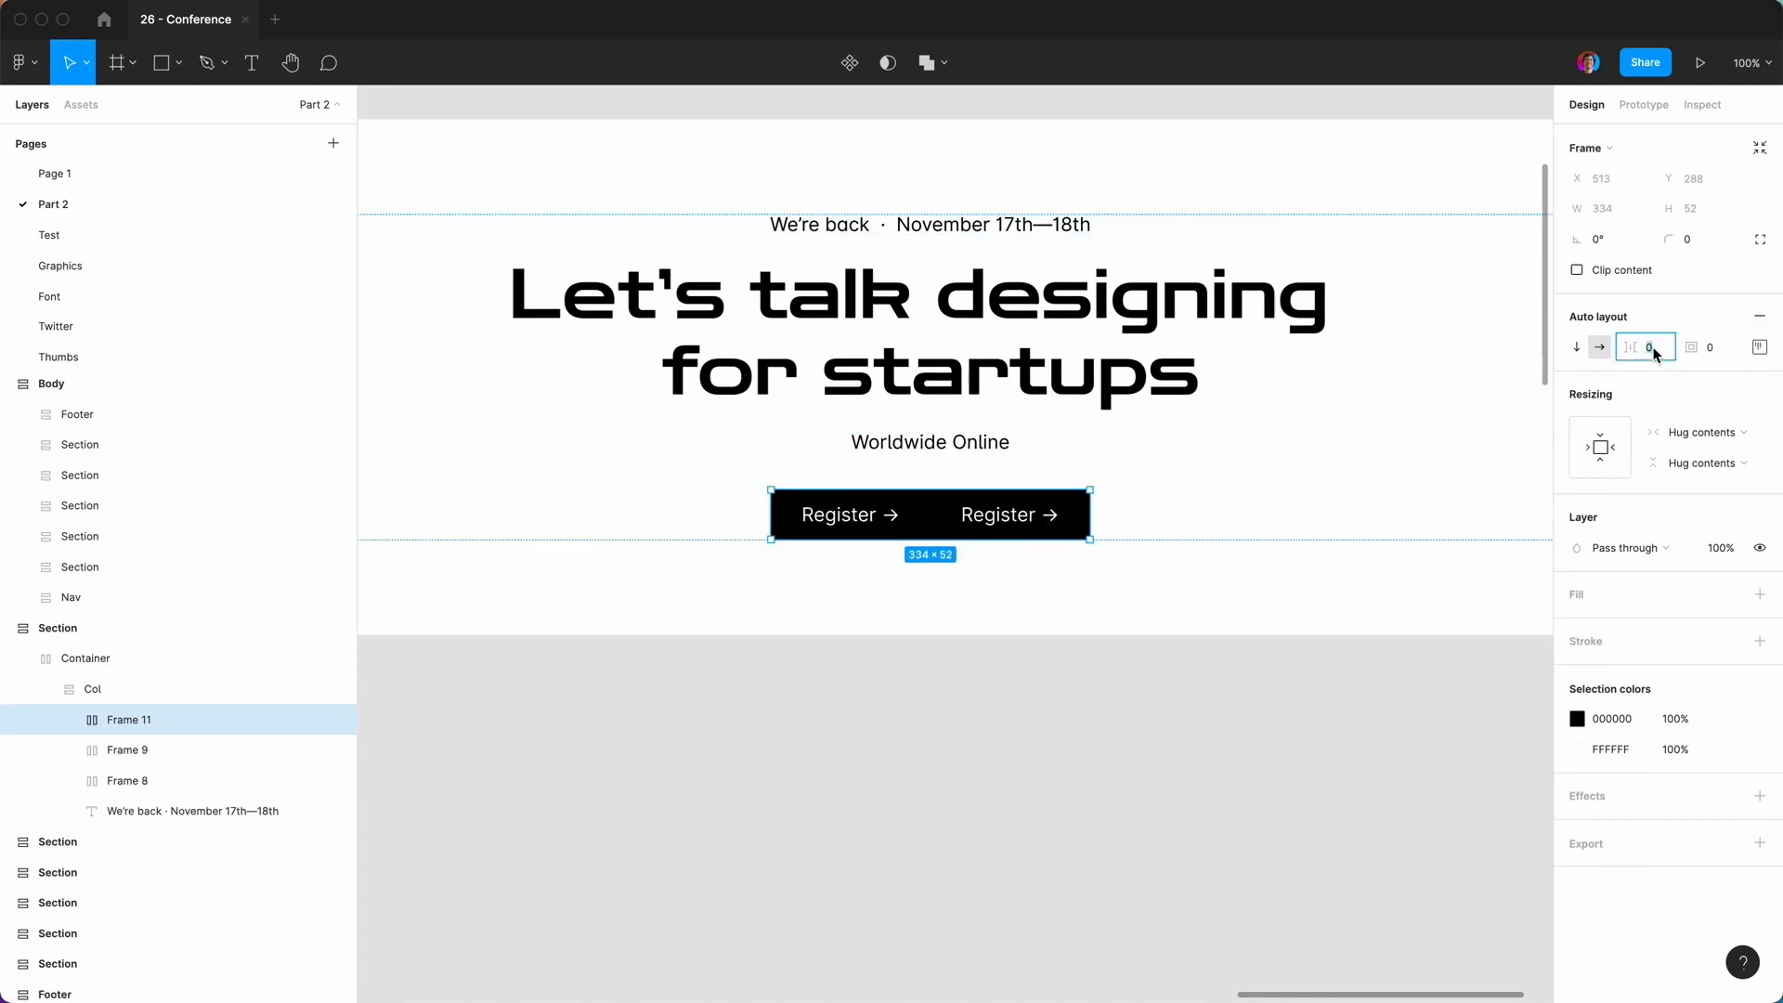
text(24)
key(Return)
click(927, 758)
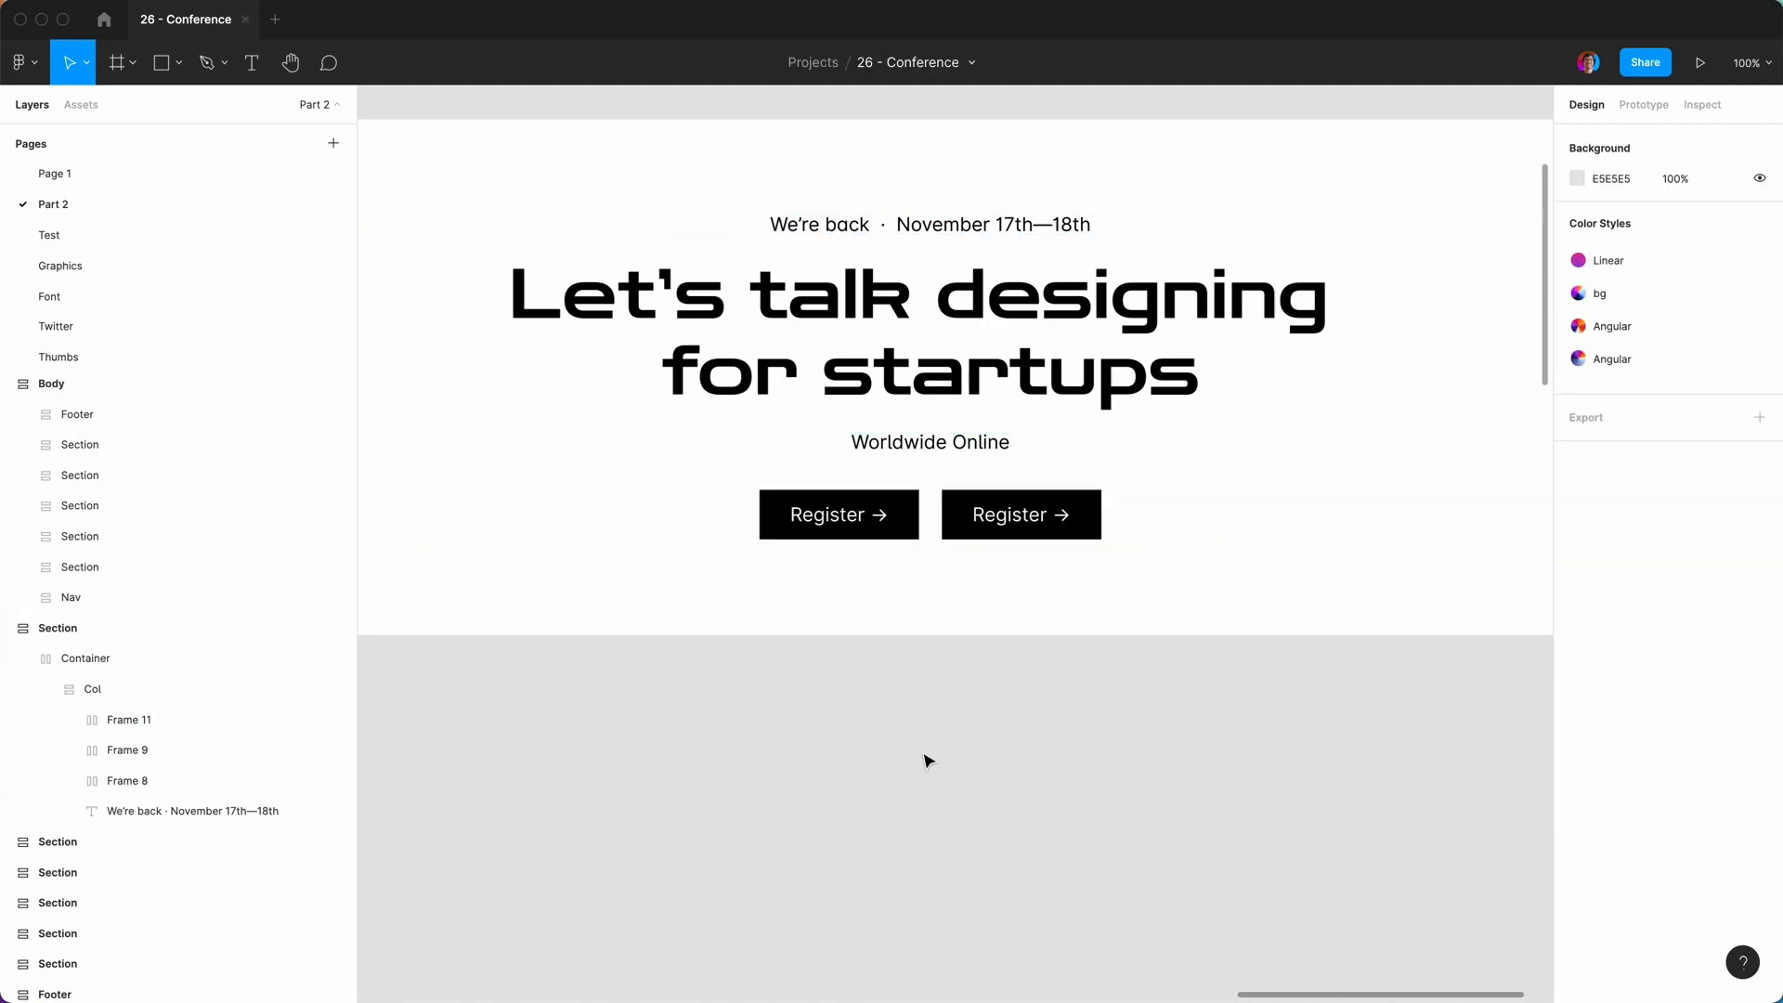
Change the second Register button's label to "See speakers →".
scroll(927, 759, left, 3)
click(1130, 509)
double_click(1137, 513)
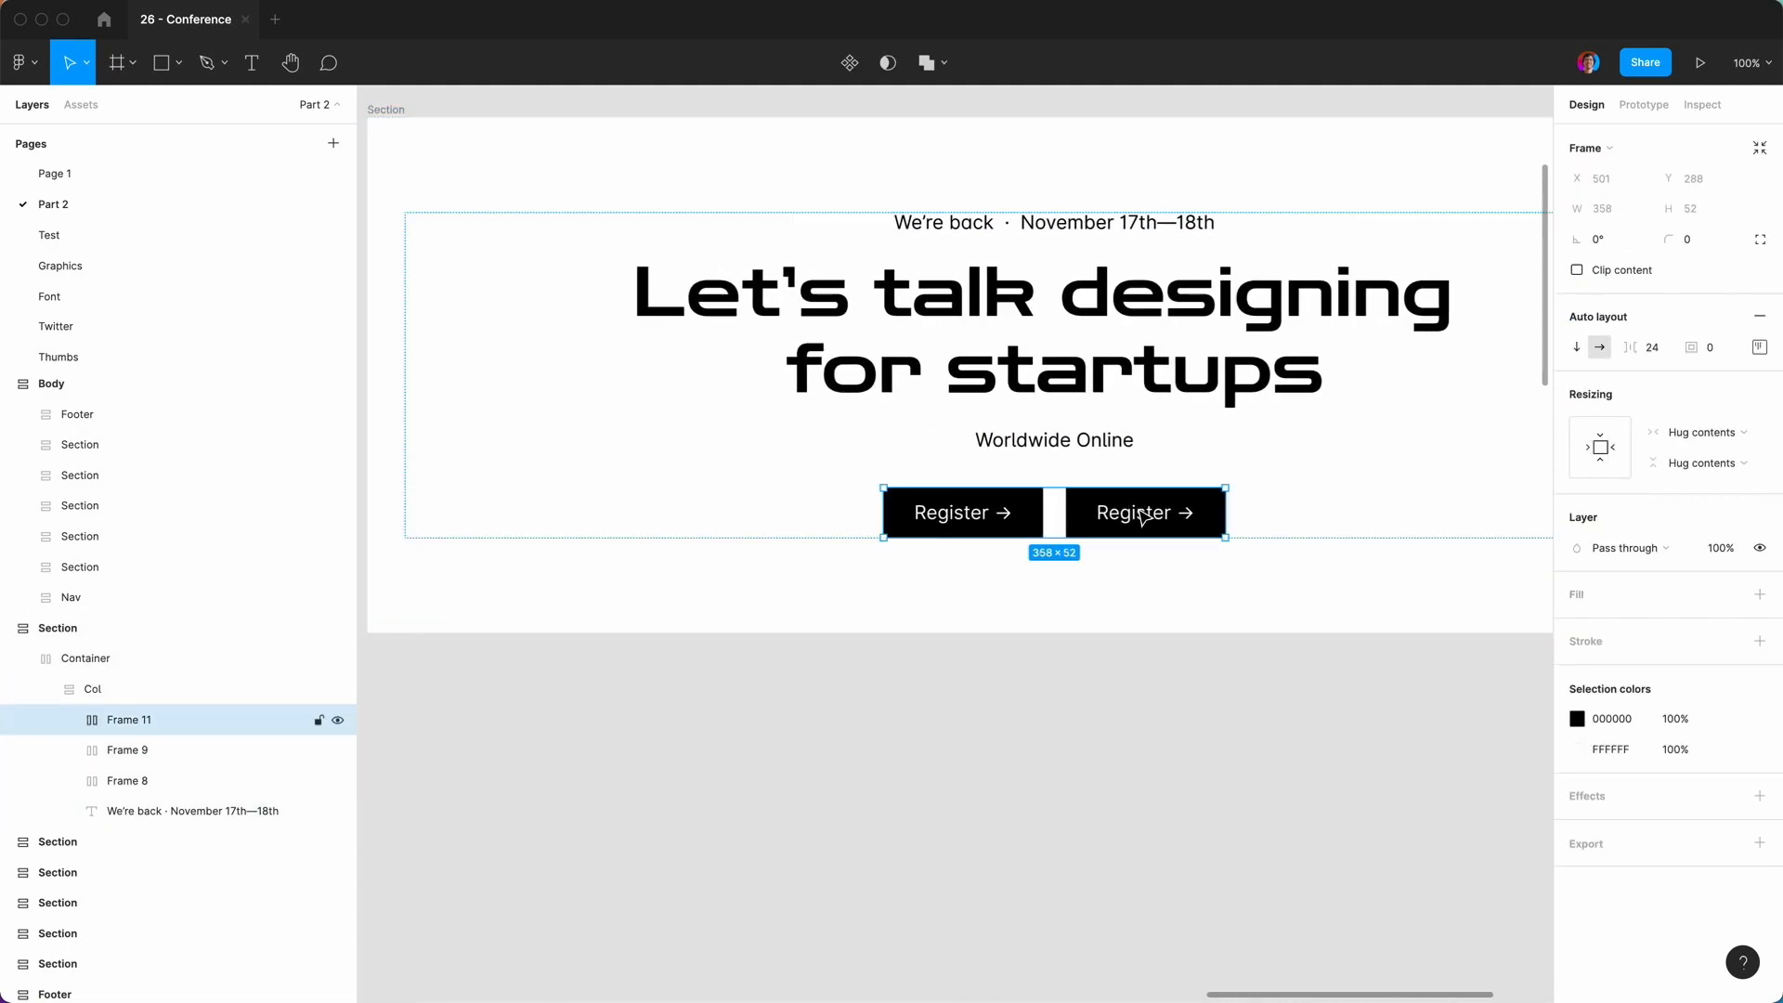
double_click(1142, 516)
double_click(1138, 509)
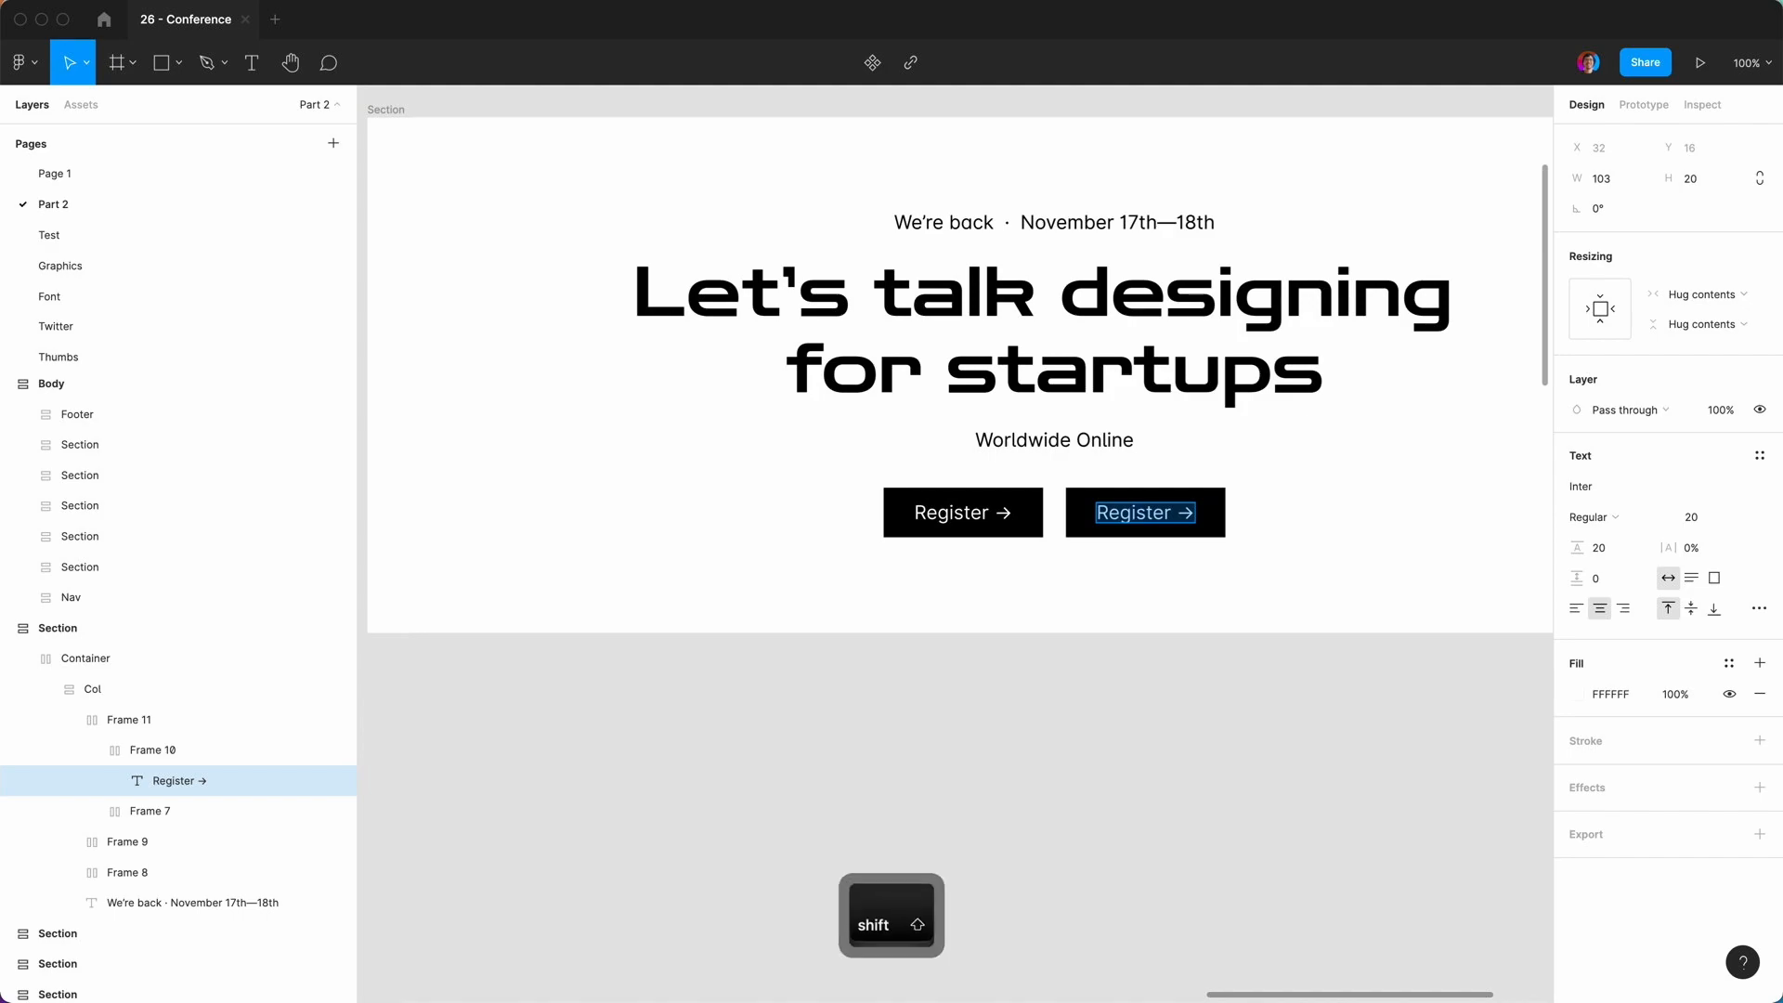
text(See spea)
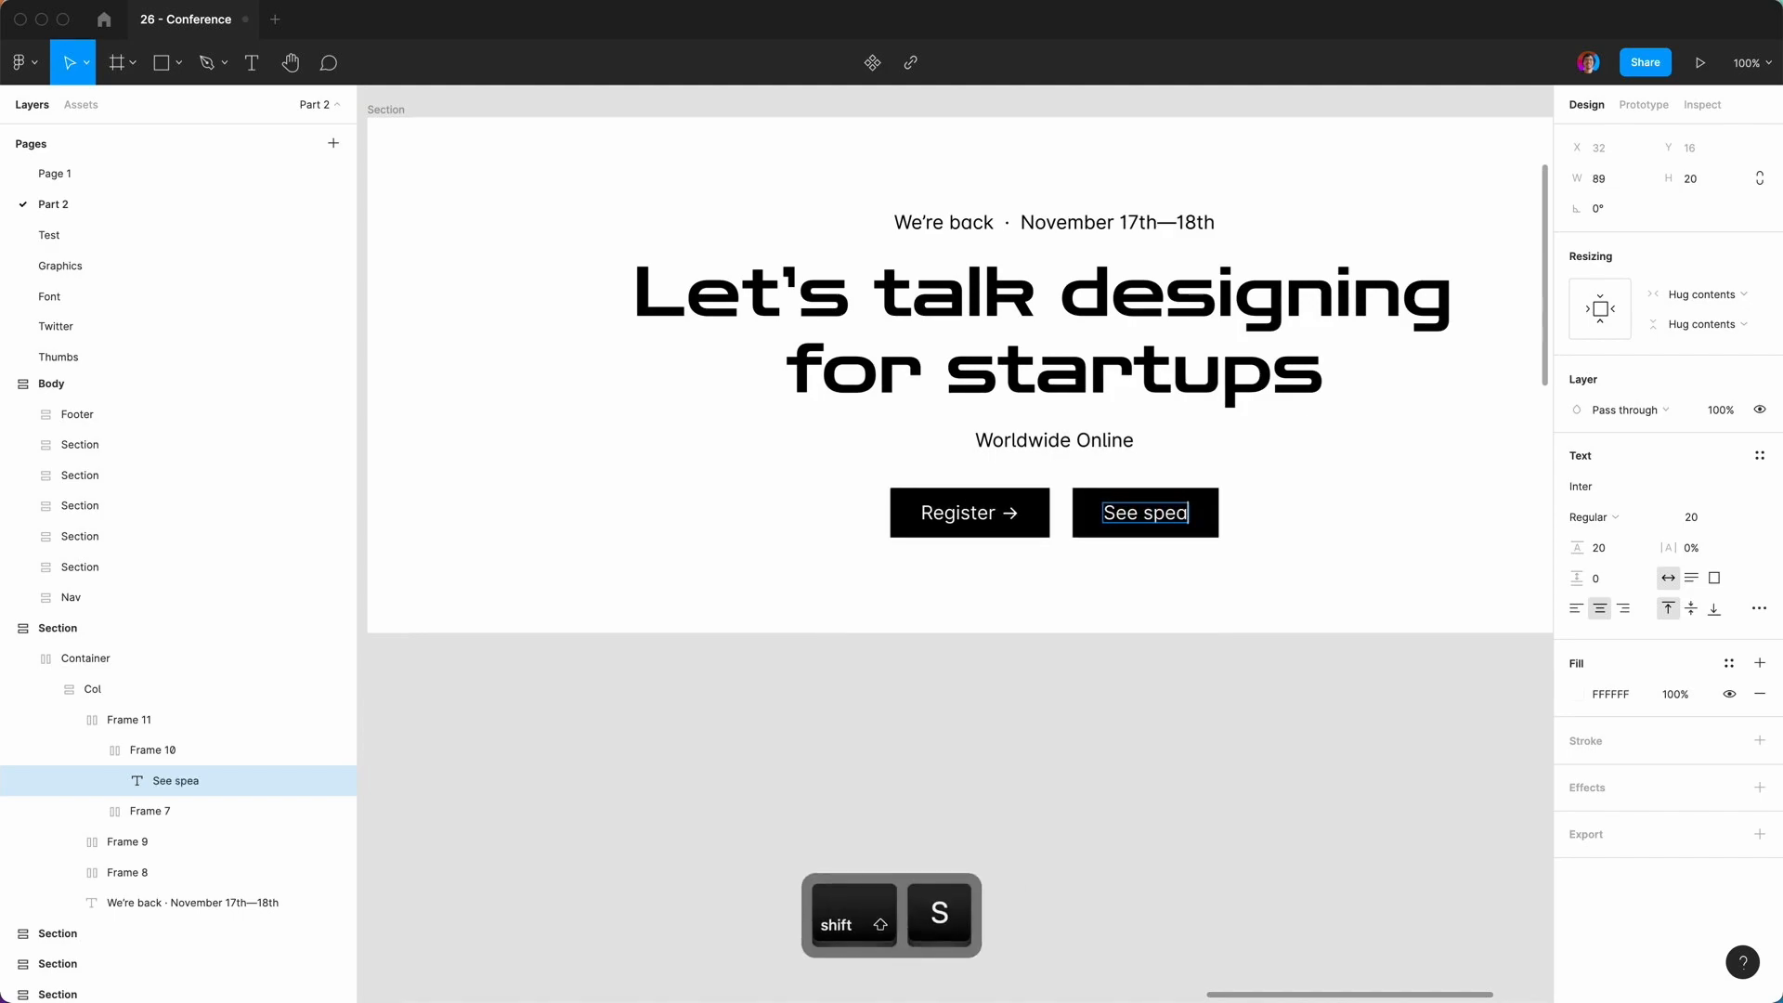
text(kers ->)
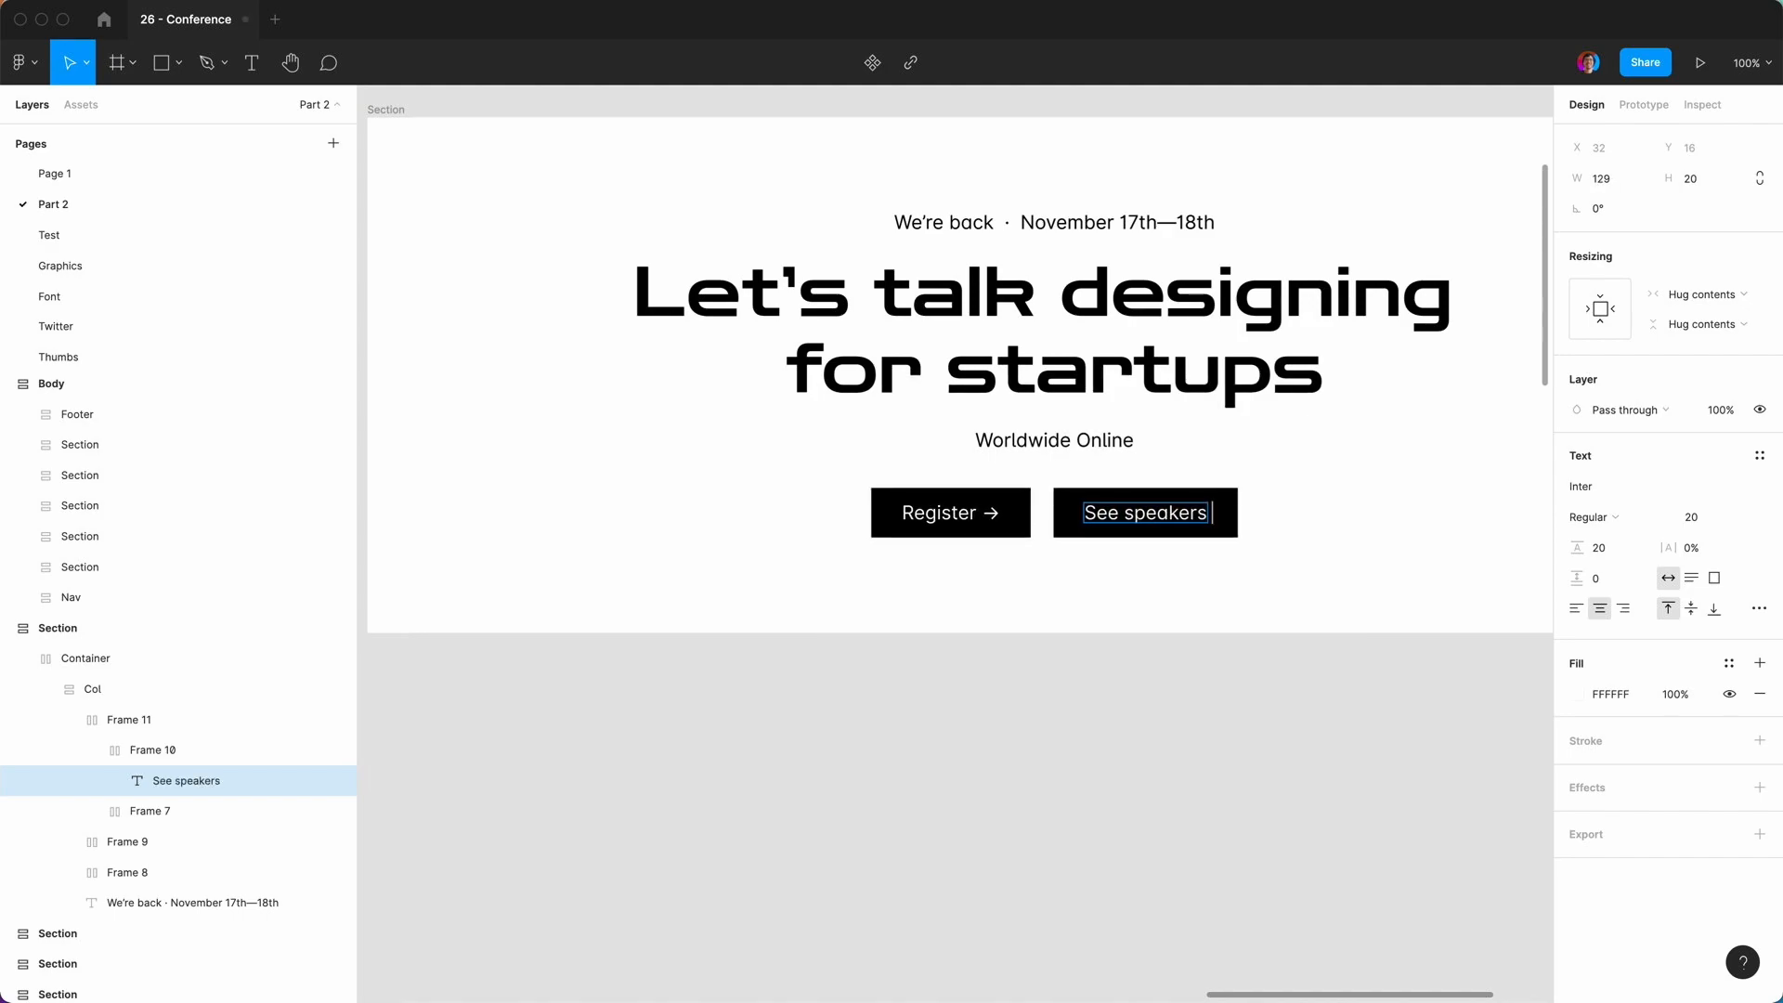
click(944, 739)
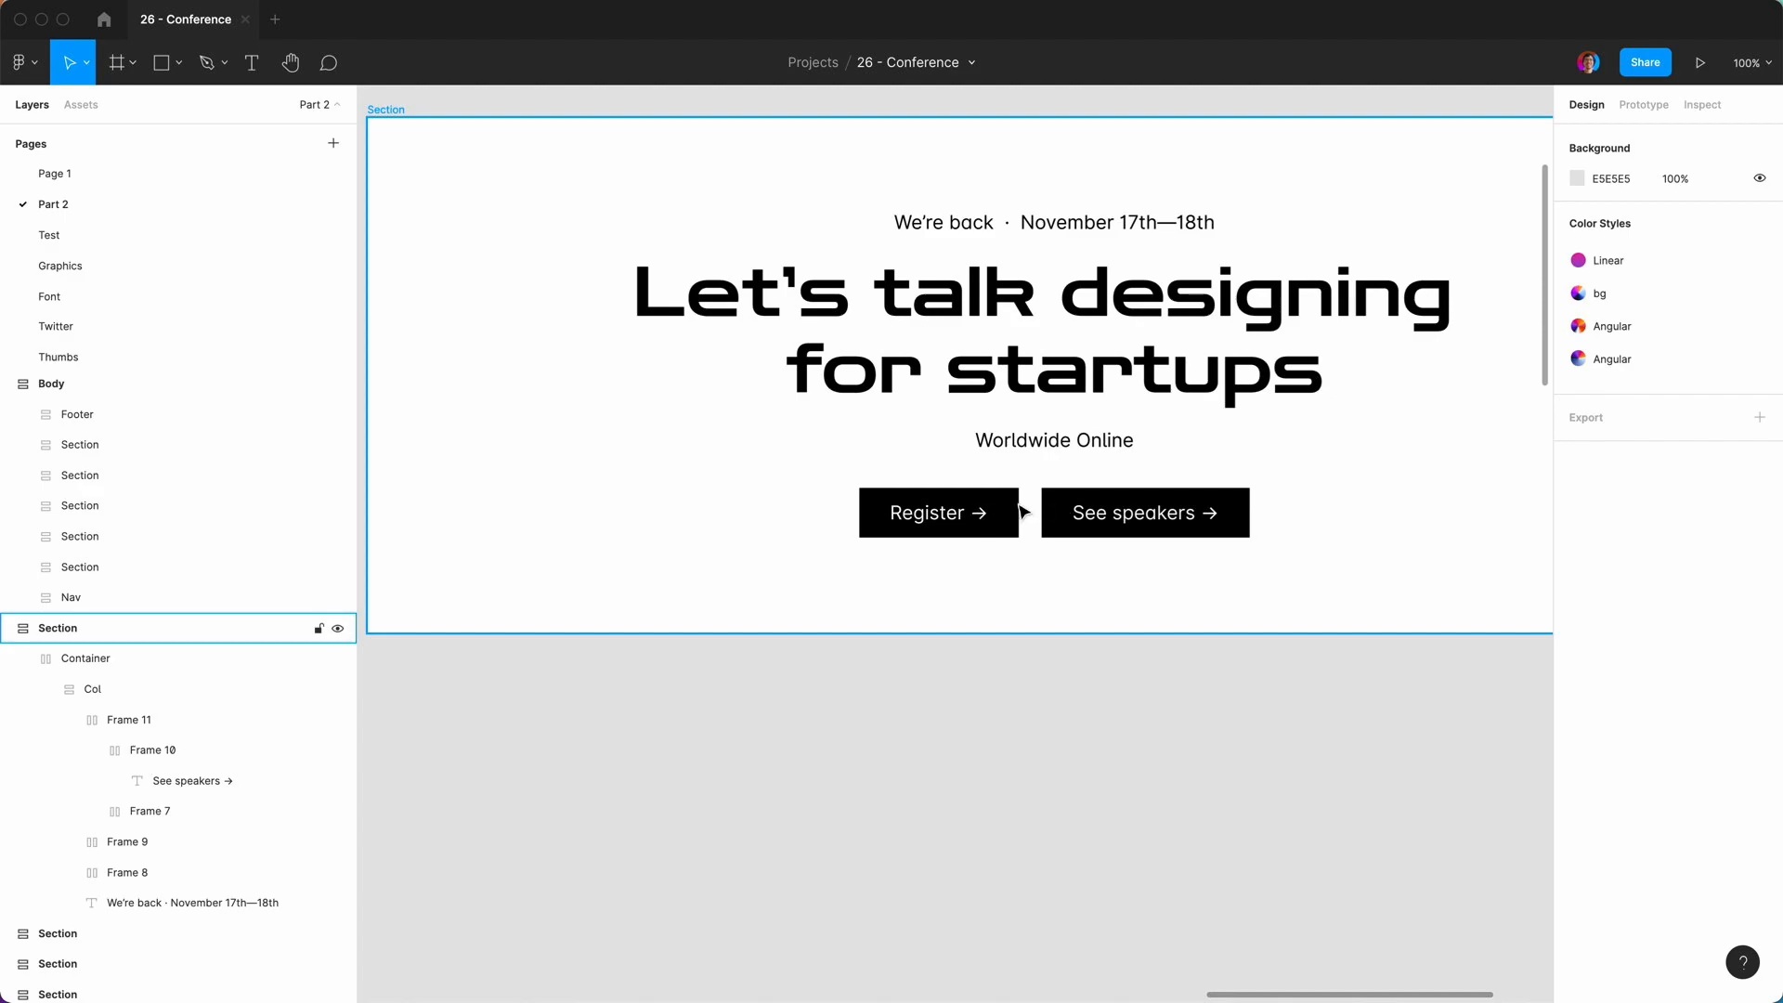
Hide the fill of the "See speakers" button frame and add a black 1 px inside stroke.
click(1065, 508)
double_click(1065, 508)
double_click(1065, 508)
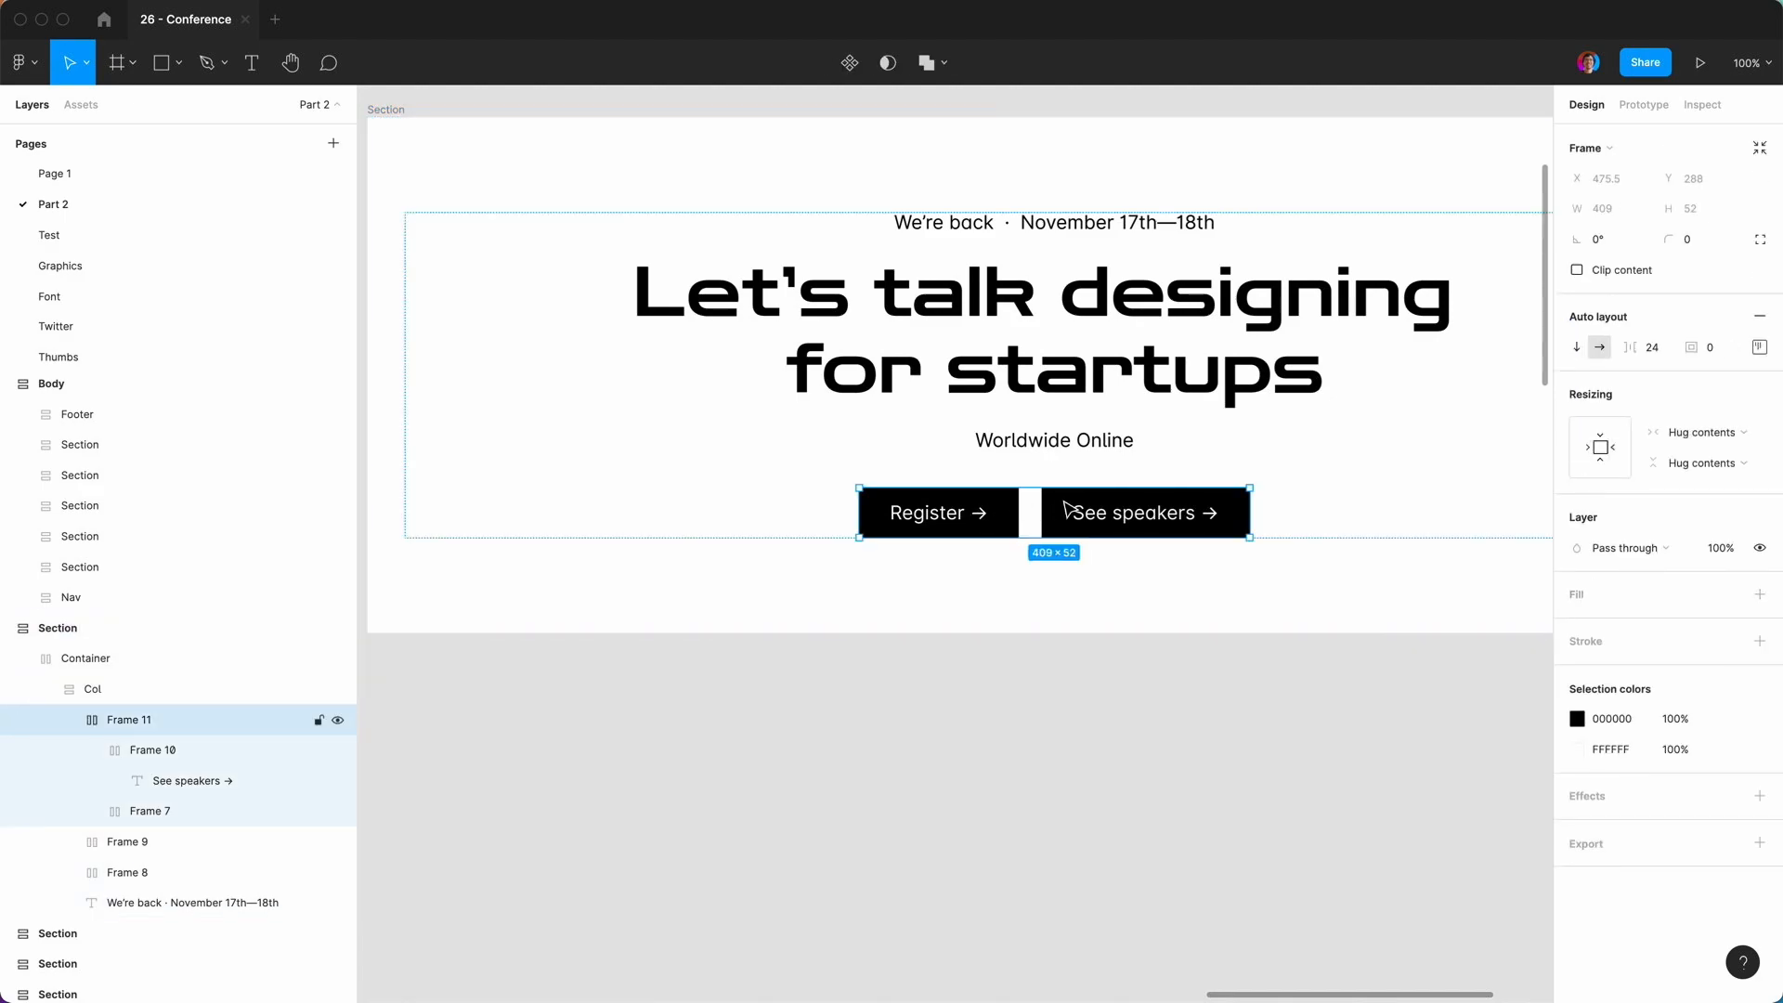
double_click(1065, 508)
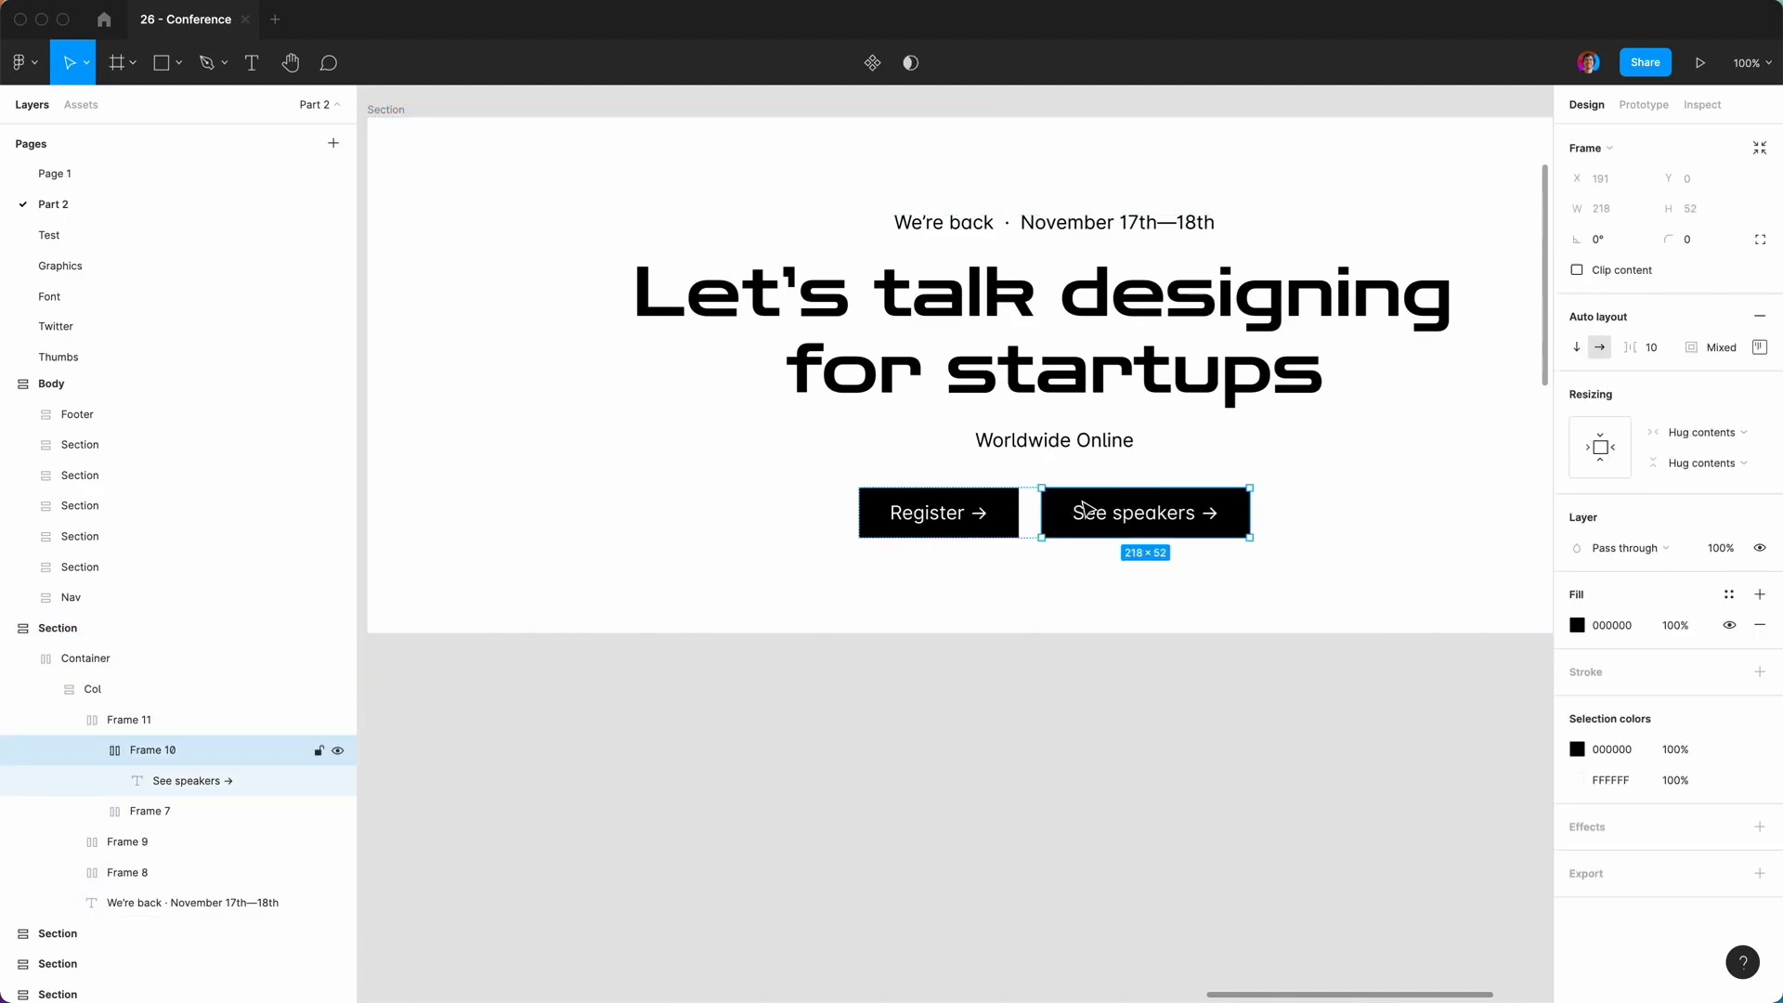
click(1577, 626)
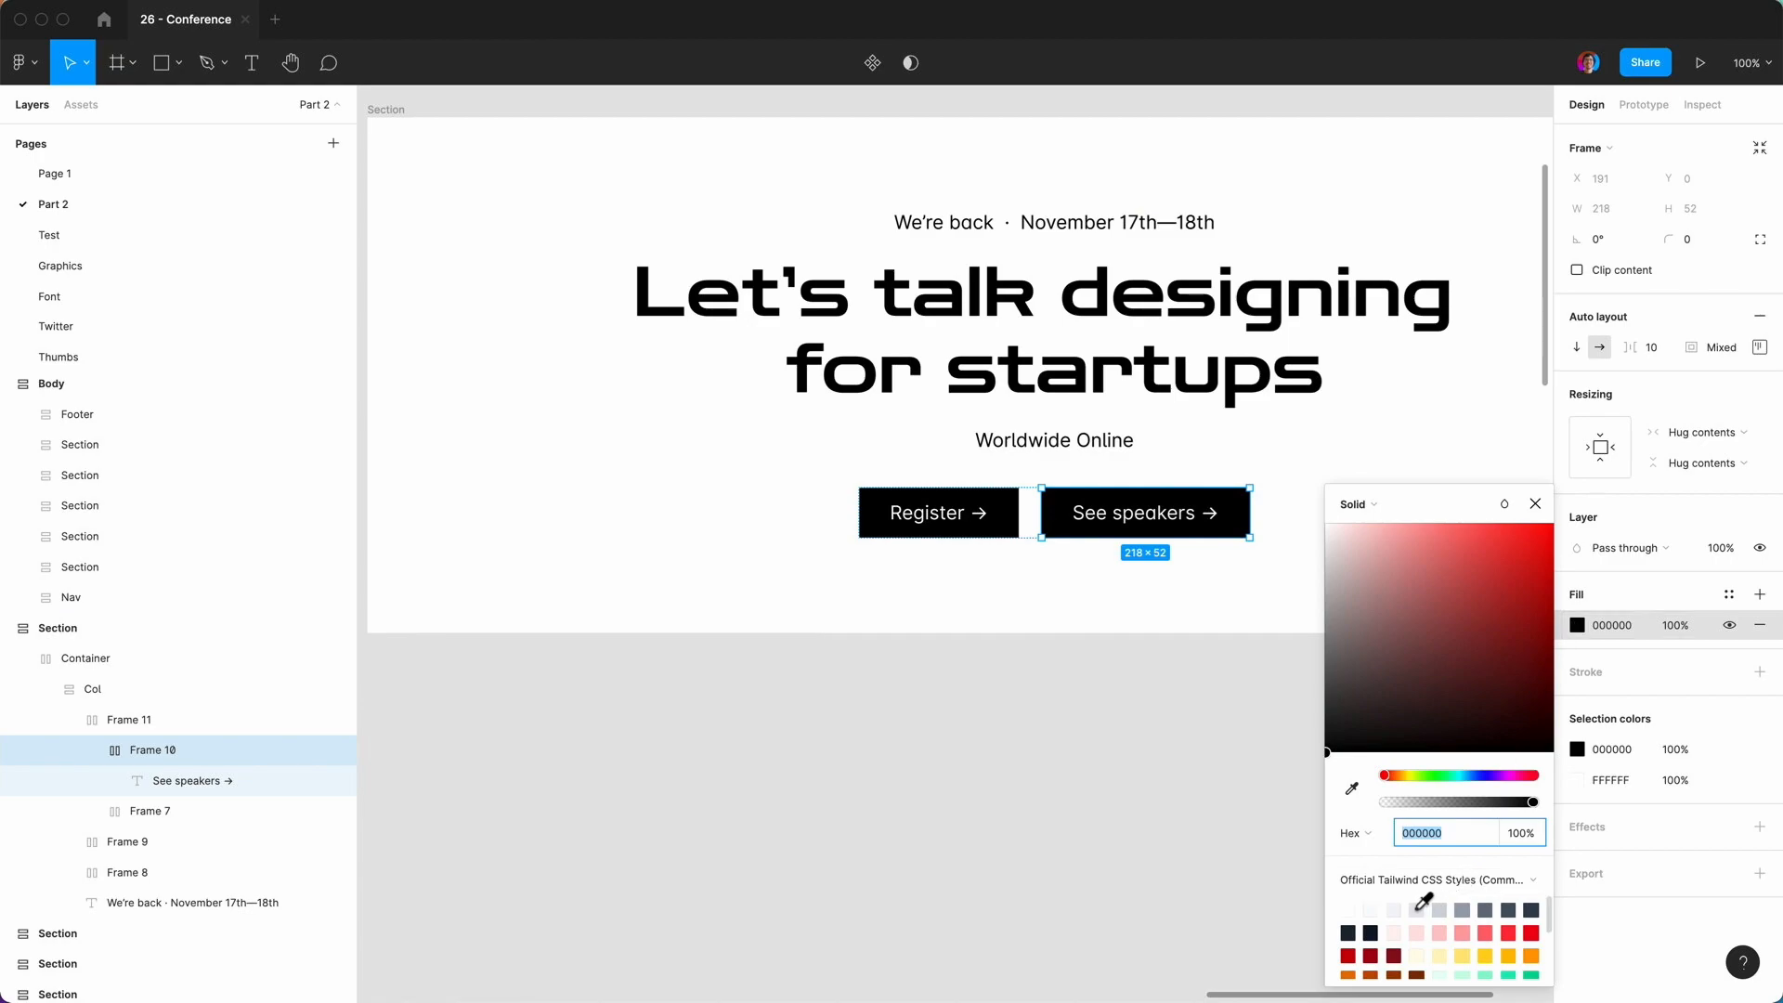
click(1535, 506)
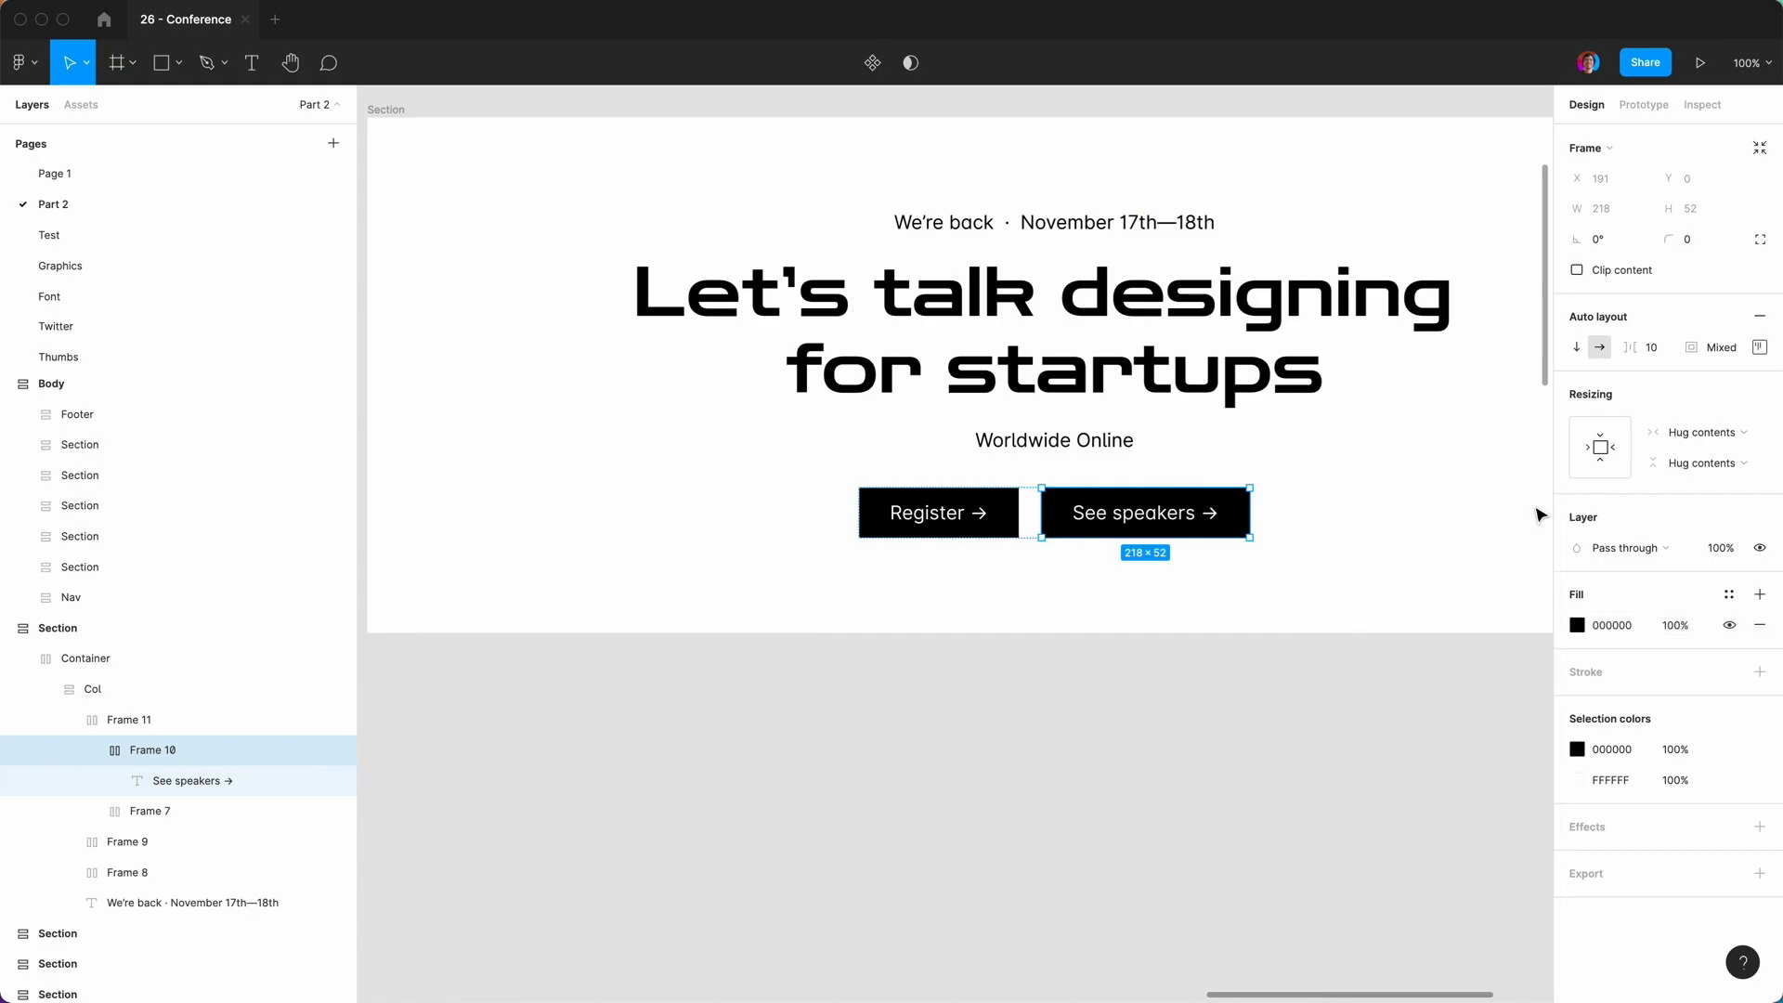
click(1729, 625)
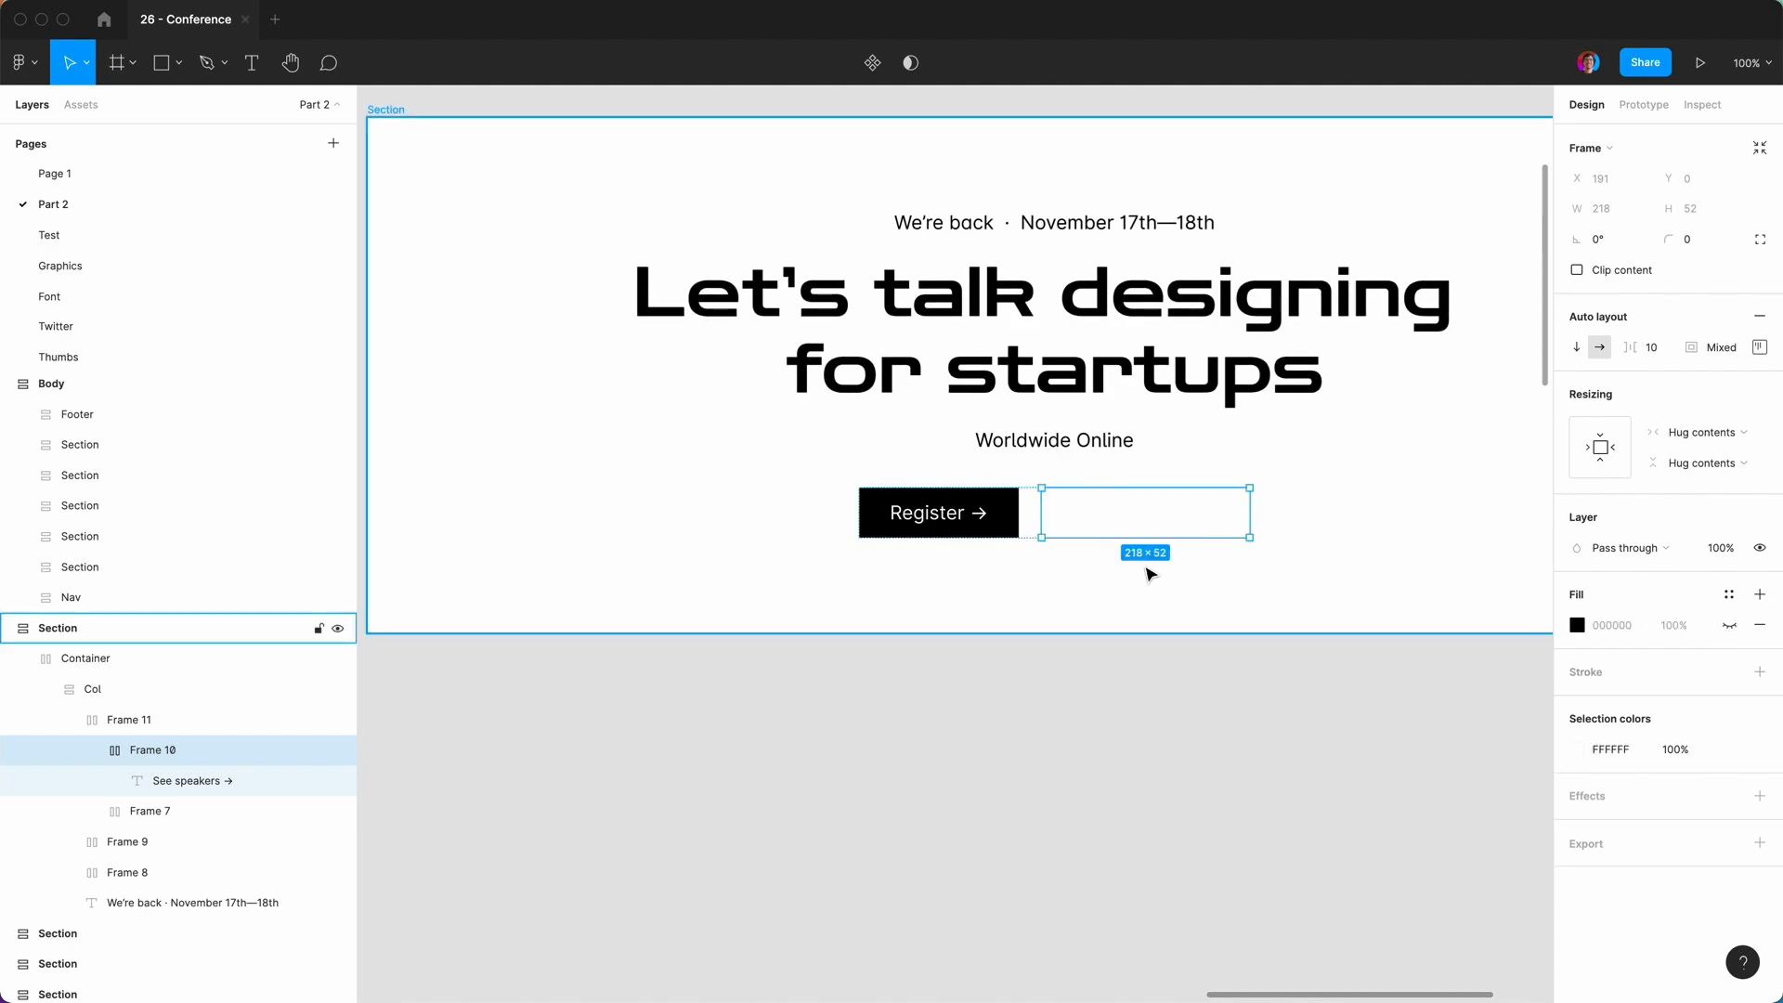
click(1759, 672)
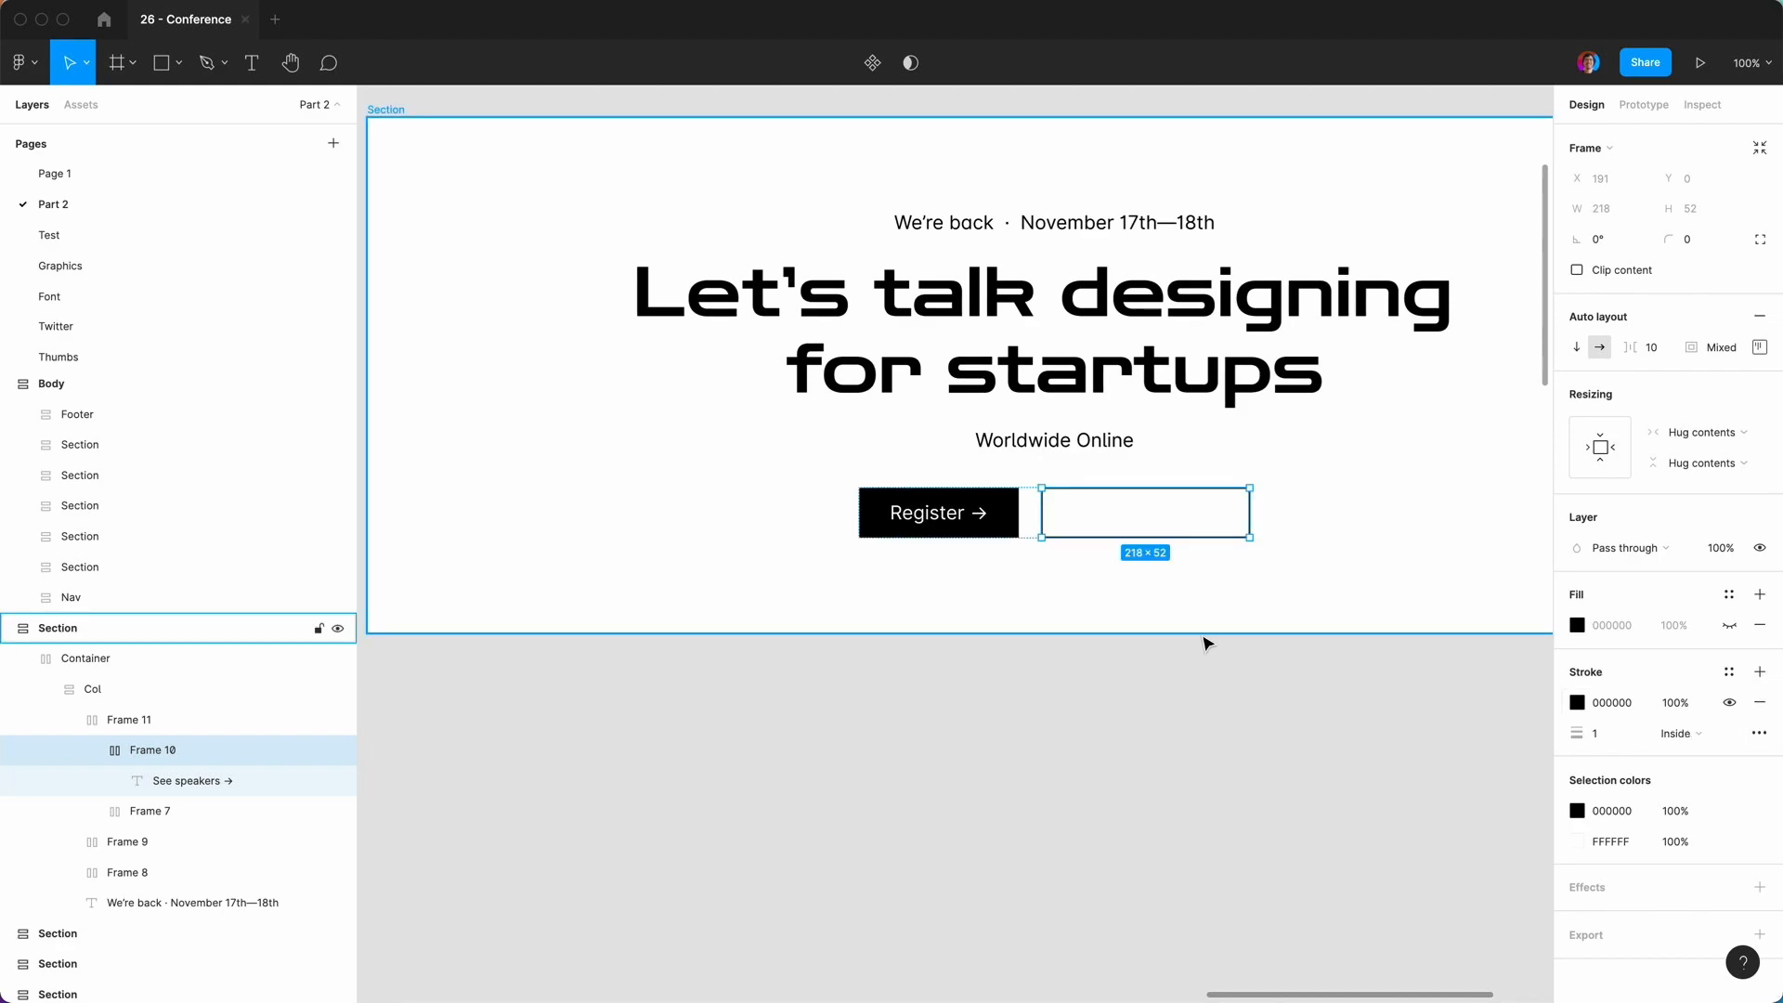
Set the "See speakers →" text color to 000000.
click(215, 781)
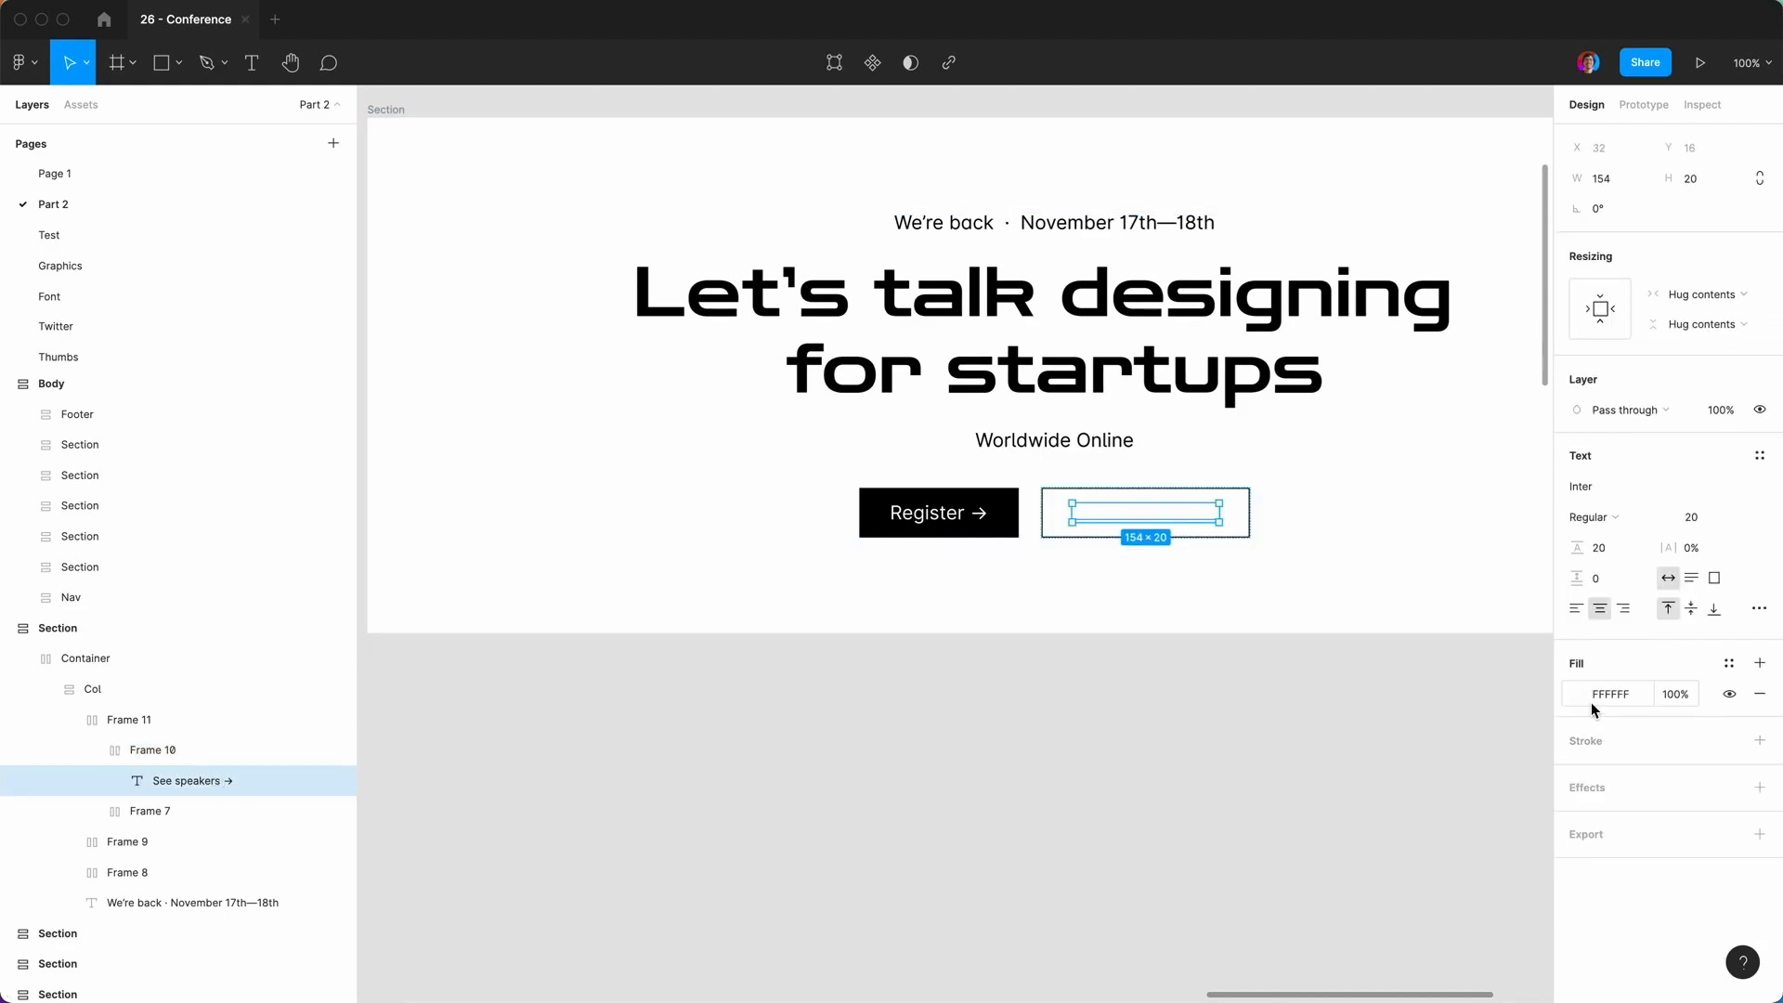
click(1576, 693)
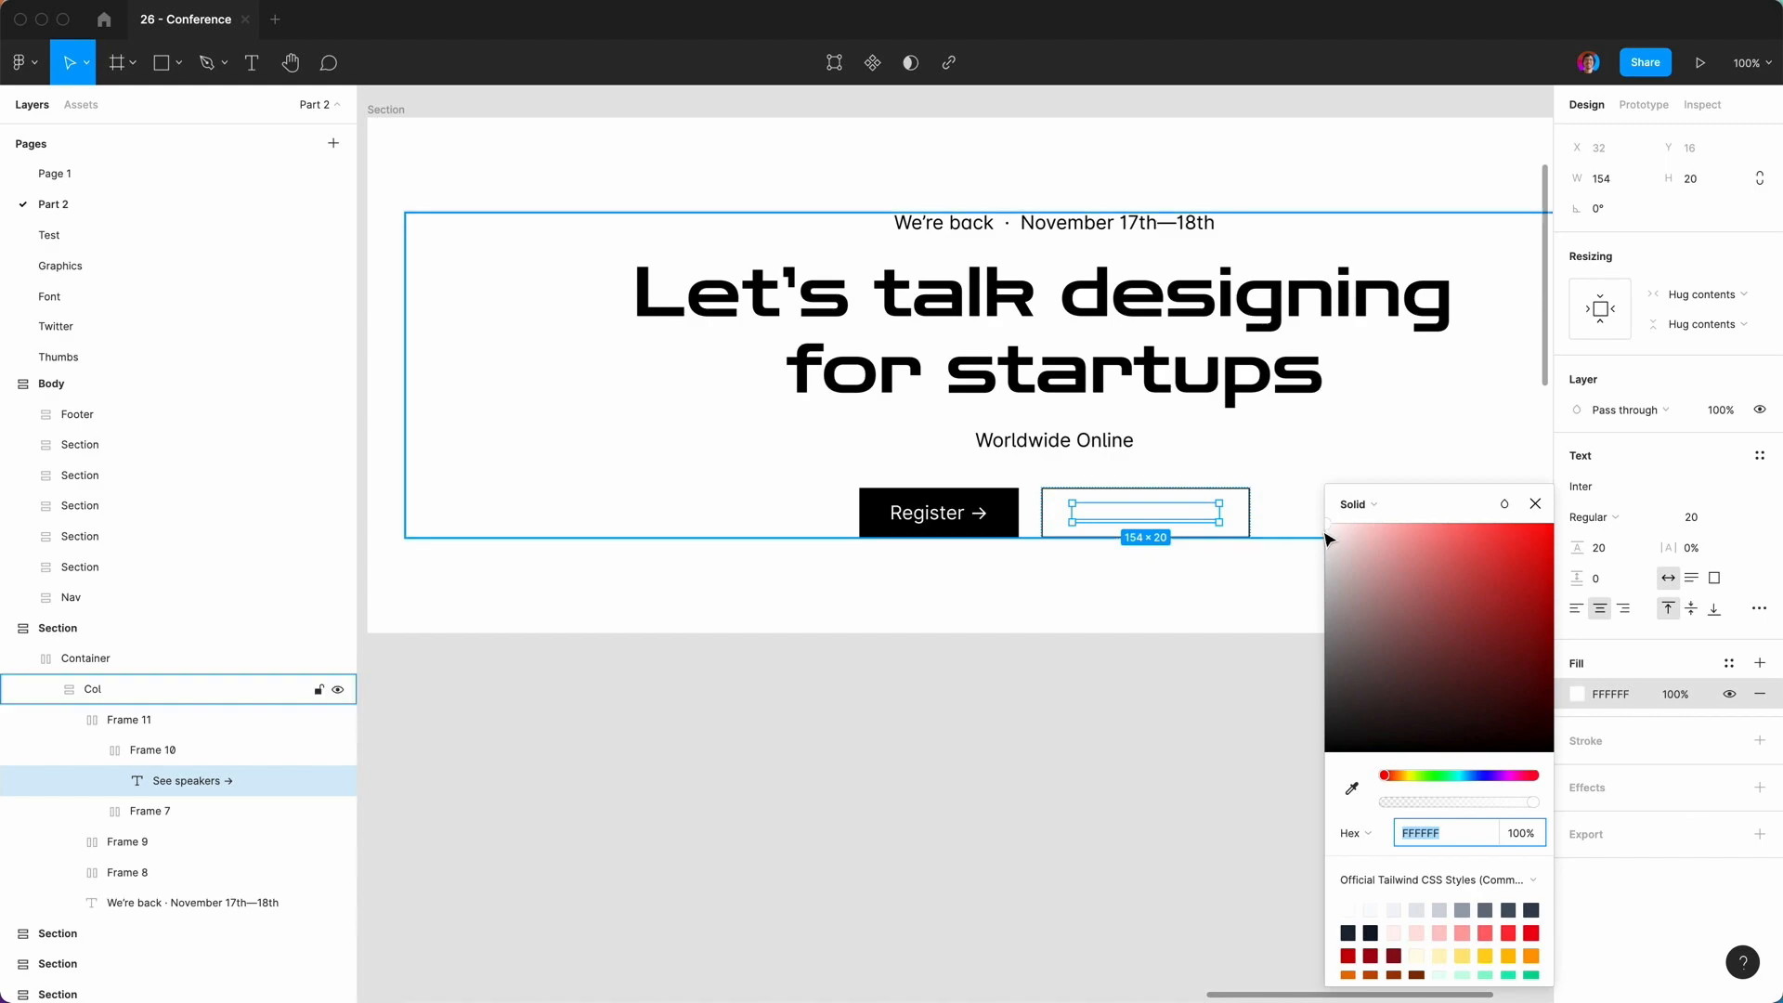
text(000000)
key(Return)
click(1535, 503)
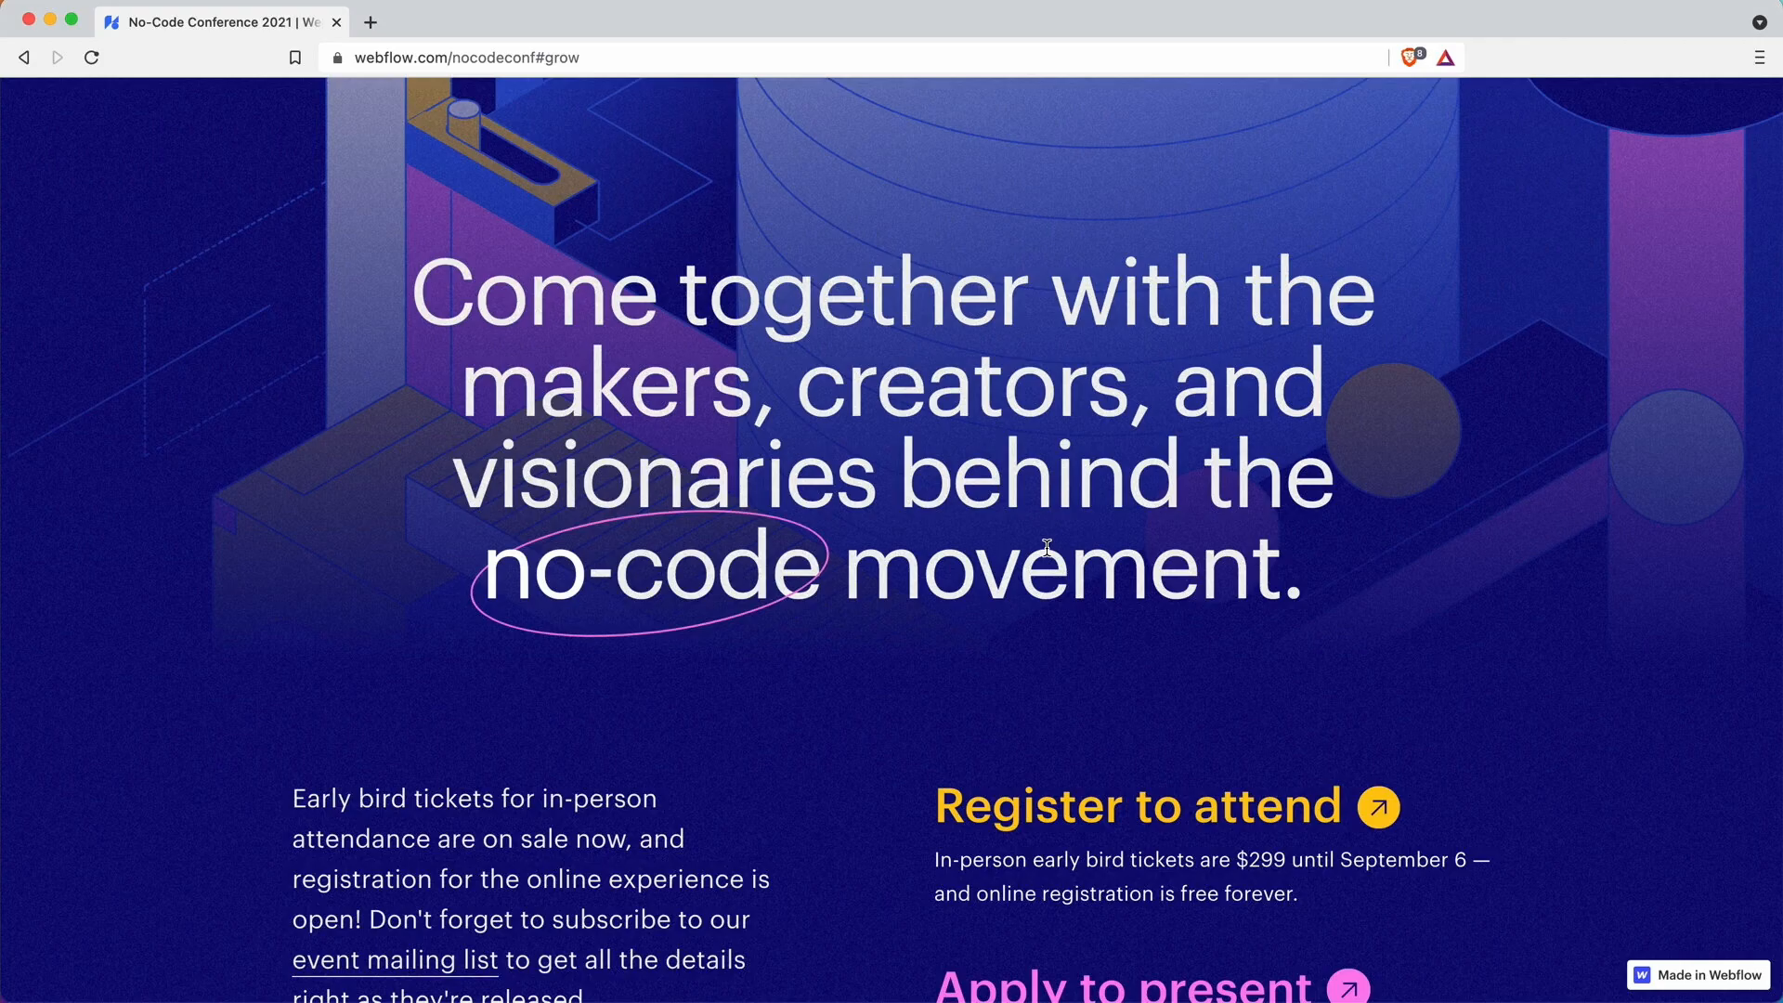
Switch back to Figma, duplicate the redesigned hero section and place the copy directly below the original.
mouse_move(1042, 956)
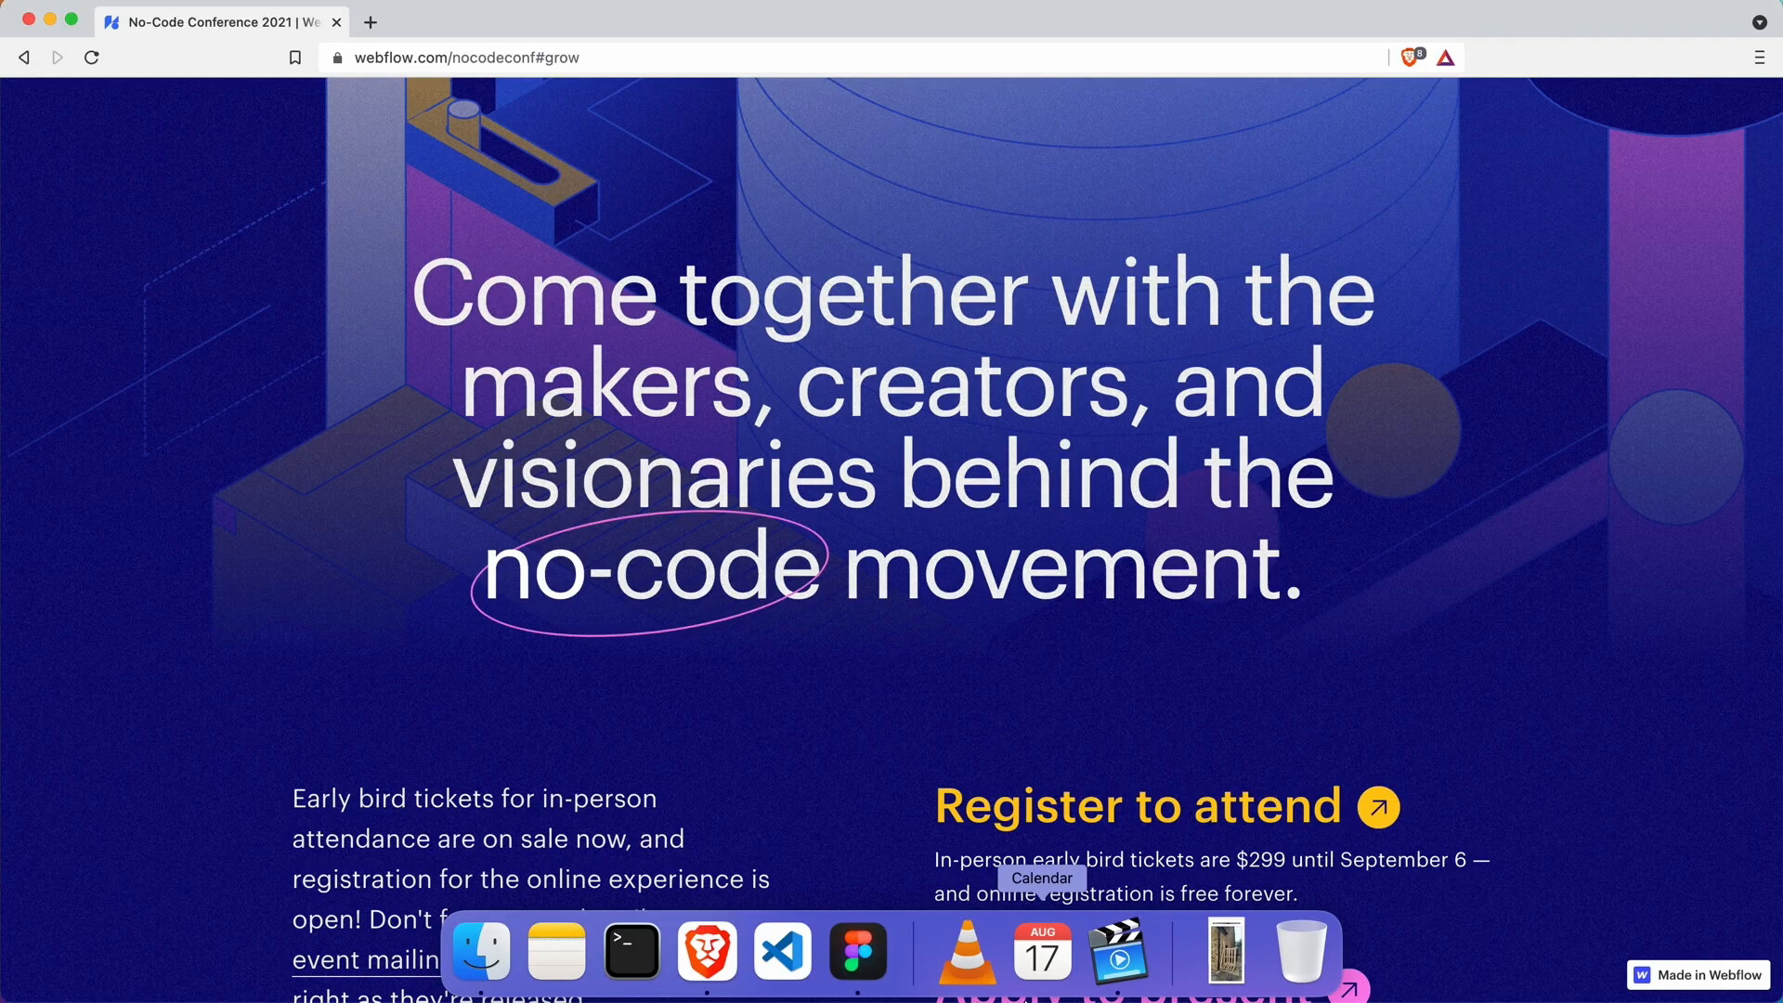
click(857, 952)
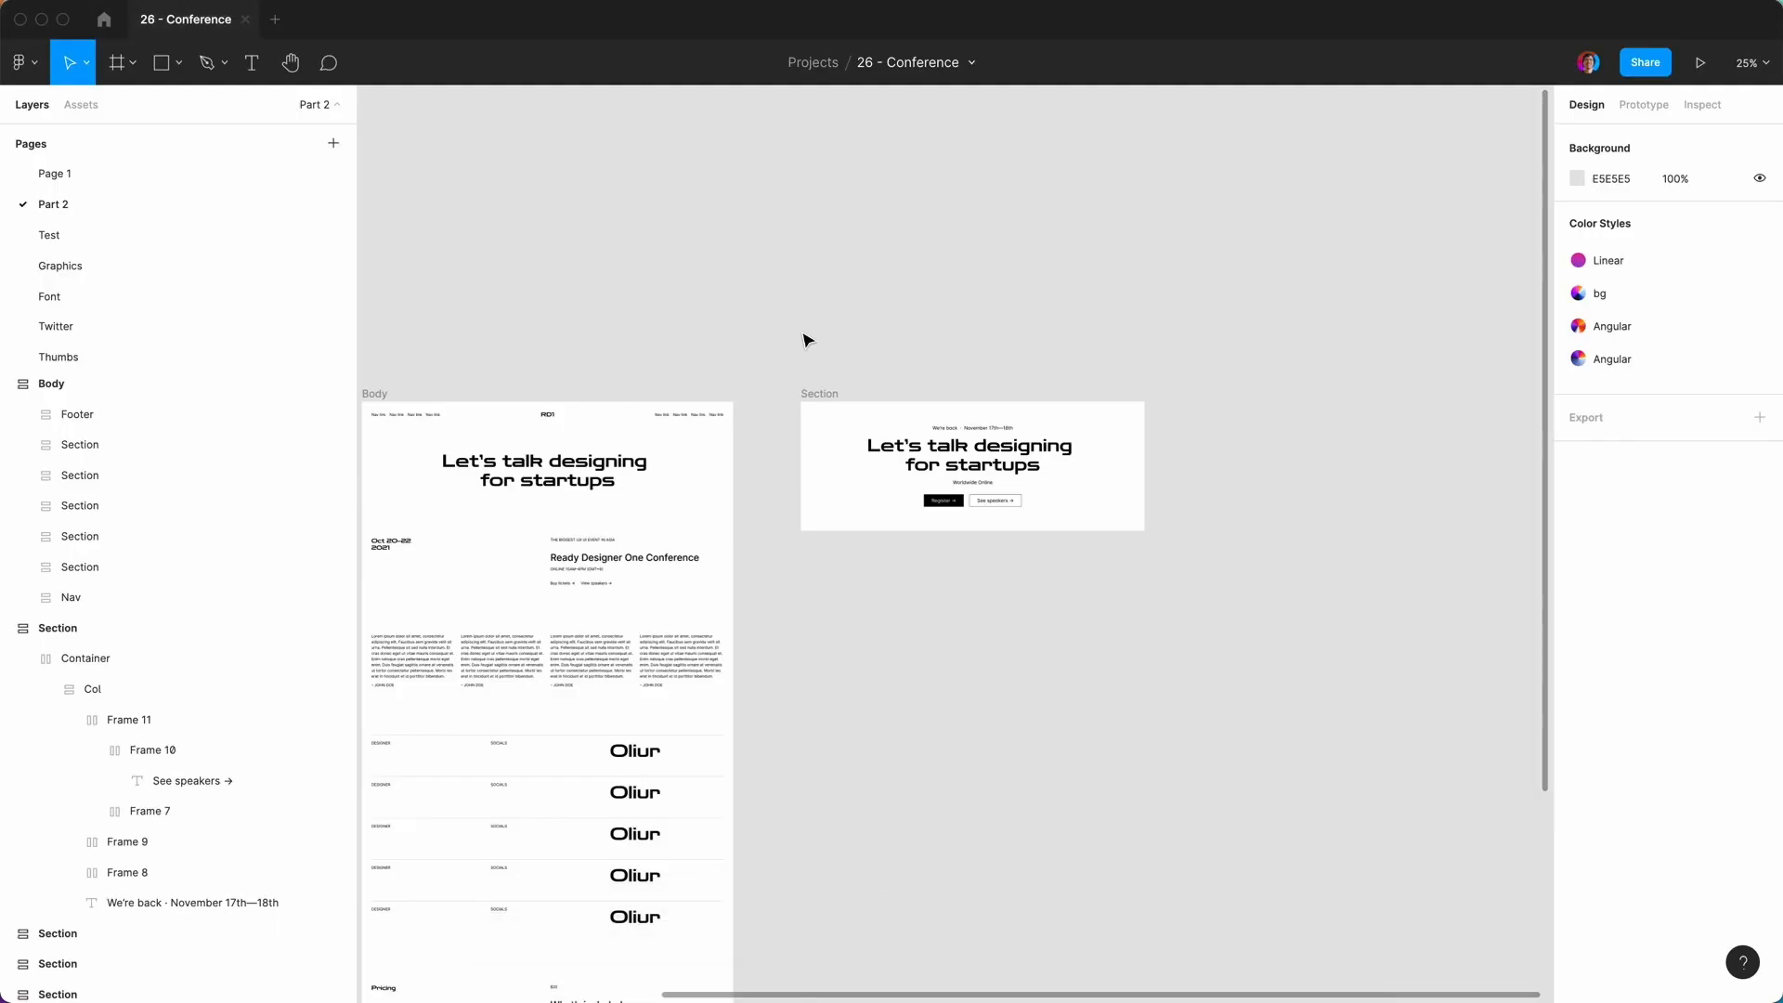
click(821, 394)
key(super+d)
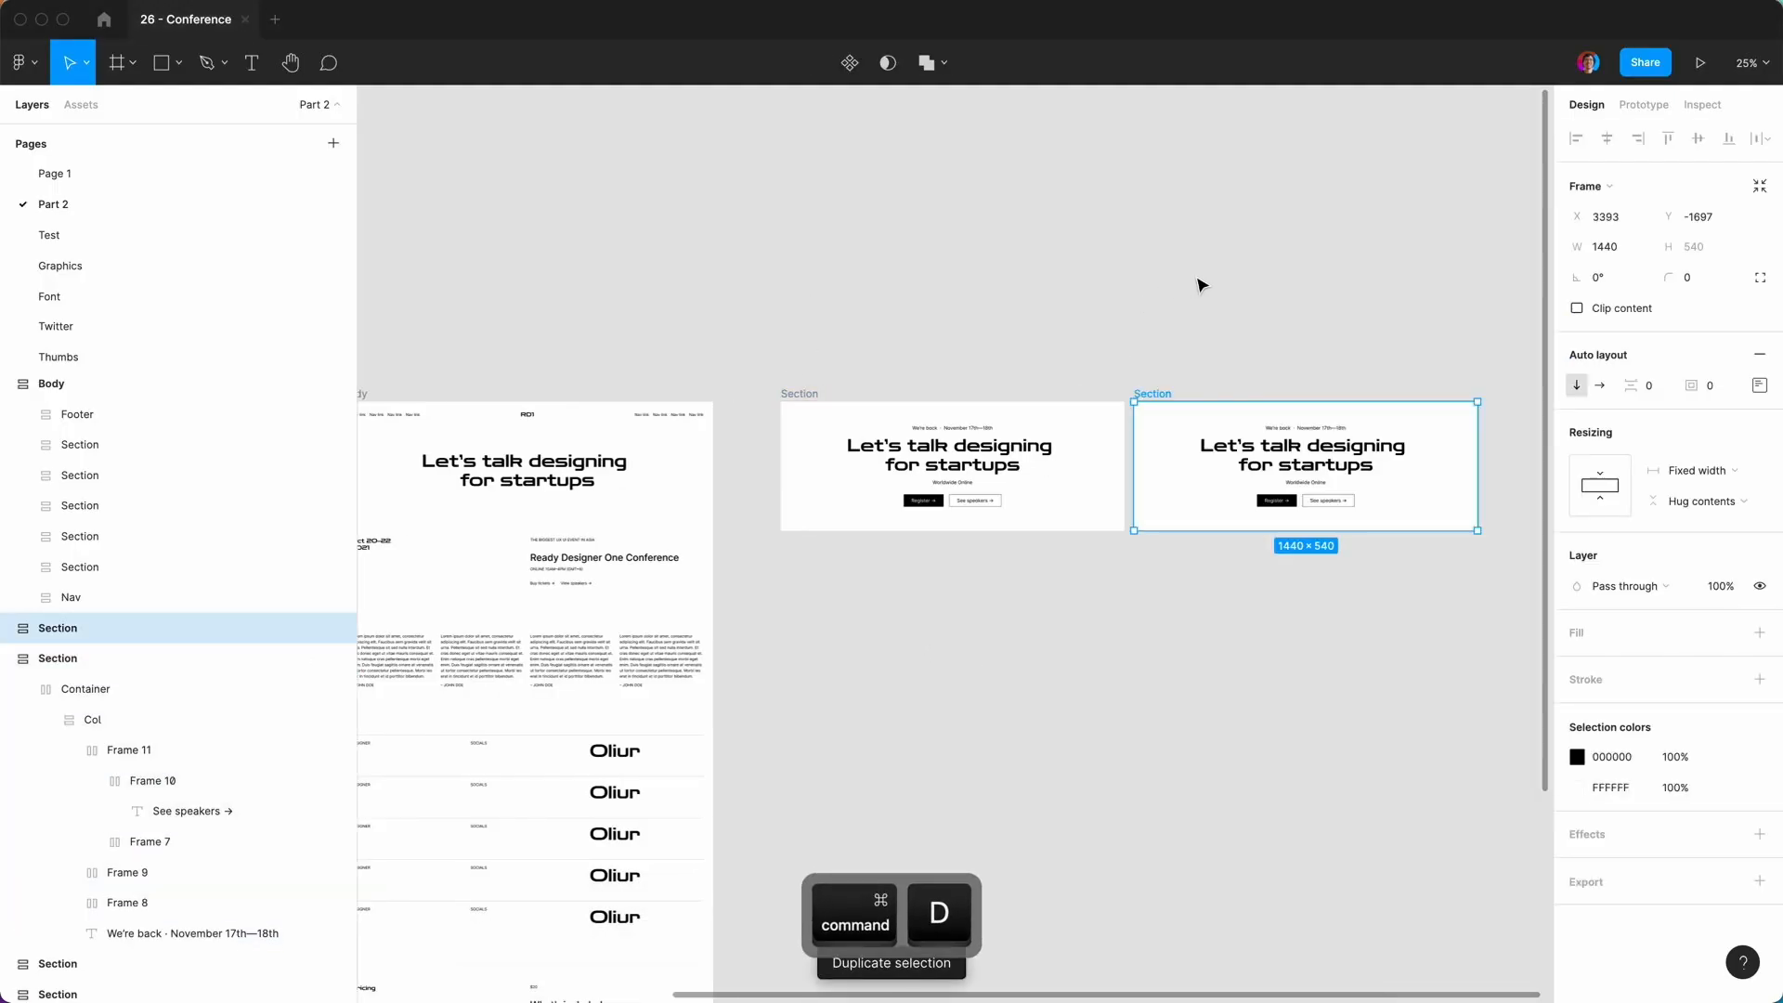
drag(1156, 401, 804, 578)
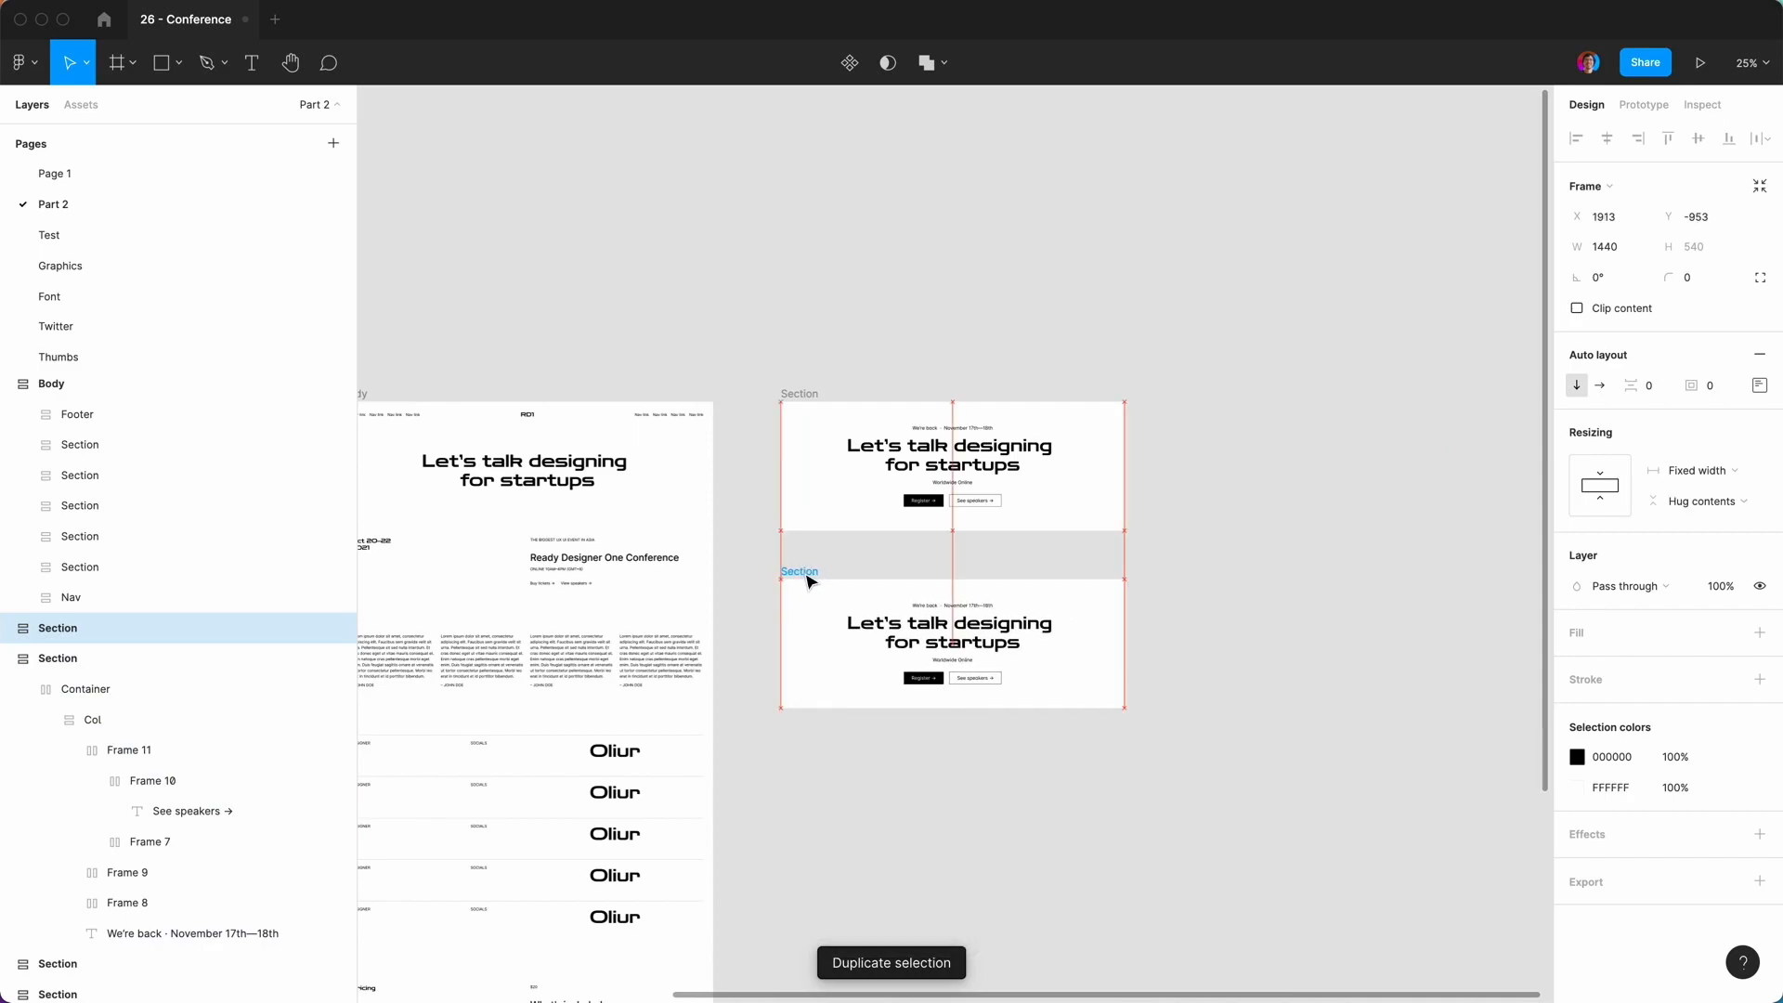
click(761, 748)
Delete the date line, the "Worldwide Online" line and the buttons from the duplicated section, keeping its heading.
key(super+equal)
scroll(766, 738, down, 3)
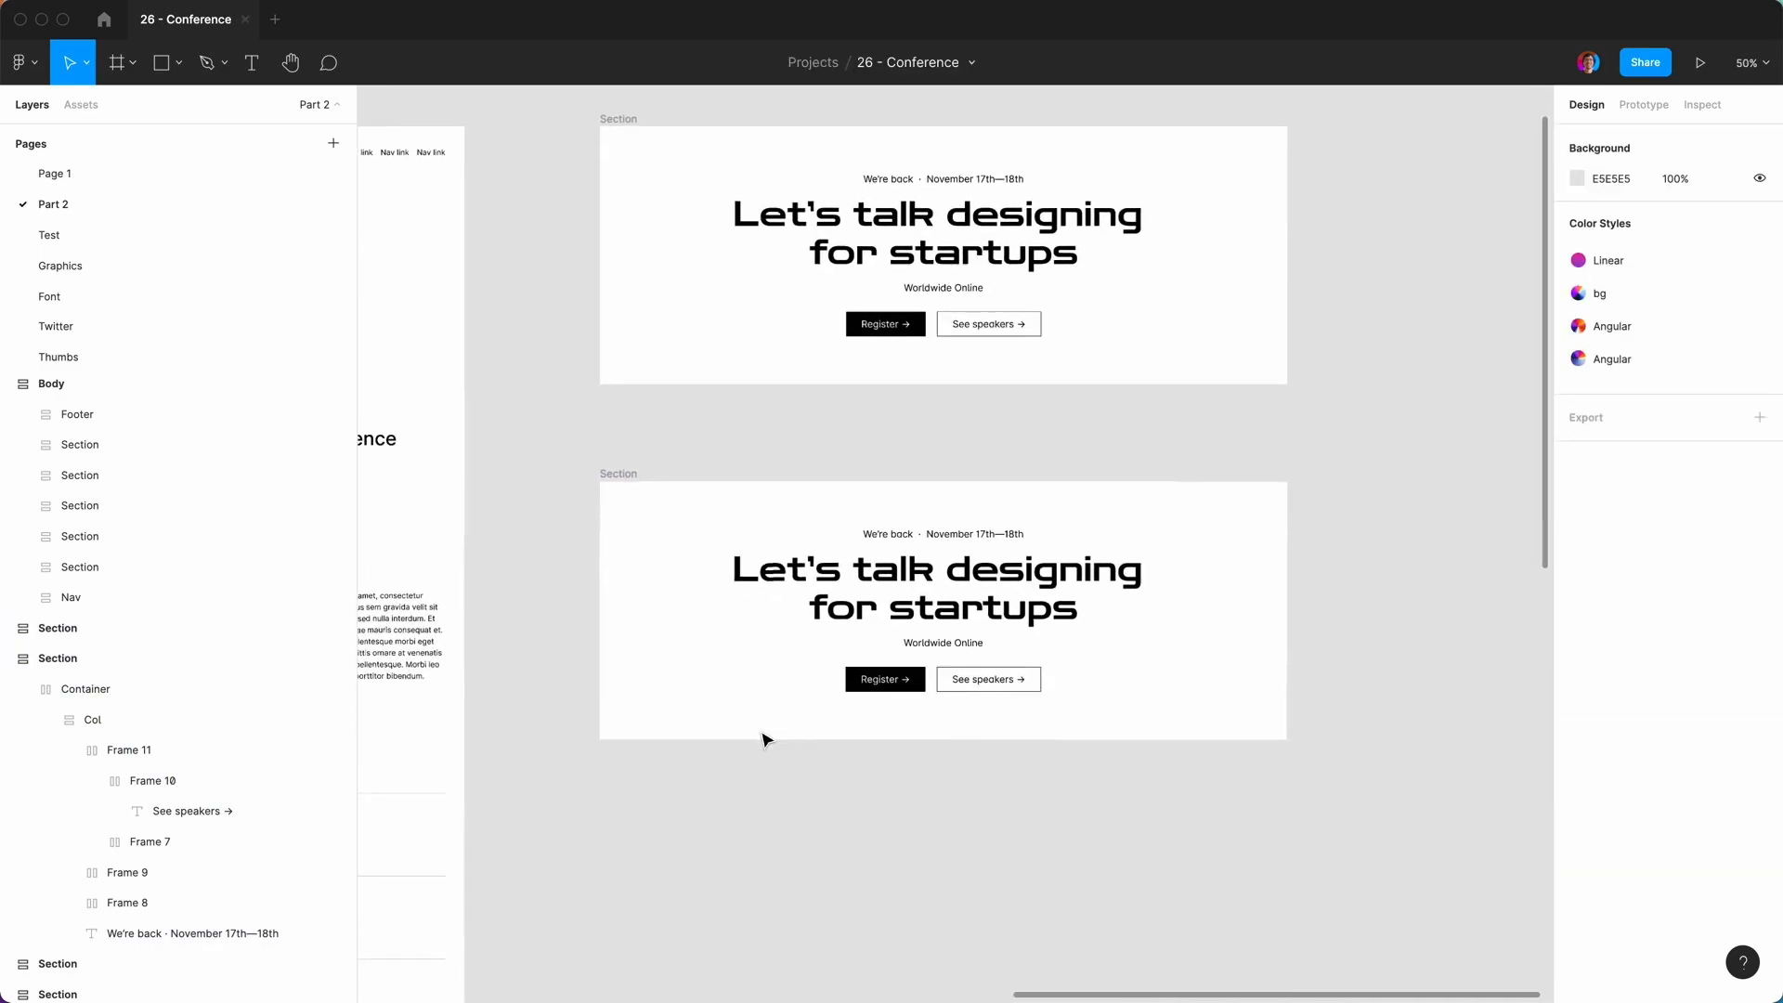
double_click(957, 527)
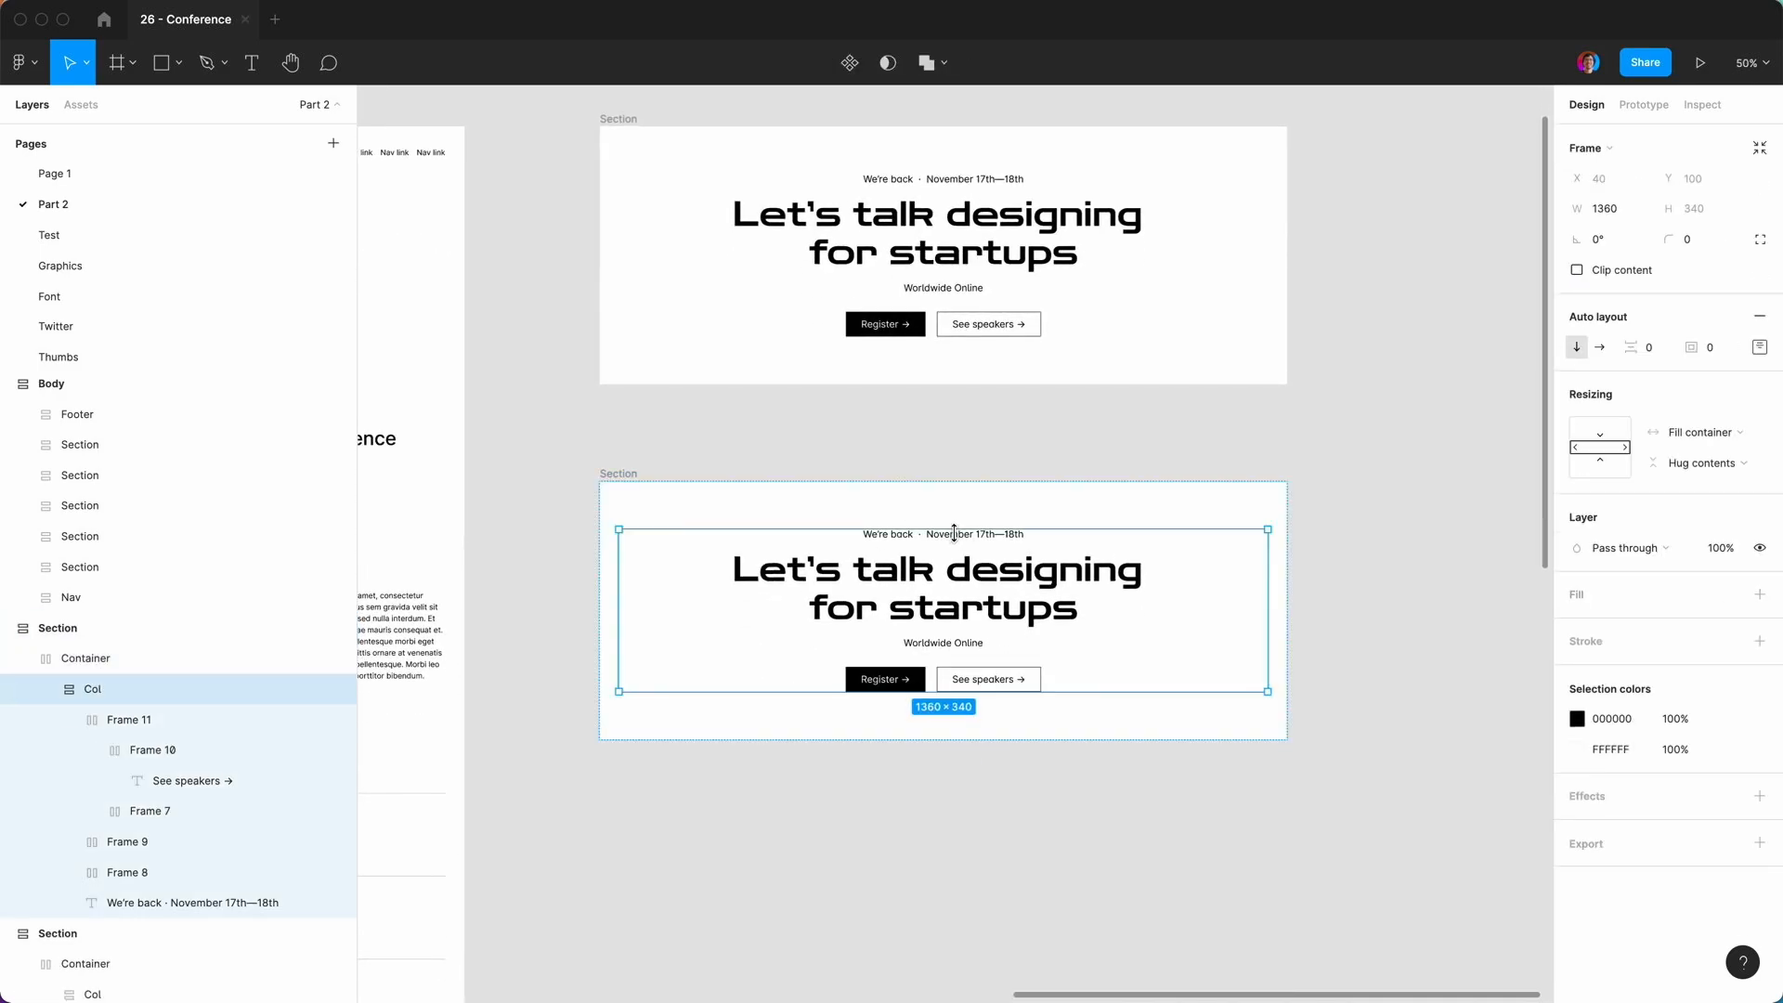
click(946, 544)
click(947, 536)
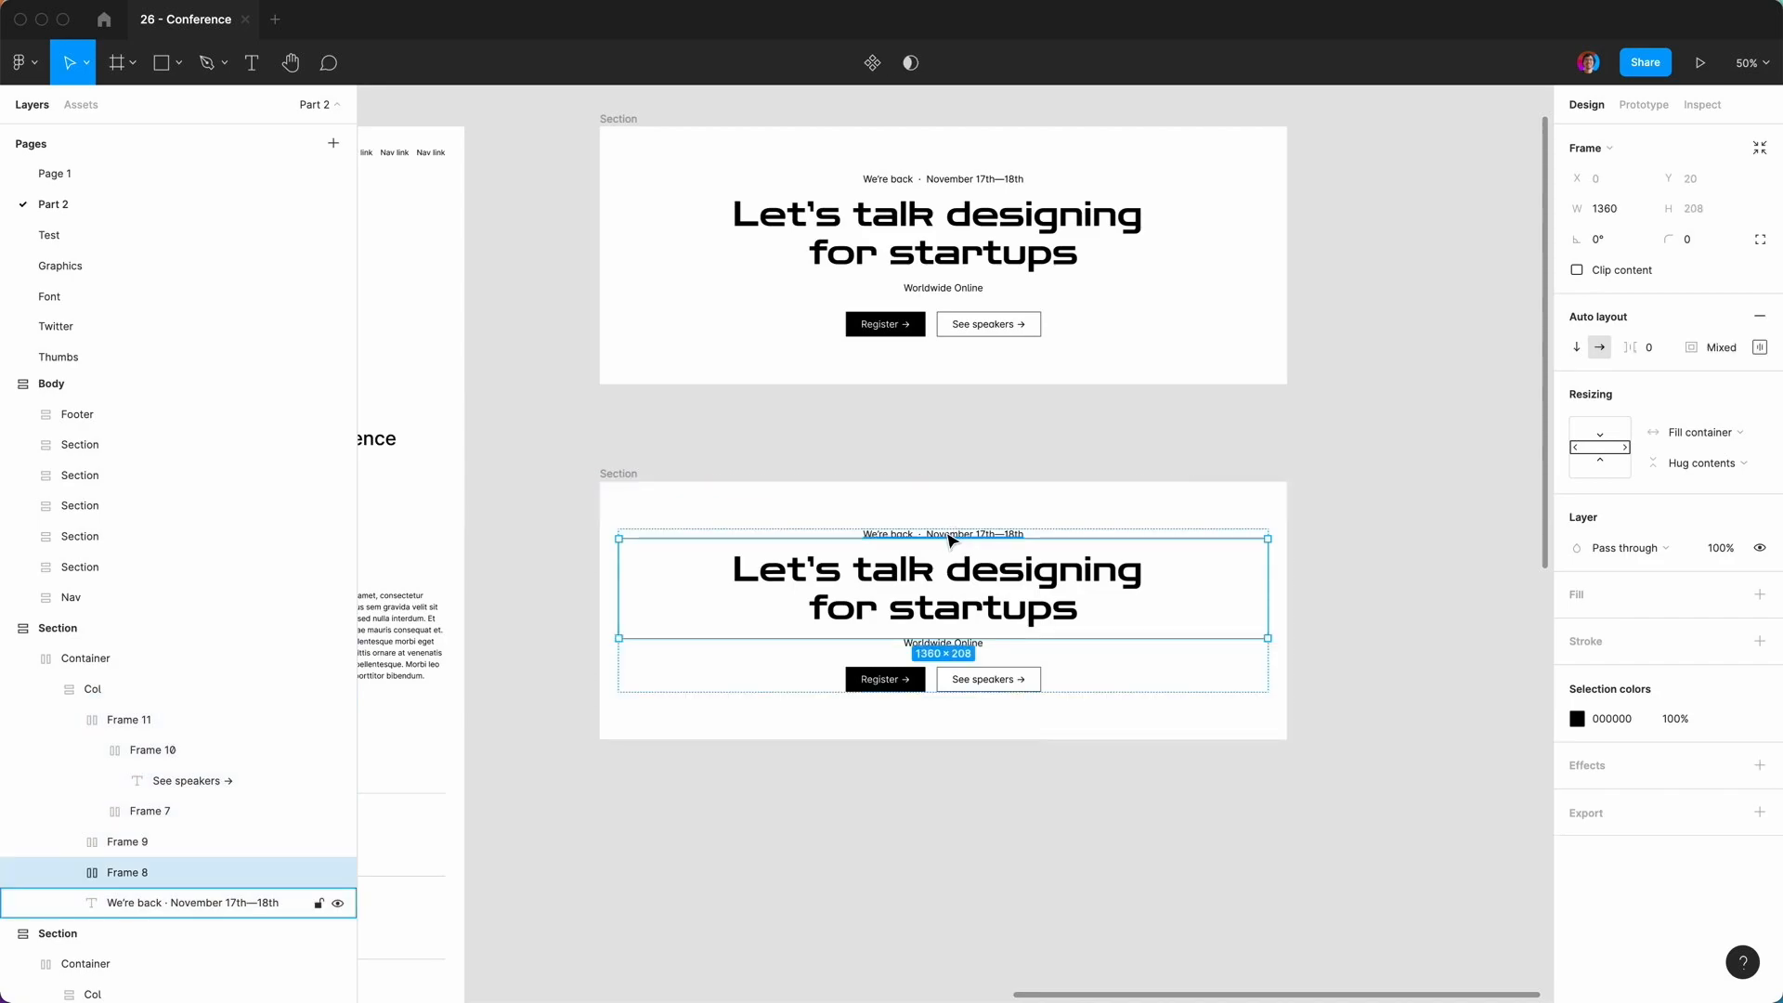
shift+click(951, 651)
shift+click(912, 677)
key(Delete)
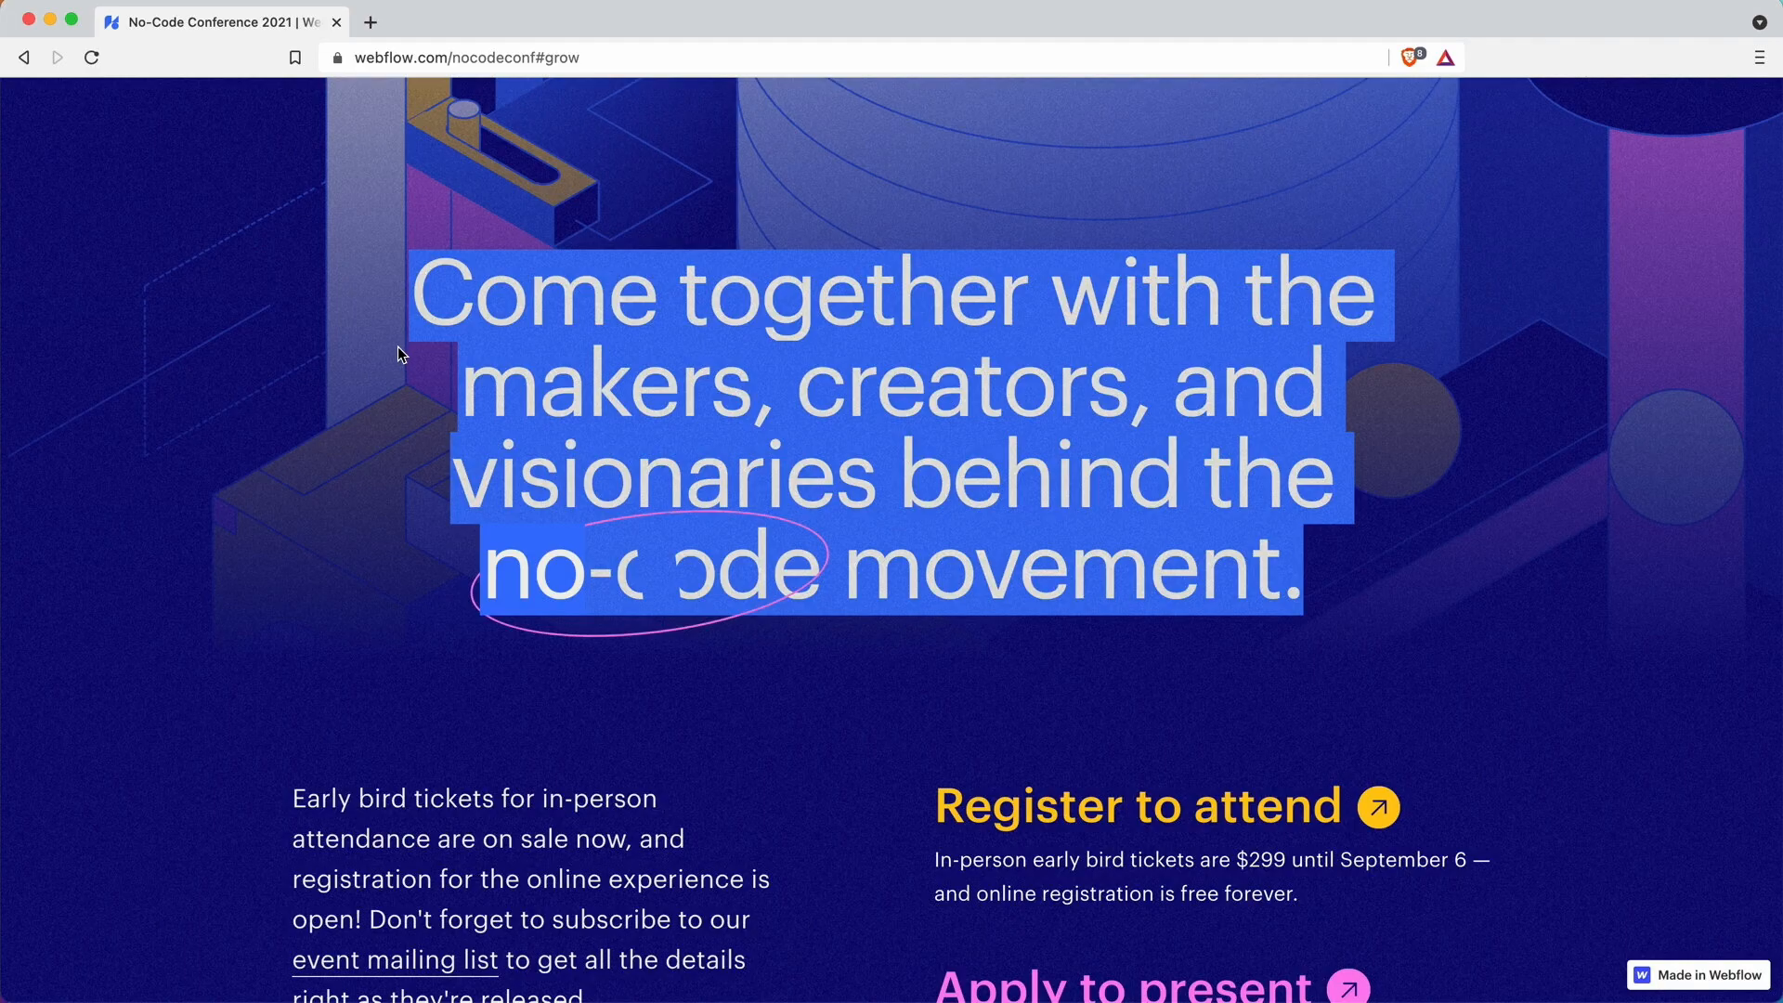
Replace the lower section's heading with the "Come together with the makers..." text copied from Webflow's page and set its width to Fill container.
key(super+c)
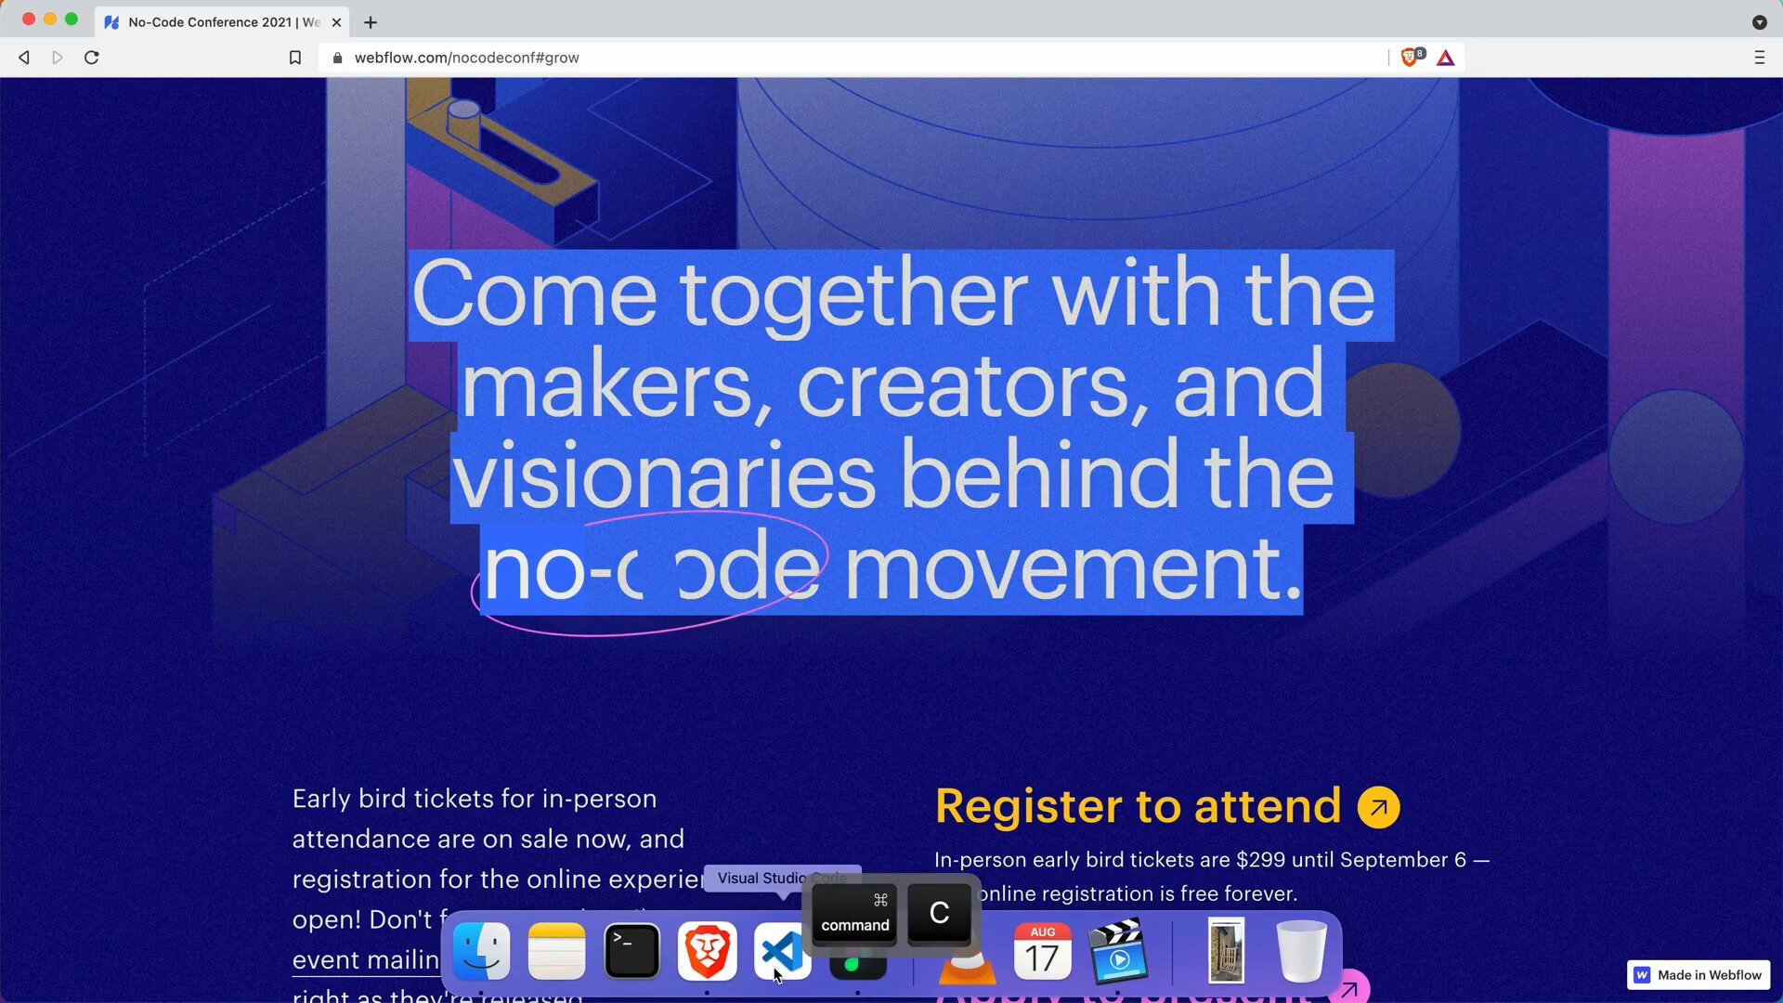
click(850, 962)
key(Return)
key(super+v)
key(Escape)
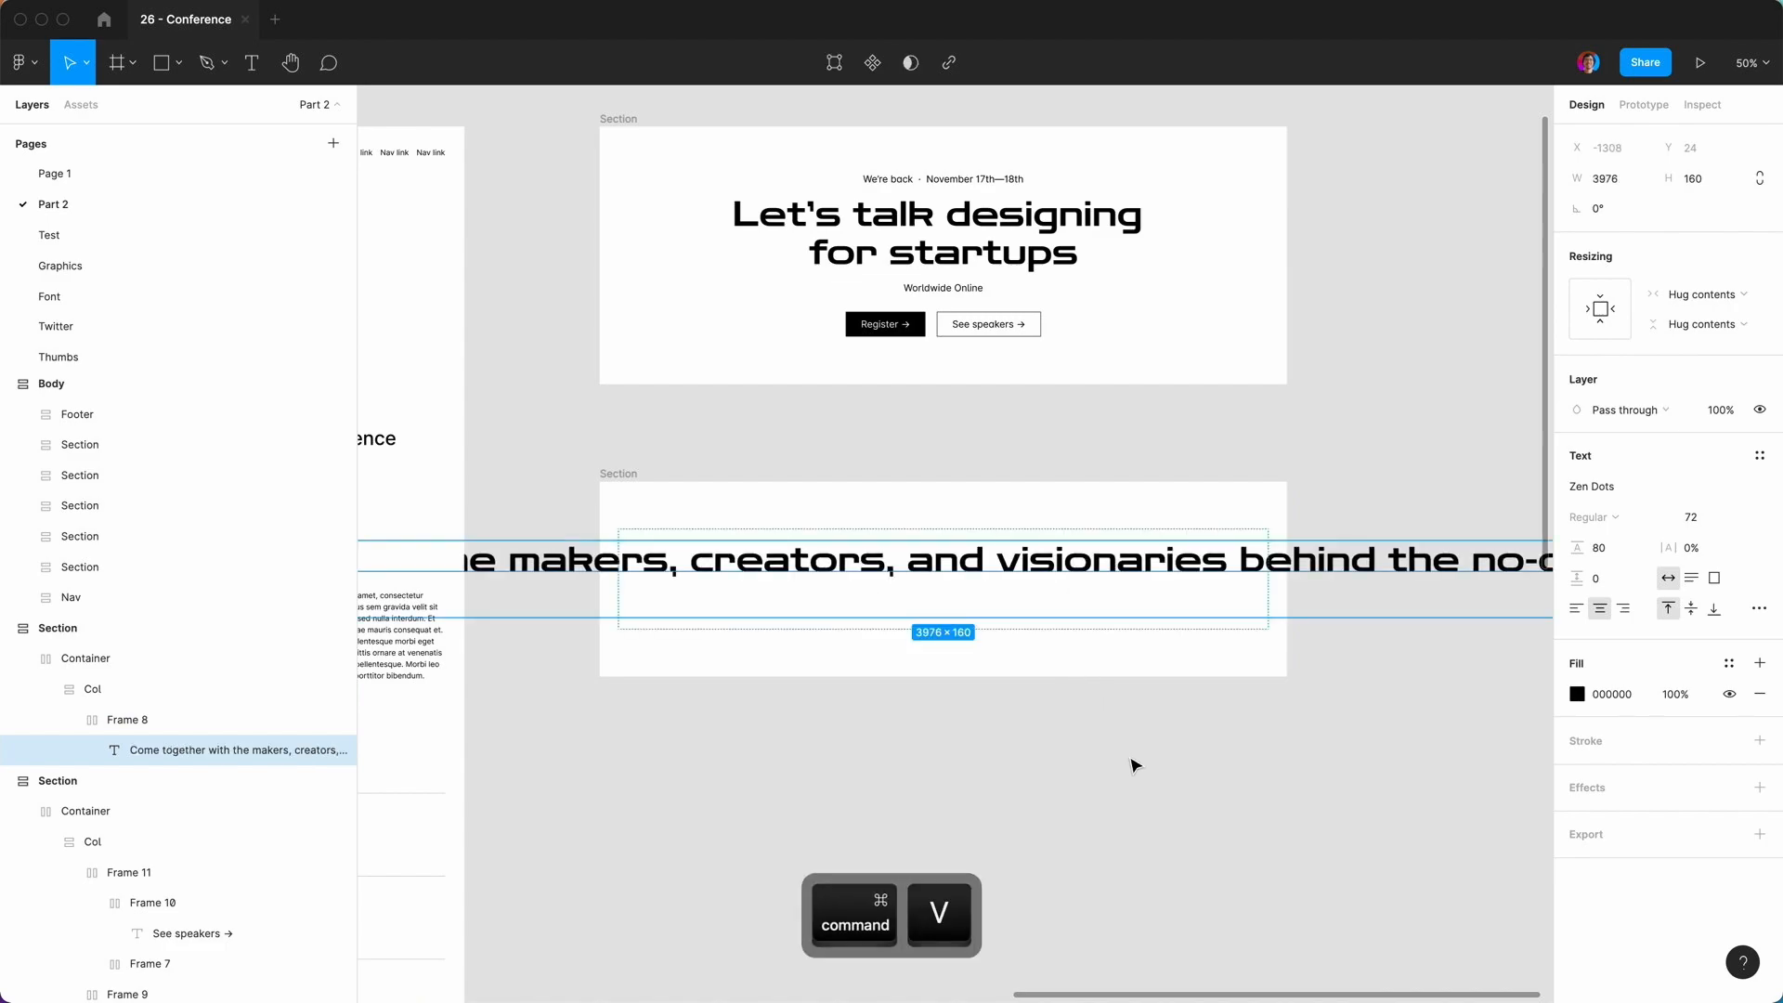
click(1690, 293)
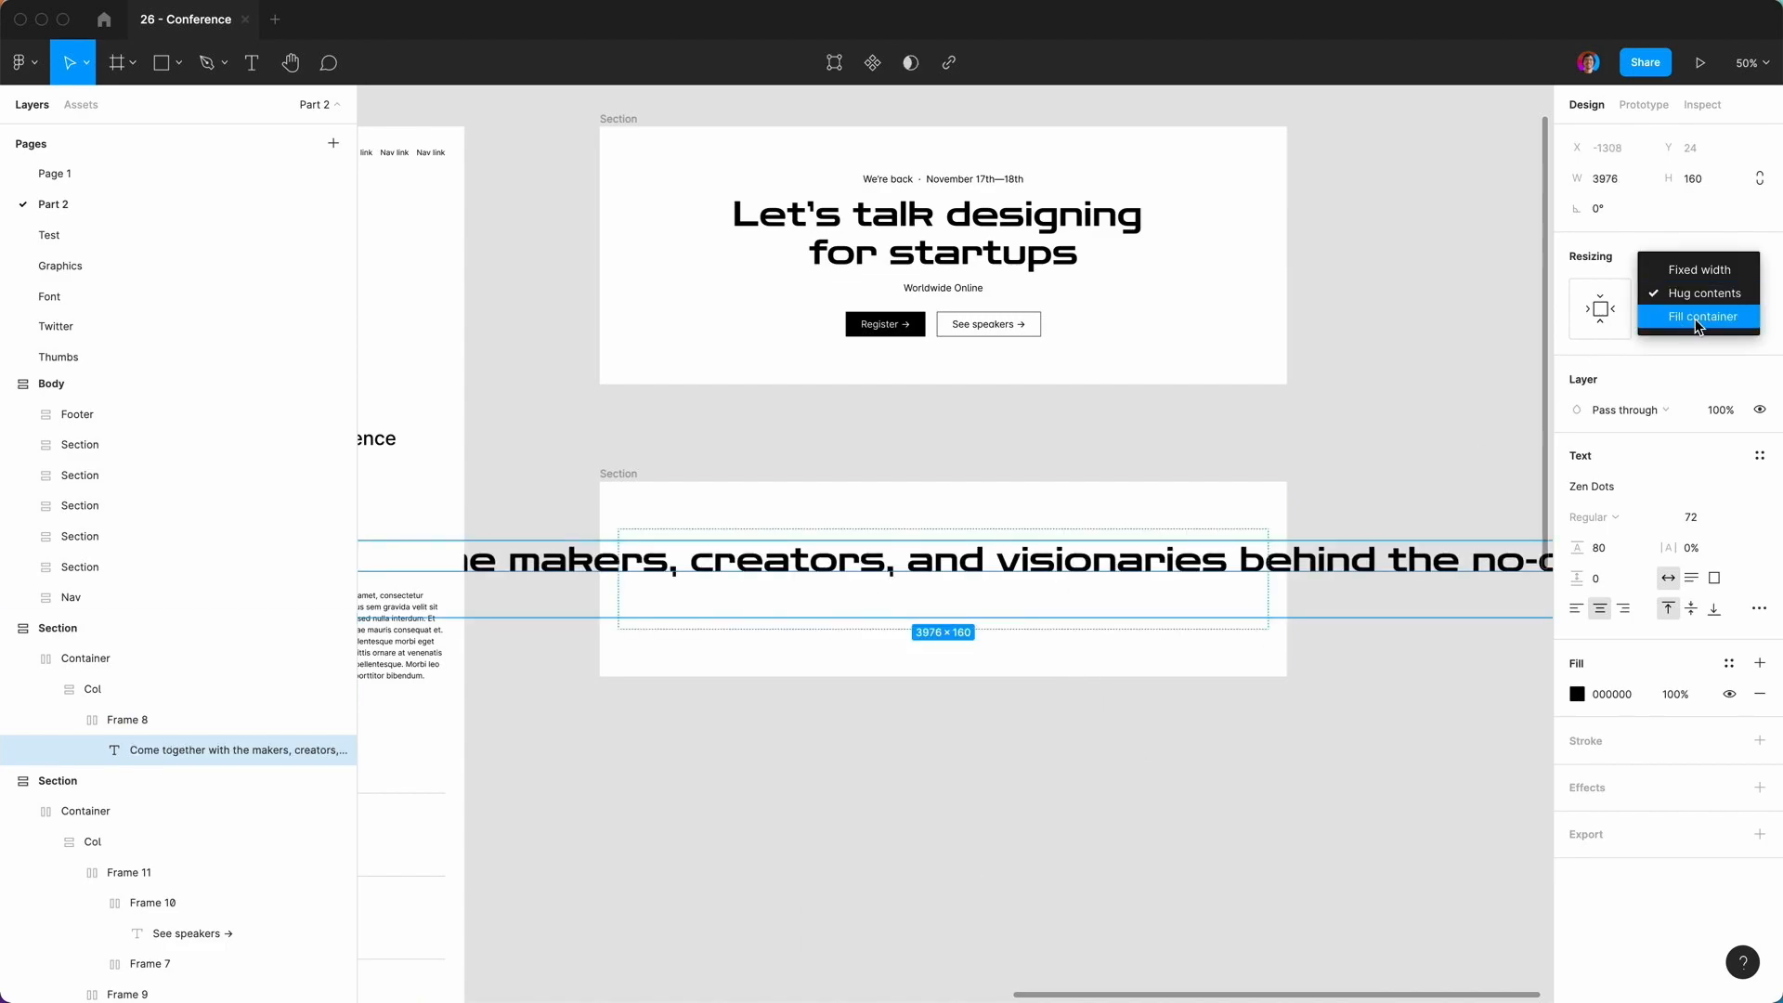
click(1695, 319)
Rewrite the lower section's heading as "Join beginners, developers or designers who want to level up their design skills for startups".
scroll(724, 756, down, 2)
double_click(992, 576)
double_click(991, 571)
click(963, 616)
key(BackSpace)
double_click(757, 463)
text(Join beginners, developers or designers who want to level up their design skills for start)
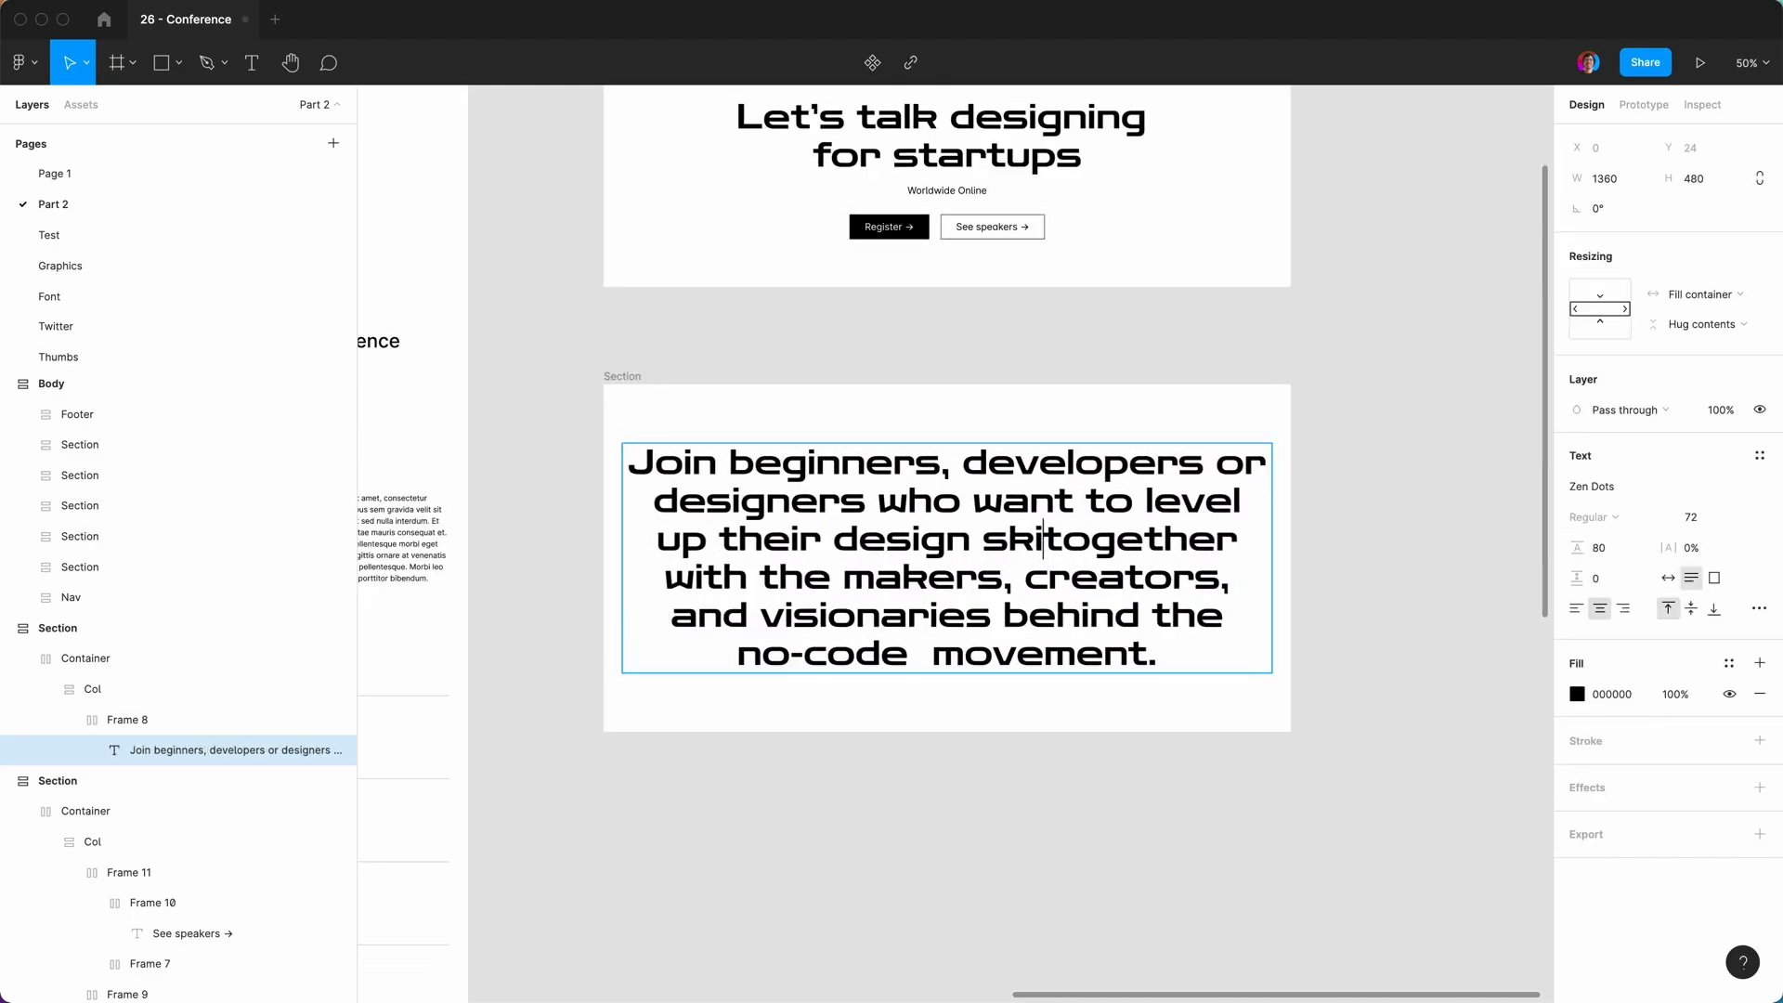
key(shift+Down)
key(shift+Down)
key(shift+Down)
text(ups)
key(Escape)
key(Escape)
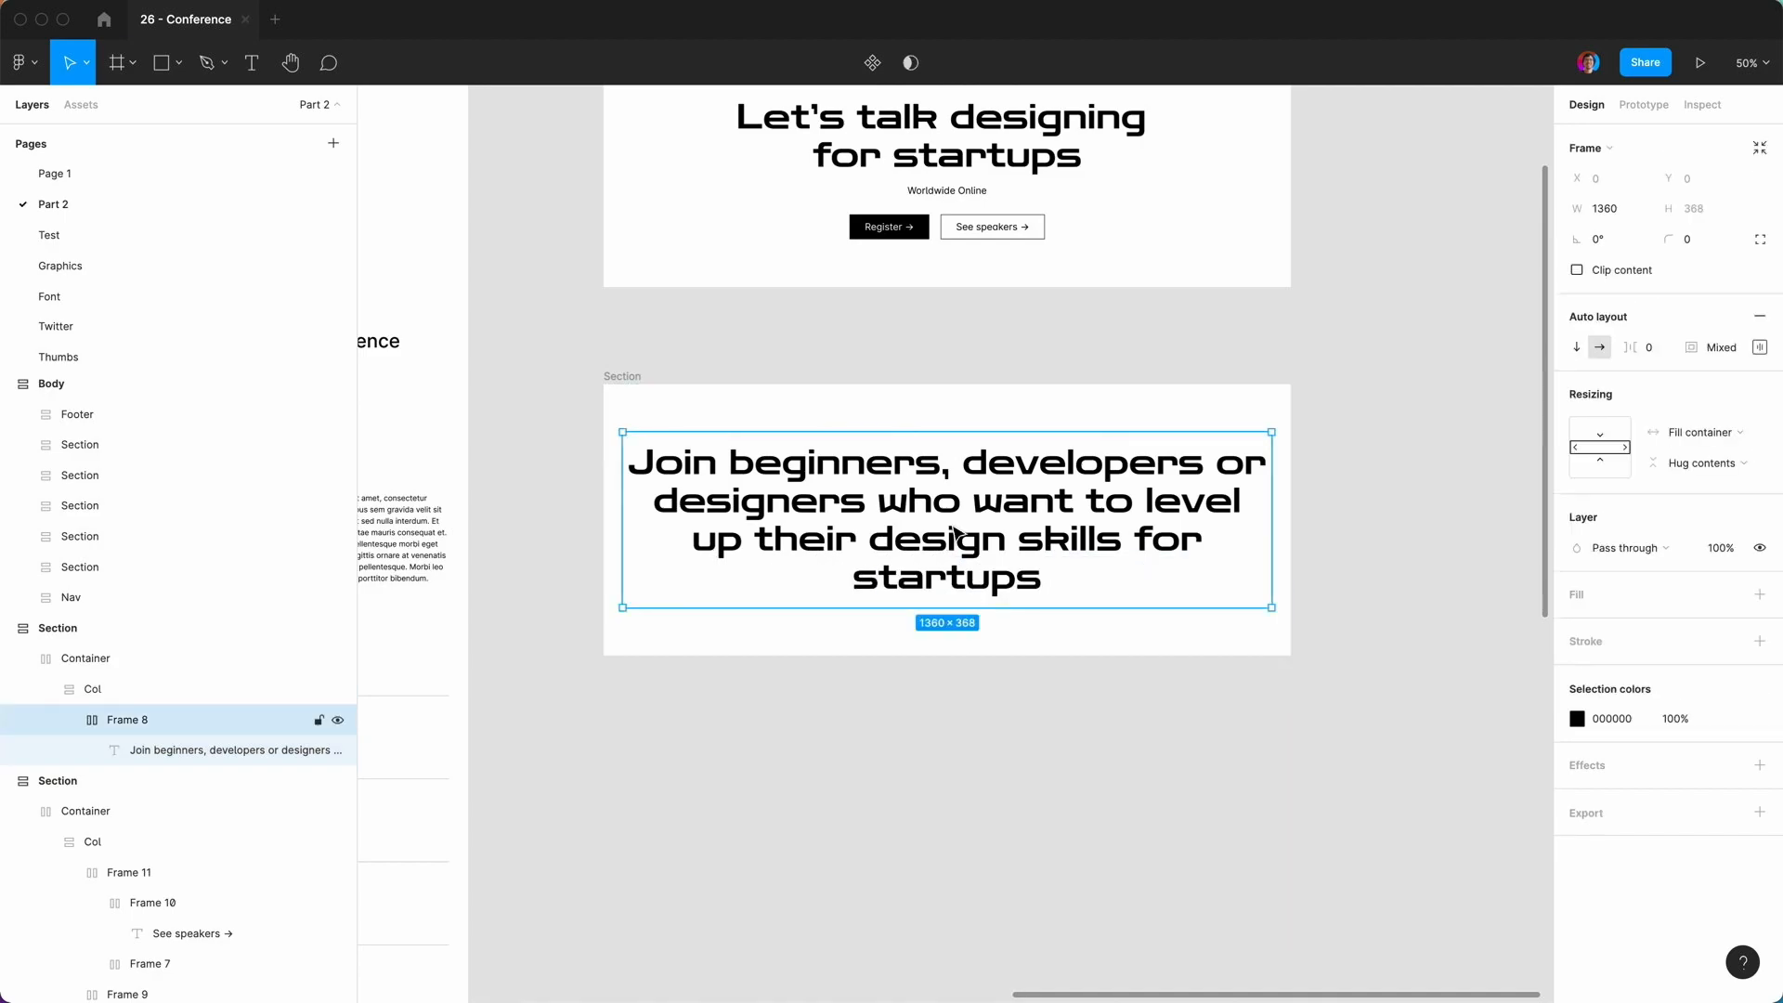
Reduce the font size of the "Join beginners" heading by 8.
key(Return)
key(Return)
click(1700, 518)
key(Right)
text(-8)
key(Return)
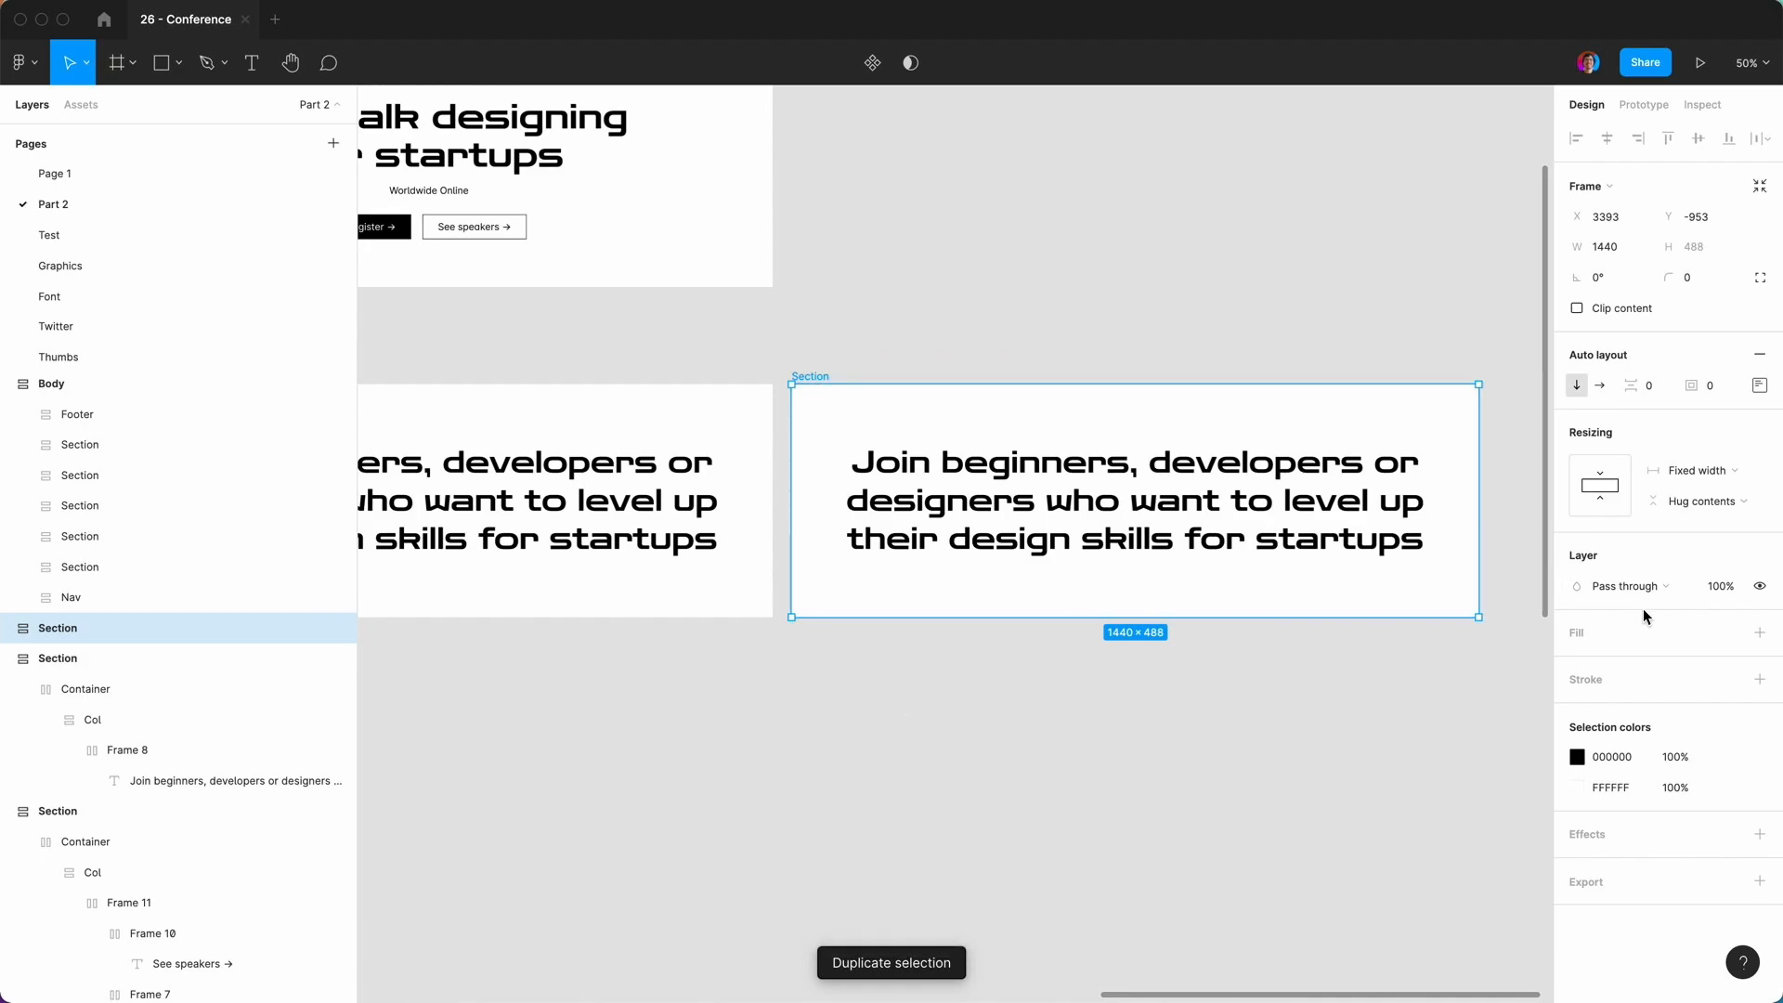
Add a fill to the duplicated "Join beginners" section, try black 000000 and undo that color change.
click(1758, 632)
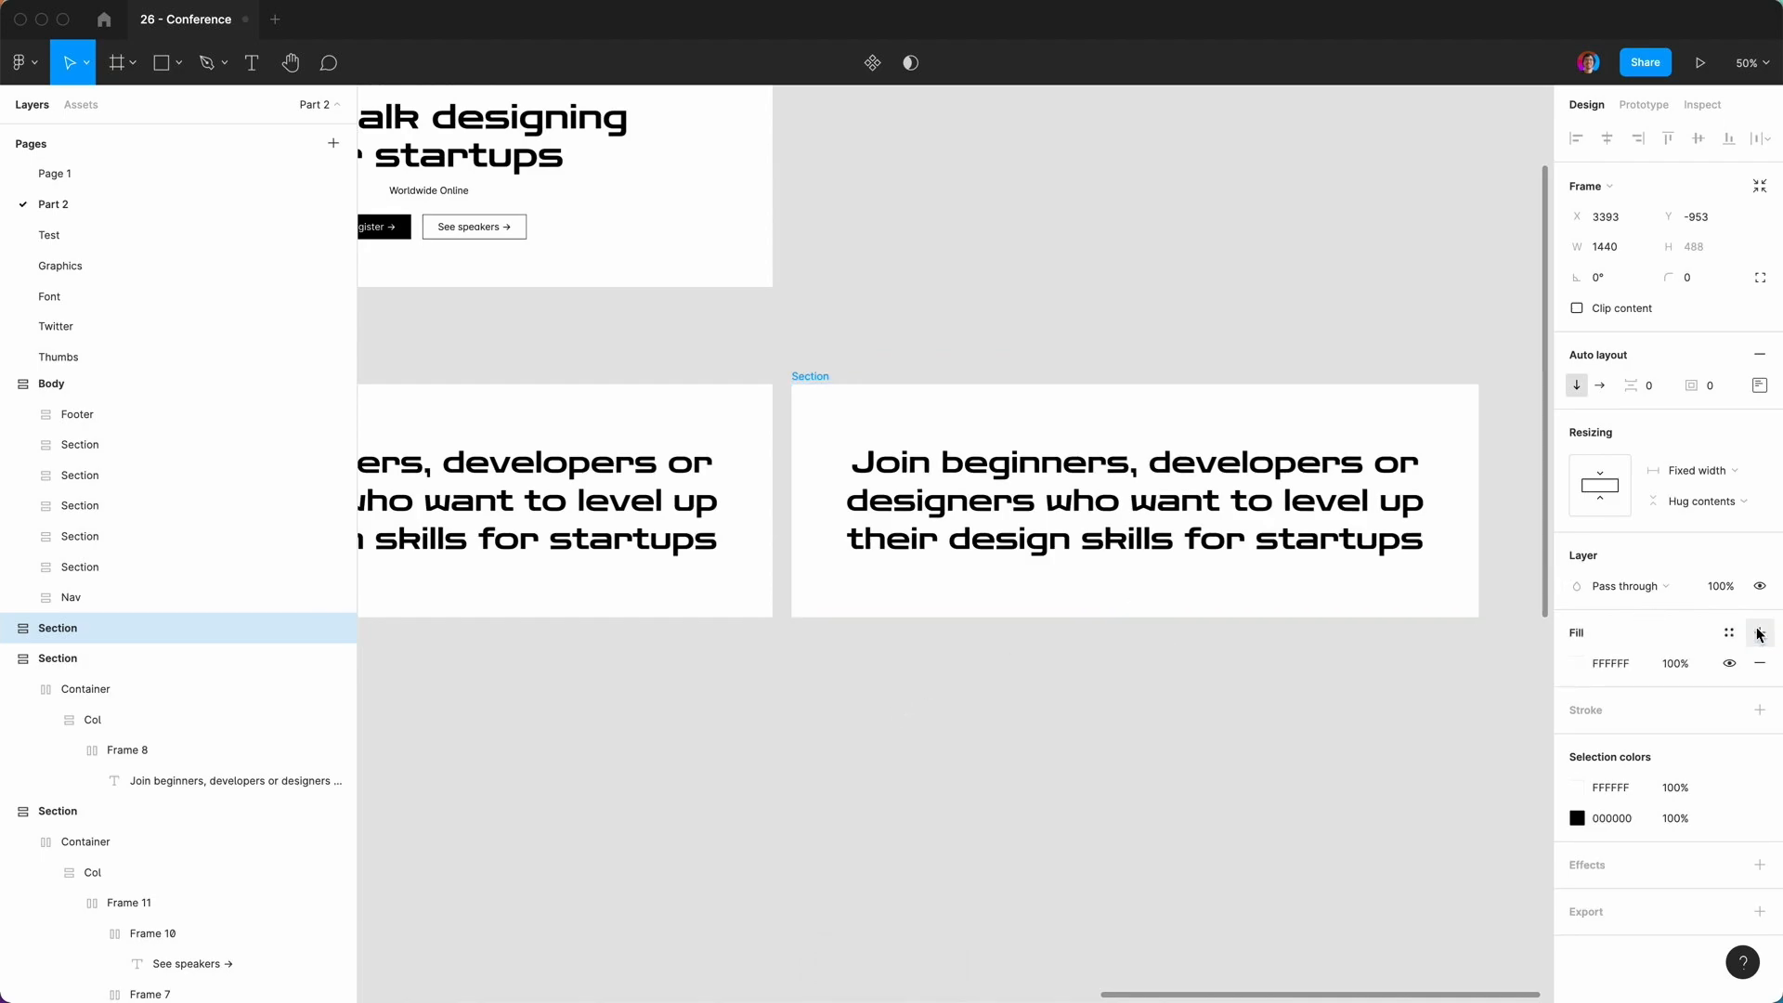
click(1577, 663)
drag(1300, 534, 1376, 663)
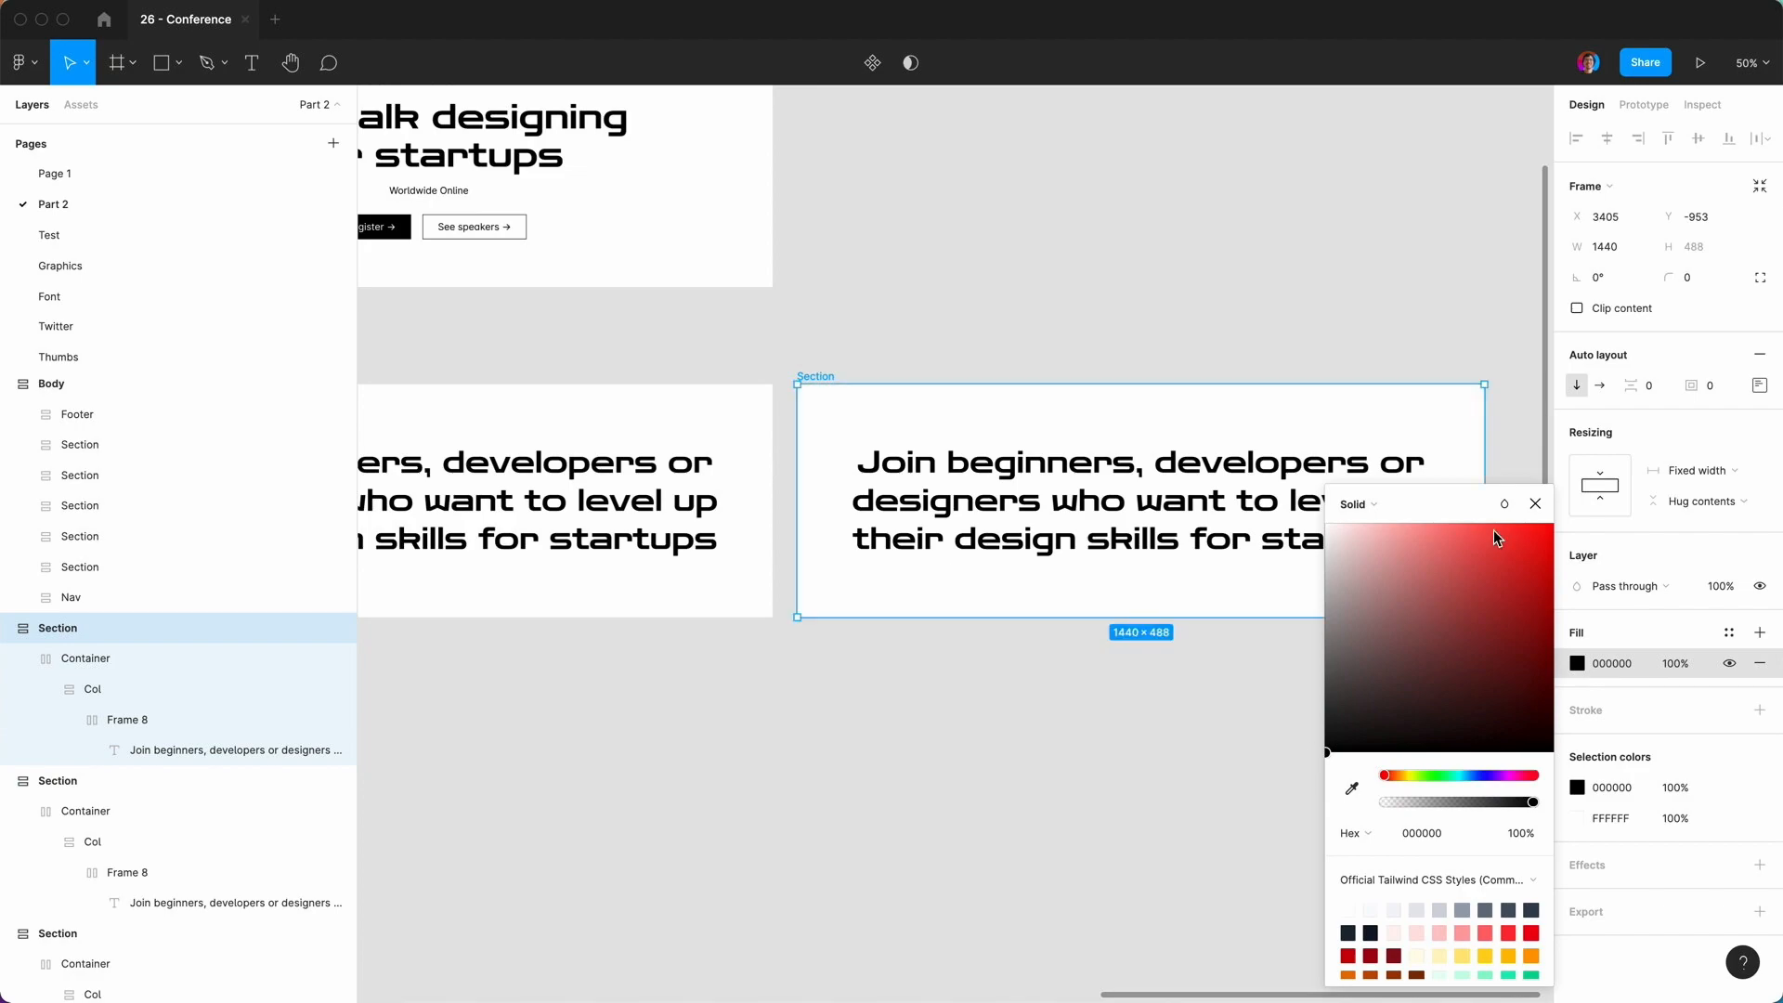
key(super+z)
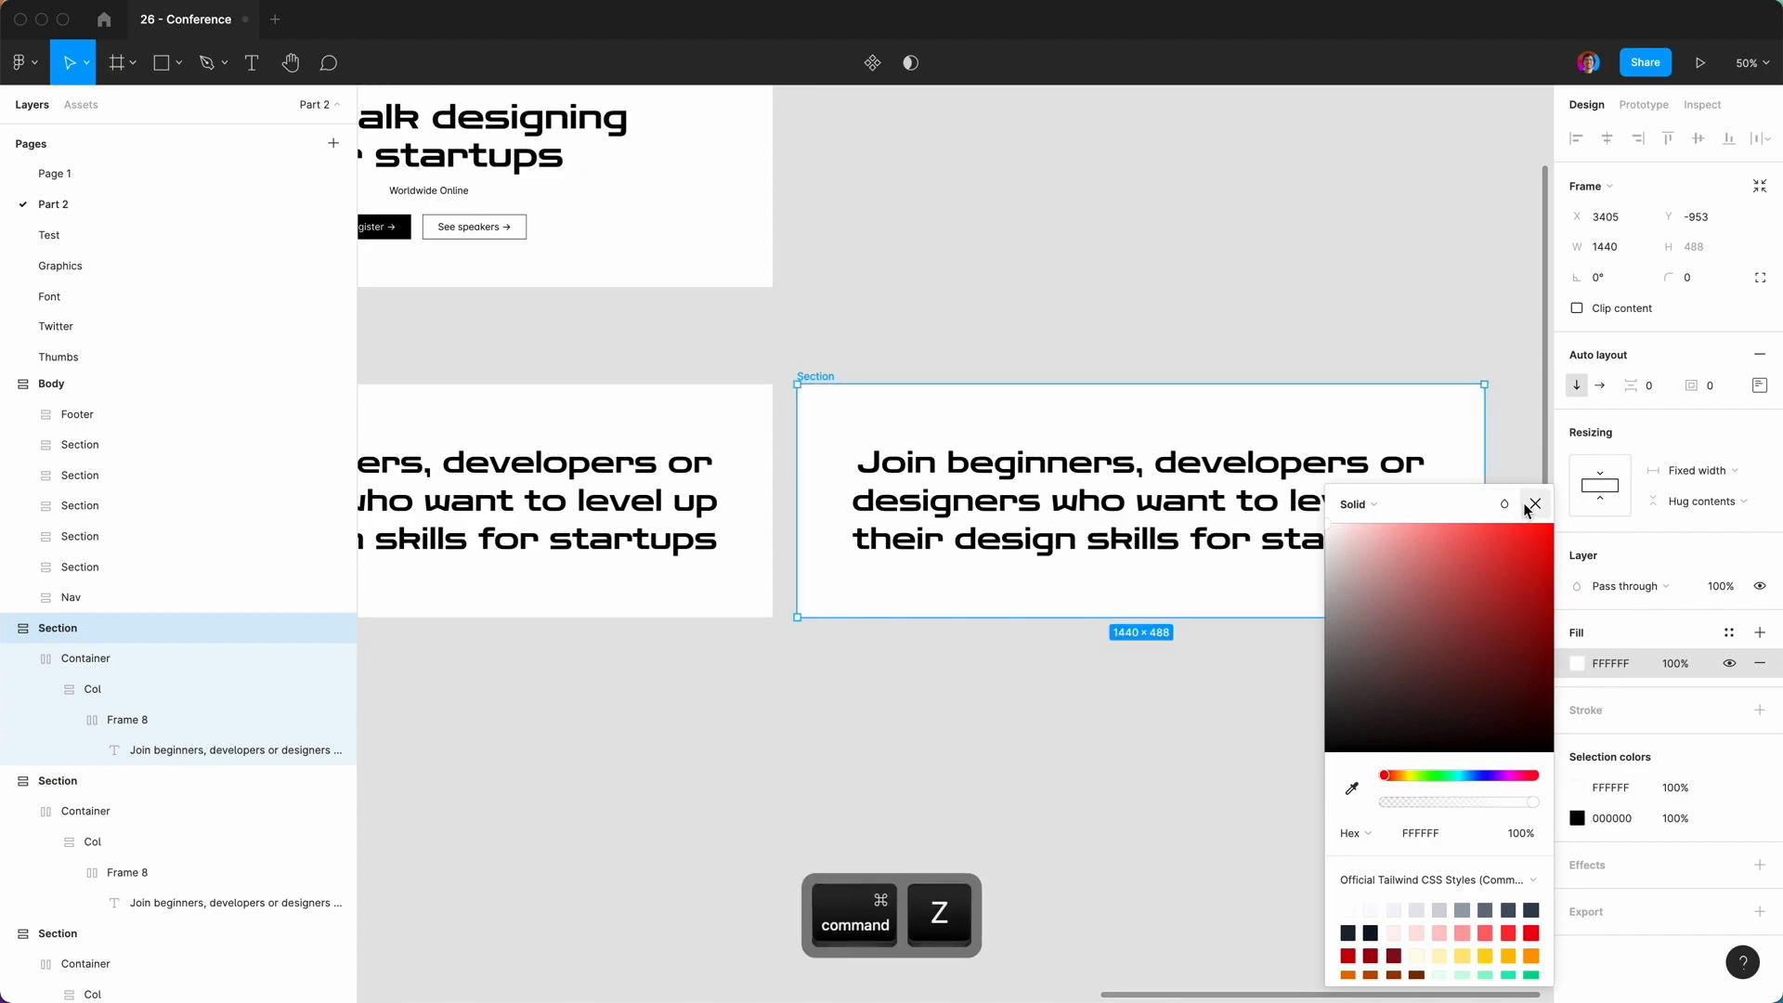
click(1532, 505)
Set the fill of the duplicated "Join beginners" section's container to black 000000.
click(84, 664)
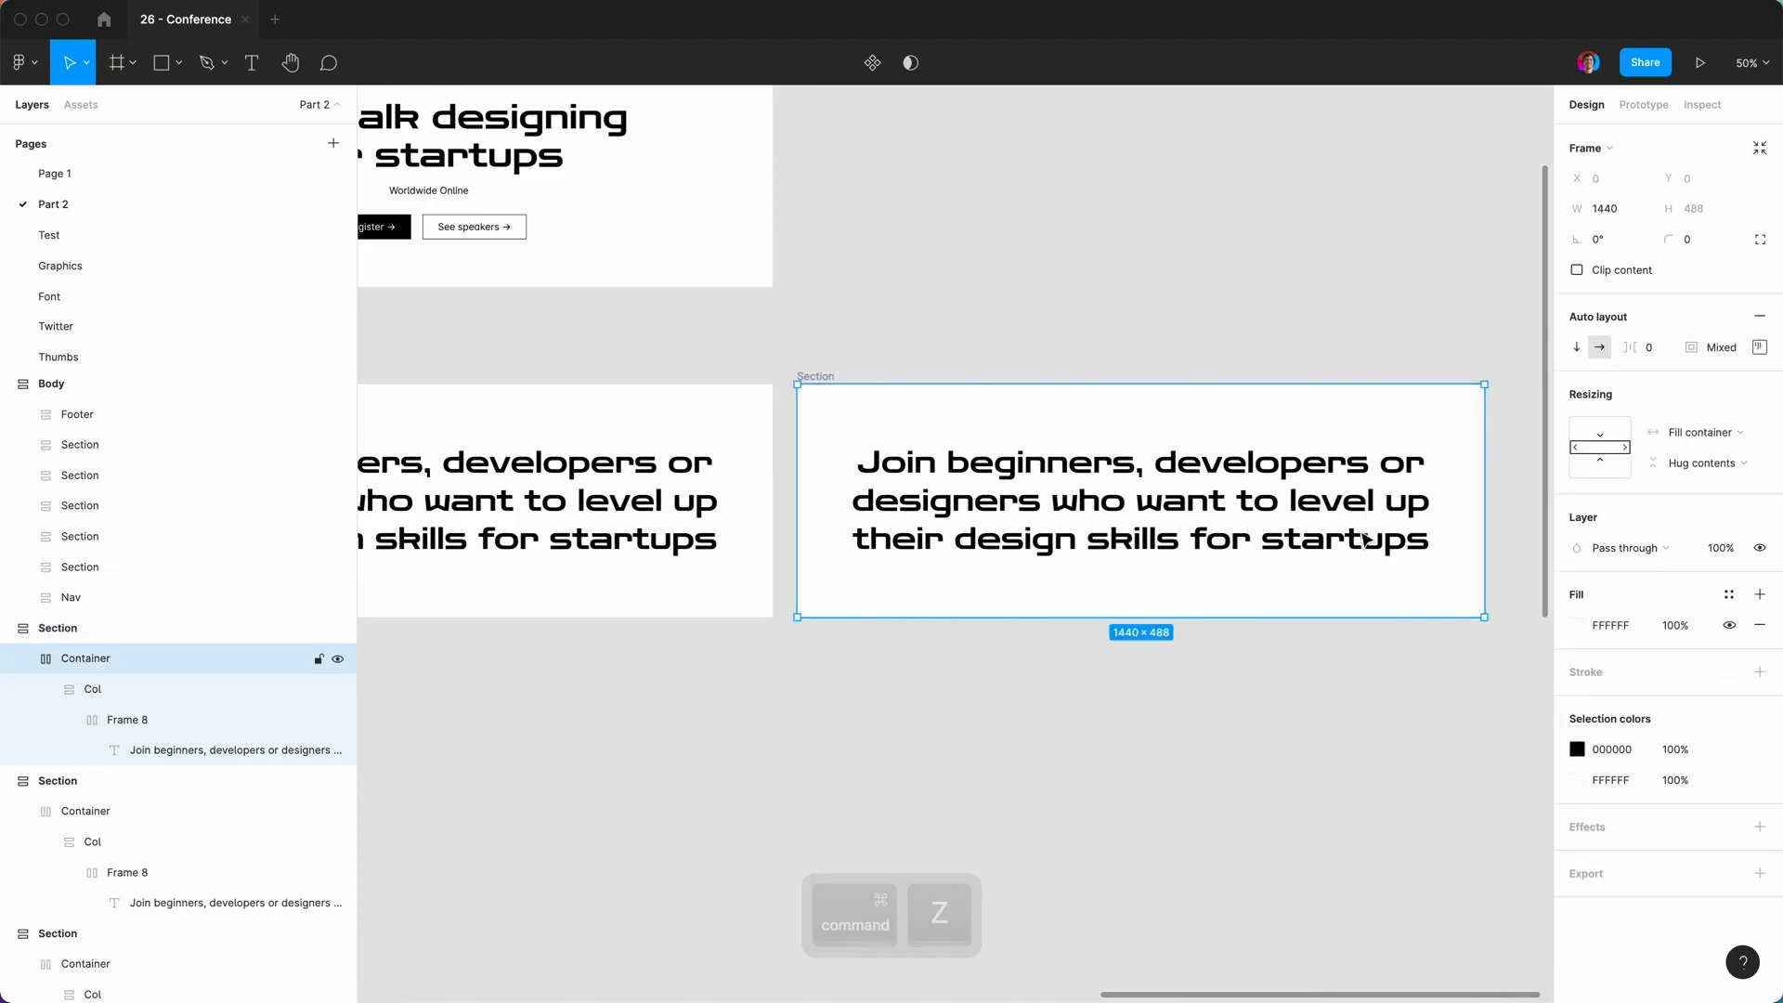
click(1579, 626)
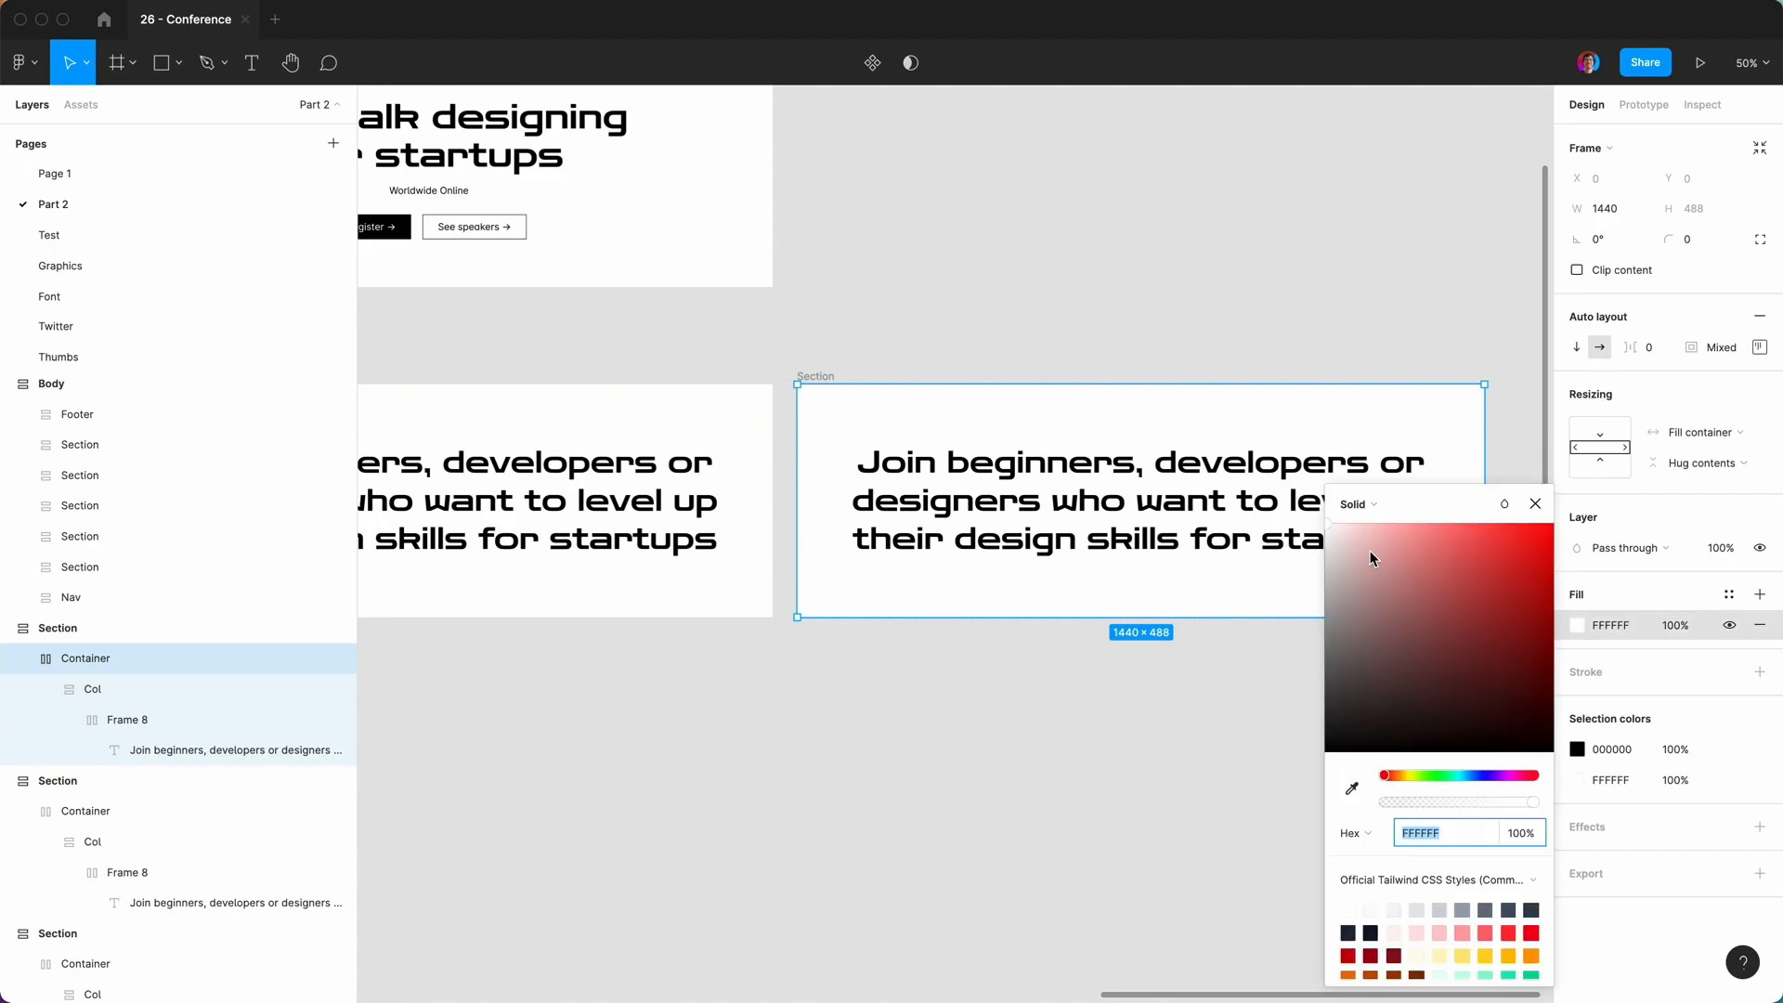
drag(1328, 523, 1293, 780)
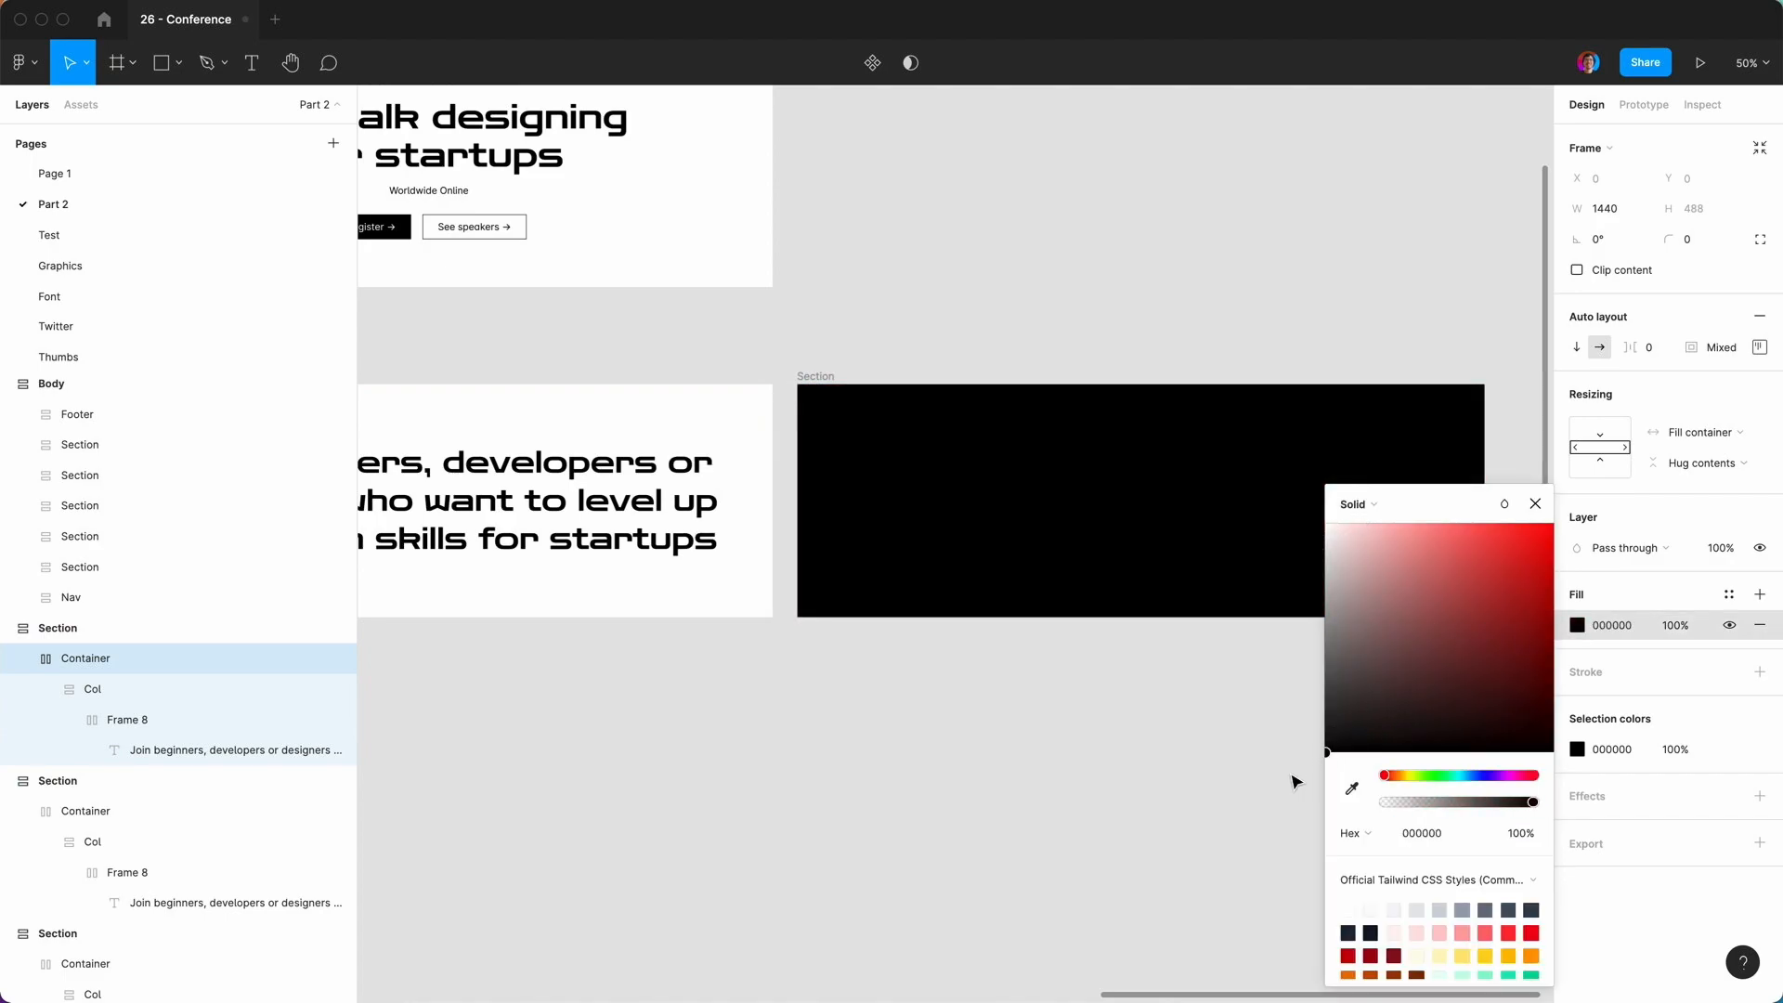
click(1535, 504)
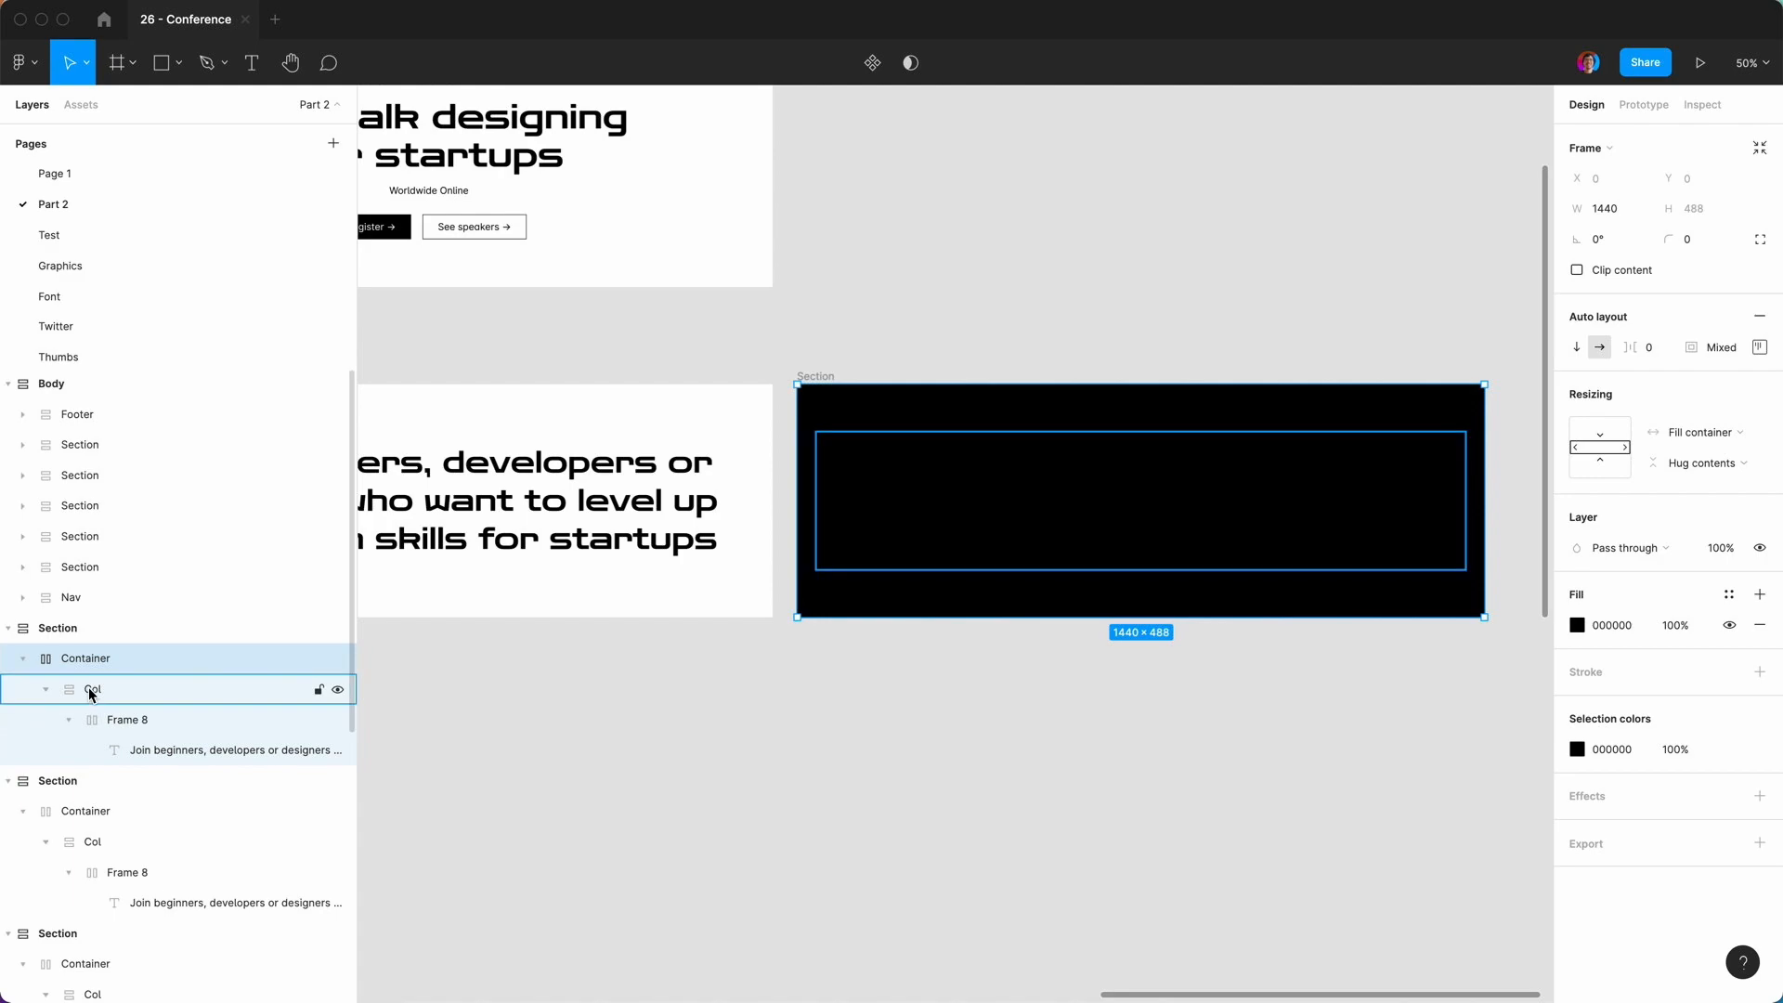
Recolor the "Join beginners" heading in the black section to white.
click(137, 752)
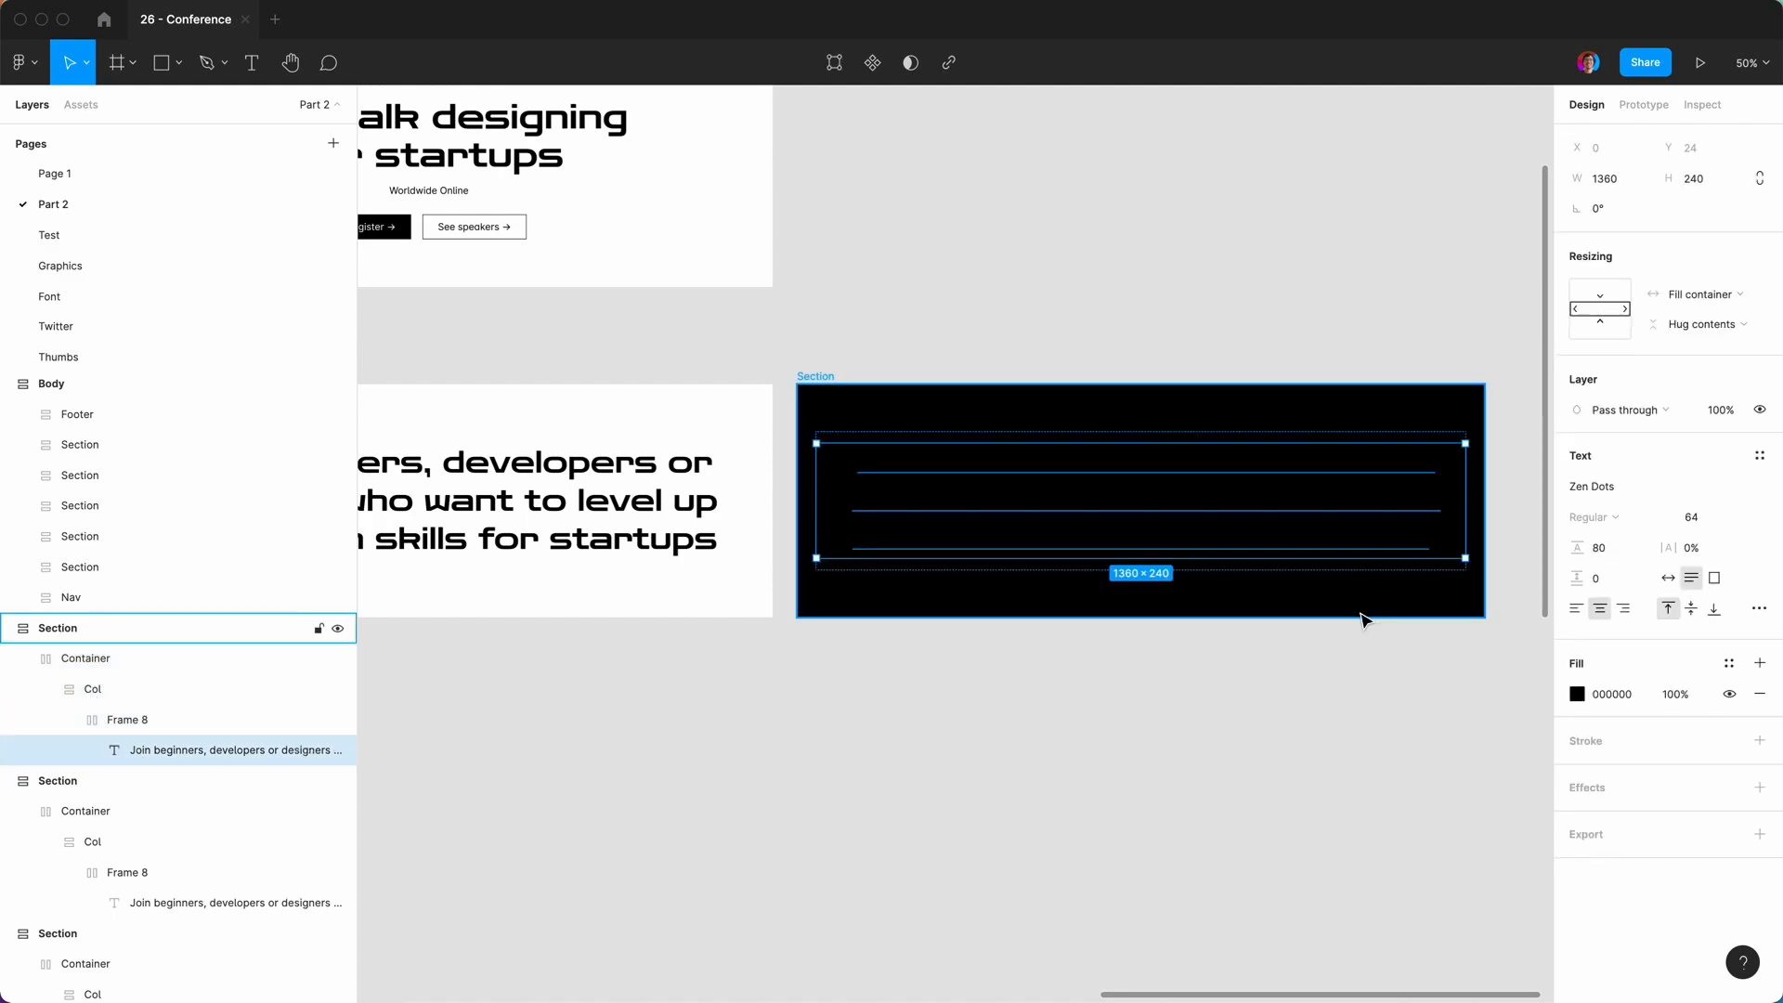
click(1579, 695)
drag(1329, 757, 1330, 613)
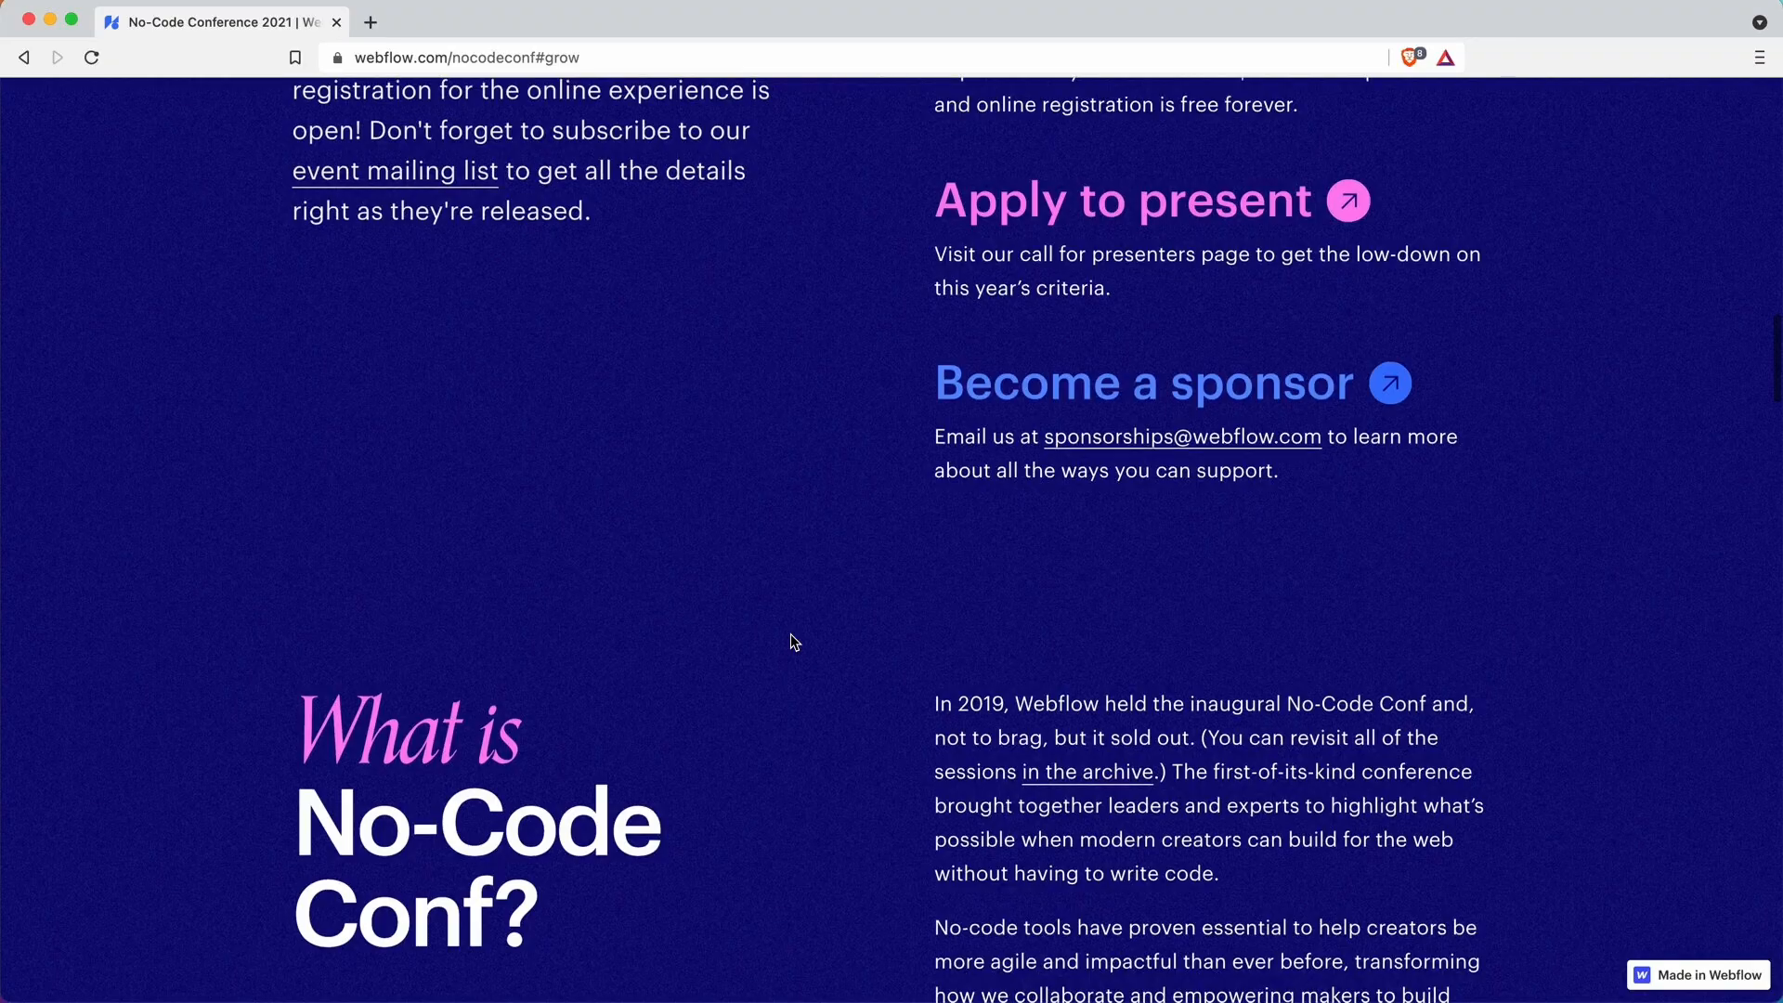
Check the two-column layout on Webflow's page, then duplicate the "Ready Designer One Conference" section and place the copy below the white "Join beginners" section.
scroll(789, 633, up, 4)
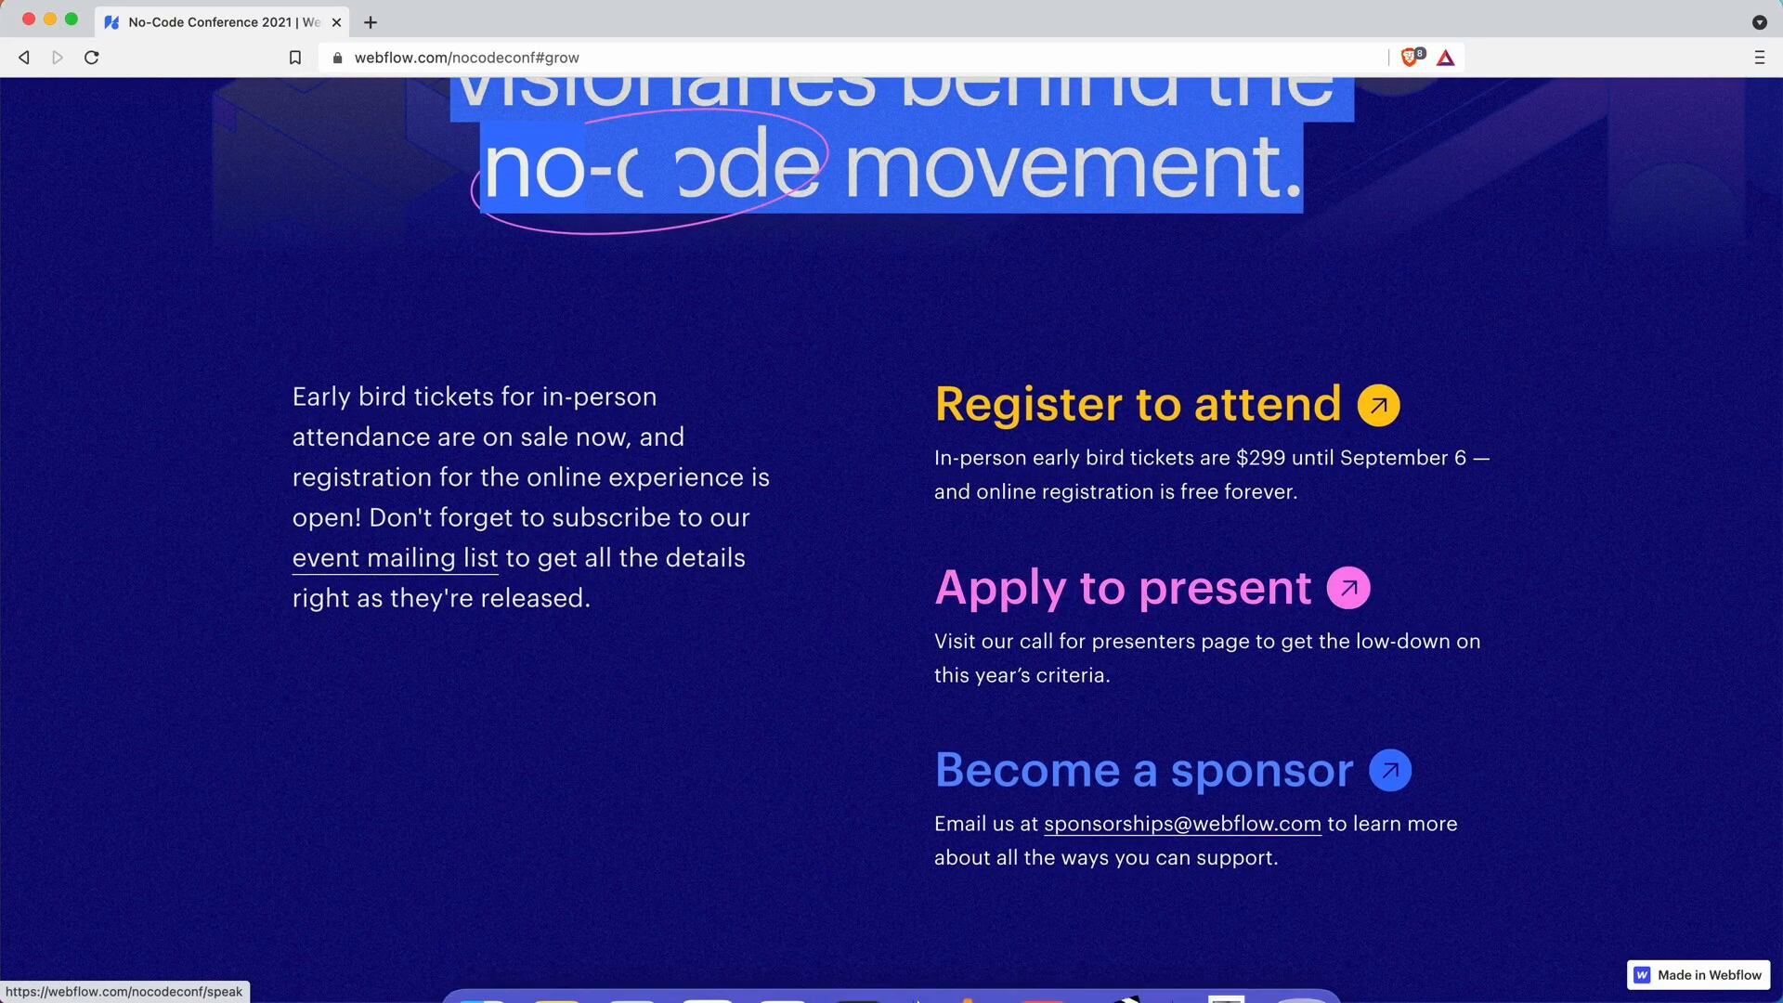
click(876, 966)
scroll(901, 706, left, 7)
scroll(900, 705, down, 1)
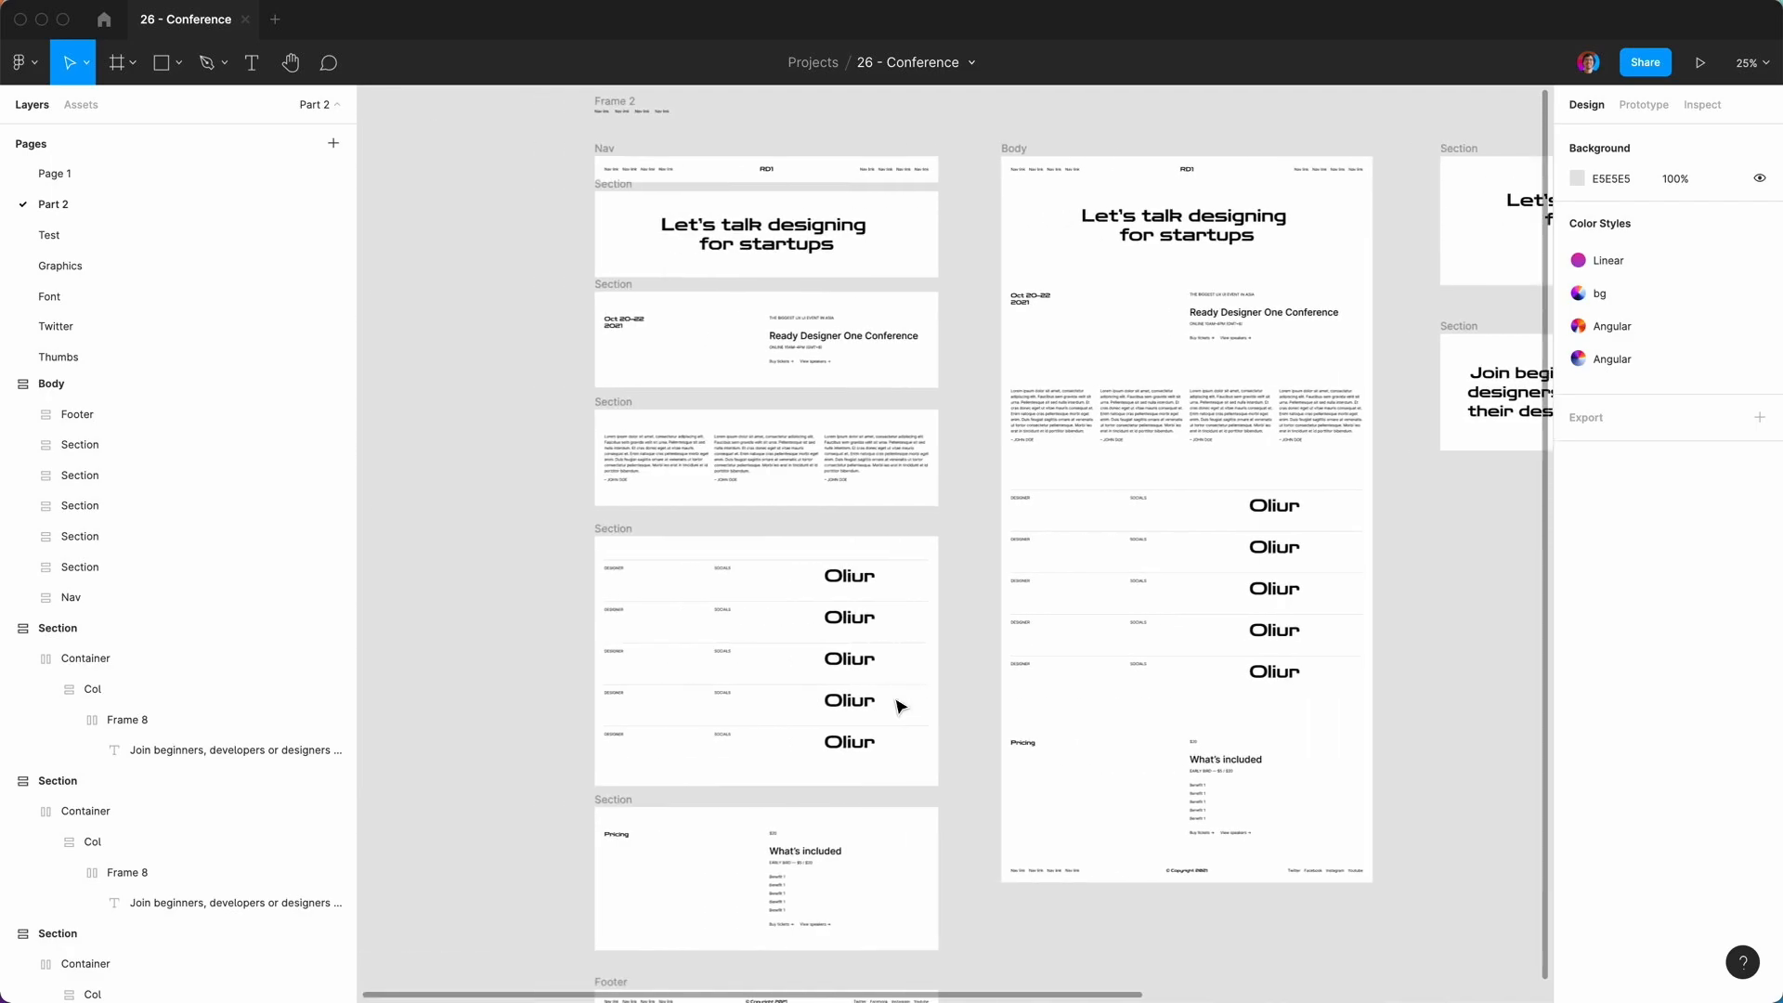
scroll(900, 705, down, 2)
scroll(901, 706, up, 3)
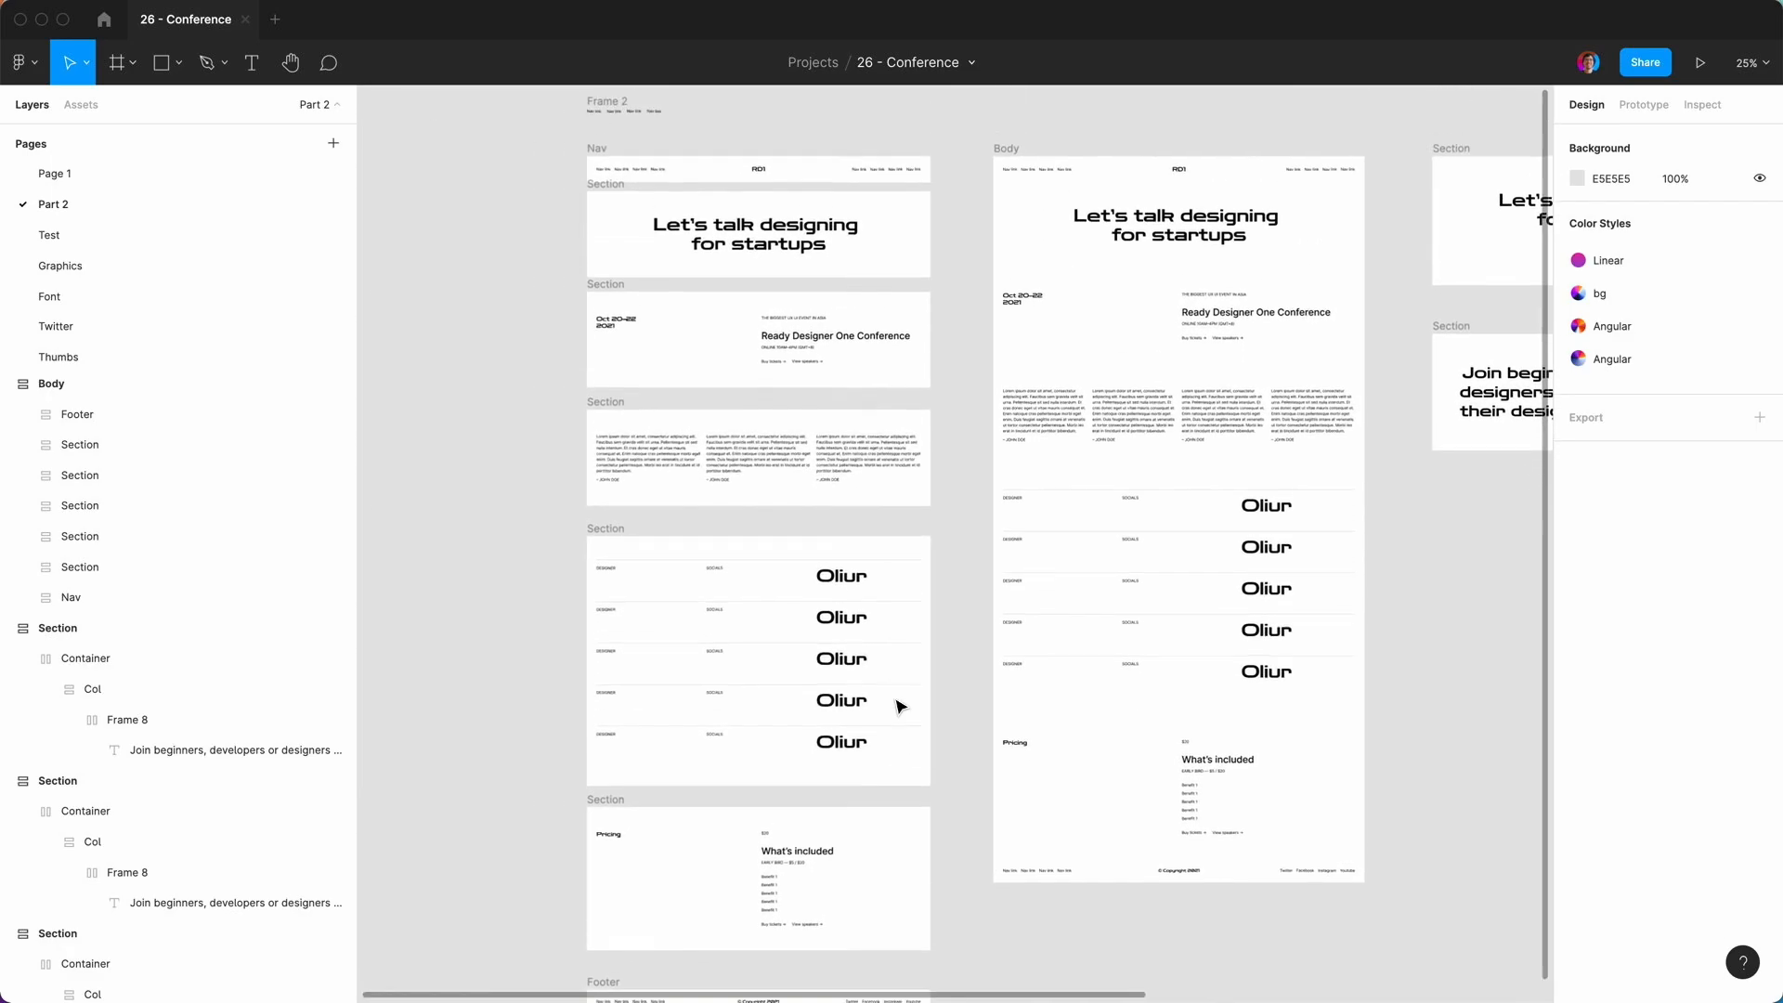
click(695, 390)
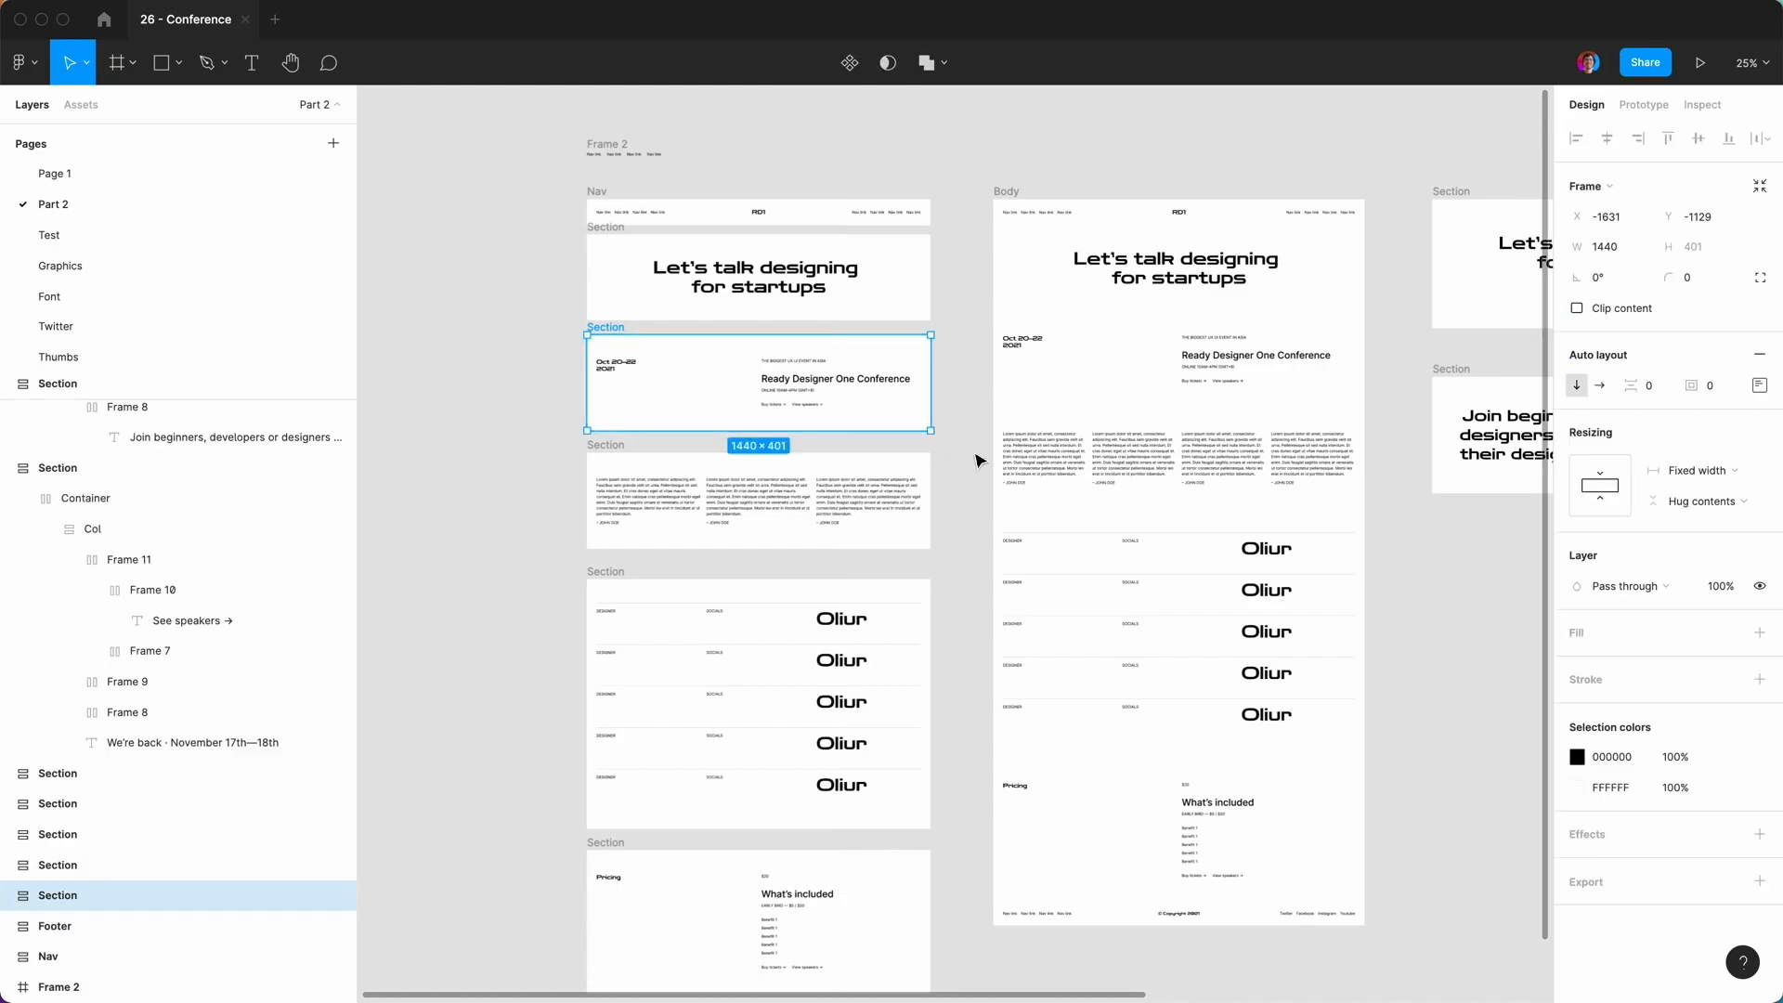
key(super+d)
drag(1165, 332, 443, 542)
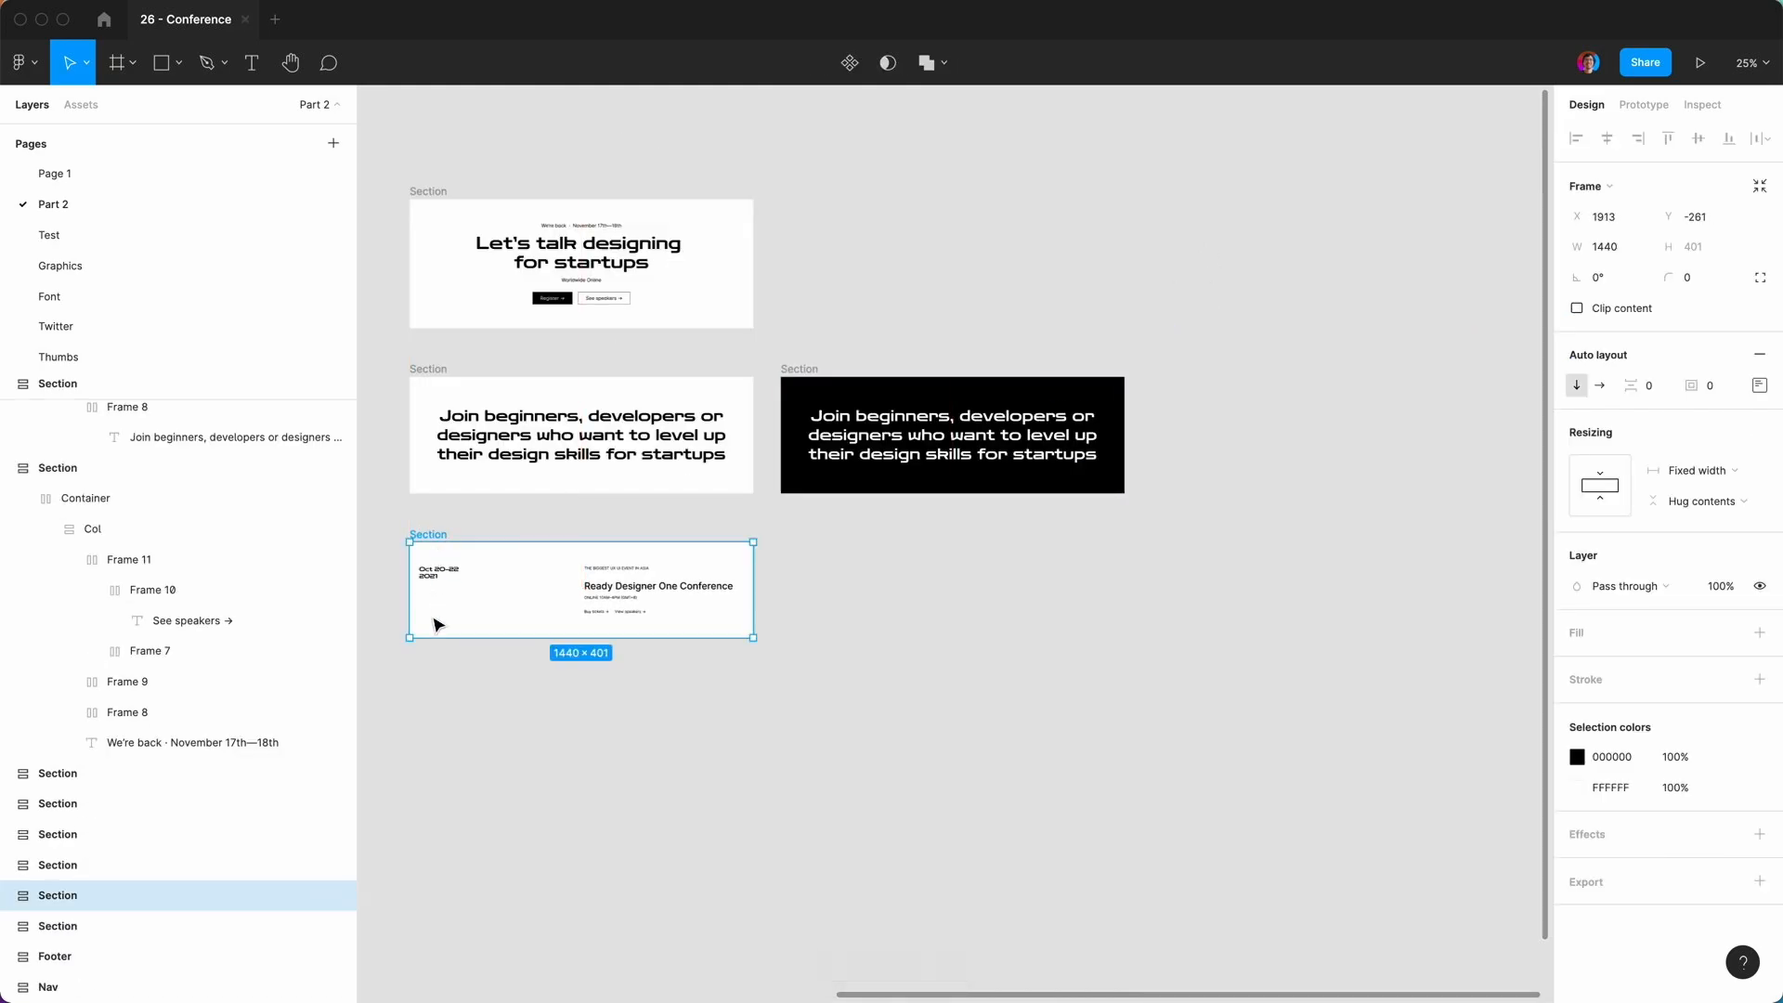
Change the font of the "Oct 20–22 2021" text in the copied section to Inter.
click(446, 754)
scroll(446, 754, left, 10)
key(super+equal)
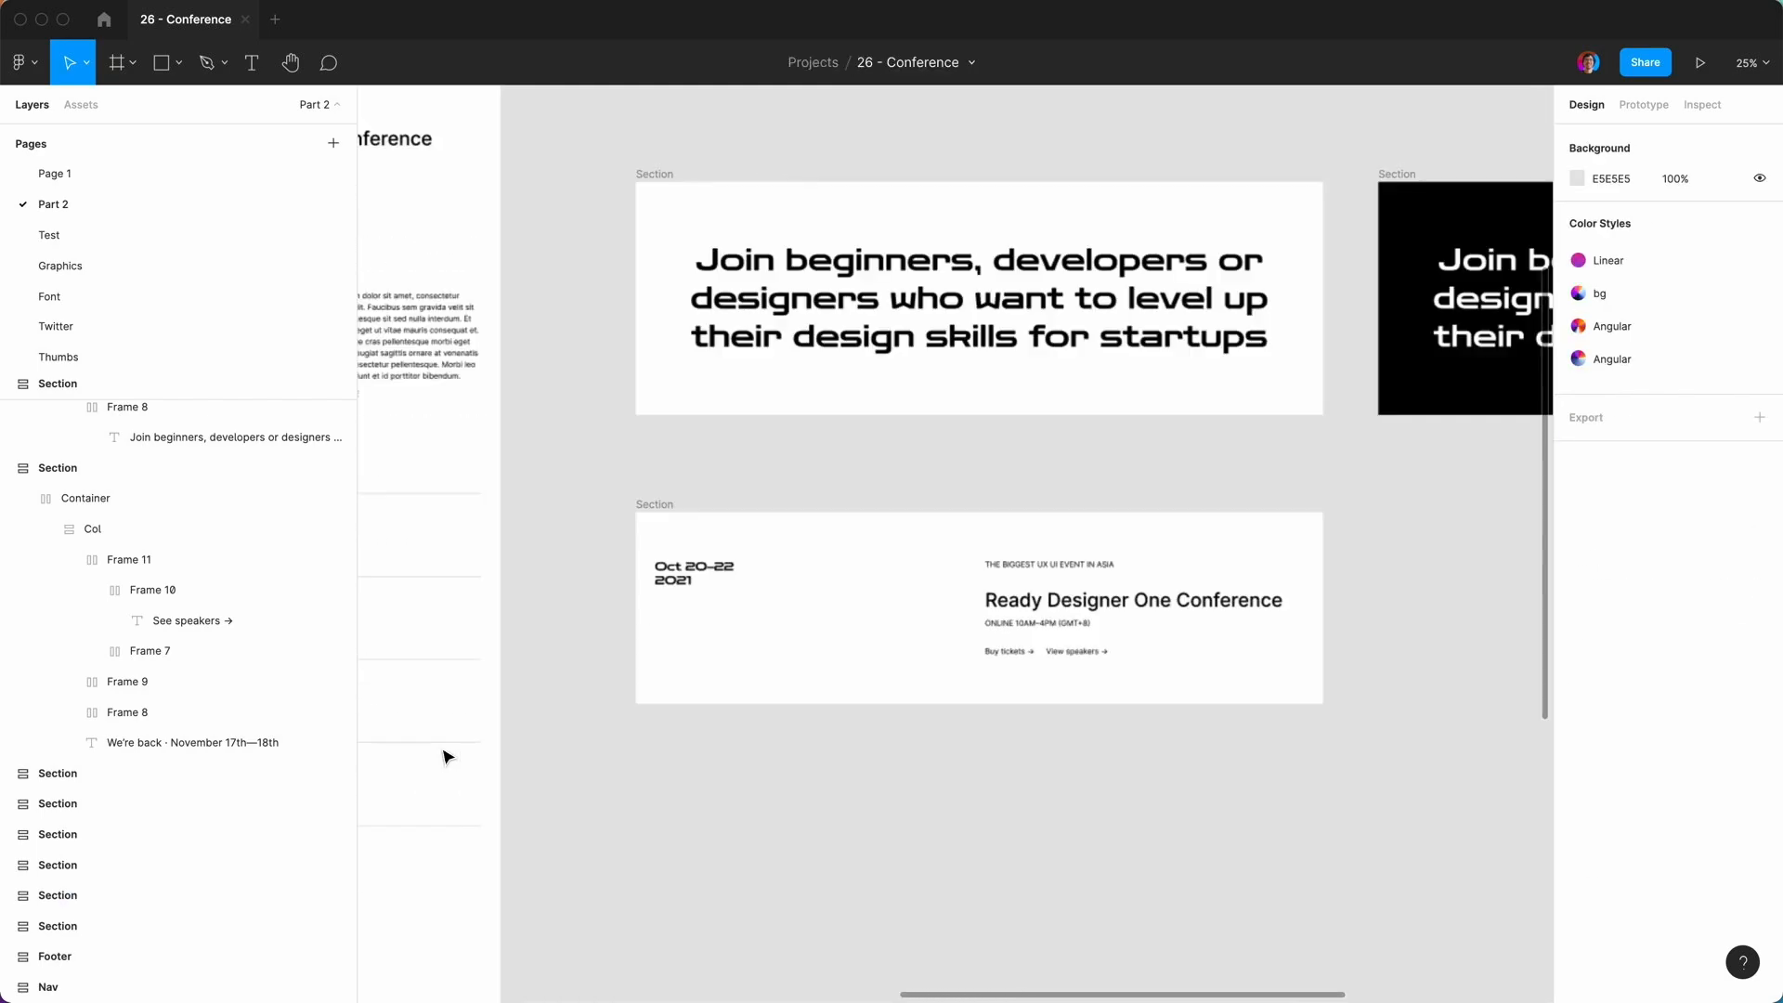
scroll(446, 748, down, 3)
scroll(446, 749, right, 2)
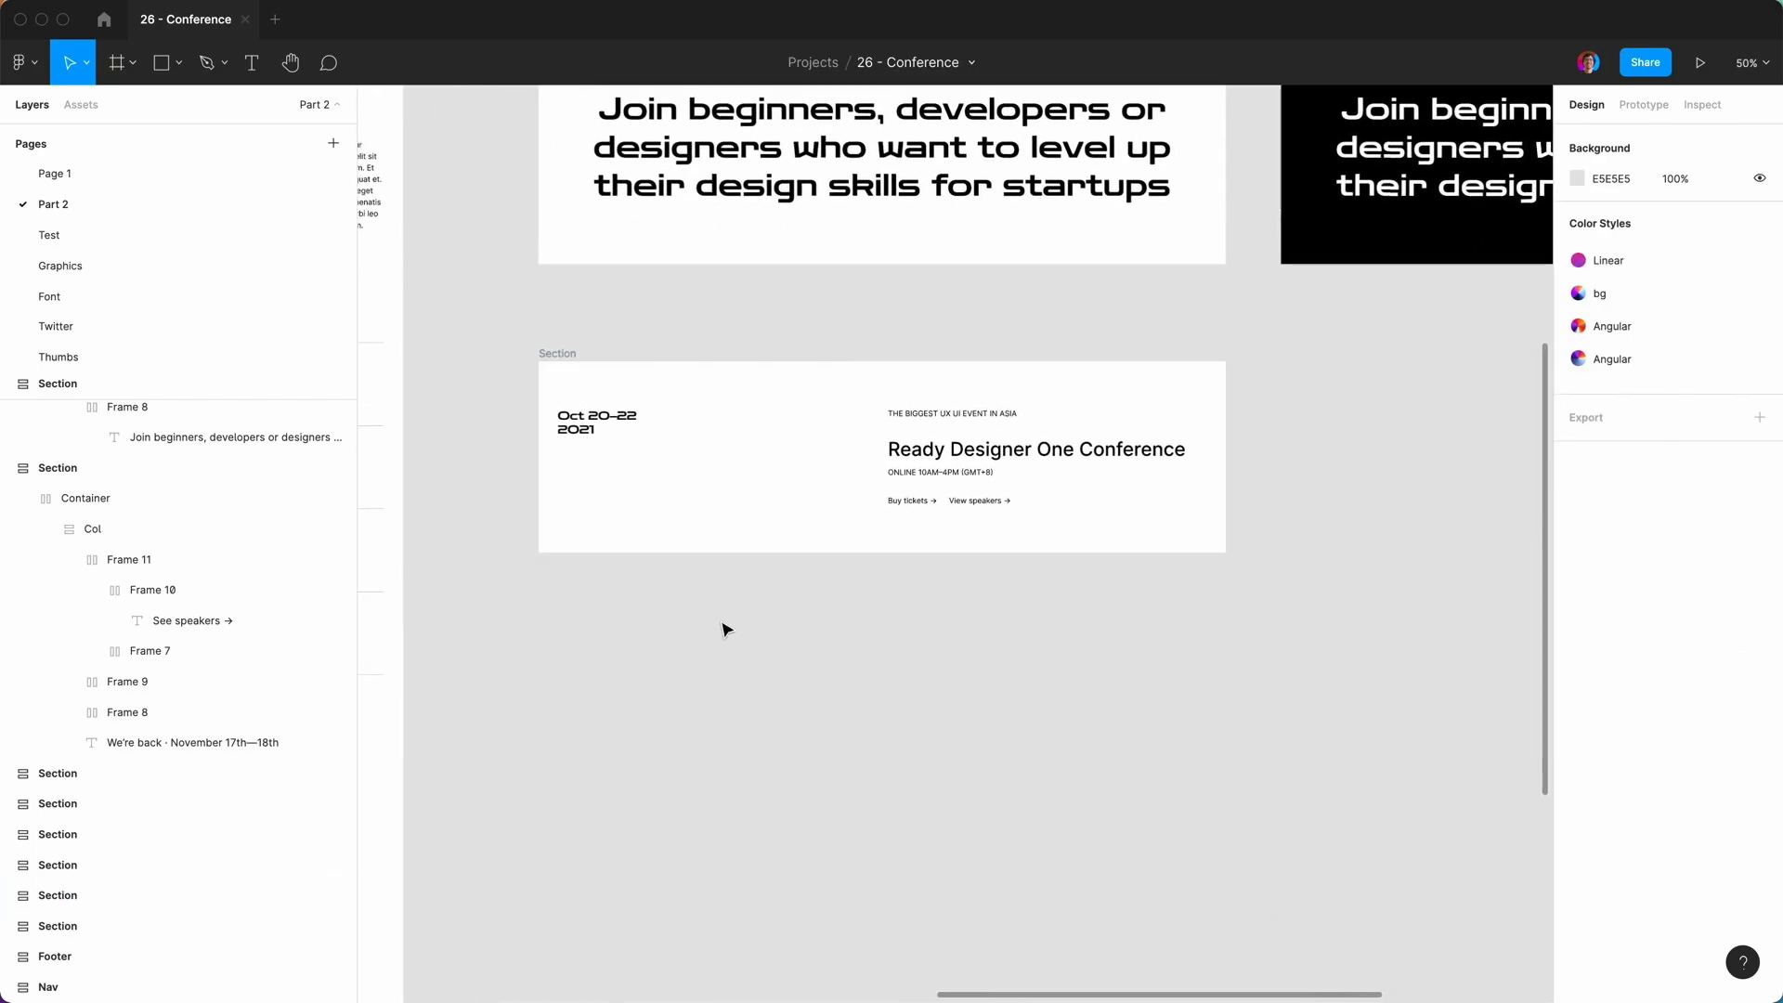
mouse_move(783, 984)
click(587, 423)
double_click(593, 416)
click(592, 416)
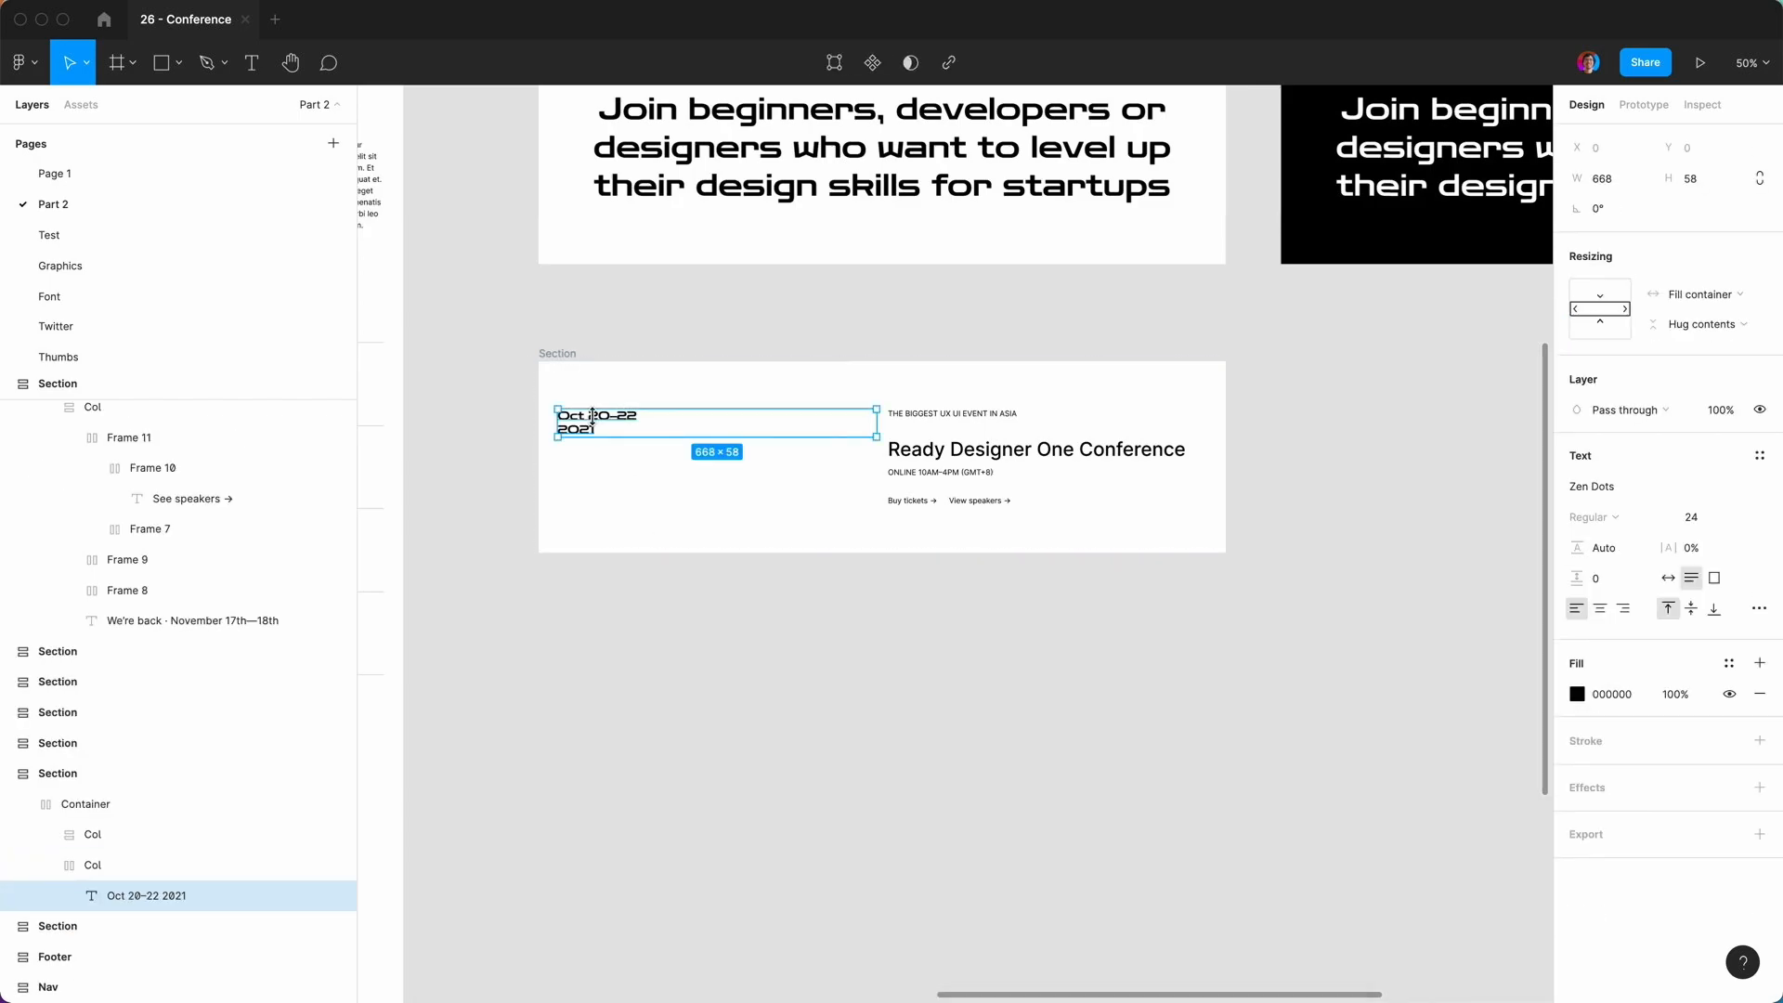
key(Return)
click(1622, 487)
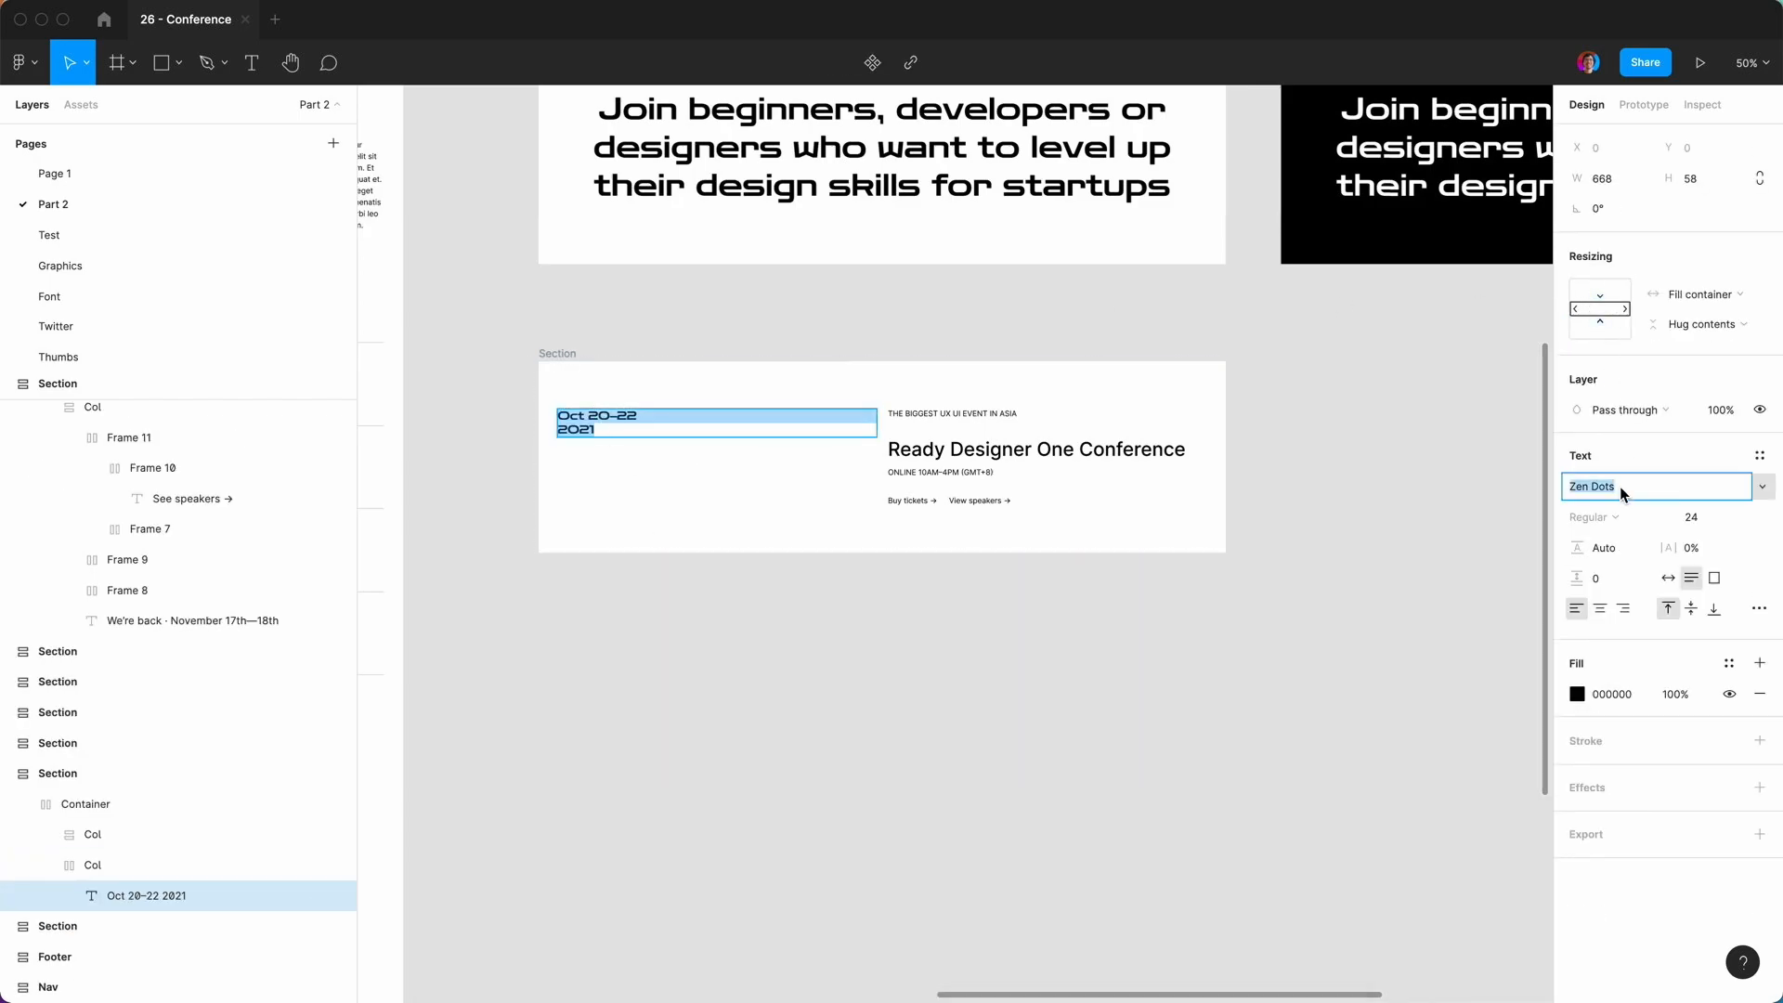
text(Inter)
key(Return)
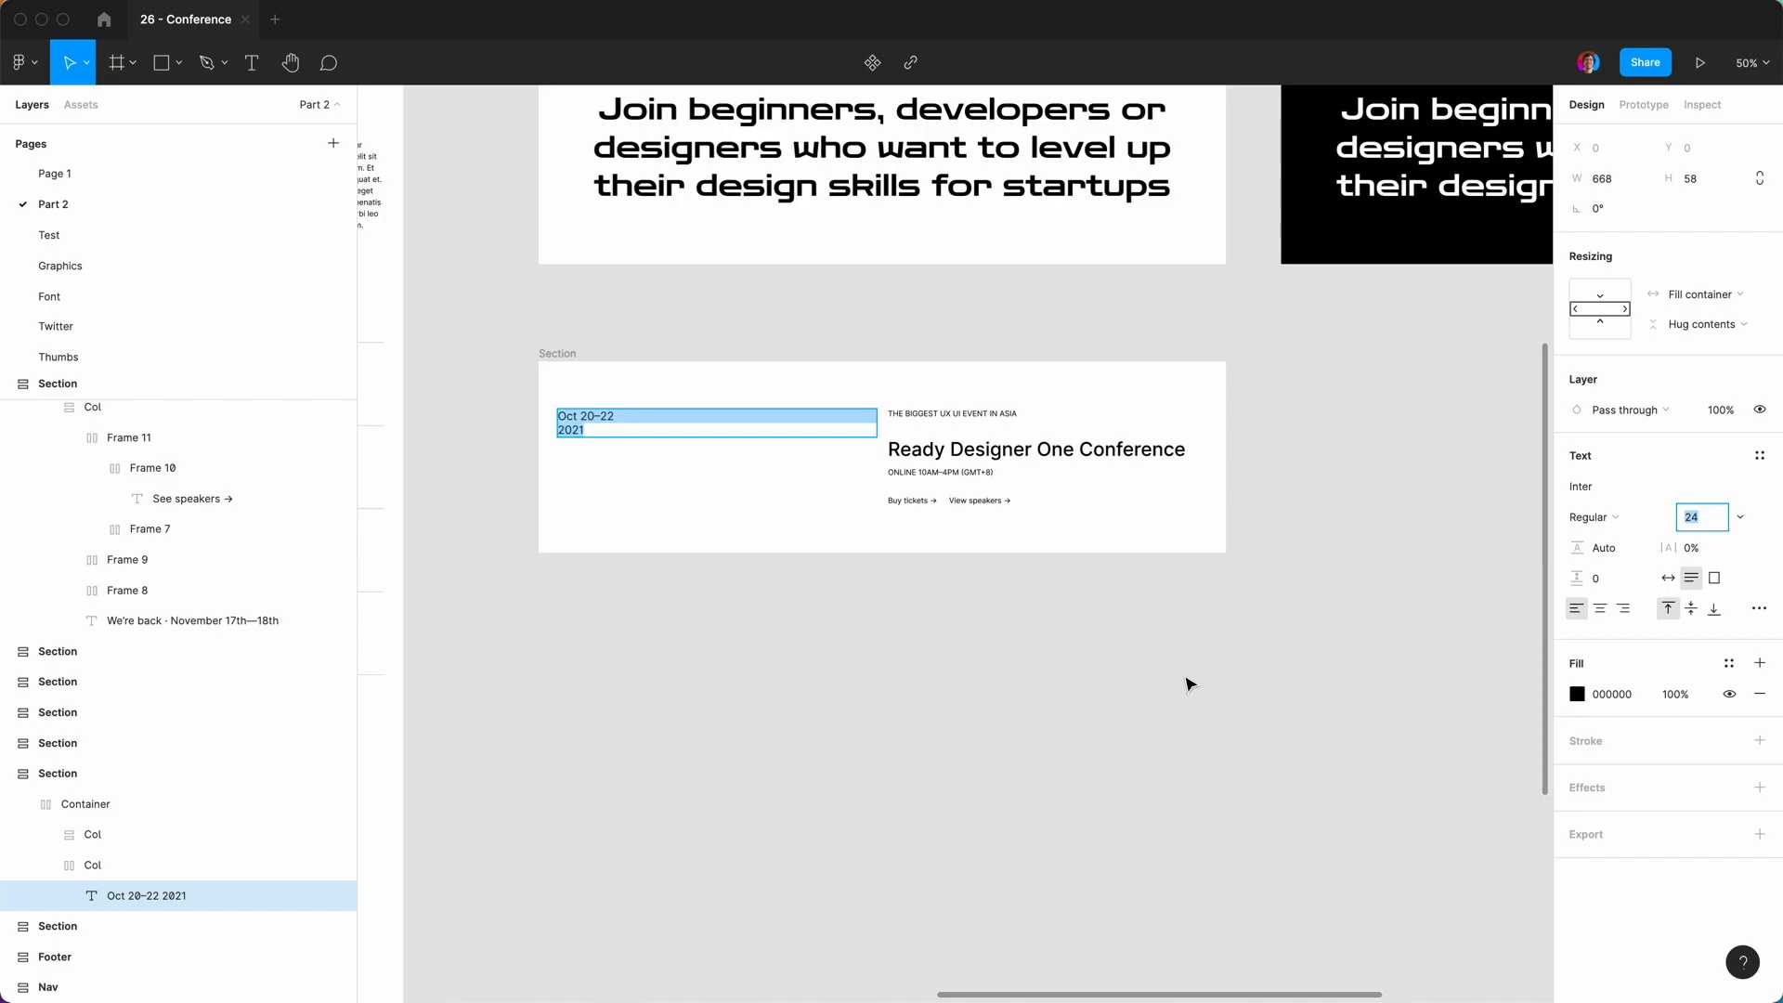
key(Escape)
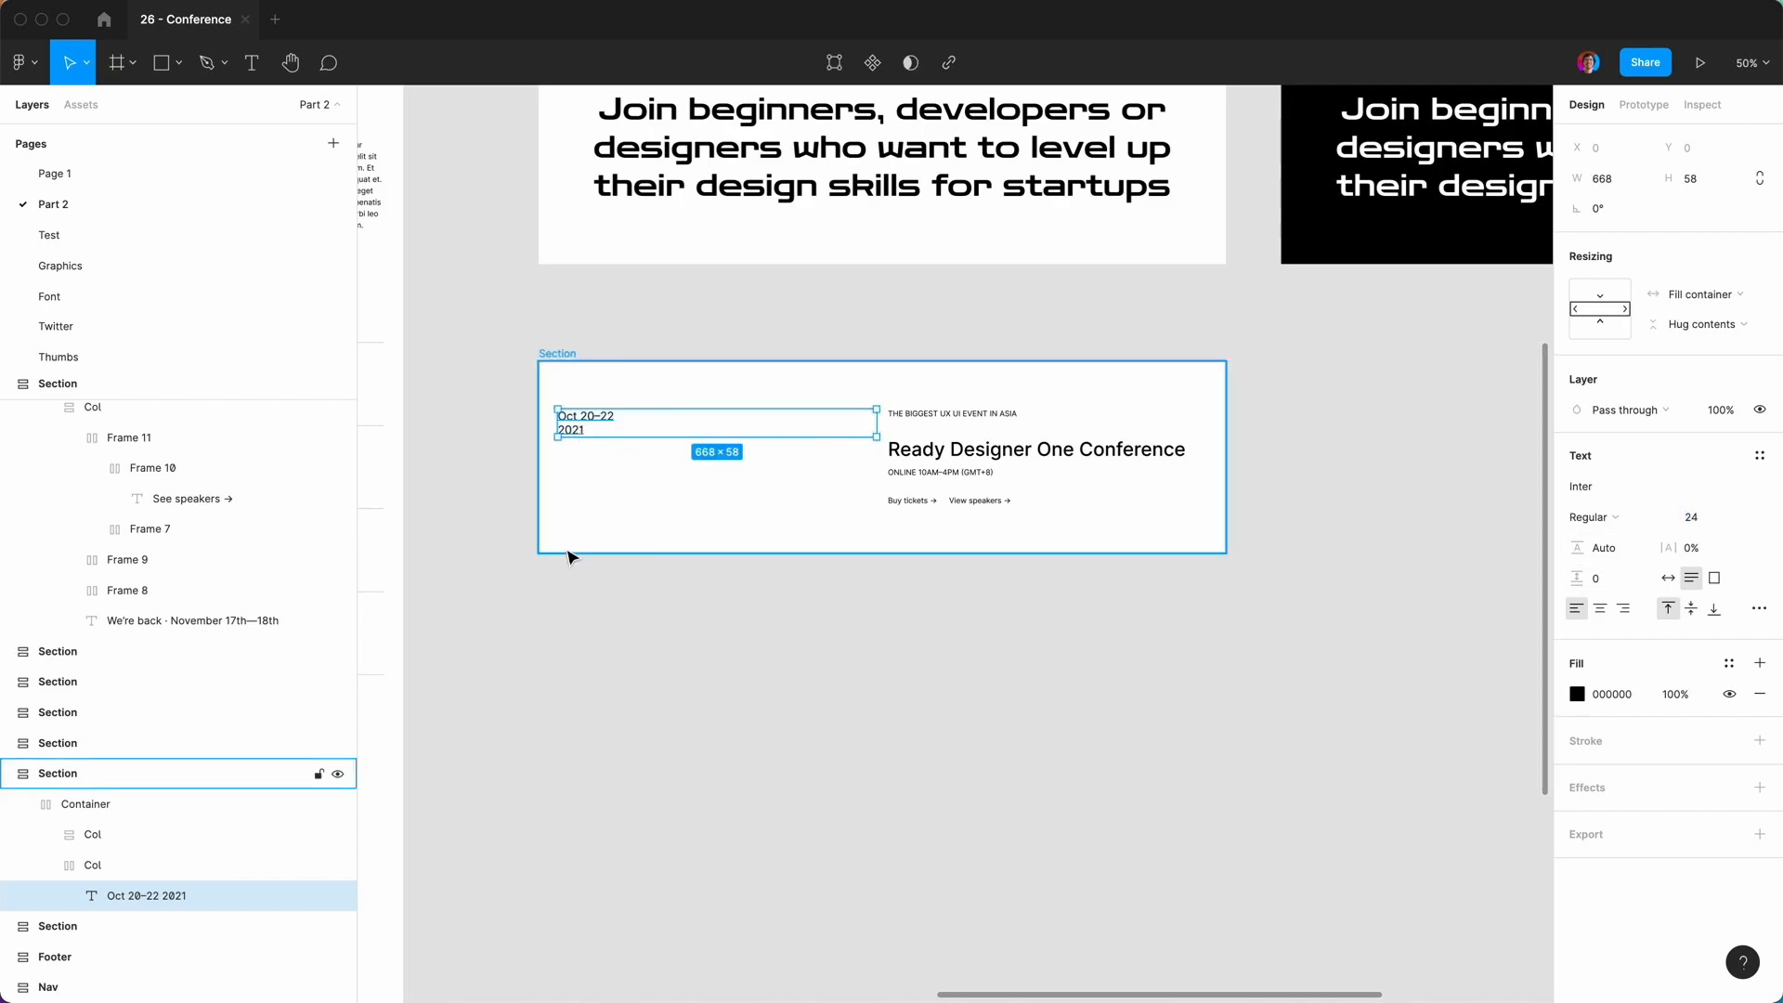
Replace the "Oct 20–22 2021" text with a generated Lorem ipsum paragraph.
key(super+plus)
scroll(568, 558, left, 4)
double_click(534, 314)
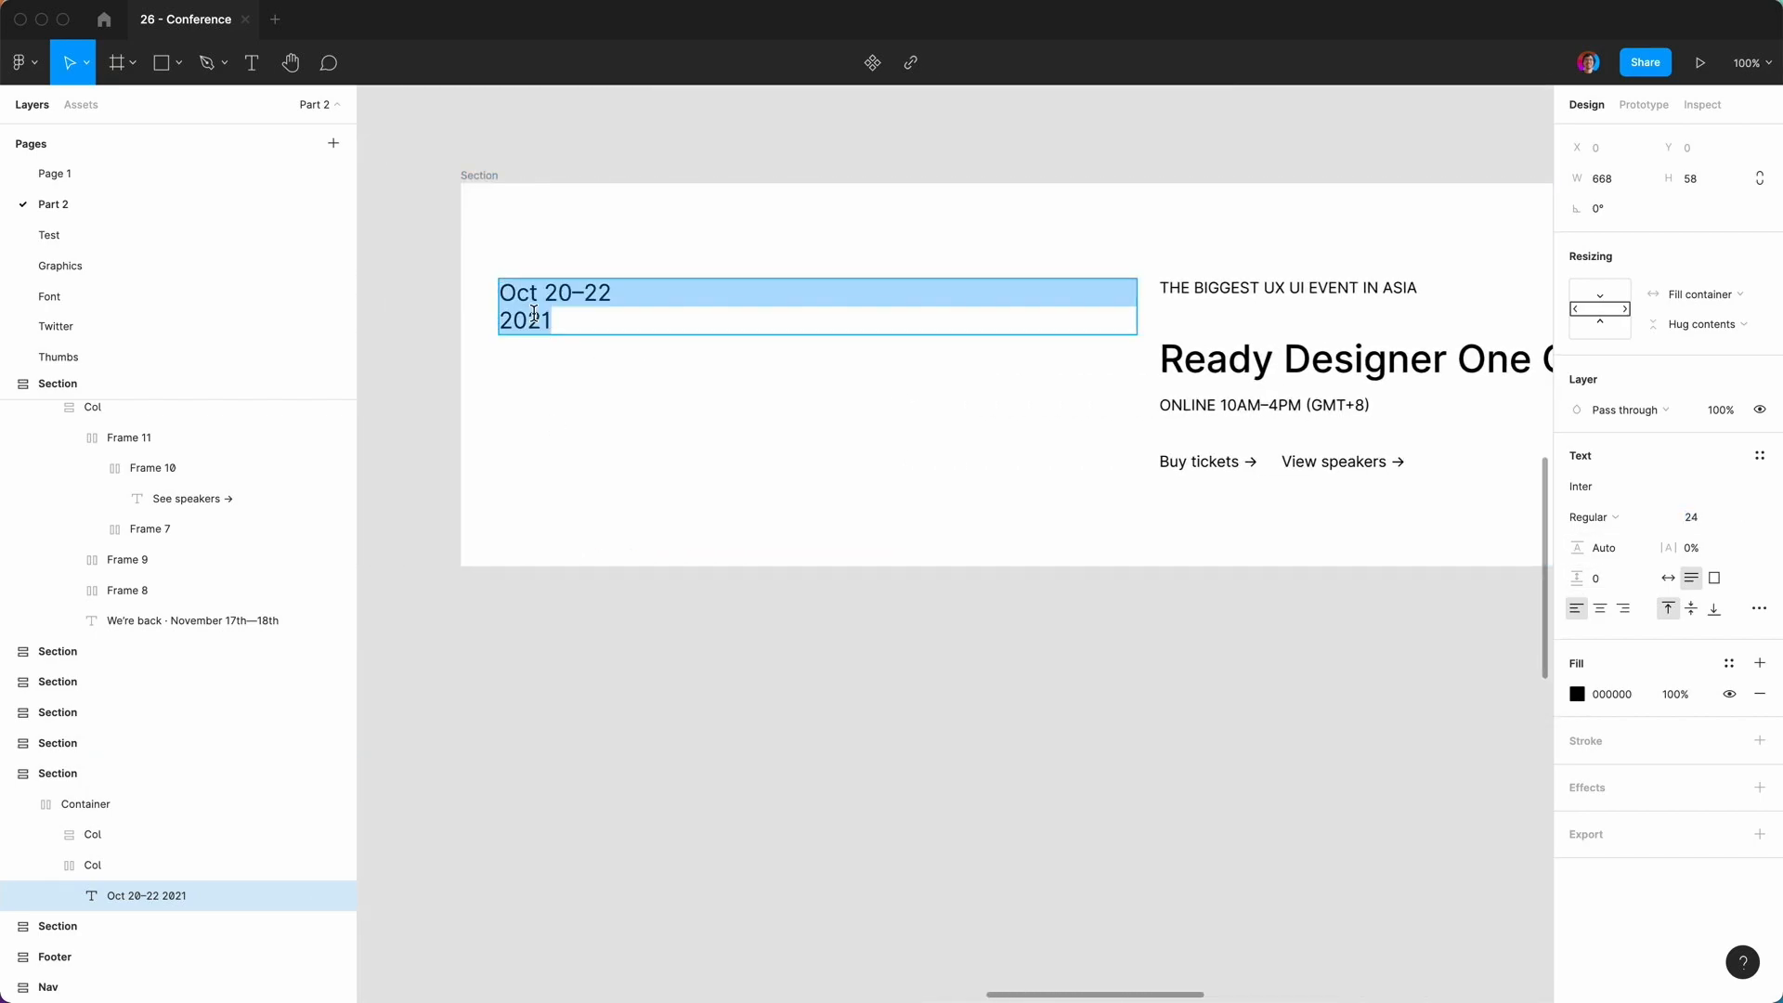
key(super+slash)
text(lorem)
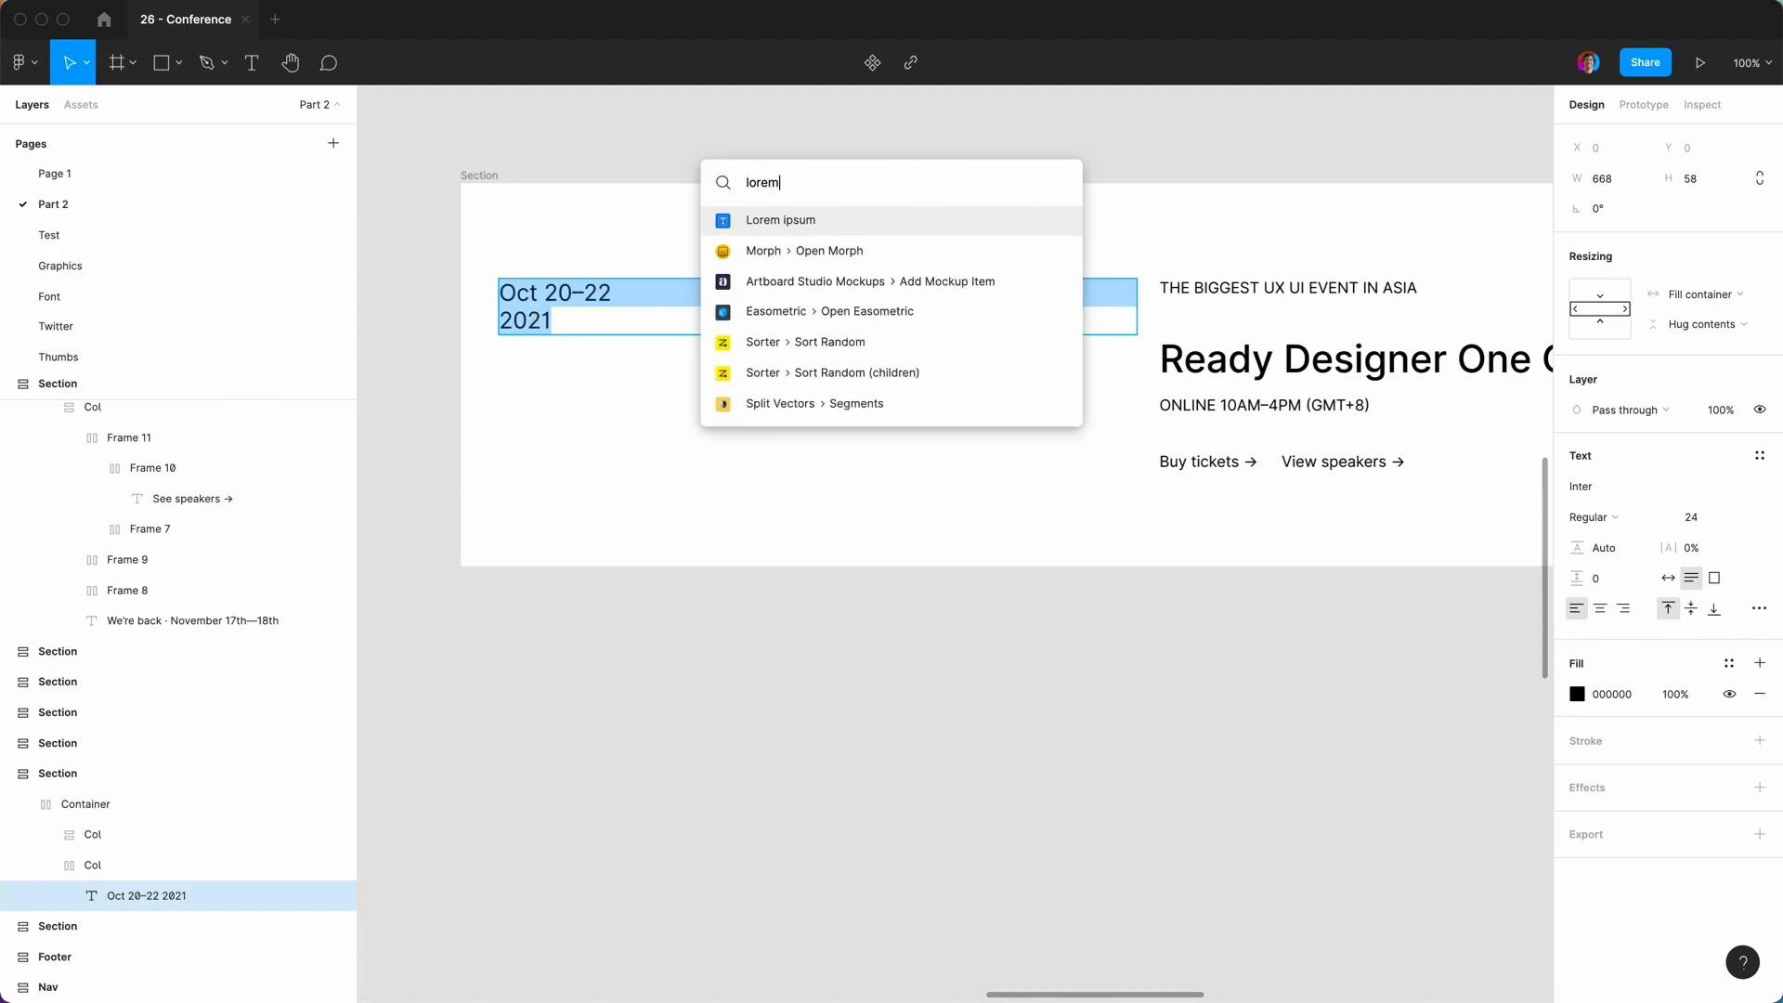
key(Return)
key(Return)
Set the line height of the Lorem ipsum paragraph to 32.
click(927, 405)
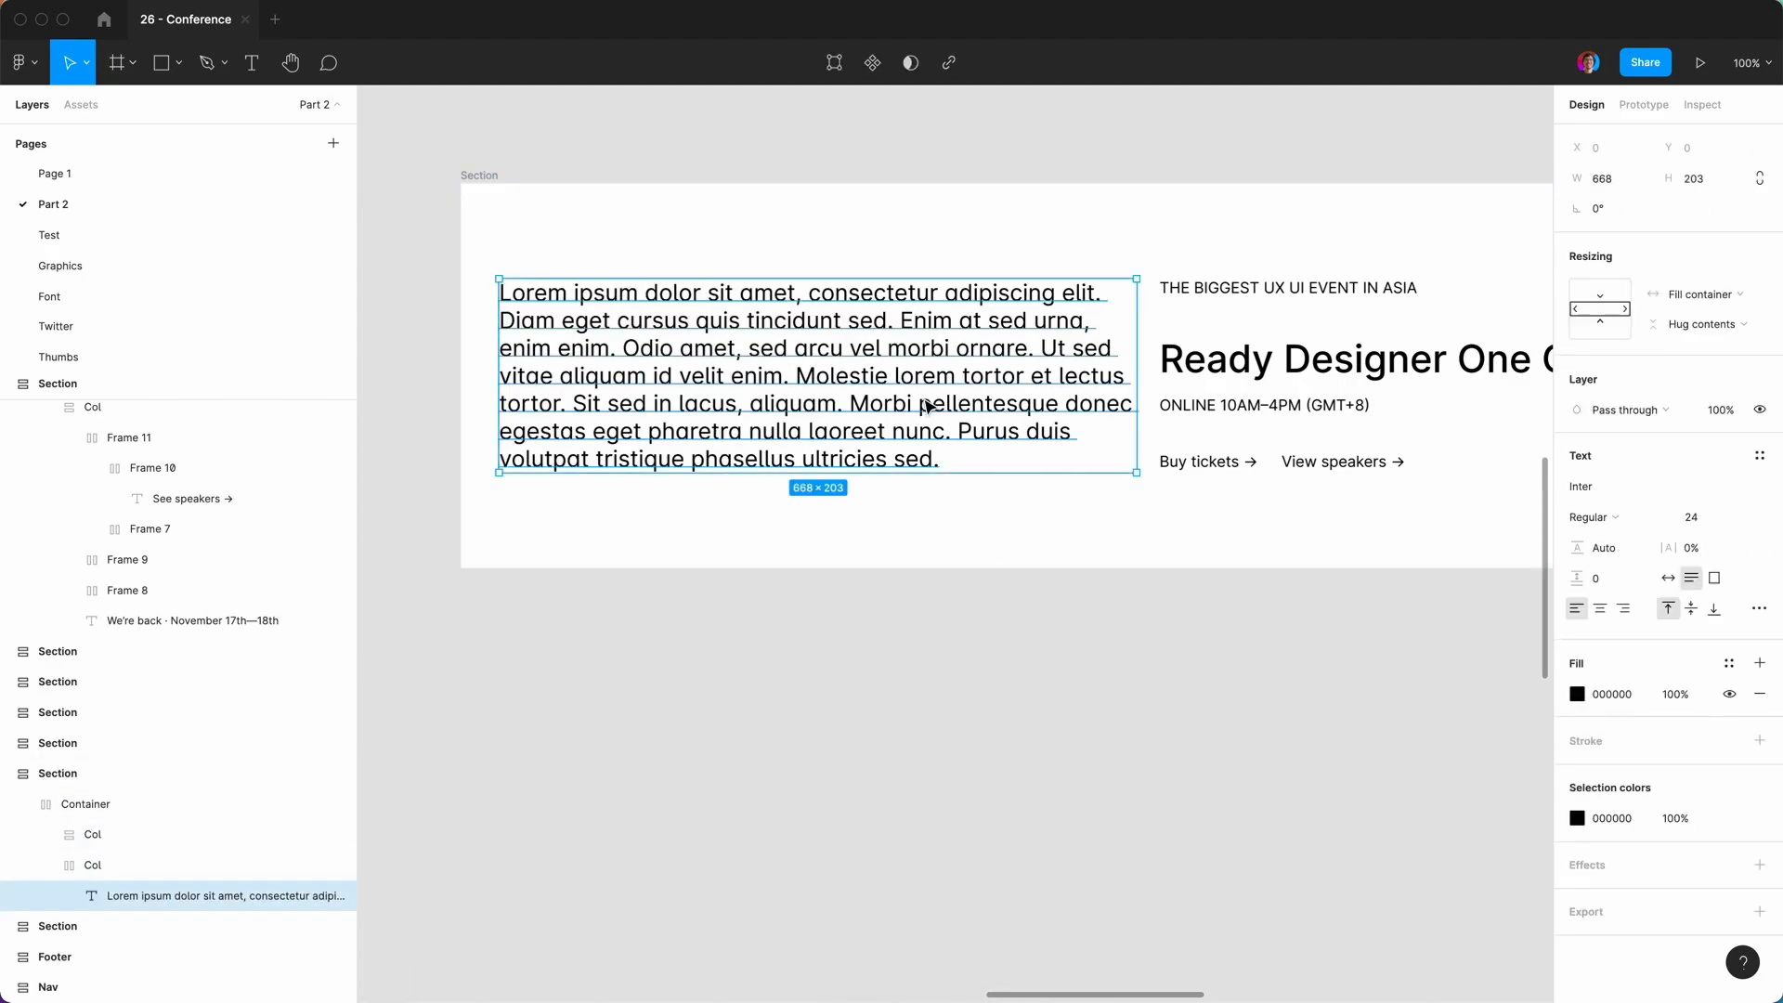
click(1609, 555)
text(3)
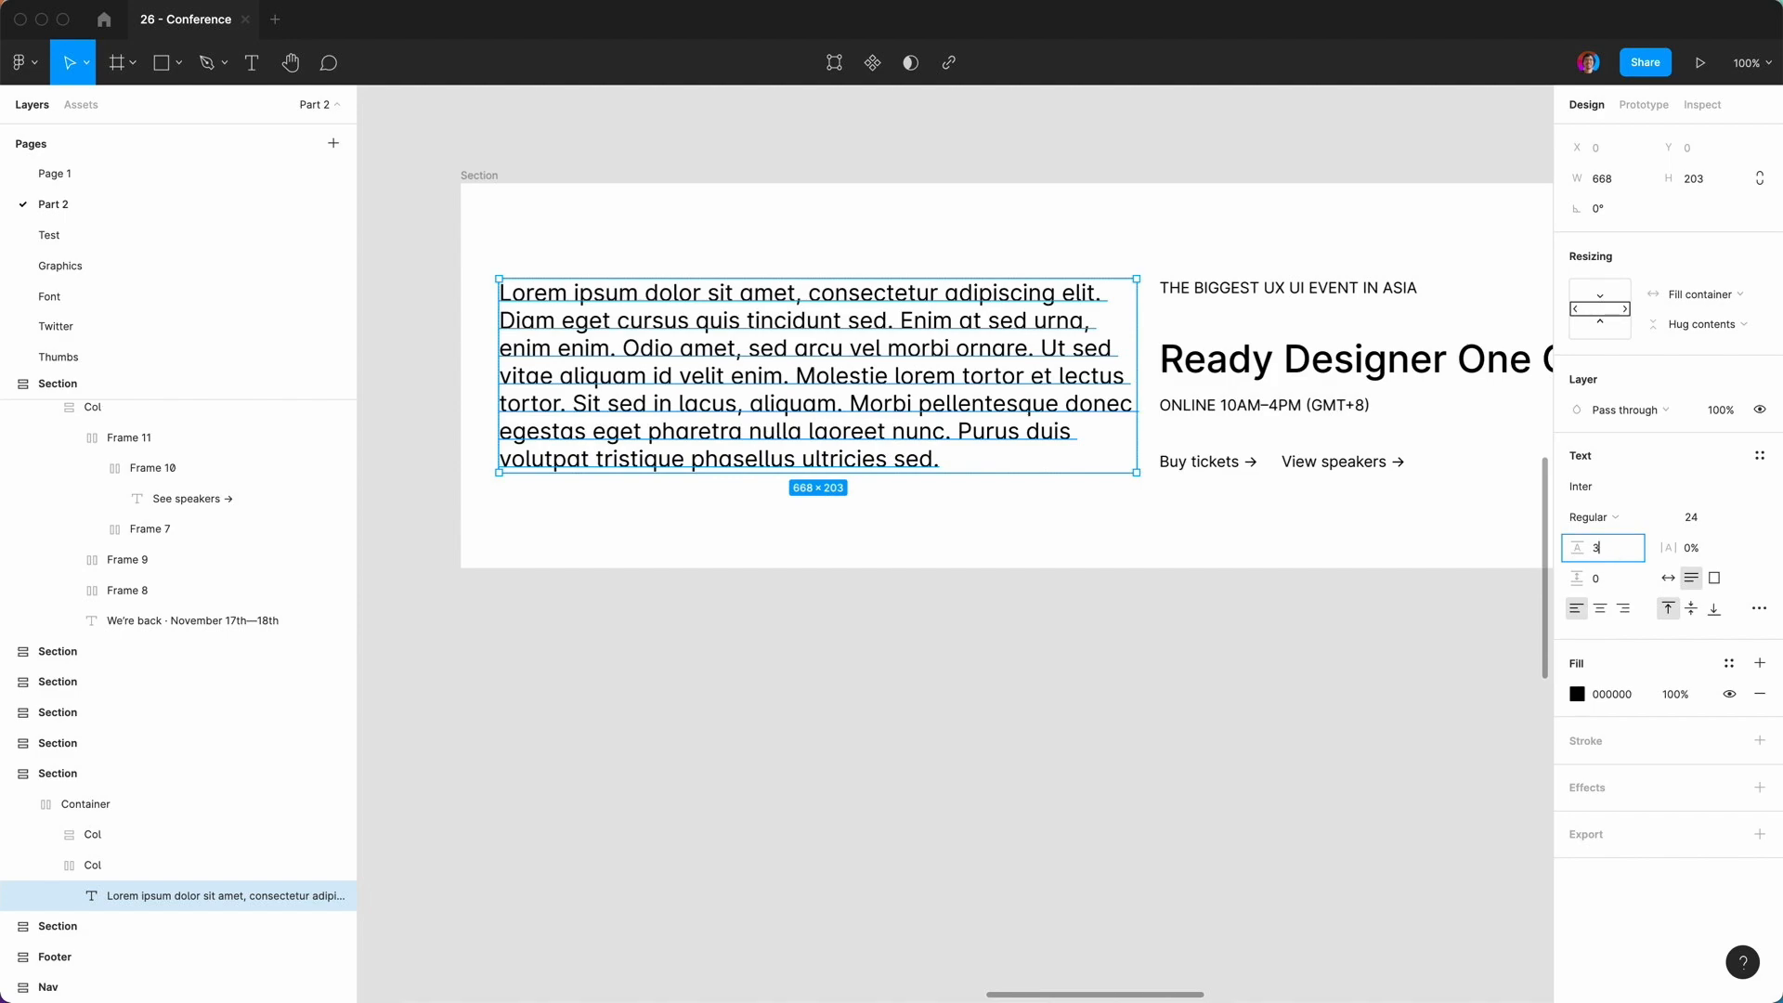
text(2)
key(Return)
click(1105, 719)
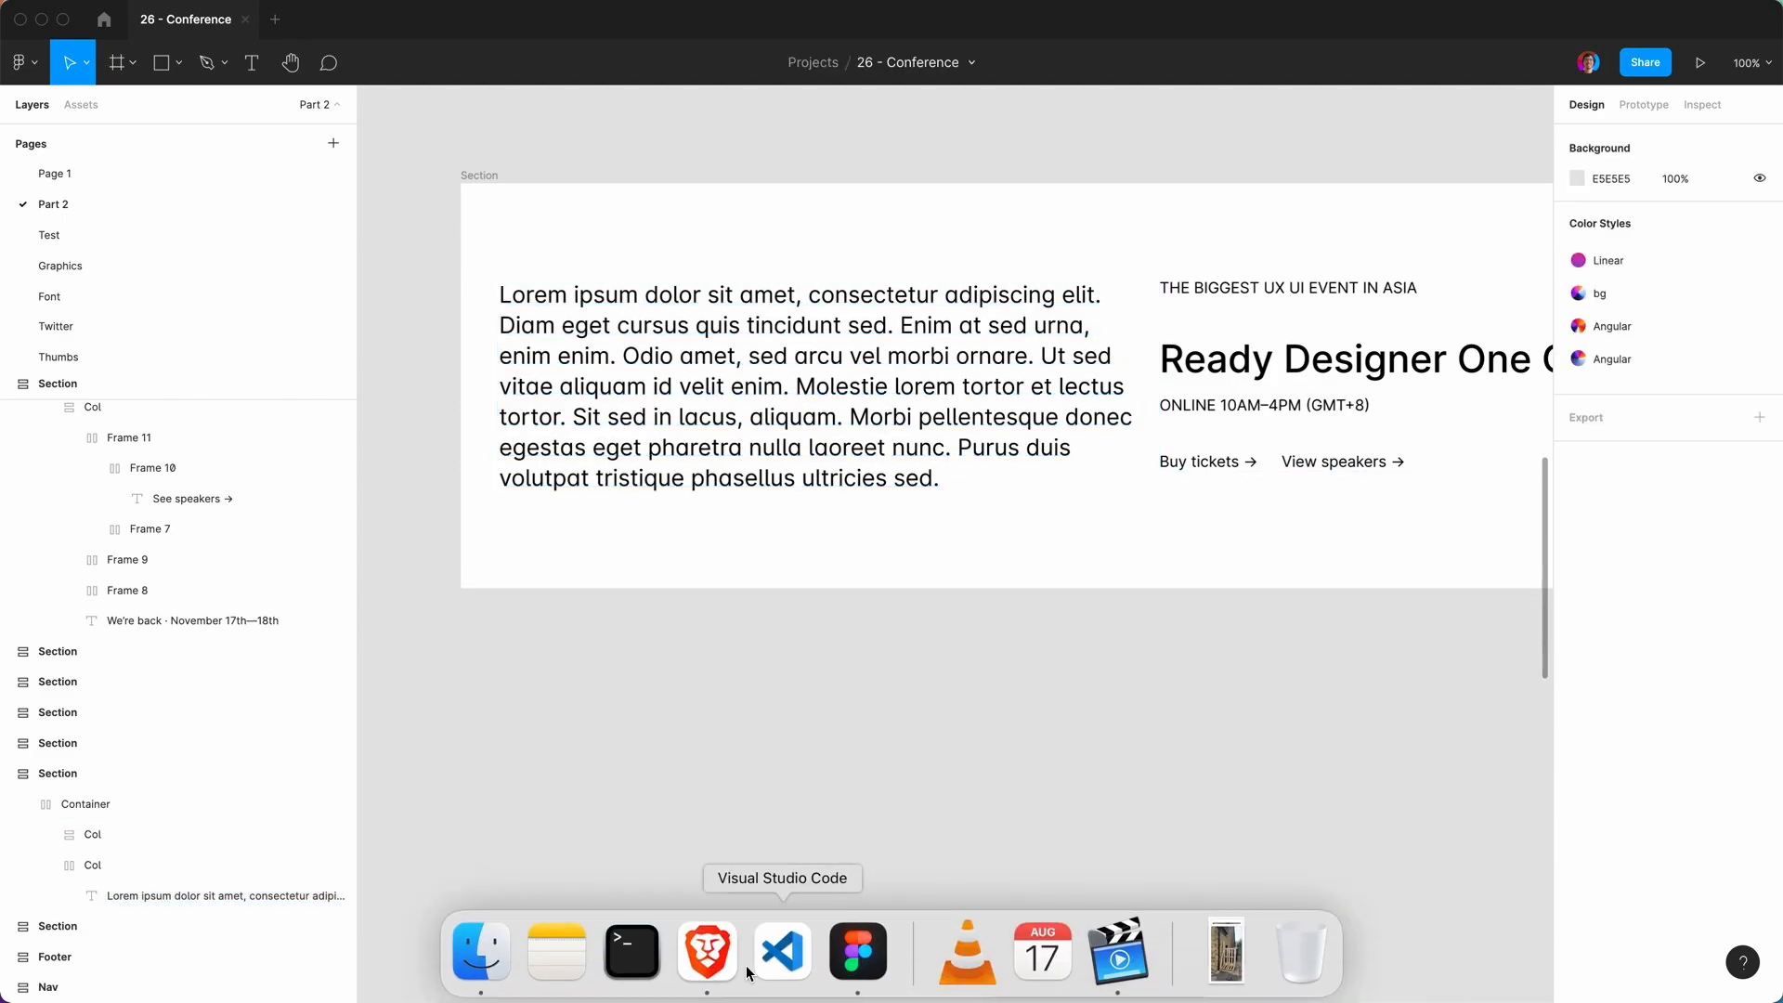
Compare with Webflow's page and shorten the Lorem ipsum paragraph so it ends at "Ut sed vitae aliquam id velit enim.".
click(707, 966)
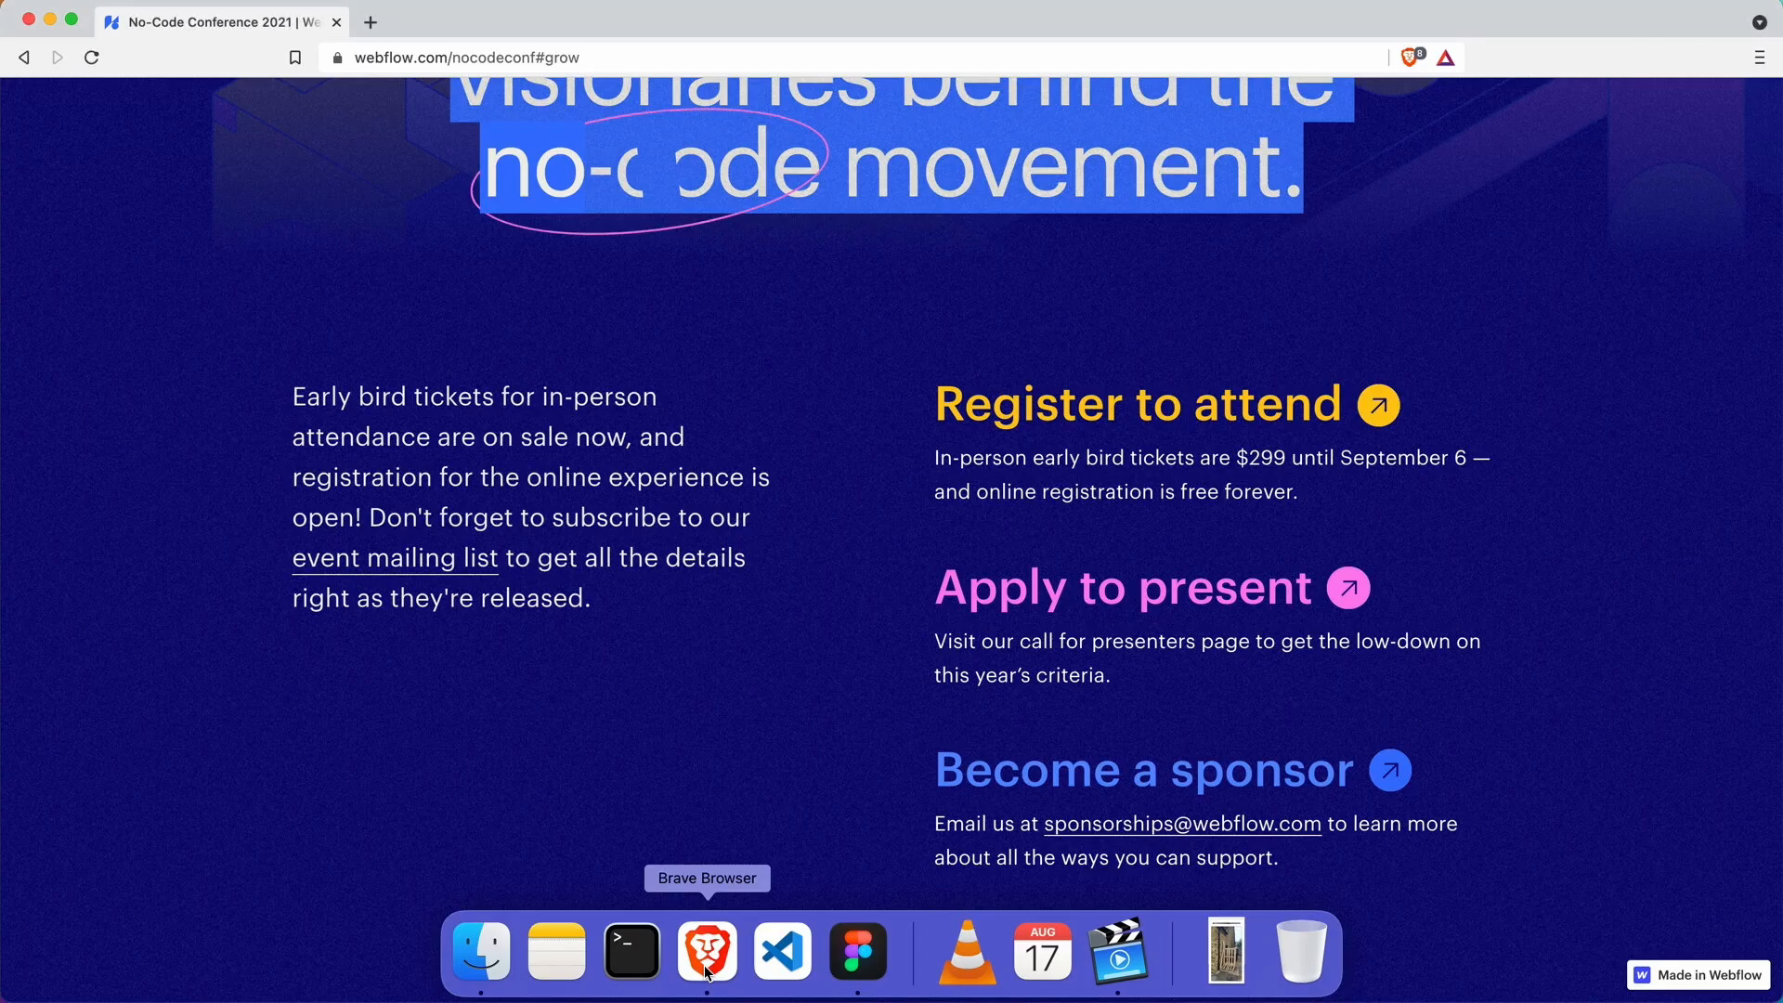
click(857, 951)
double_click(882, 402)
double_click(880, 402)
click(798, 410)
drag(789, 383, 987, 554)
key(BackSpace)
key(Escape)
click(942, 678)
Duplicate the Lorem ipsum column and delete the "Ready Designer One Conference" column from the copied section.
scroll(940, 680, right, 2)
scroll(941, 676, right, 1)
double_click(835, 332)
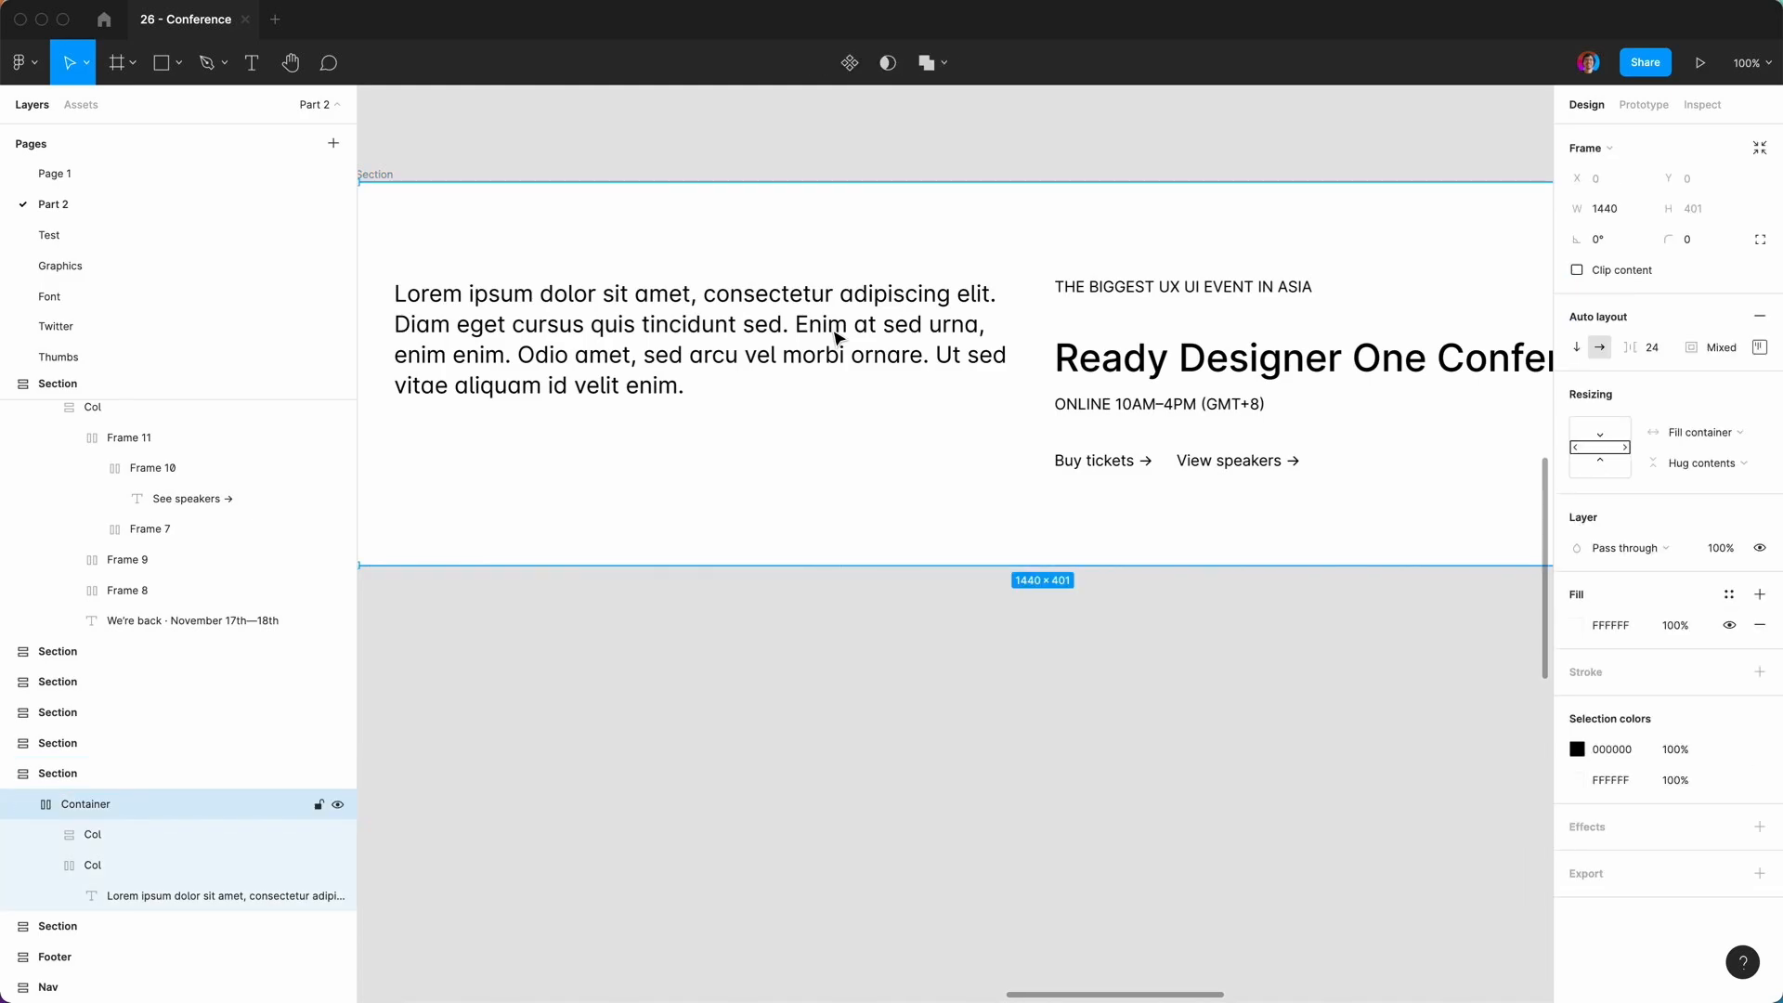
double_click(834, 332)
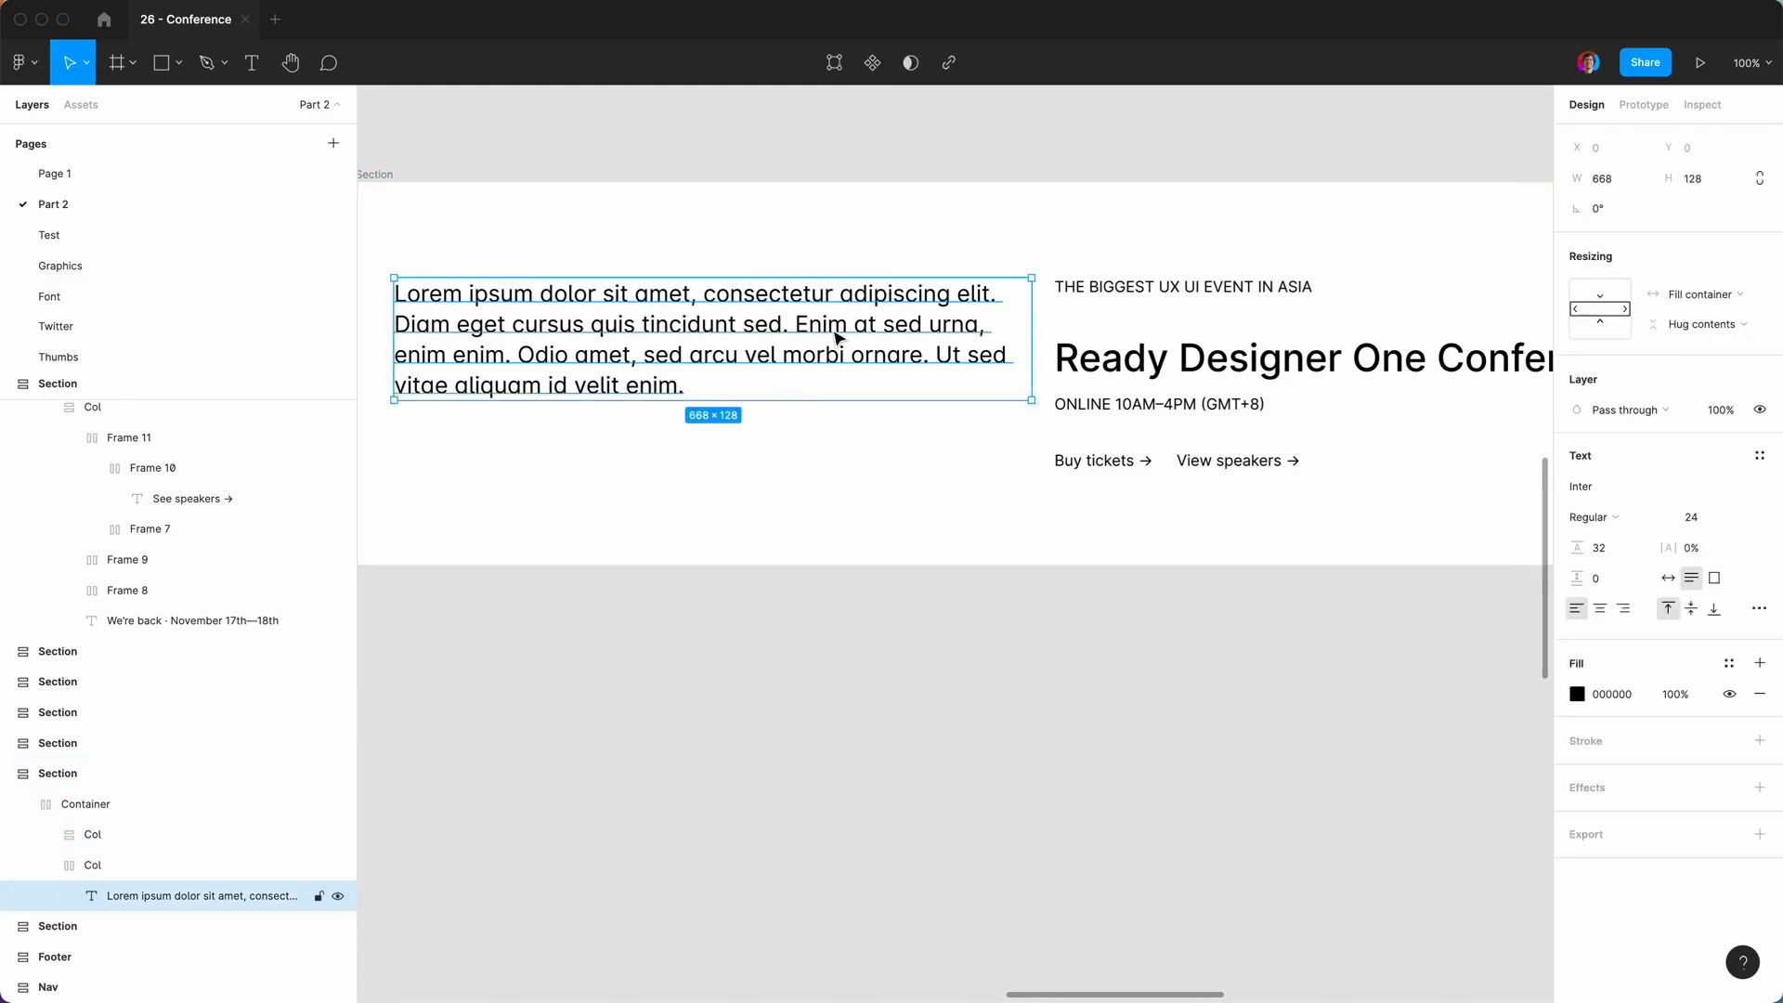
click(93, 864)
key(super+d)
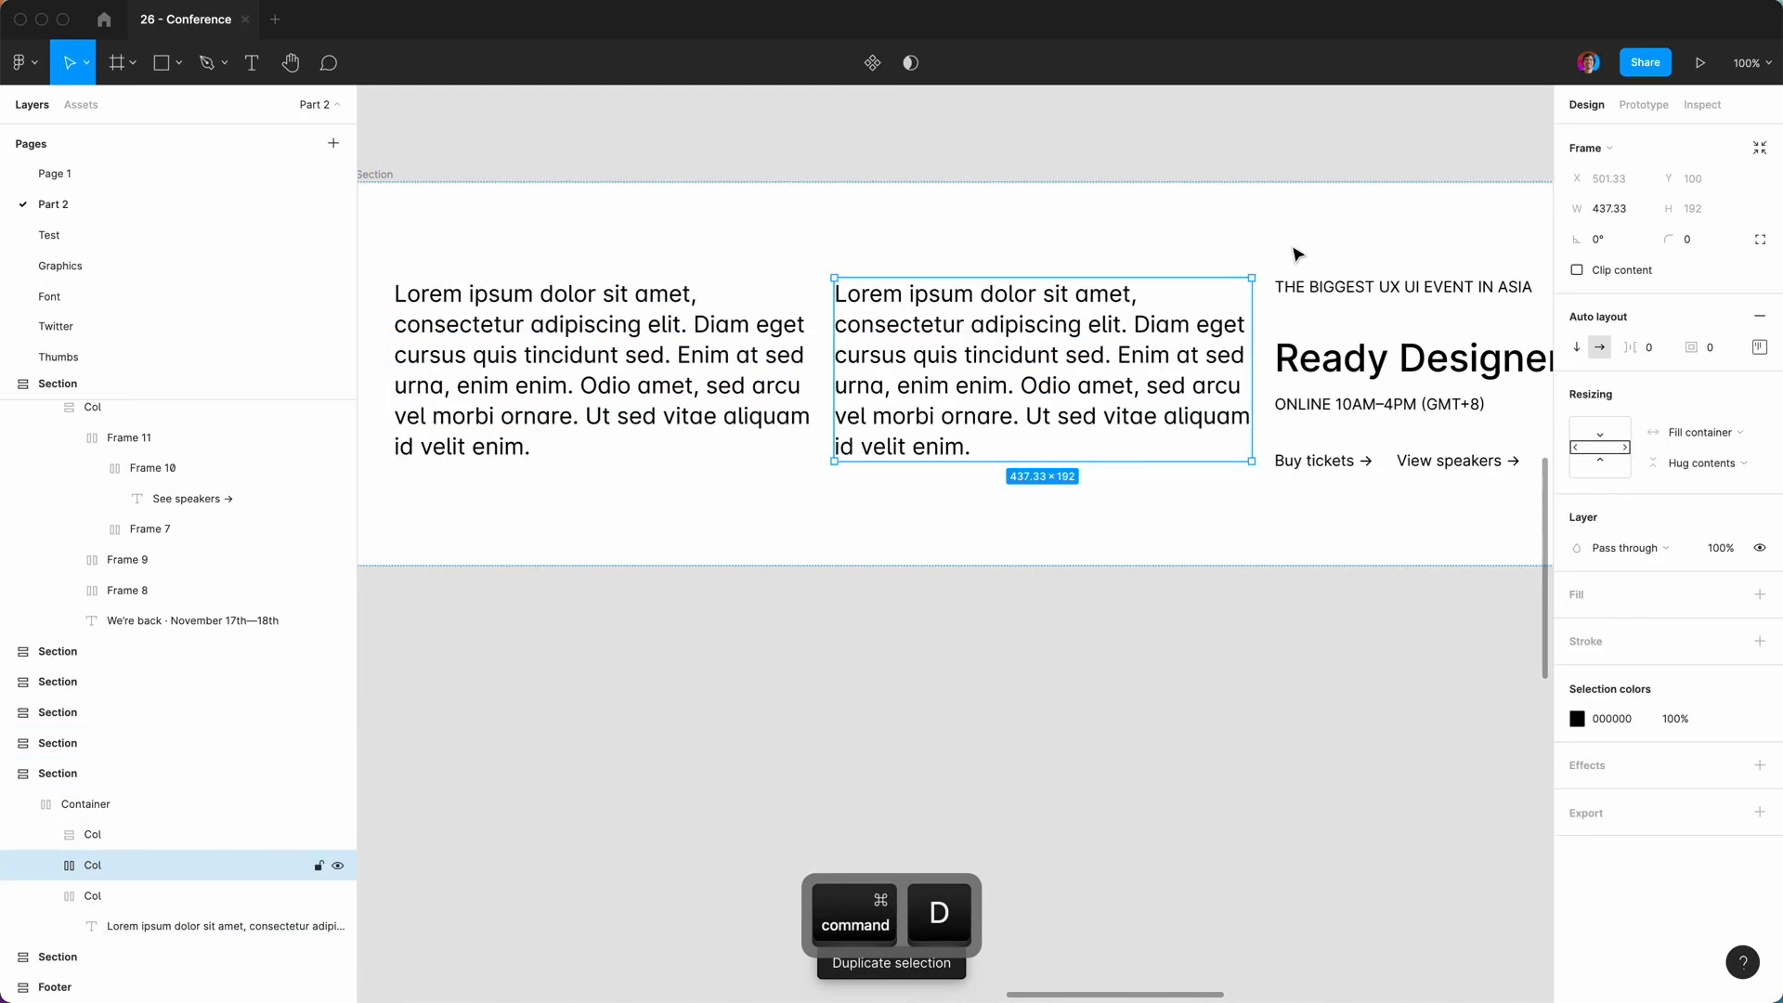
click(1340, 367)
key(BackSpace)
Duplicate the Lorem ipsum paragraph inside the second column.
double_click(1134, 351)
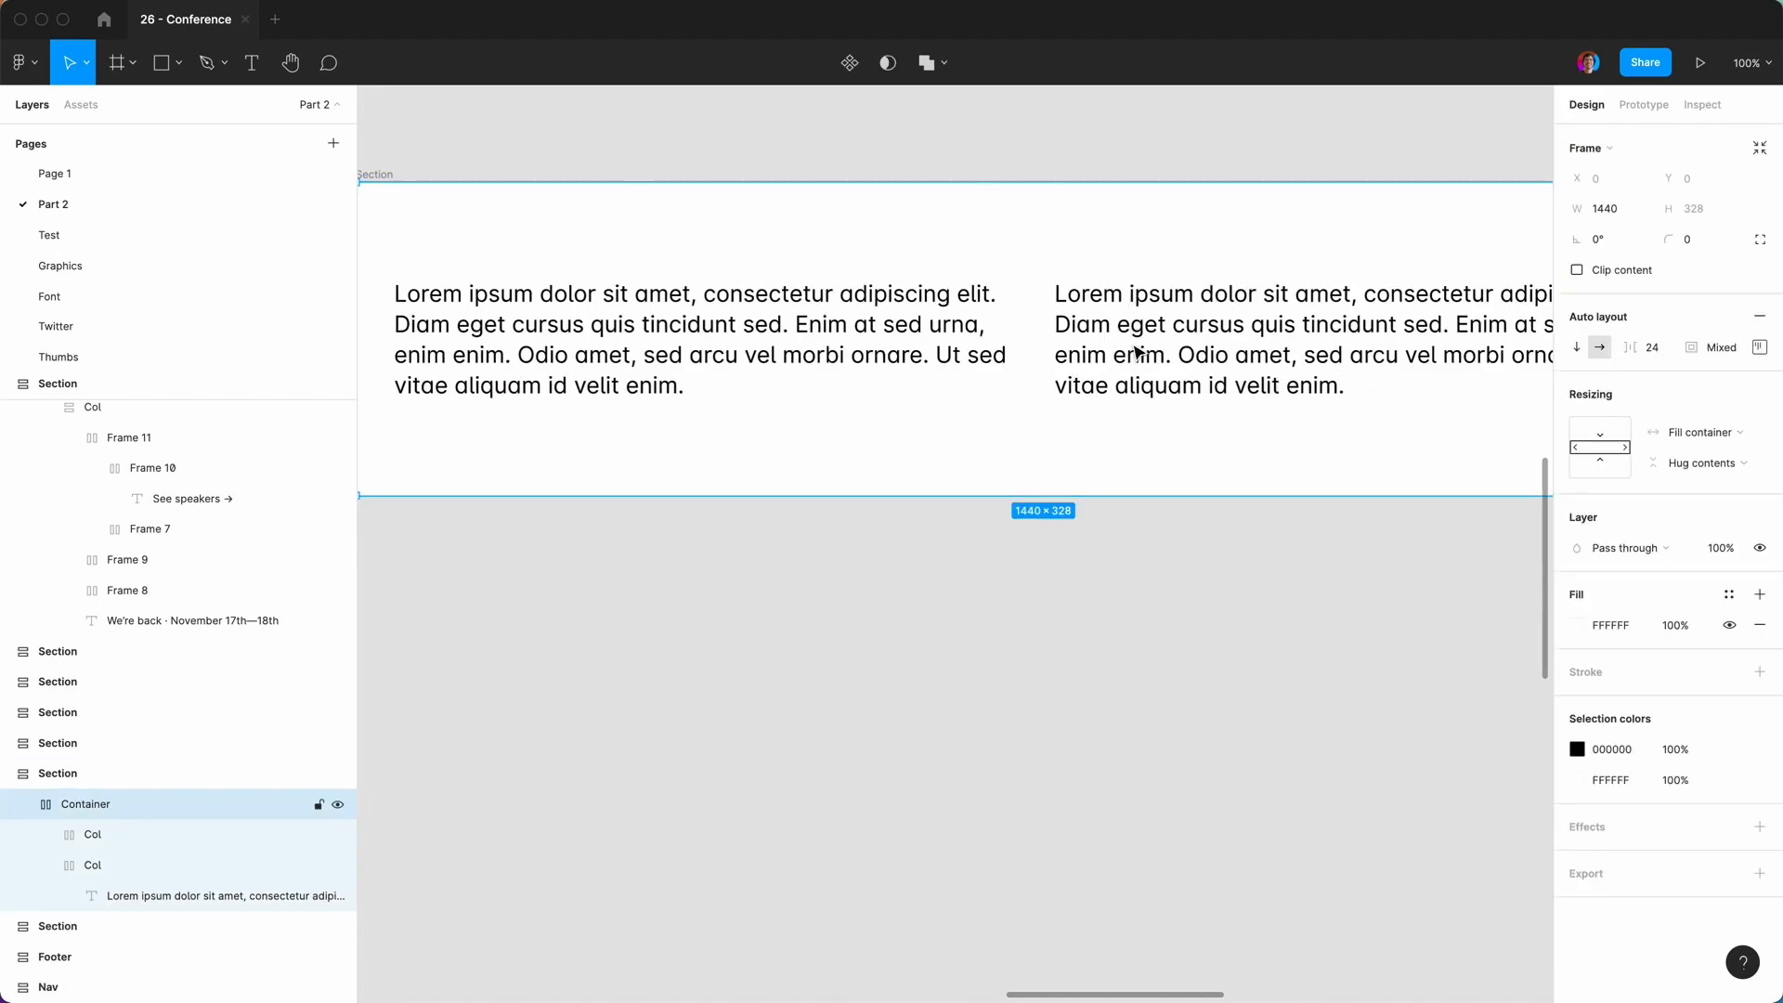
double_click(1134, 351)
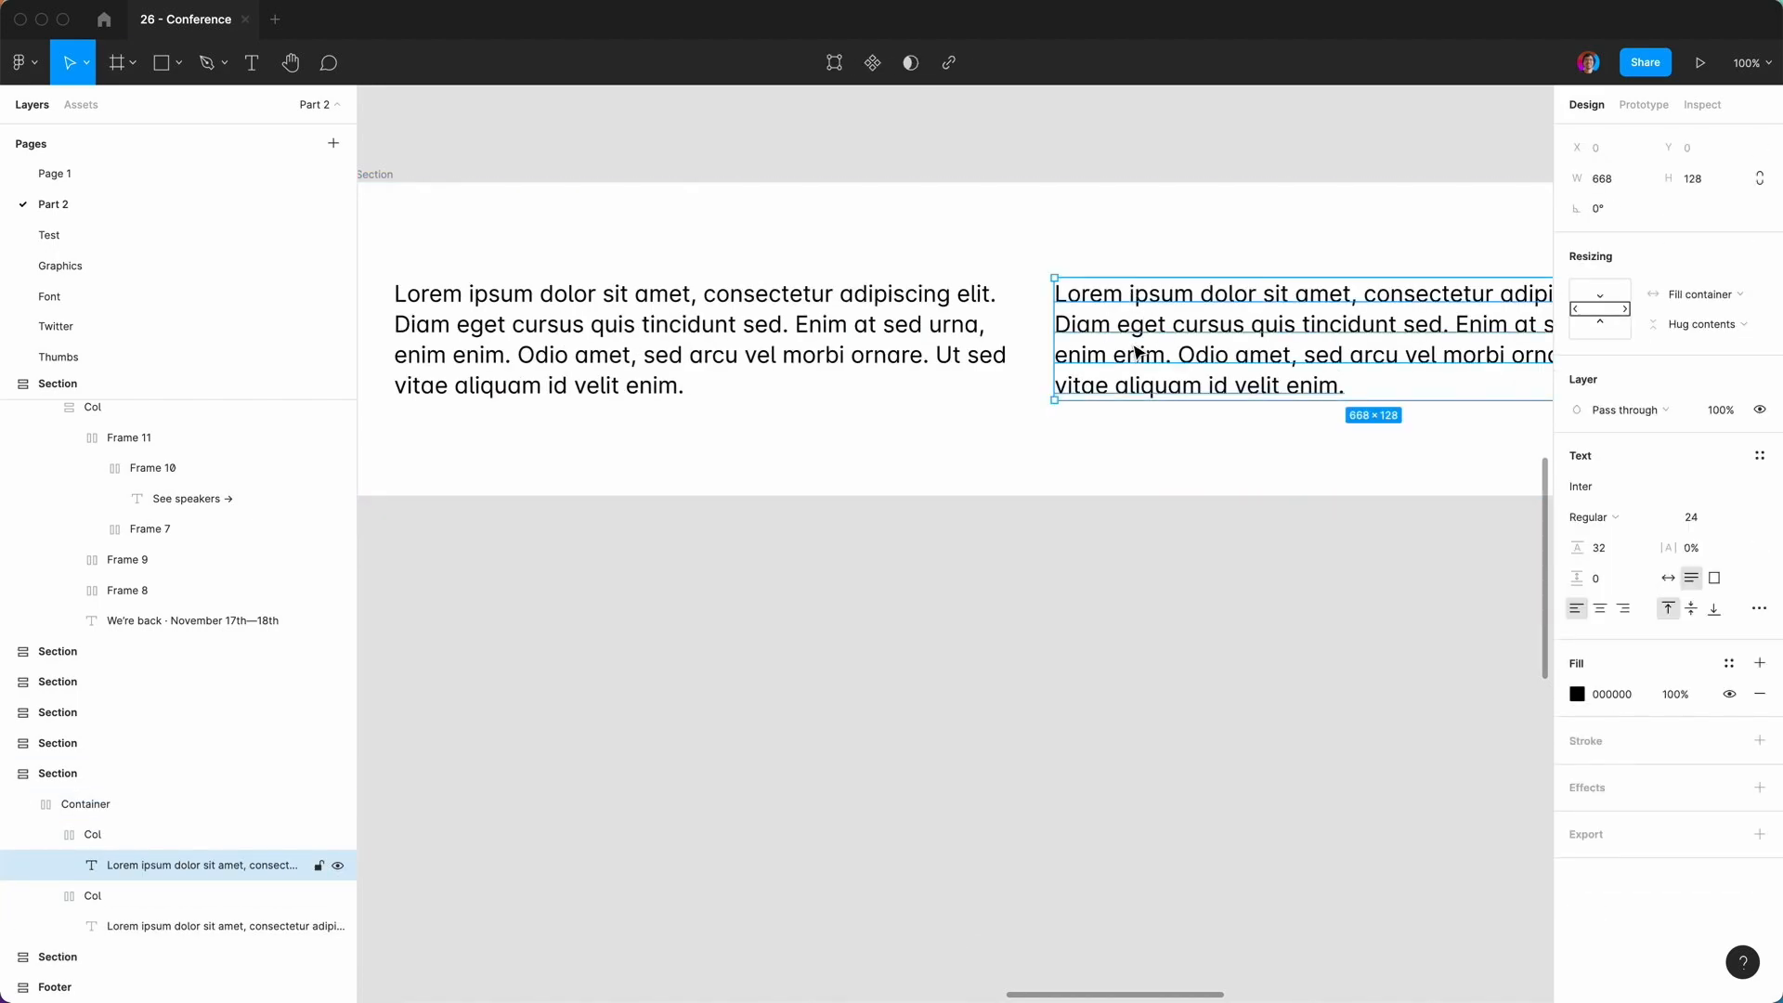
key(super+d)
Style the duplicated paragraph in the second column as Semi Bold with a font size of 40.
click(92, 841)
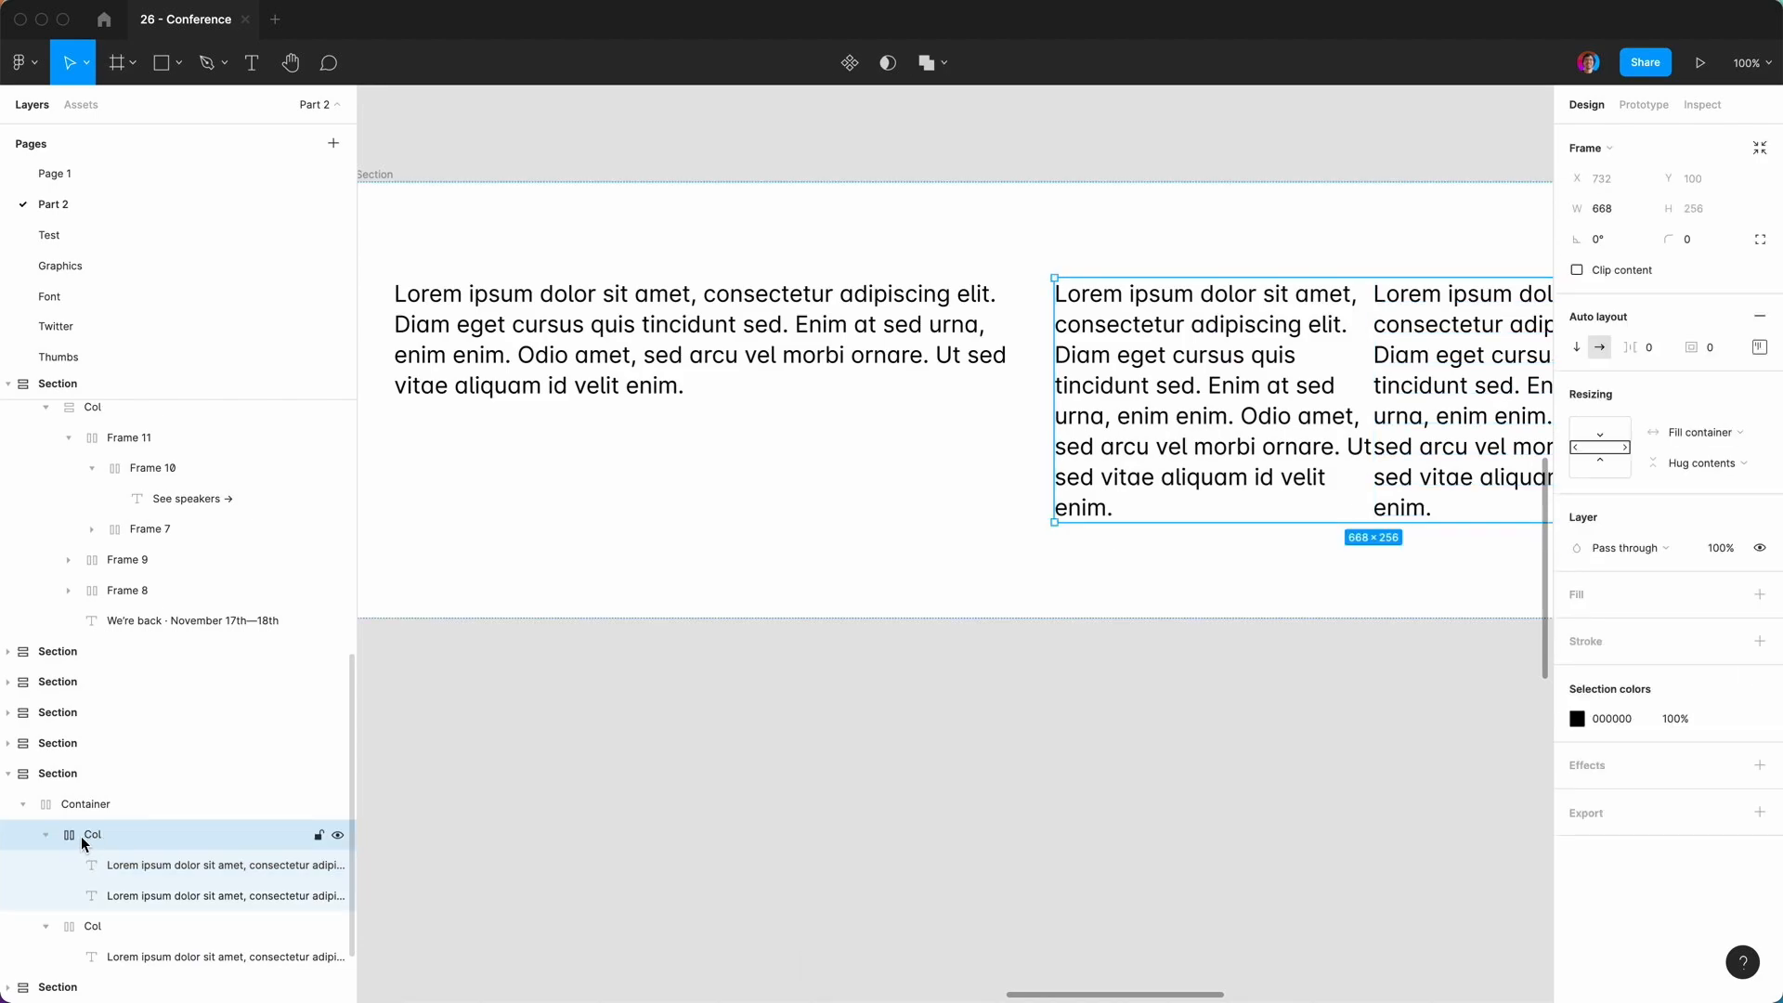
click(103, 865)
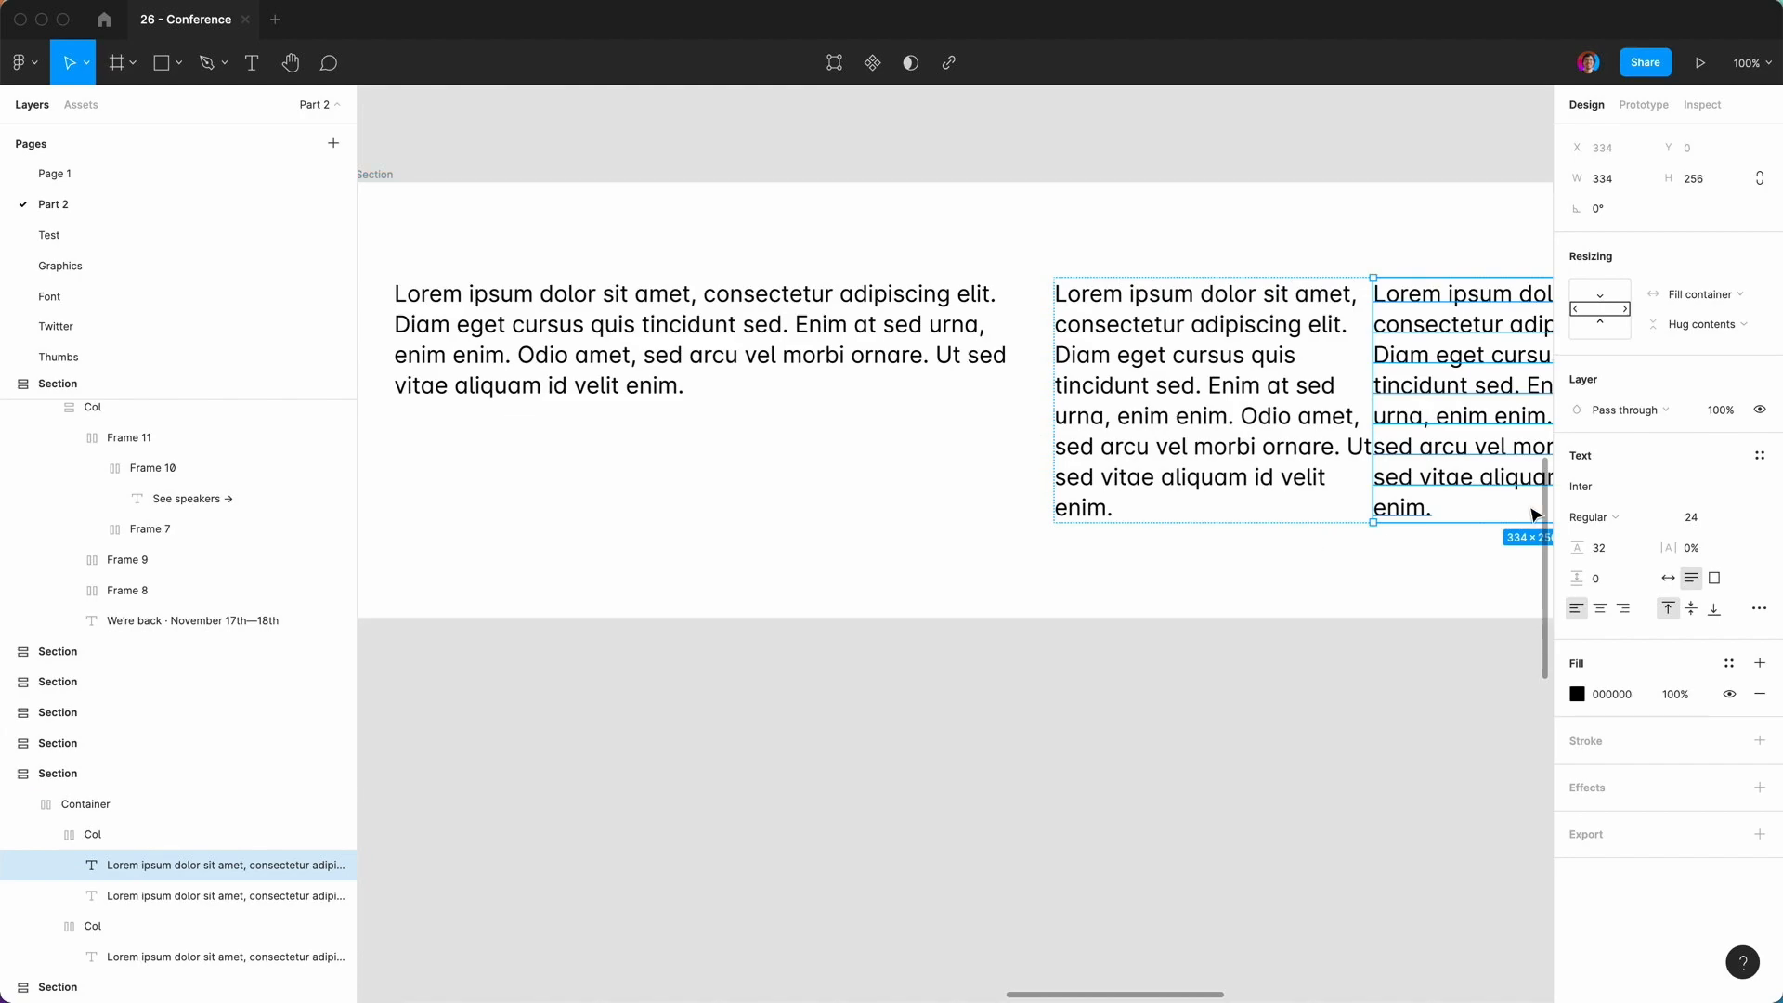
click(1604, 517)
click(1619, 565)
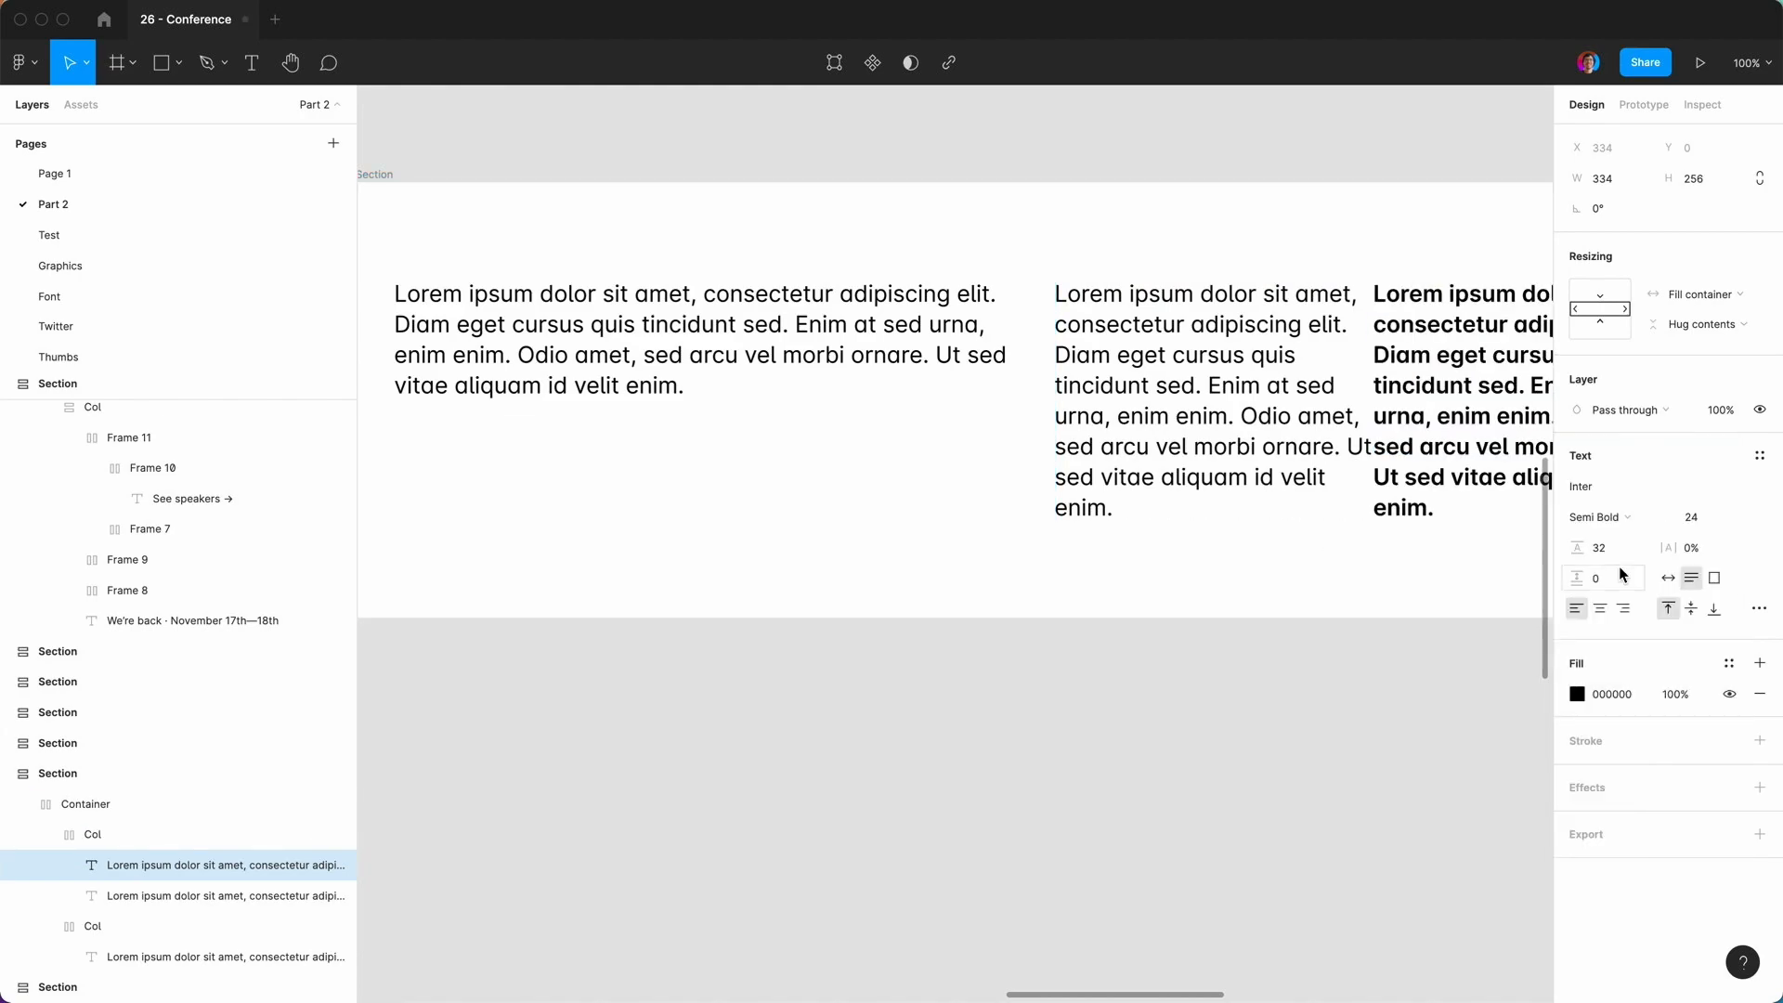
click(1696, 518)
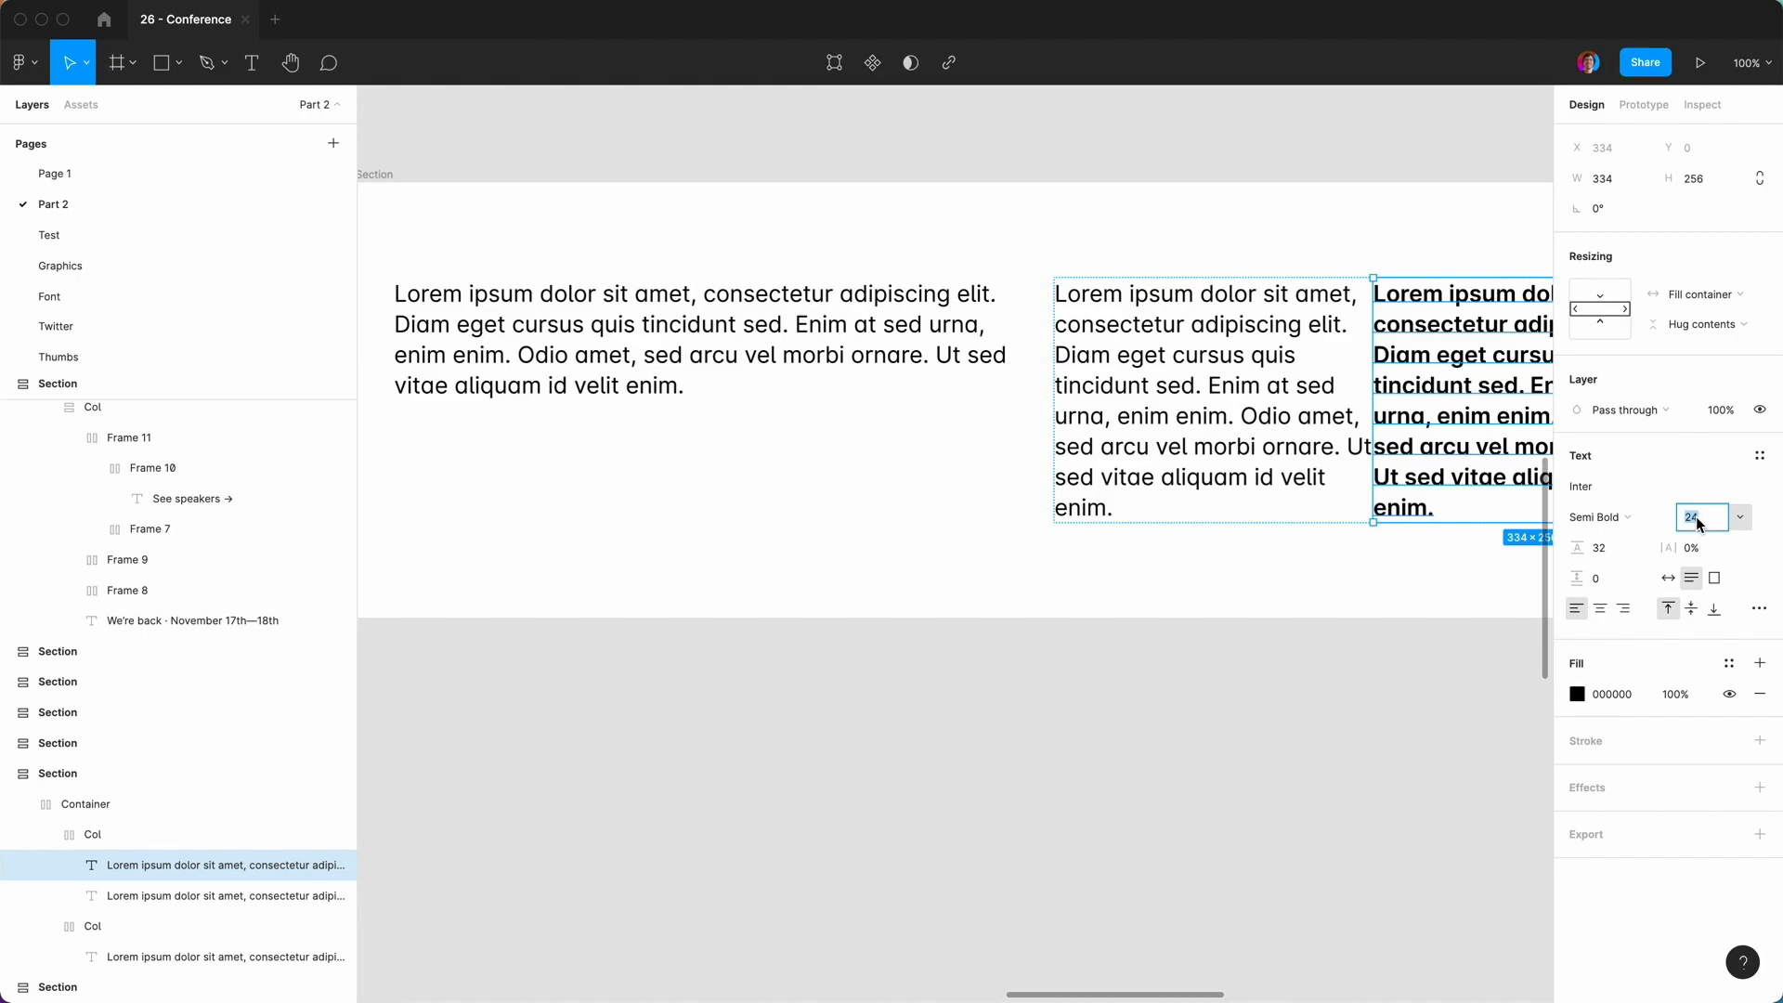
text(340)
key(Return)
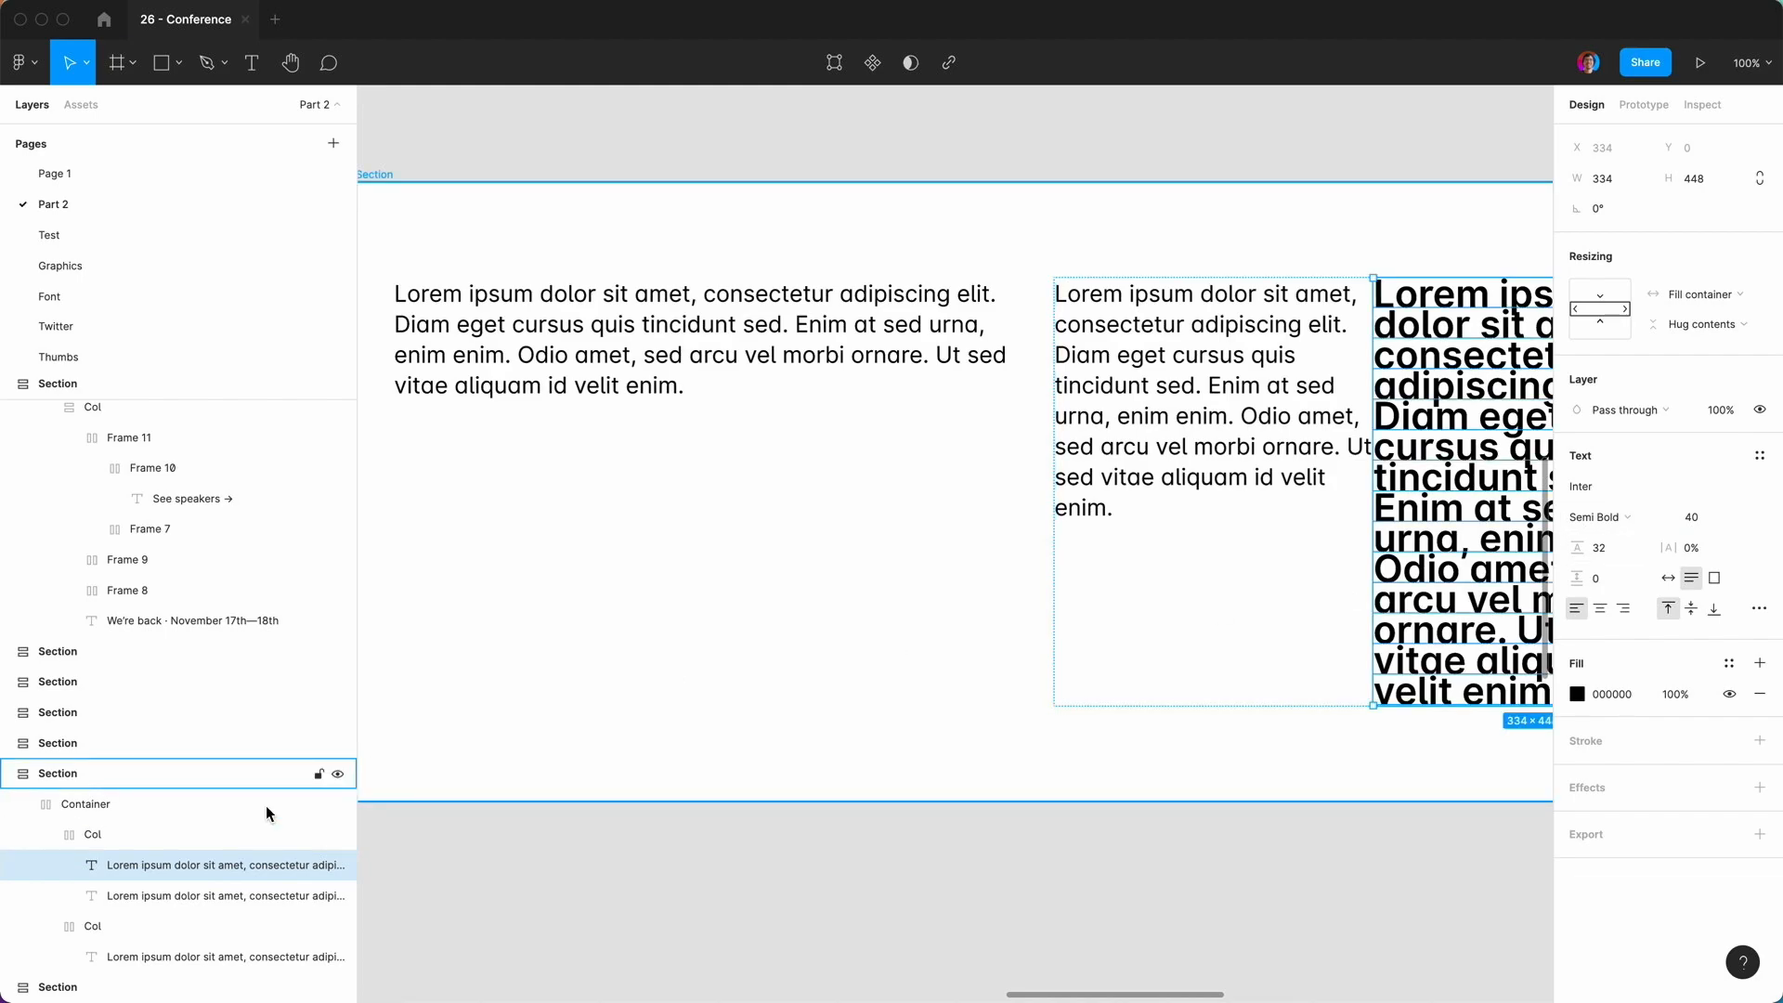
Switch the second column's auto layout direction to vertical.
click(94, 834)
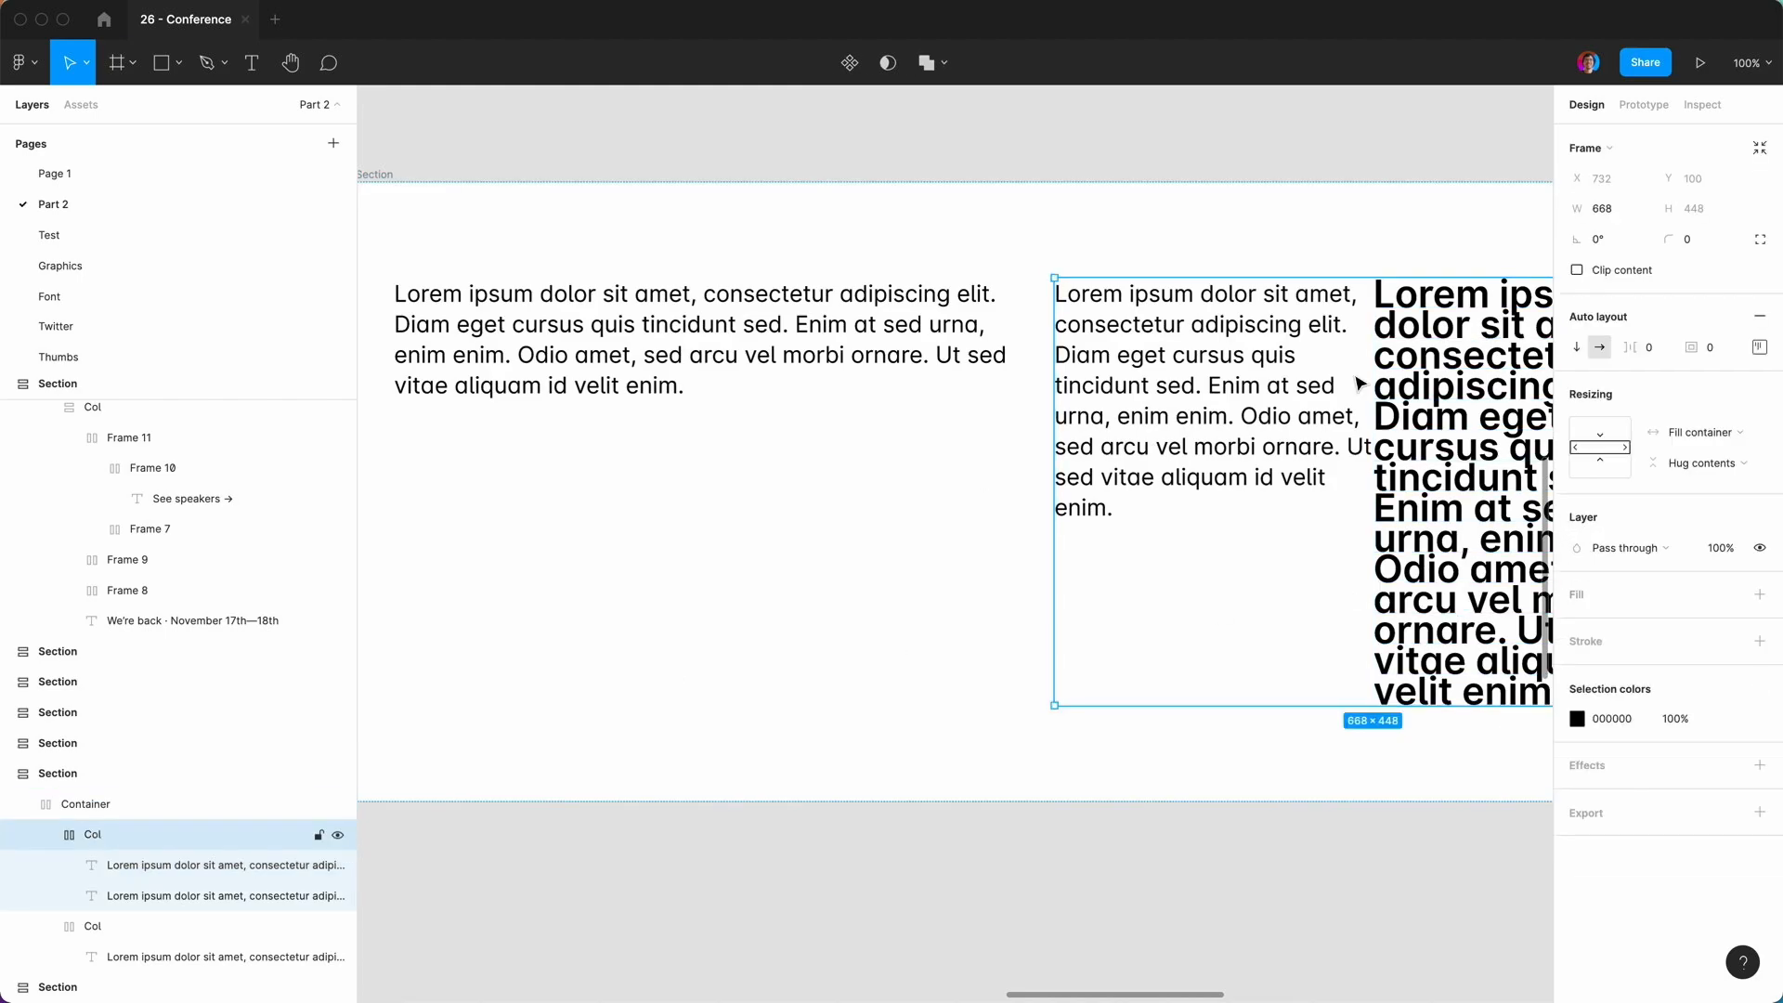
click(1576, 348)
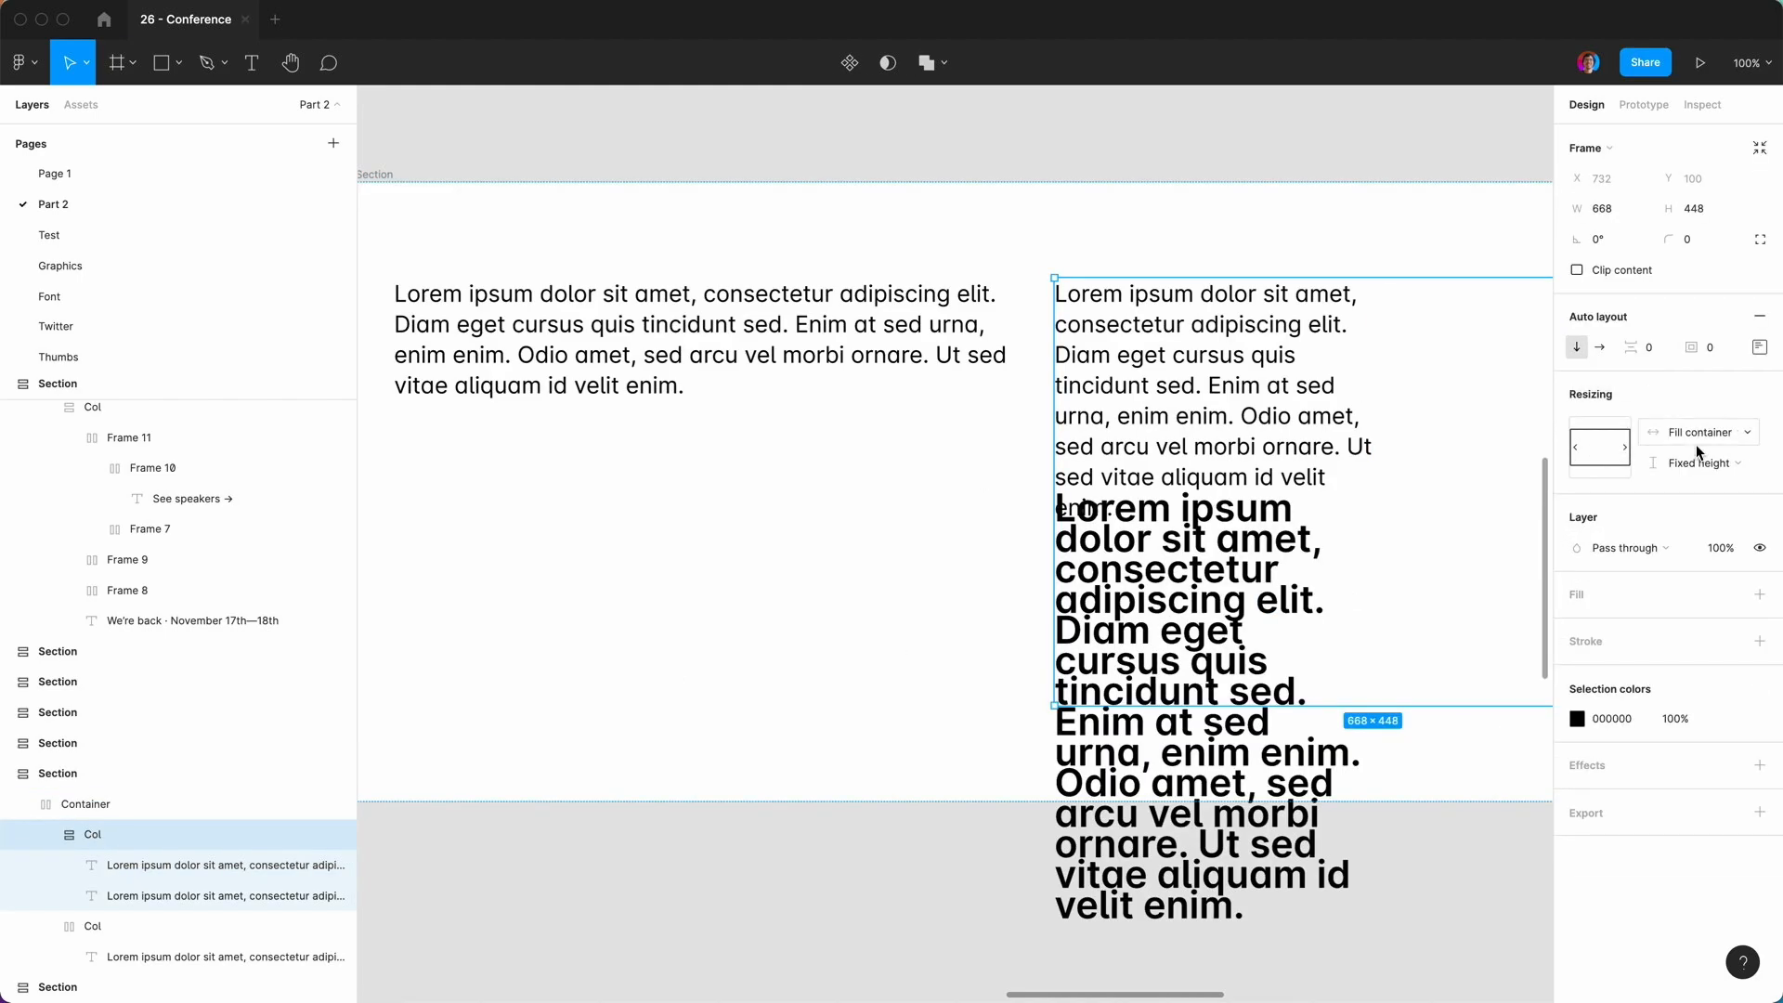
Set both Lorem ipsum texts in the second column to fill the container's width and hug contents vertically.
click(140, 868)
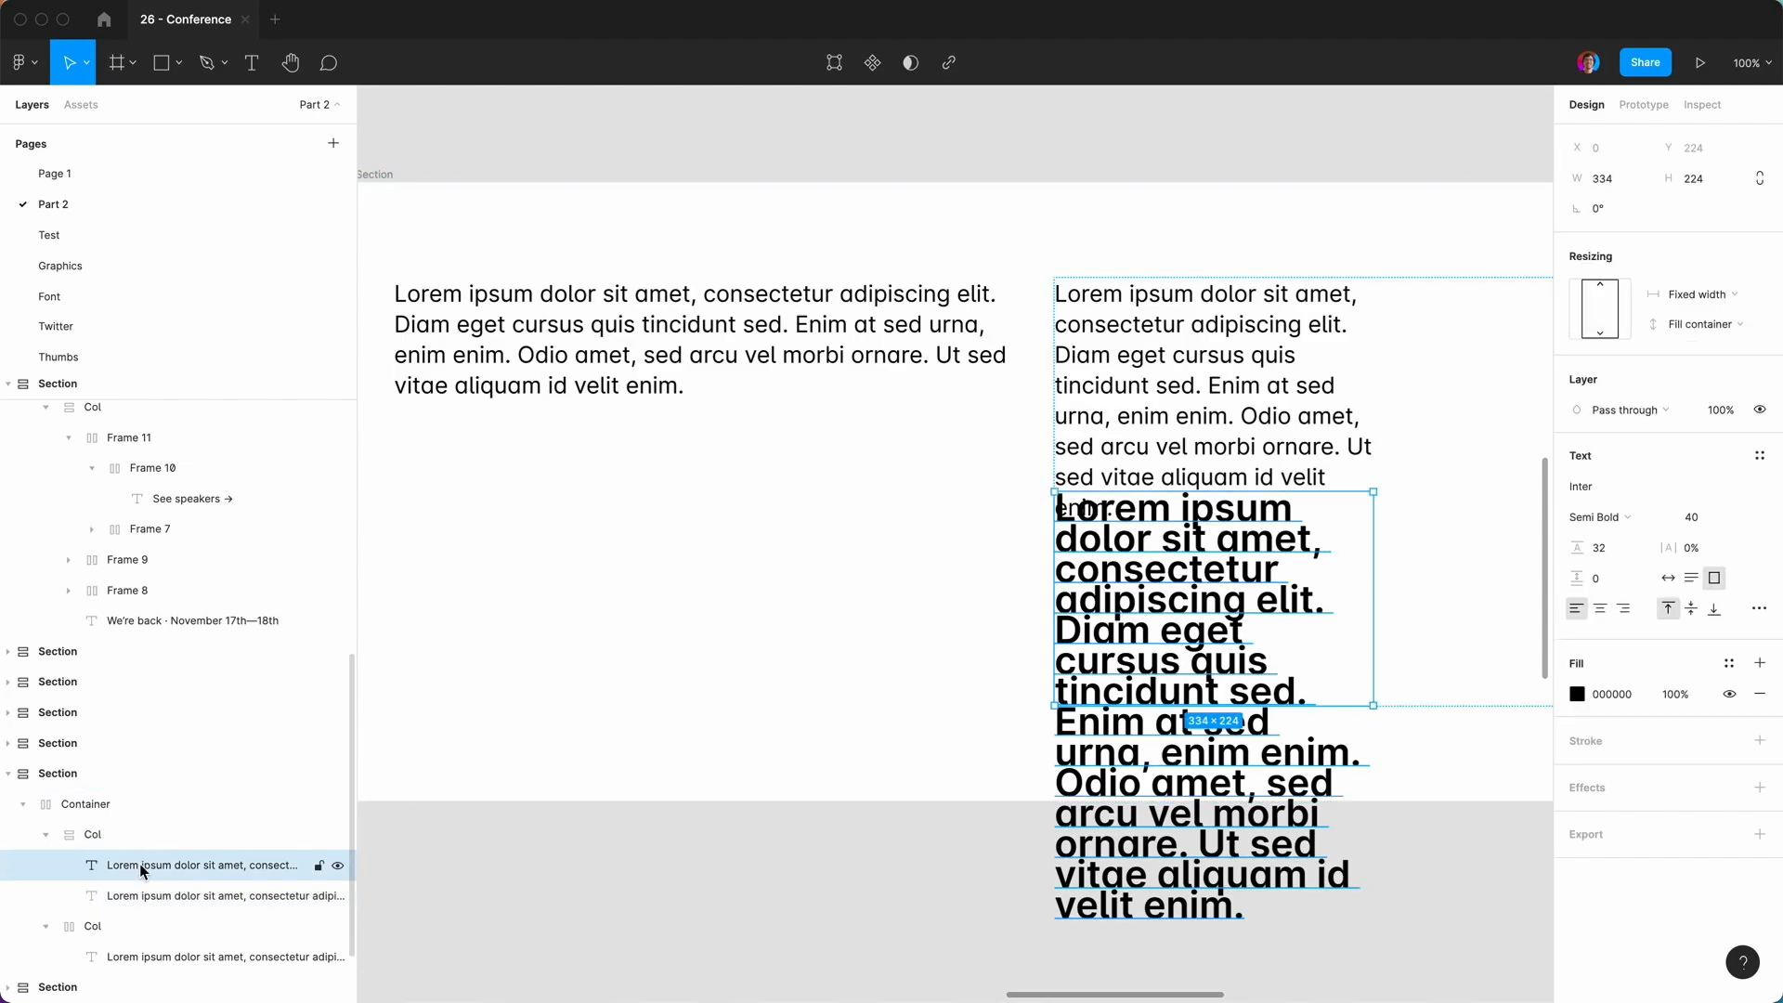
shift+click(149, 896)
click(1692, 297)
click(1699, 320)
scroll(780, 824, right, 2)
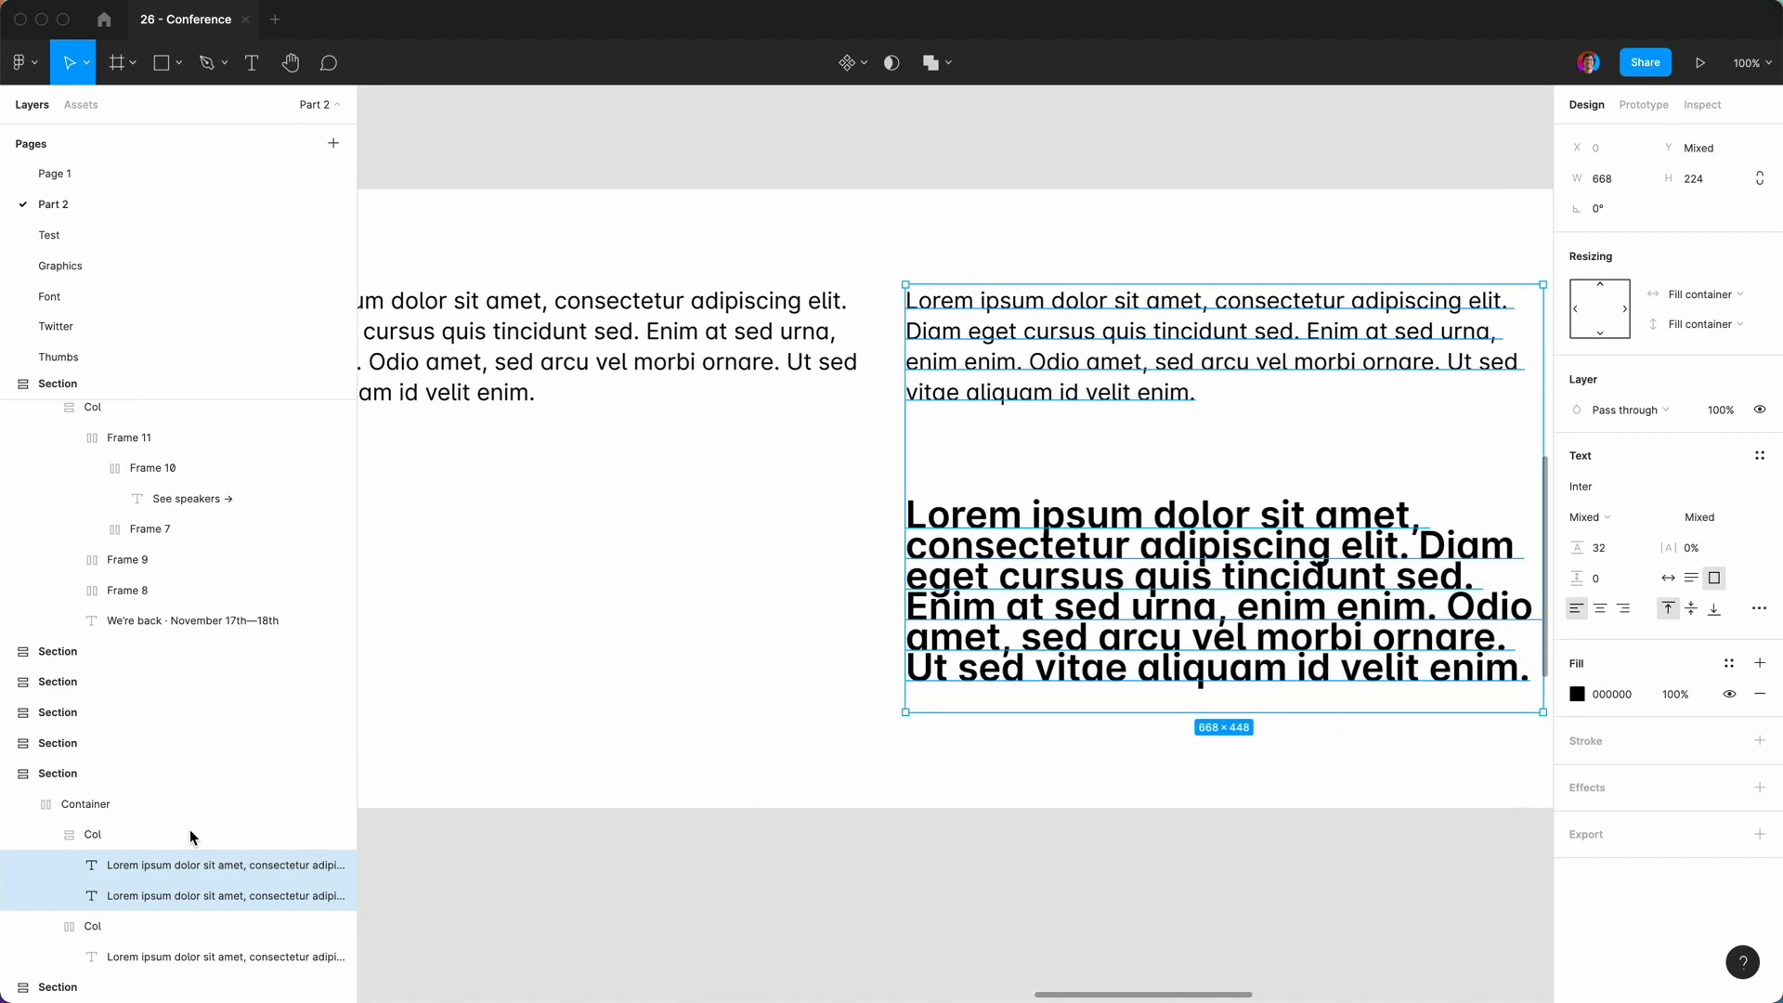
click(1701, 324)
click(1714, 310)
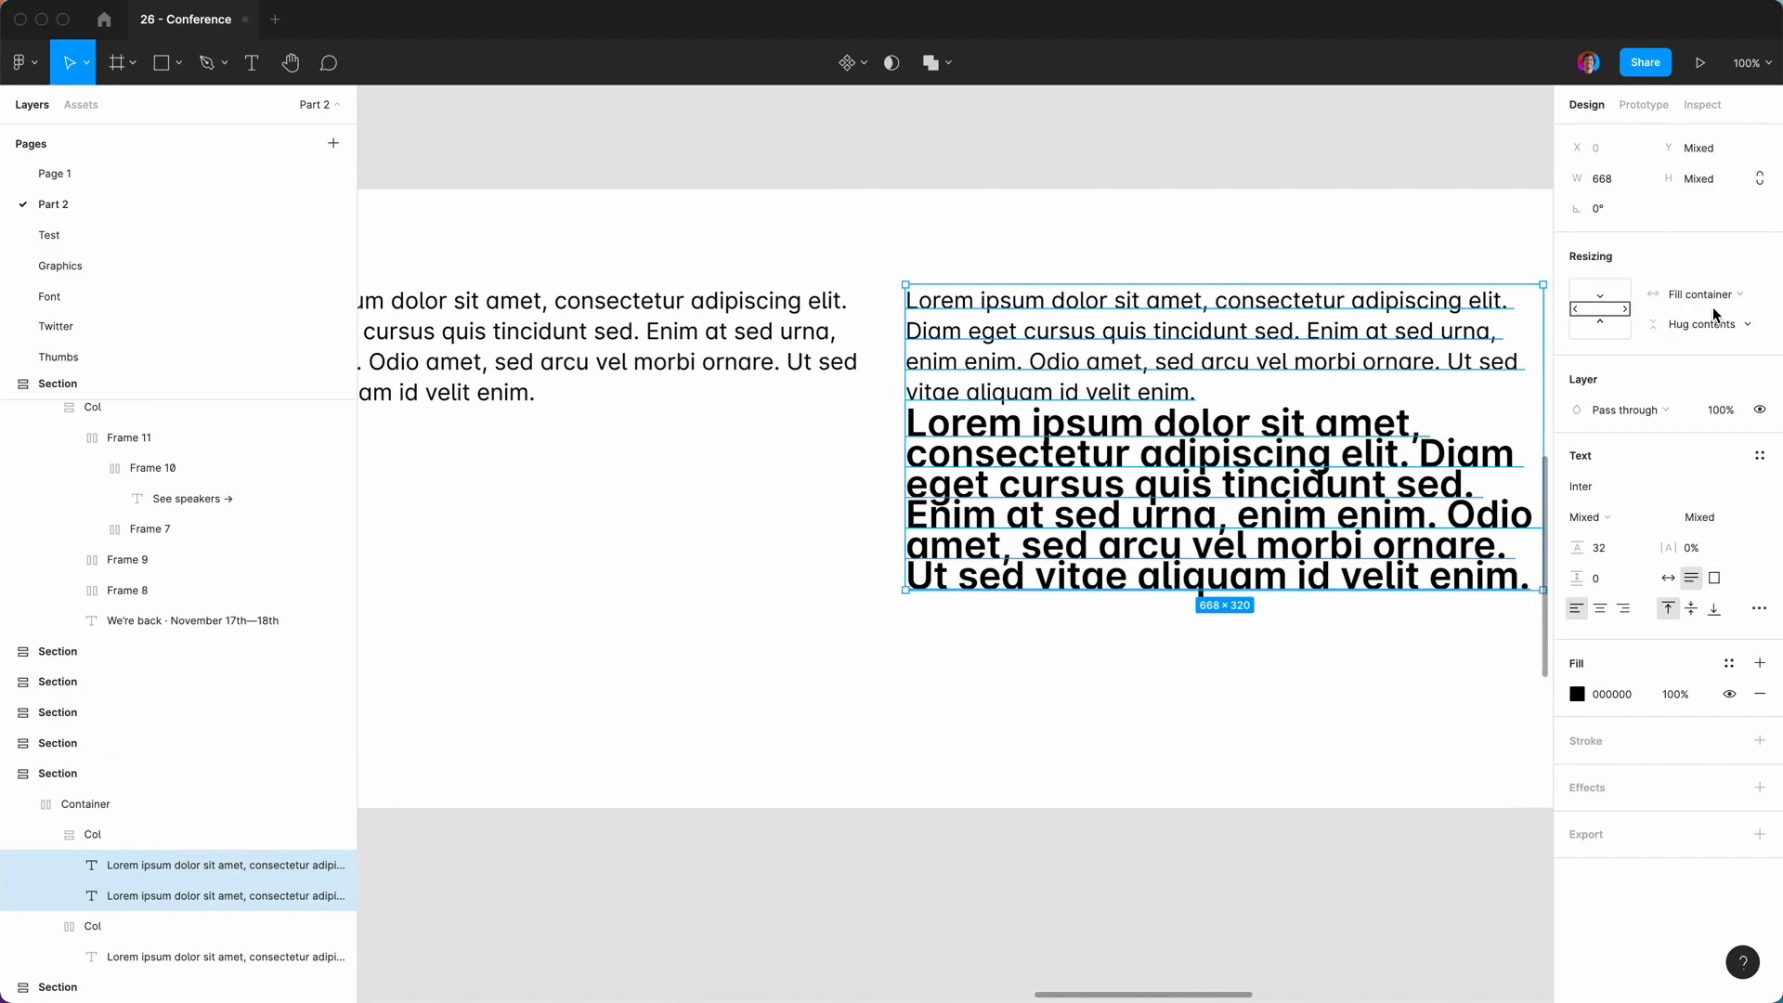
Move the Semi Bold paragraph above the regular paragraph in the second column.
click(148, 865)
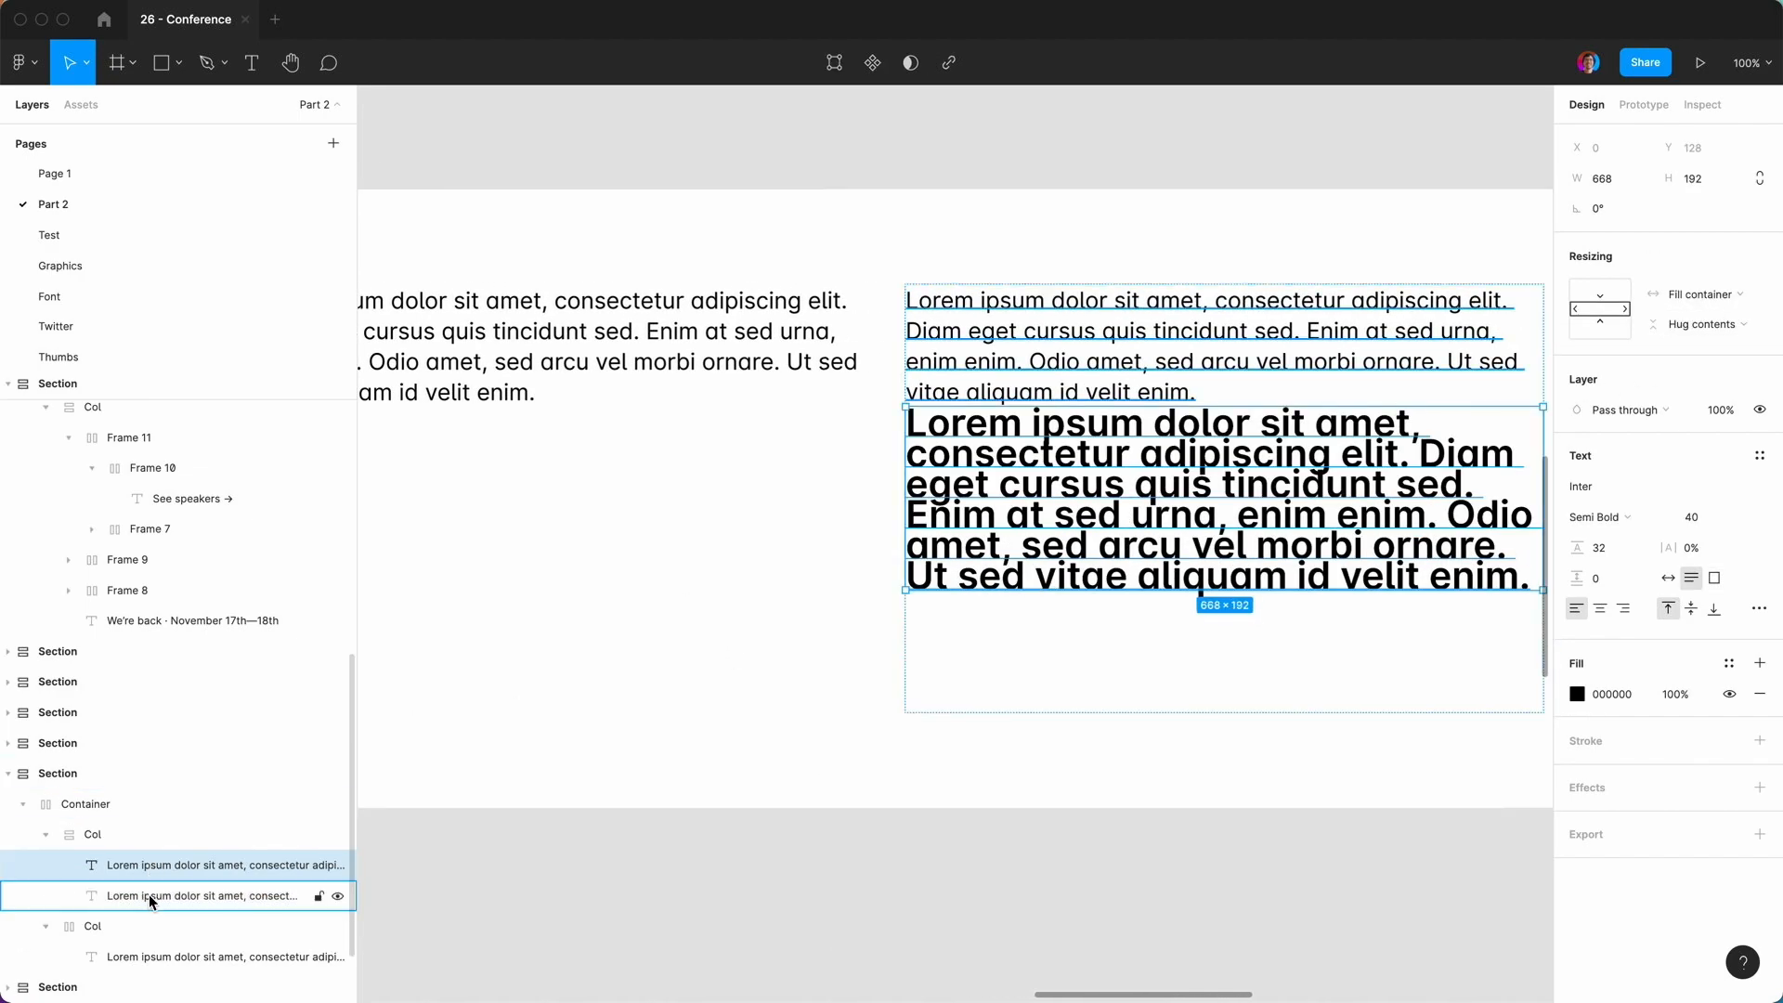
click(149, 894)
click(181, 867)
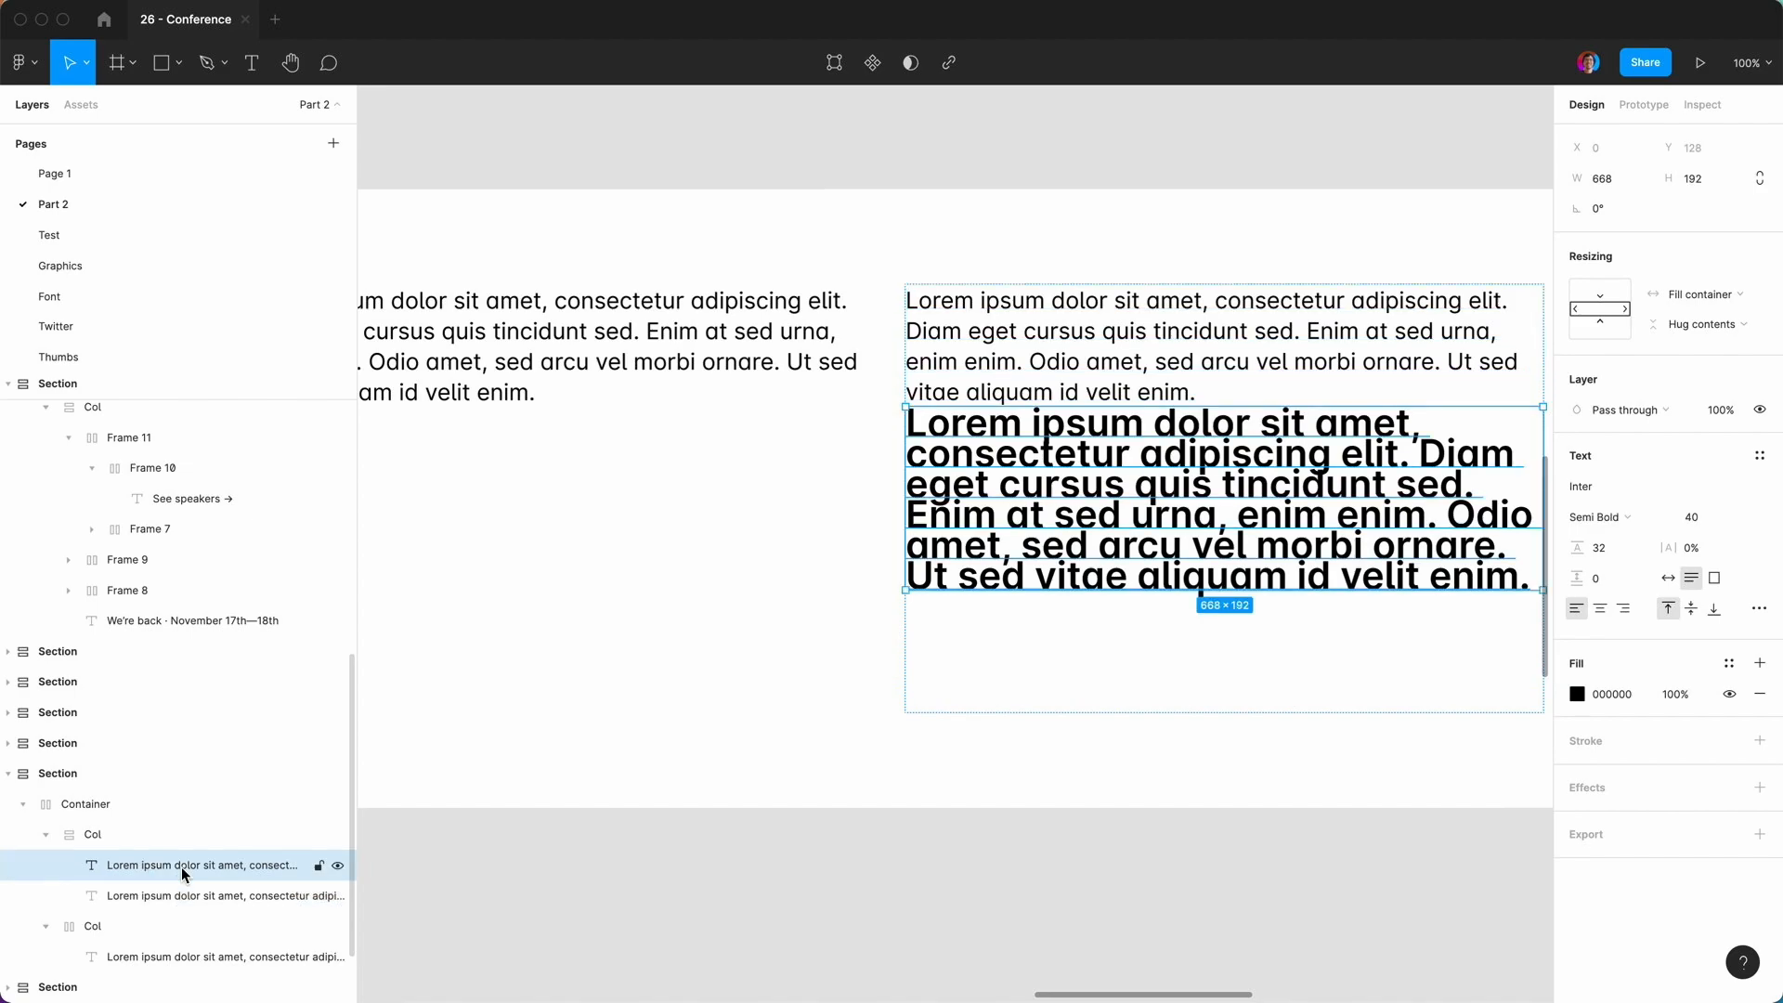
key(Up)
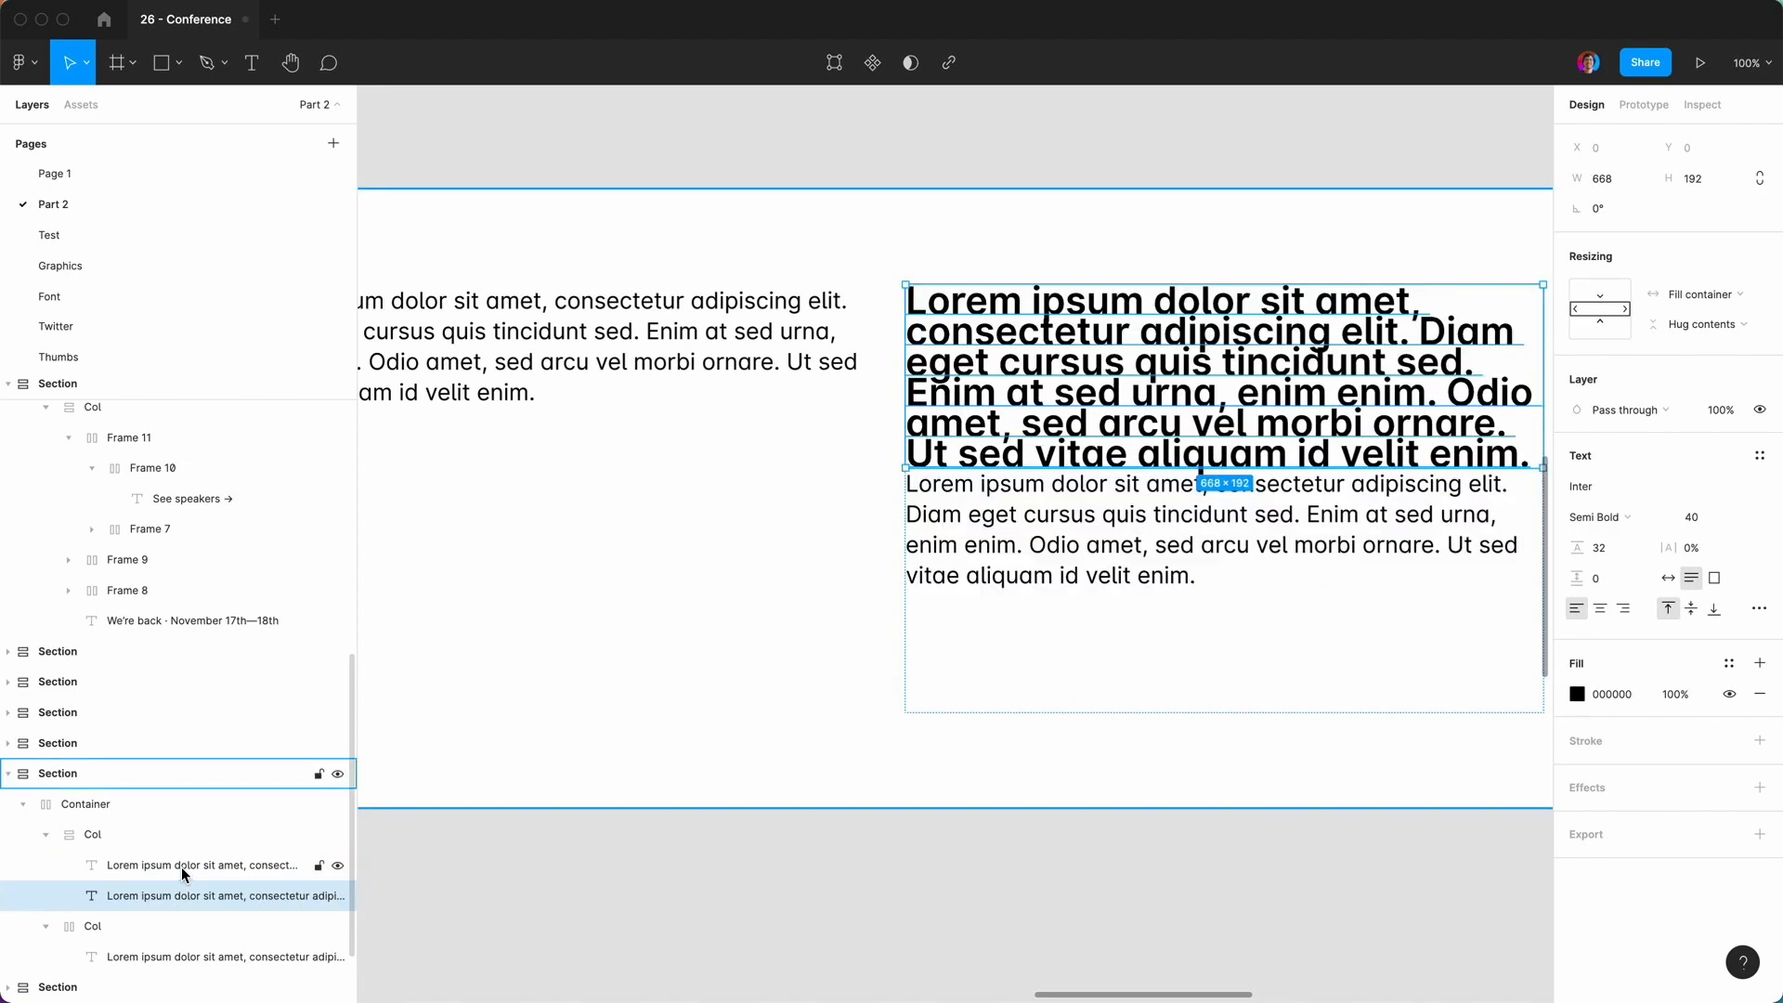
Replace the Semi Bold paragraph's text with "Heading".
double_click(1049, 376)
text(Heading)
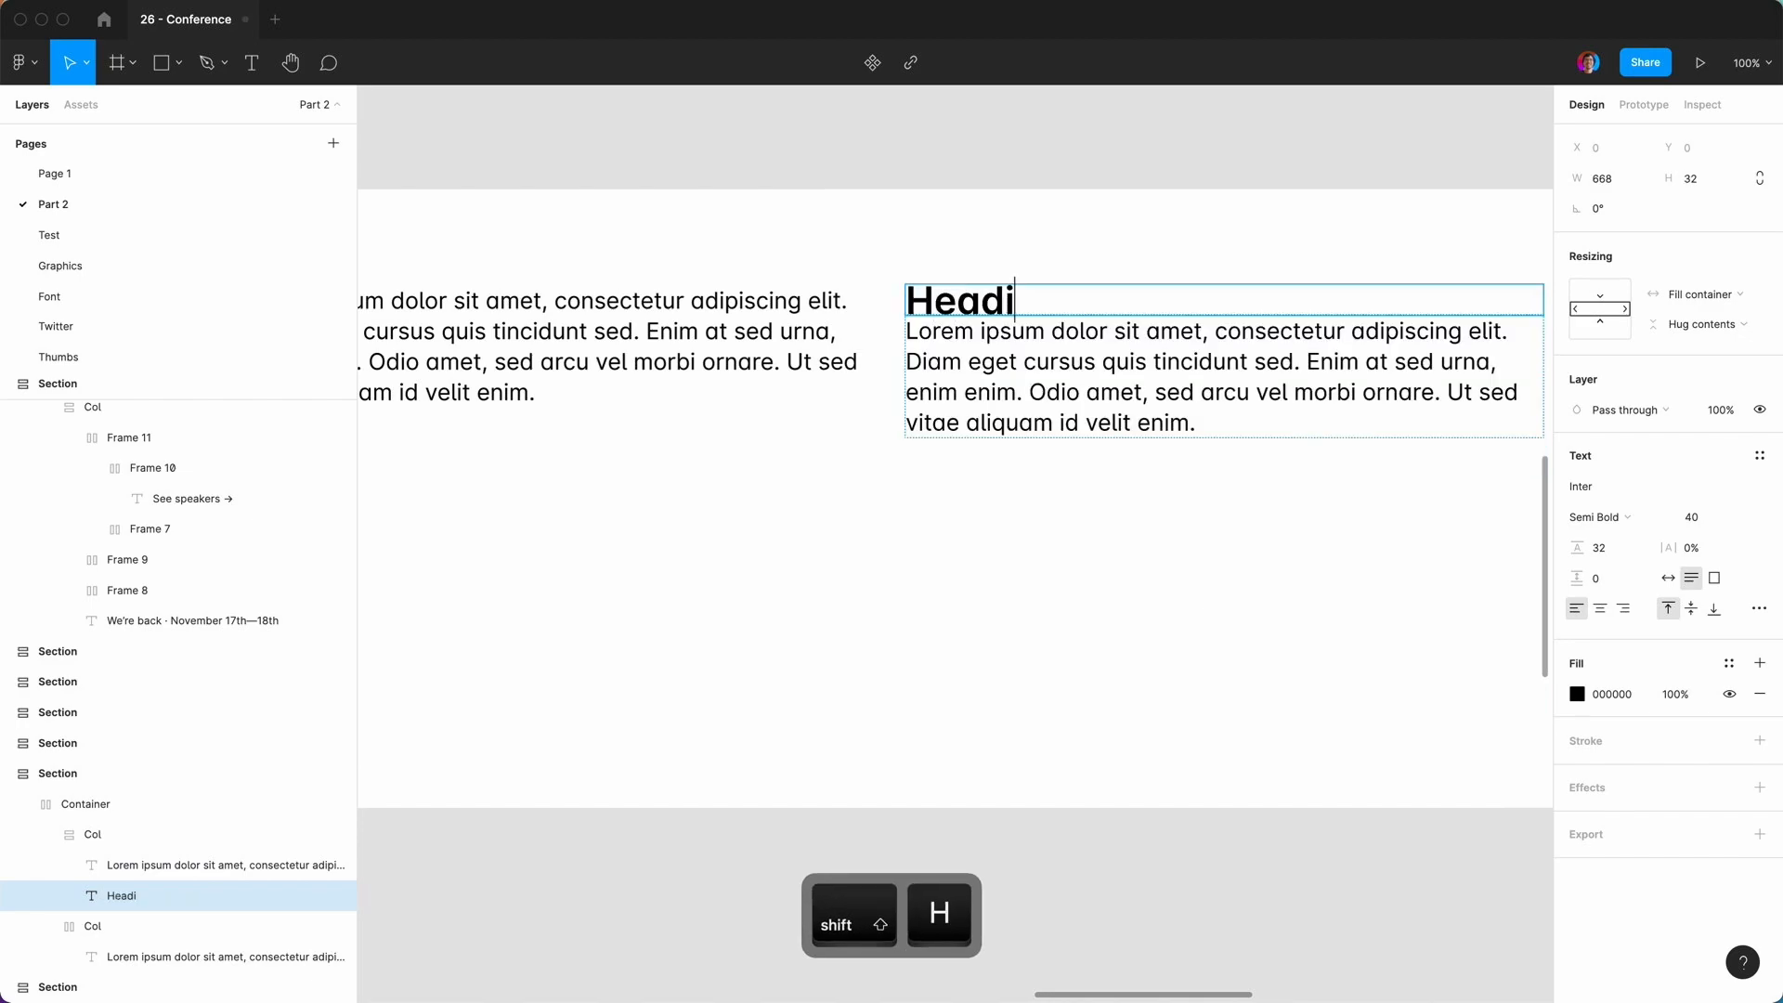
click(136, 897)
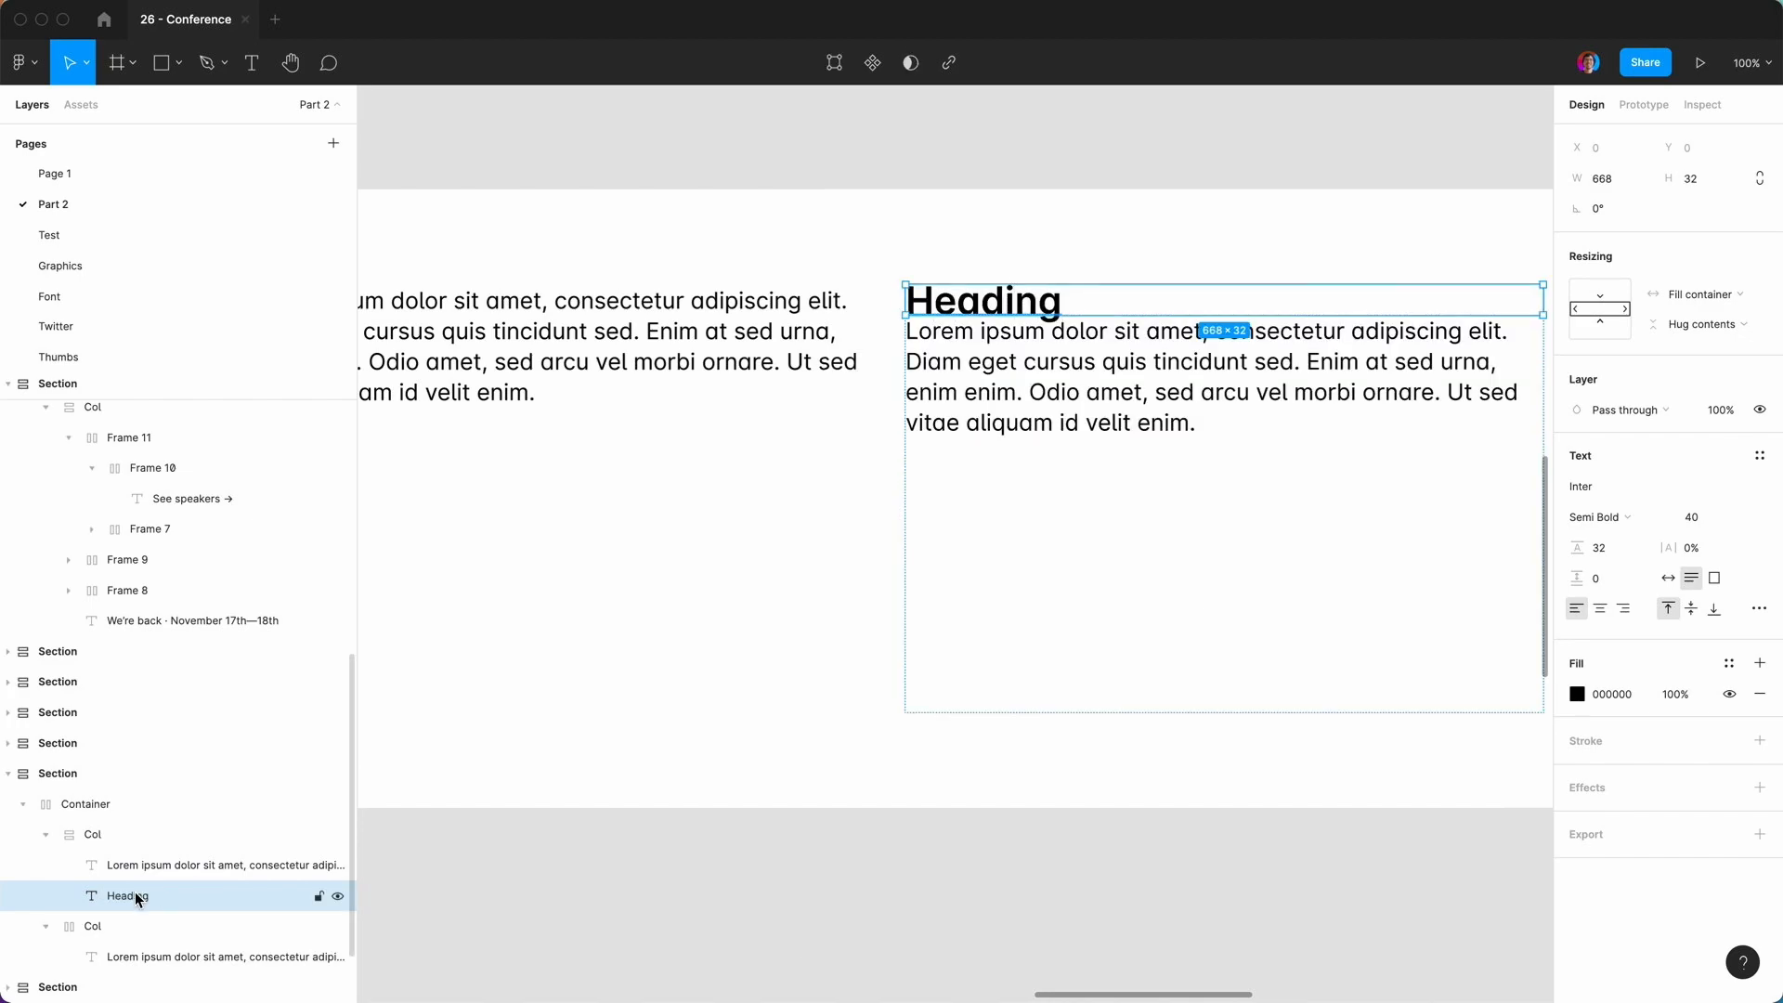
Make the heading column hug its contents vertically and set the spacing between its items to 24.
click(99, 834)
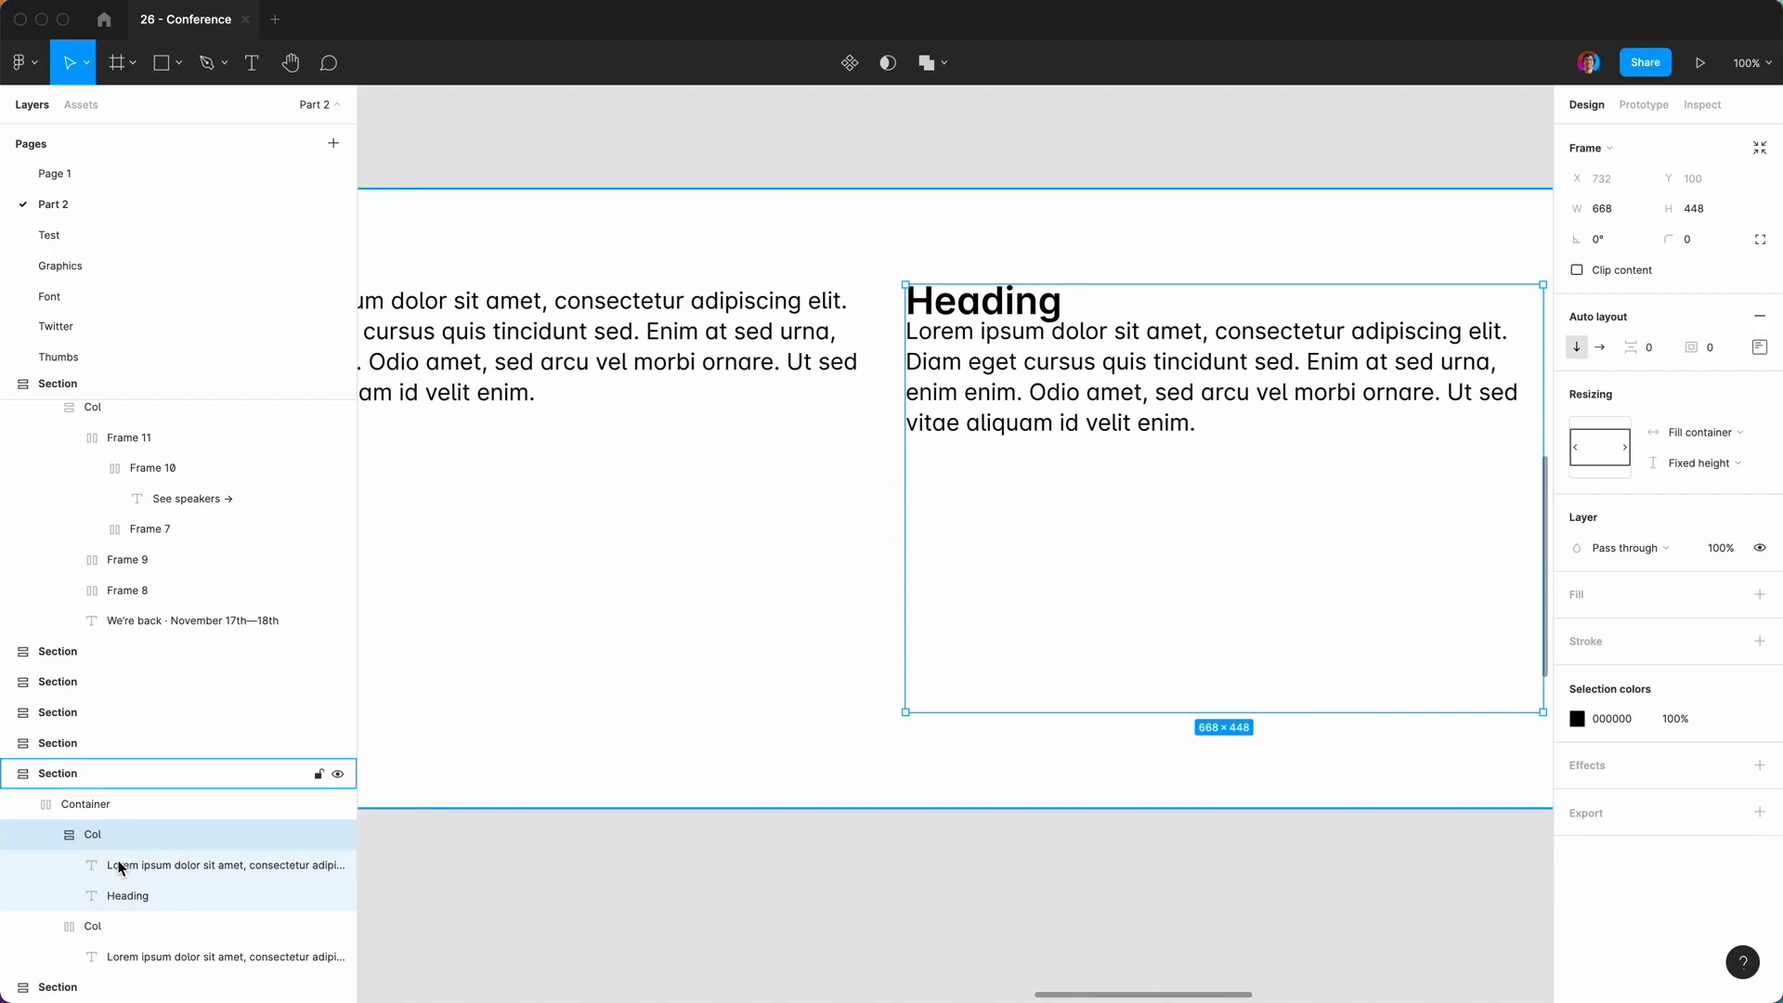
click(1712, 472)
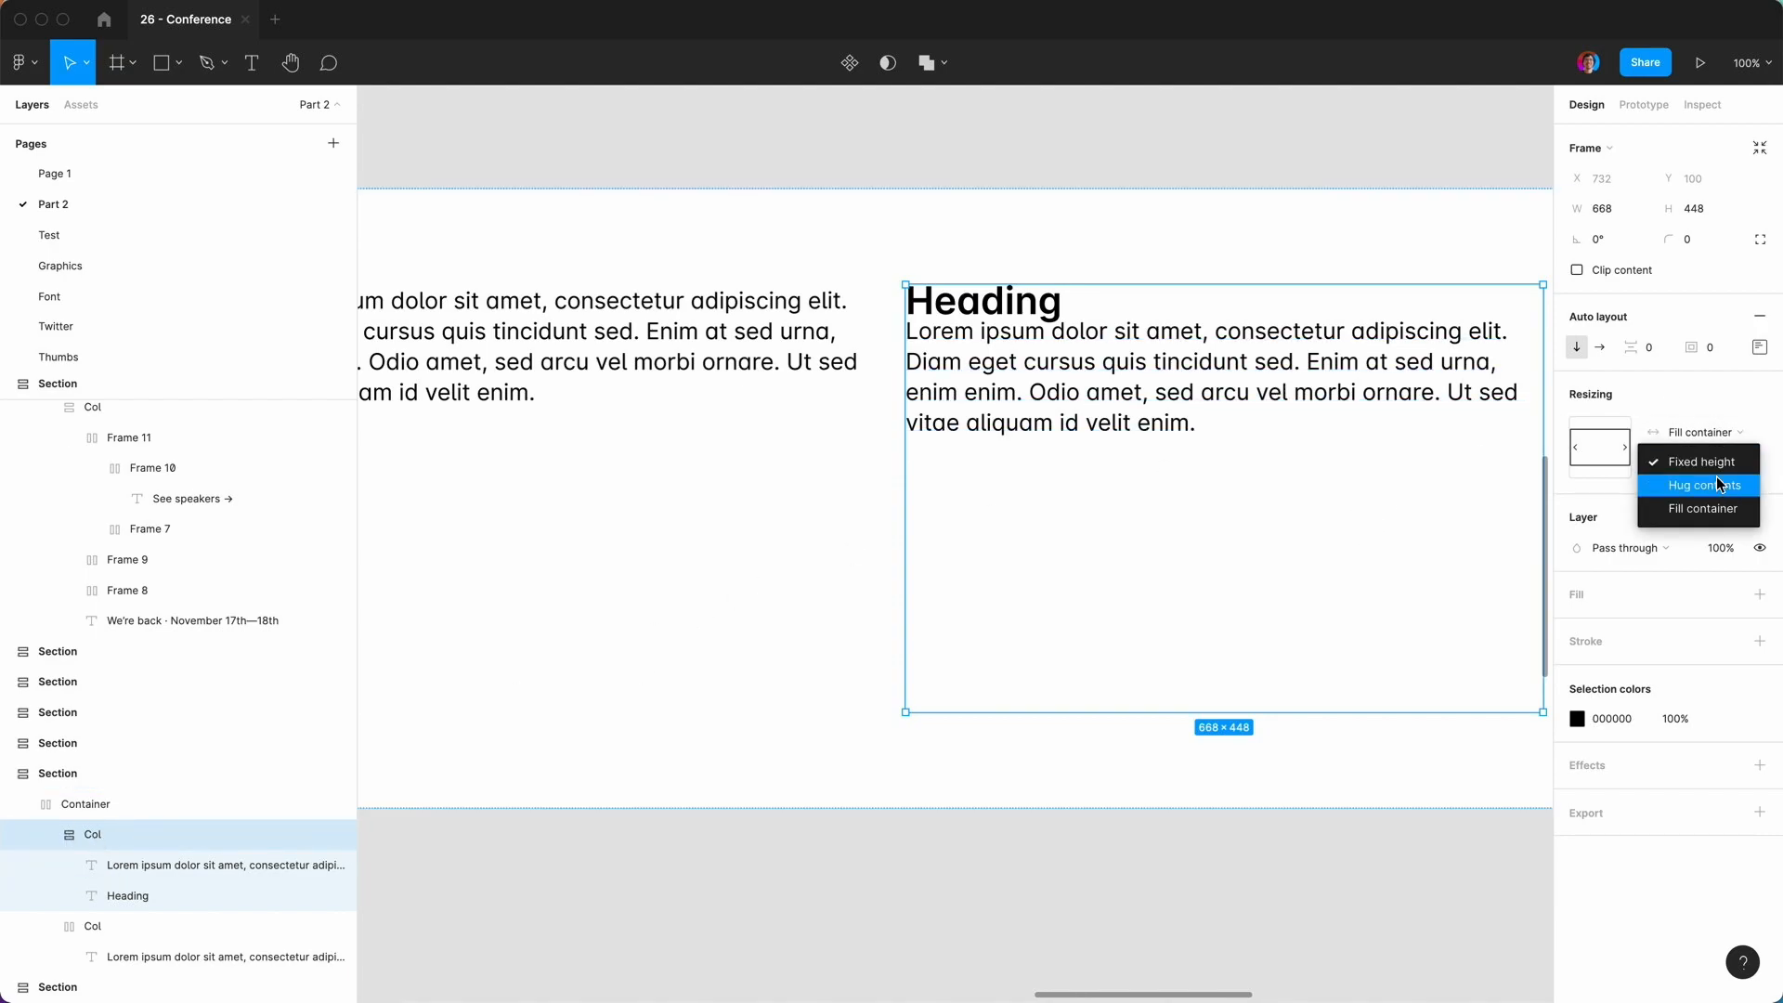
click(1716, 479)
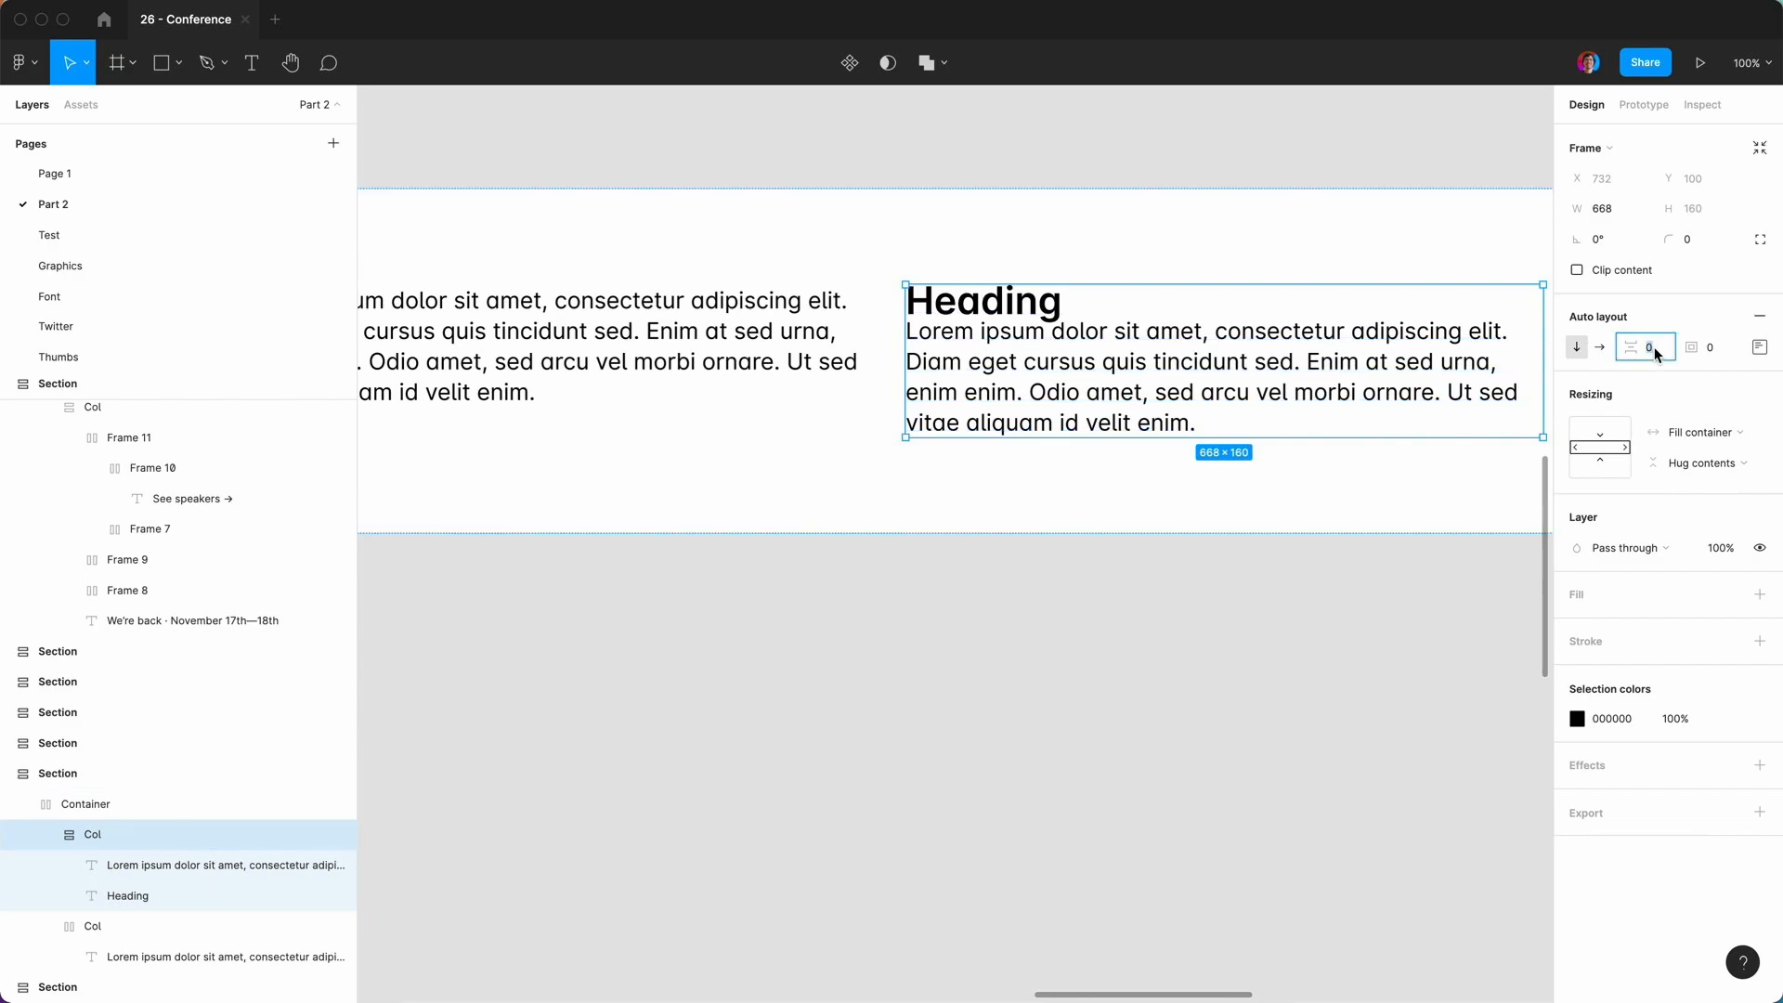
text(24)
key(Return)
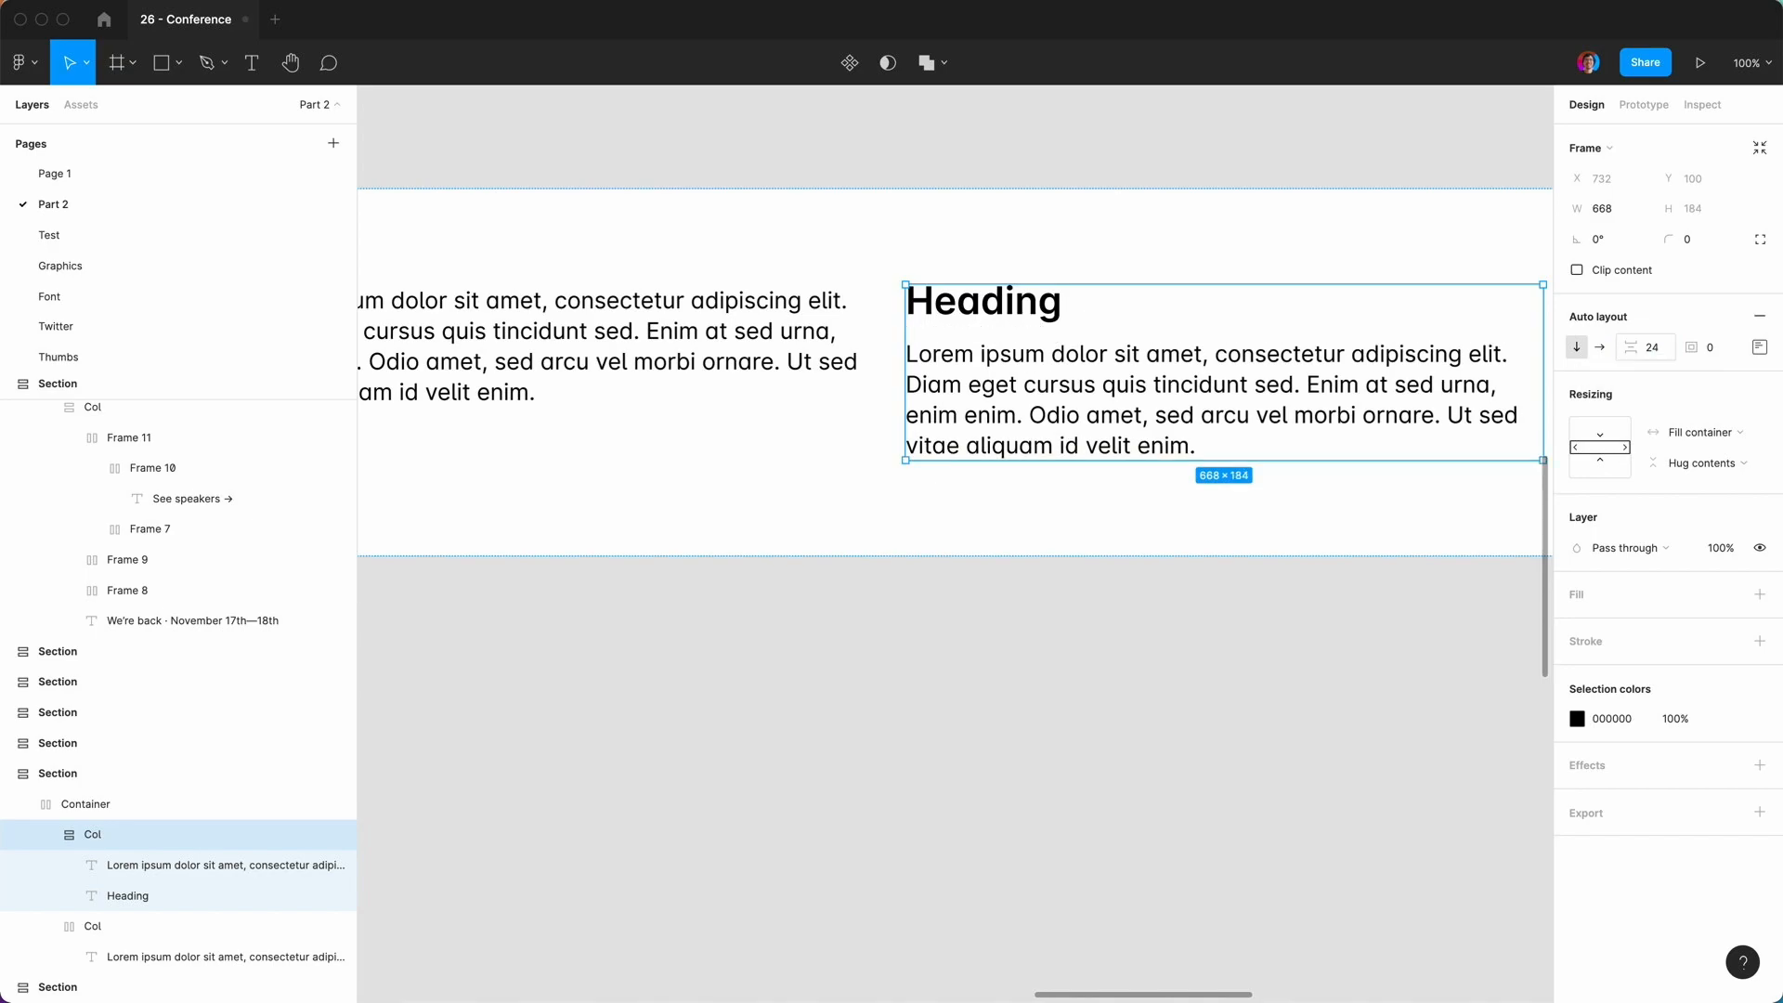
Switch to the browser and compare the paragraph under the heading with the link descriptions on Webflow's No-Code Conf page.
click(1042, 585)
click(1091, 409)
double_click(1092, 408)
double_click(1092, 409)
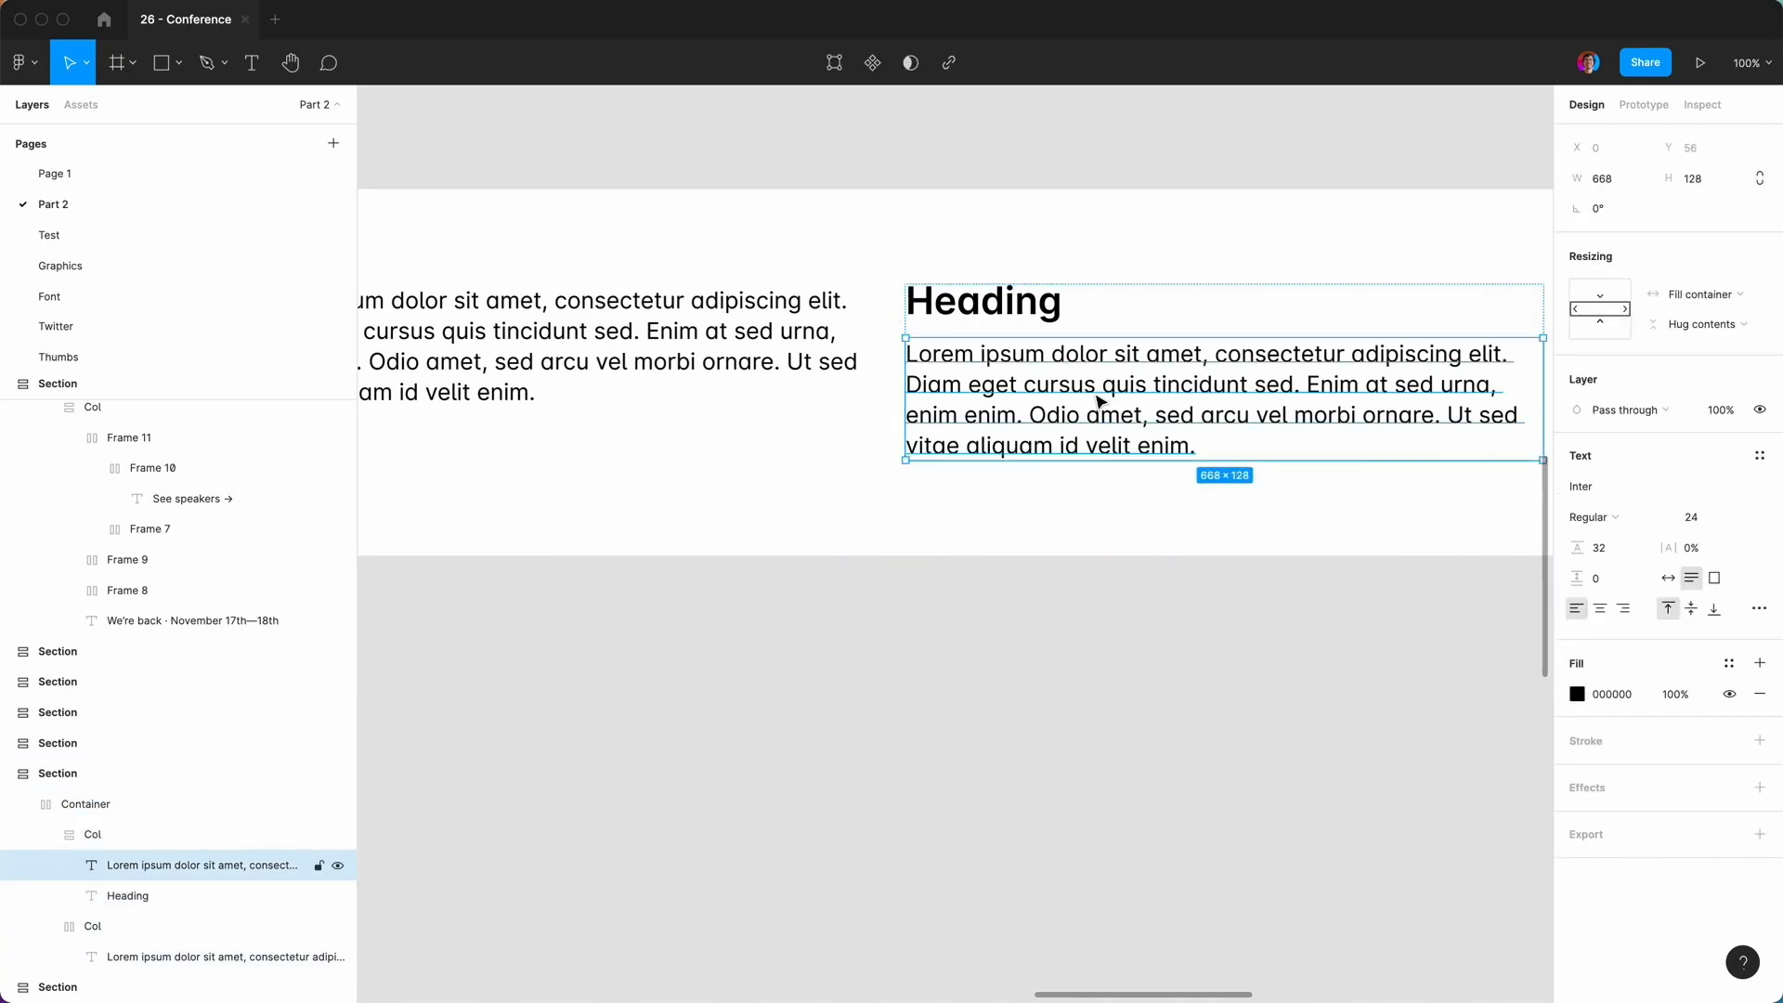
mouse_move(854, 993)
click(710, 970)
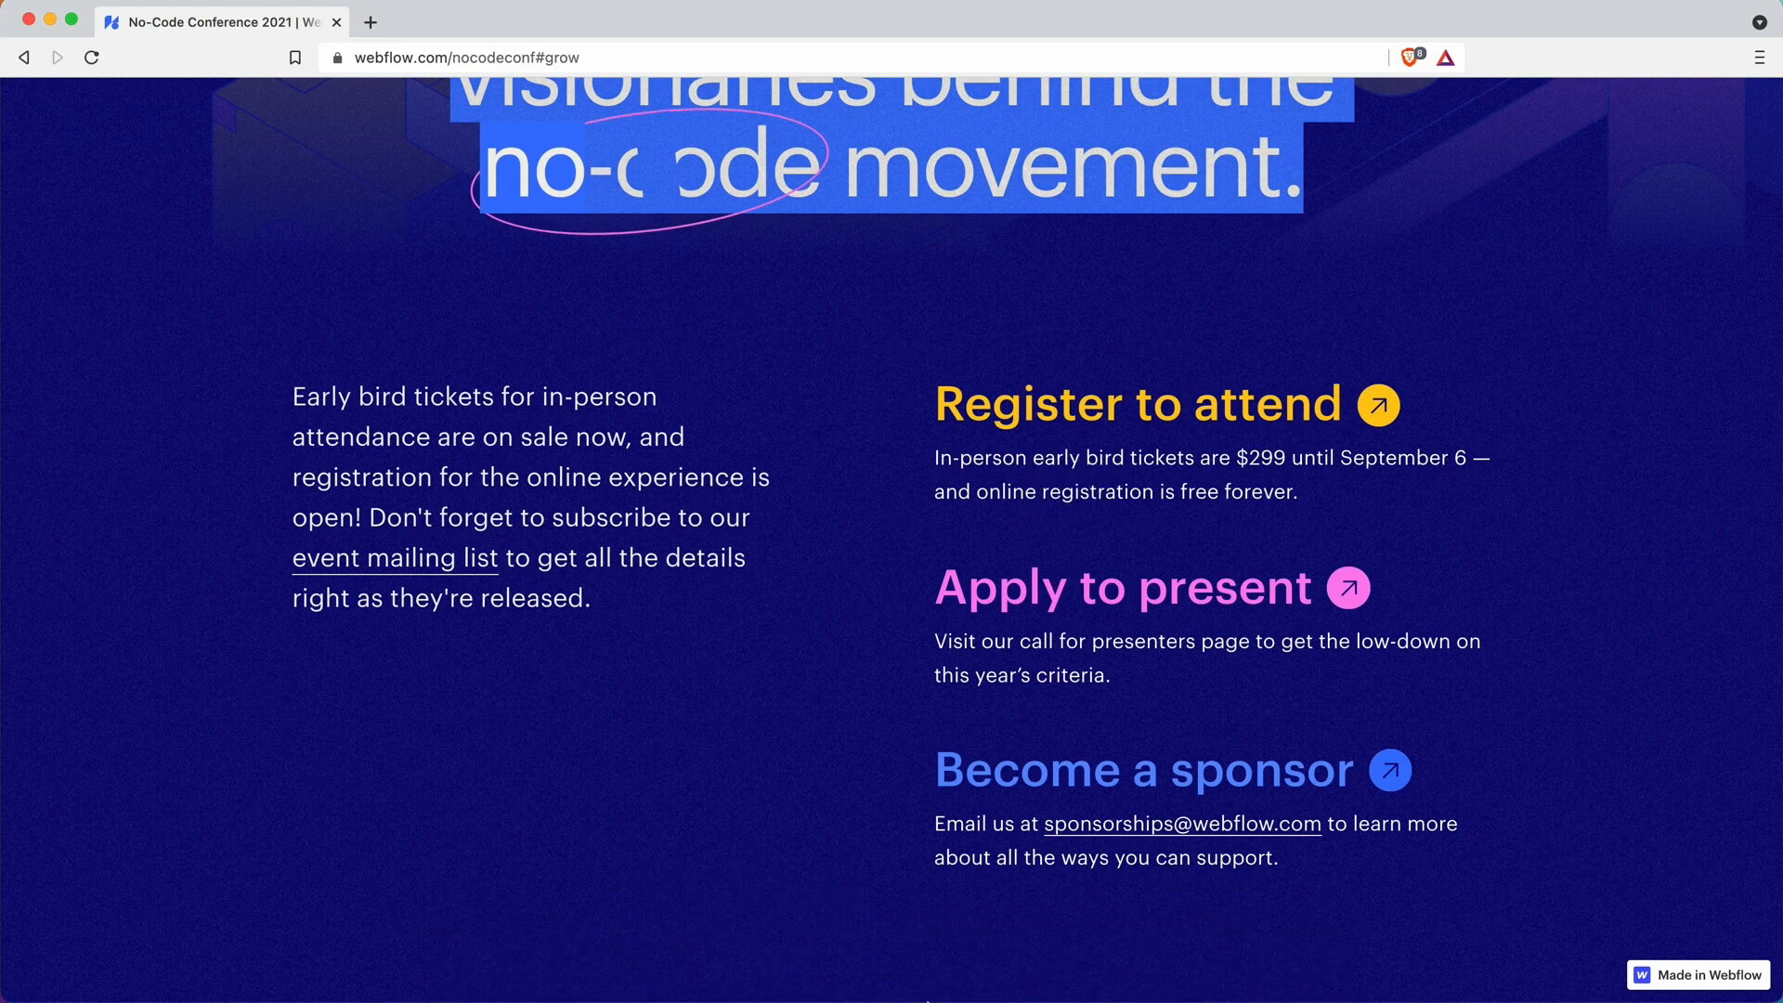
mouse_move(927, 999)
click(855, 956)
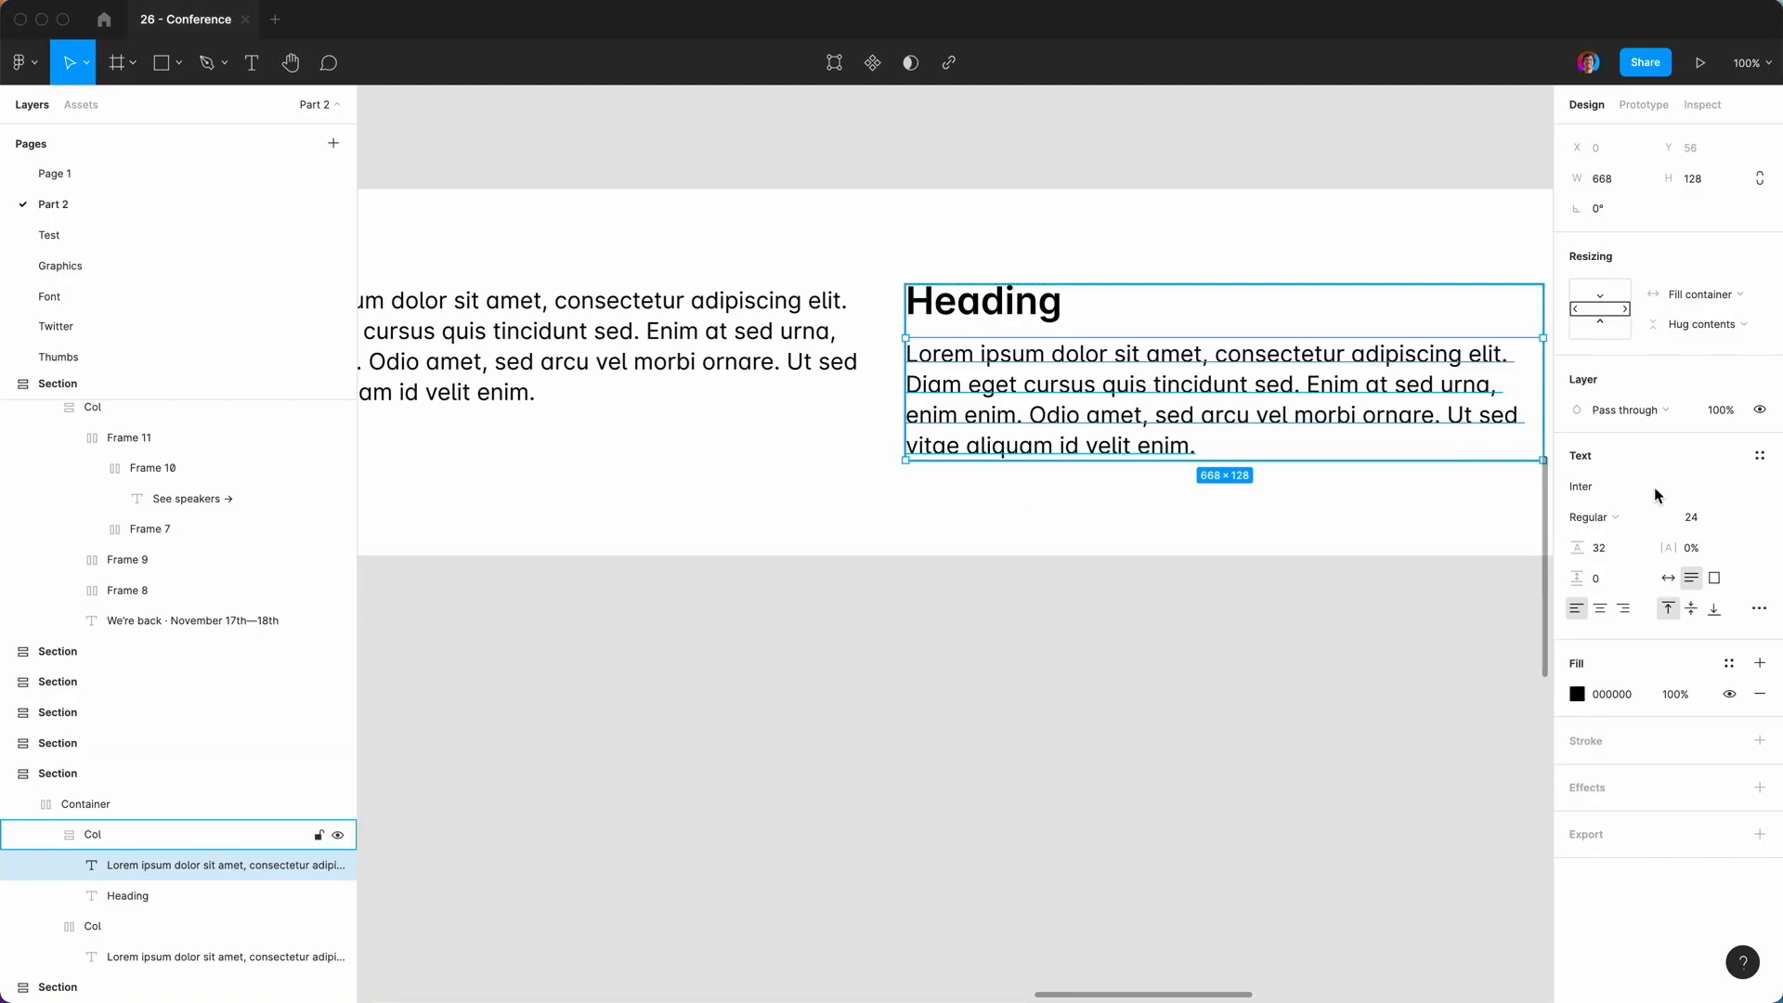
Set the paragraph under the heading to font size 16 and line height 24.
click(1695, 517)
text(16)
key(Return)
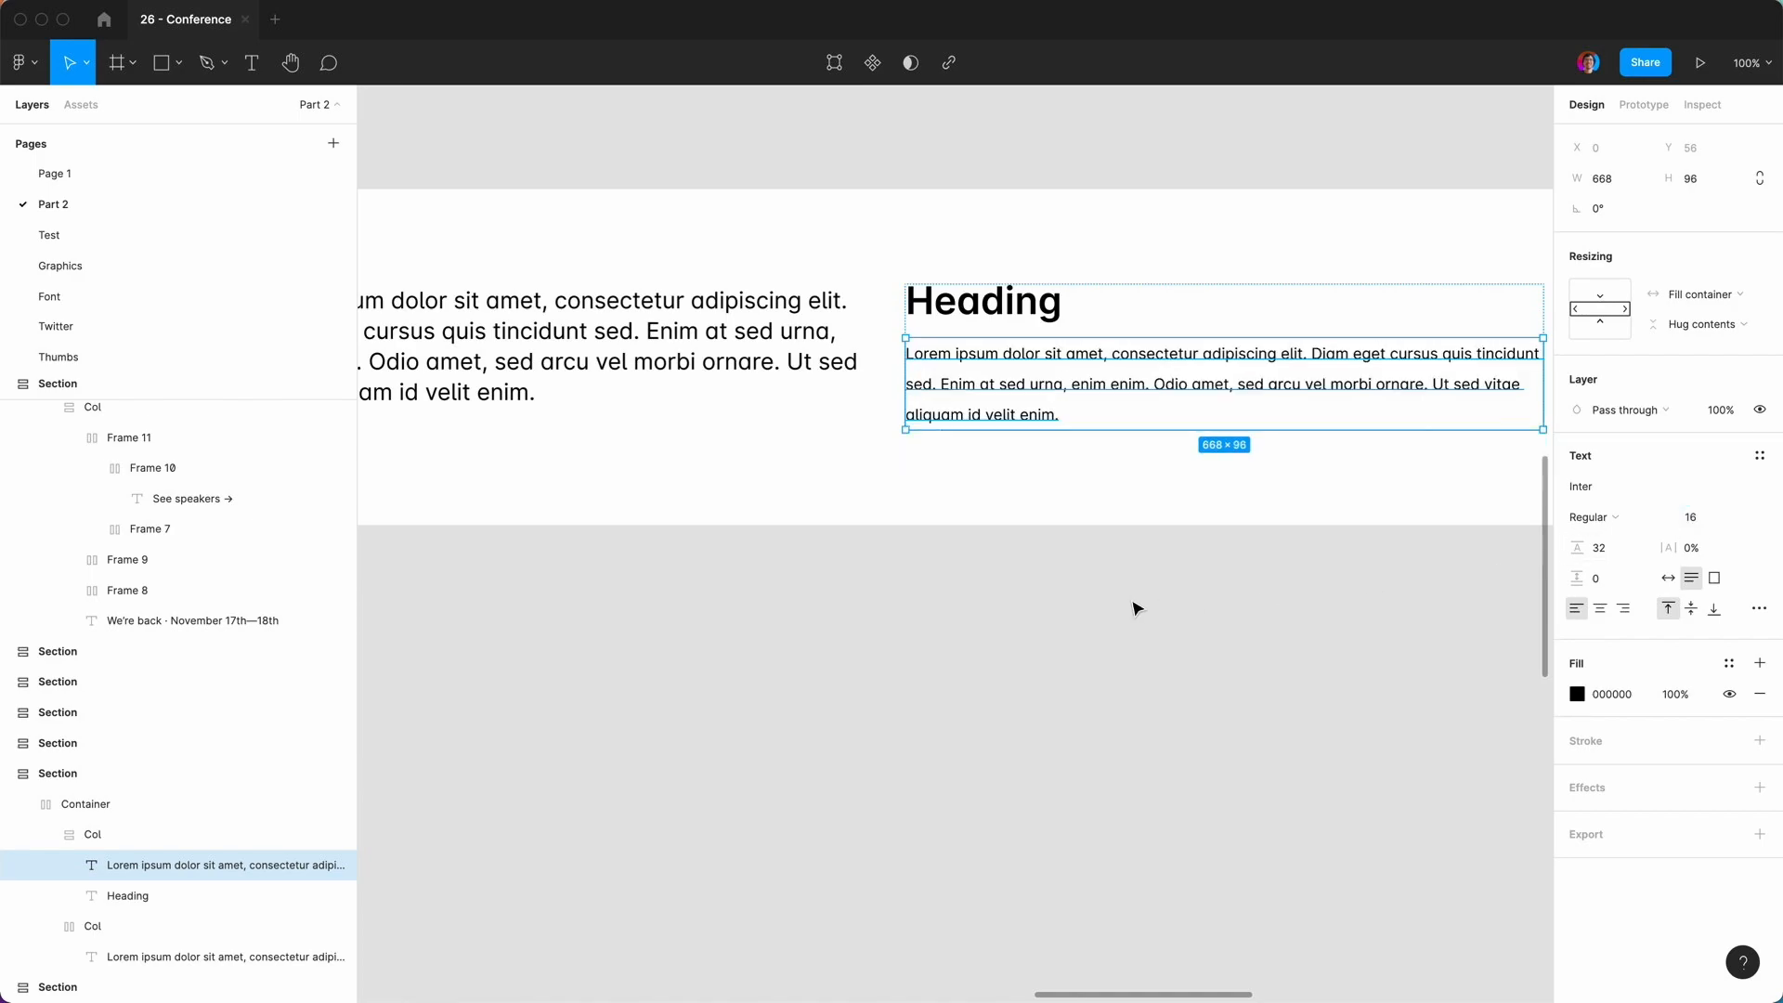
click(1607, 547)
text(24)
key(Return)
click(919, 784)
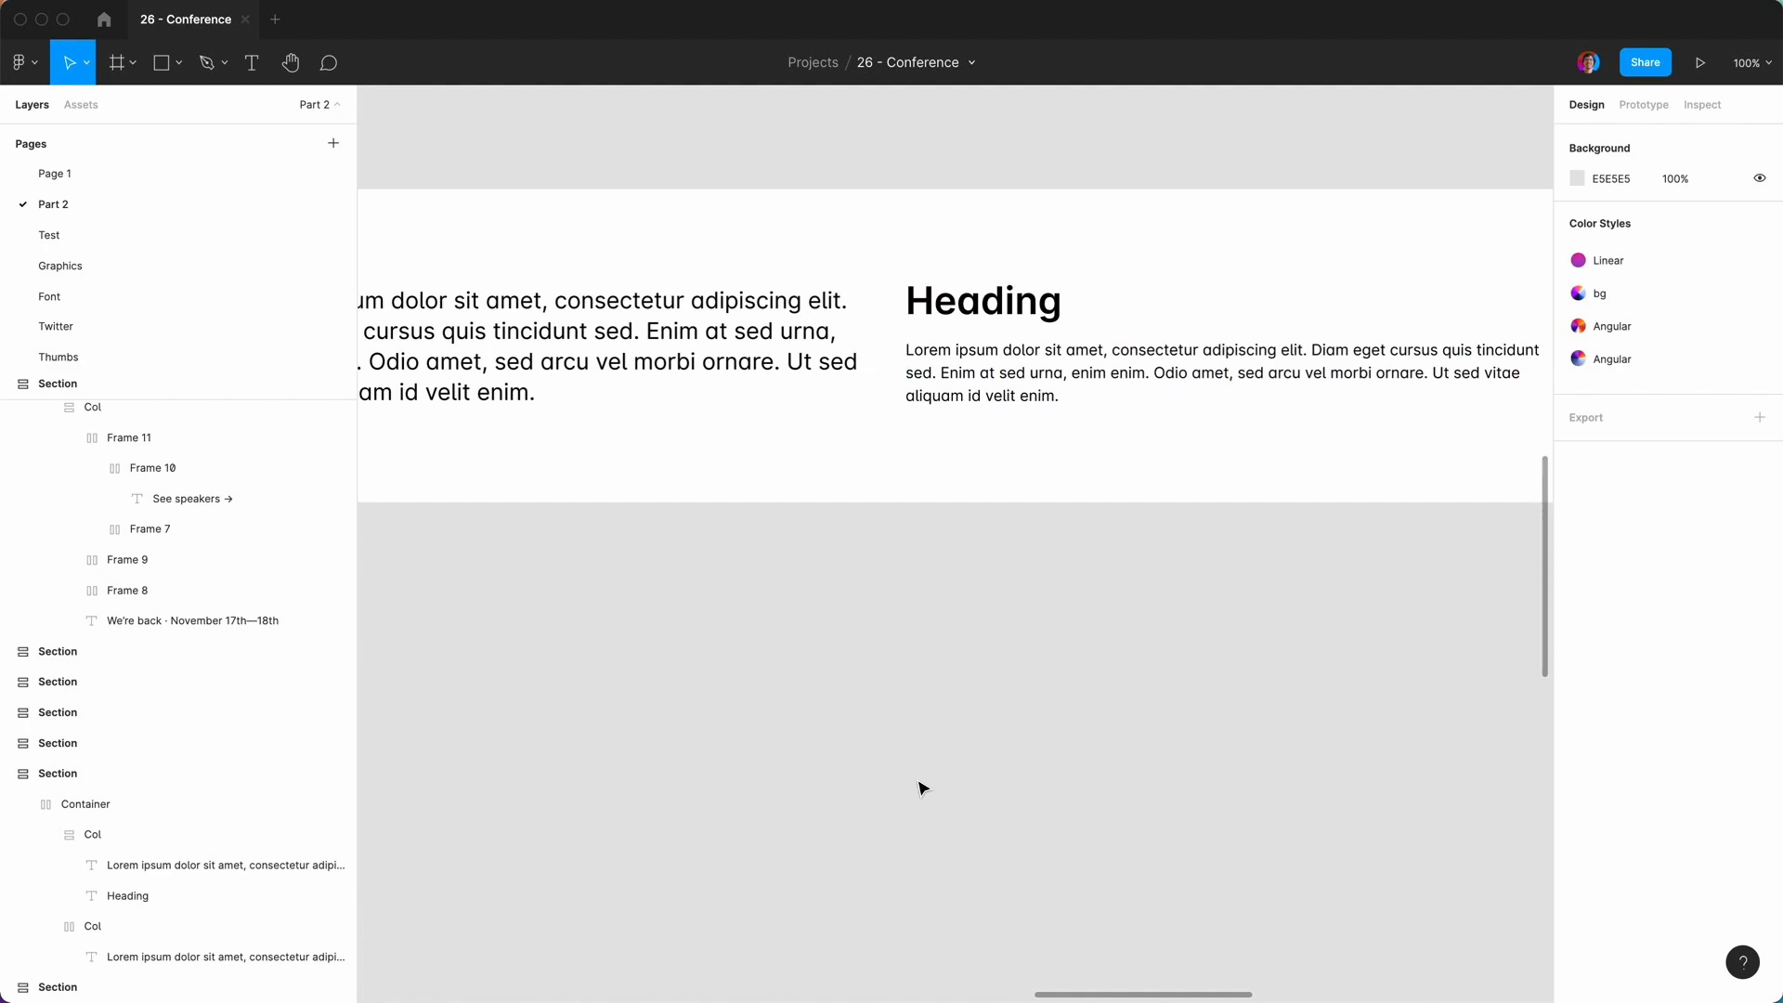
Set the spacing between the two columns in the Container to 100.
click(902, 405)
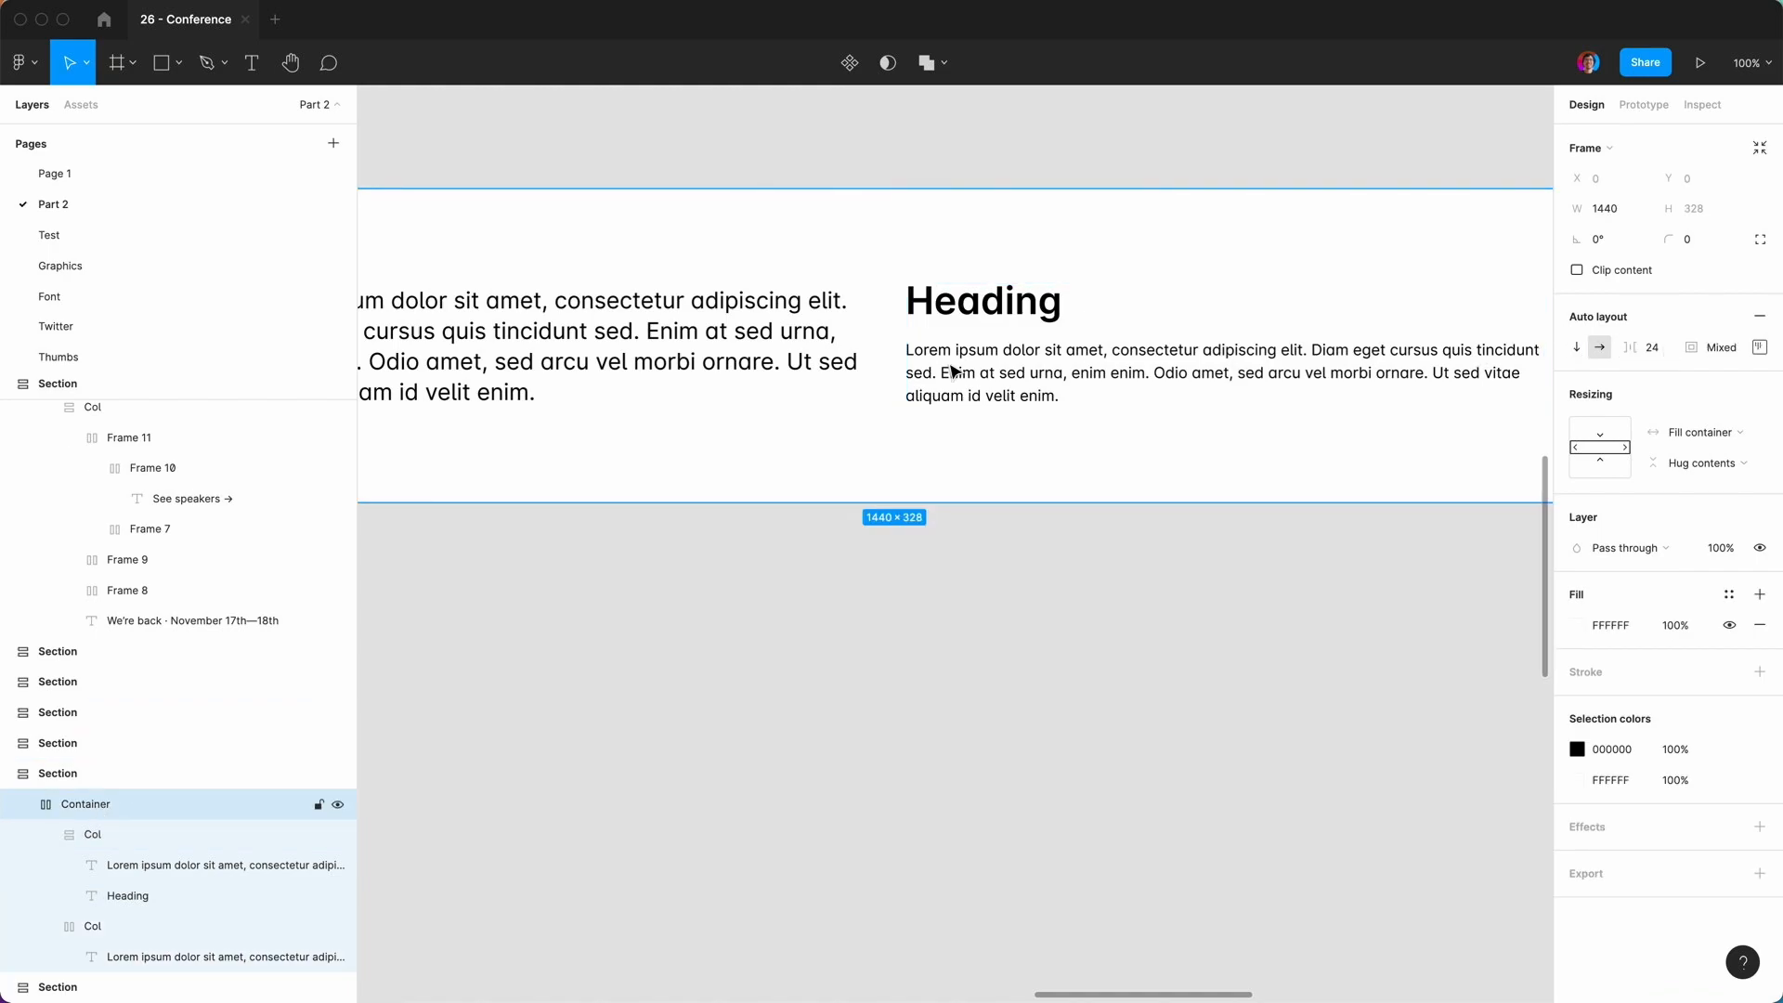
scroll(874, 654, left, 2)
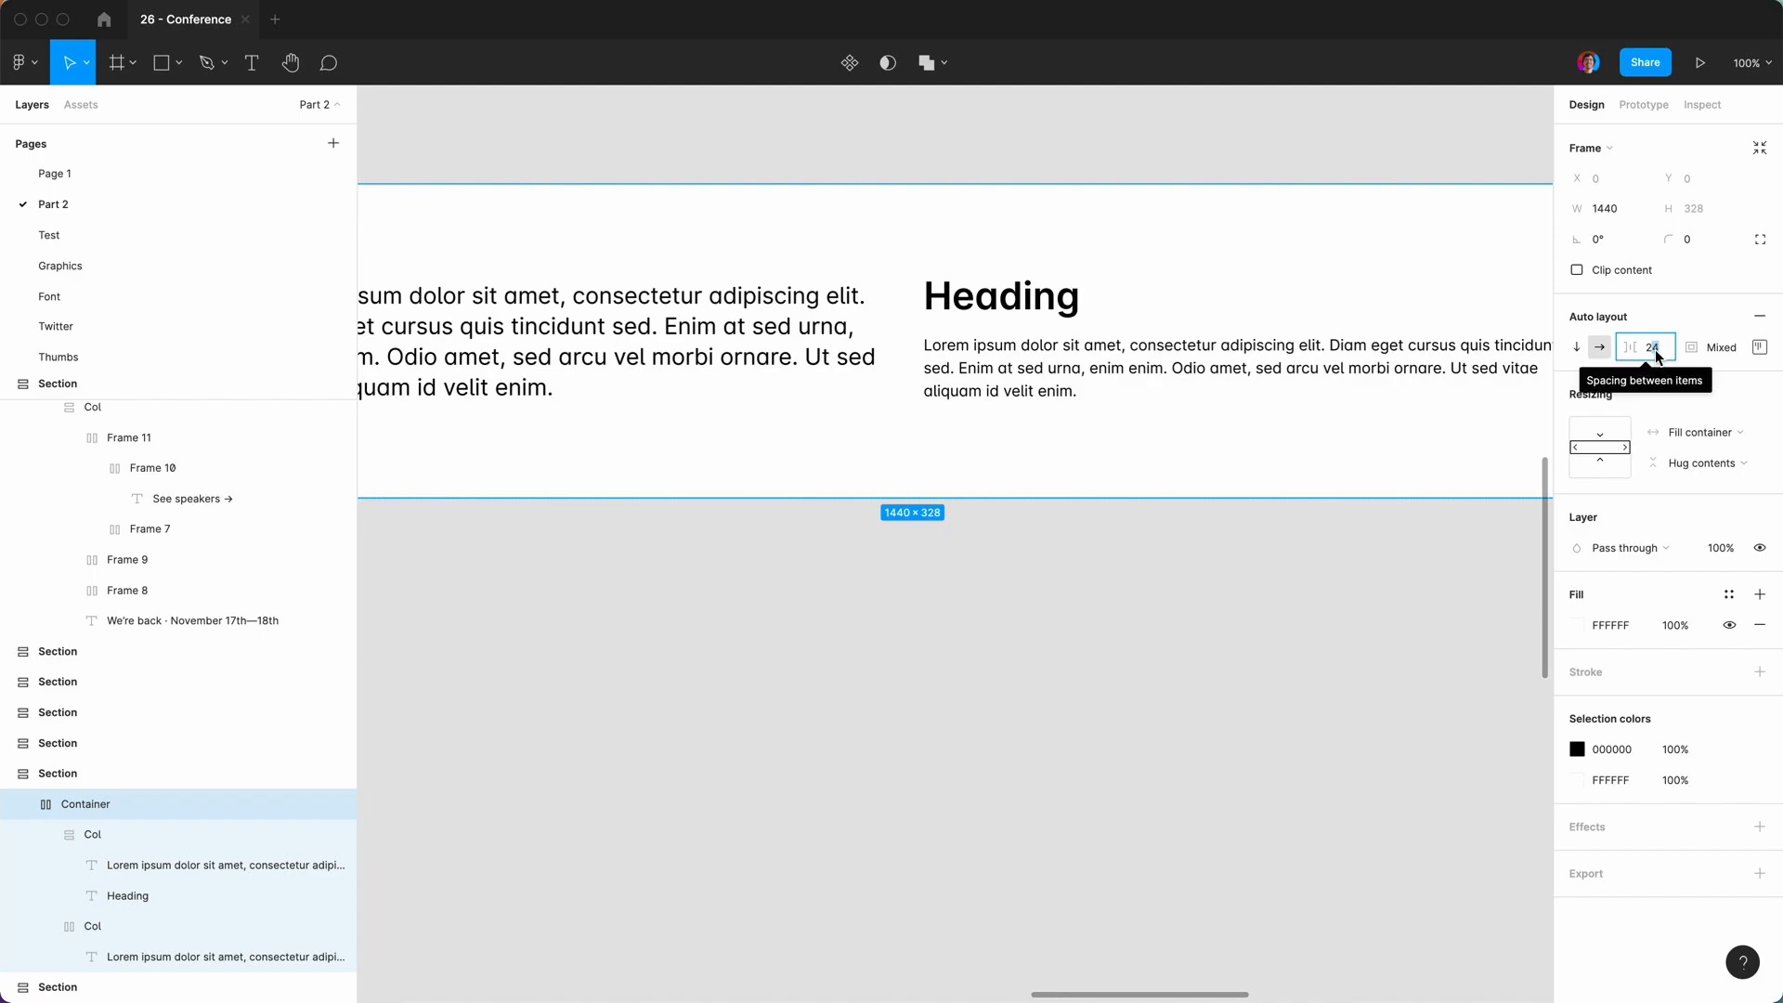
key(BackSpace)
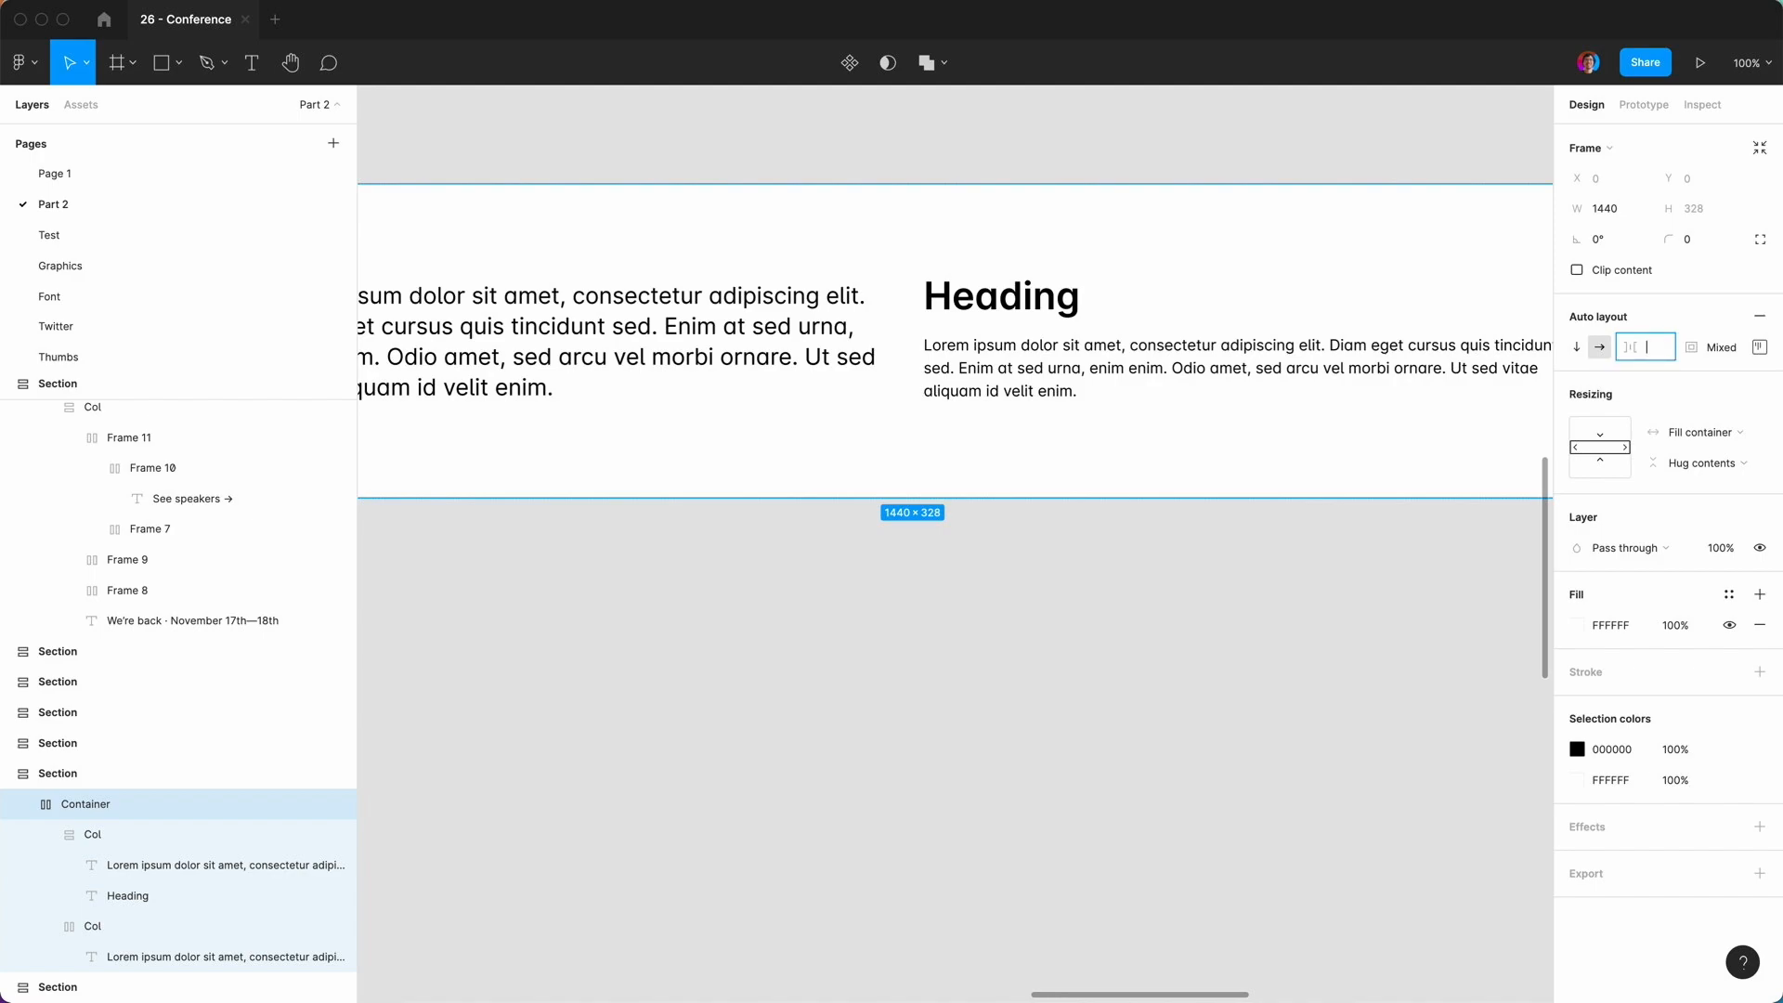
text(100)
key(Return)
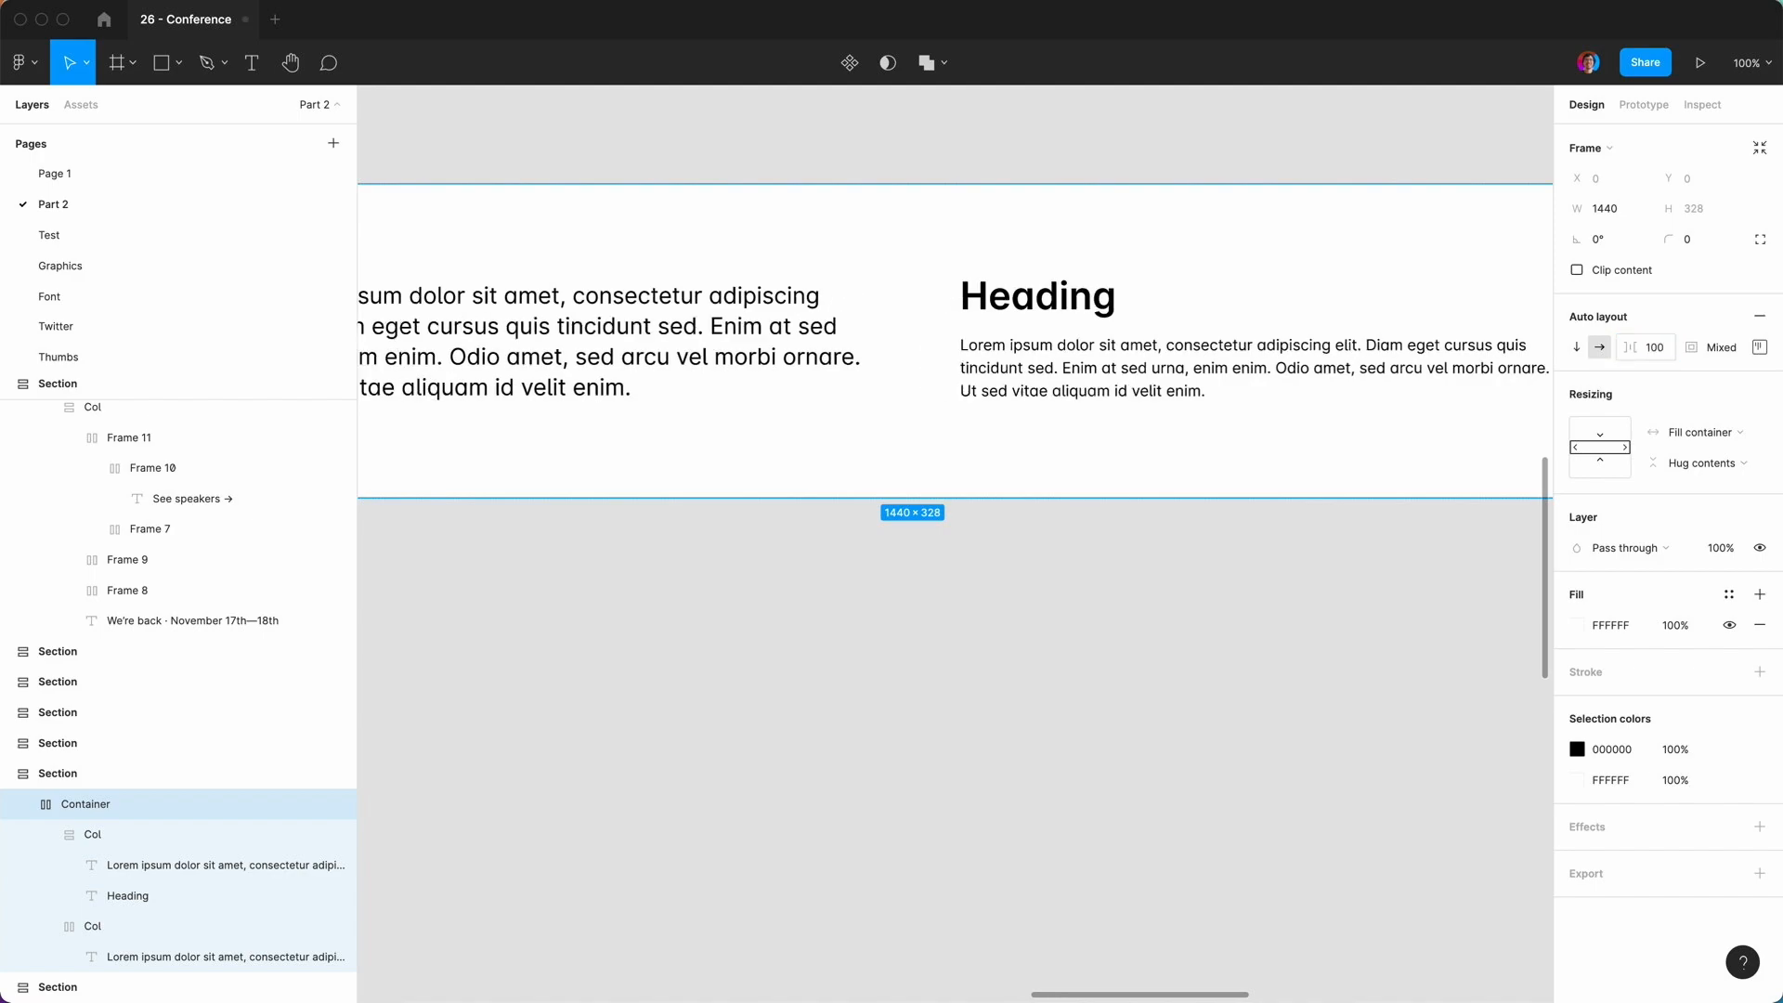
click(1119, 642)
Wrap the heading column in a new auto layout frame and name that frame "Col".
key(minus)
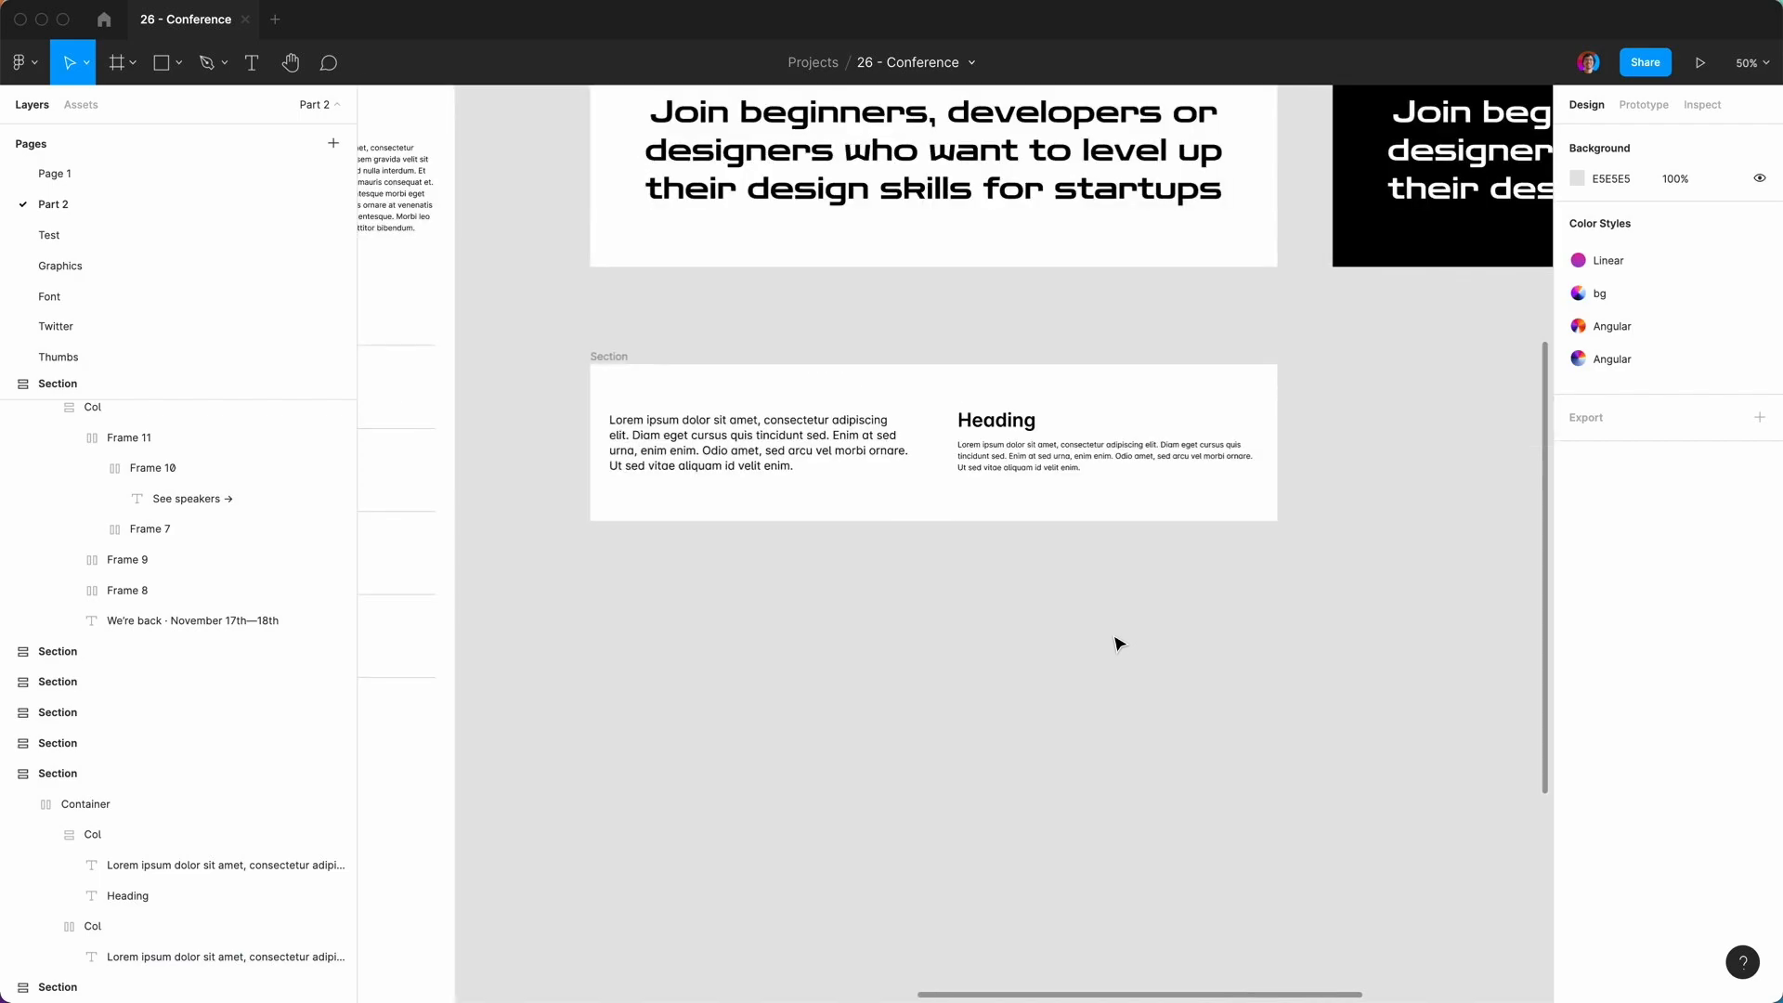
double_click(1008, 460)
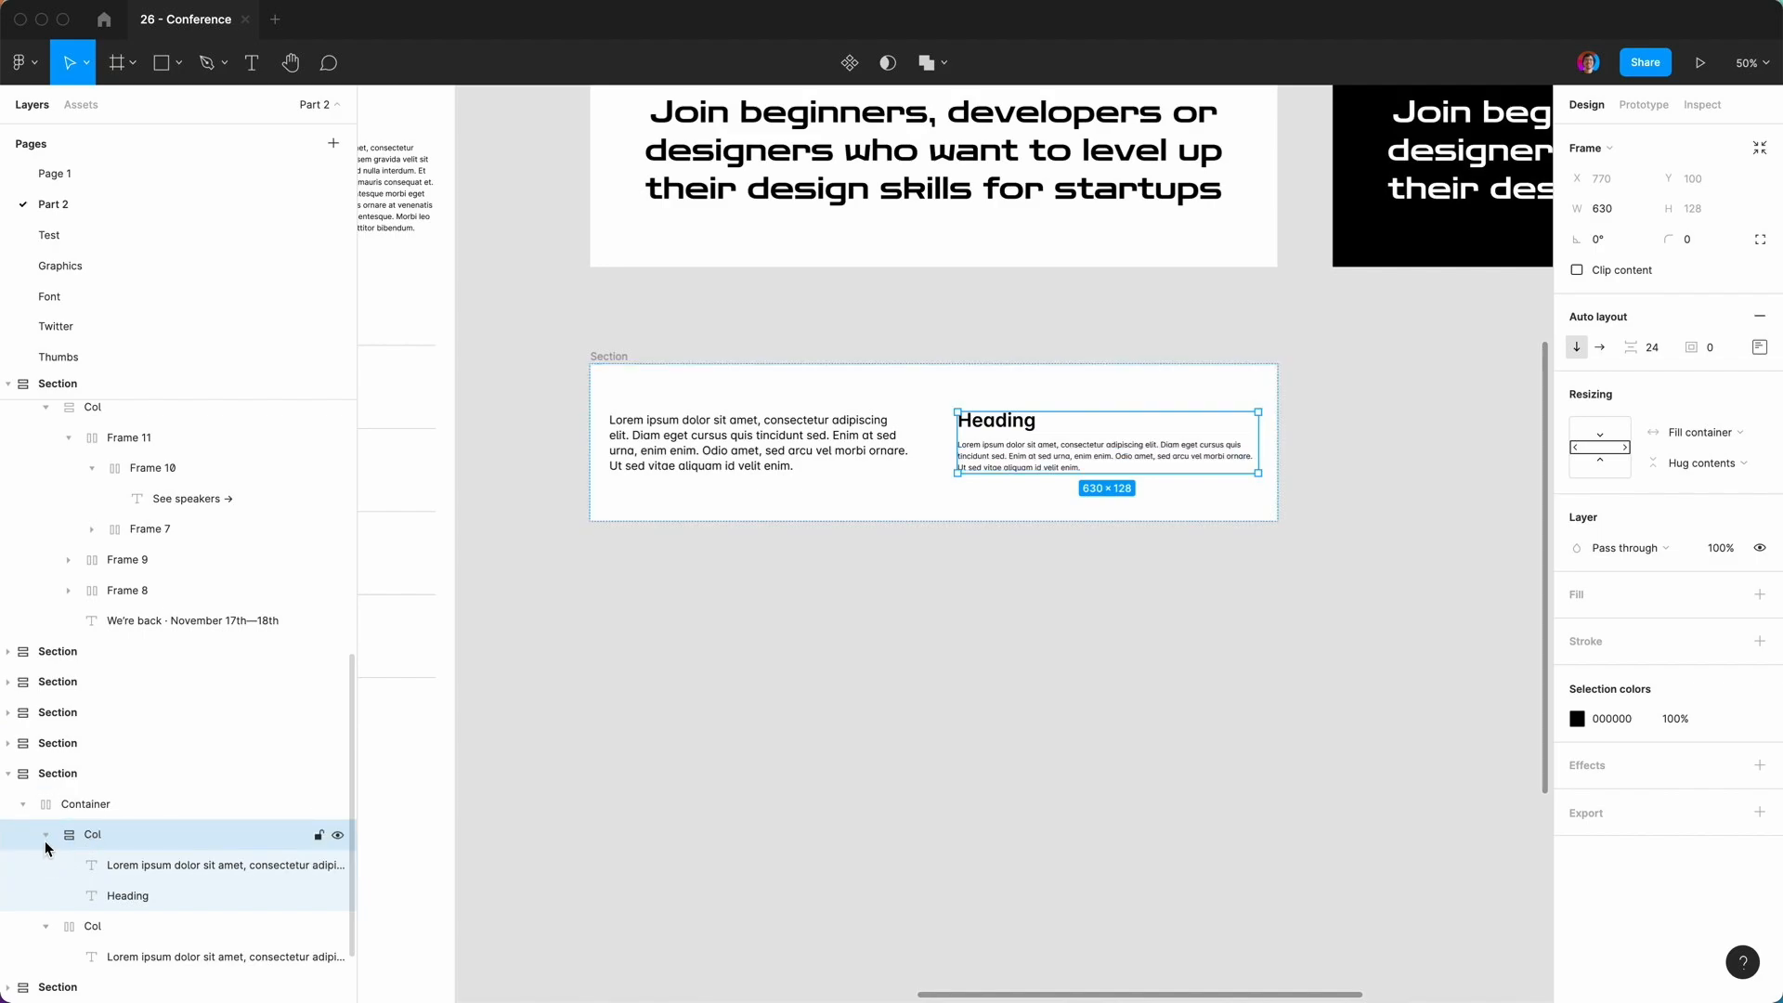
click(45, 926)
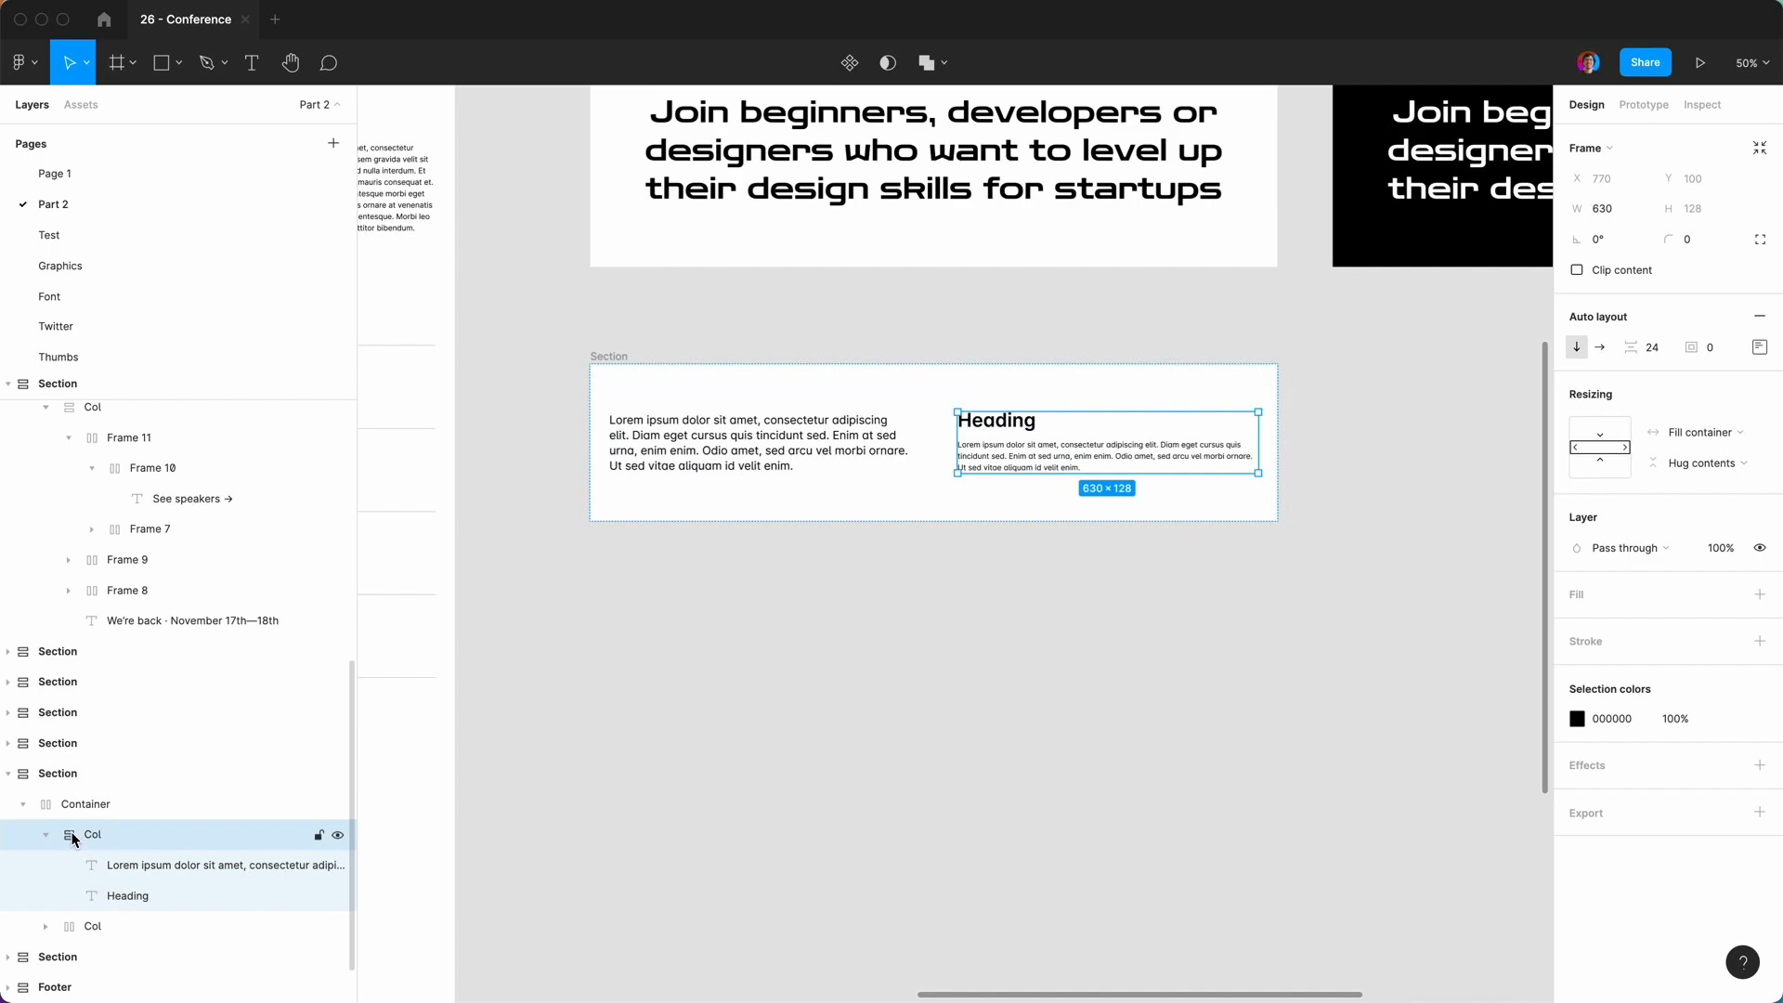
key(shift+a)
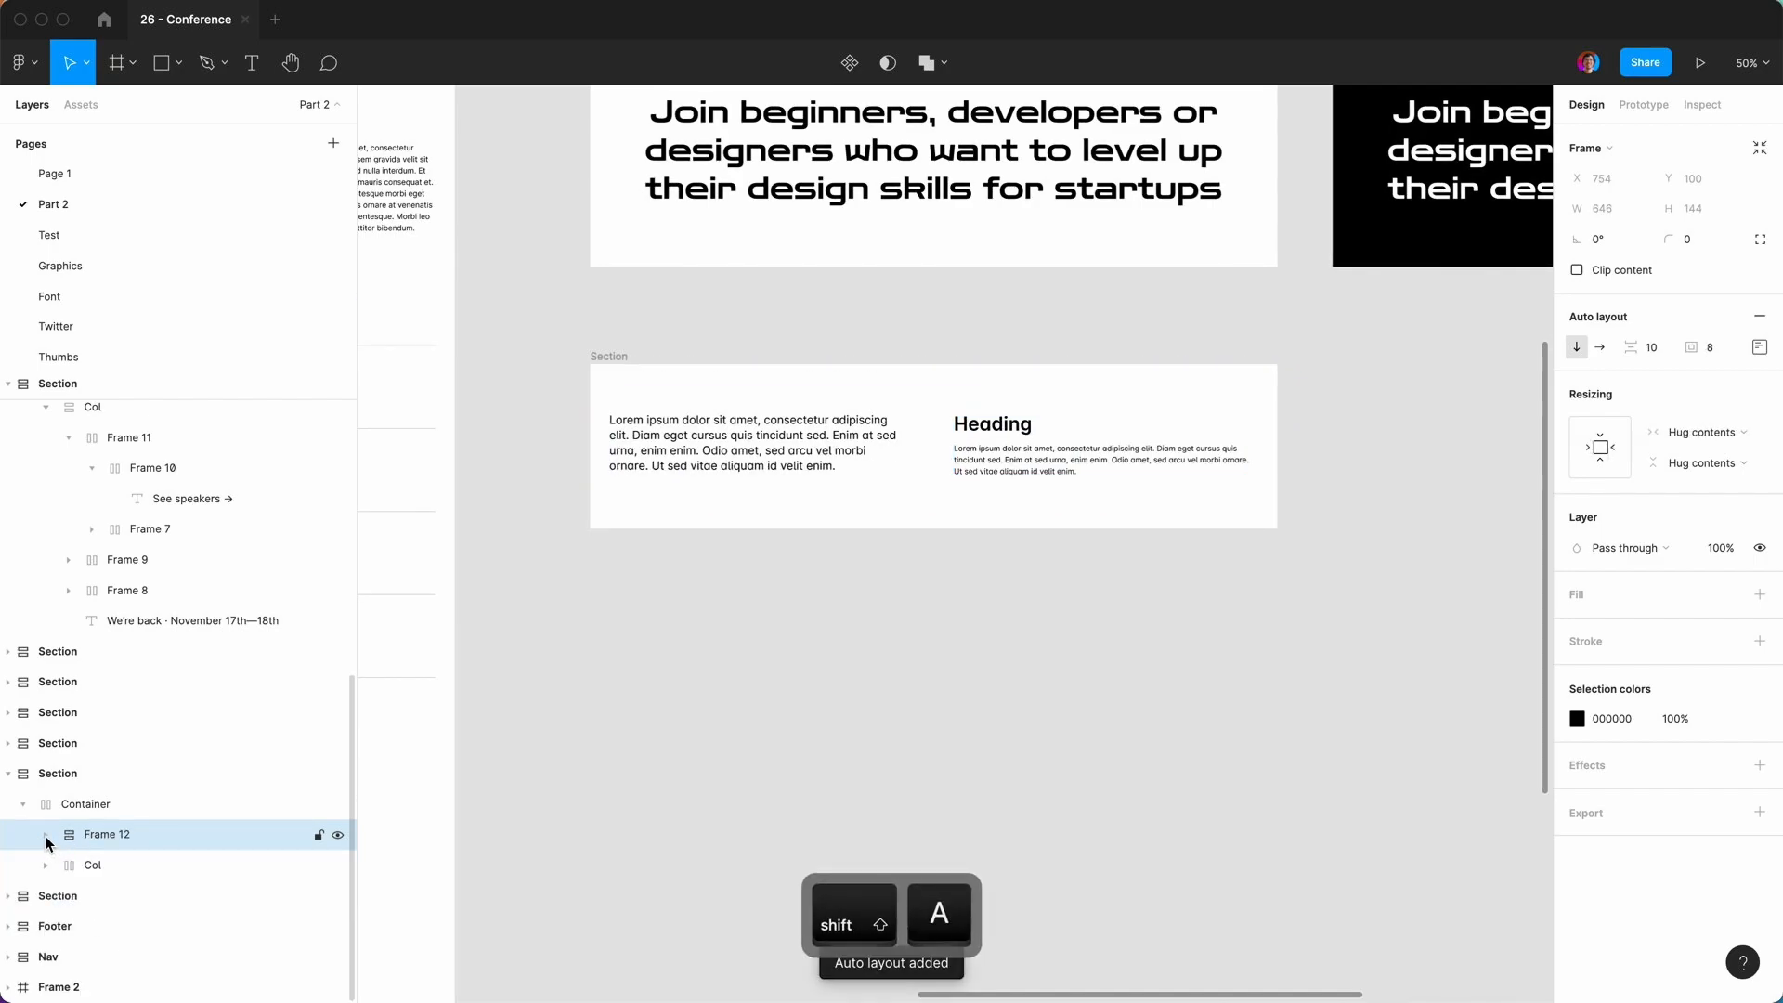
double_click(96, 835)
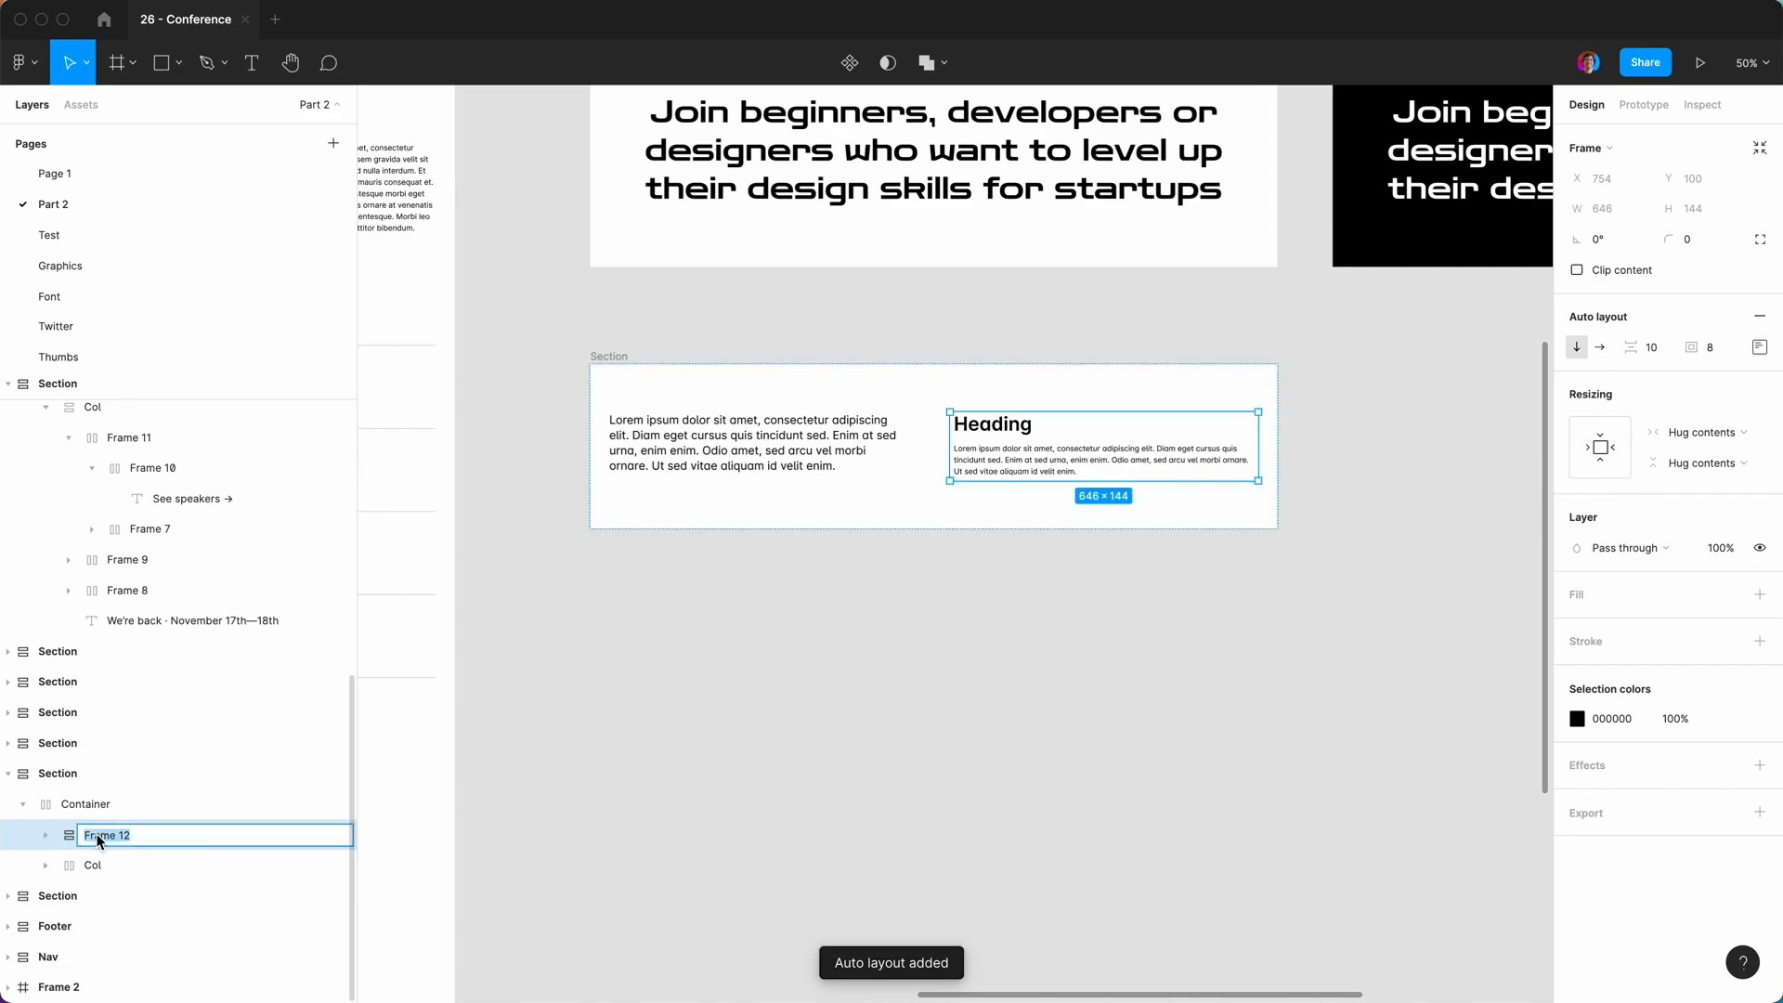
text(Col)
key(Return)
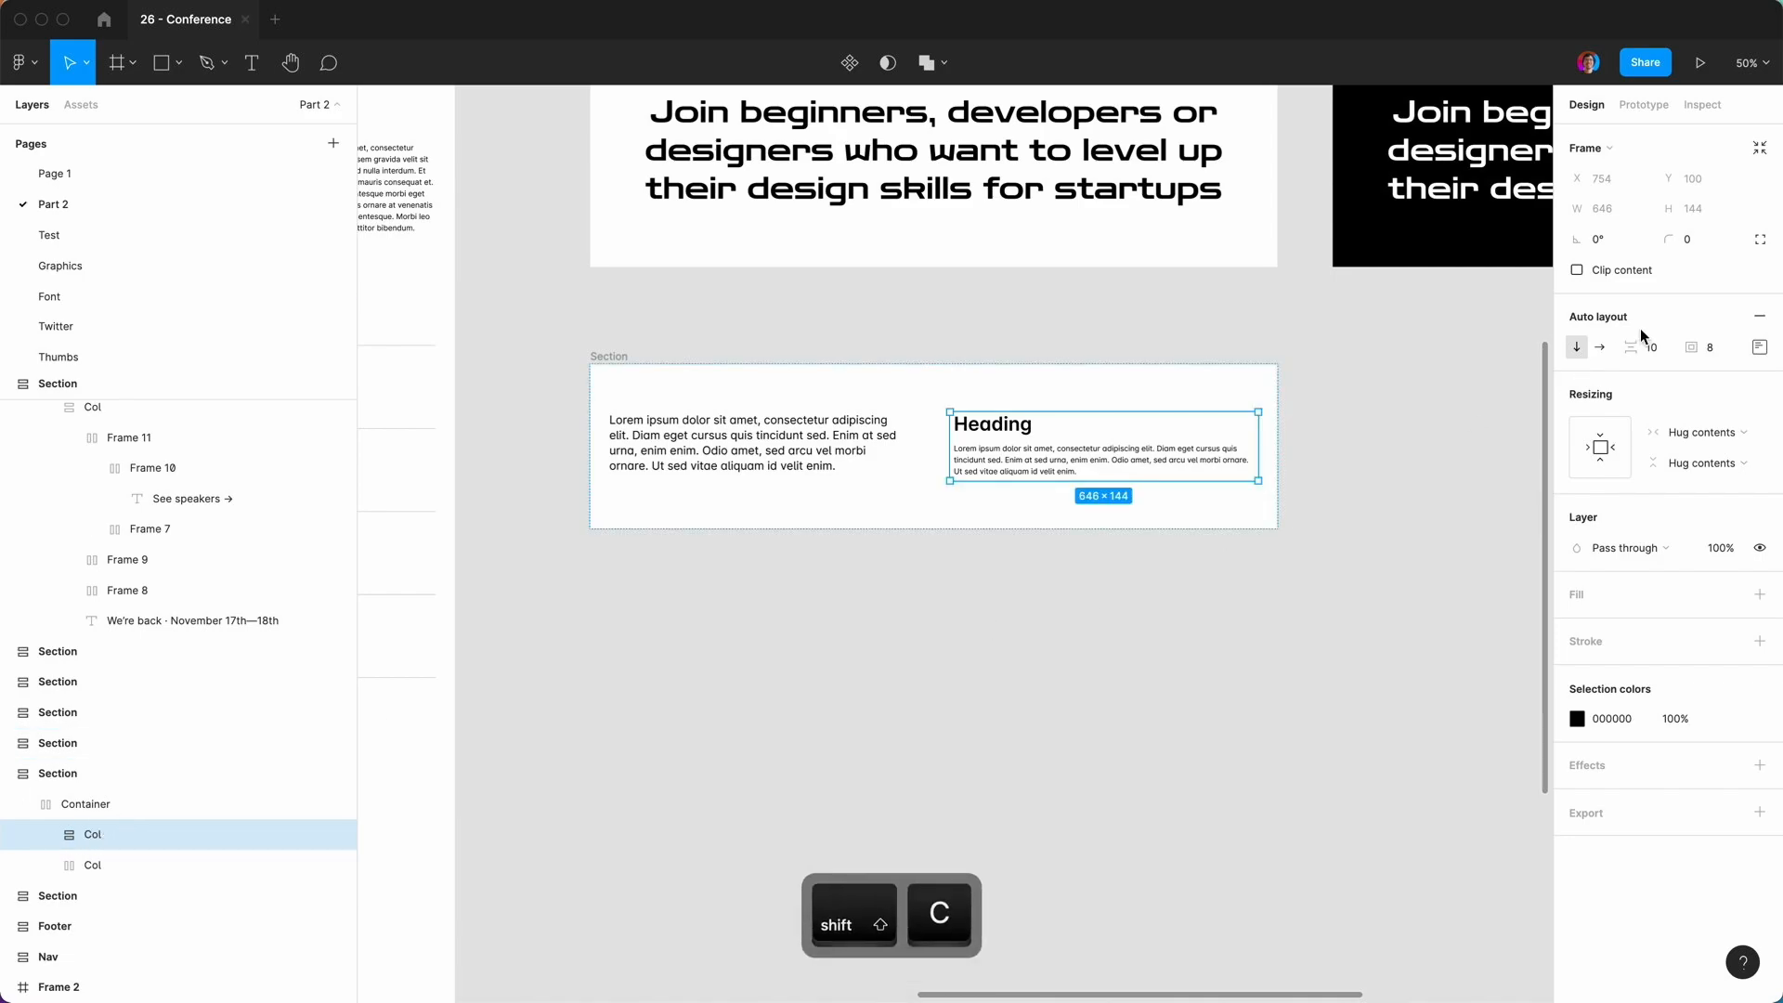
Rename the inner frame holding the heading and paragraph as "Row".
click(47, 834)
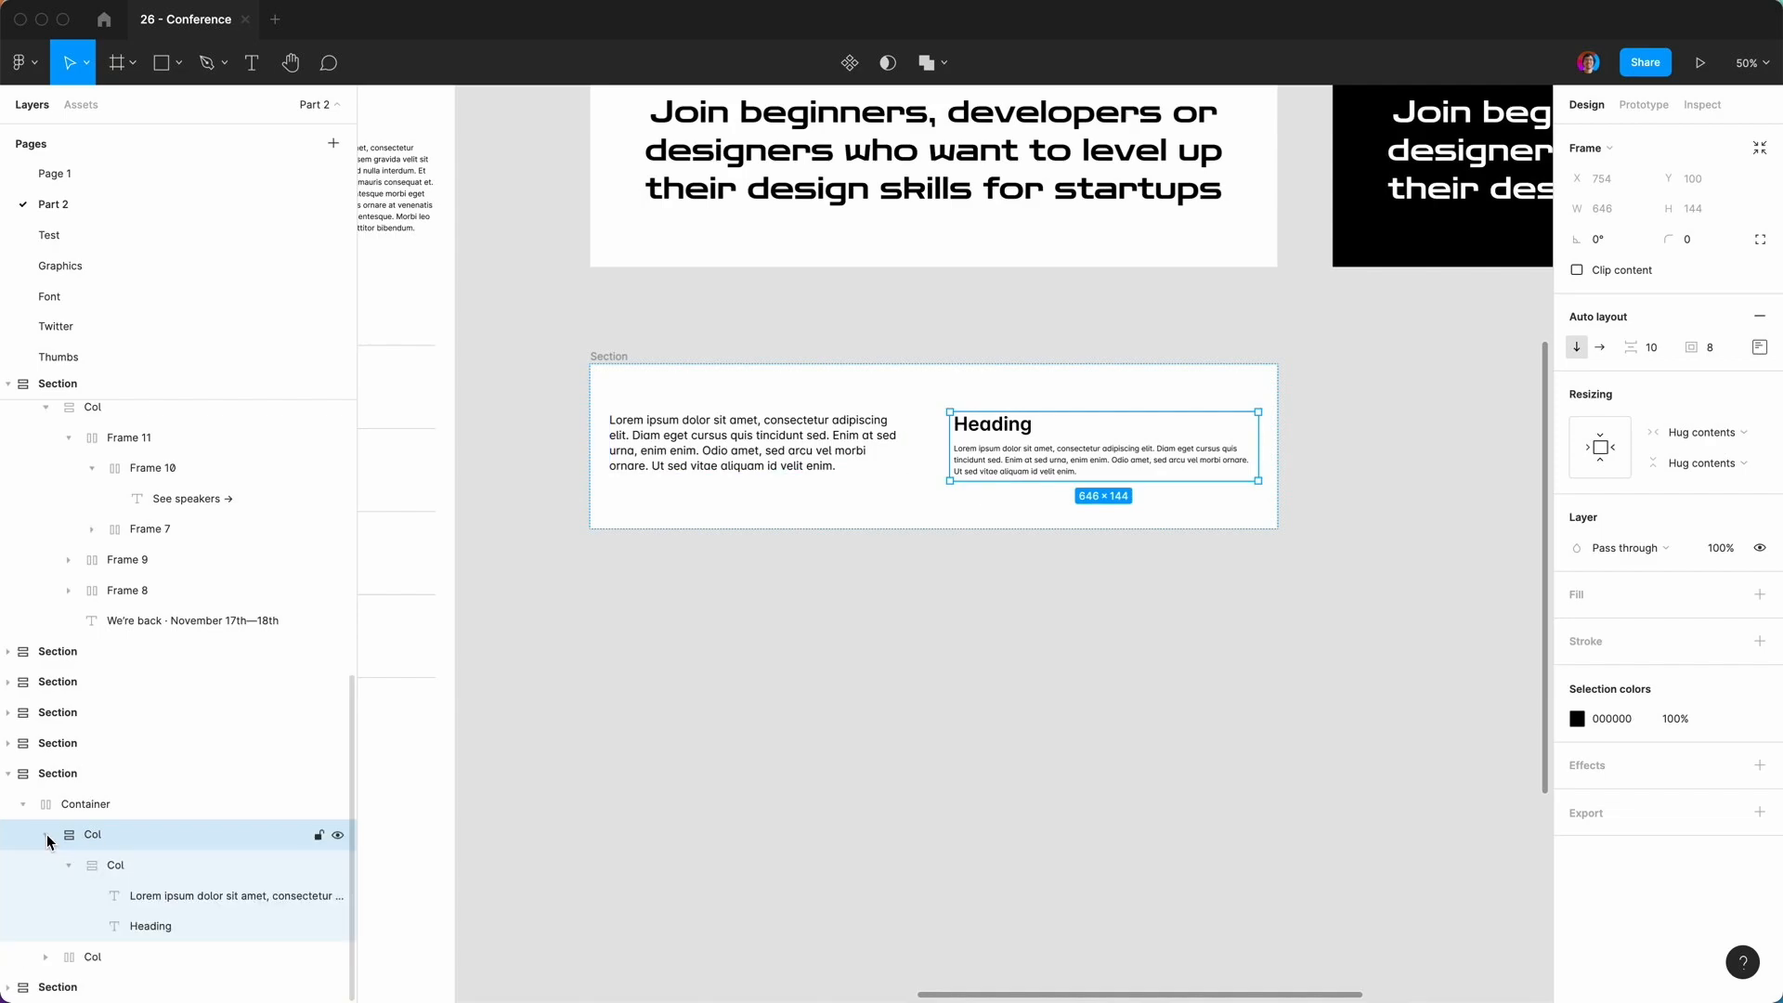
click(104, 865)
double_click(114, 866)
text(Row)
key(Return)
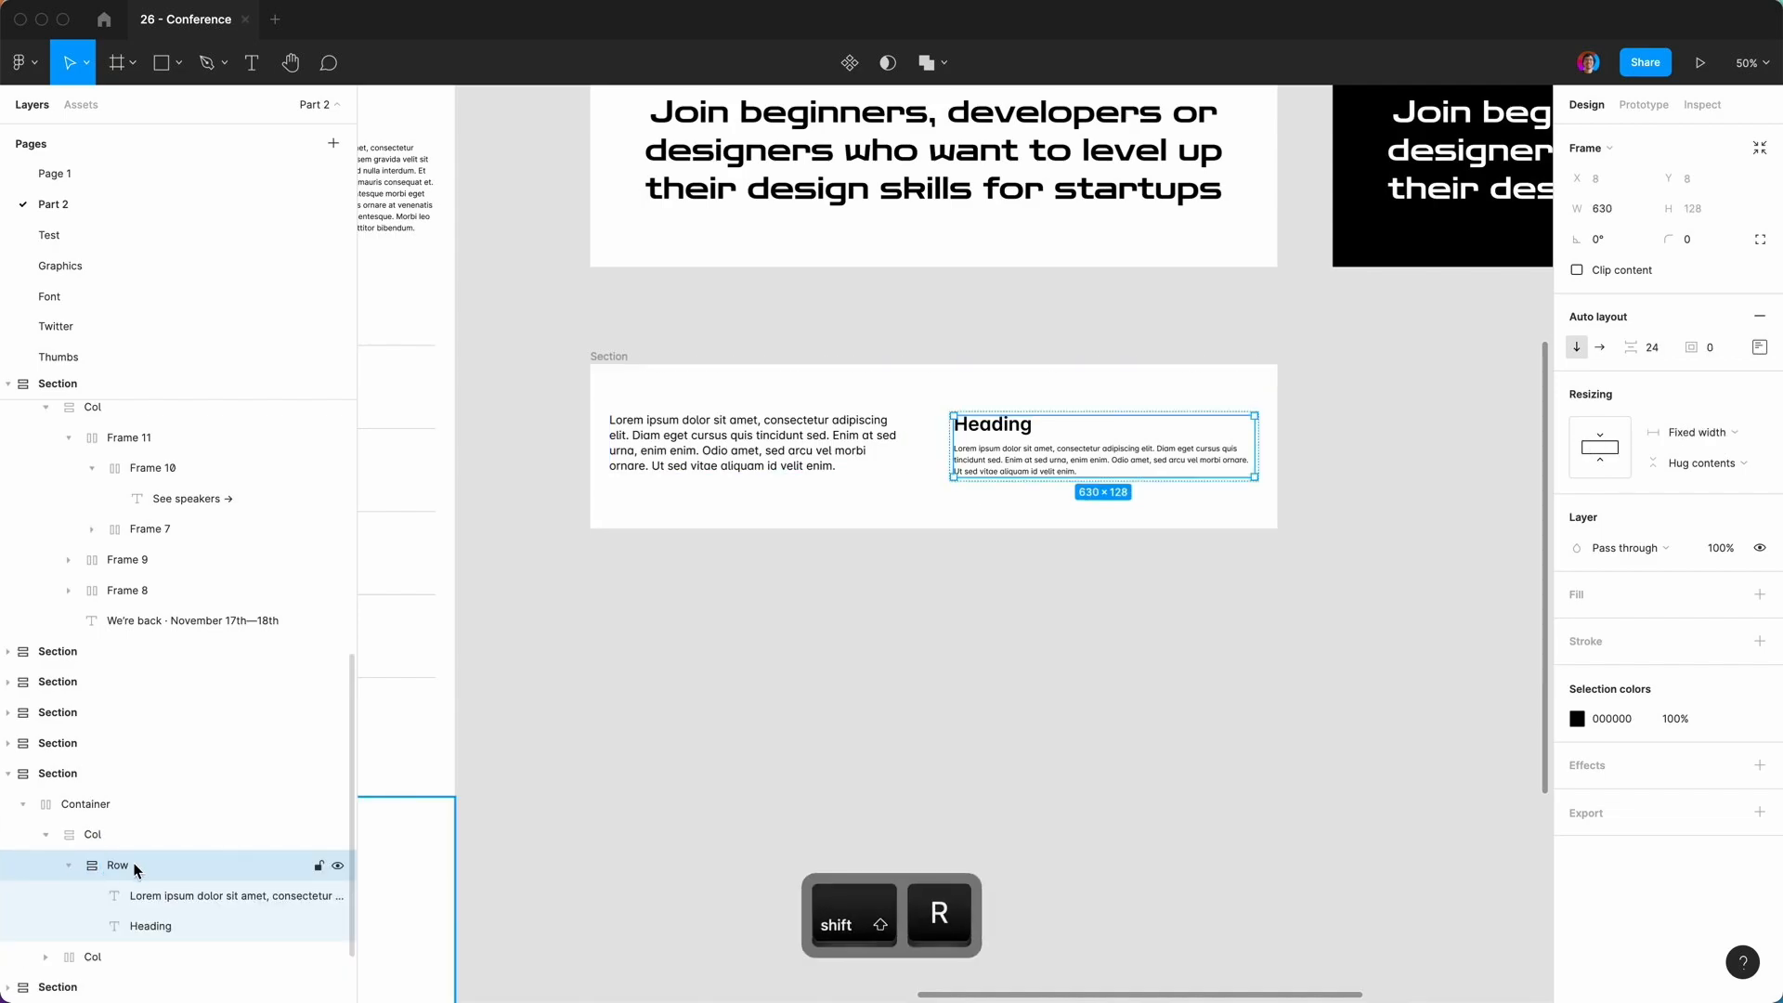
Duplicate the Row frame twice inside its column.
click(69, 862)
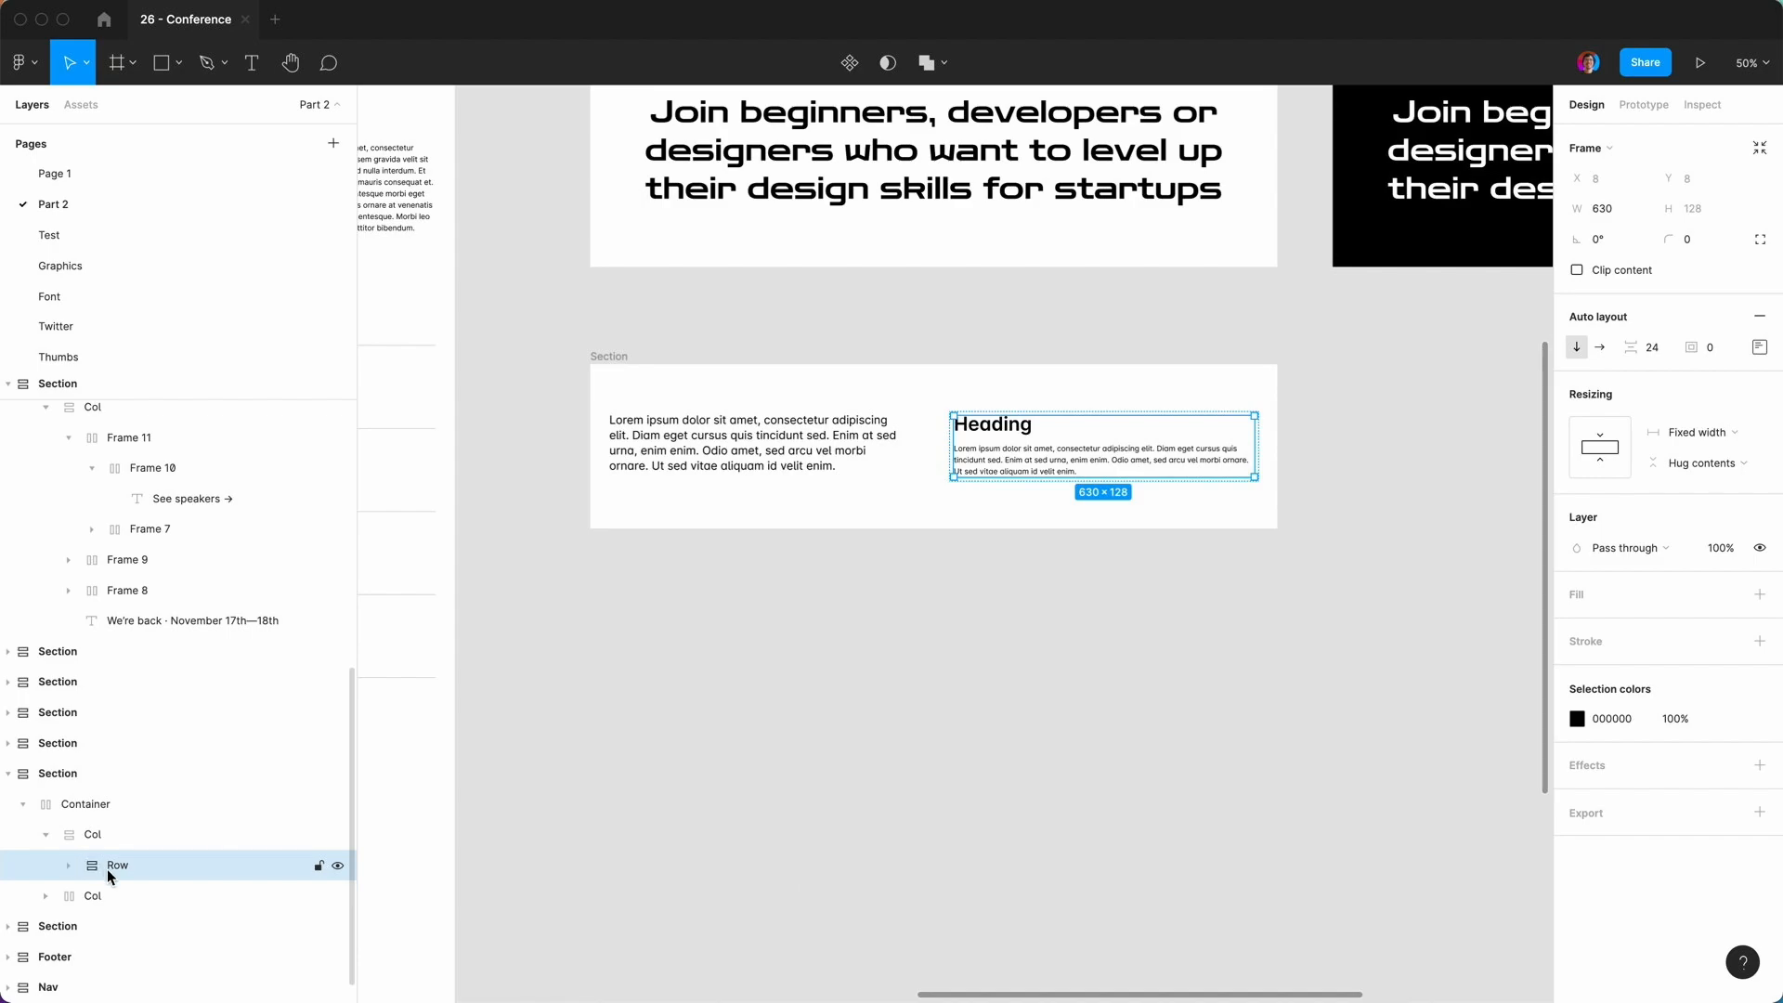
key(super+d)
key(super+d)
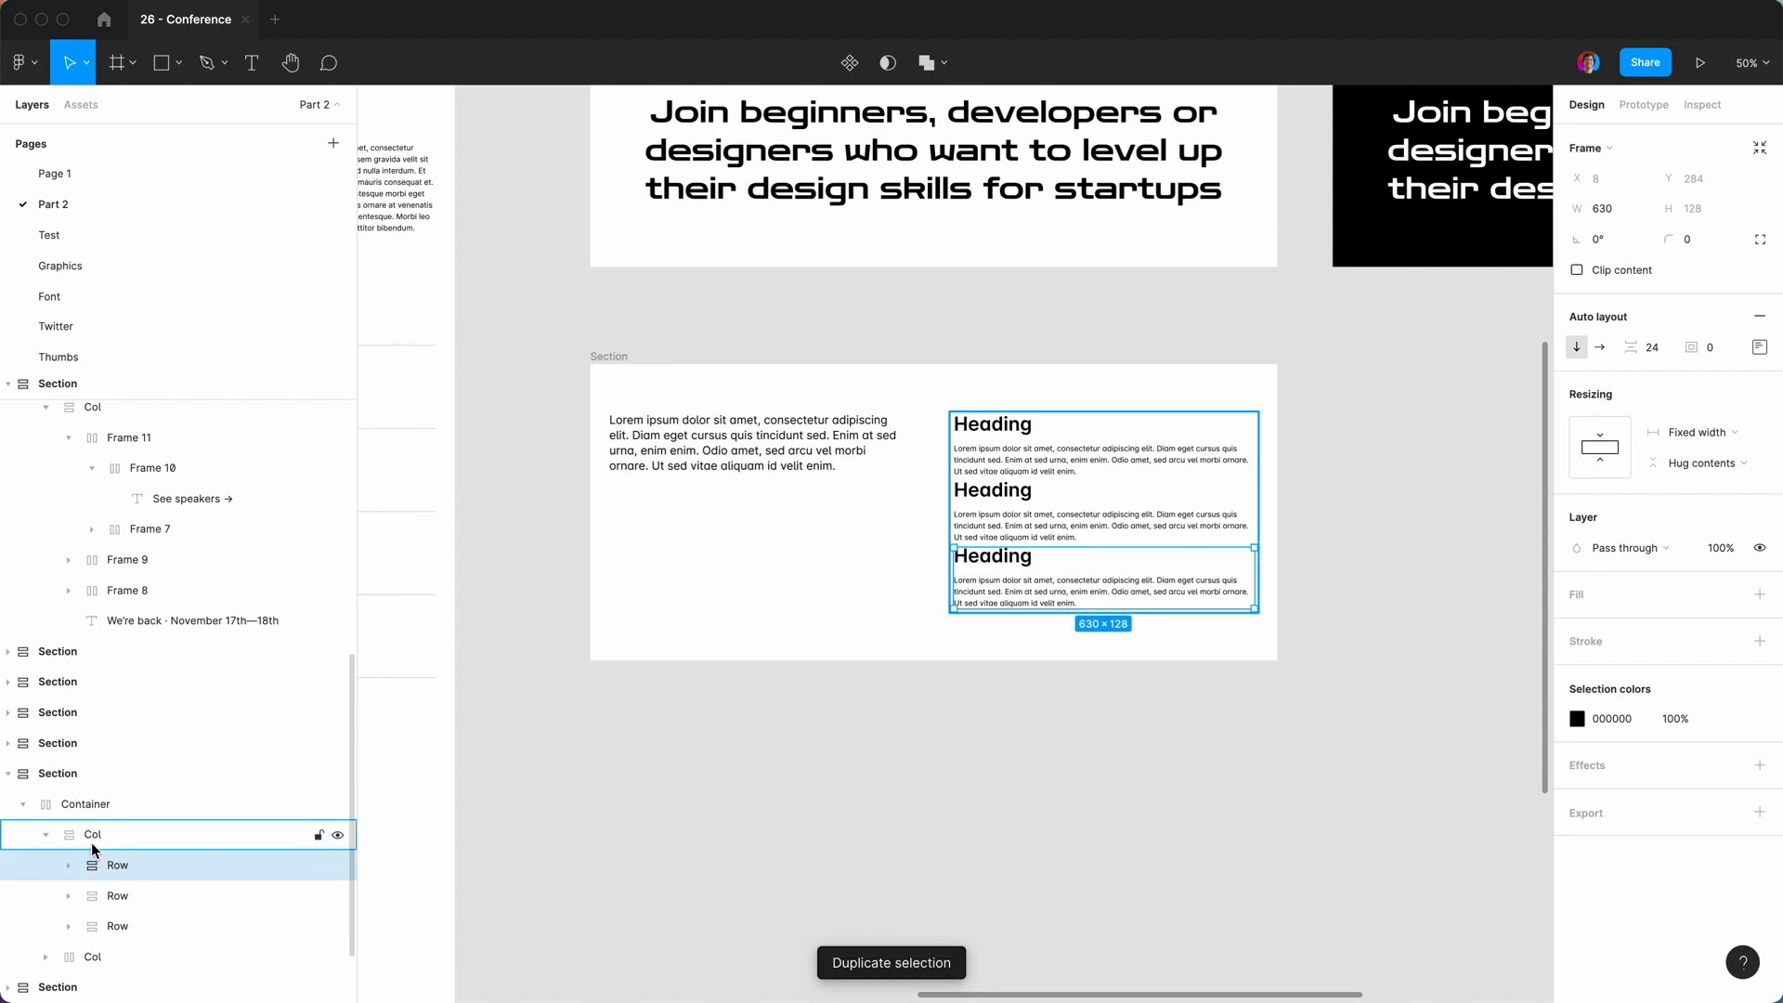
Set the rows column's auto layout padding to 0 and the spacing between its rows to 40.
click(91, 843)
click(1655, 355)
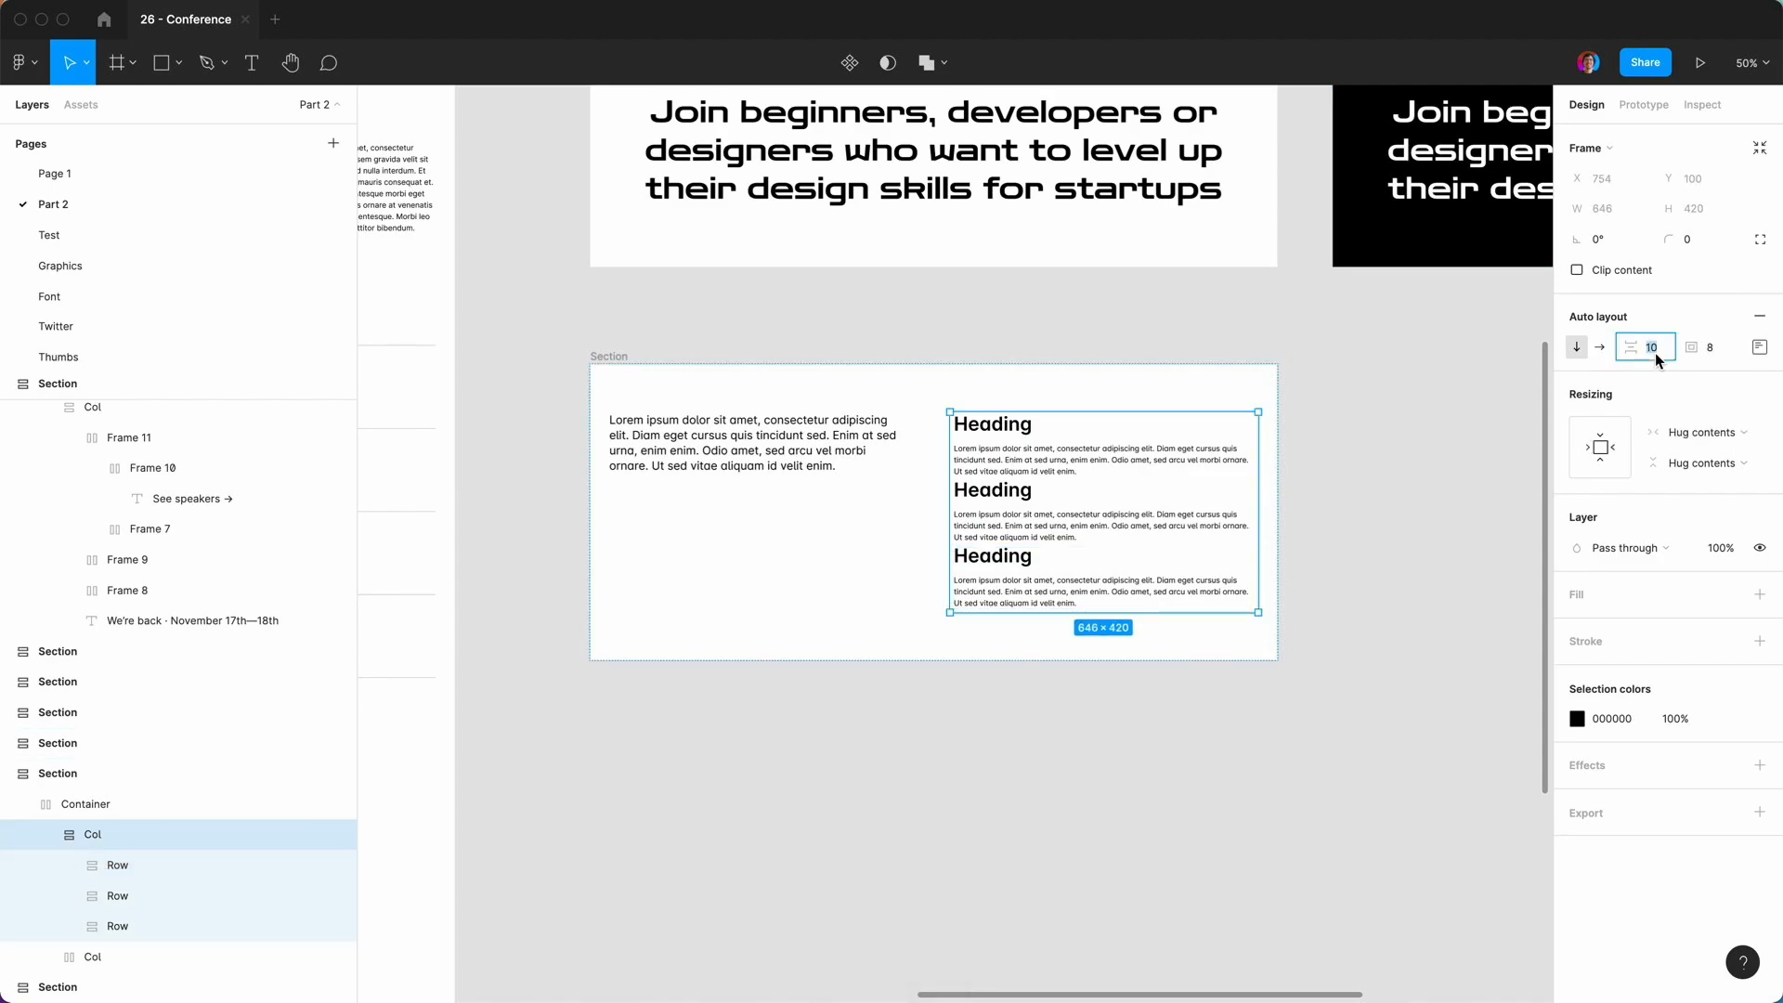
text(0)
key(Tab)
text(0)
key(Return)
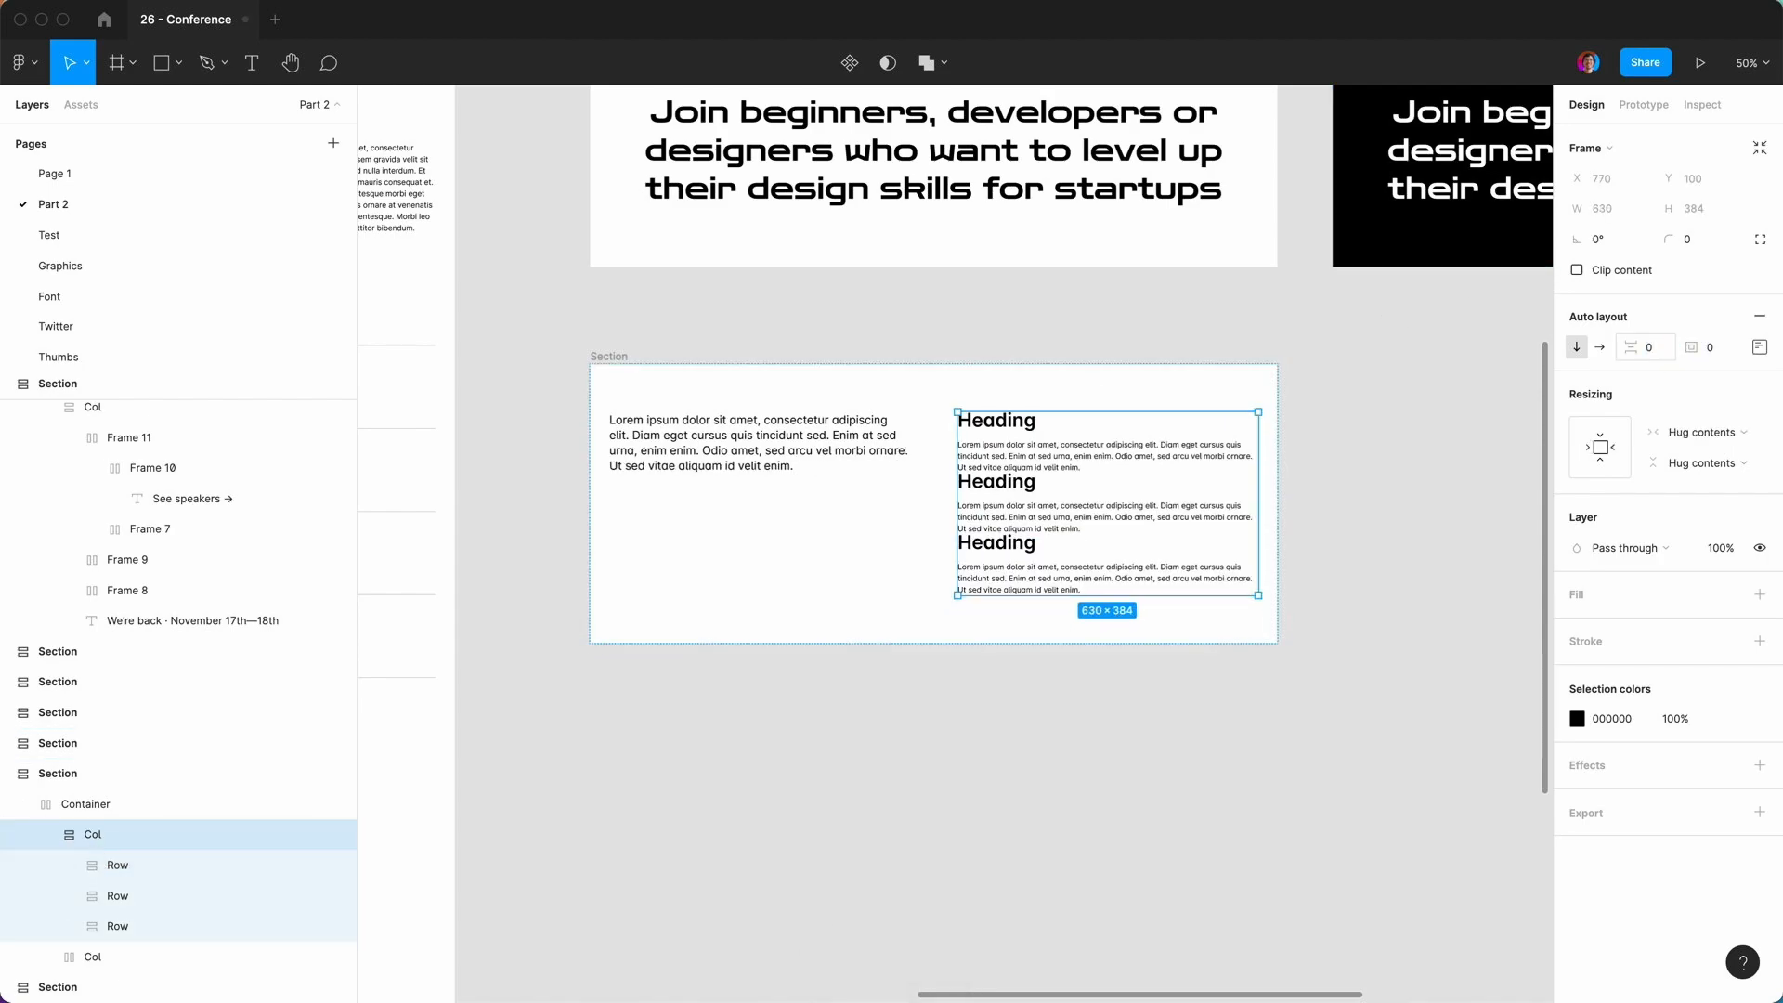
click(1657, 354)
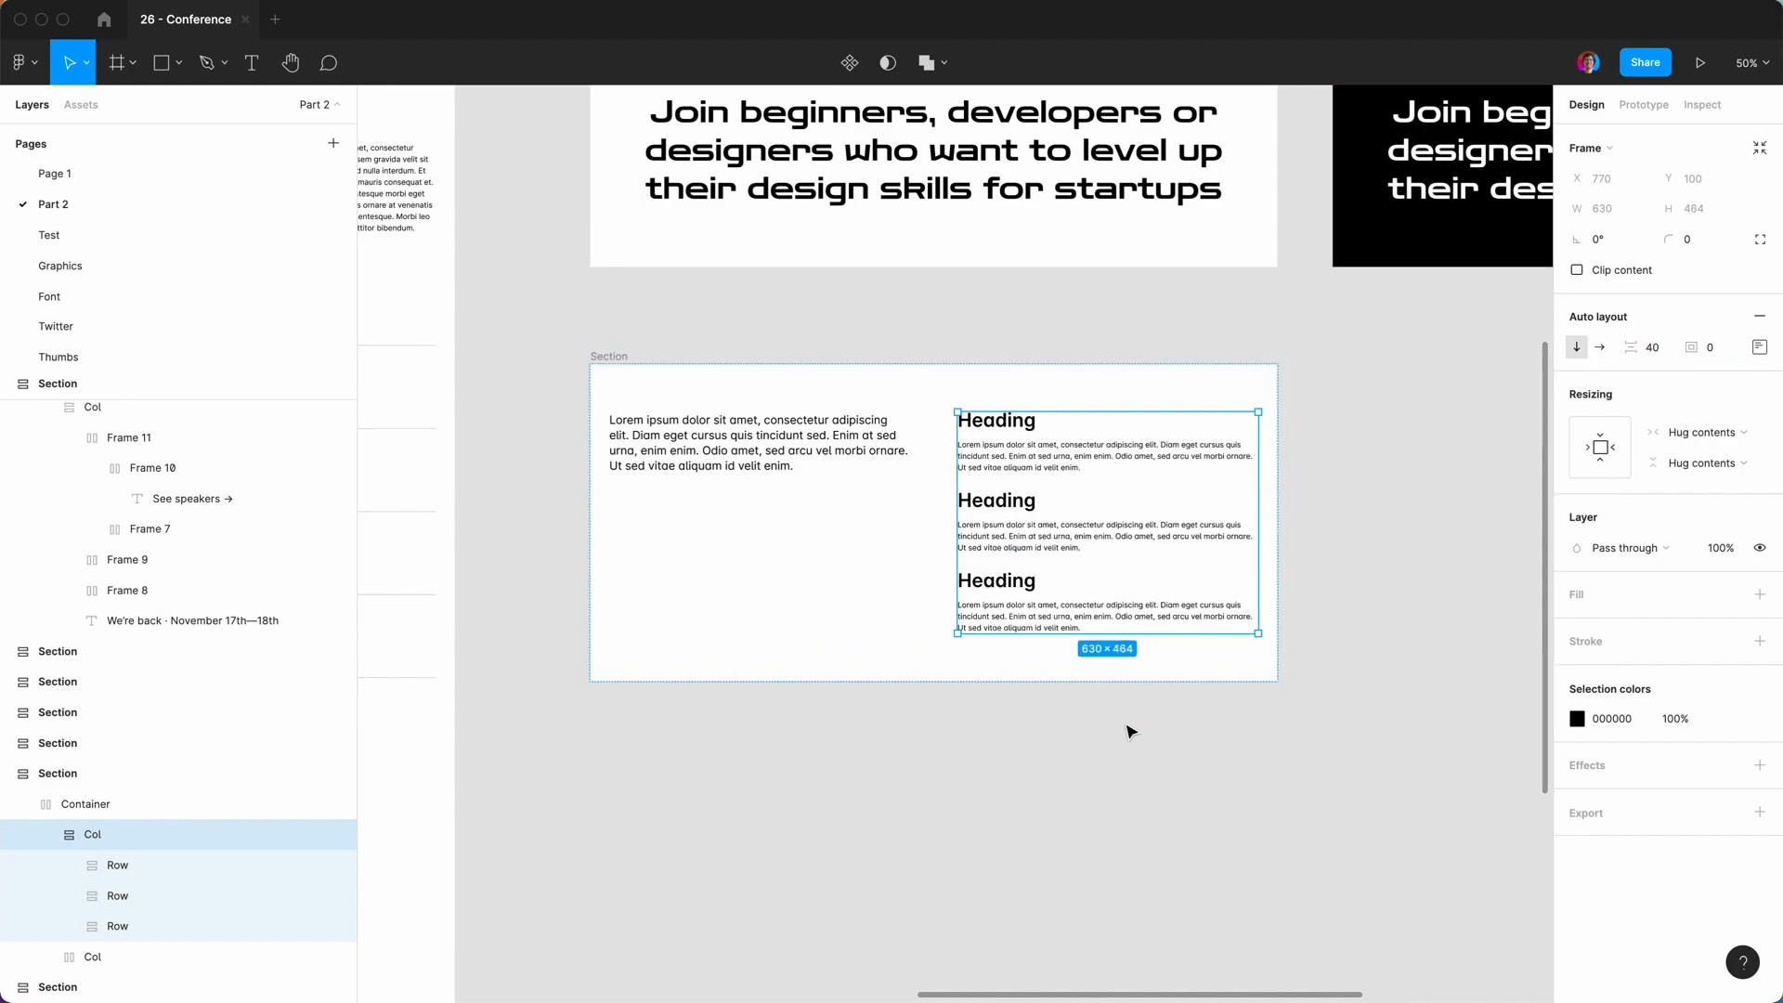
click(1117, 761)
key(shift+0)
scroll(1119, 763, right, 3)
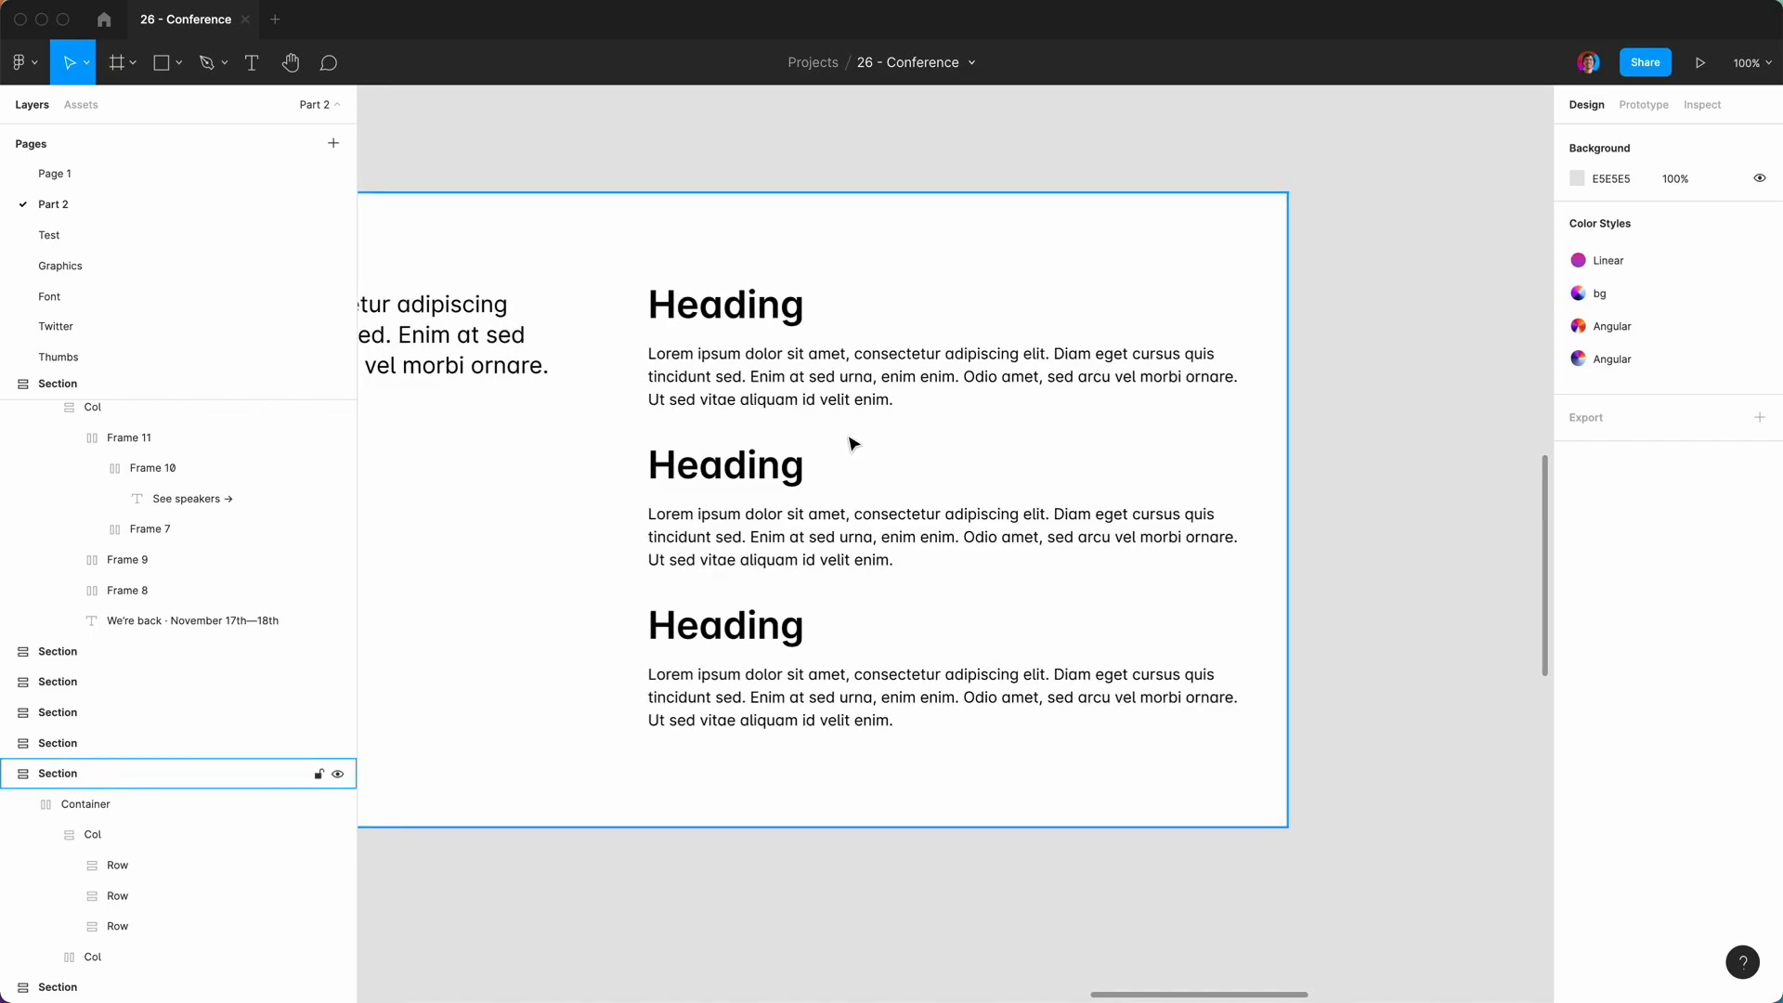
Set the spacing between the rows in the headings column's auto layout to 48.
click(808, 471)
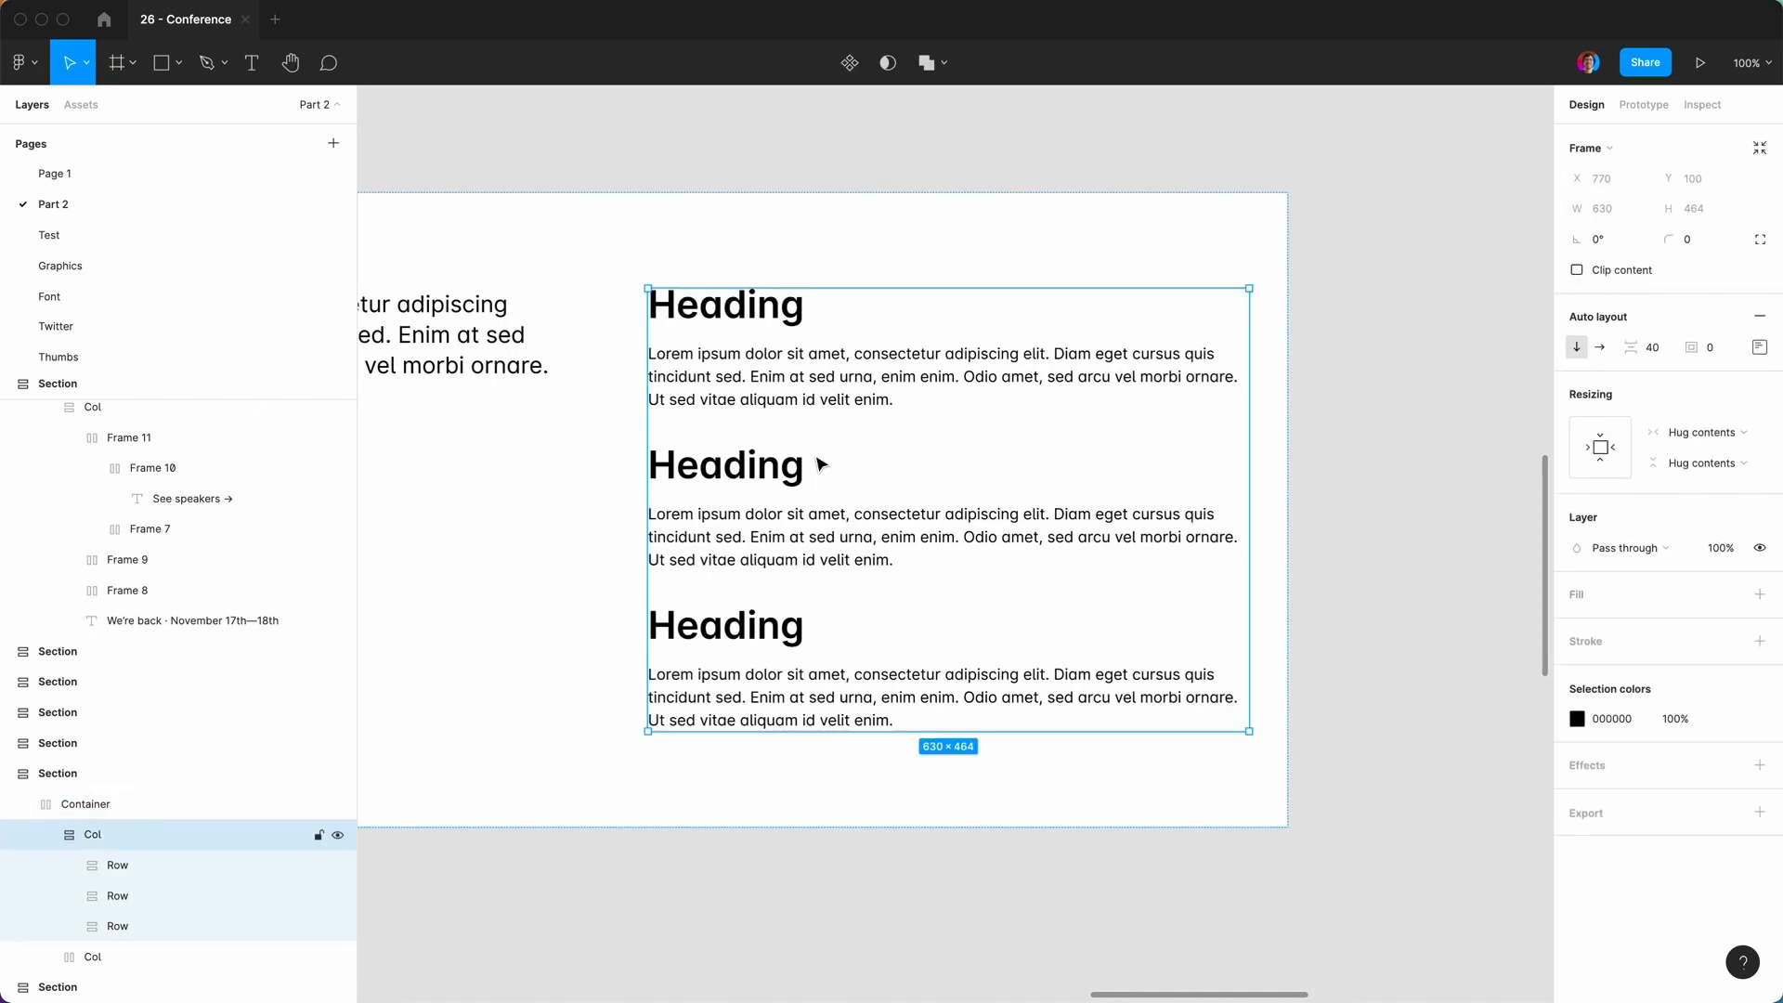
click(1659, 353)
text(48)
key(Return)
click(1353, 559)
Change the second and third row headings to "Heading 2" and "Heading 3".
click(764, 489)
double_click(764, 482)
key(Right)
text(1)
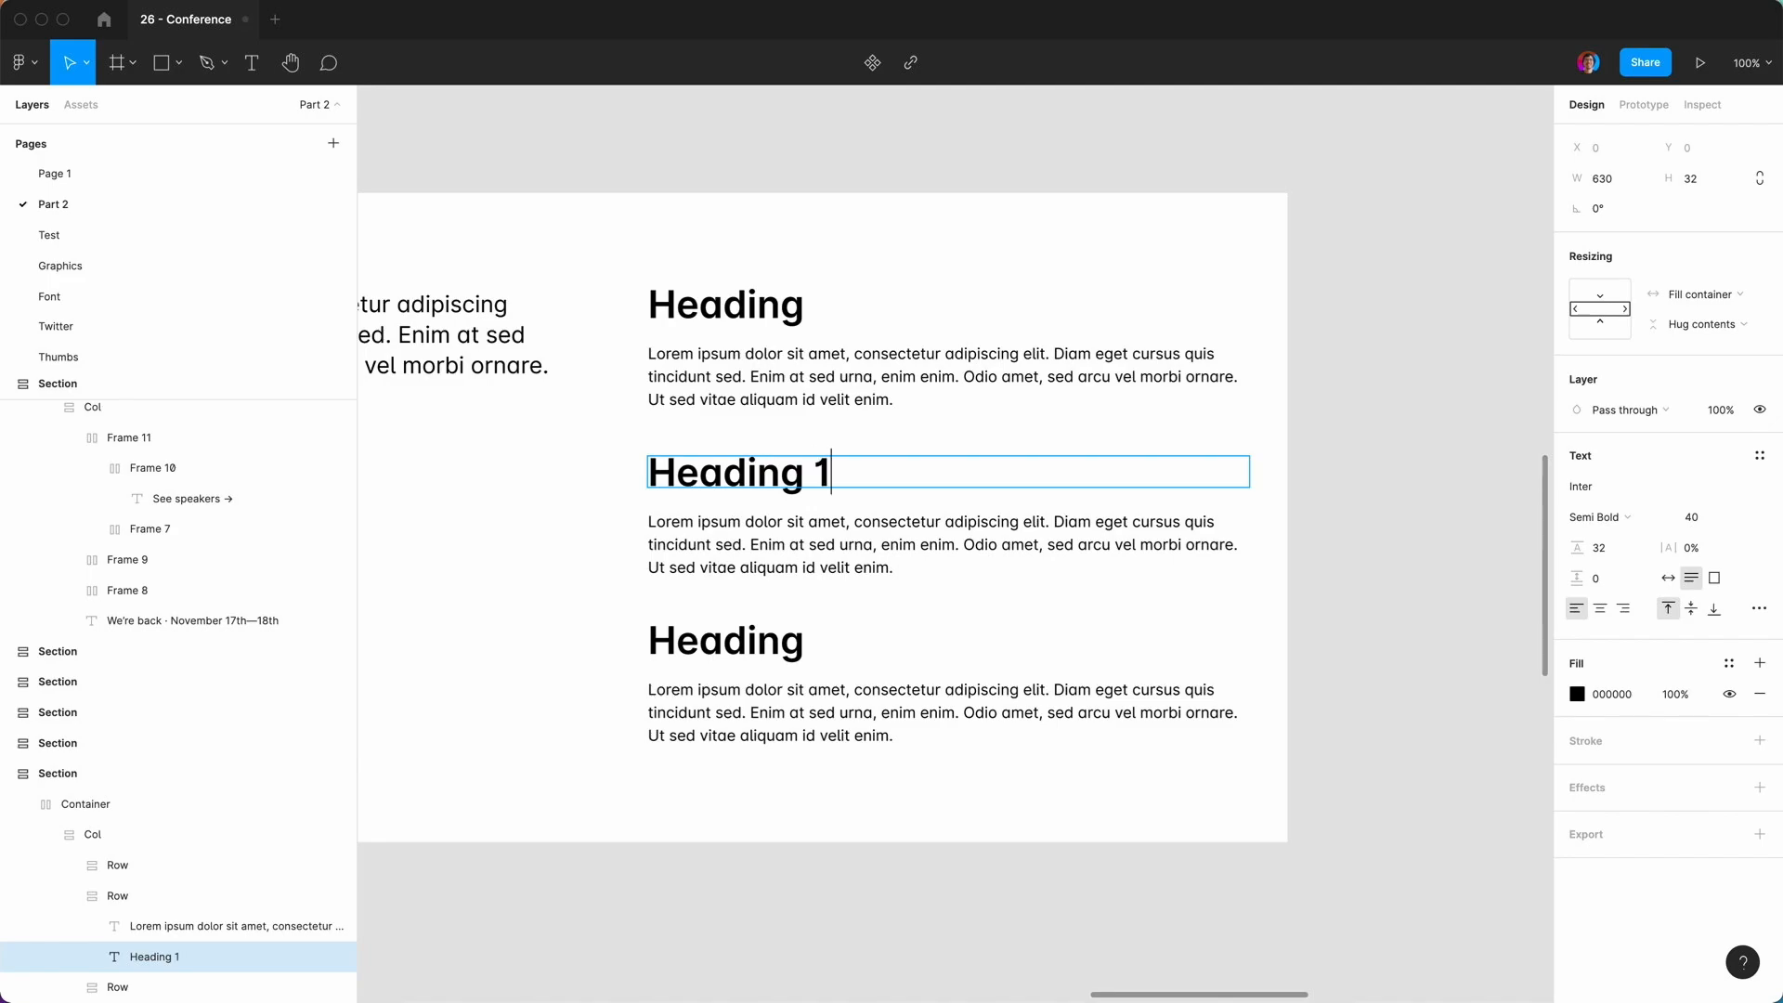
click(801, 641)
text(3)
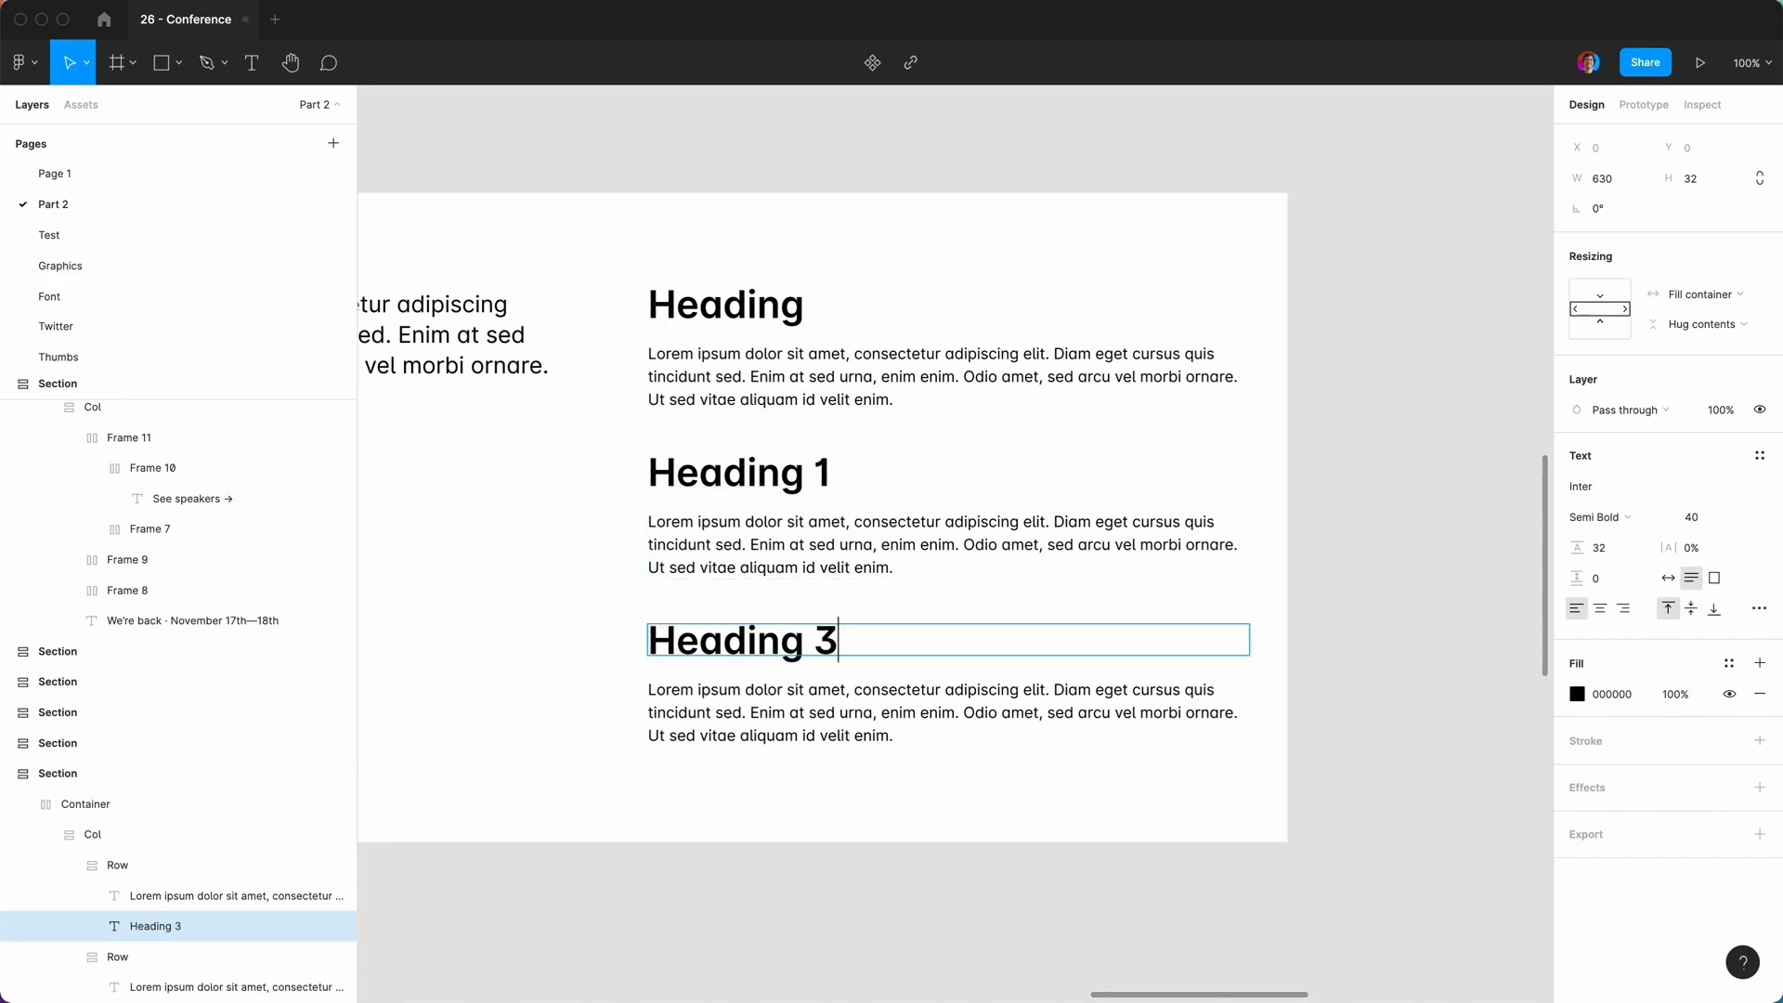
key(BackSpace)
text(3)
click(824, 474)
key(BackSpace)
text(2)
Append a right arrow "->" to the end of all three row headings.
click(850, 639)
text(->)
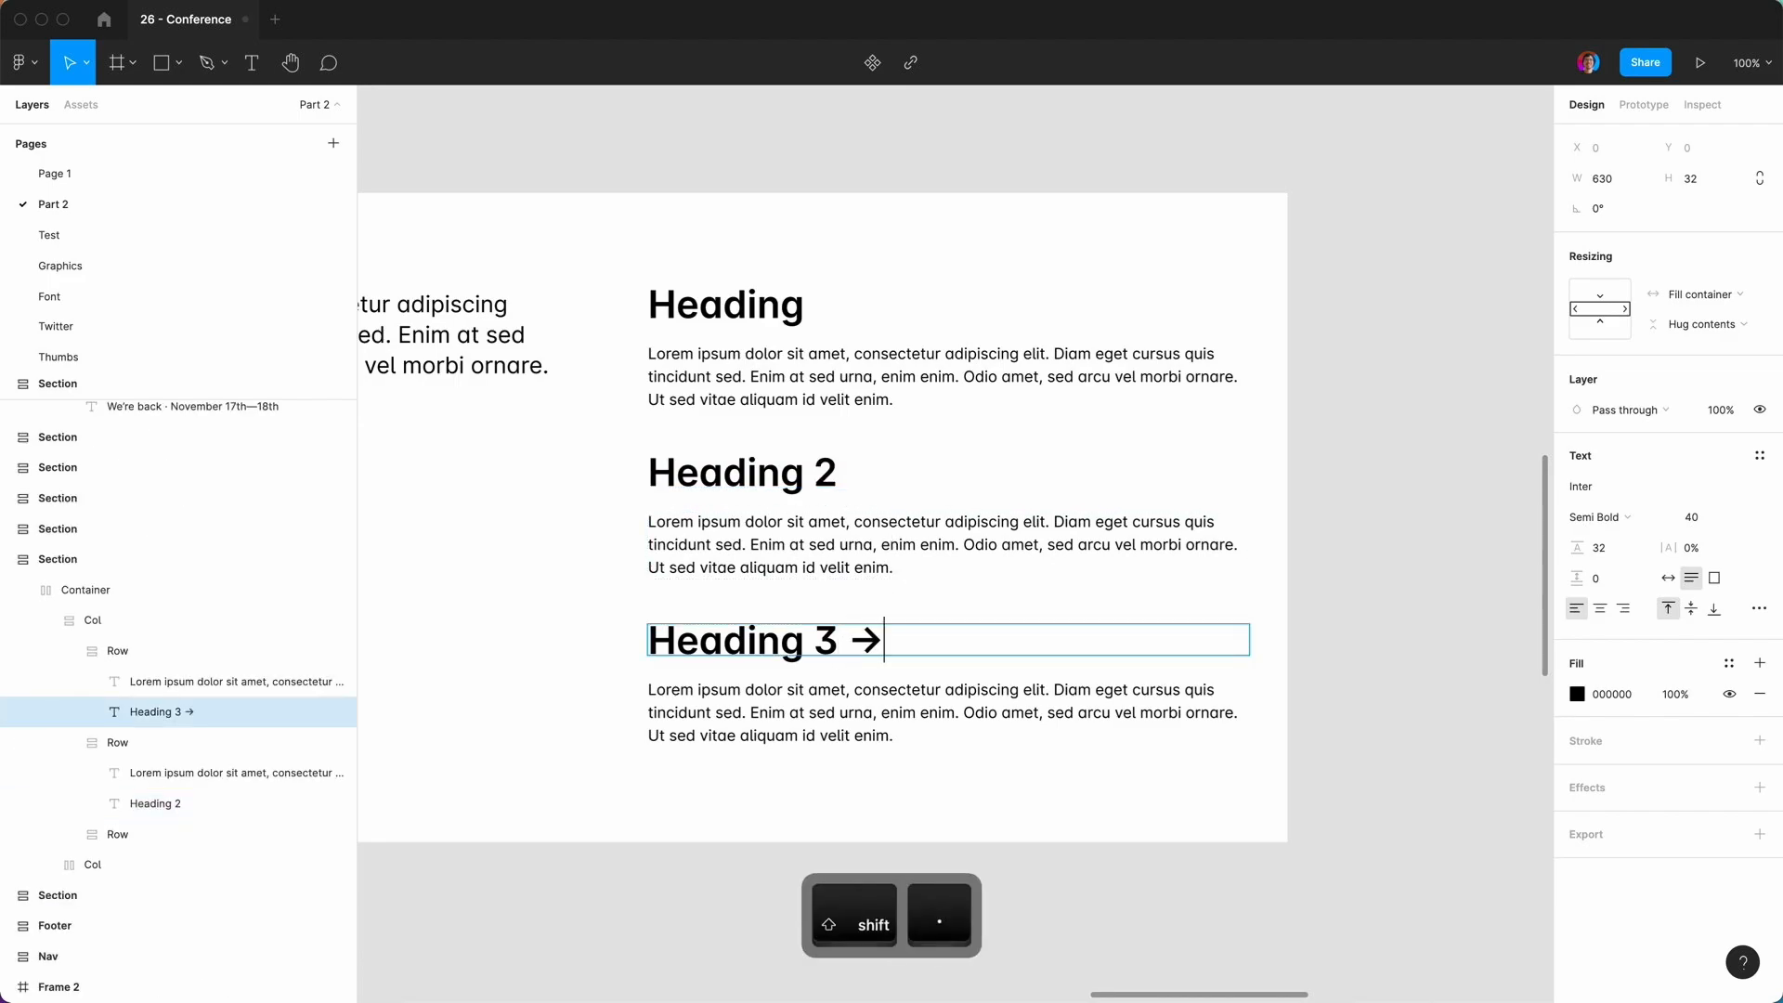
click(841, 484)
text(->)
click(821, 307)
text(-)
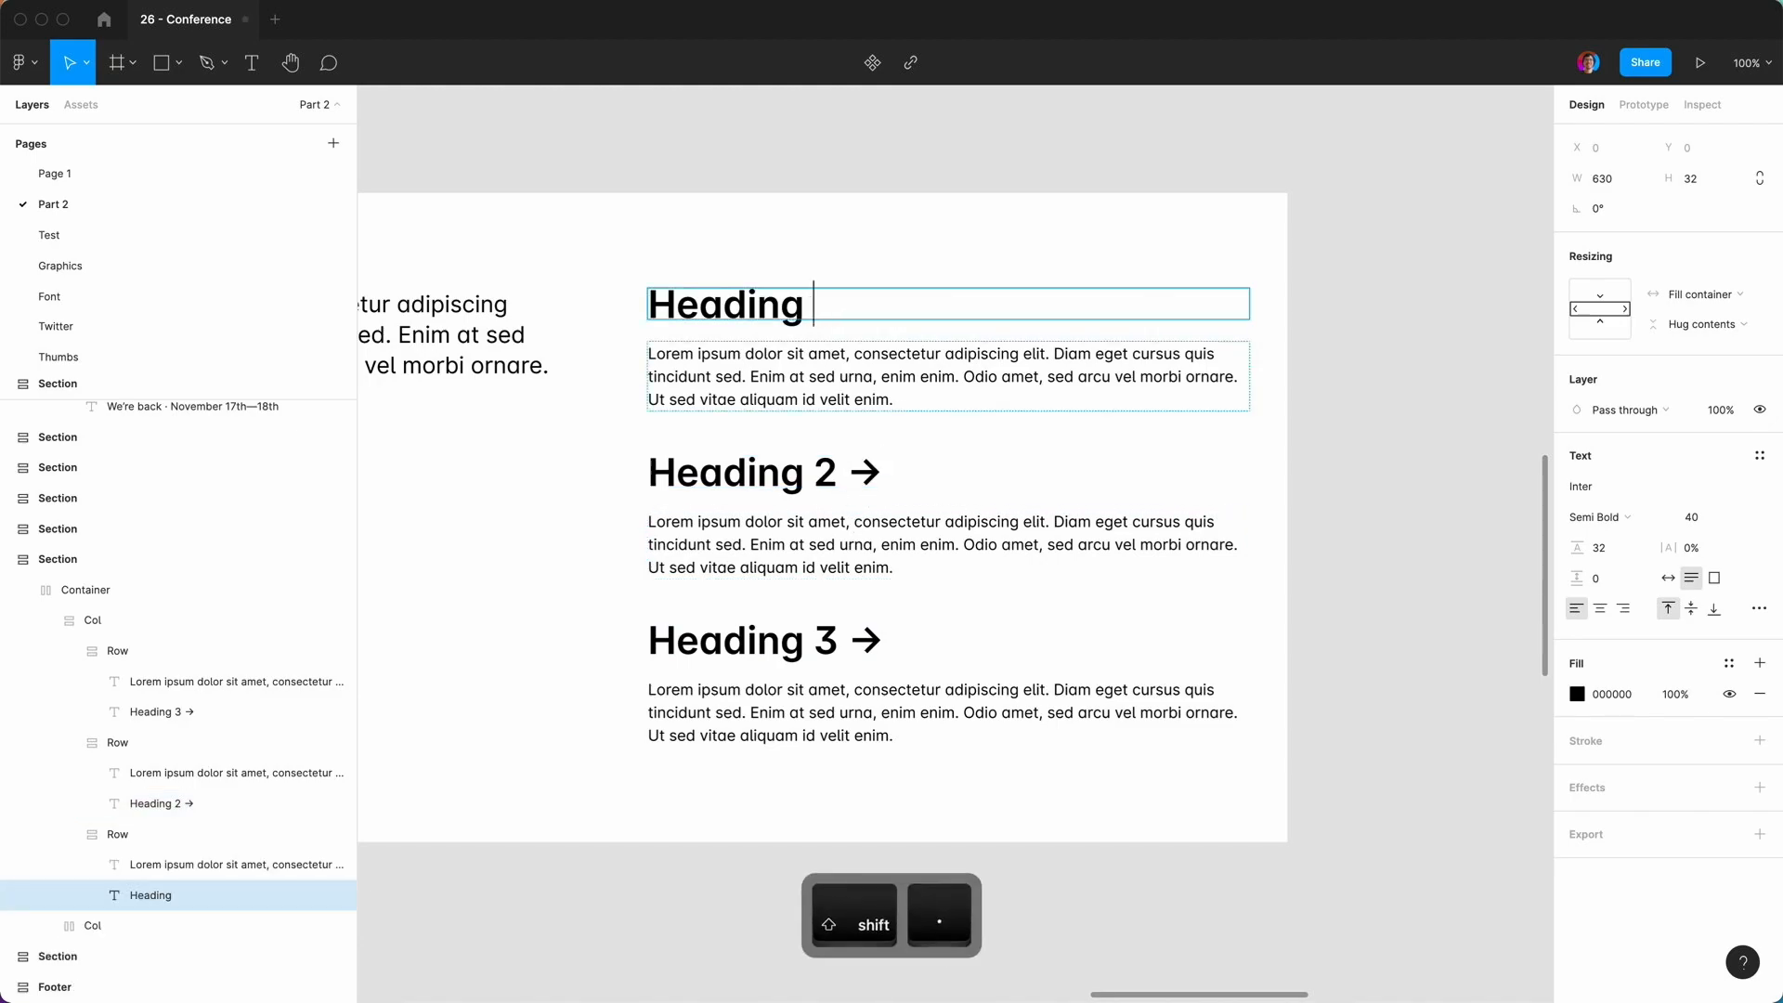
text(>)
click(1353, 418)
click(1358, 425)
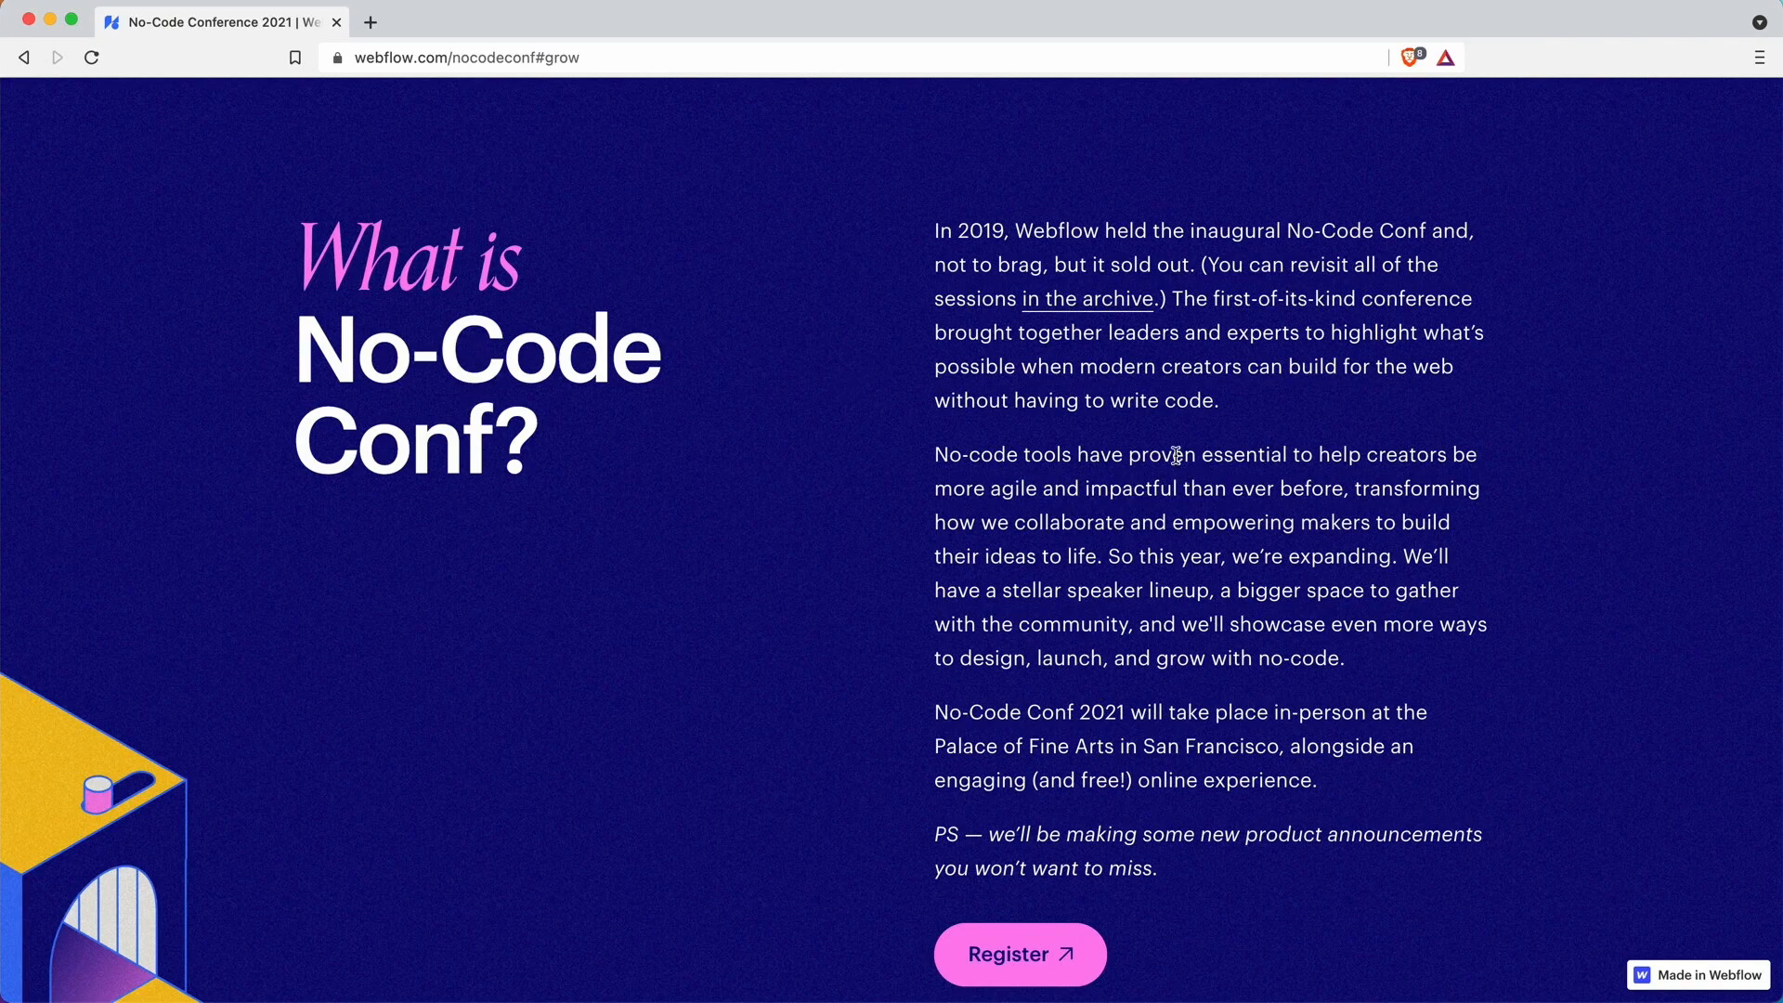
Return to Figma and duplicate the two-column section with the heading rows.
mouse_move(1042, 995)
click(859, 989)
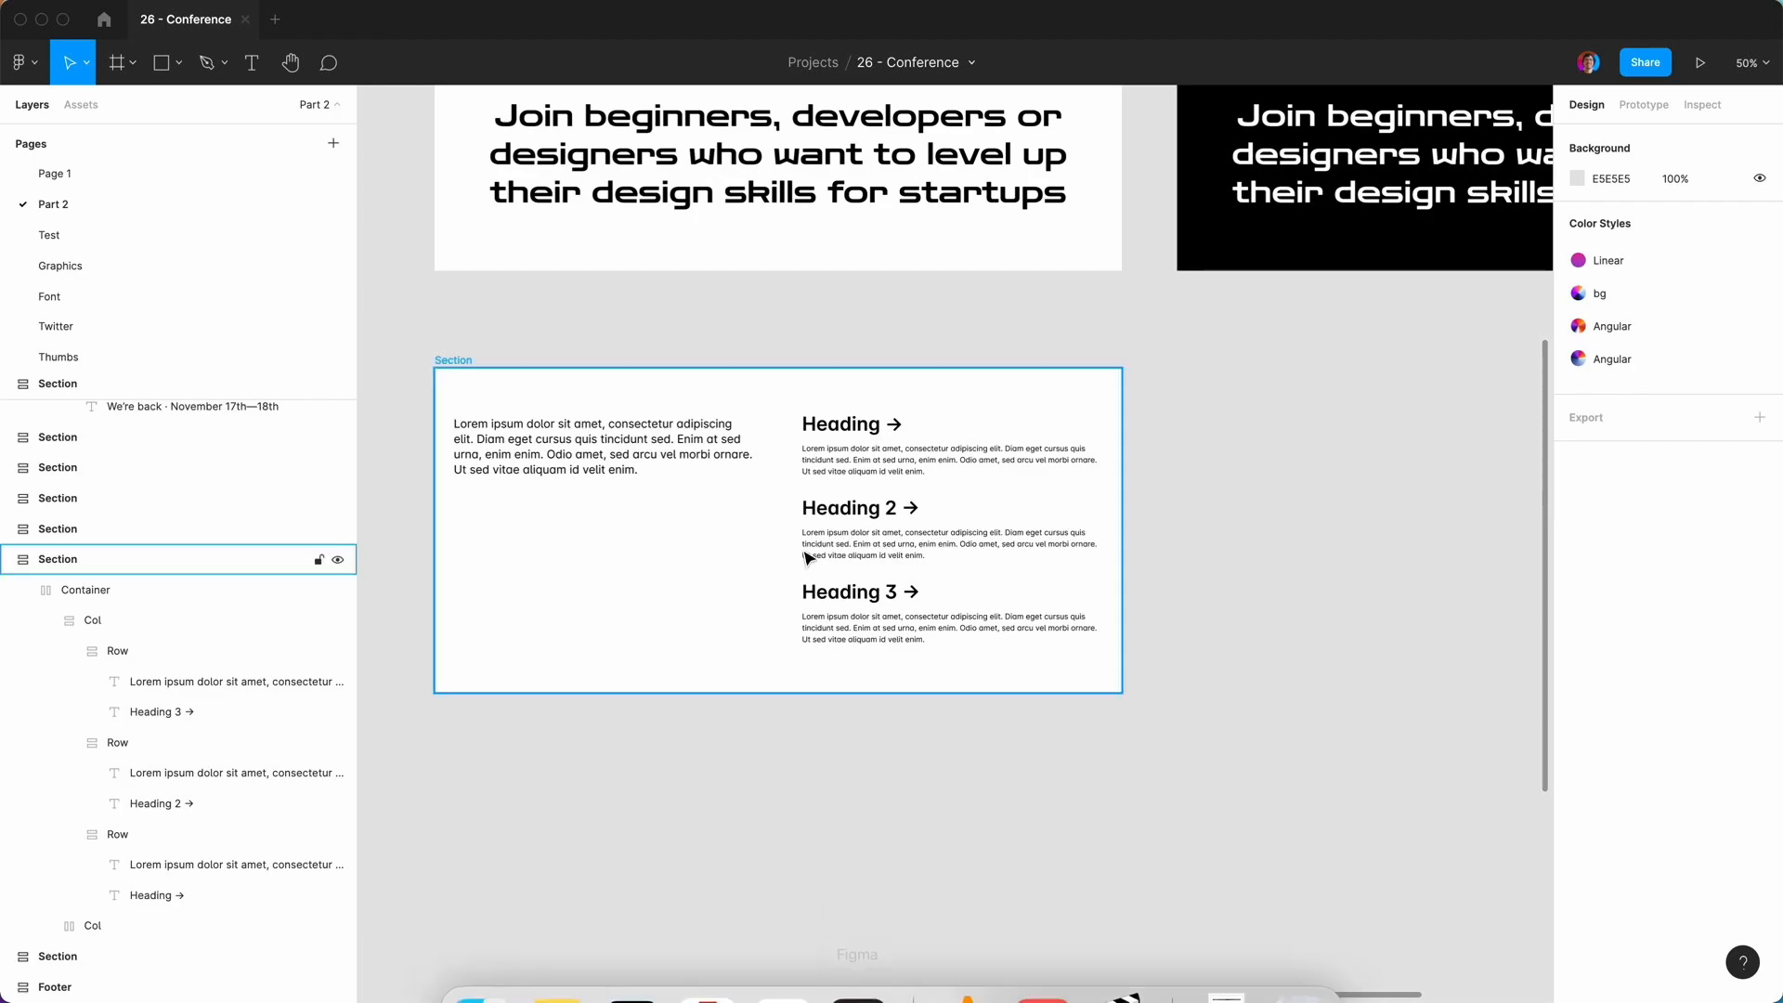
click(453, 360)
key(ctrl+d)
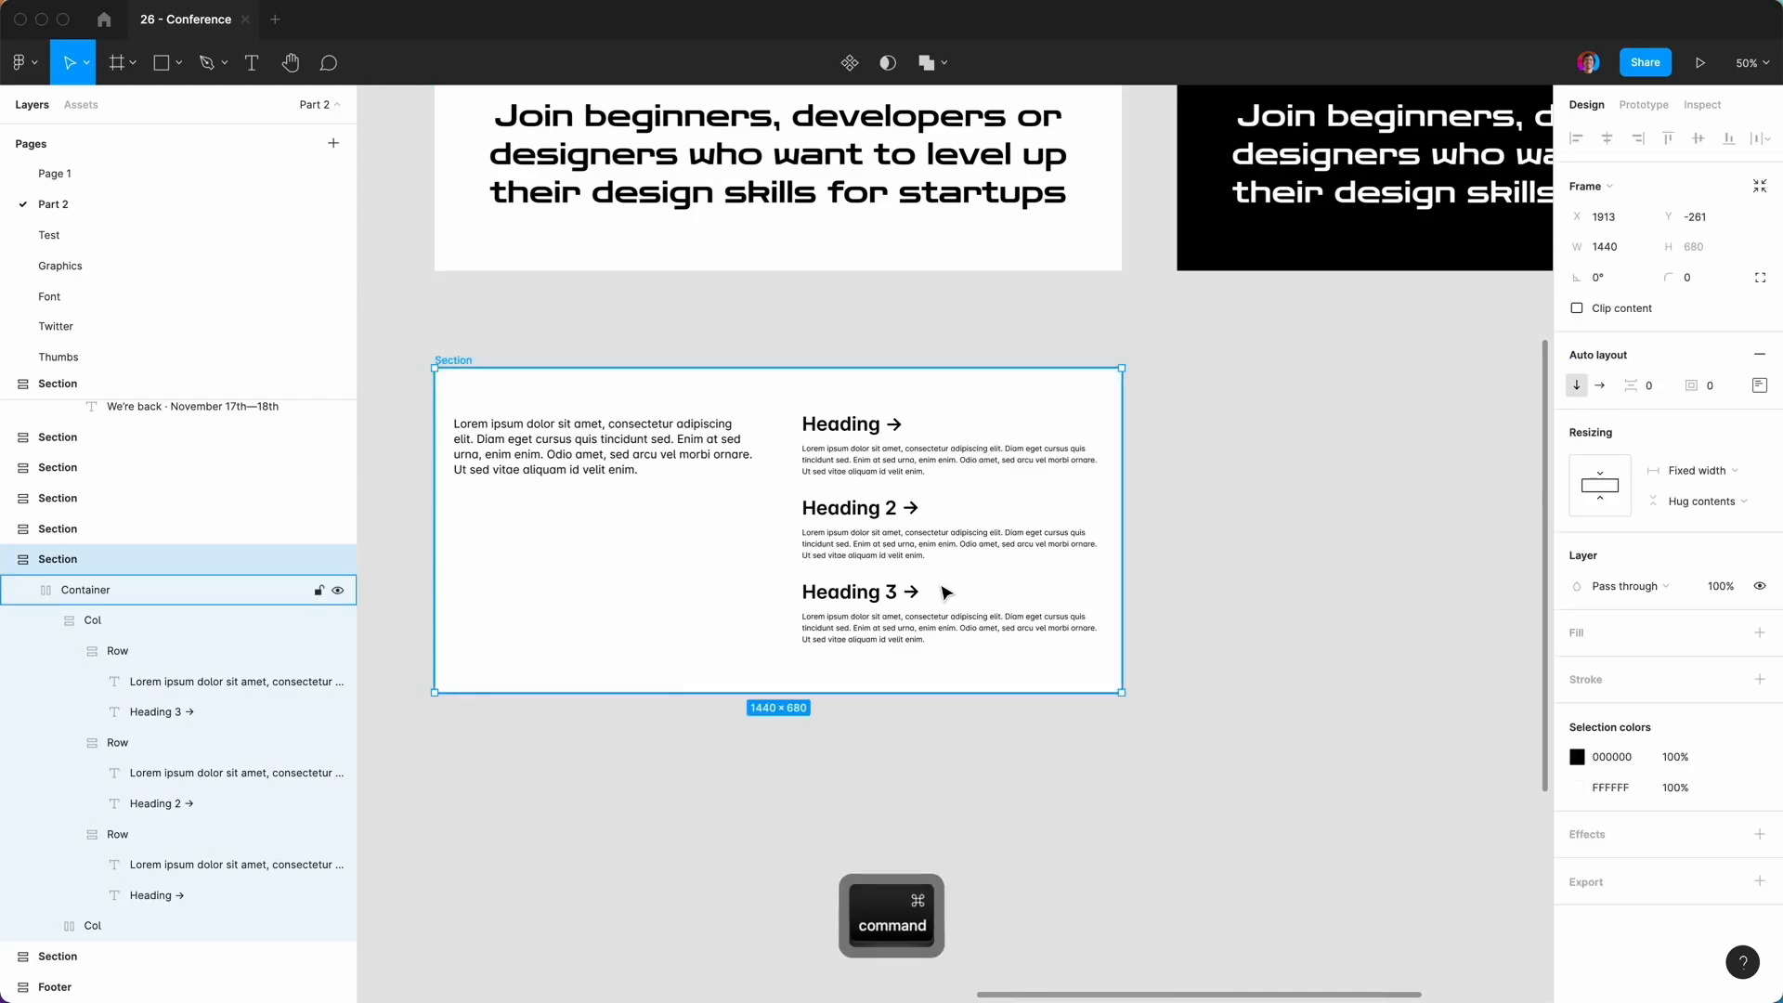
Replace the large lorem ipsum paragraph in the duplicated section with "What is", following the Webflow reference page.
double_click(954, 459)
double_click(954, 459)
double_click(954, 459)
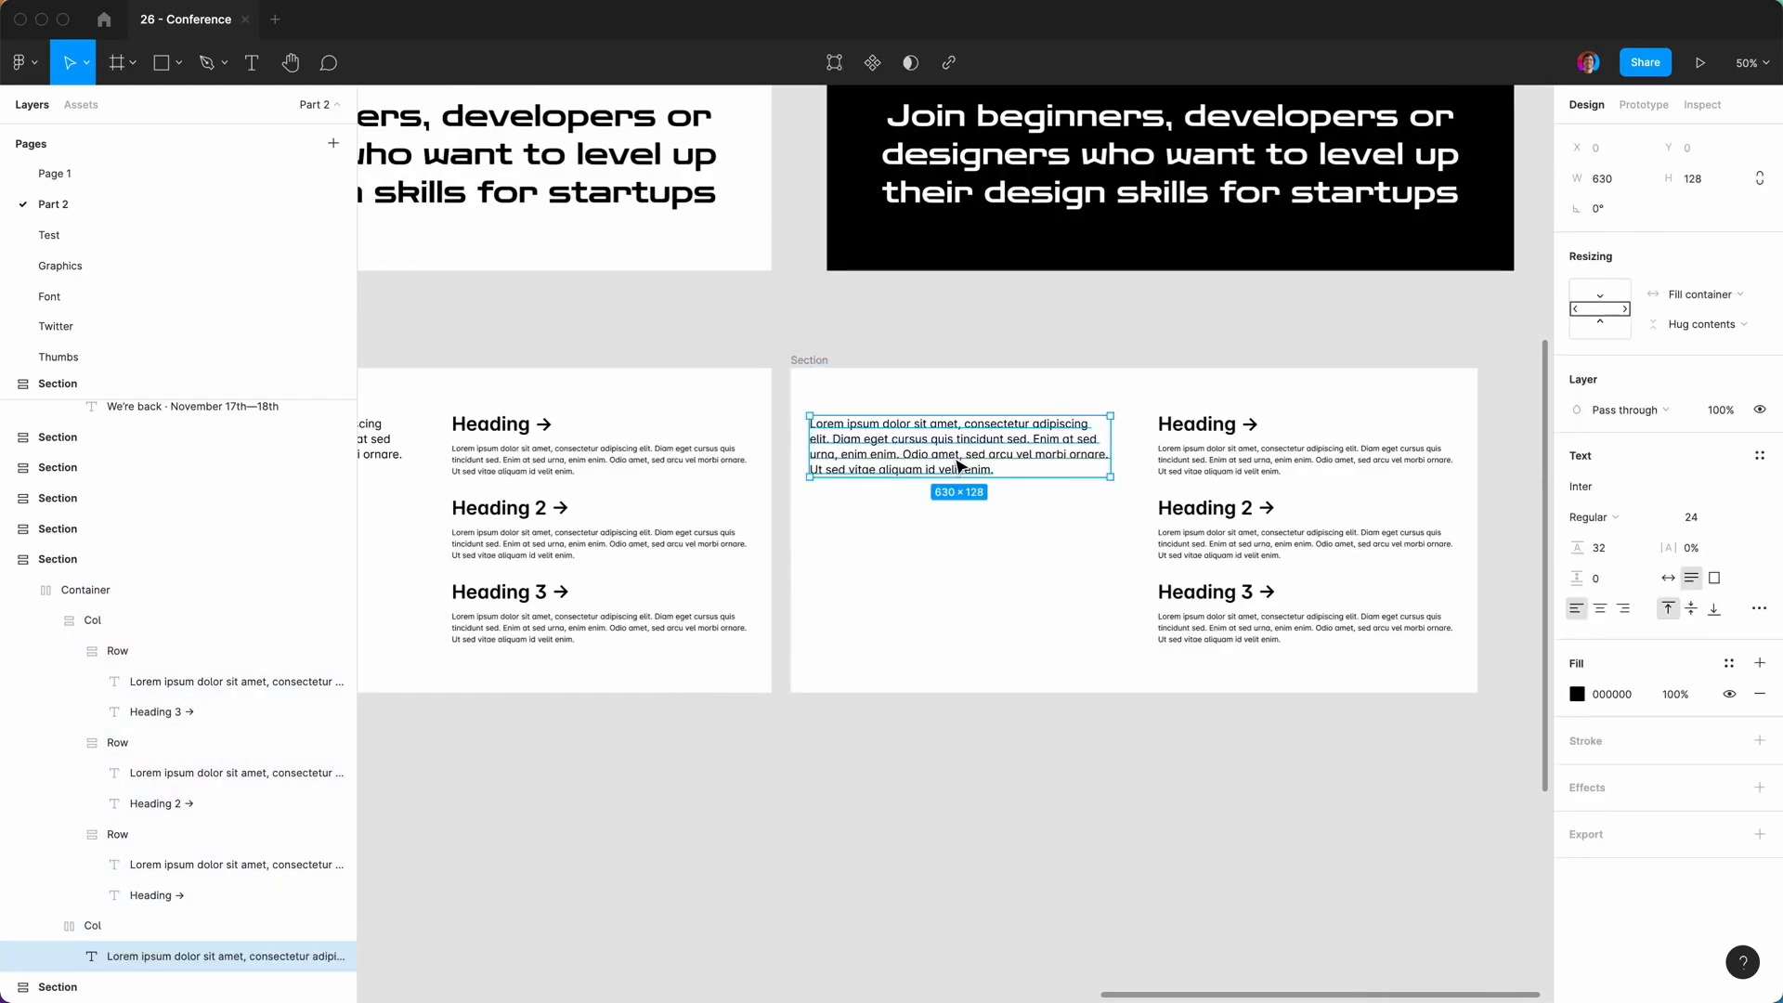
double_click(954, 457)
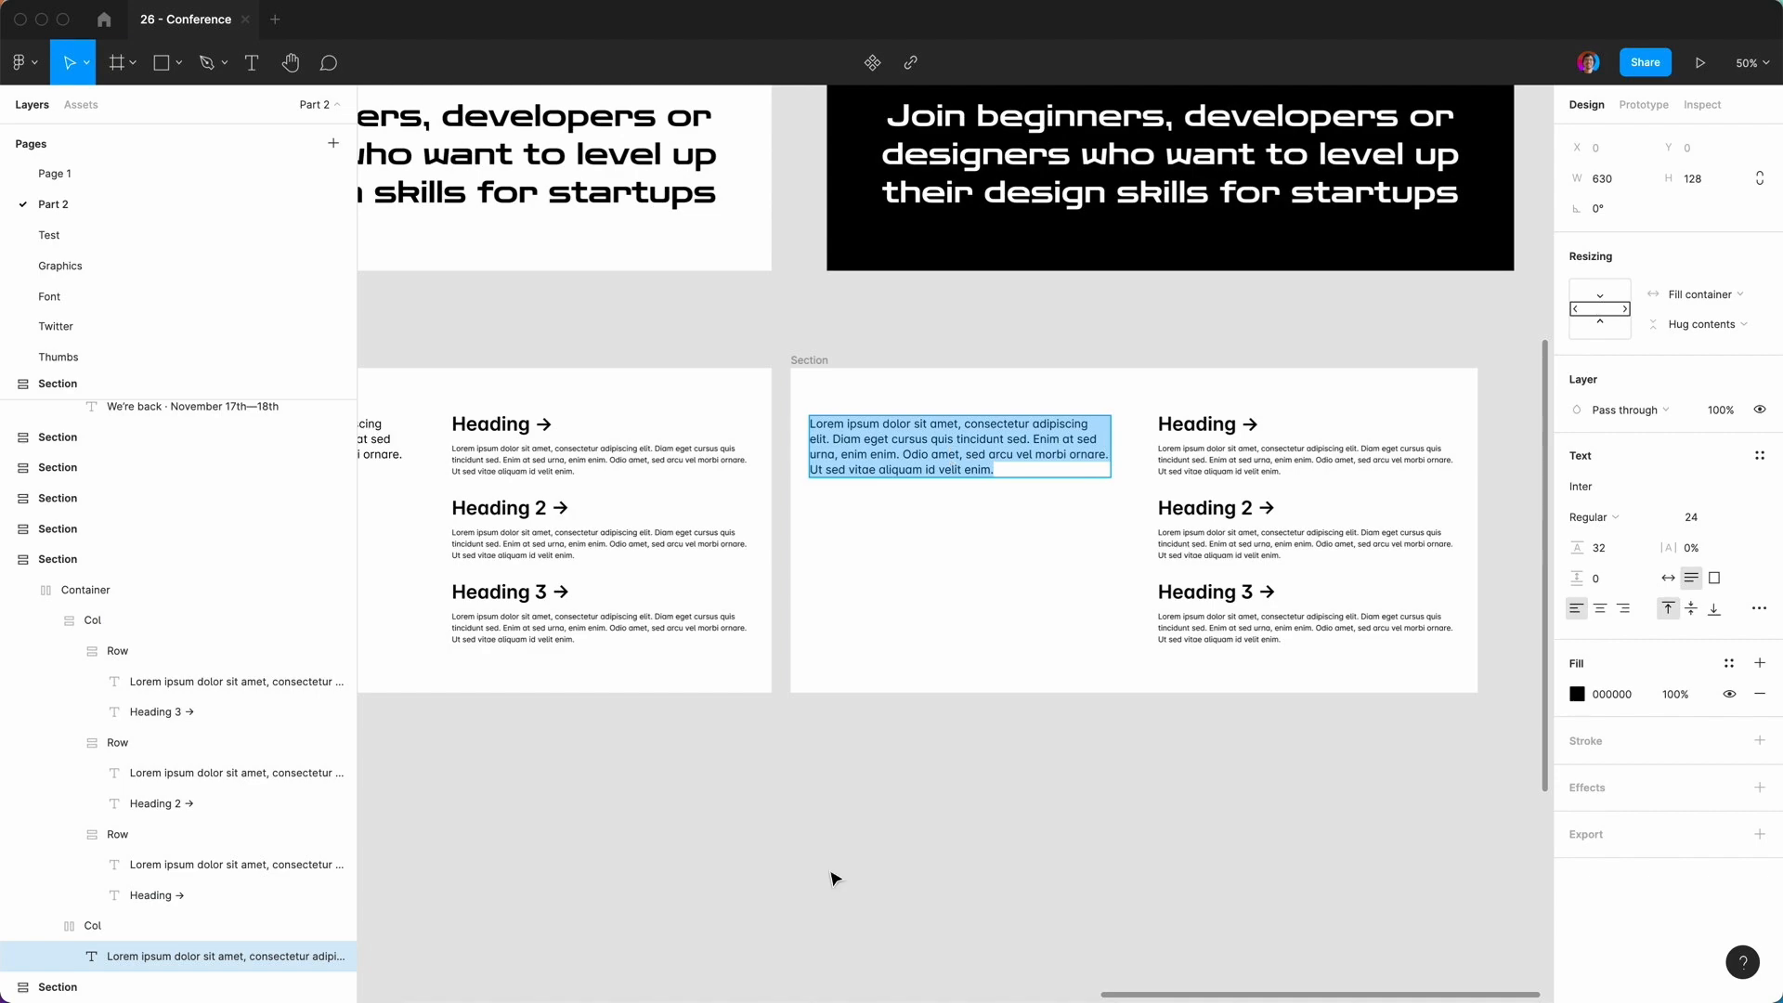
click(717, 956)
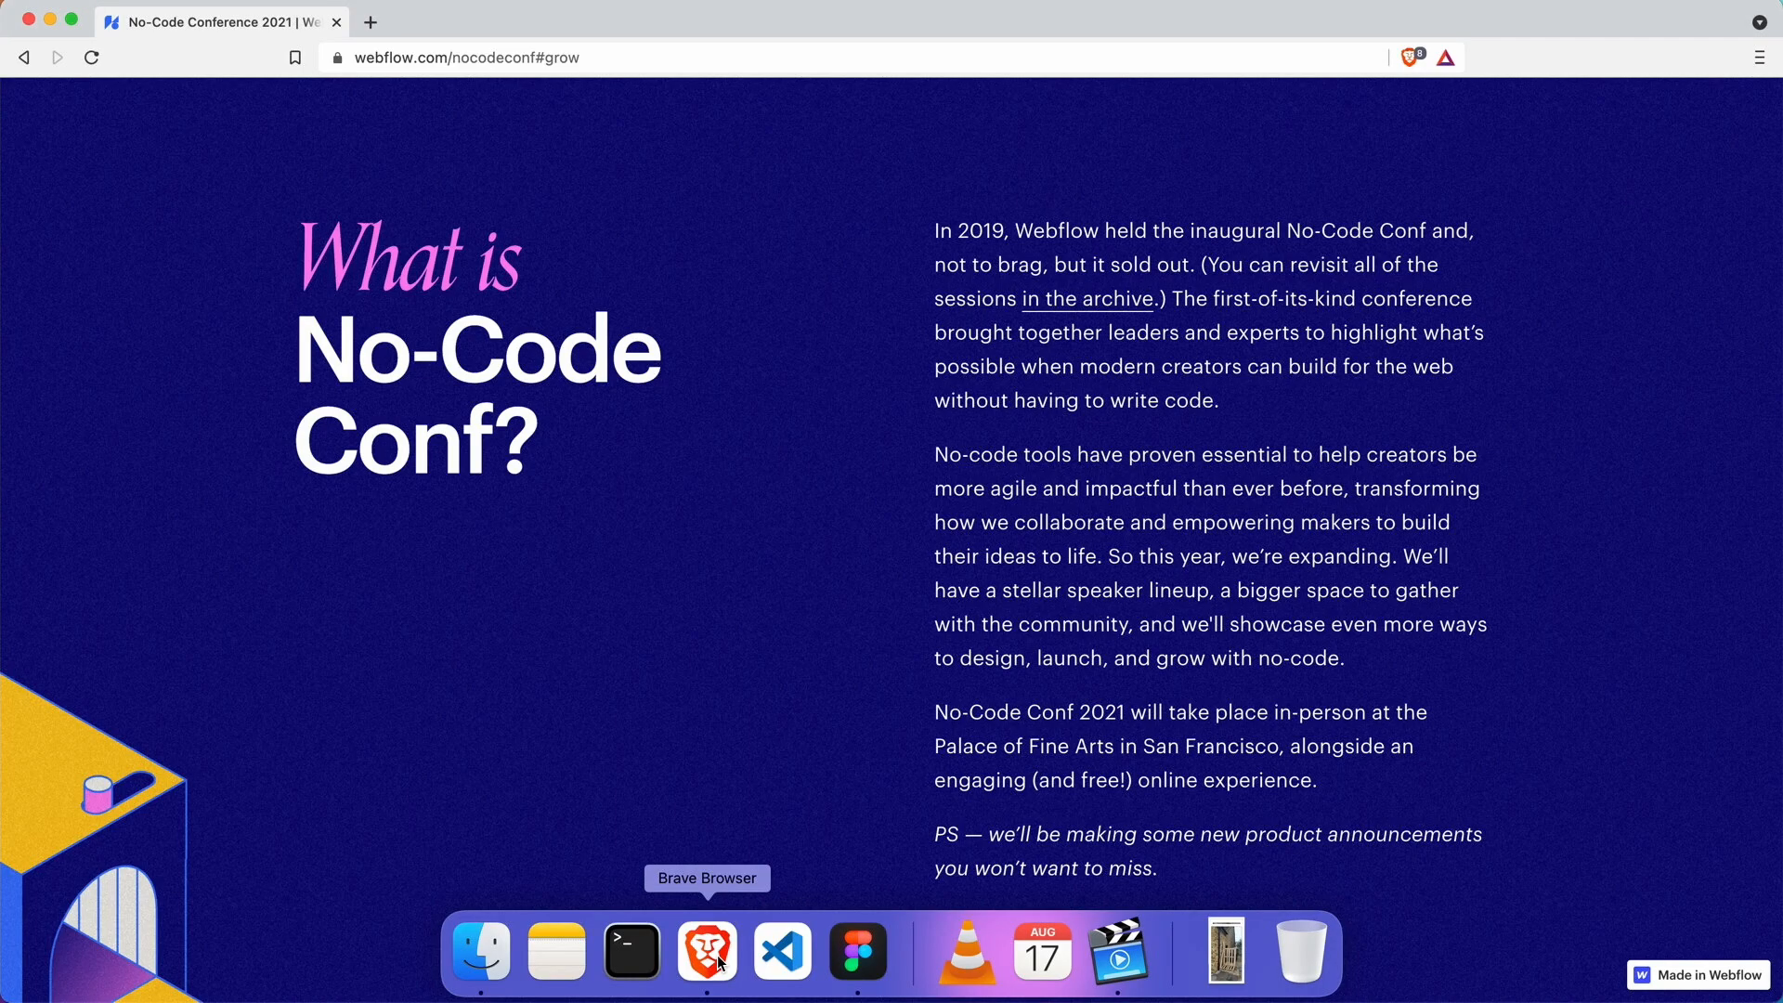
click(857, 952)
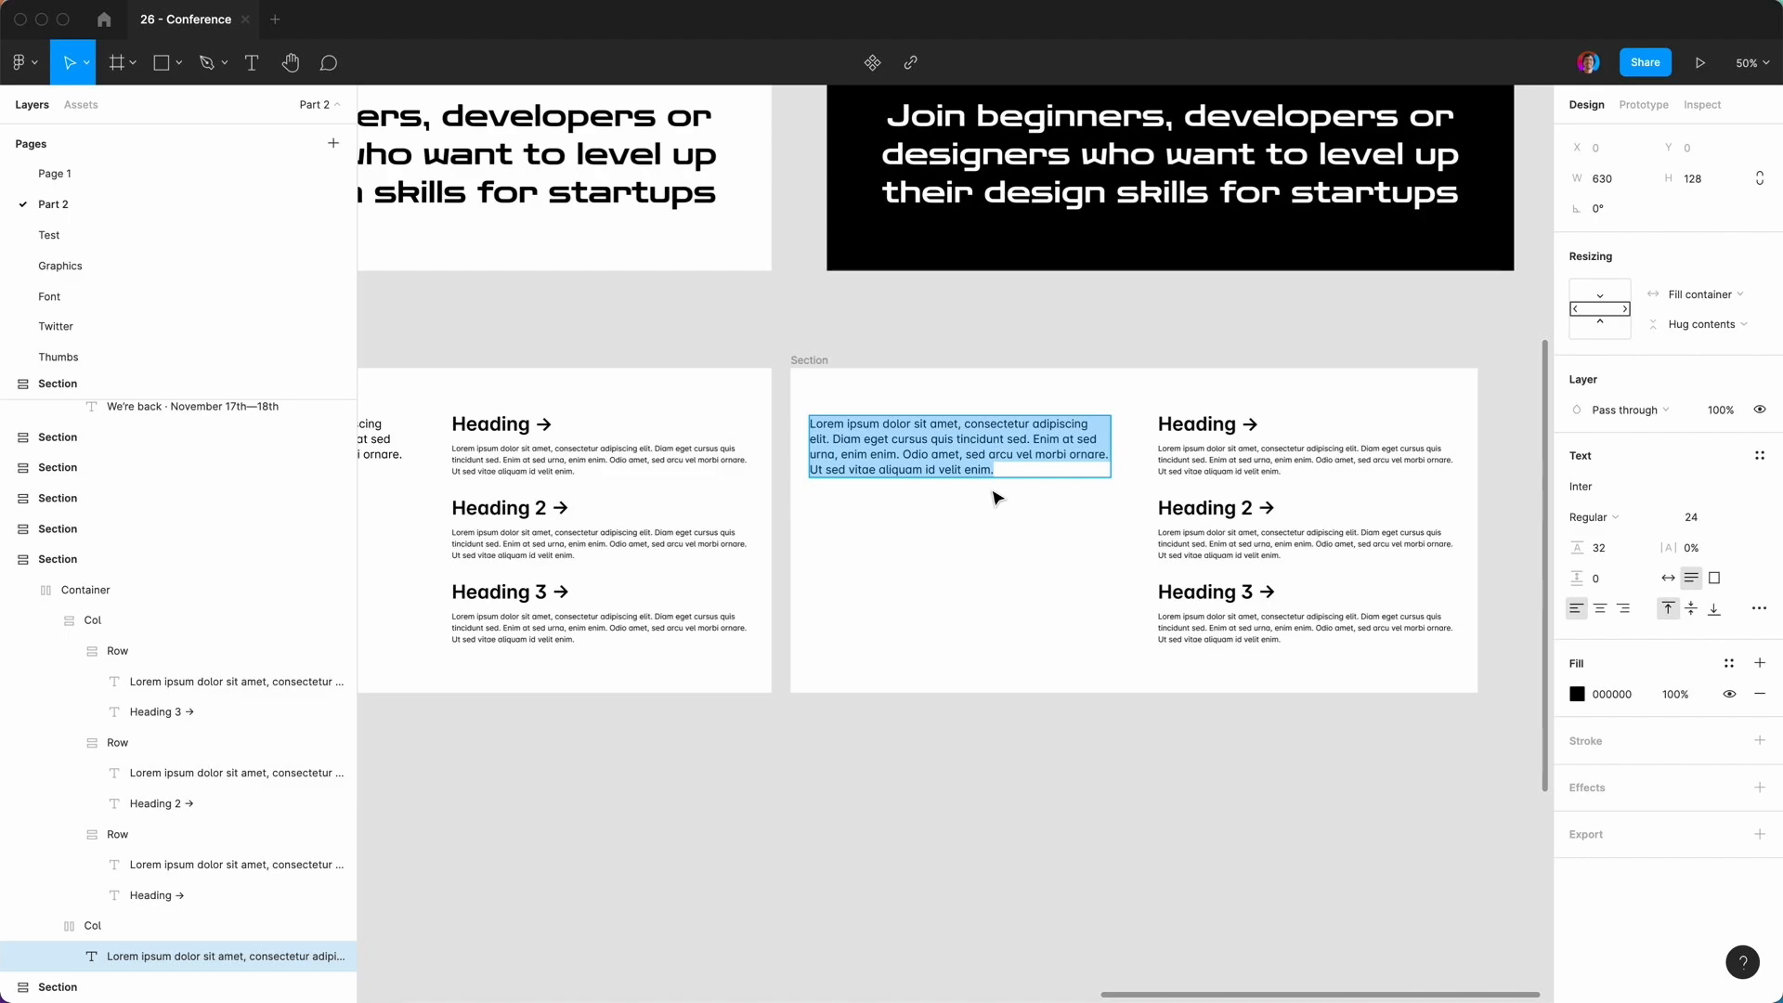
text(What is)
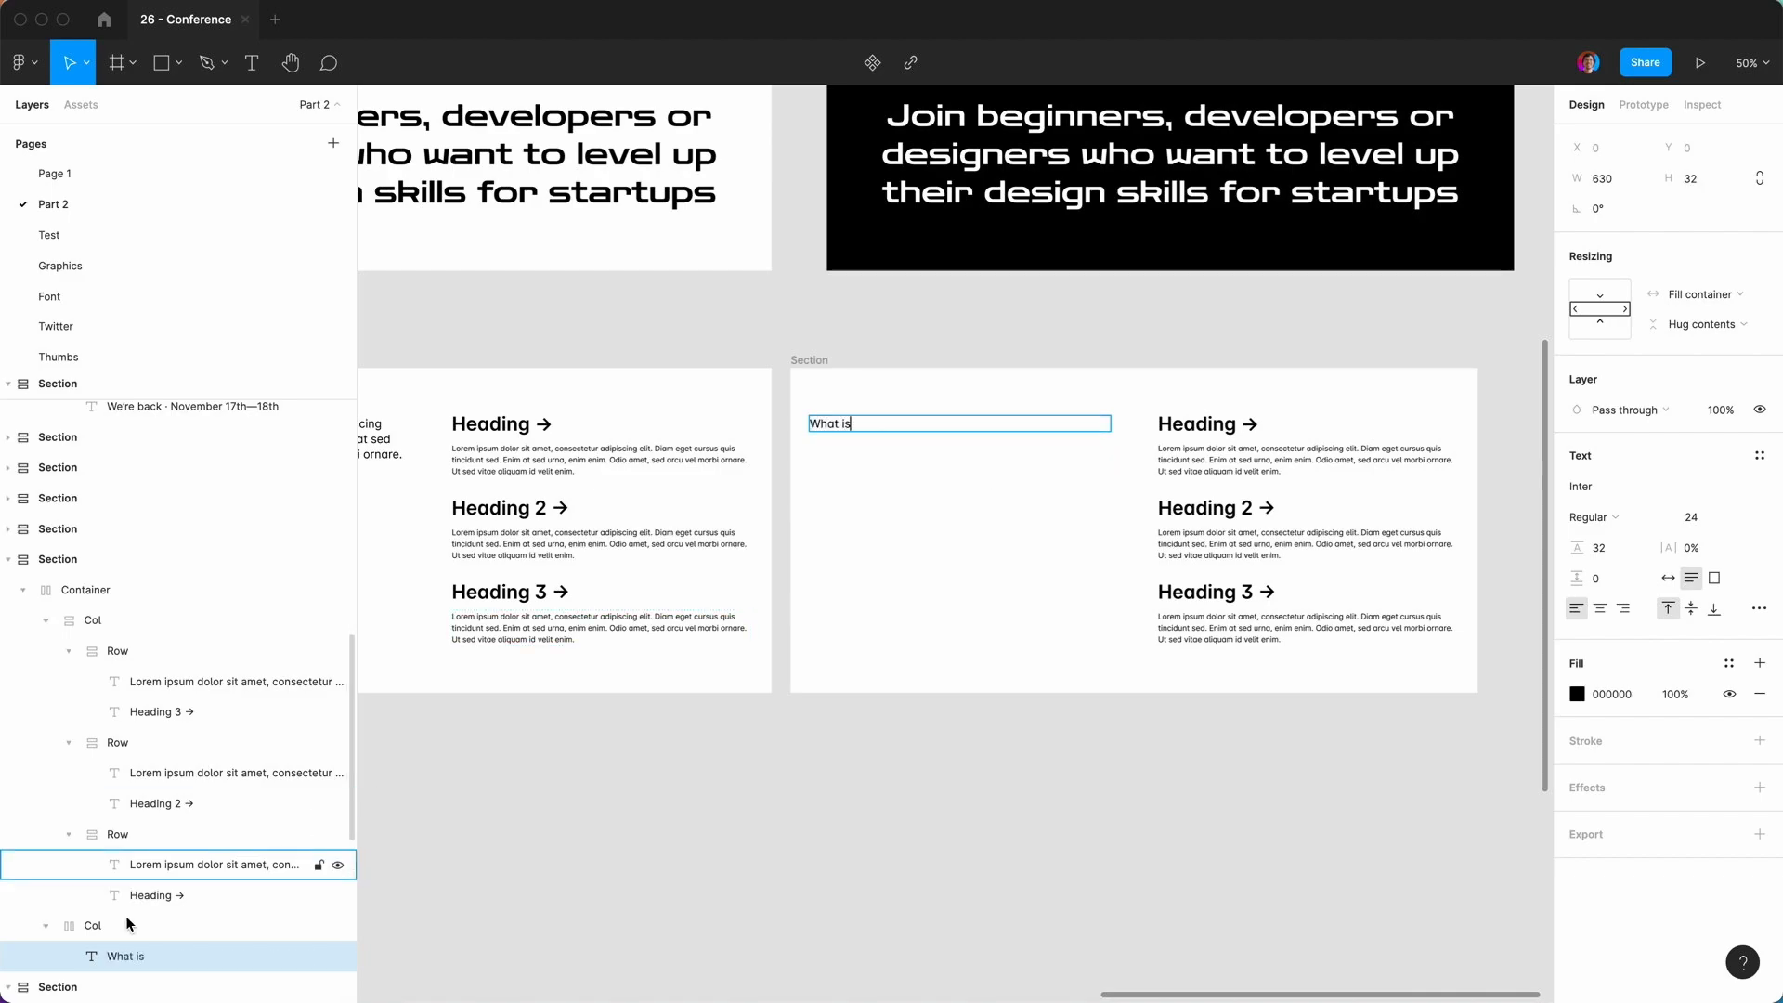
Duplicate the "What is" text and give its column a vertical auto layout with hug contents height.
click(93, 959)
key(super+d)
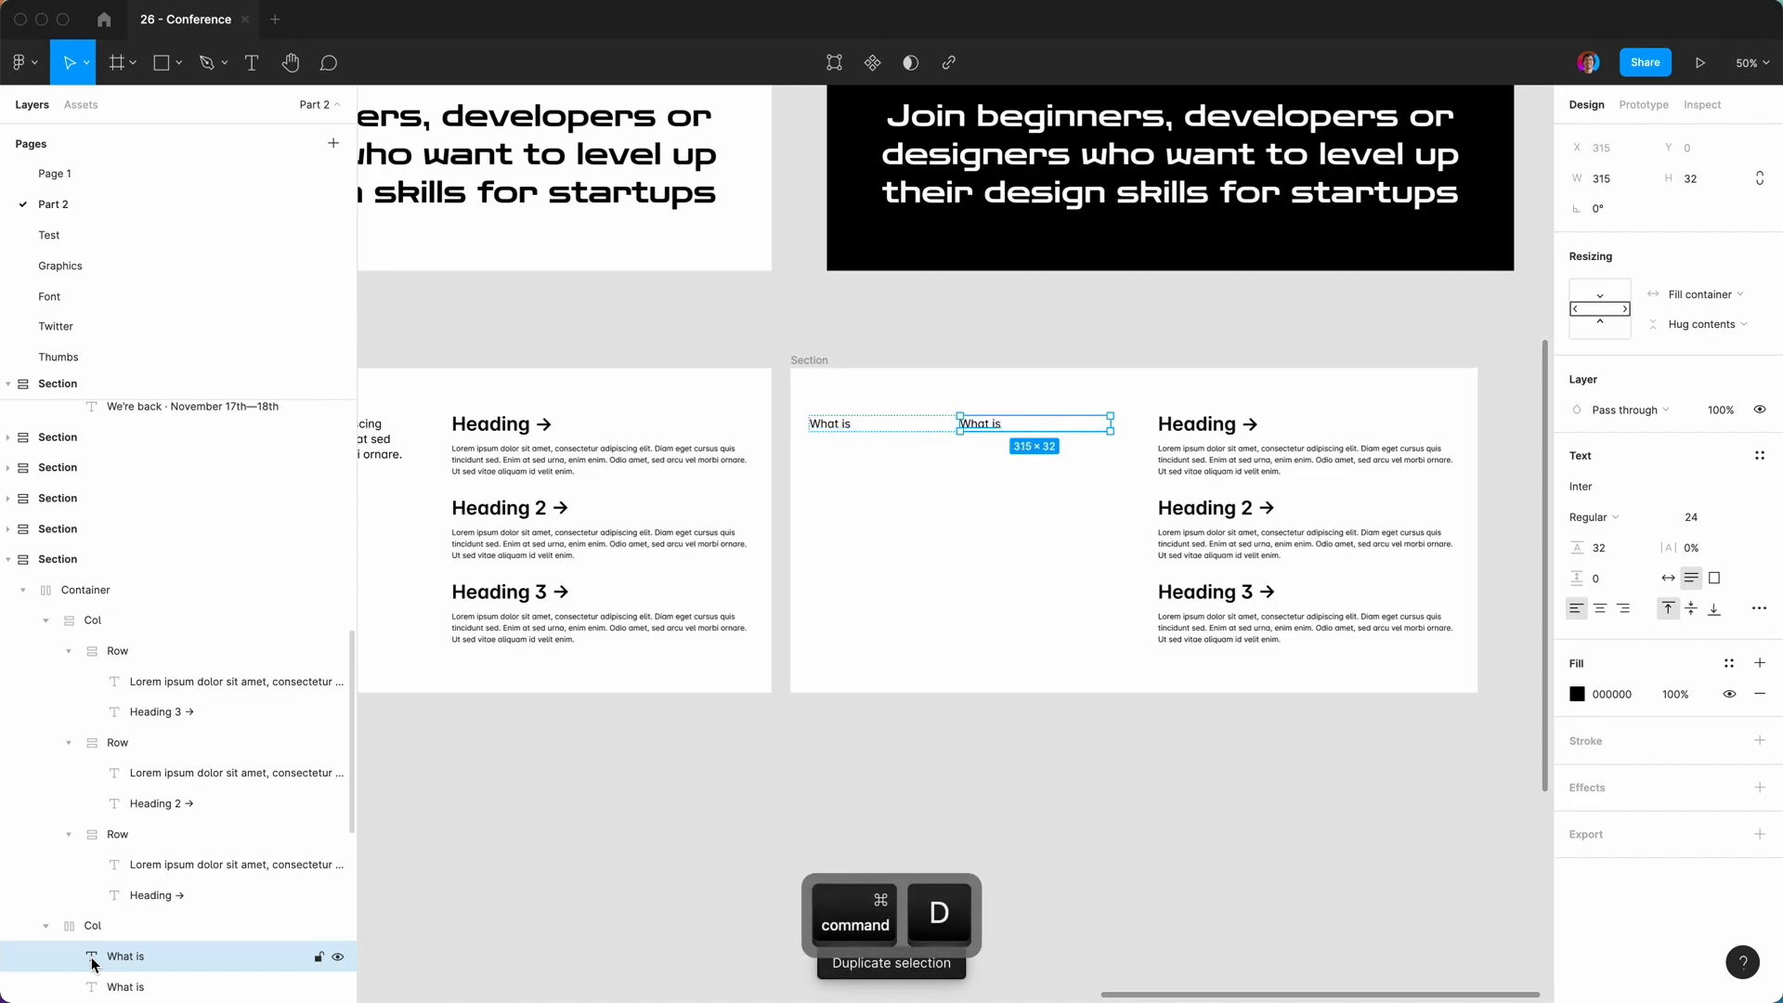
click(88, 925)
click(1577, 348)
click(1703, 464)
click(1705, 485)
scroll(142, 938, down, 2)
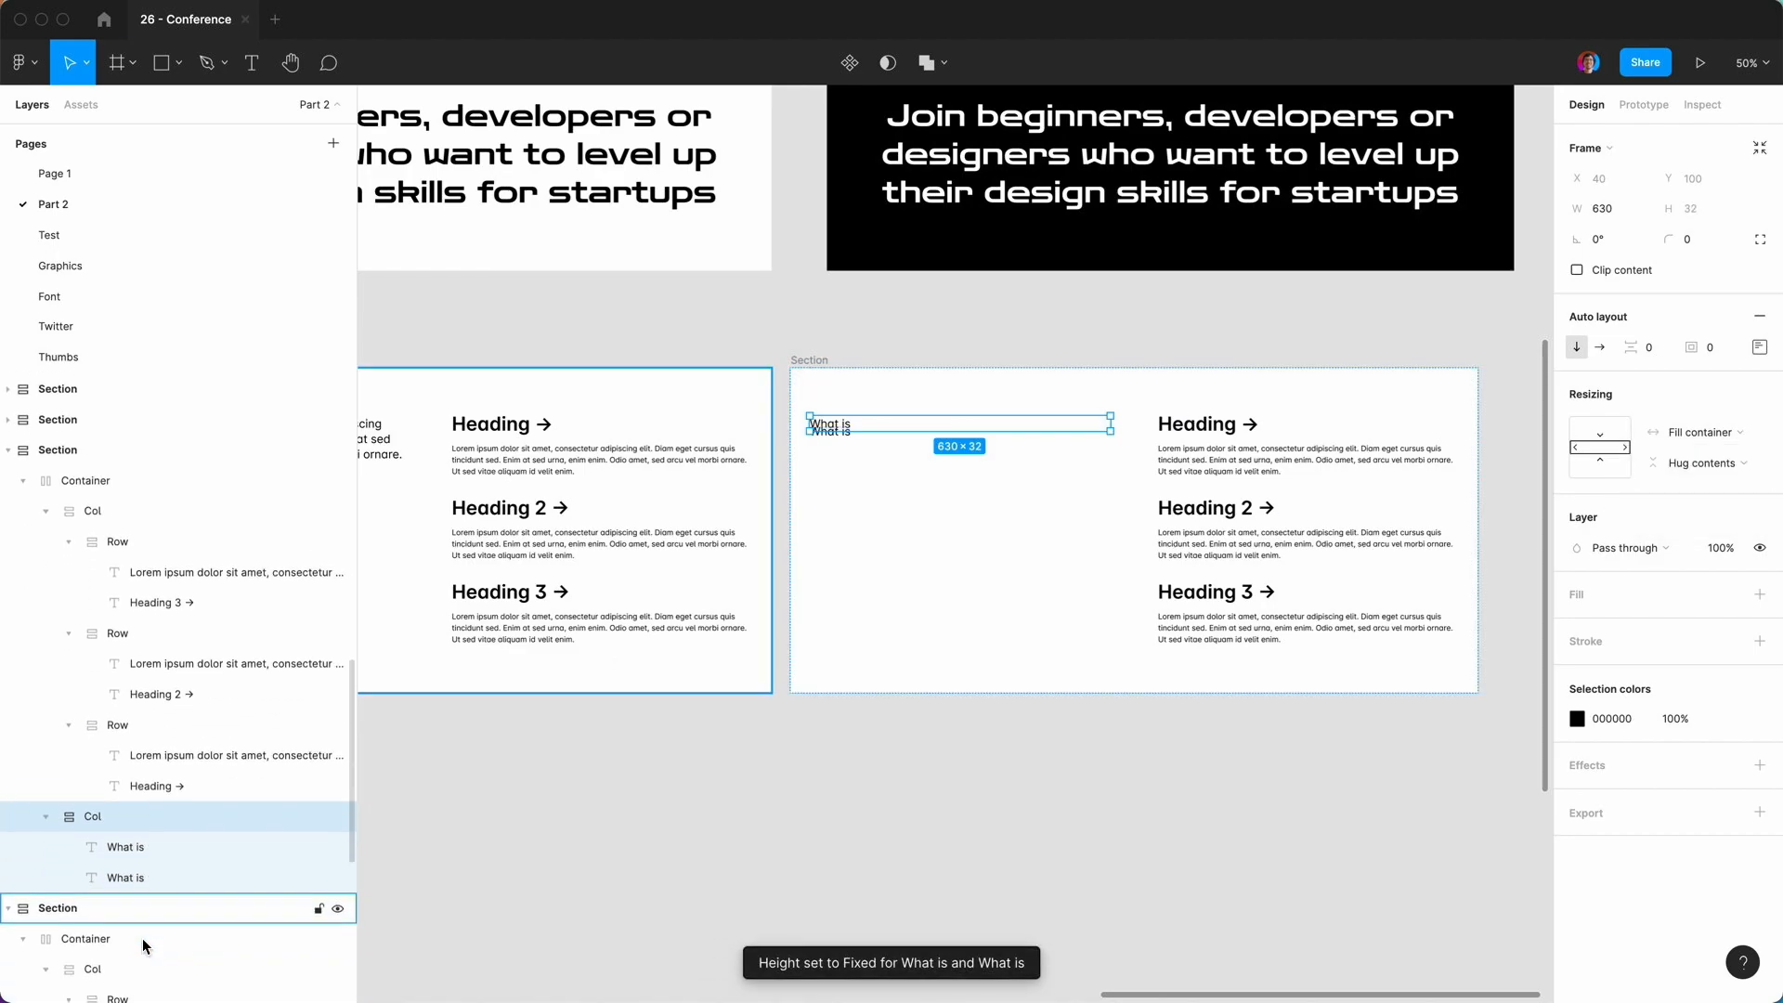
Set both "What is" texts to fill container width and hug contents height.
click(142, 847)
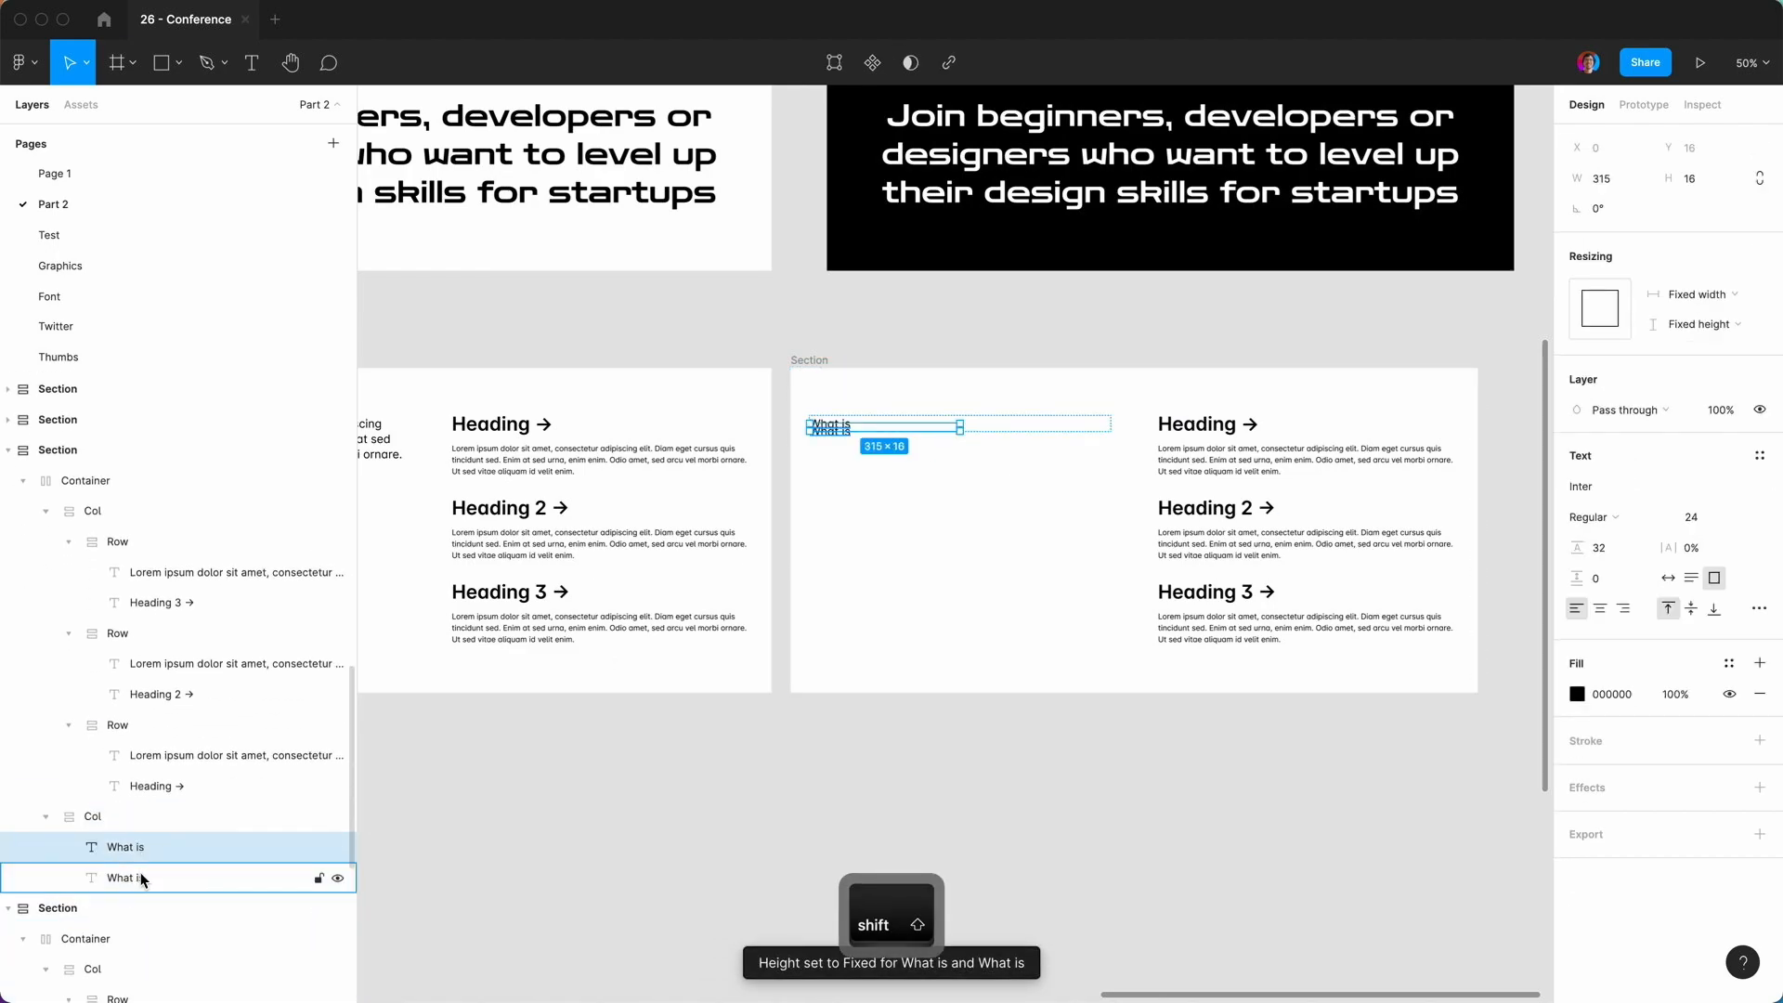
shift+click(142, 872)
click(1705, 296)
click(1702, 330)
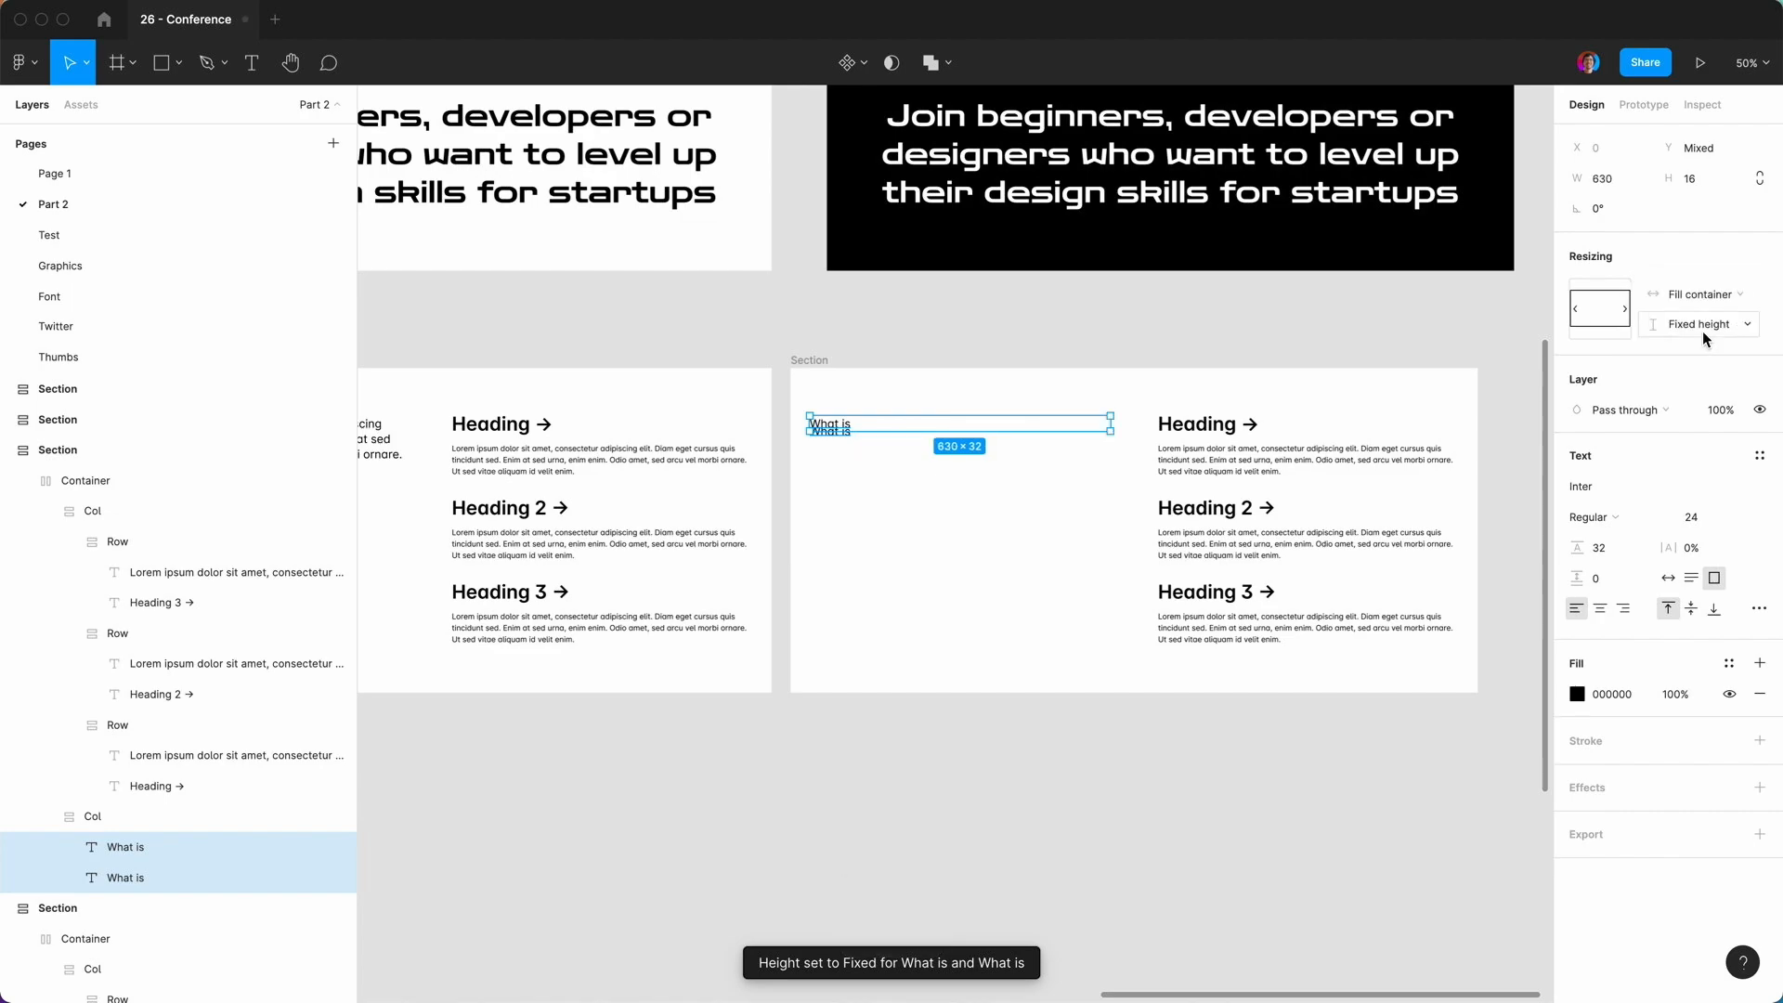
click(1707, 323)
click(1703, 346)
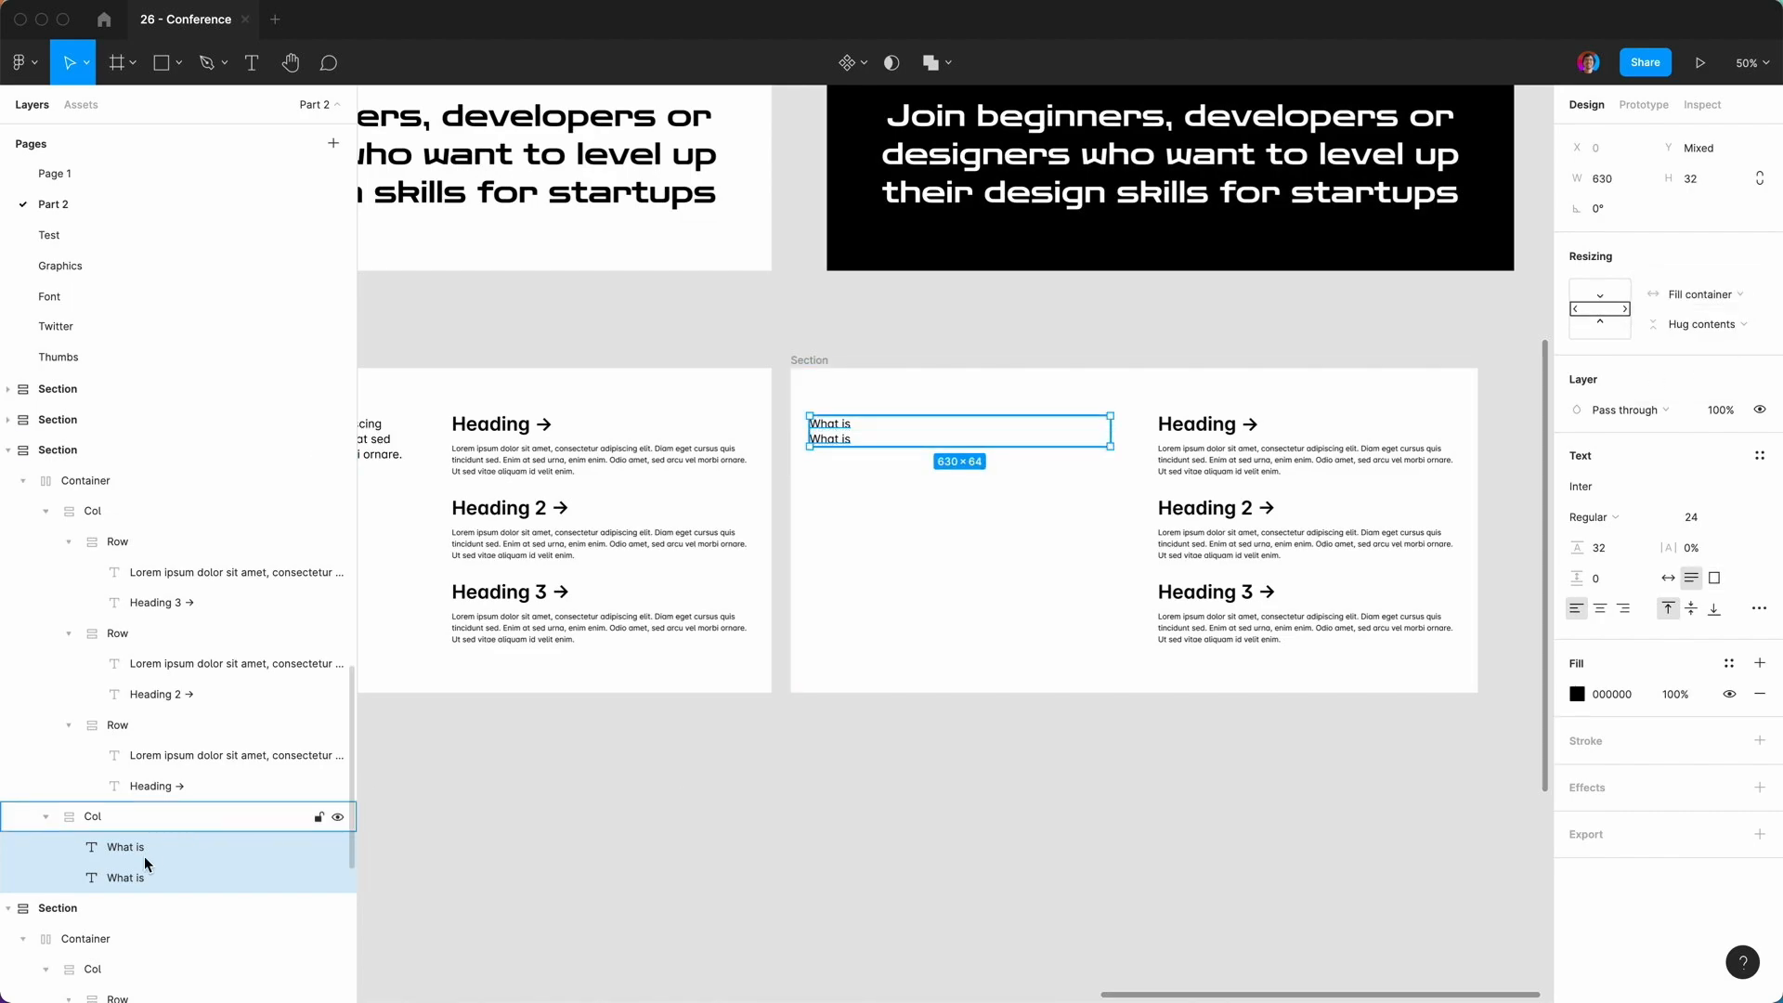
Replace the lower "What is" text with "Ready Designer One Conference?", breaking the line before "Conference?".
click(126, 876)
drag(126, 877, 125, 847)
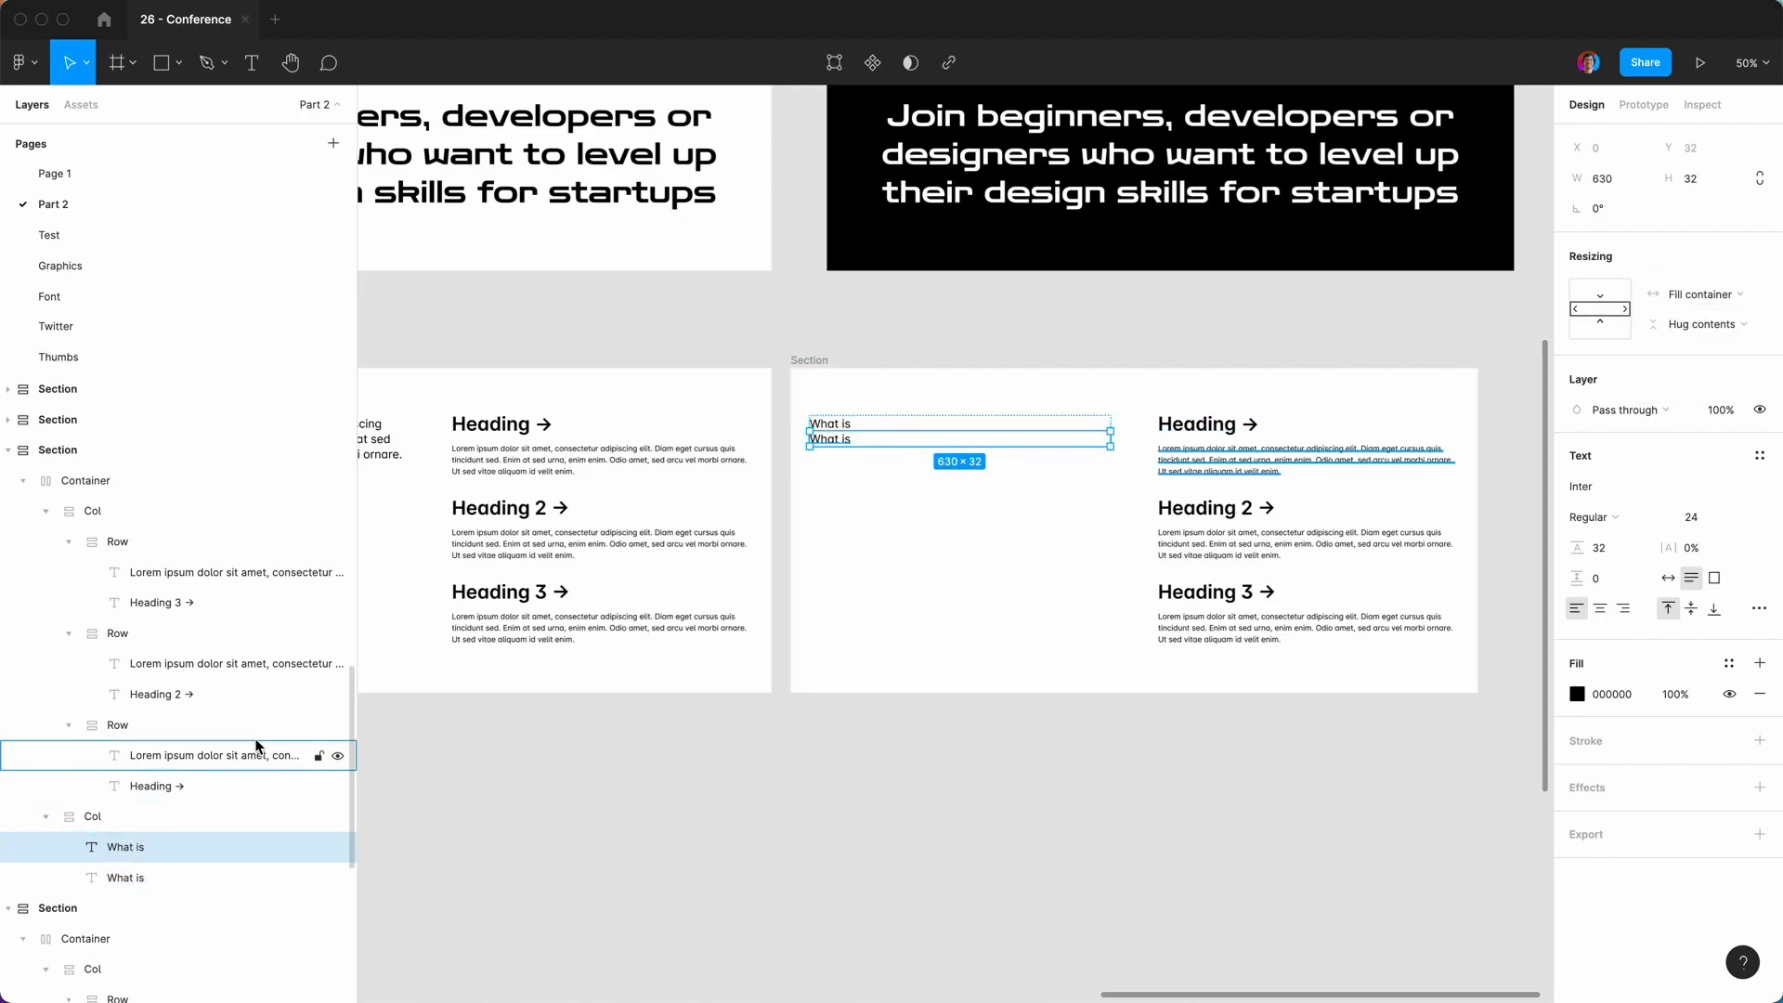
double_click(840, 440)
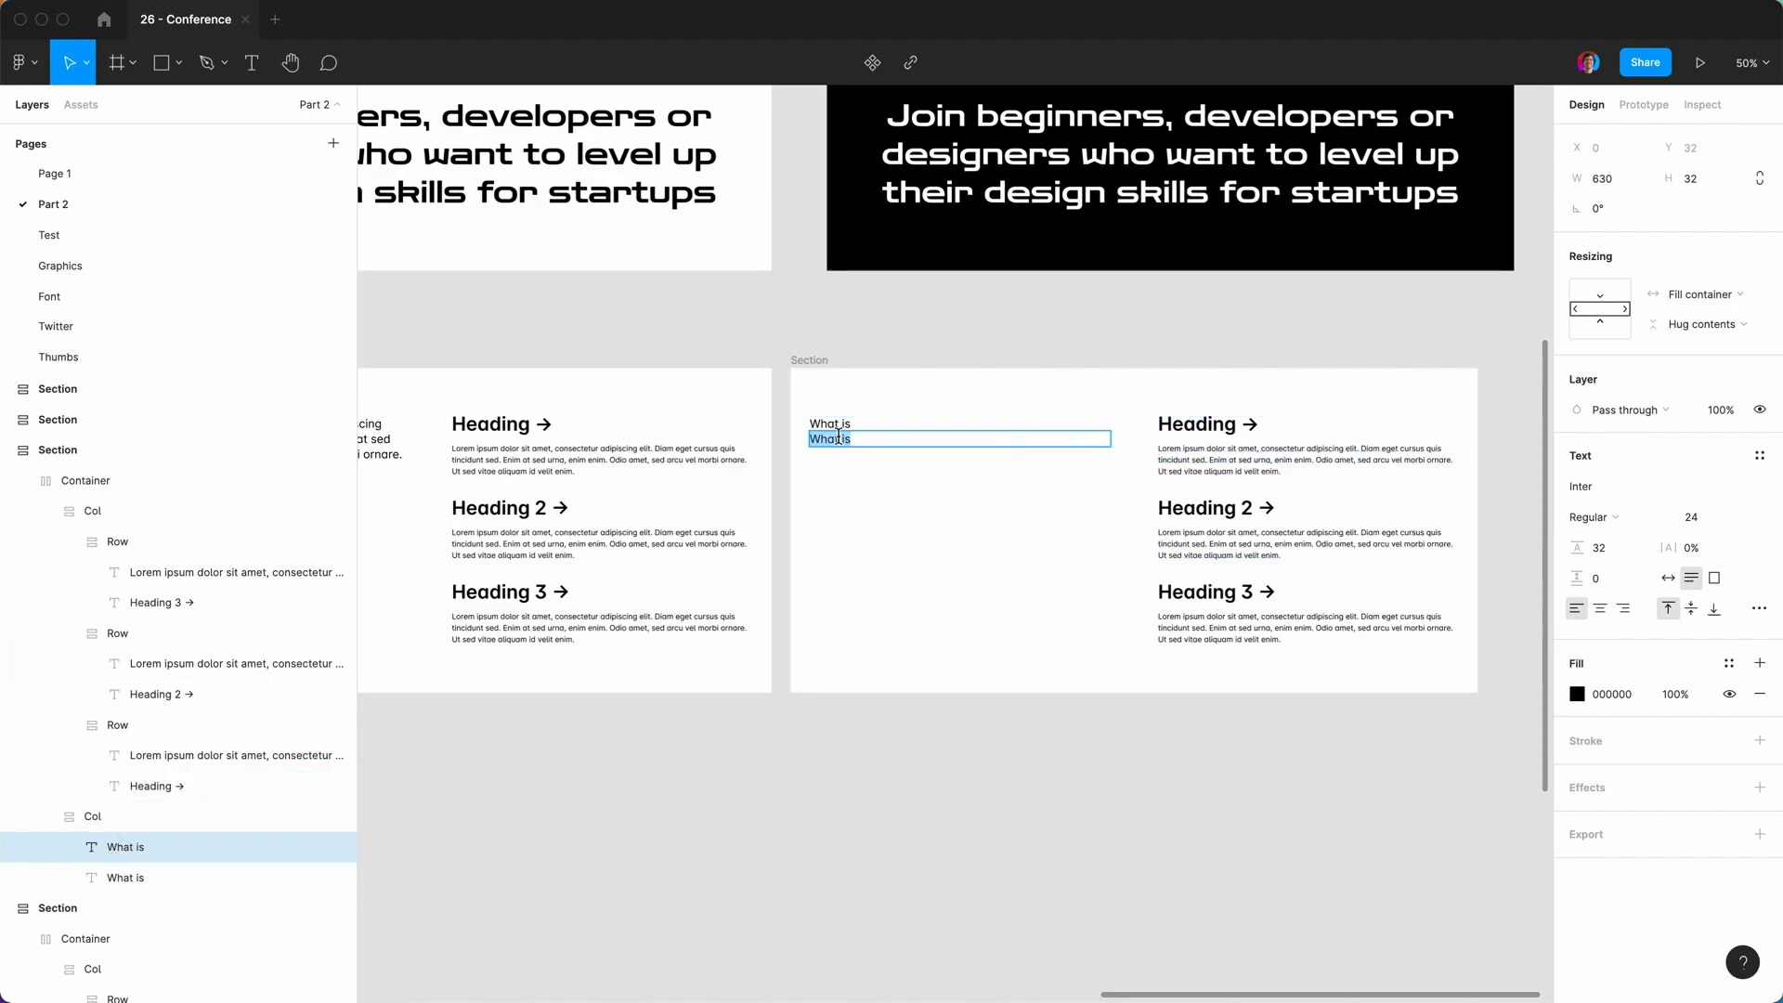
text(Ready Designer )
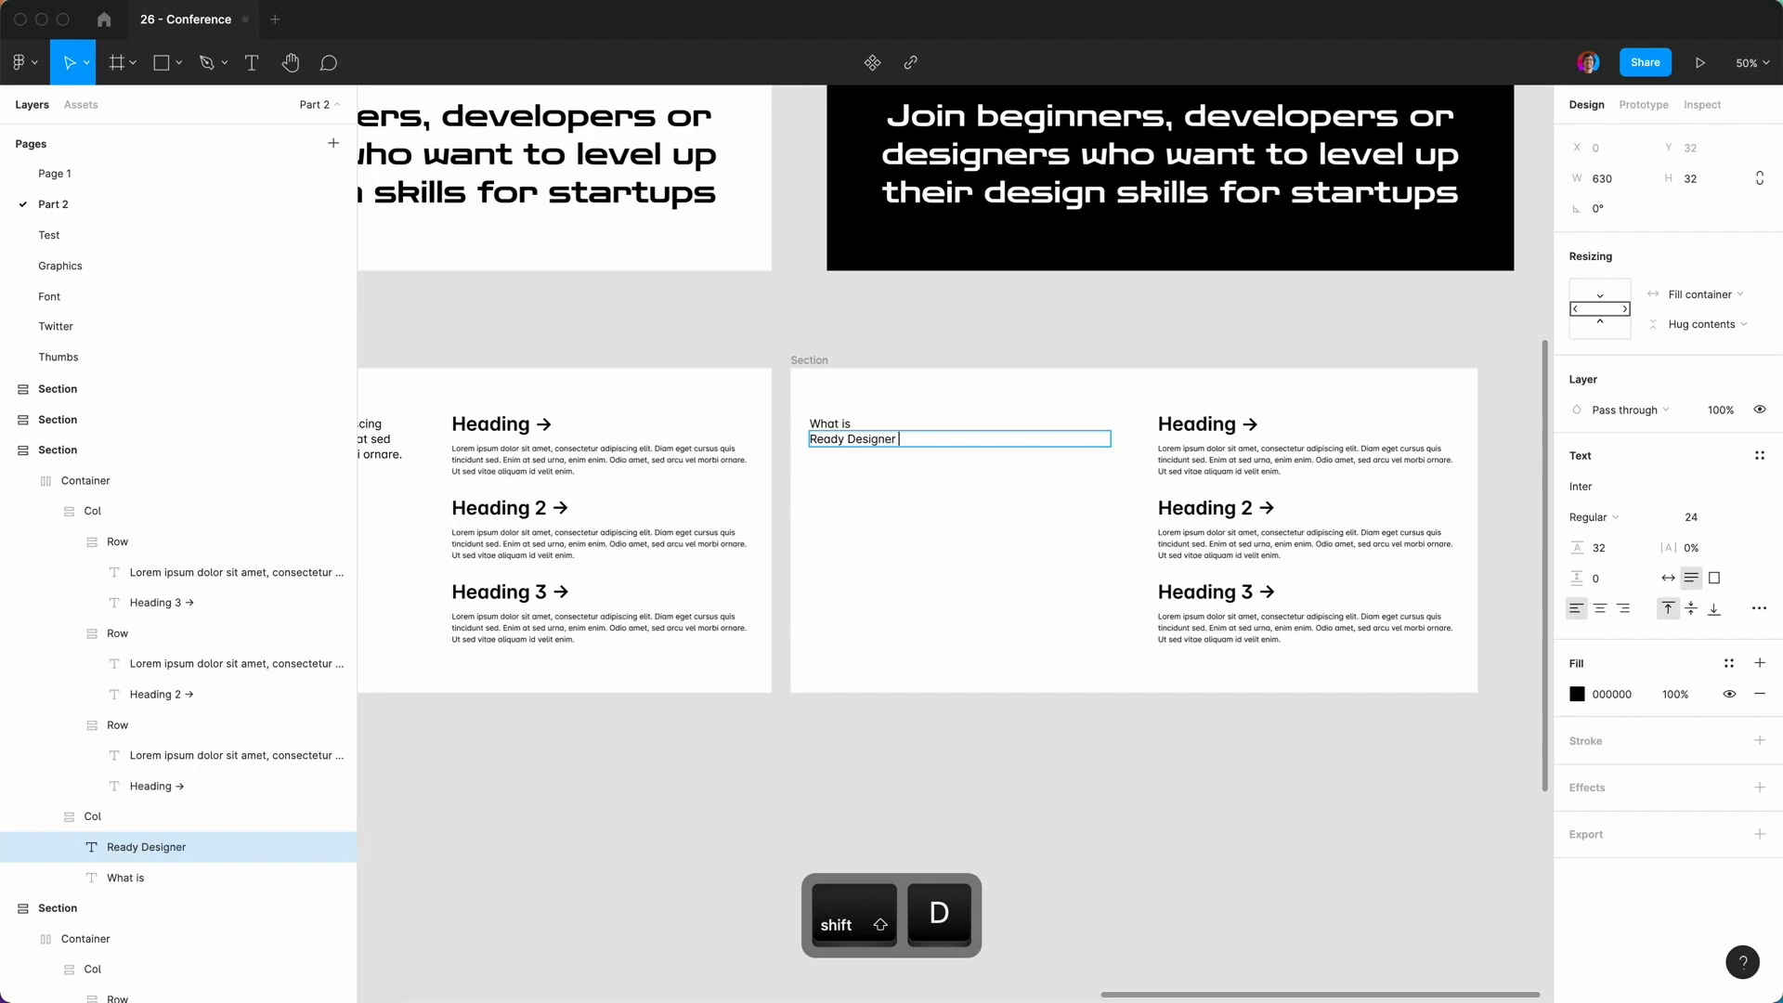
text(One Conference)
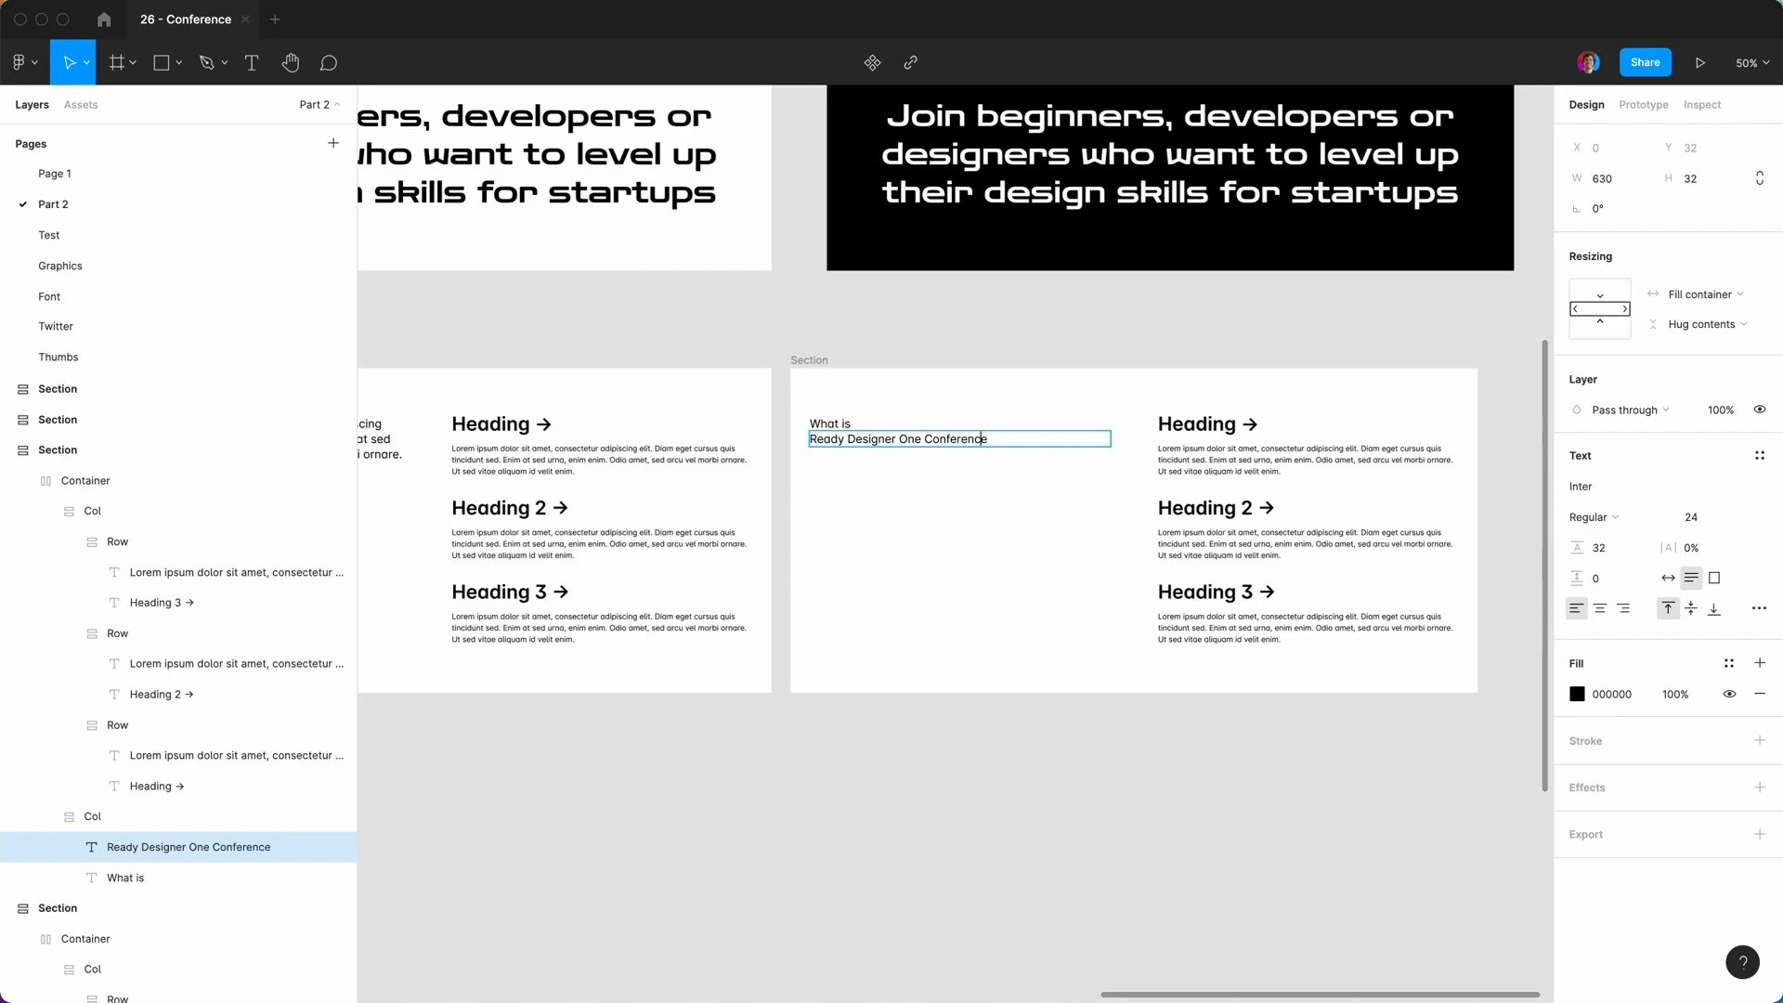
text(?)
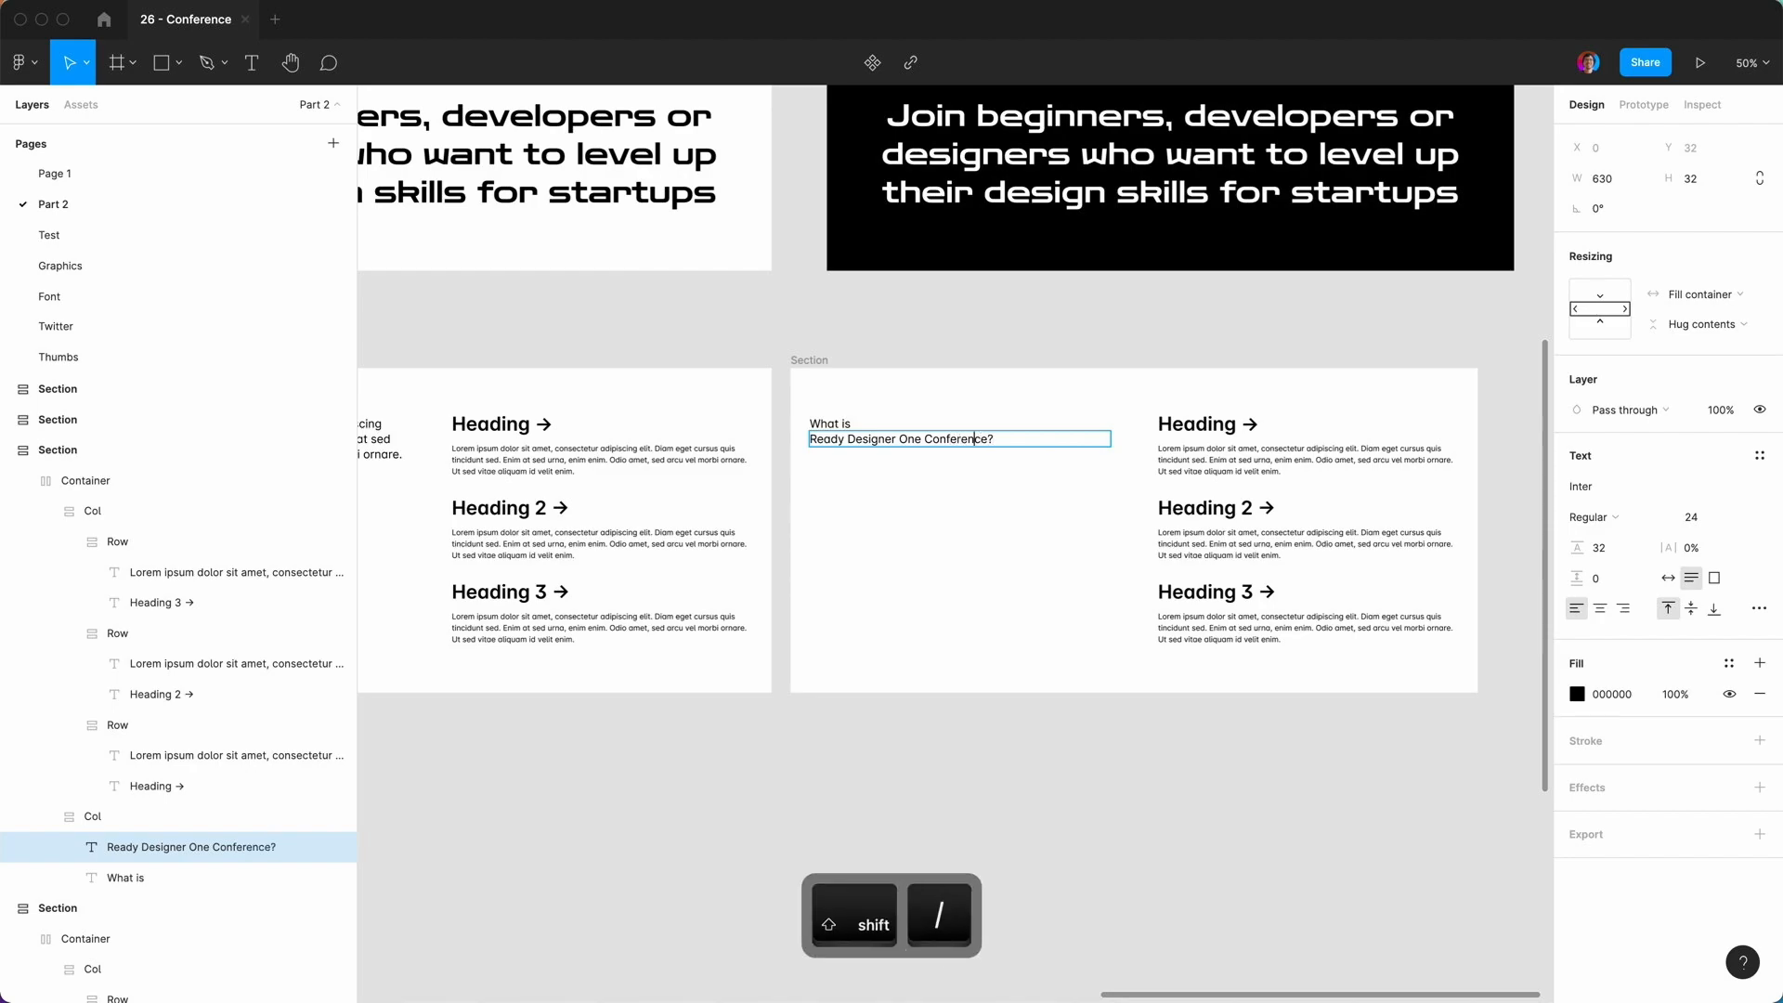
key(Return)
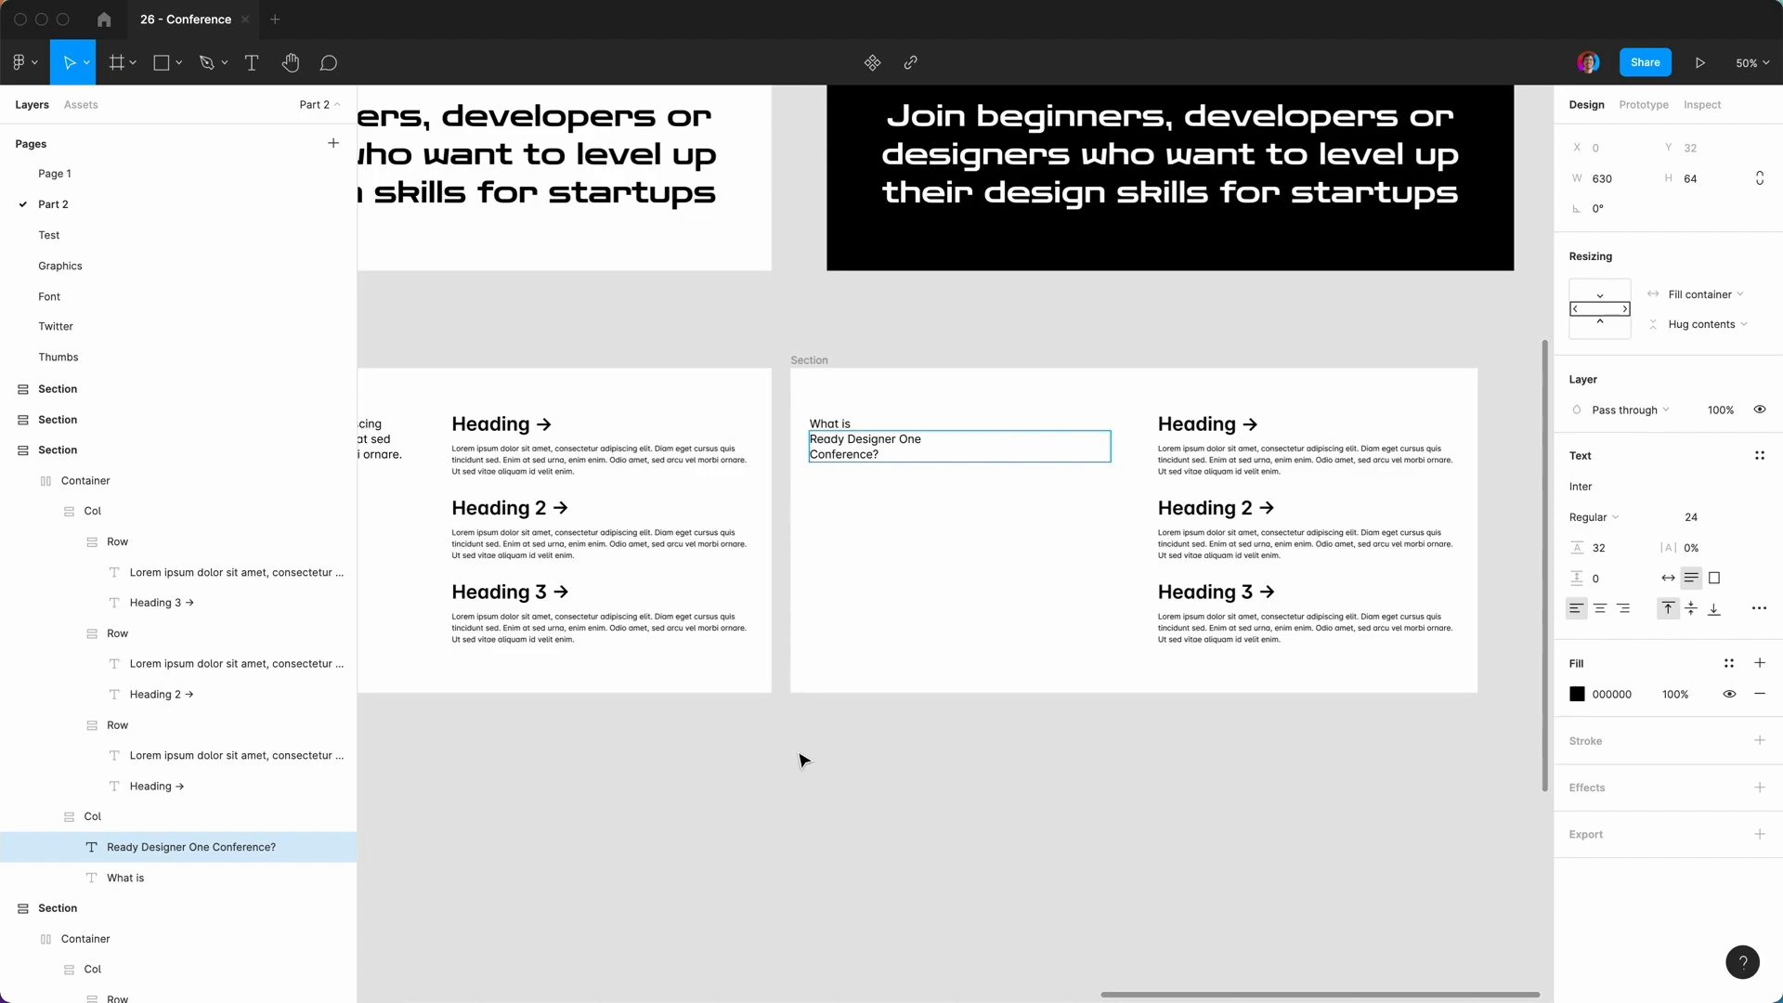
key(Escape)
Set the "Ready Designer One Conference?" text to the Zen Dots font at size 72.
double_click(870, 459)
drag(887, 458, 807, 448)
click(1590, 516)
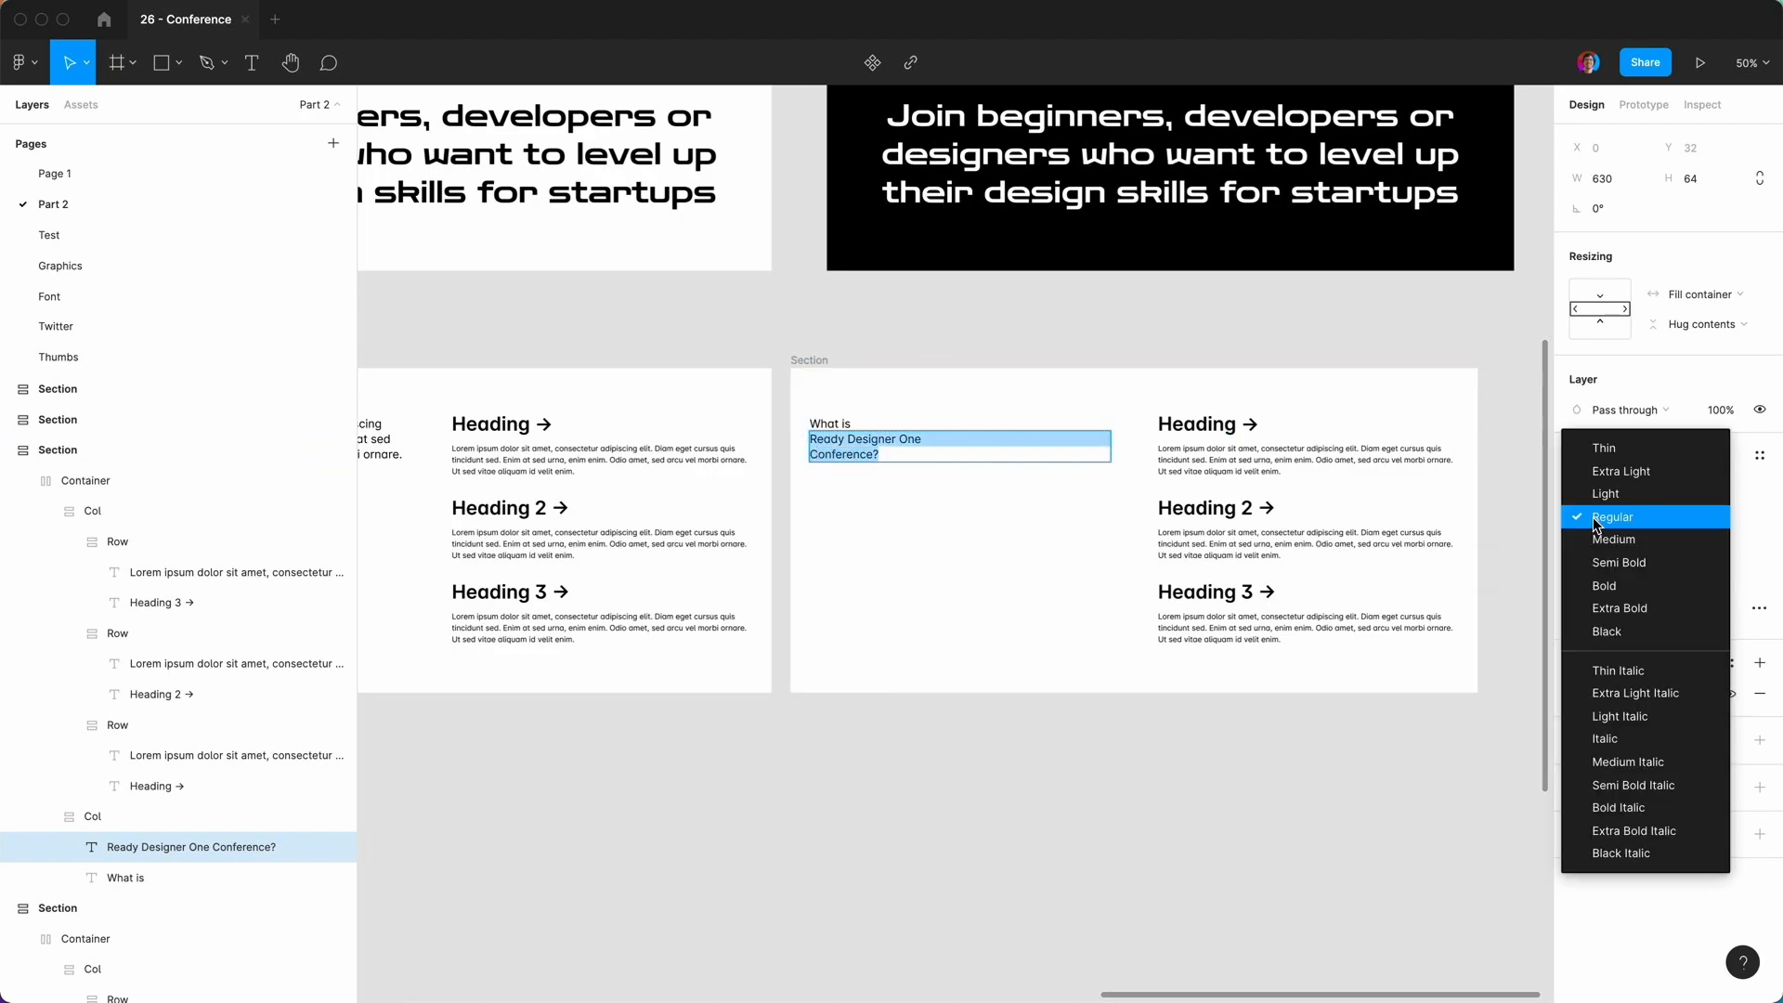
click(1592, 516)
click(1597, 488)
text(Zen Dots)
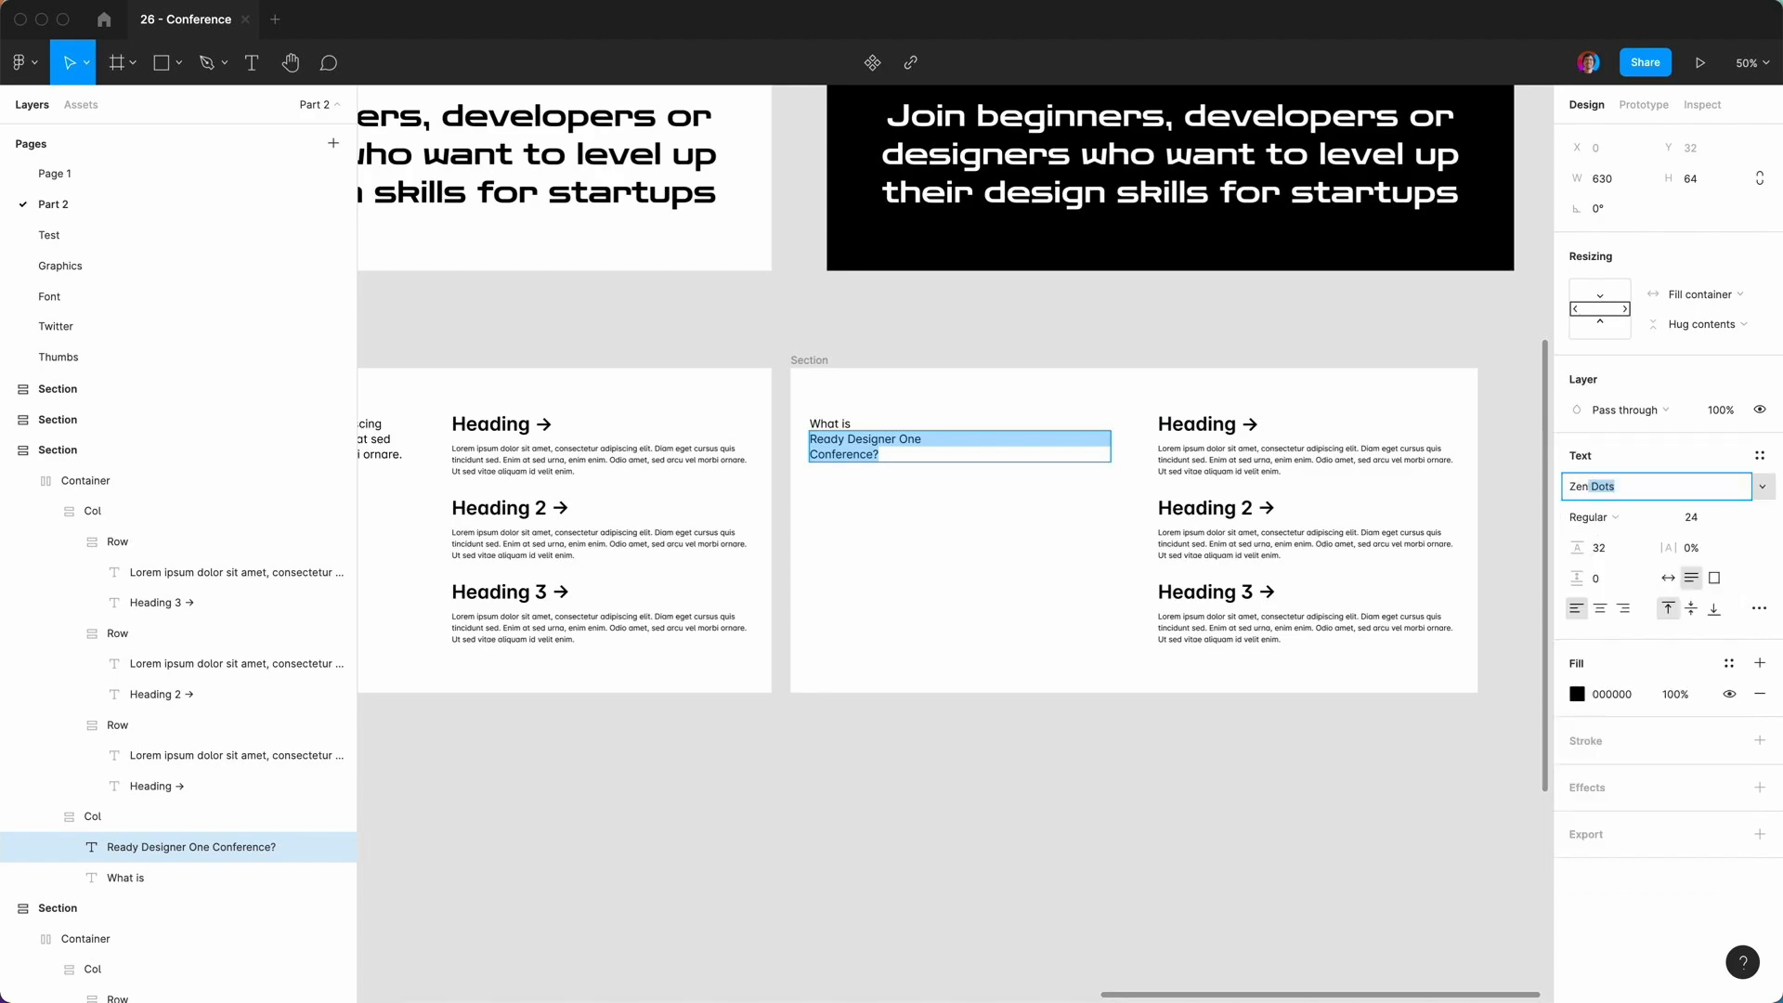
key(Return)
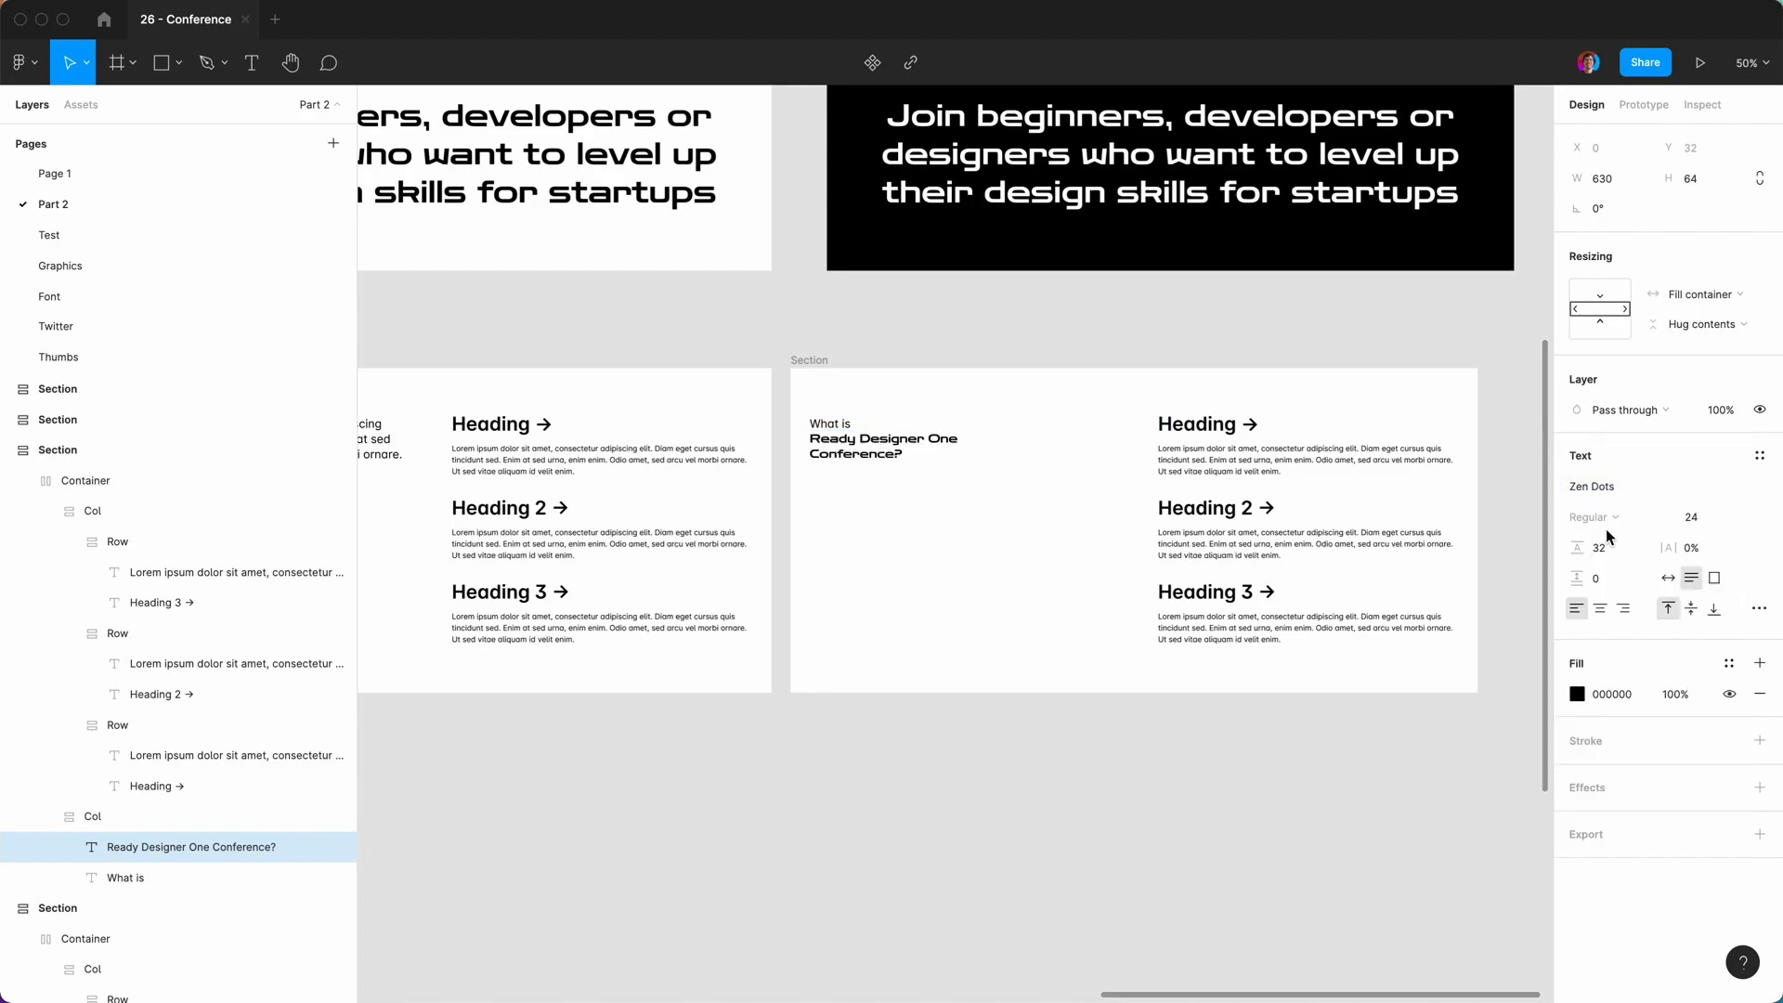
text(72)
key(Return)
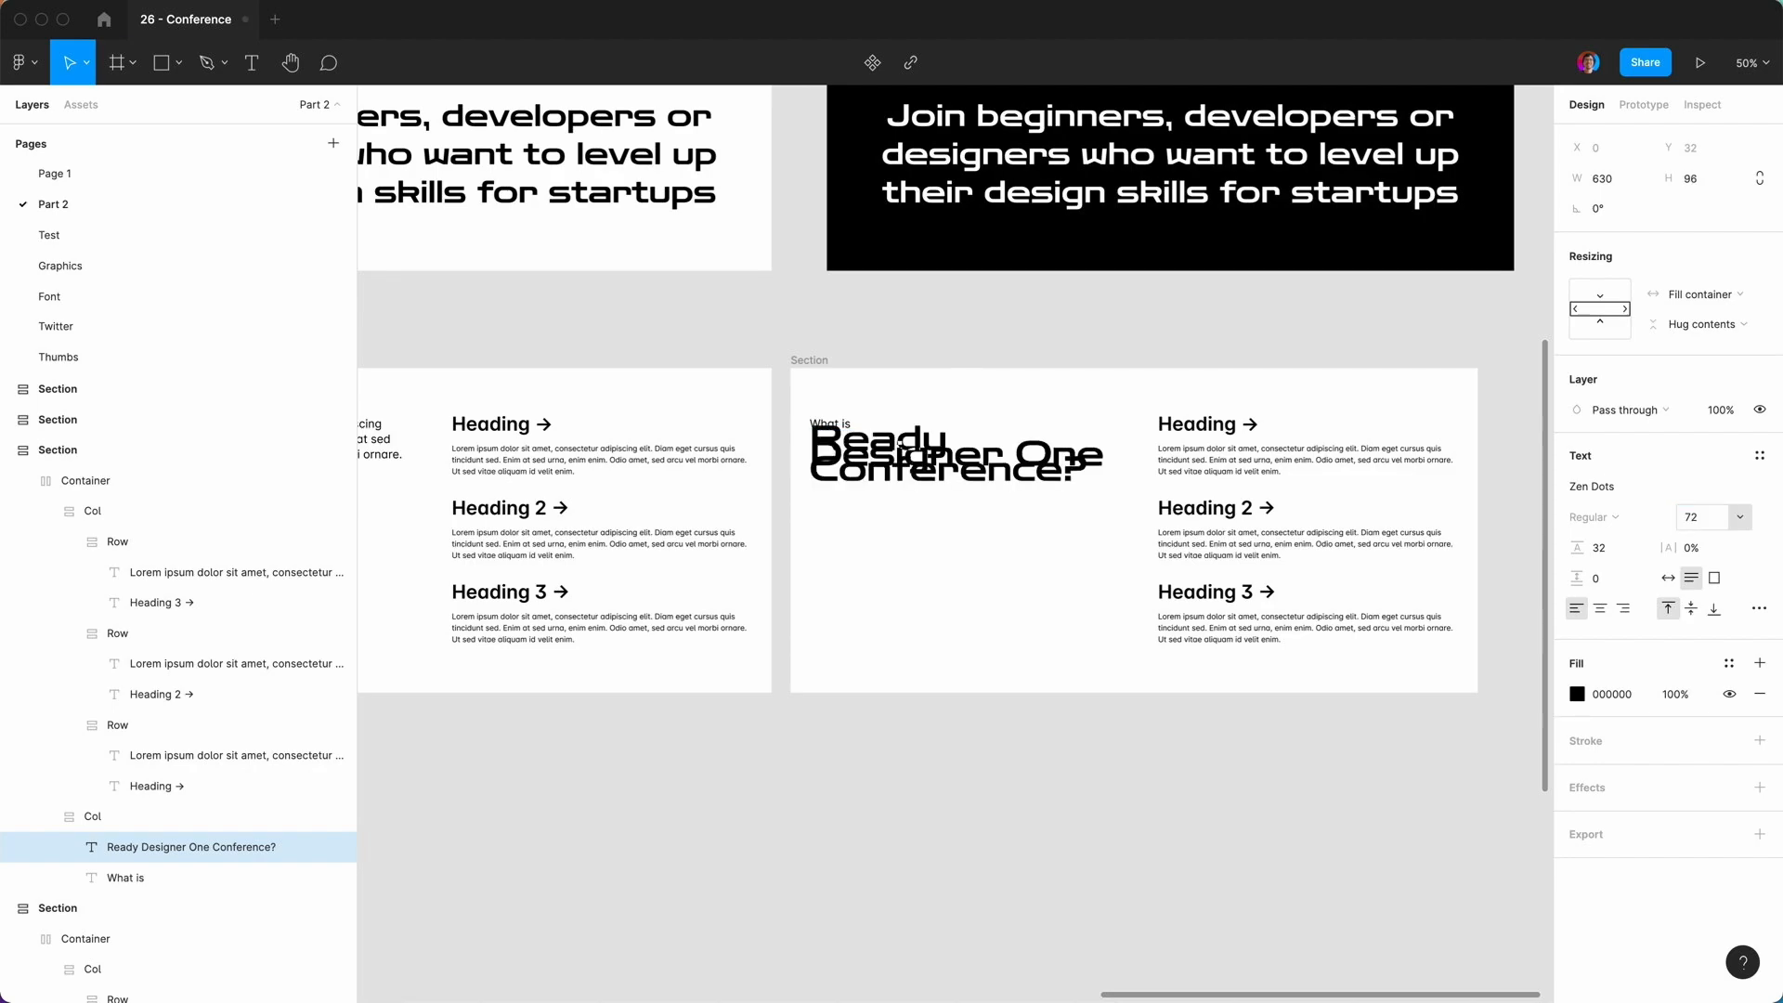
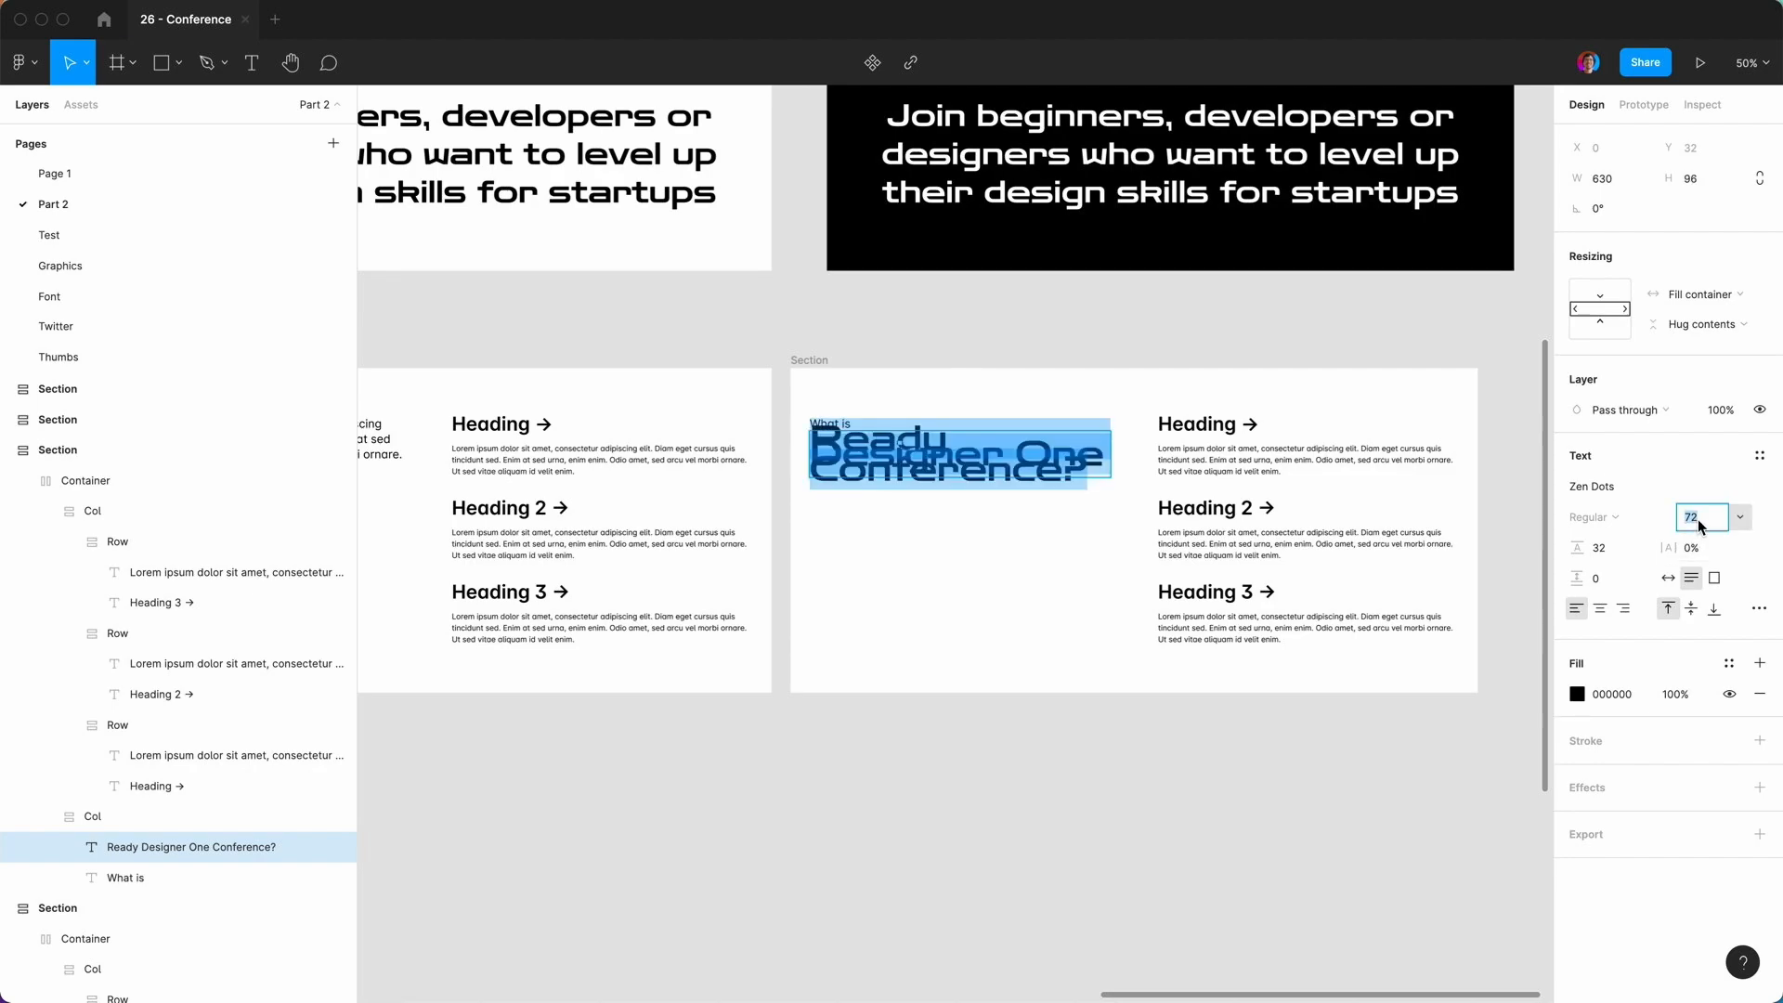
Set both the font size and the line height of the "Ready Designer One Conference?" text to 64.
text(64)
key(Return)
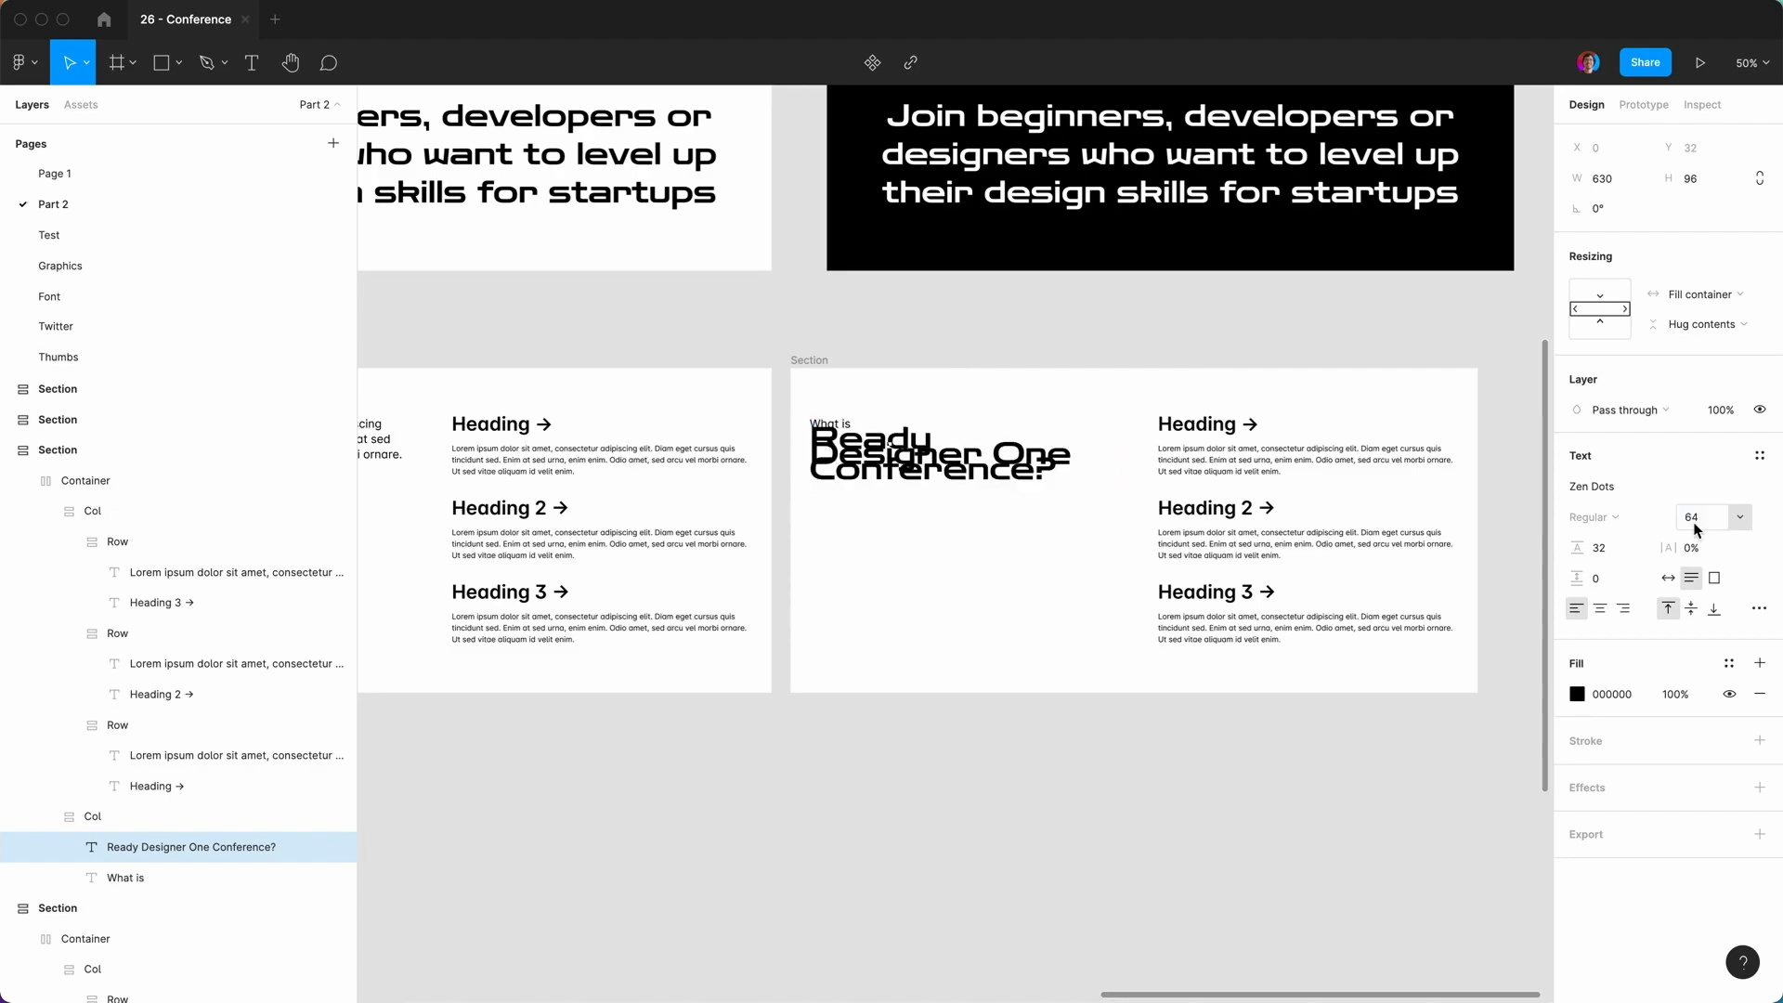
text(64)
key(Return)
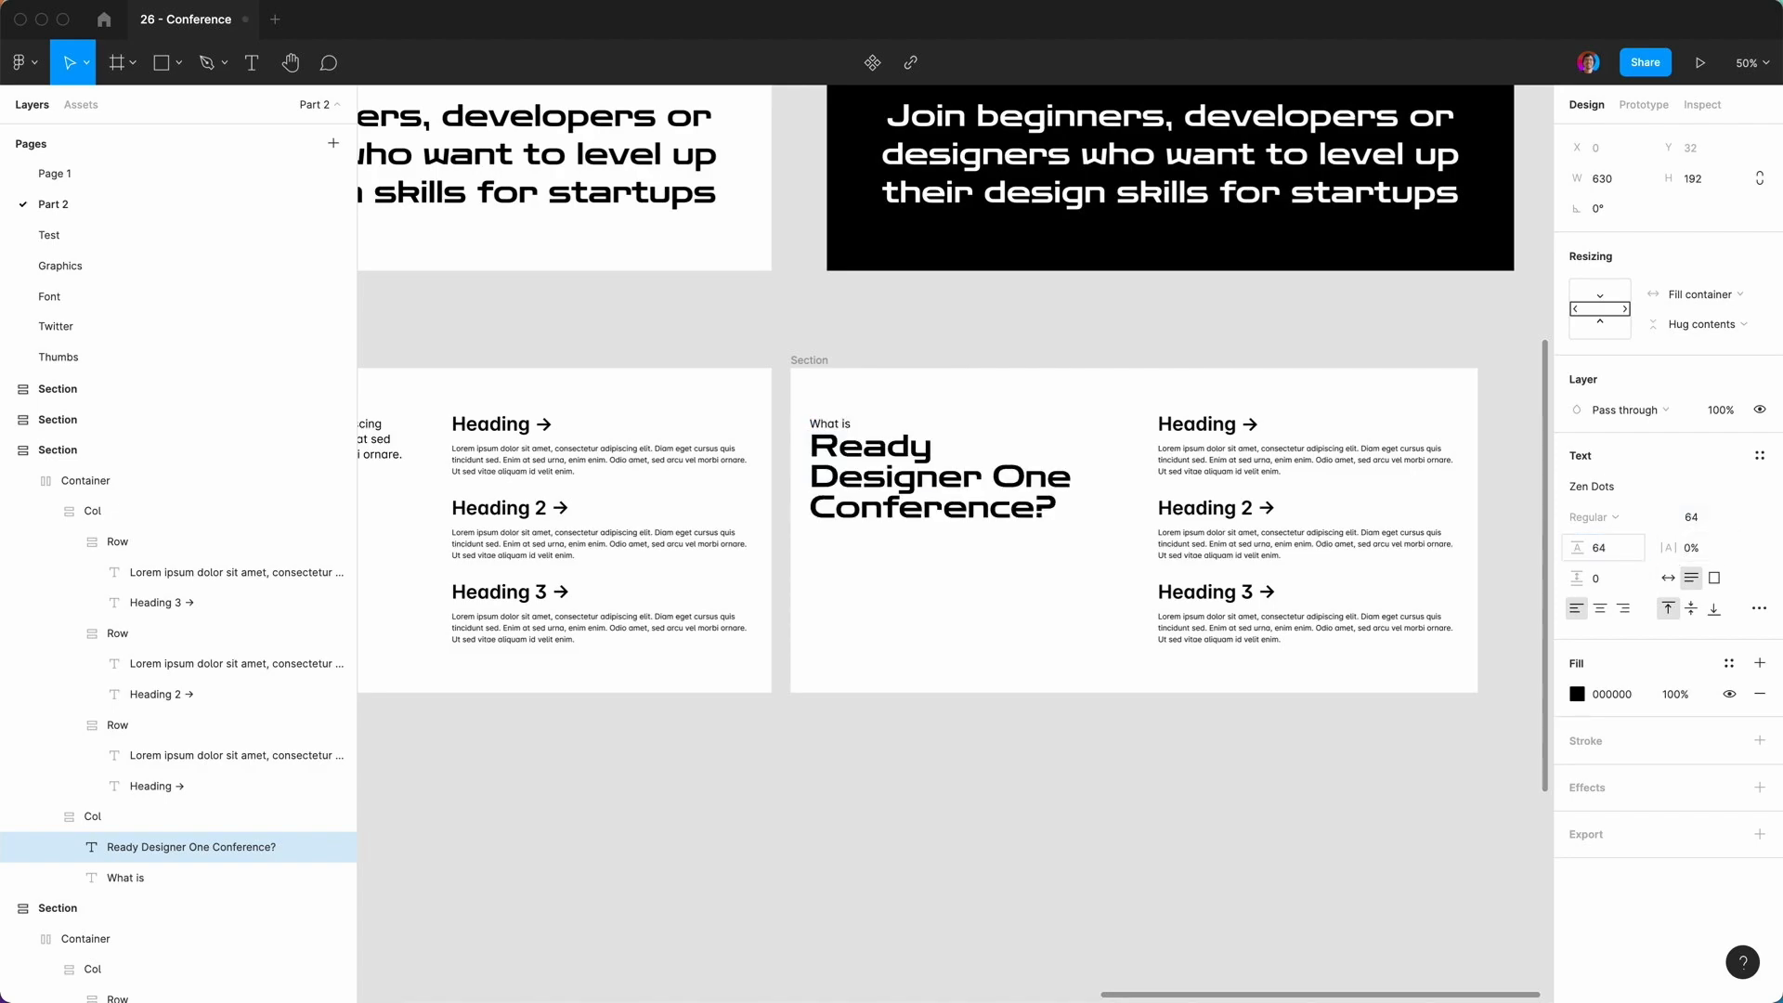
click(995, 801)
Set the font size of the "Ready Designer One Conference?" text to 48.
key(shift+0)
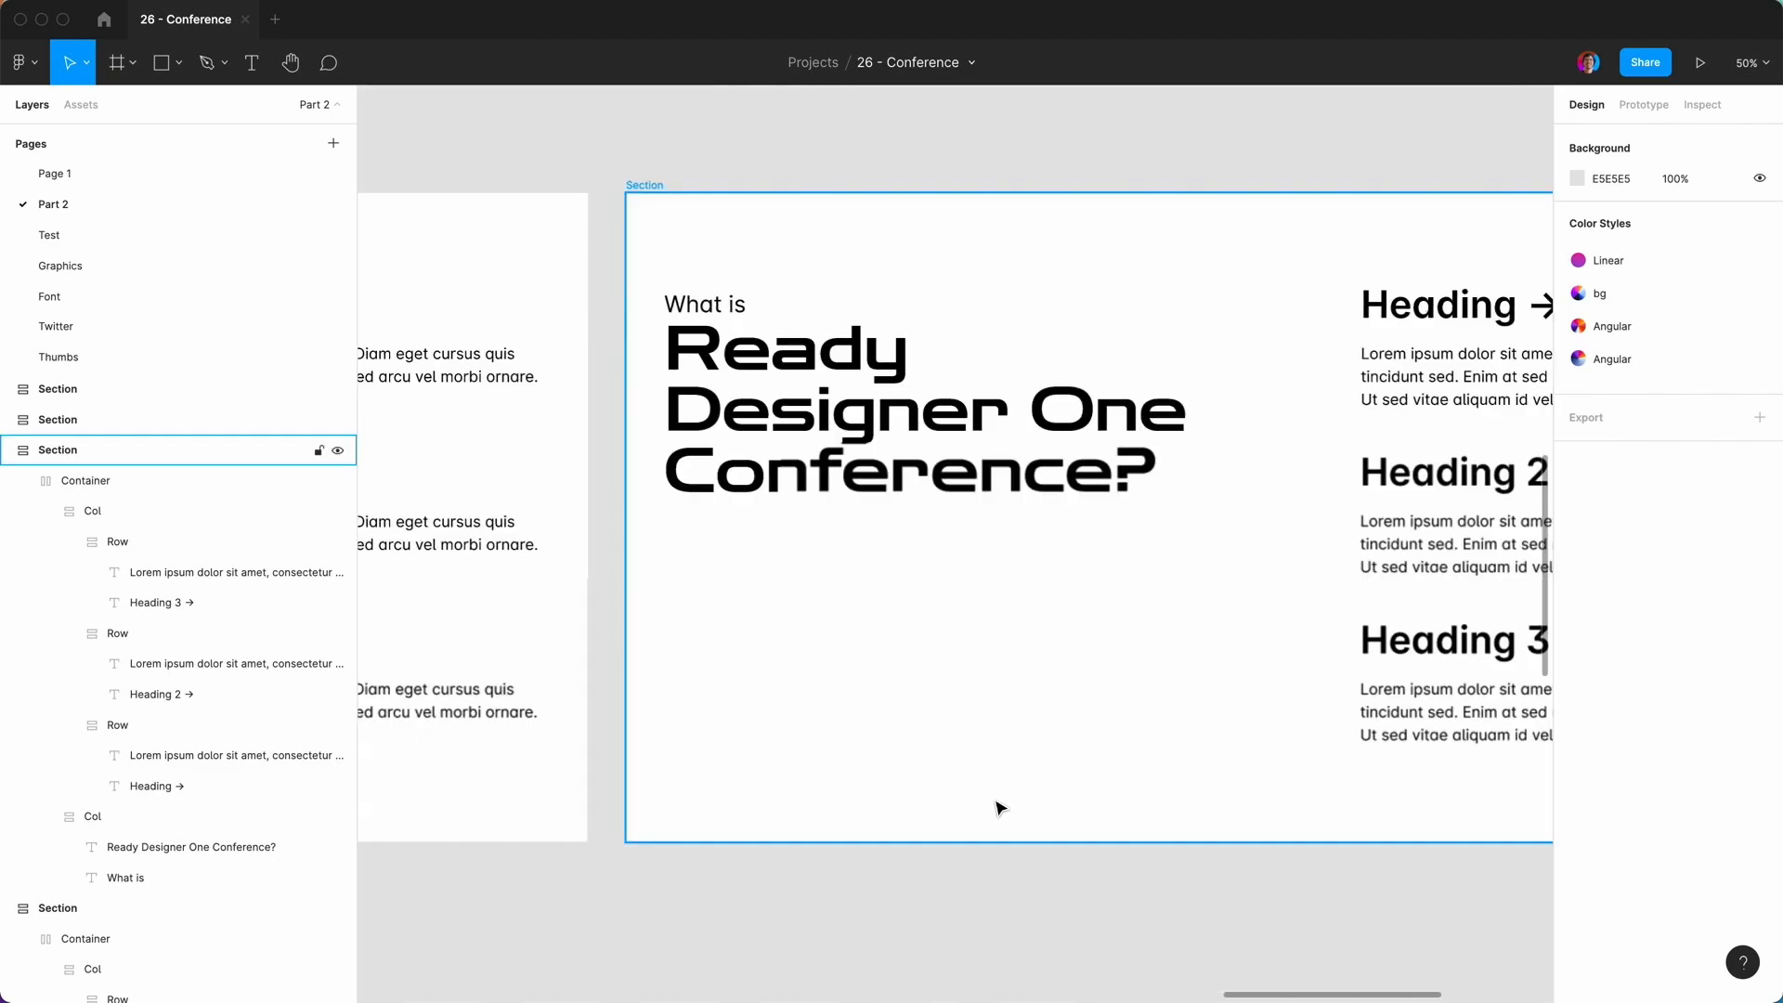
scroll(1000, 808, right, 2)
click(941, 479)
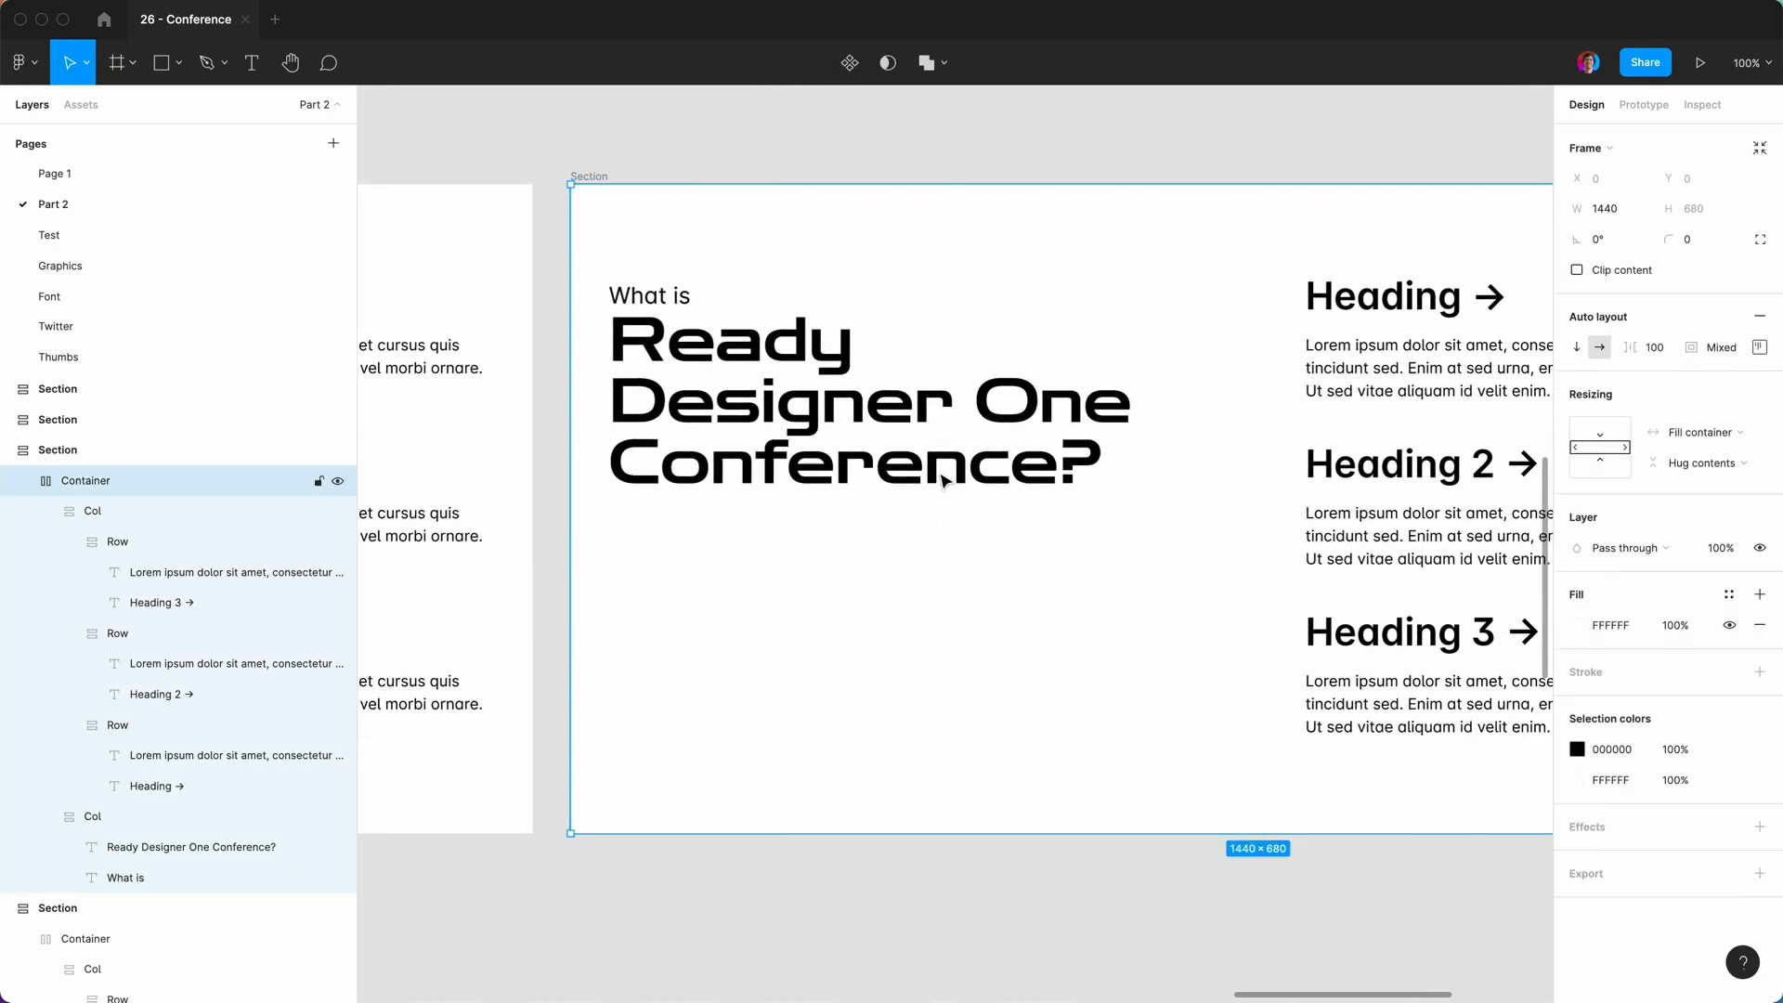
double_click(941, 480)
double_click(941, 479)
double_click(940, 479)
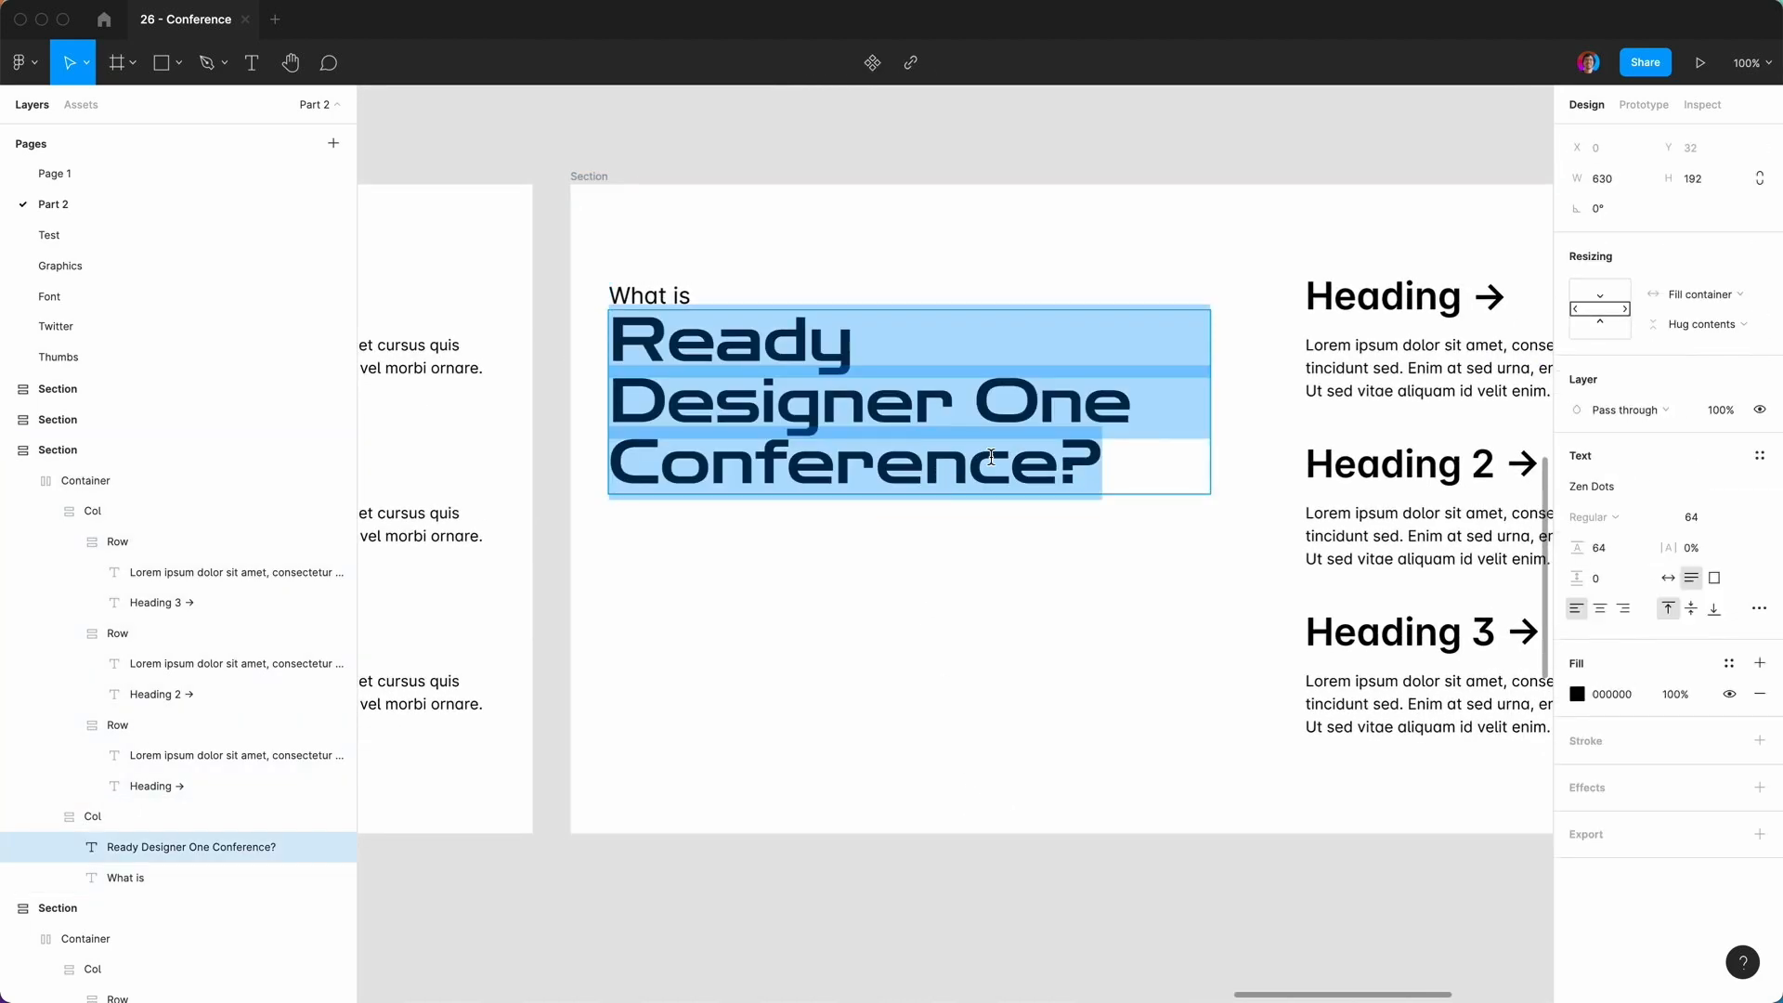
text(48)
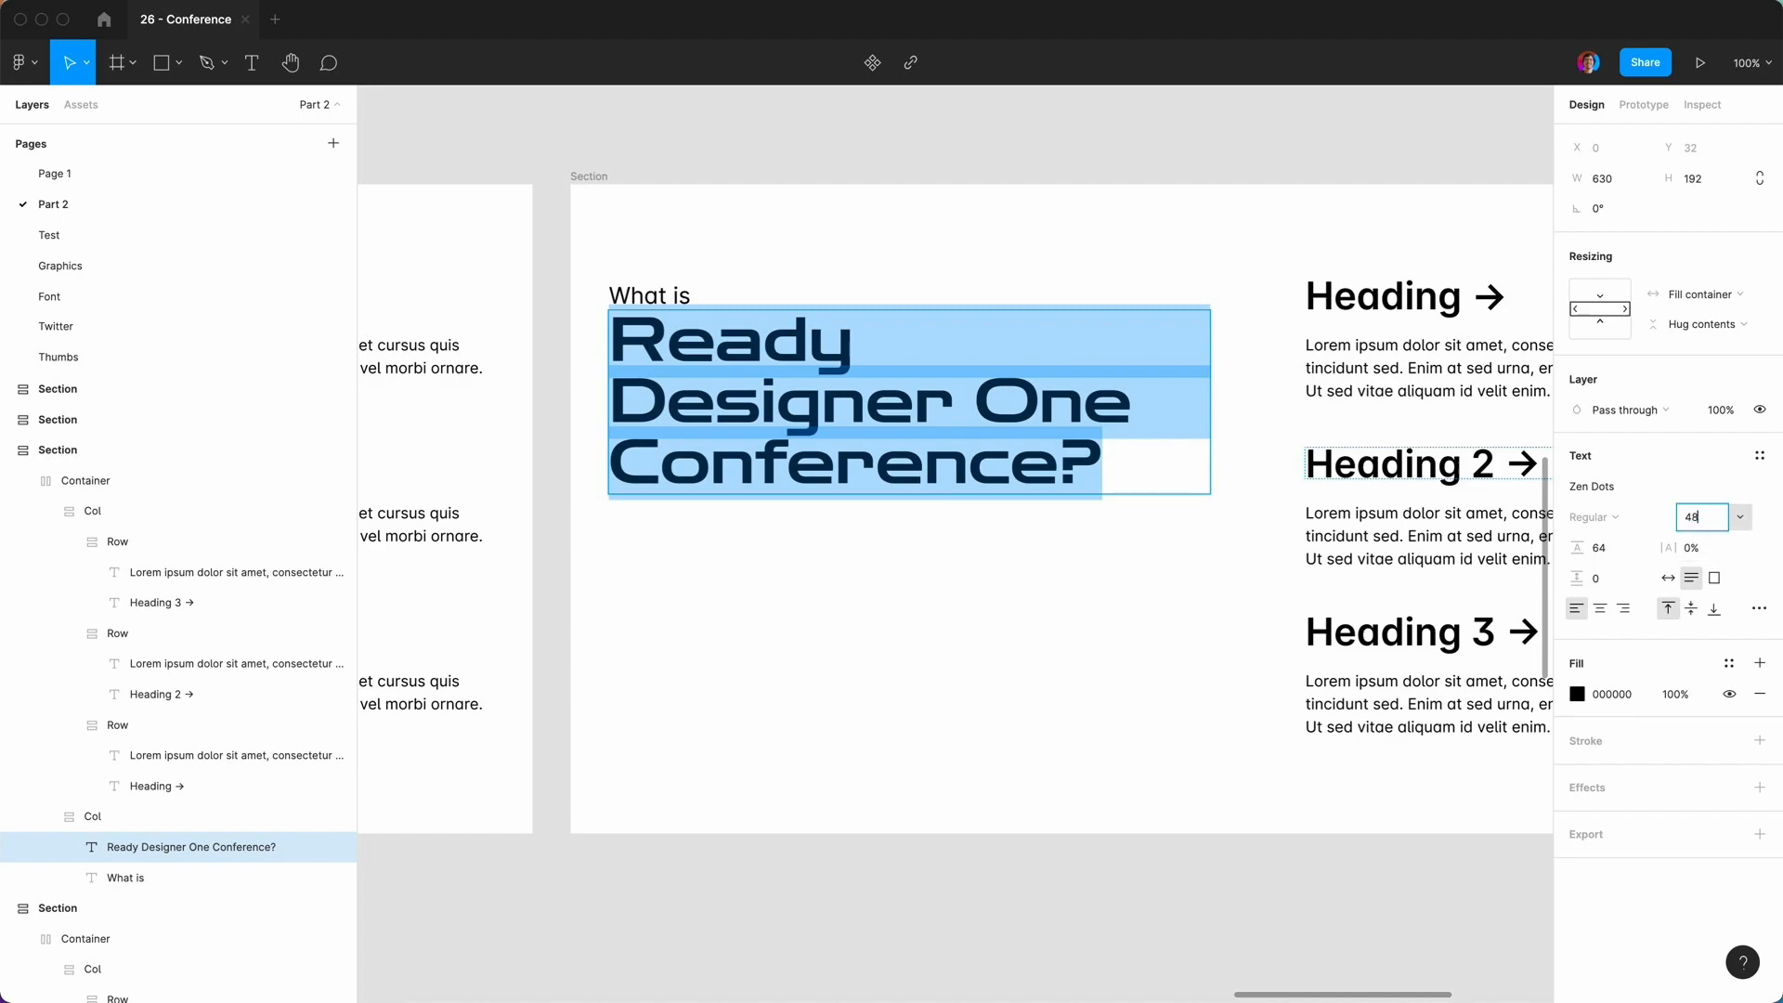
key(Return)
Rebreak the title text into two lines, "Ready Designer" and "One Conference?".
double_click(1082, 341)
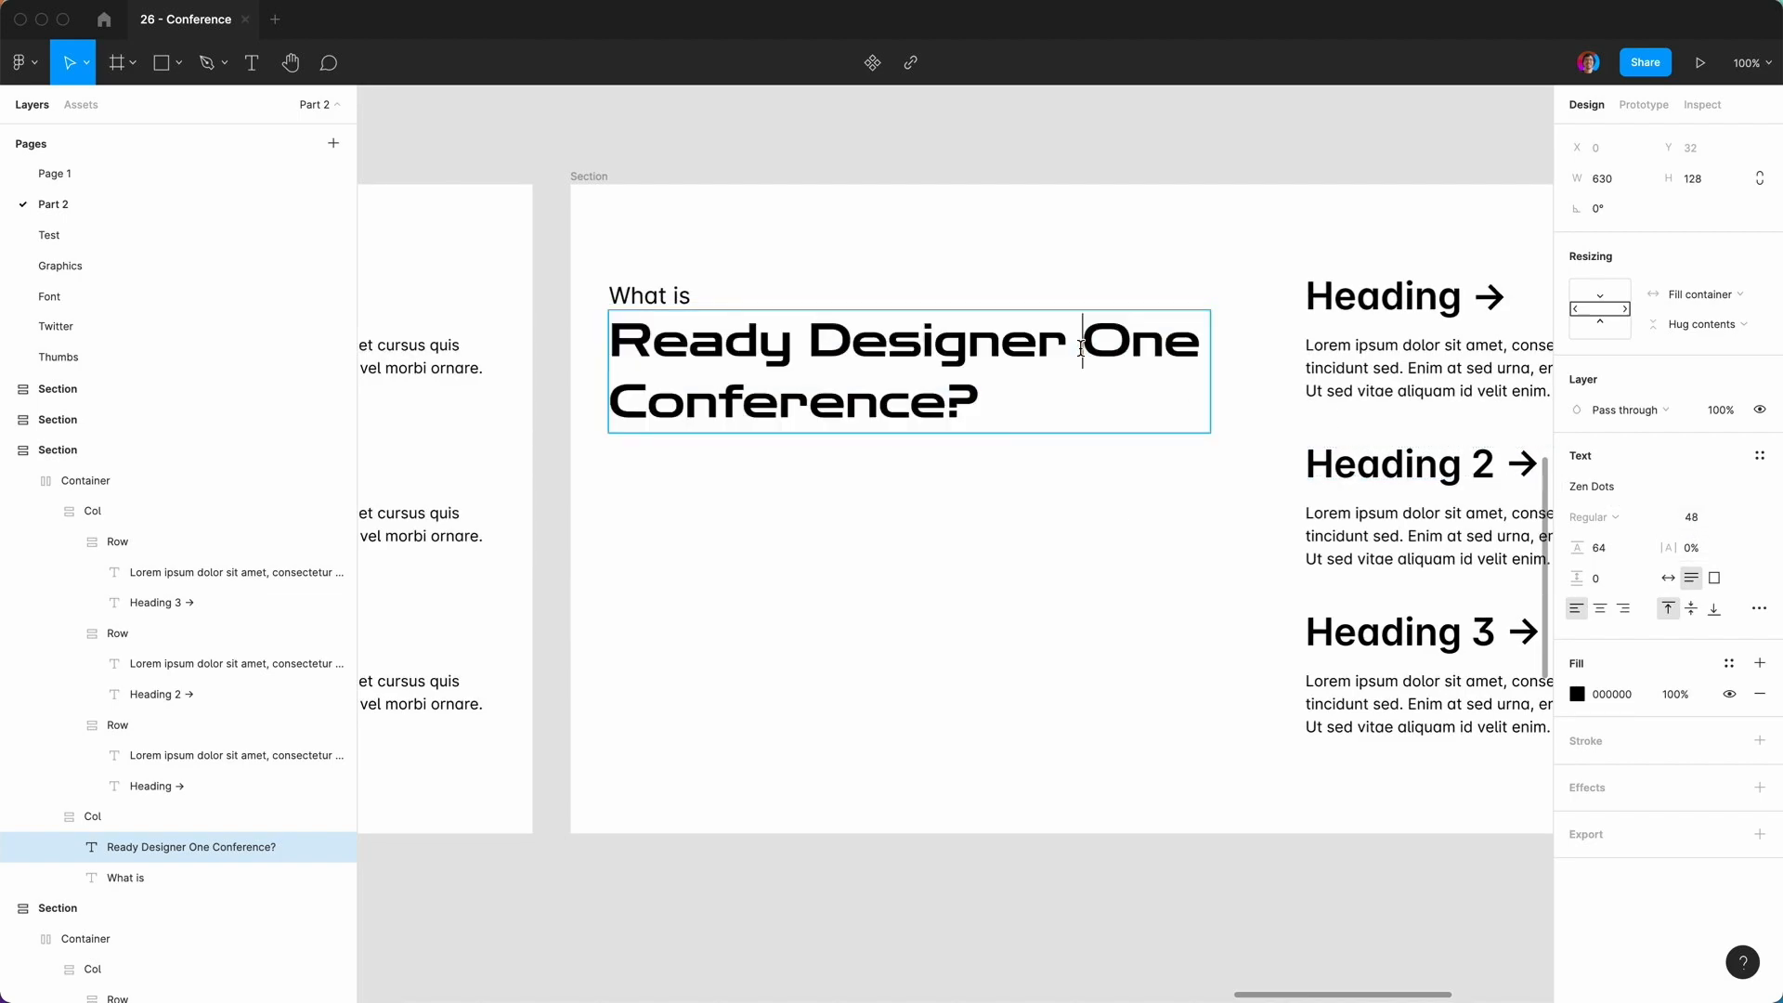
key(Return)
key(Down)
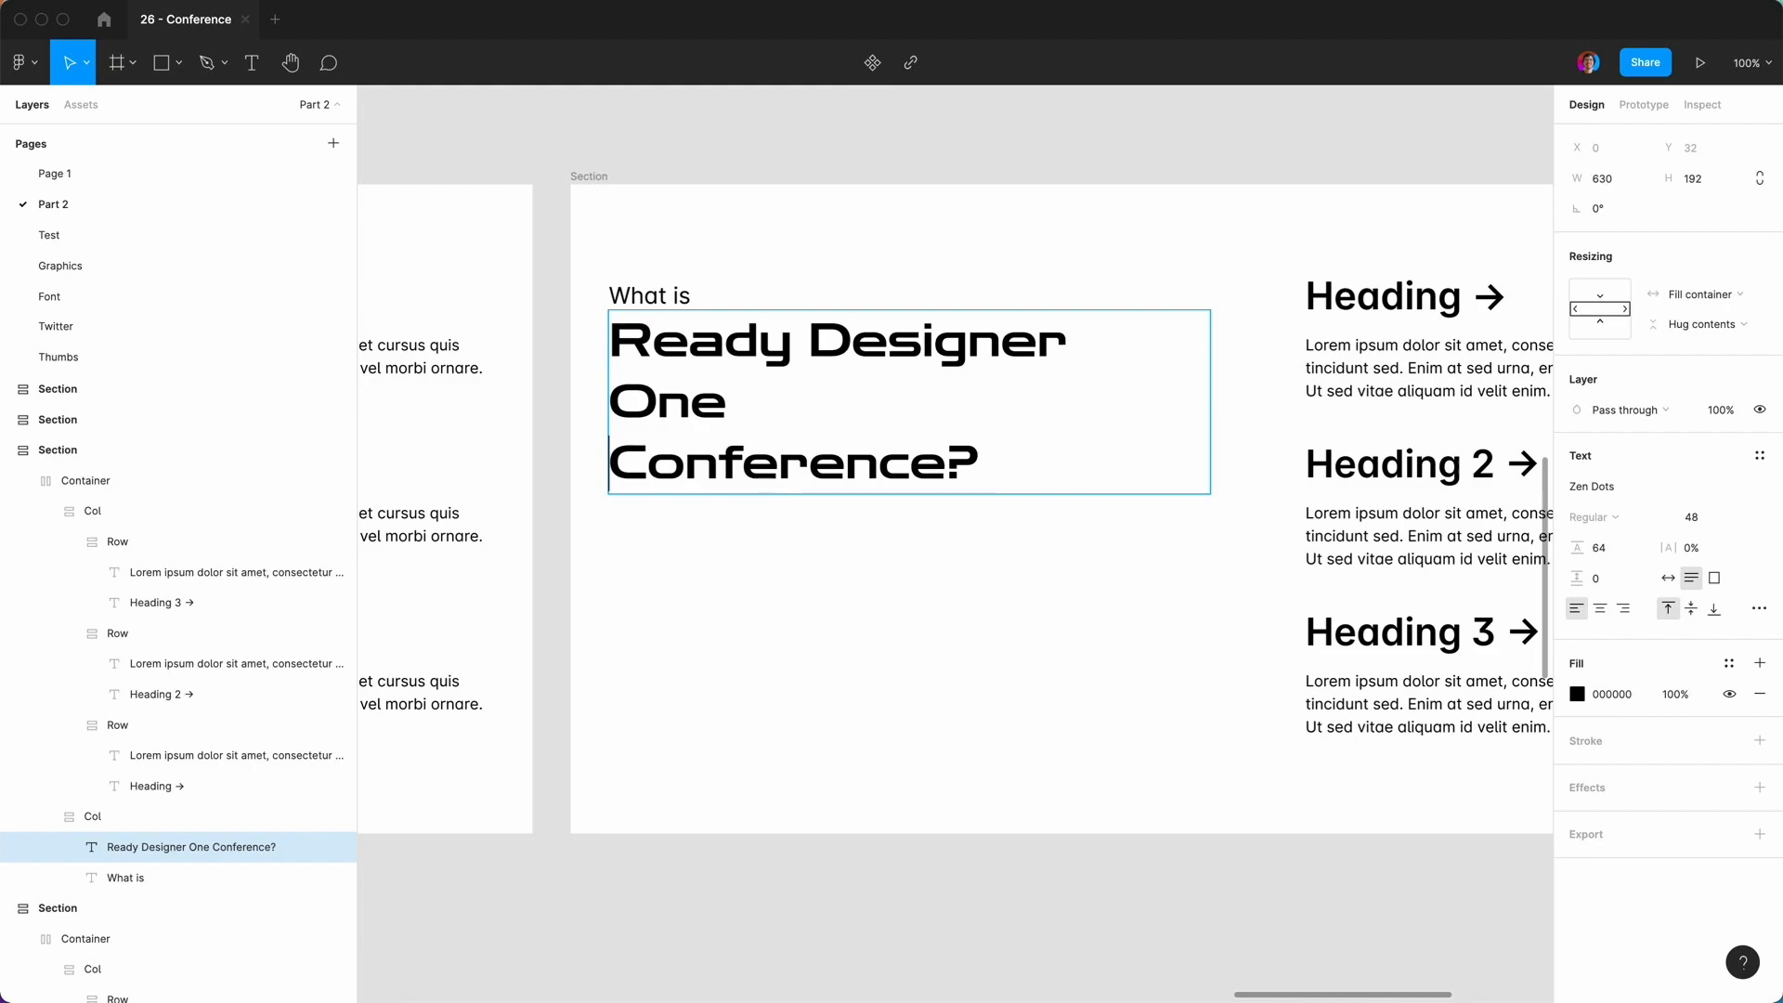
key(BackSpace)
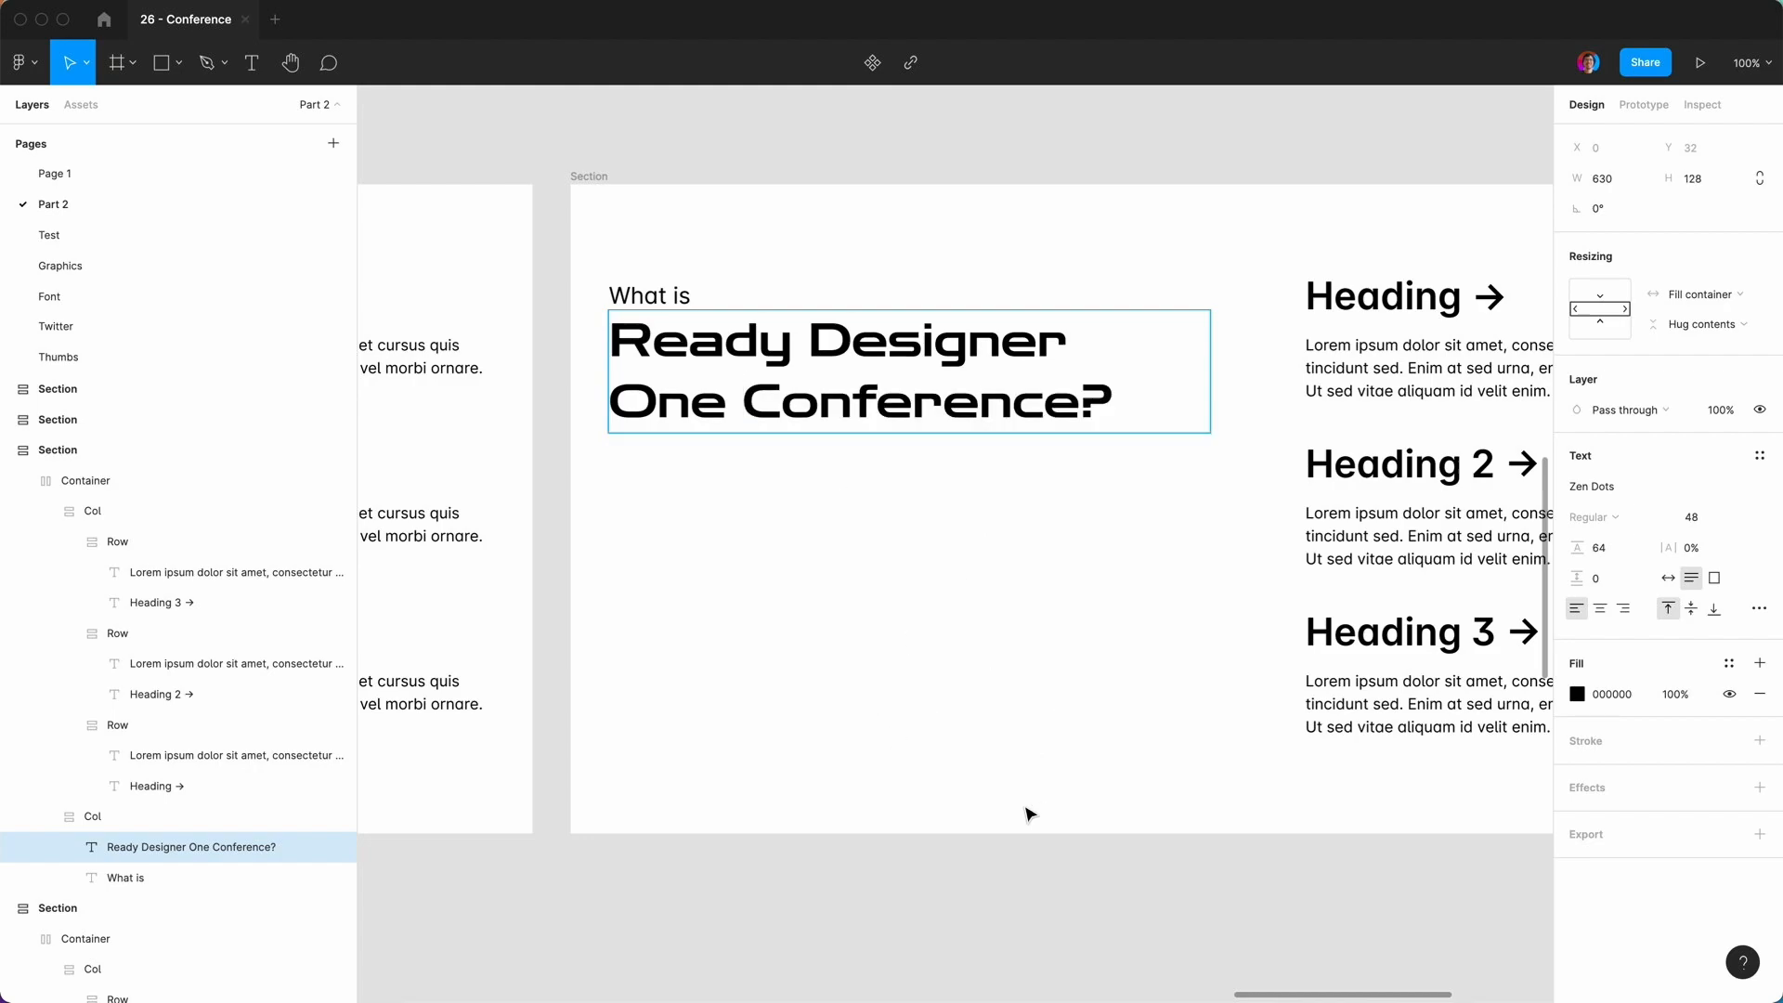
key(Escape)
Set the line height of the "Ready Designer One Conference?" text to 56.
click(1604, 552)
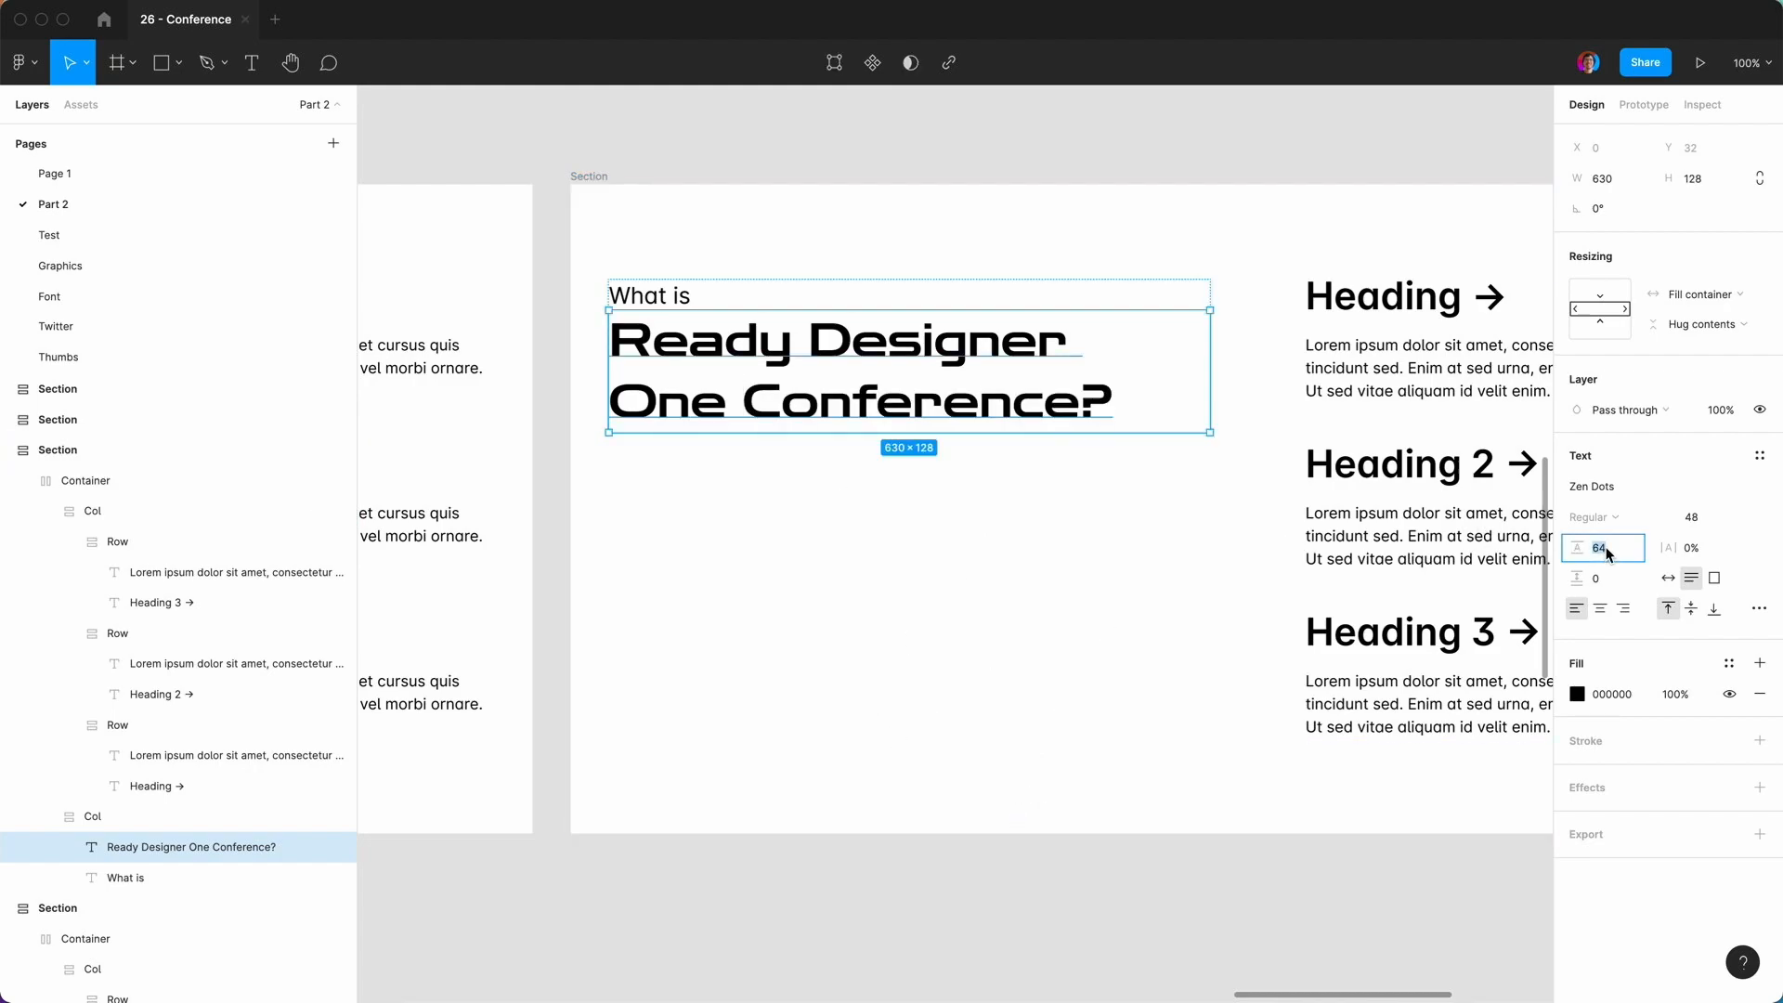
text(56)
key(Return)
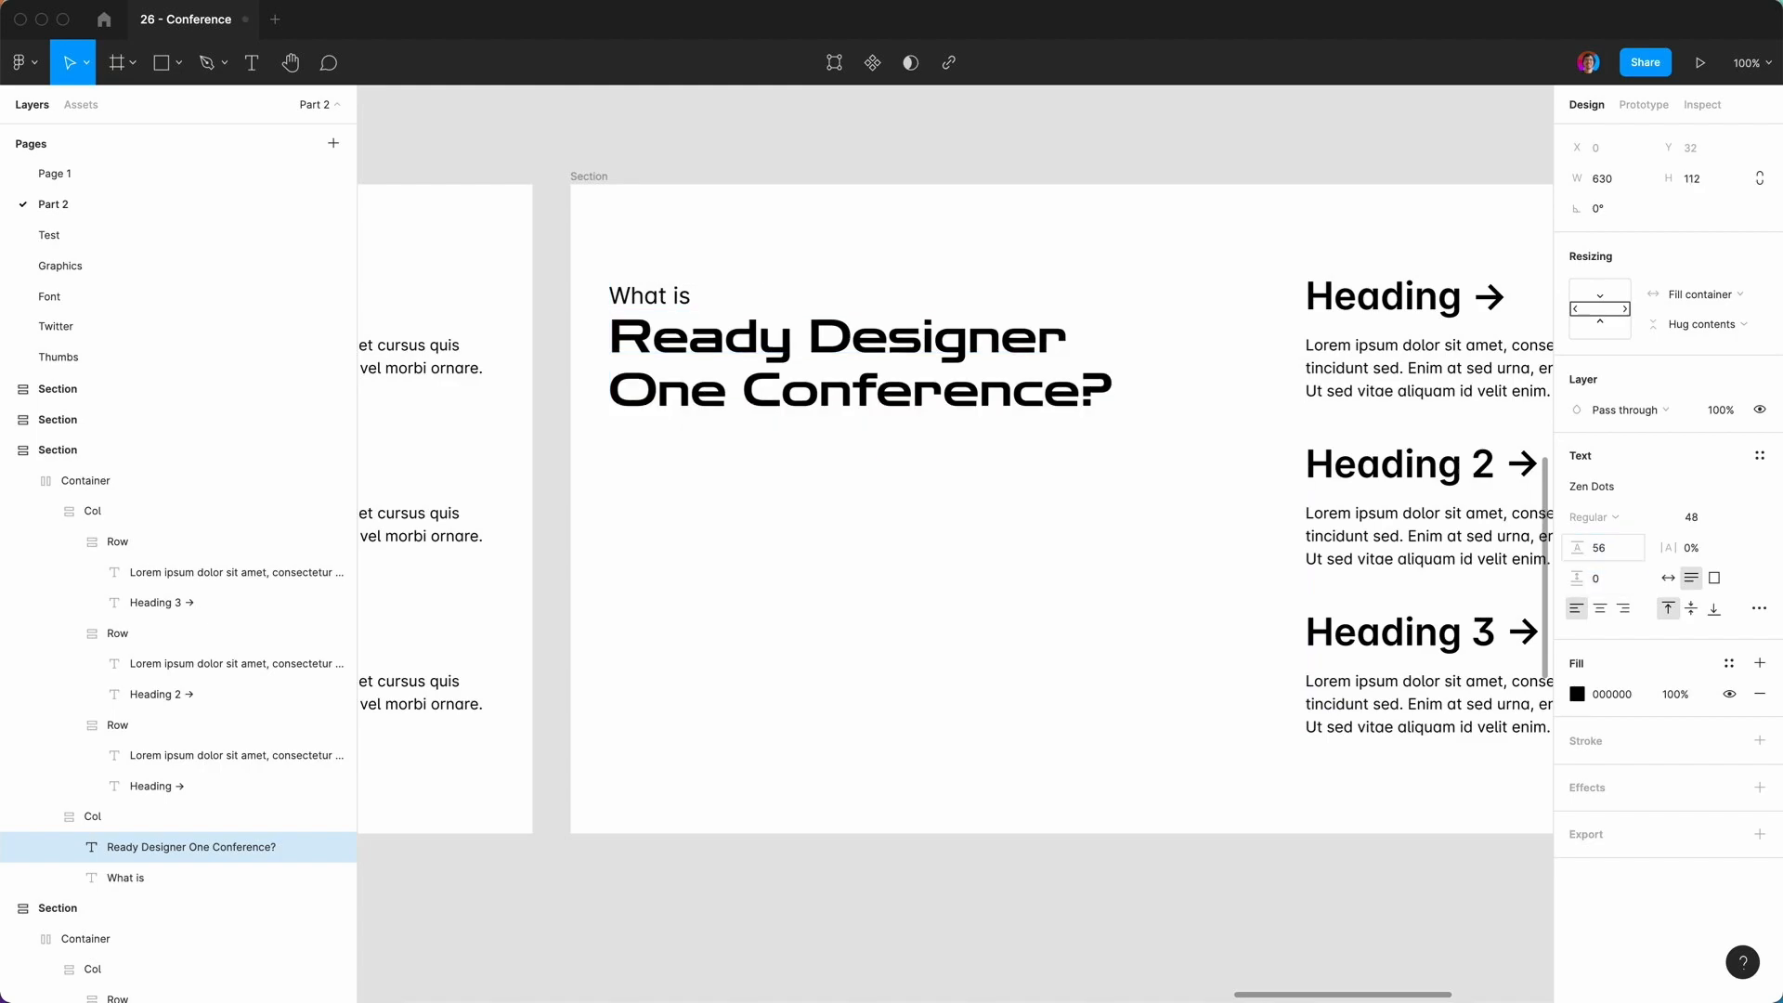
Set the vertical spacing between "What is" and the title in their column to 16, trying 24 first.
click(692, 299)
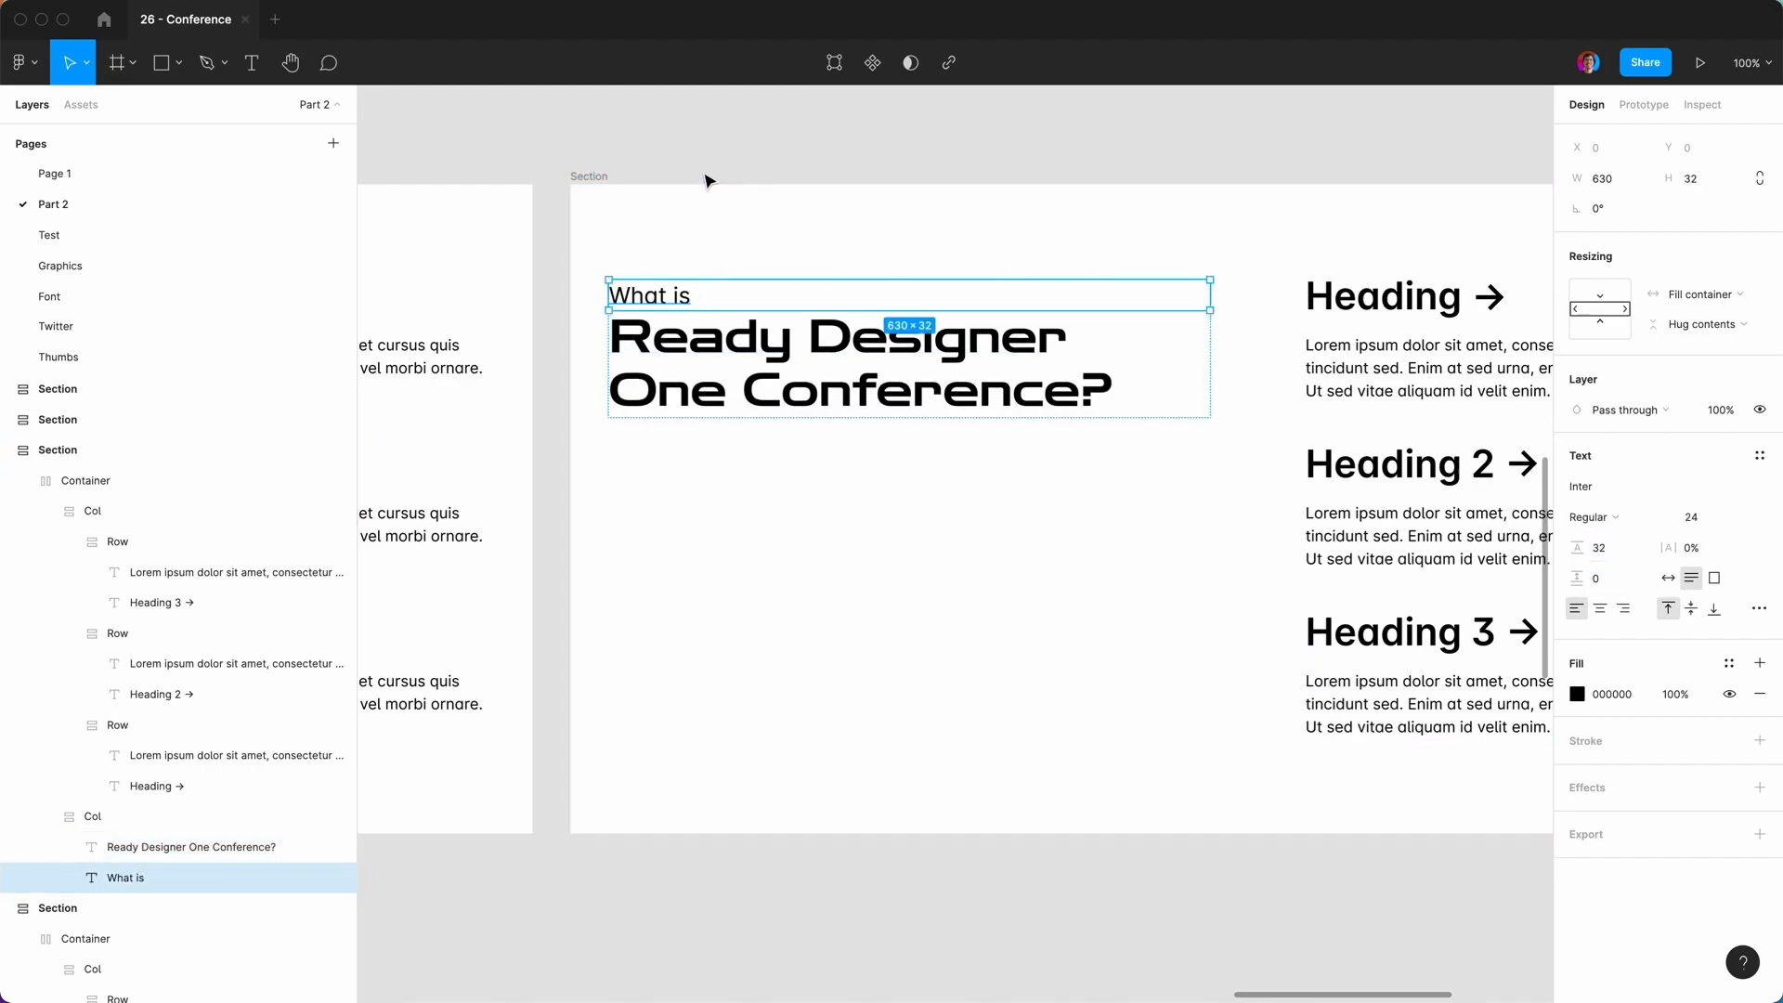
click(709, 179)
click(670, 299)
click(671, 299)
click(92, 817)
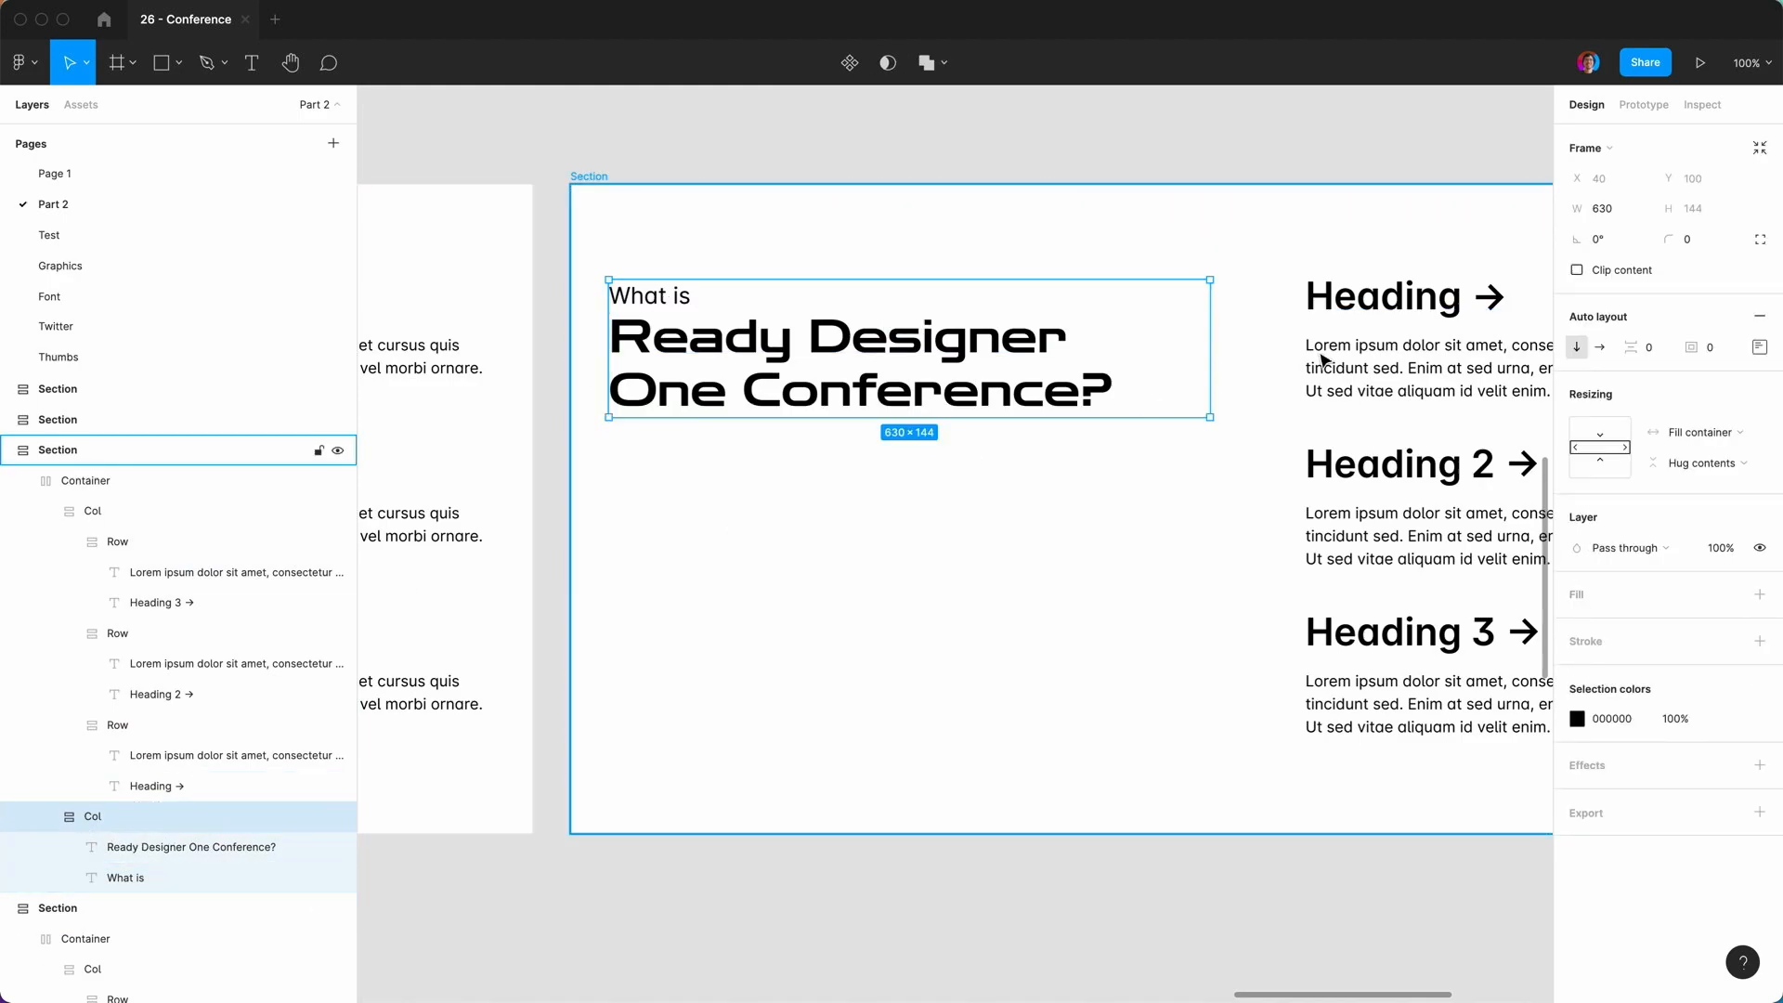
click(1653, 353)
text(24)
key(Return)
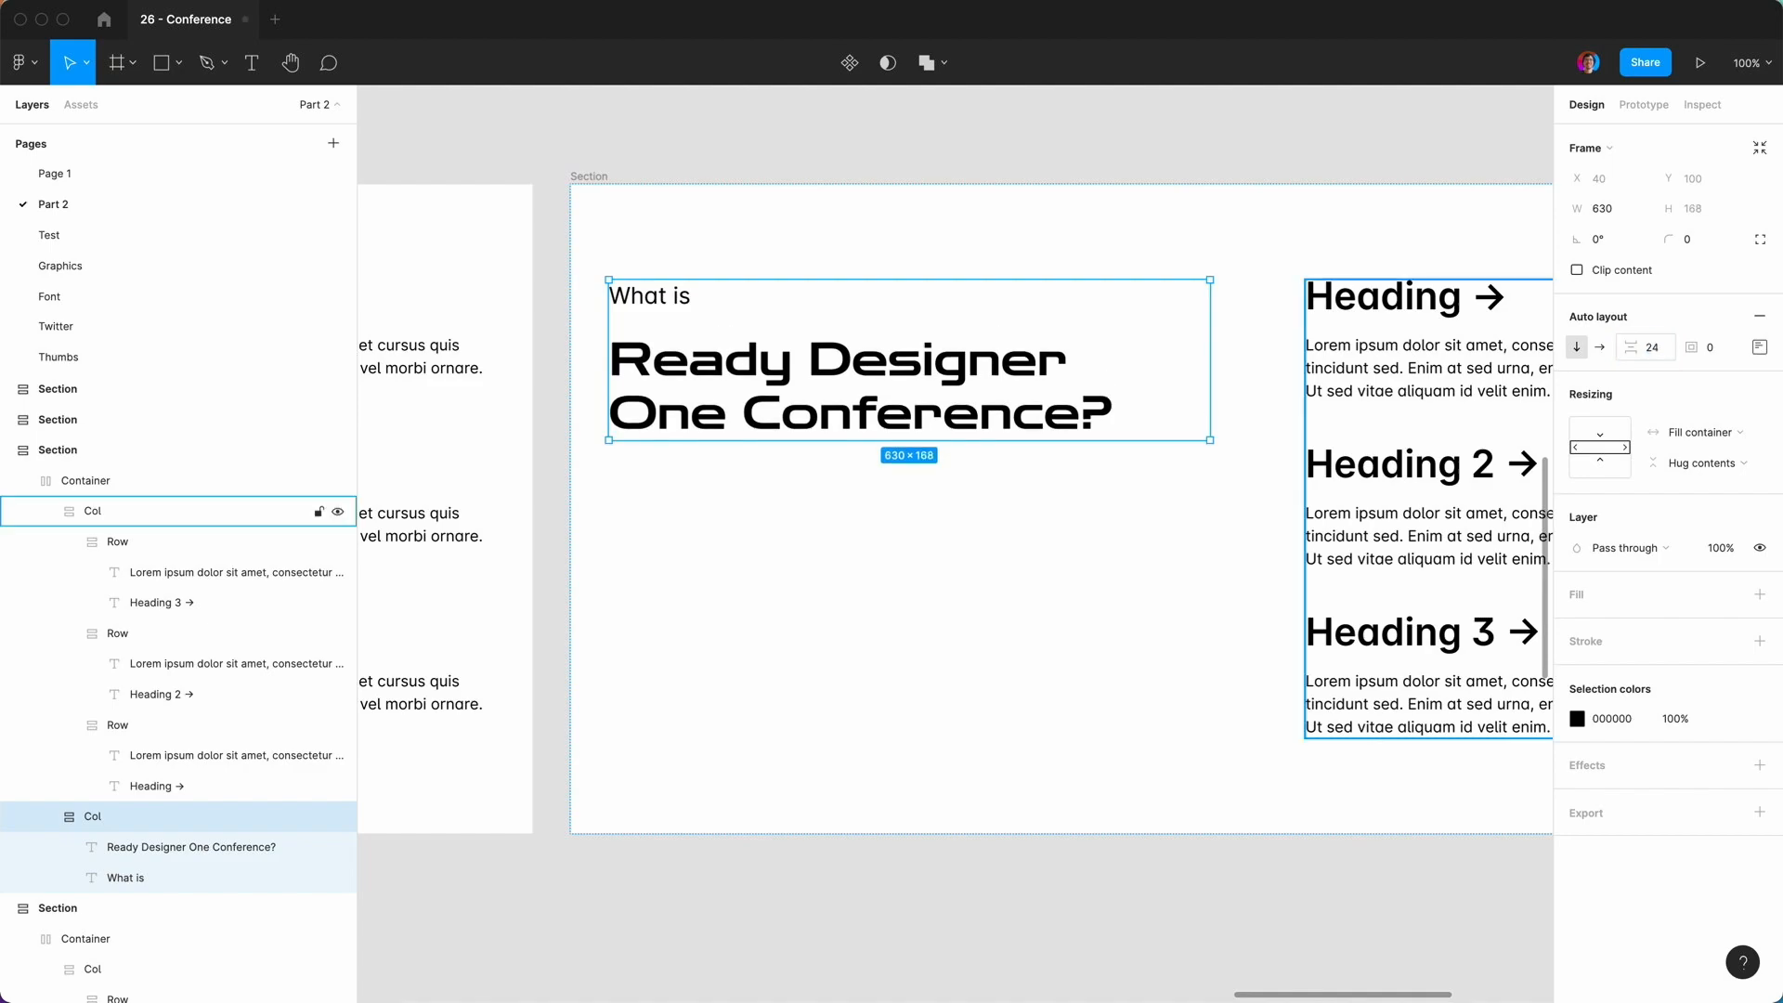
click(1660, 357)
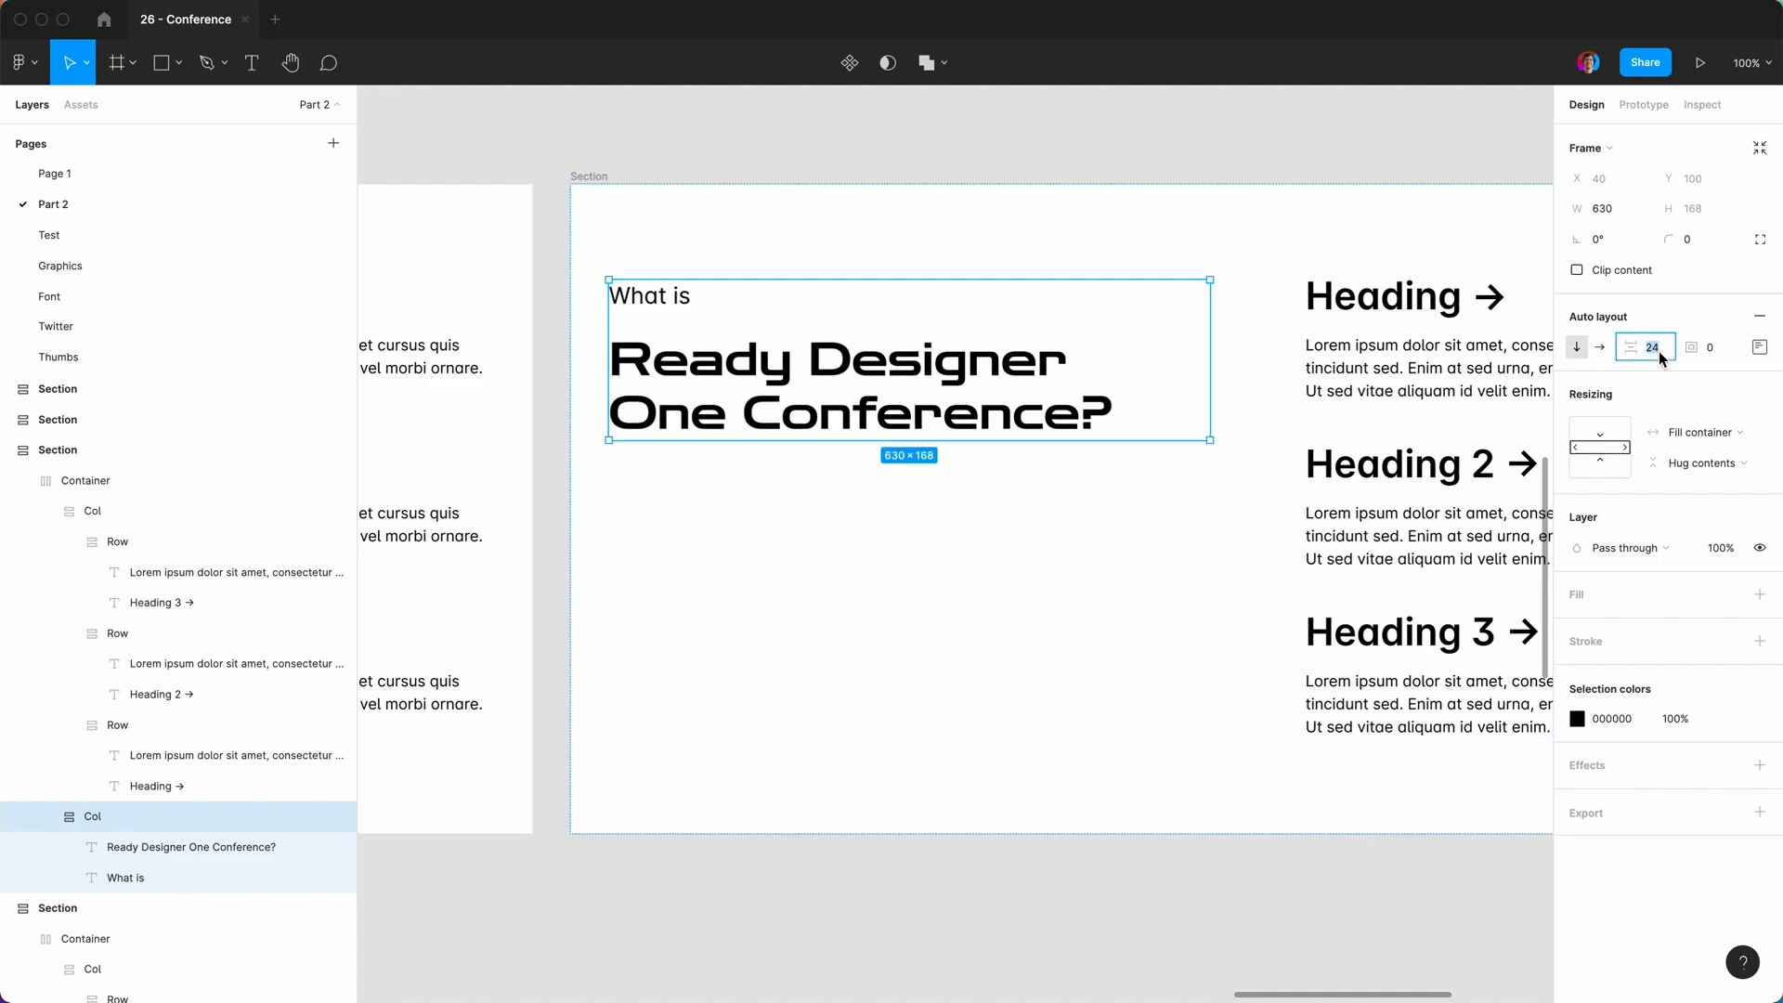
text(16)
key(Return)
Change the "What is" text to uppercase letter case and reduce its font size.
key(Return)
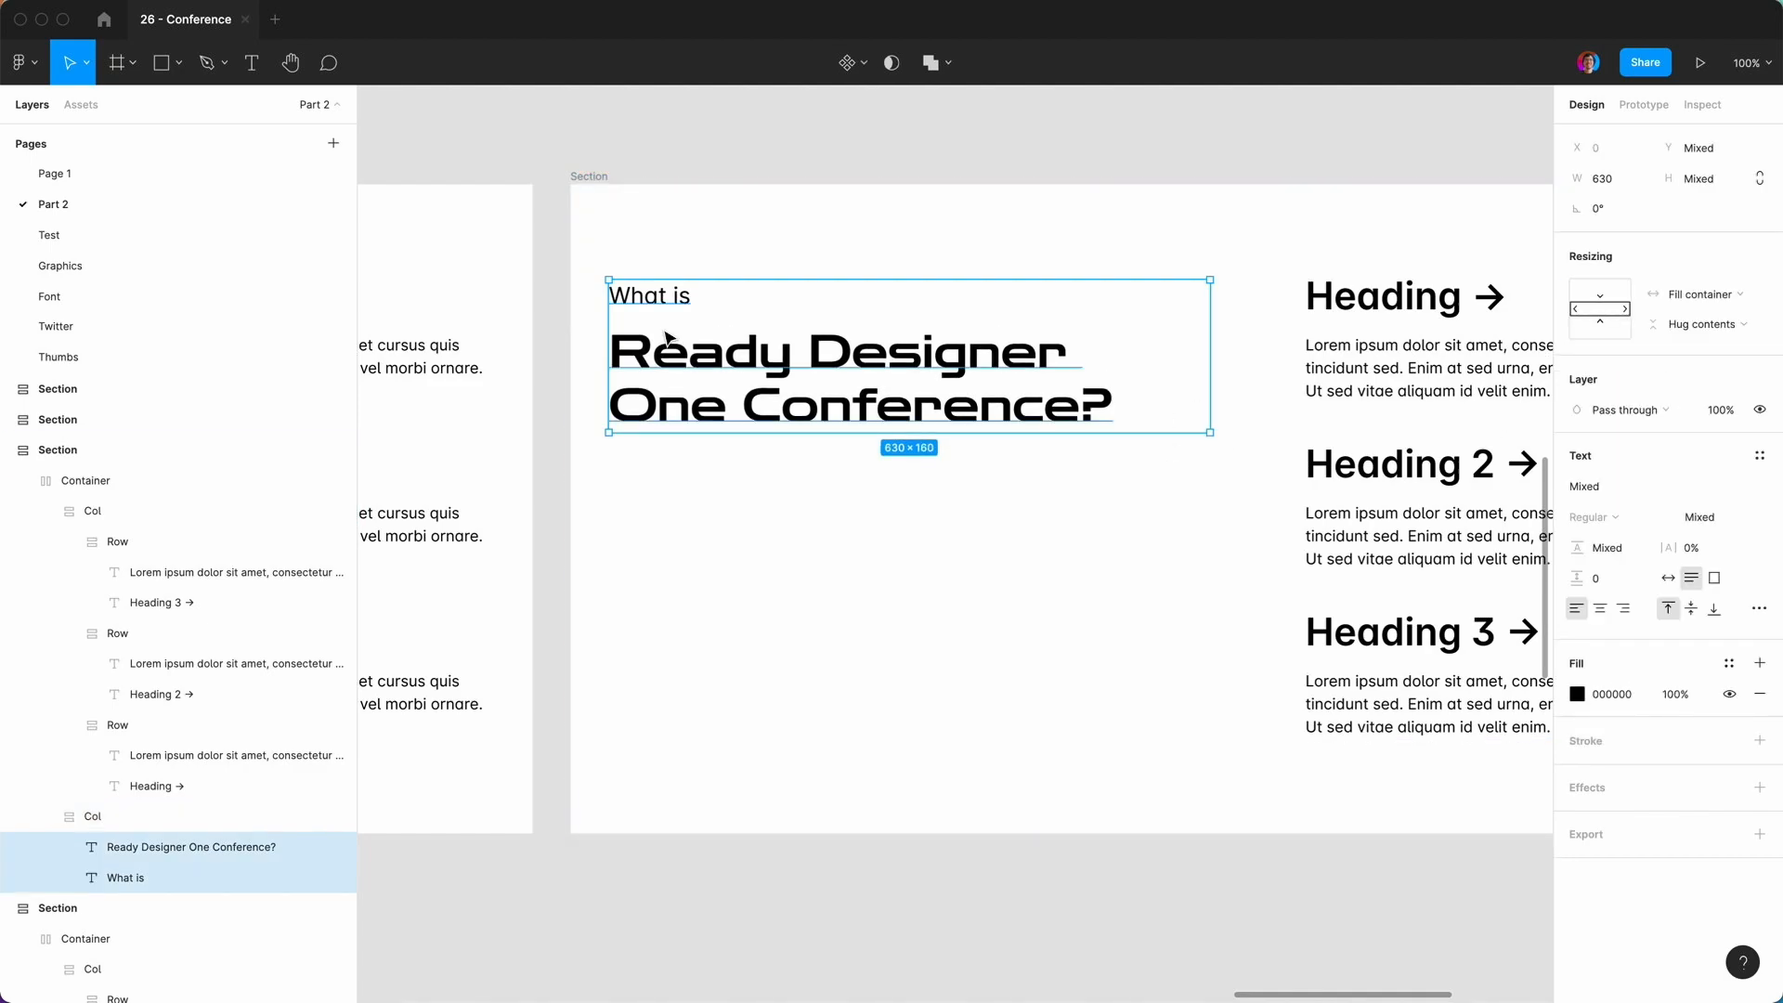
click(655, 307)
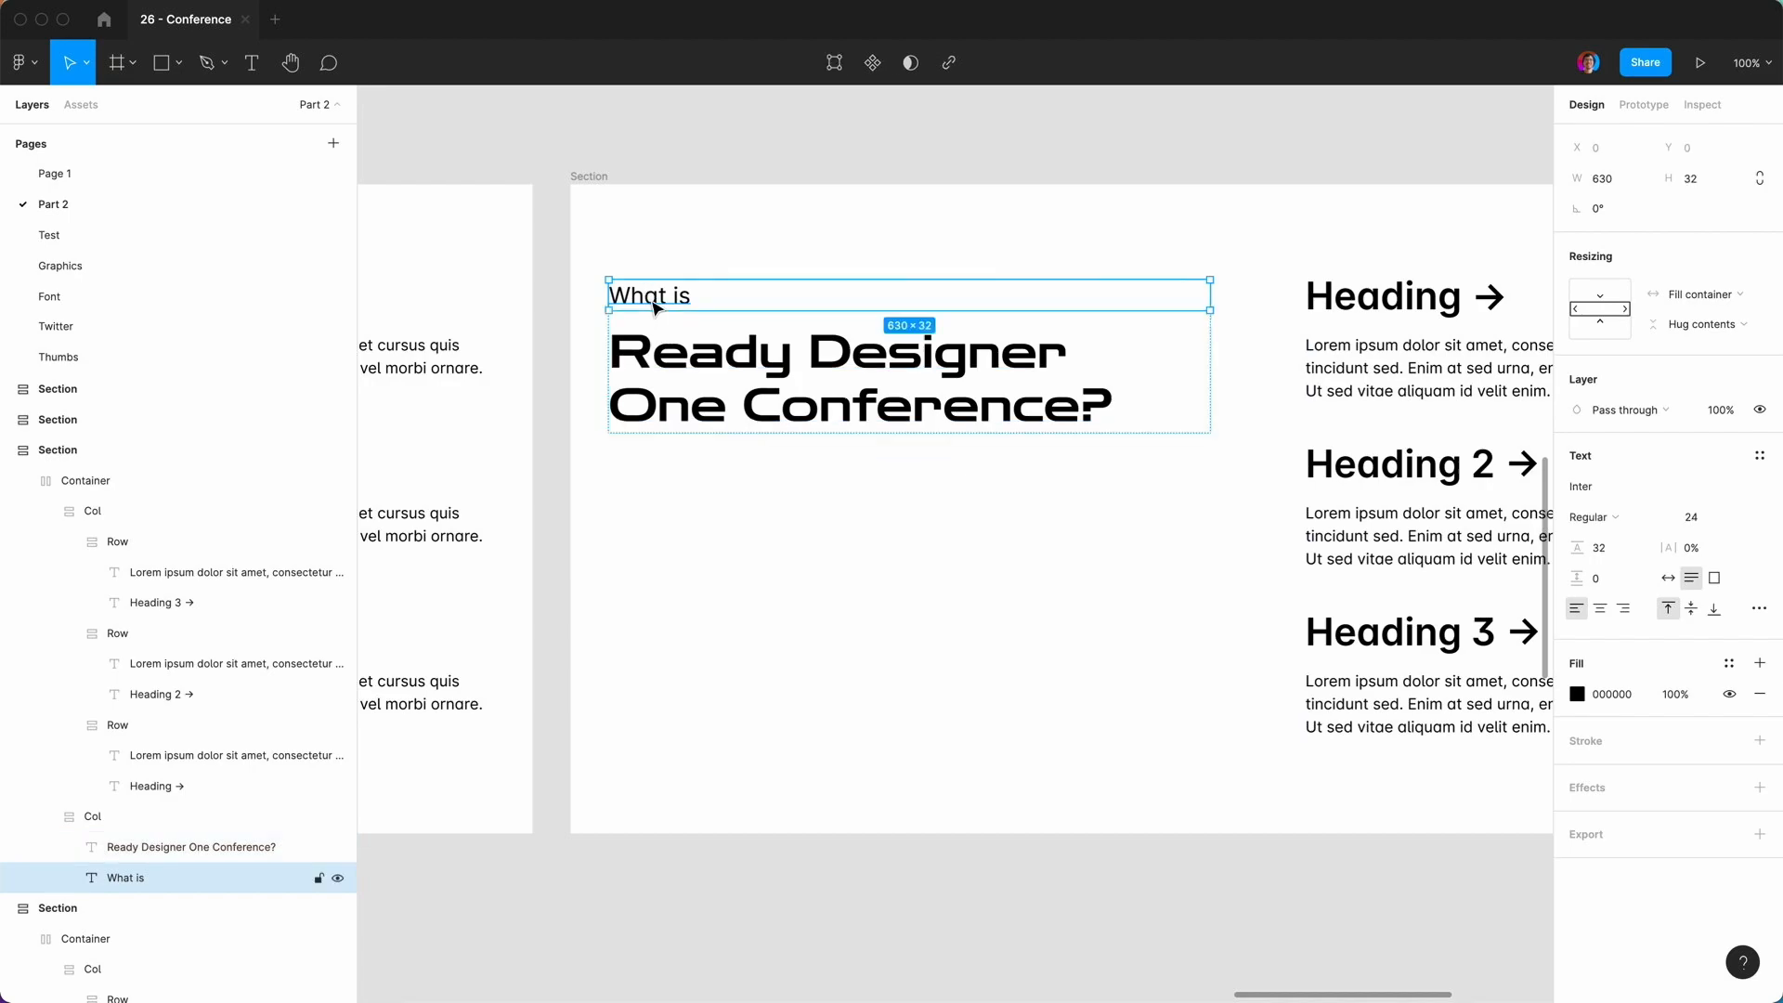
click(1759, 608)
click(1460, 845)
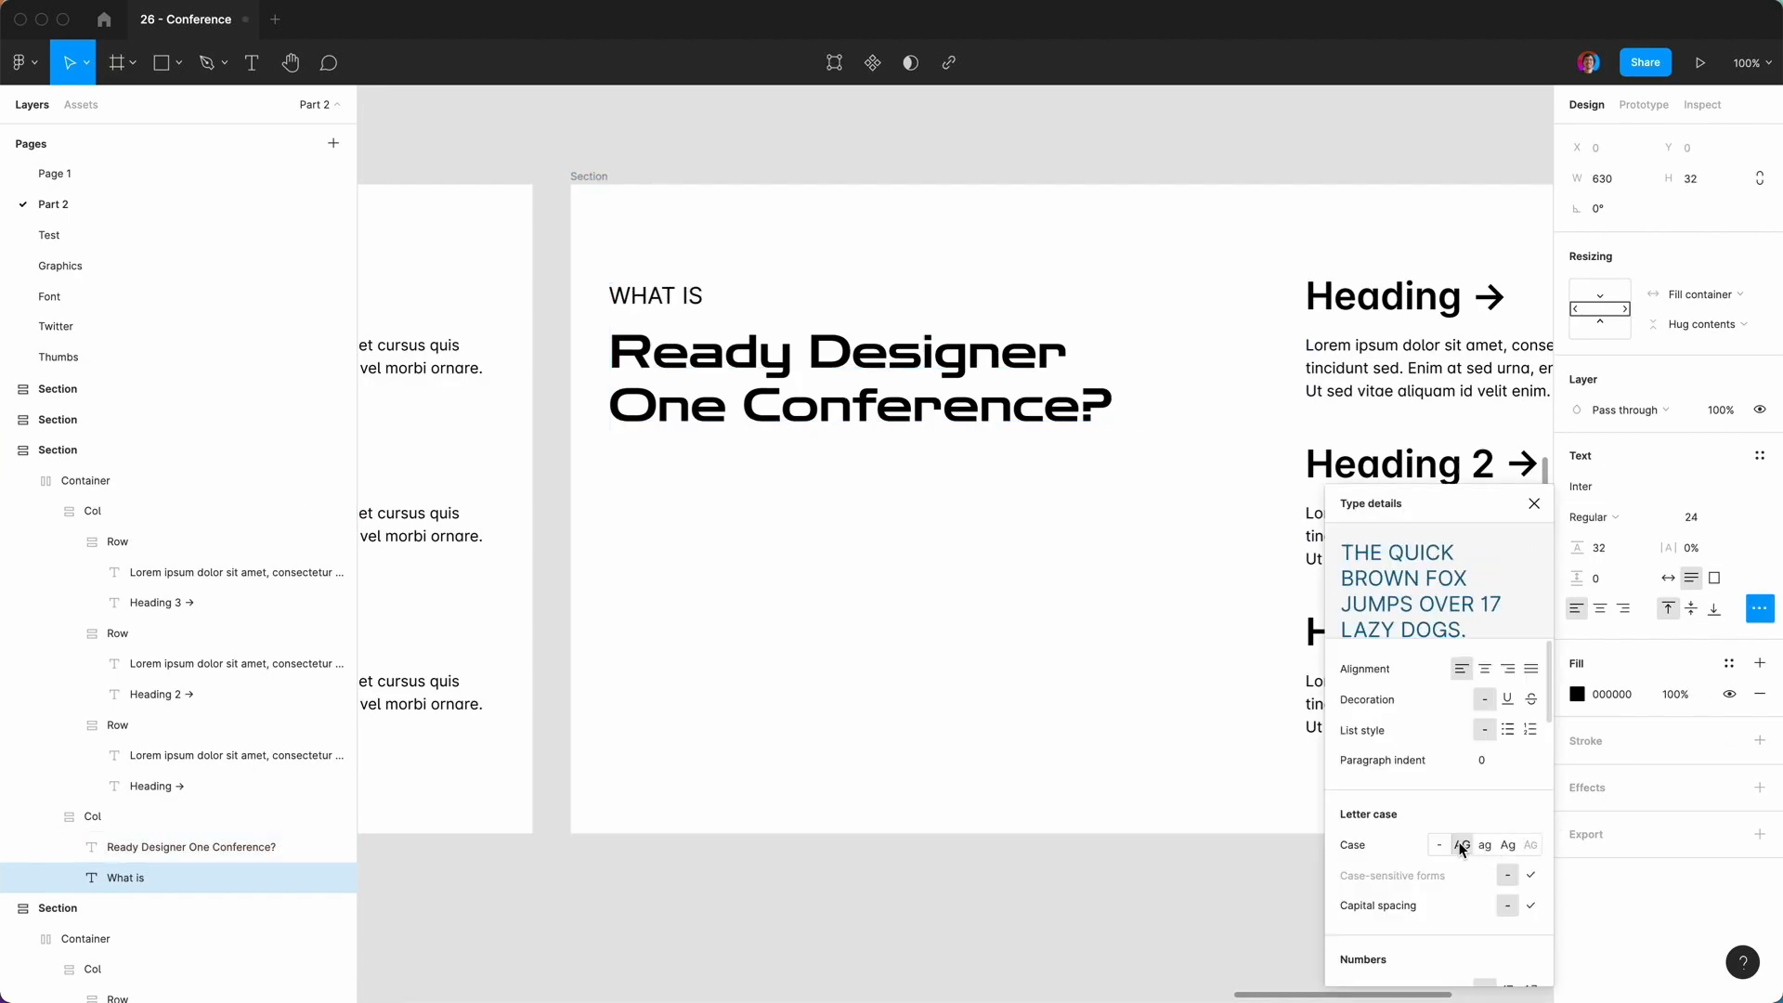
click(1534, 505)
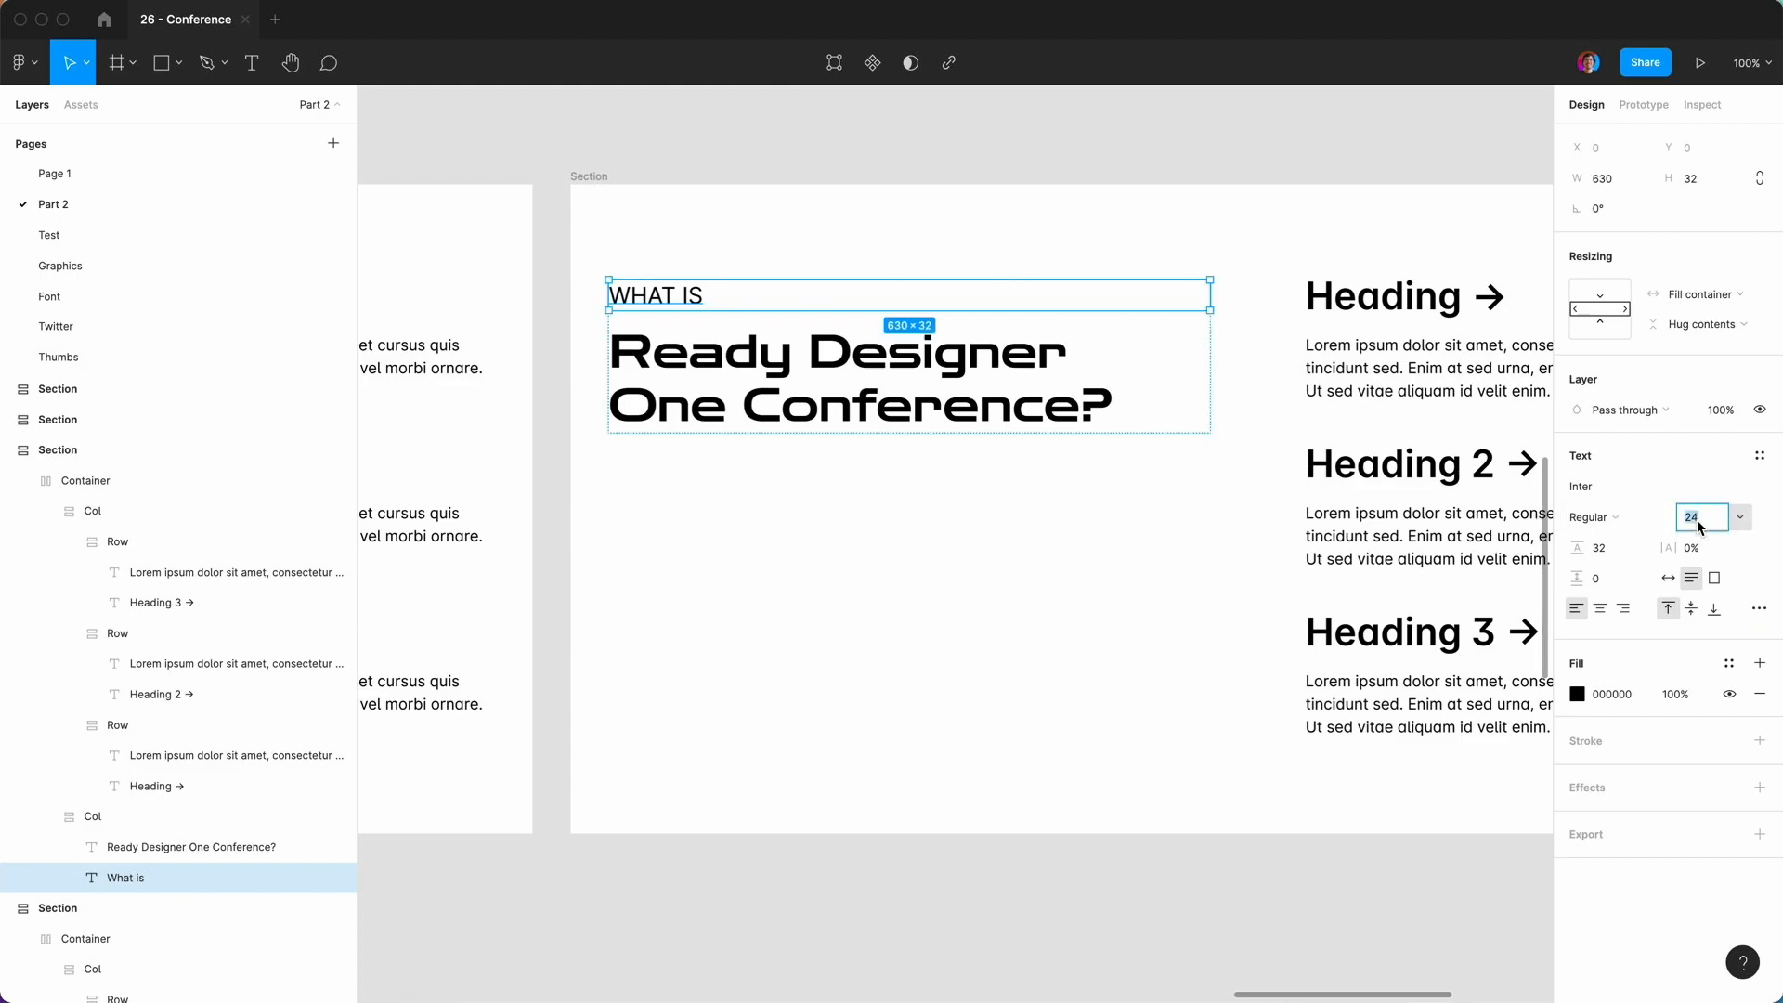
click(864, 833)
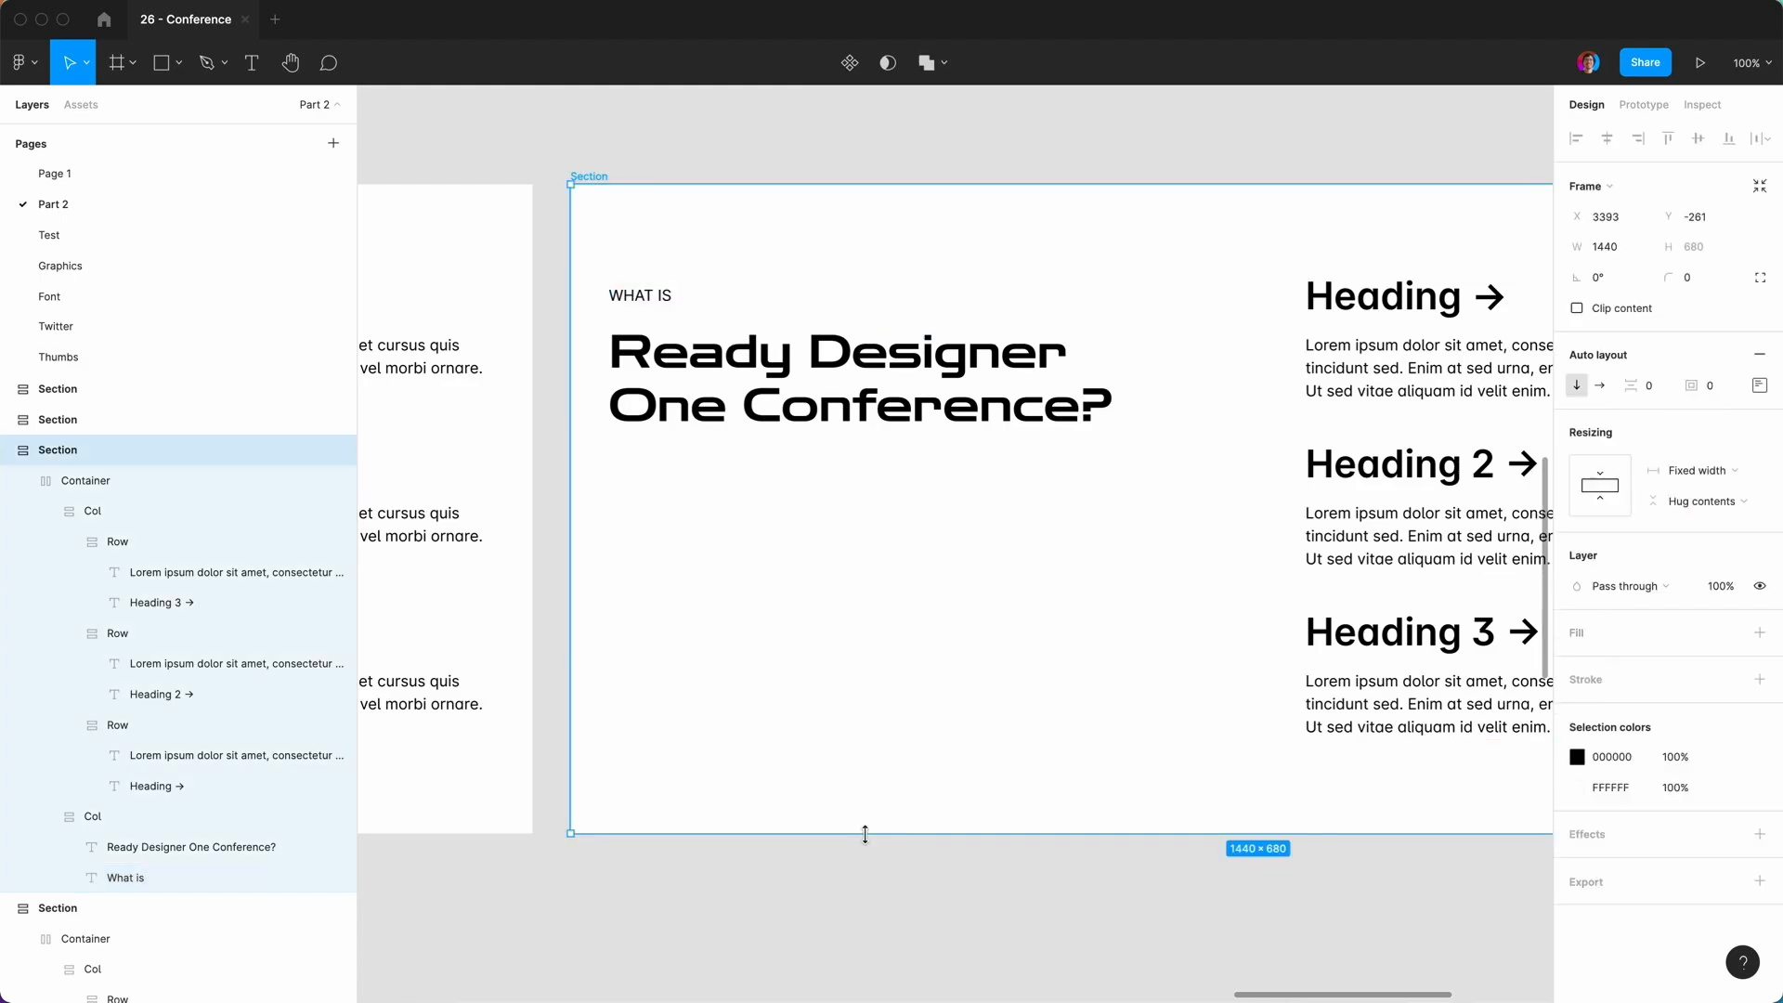
click(871, 896)
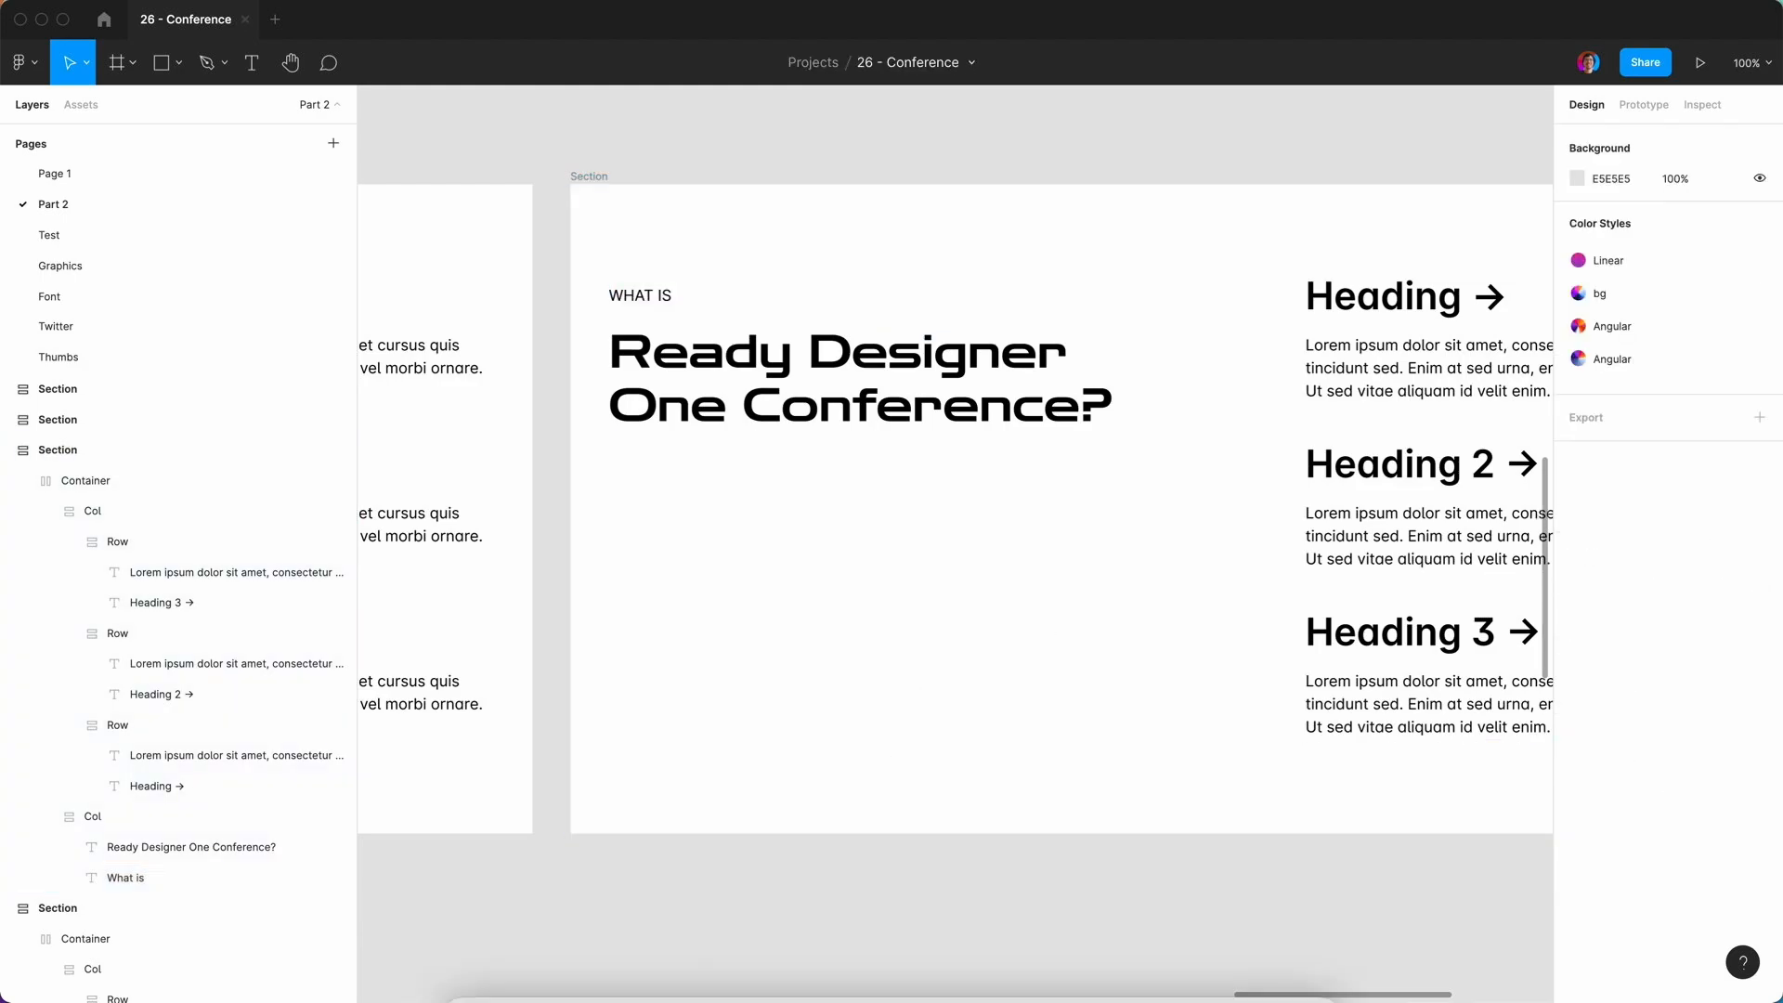
After checking the "What is" section on Webflow's page in Brave, set the paragraph under "Heading" in Figma to size 24 and line height 32.
click(698, 956)
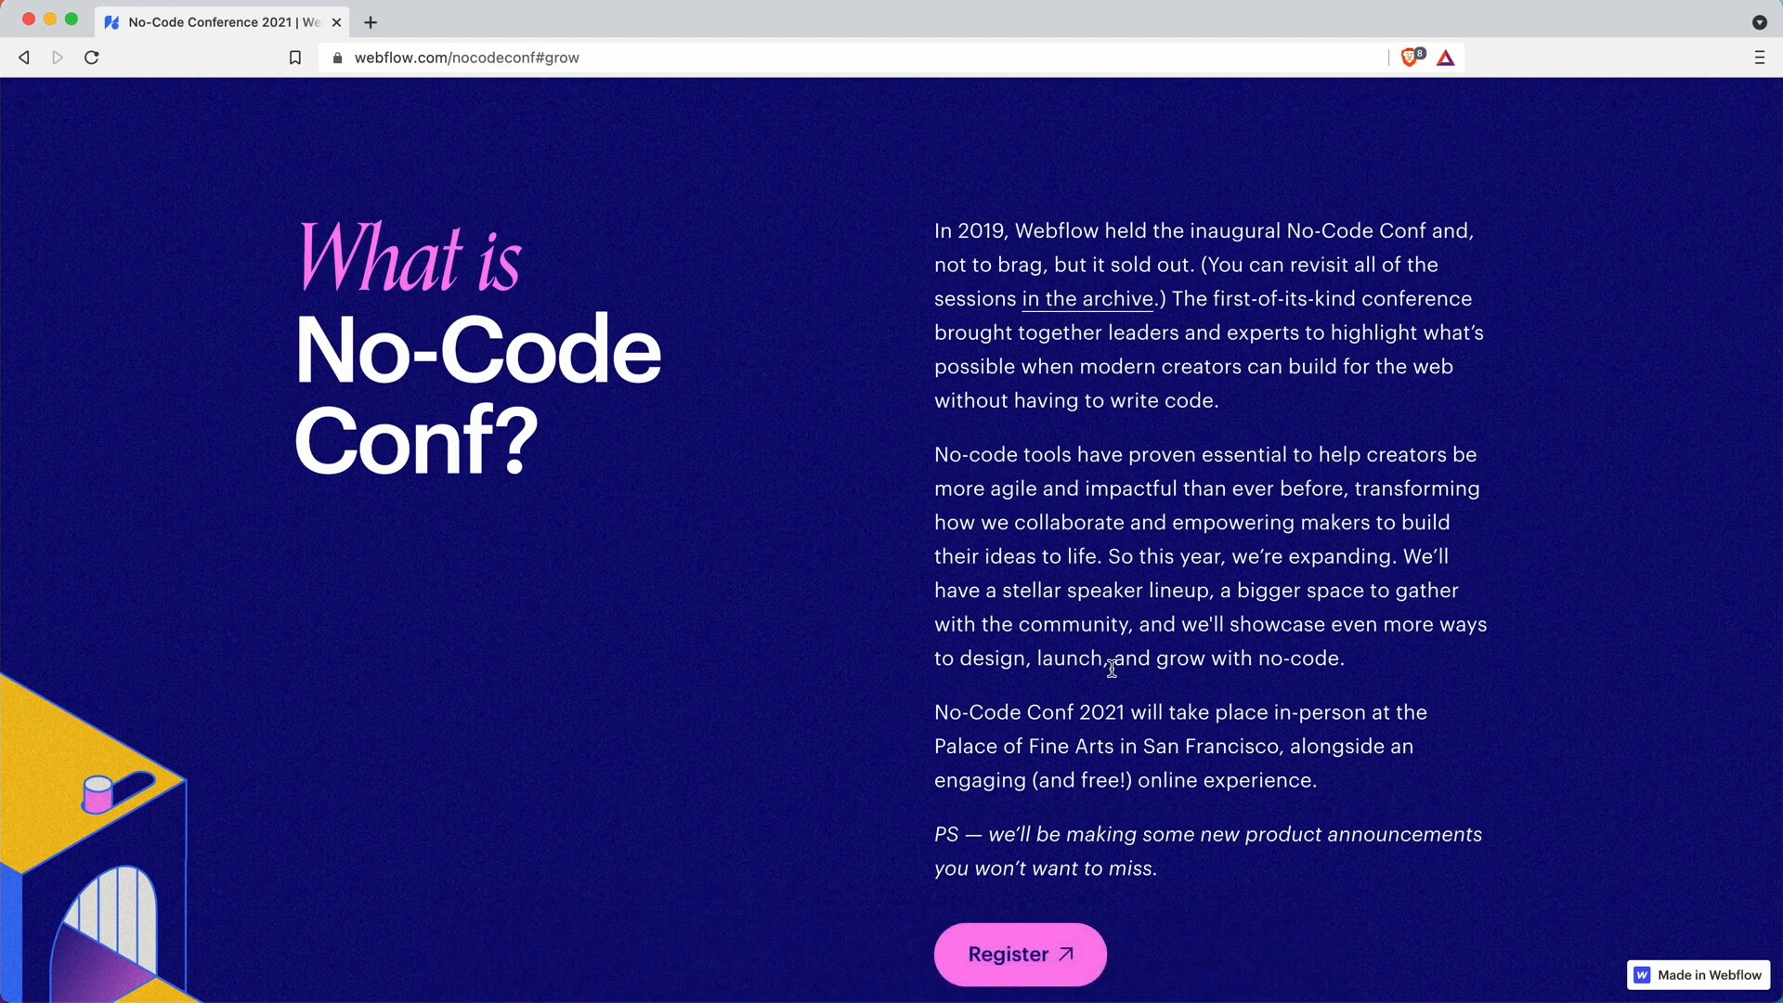
scroll(1049, 827, down, 2)
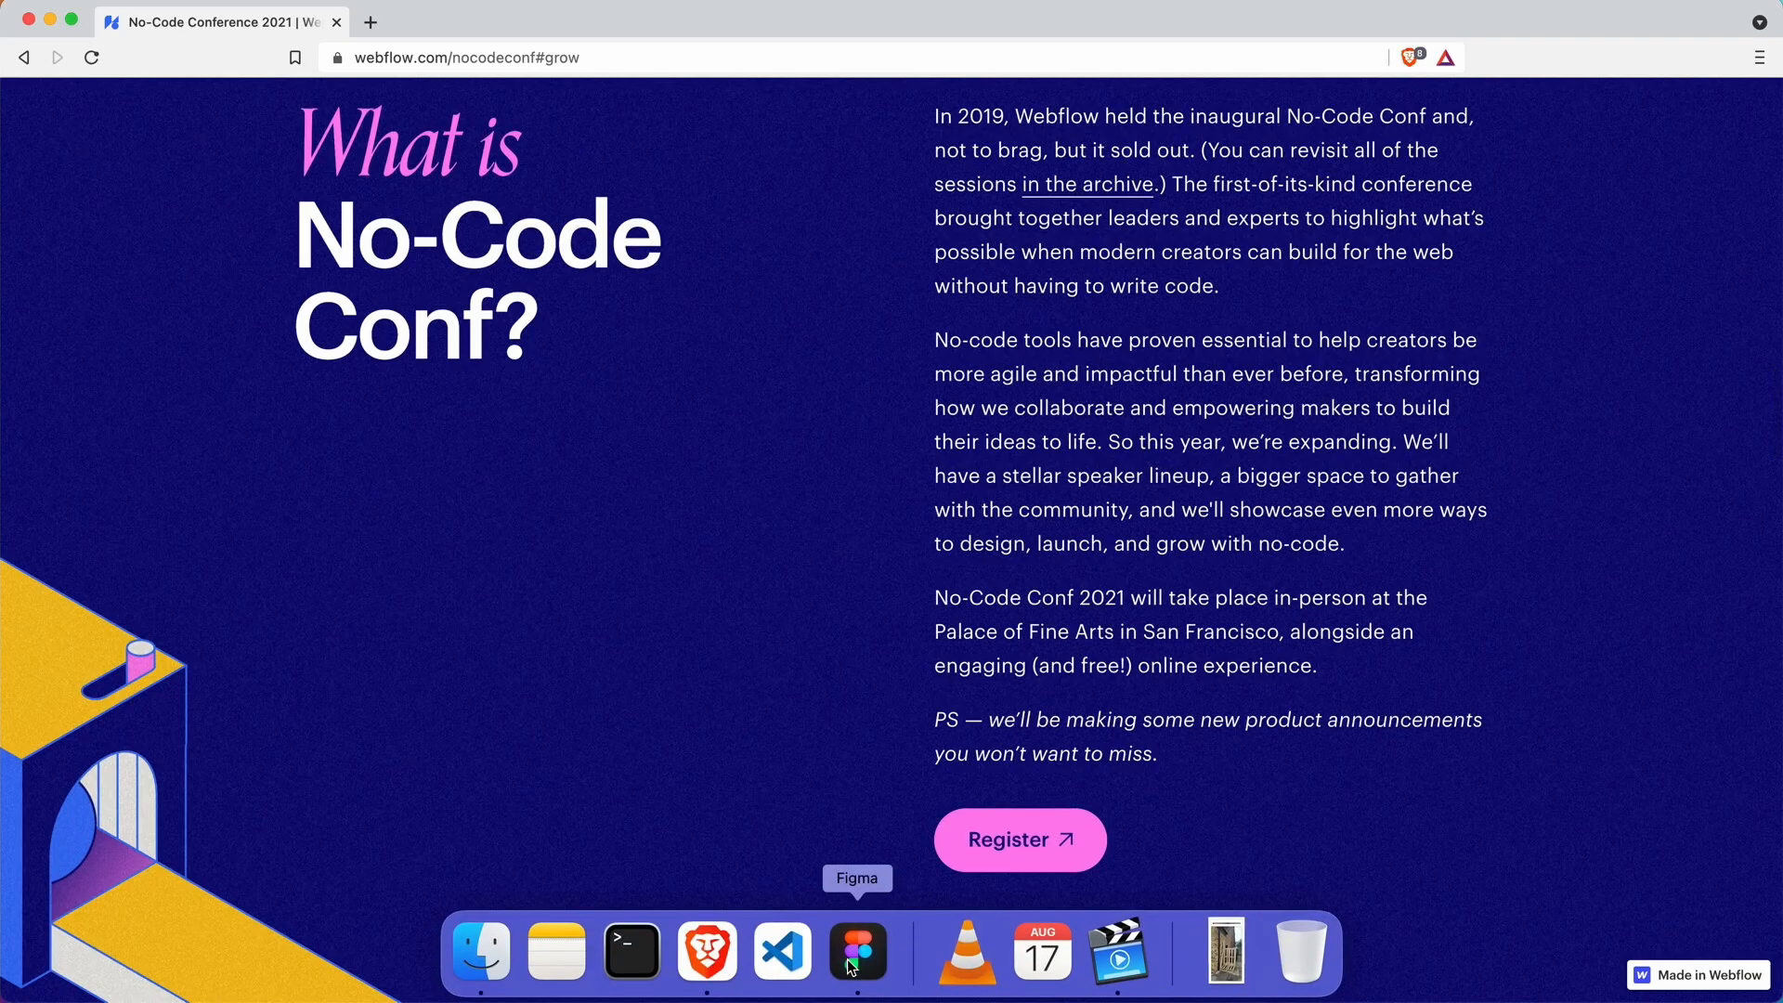
click(852, 964)
scroll(937, 738, right, 5)
click(1099, 367)
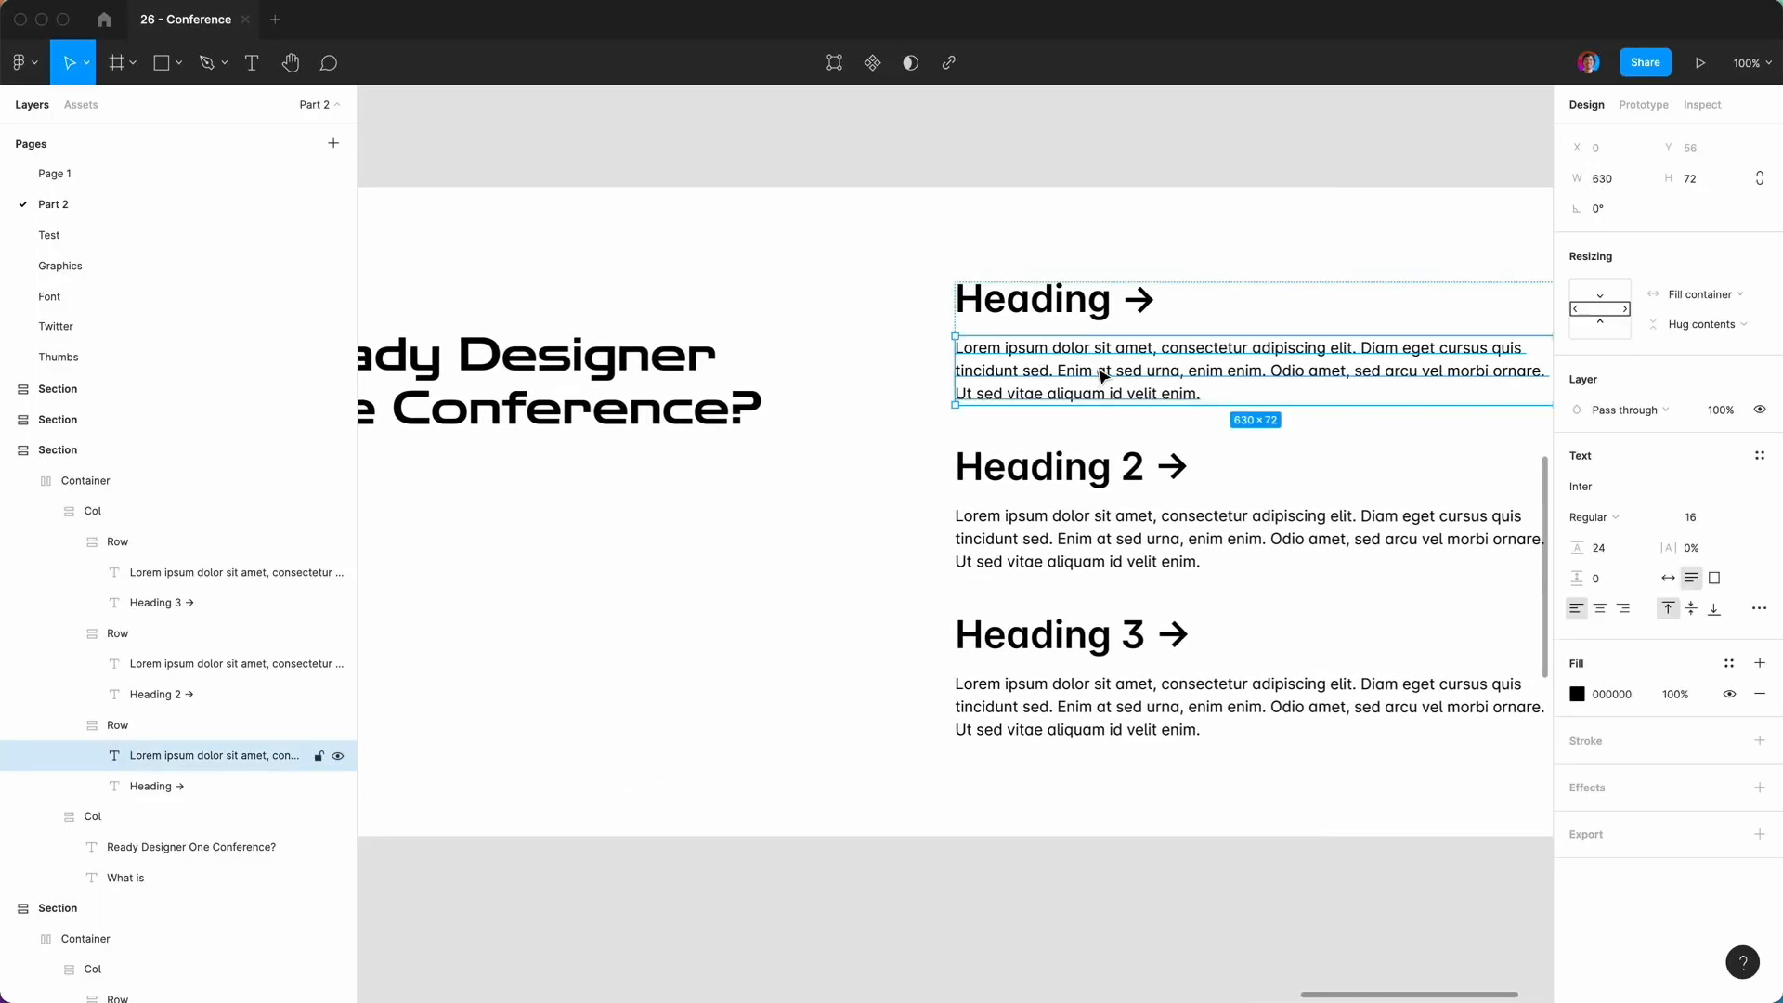
click(1692, 517)
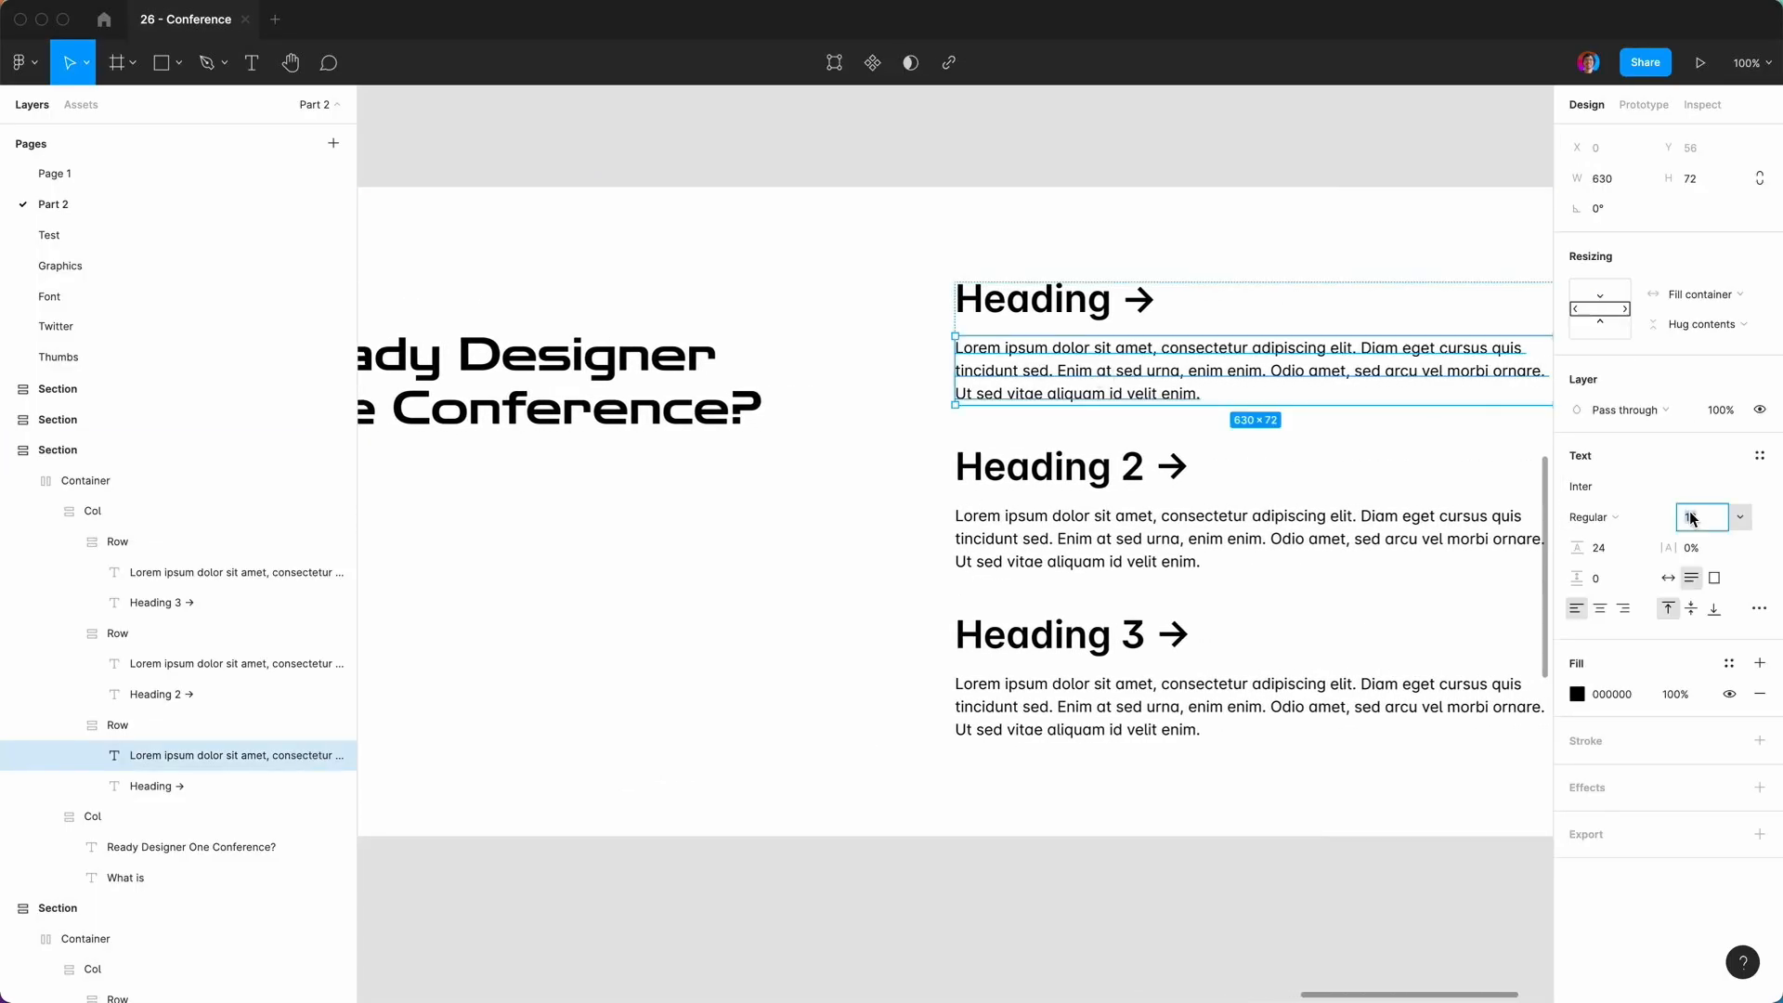
text(24)
key(Return)
click(1604, 546)
text(32)
key(Return)
Delete the Heading 2 and Heading 3 rows from the title section's other column.
click(1134, 520)
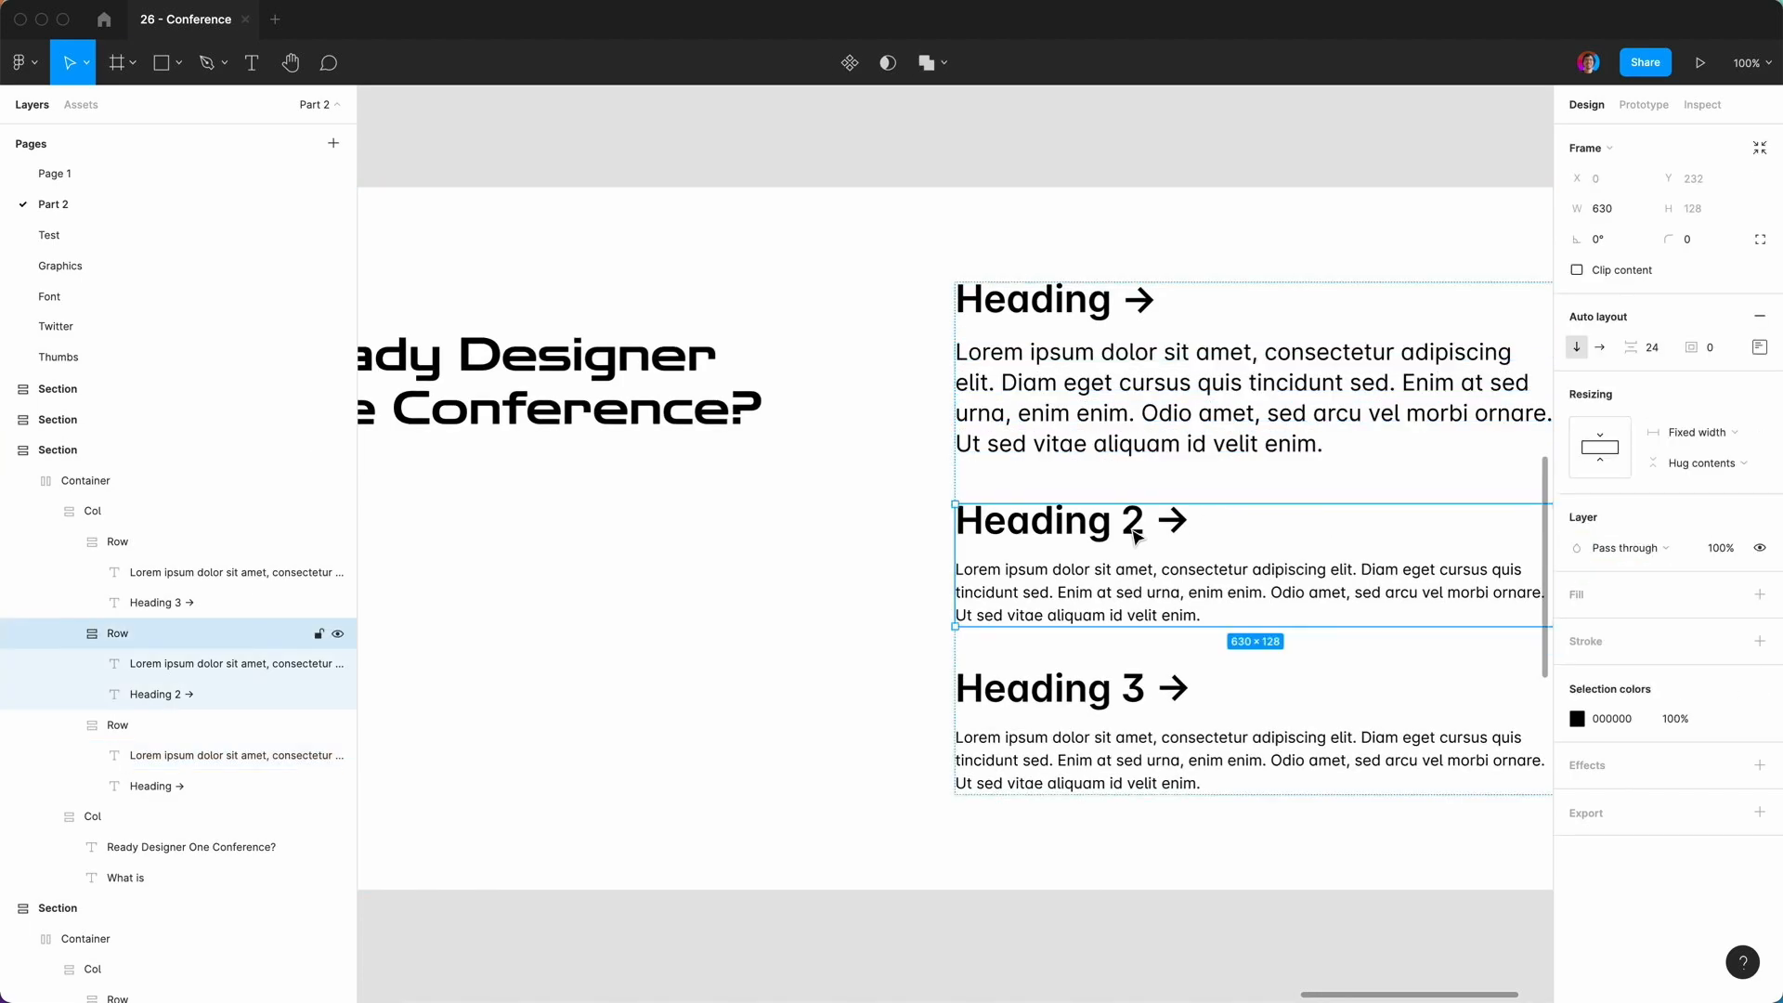
key(Delete)
click(1119, 548)
click(1119, 548)
key(Delete)
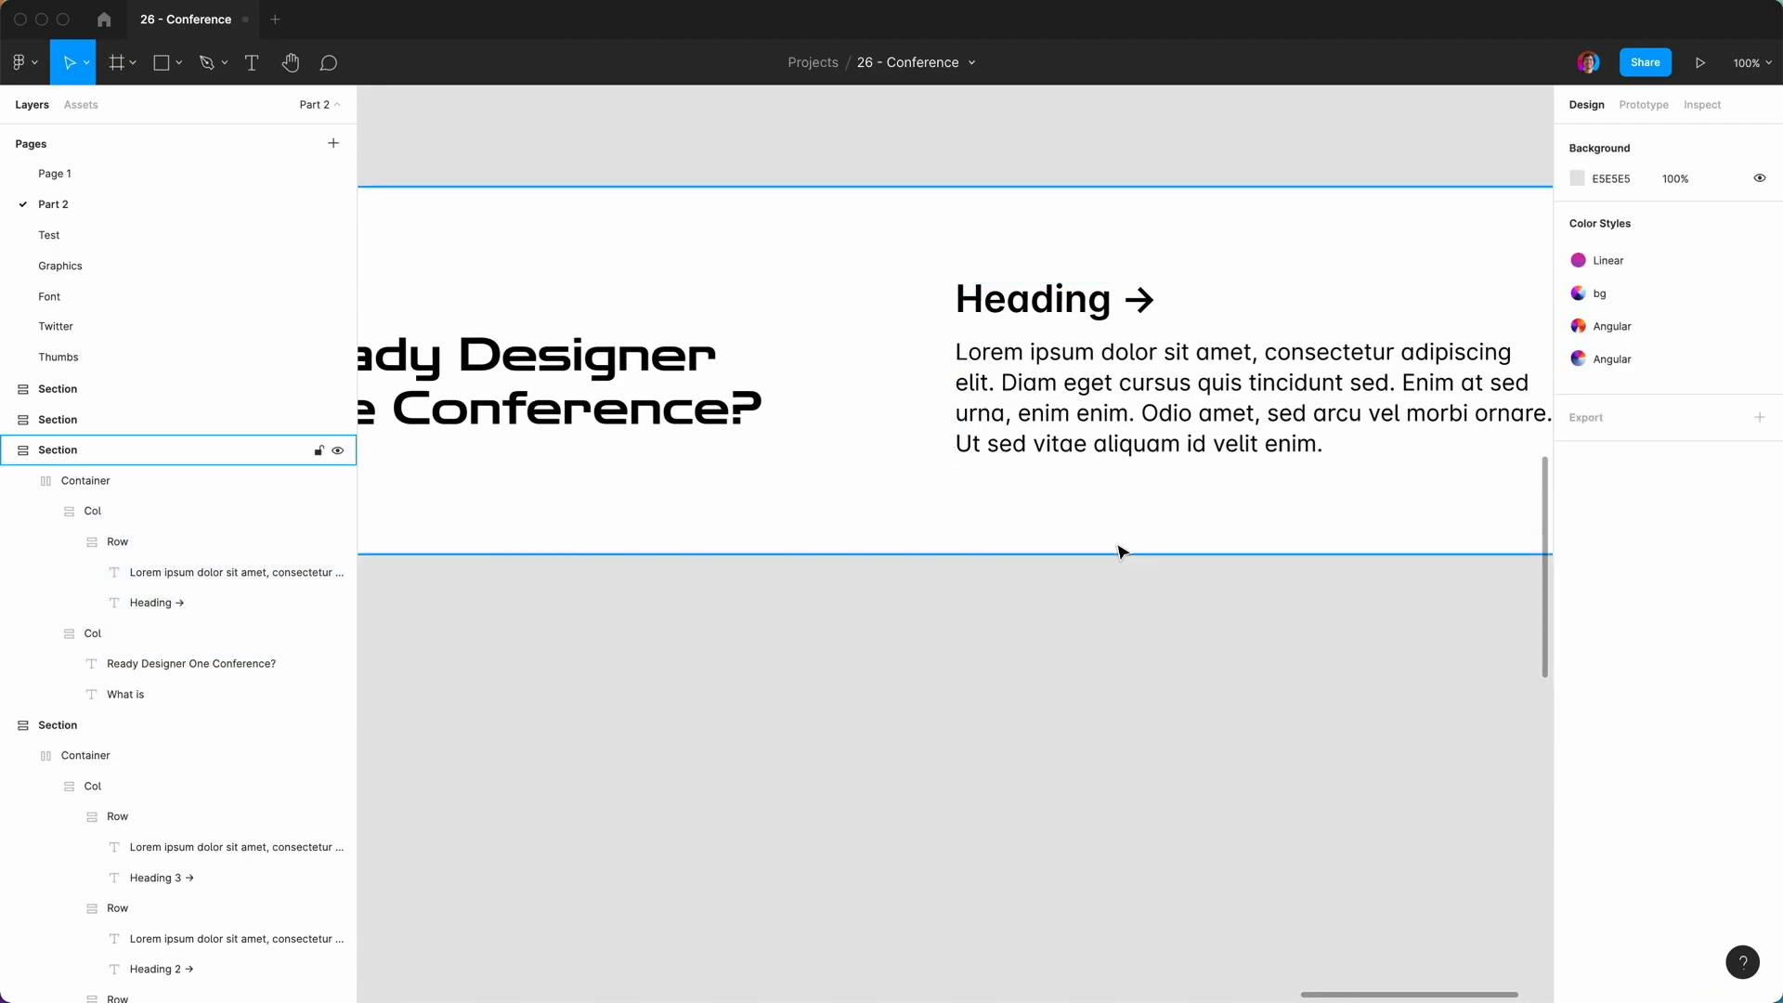
Delete the remaining "Heading →" text above the enlarged paragraph.
double_click(1103, 312)
double_click(1103, 312)
double_click(1104, 312)
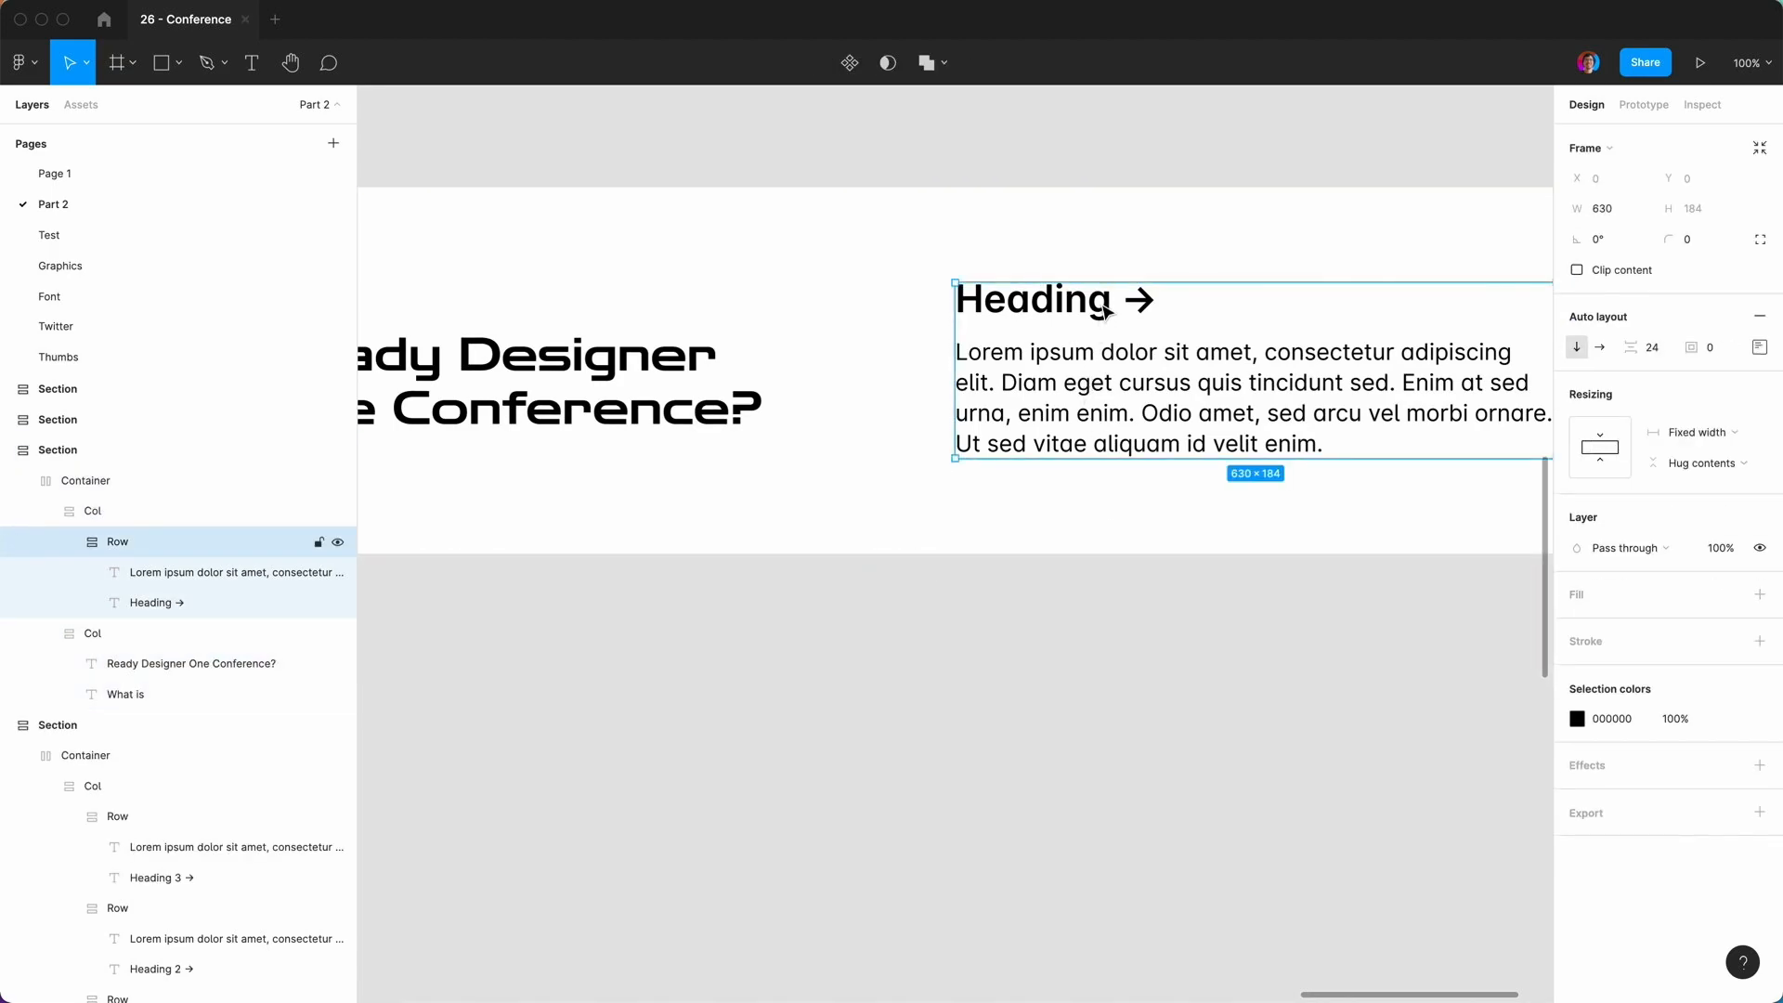
double_click(1105, 313)
key(Delete)
Duplicate the lorem ipsum paragraph within its row to make three stacked paragraphs, removing the extra fourth copy.
double_click(1162, 334)
double_click(1162, 335)
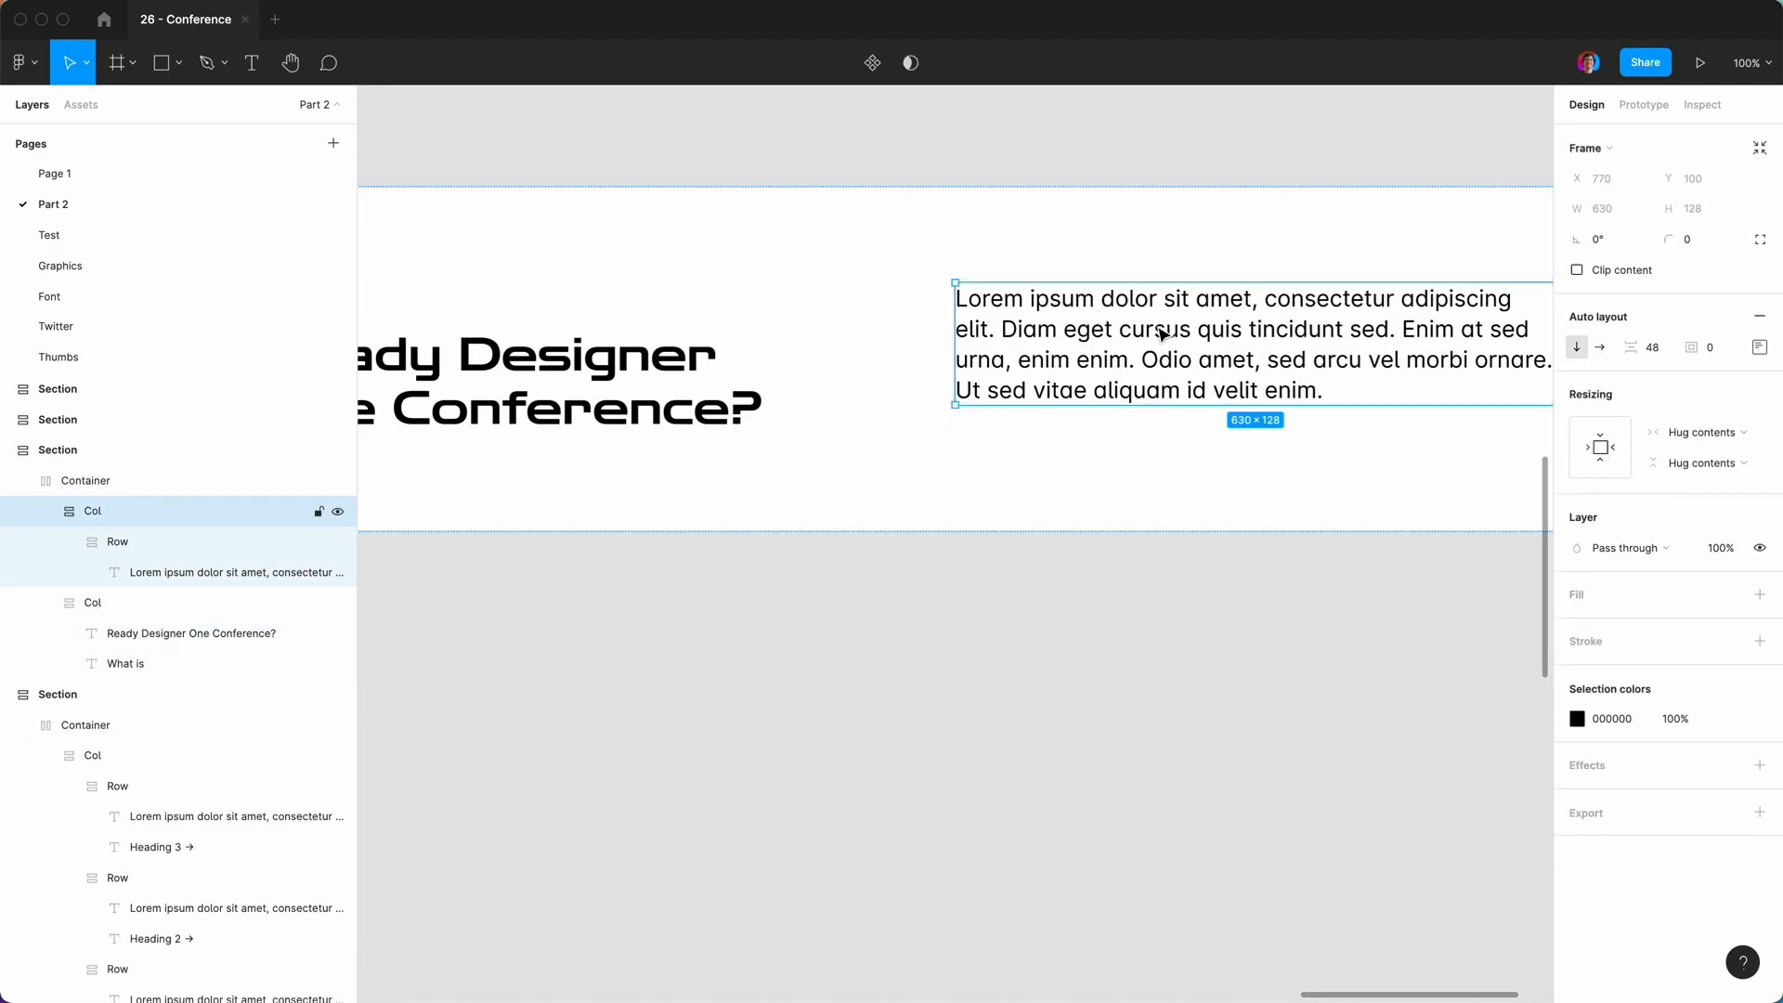
click(130, 570)
key(super+d)
key(super+d)
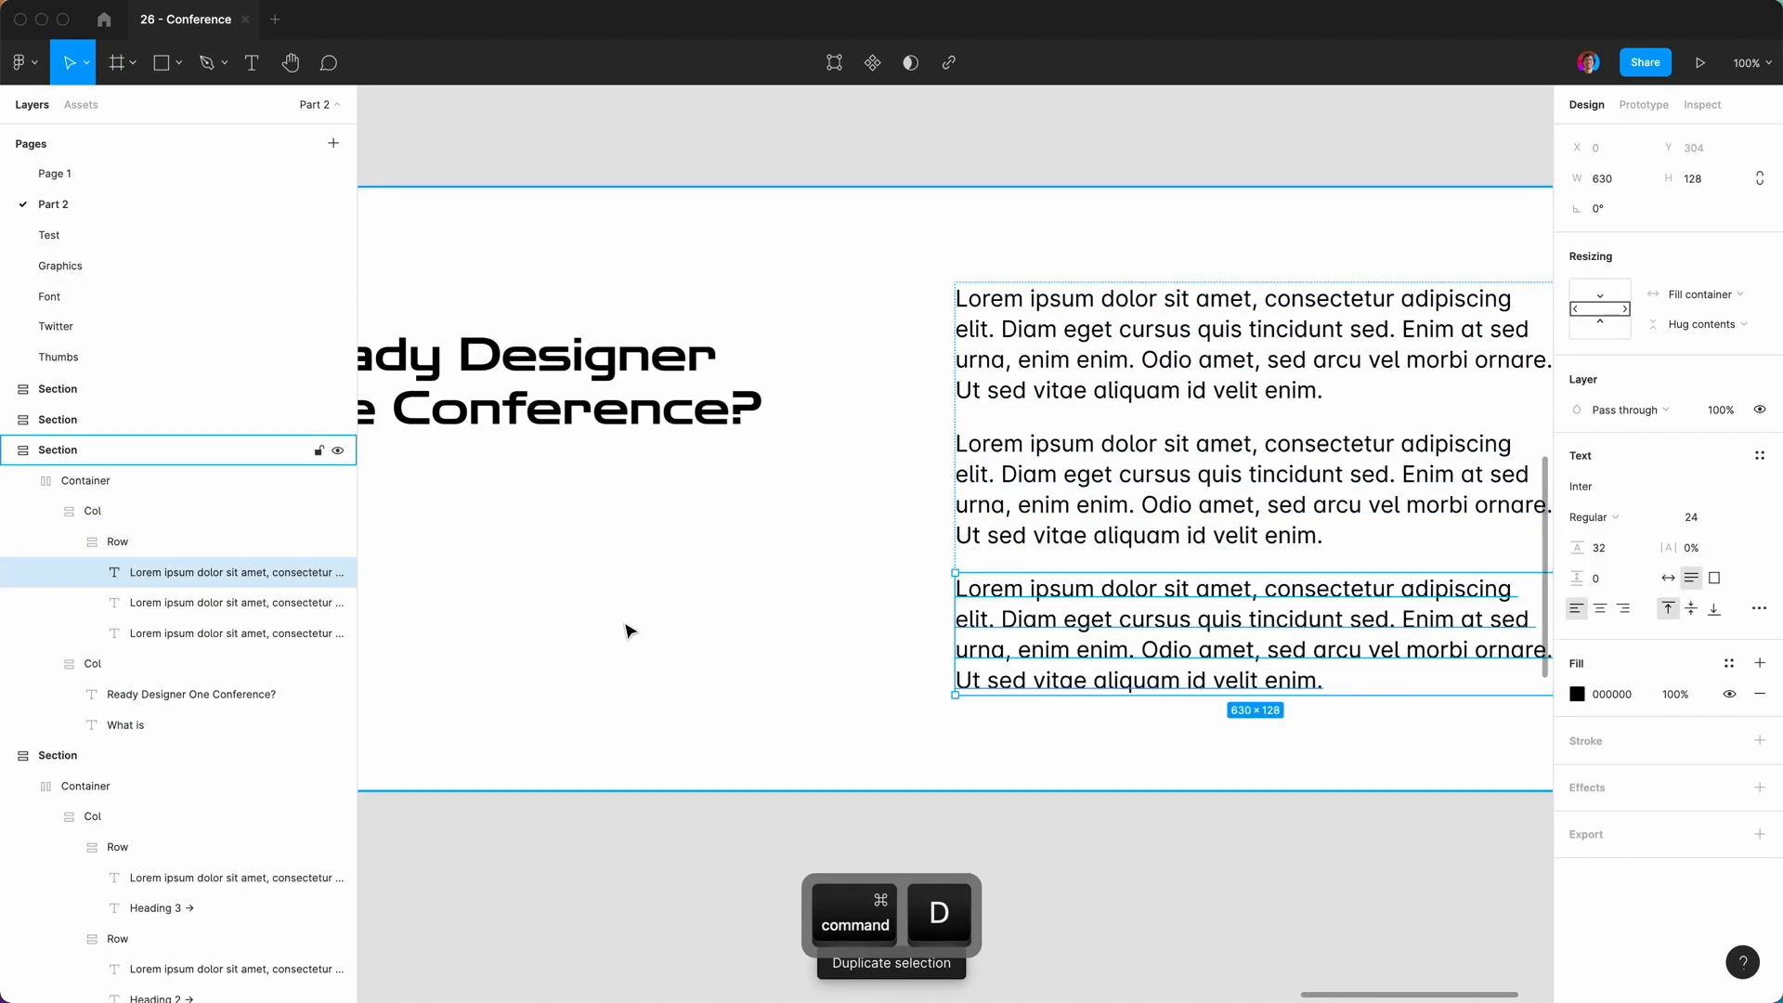
key(super+d)
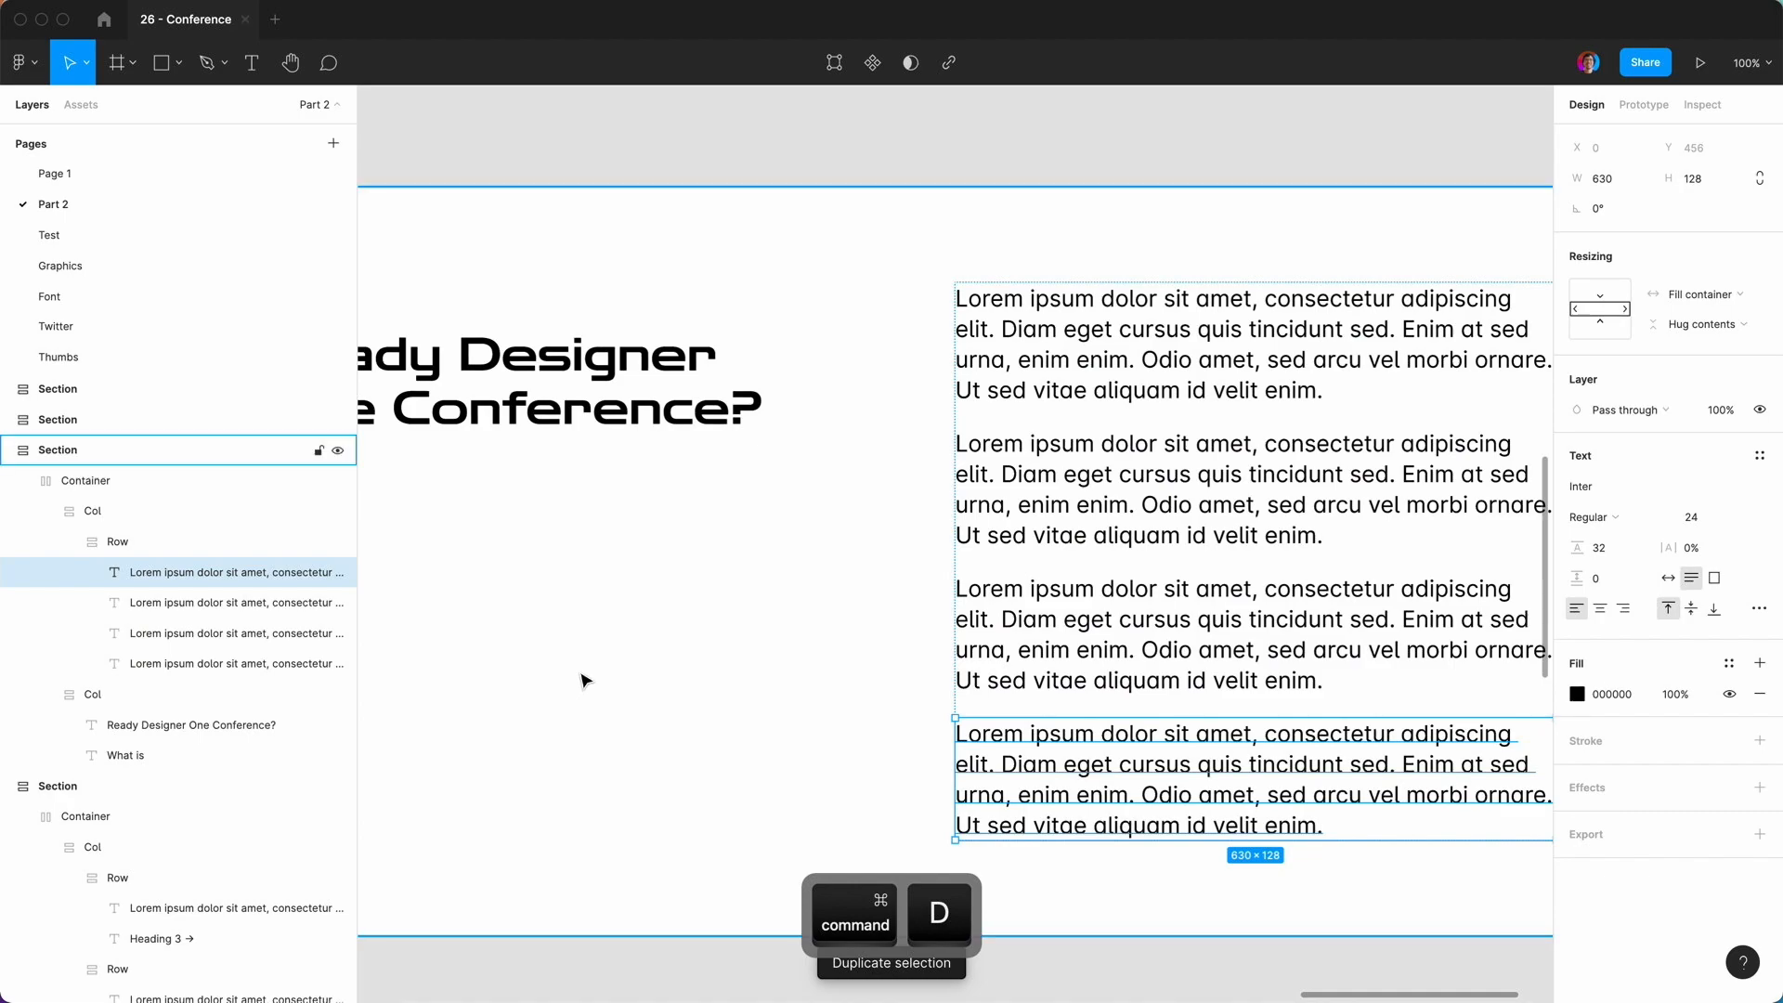
key(Delete)
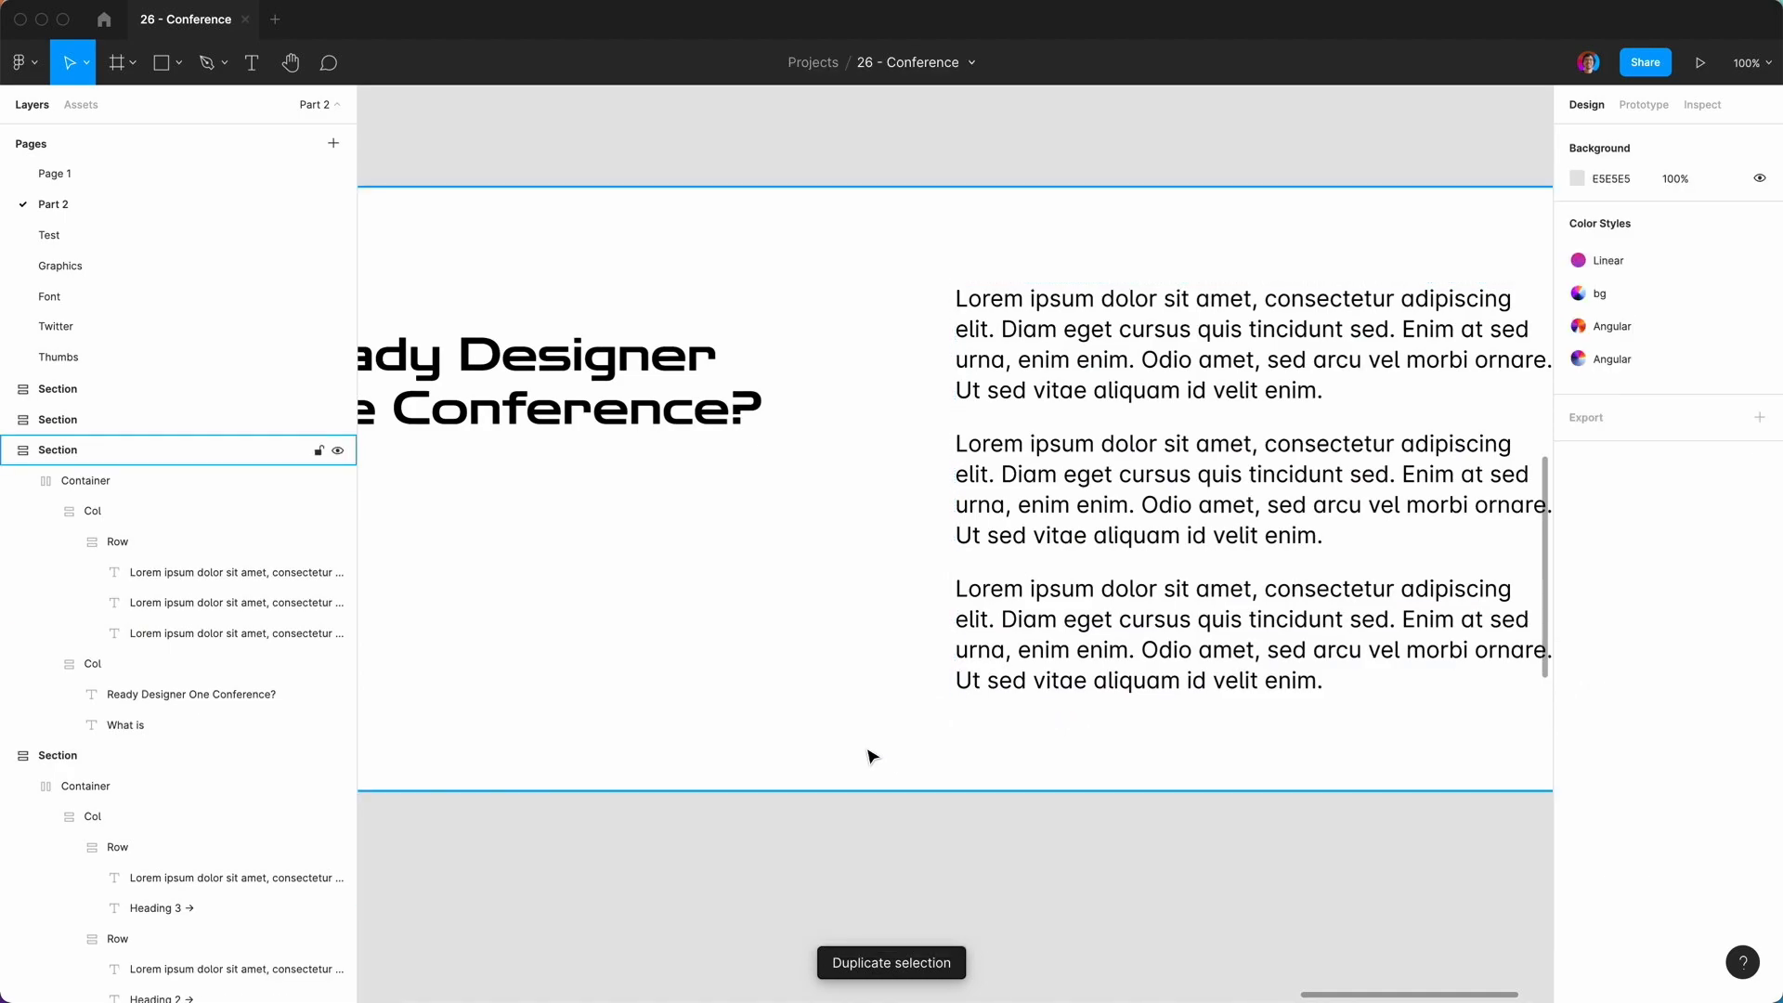
Move the "Ready Designer One Conference?" section sideways to align it with the left edge of the black intro section above.
key(minus)
scroll(709, 839, up, 5)
scroll(708, 838, left, 2)
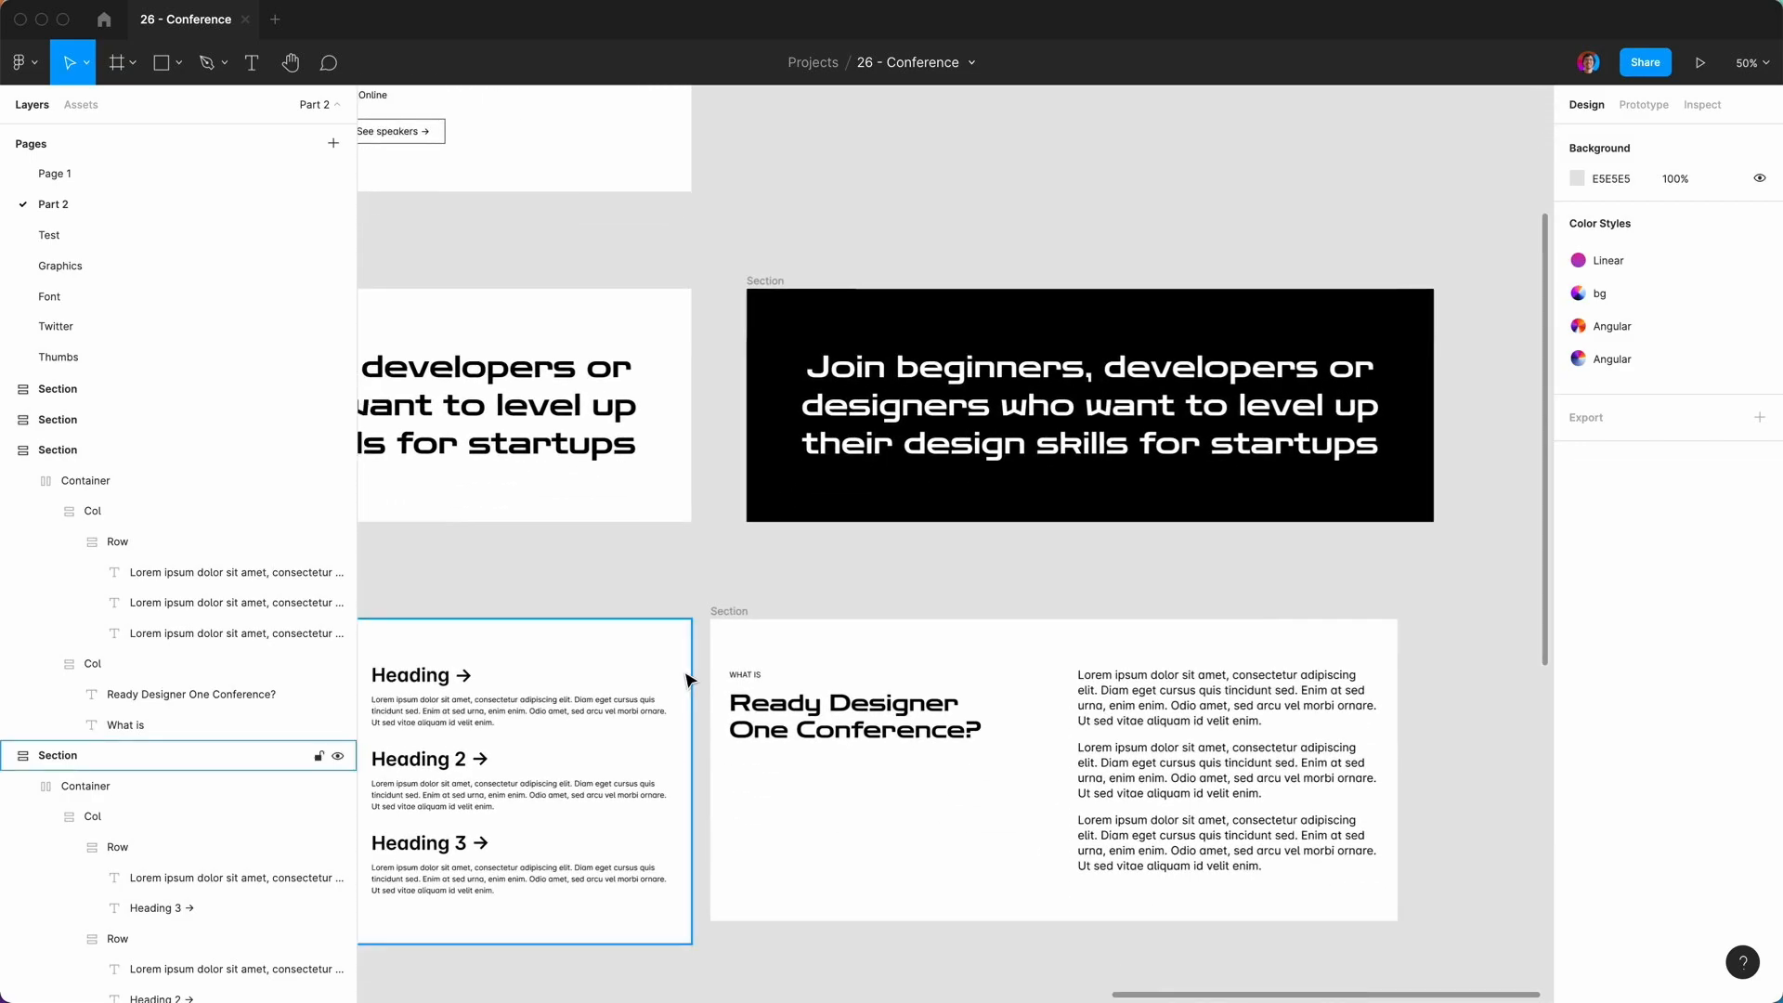
drag(729, 613, 766, 615)
click(682, 599)
Rename the frame of the hero section's Register button to "button/default".
scroll(682, 599, up, 4)
scroll(682, 598, left, 5)
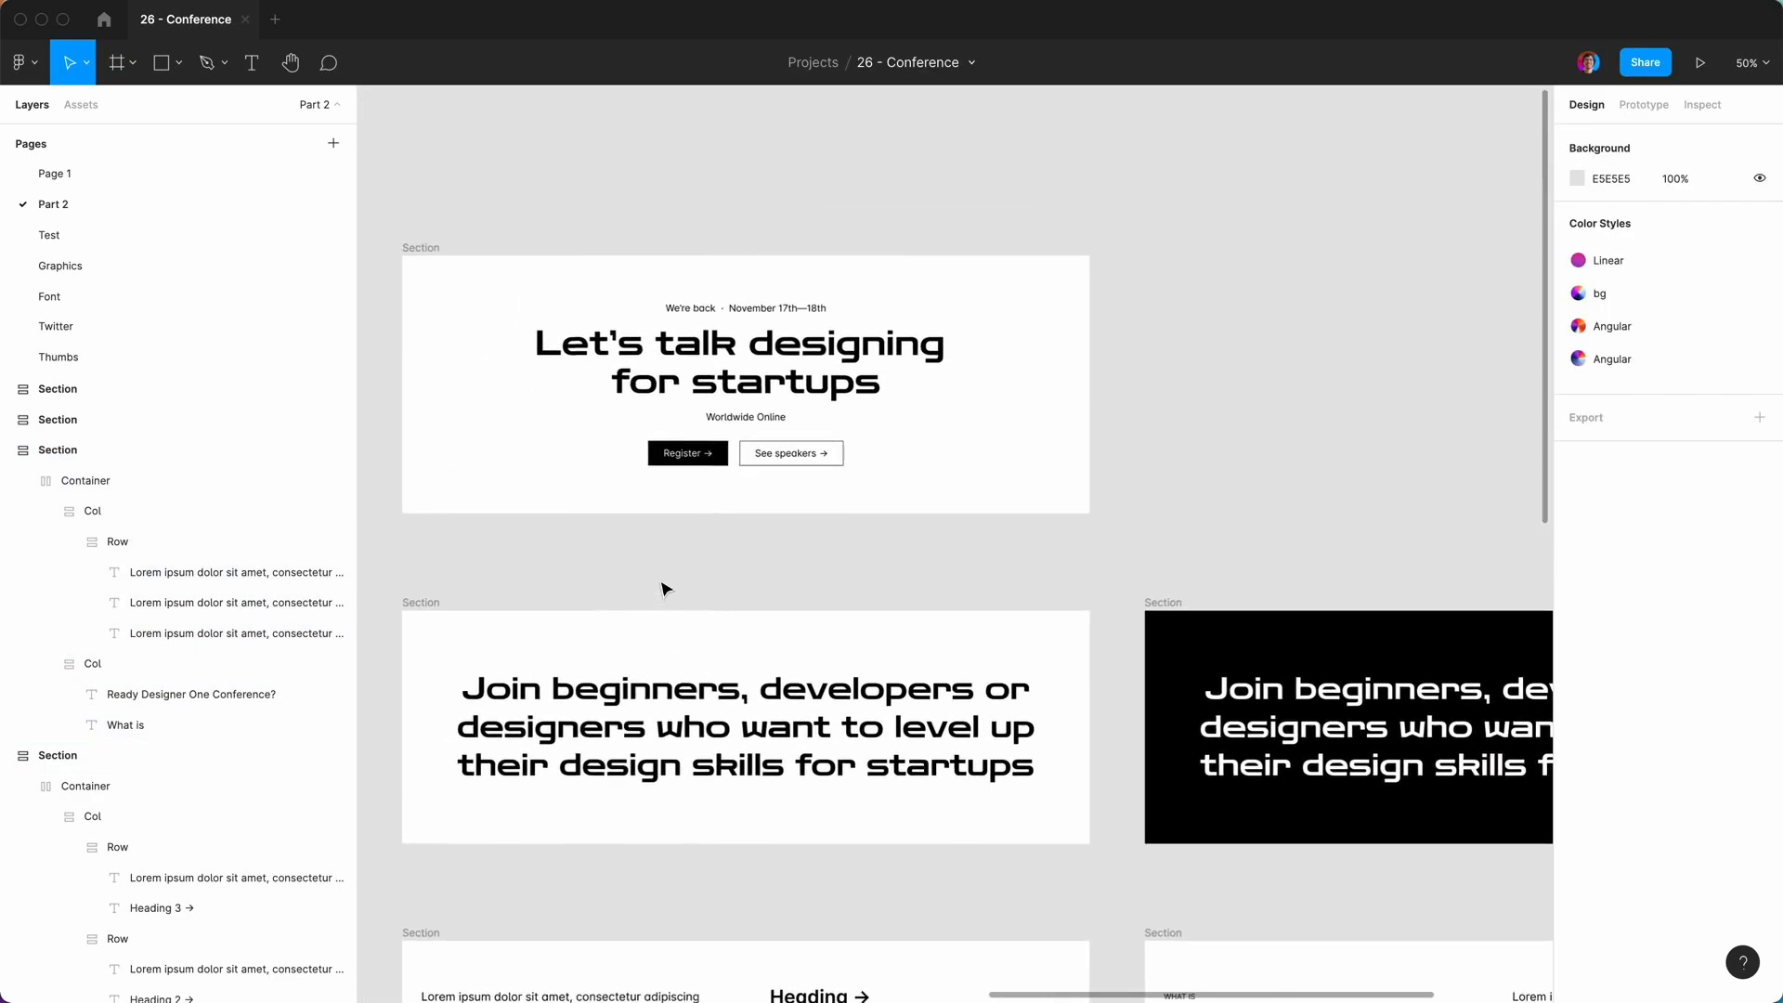
click(703, 473)
click(703, 476)
click(703, 476)
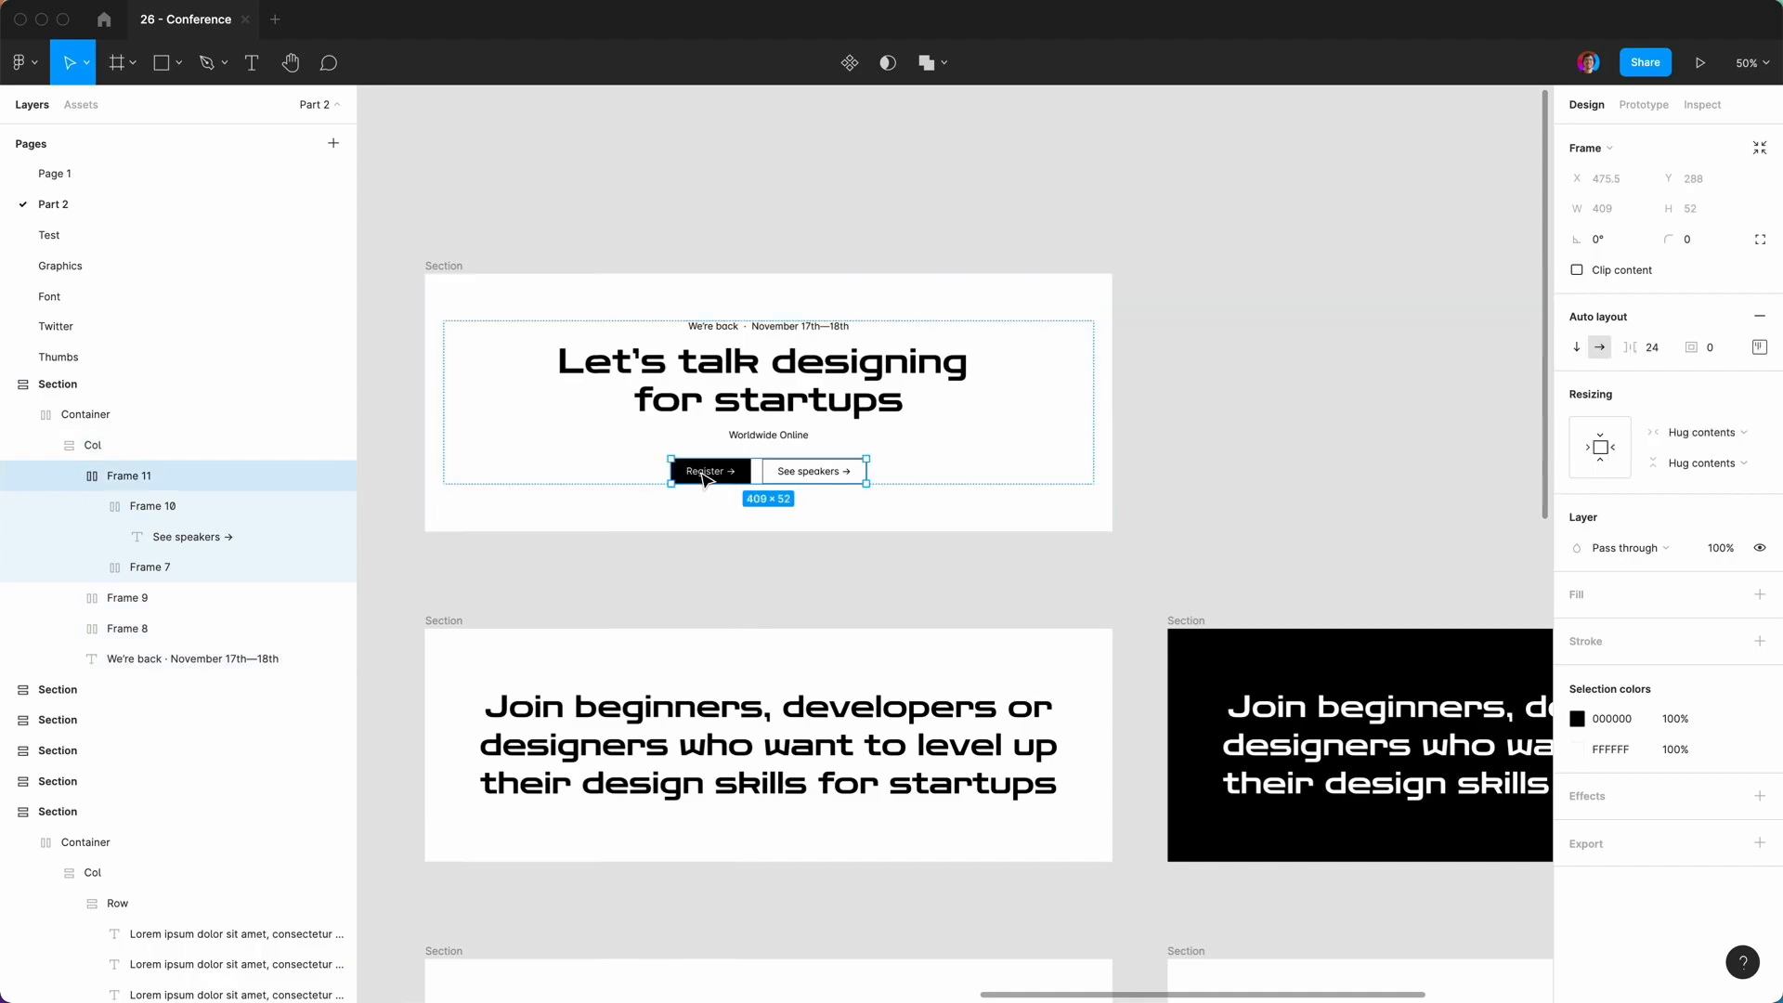
click(703, 476)
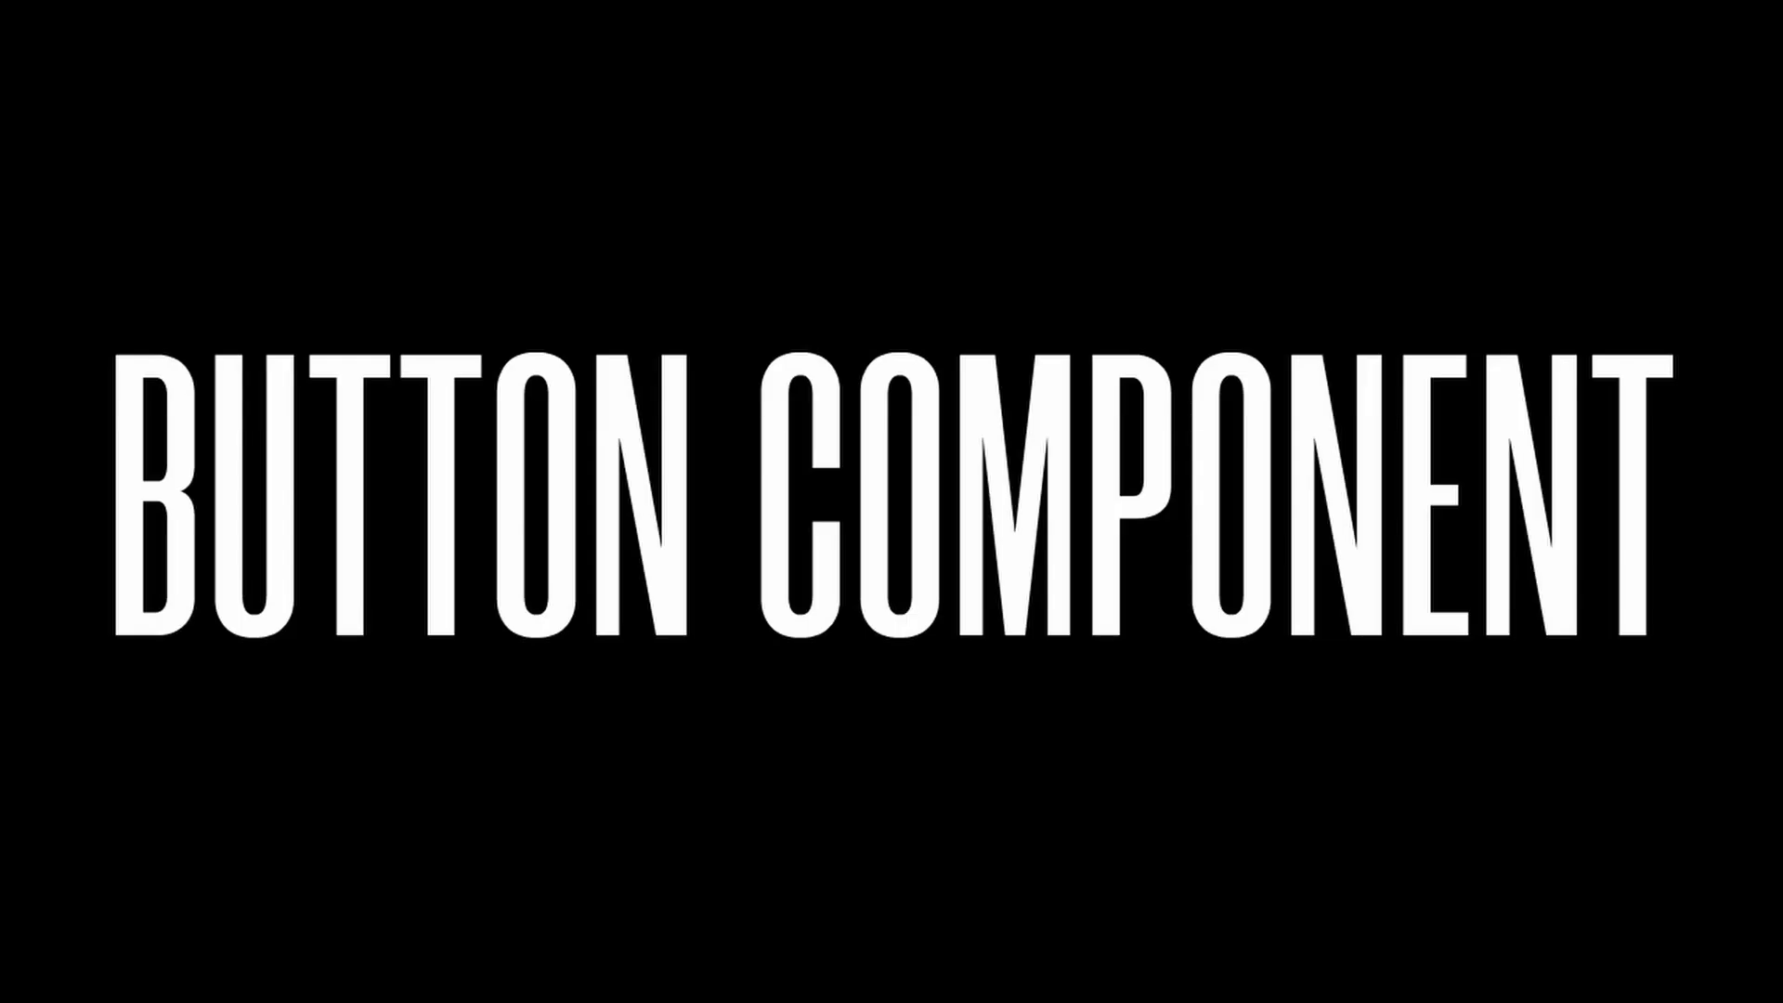
double_click(143, 569)
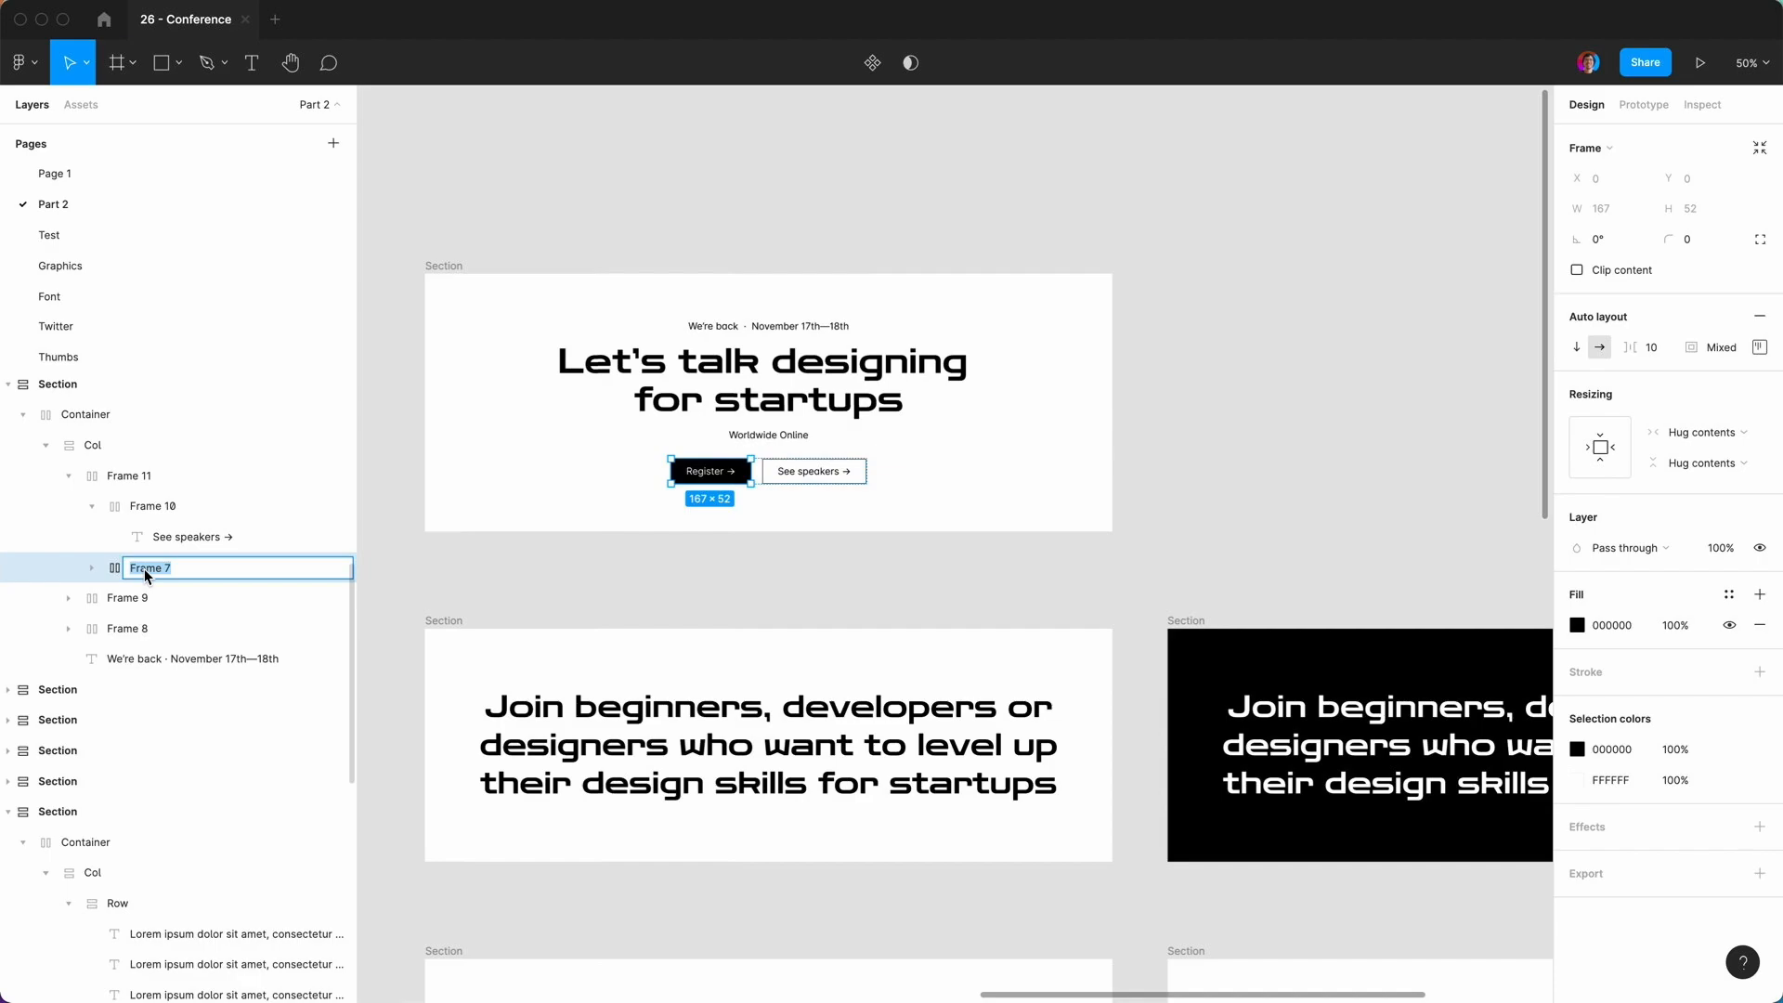
text(button/default)
key(Return)
Rename the frame of the hero section's "See speakers" button to "button/outline".
double_click(155, 509)
text(button/)
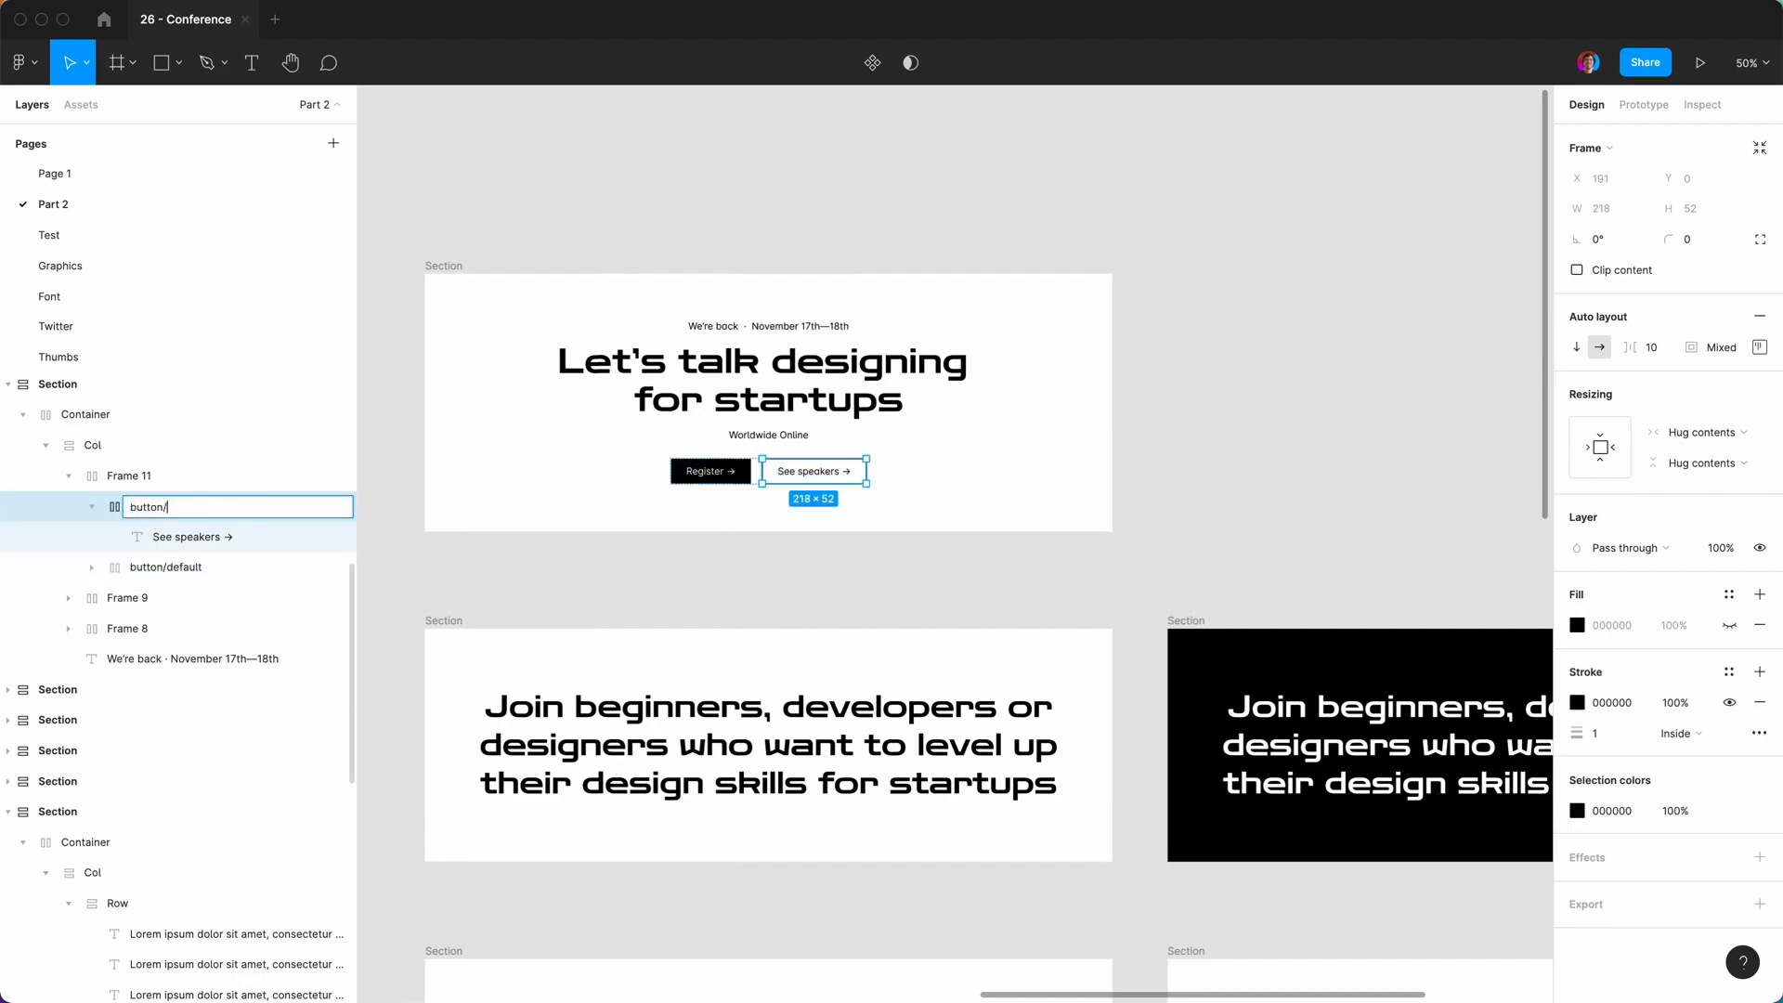
text(outline)
key(Return)
Select the button/outline and button/default frames together and open the component creation options.
click(93, 508)
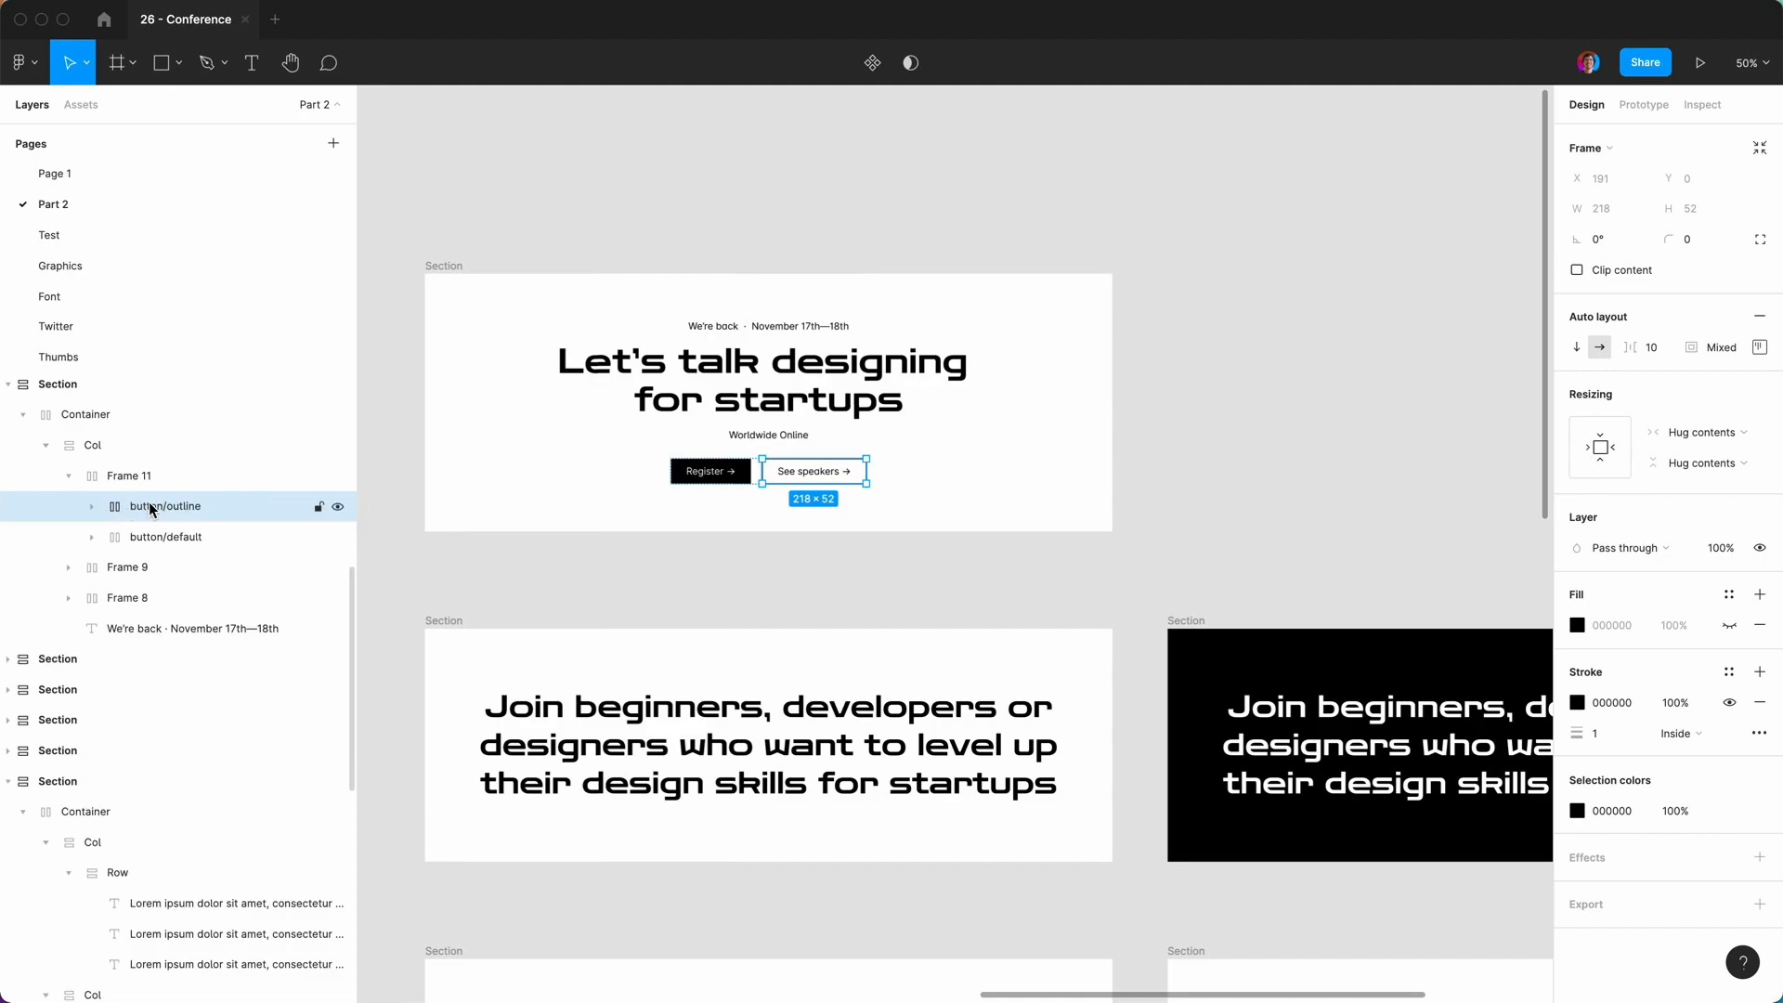
key(shift)
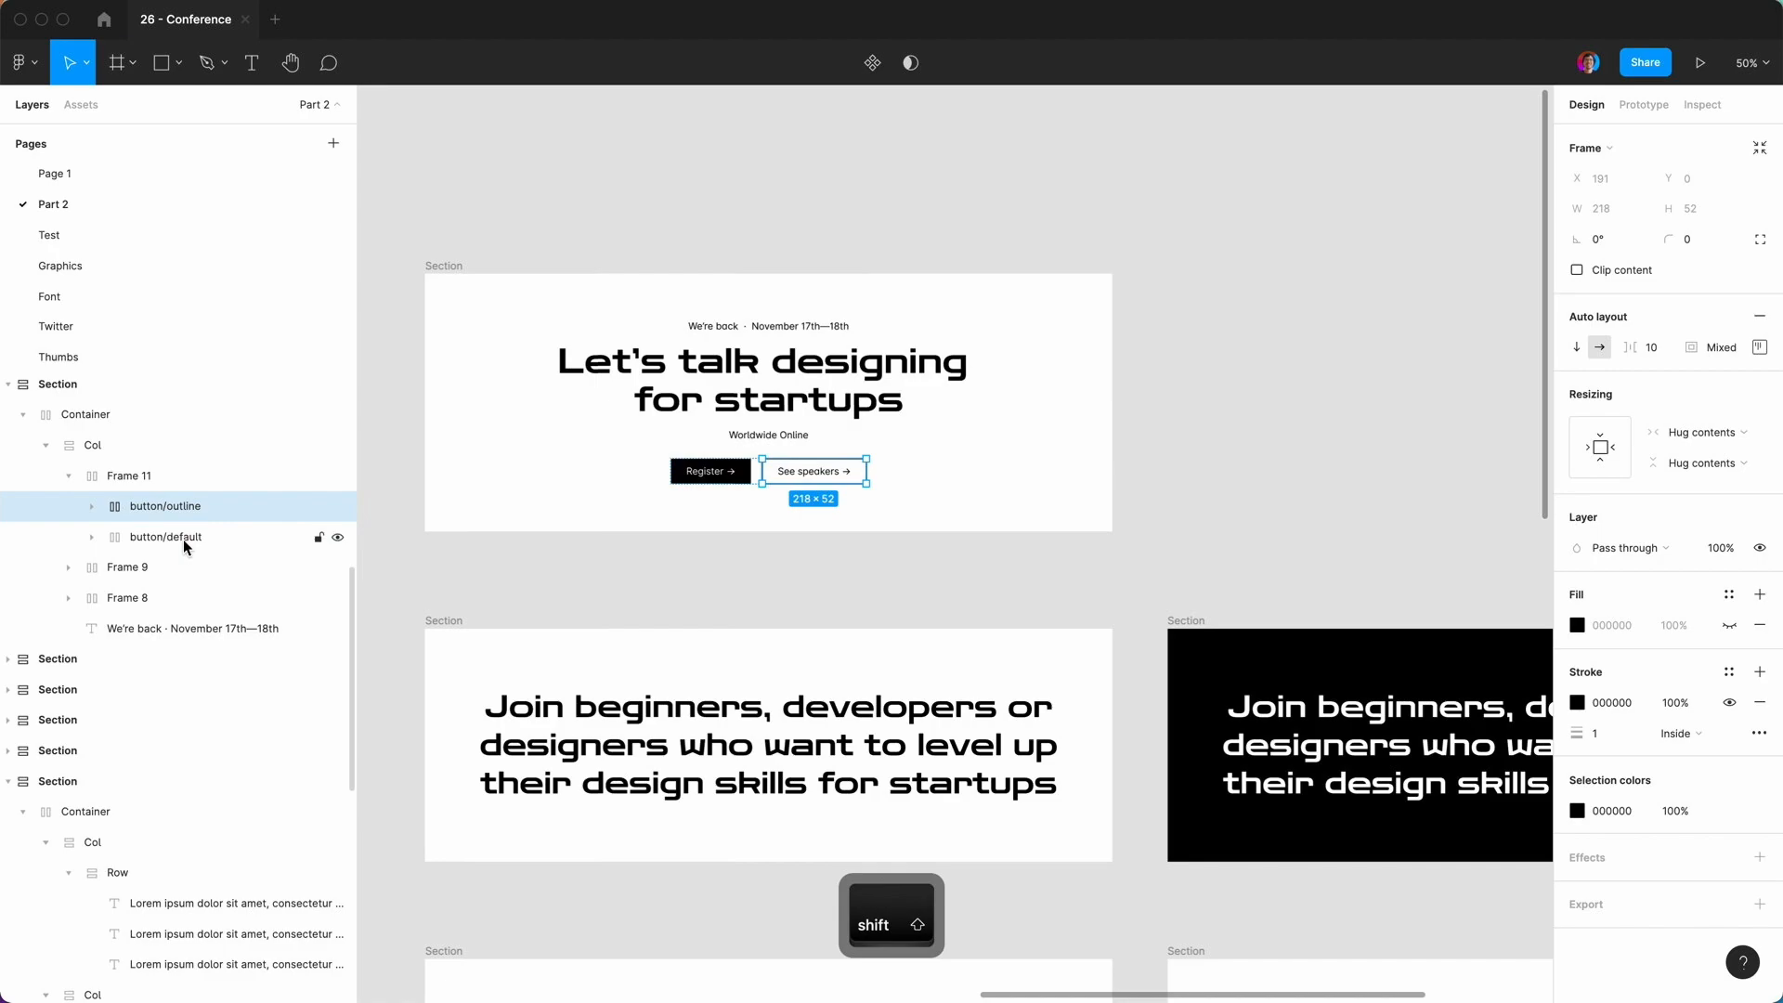
shift+click(185, 546)
click(864, 65)
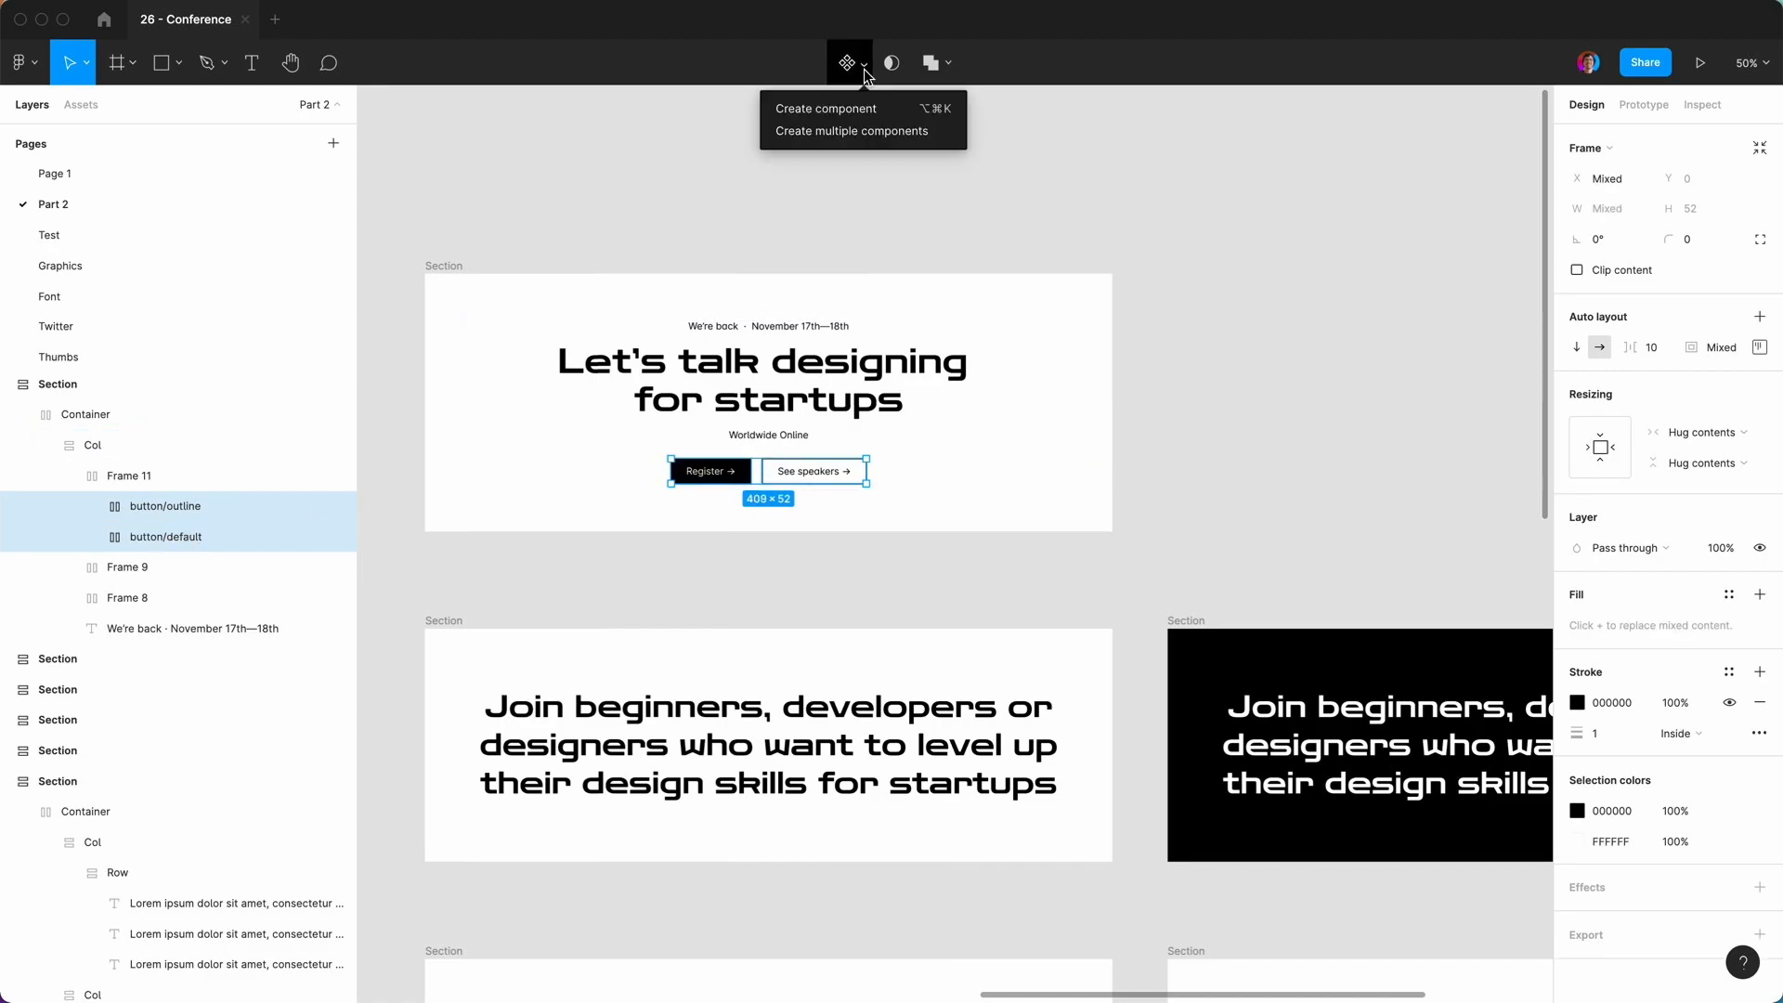
Turn the selected outline and default buttons into separate components and combine them as variants of one button component.
click(864, 131)
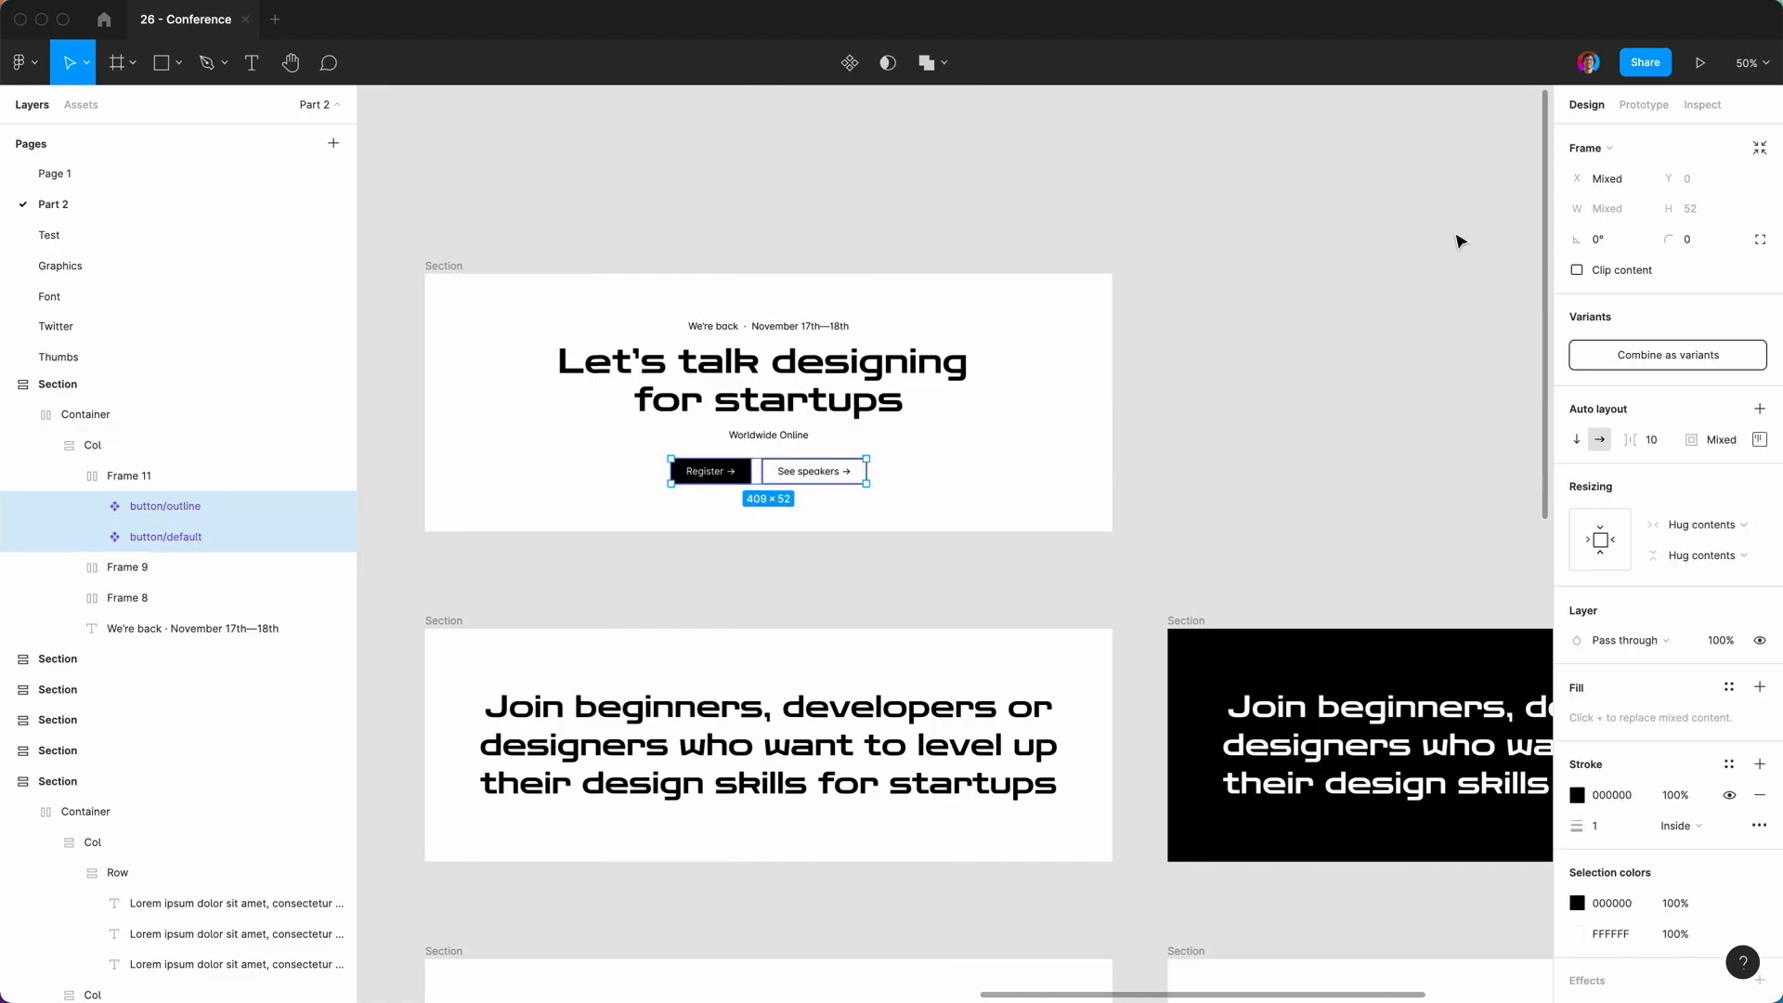
click(1658, 349)
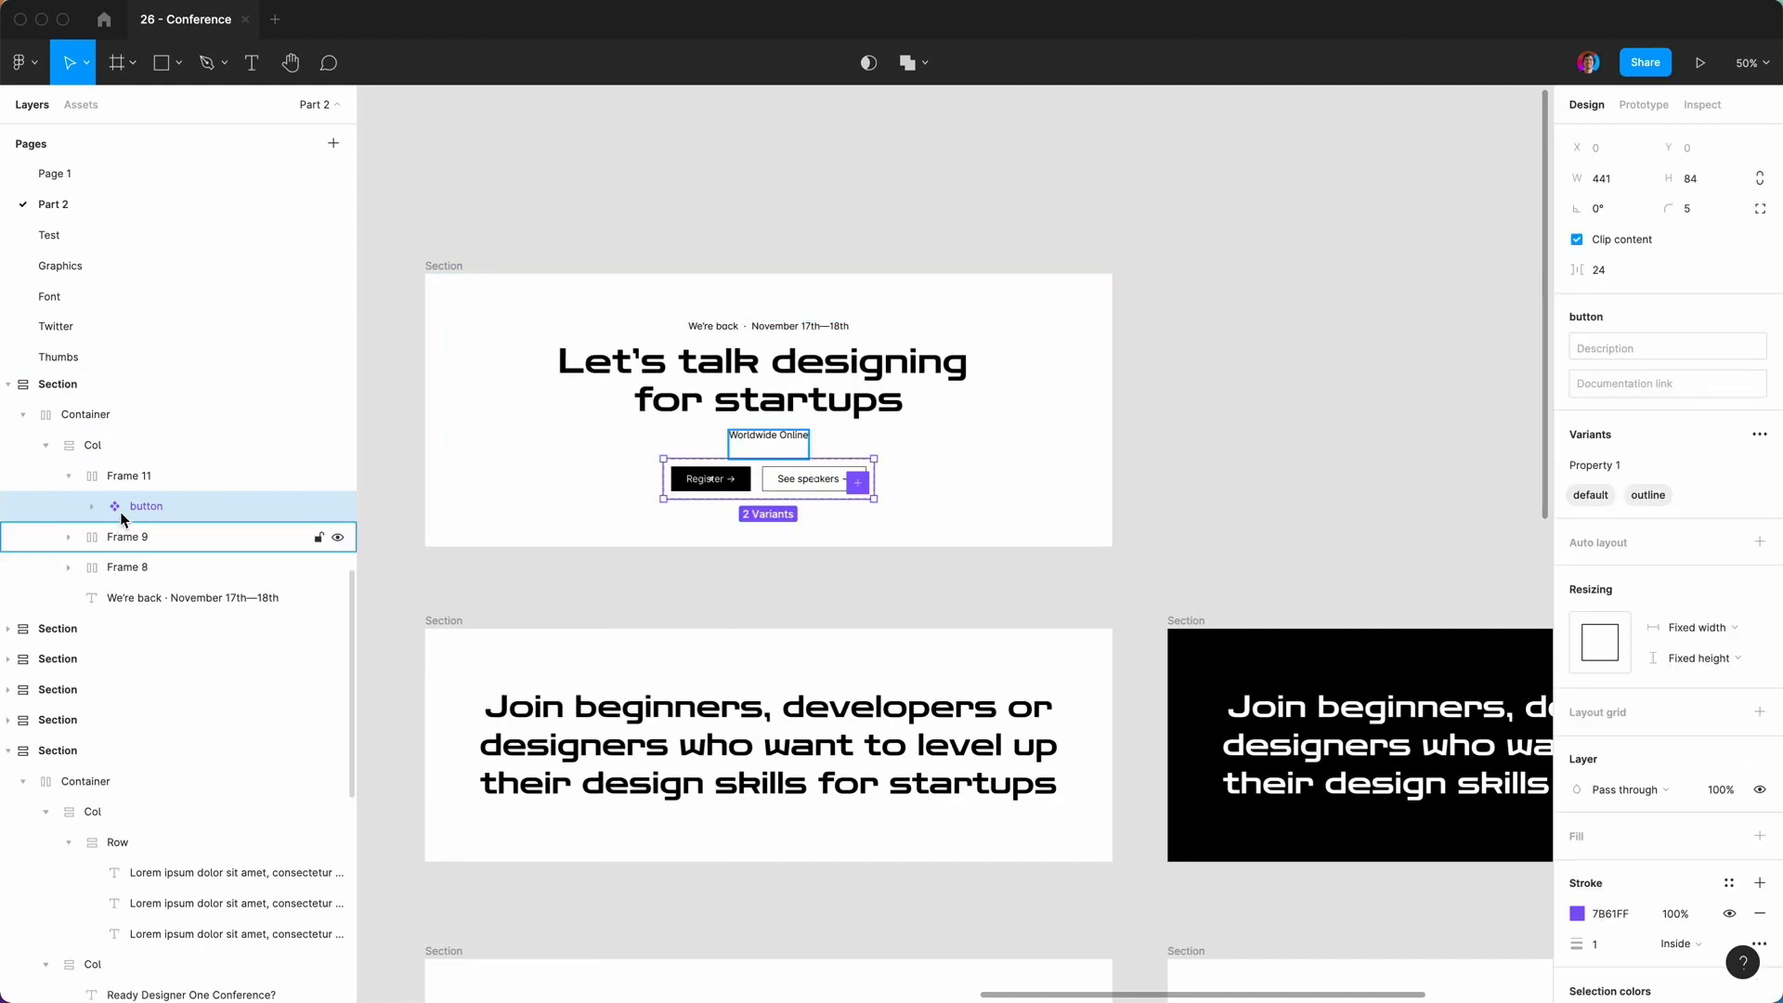
click(91, 507)
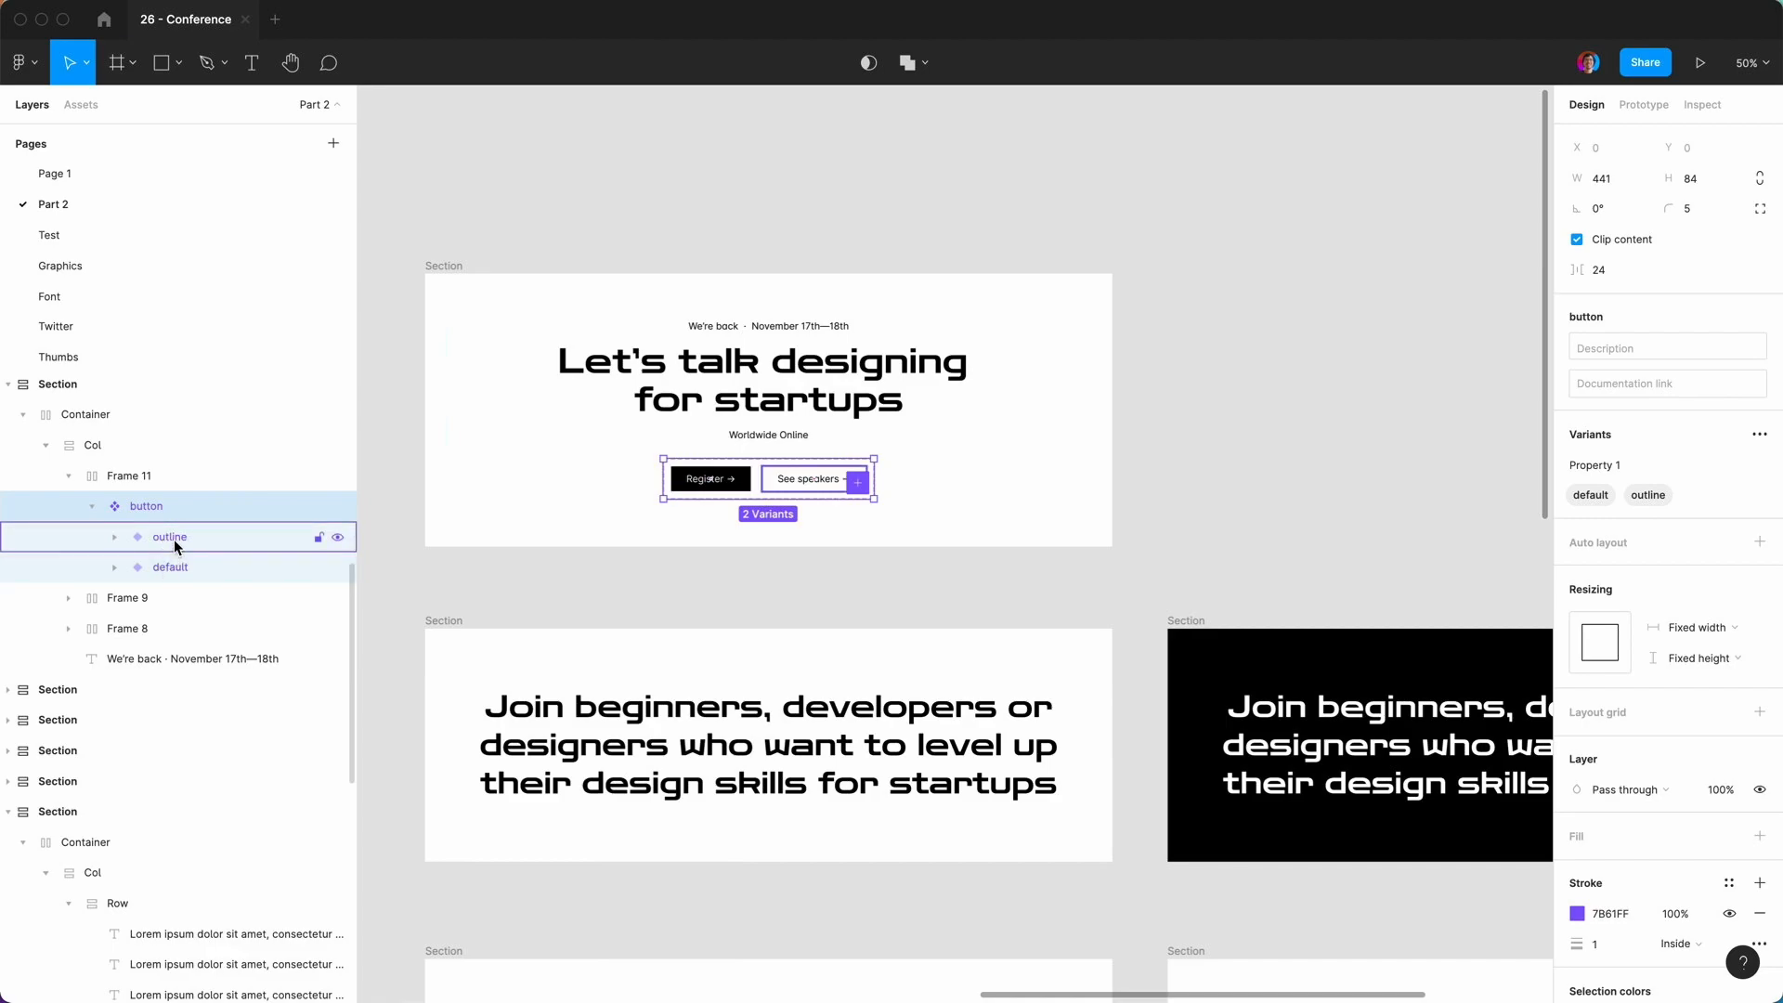
click(1410, 494)
Move the frame holding the button variants out of the hero section onto the empty canvas above it.
key(super+equal)
scroll(1408, 494, left, 2)
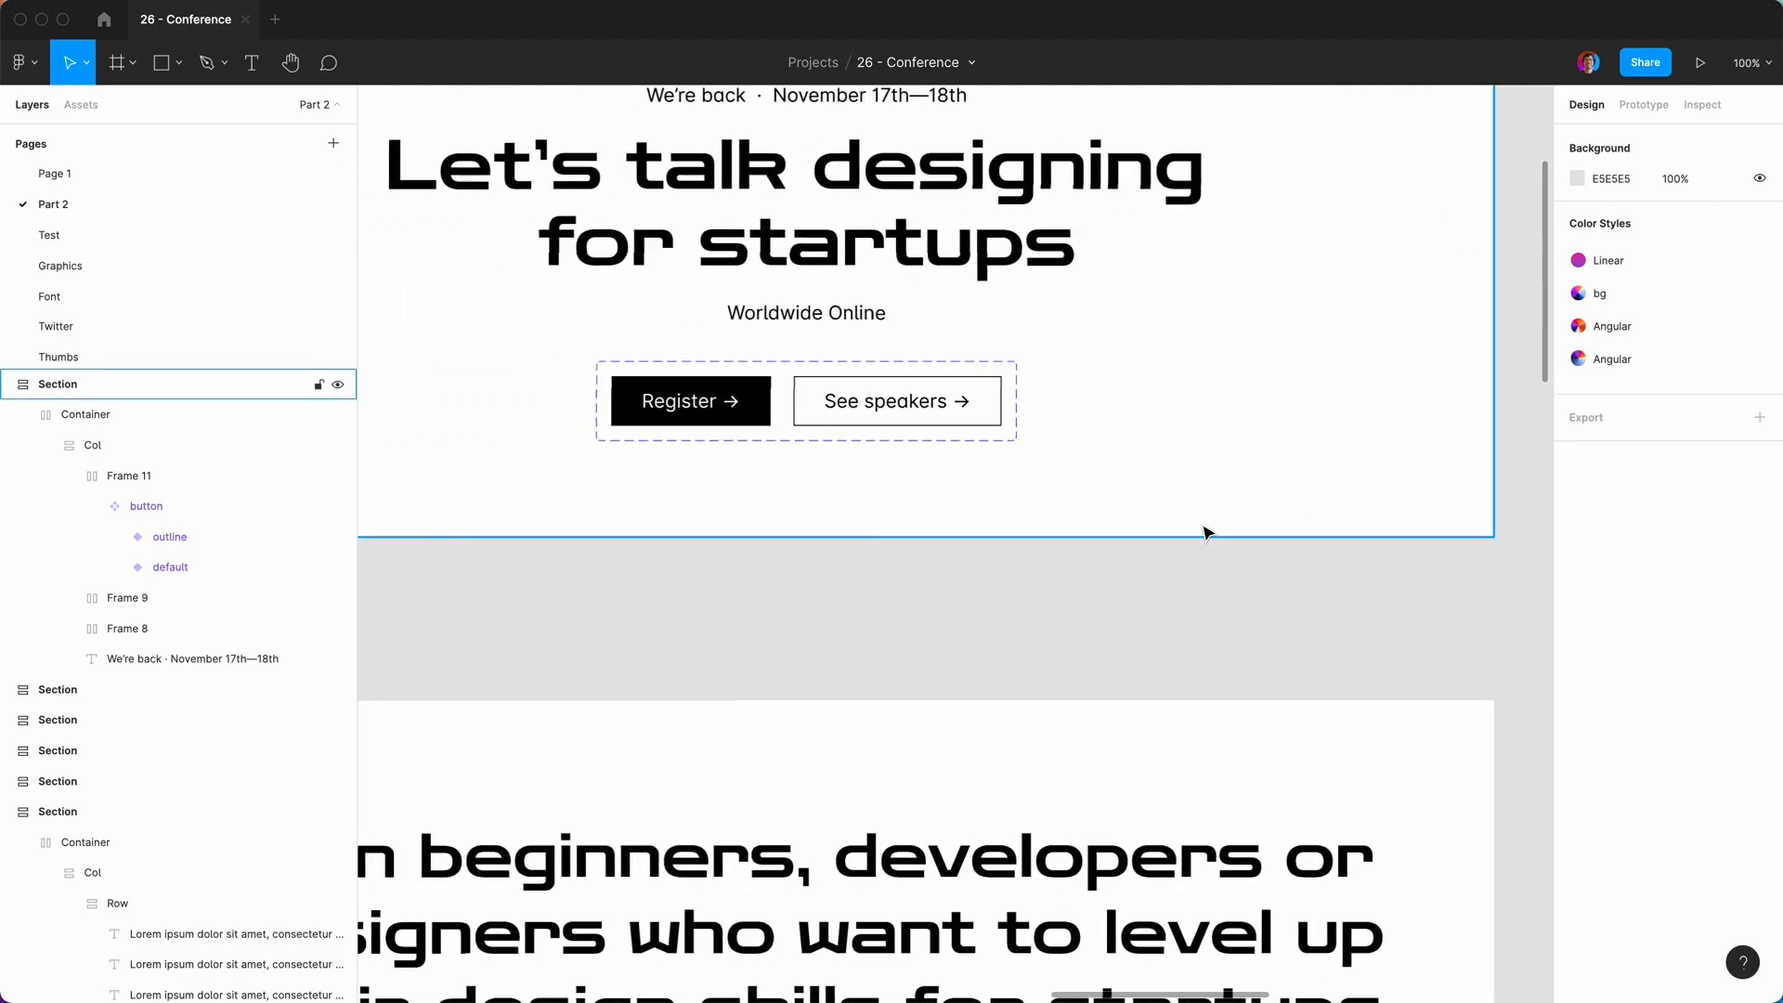
key(super+minus)
click(865, 484)
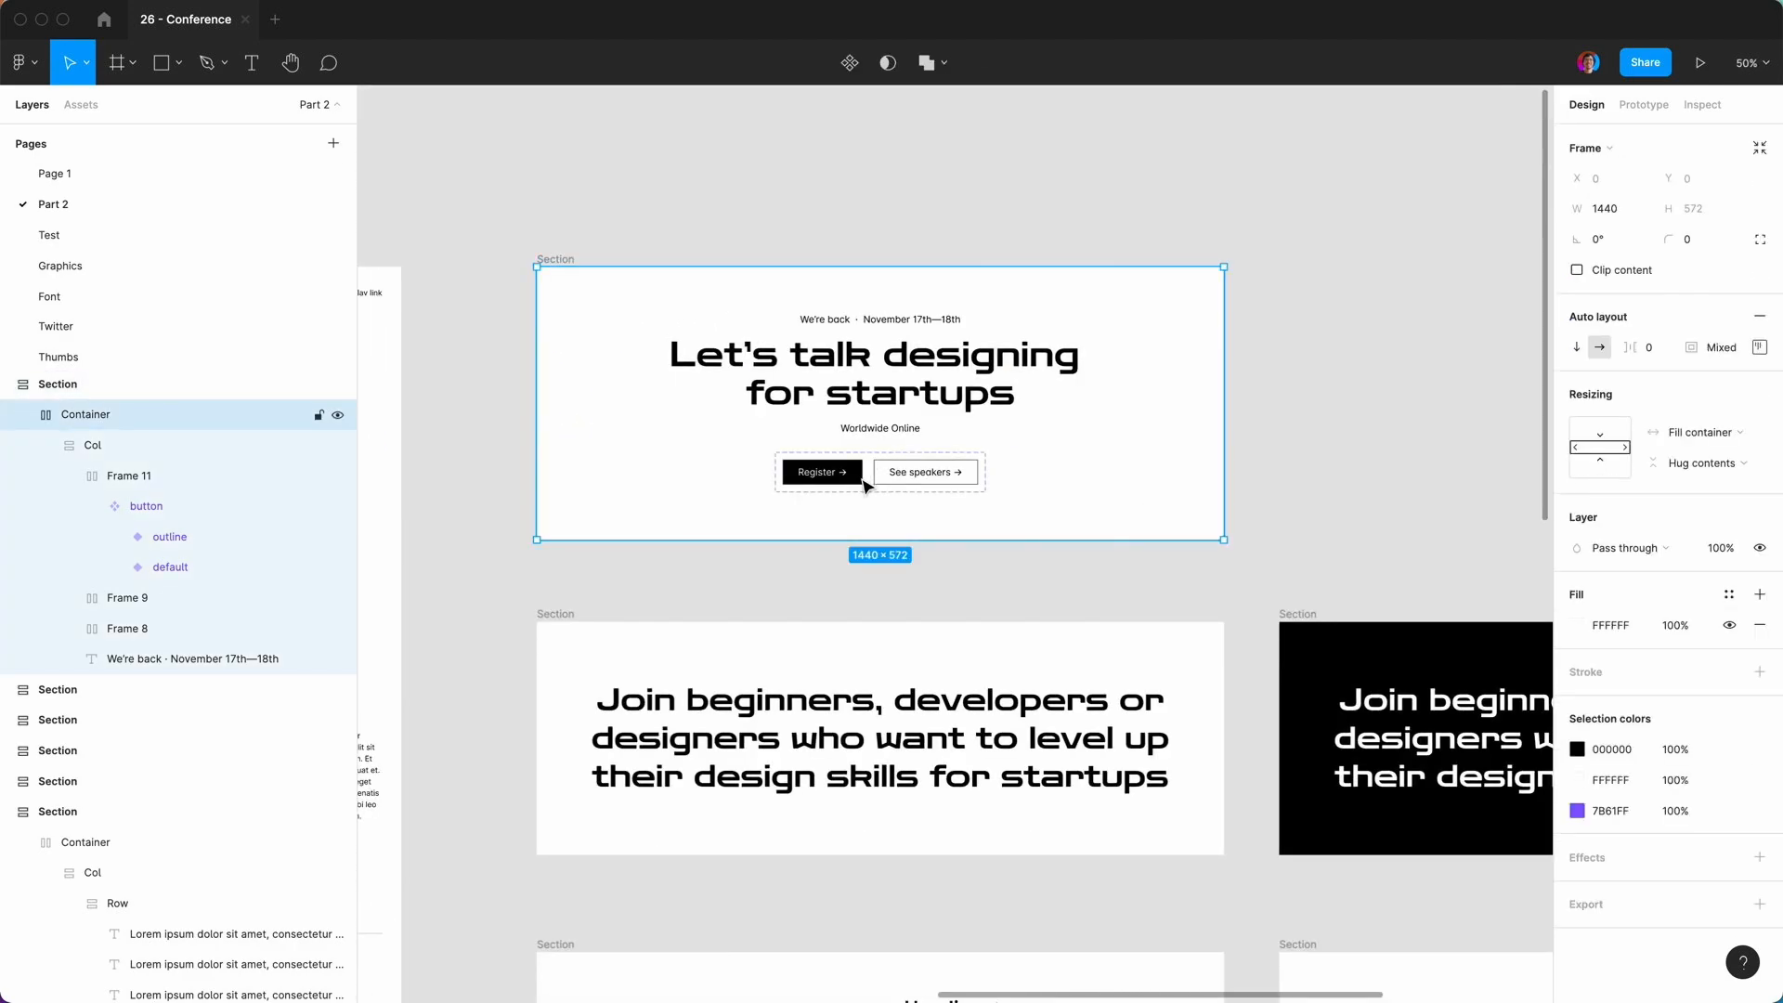
double_click(873, 485)
double_click(876, 484)
drag(863, 484, 624, 192)
Rename the frame holding the button variants to "Button".
double_click(61, 538)
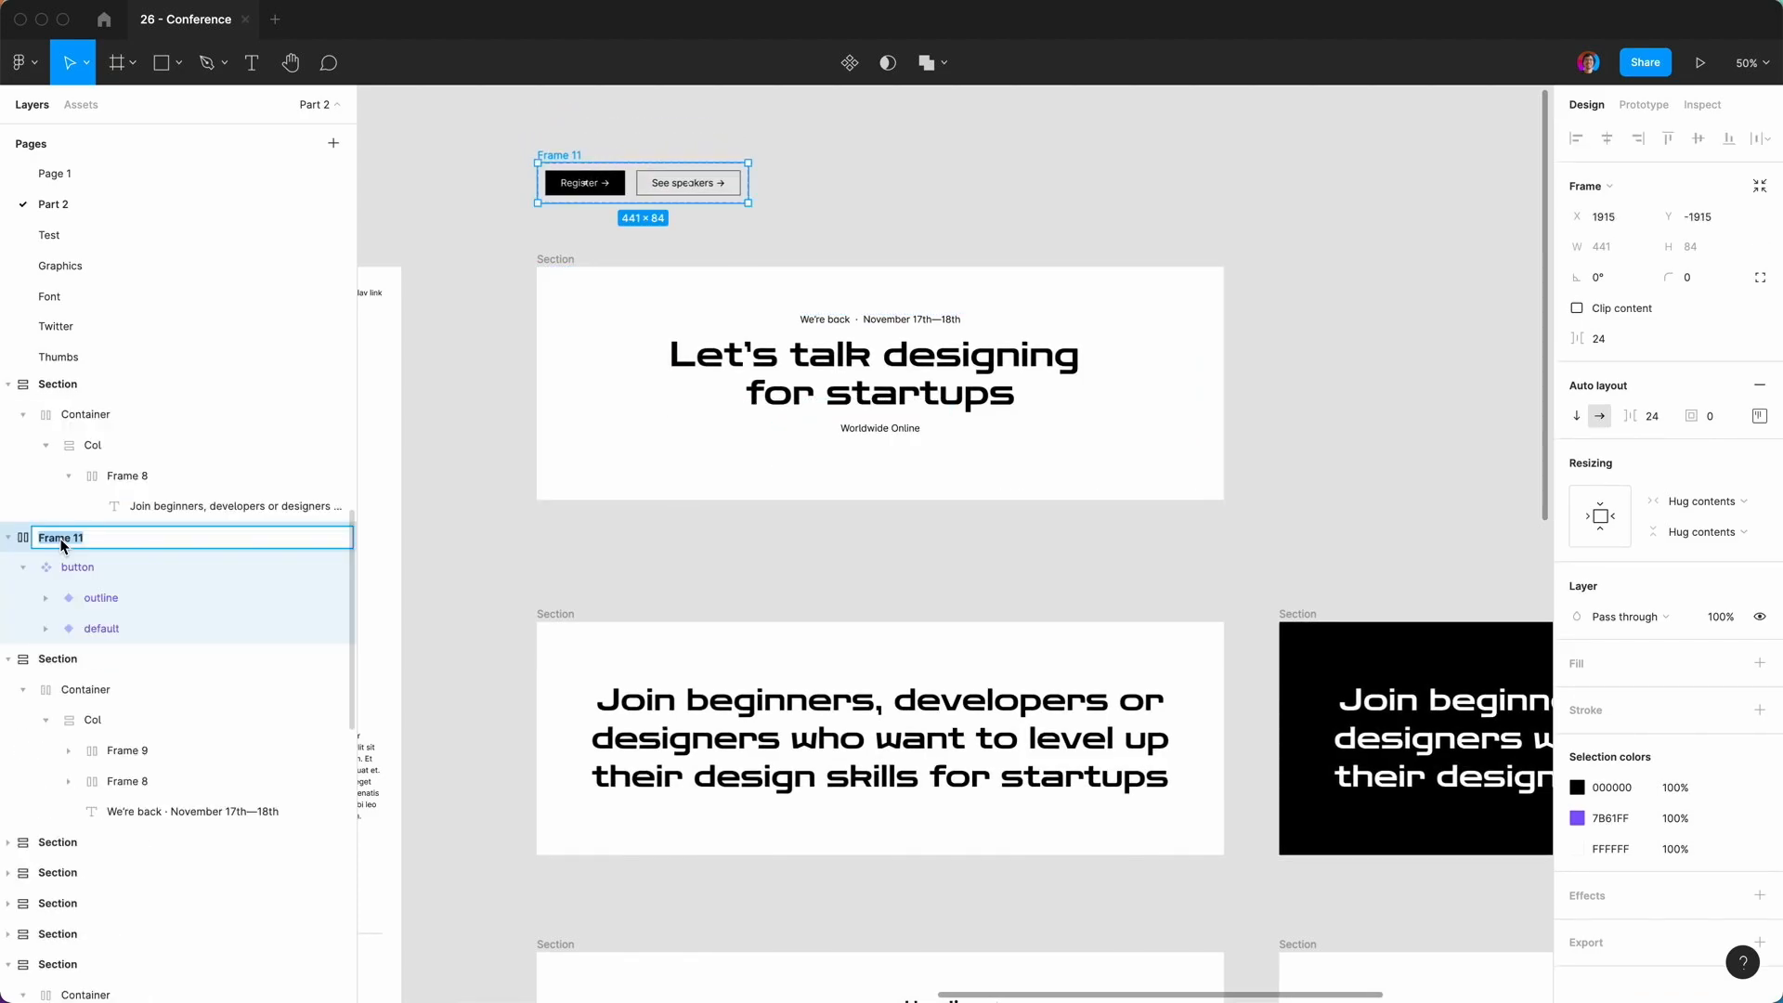
text(Button)
key(Return)
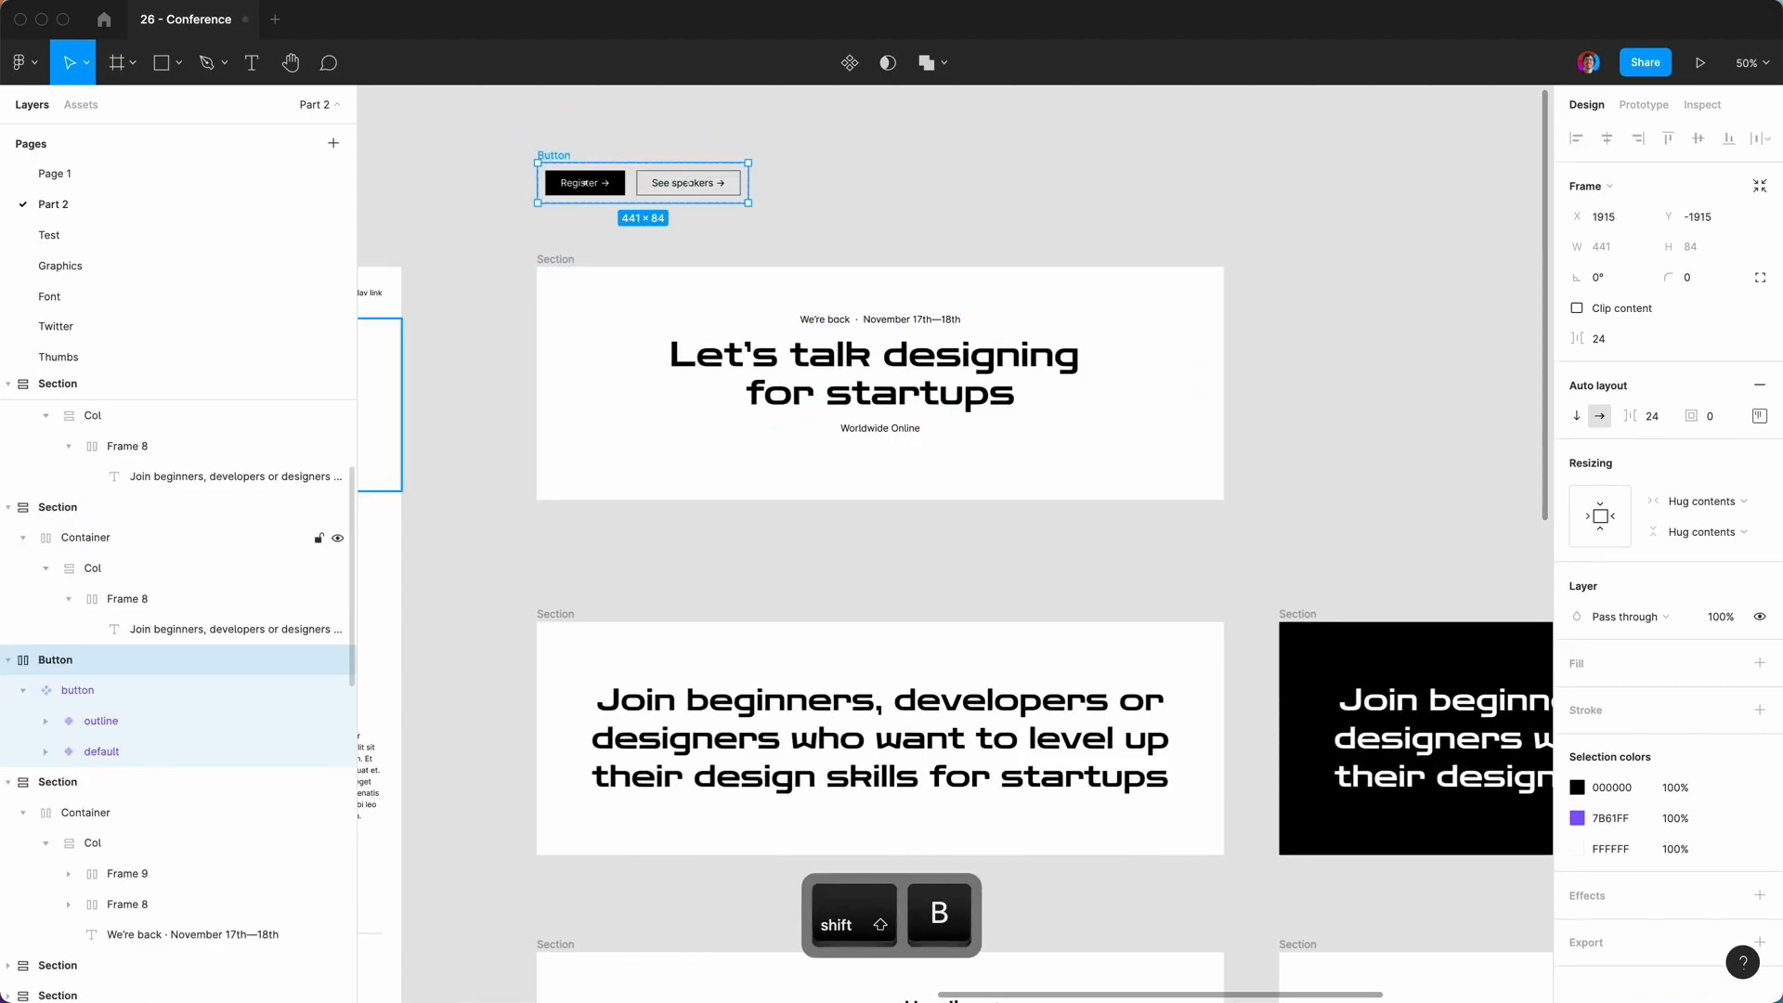
click(483, 269)
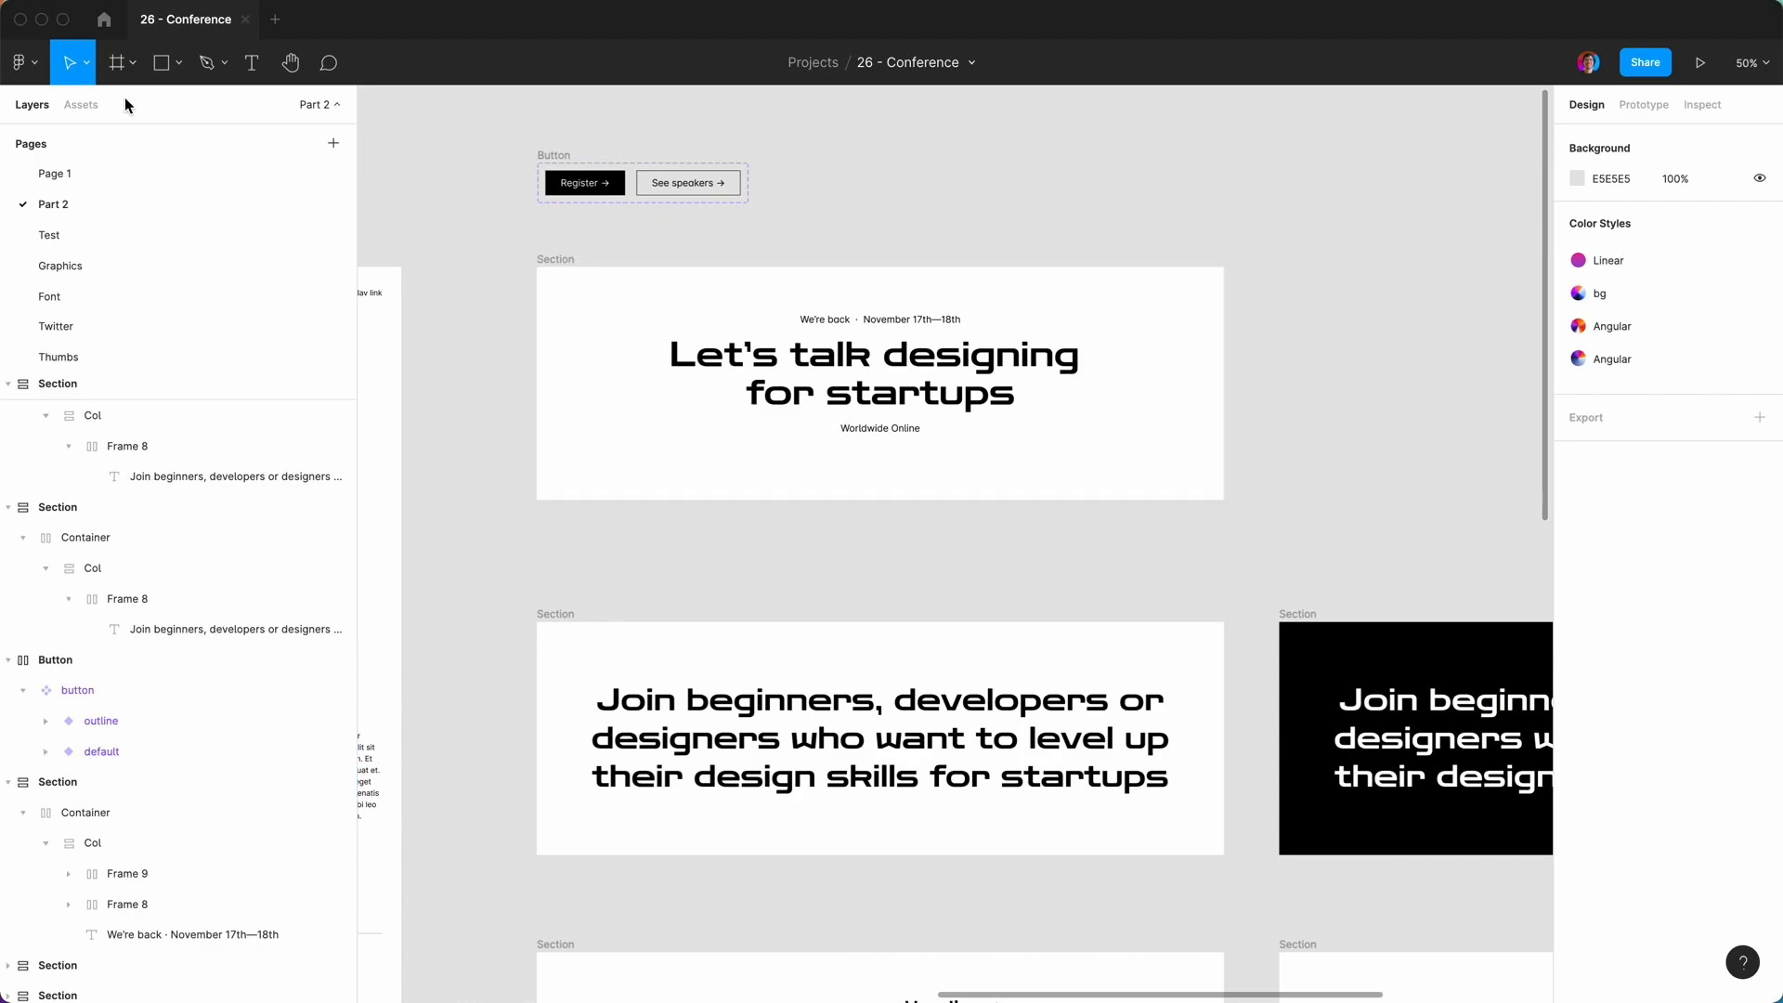
Search the assets for "button" and place a Register button instance in the hero section beneath "Worldwide Online".
click(81, 104)
click(63, 151)
text(button)
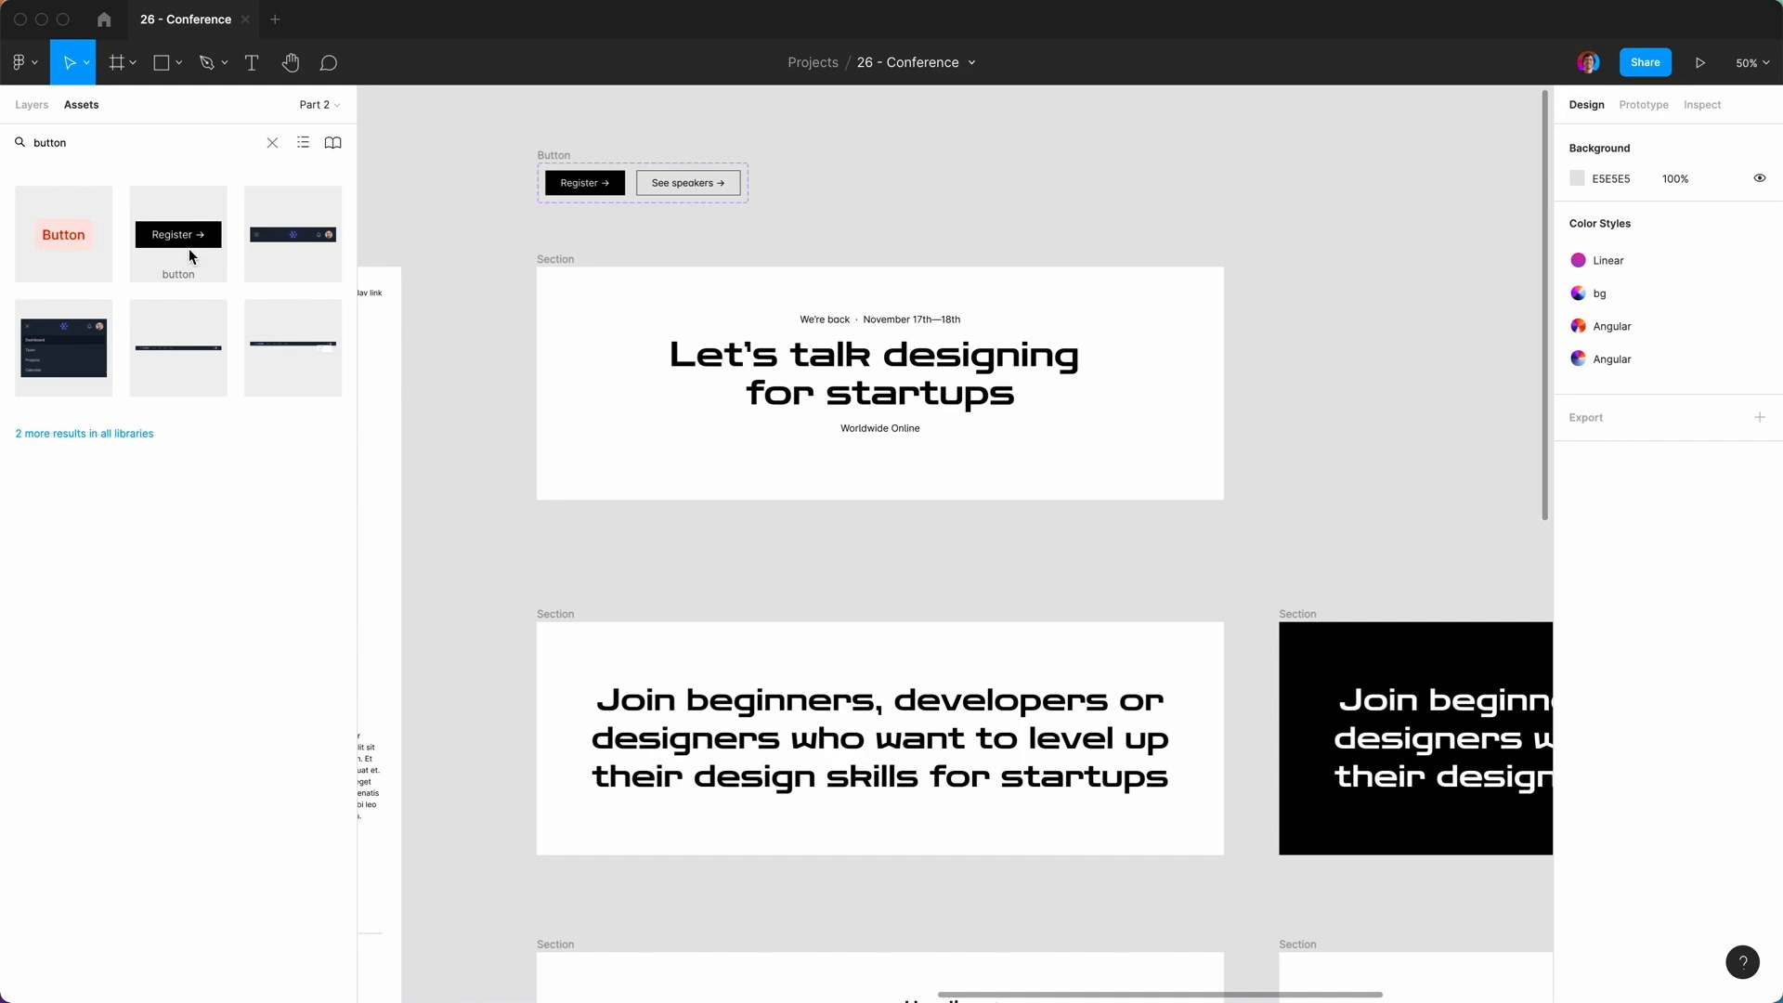
drag(181, 237, 908, 471)
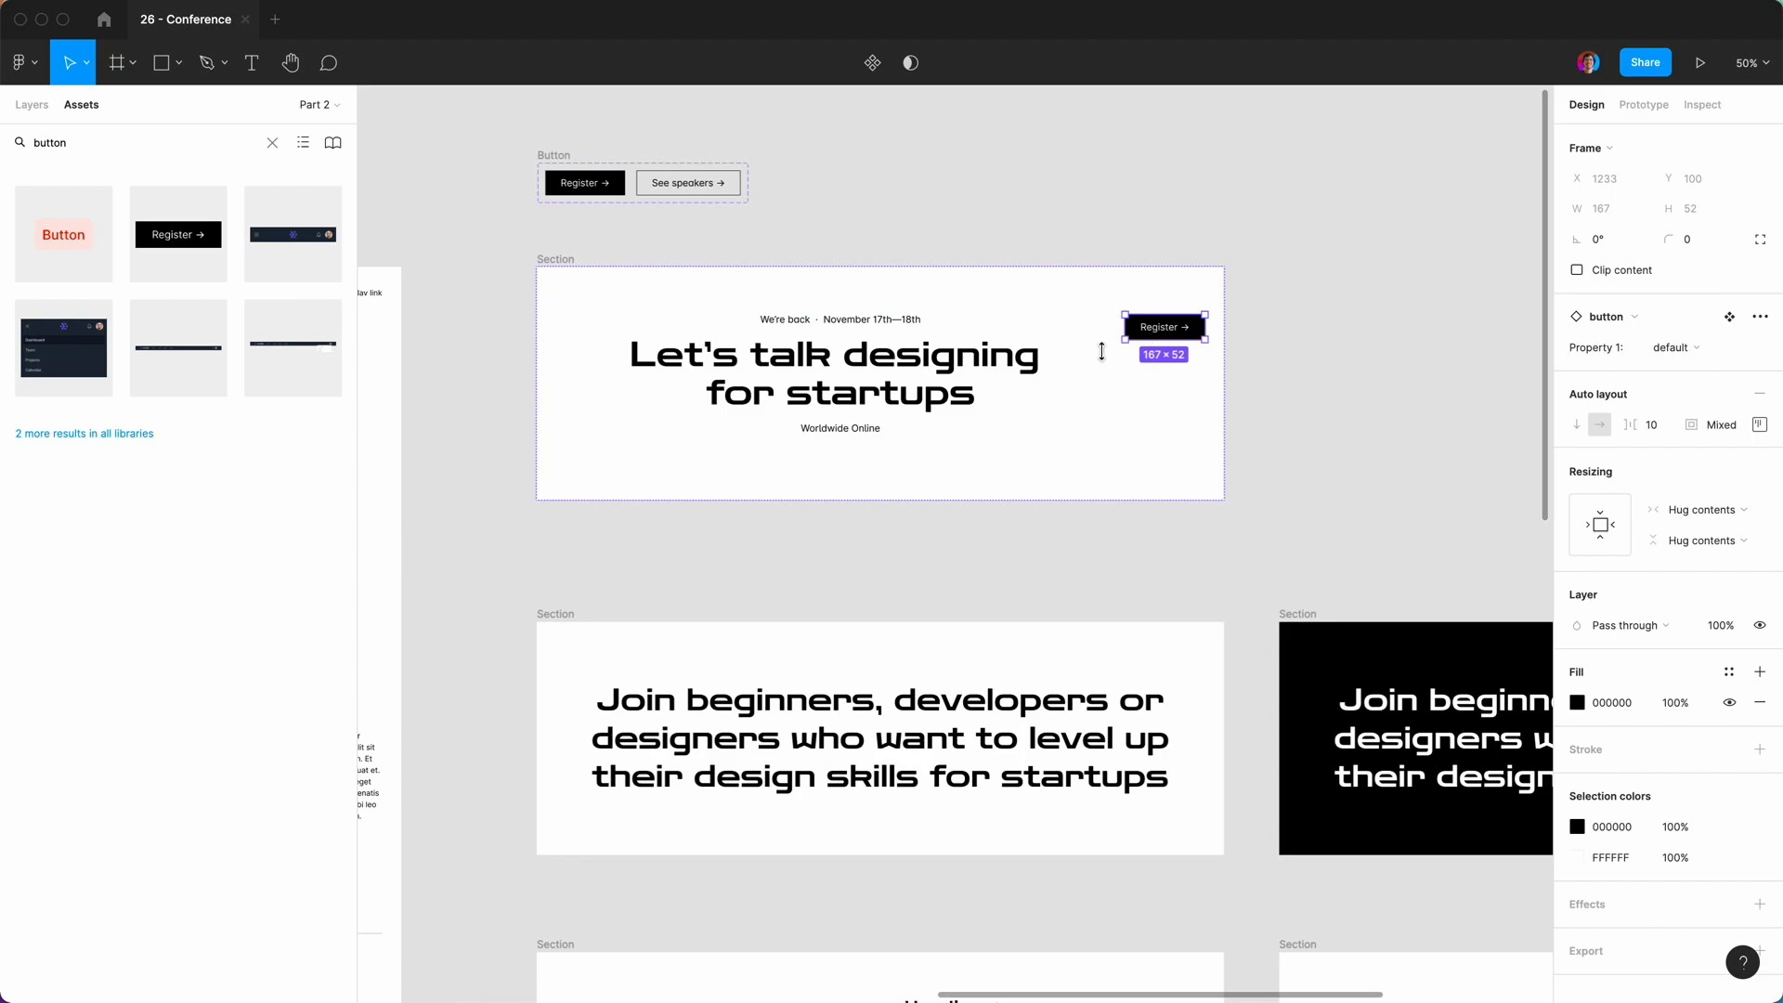
drag(1129, 340, 1127, 418)
key(super+z)
drag(1184, 334, 796, 429)
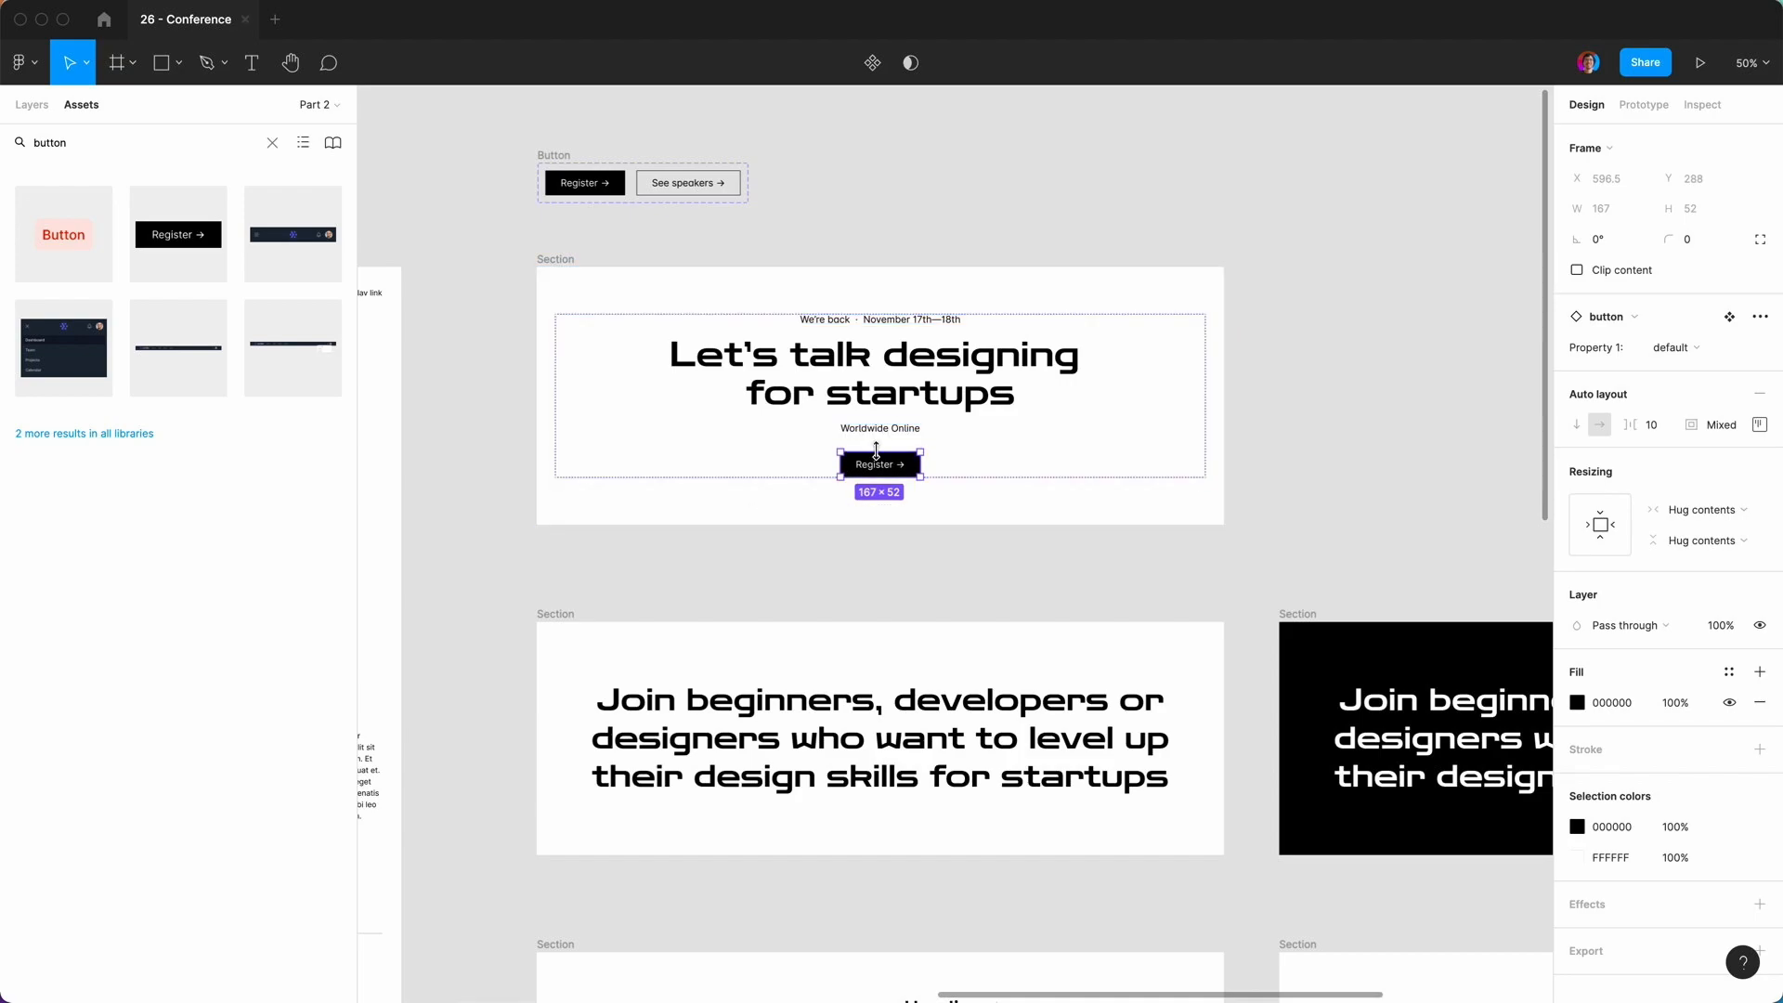
Duplicate the hero's Register button instance and wrap both instances in an auto layout frame.
key(super+d)
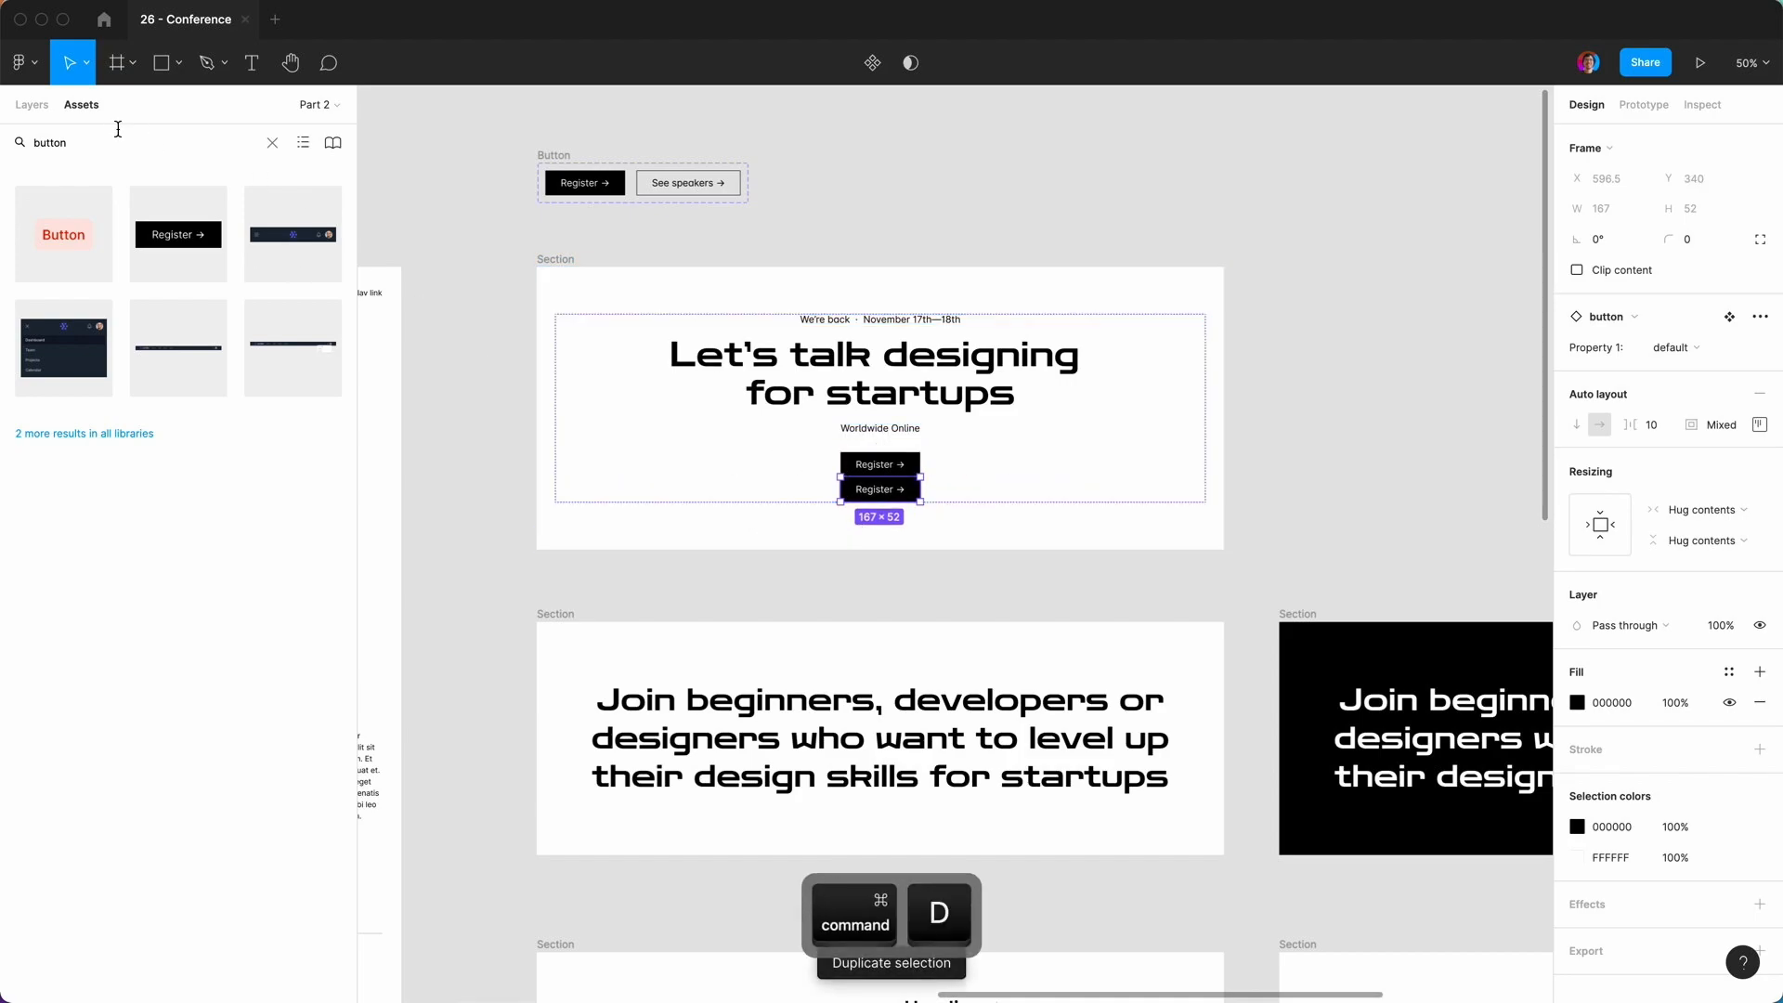
click(32, 105)
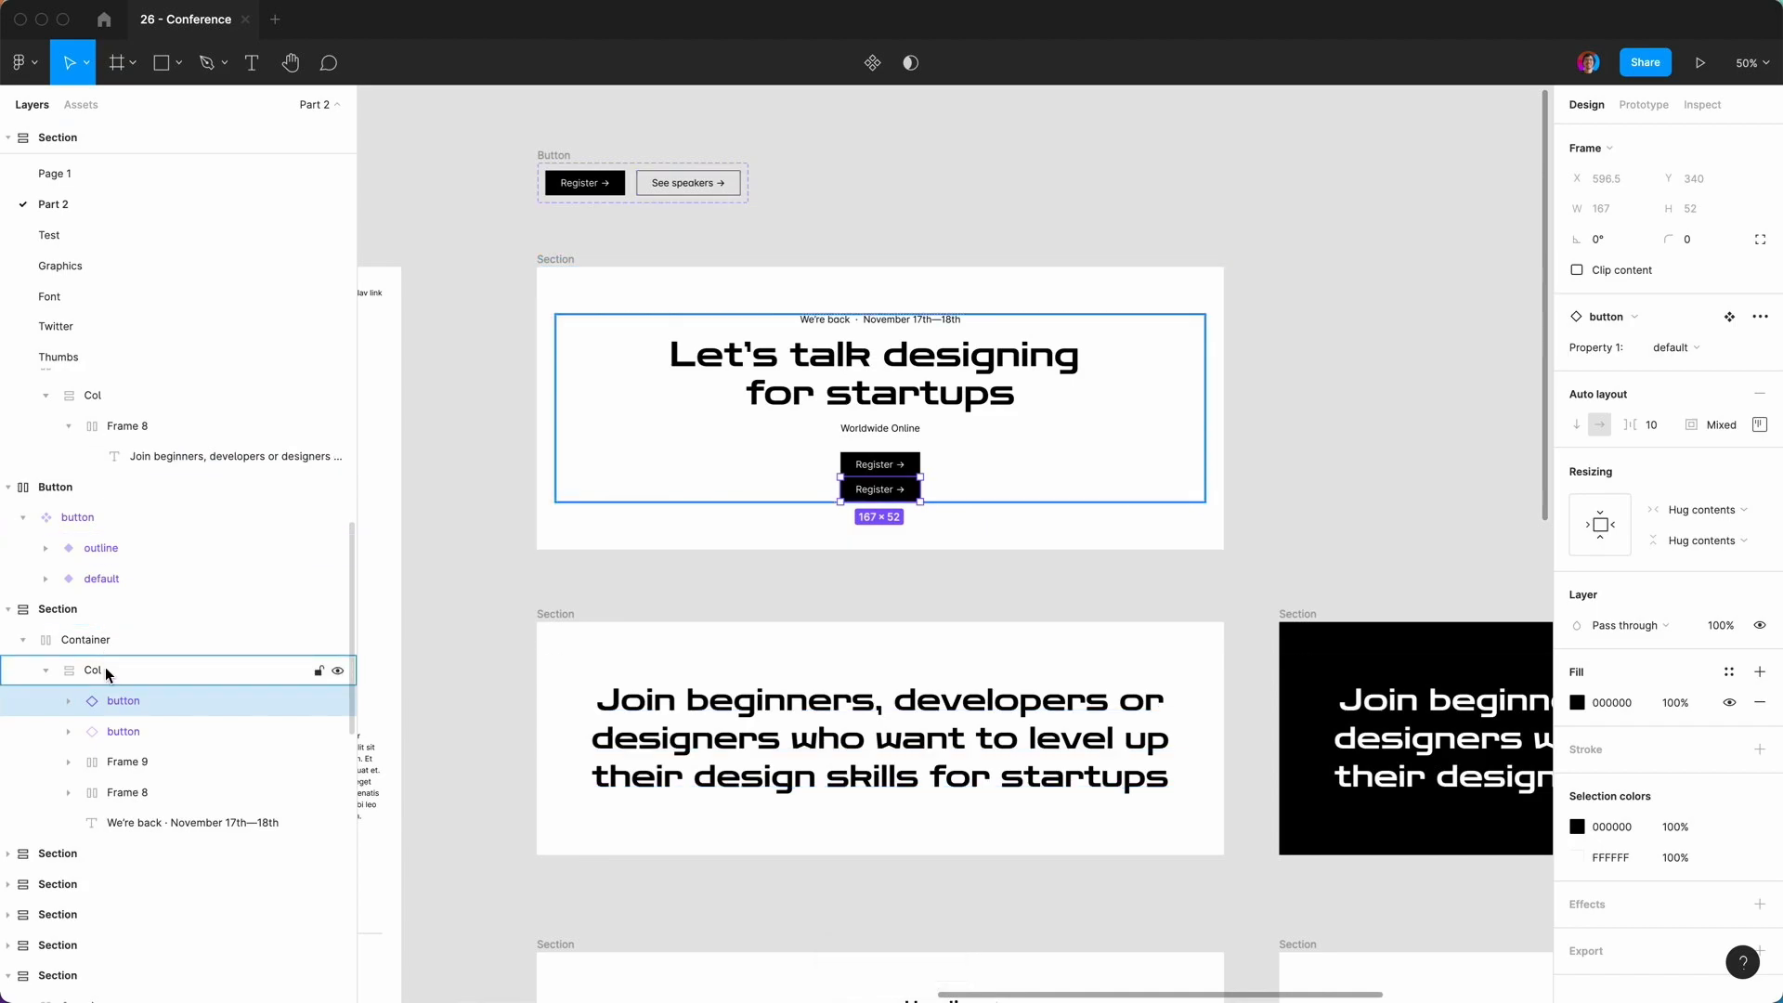
click(113, 763)
click(111, 792)
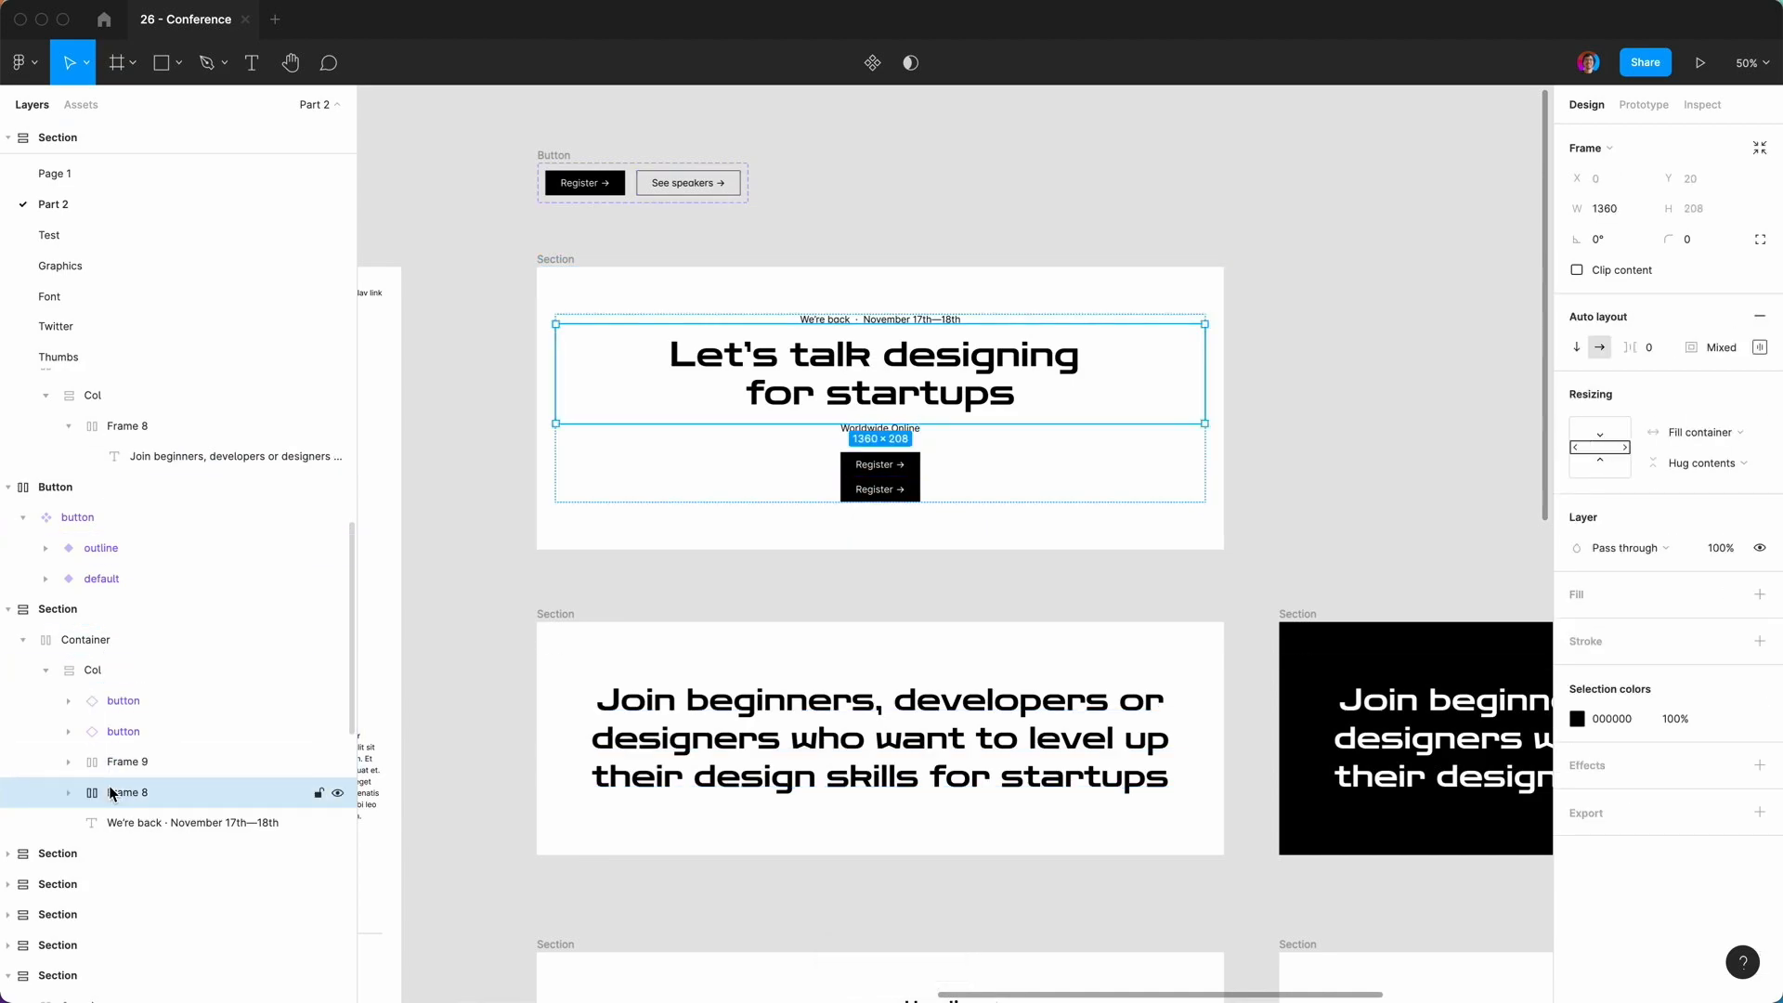
click(130, 731)
shift+click(135, 707)
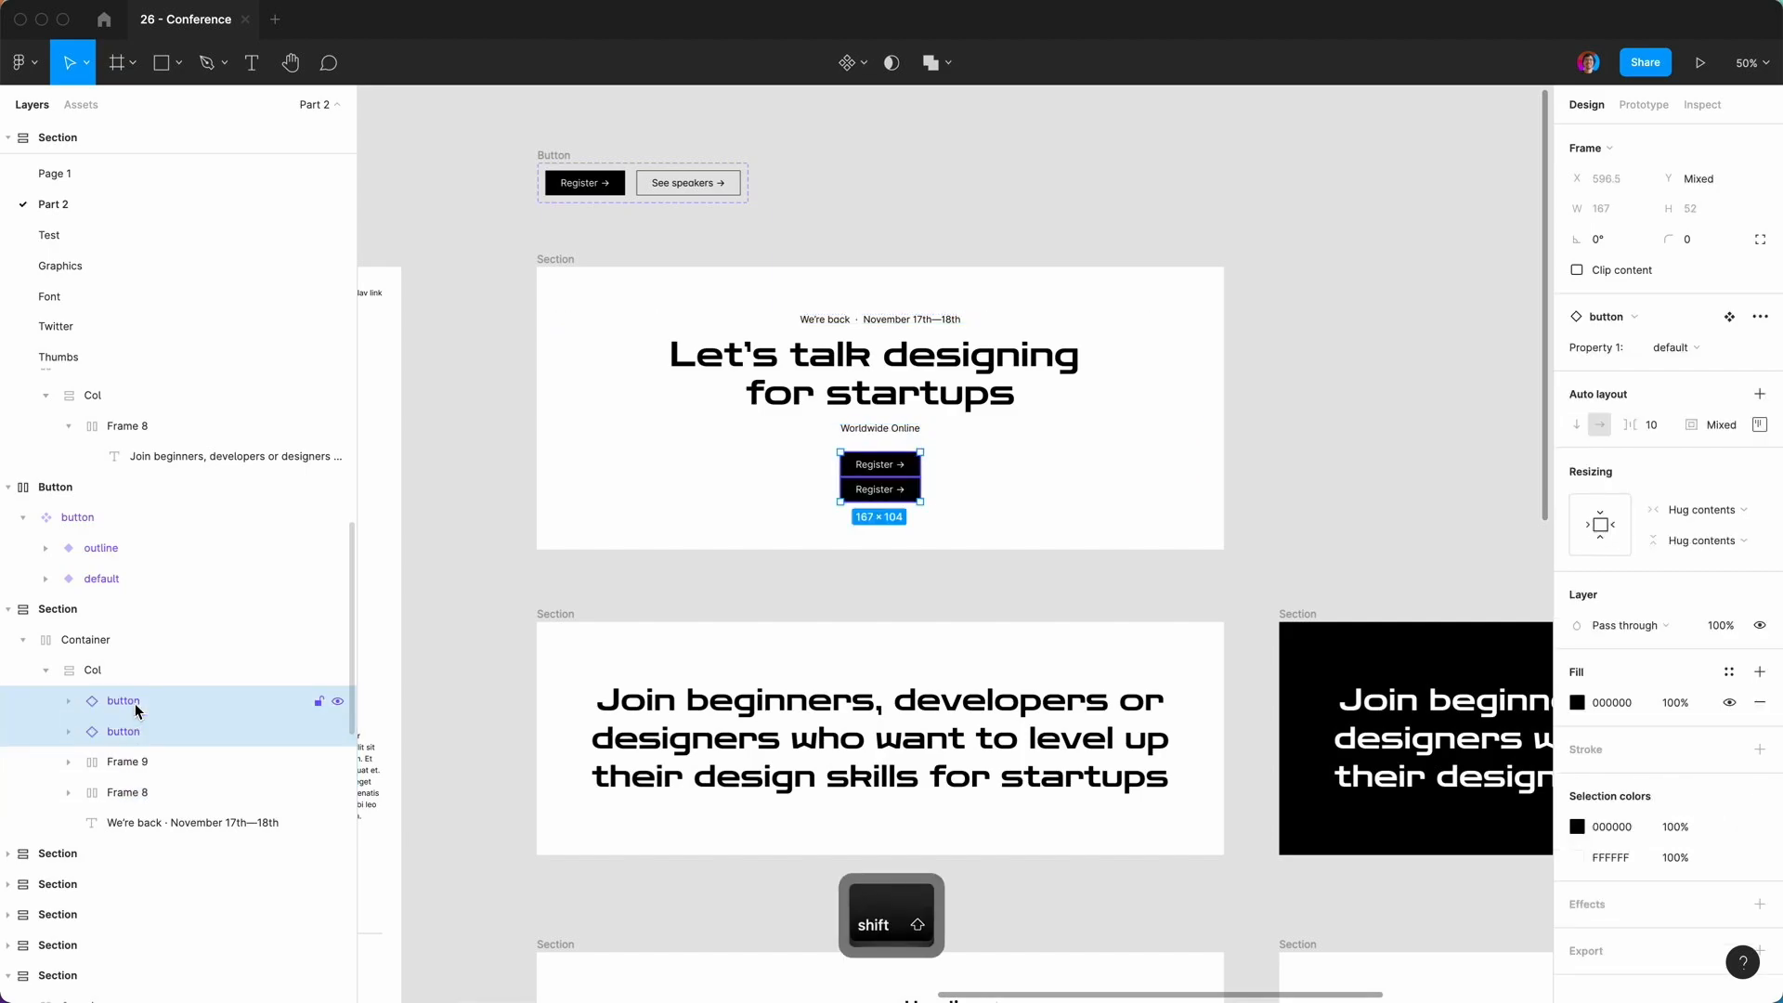
key(shift+a)
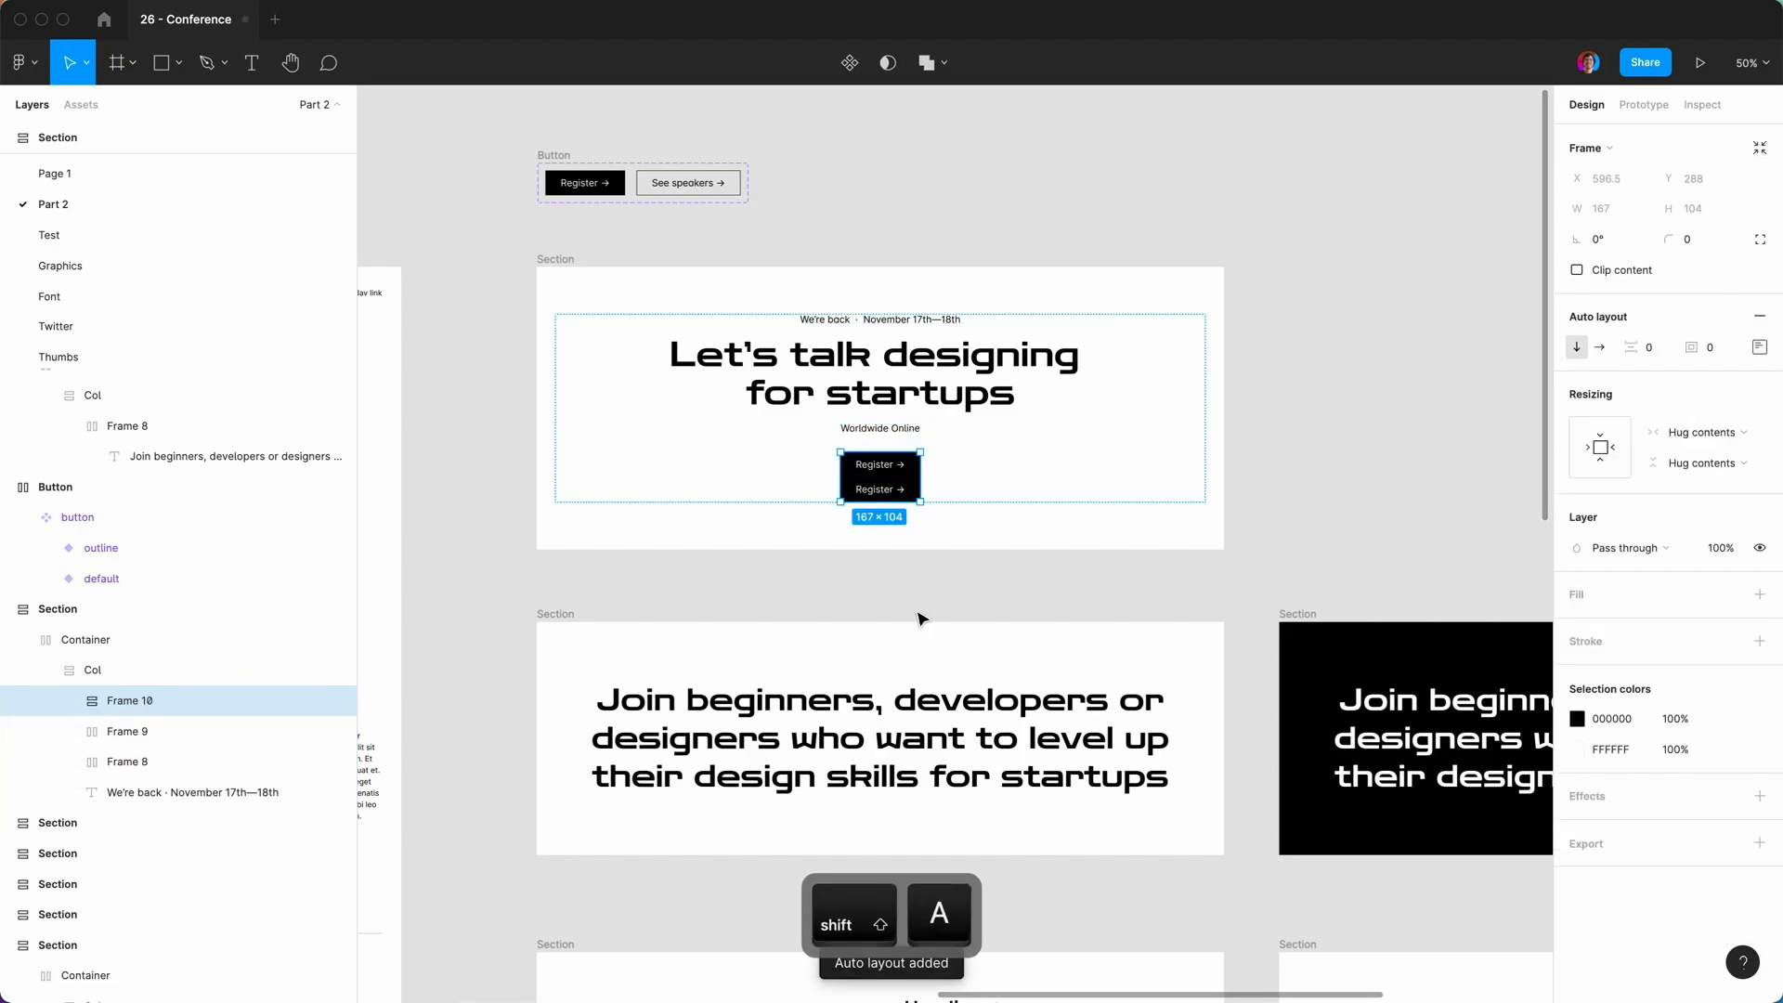
Set the hero buttons' auto layout direction to horizontal with a spacing of 24.
click(1599, 347)
click(1665, 354)
text(24)
key(Return)
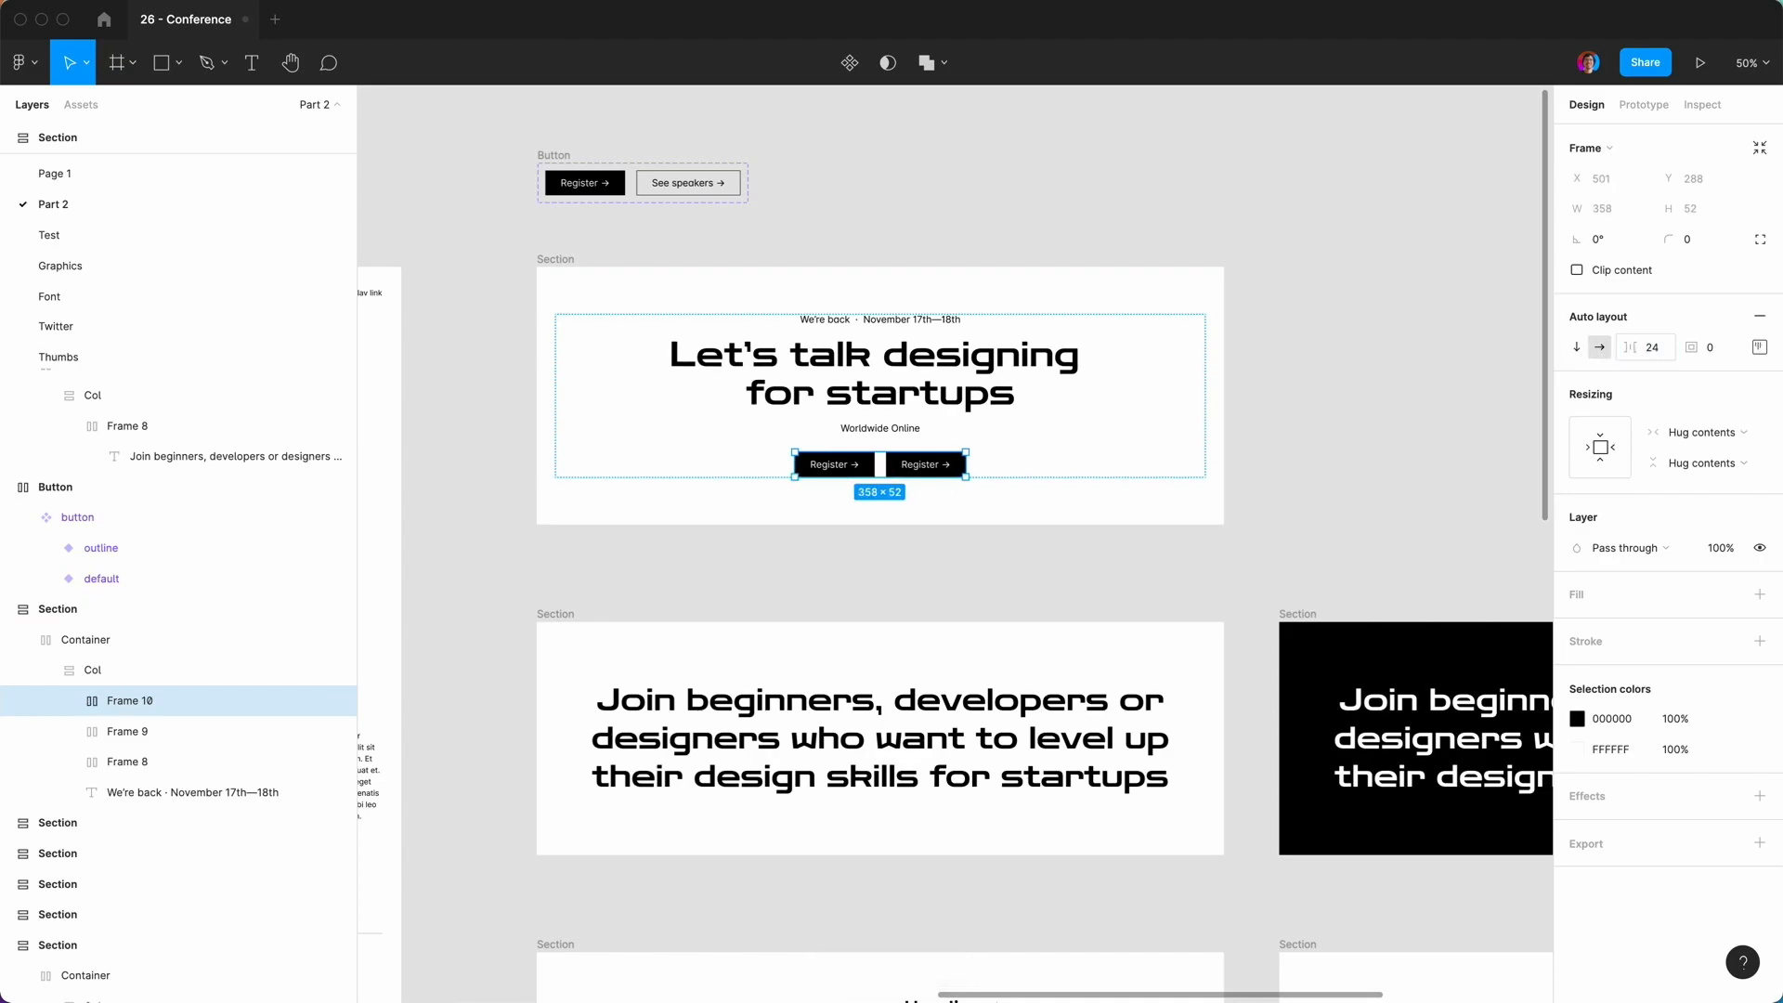
click(1464, 422)
click(949, 473)
double_click(939, 464)
double_click(939, 464)
double_click(929, 464)
click(1247, 452)
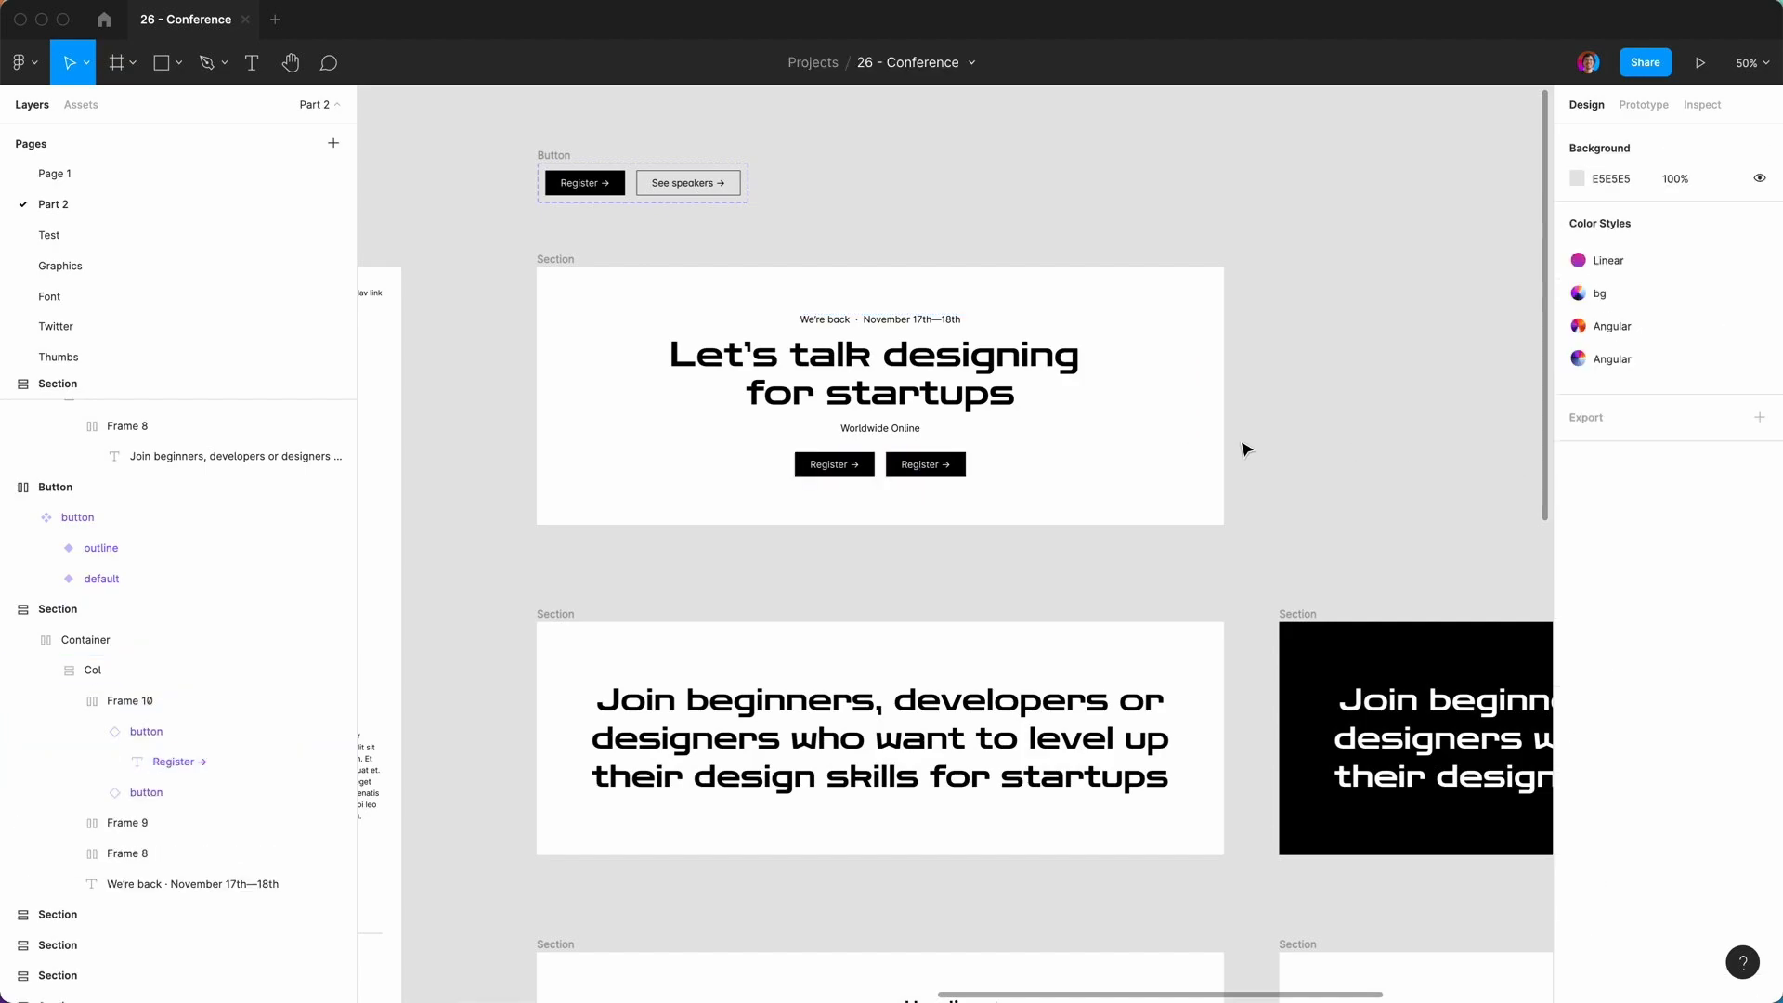
Switch the second hero button instance to the outline variant.
click(942, 474)
double_click(943, 473)
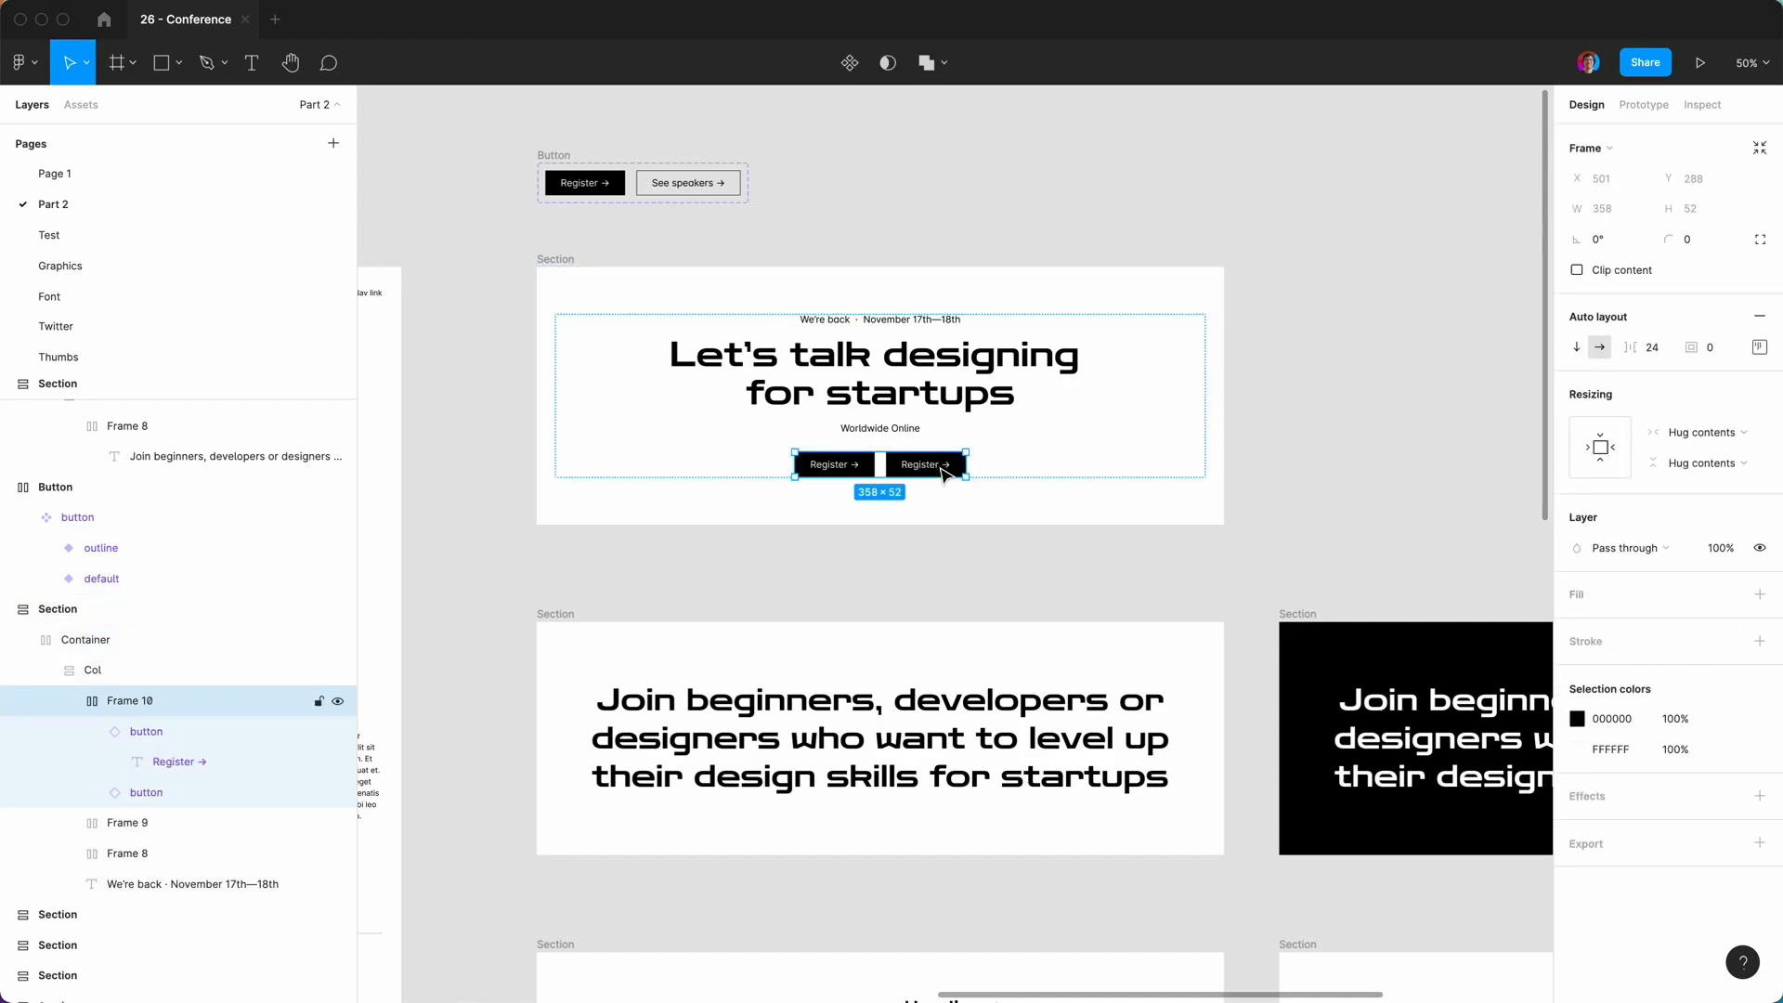
click(942, 474)
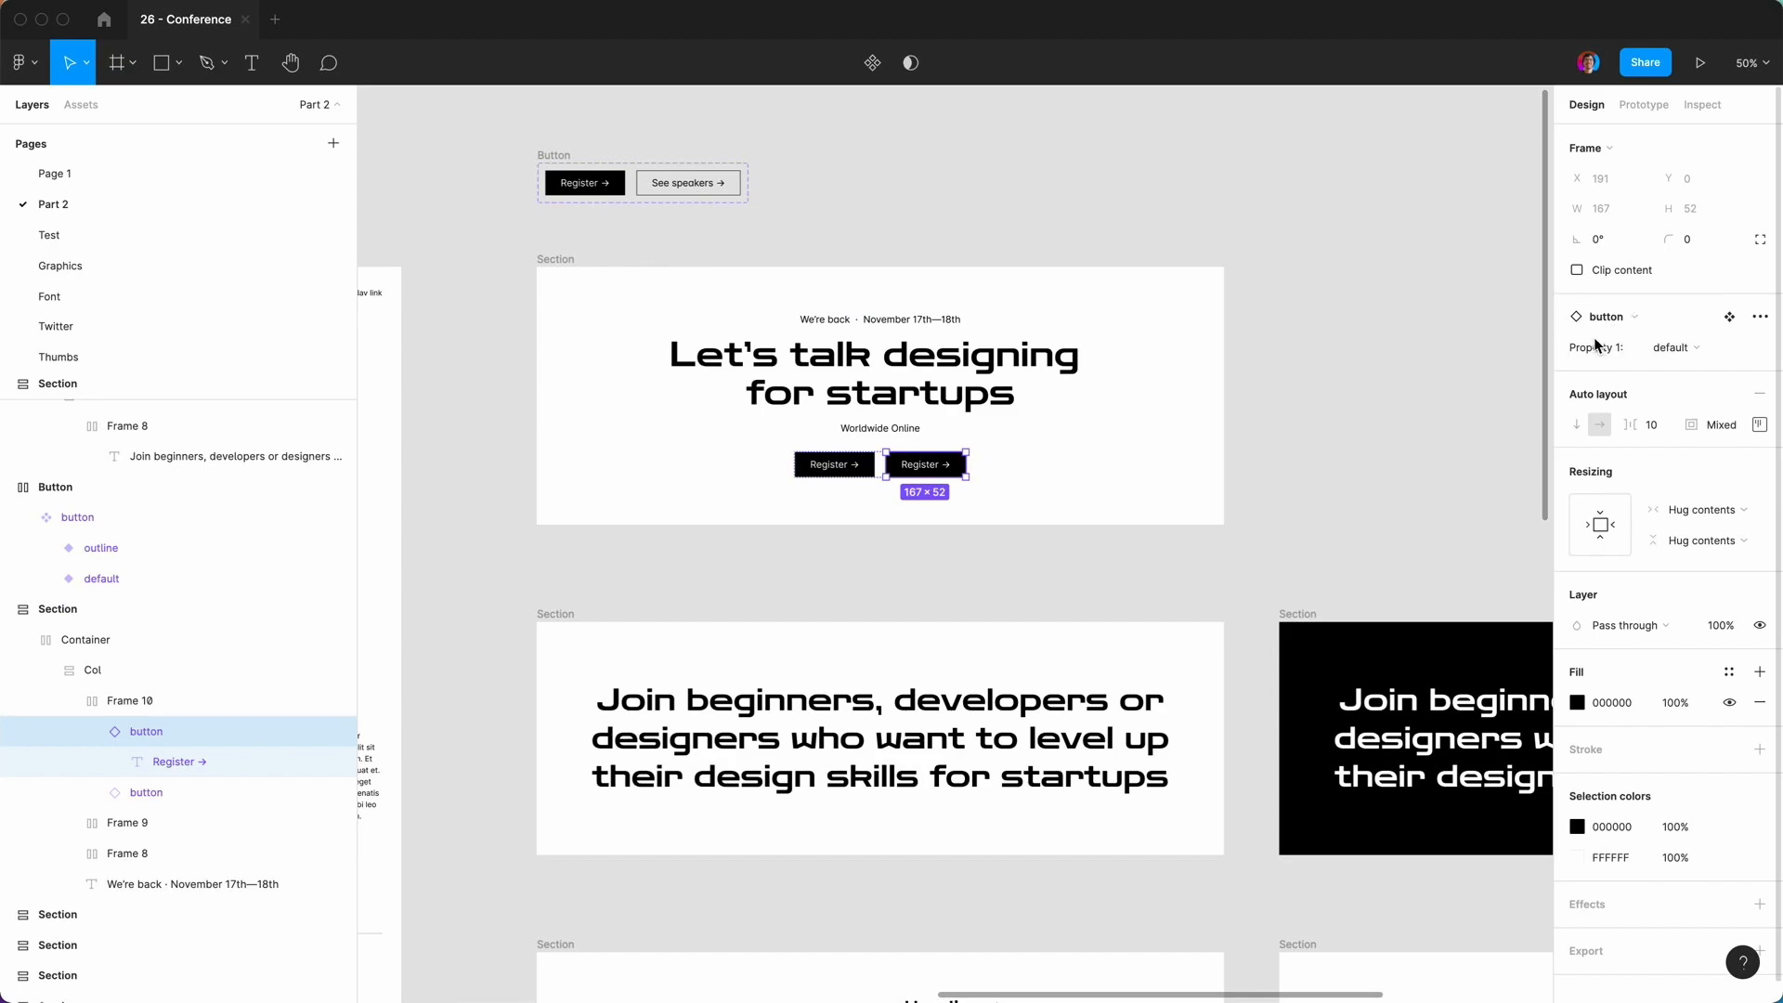
click(1674, 348)
click(1678, 369)
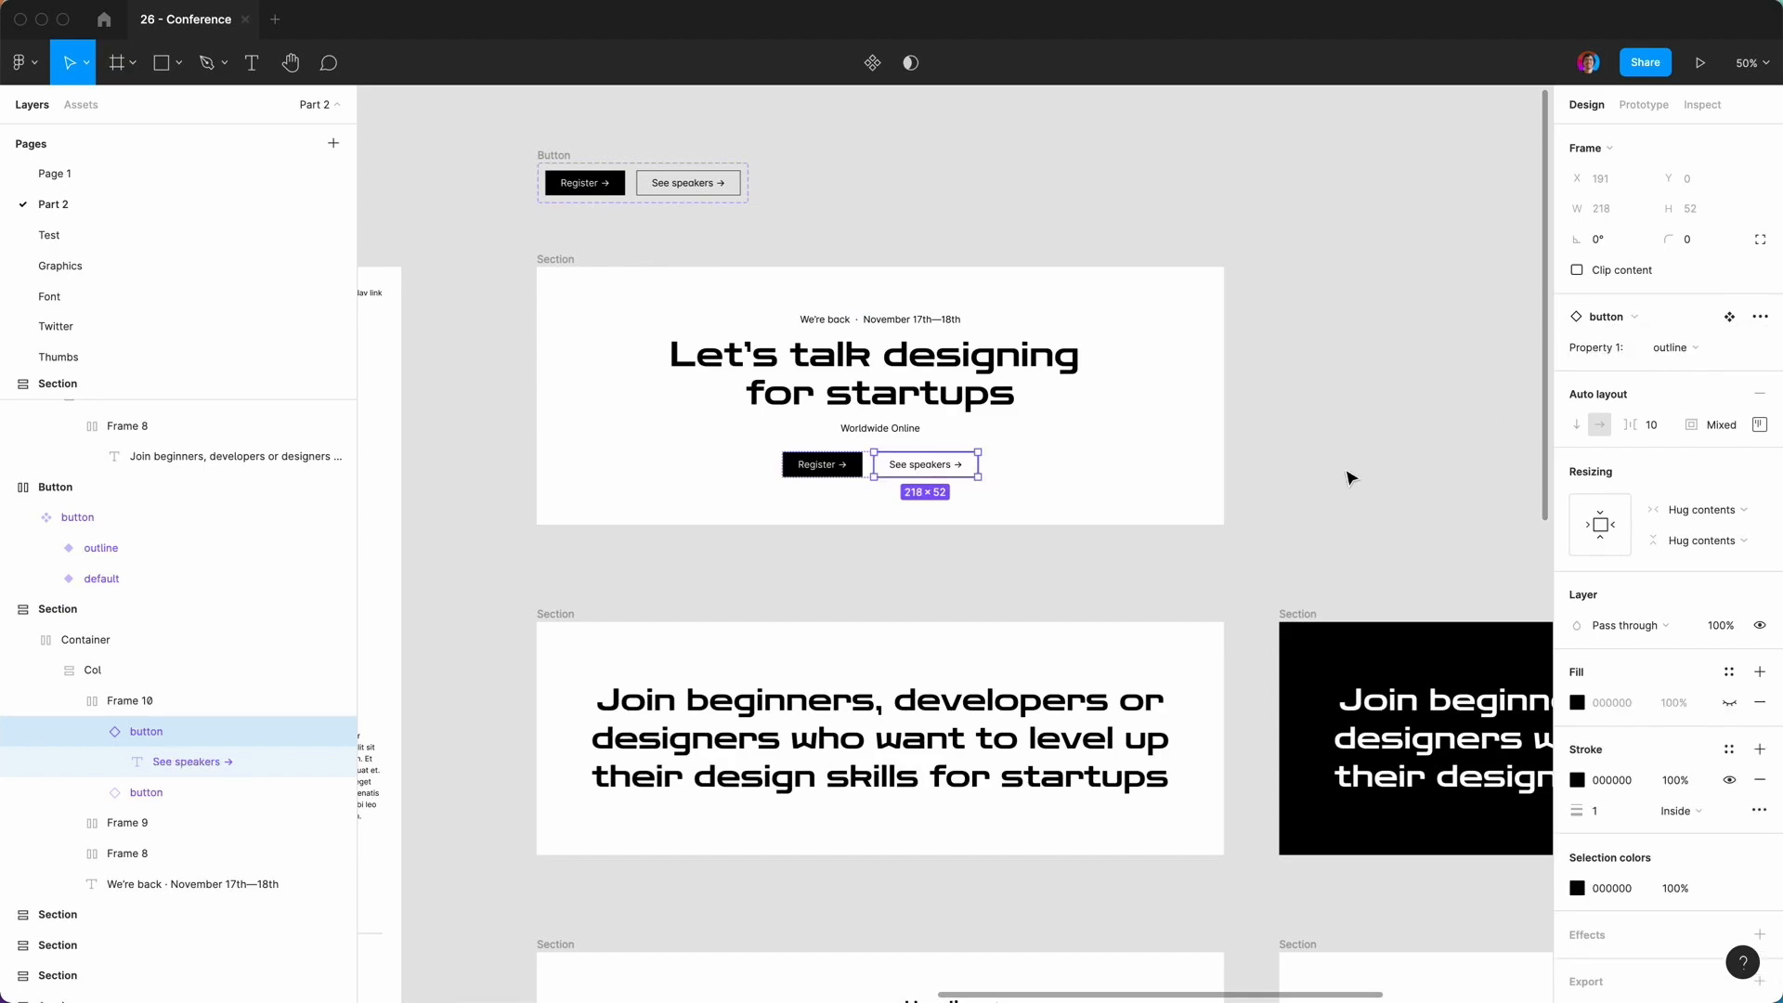
click(1351, 477)
Add a Register button instance below the three paragraphs in the "Ready Designer One Conference?" section.
scroll(1351, 477, down, 7)
scroll(1351, 477, right, 5)
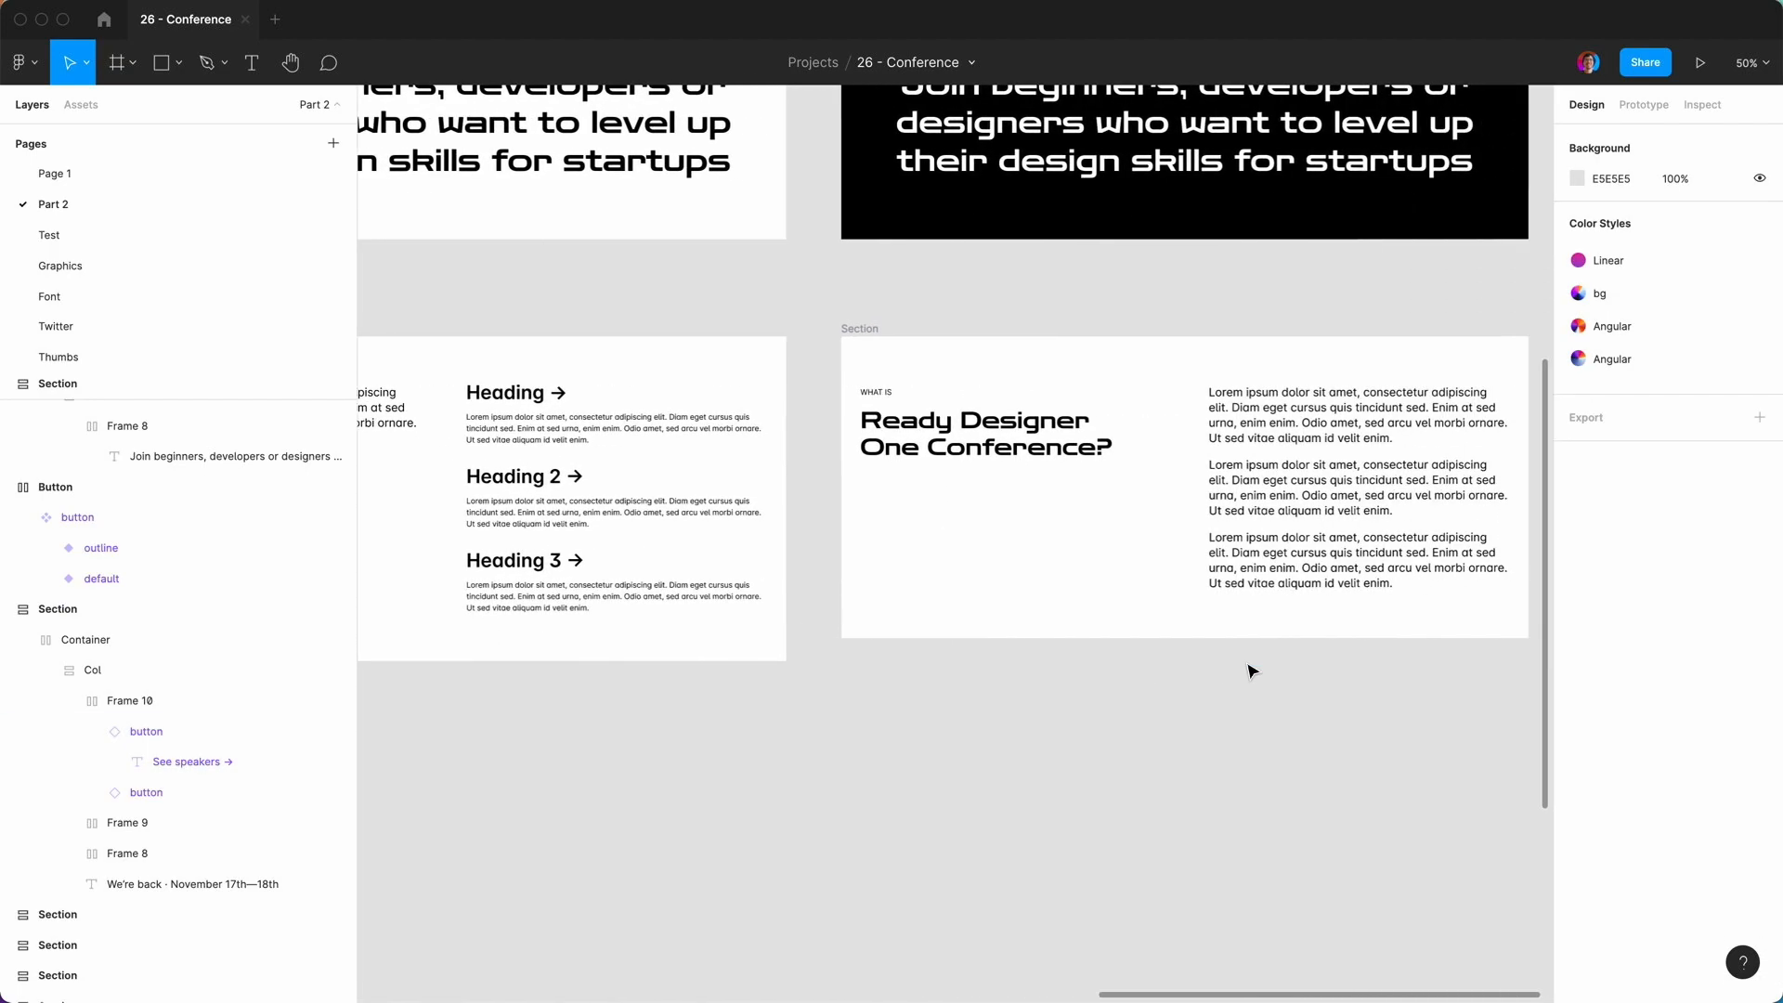
scroll(1253, 671, right, 2)
click(1257, 513)
click(1257, 513)
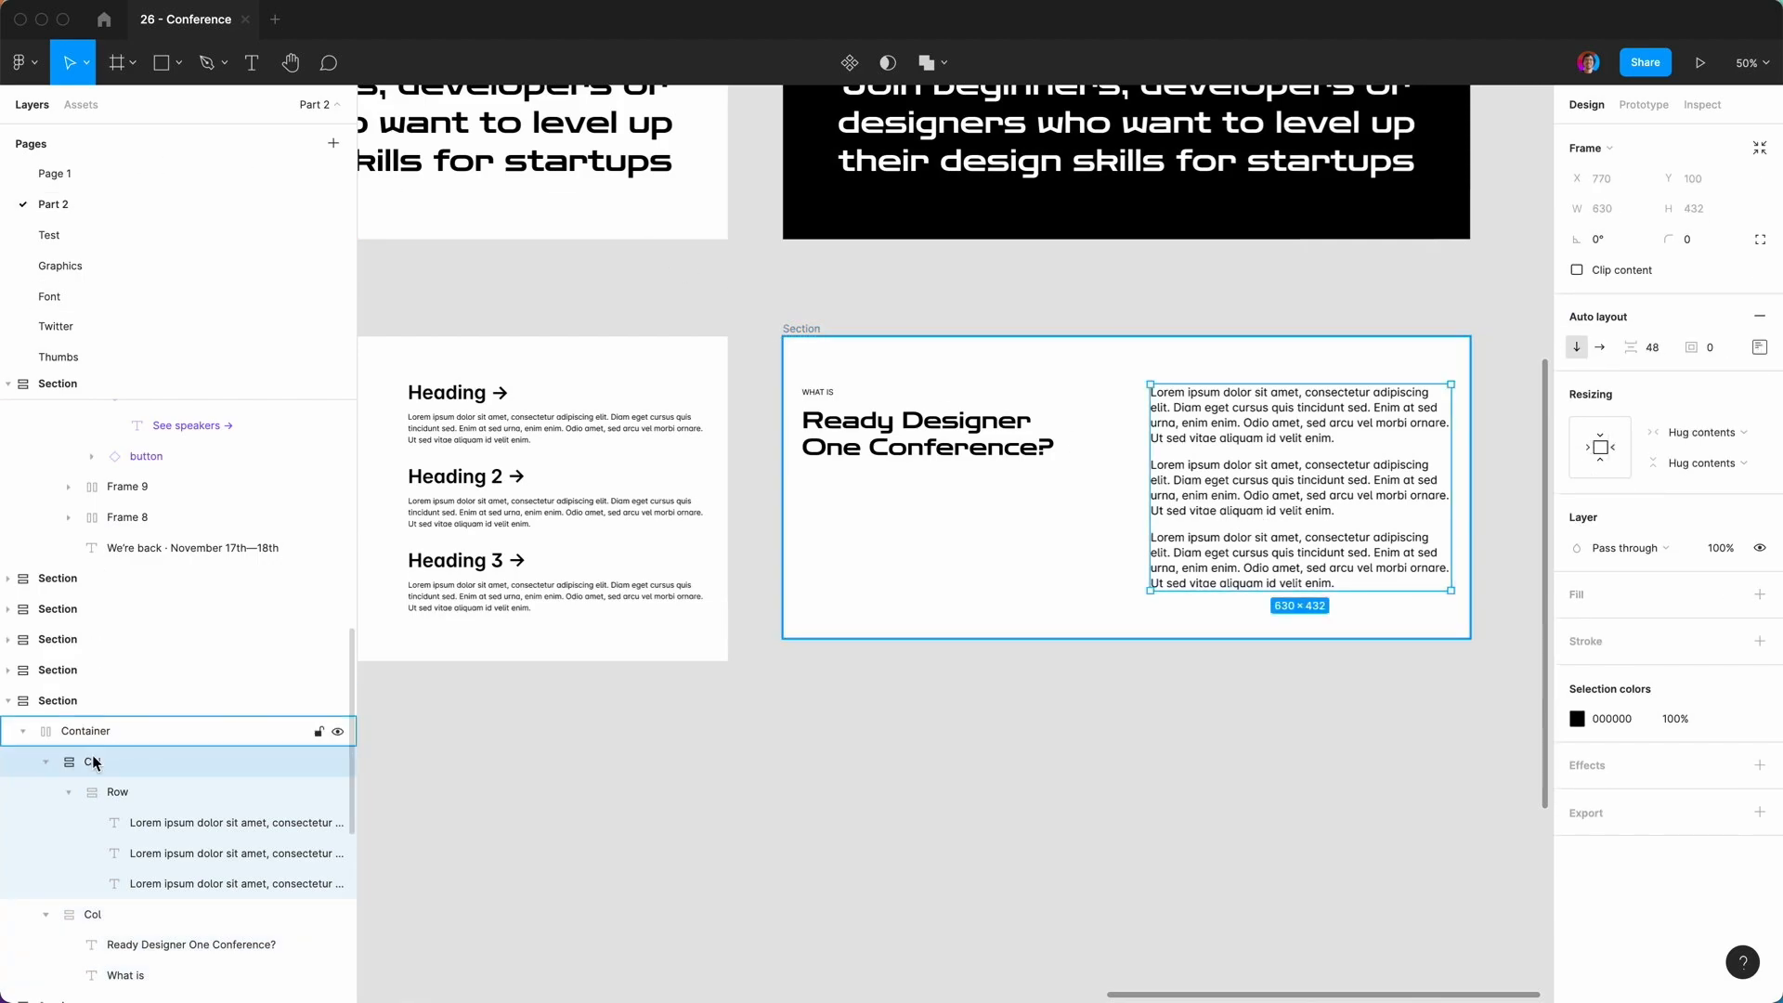
click(102, 789)
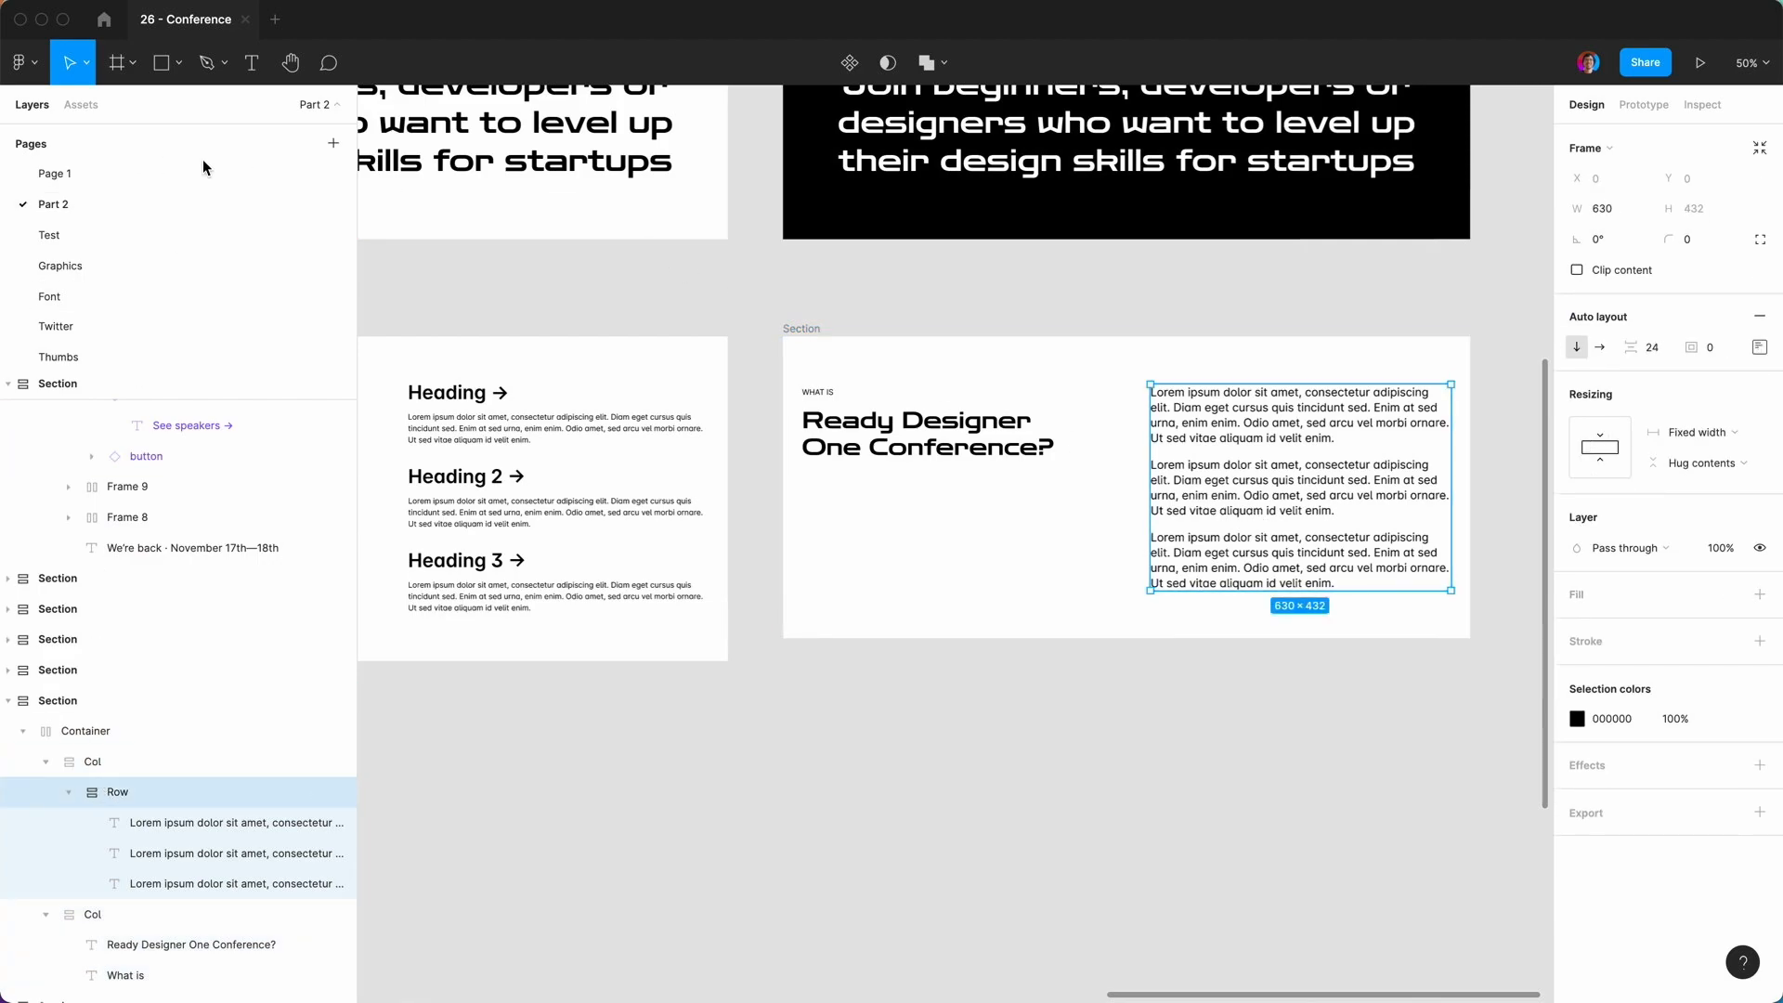
click(81, 105)
drag(182, 242, 1298, 558)
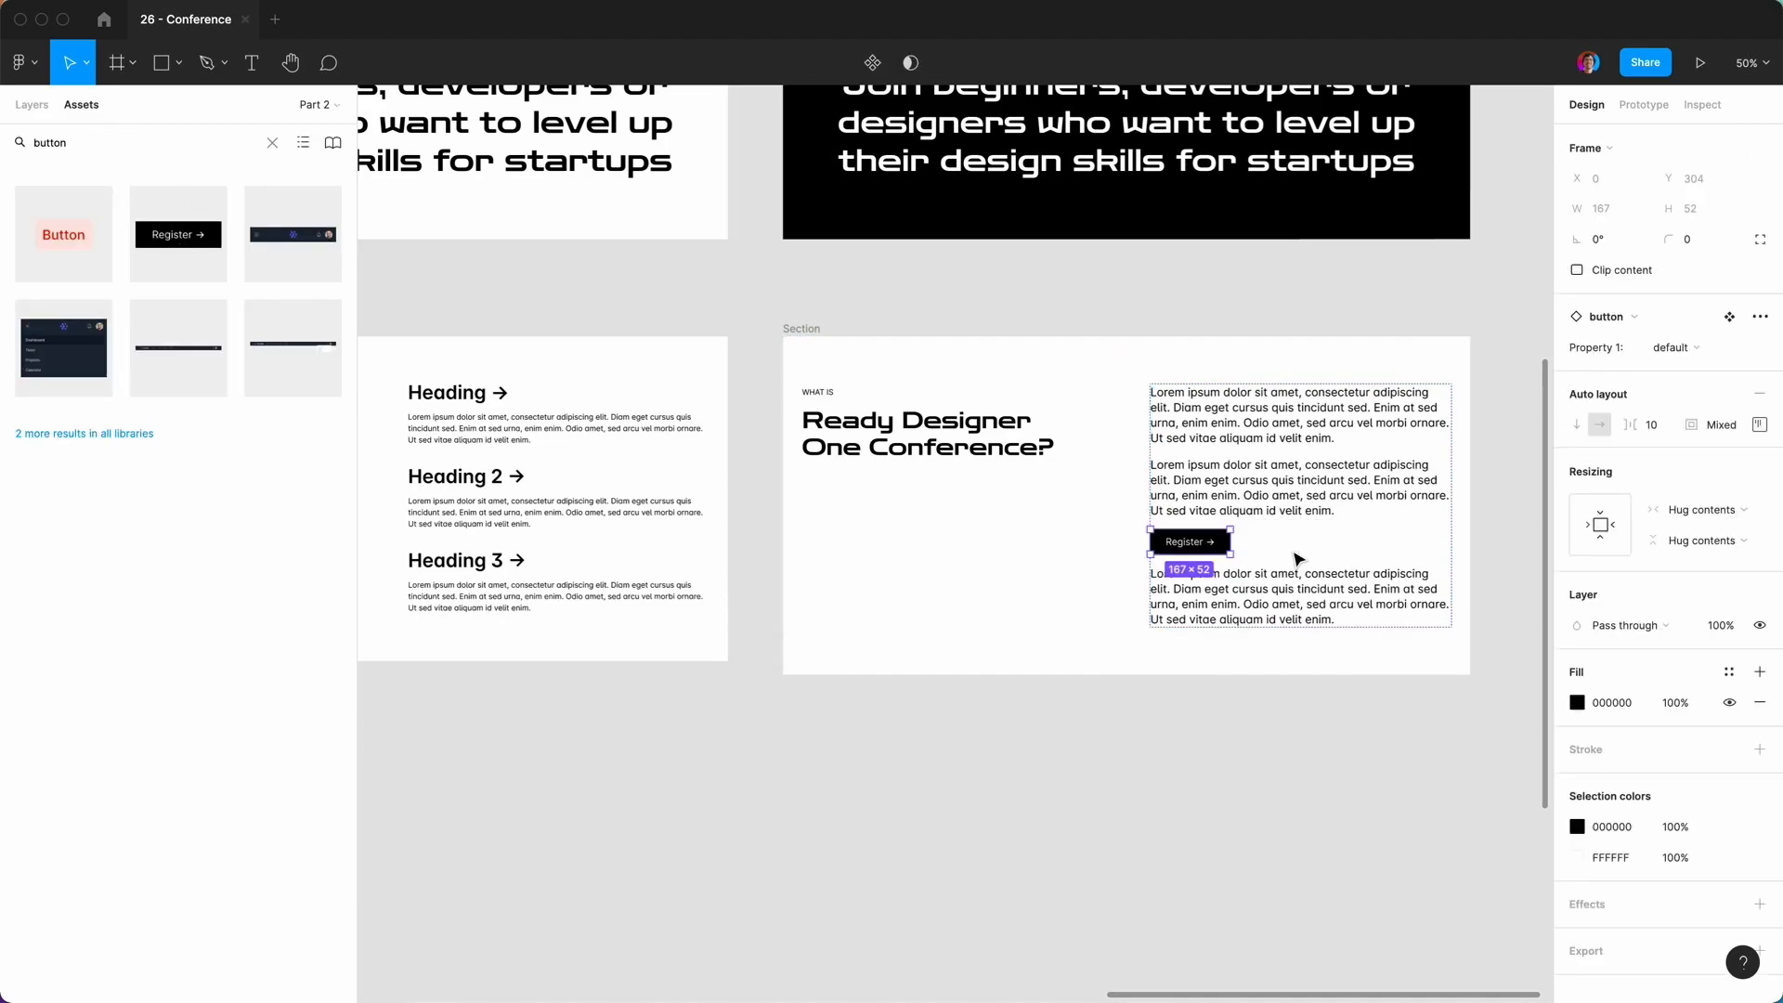
key(Down)
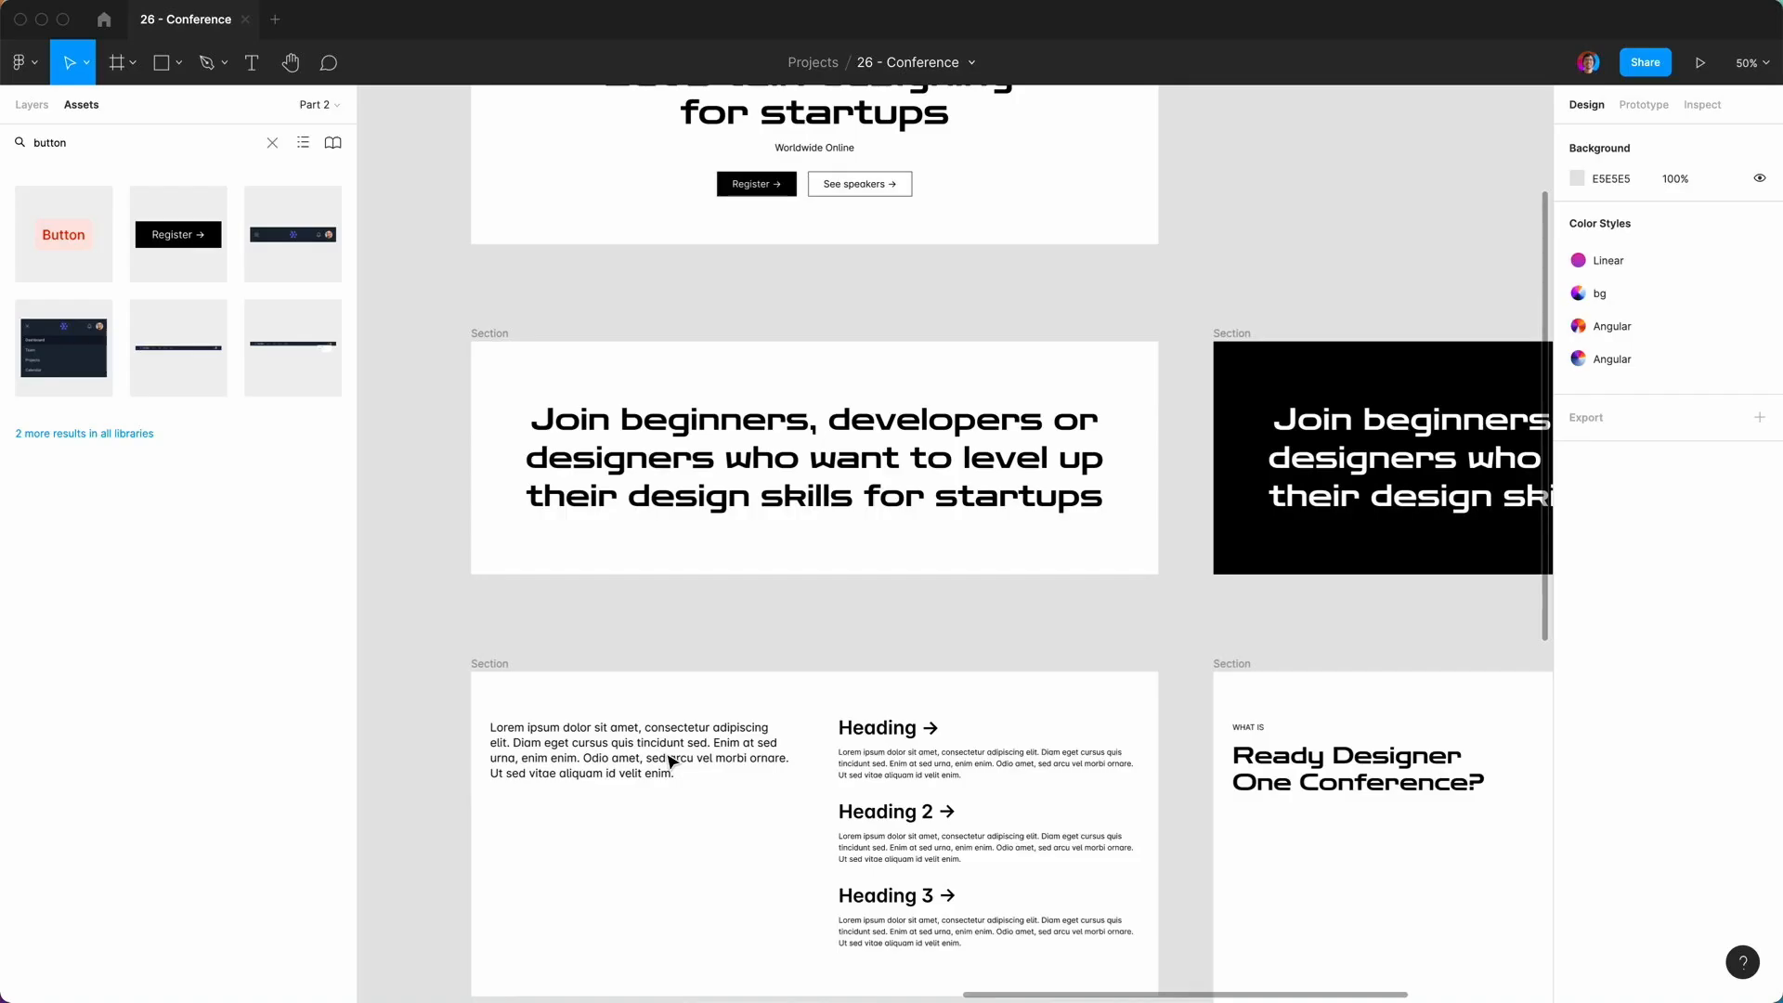
Duplicate the white "Join beginners, developers or designers" section and place the copy just beyond the black version.
scroll(669, 757, down, 3)
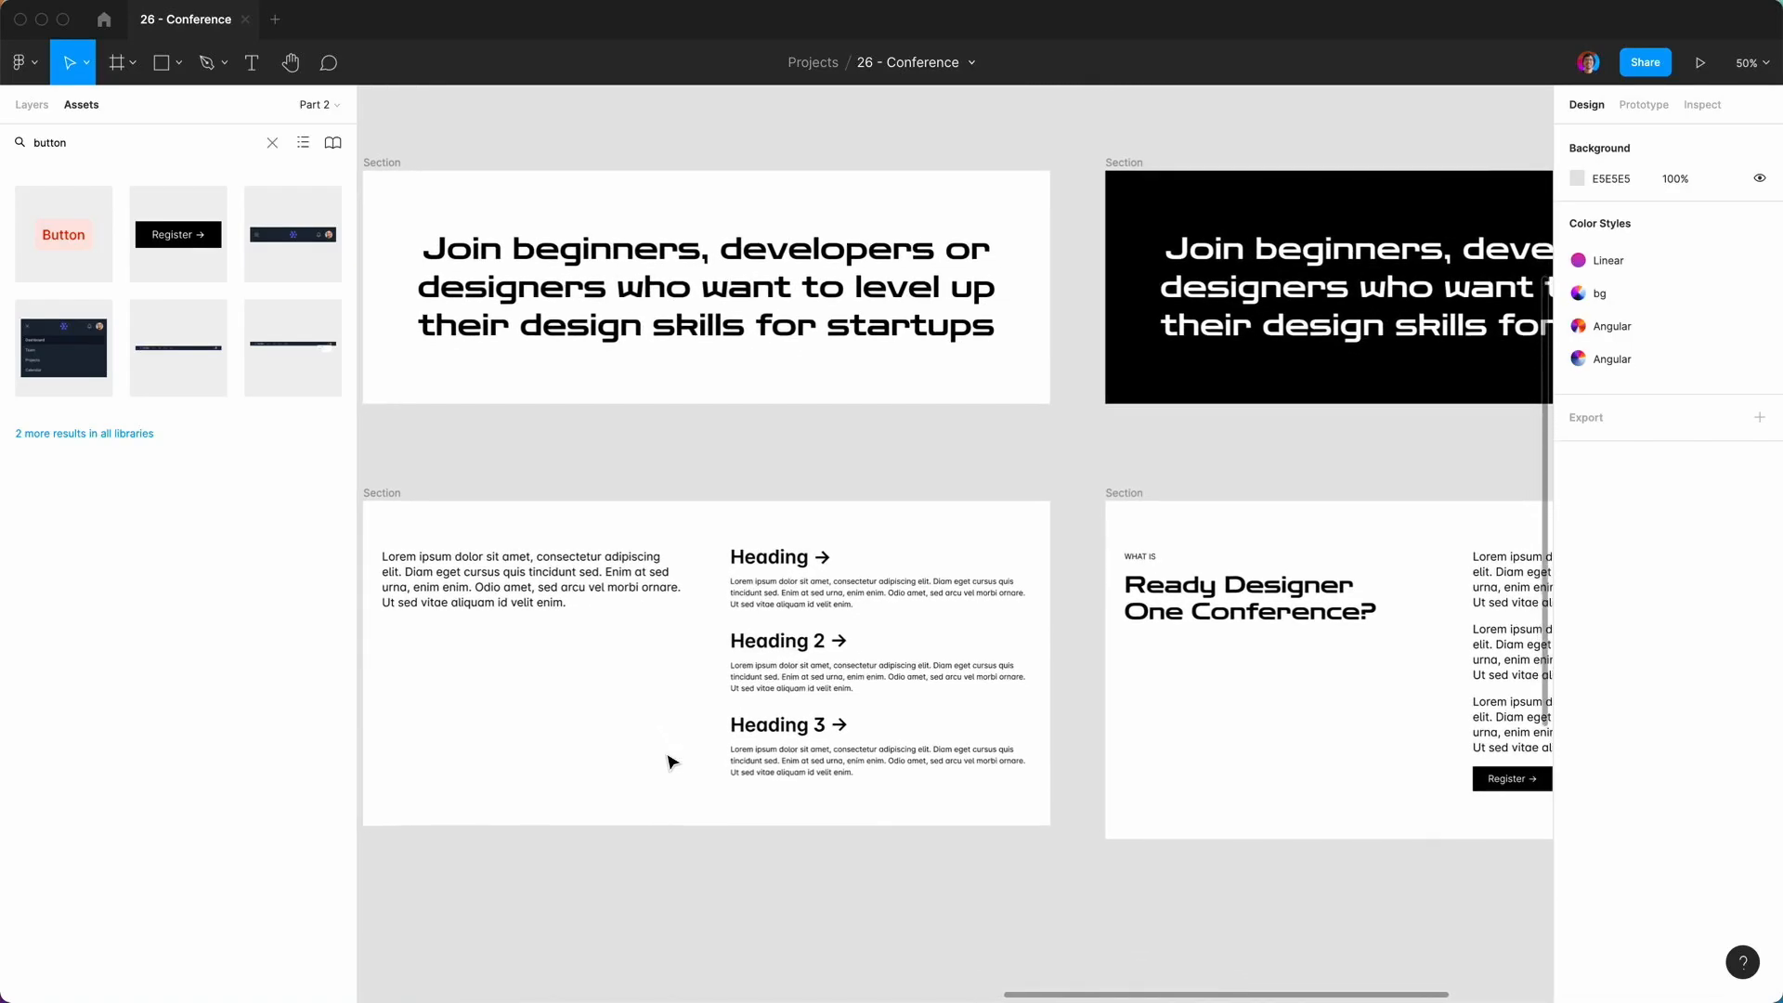
click(504, 145)
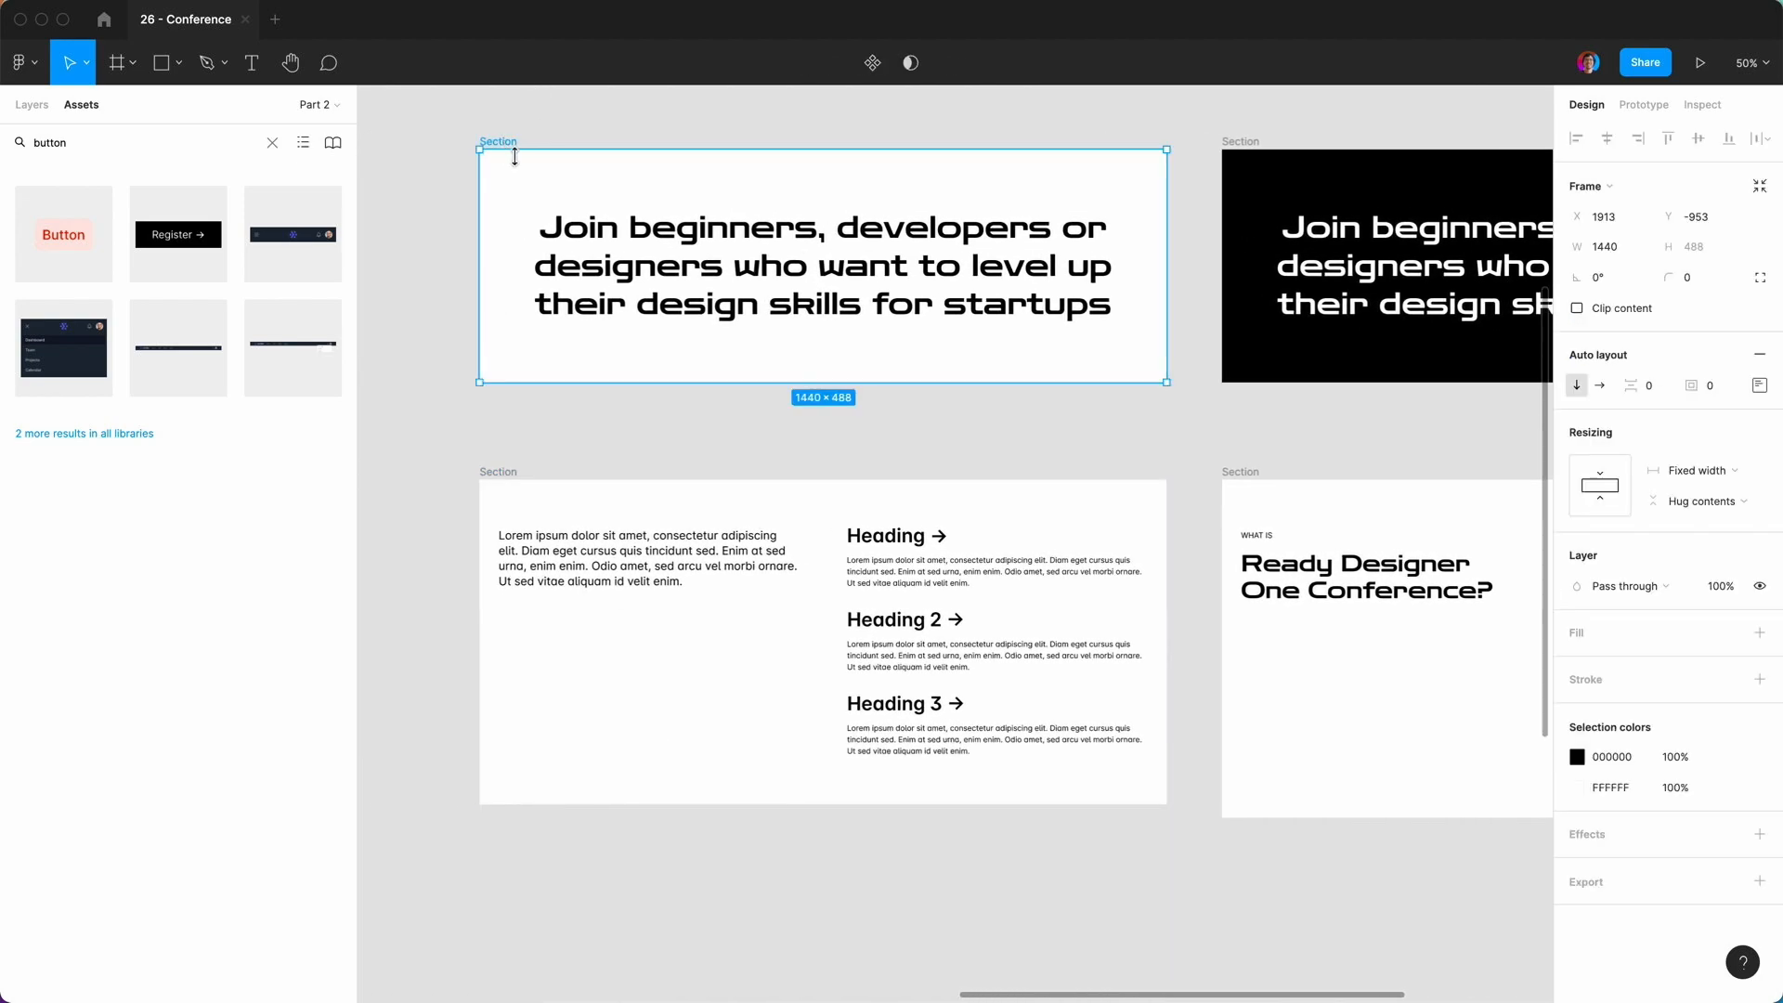
key(super+d)
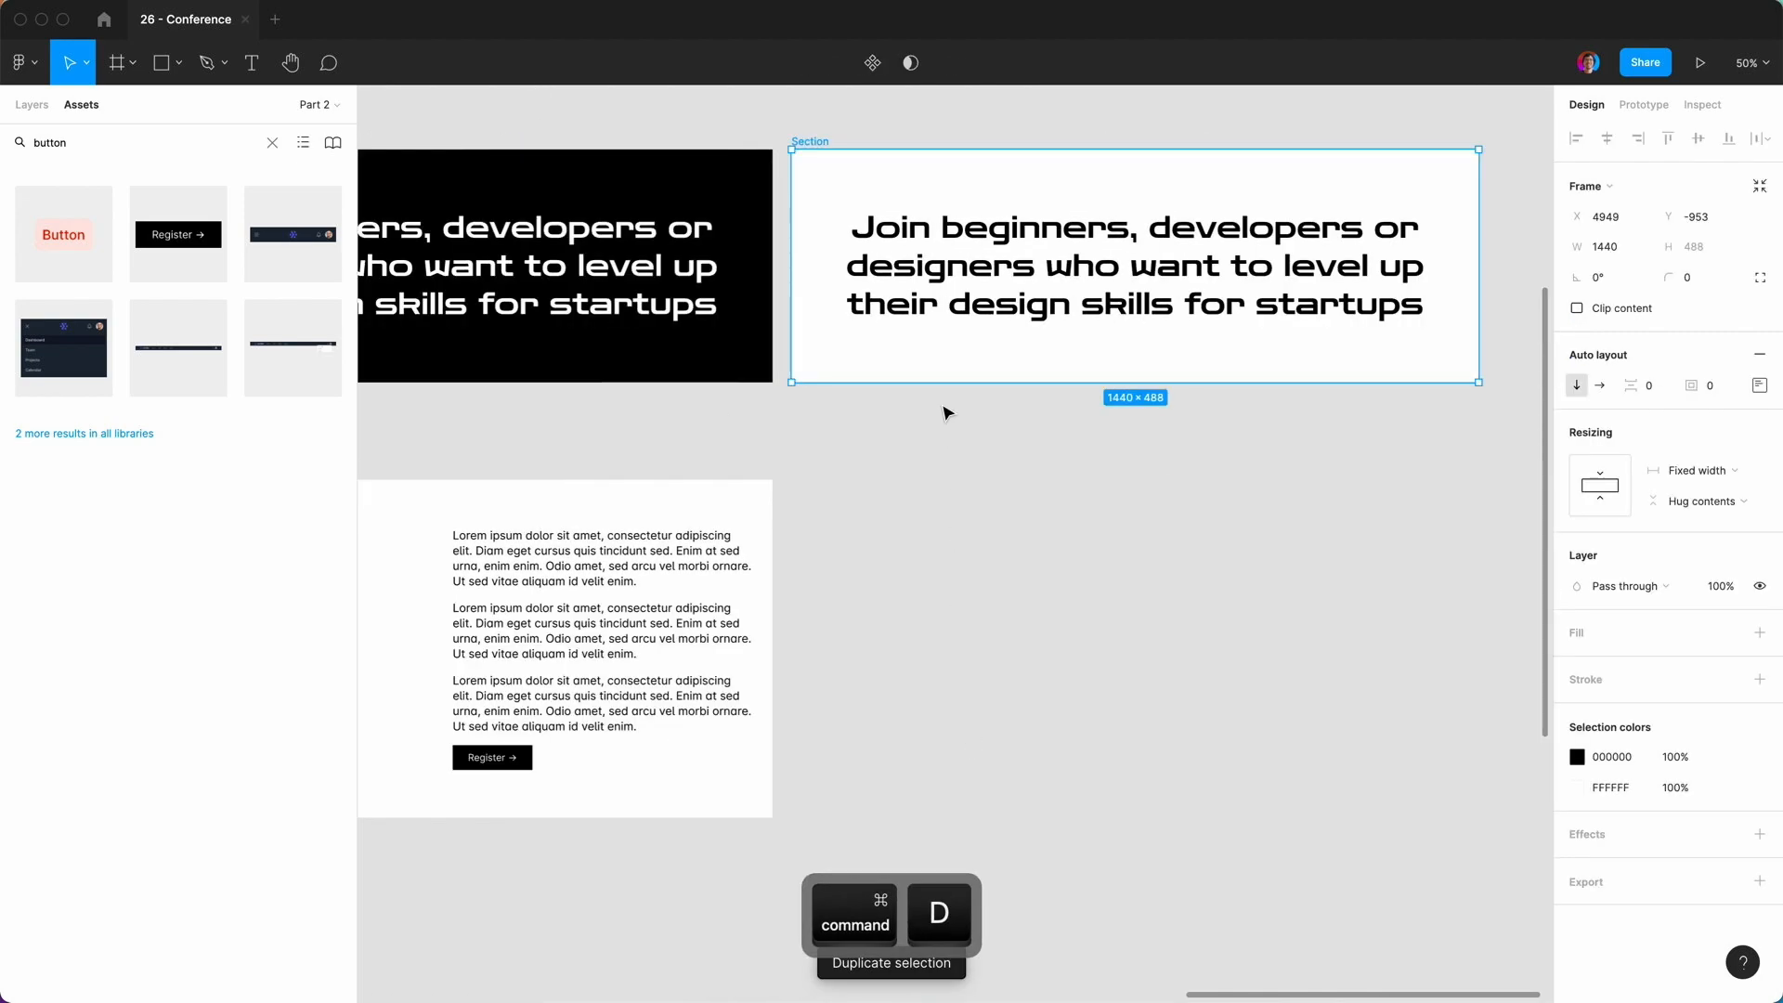
click(906, 513)
Replace the duplicated section's heading with "Ready Designer One" and "Conference?" on two lines, consulting the No-Code Conf reference page in Brave.
click(1021, 291)
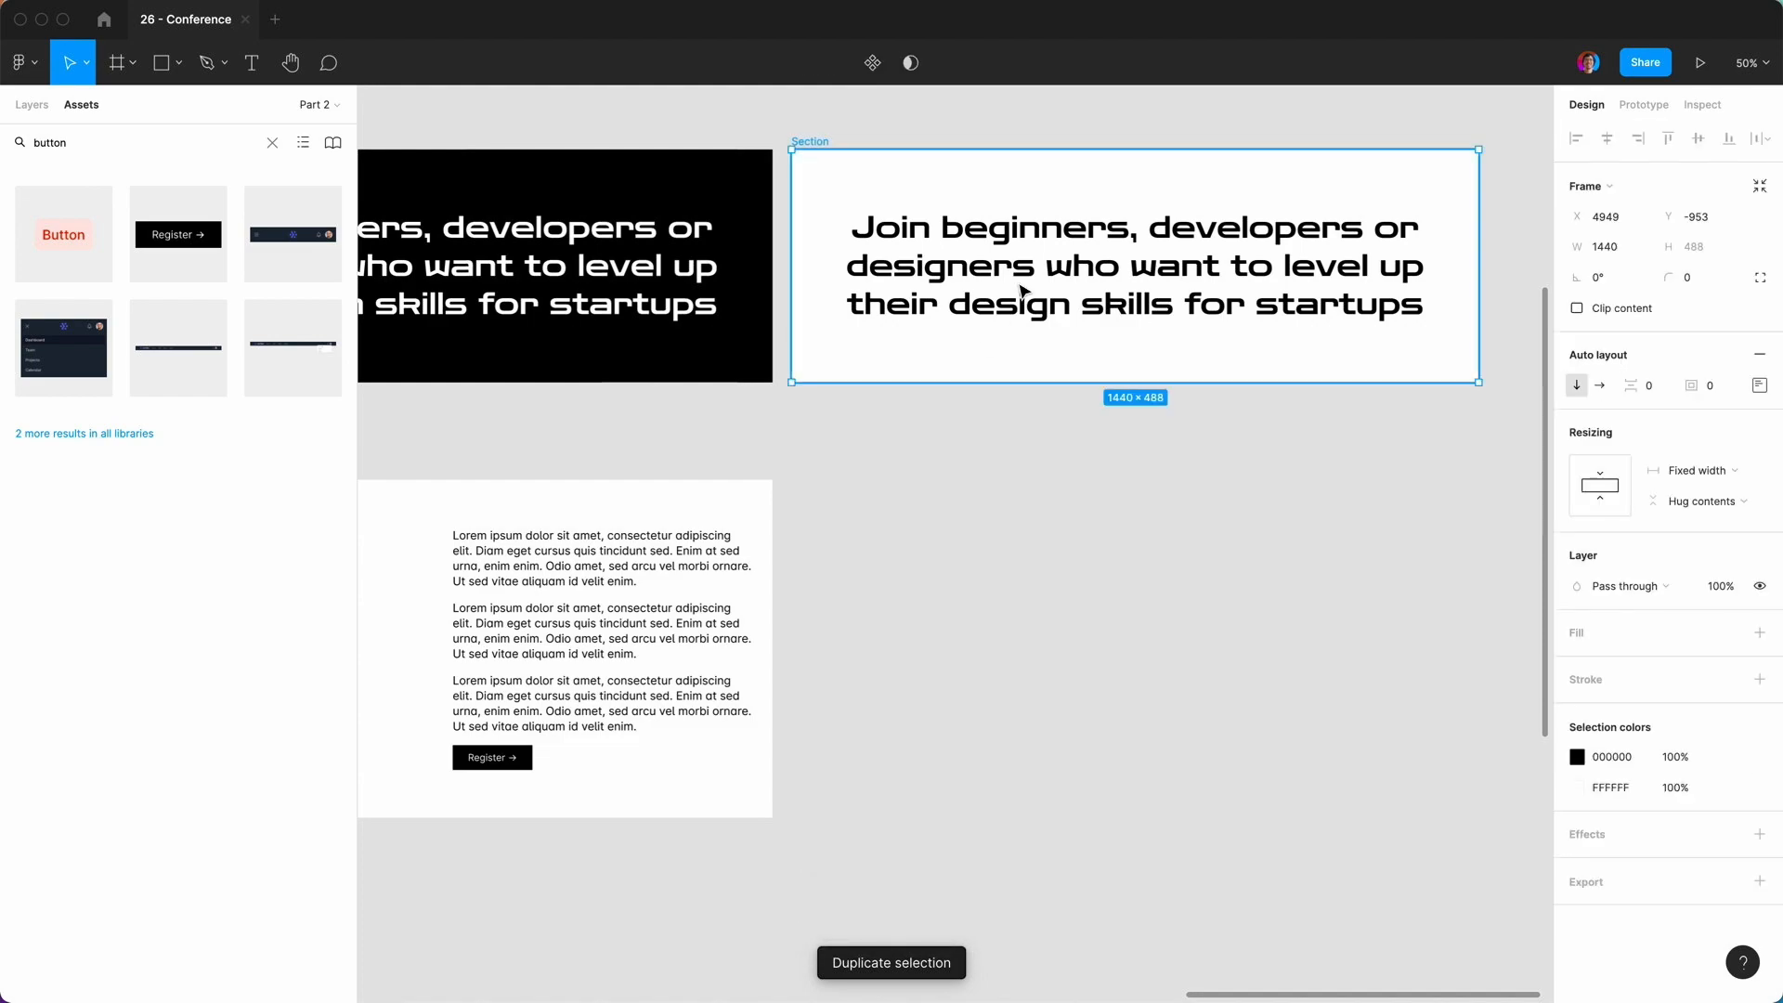
click(1021, 291)
key(Return)
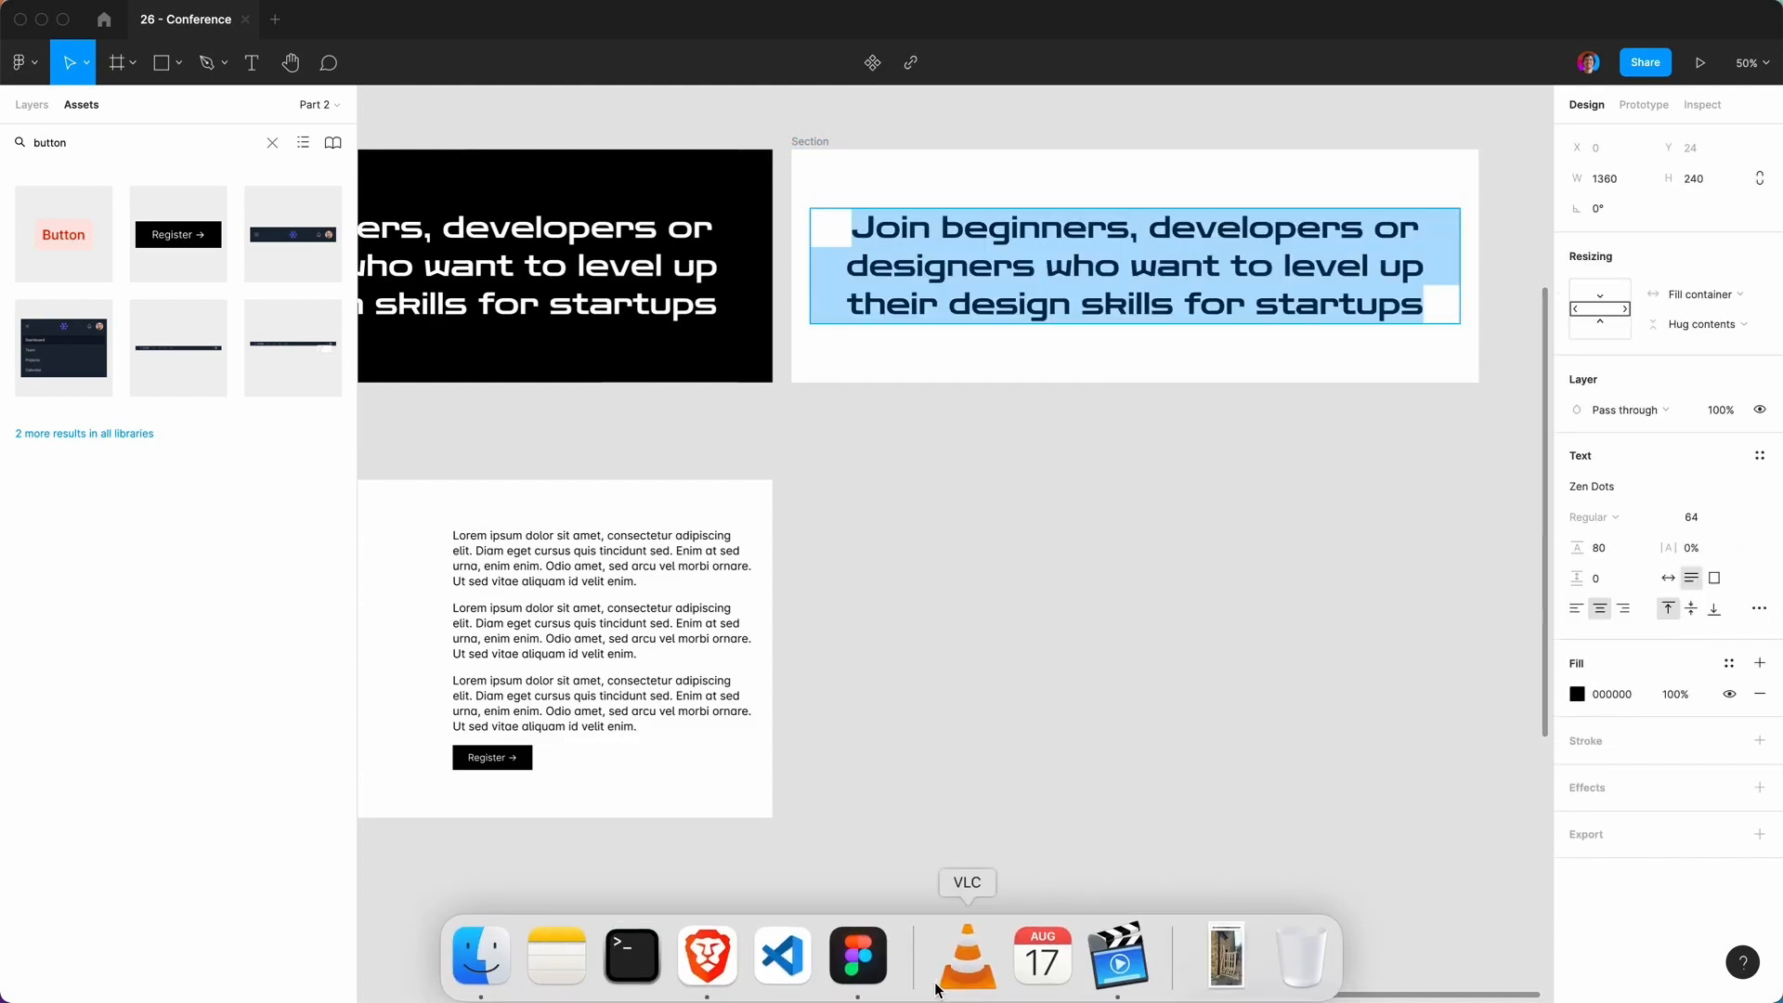
click(708, 952)
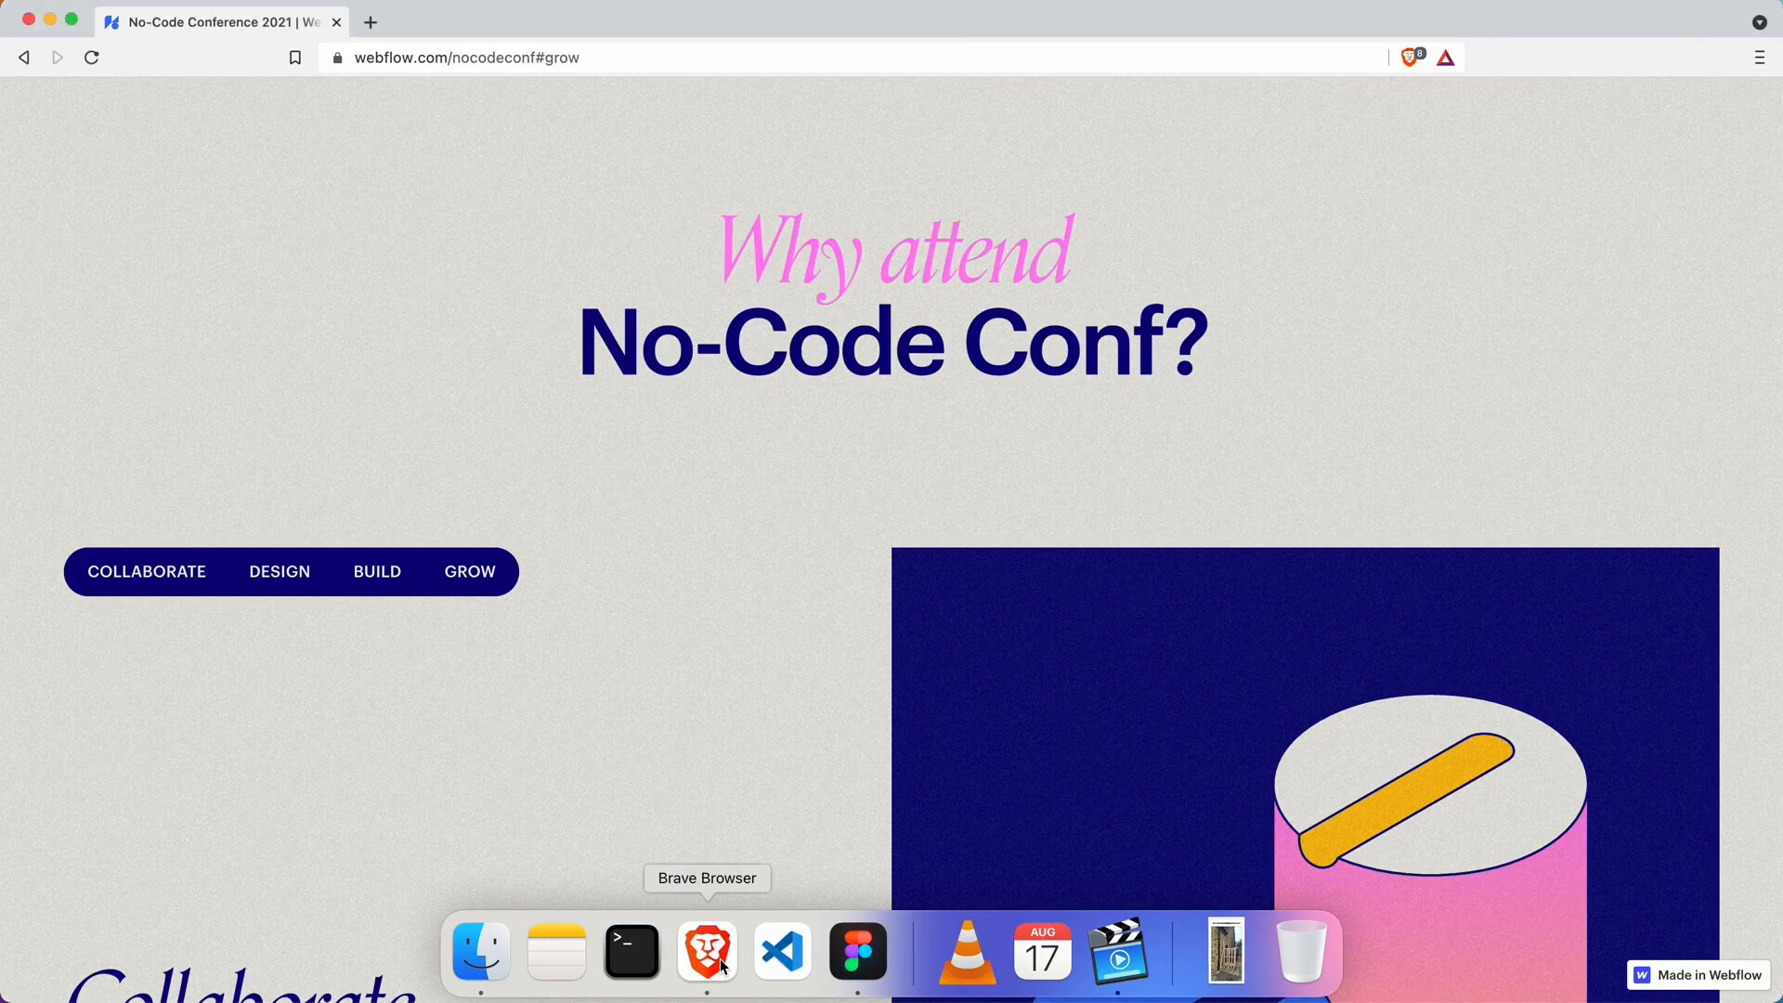
click(852, 941)
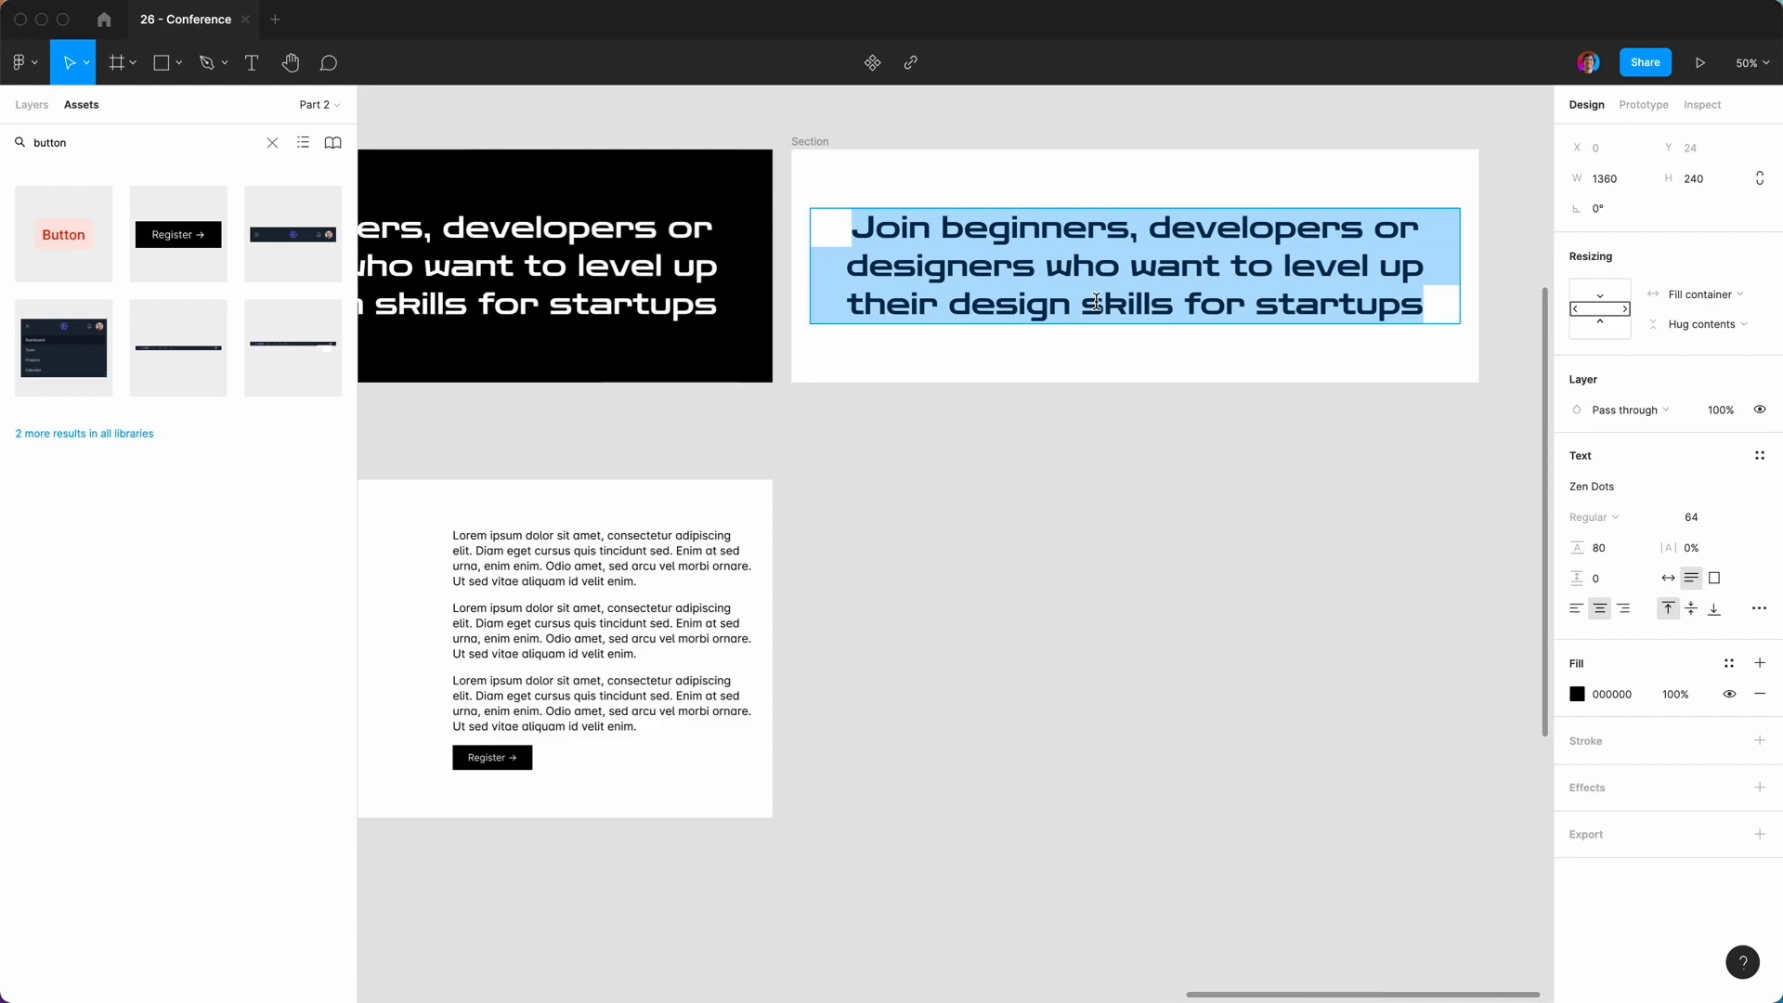
text(Ready Designer One)
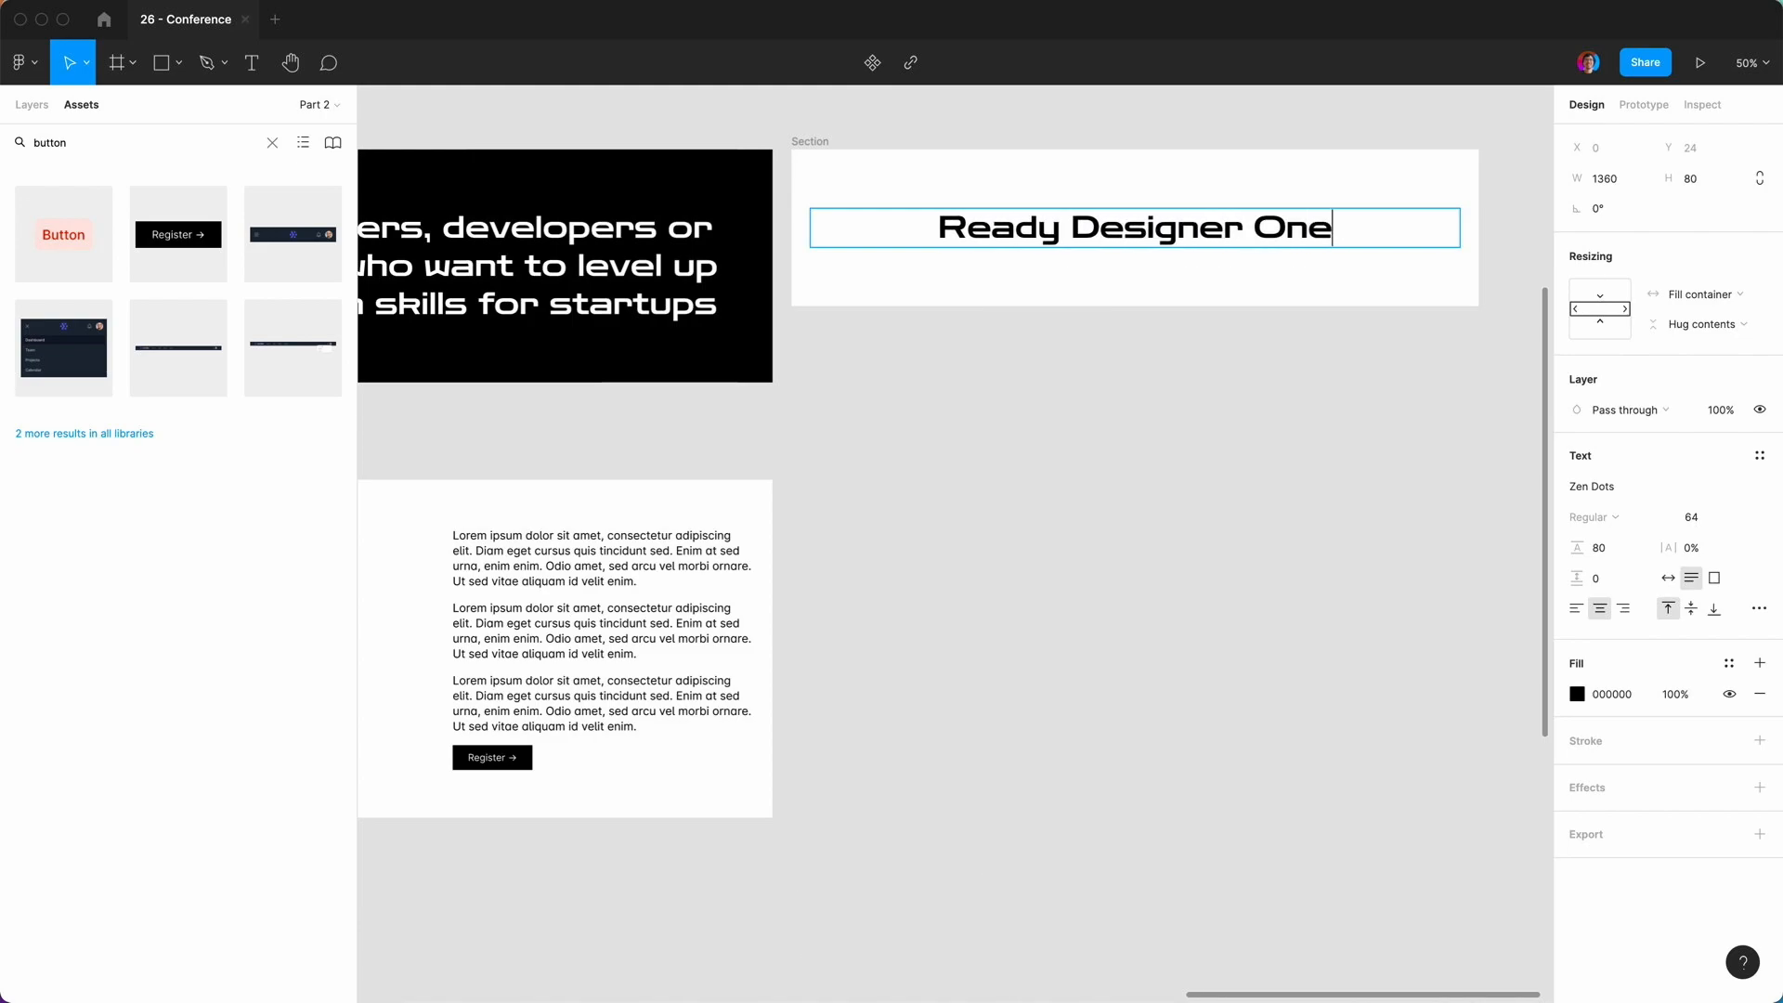
key(Return)
text(Conbf)
key(BackSpace)
key(BackSpace)
text(eren)
key(BackSpace)
key(BackSpace)
key(BackSpace)
key(BackSpace)
text(ferenc)
key(BackSpace)
text(nce?)
key(Escape)
click(1017, 427)
click(1138, 260)
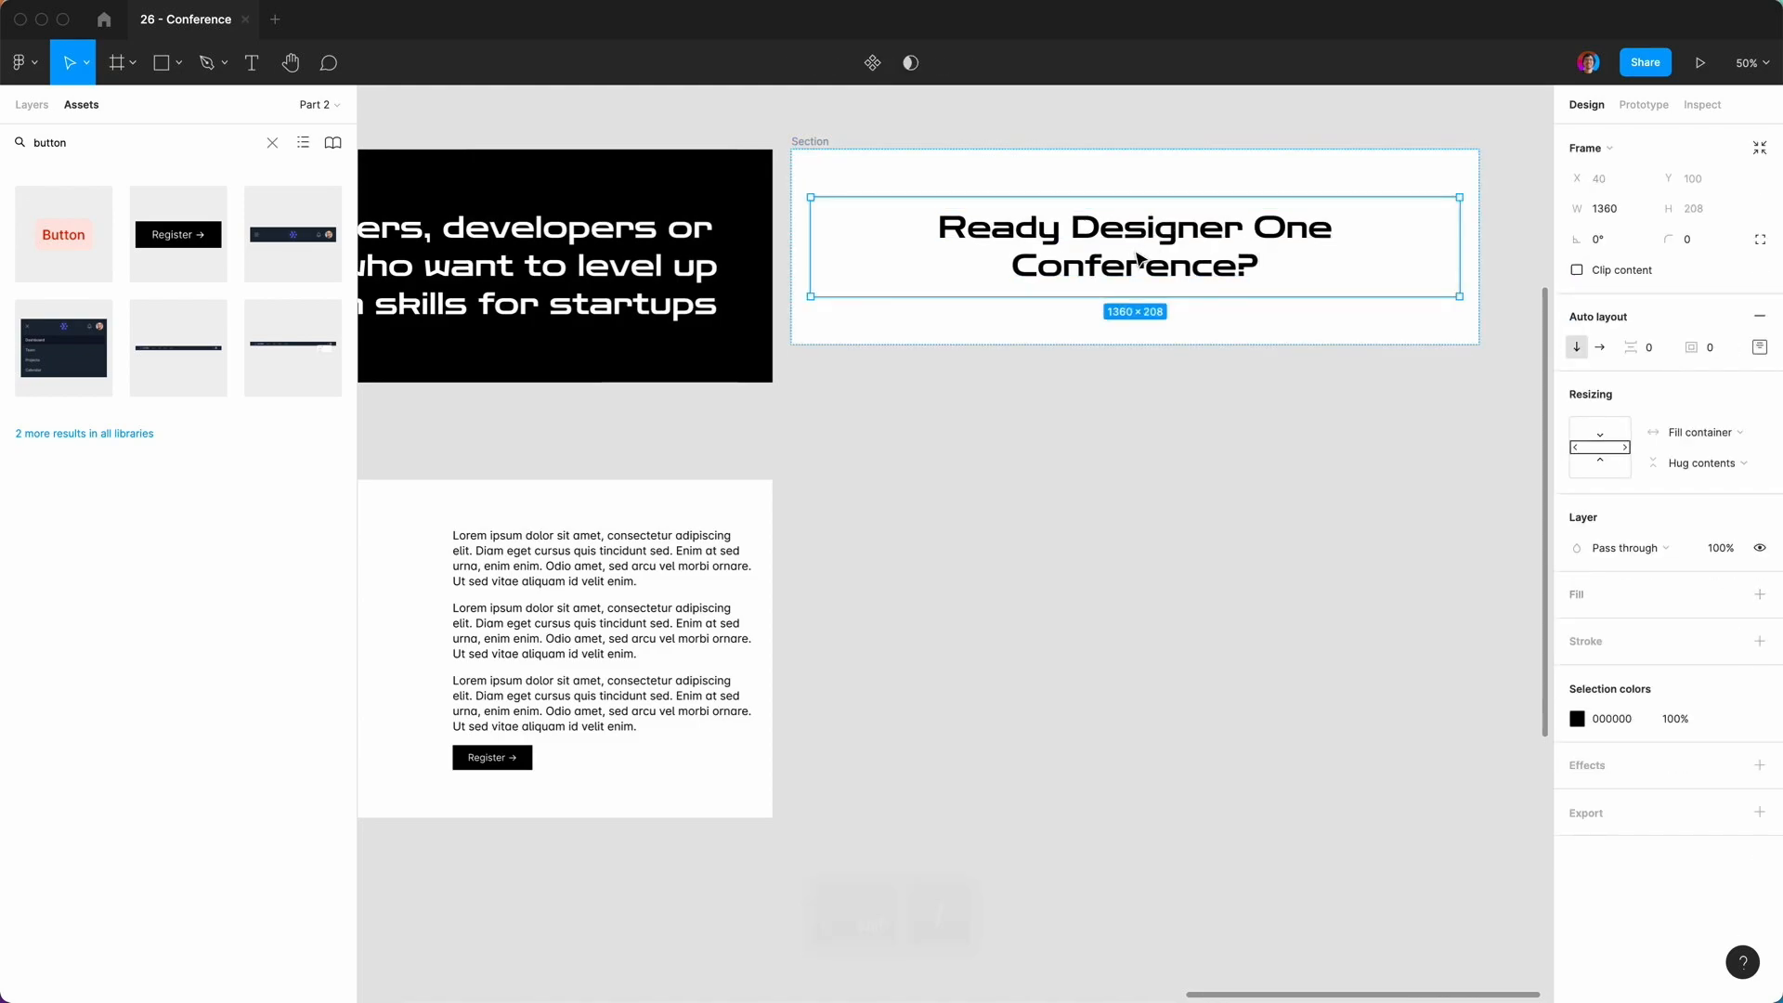
Duplicate the "Ready Designer One Conference?" heading inside its frame in the new white section.
click(32, 104)
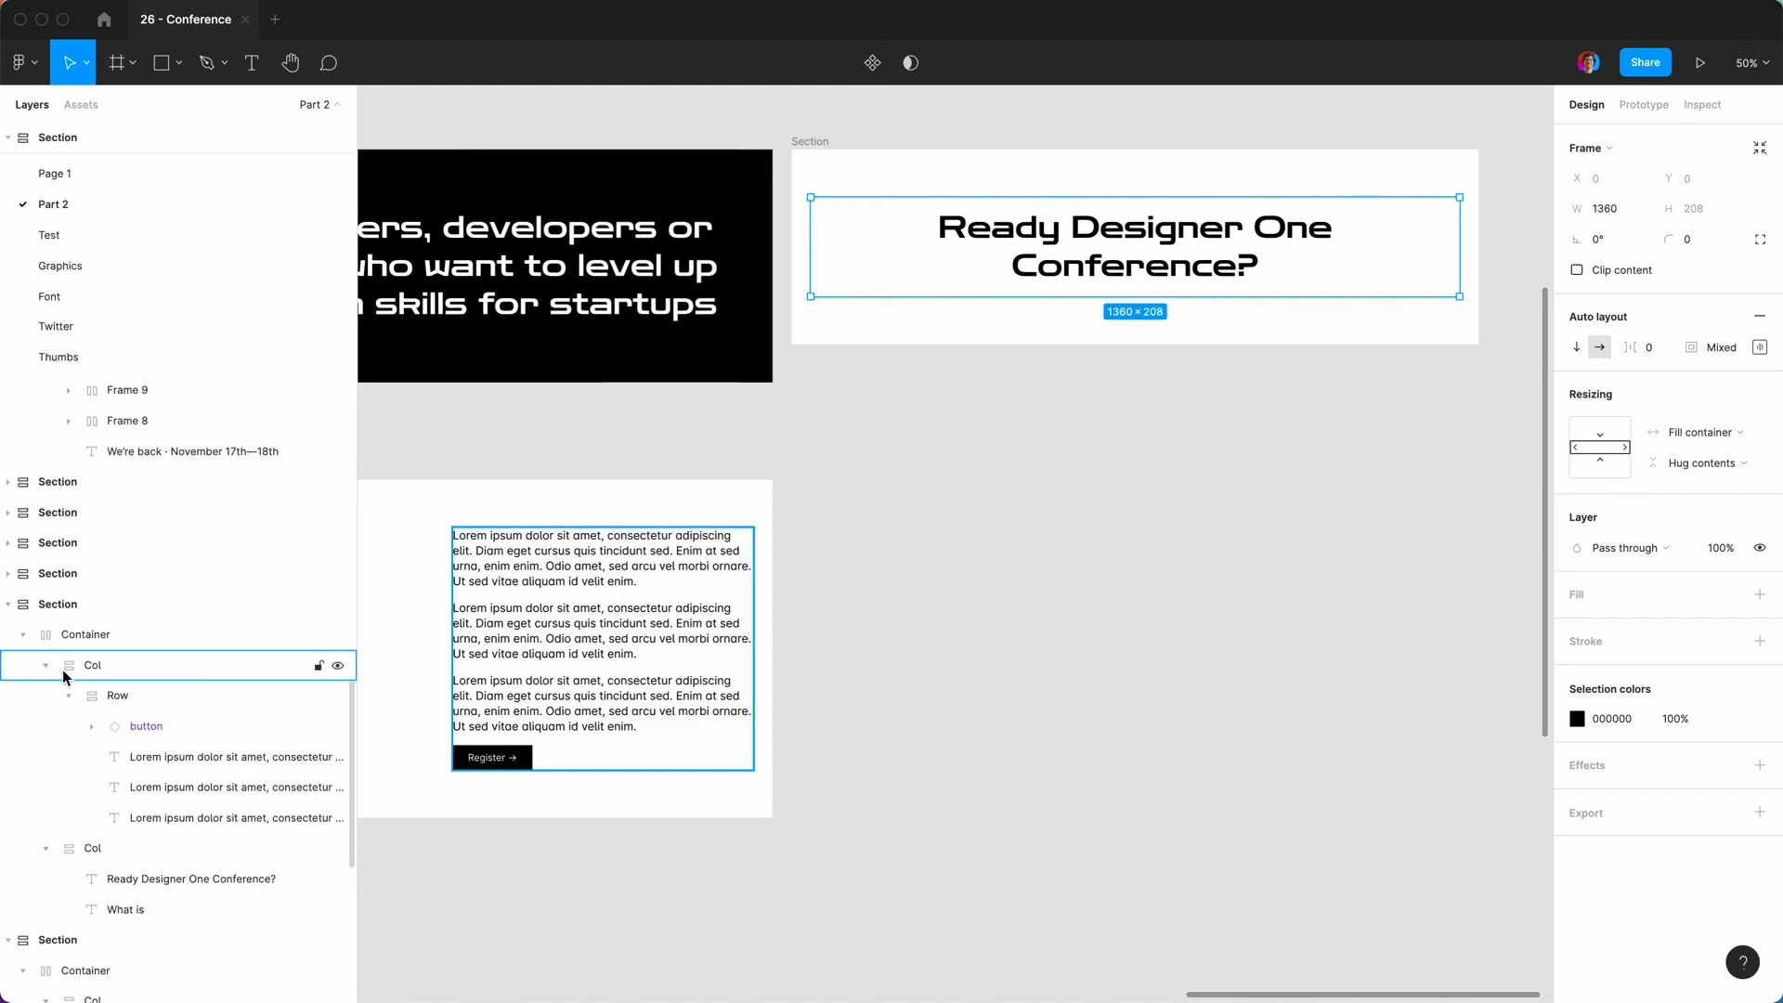
scroll(63, 676, down, 3)
click(1072, 256)
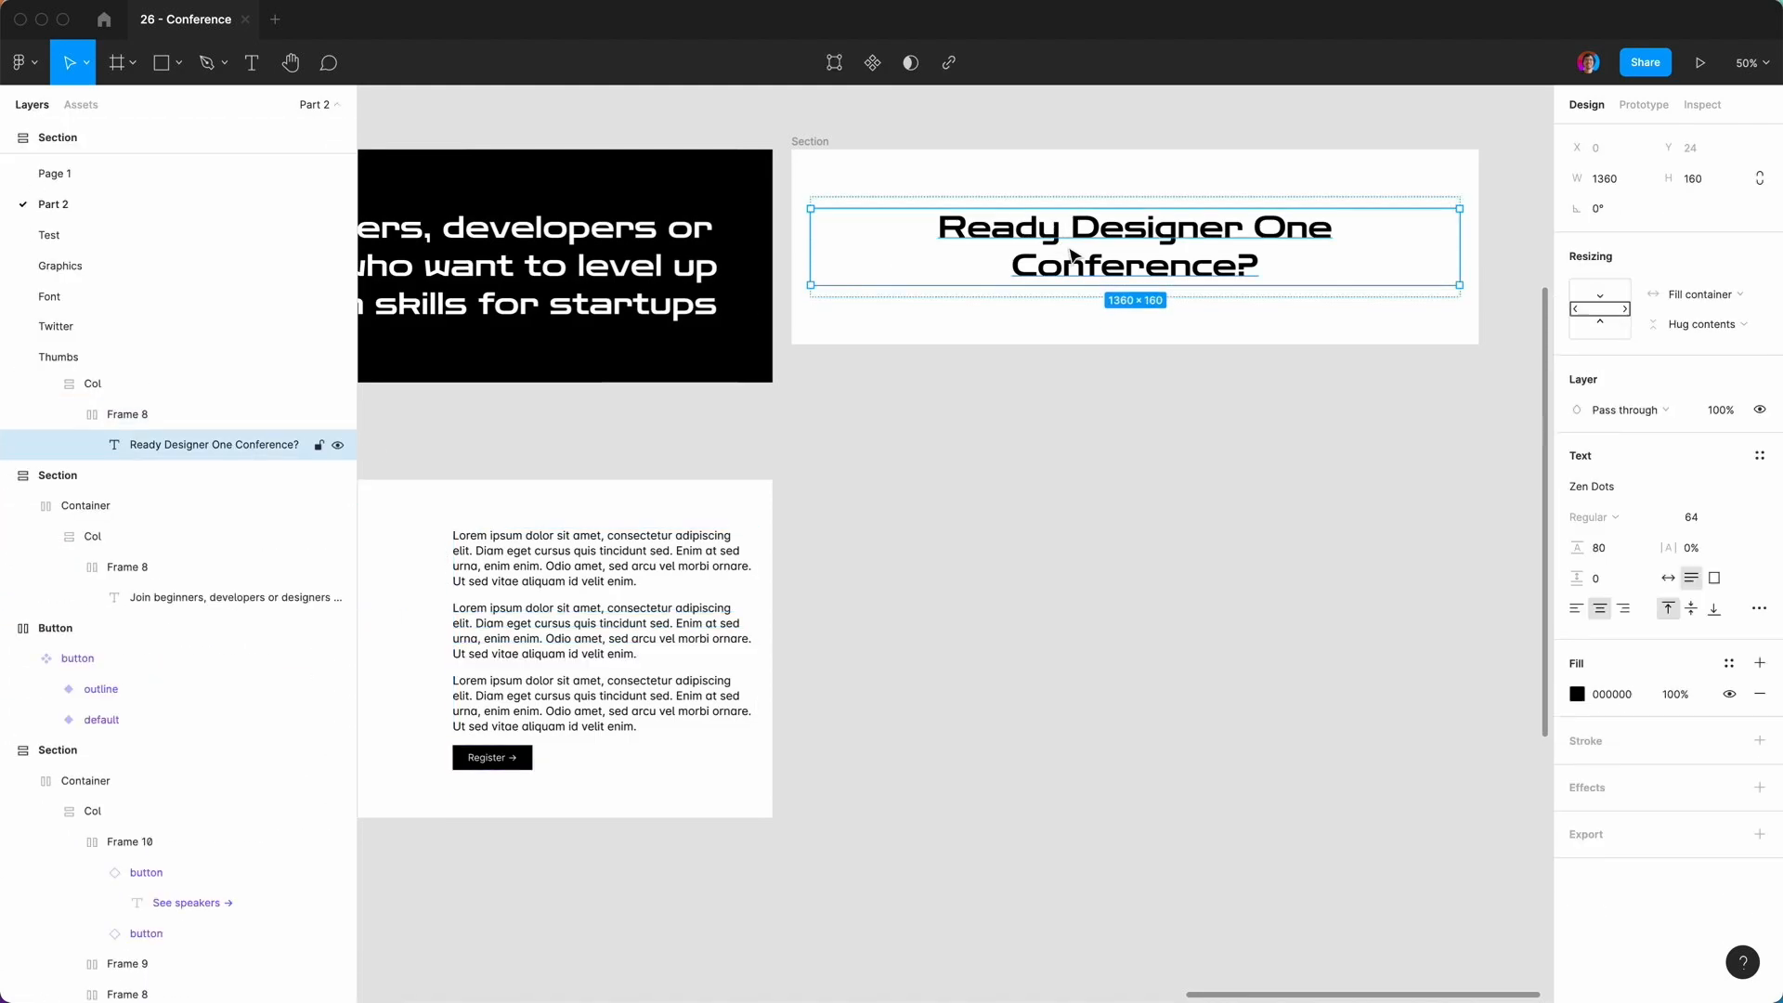
key(super+d)
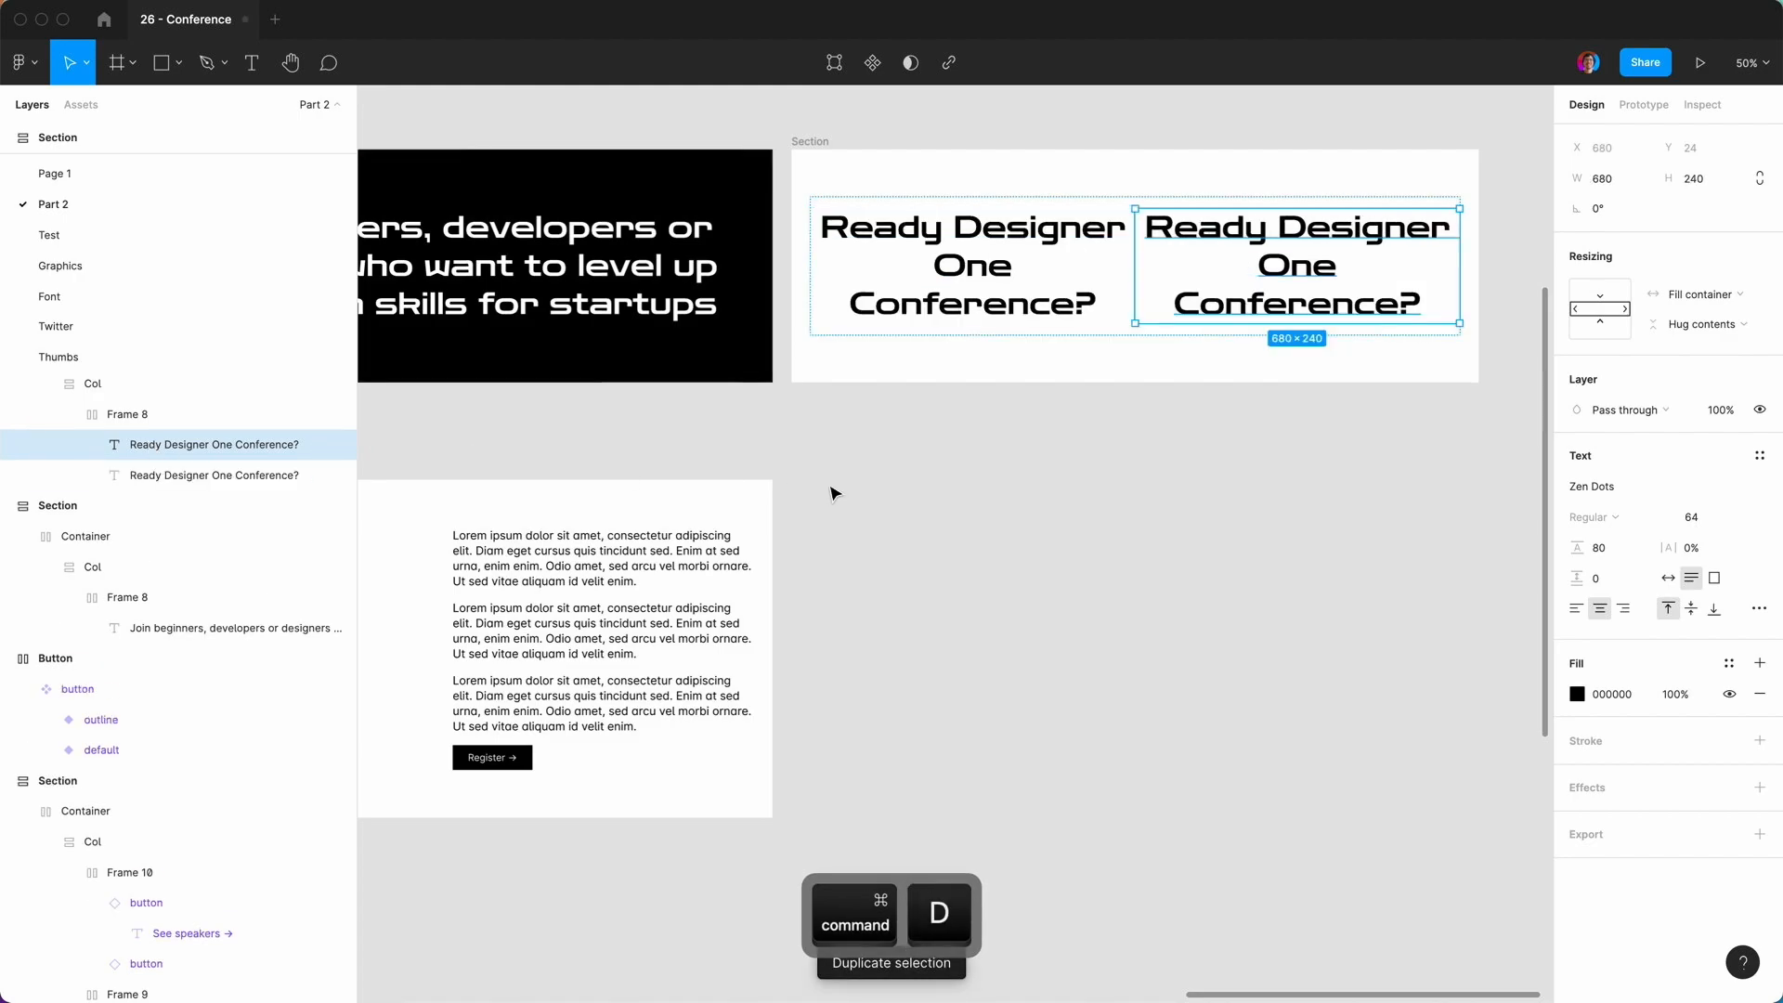
Rename the frame holding the two "Ready Designer One Conference?" headings to "Row".
shift+click(154, 471)
shift+click(148, 425)
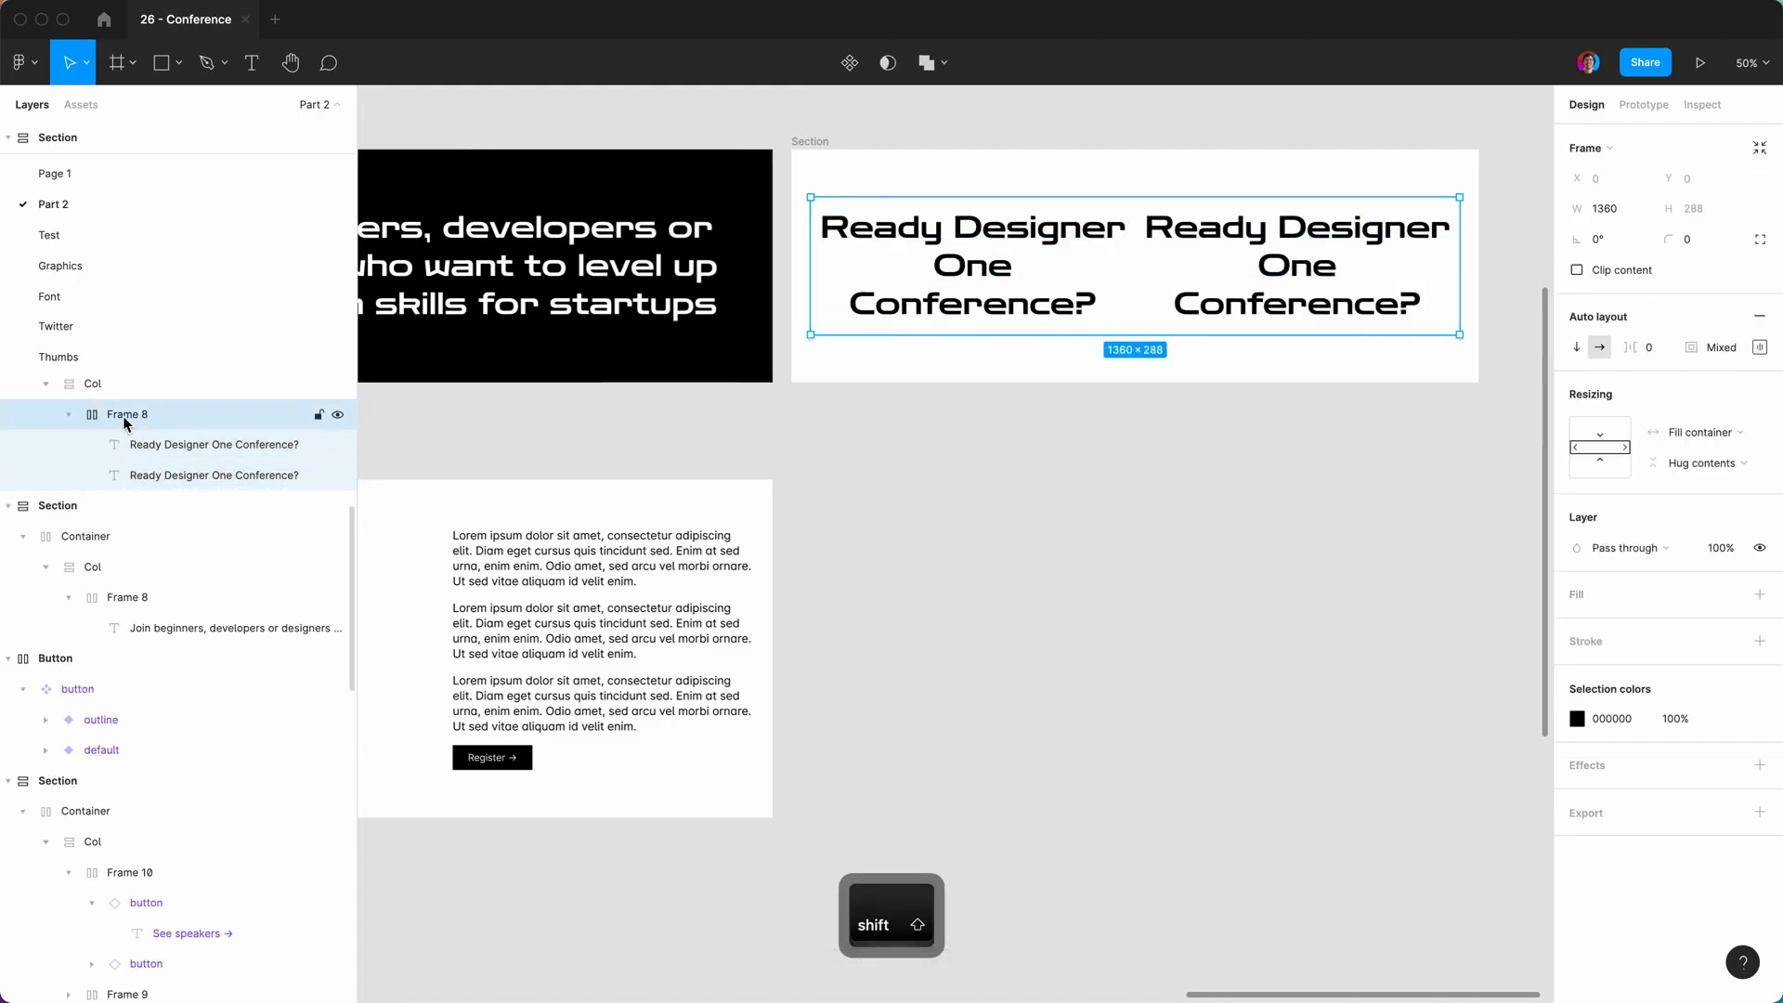
double_click(130, 414)
text(Row)
key(Return)
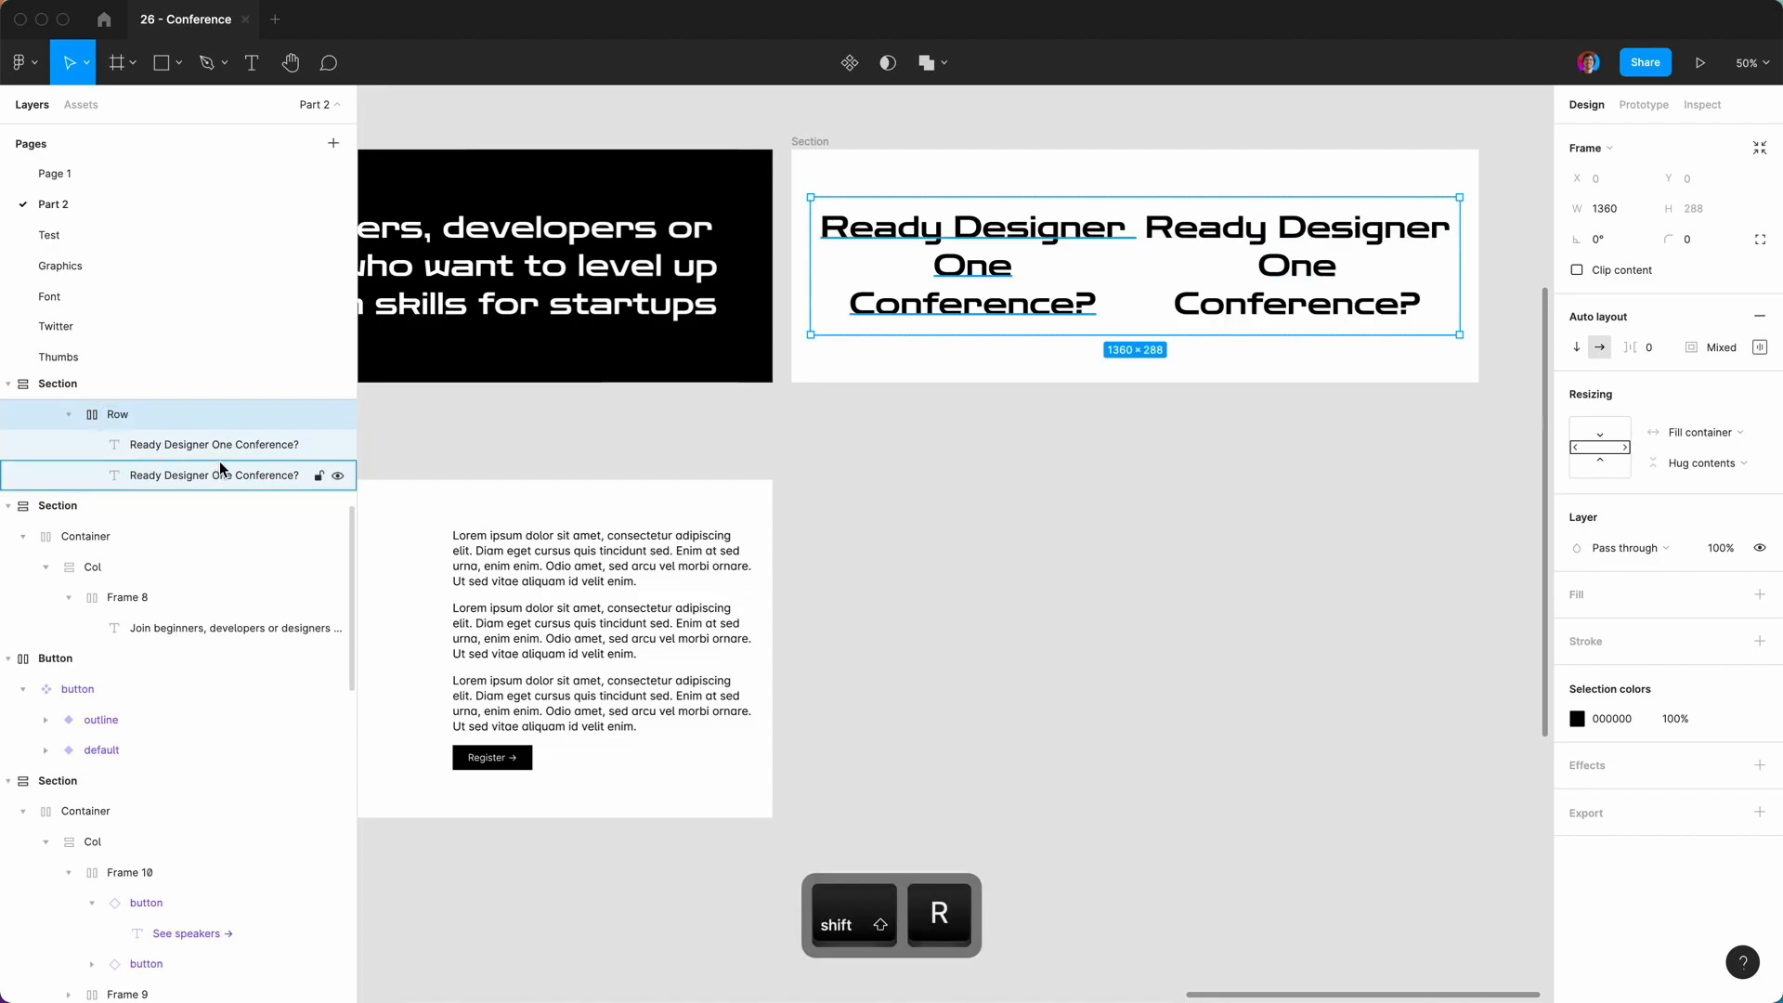
Stack the Row's two headings vertically and set the Row's height to hug its contents.
click(226, 449)
shift+click(226, 475)
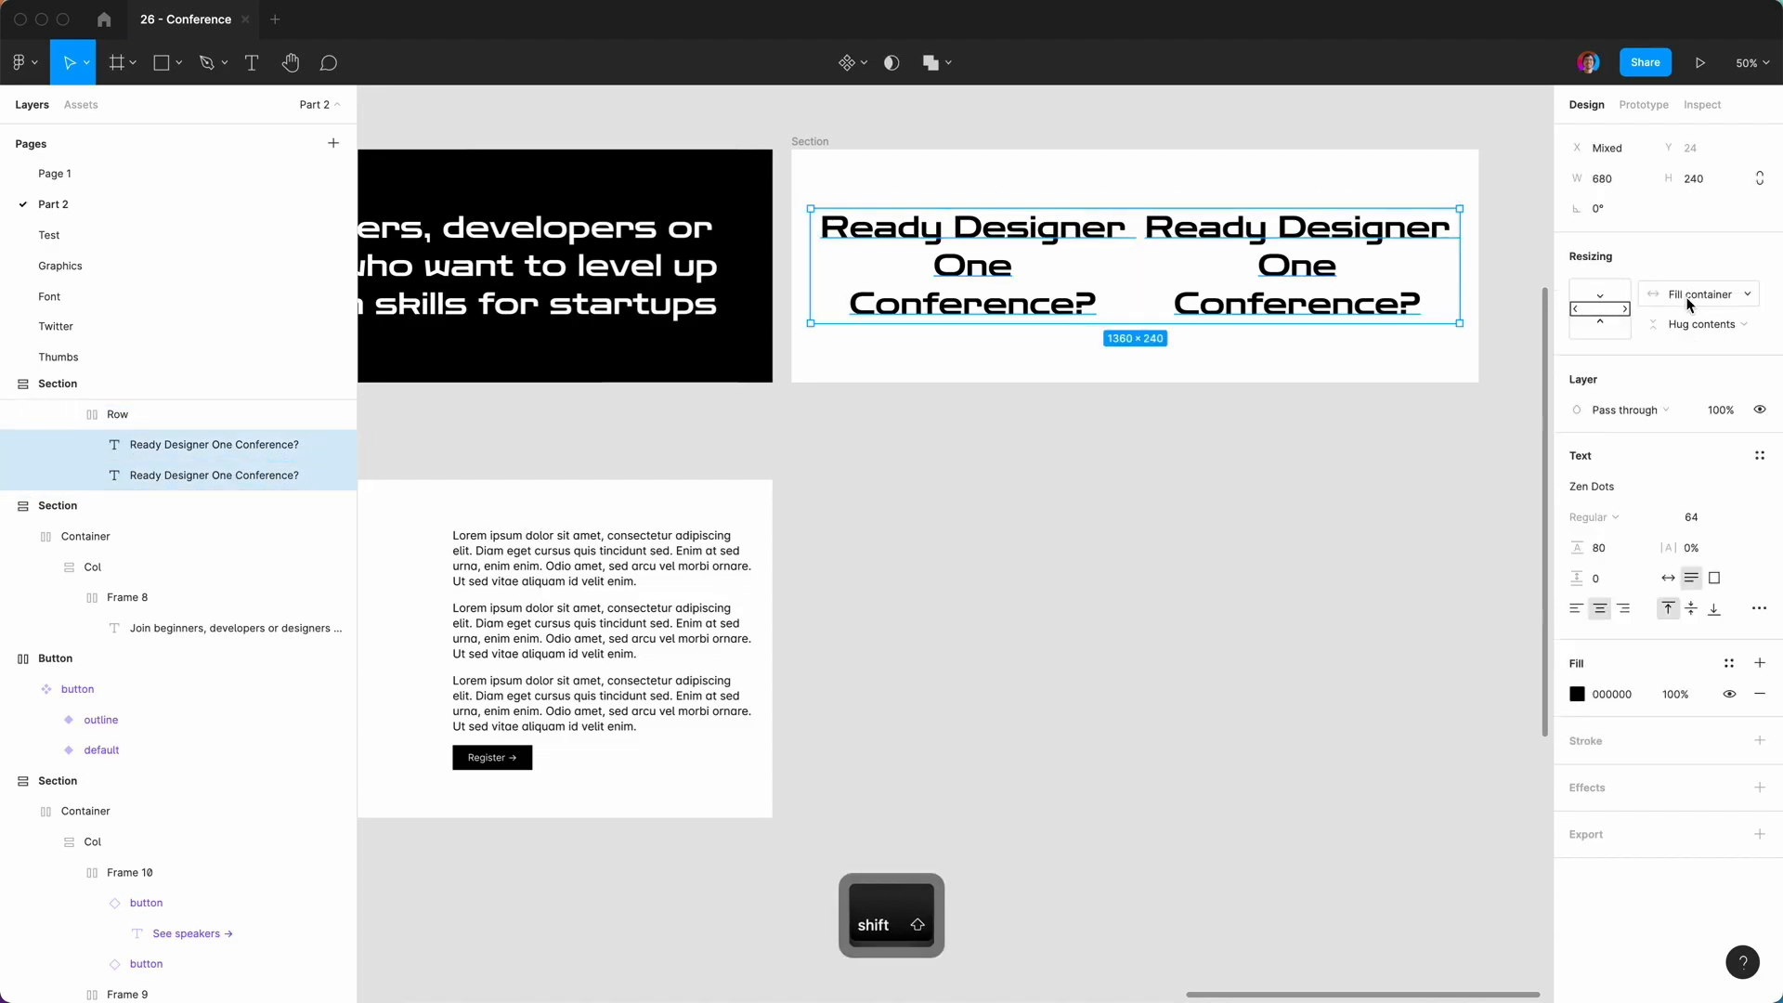
click(1696, 324)
click(1692, 325)
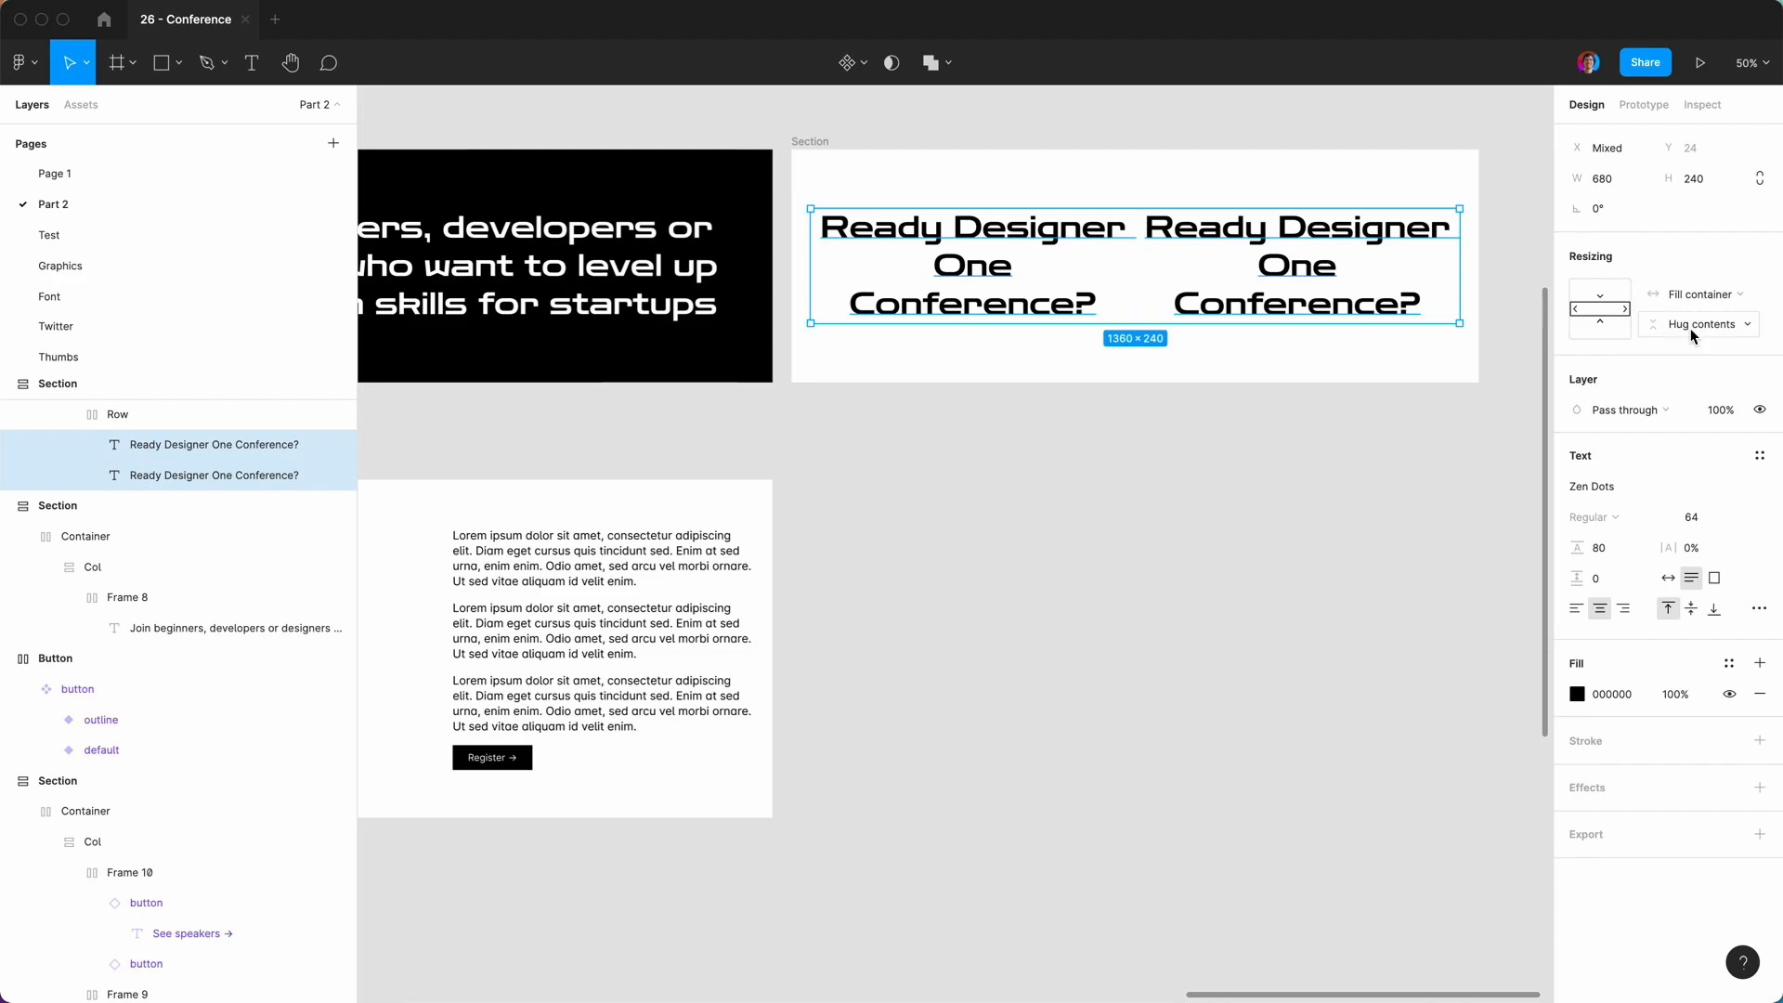
click(117, 414)
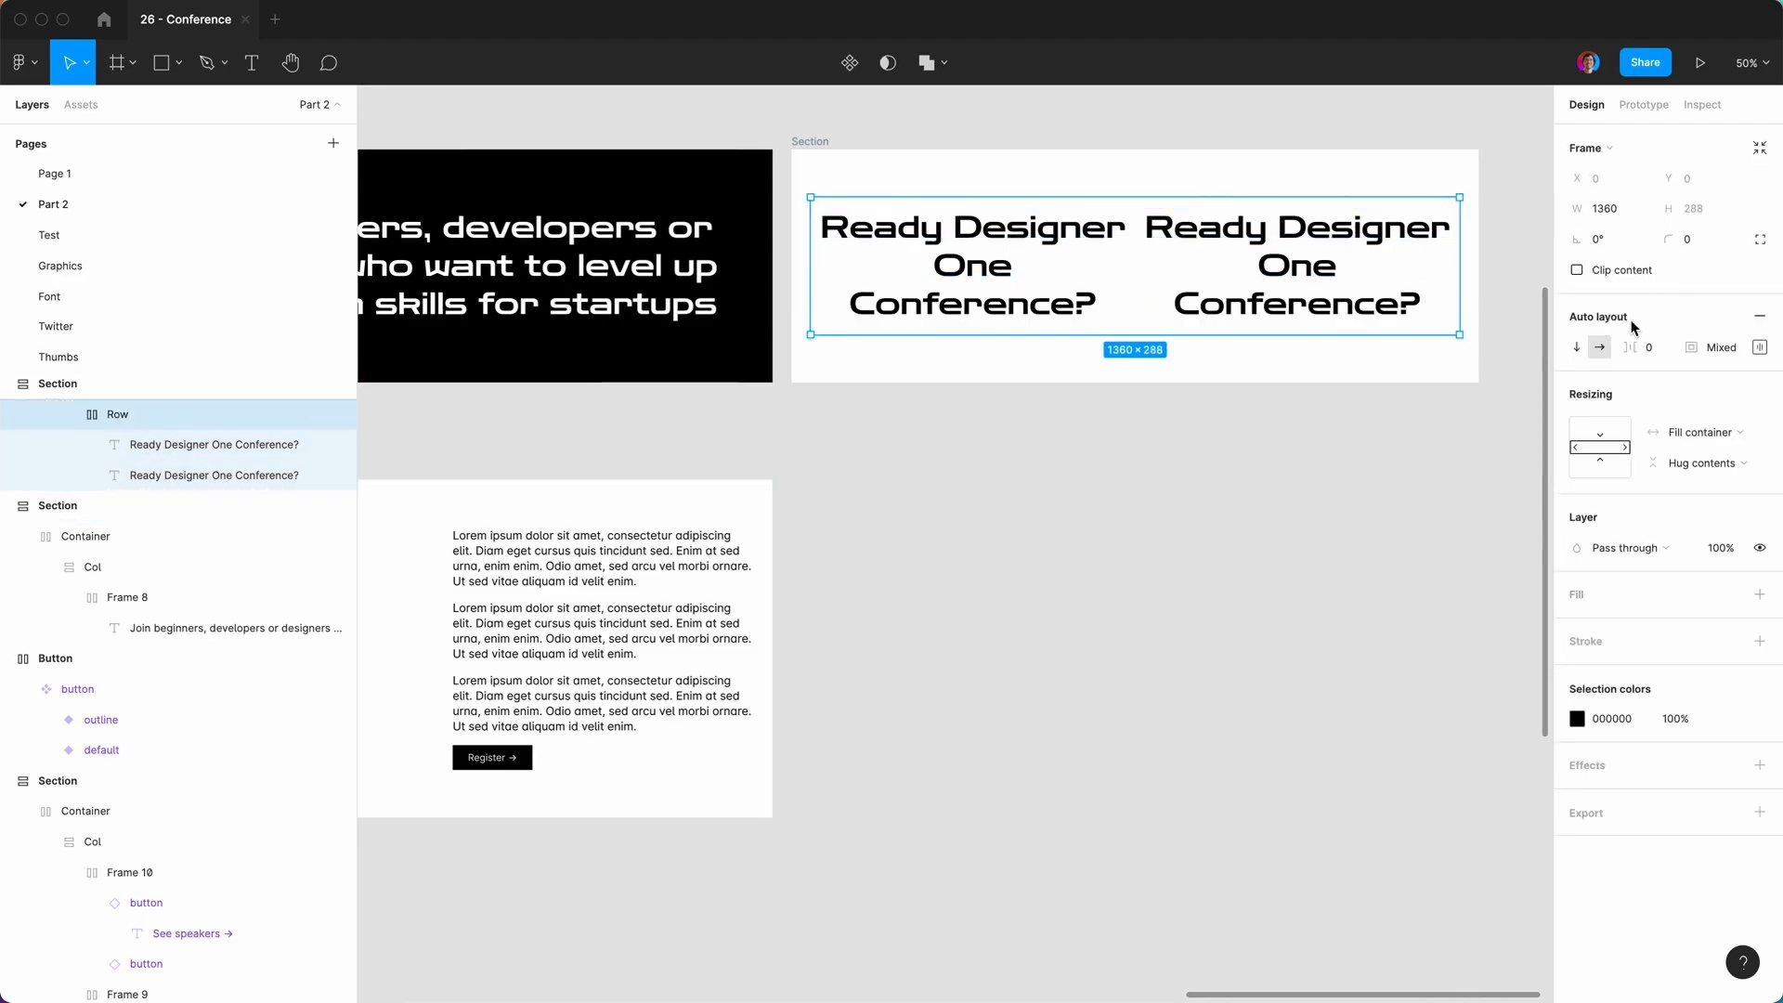
click(1578, 348)
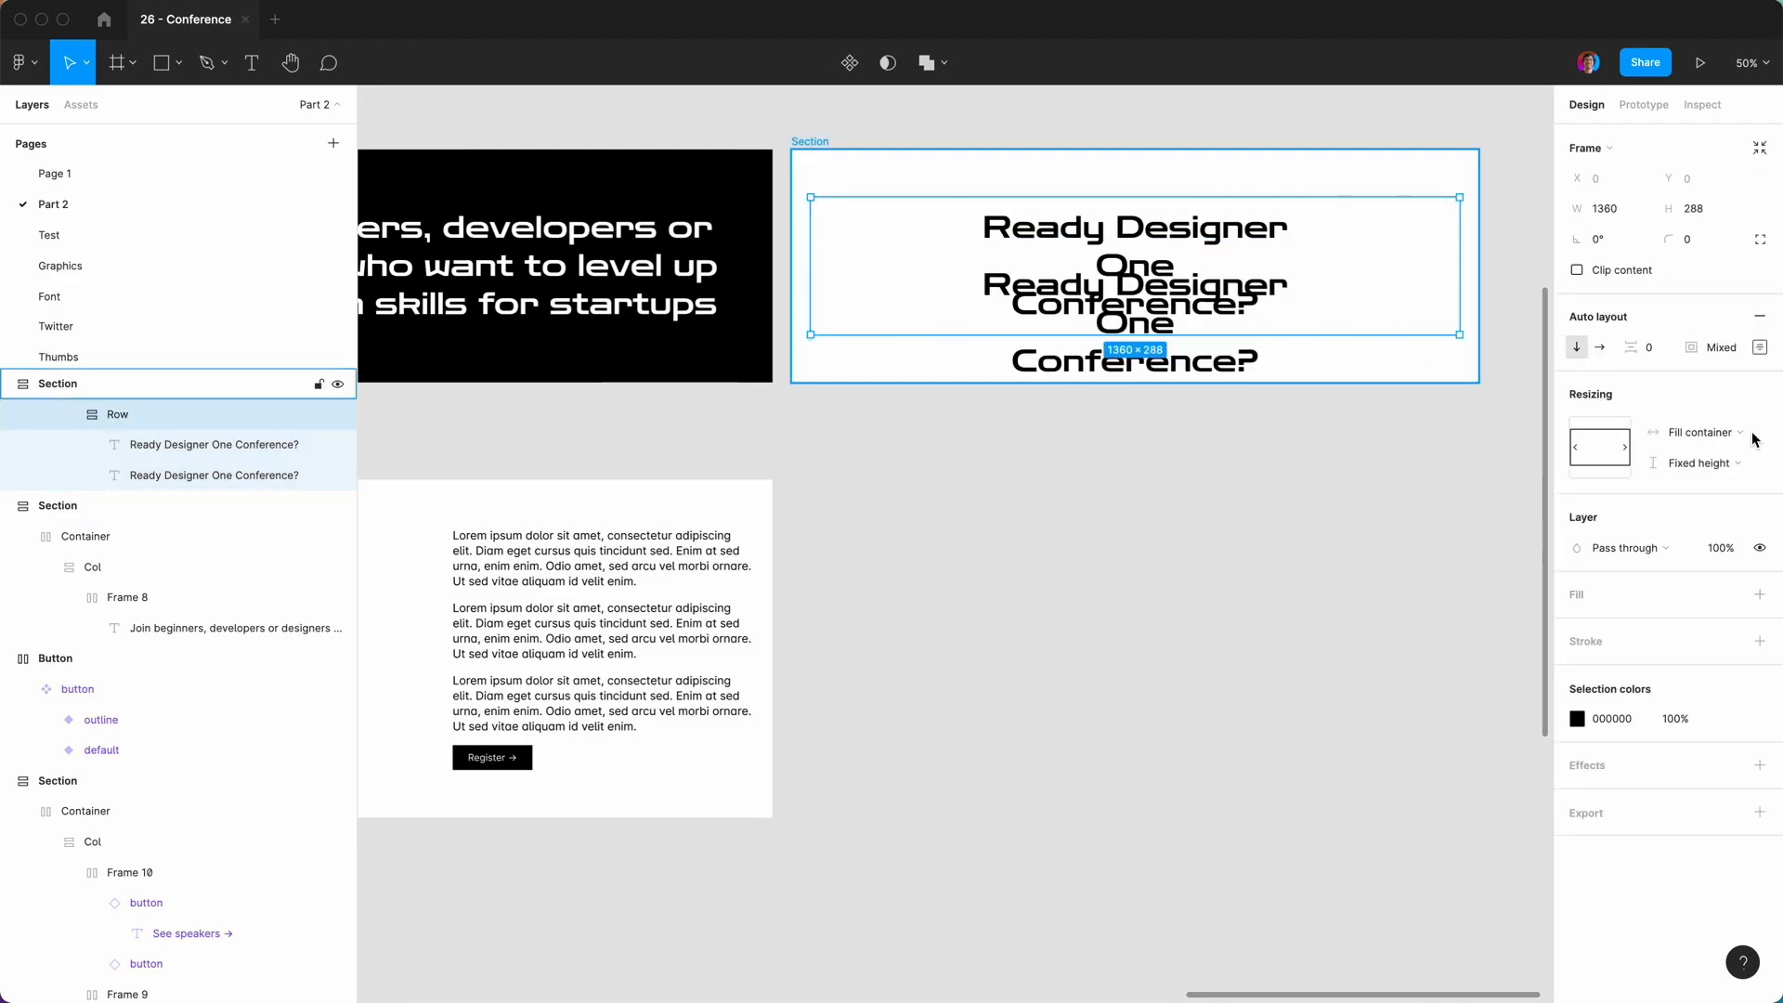
click(1704, 464)
click(1702, 479)
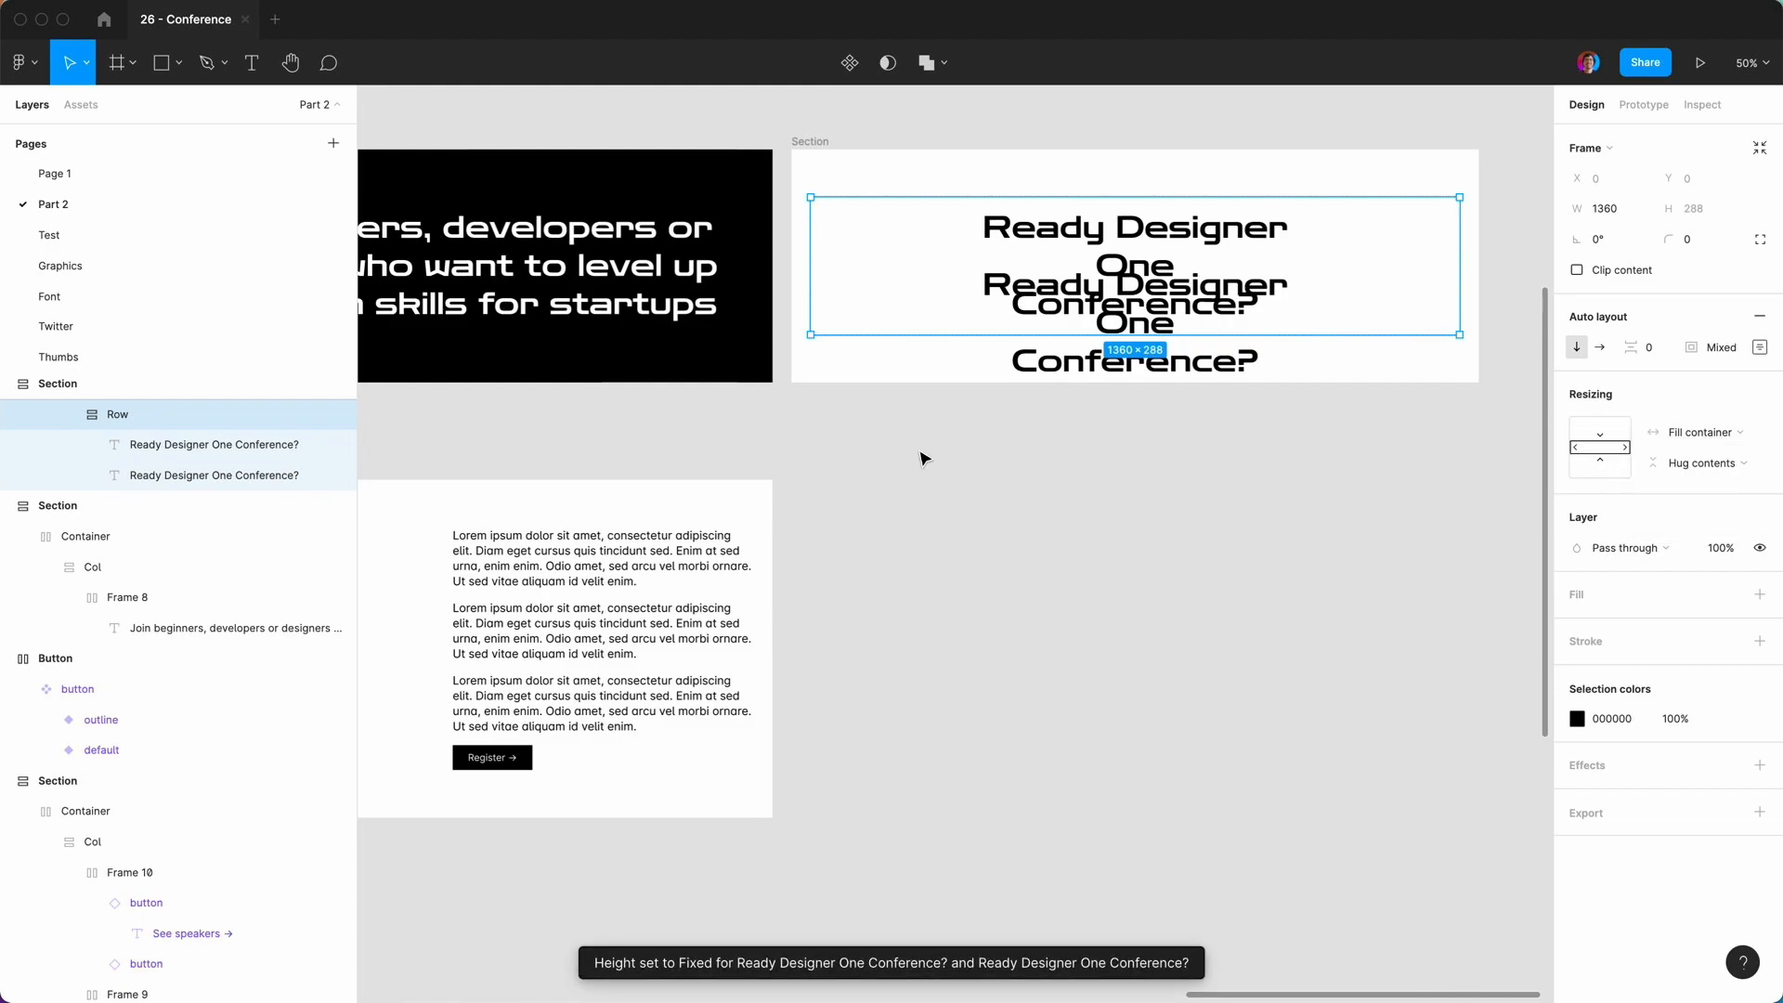
Set both headings in the Row to fill the container's width and hug their contents in height.
scroll(134, 455, up, 1)
click(93, 455)
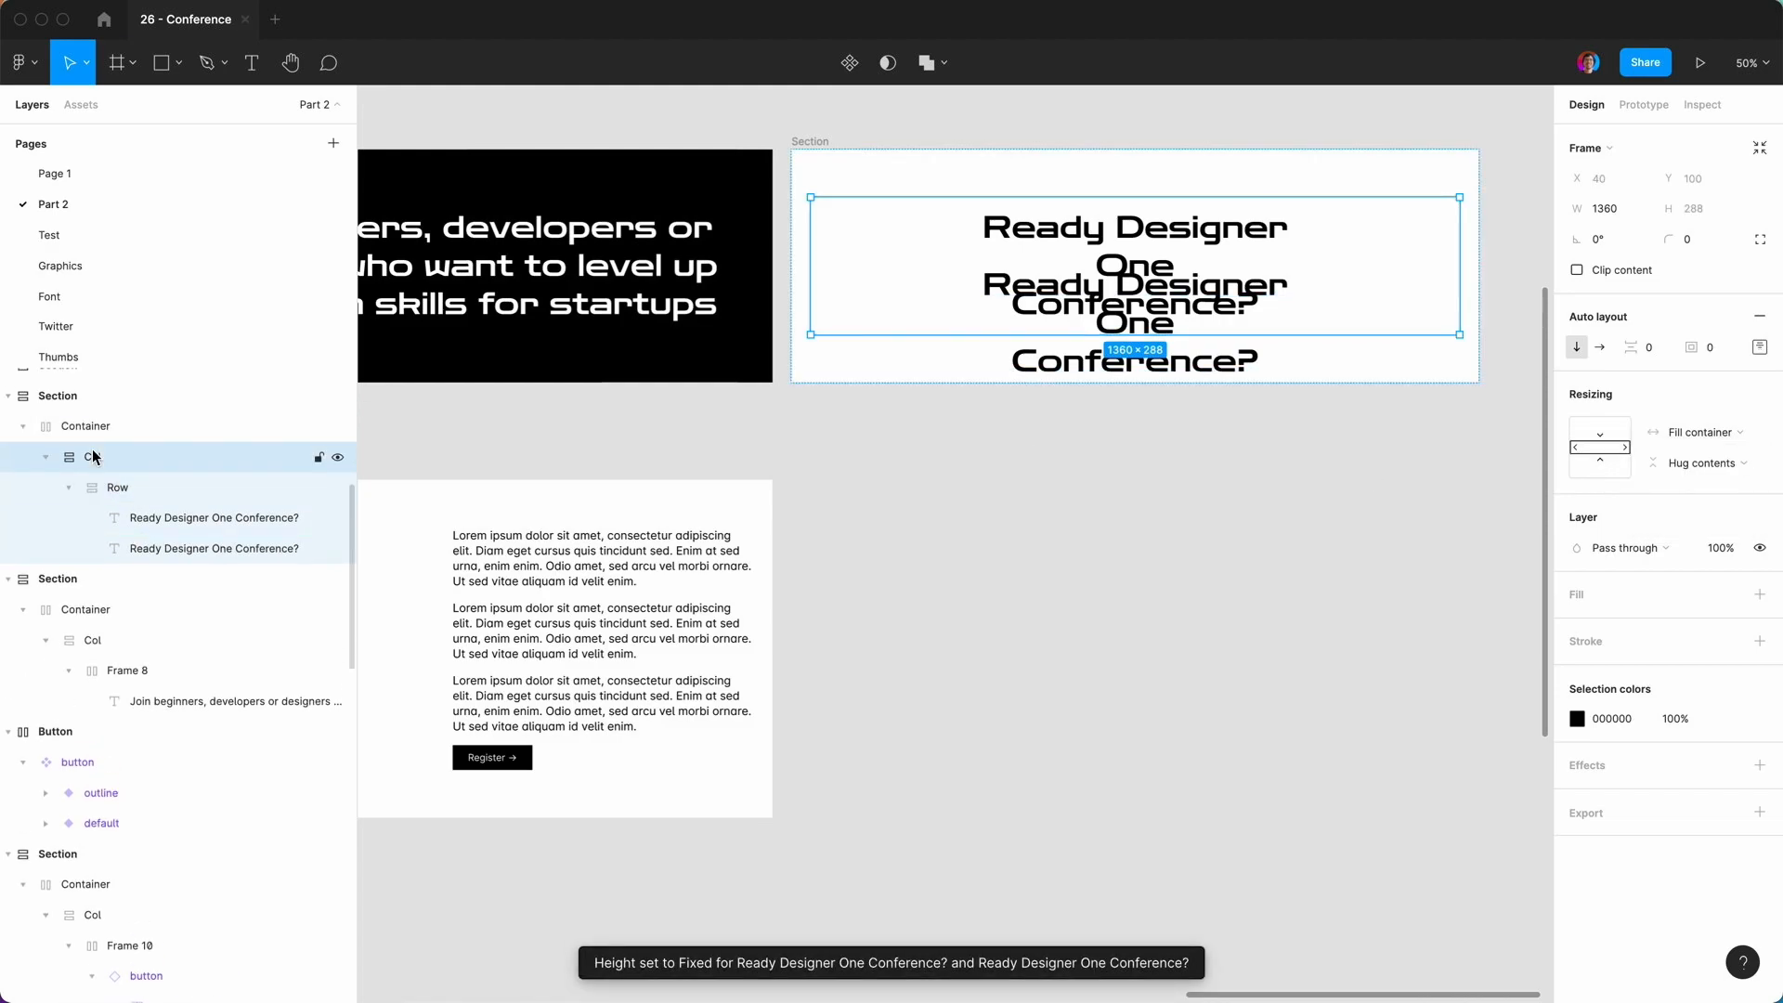
click(82, 430)
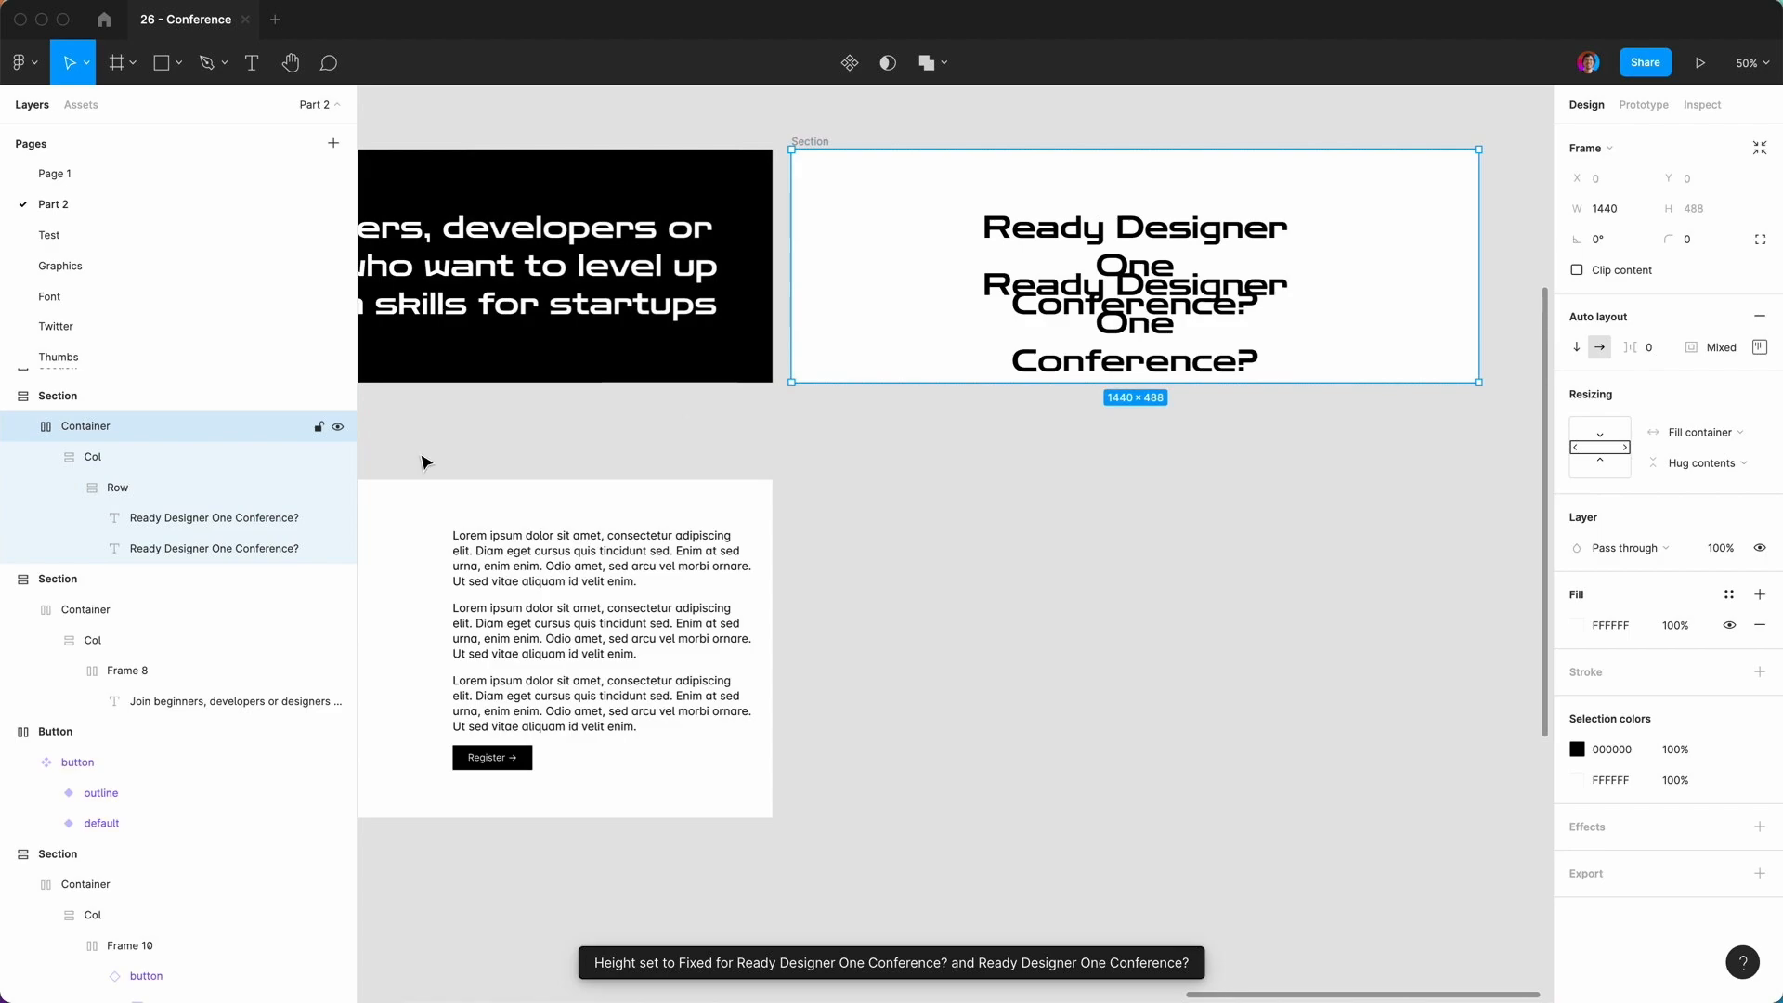
click(92, 392)
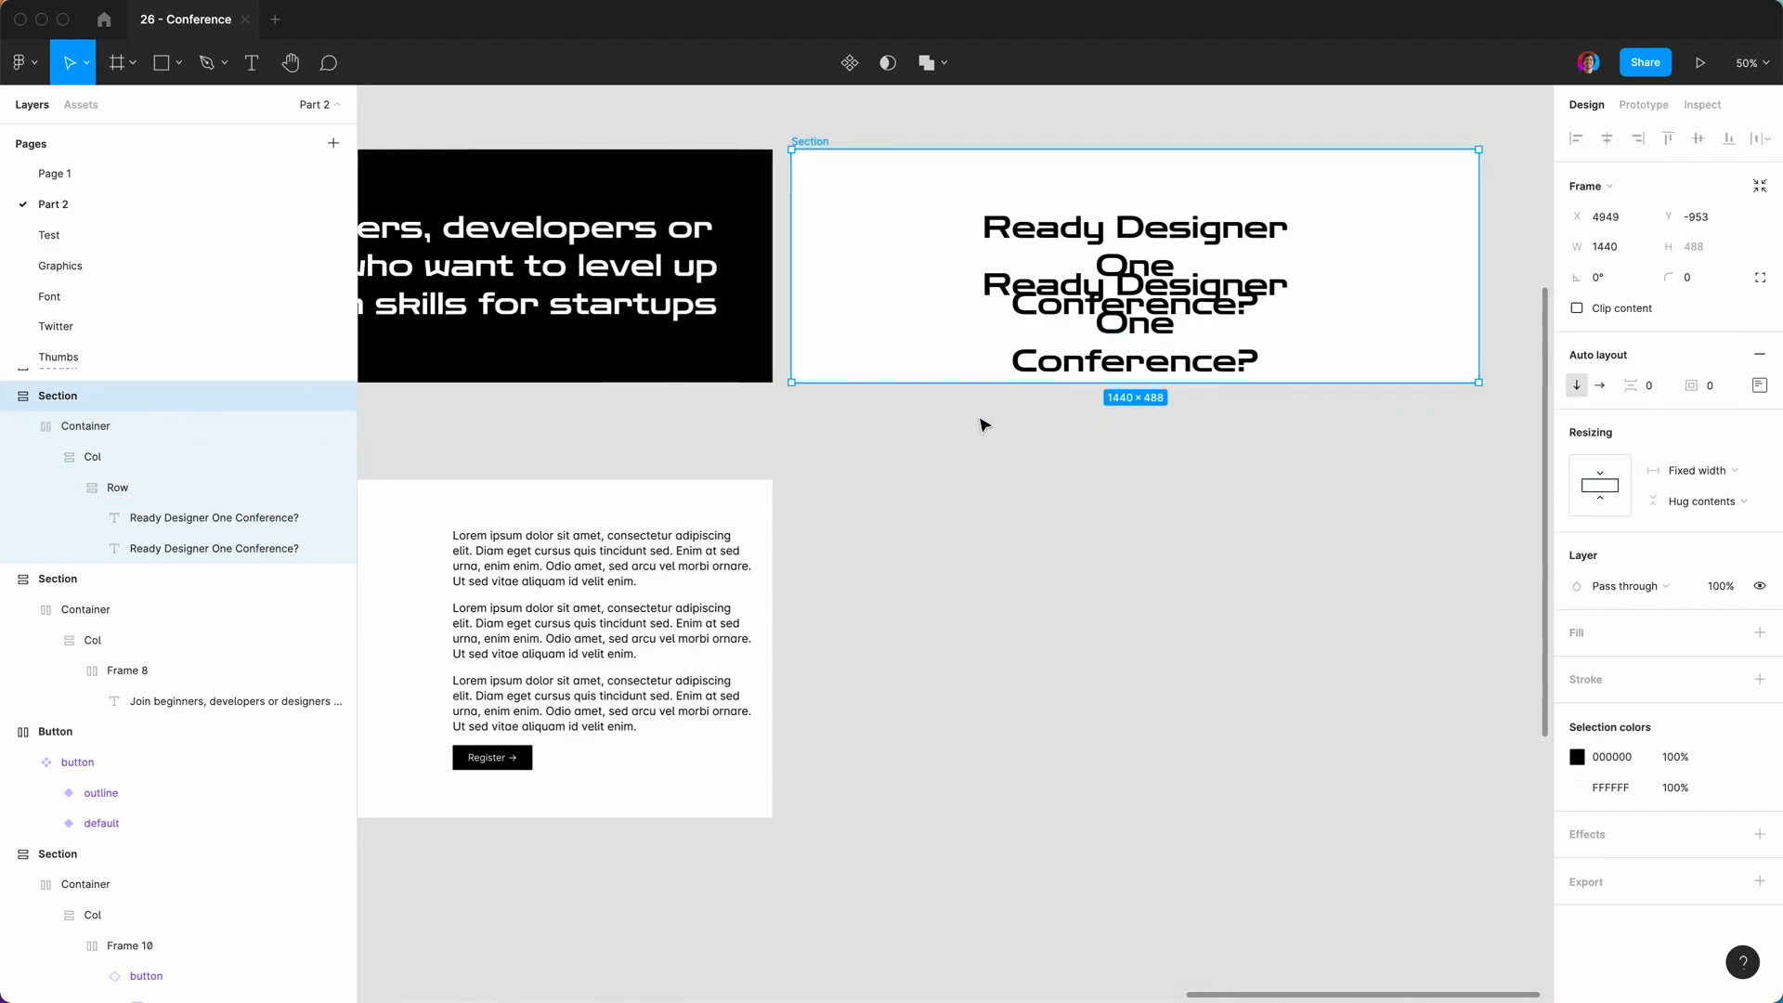
click(143, 522)
shift+click(191, 547)
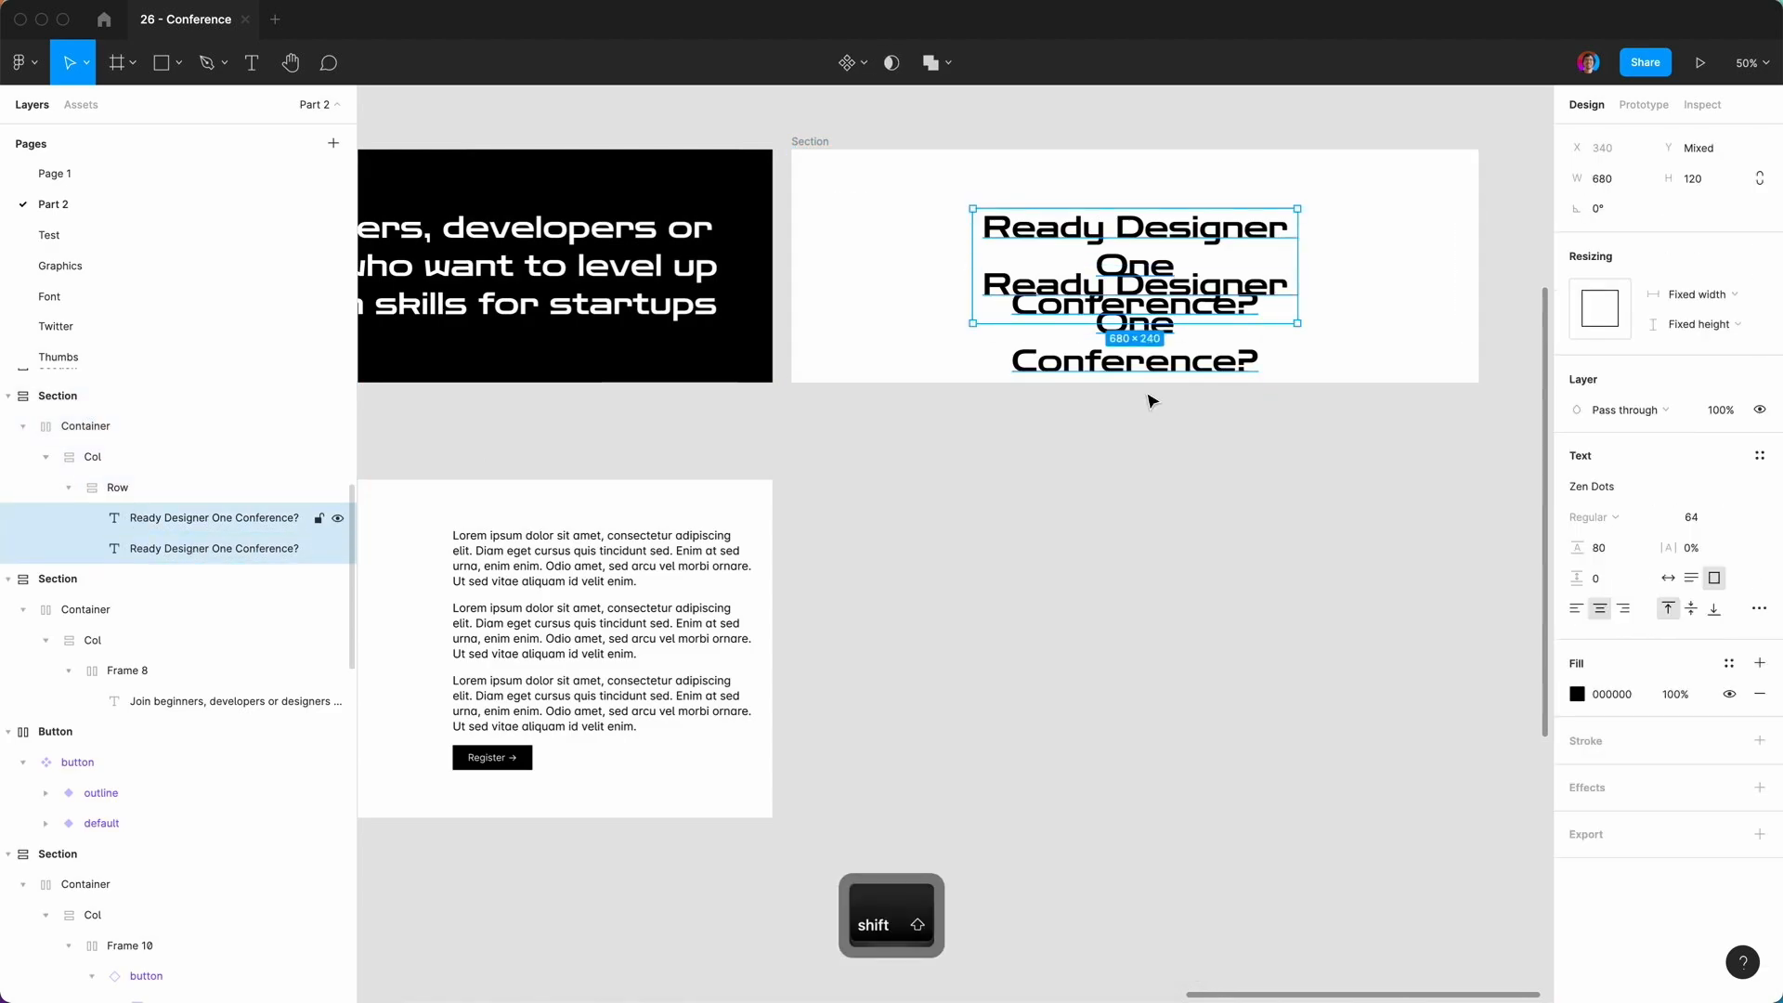
click(1700, 294)
click(1705, 313)
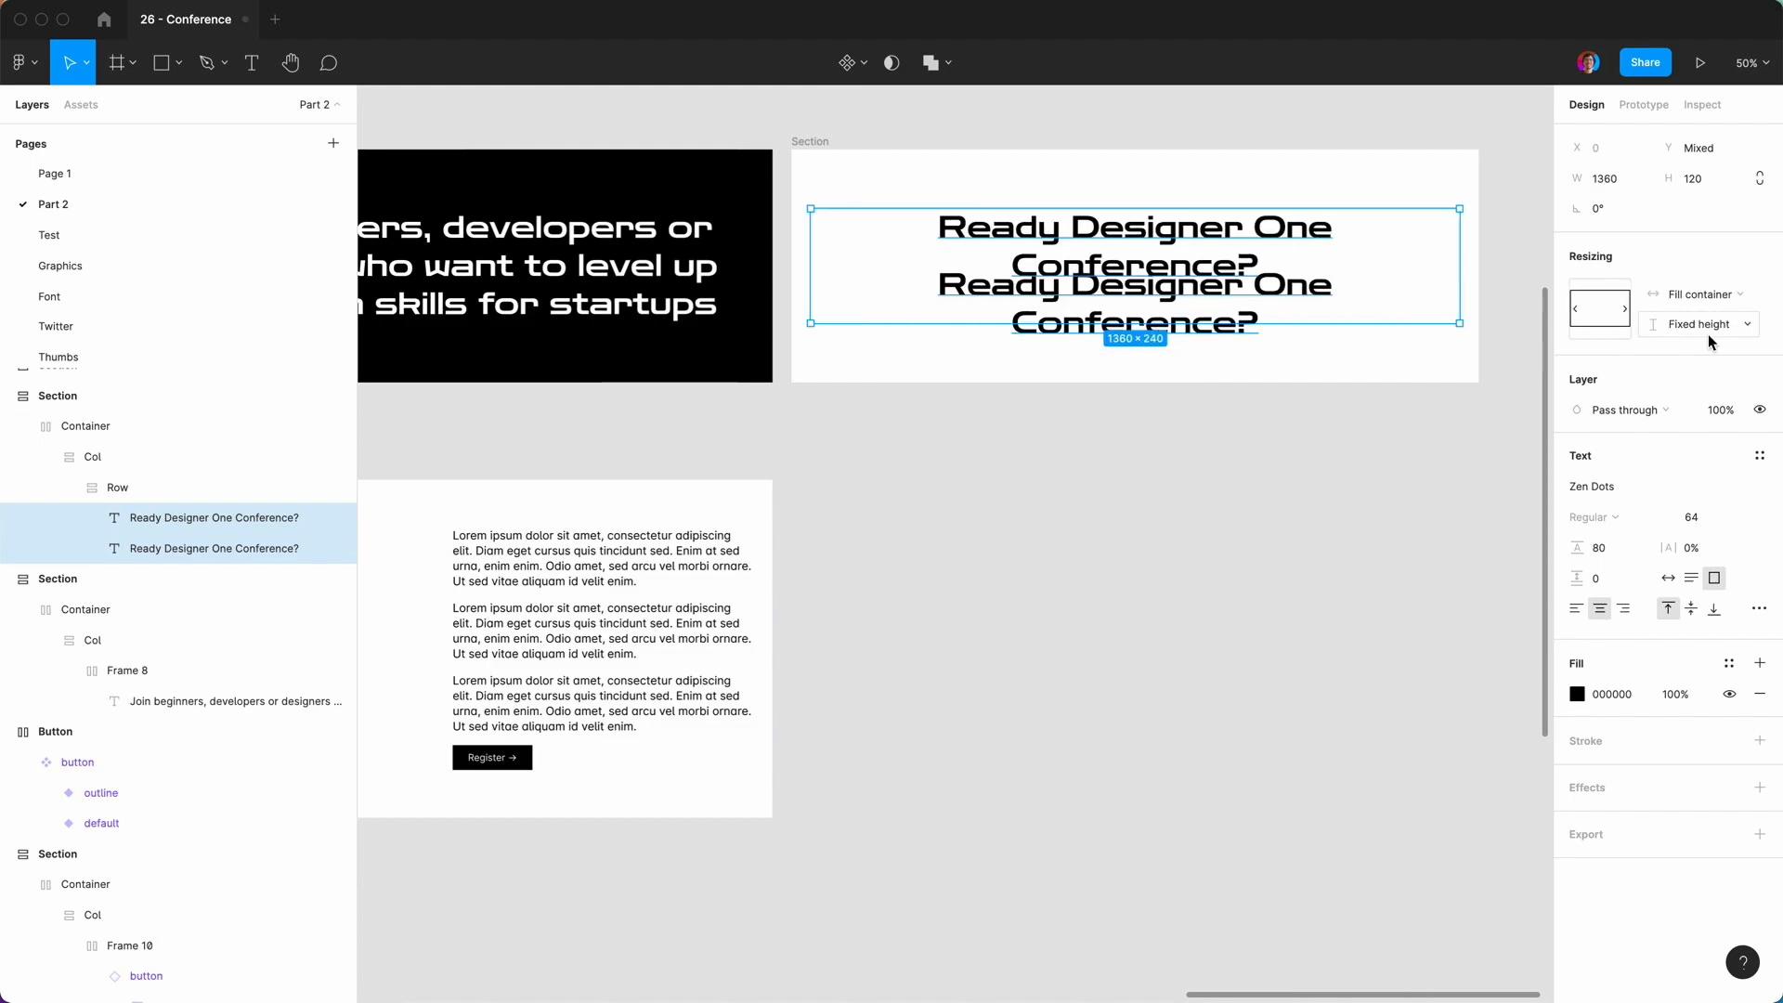
click(1708, 333)
click(1708, 347)
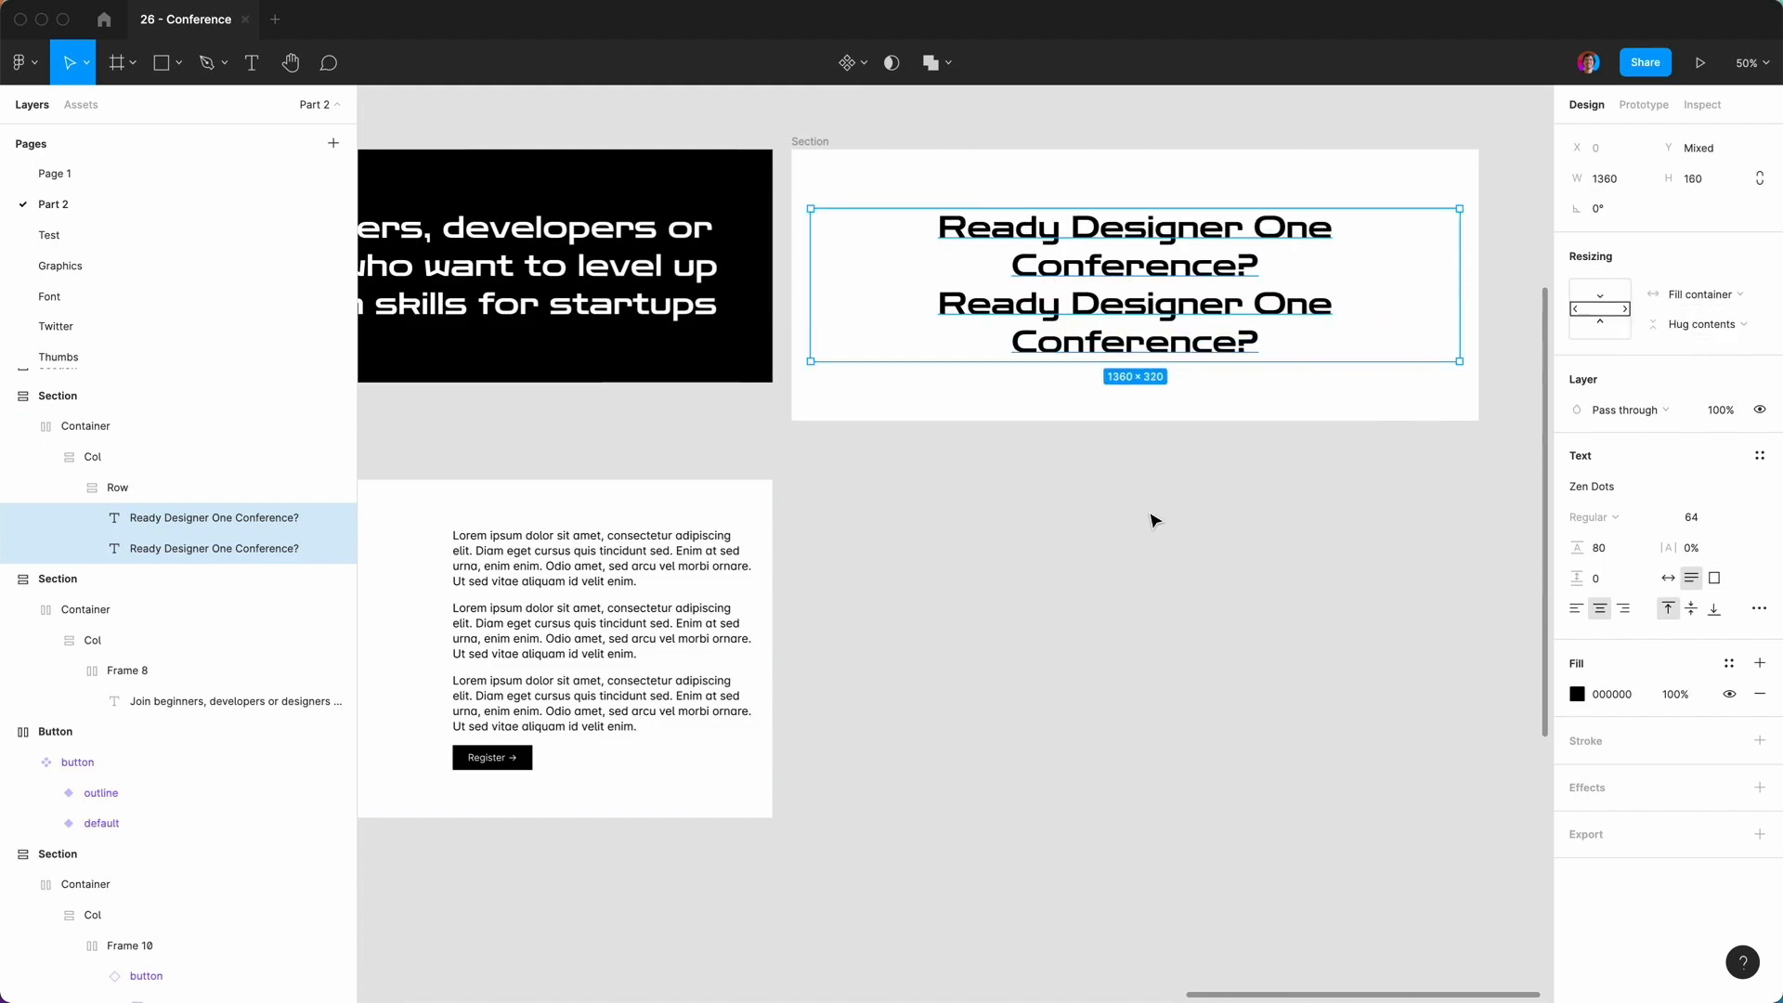
Replace the text of the upper heading in the Row with "What is".
double_click(1127, 279)
key(super+a)
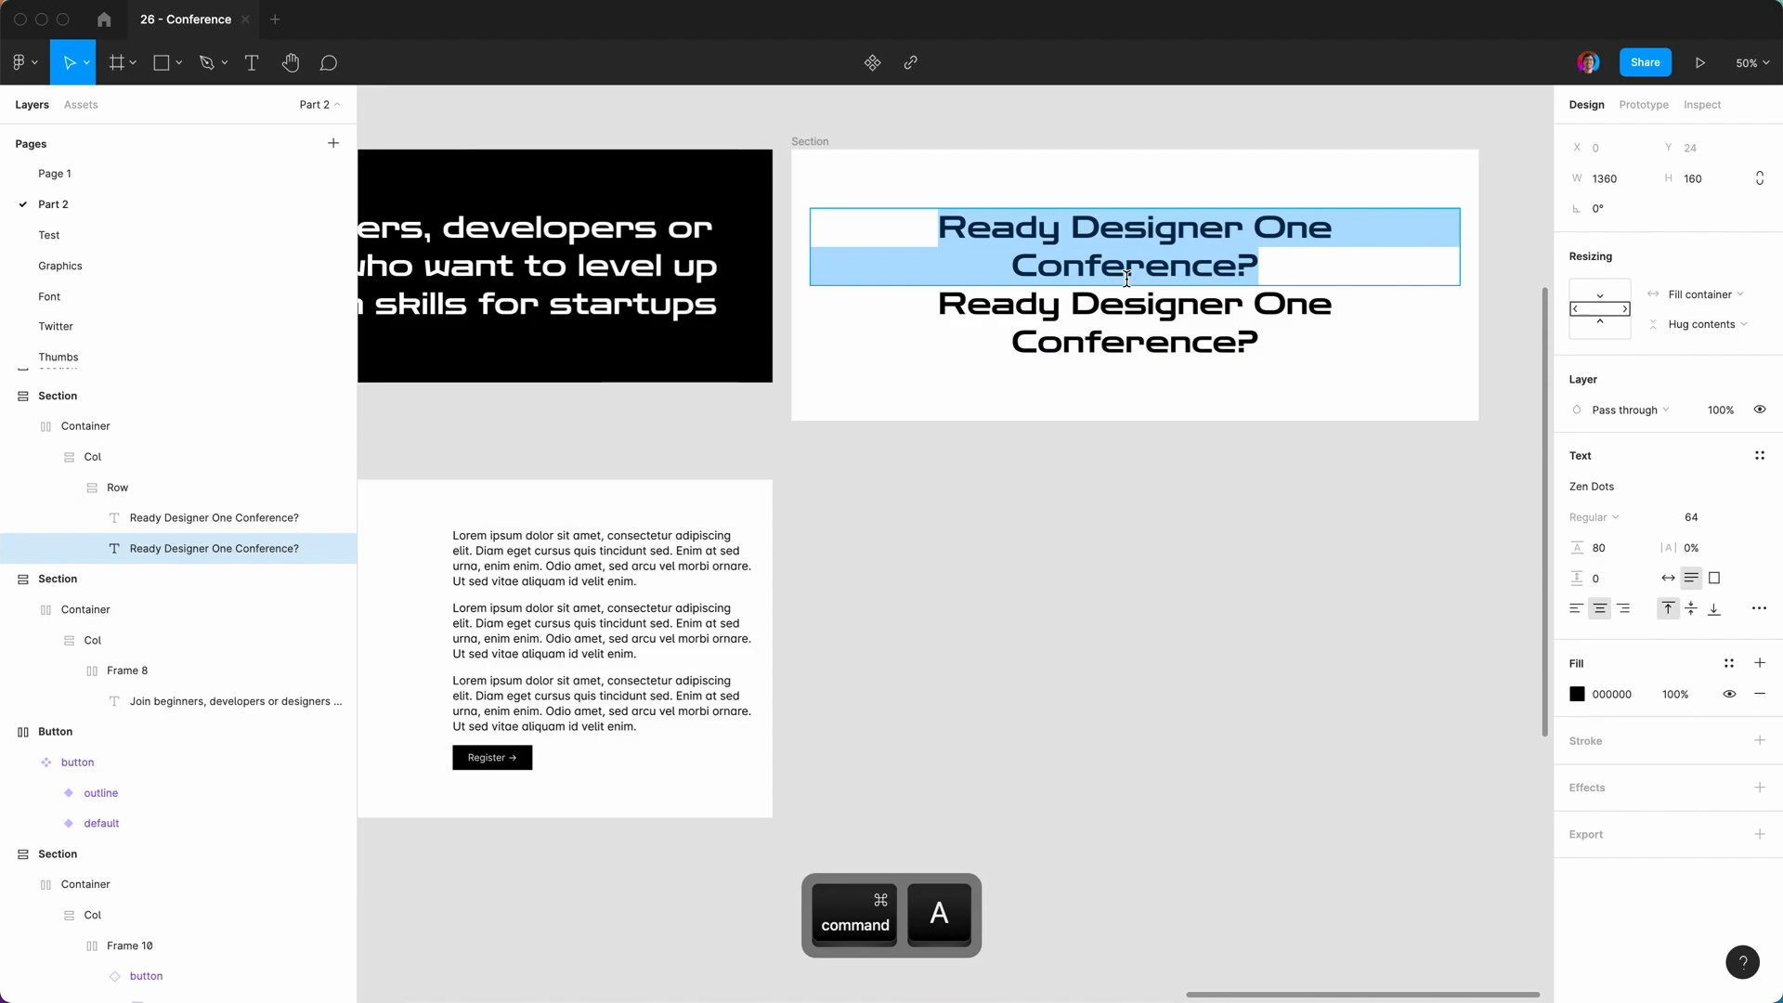
text(WH)
key(BackSpace)
text(hat is)
key(Escape)
click(1086, 589)
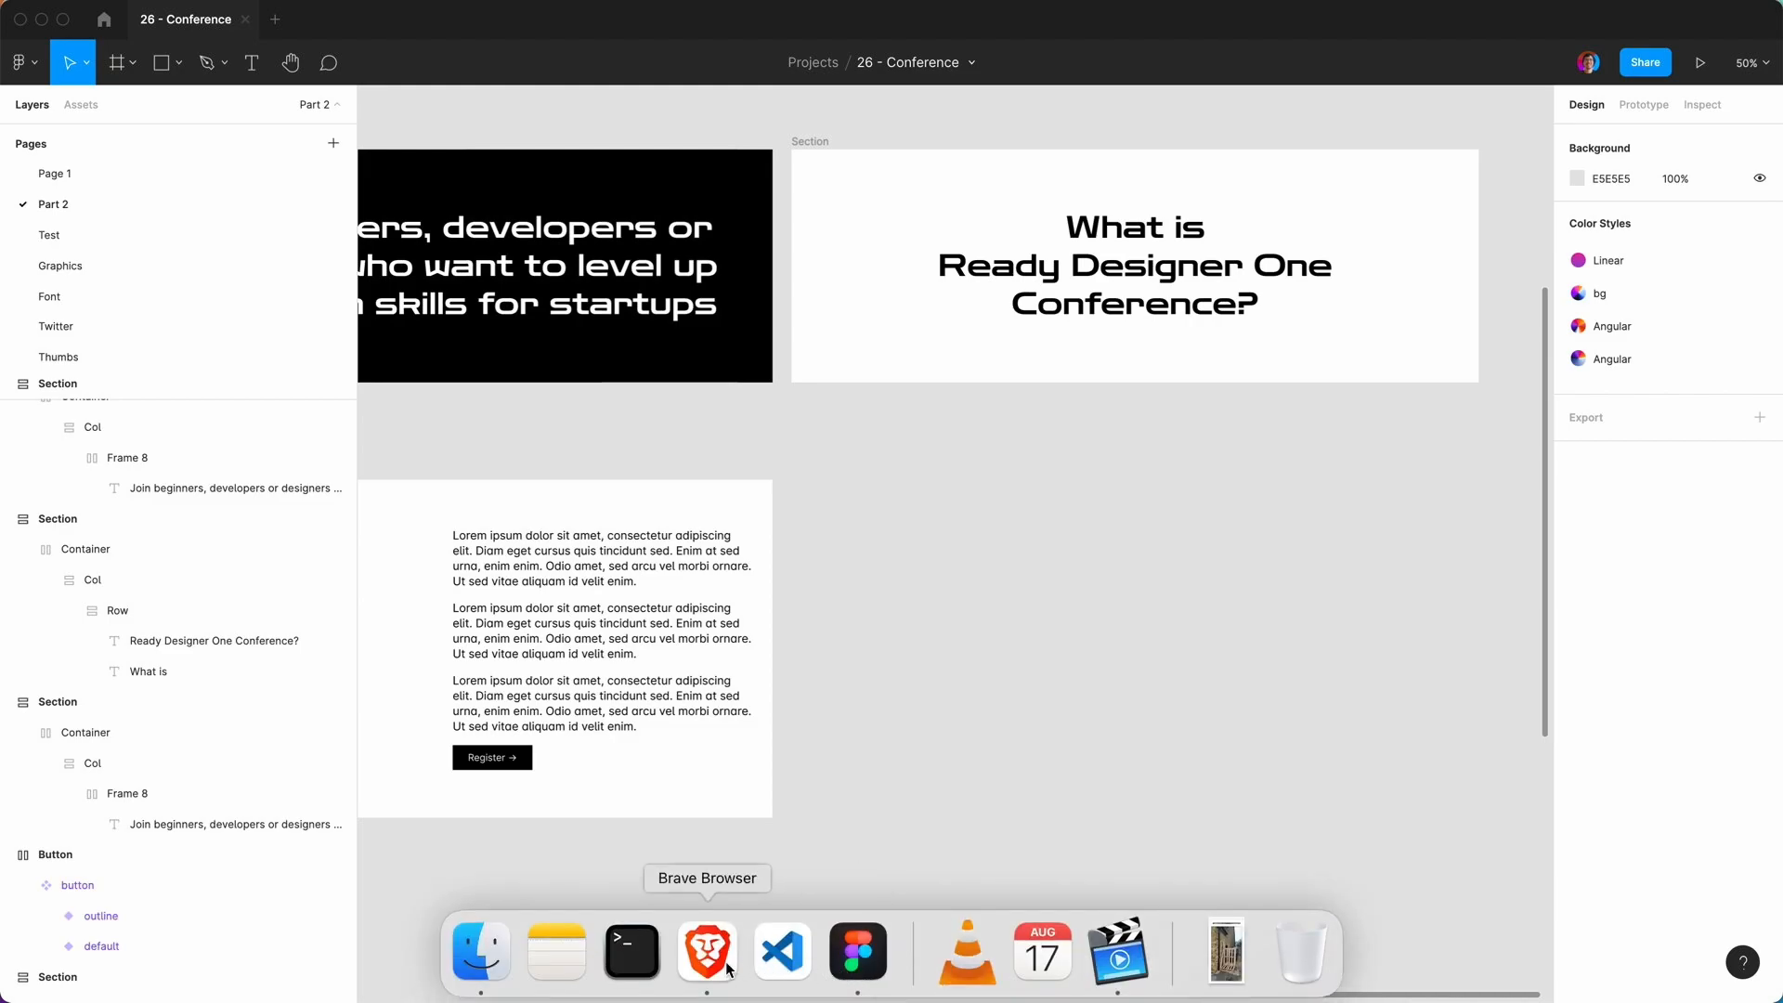
Change the line above the "Ready Designer One Conference?" heading to "Why attend", checking the reference page in Brave first.
click(720, 960)
click(857, 951)
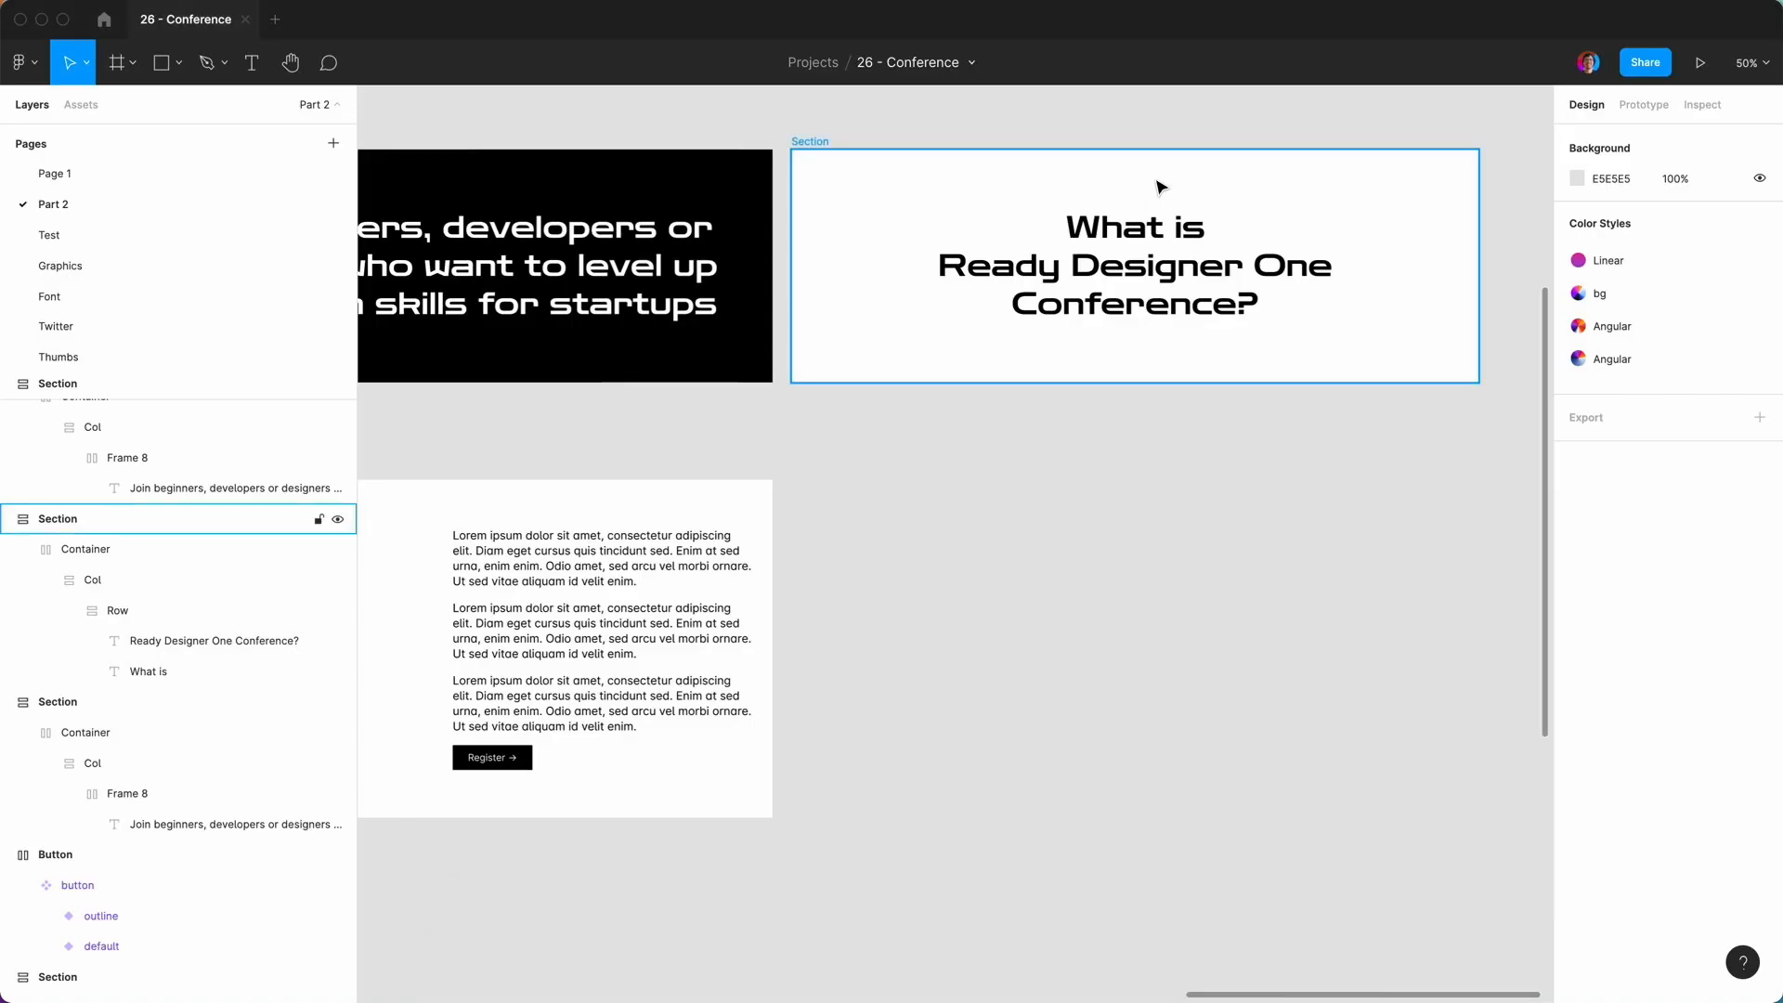
double_click(1156, 238)
double_click(1152, 230)
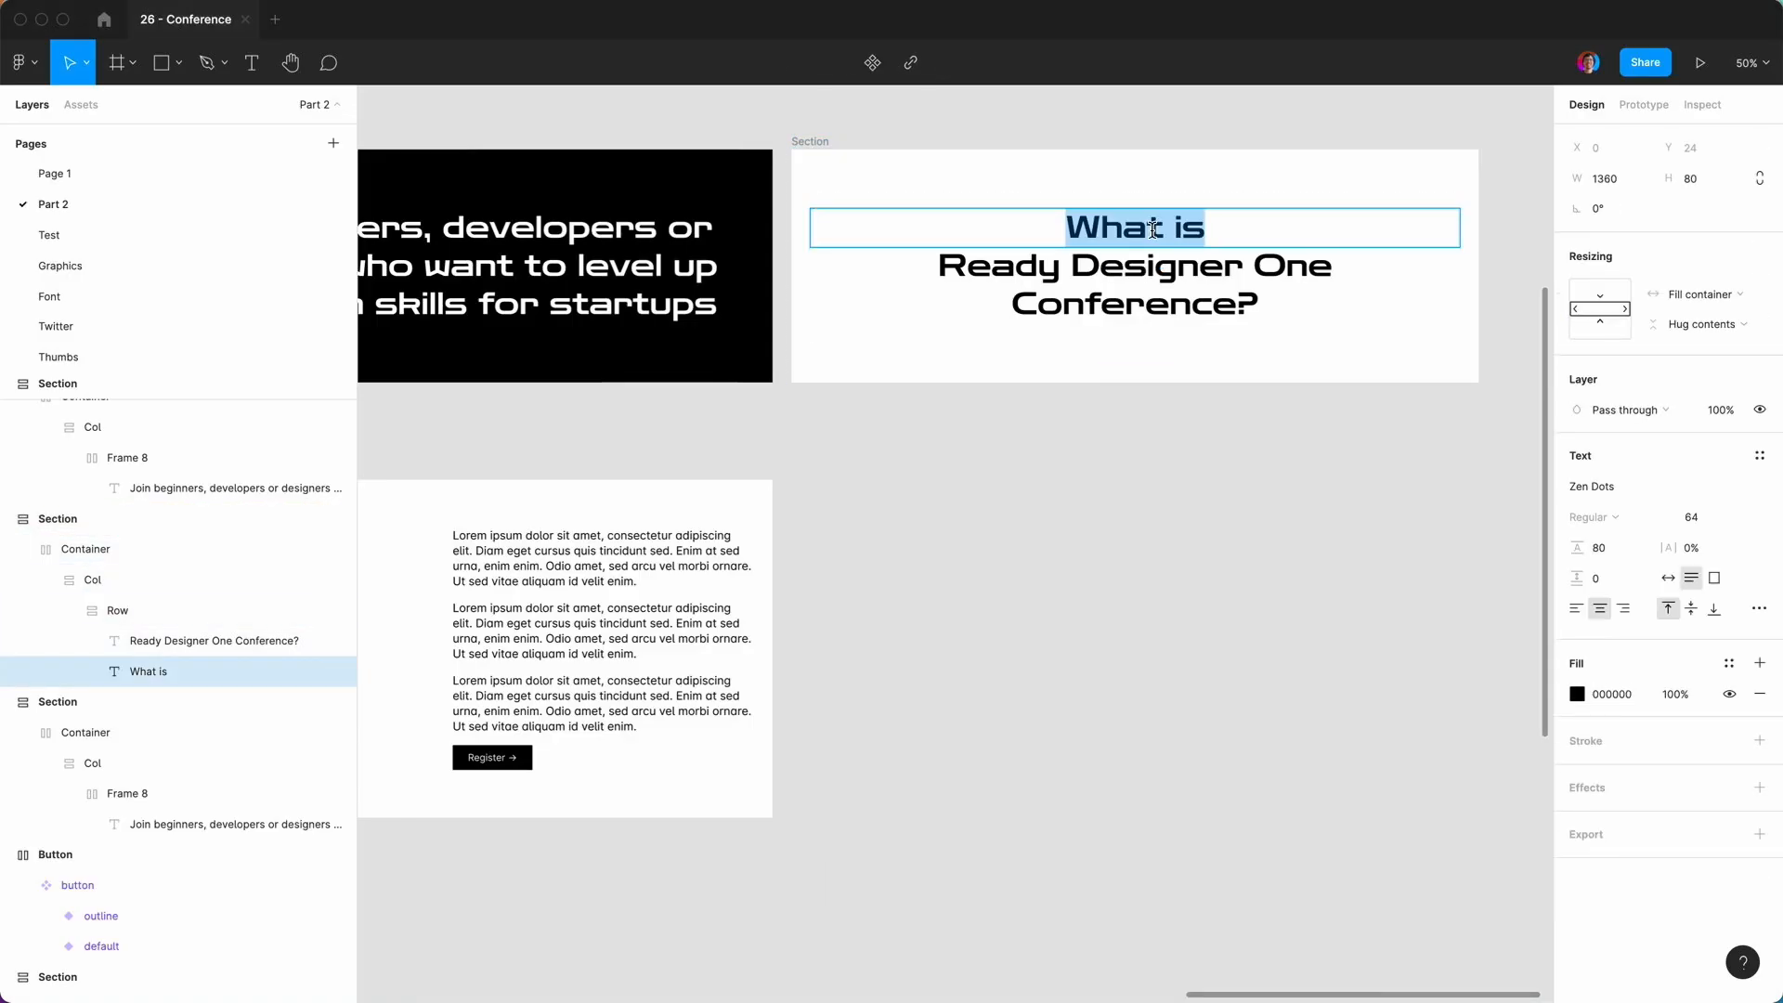
text(WHy)
key(BackSpace)
key(BackSpace)
text(hy attend)
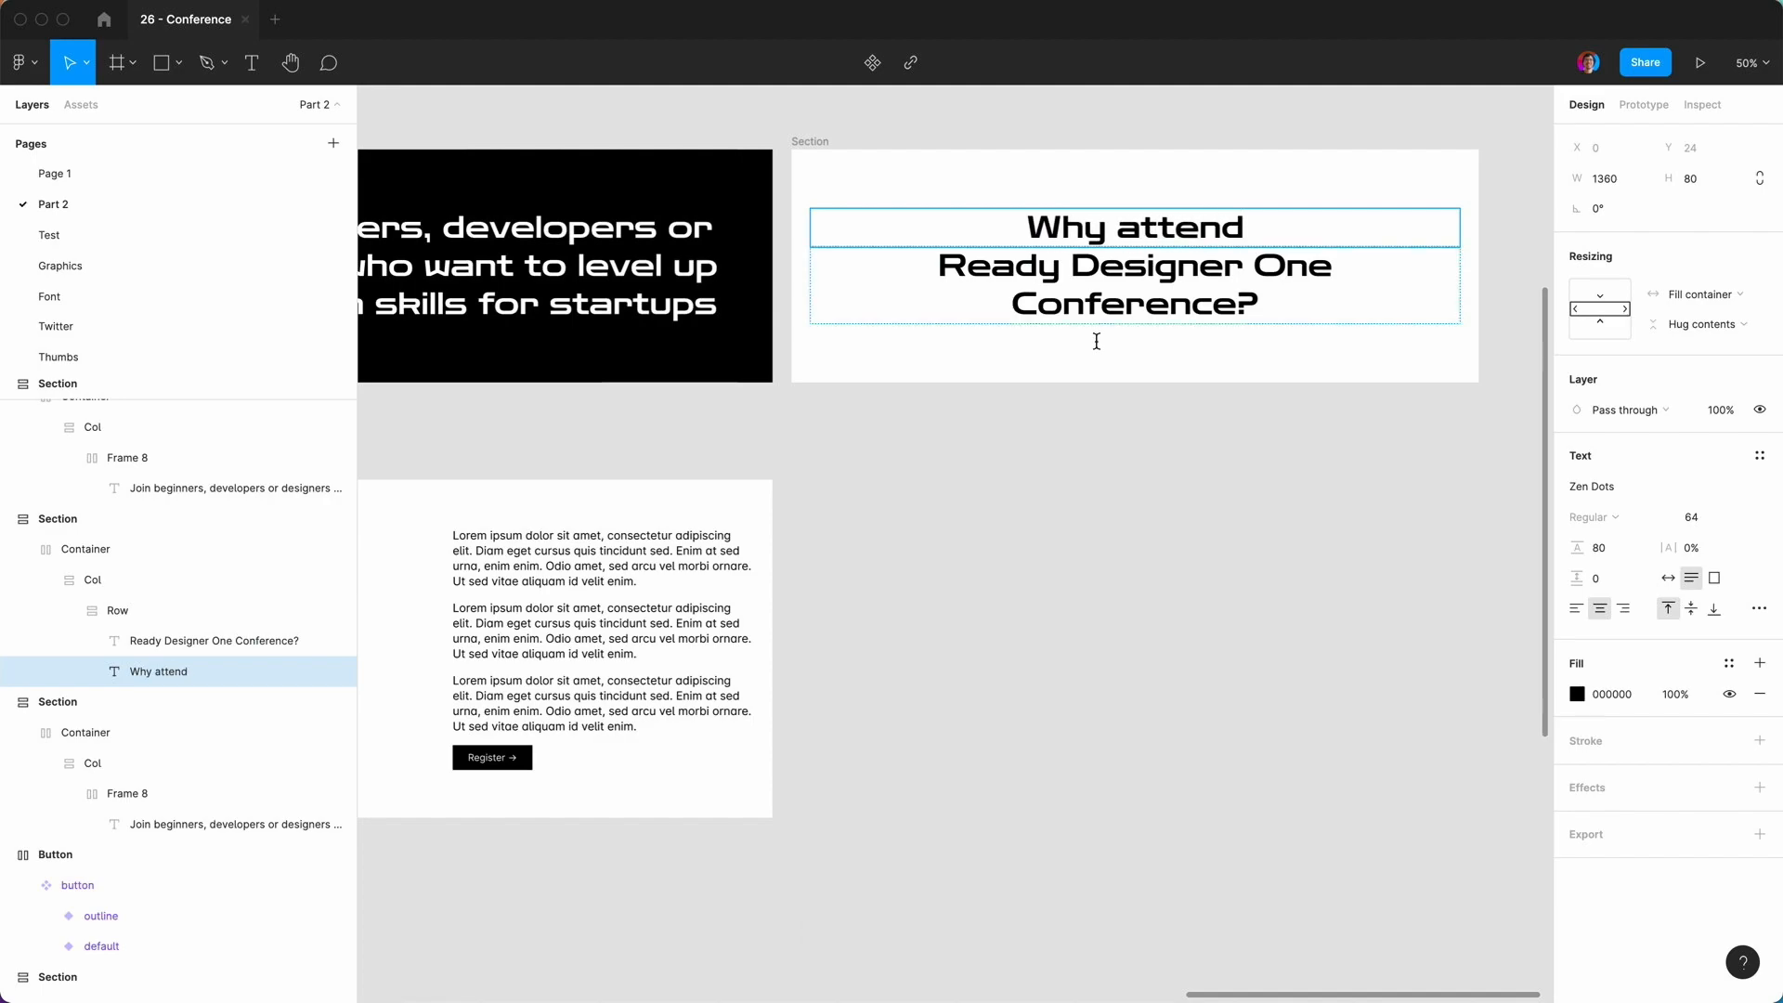
click(1103, 501)
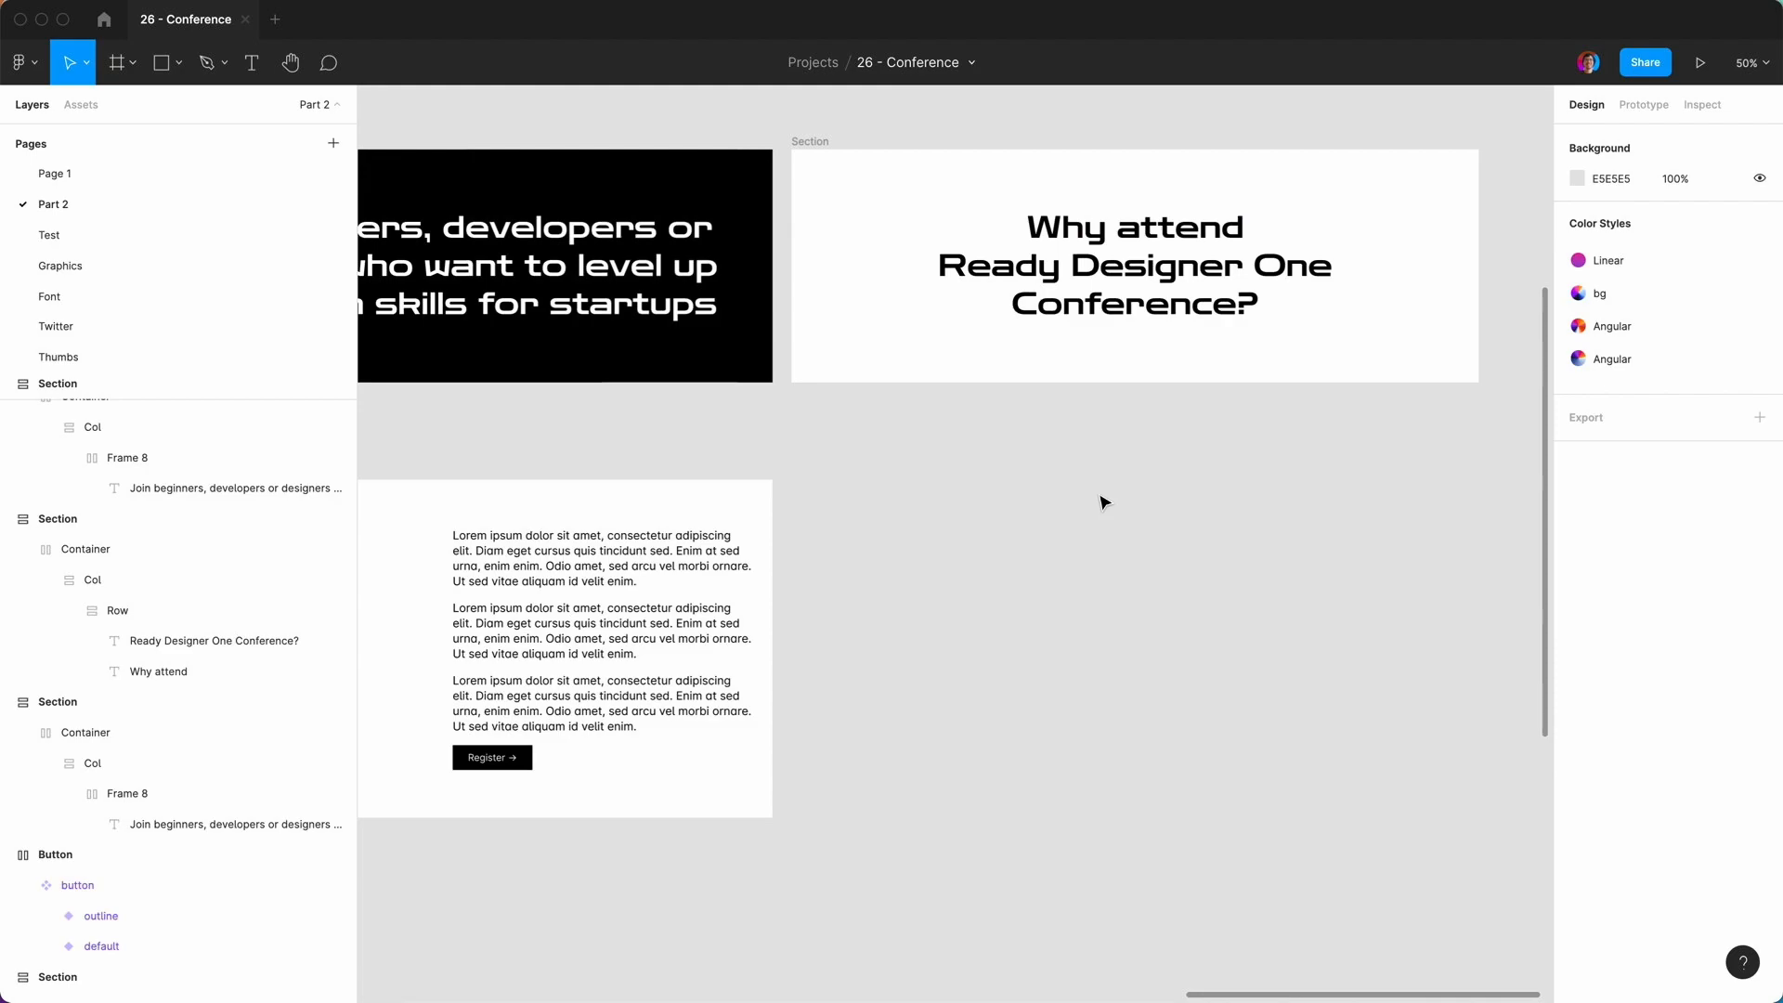
Set the font of the "Why attend" line to Inter.
key(super+0)
scroll(1103, 503, up, 8)
triple_click(945, 685)
double_click(945, 685)
double_click(945, 686)
click(1616, 488)
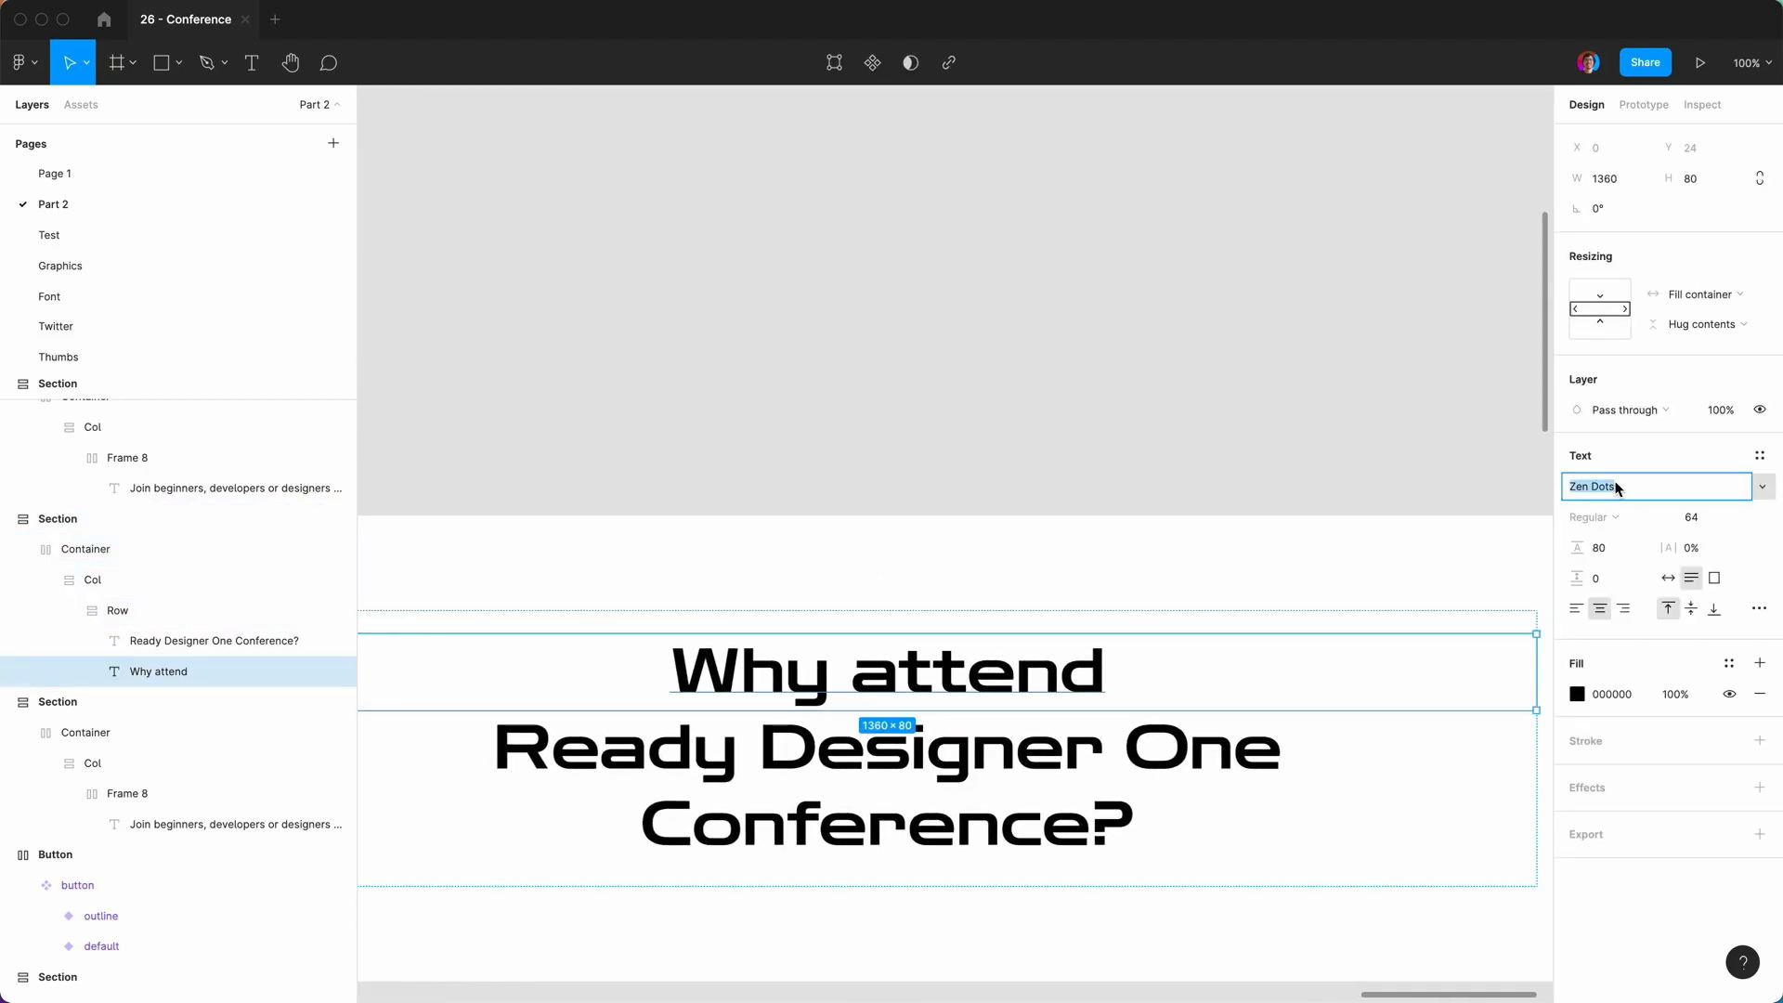
text(Inter)
key(Return)
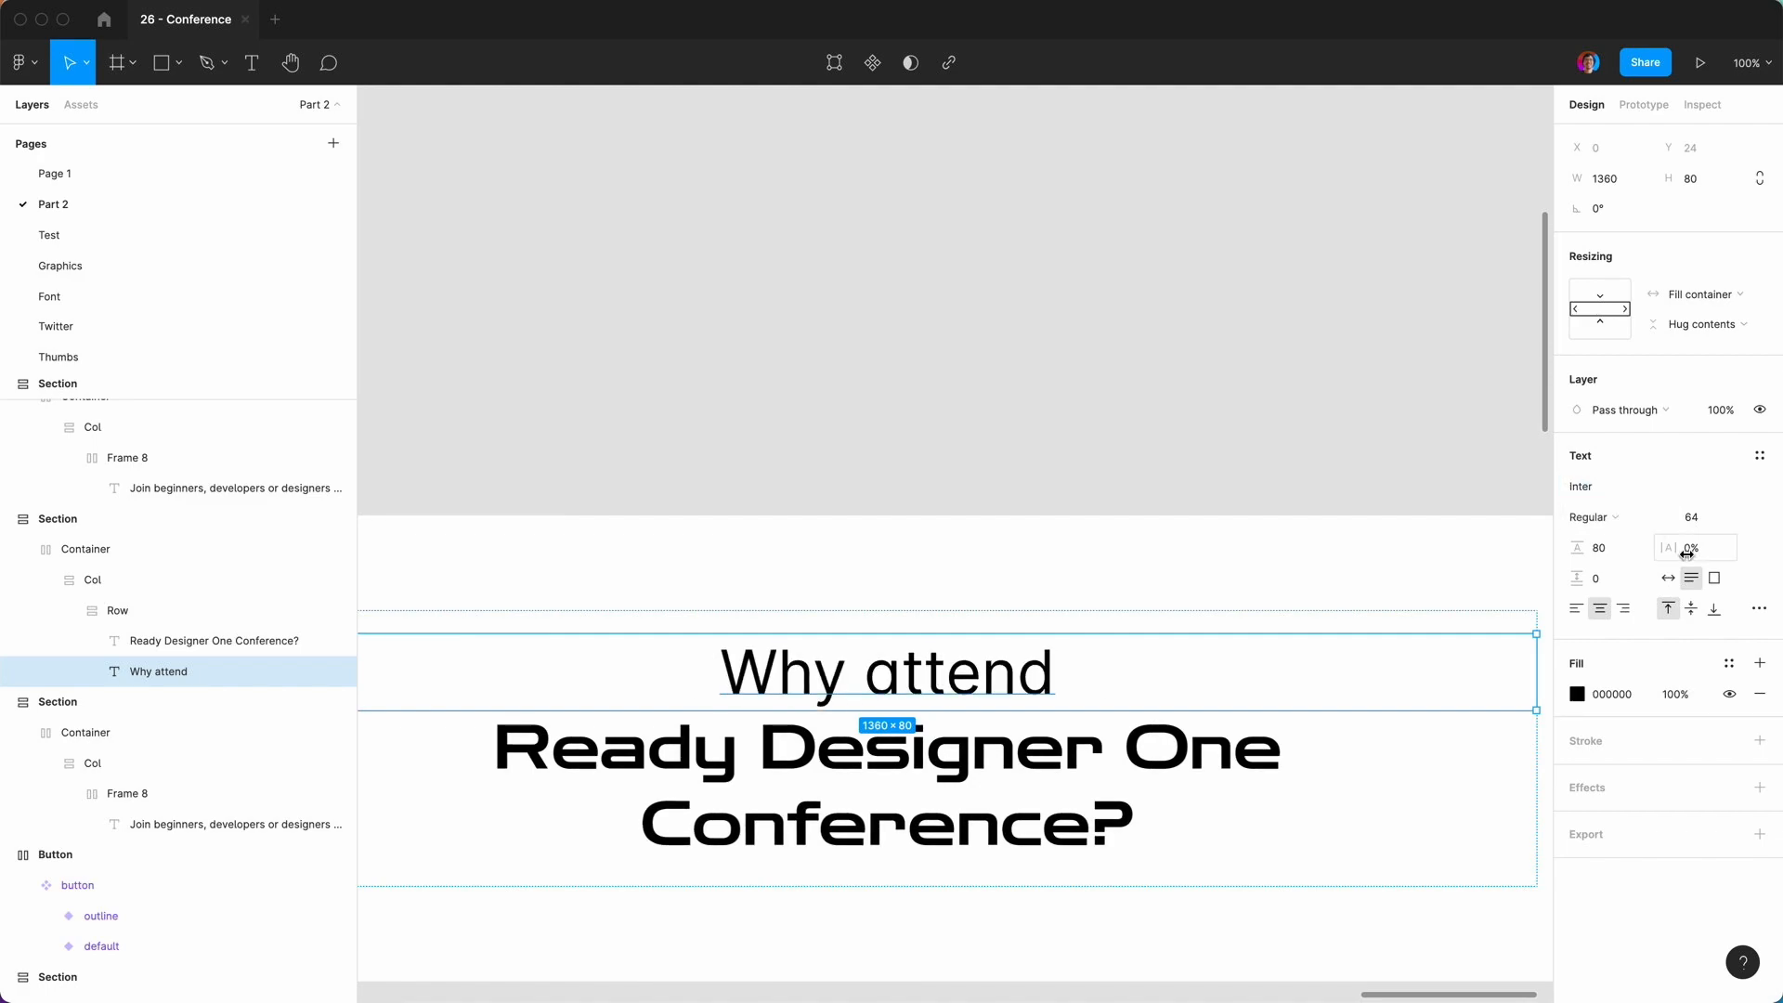
Set the letter case of the "Why attend" line to uppercase.
click(1758, 609)
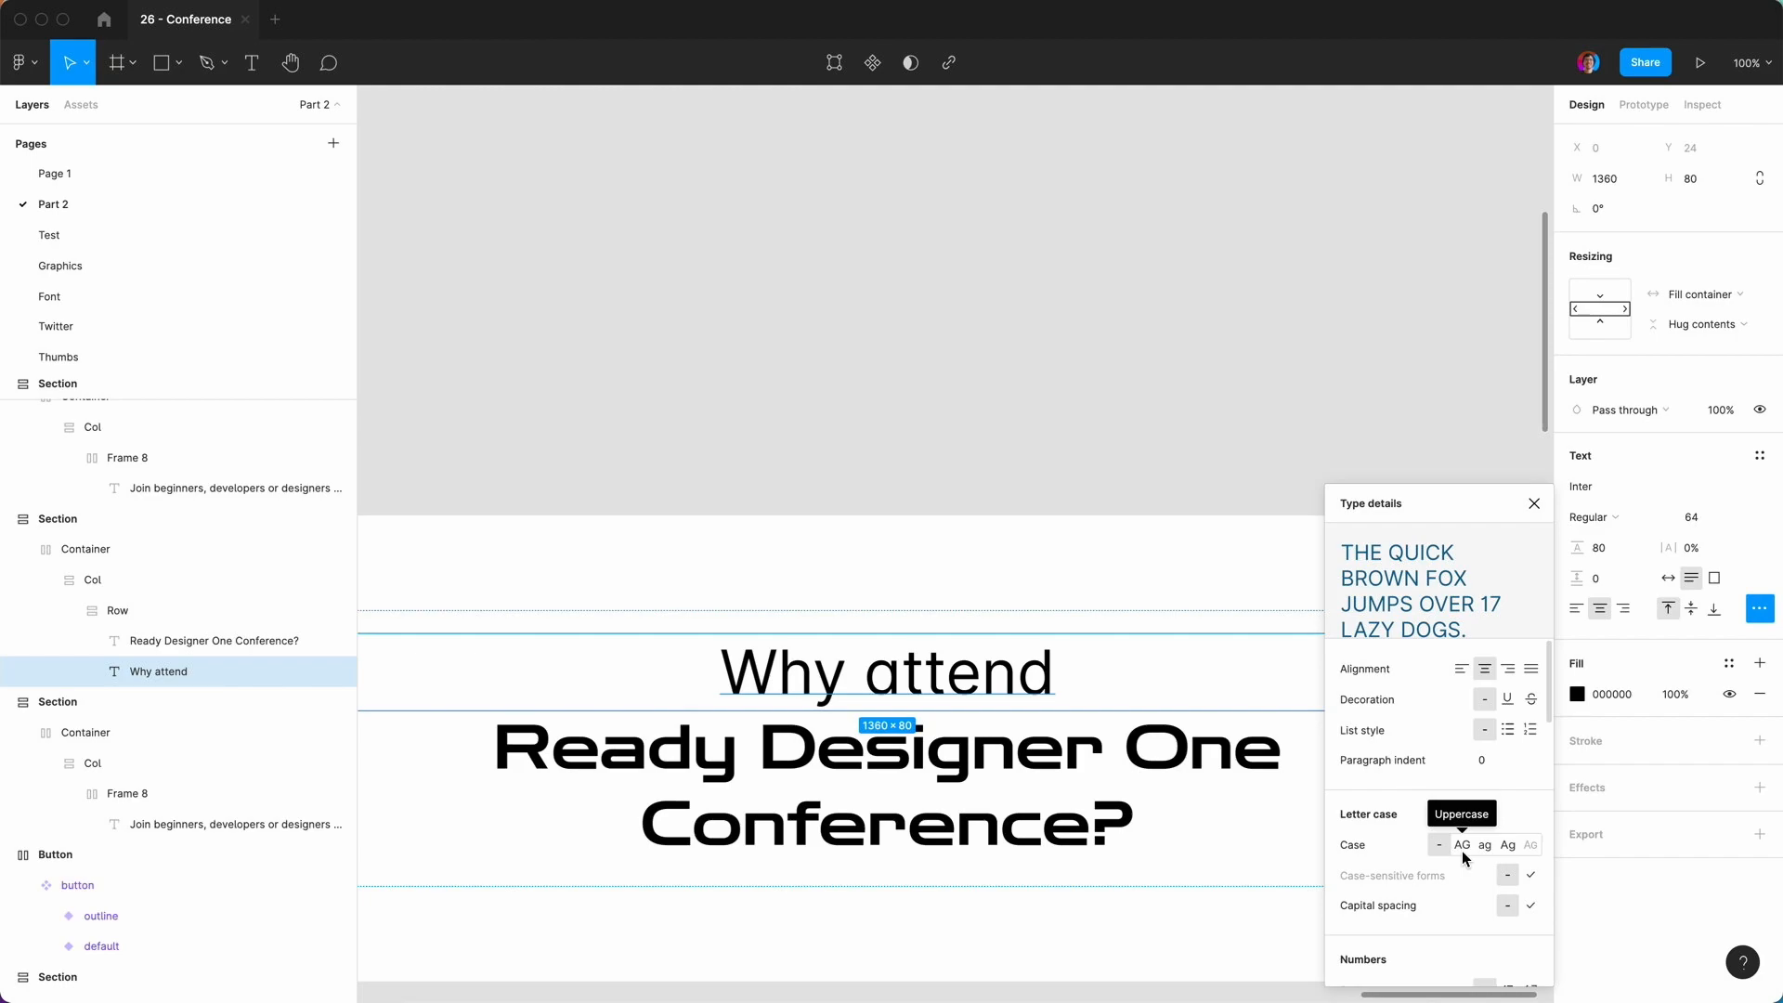
click(1462, 847)
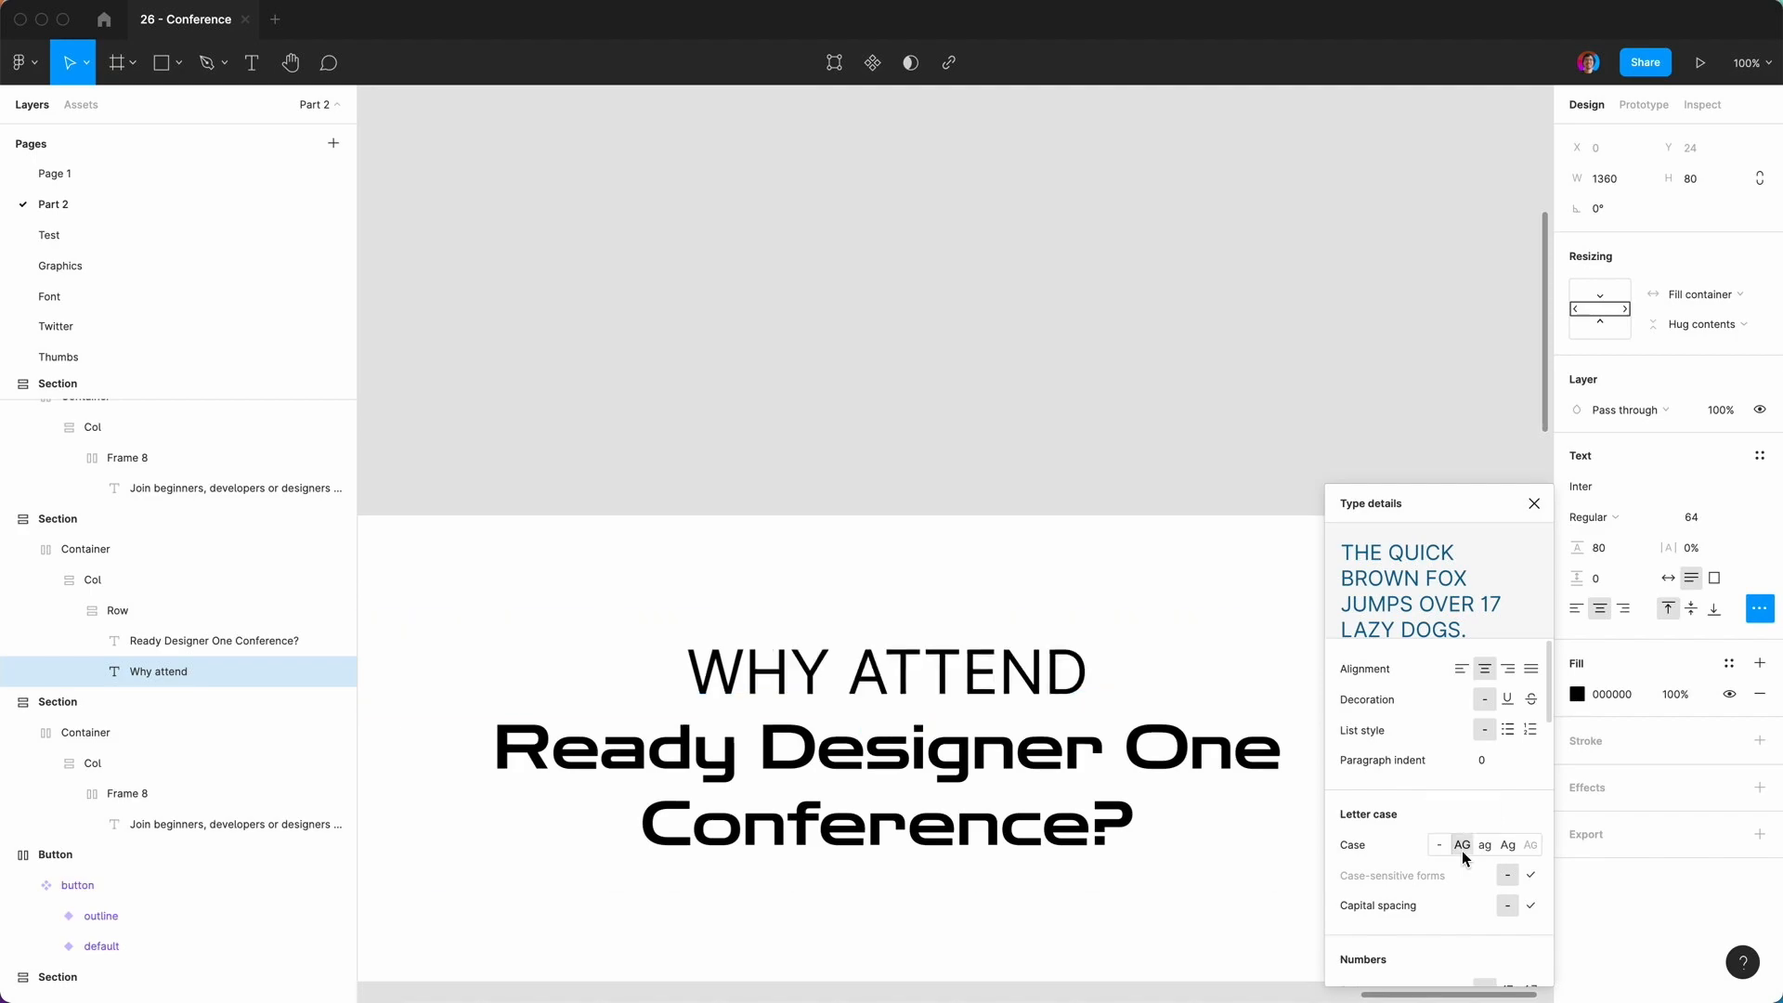
click(1534, 503)
Set the "Why attend" line's font size to 16 and reset its line height to automatic.
click(1691, 518)
text(16)
key(Return)
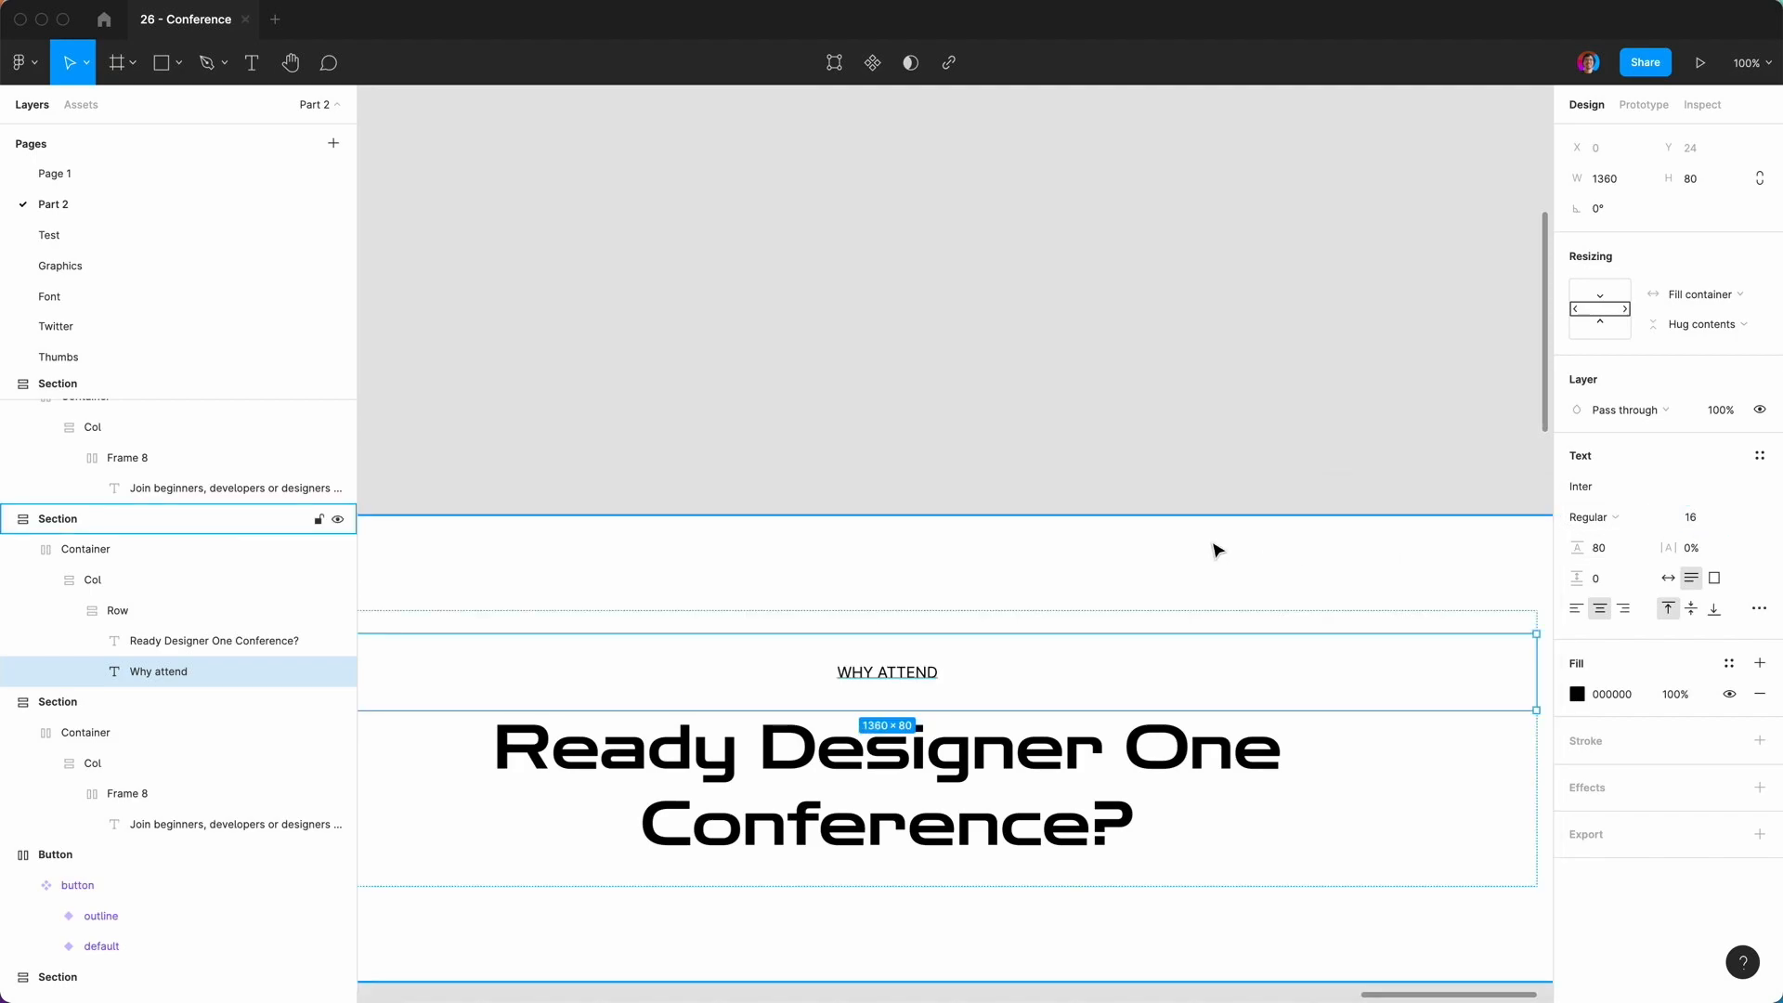
click(1607, 547)
key(BackSpace)
key(Return)
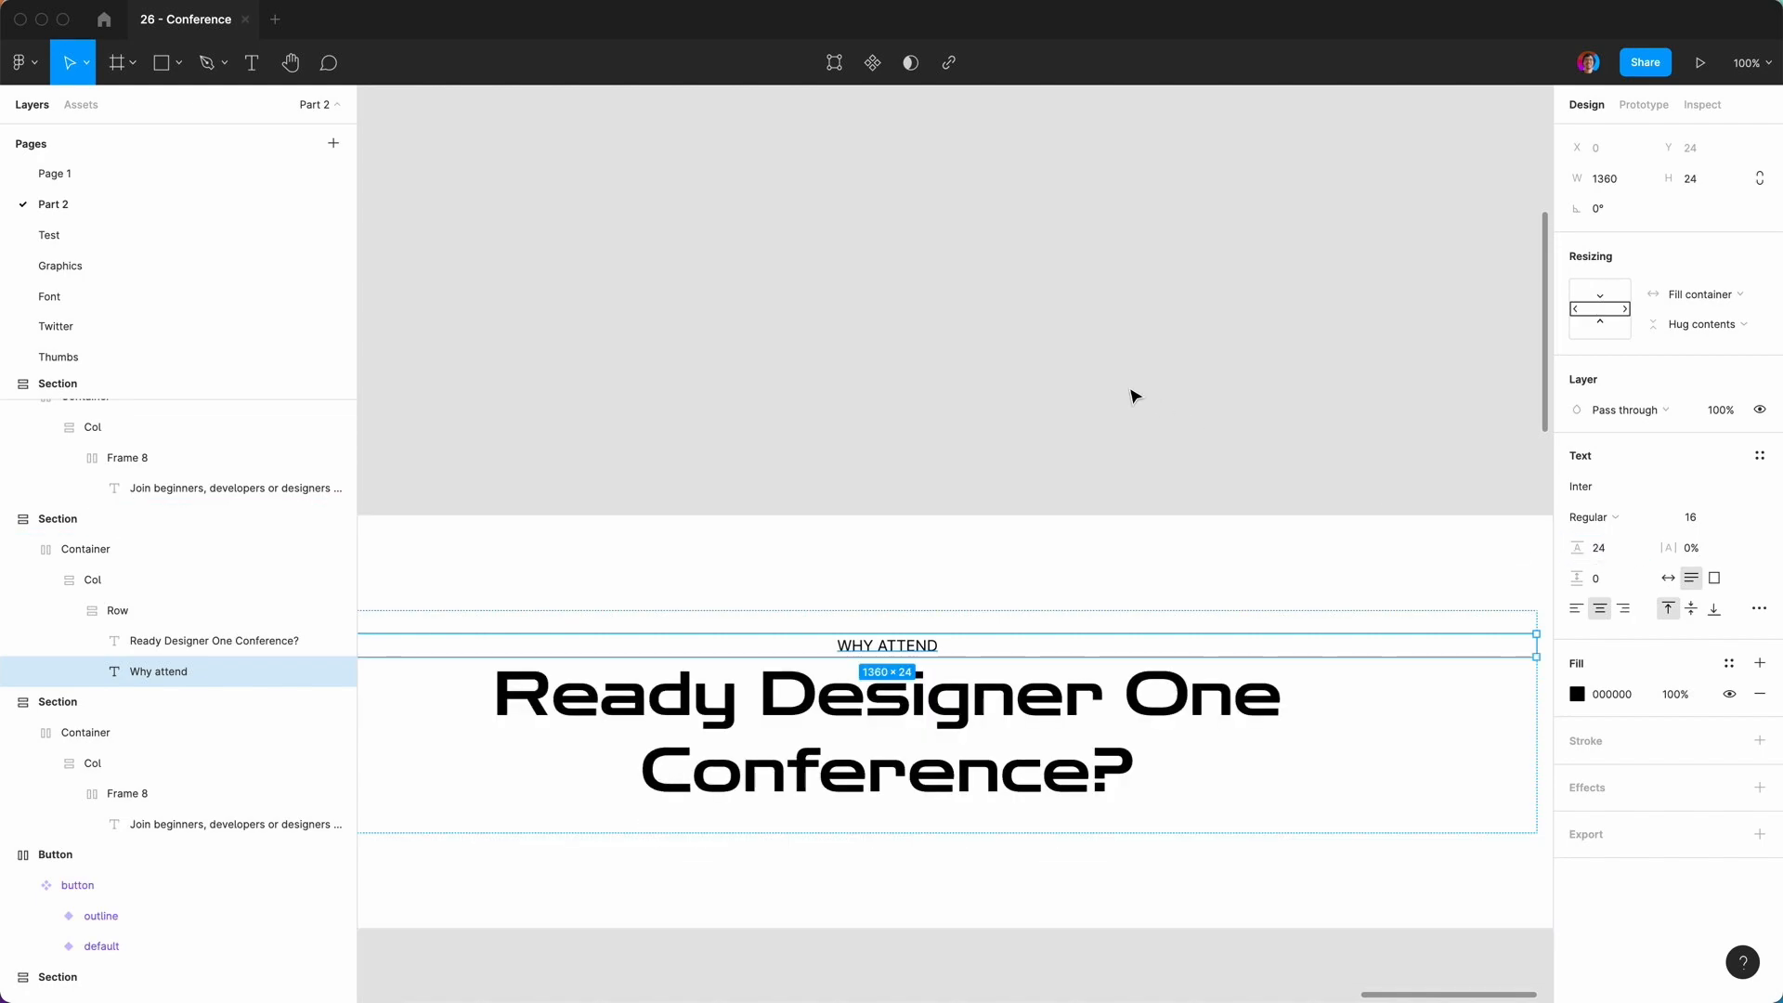
click(1105, 410)
Set the Row's auto layout spacing between the "Why attend" line and the heading to 24.
double_click(898, 654)
double_click(899, 655)
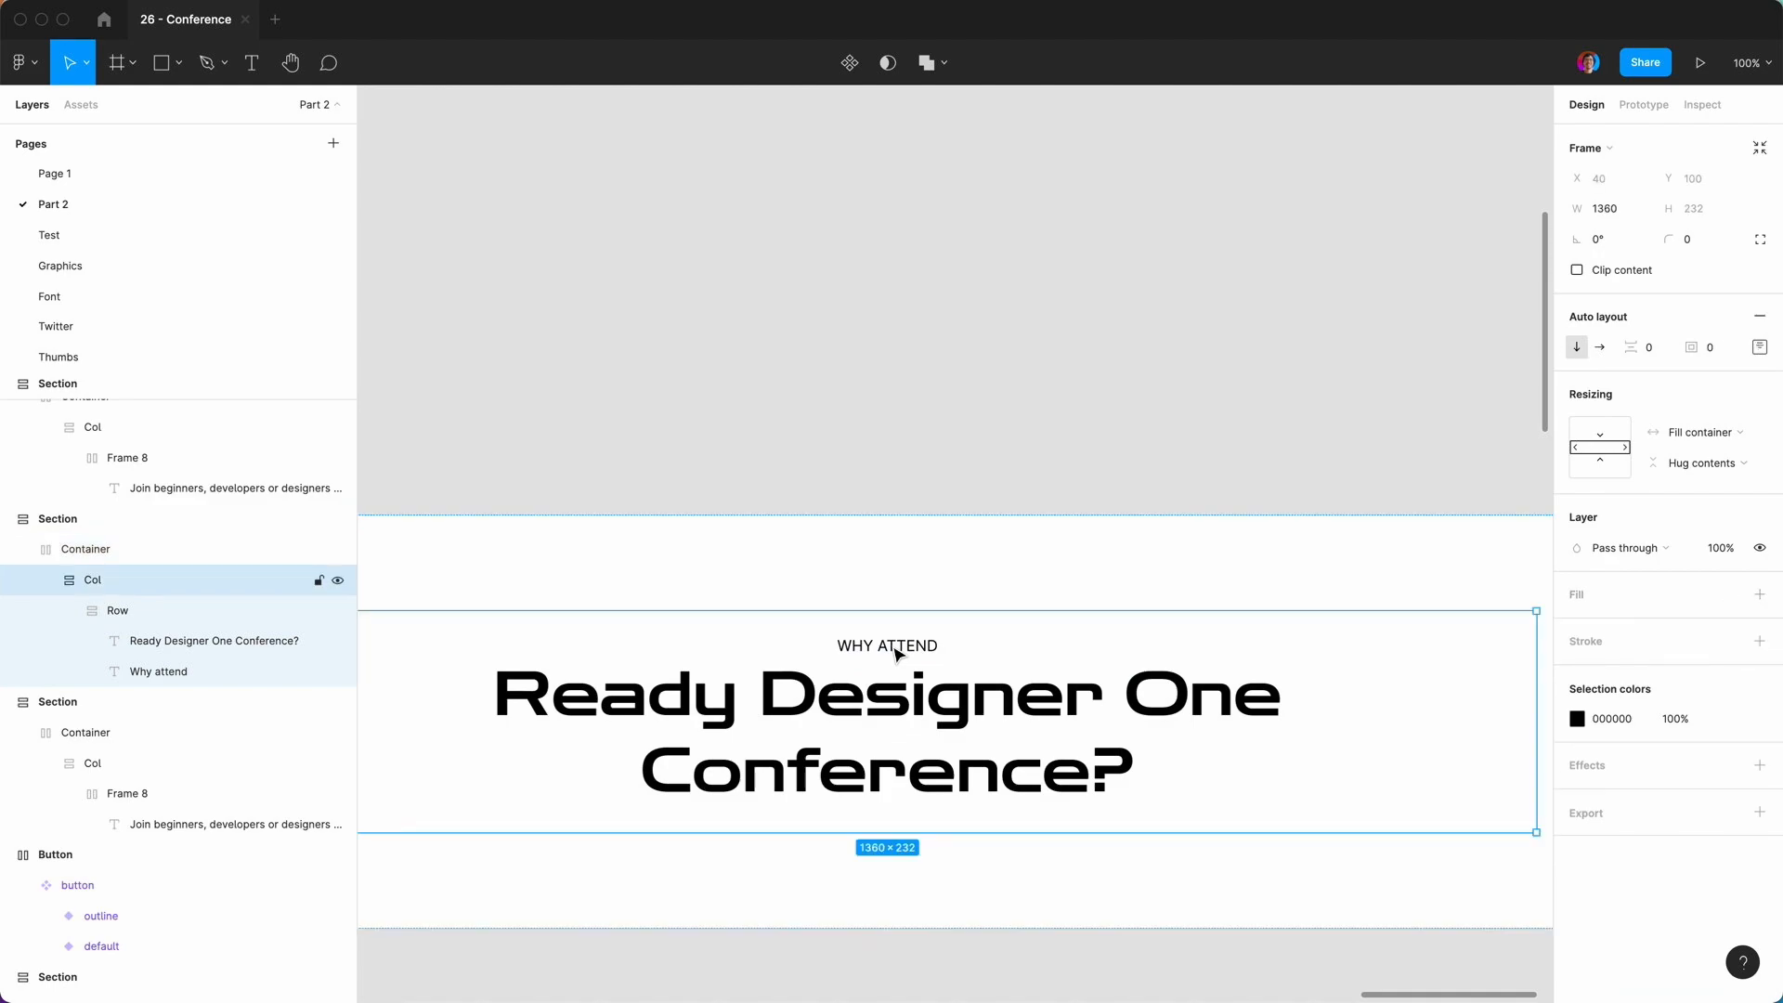
double_click(898, 654)
double_click(899, 655)
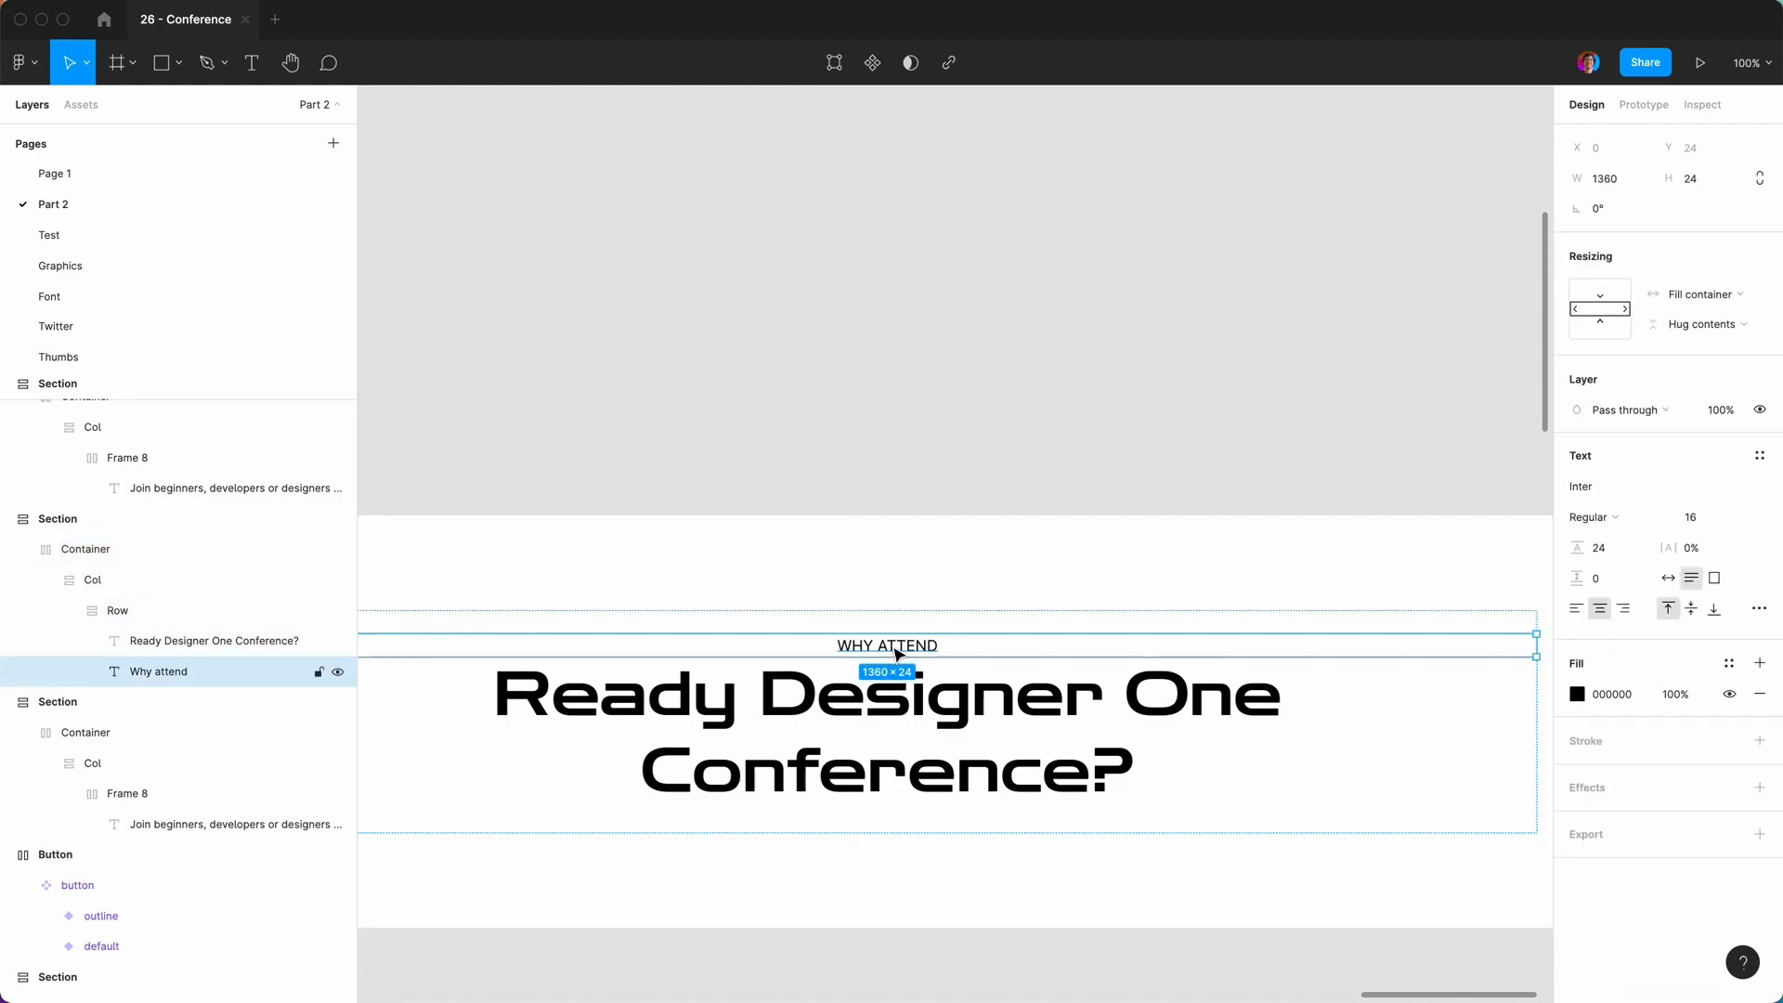
click(131, 610)
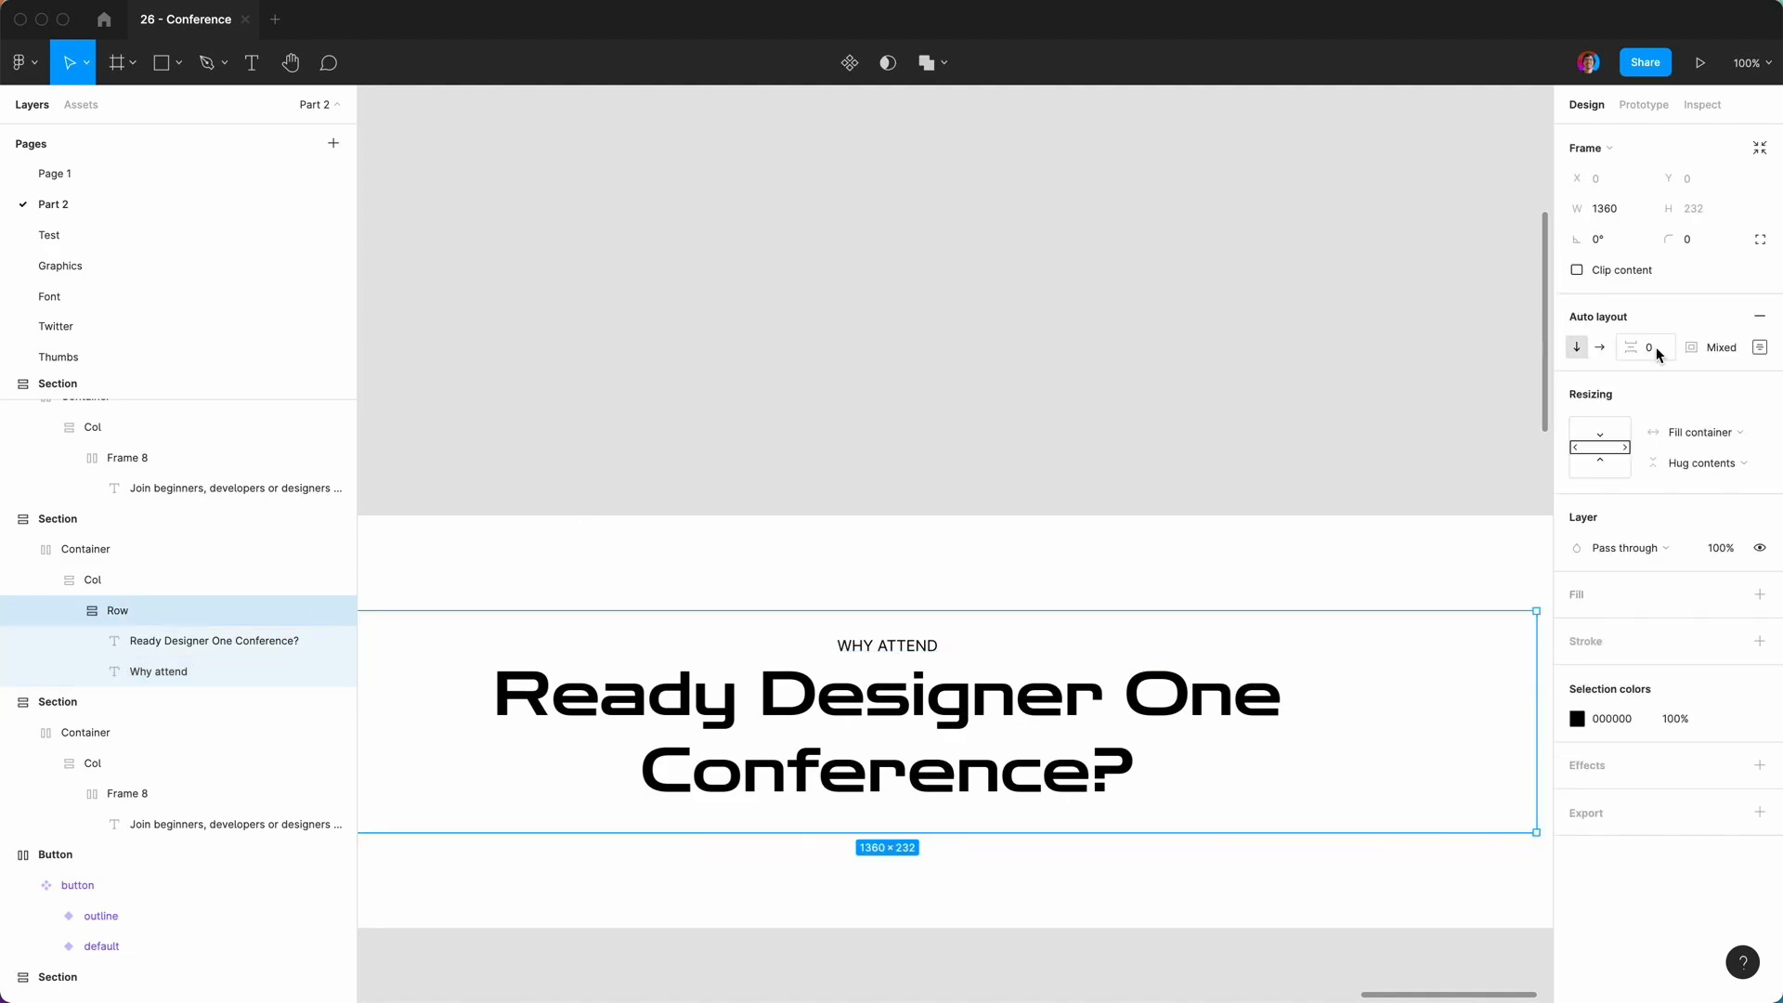
text(24)
key(Return)
click(1007, 343)
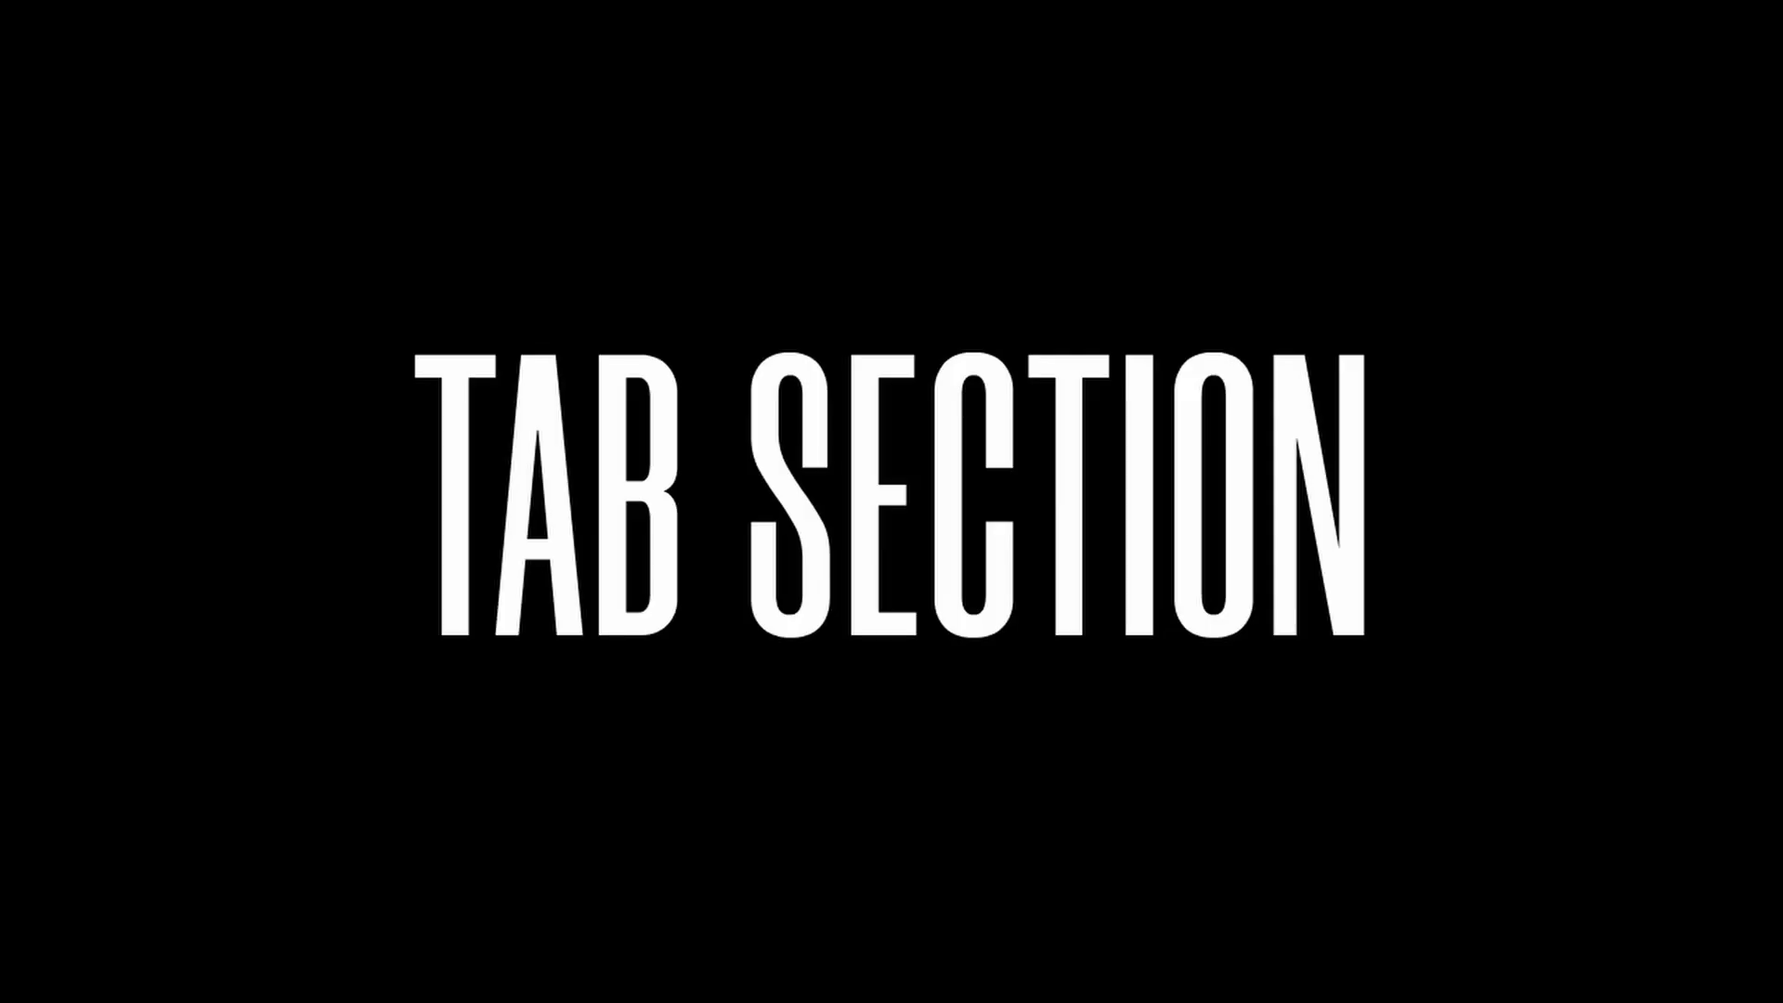
Duplicate the "What is Ready Designer One Conference?" section and place the copy beside the original, beneath the "Why attend" section.
click(900, 563)
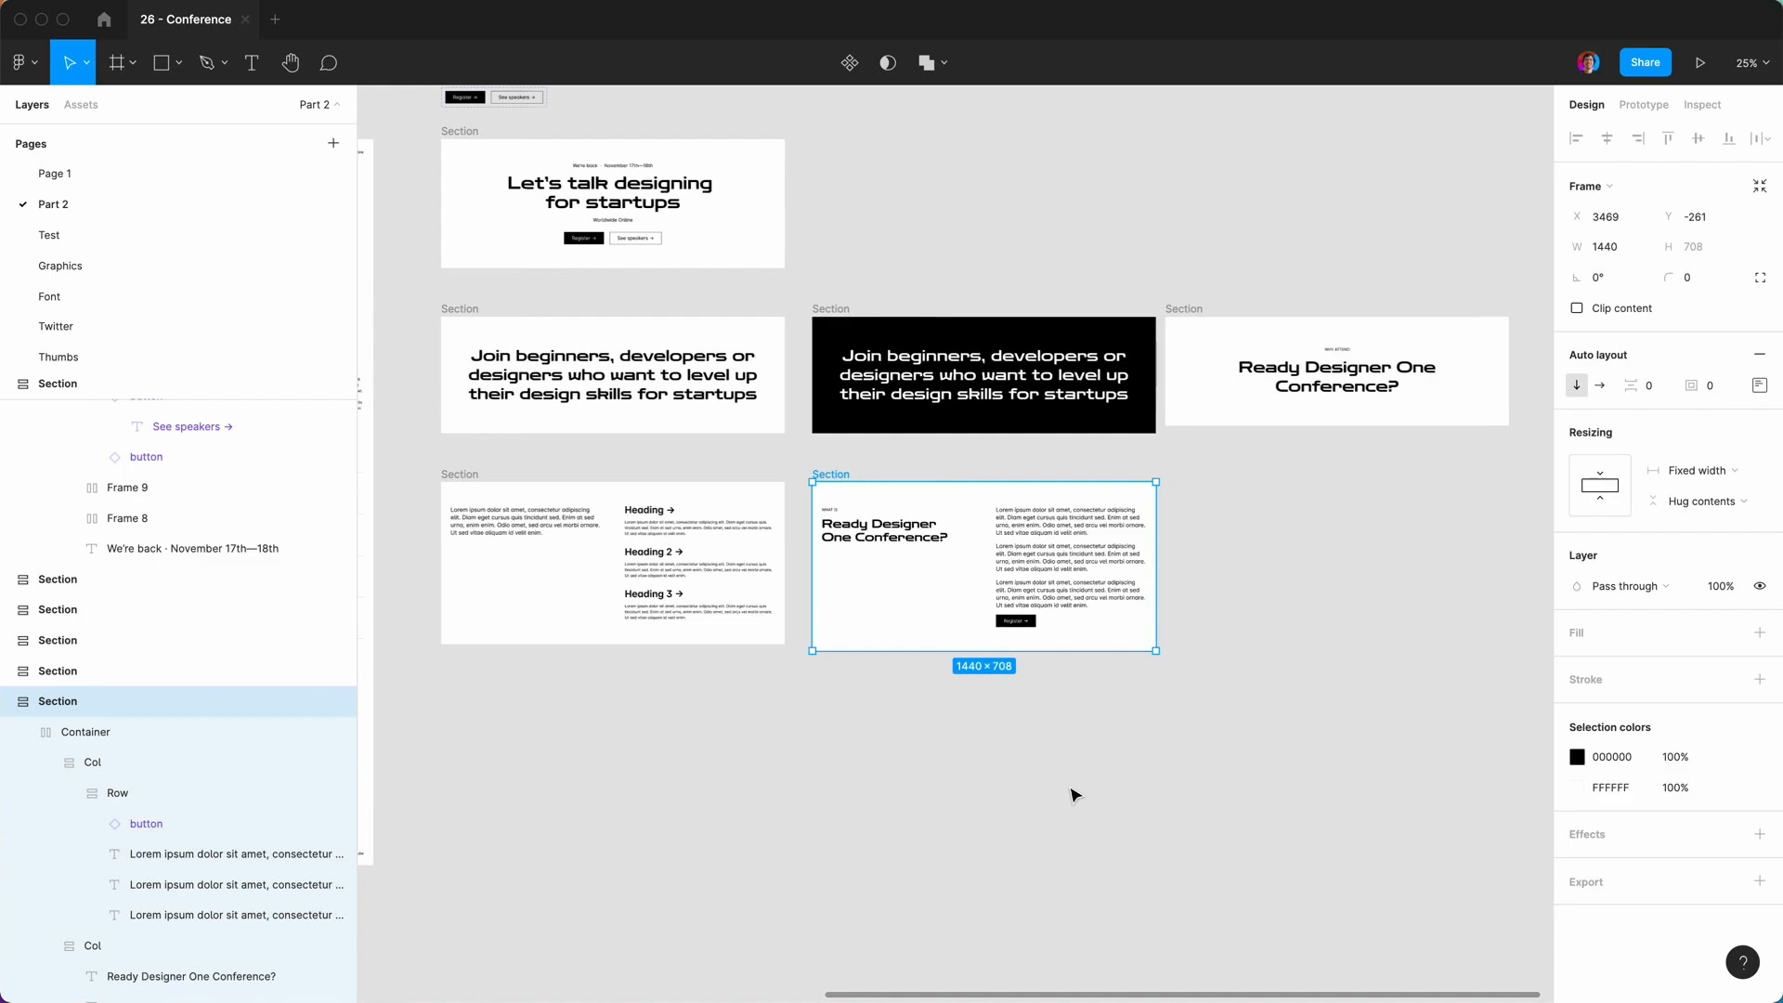
key(super)
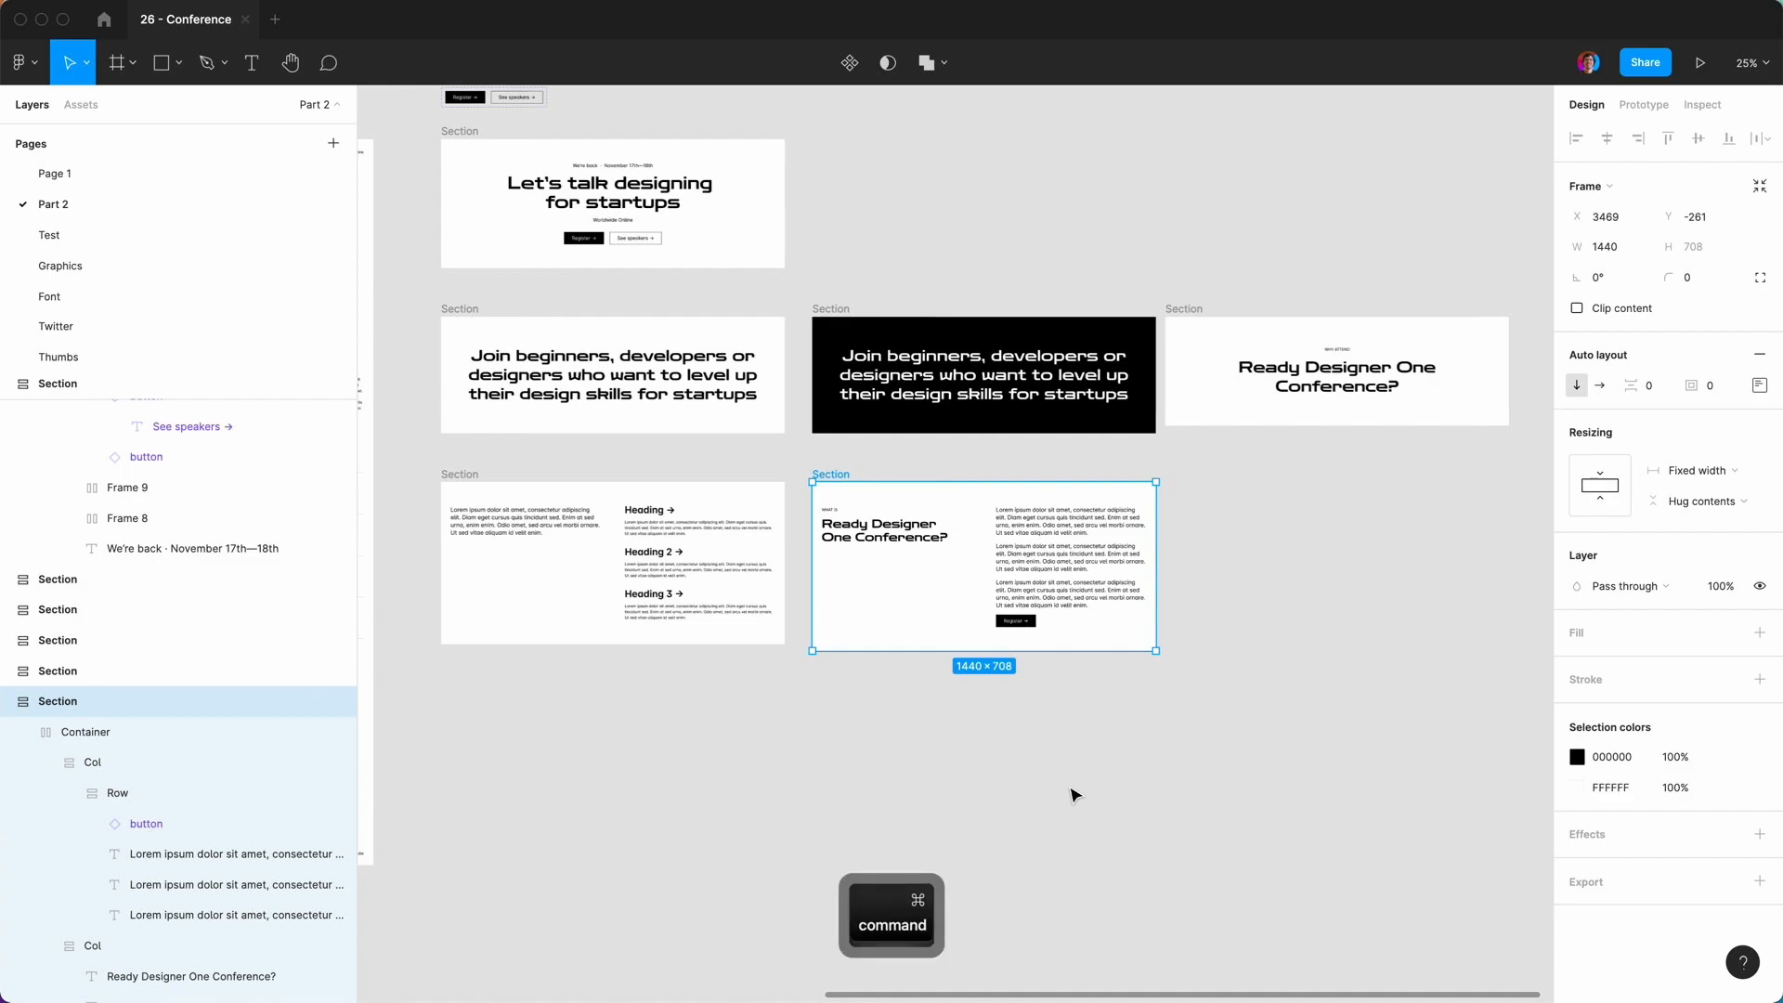
key(super+d)
click(921, 789)
scroll(921, 789, right, 4)
key(plus)
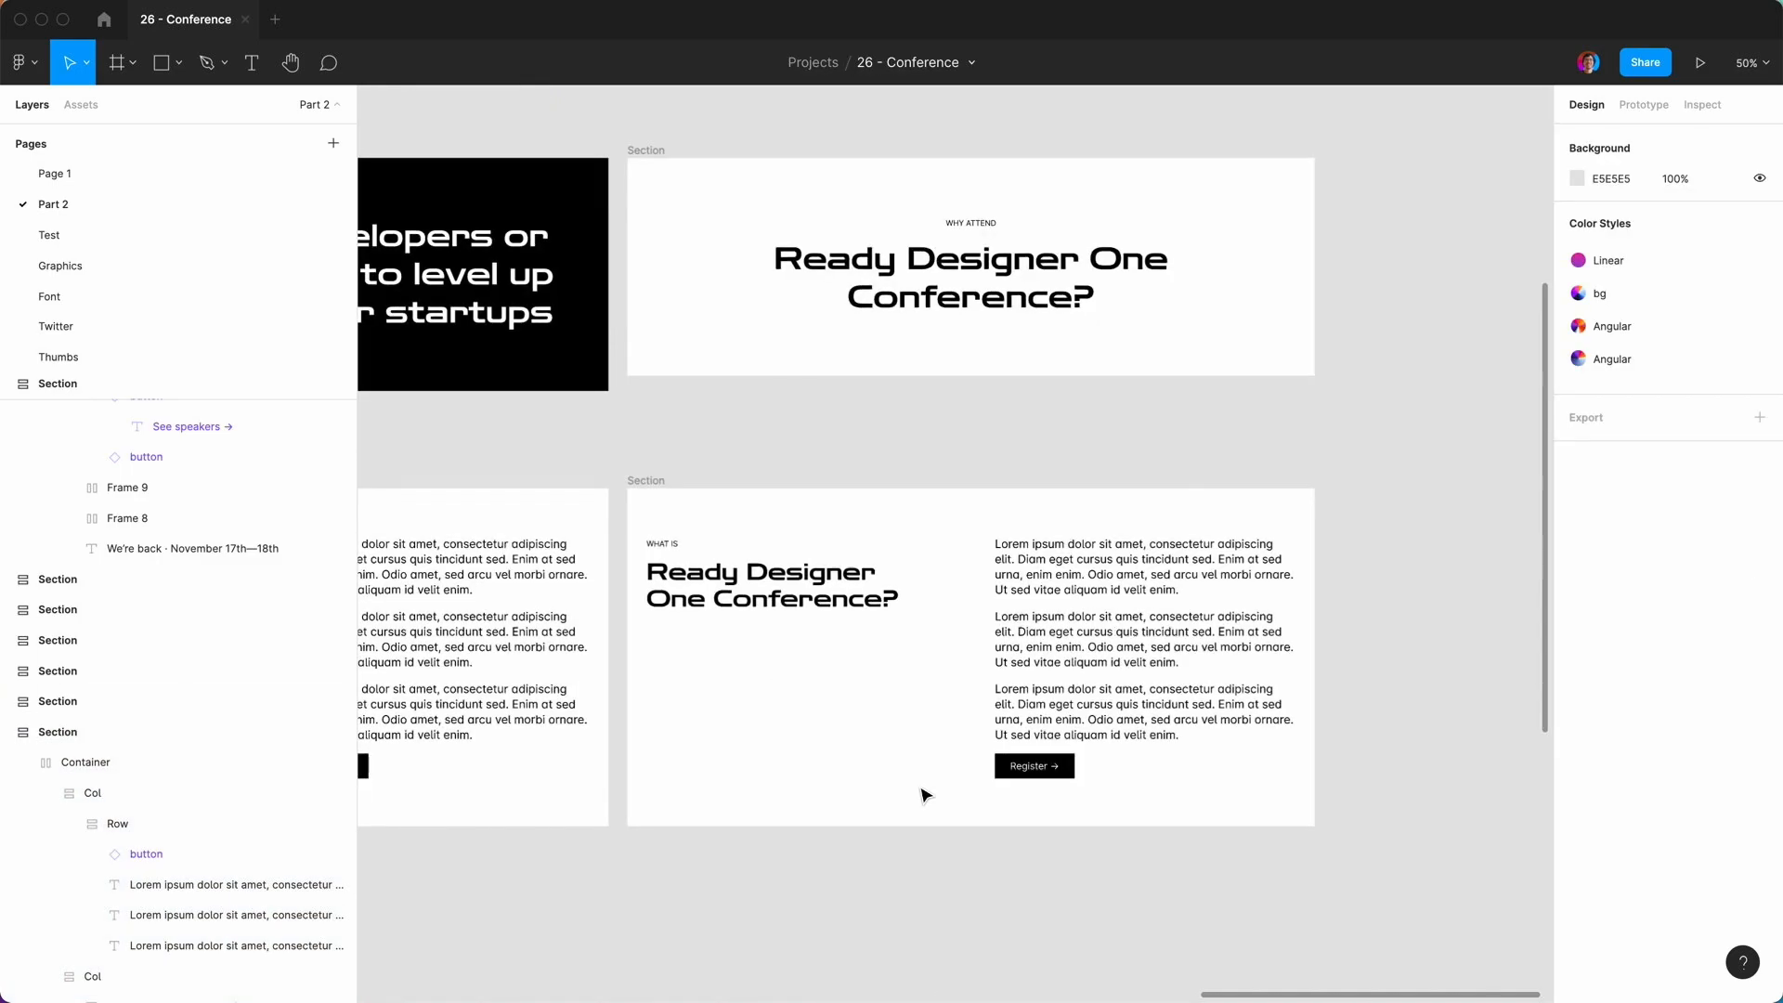
In the copied section, move the "Ready Designer One Conference?" heading above the "What is" line and delete that line.
scroll(923, 794, down, 2)
scroll(924, 794, left, 1)
double_click(831, 500)
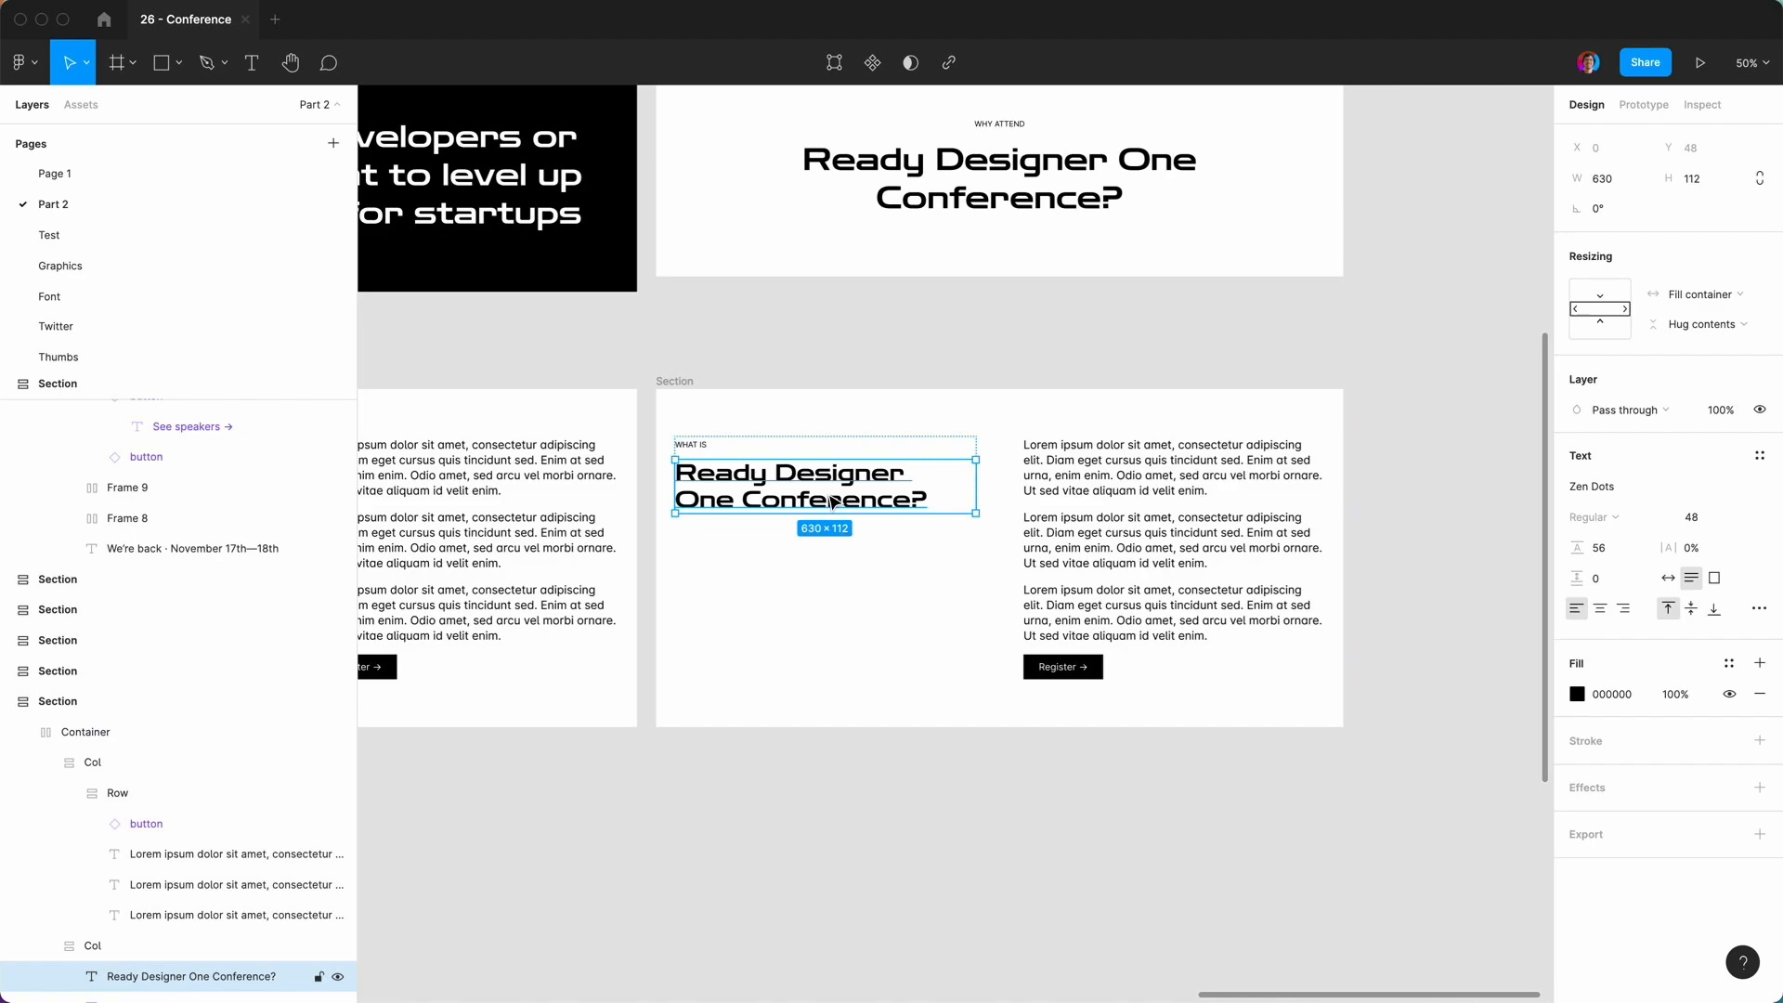
click(703, 965)
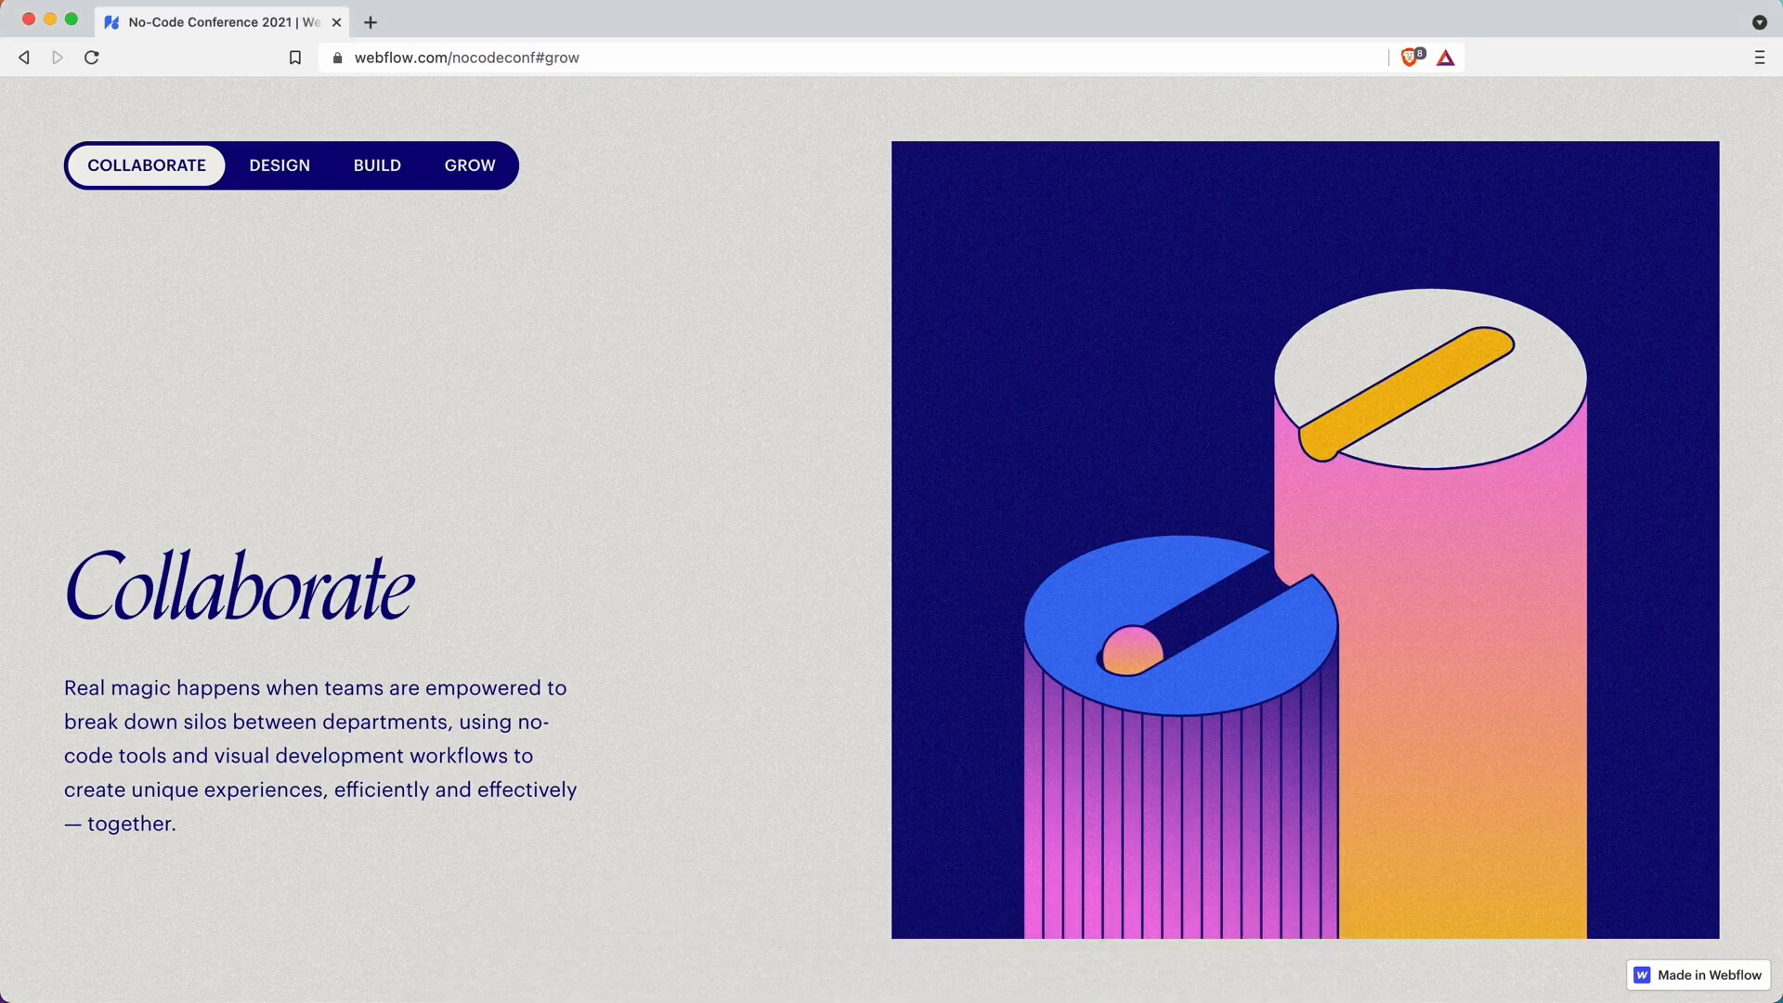
click(859, 955)
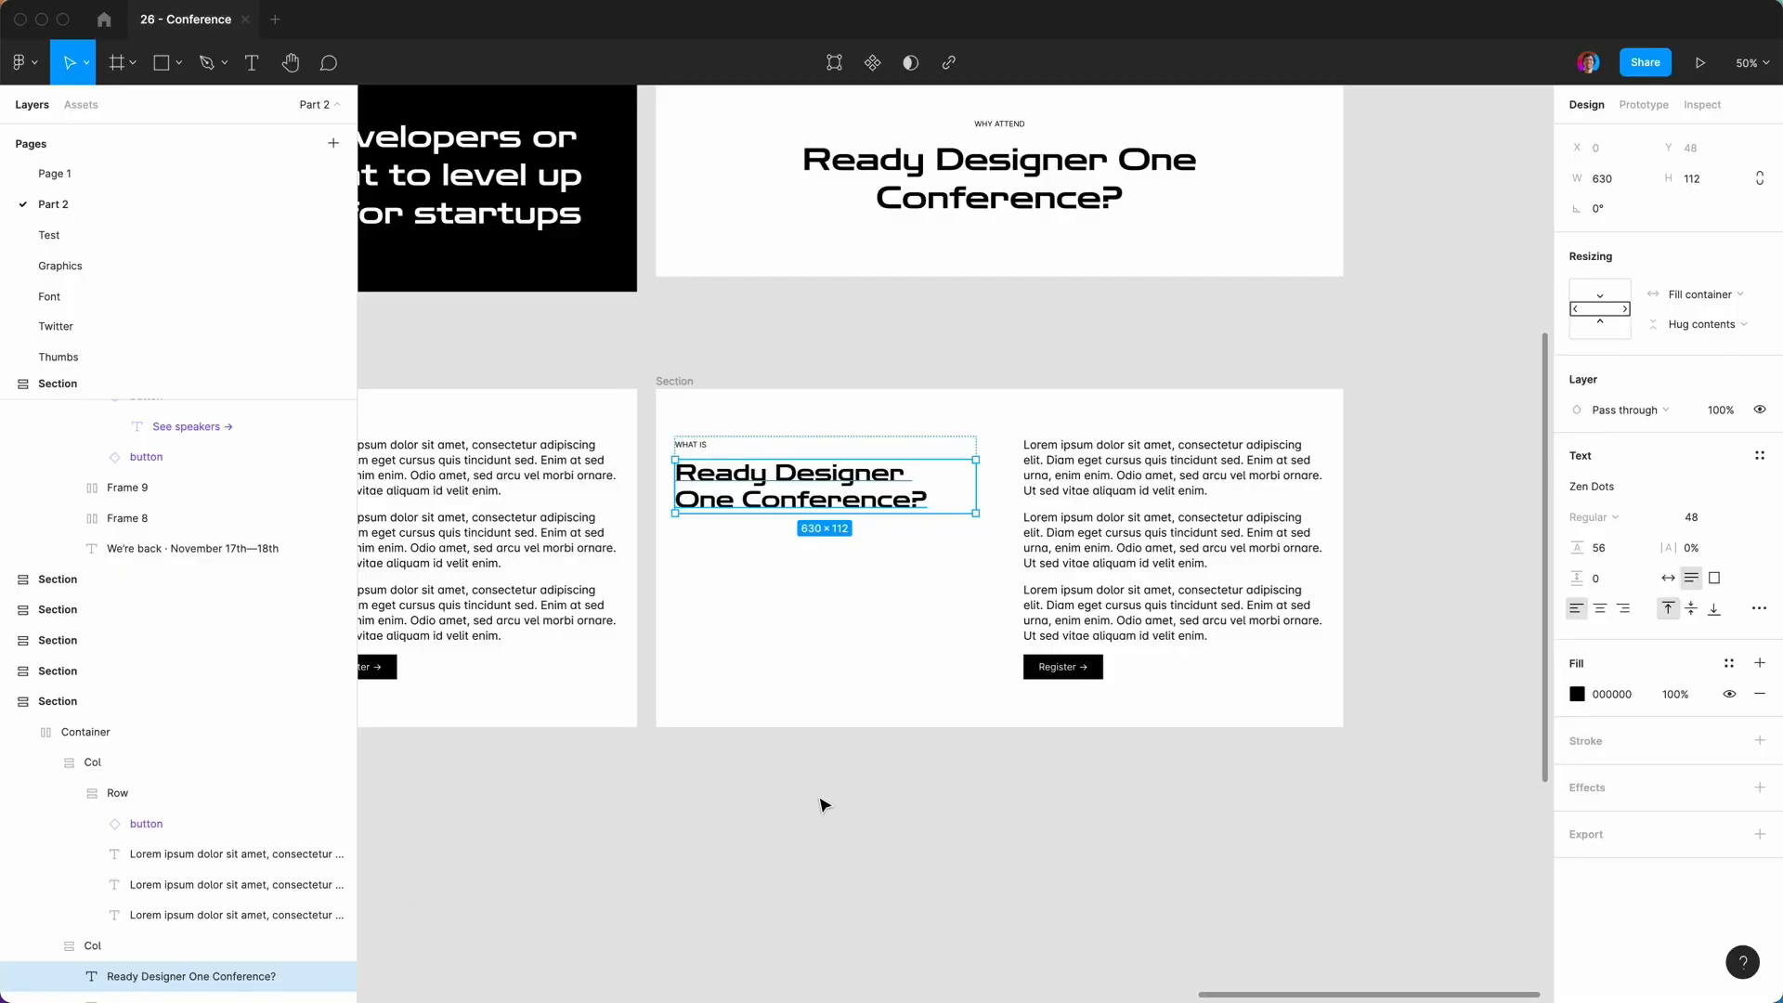
key(Up)
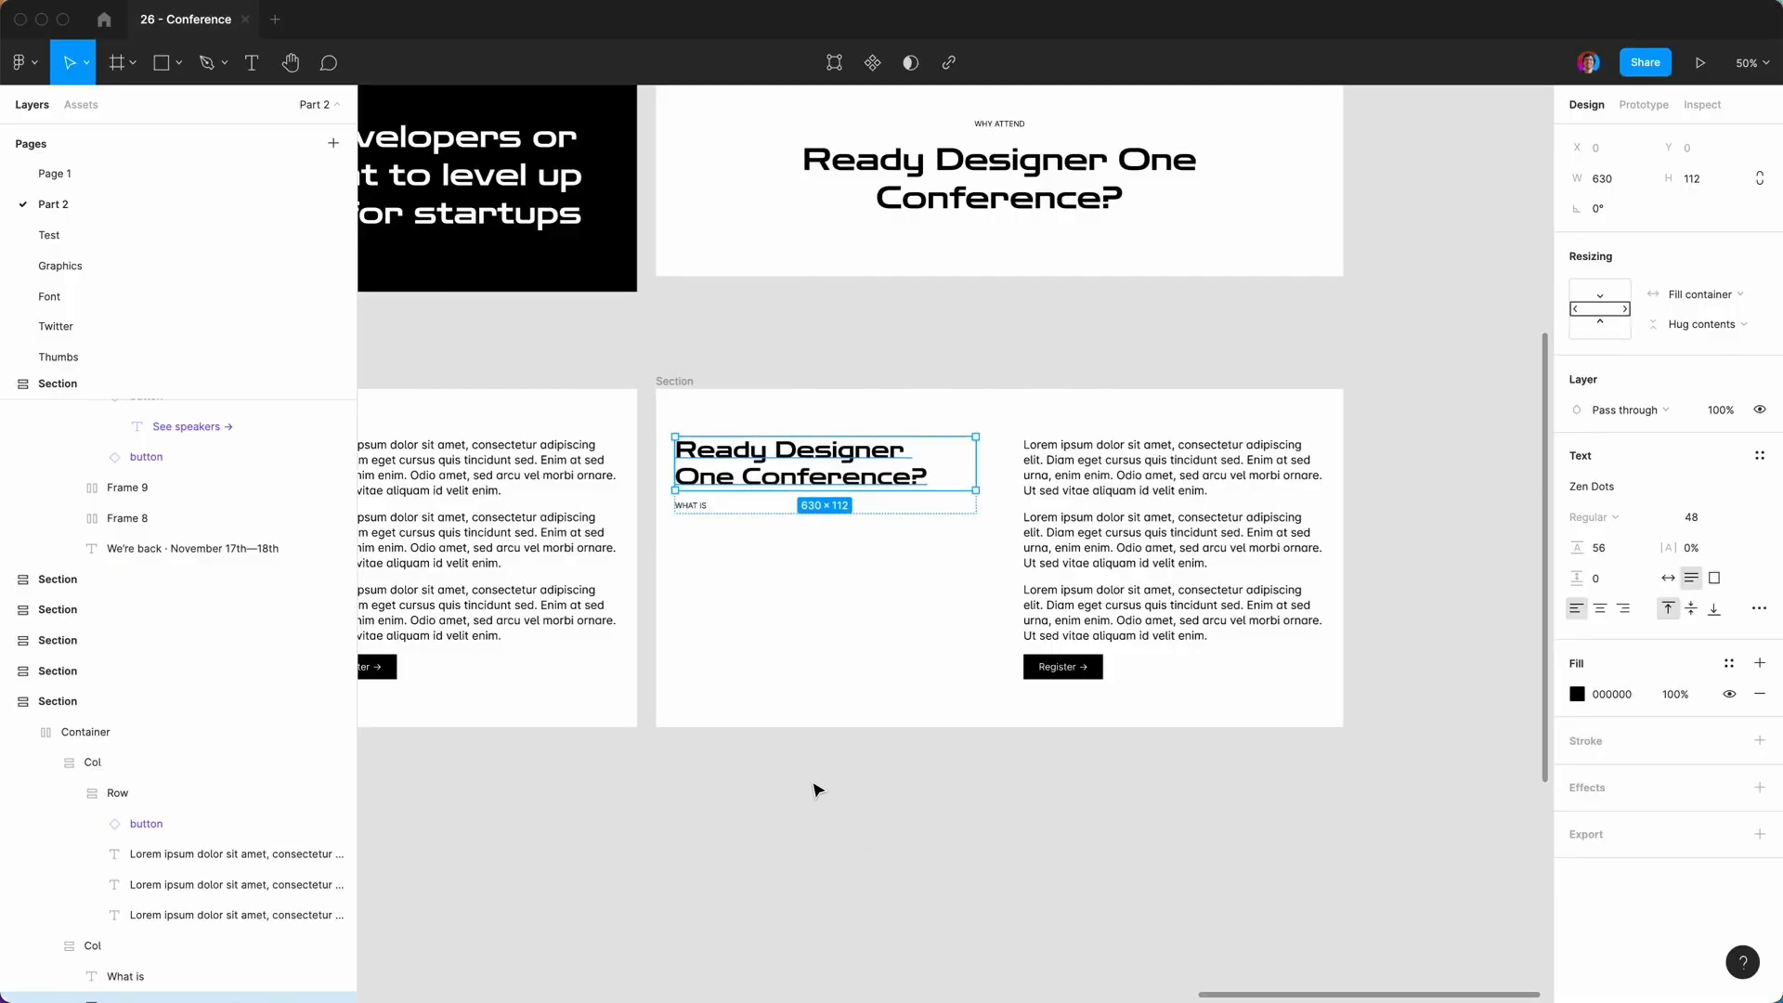
click(698, 506)
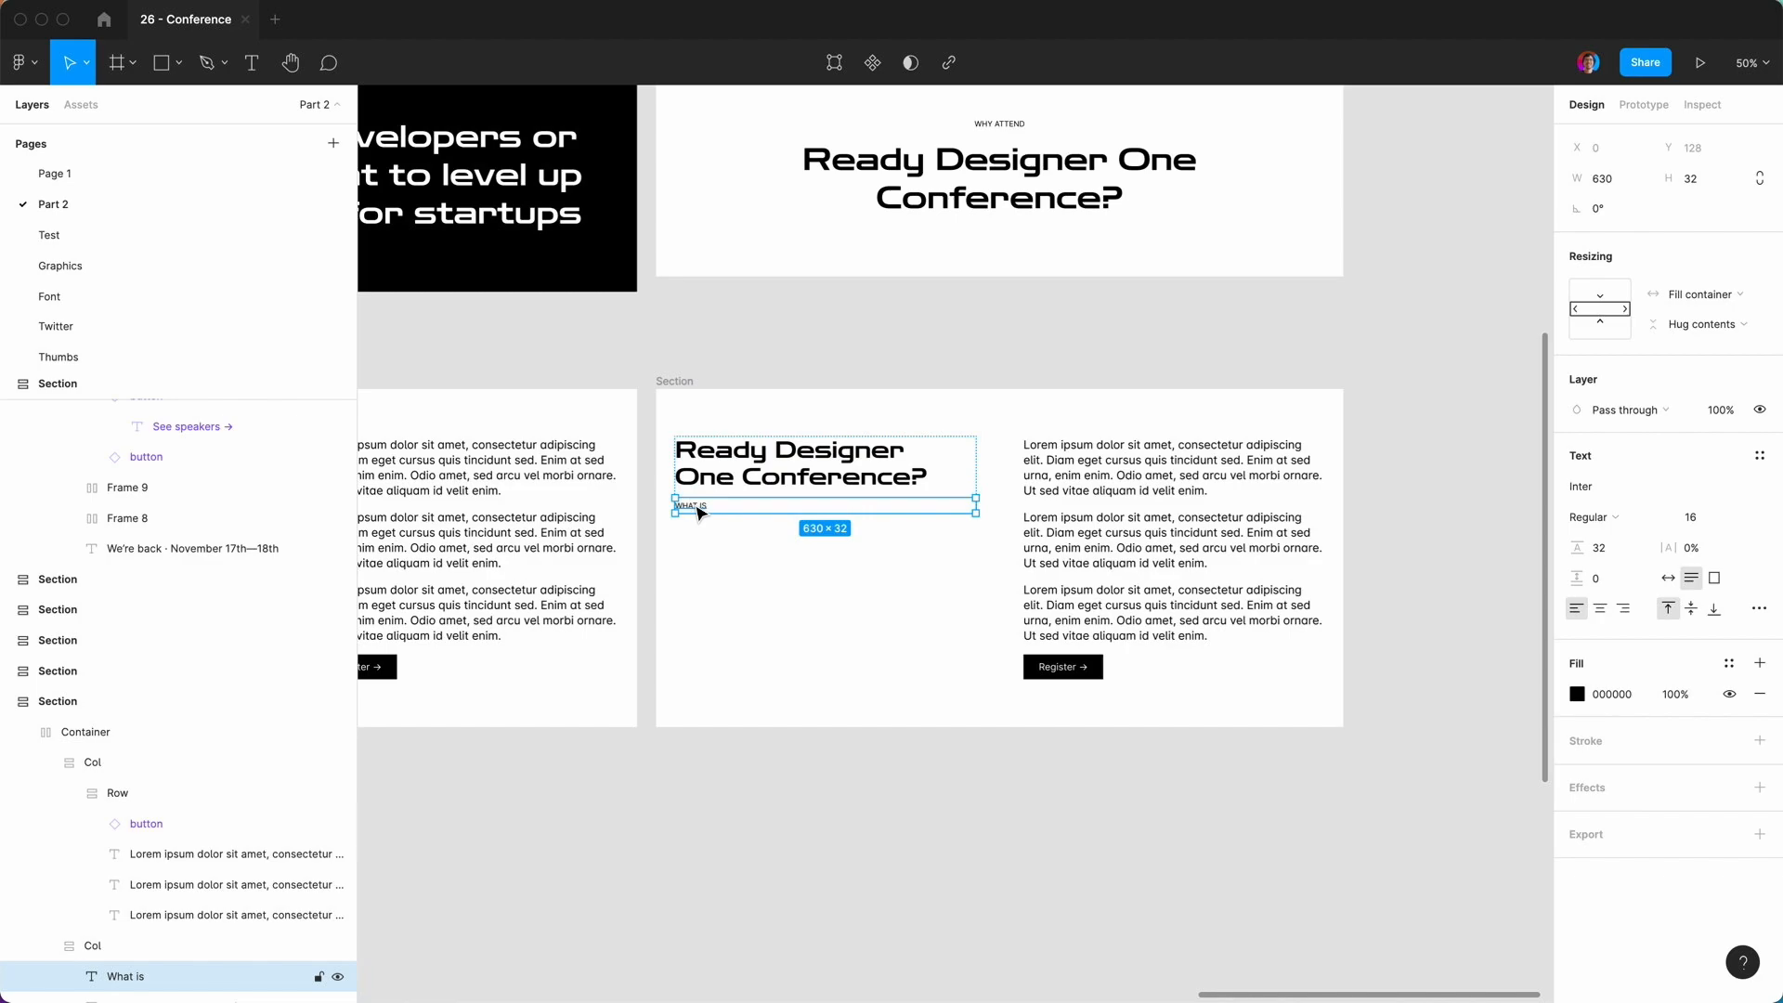
key(Delete)
Copy the first lorem ipsum paragraph of the copied section's text column and paste it under the heading in the other Col.
click(1094, 462)
click(1094, 462)
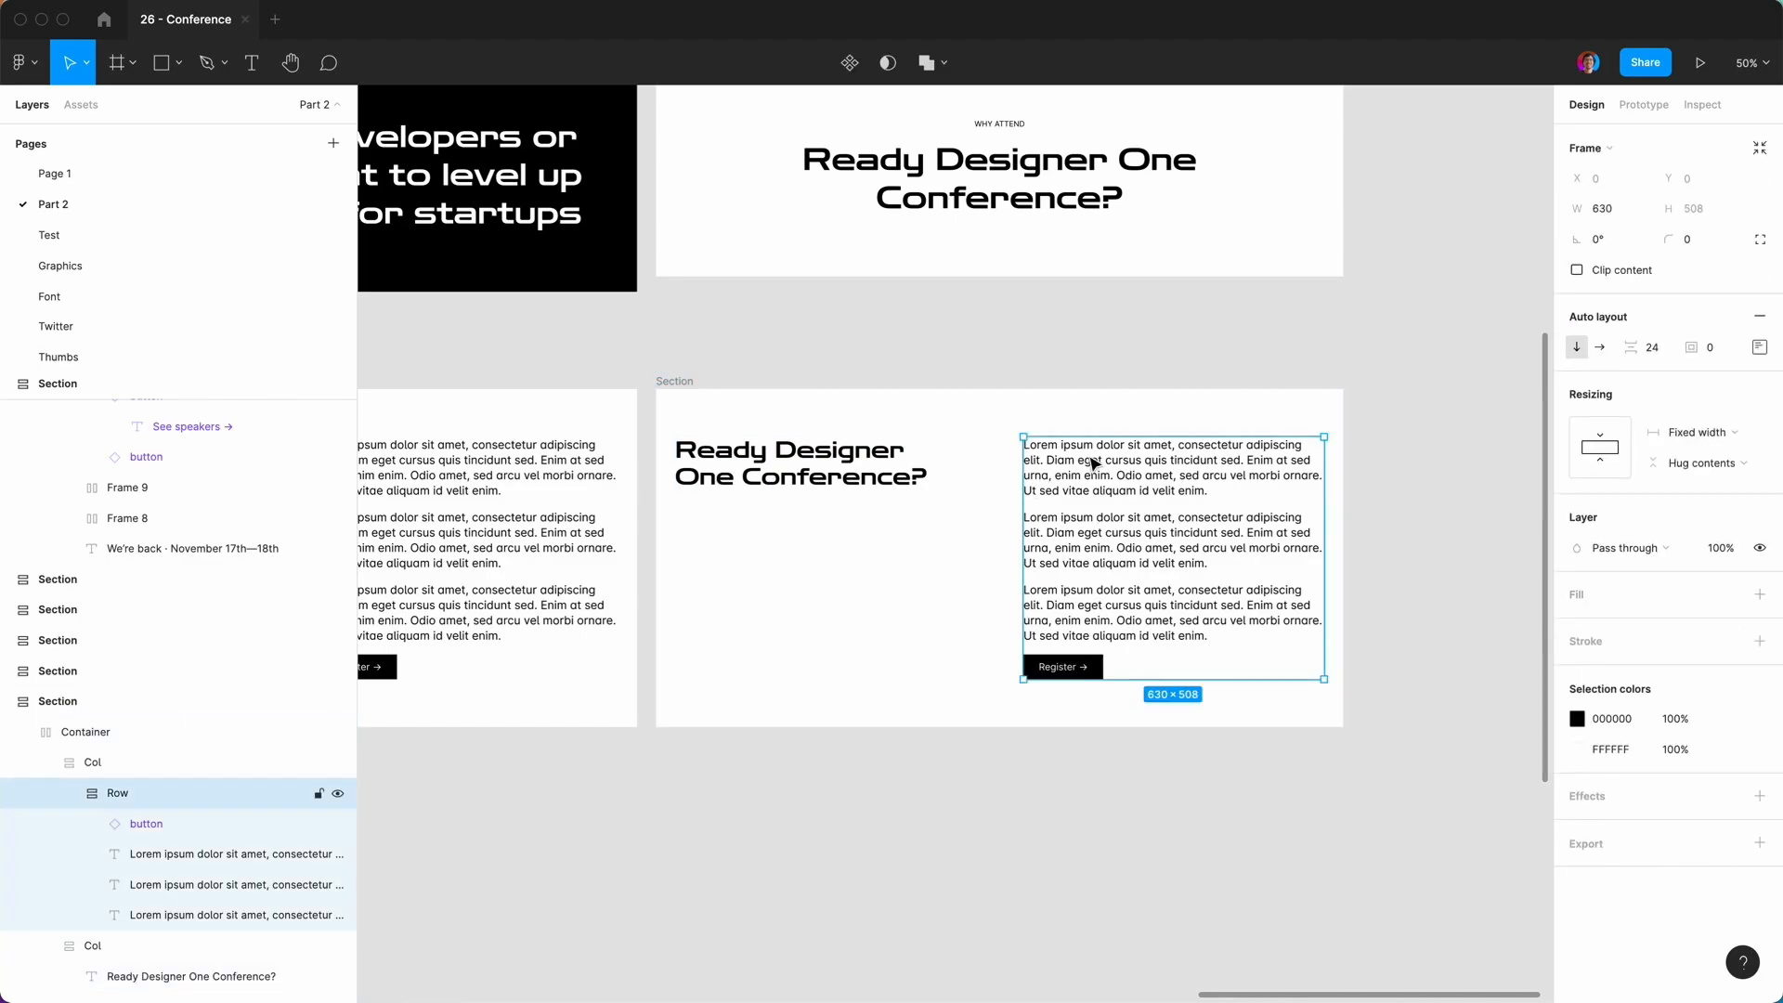
click(1094, 461)
key(super+c)
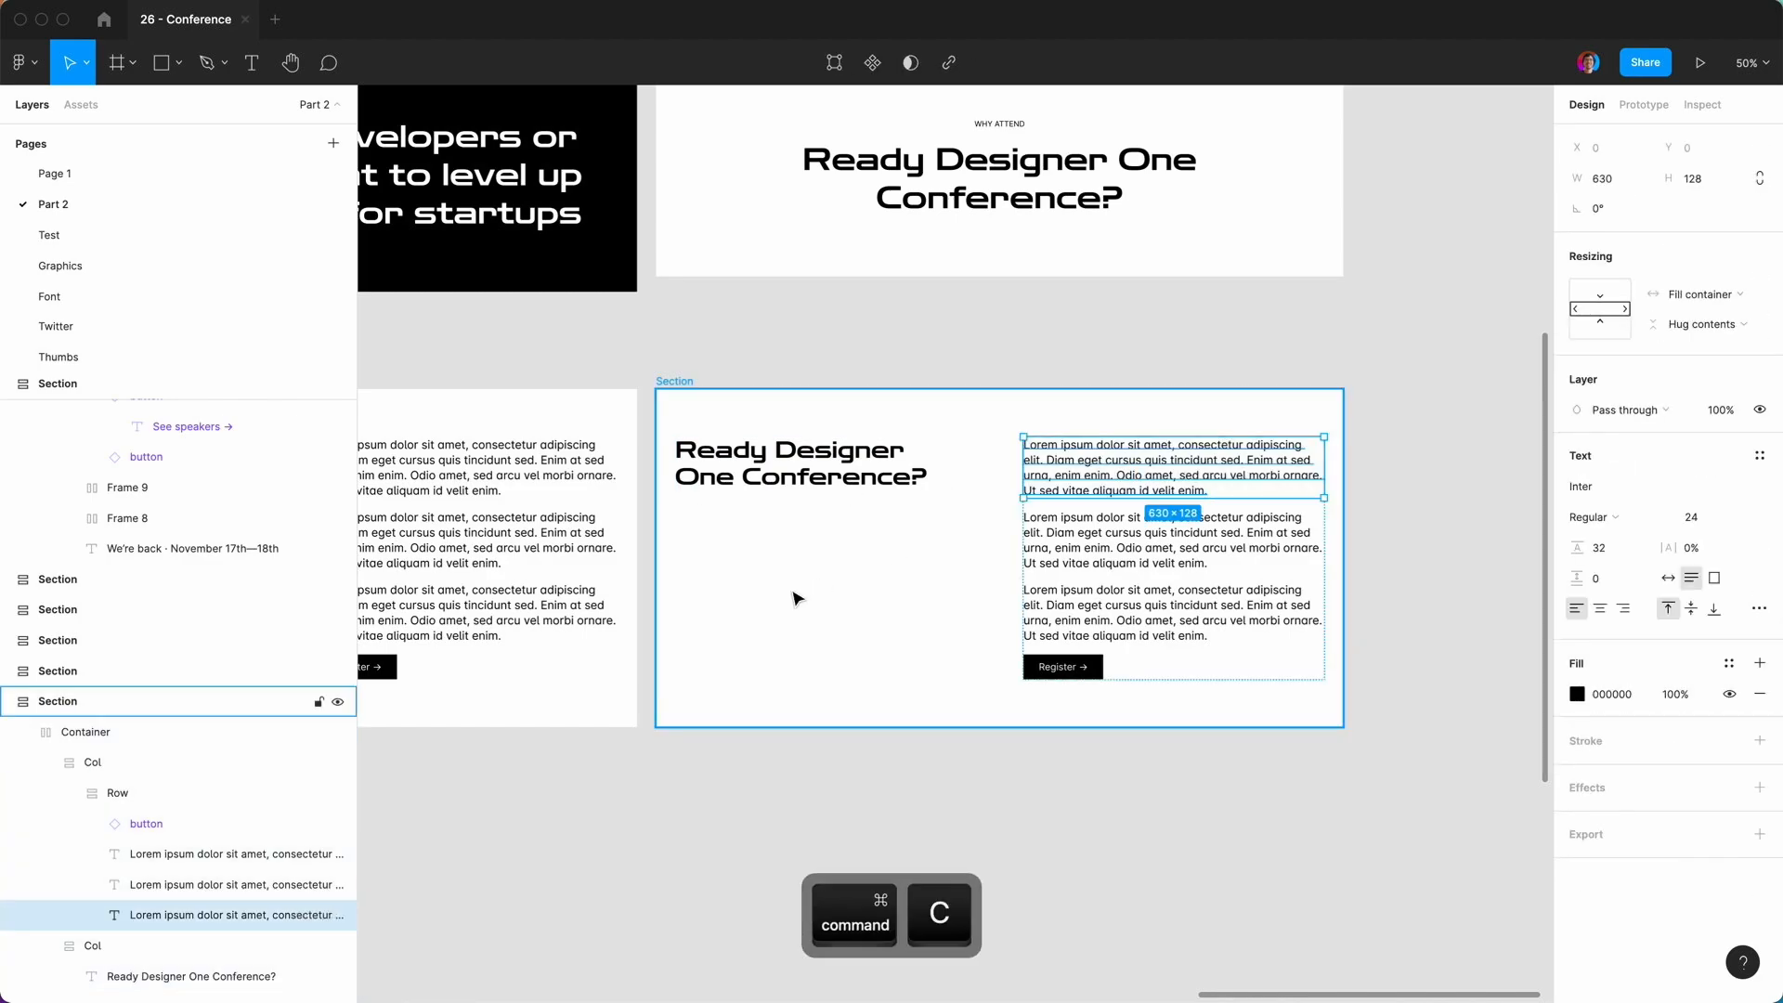
click(808, 488)
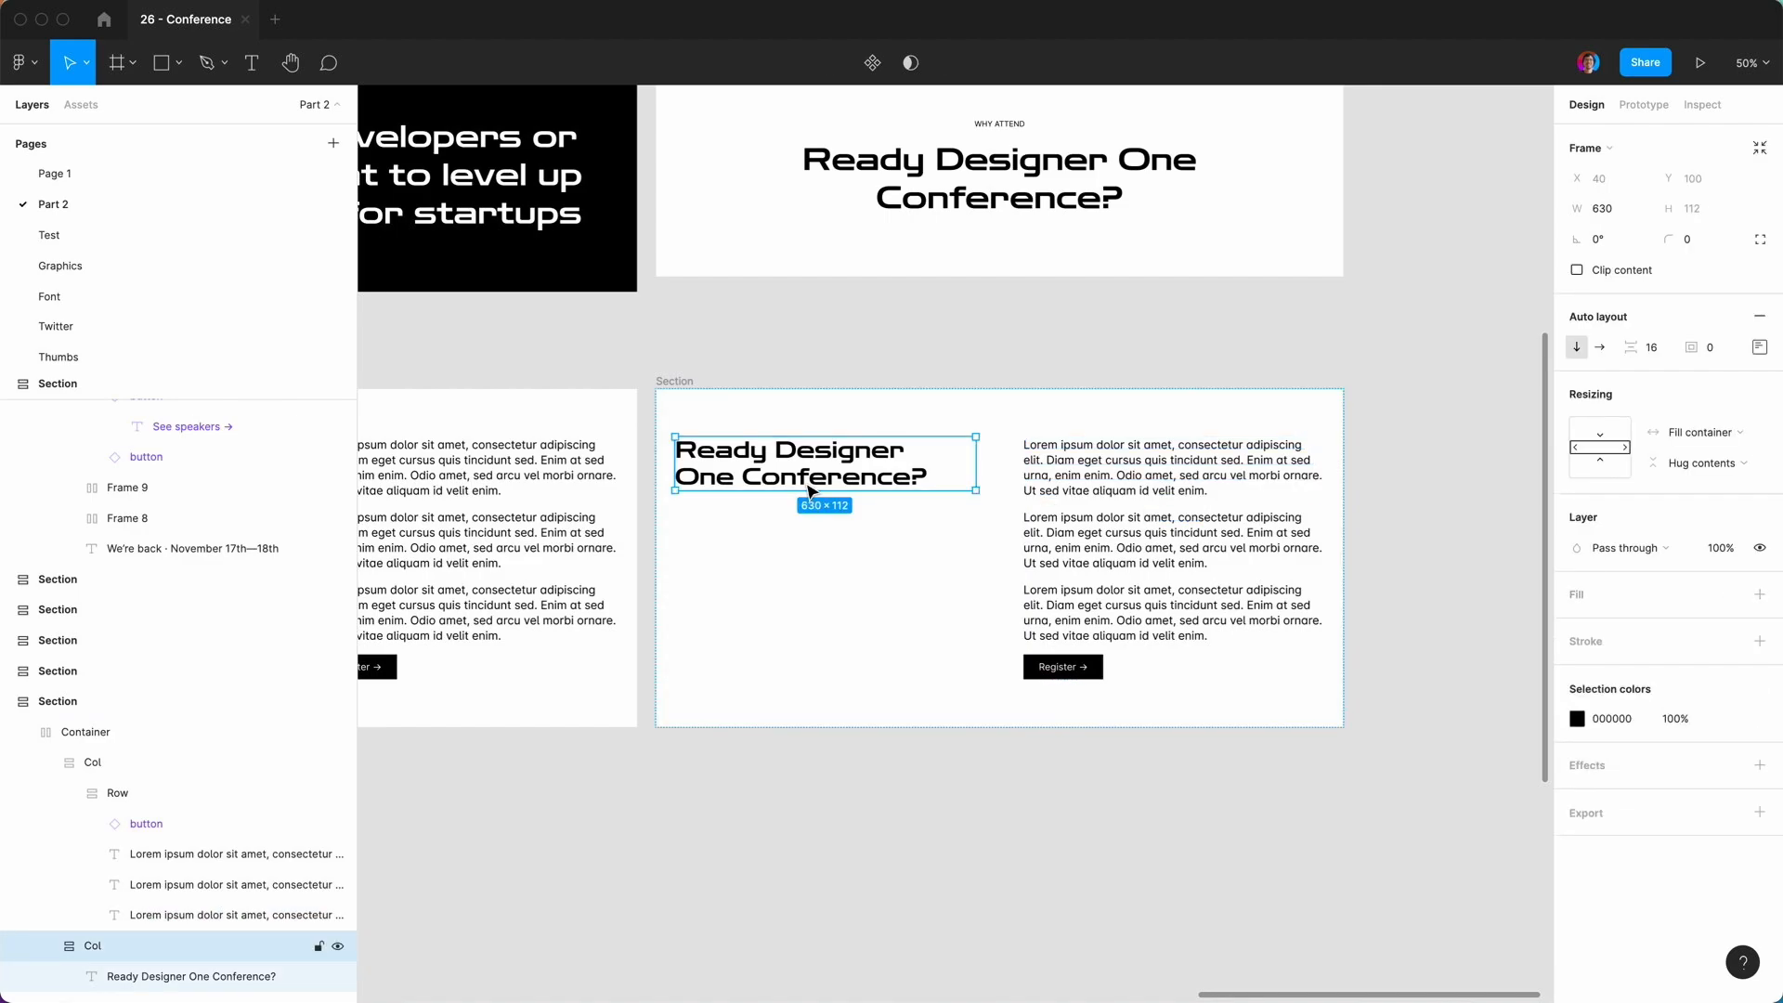
key(super+v)
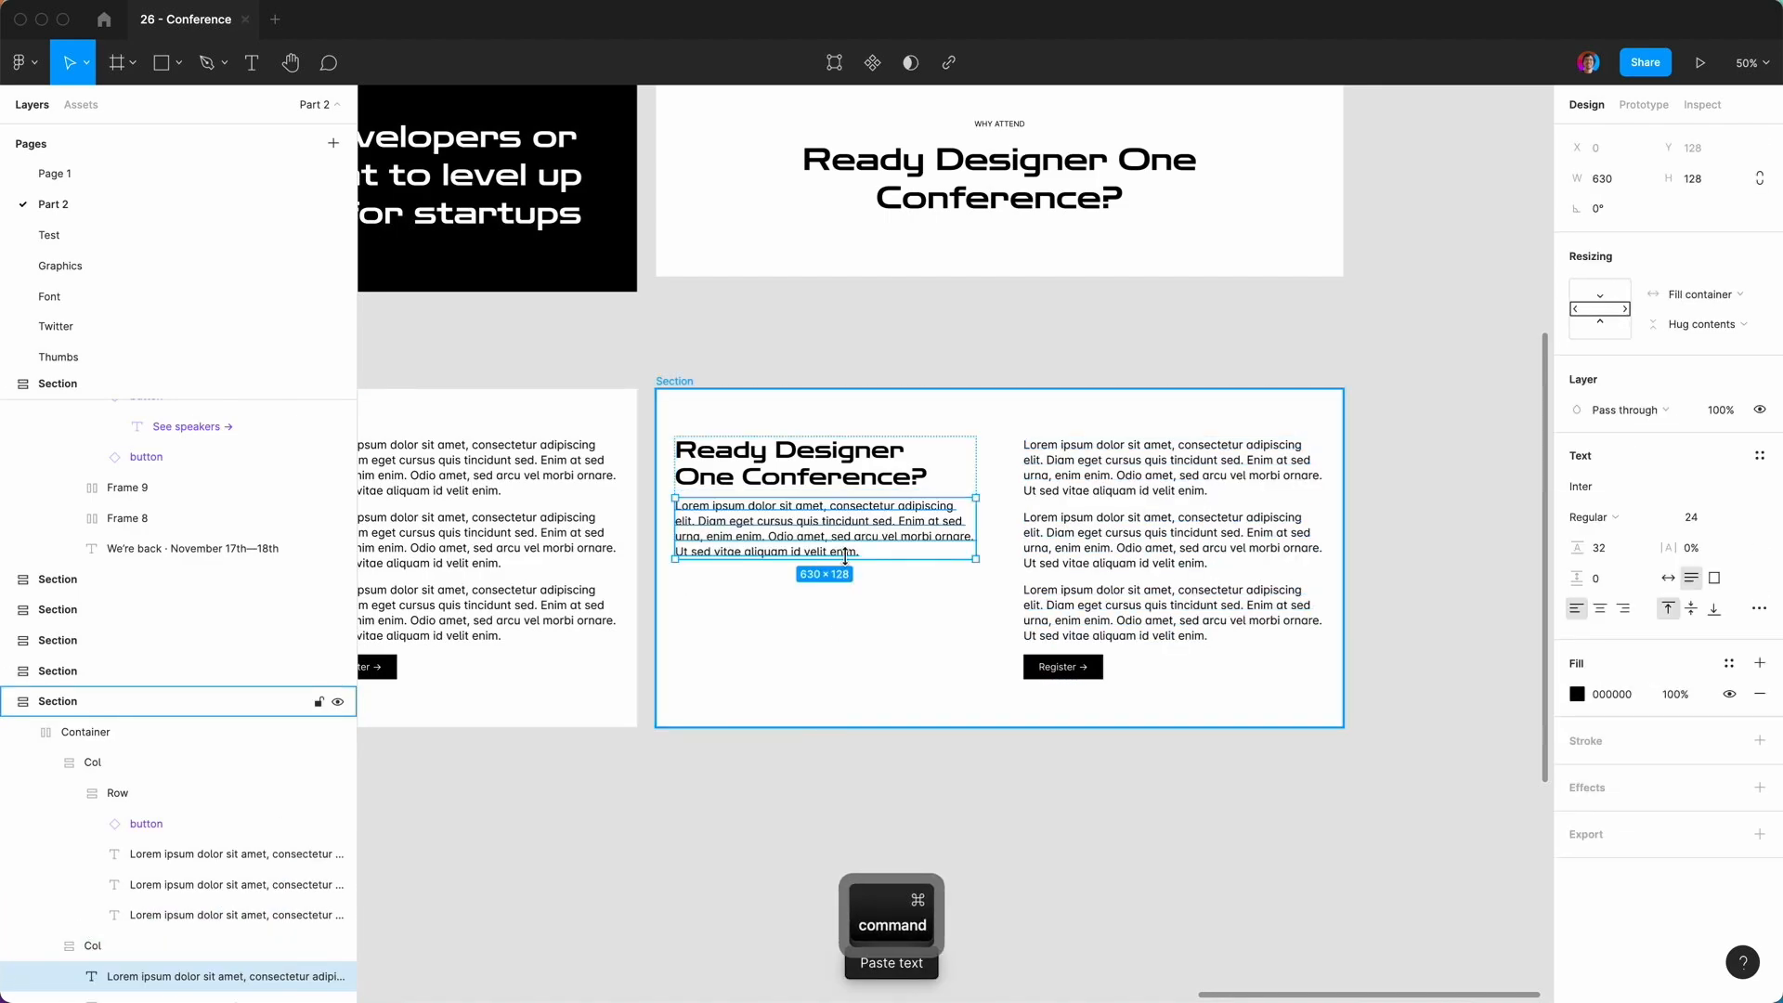
Change the copied section's heading text to "Base".
double_click(878, 479)
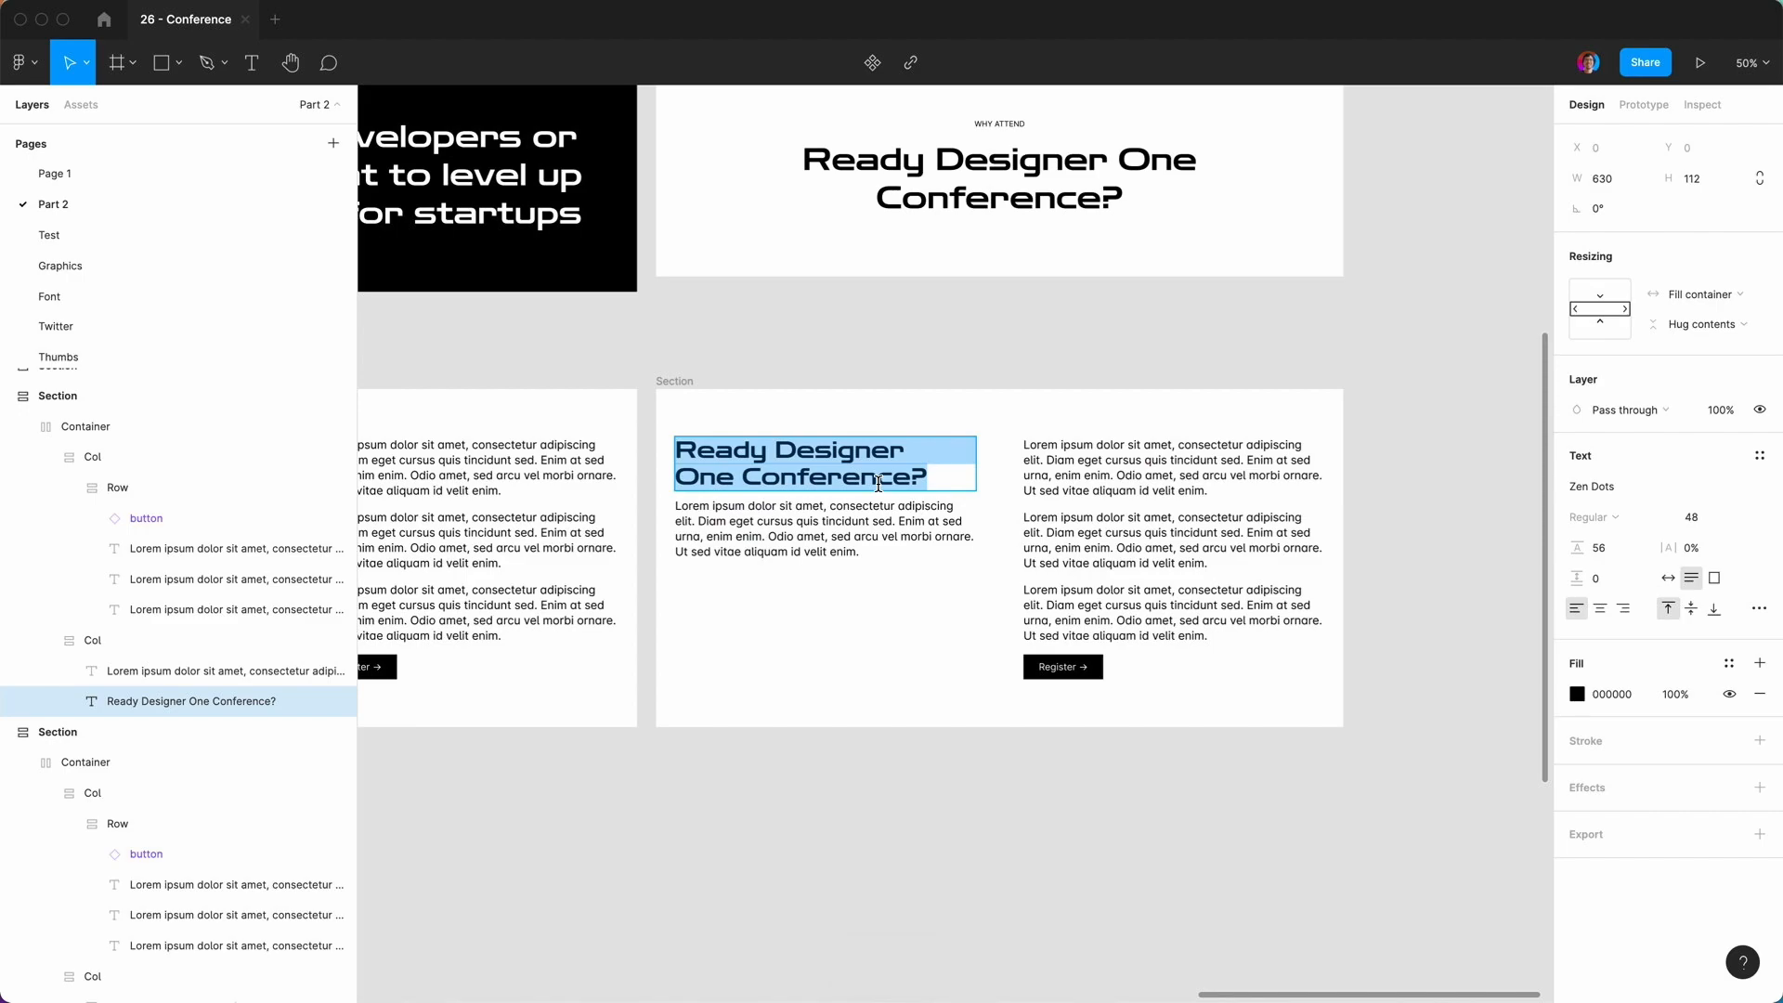
text(Base)
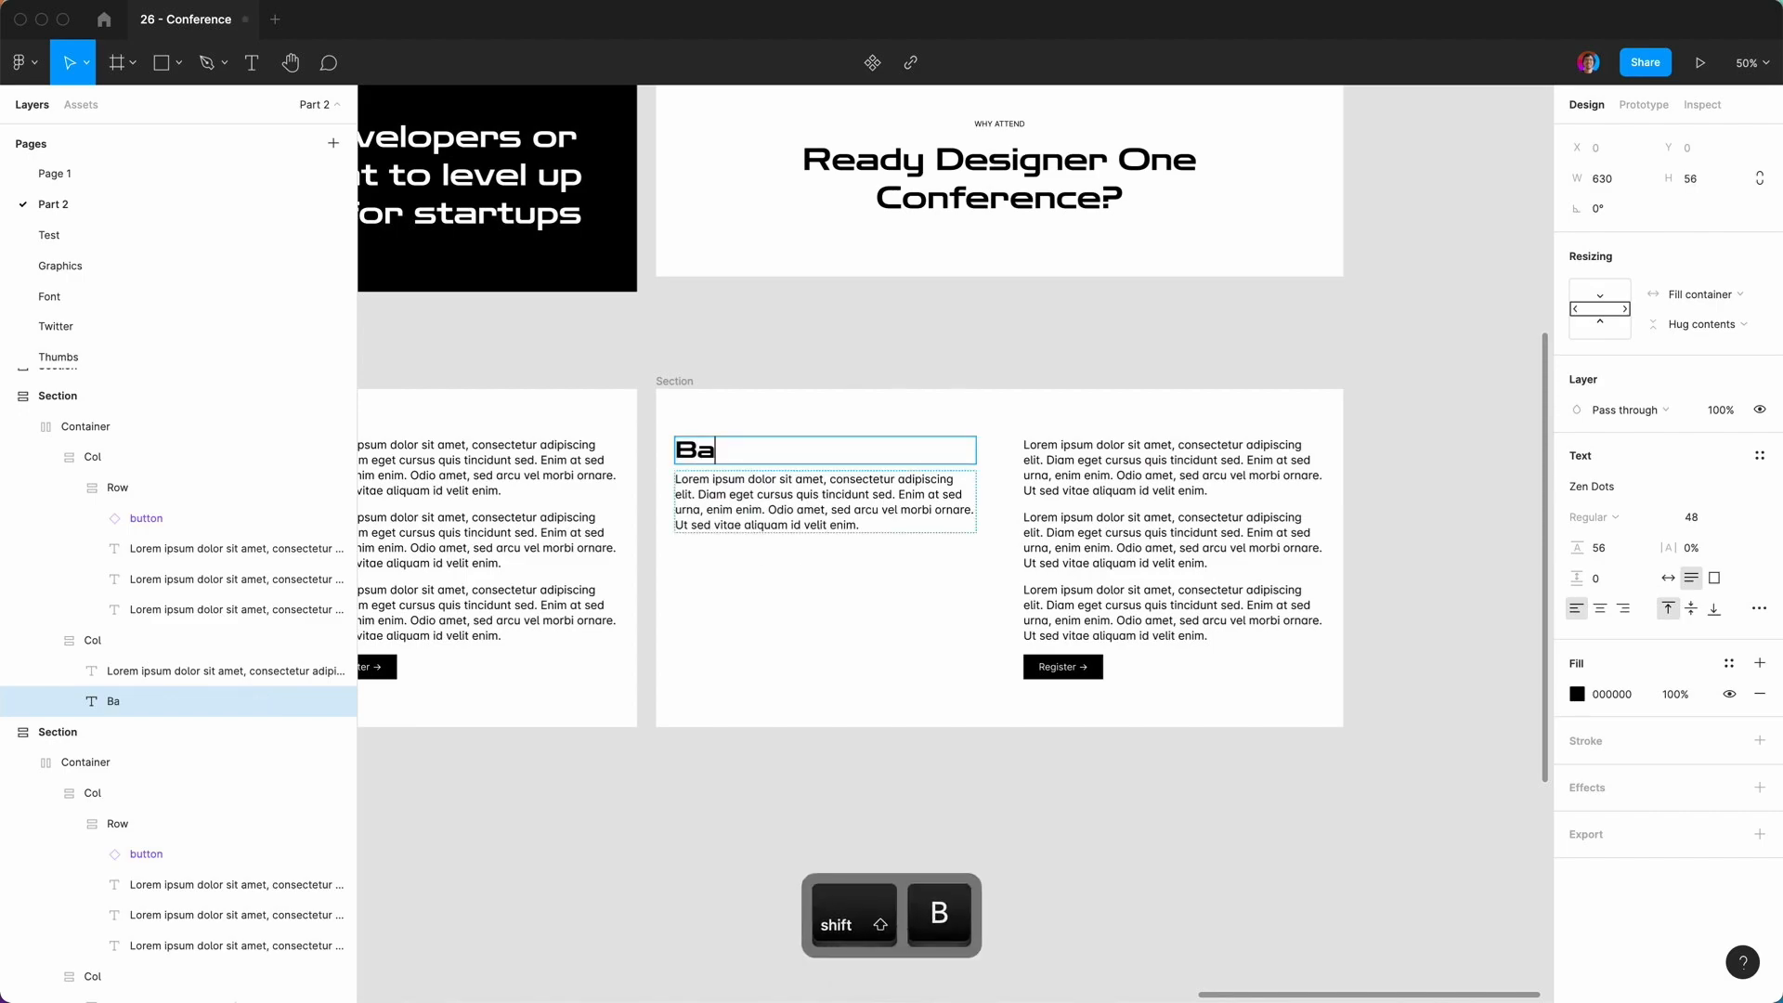
key(Escape)
key(Escape)
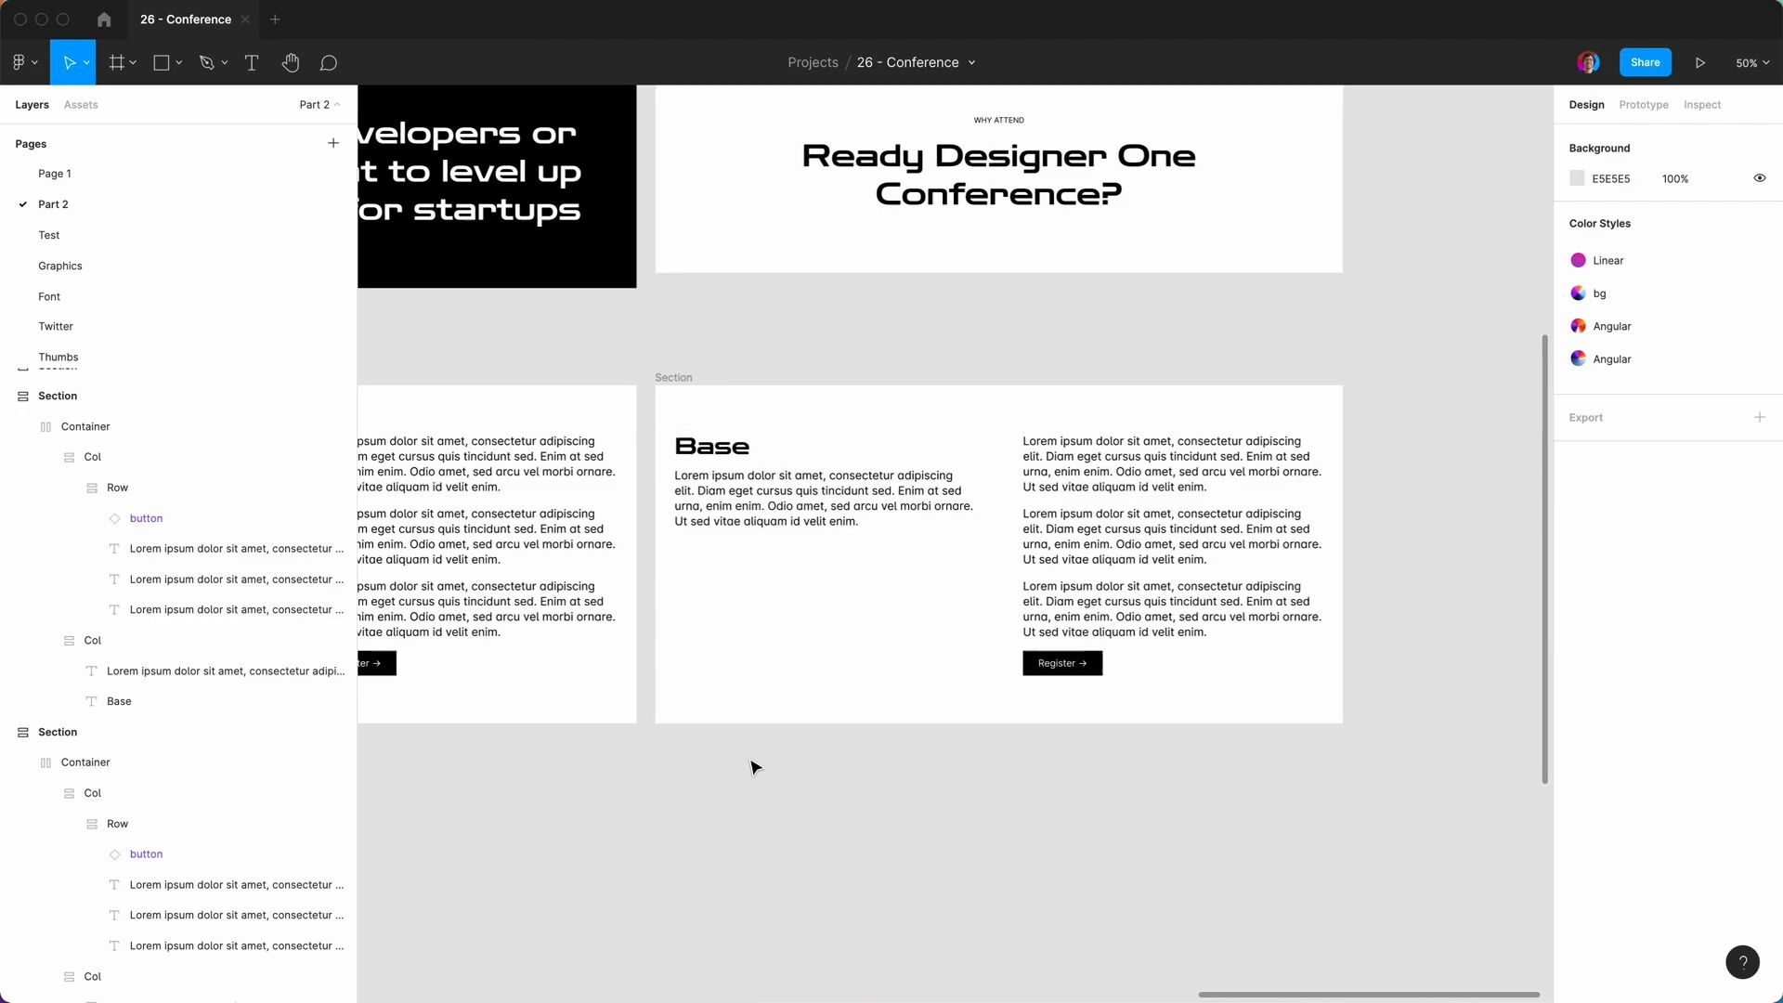
Delete the Row with the three paragraphs and the Register button from the Base section, keeping its parent Col.
scroll(754, 766, down, 2)
mouse_move(835, 1000)
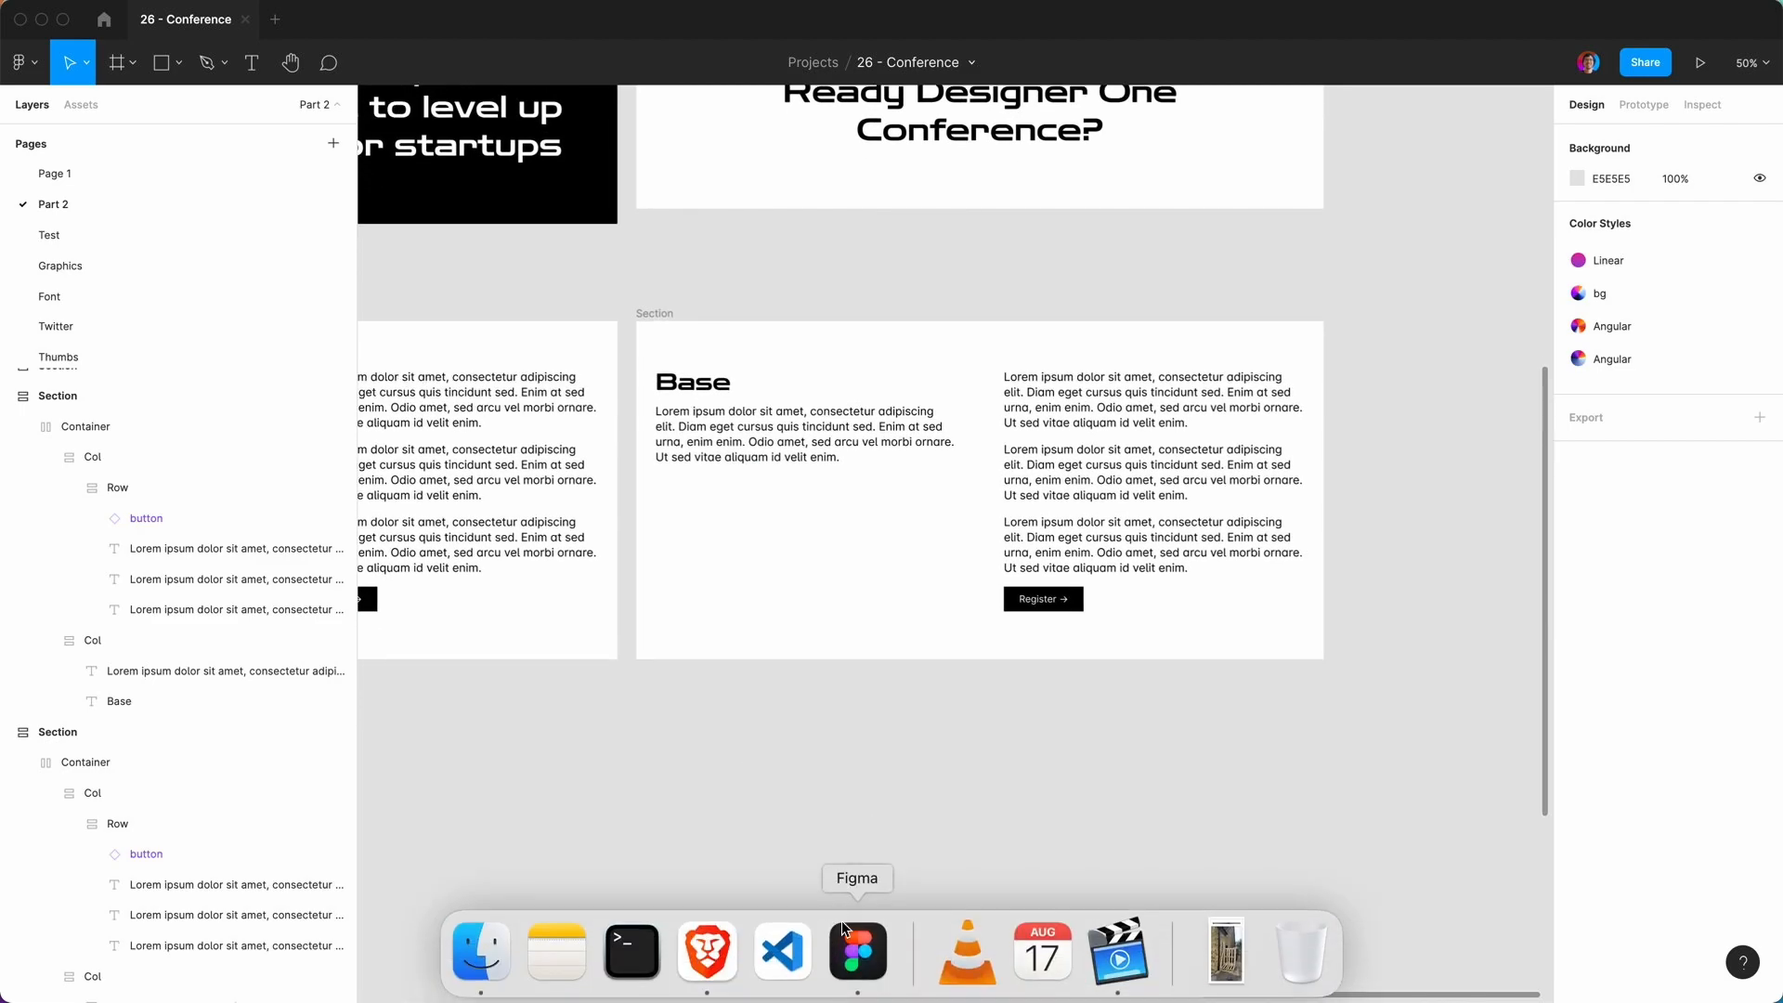
click(279, 456)
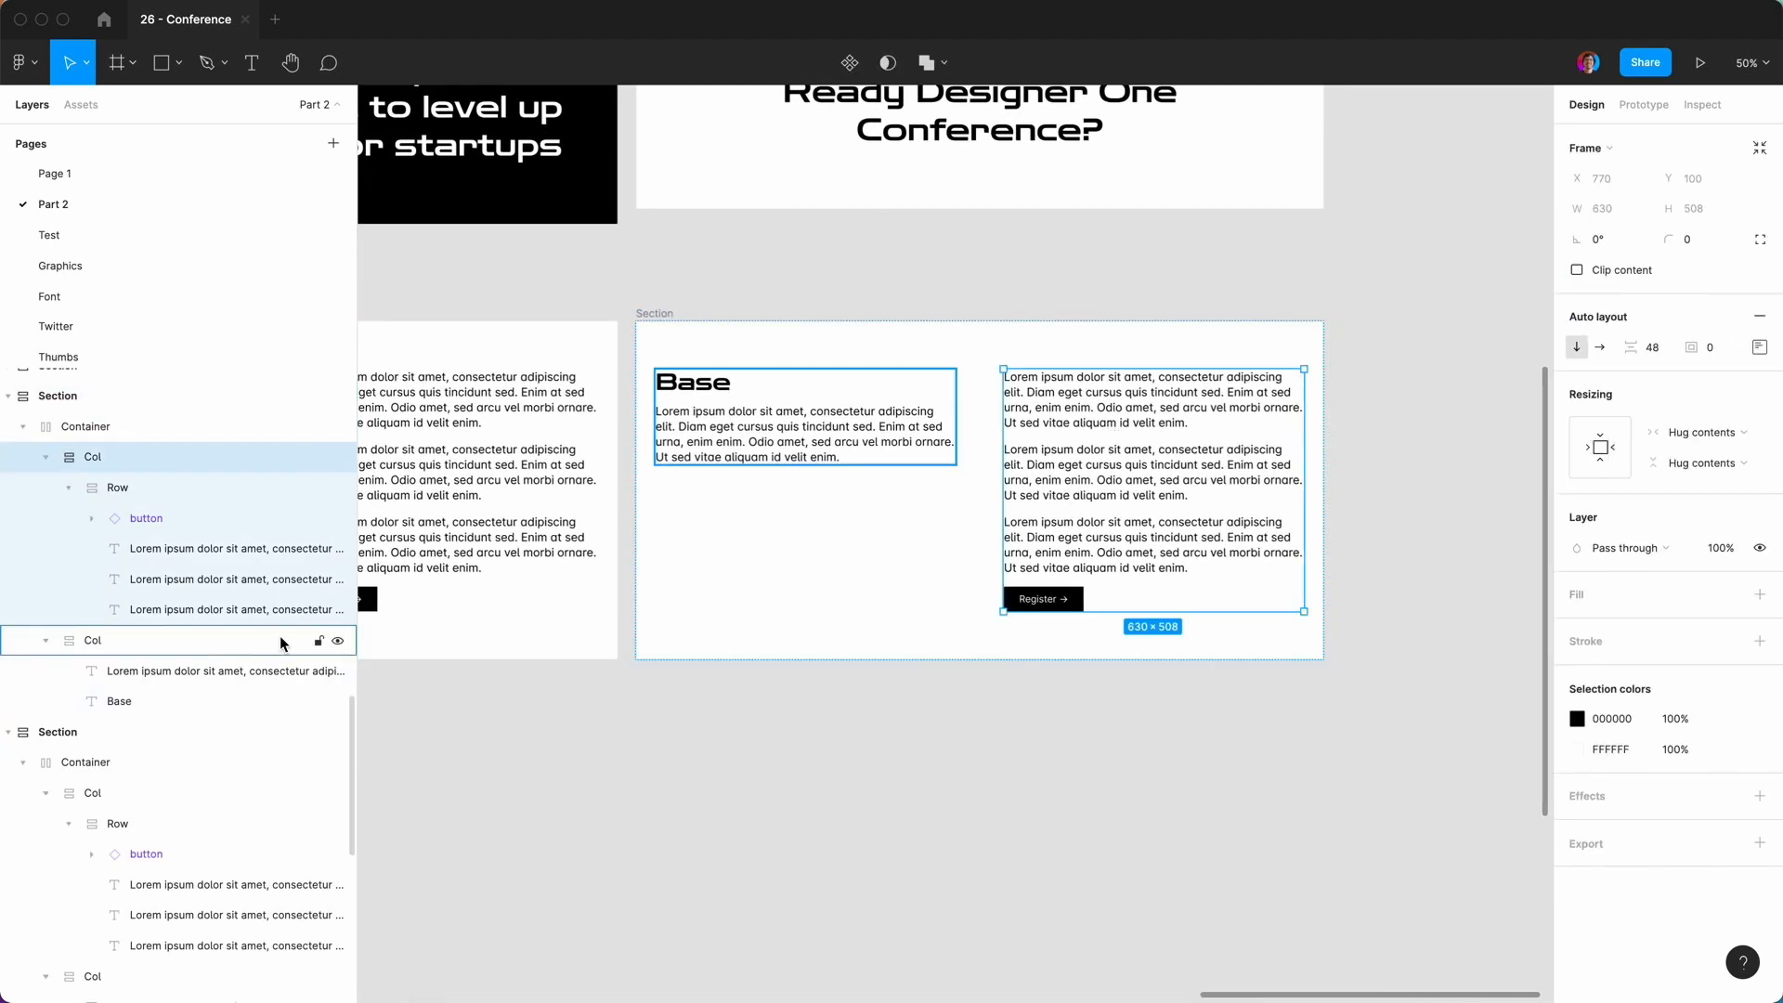
click(93, 497)
key(Delete)
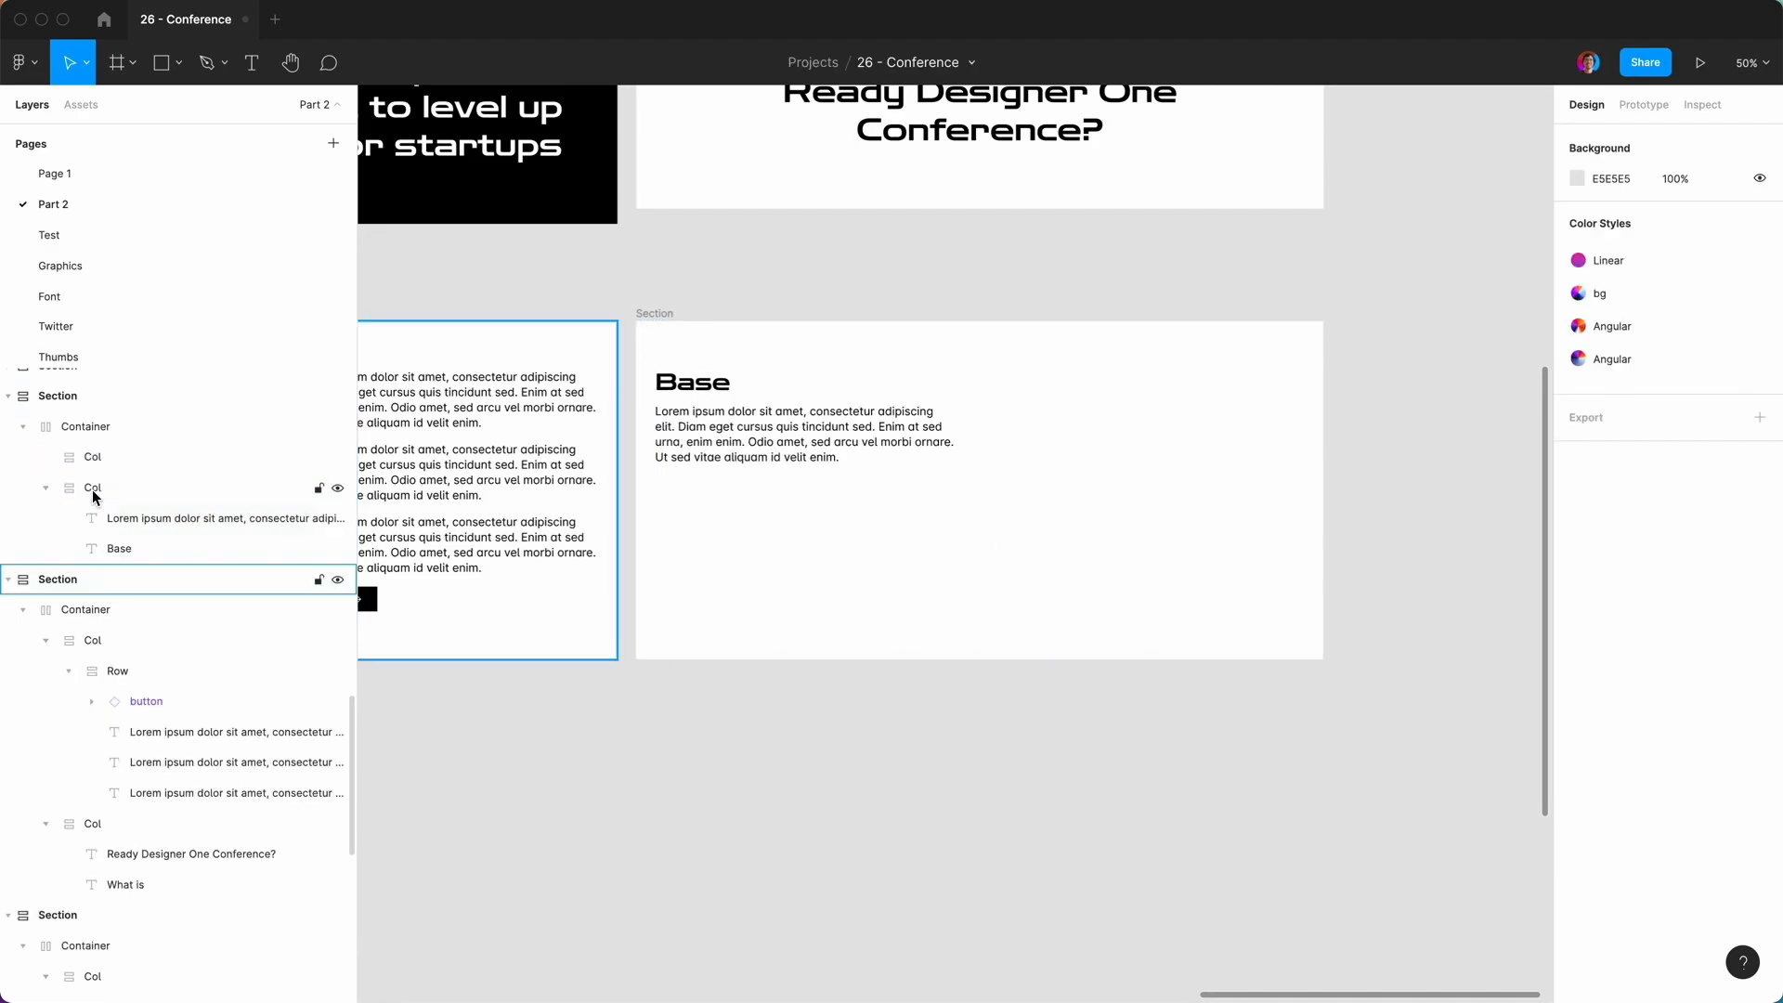
double_click(91, 457)
click(132, 65)
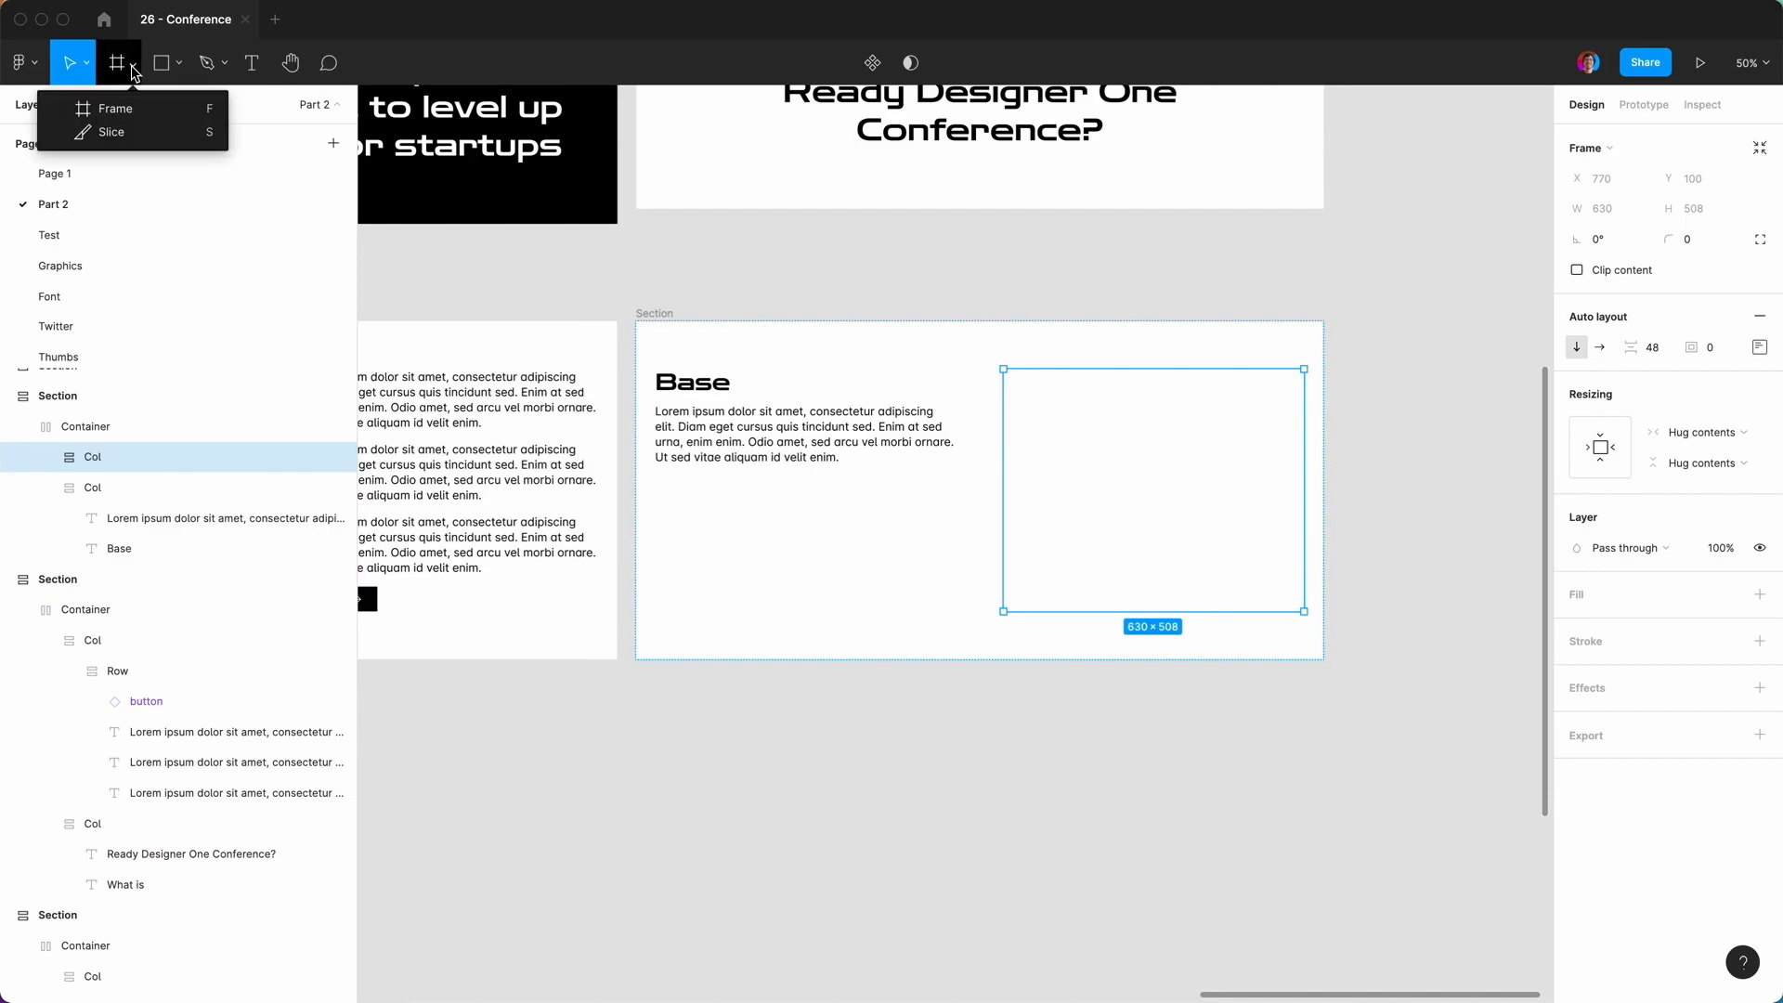
click(130, 104)
mouse_move(1027, 398)
mouse_down()
mouse_move(1234, 557)
mouse_move(1228, 665)
mouse_up()
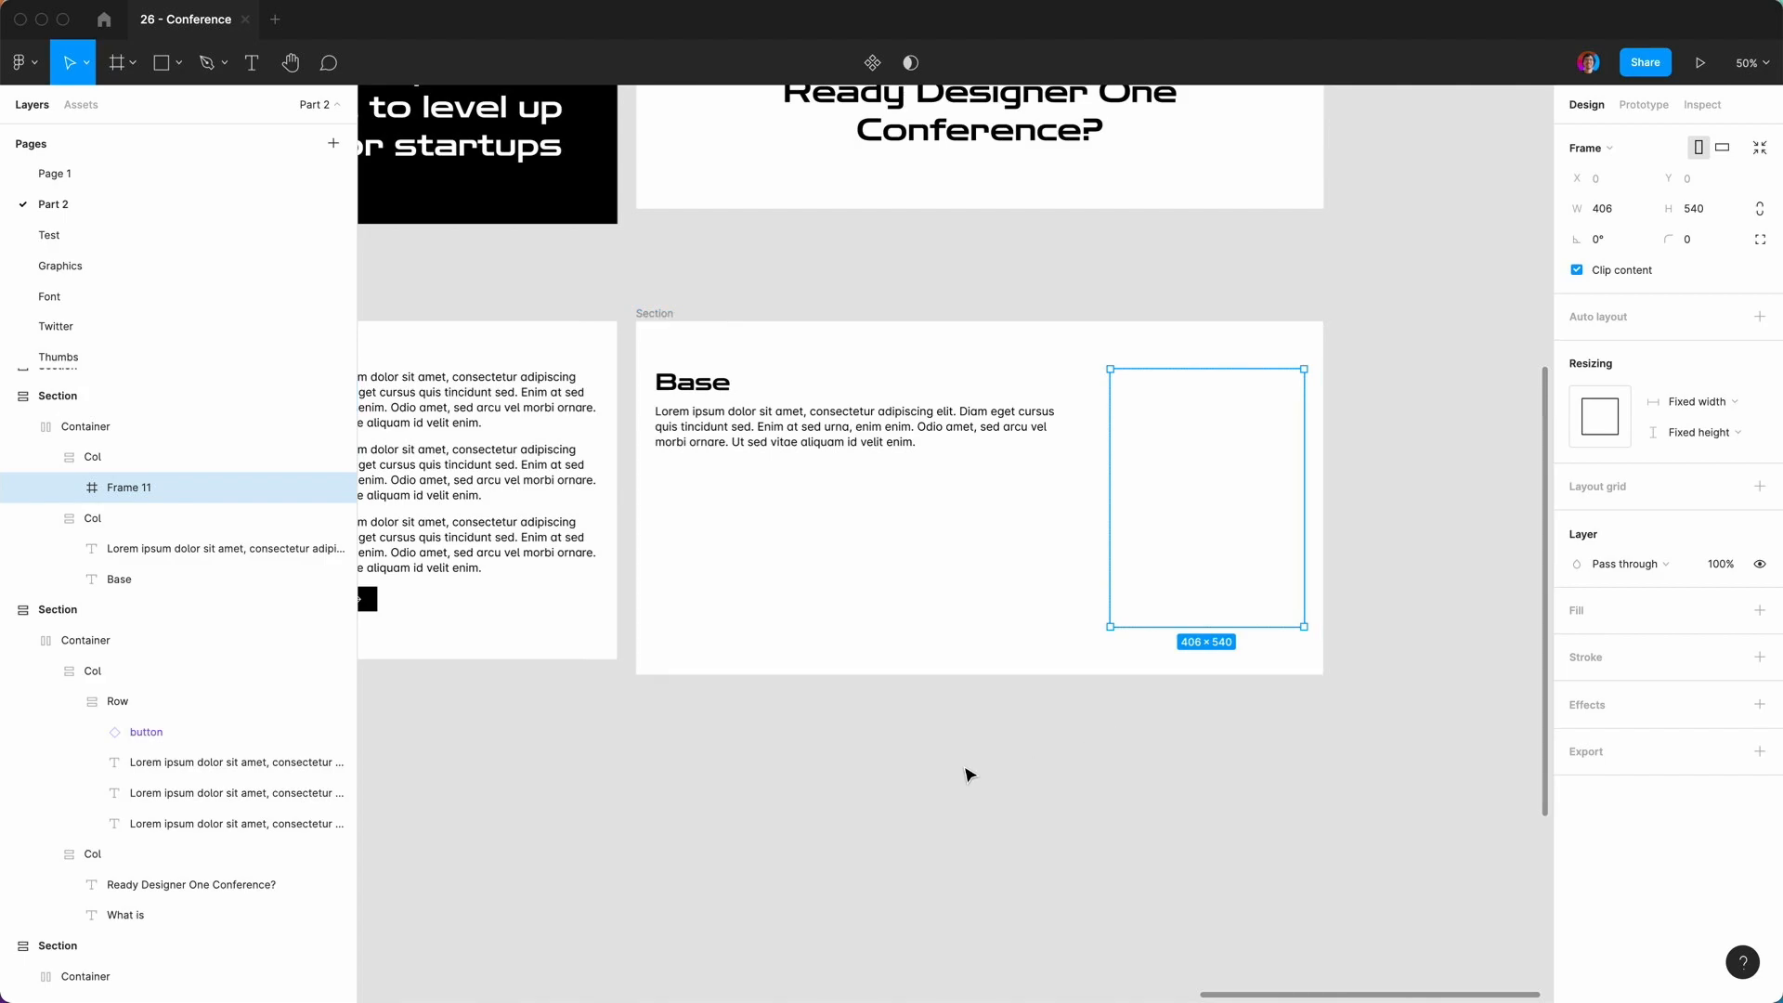
key(Delete)
Set the empty Col's horizontal resizing in the Base section to Fill container.
click(108, 451)
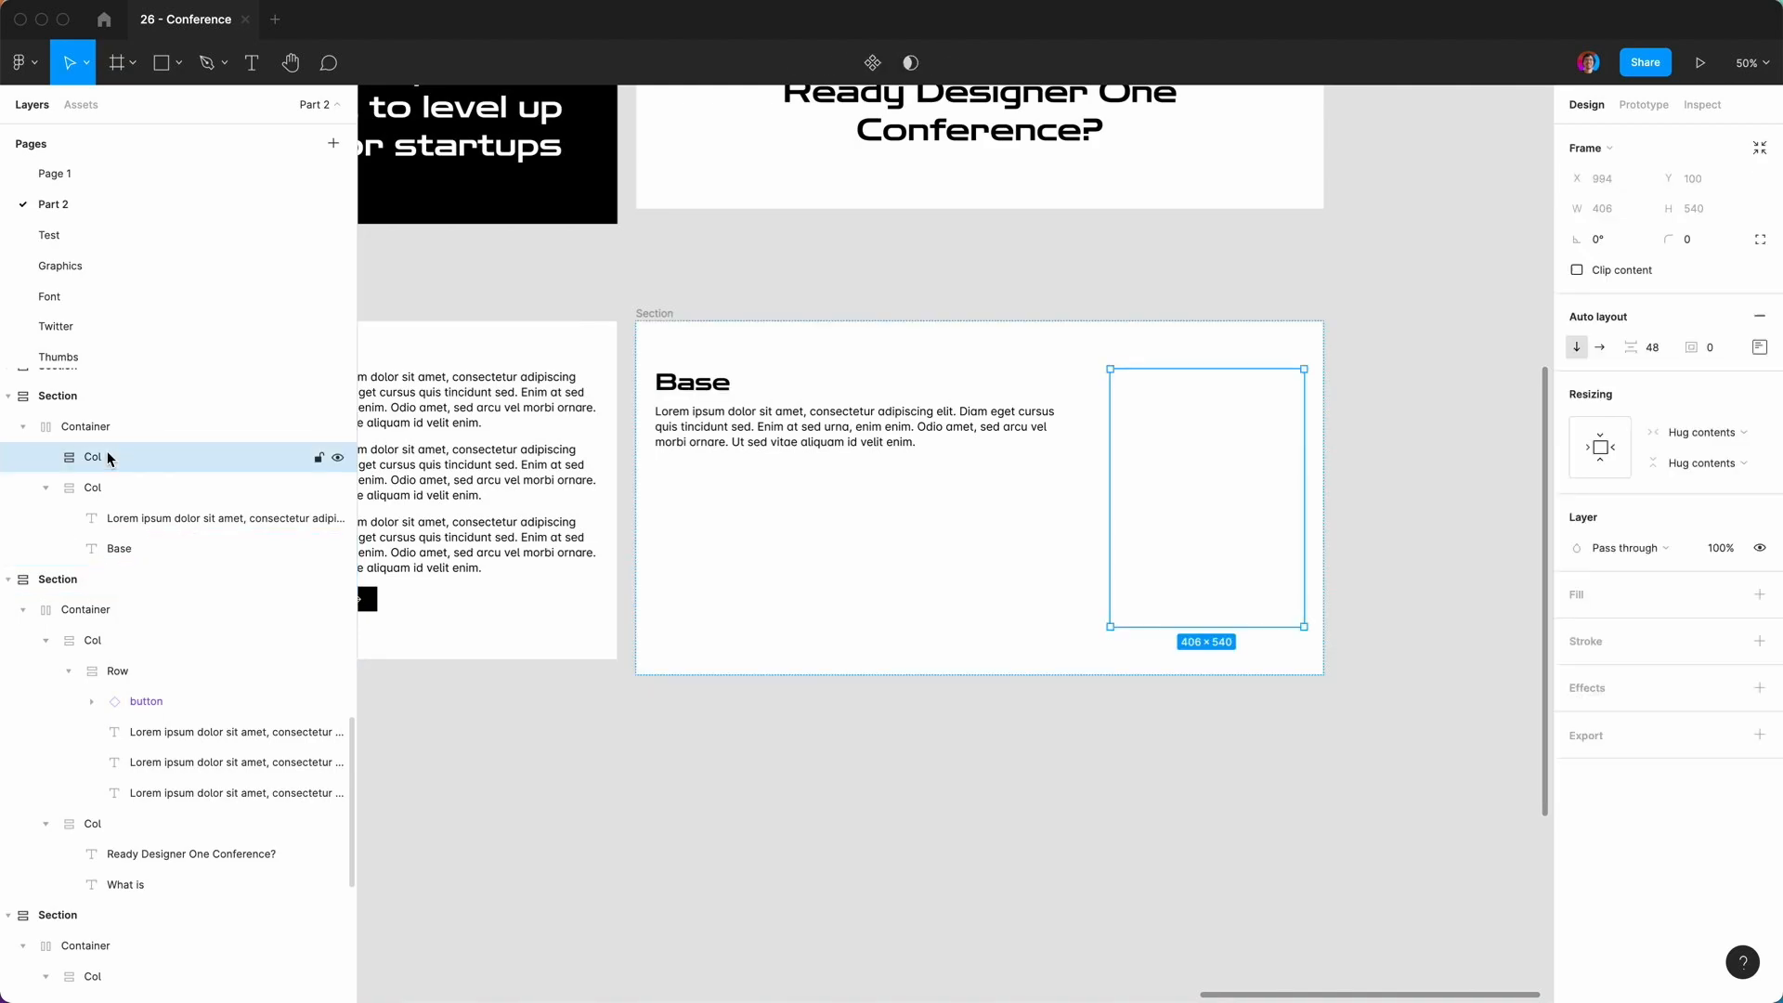
click(1671, 430)
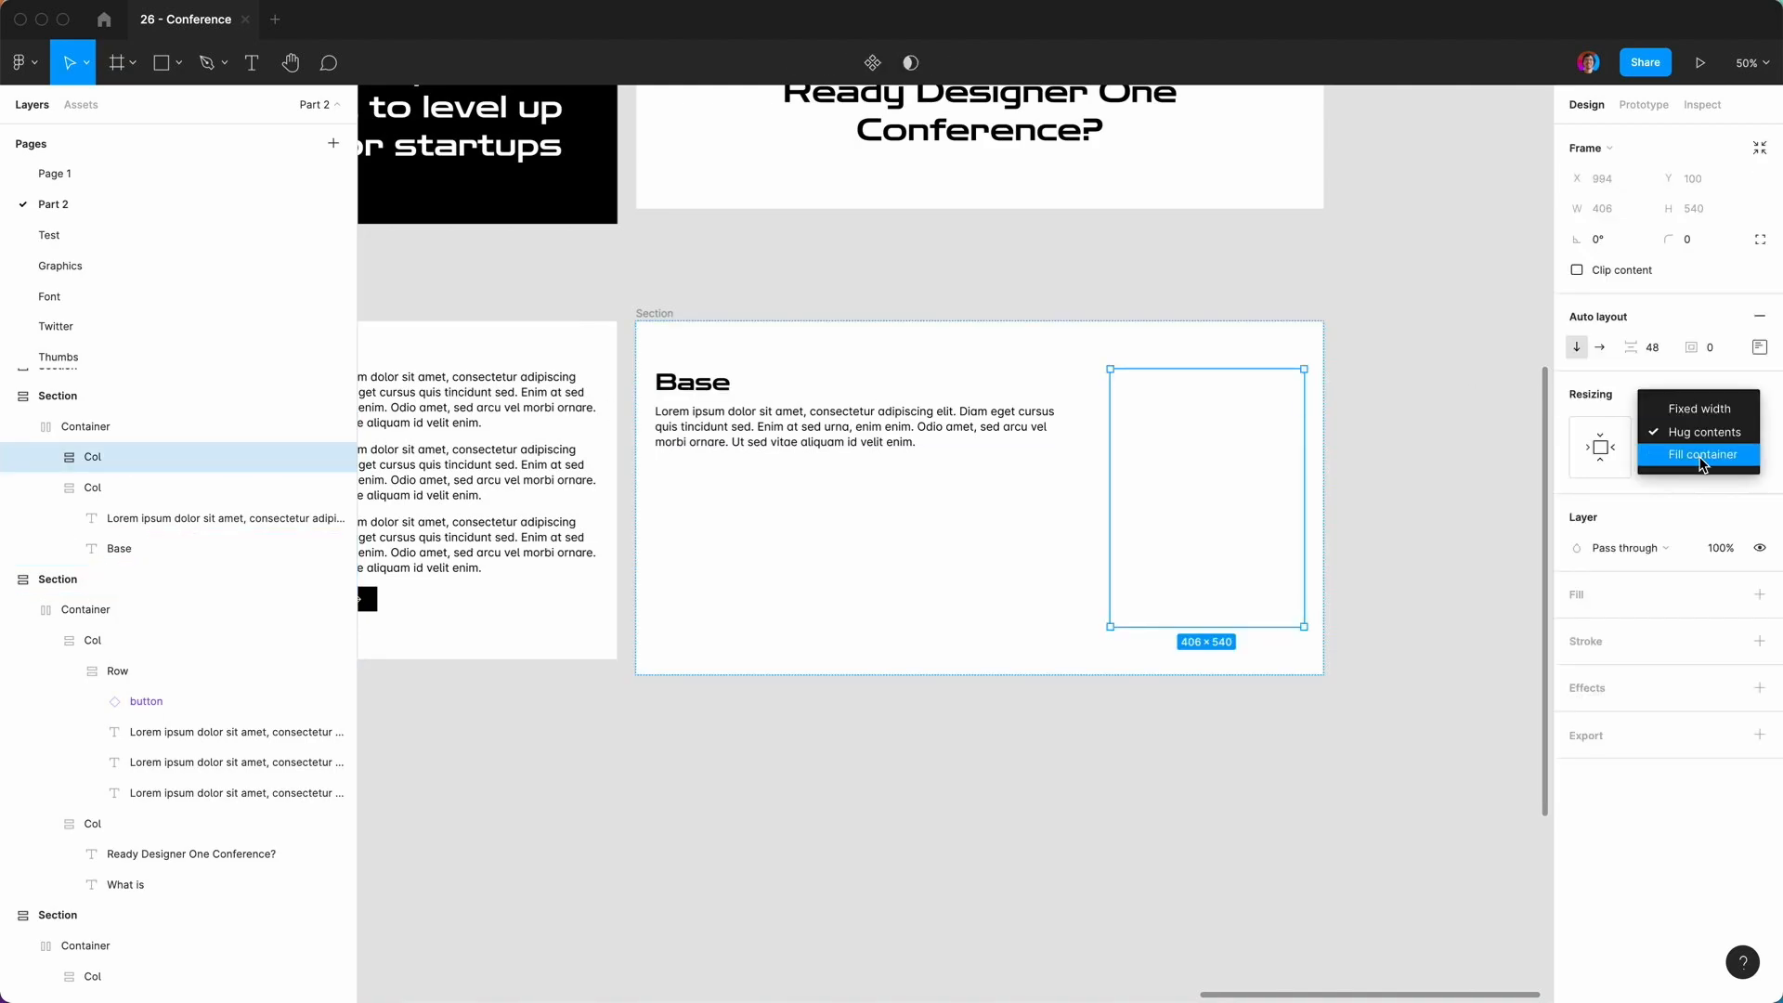
click(1679, 458)
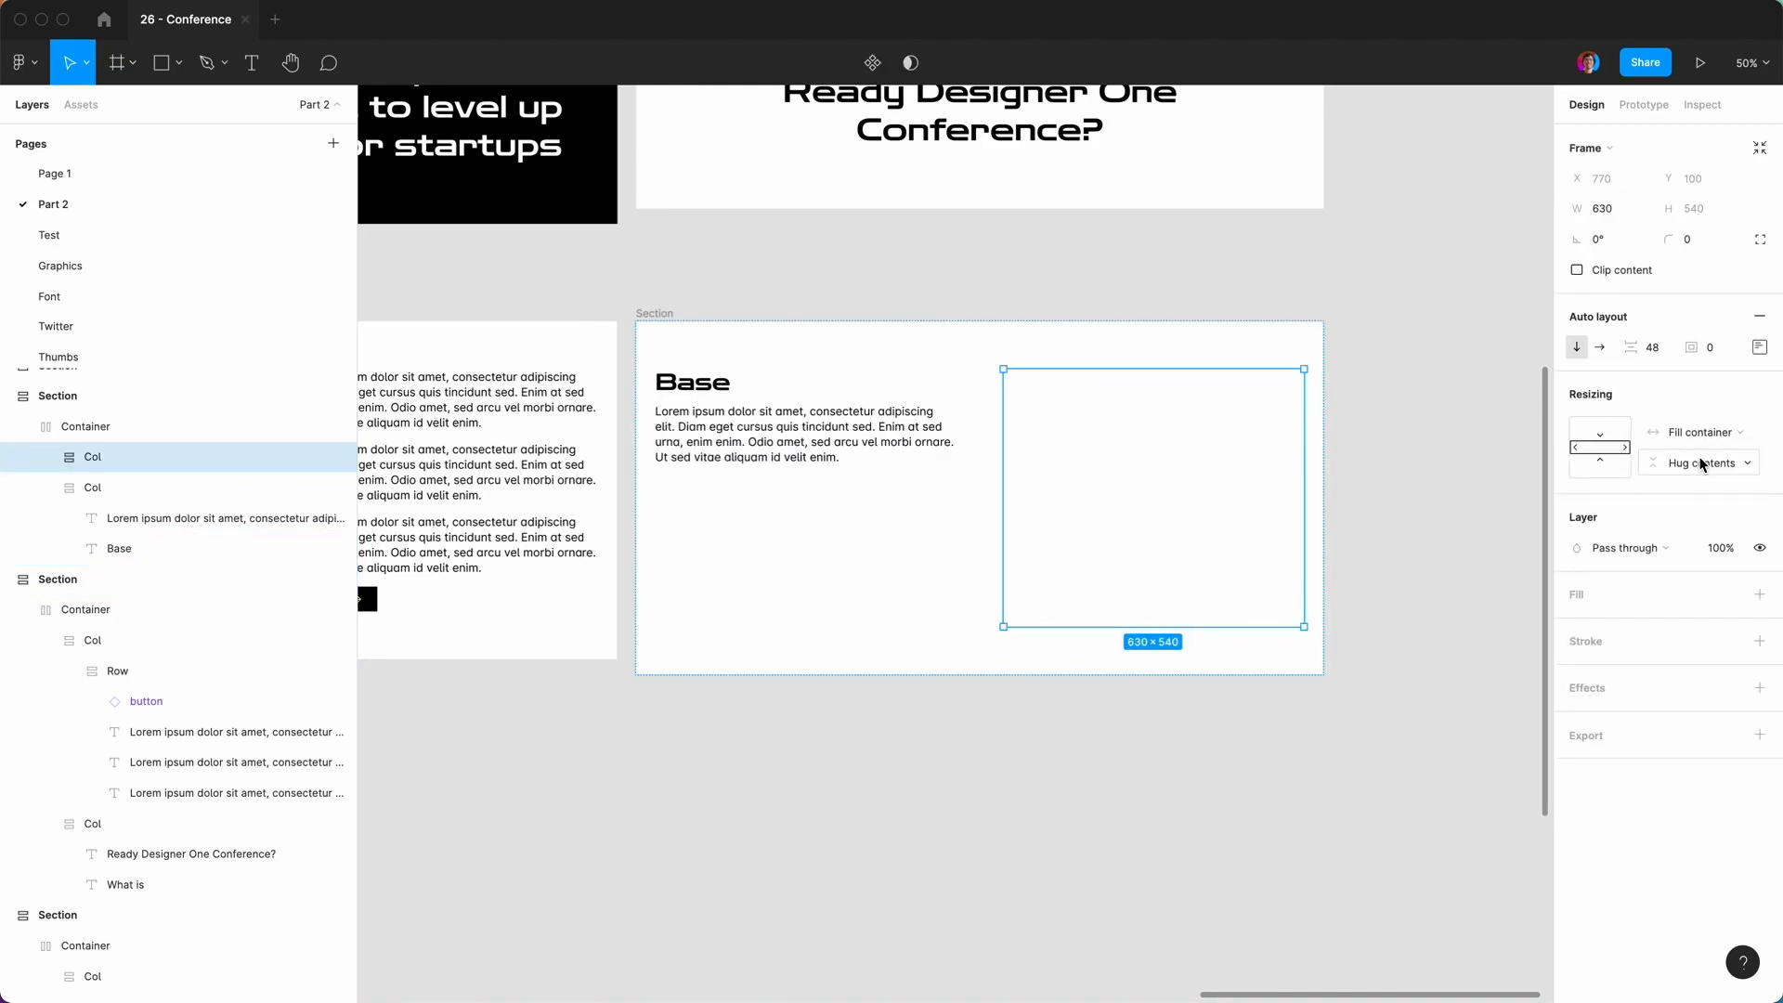
Add a solid light grey fill to the empty Col as an image placeholder.
click(1757, 594)
click(1576, 627)
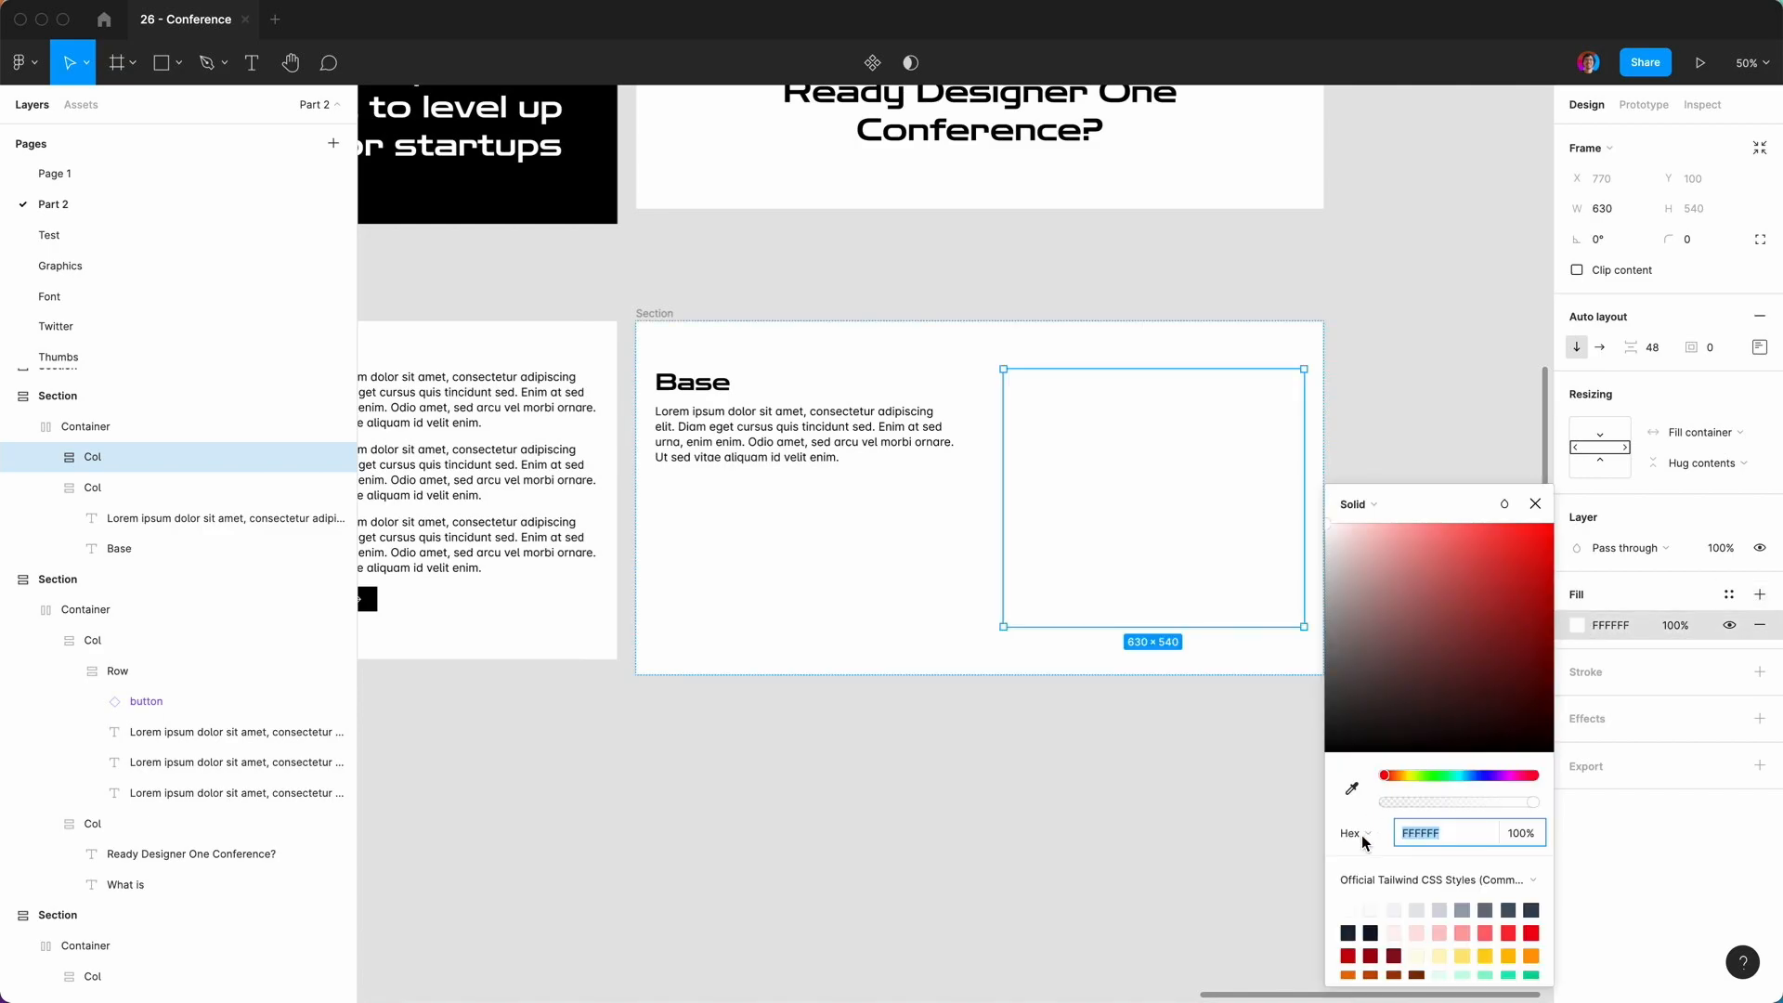
drag(1331, 548, 1327, 576)
click(1535, 503)
click(1007, 811)
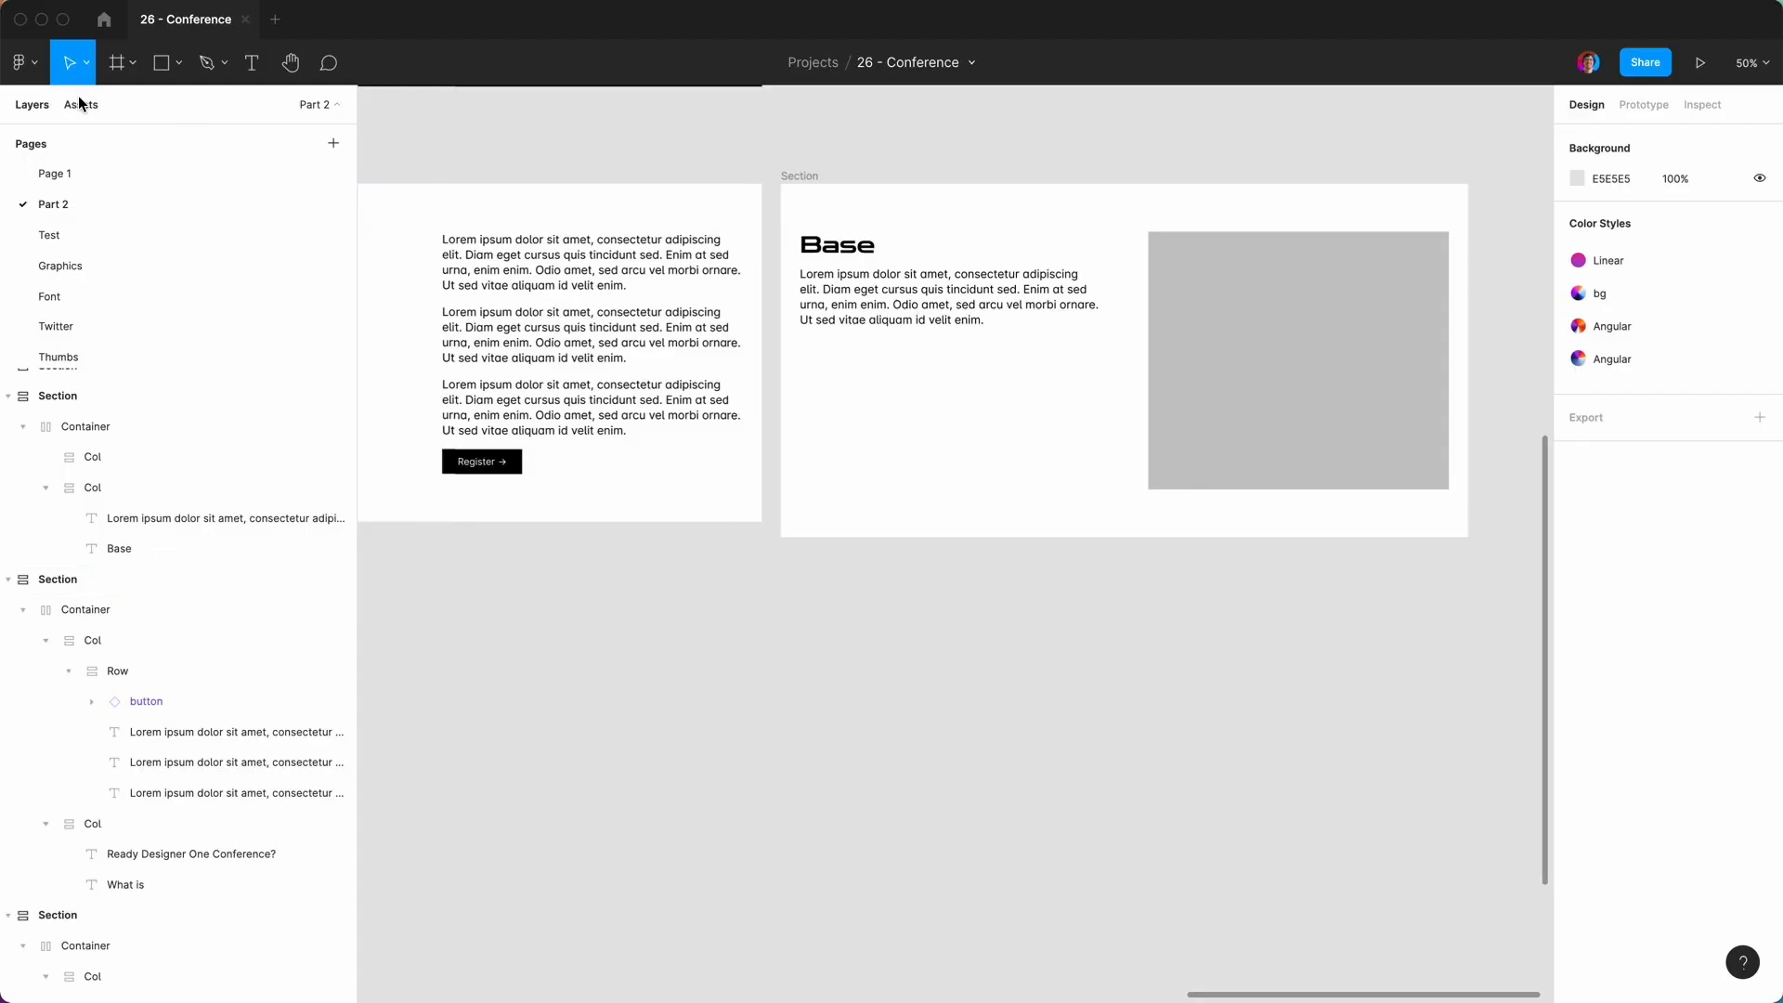
Place an instance of the Register button component on the canvas just beneath the Base section, near its left edge.
click(80, 104)
drag(165, 232, 880, 666)
click(748, 660)
key(shift+0)
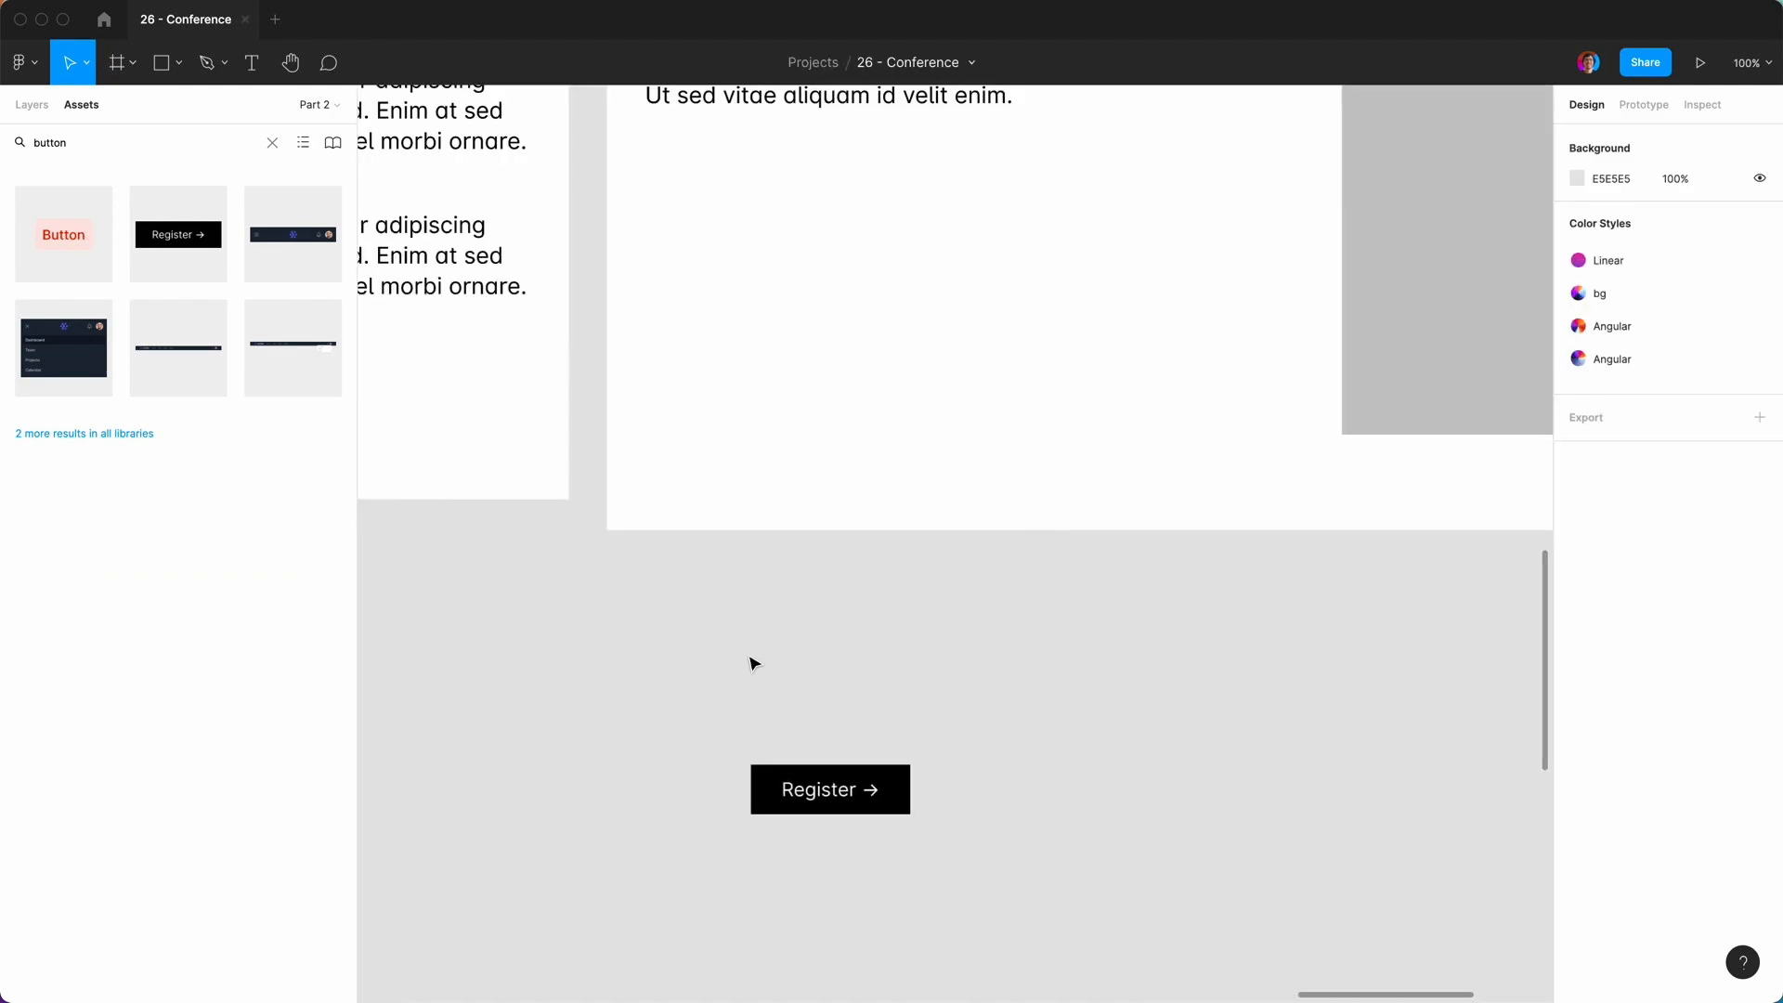
scroll(749, 660, down, 3)
click(769, 650)
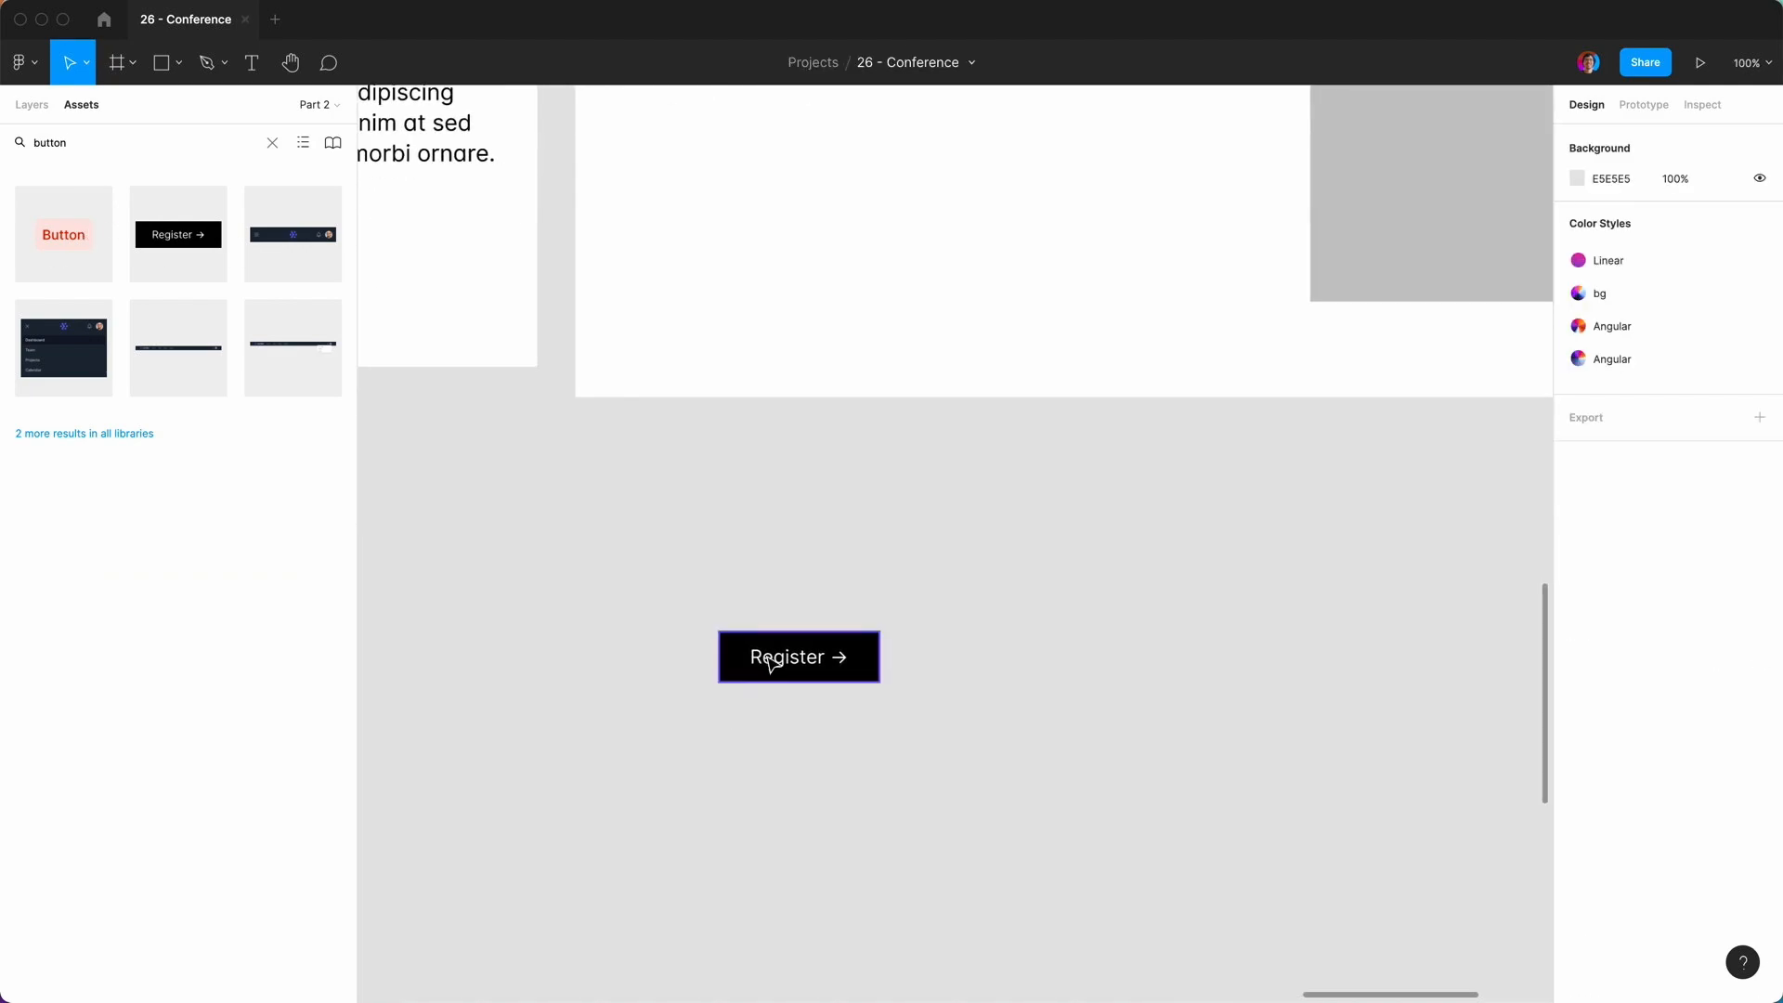
click(30, 104)
drag(796, 653, 663, 486)
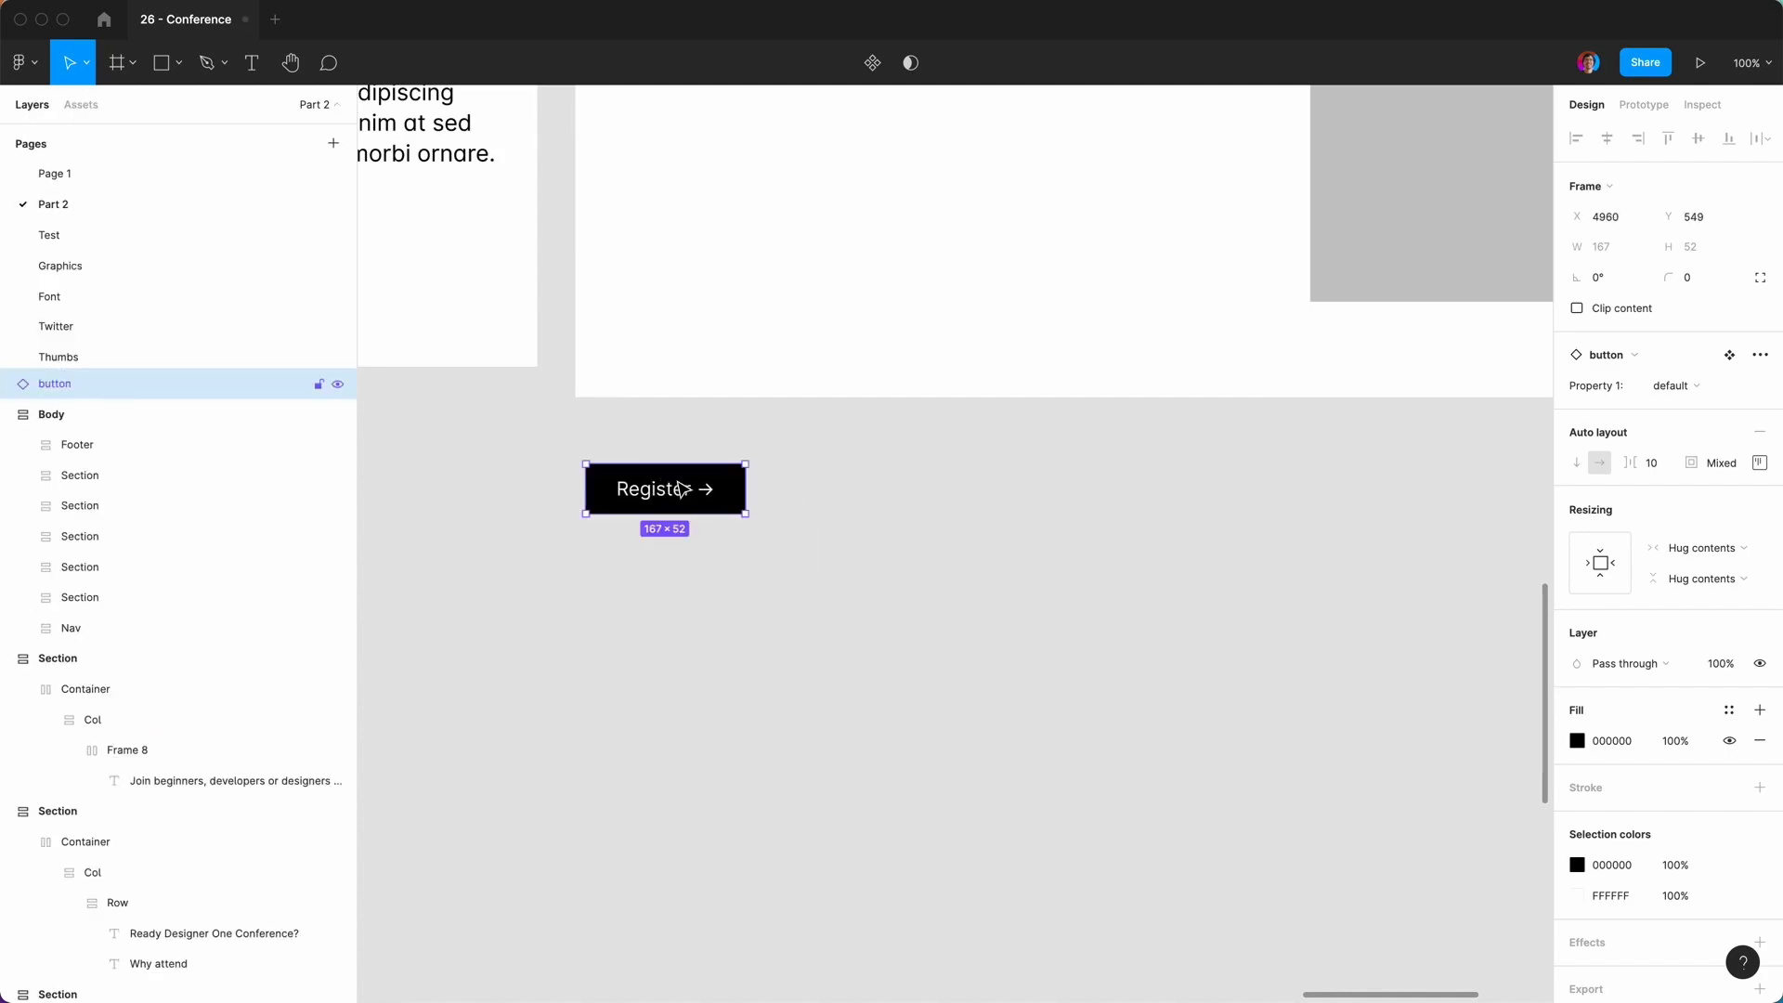
Replace the new button instance's label, including the arrow, with "Base".
double_click(708, 490)
click(710, 489)
key(BackSpace)
key(BackSpace)
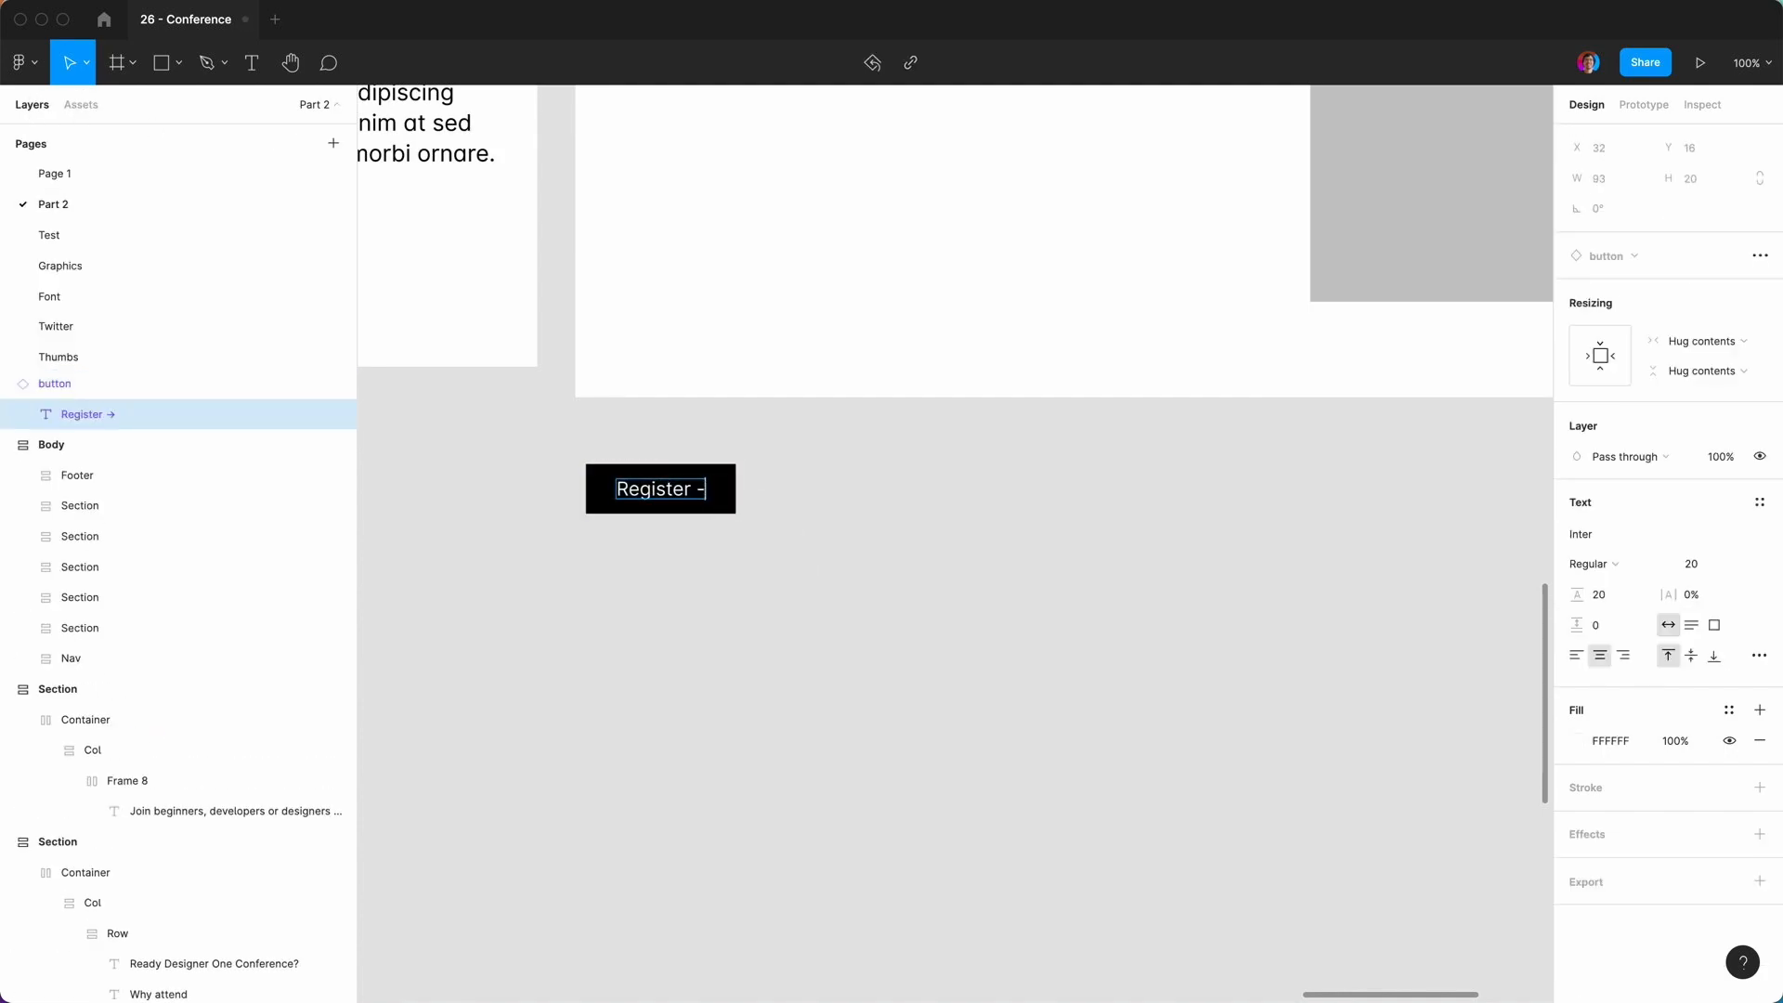
click(543, 709)
click(652, 489)
double_click(653, 489)
text(Base)
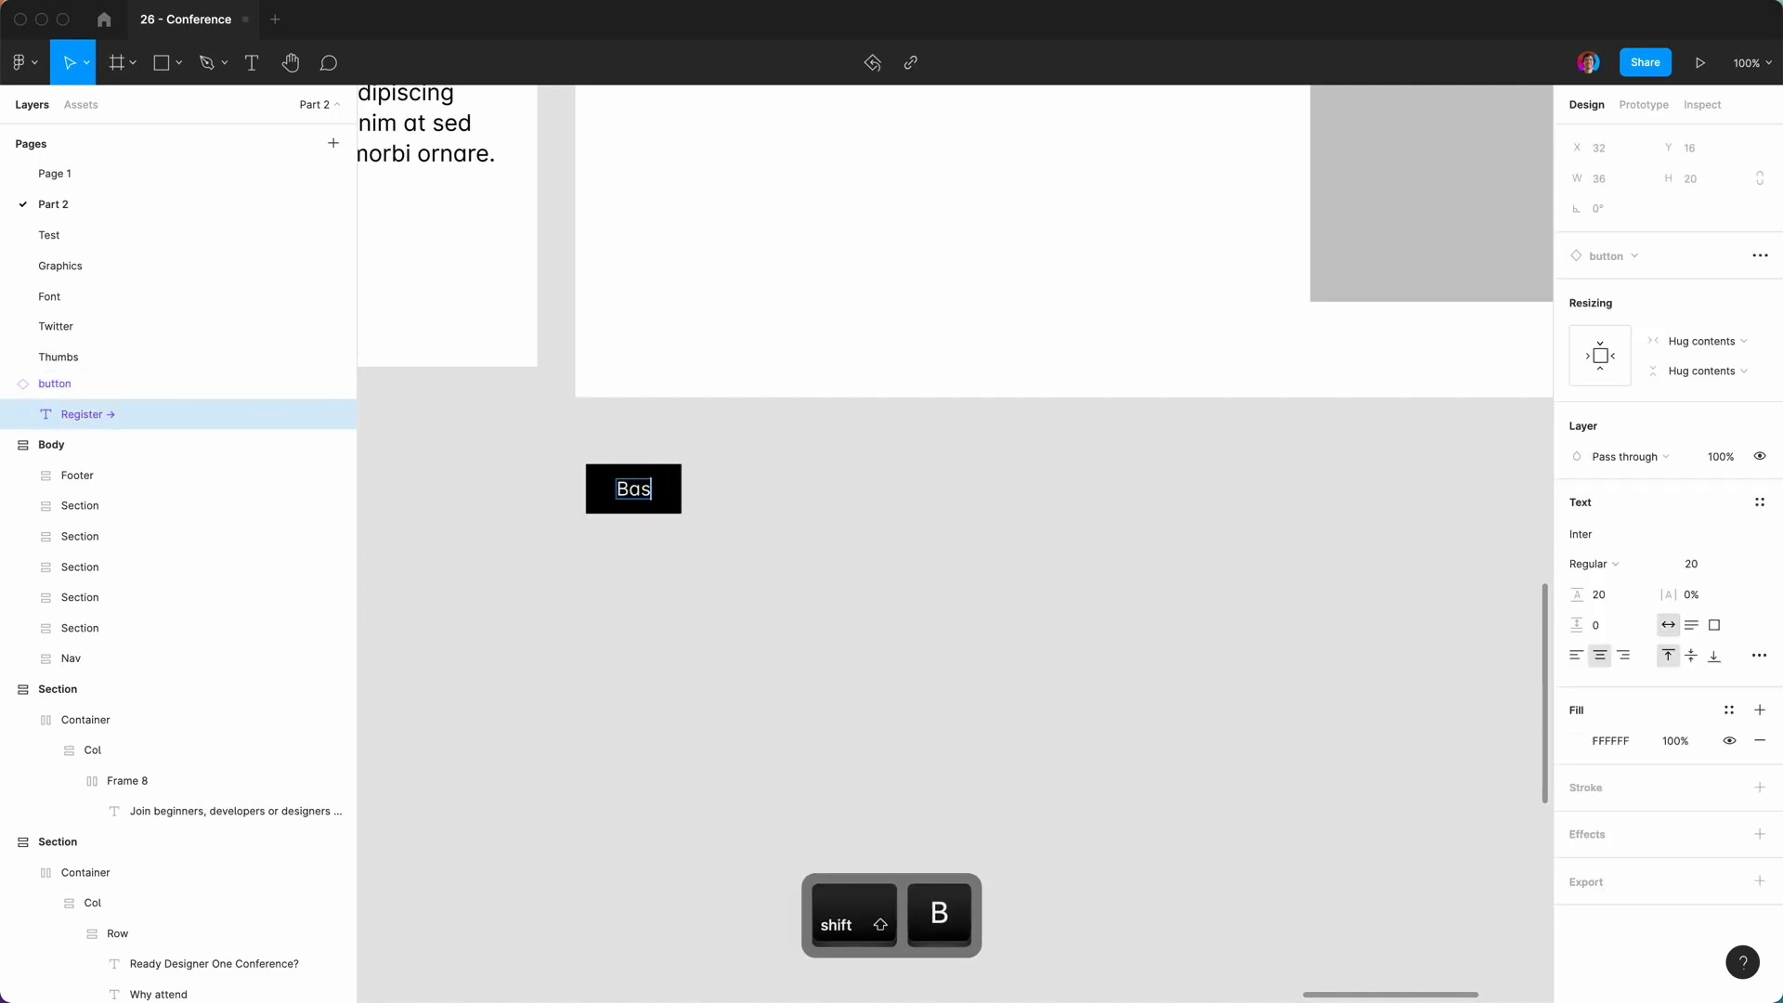
click(664, 668)
Detach the Base button instance from its main component.
click(681, 502)
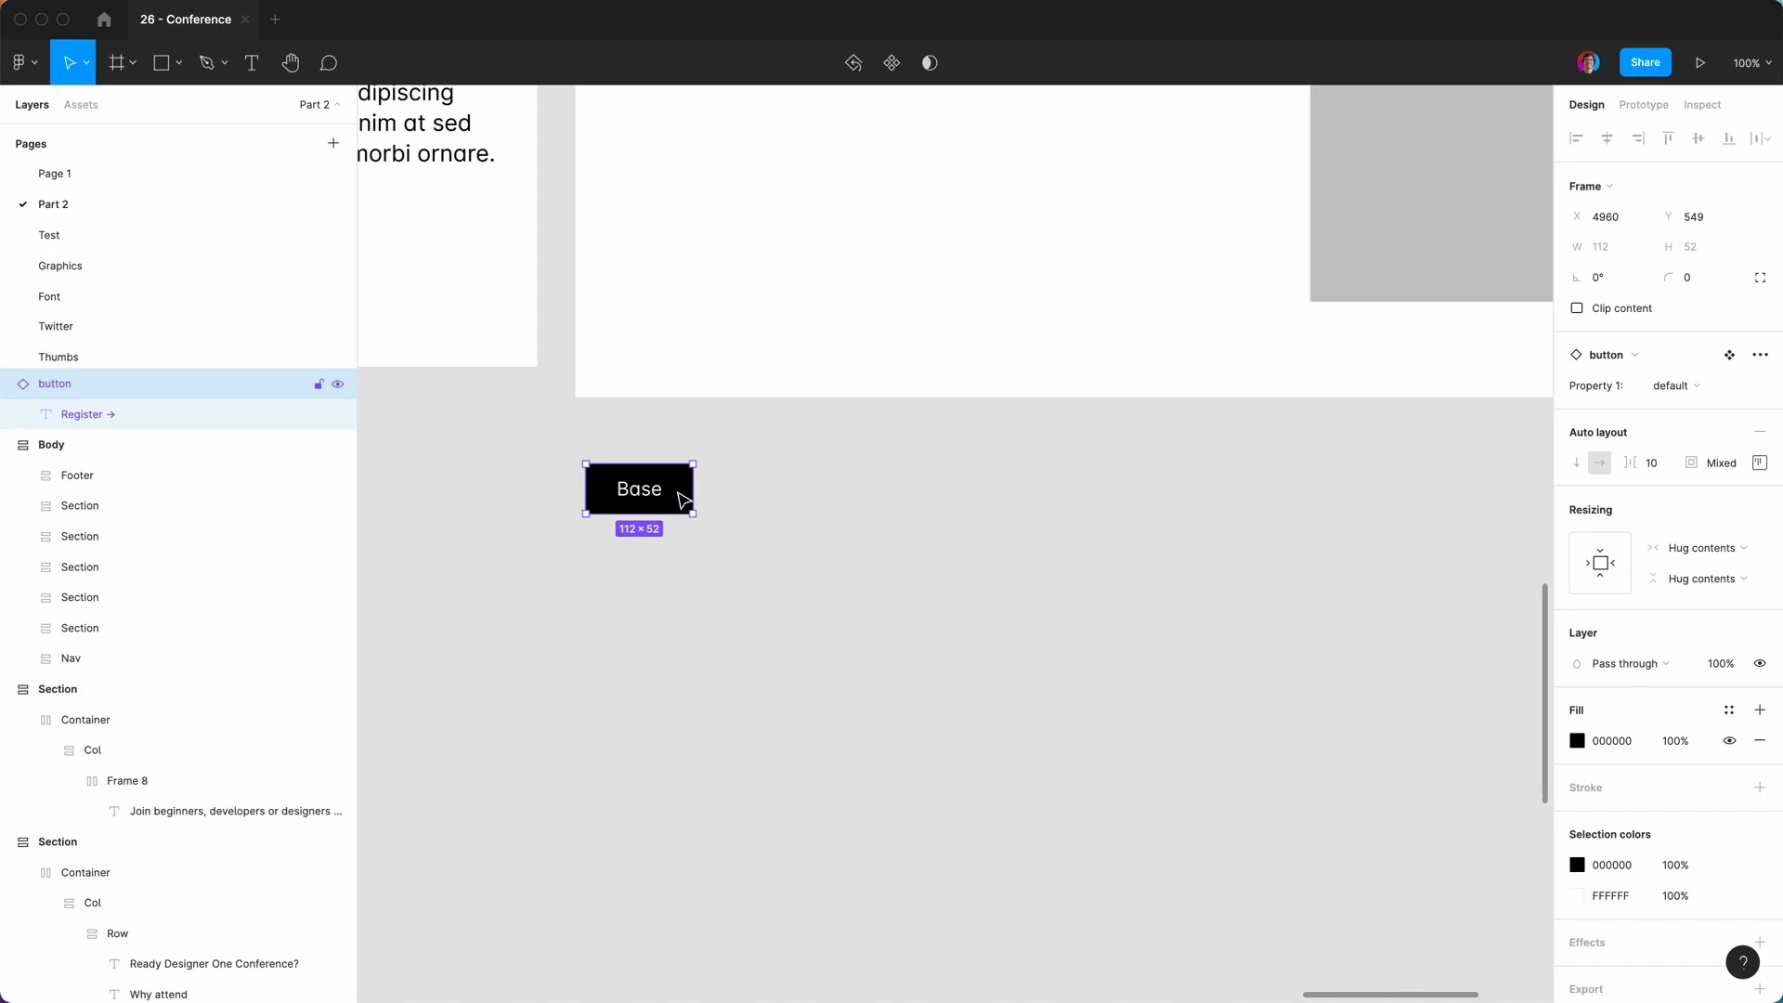
right_click(677, 496)
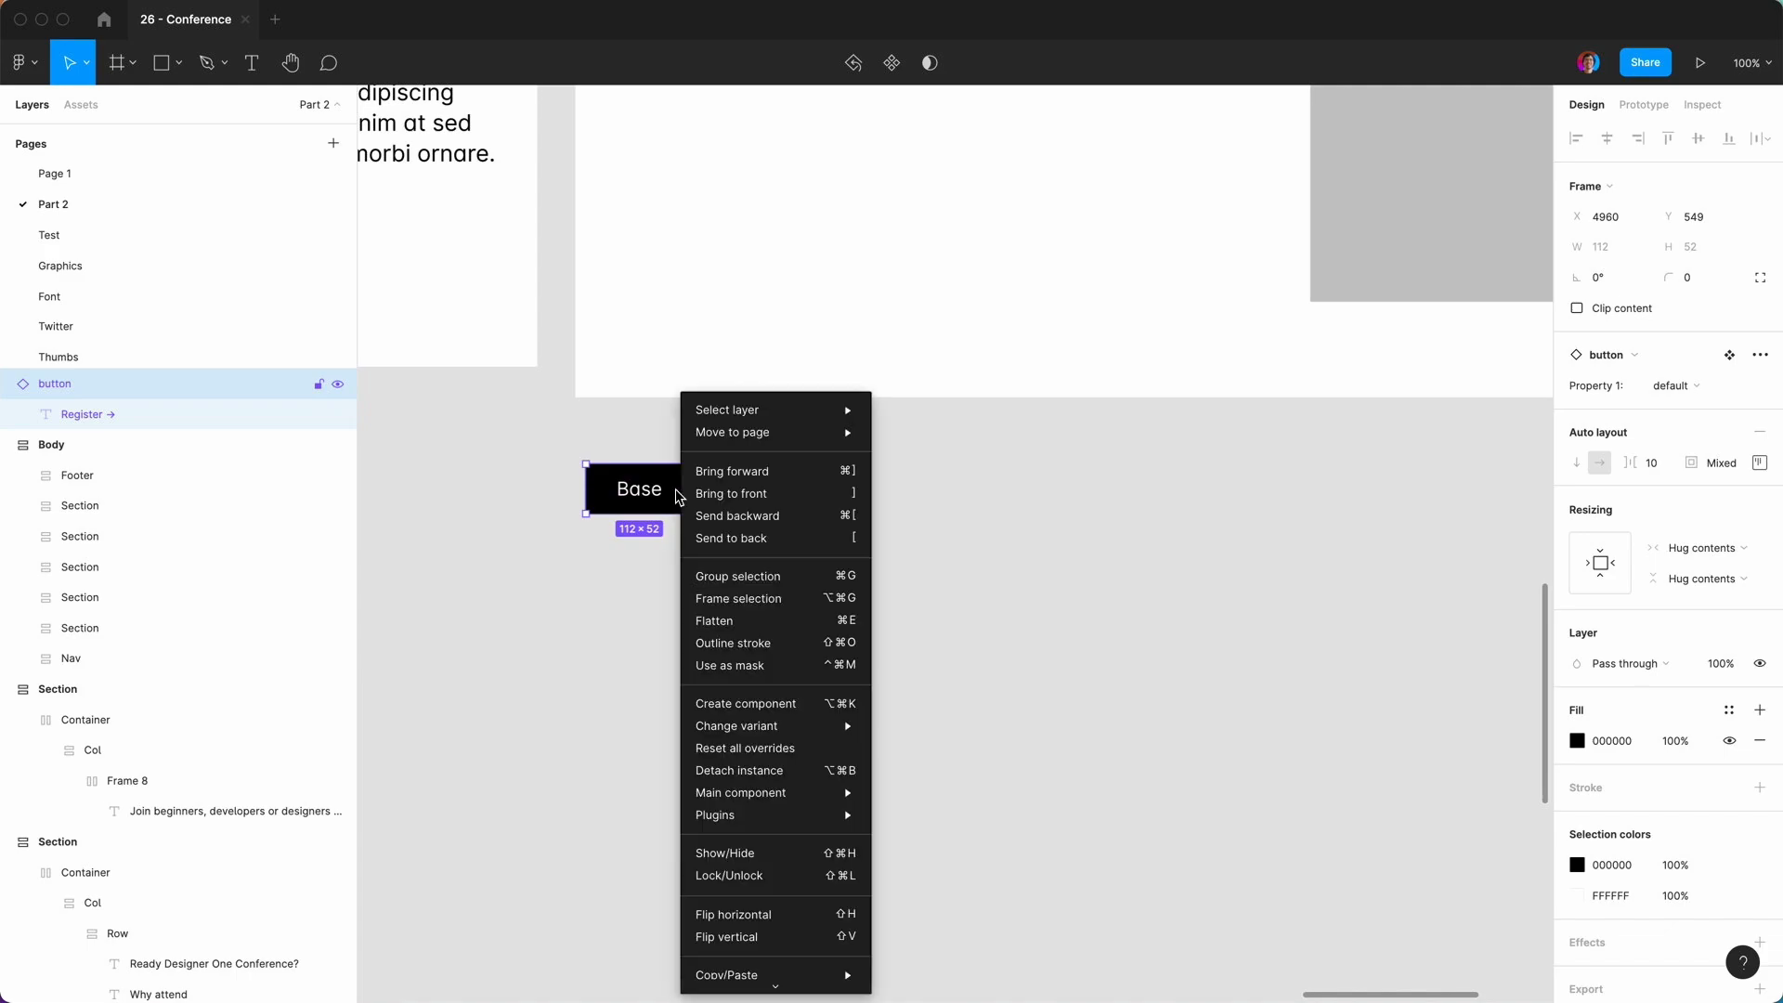
click(742, 771)
Rename the detached button frame as Tab and its text layer as base.
double_click(54, 384)
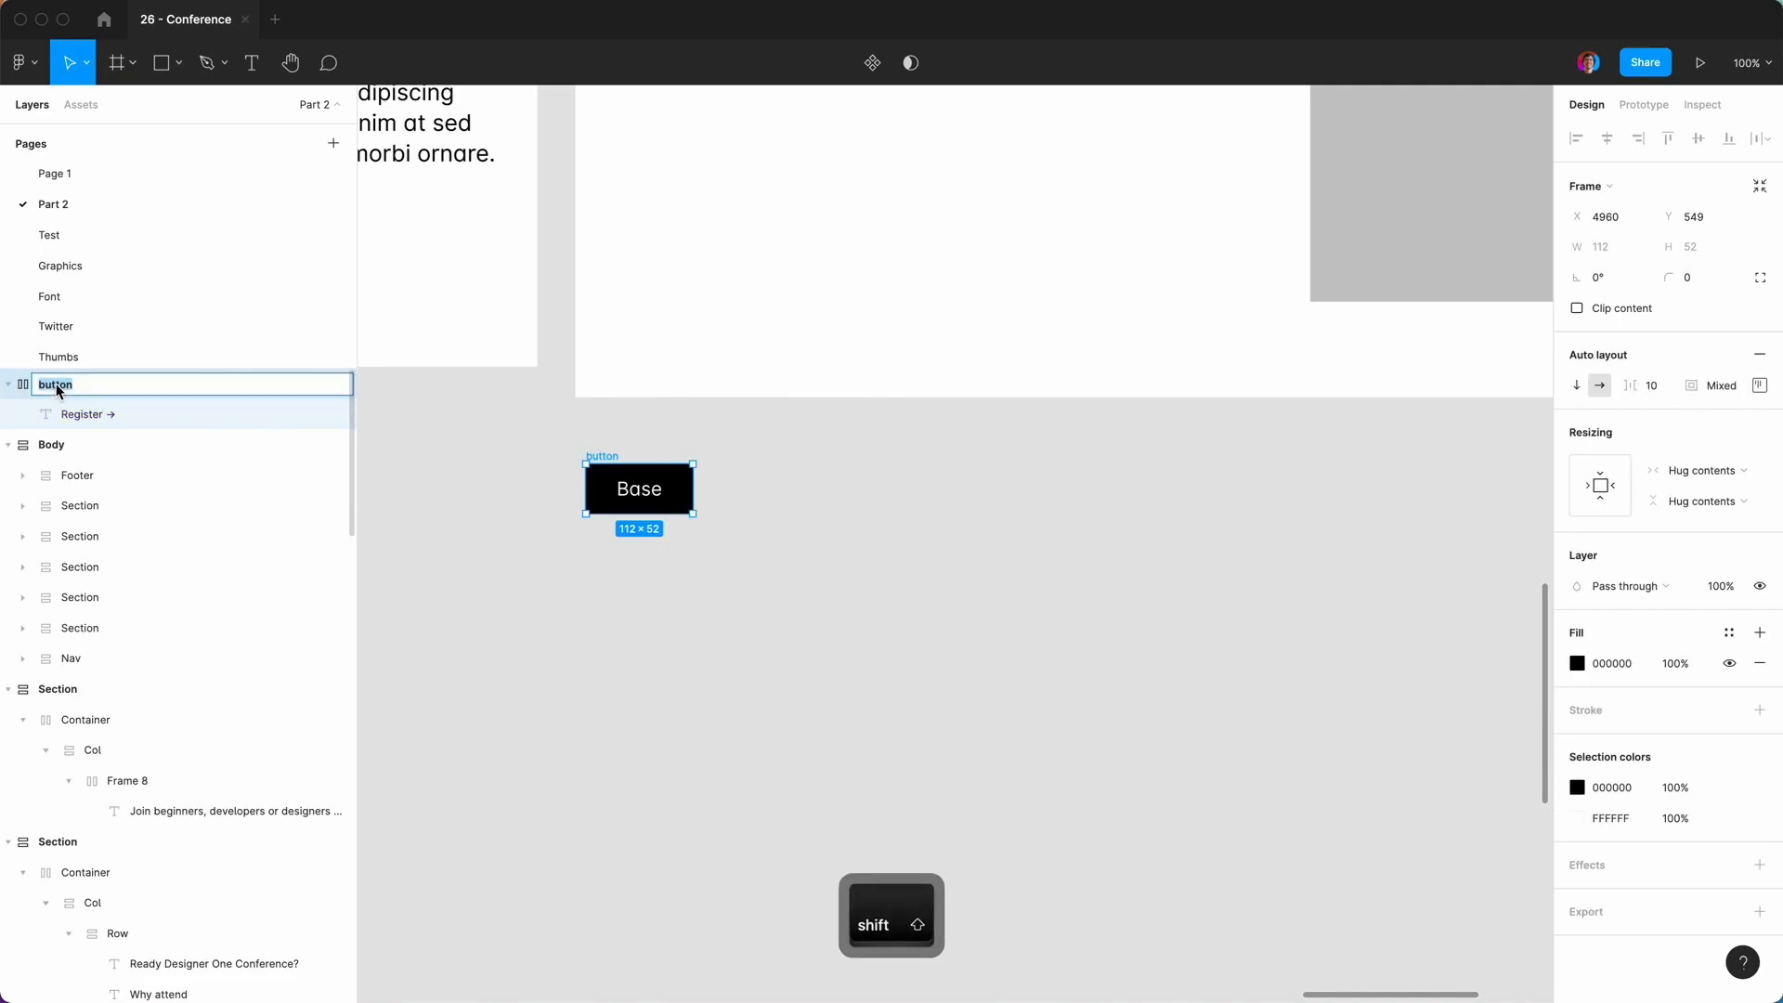
text(TRaab)
key(Return)
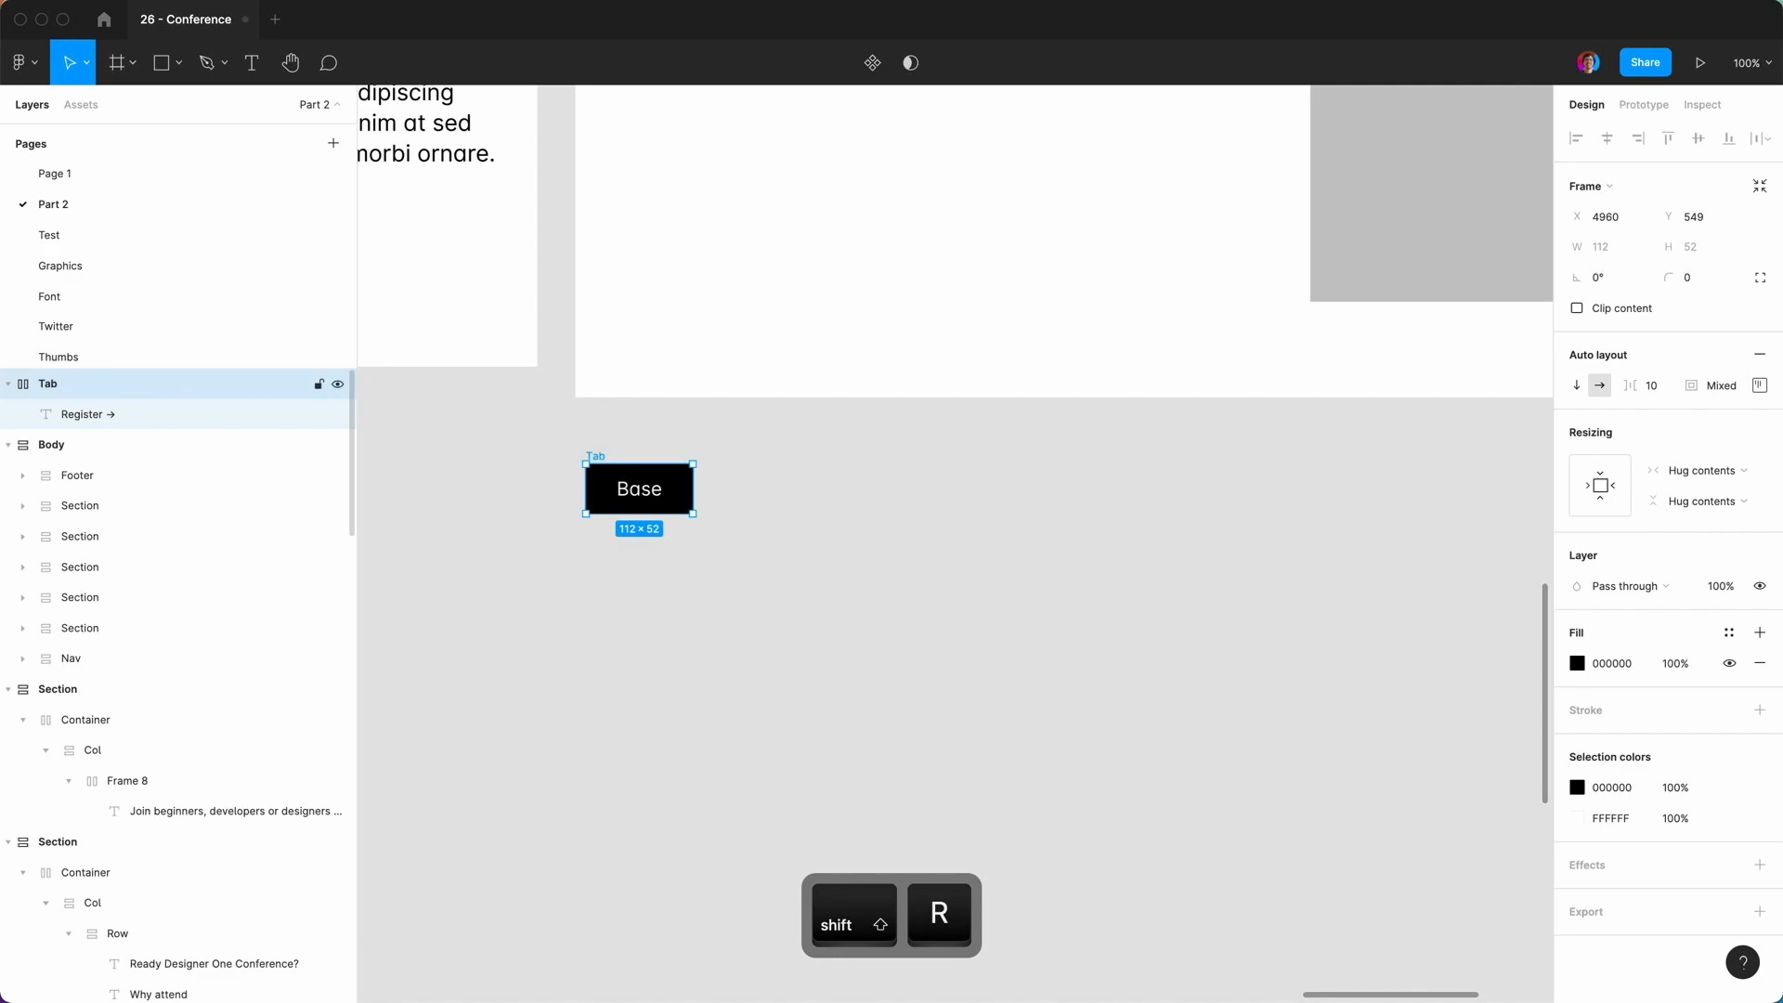
double_click(97, 416)
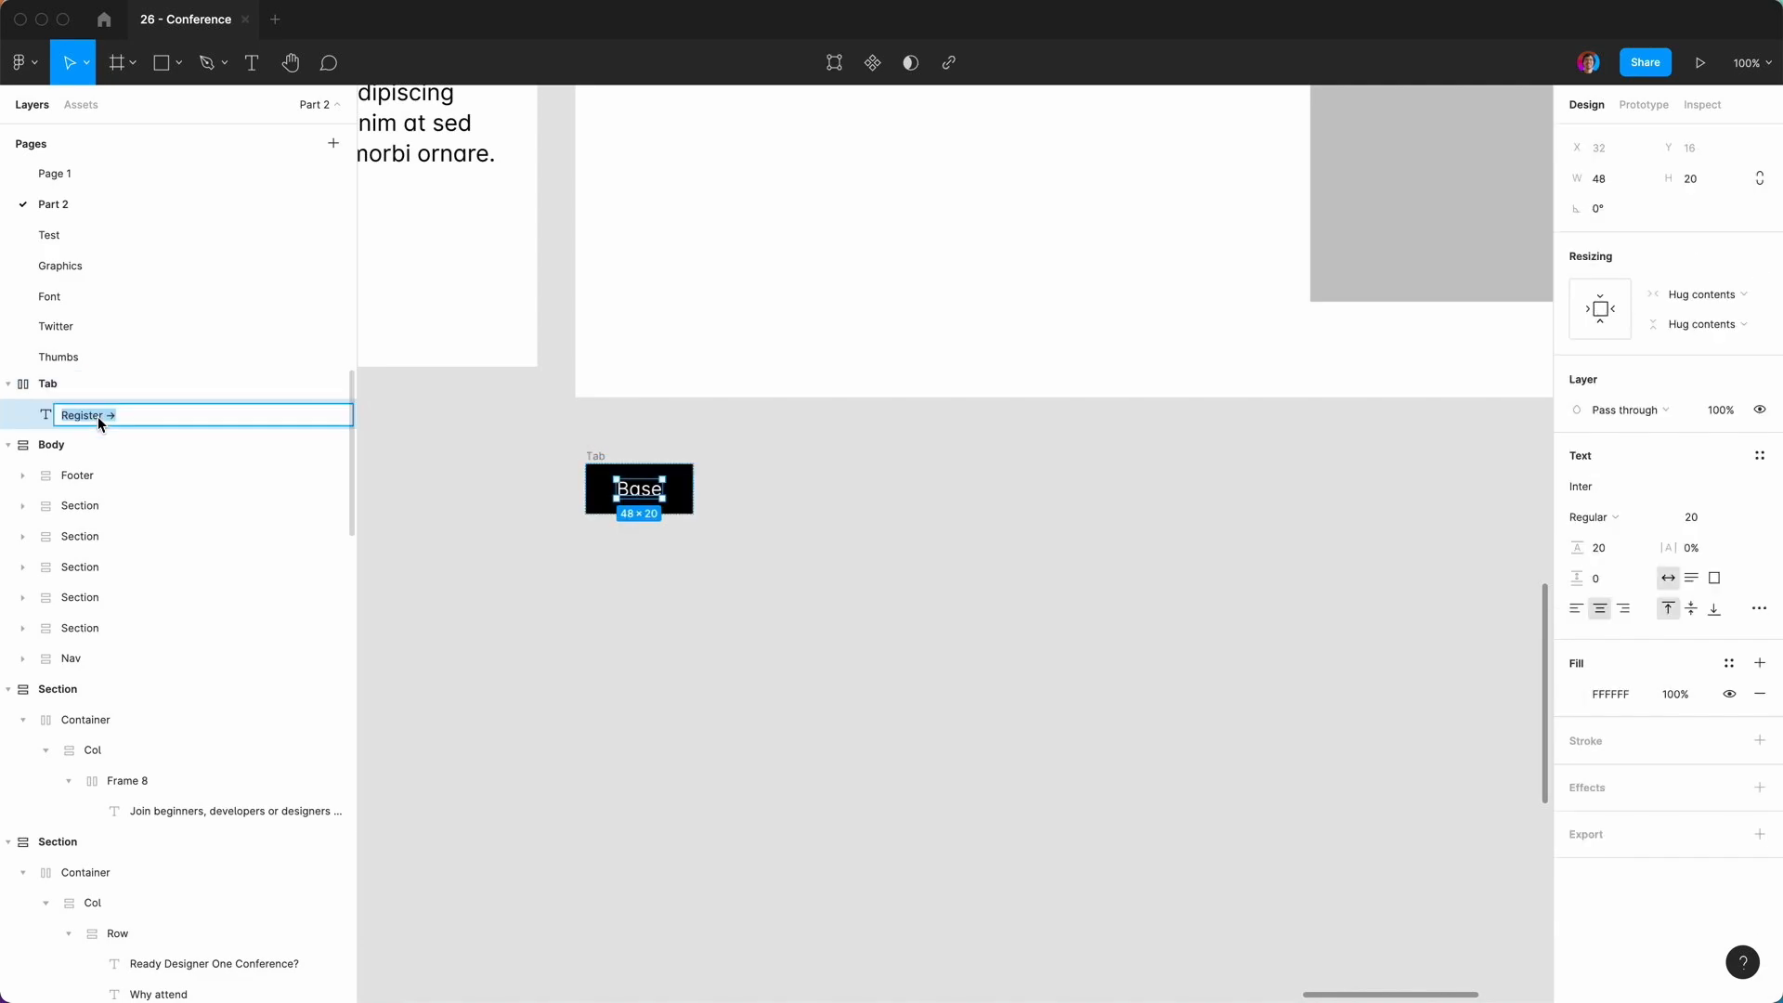
text(base)
key(Return)
Align the Tab frame with the Base section's left edge and turn it into a component.
click(51, 384)
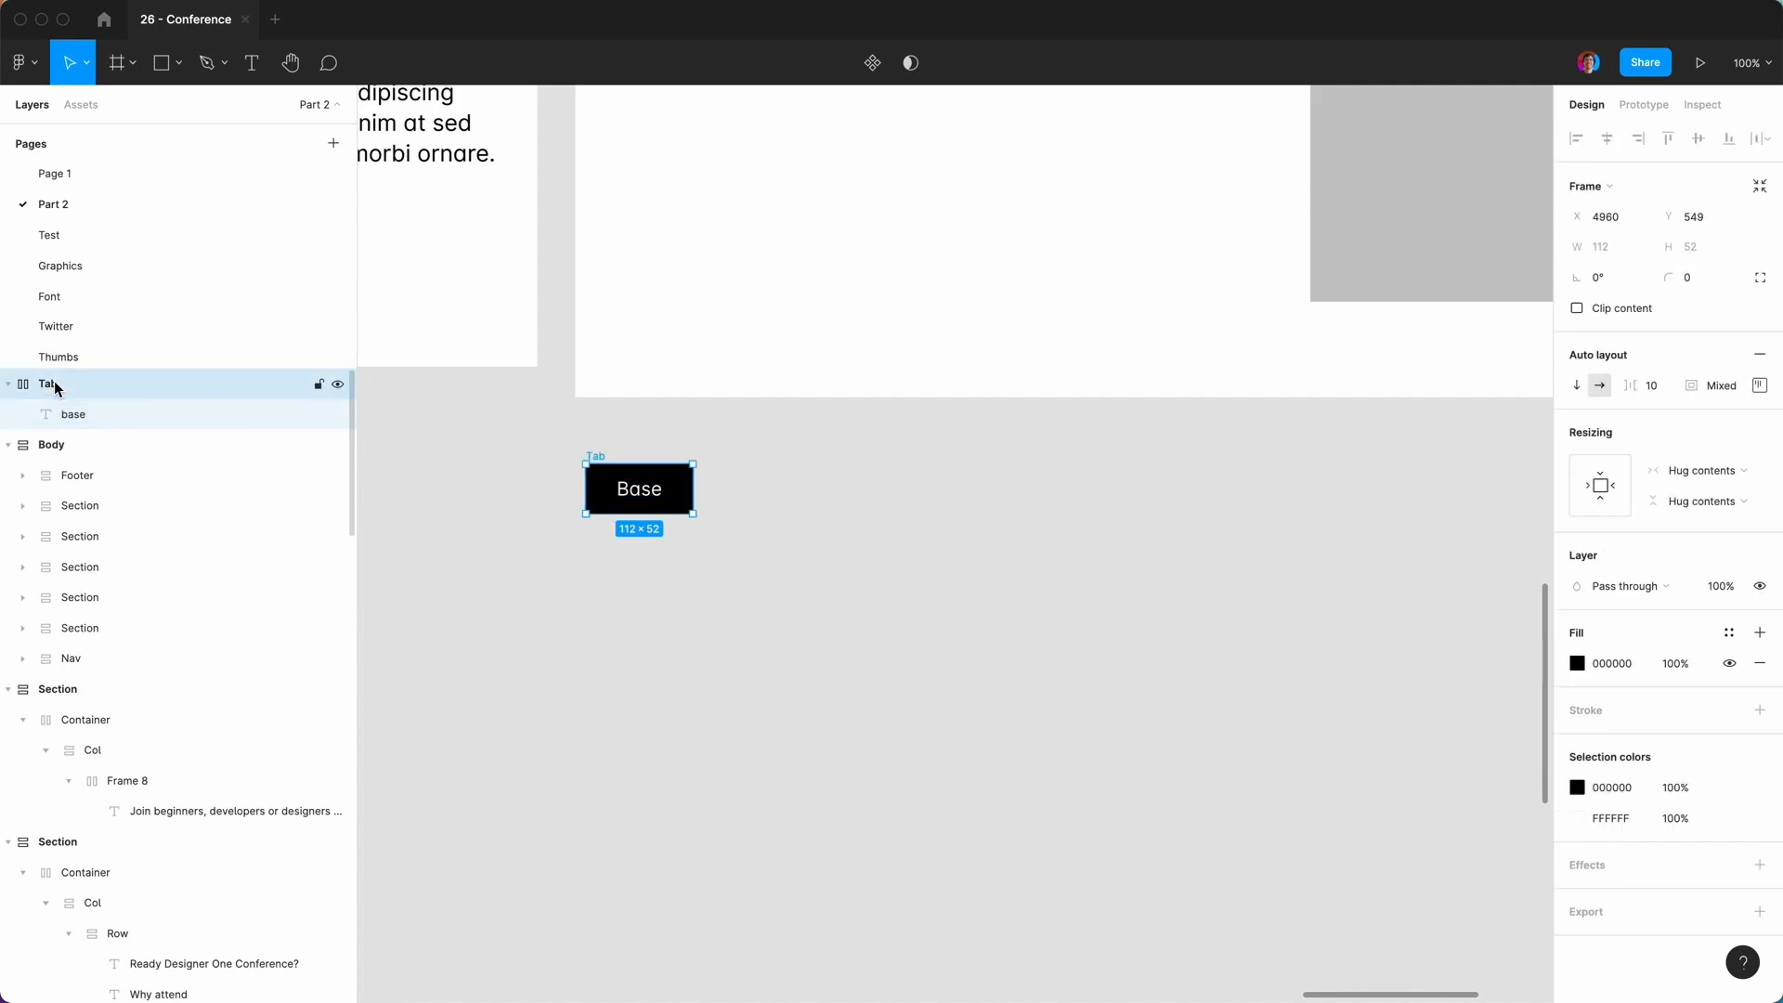
click(489, 414)
drag(599, 464, 586, 465)
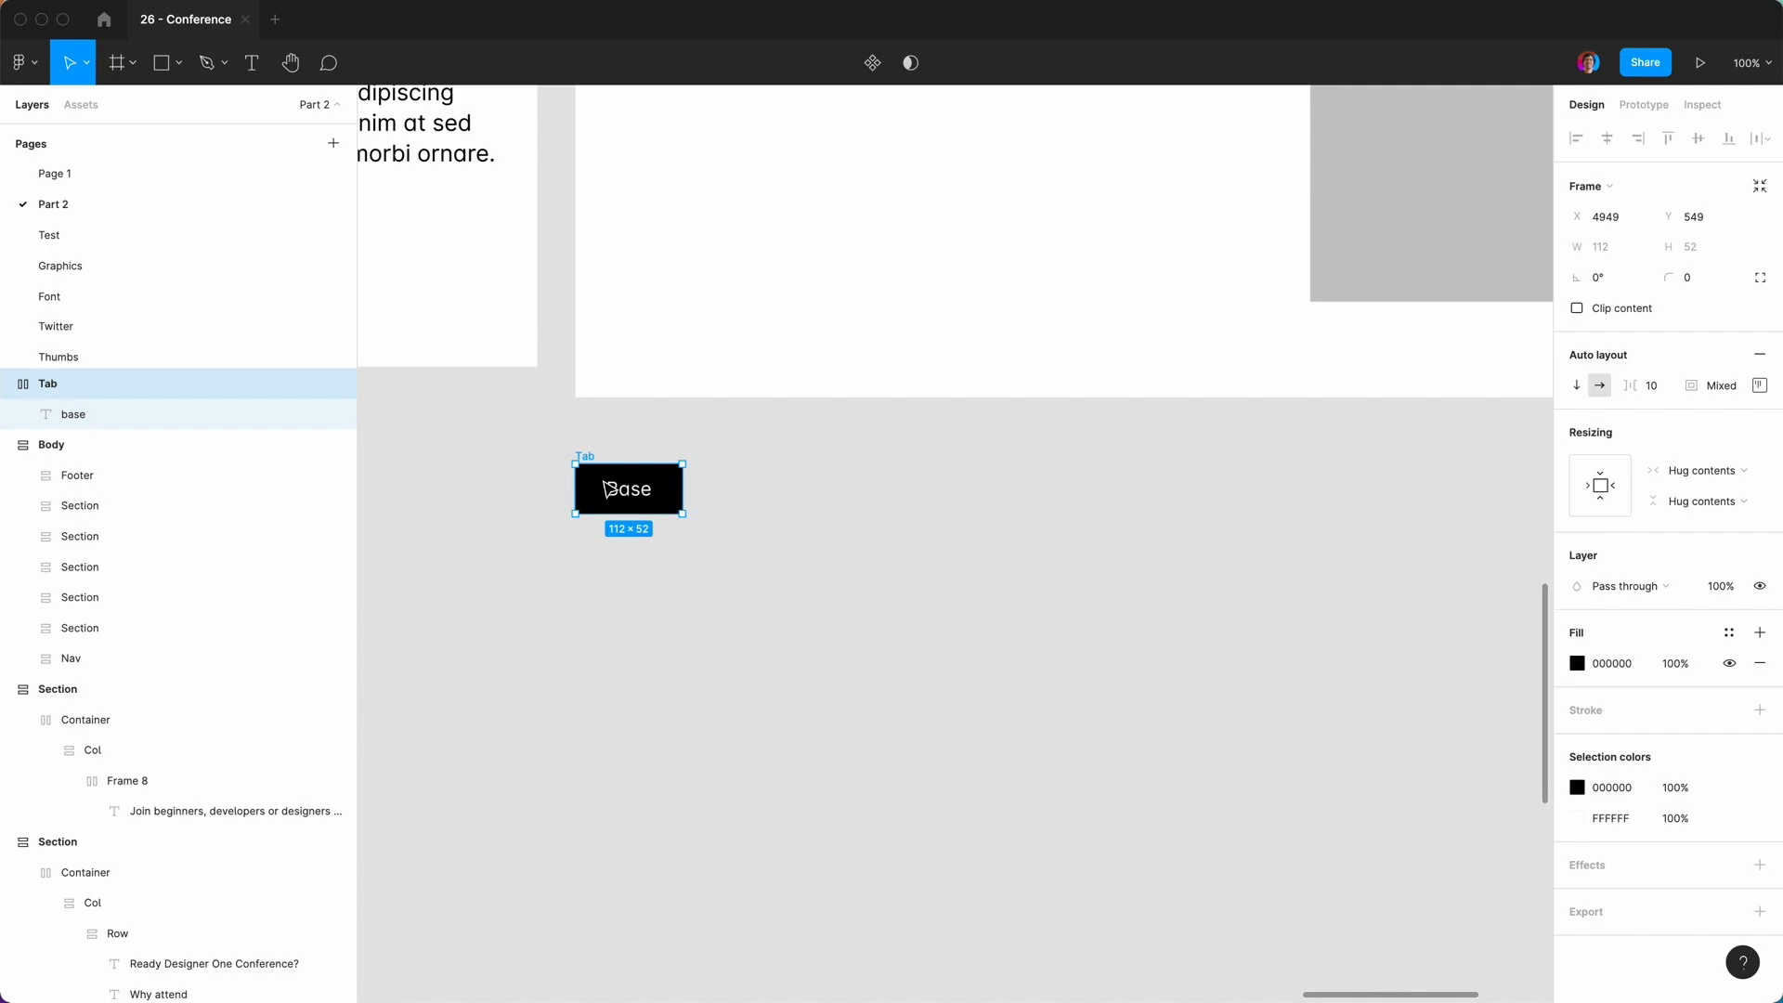
key(super+alt+k)
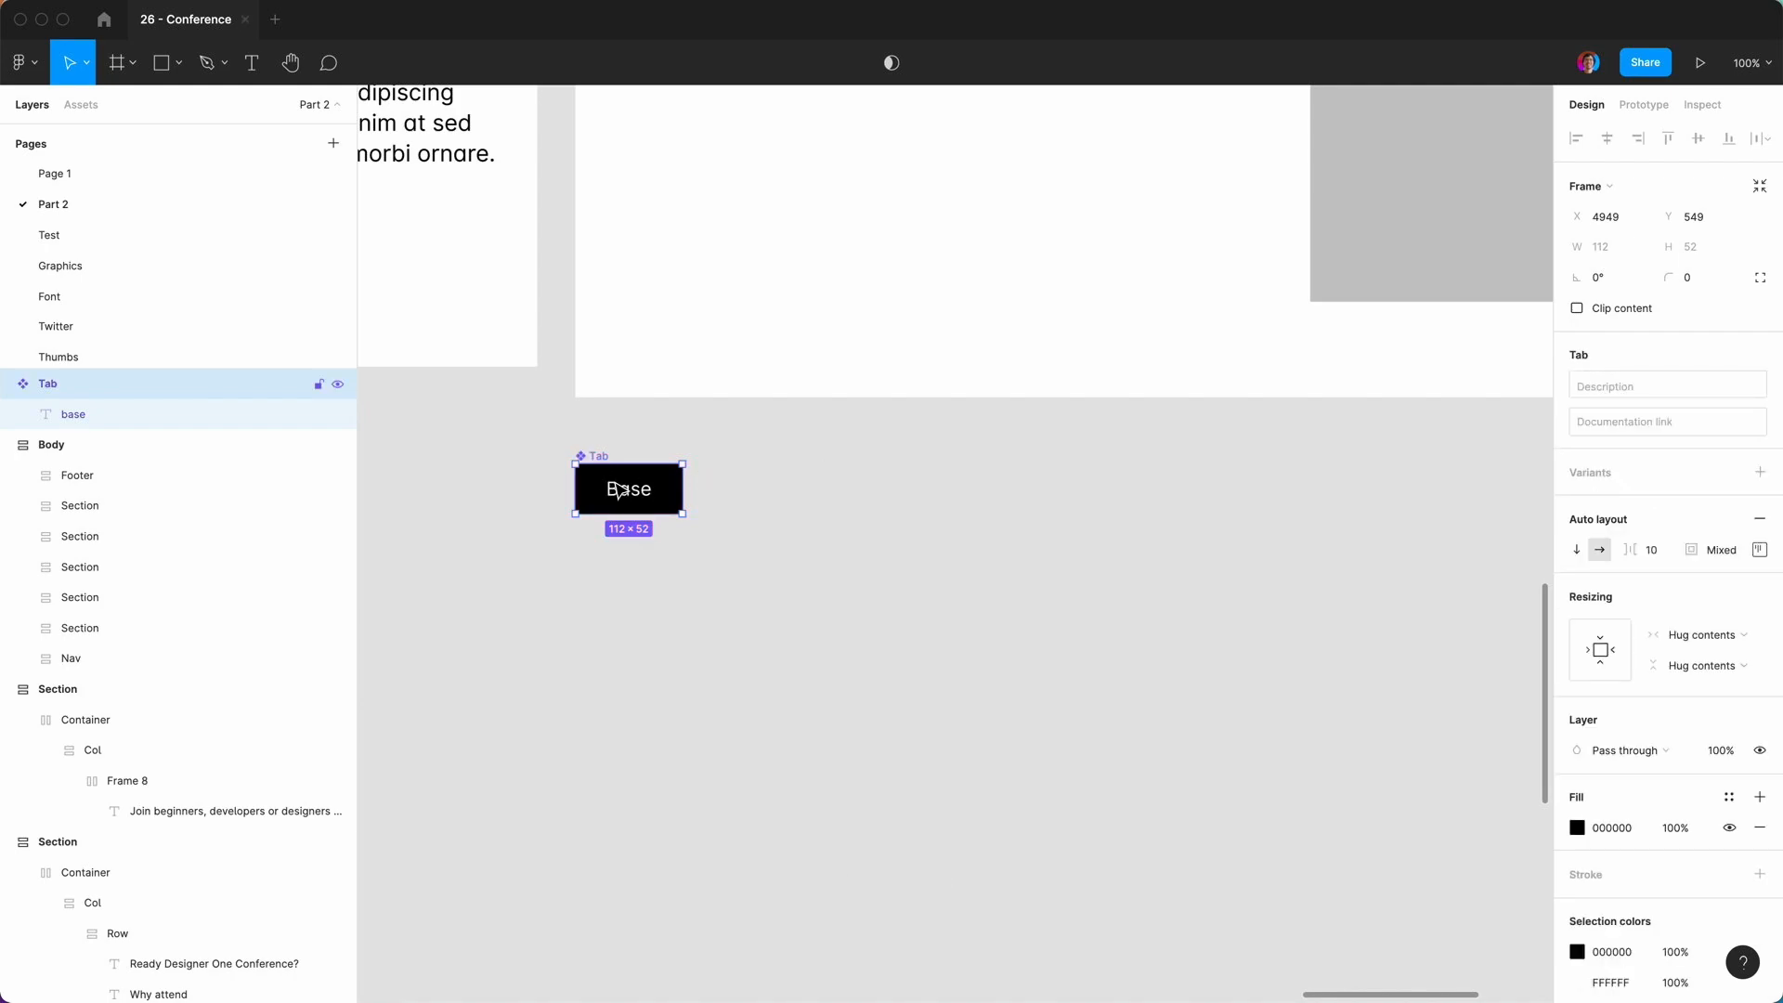
Add a second variant to the Tab component and name it "in active".
click(1760, 472)
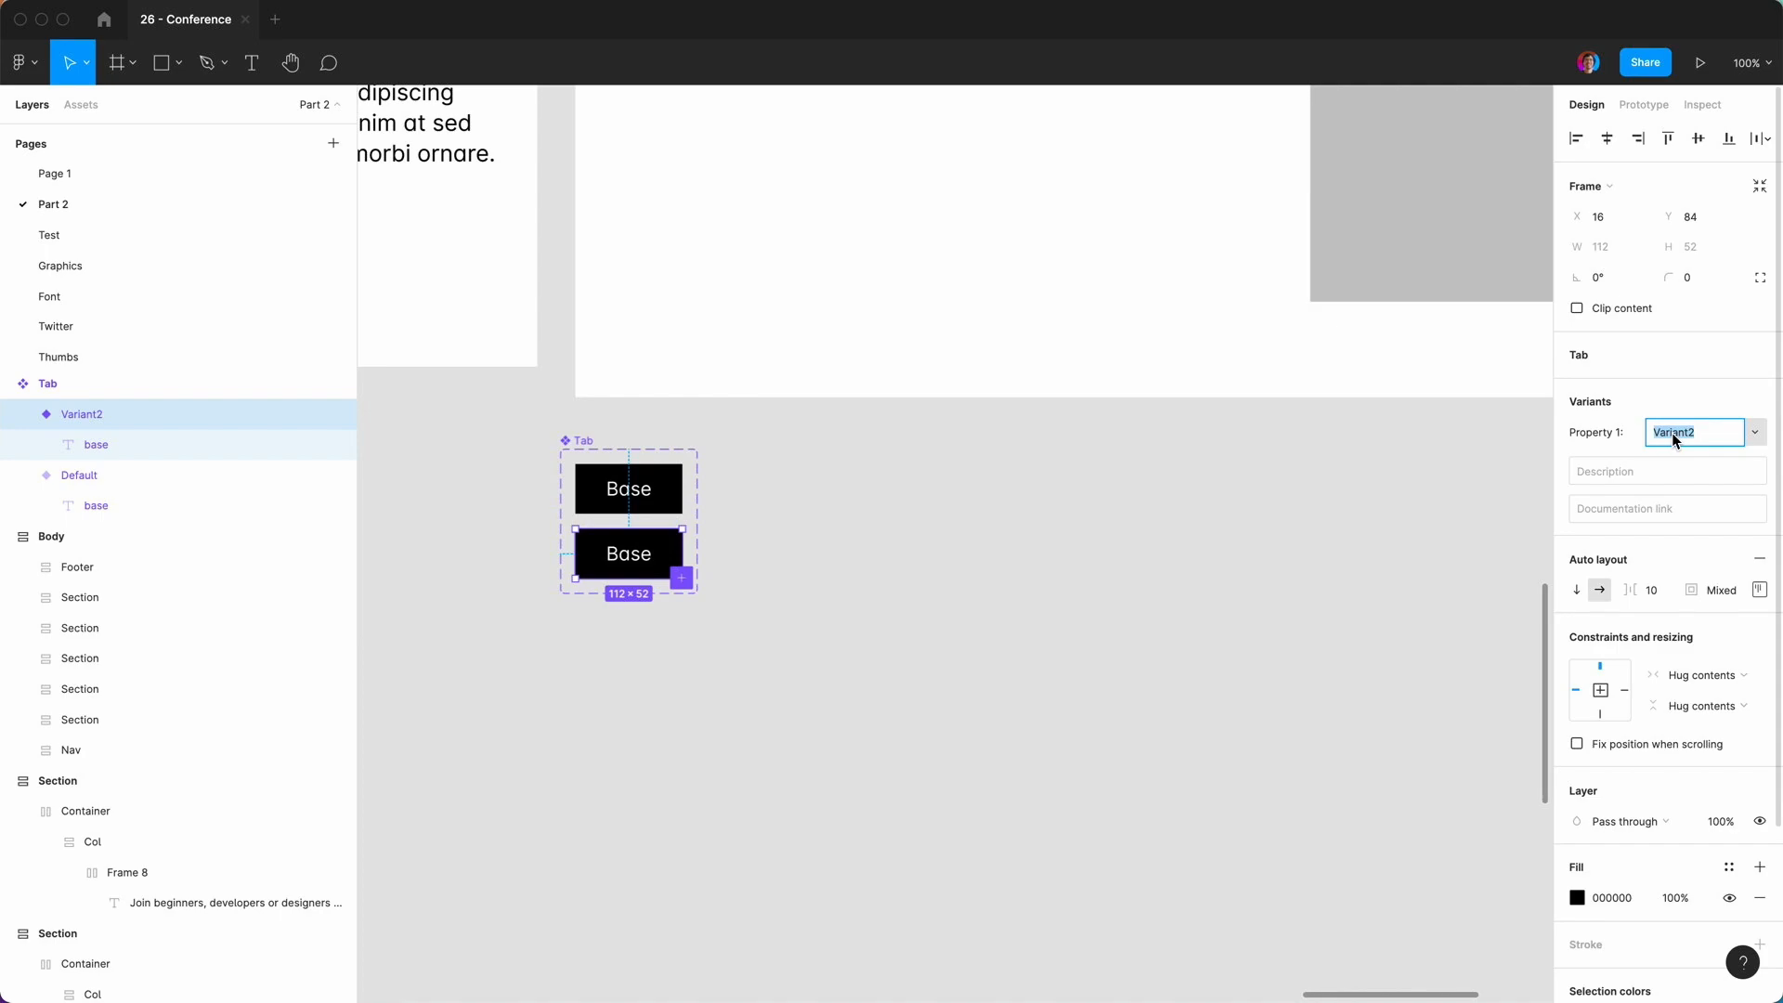
text(in active)
key(Return)
Rename the Tab component's default variant as "active".
click(676, 489)
click(1669, 432)
text(a)
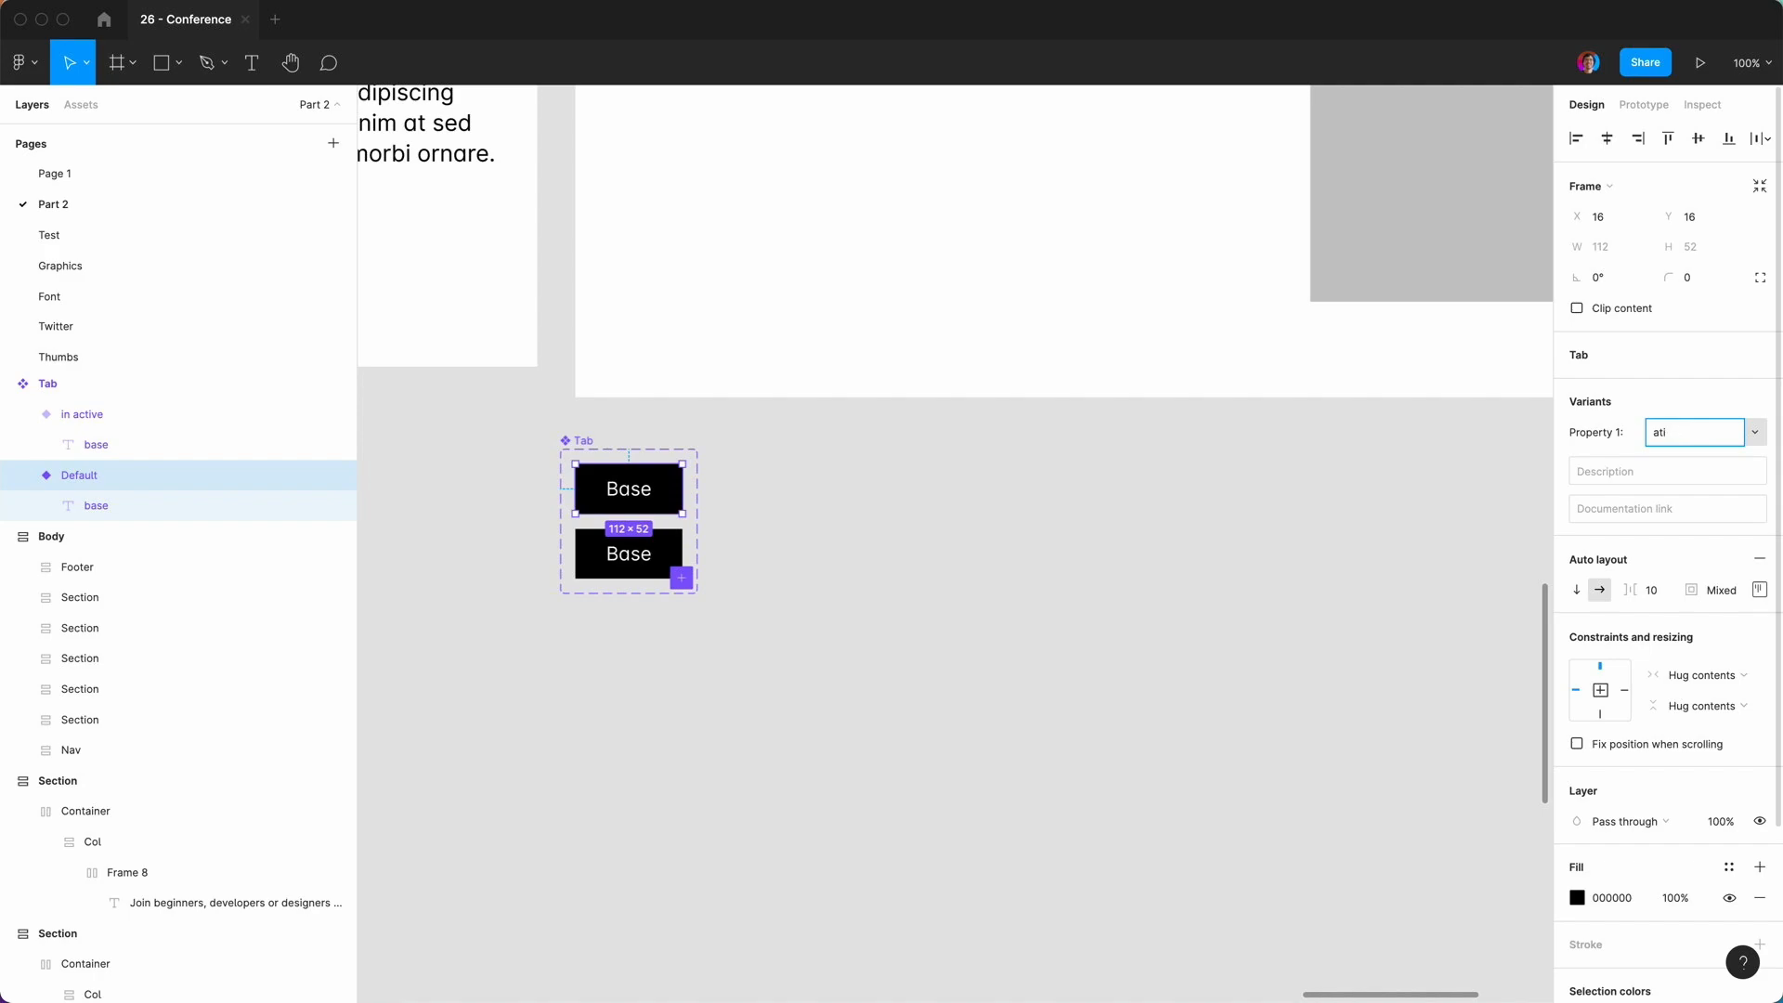
text(ctive)
key(Return)
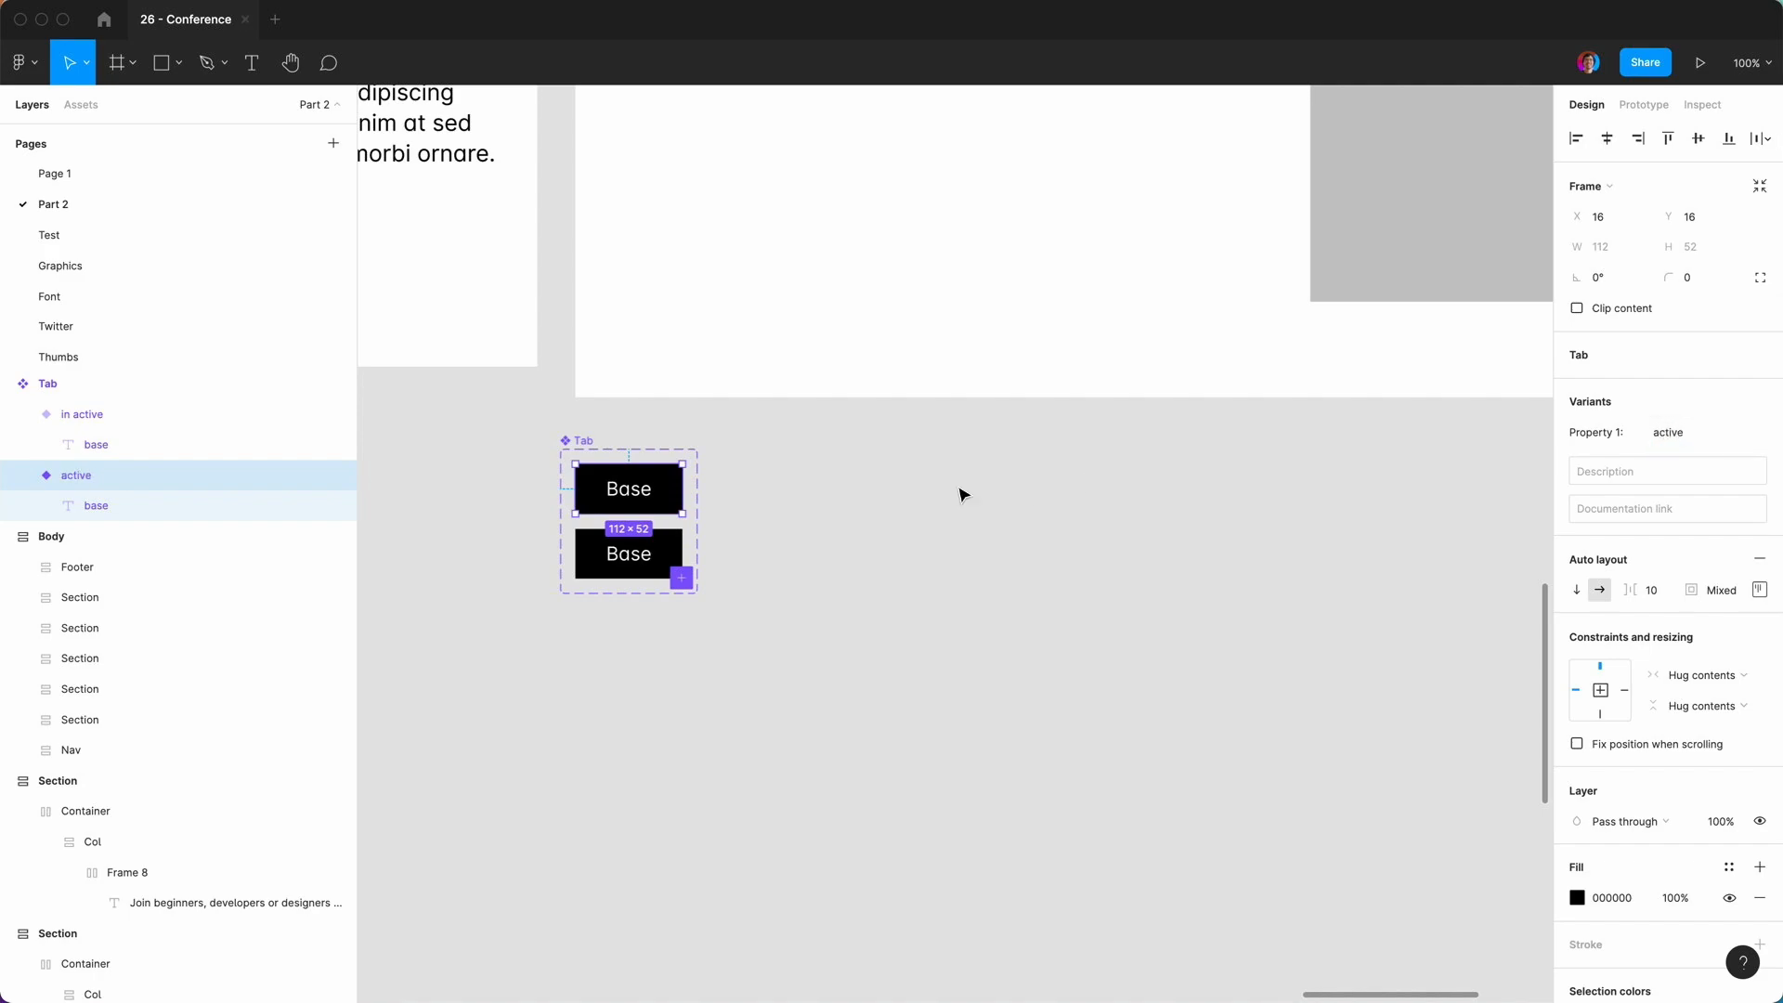
Align the Tab component set's left edge with the Base section's left edge.
click(669, 415)
click(581, 442)
drag(576, 449, 590, 450)
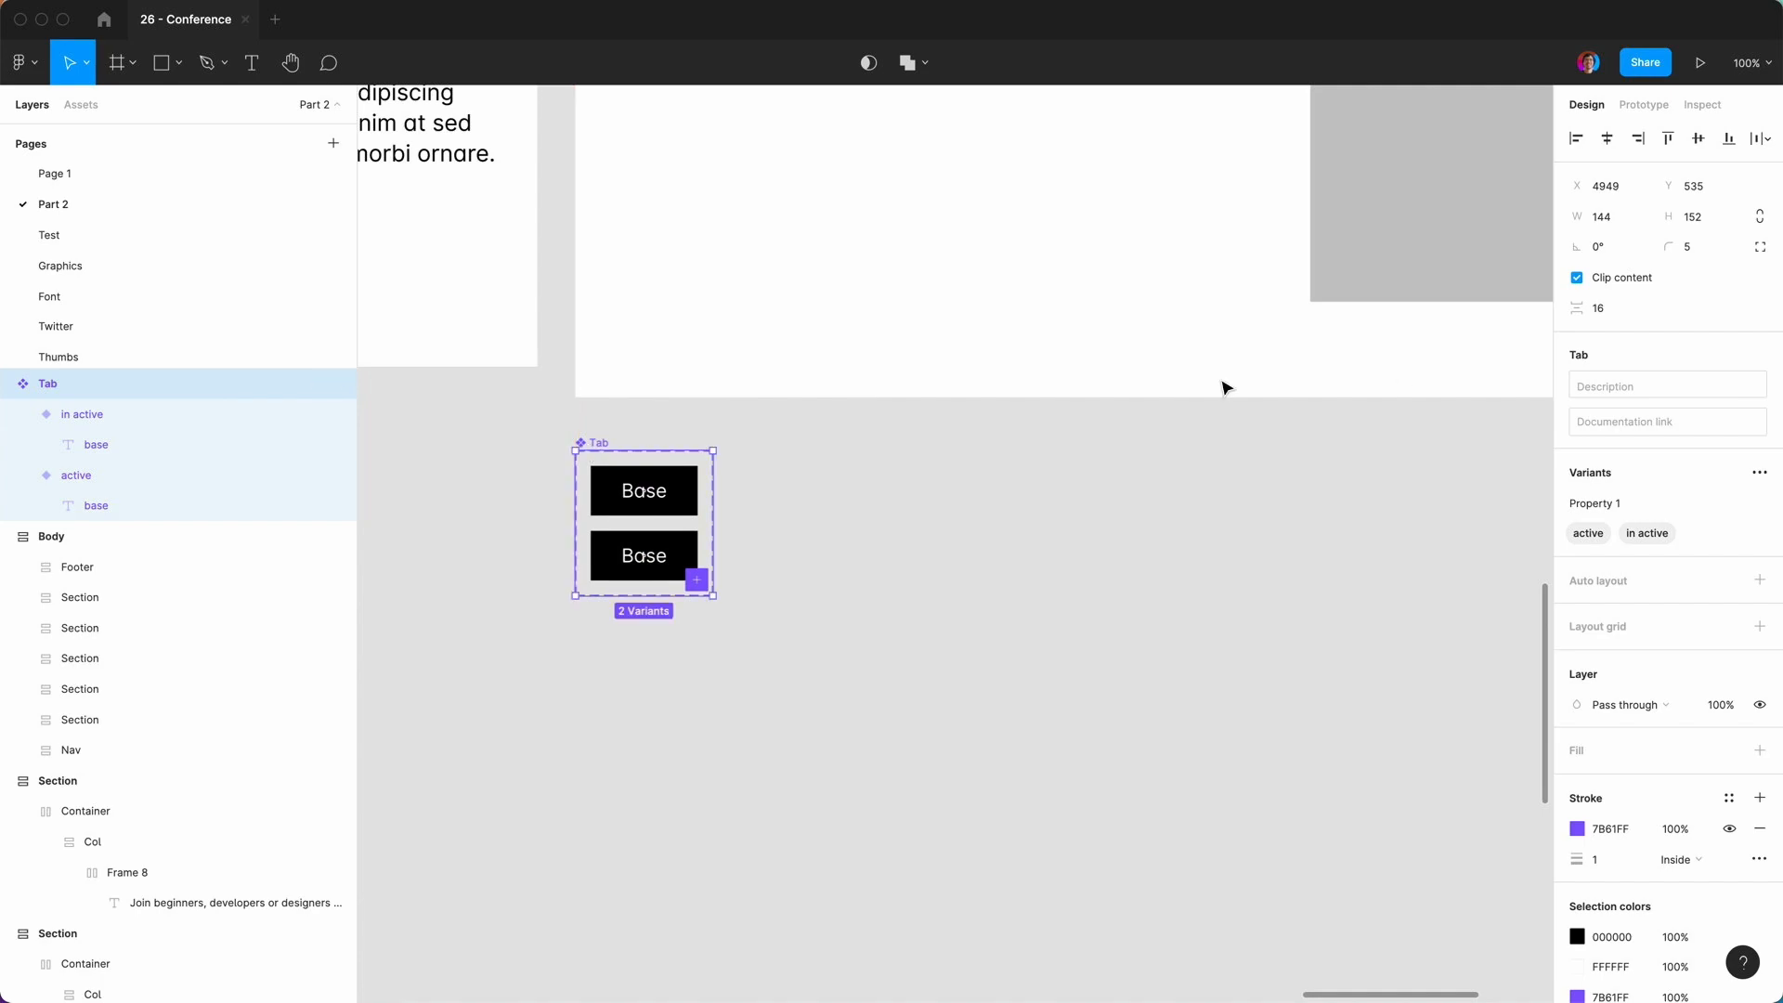
Rename the Tab component set's variant property as "Type".
click(1612, 507)
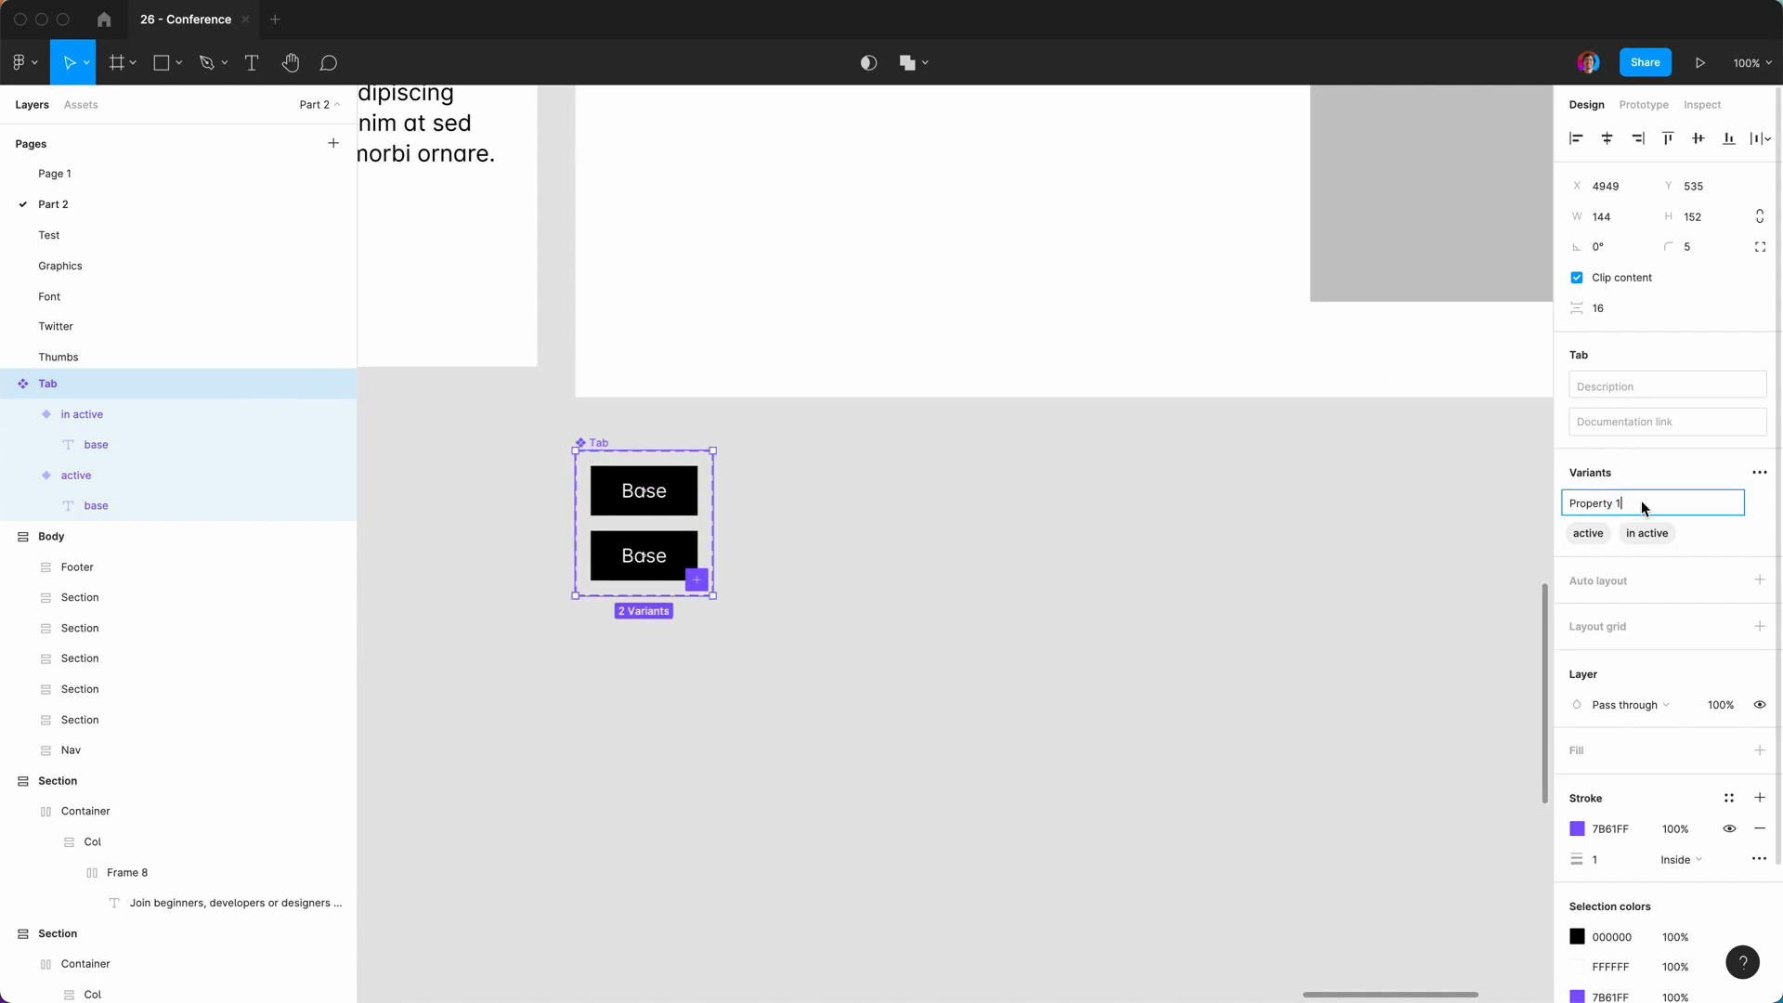
key(super+a)
text(Typee)
key(Return)
double_click(1589, 508)
key(Right)
key(Return)
click(1173, 576)
Move the Tab component set up beside the Button components, above the hero section.
click(599, 446)
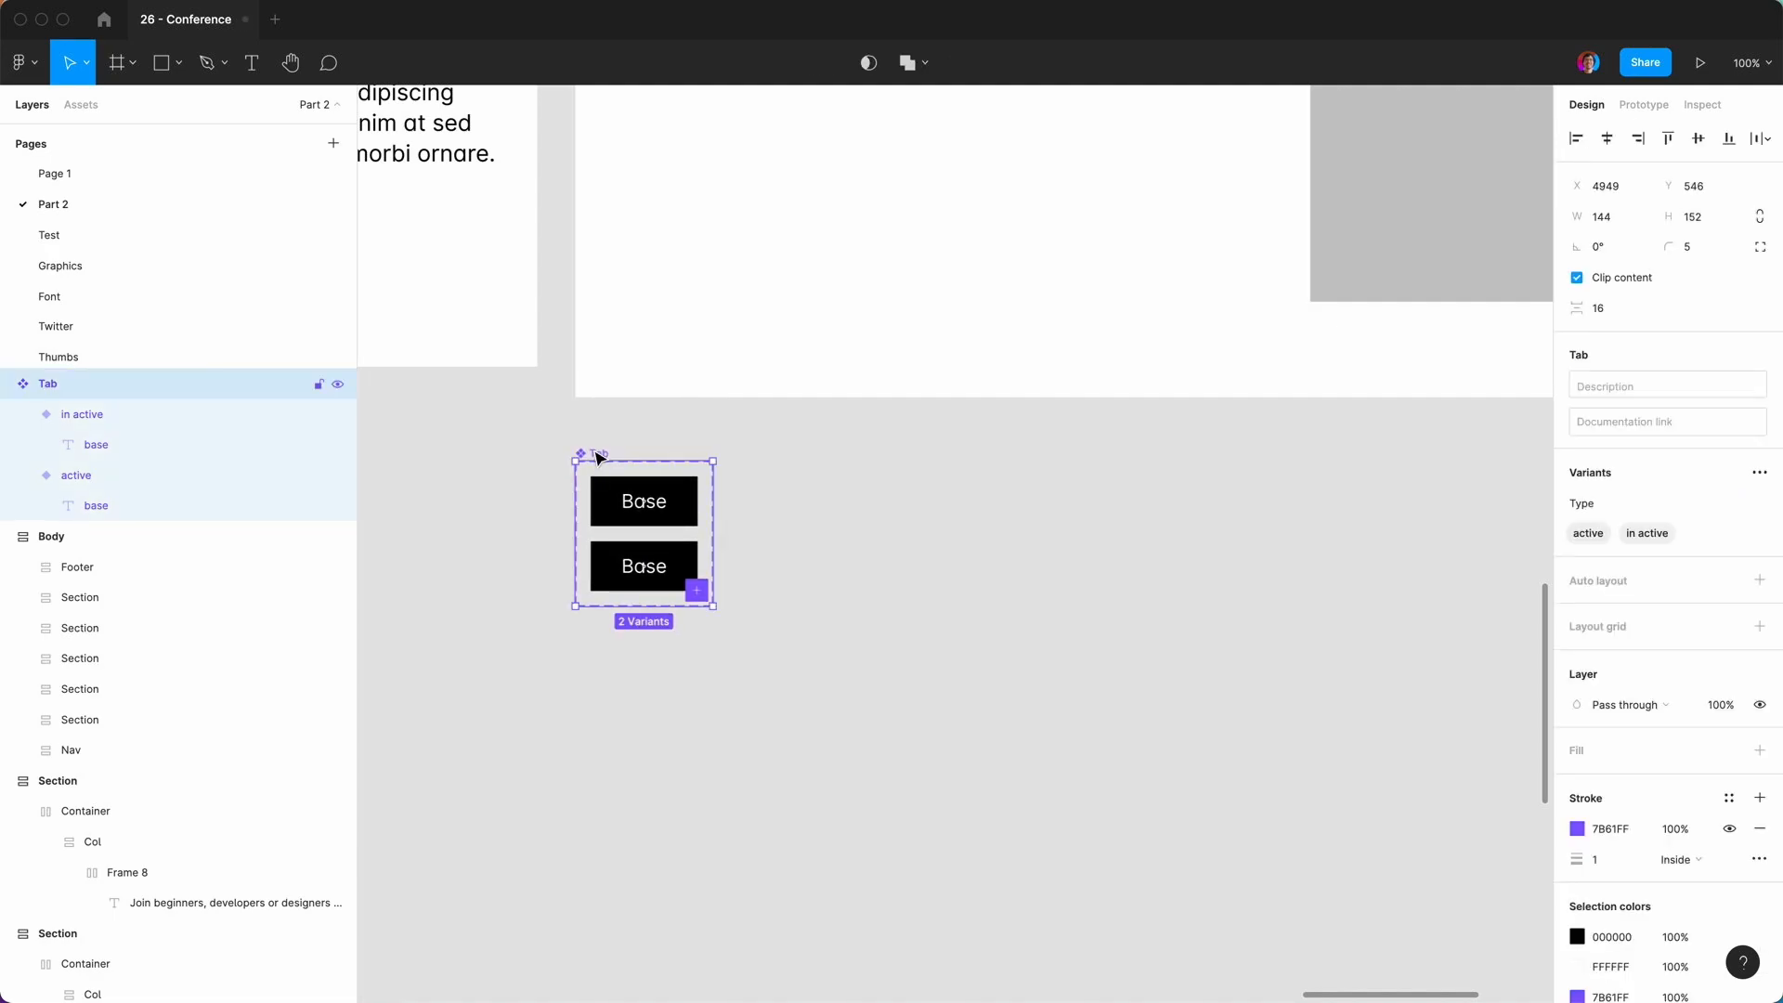
scroll(597, 457, down, 10)
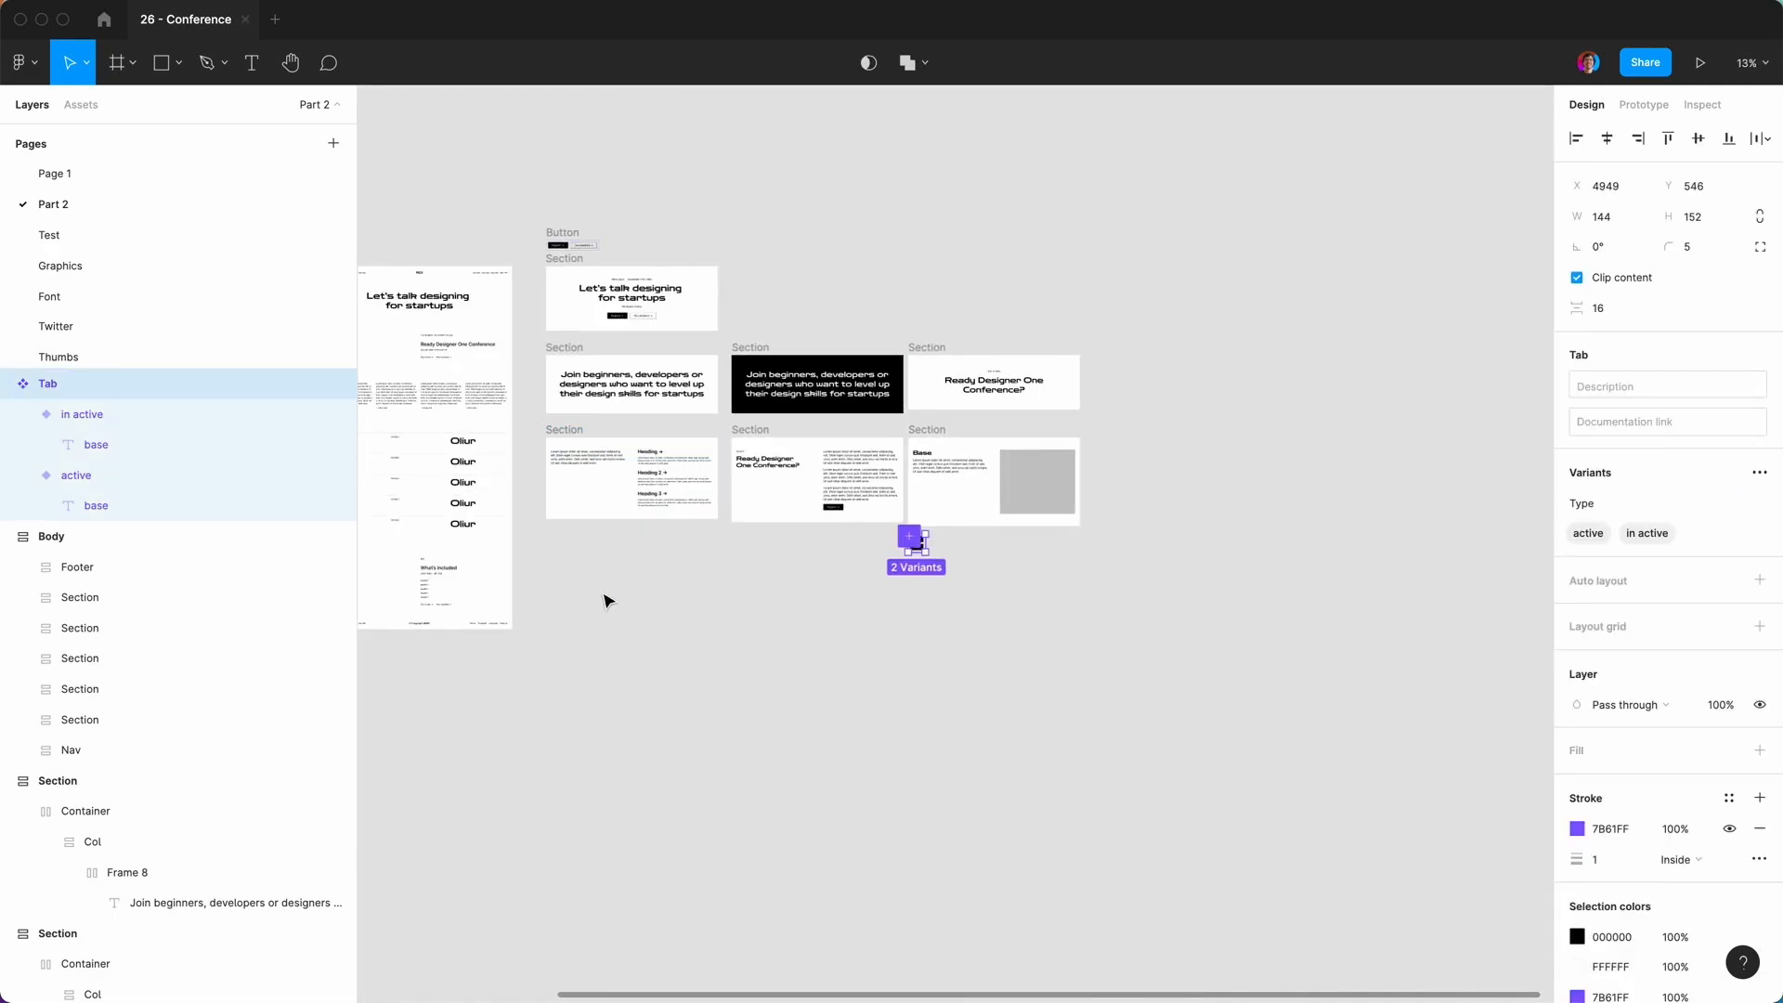
click(802, 625)
drag(919, 543, 629, 242)
click(742, 213)
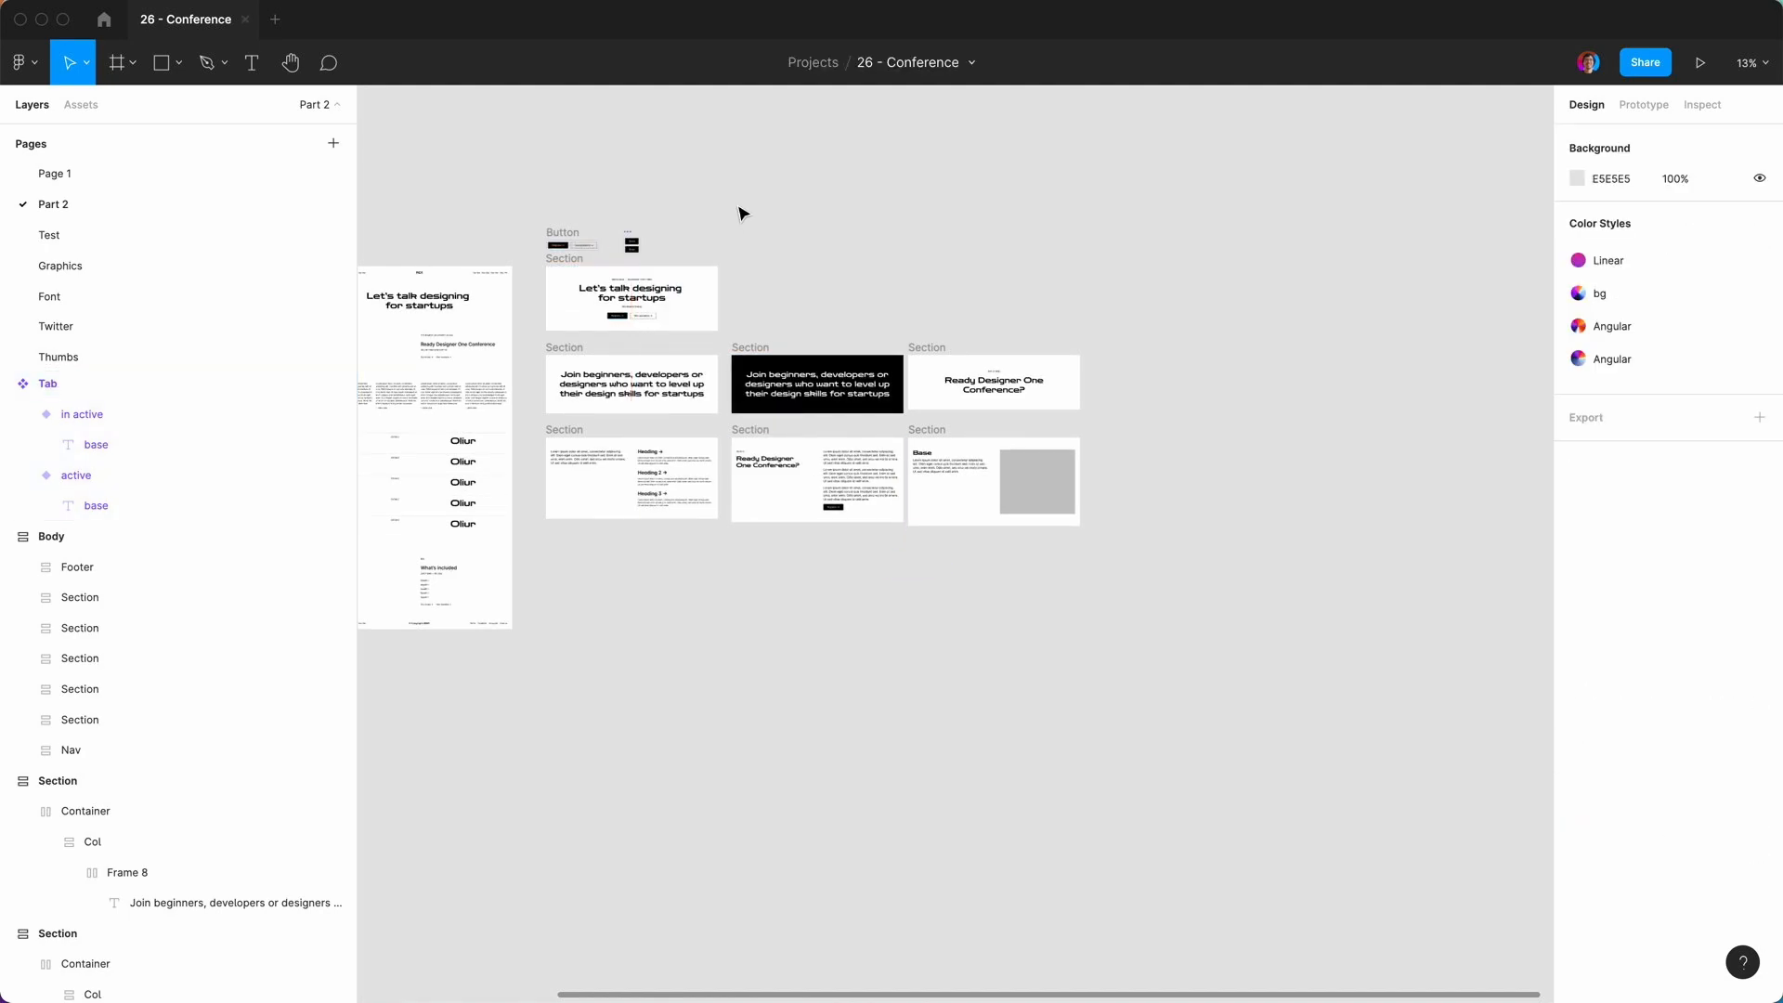
Search the assets for "tab" and place an instance of the black Base tab below the Base section.
click(85, 105)
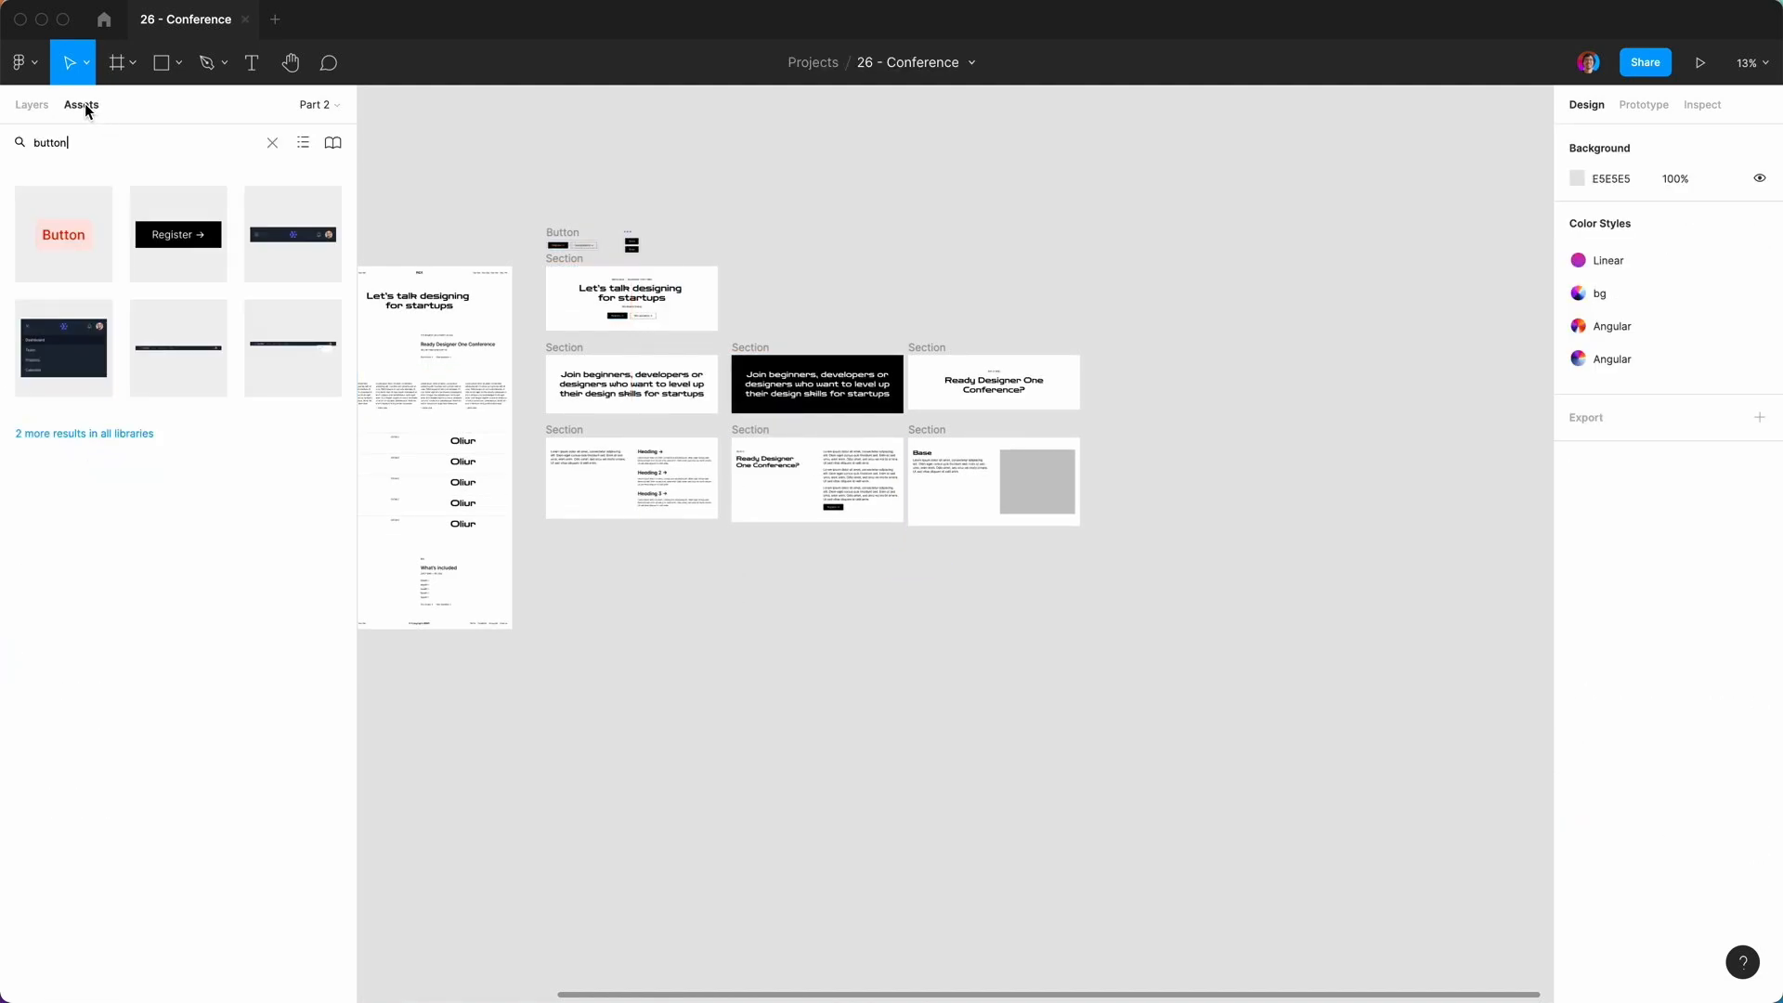
drag(86, 142, 2, 142)
text(tab)
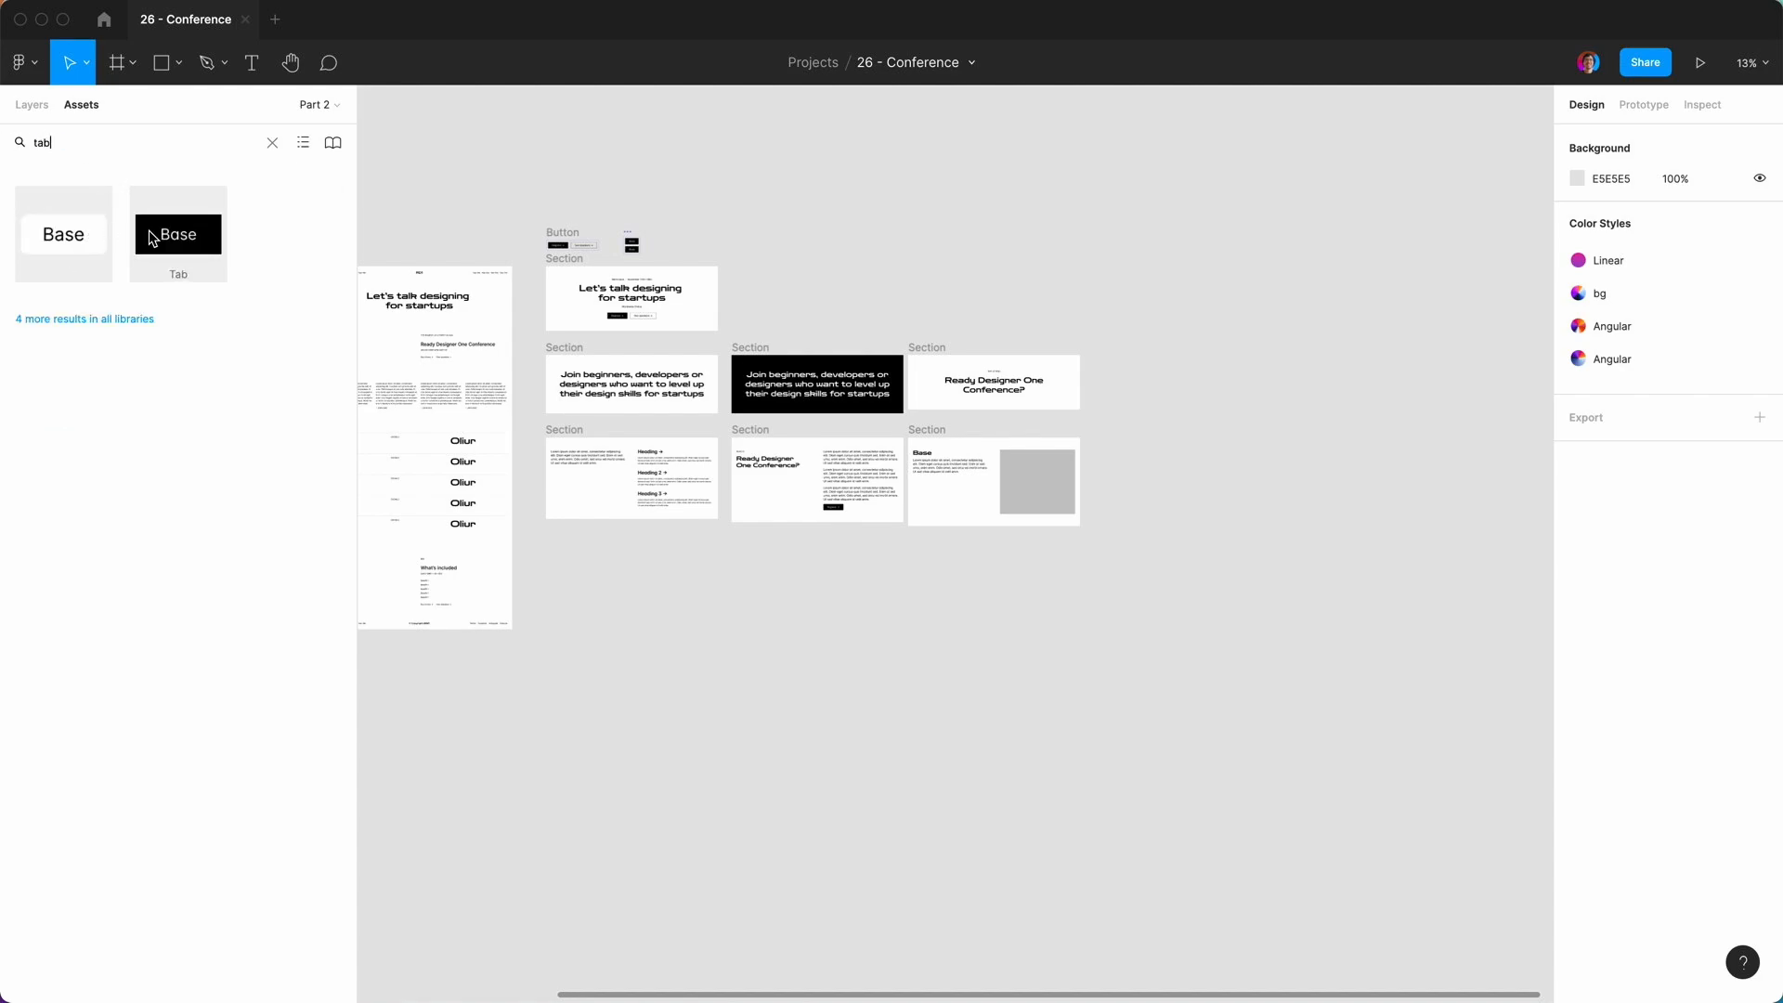
drag(155, 236, 936, 585)
click(791, 636)
key(shift+0)
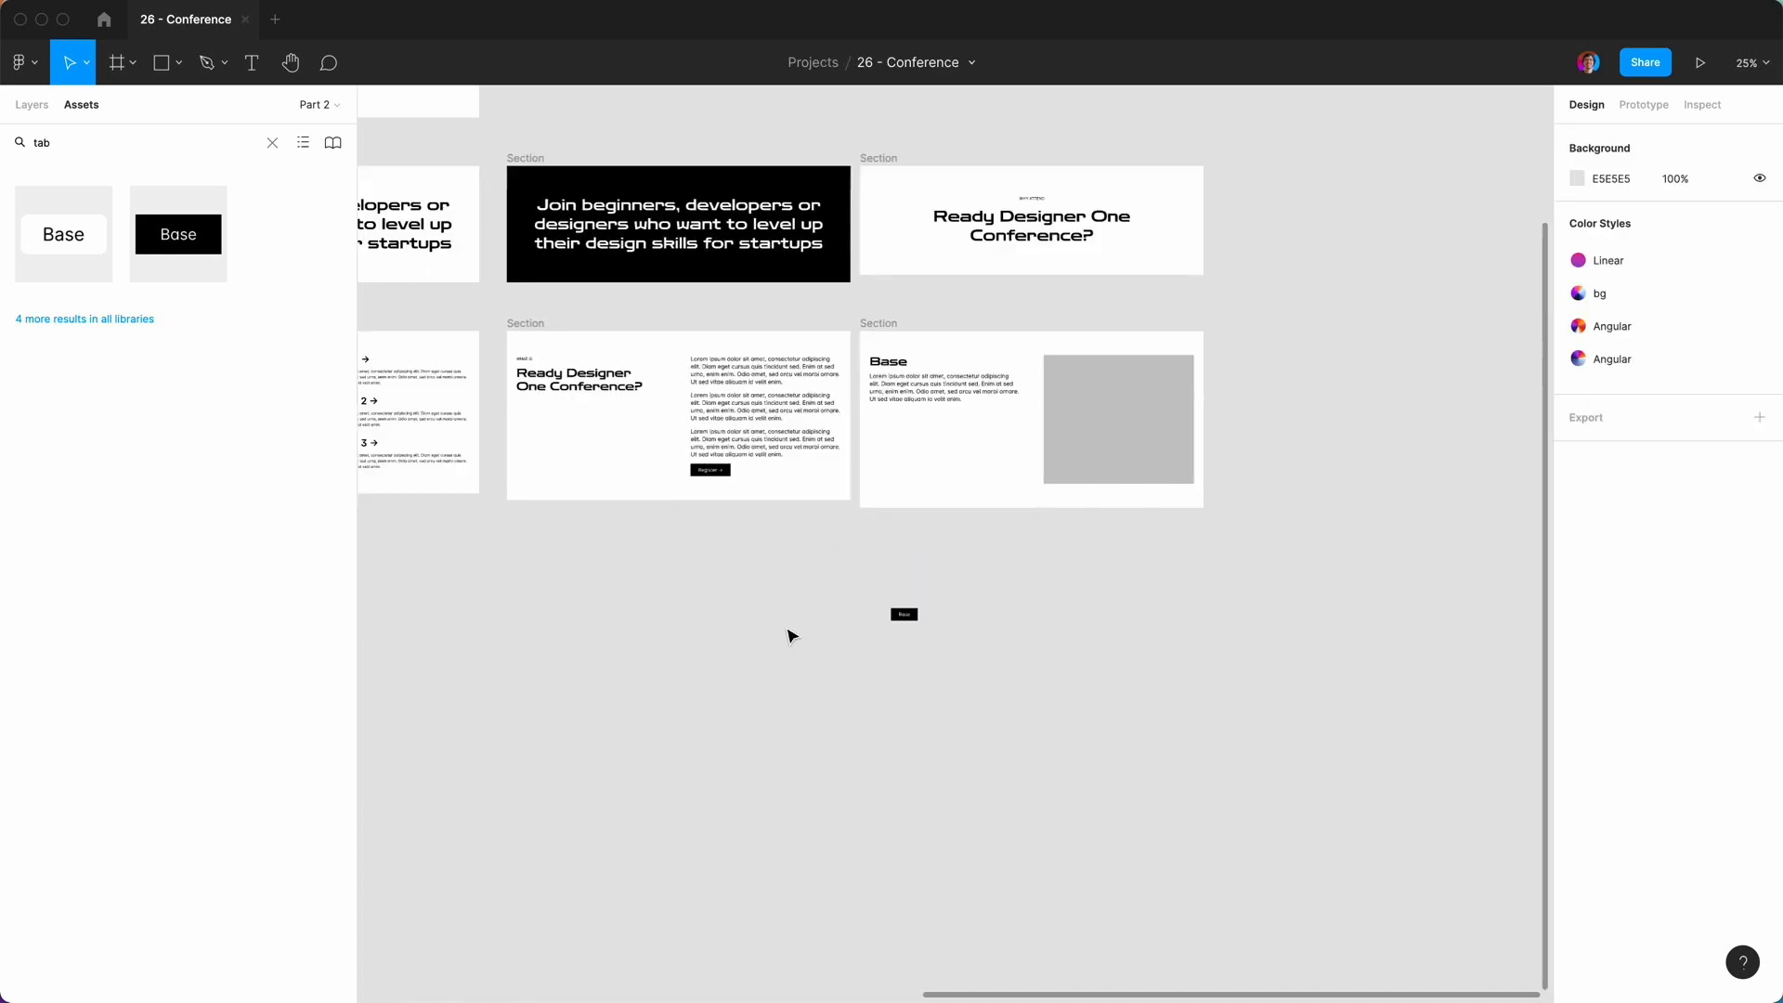
Move the Tab instance closer beneath the Base section, near its left edge, and show the layer list again.
drag(759, 836, 648, 531)
click(637, 632)
click(657, 521)
click(37, 105)
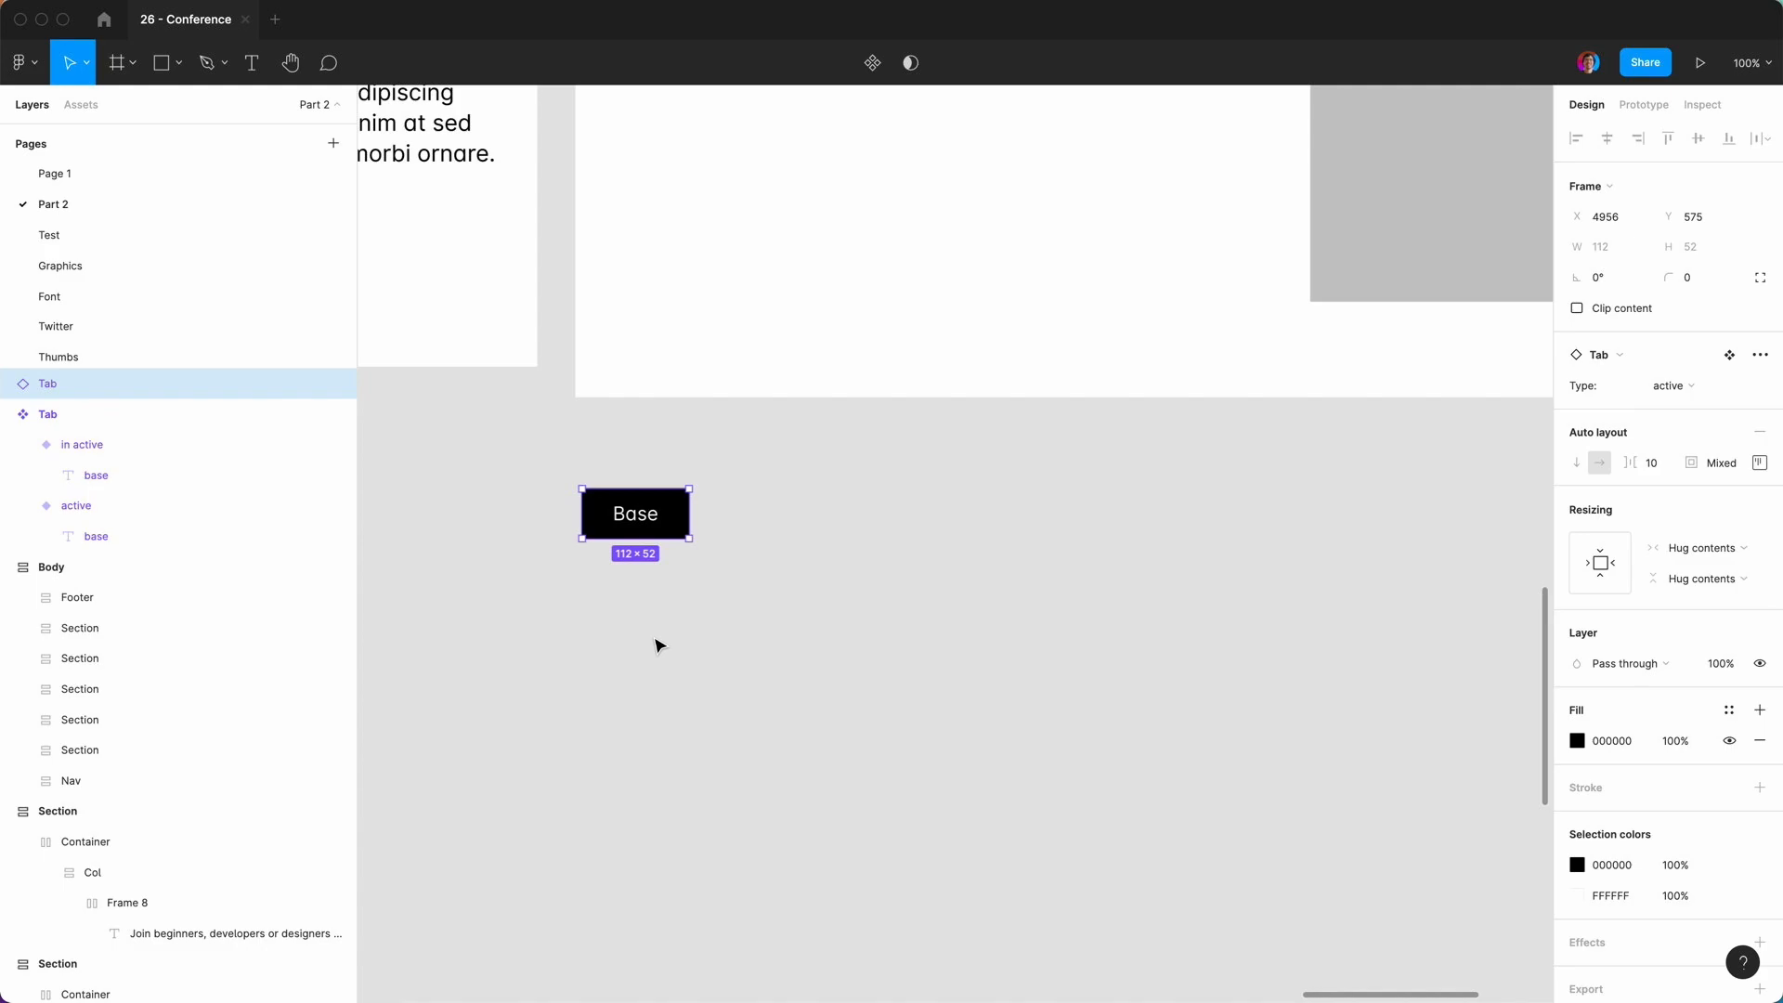
Duplicate the Tab instance three times and wrap all four tabs in a horizontal auto layout frame.
key(super+d)
key(super+d)
key(super+d)
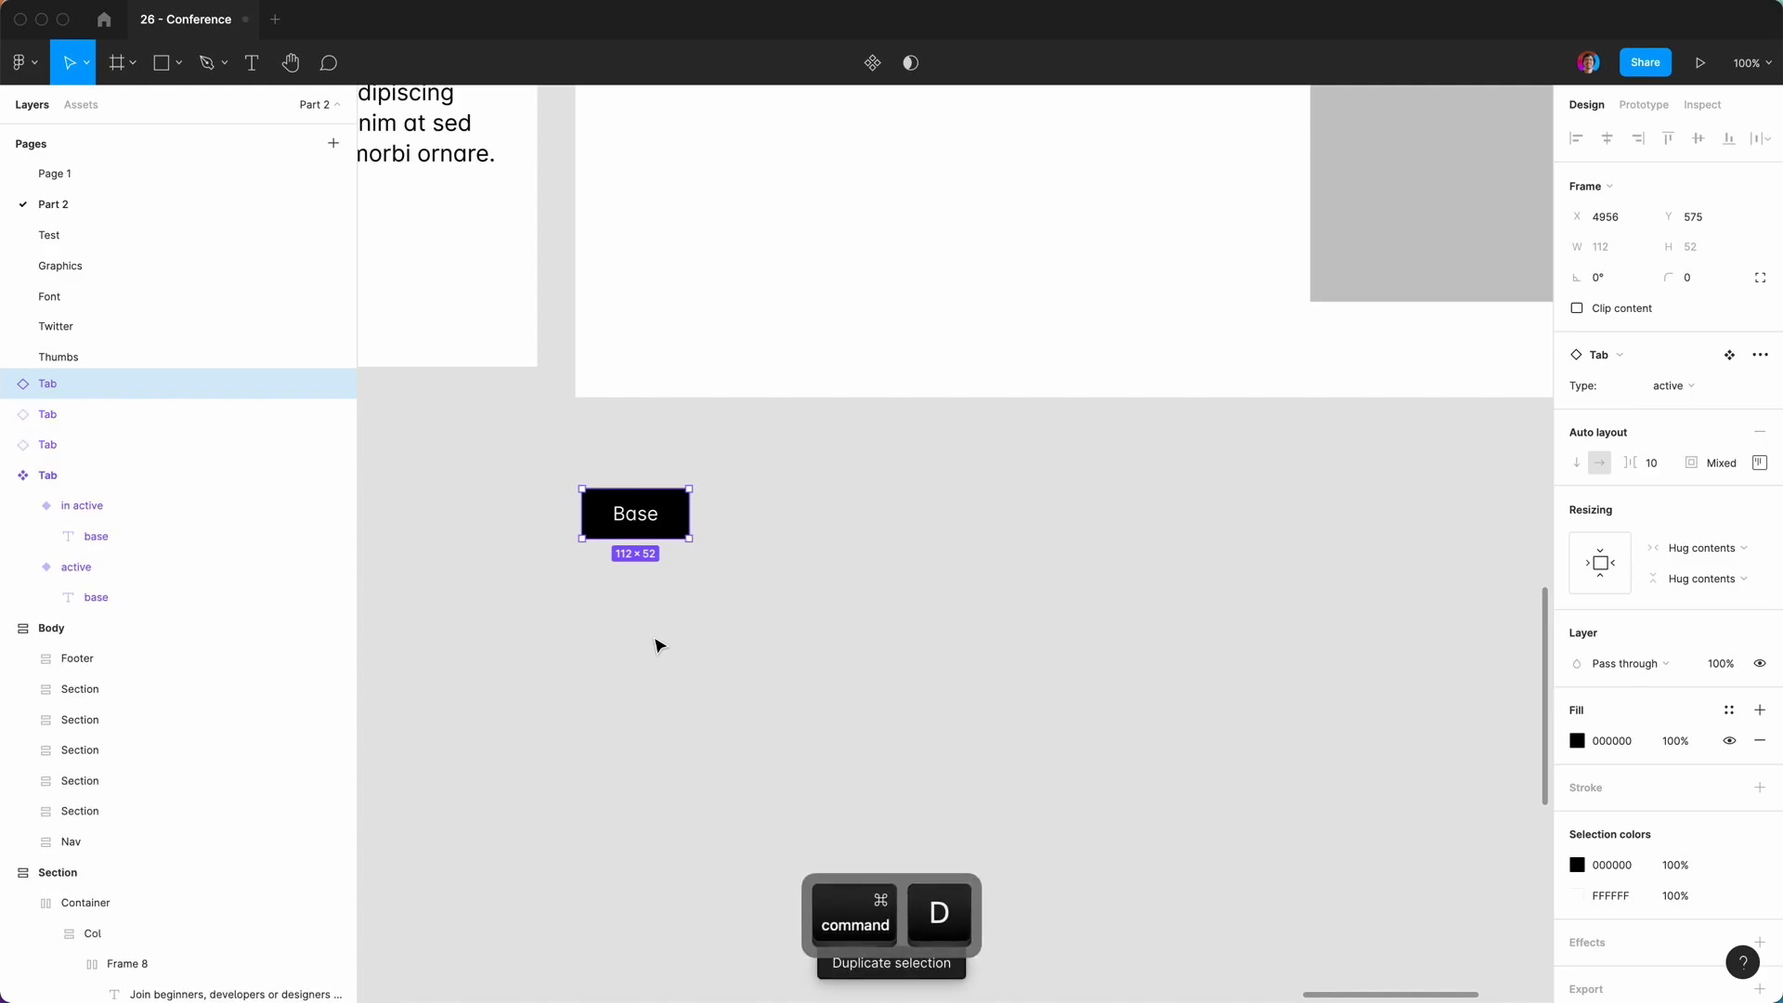
shift+click(57, 481)
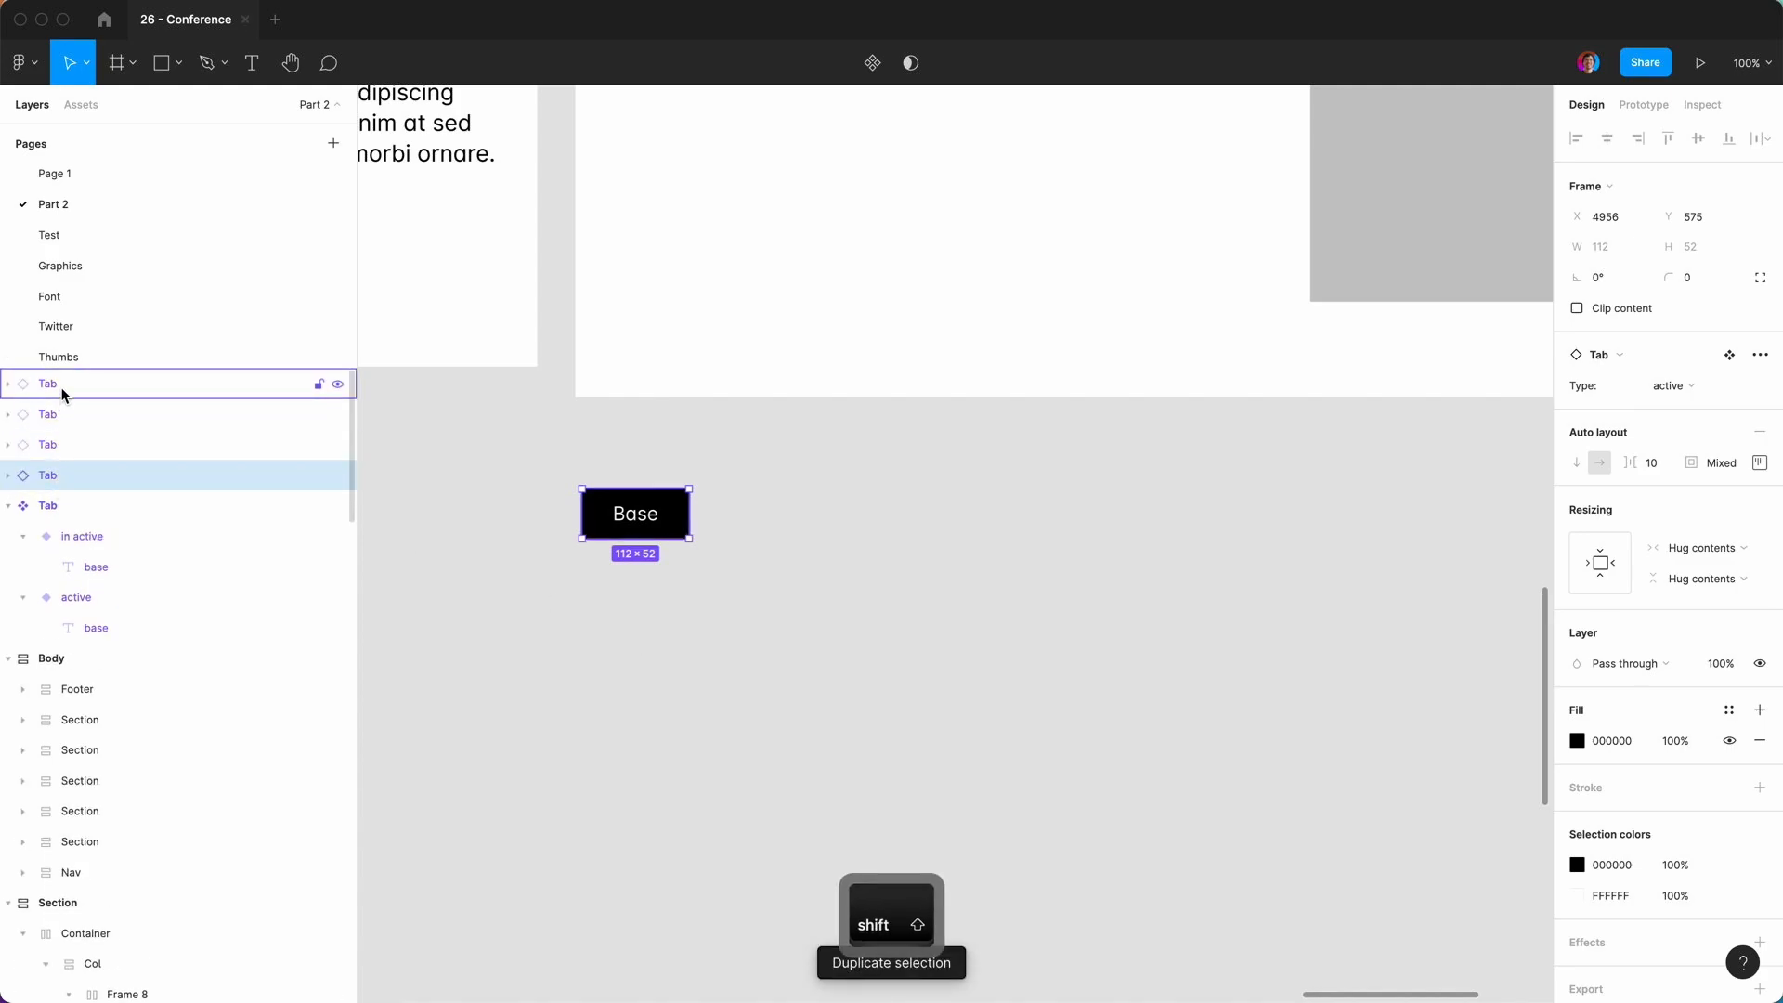
key(shift+a)
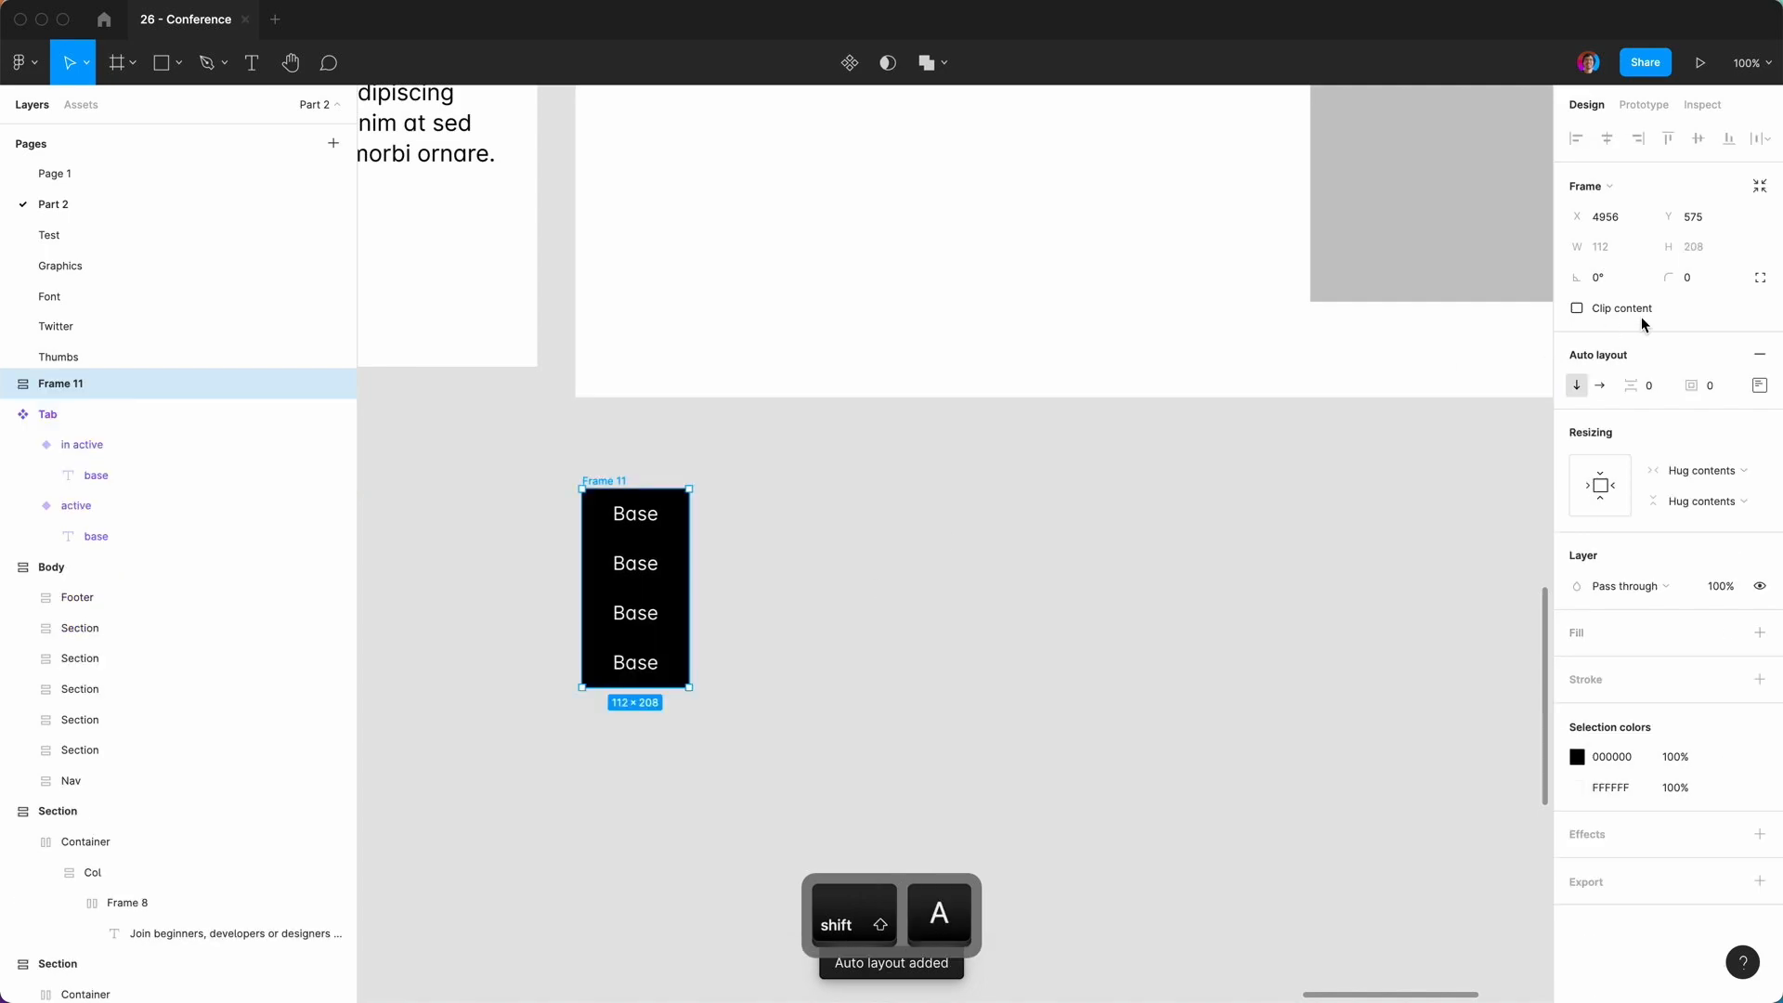
click(1599, 386)
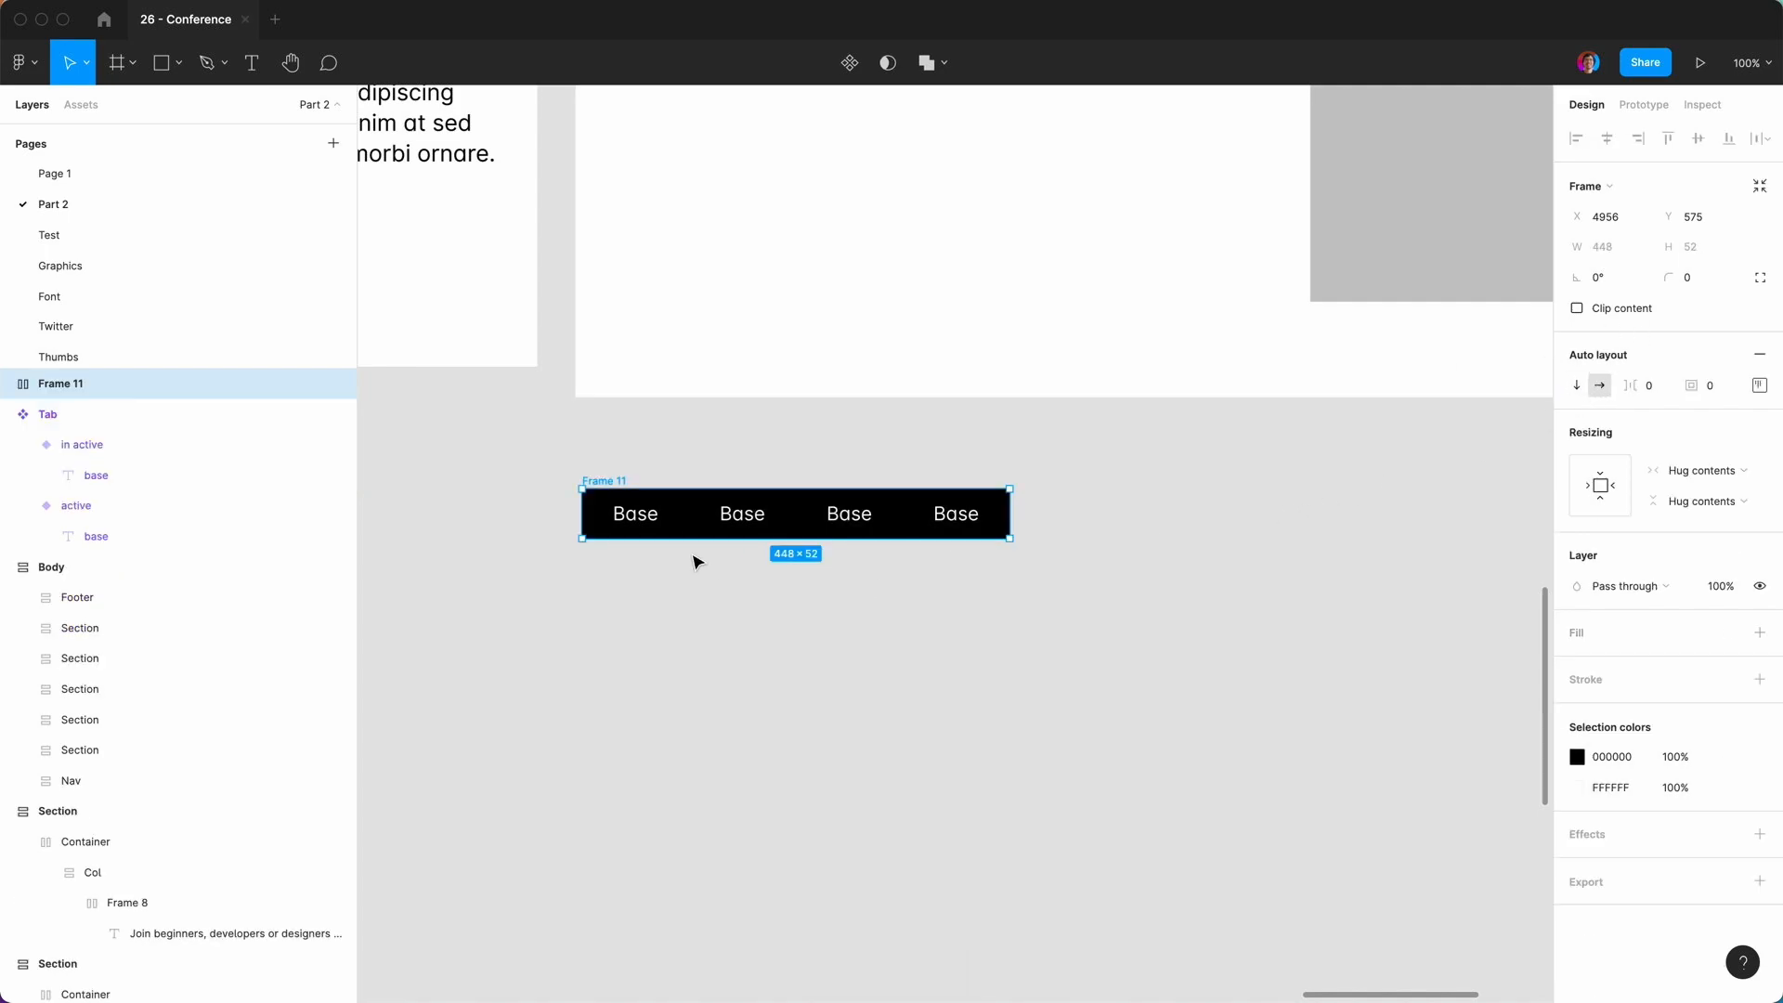
Set the Type of the last three tabs in the row to "in active".
click(764, 526)
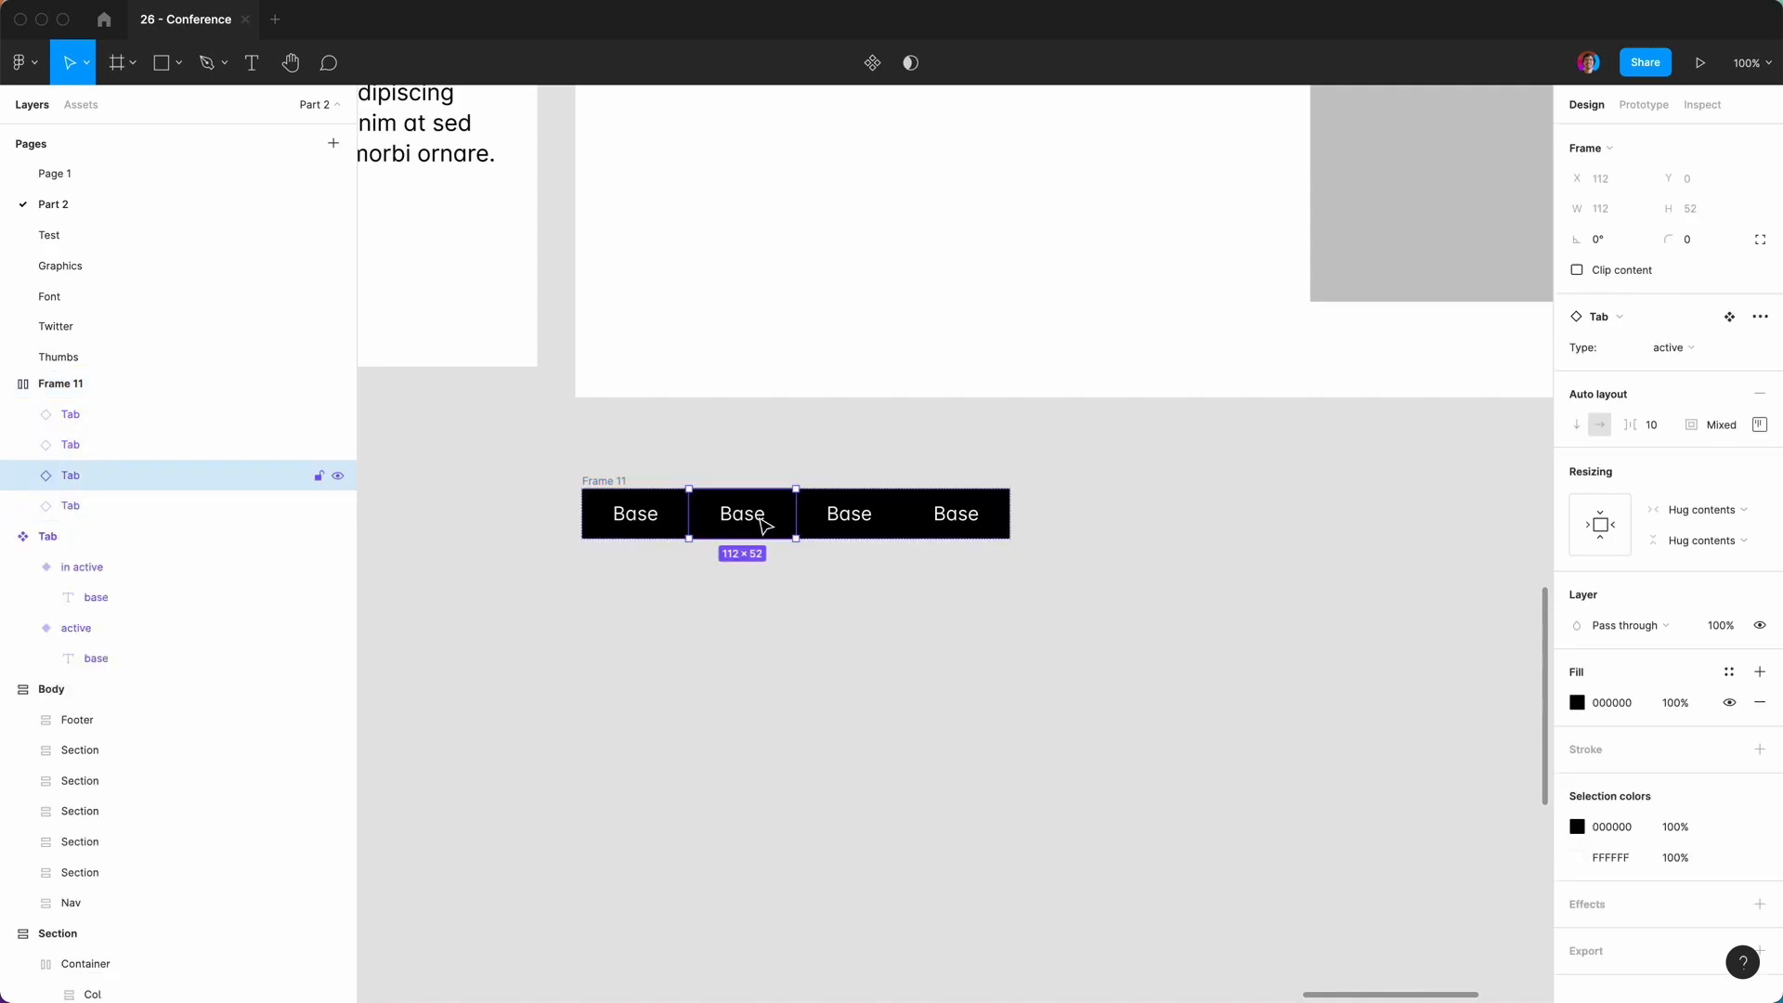
shift+click(87, 414)
click(1680, 348)
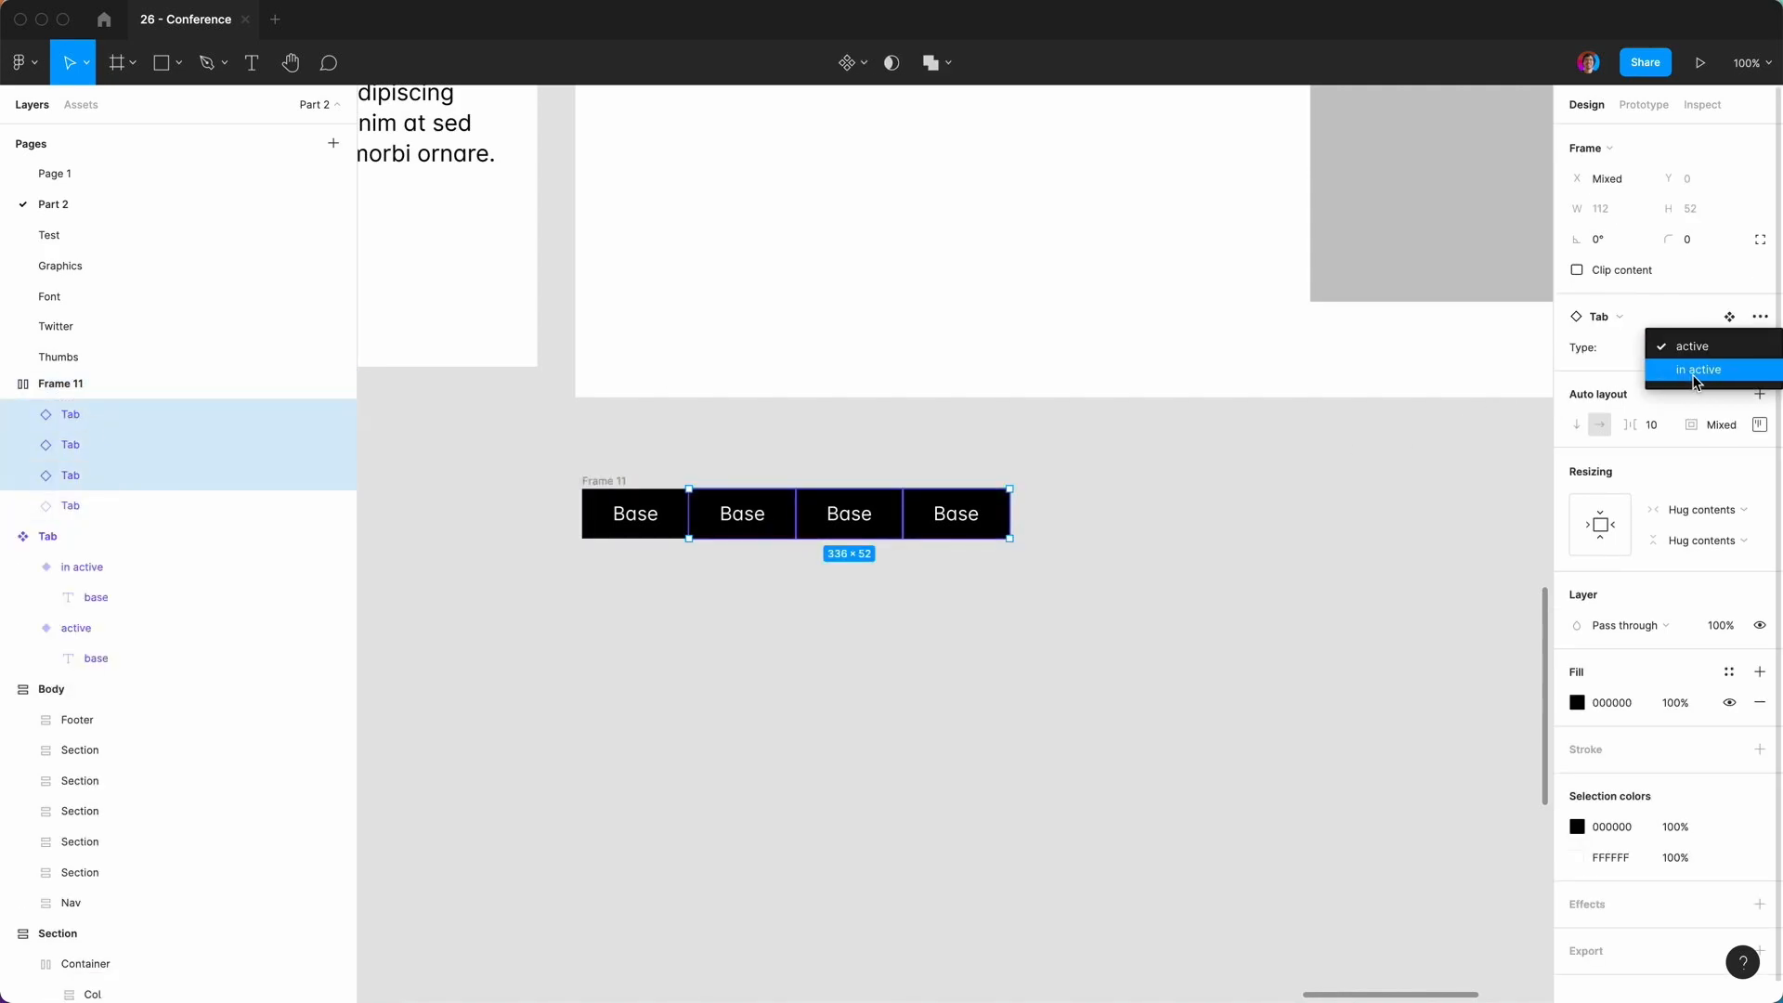
click(1698, 370)
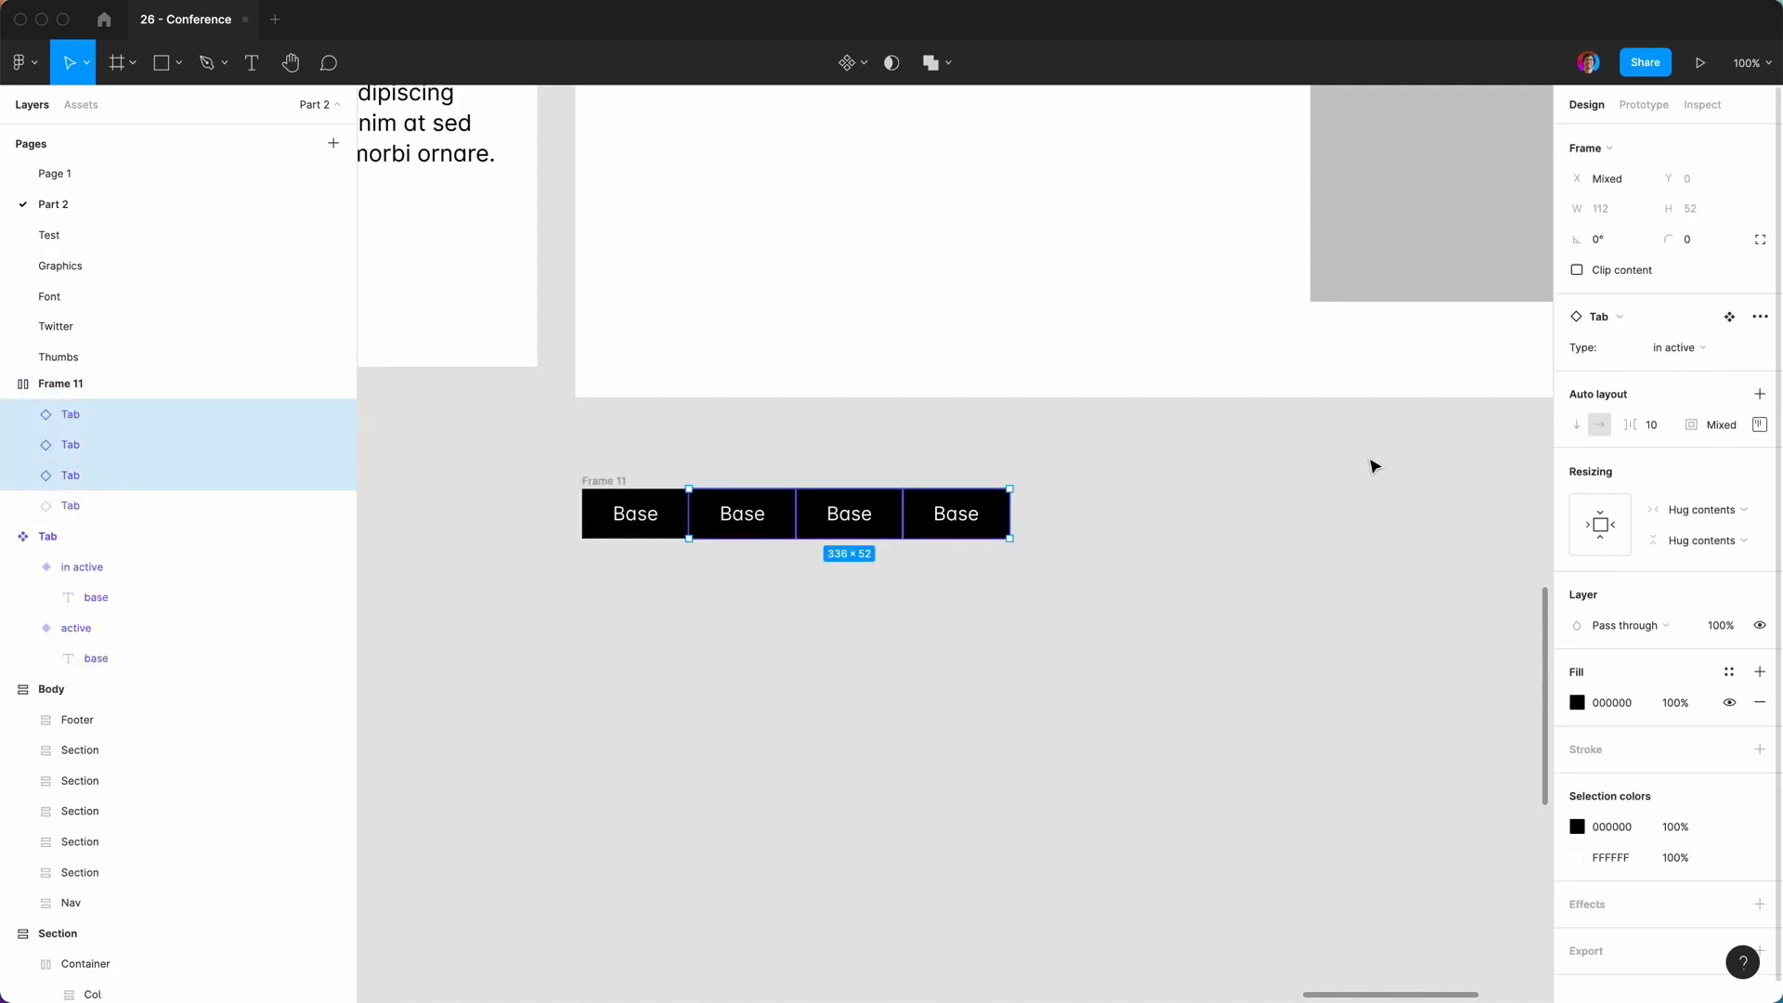
click(856, 647)
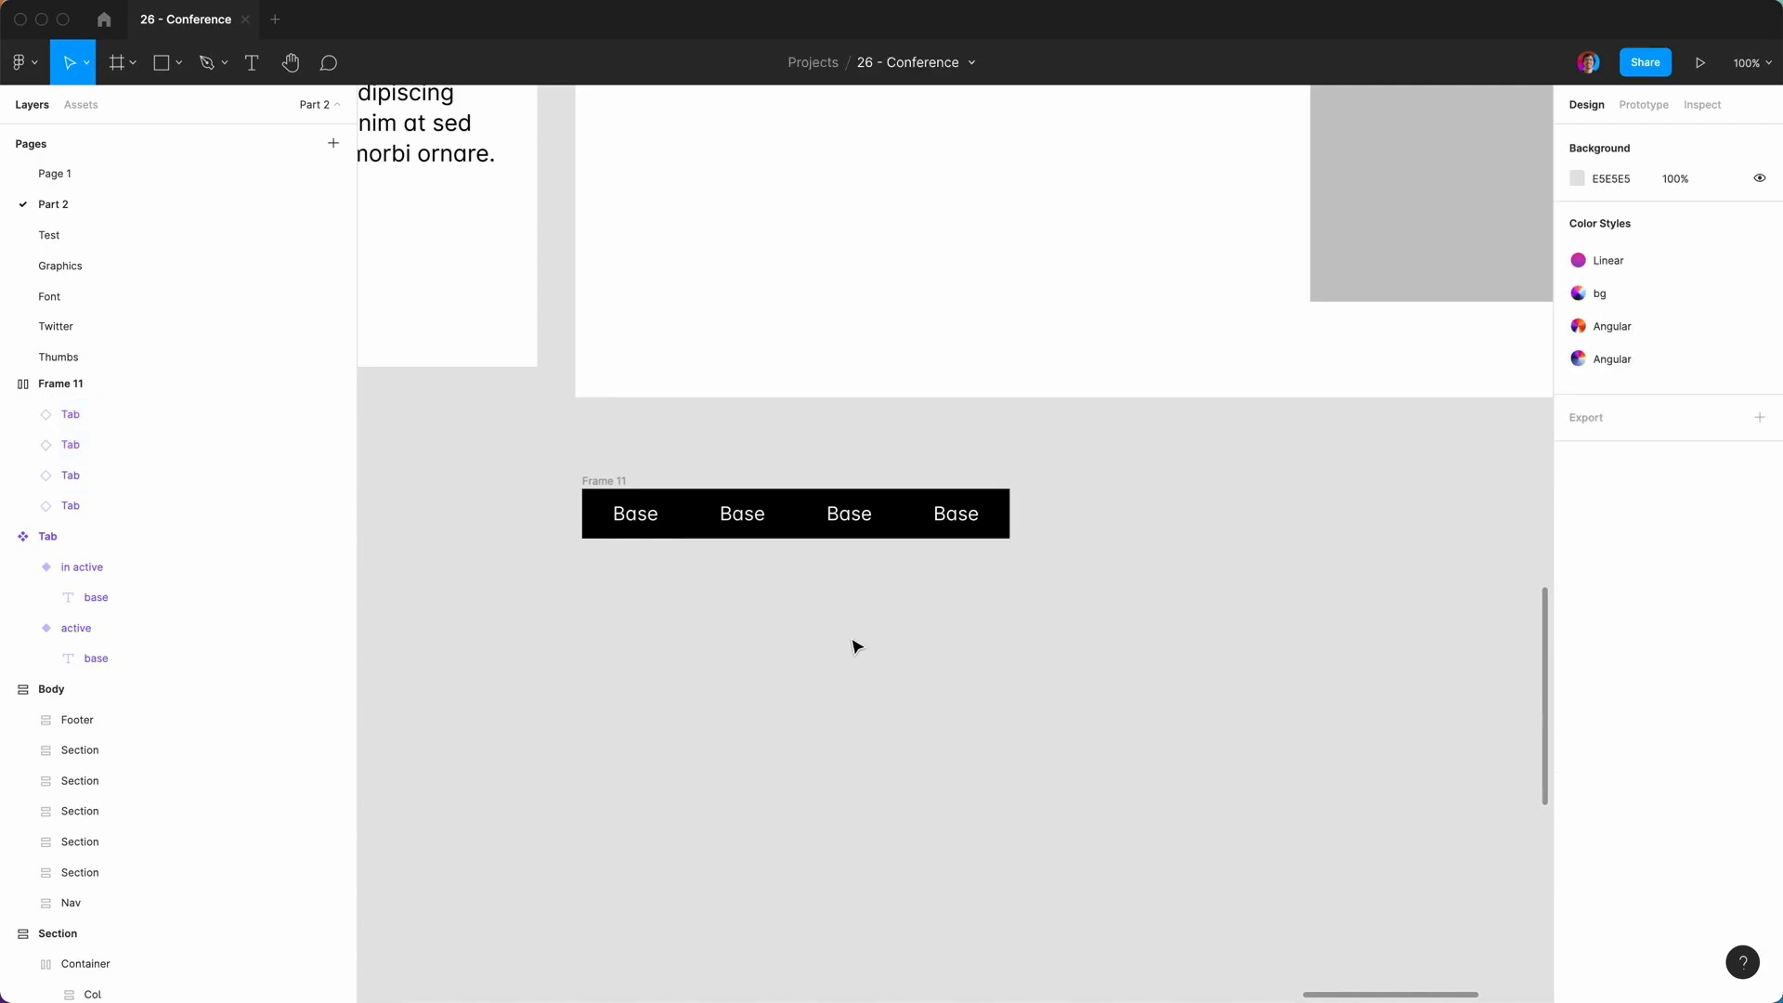
Hide the black fill of the "in active" variant in the main Tab component.
key(super+minus)
scroll(856, 647, left, 9)
scroll(856, 647, up, 7)
scroll(856, 647, up, 4)
scroll(856, 645, left, 6)
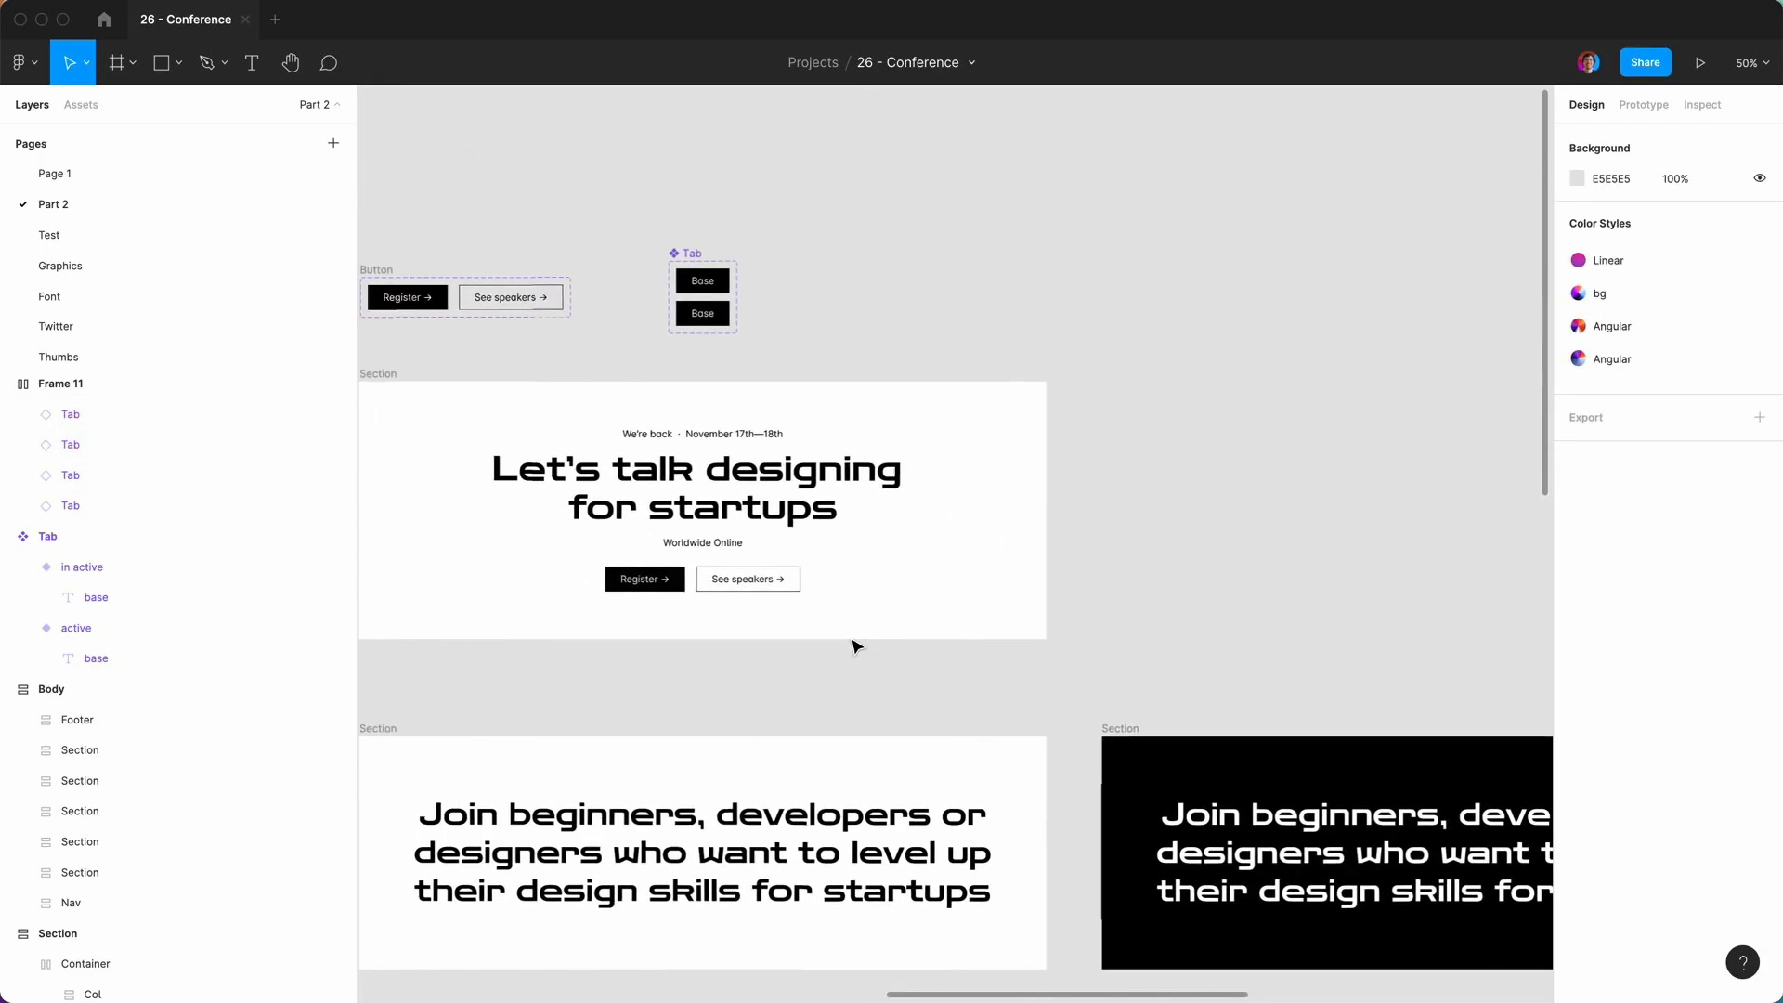
key(super+equal)
scroll(853, 641, up, 4)
scroll(854, 640, right, 2)
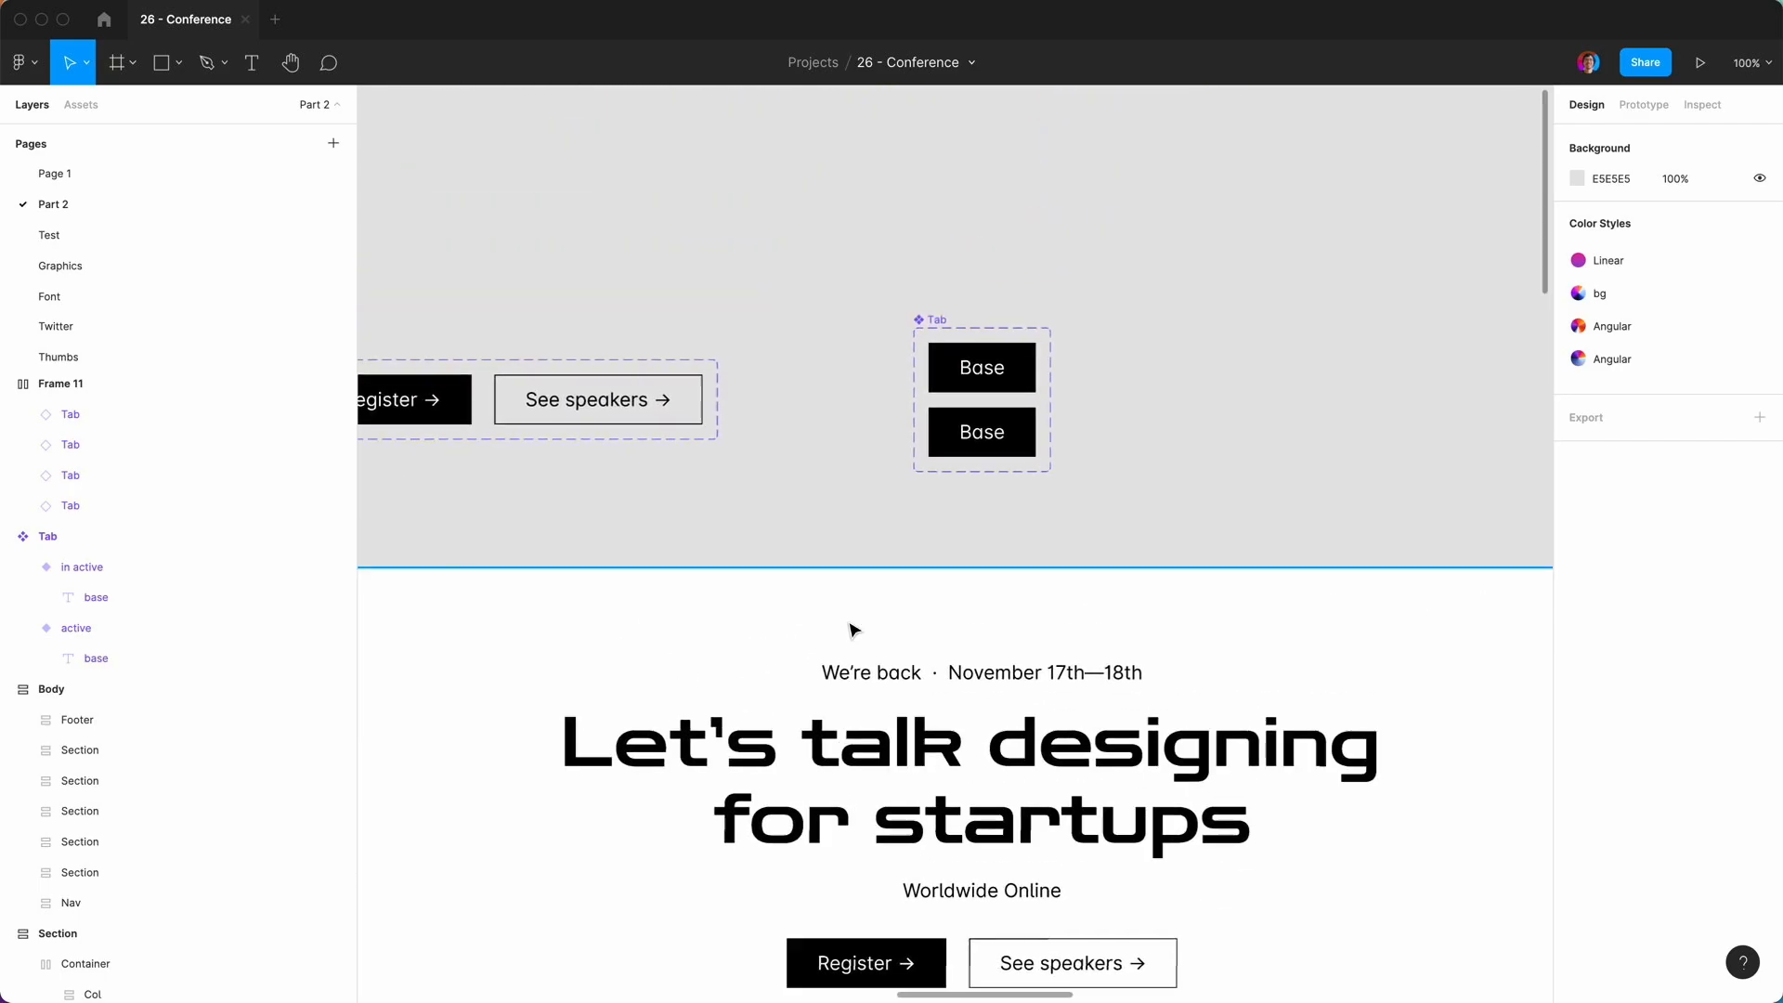
click(1021, 448)
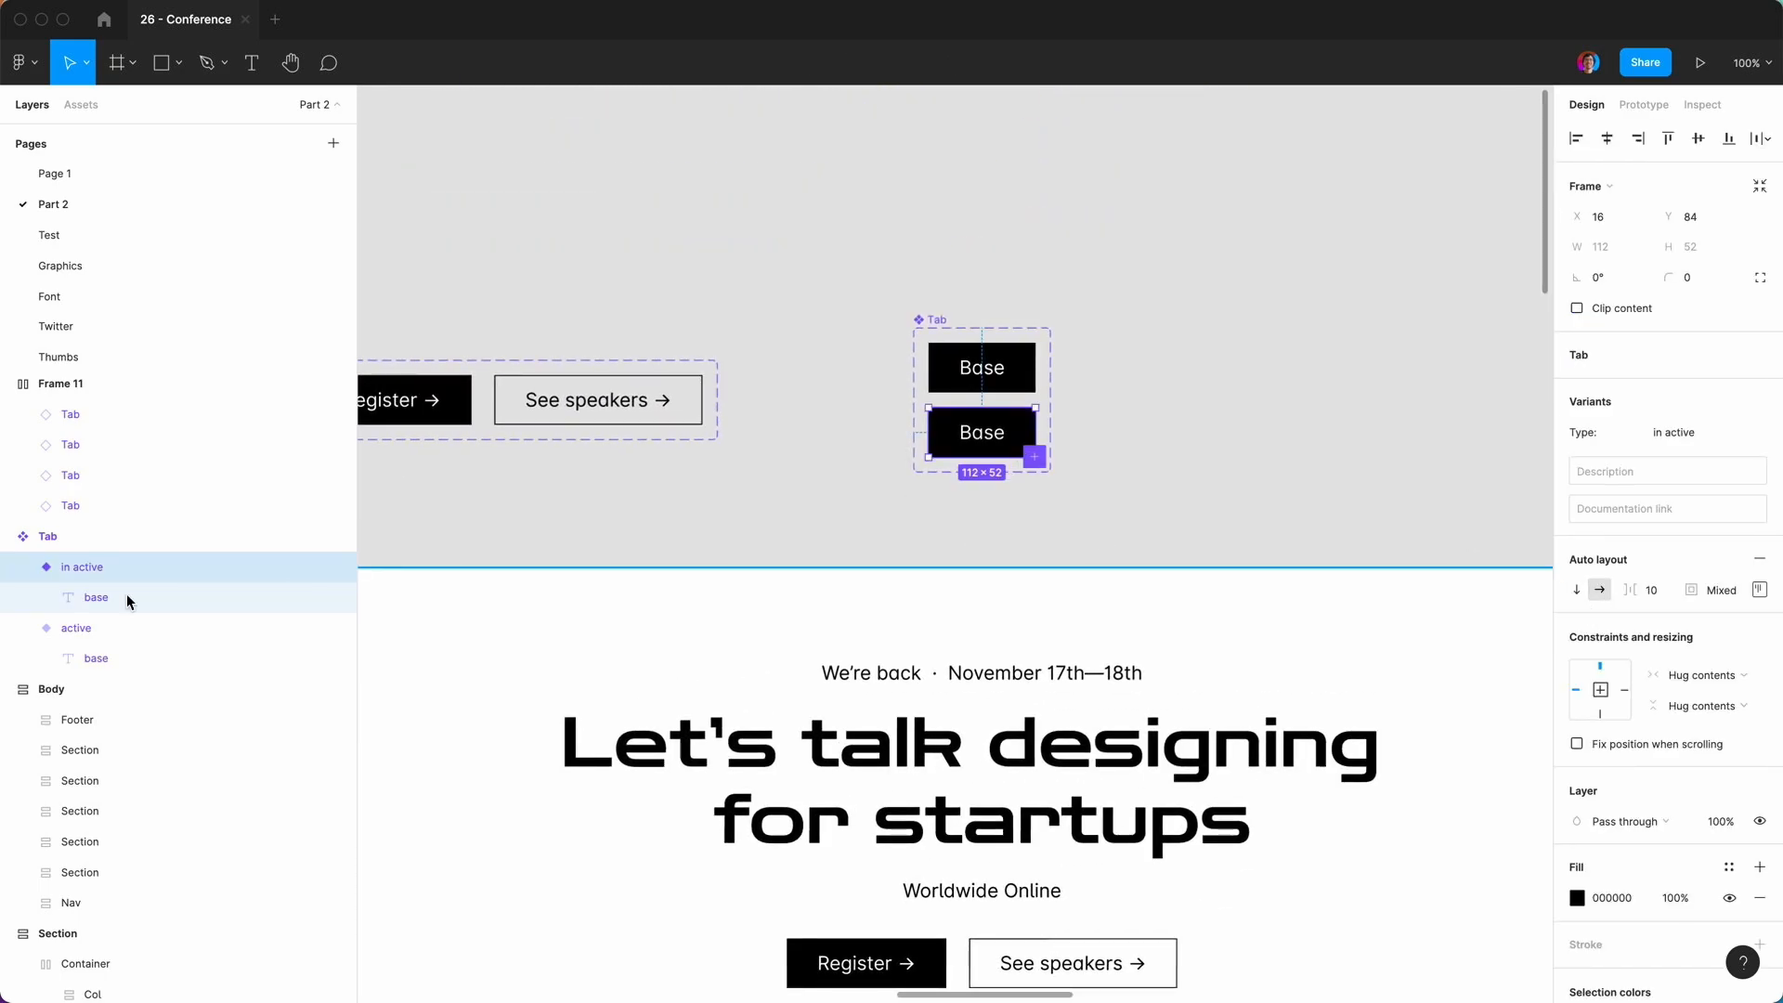
scroll(1606, 642, down, 3)
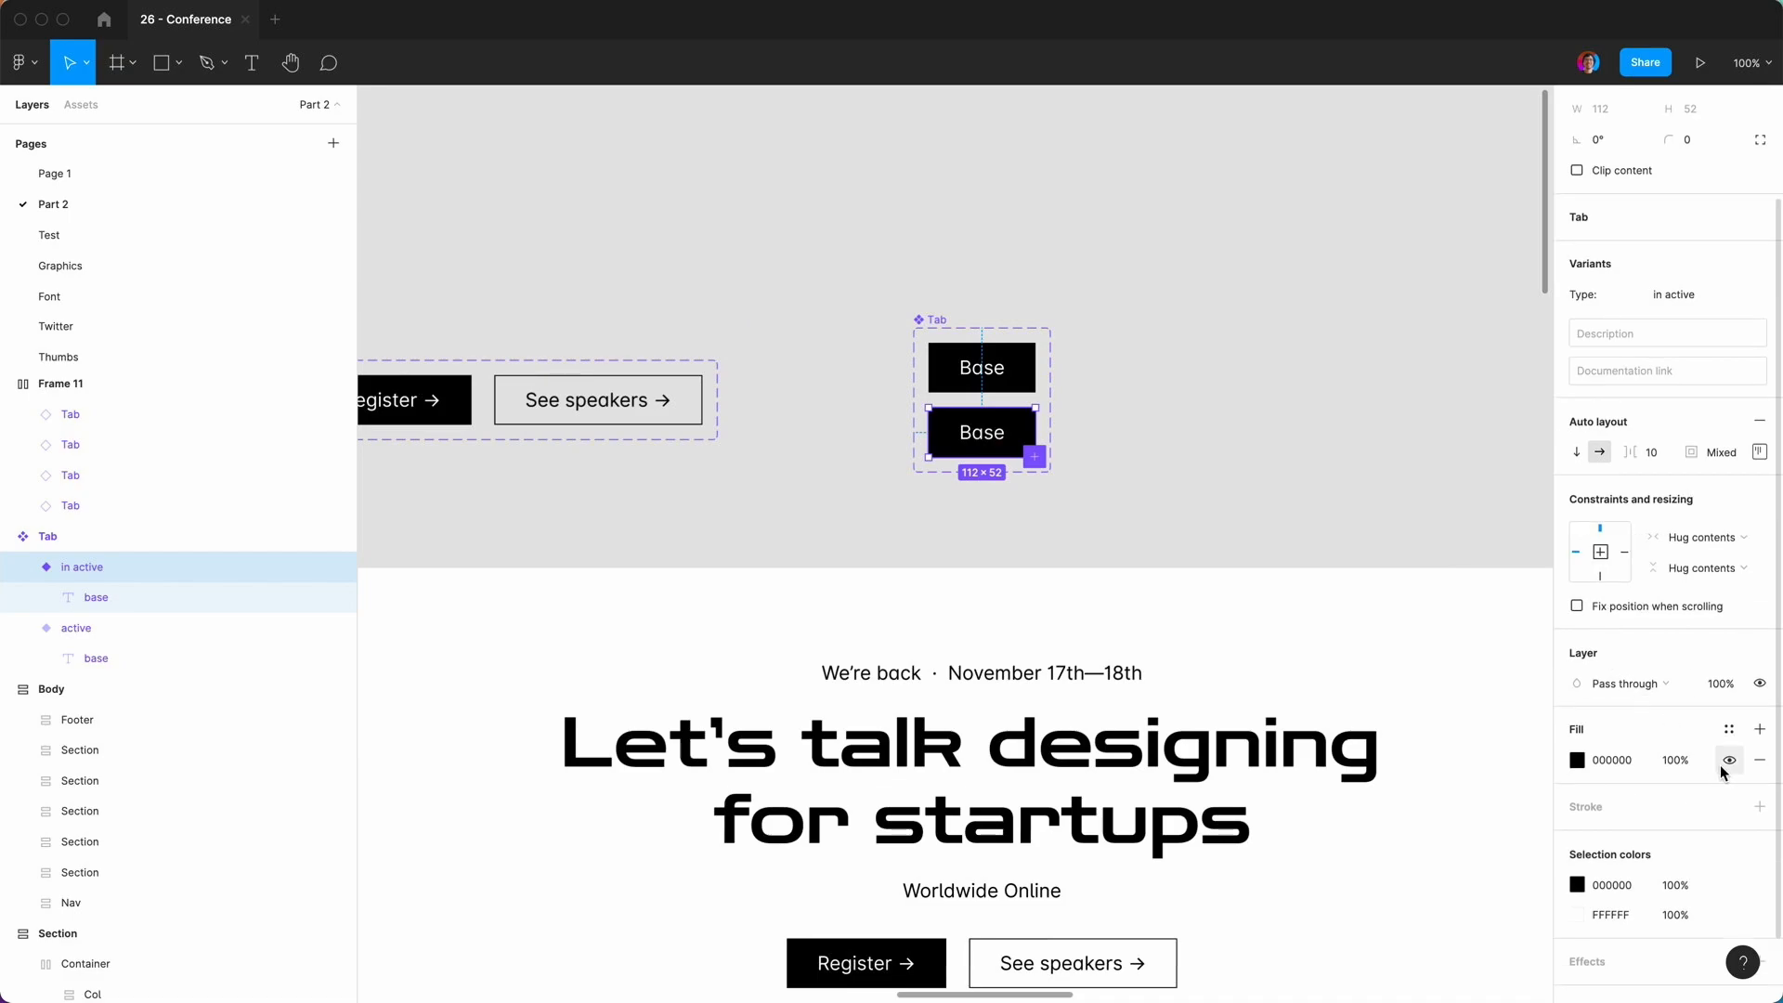
click(1725, 763)
scroll(1724, 767, down, 1)
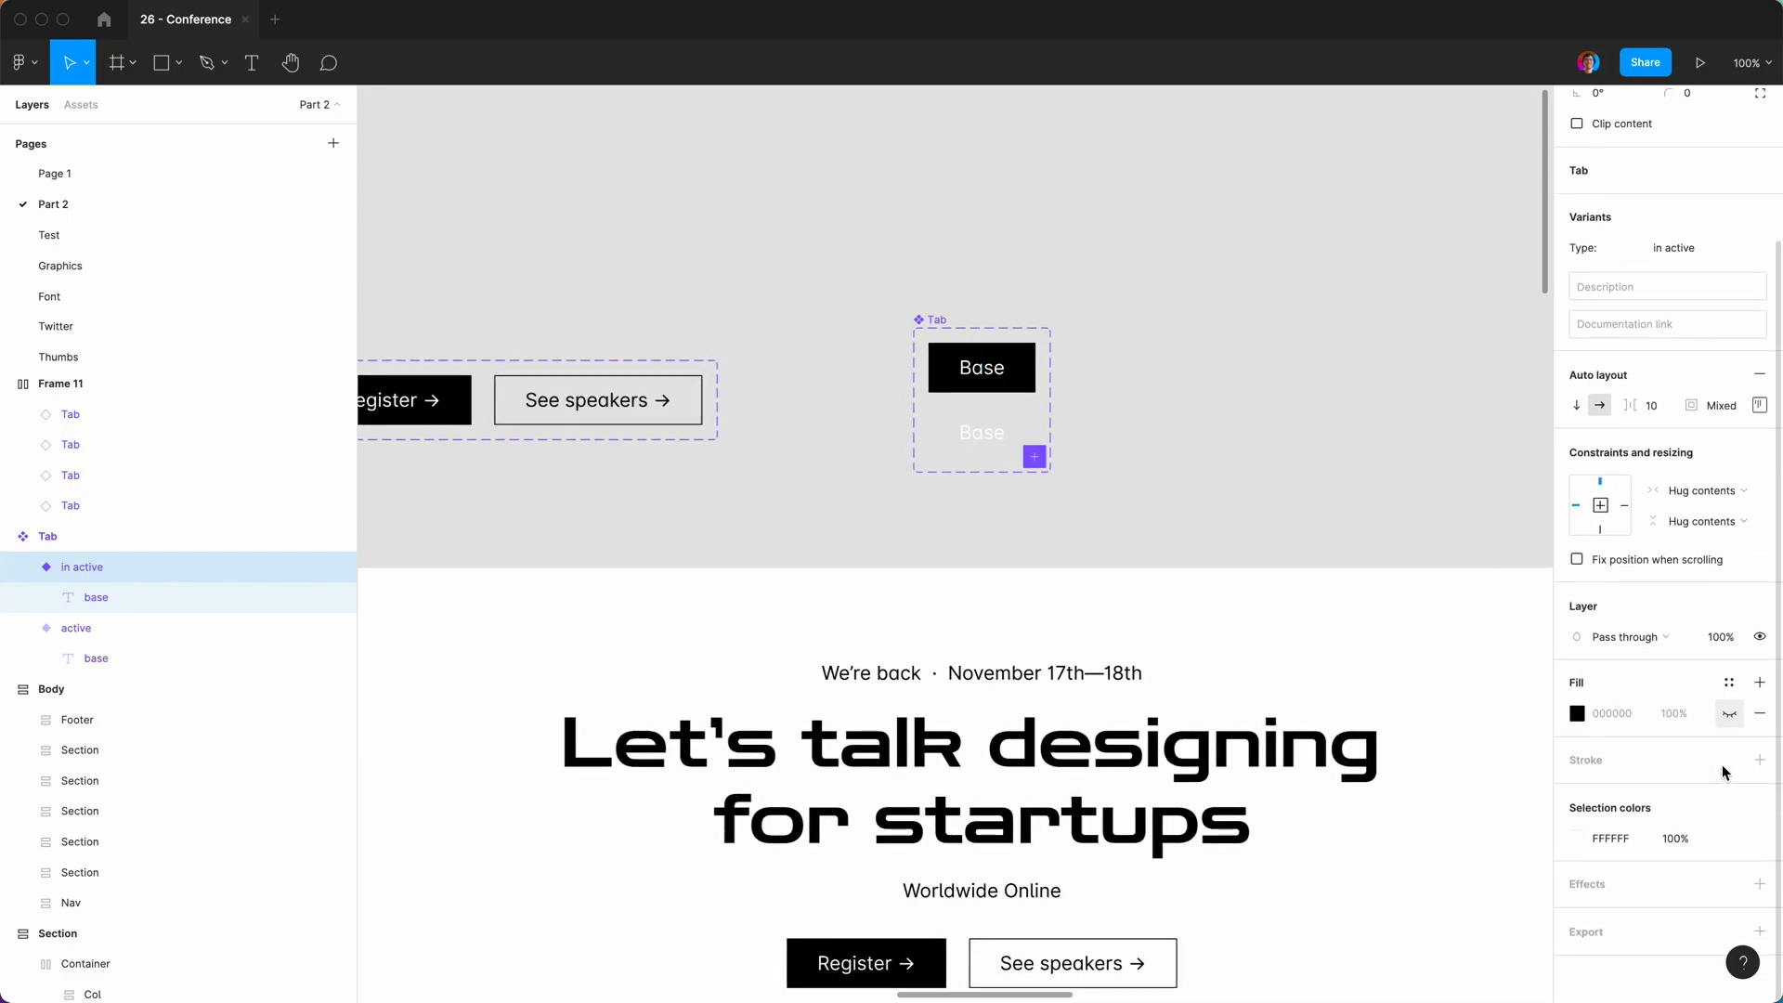
Set the text color of the "in active" variant to 000000.
click(991, 444)
click(1576, 693)
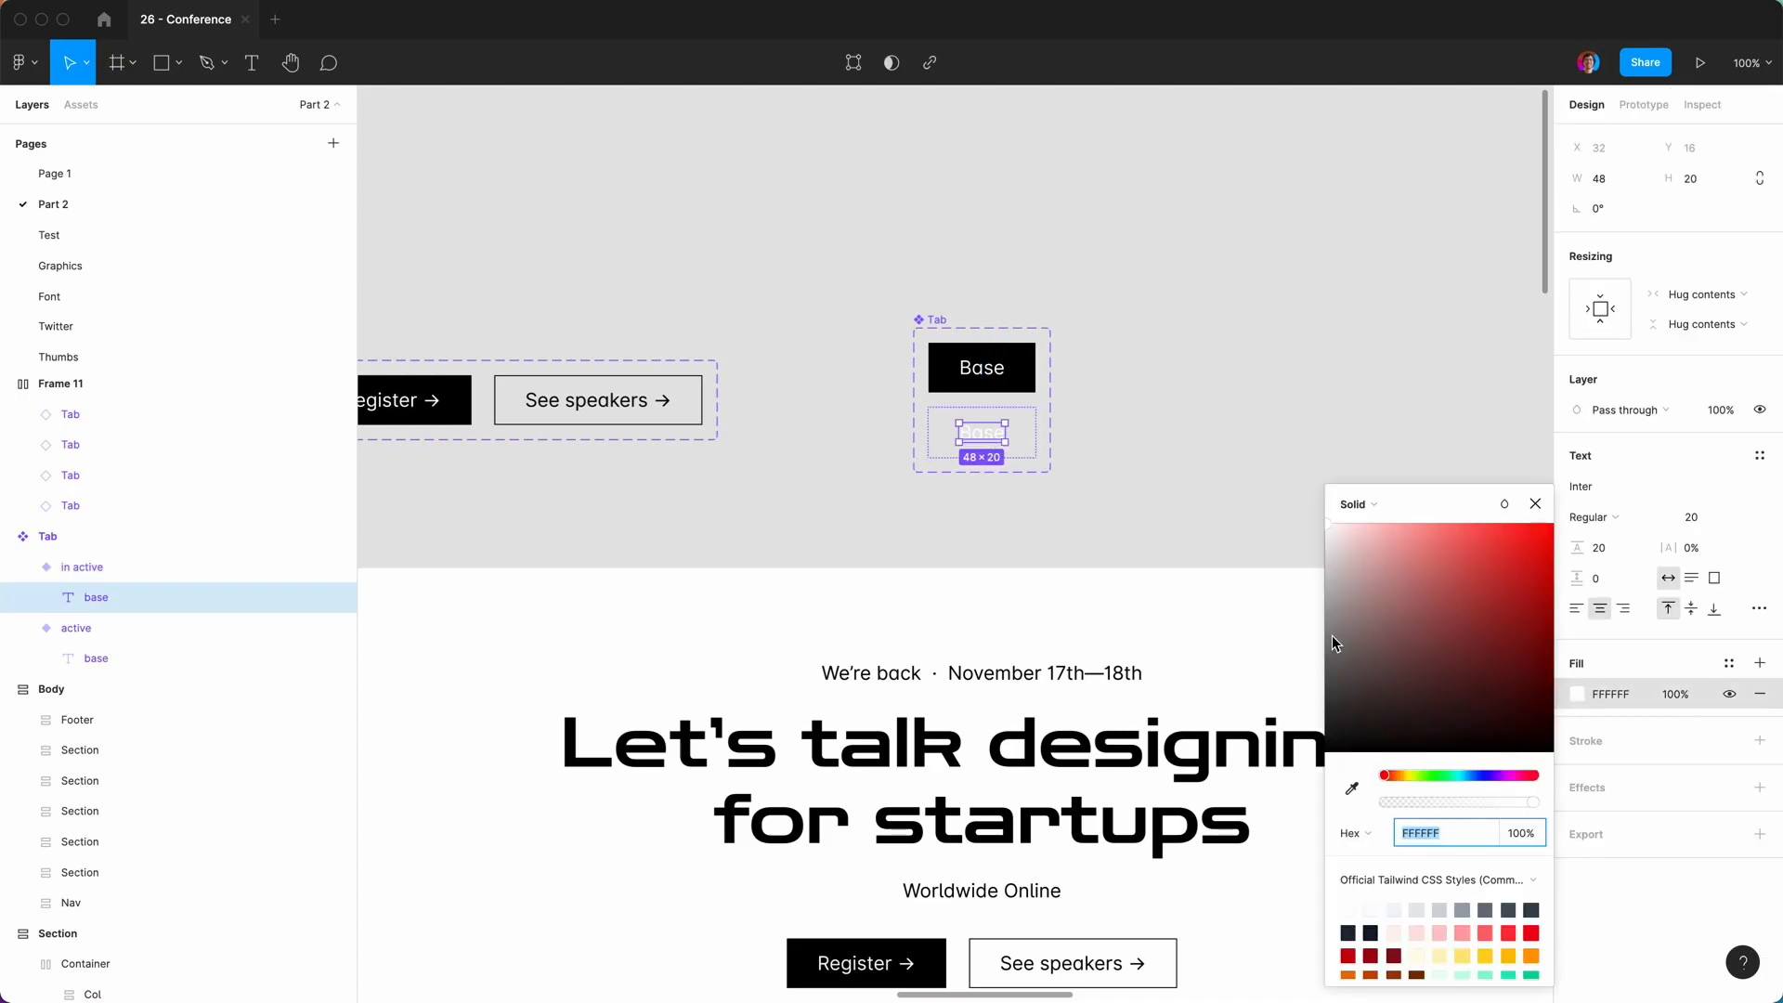
text(000000)
key(Return)
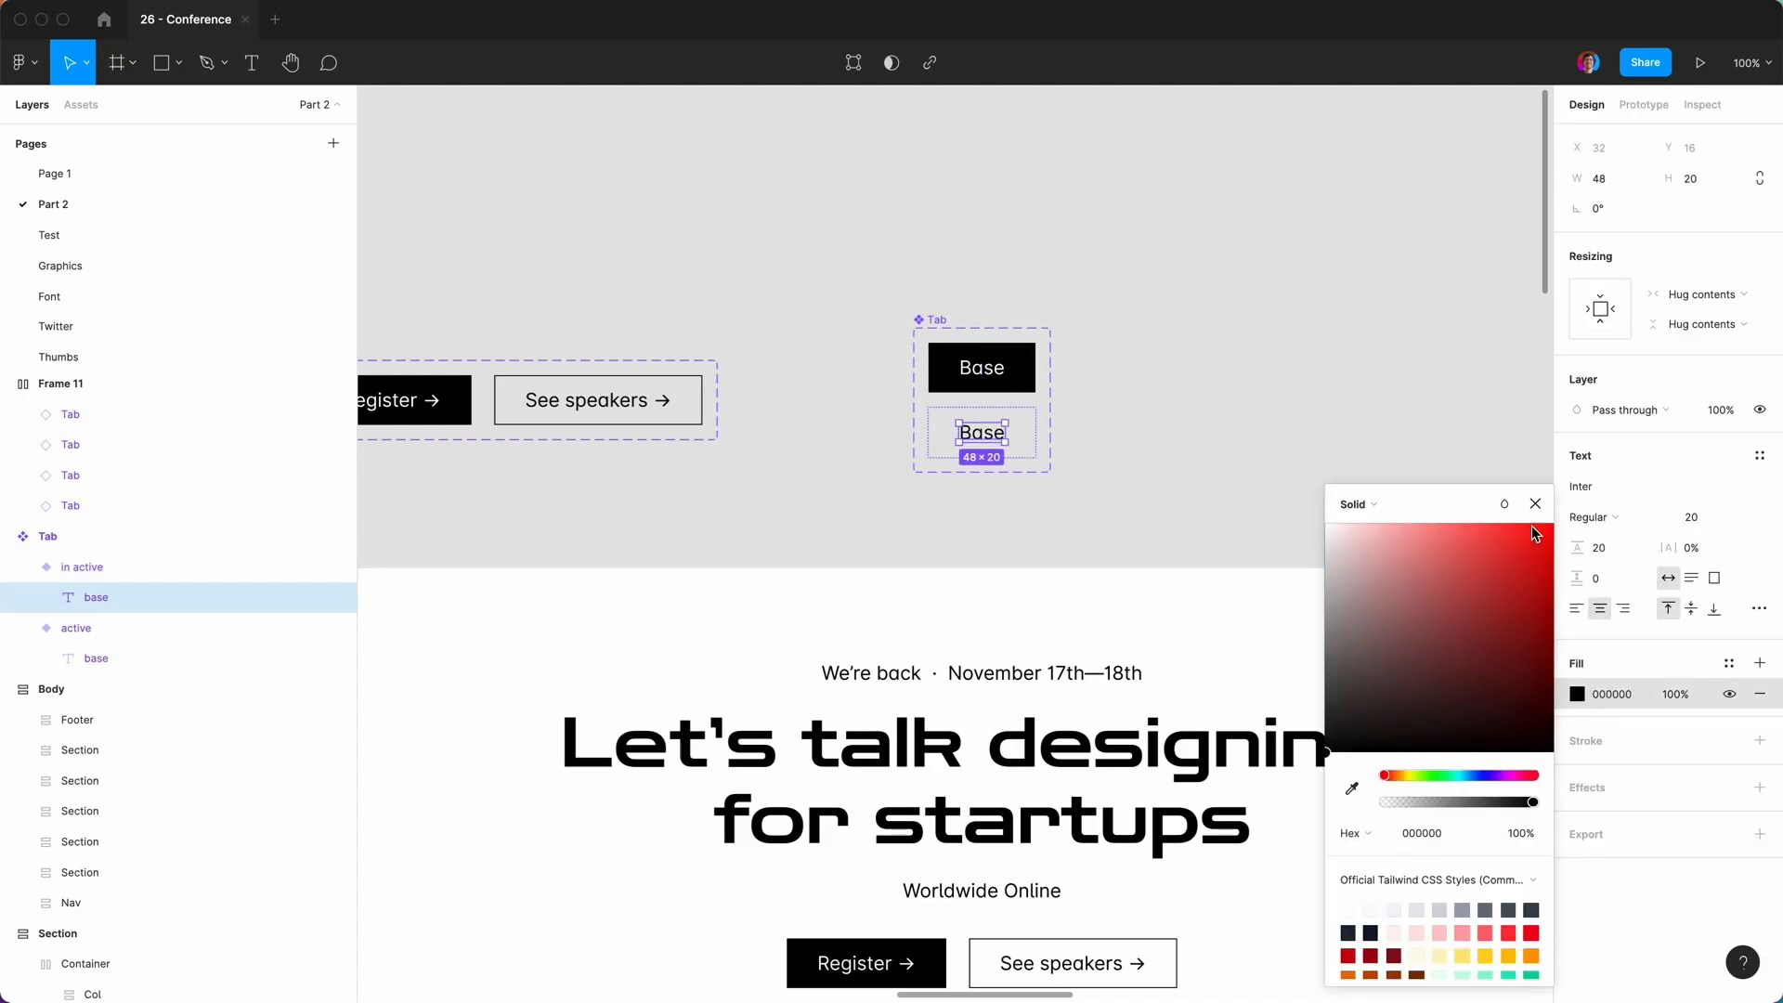
key(Escape)
click(1350, 492)
Relabel the three inactive tabs in the row as Design, Projects and Build.
scroll(1350, 492, right, 13)
scroll(1350, 492, down, 8)
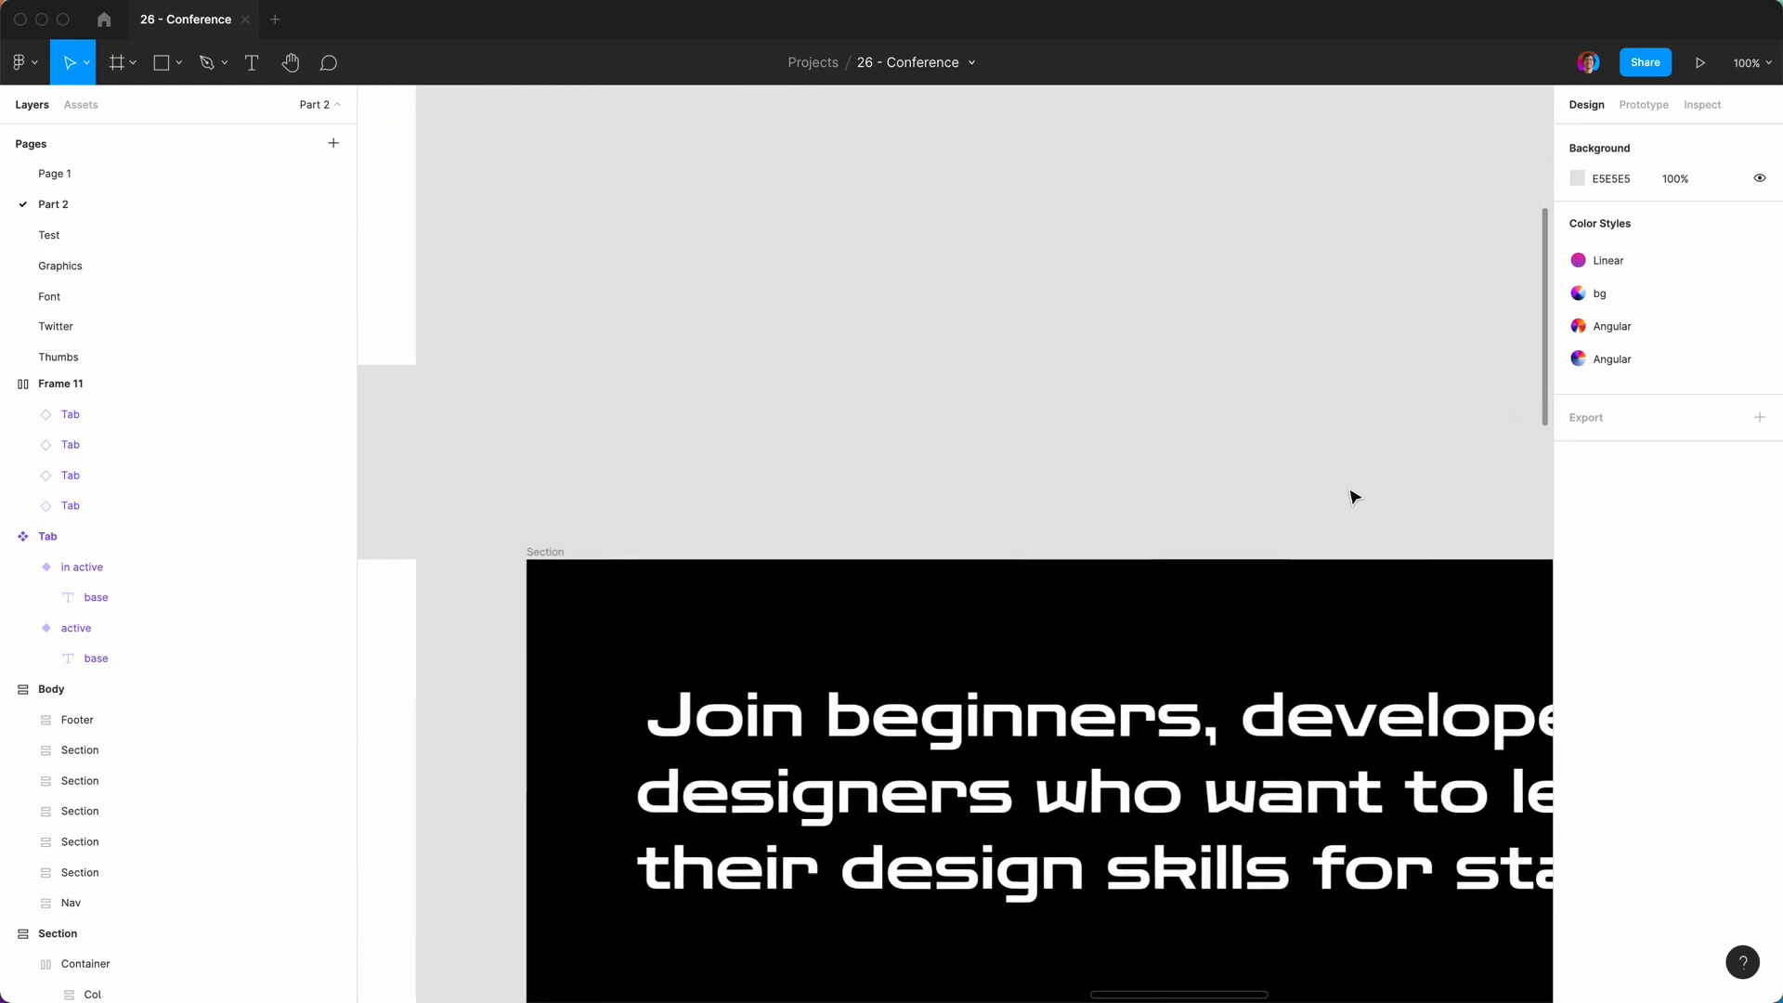
key(super+minus)
scroll(1354, 496, down, 12)
scroll(1354, 496, right, 7)
scroll(1354, 497, up, 6)
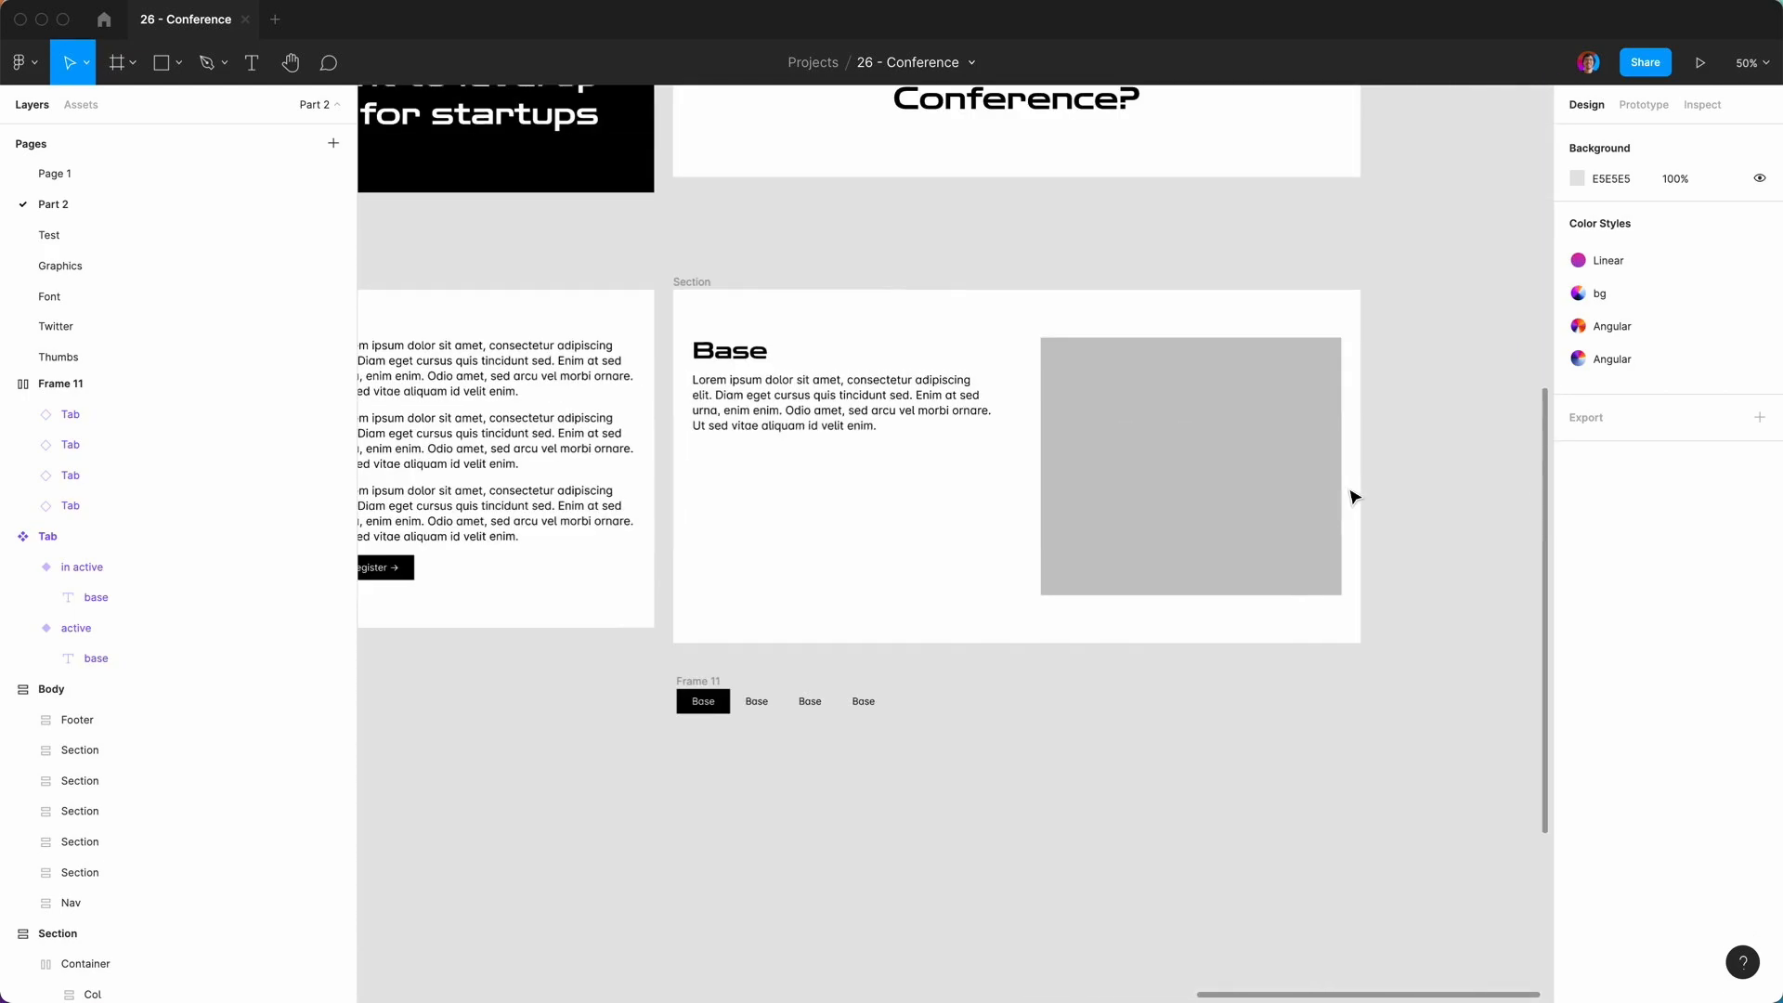
key(super+equal)
scroll(1354, 497, down, 6)
scroll(1354, 497, left, 4)
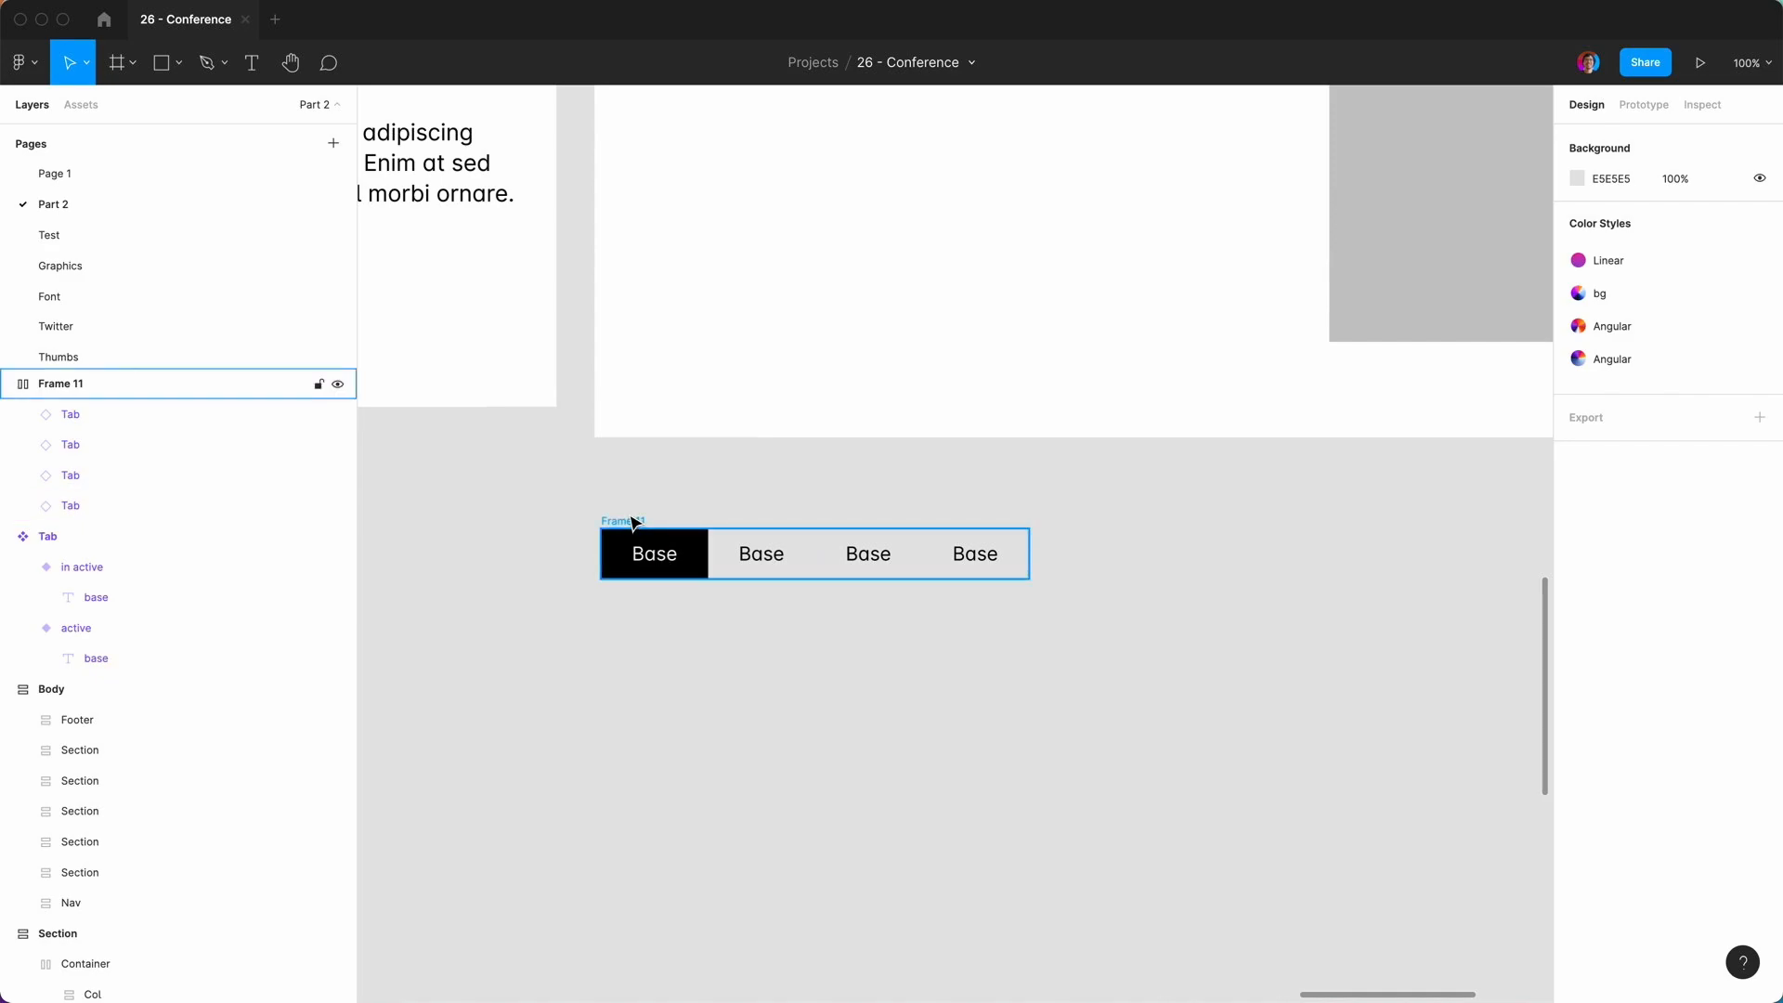
click(776, 560)
double_click(776, 560)
text(Design)
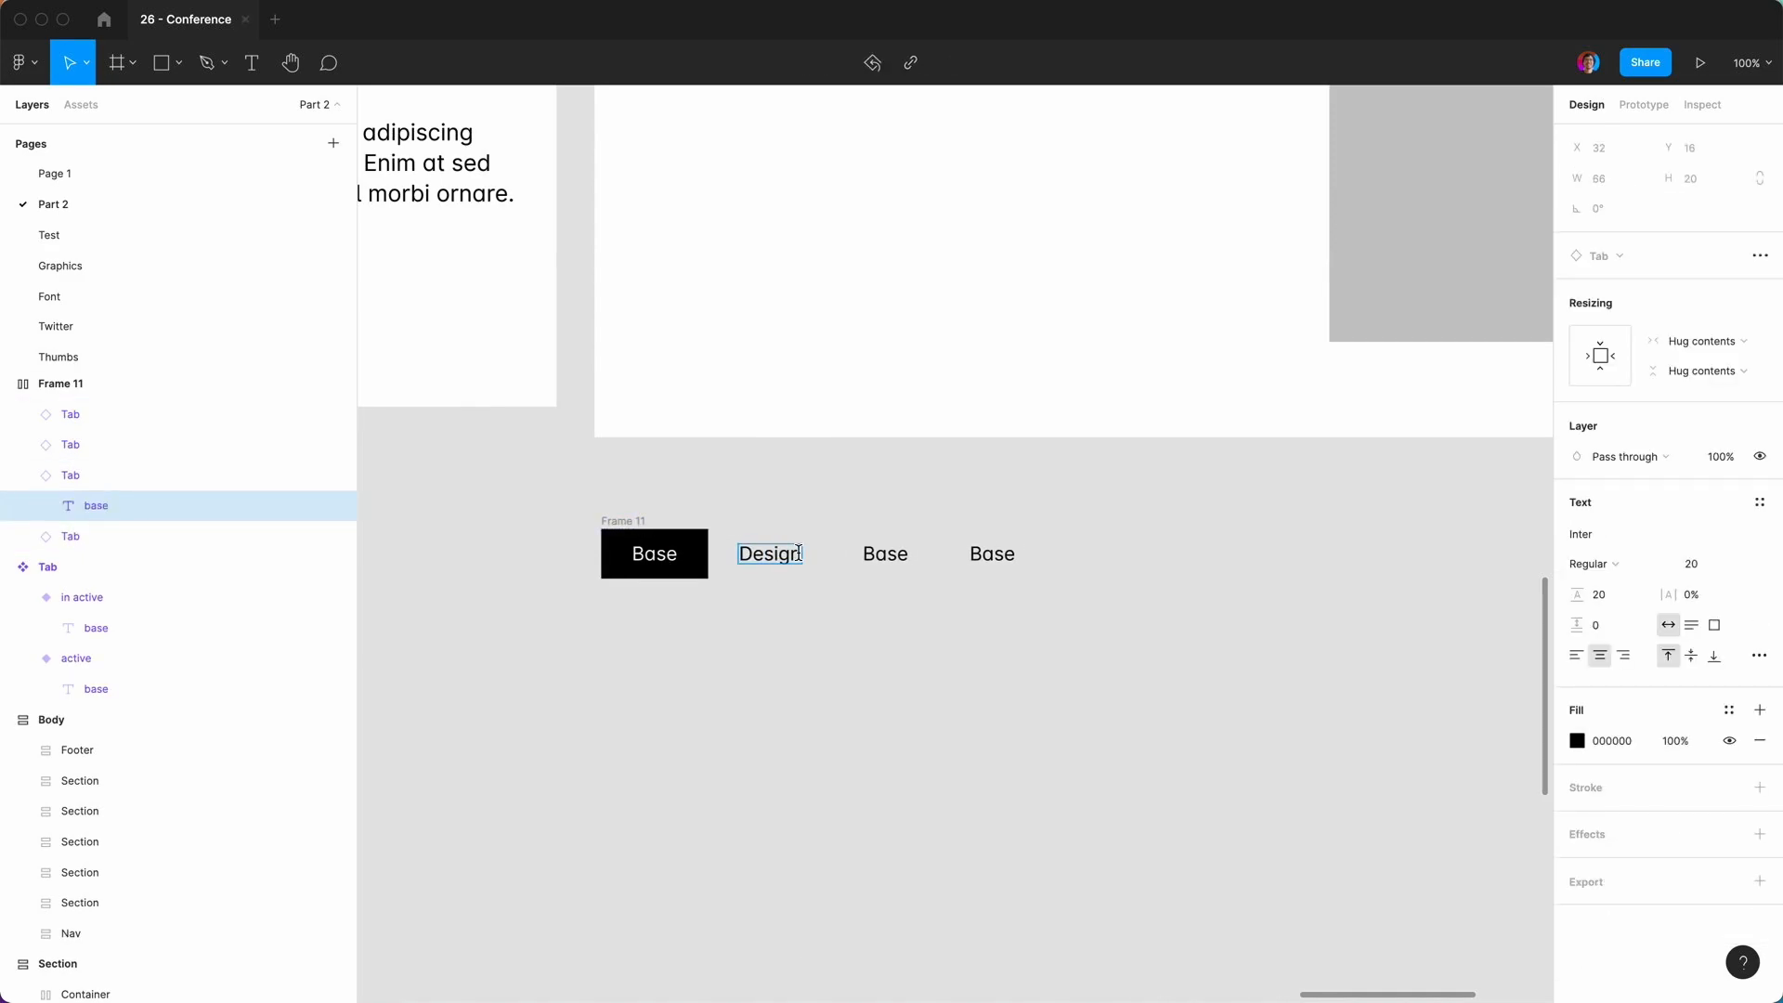
key(Tab)
text(Projects)
key(Tab)
text(Build)
Rename the auto layout frame holding the four tabs as "Tab-container".
double_click(58, 388)
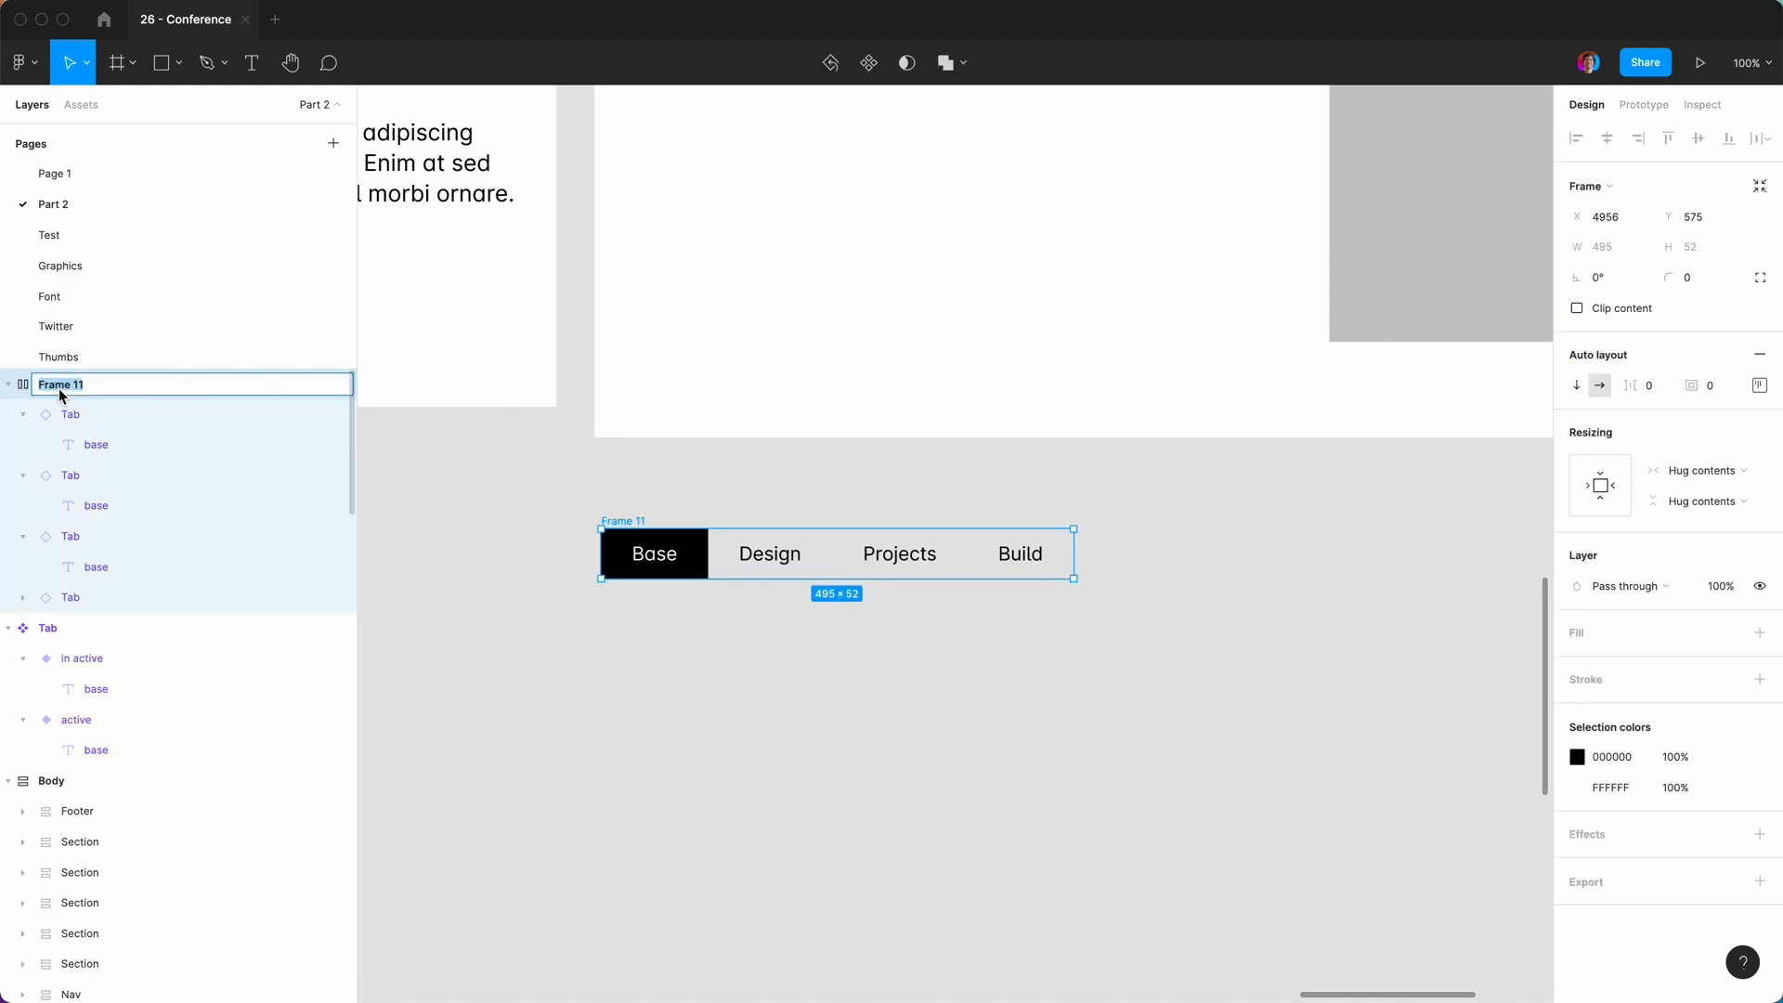
text(Tab)
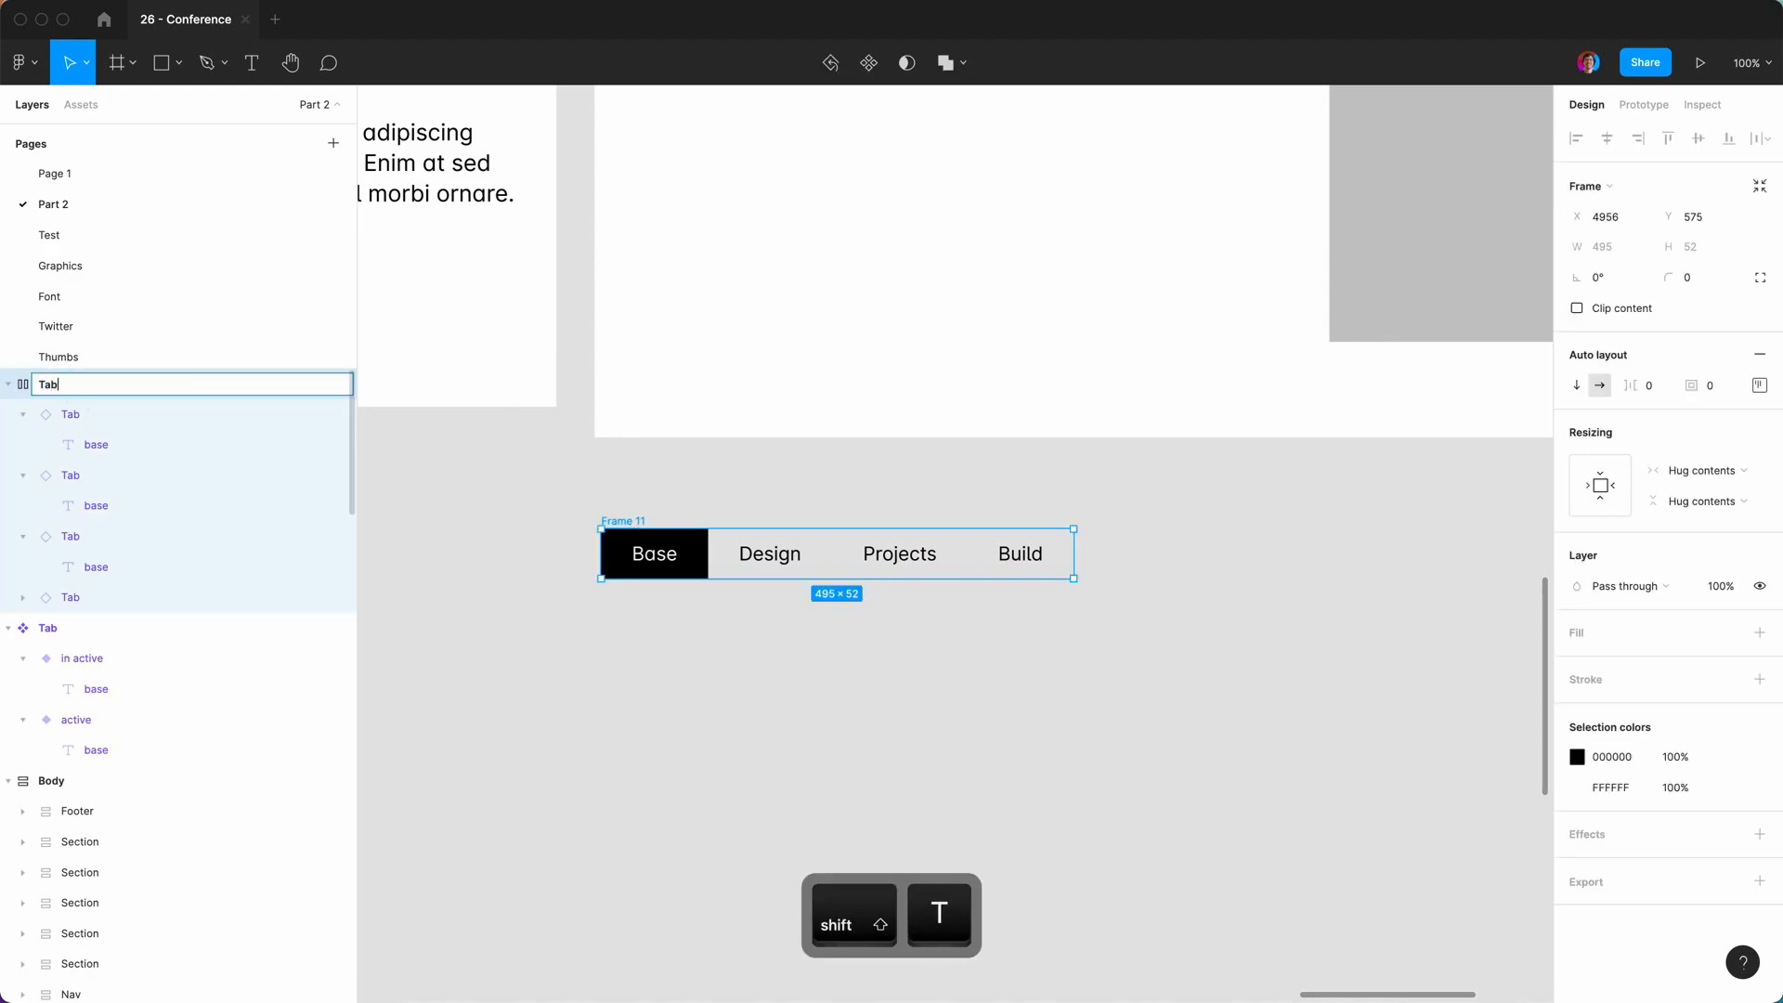
text(-con)
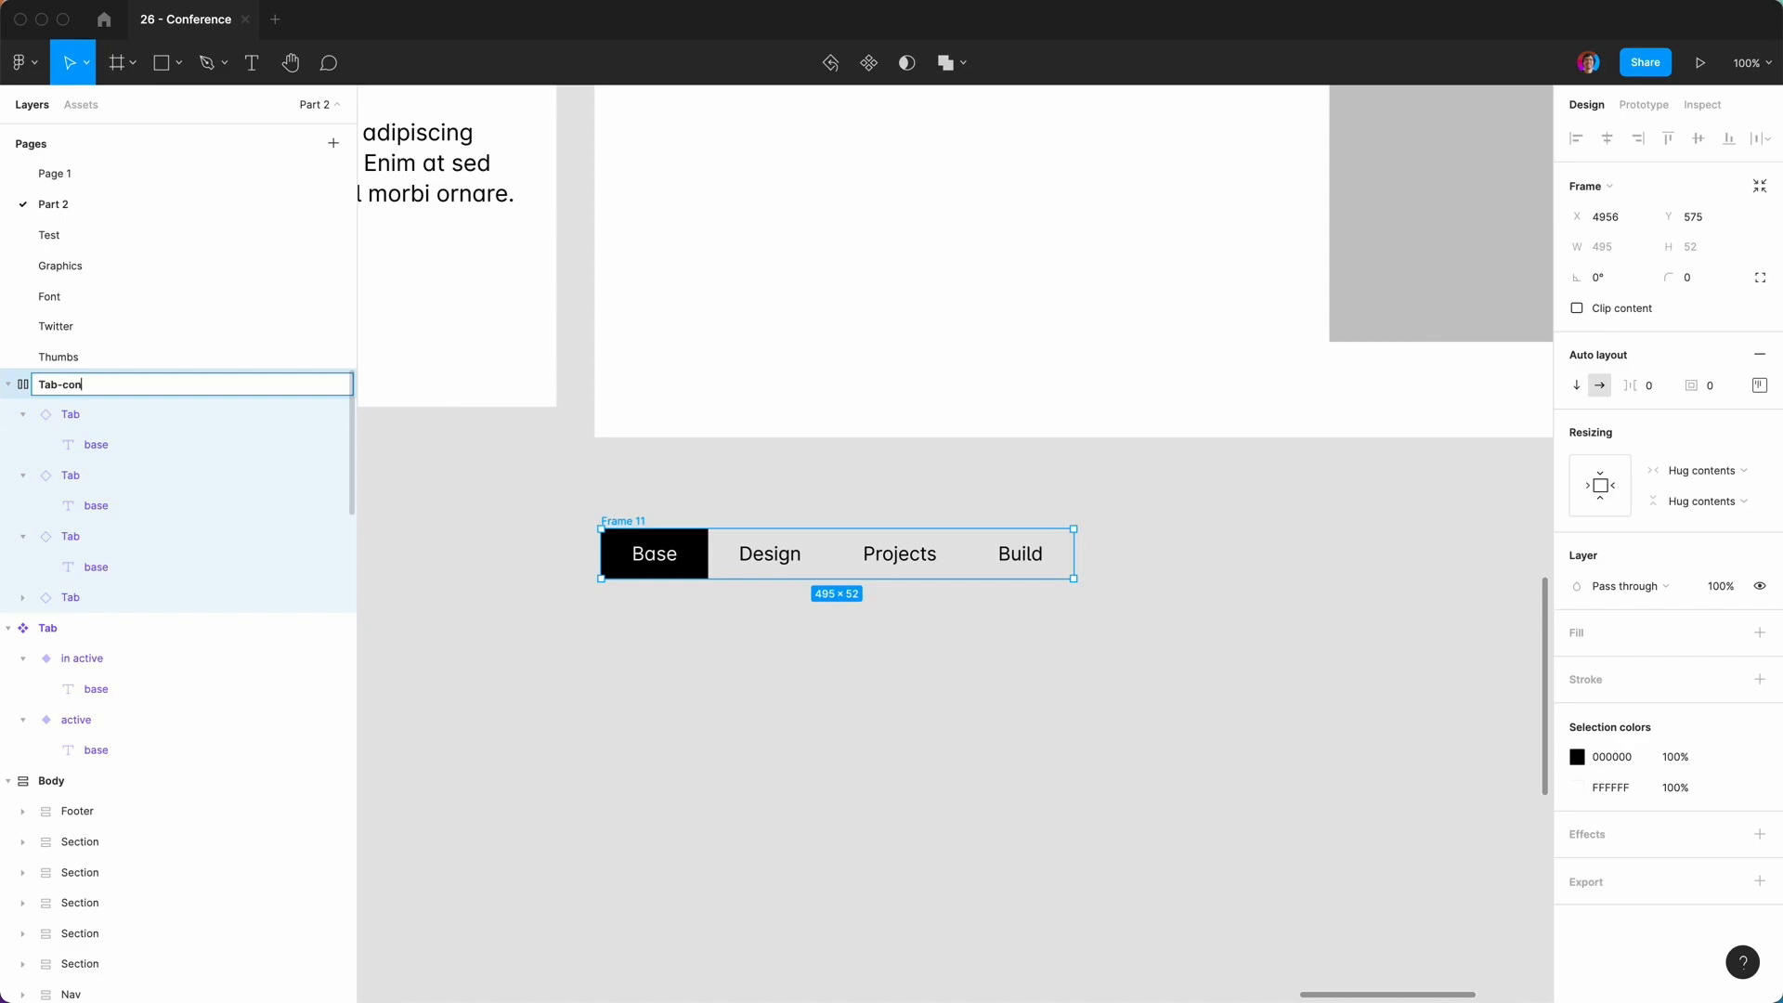
key(Return)
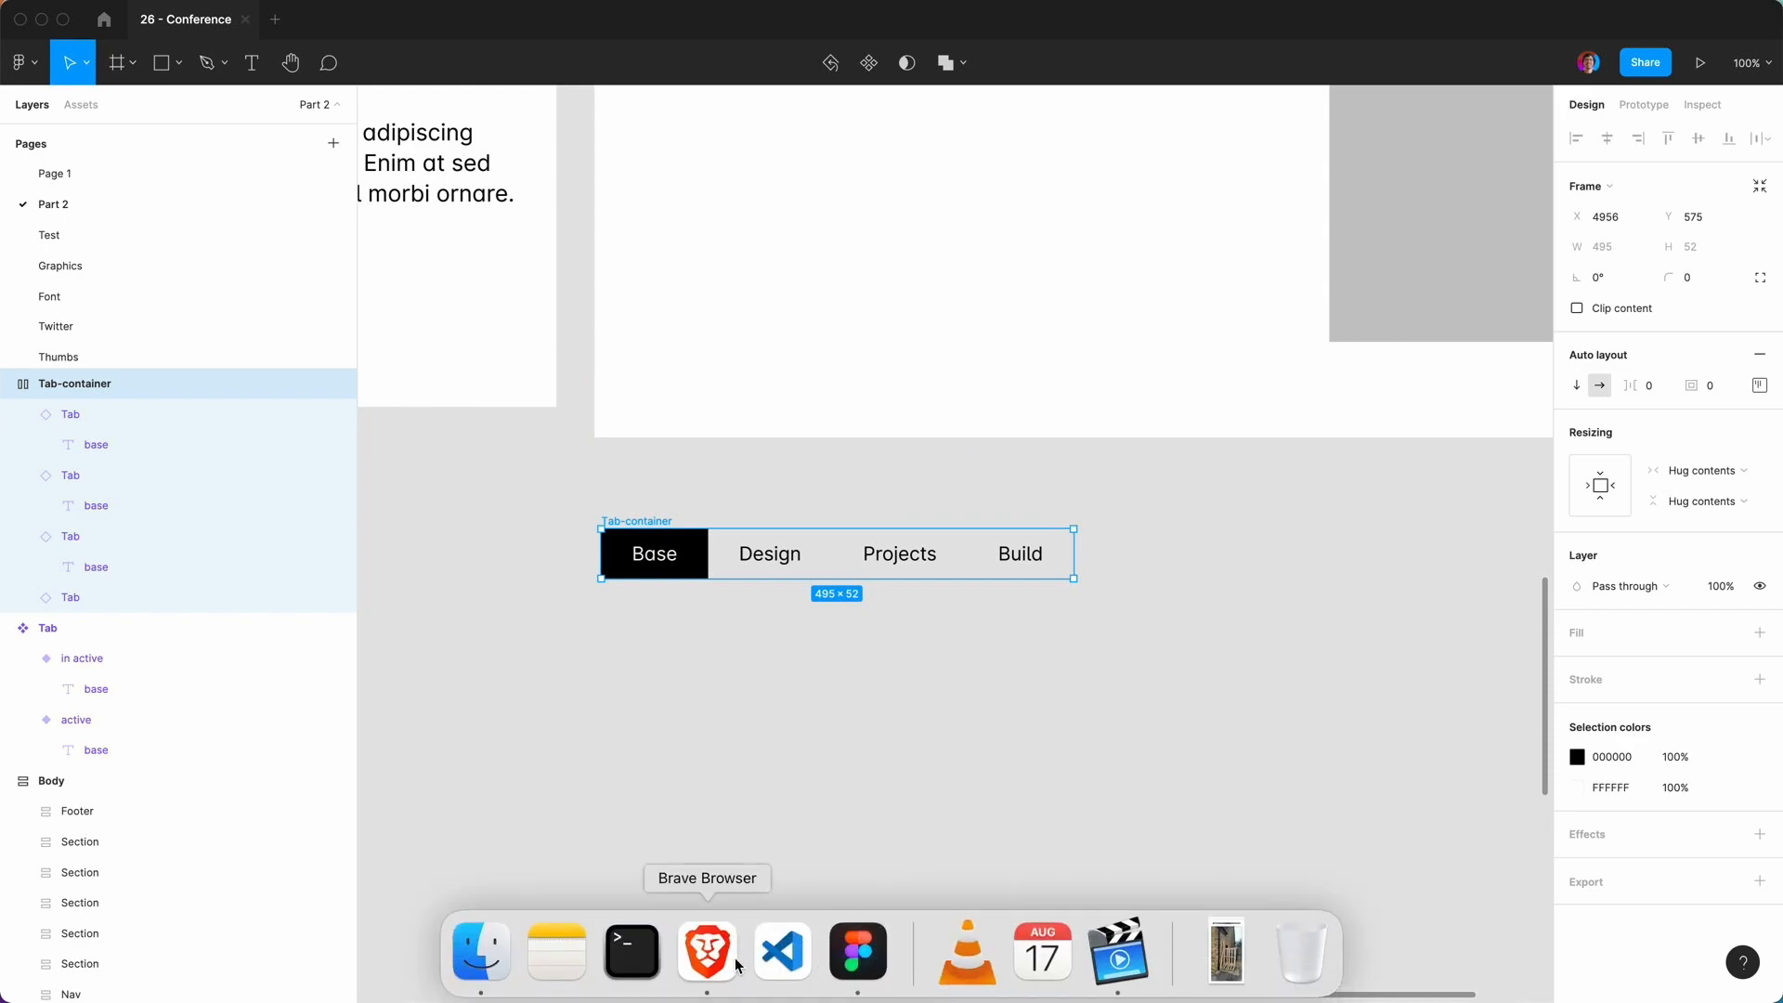
Switch to Brave Browser to check the tab bar on the No-Code Conference page, and return to Figma.
click(711, 951)
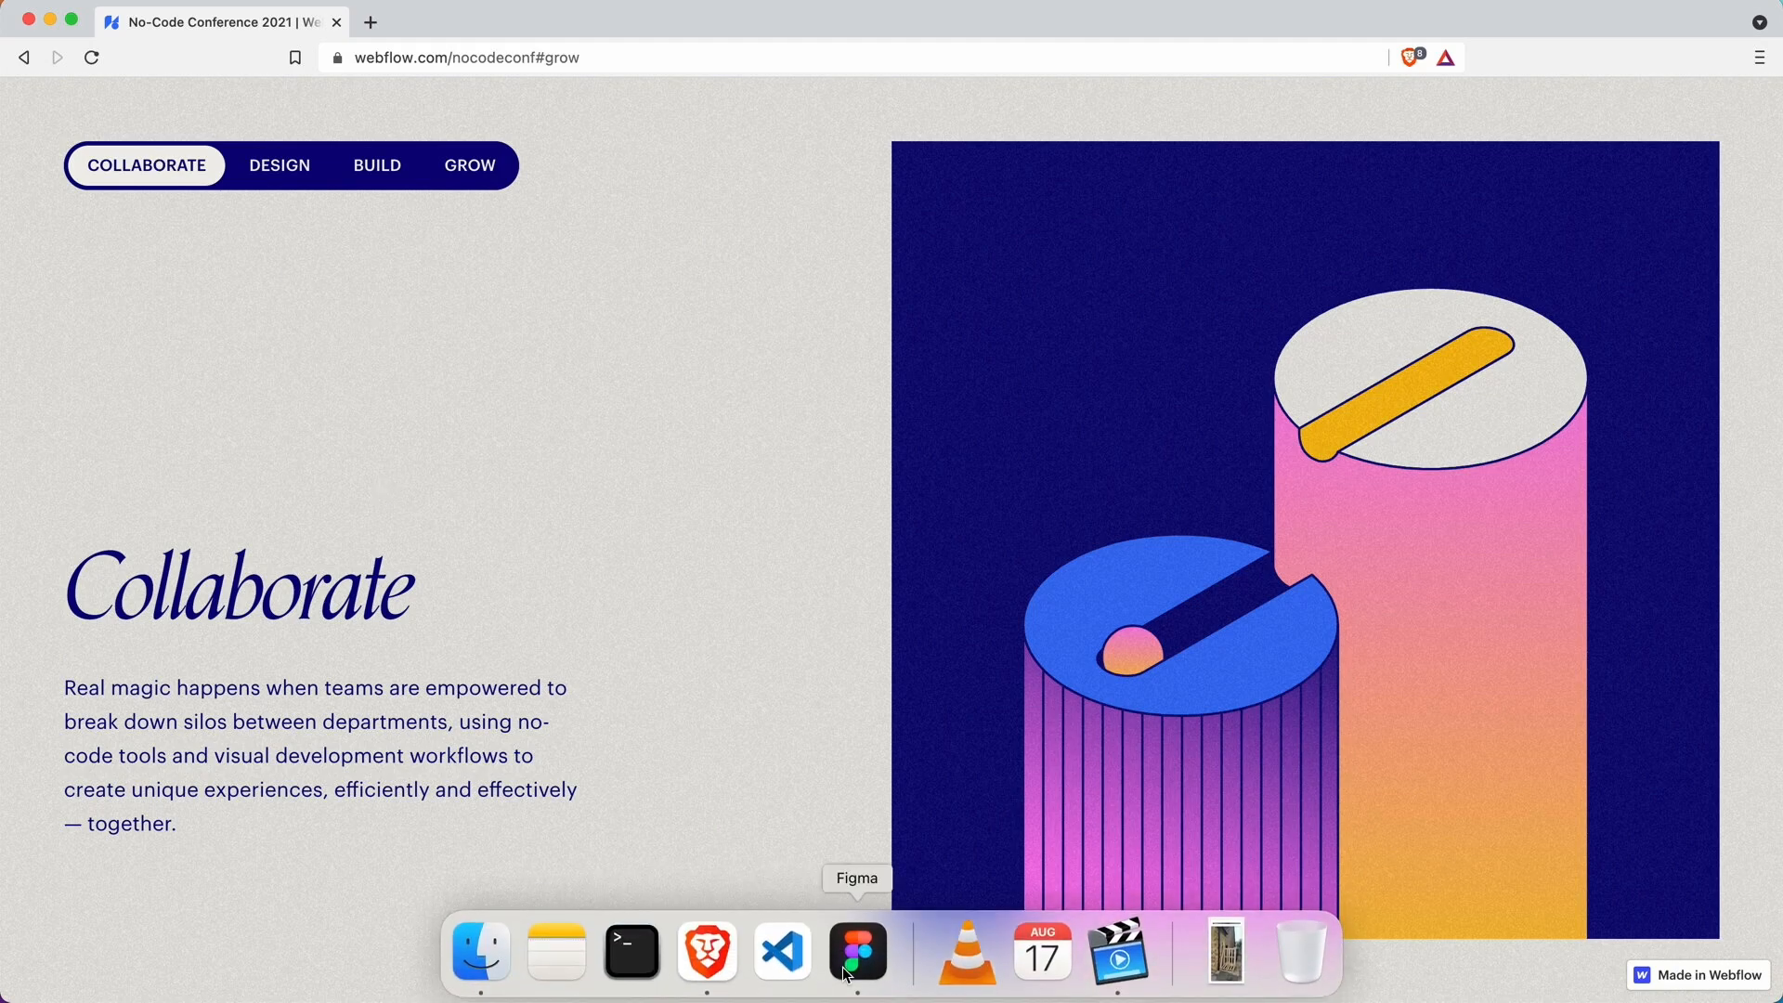
click(847, 962)
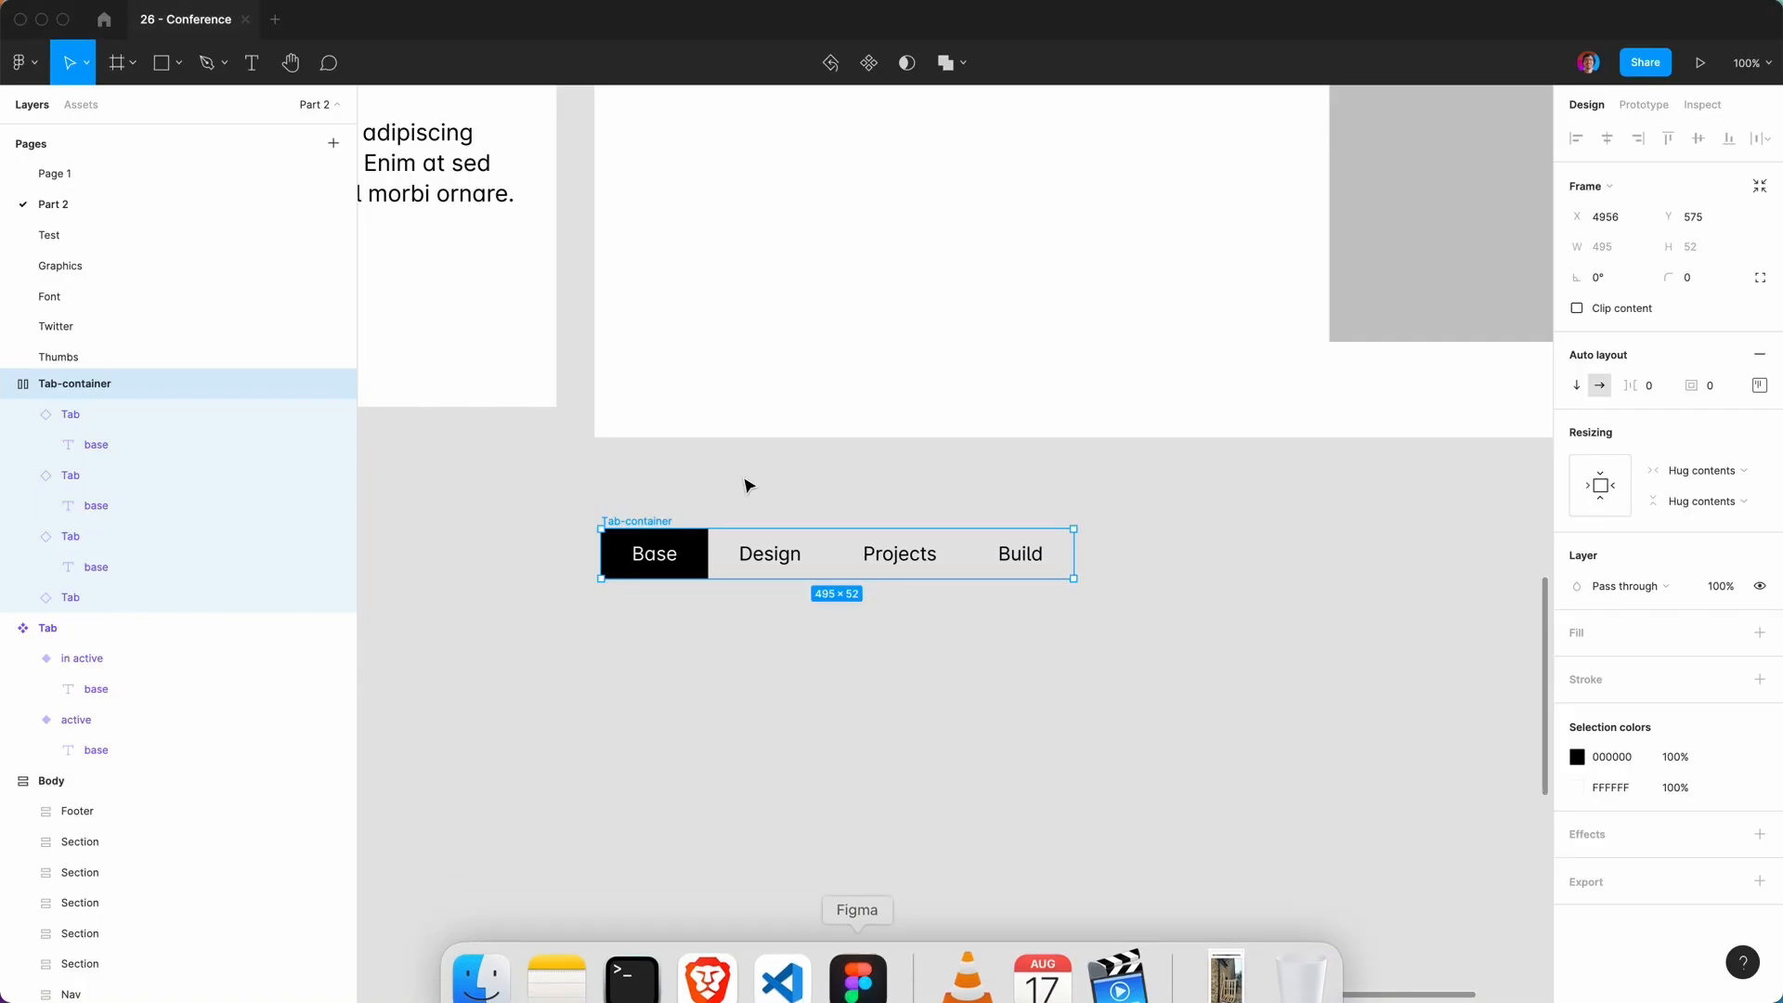
click(658, 492)
Go to the main Tab component and set the fill of its "active" variant to FFFFFF.
click(681, 555)
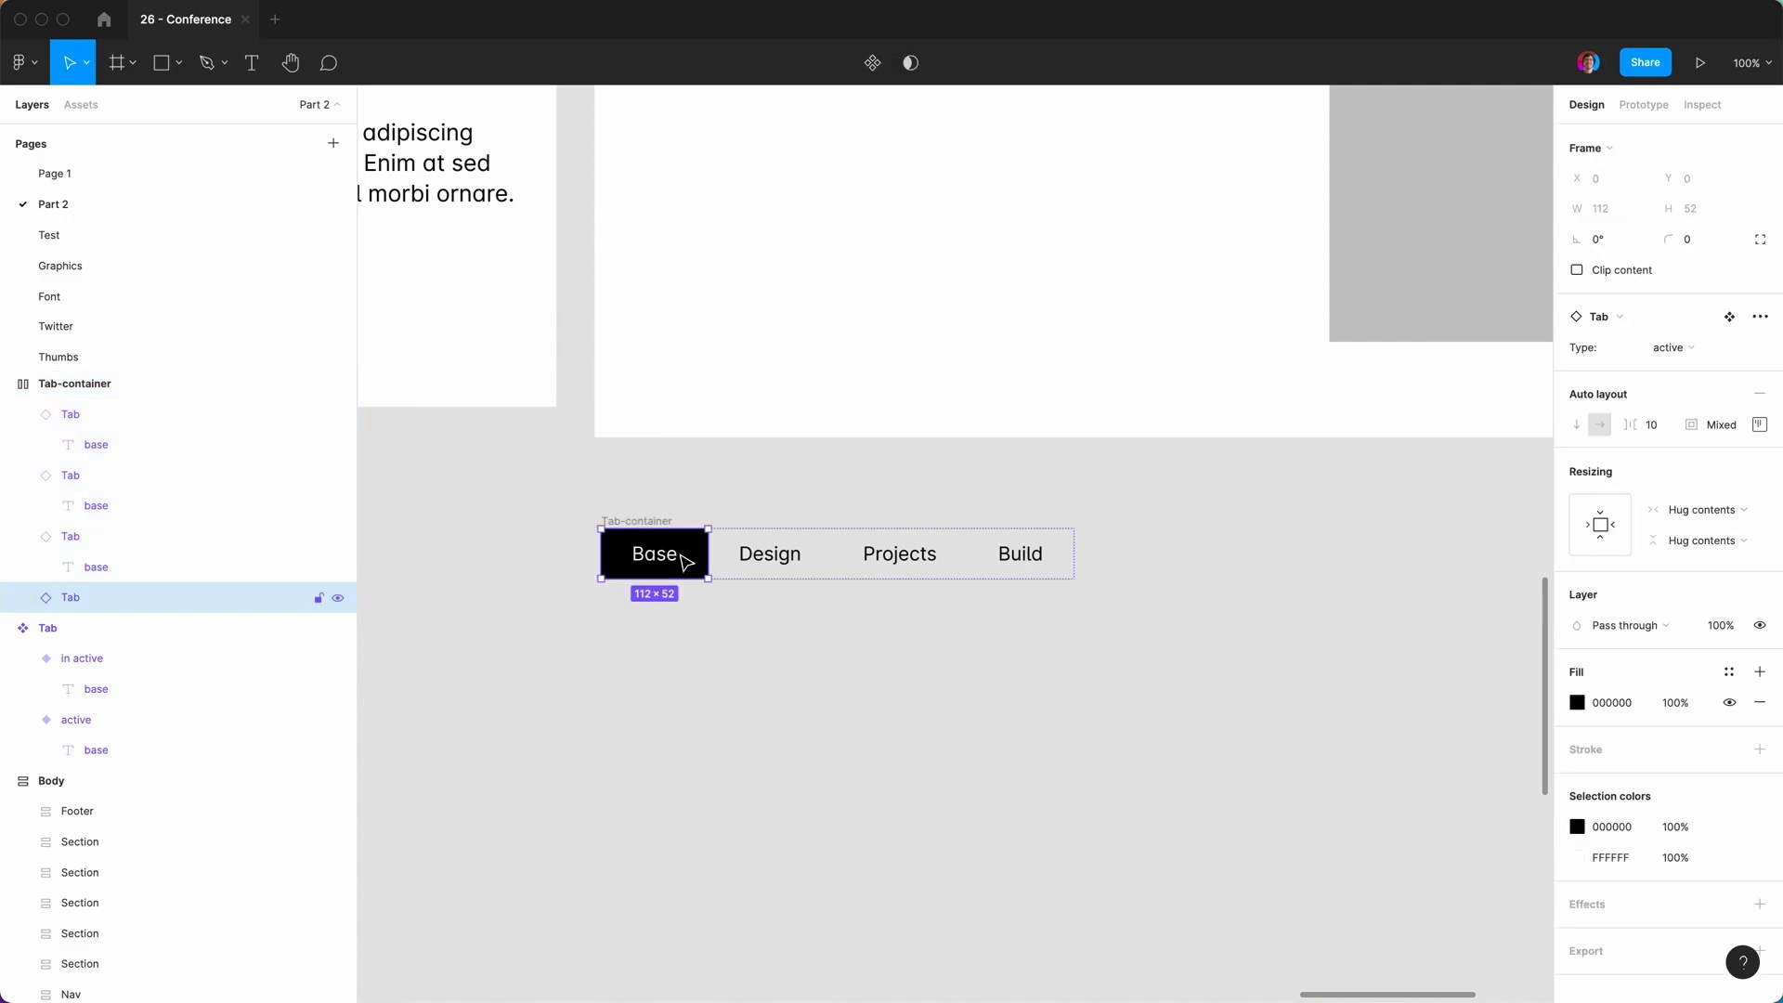
right_click(679, 555)
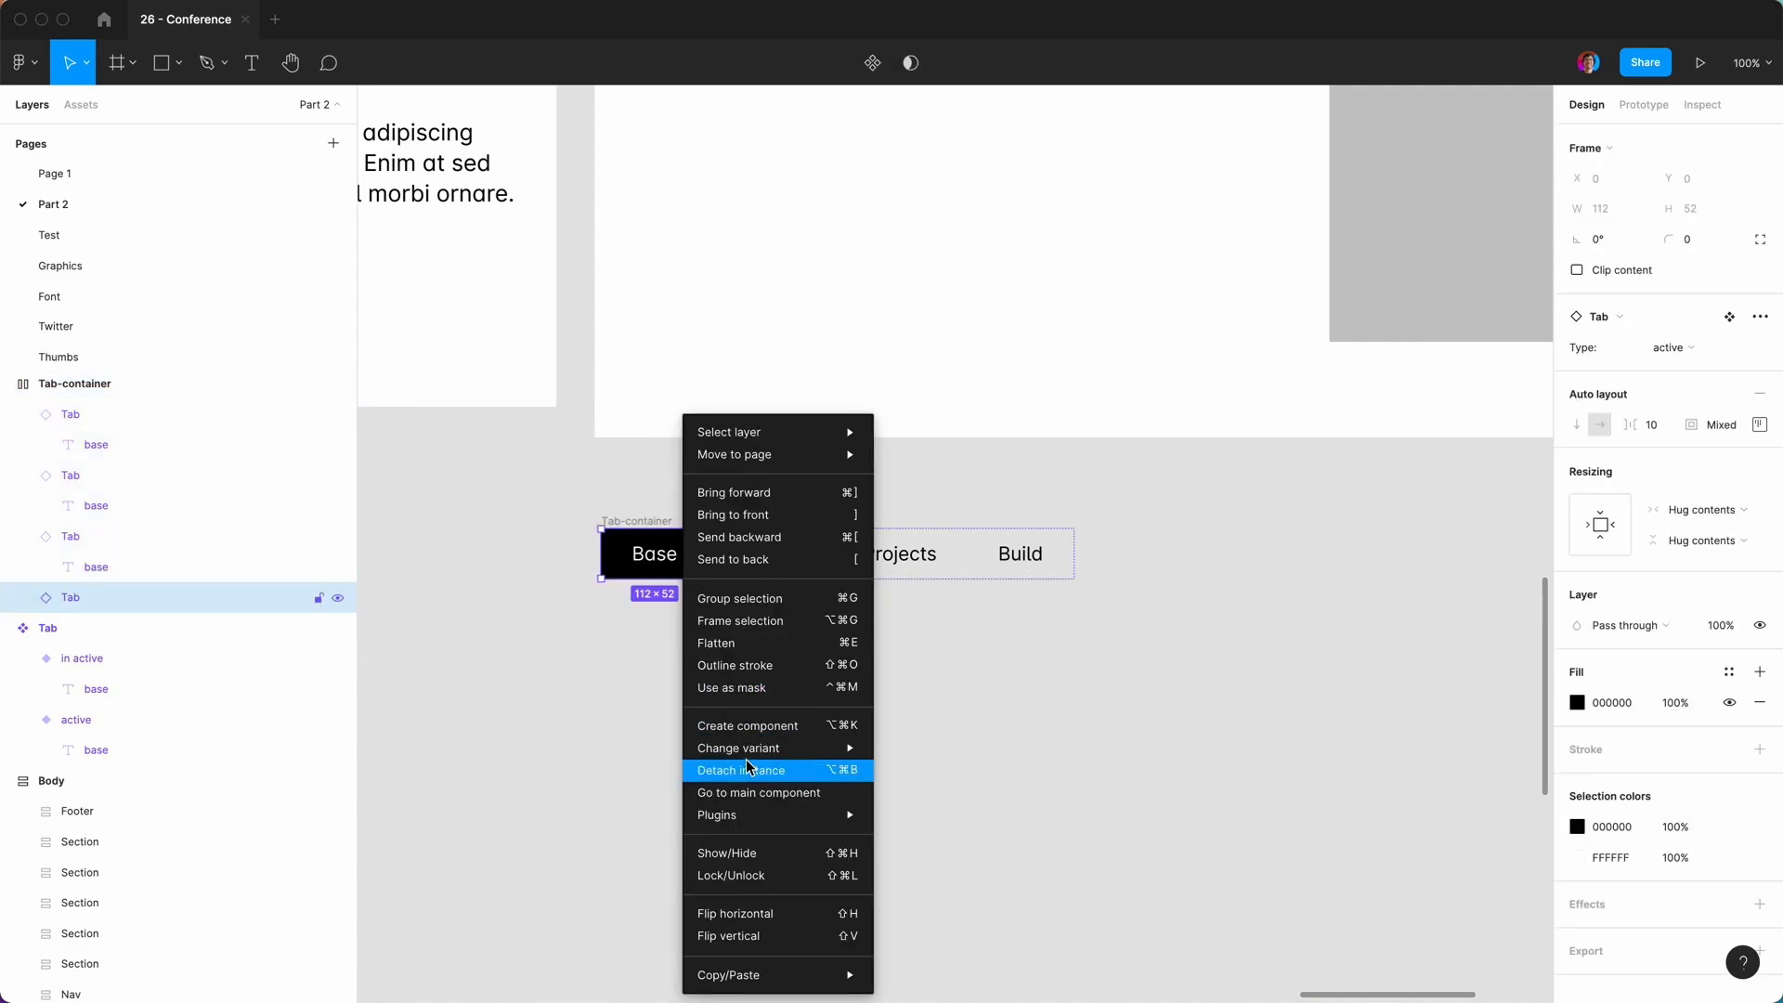
click(754, 794)
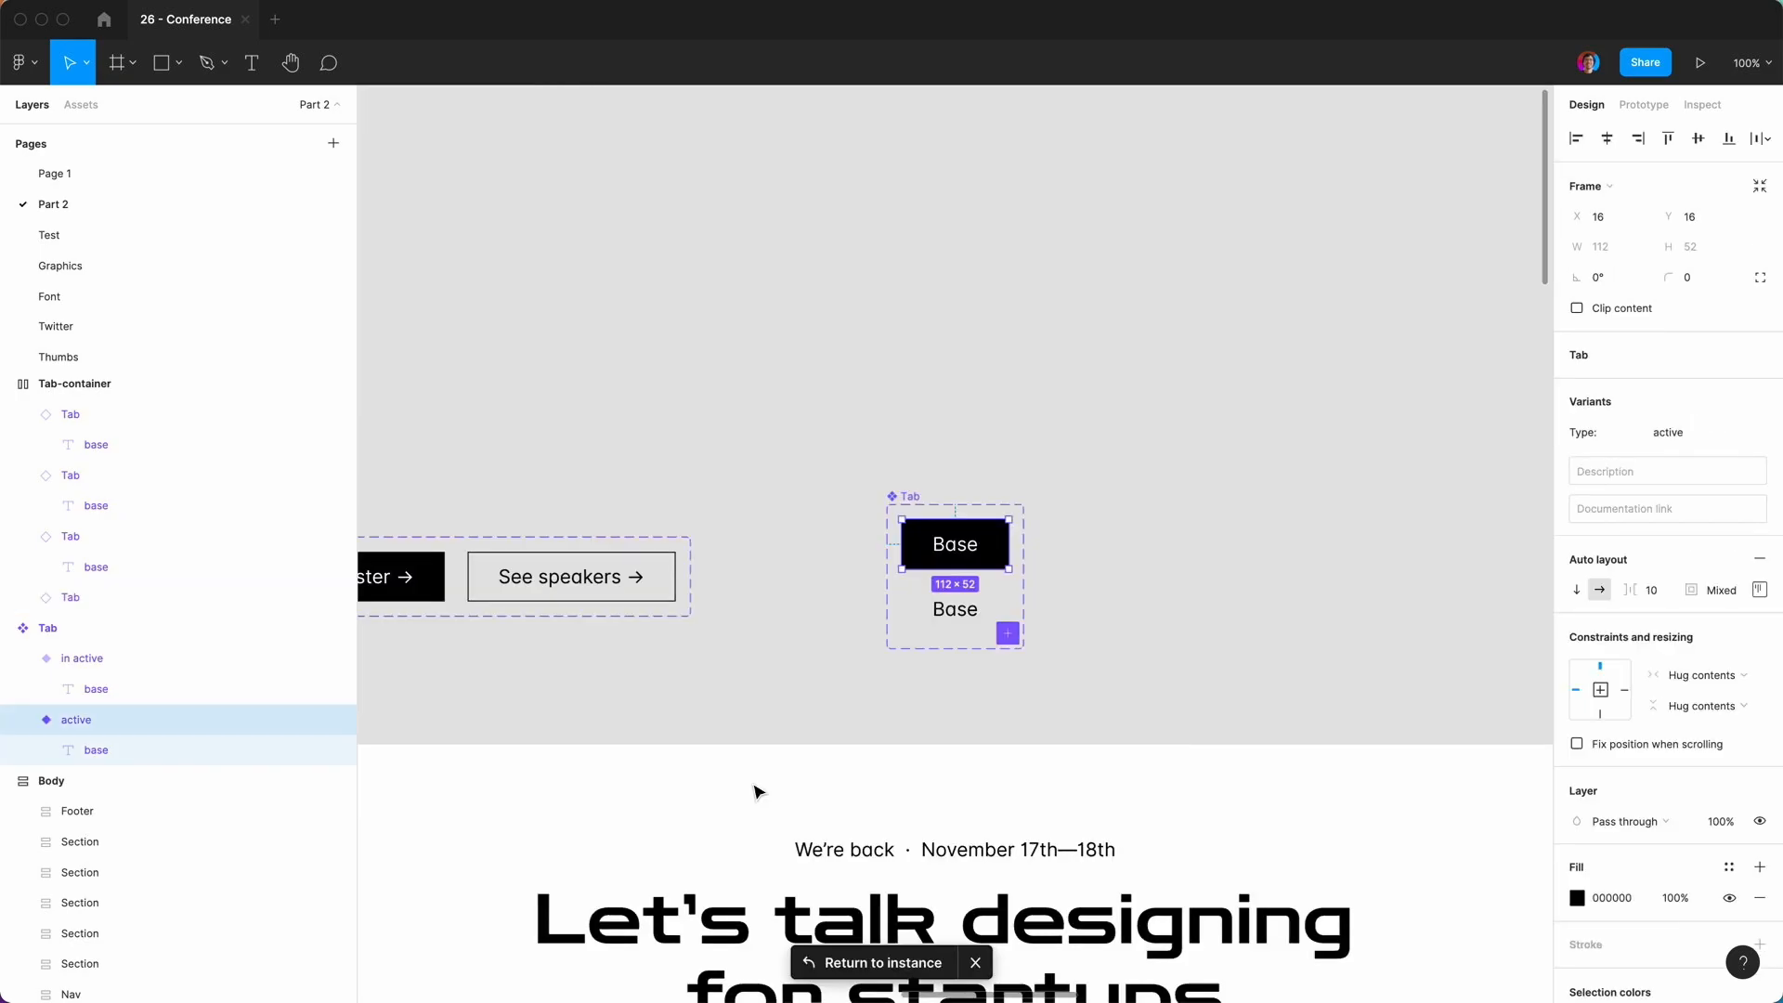
scroll(1617, 808, down, 2)
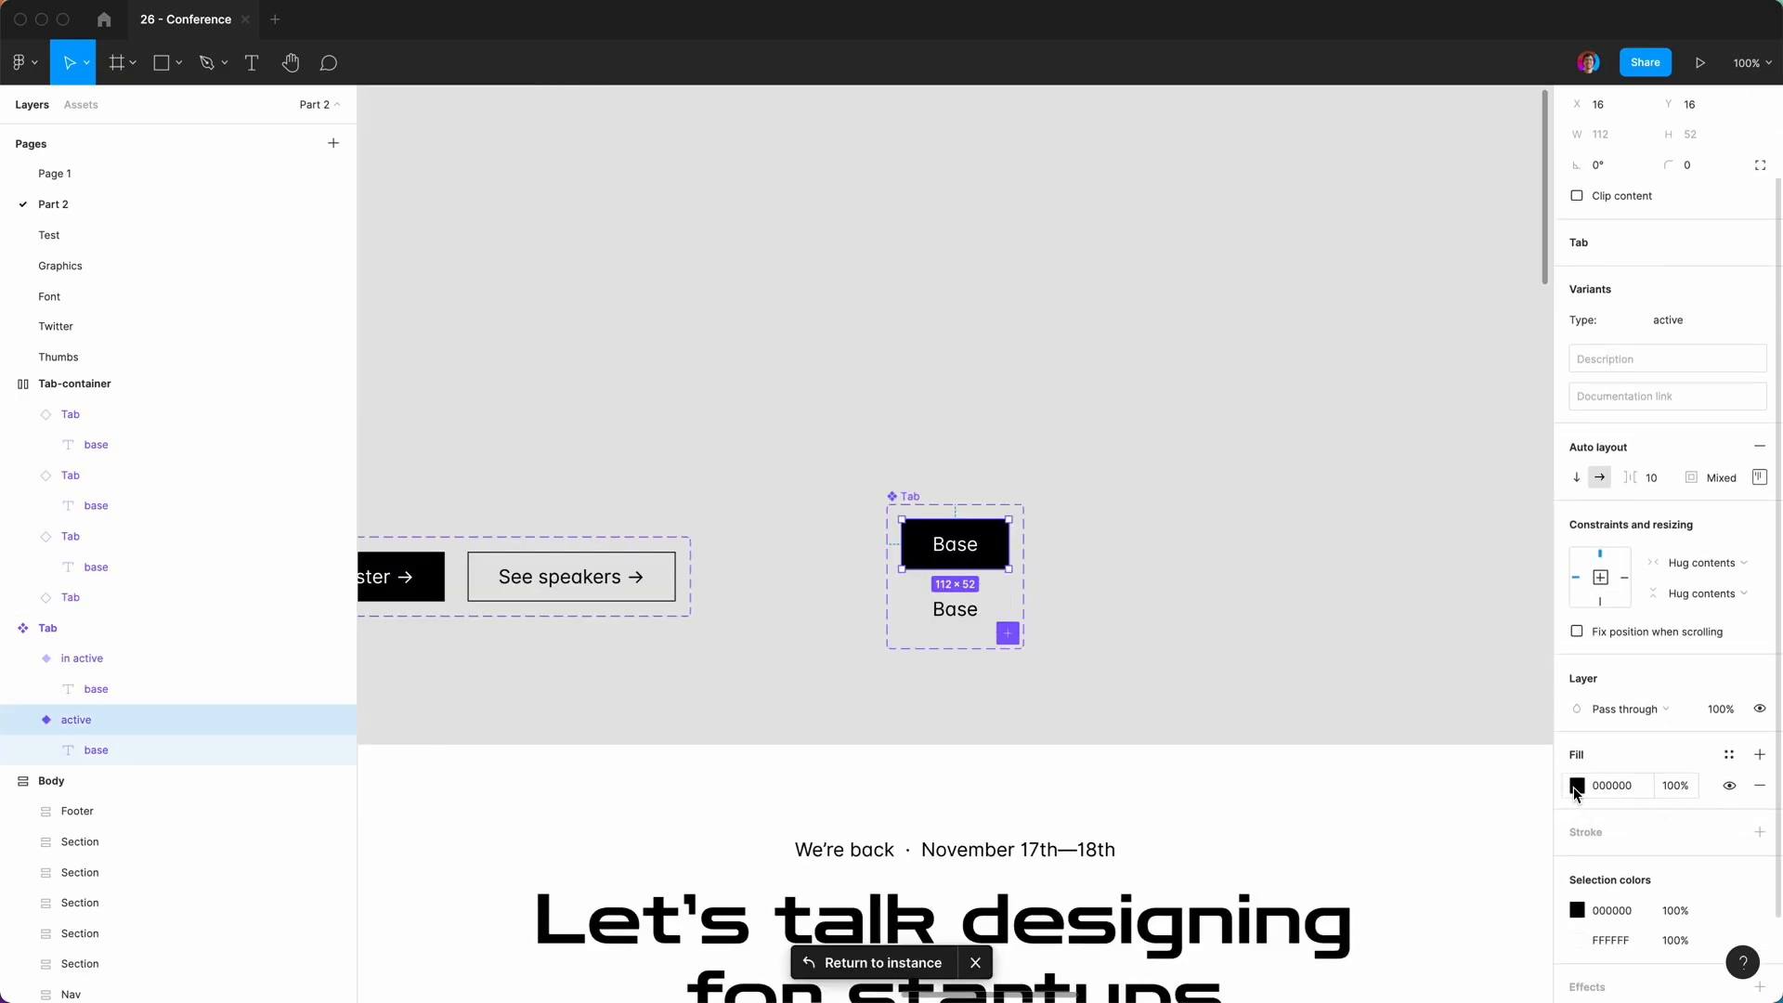
click(1577, 785)
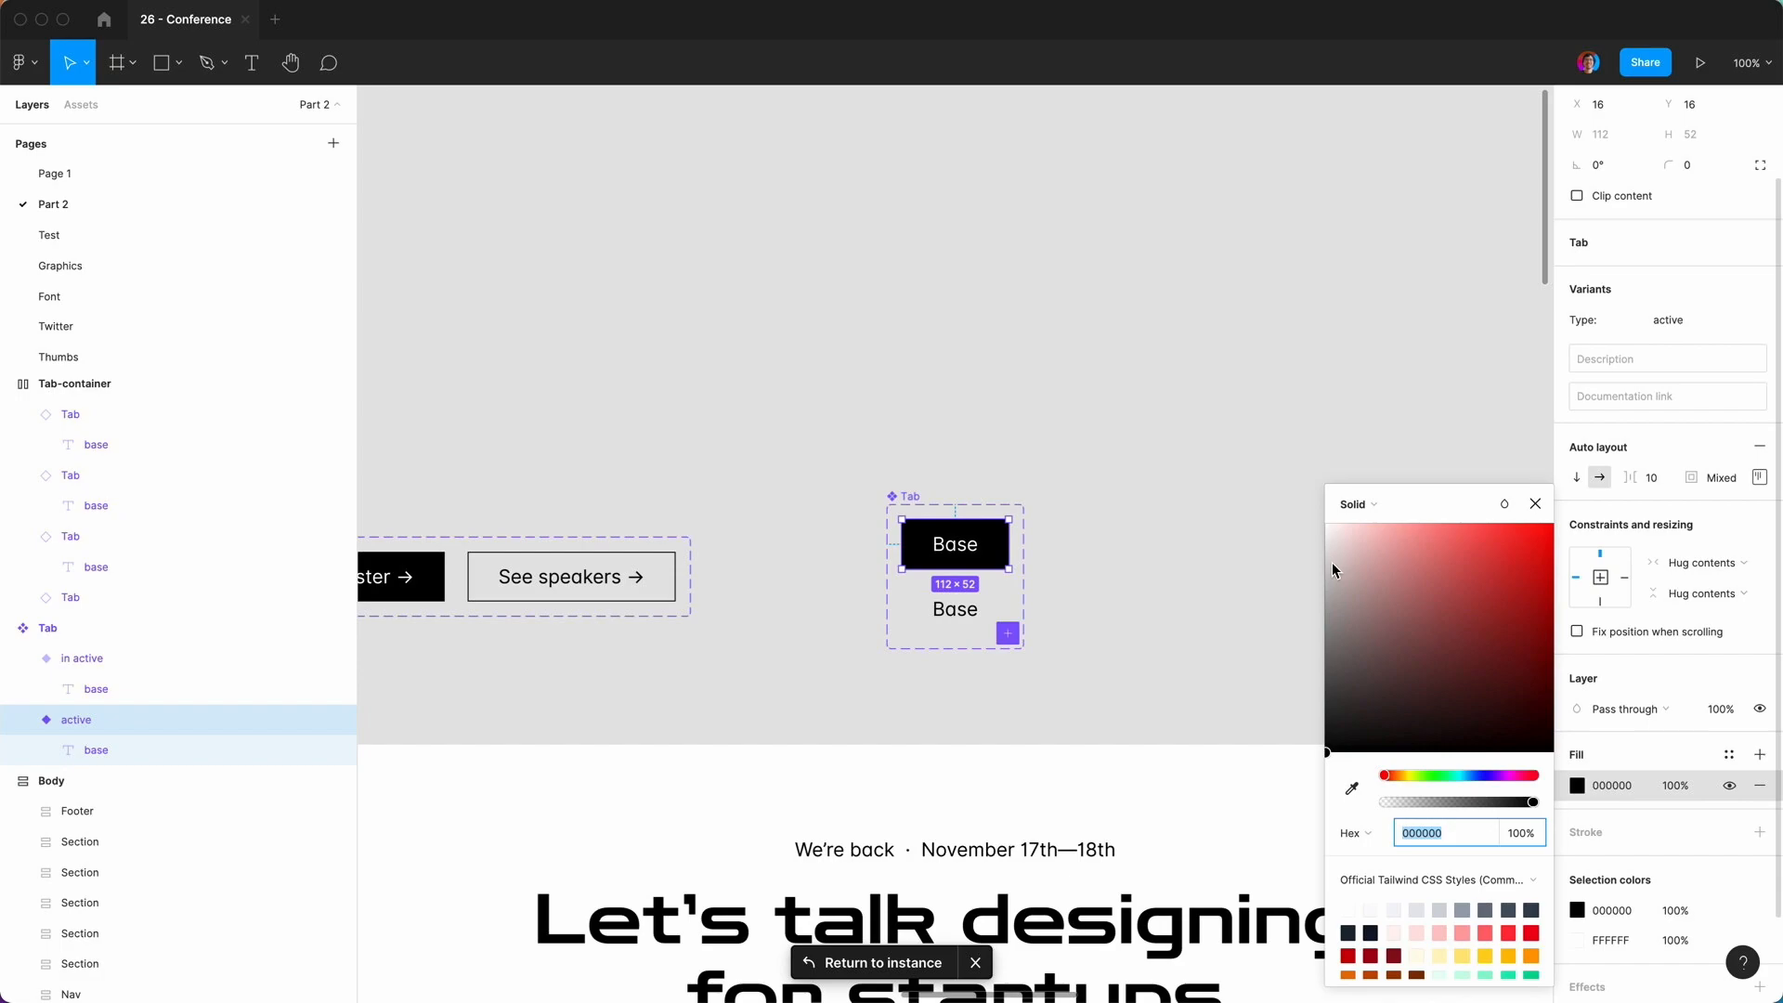
drag(1326, 759, 1214, 302)
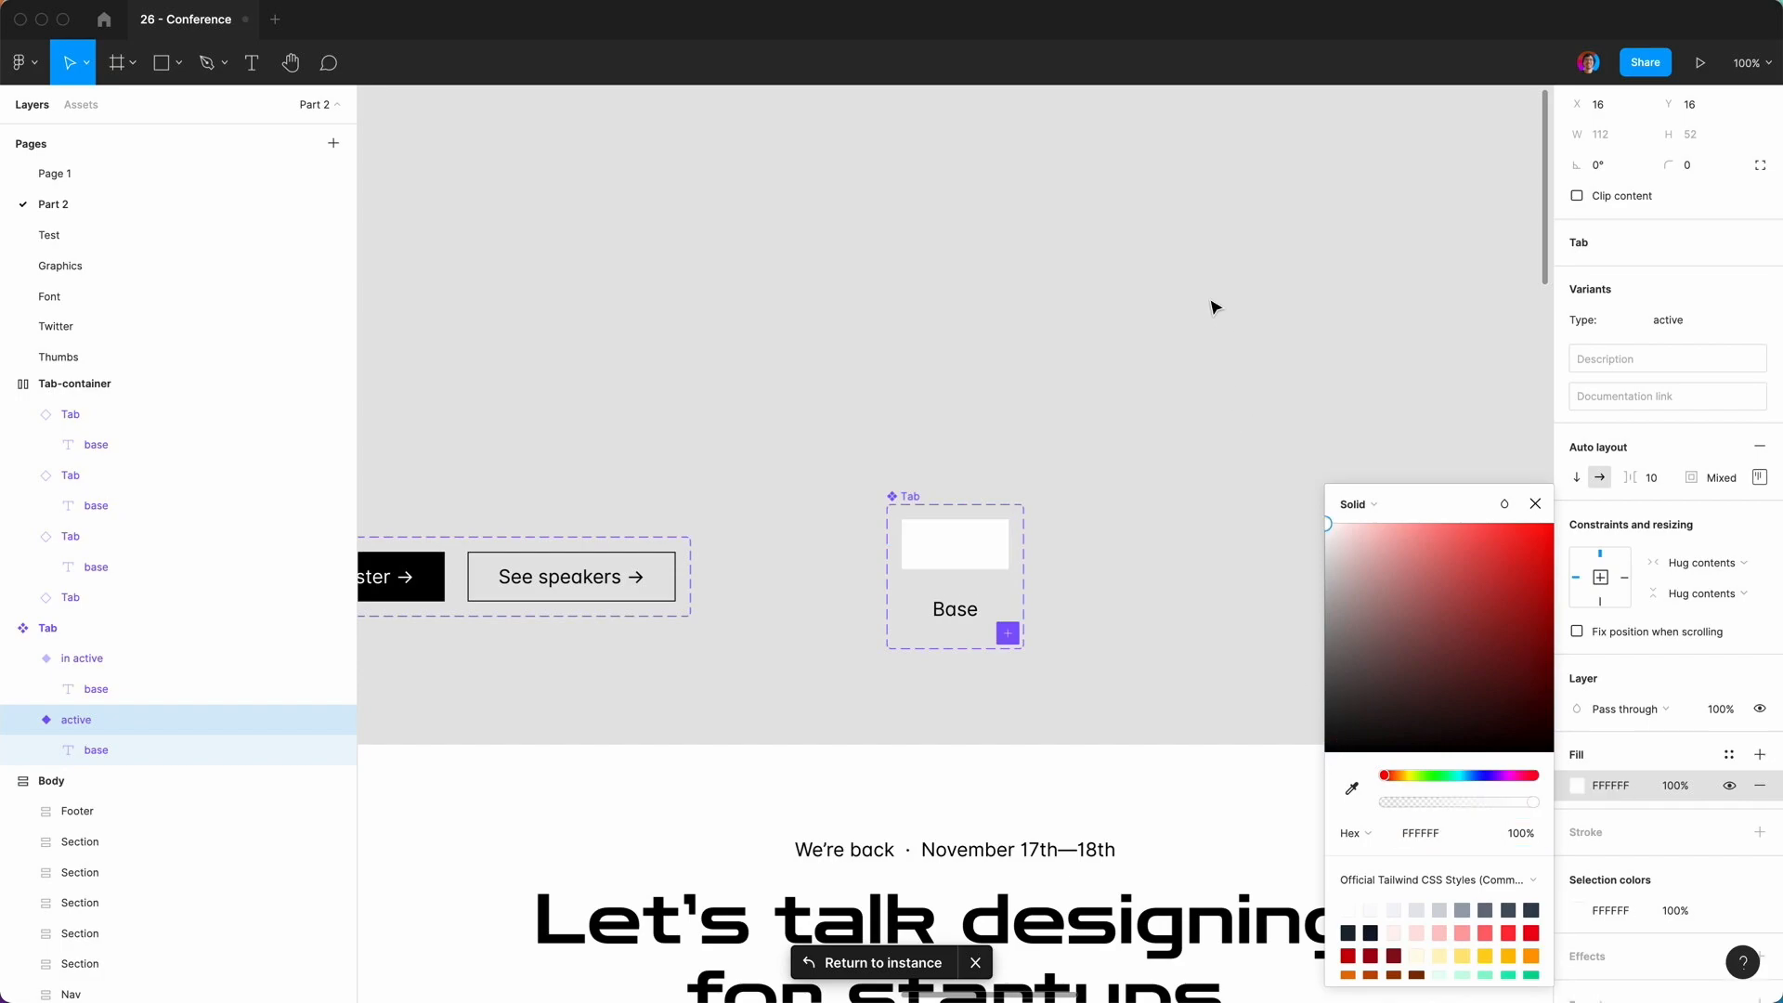
click(1535, 503)
Set the text color of the "active" Tab variant to black.
click(102, 748)
click(1575, 694)
drag(1328, 527, 1242, 916)
click(1535, 504)
click(1235, 554)
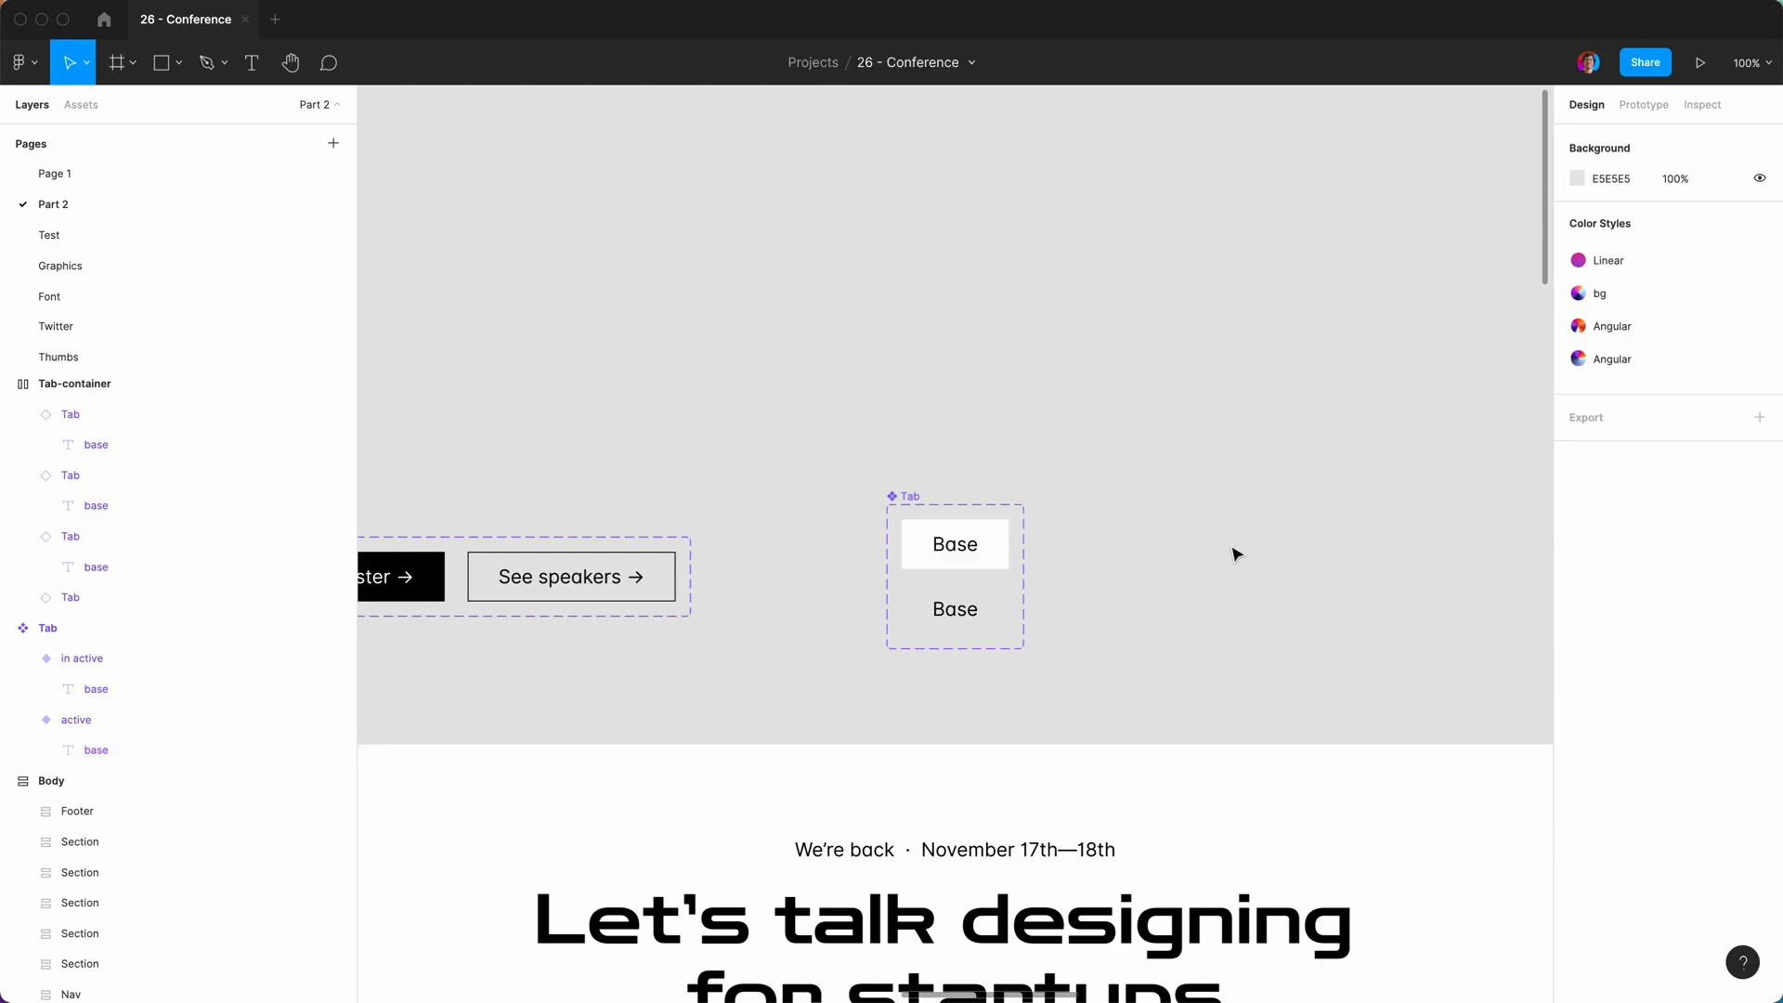
Add a 000000 fill to the Tab-container frame below the Base section.
scroll(1234, 554, down, 1)
key(super+minus)
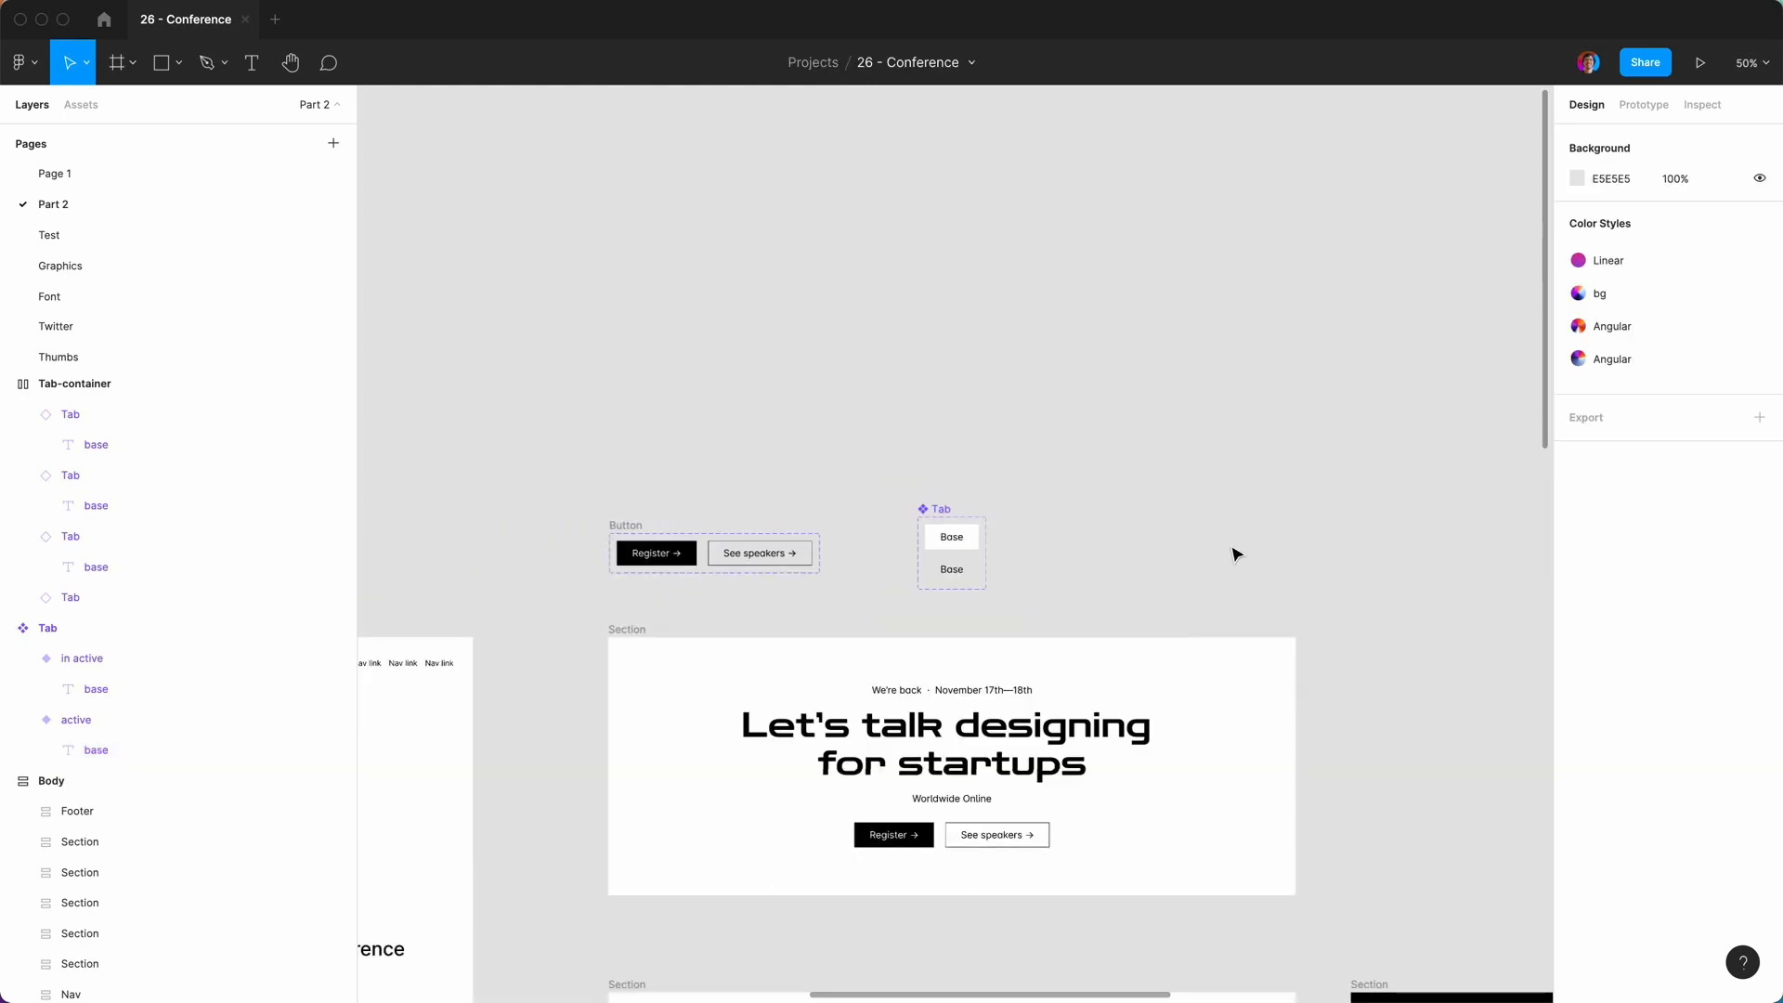
scroll(1234, 555, down, 9)
scroll(1234, 554, right, 10)
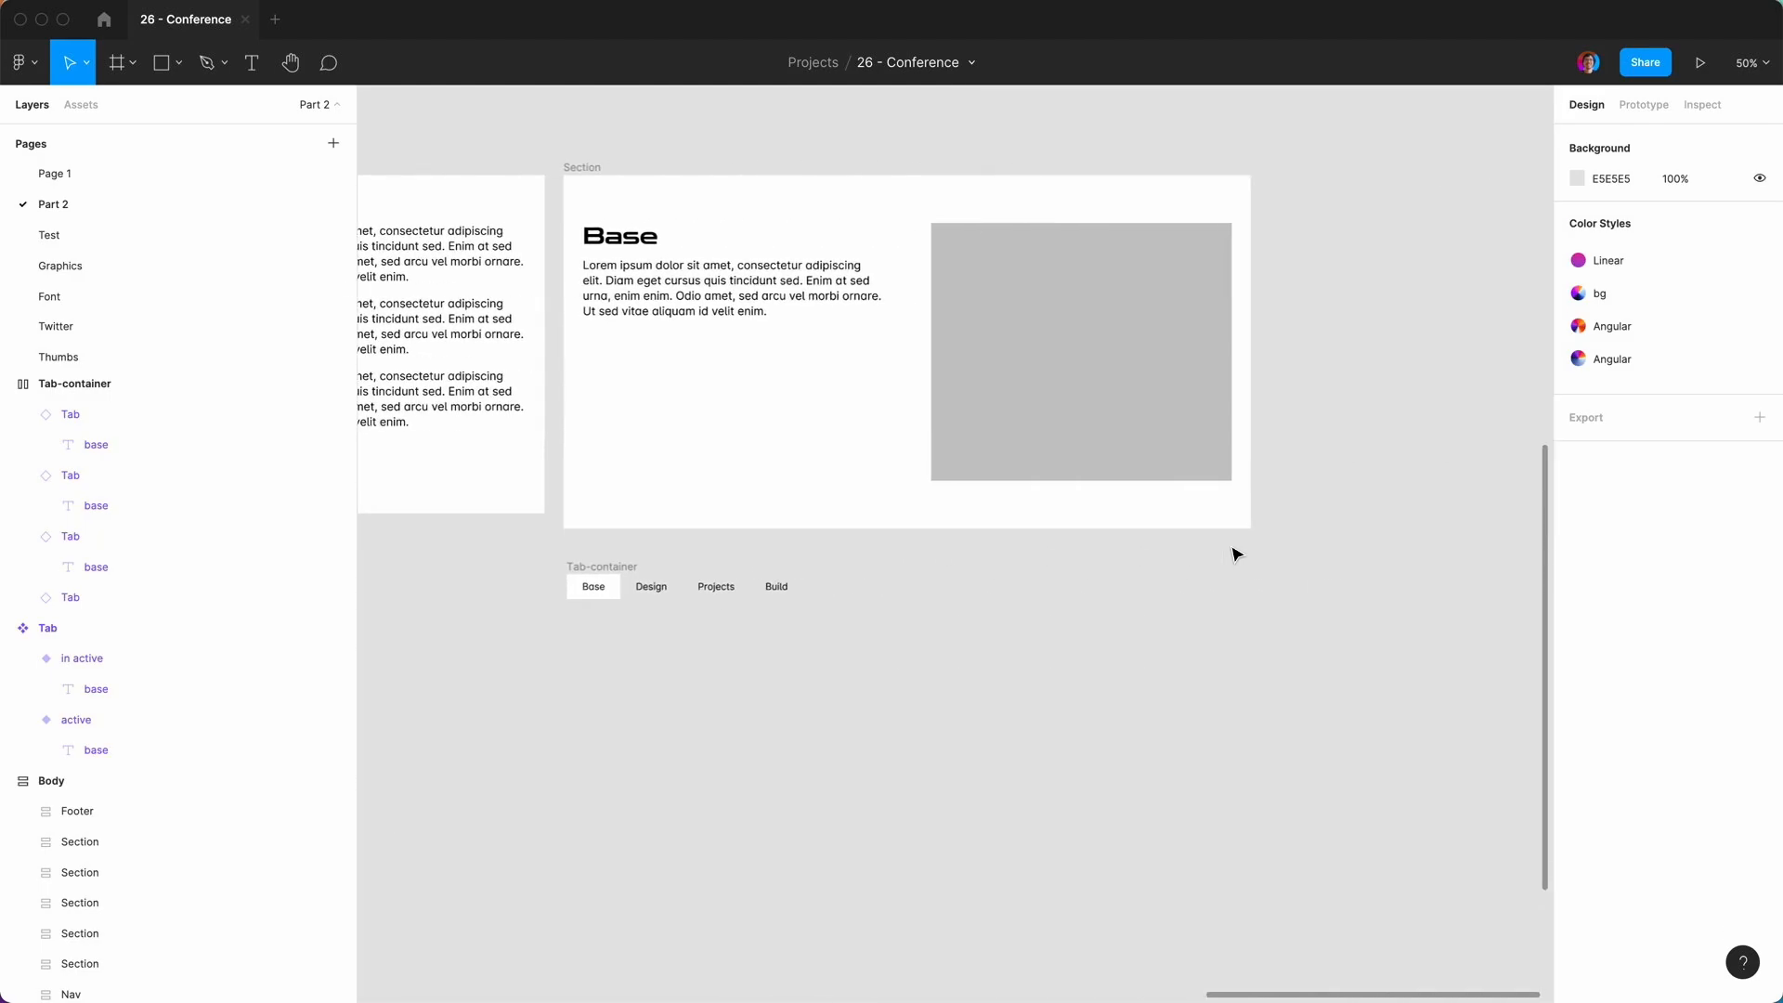
key(super+equal)
scroll(1234, 554, left, 3)
click(585, 404)
click(585, 405)
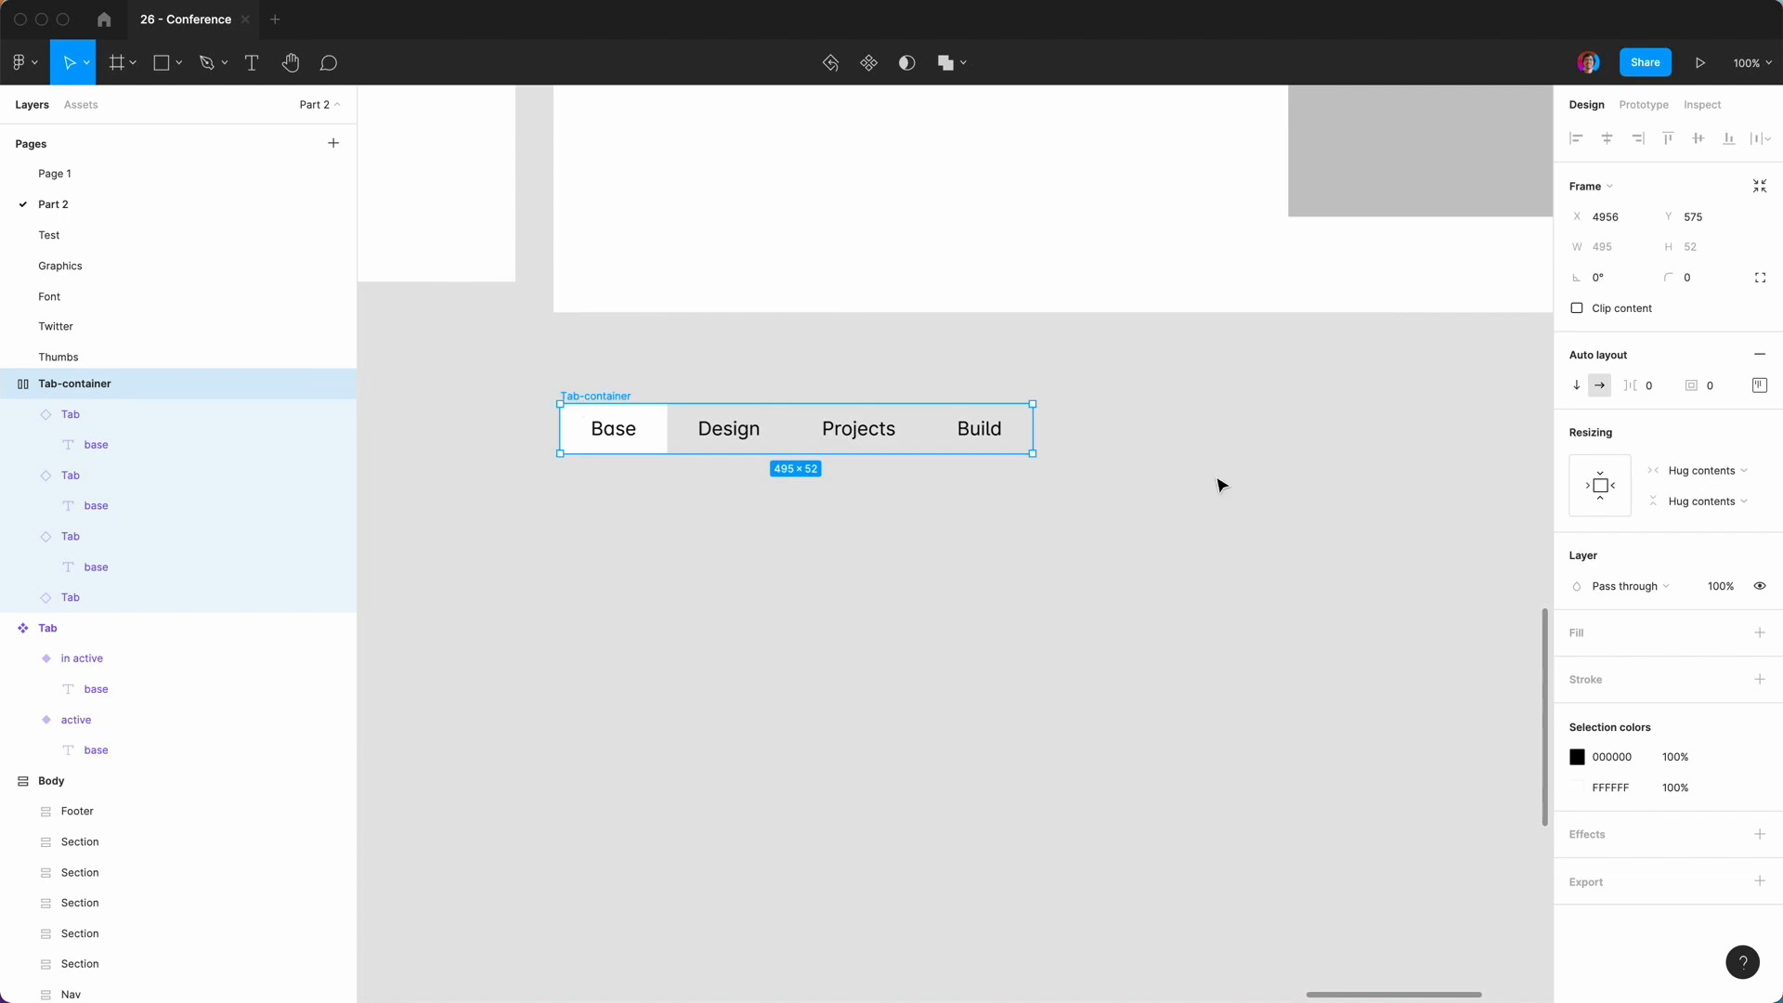
click(1759, 632)
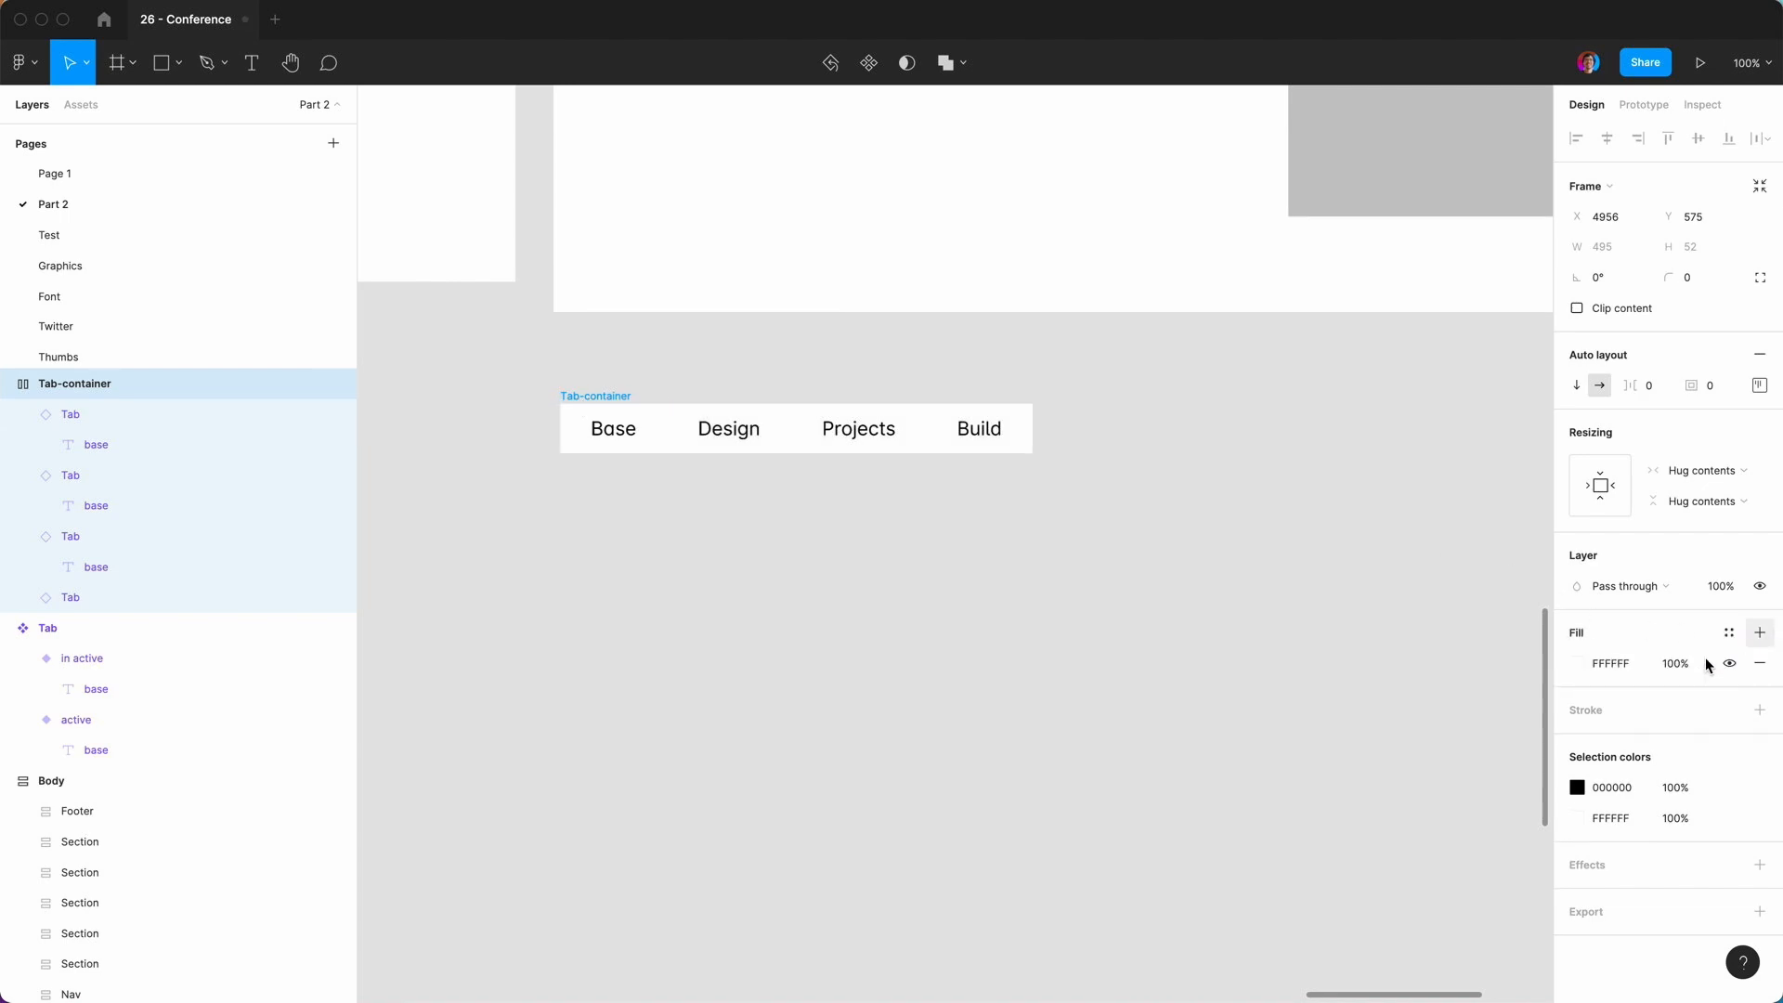
click(1578, 664)
drag(1330, 529, 1266, 864)
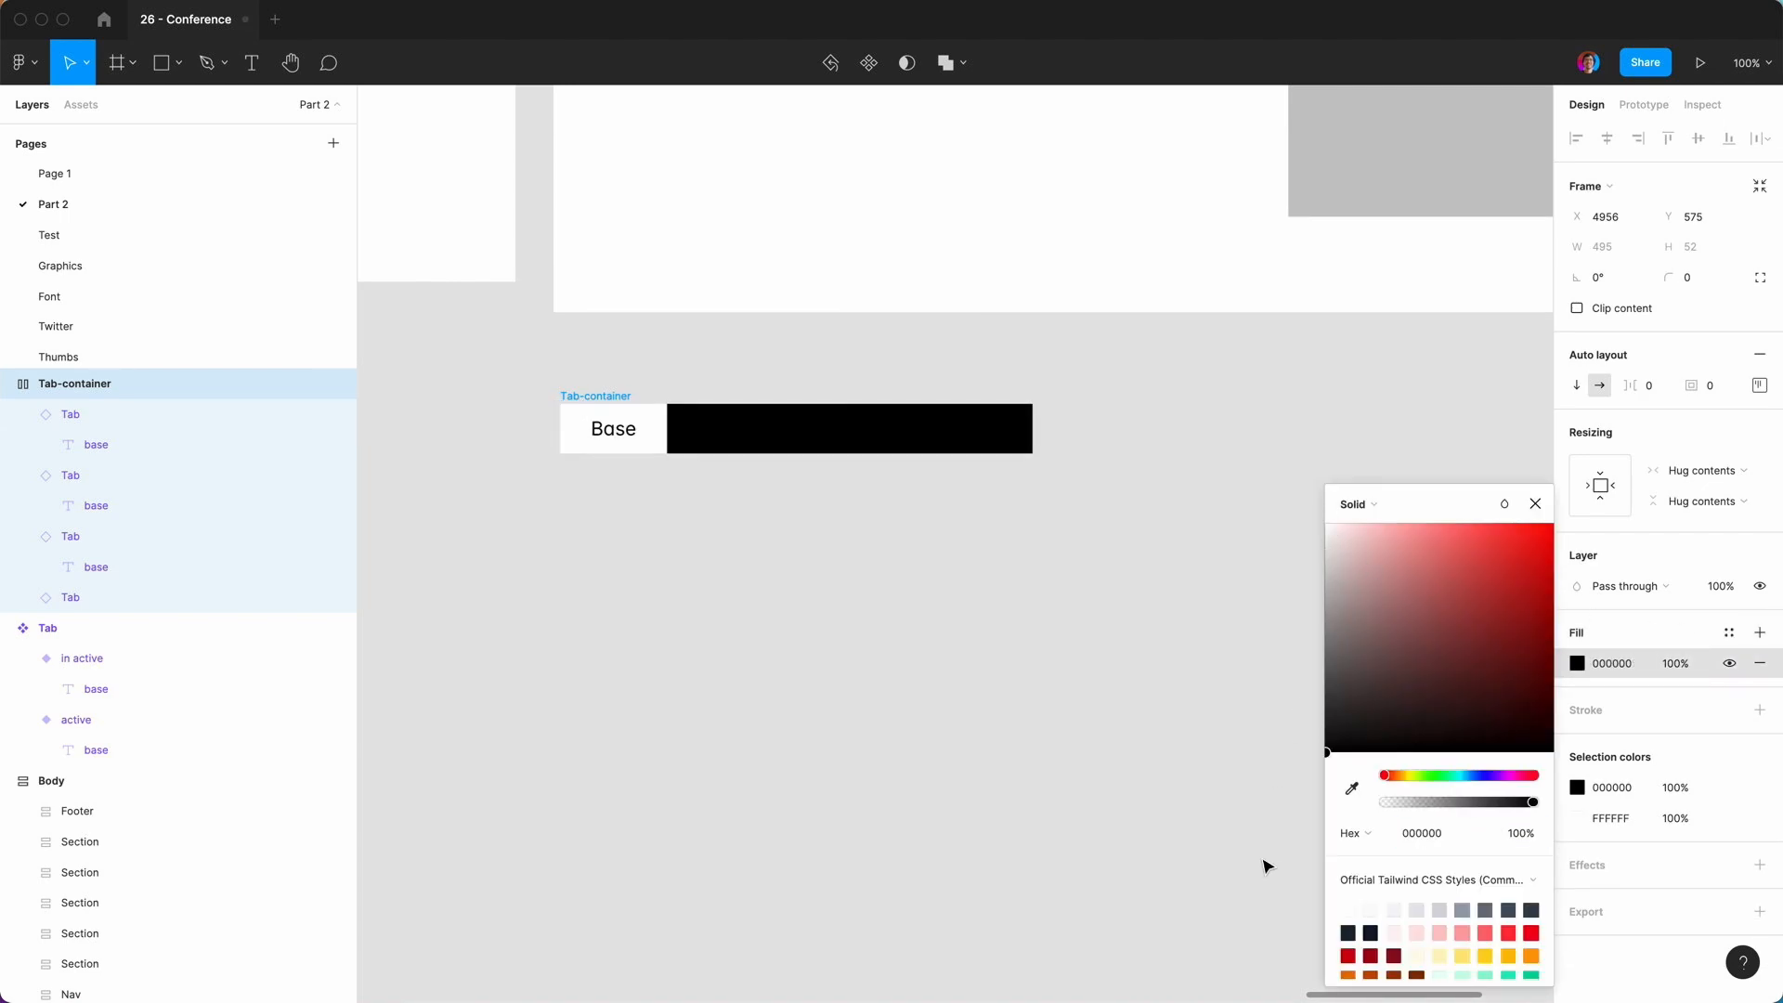
click(1535, 504)
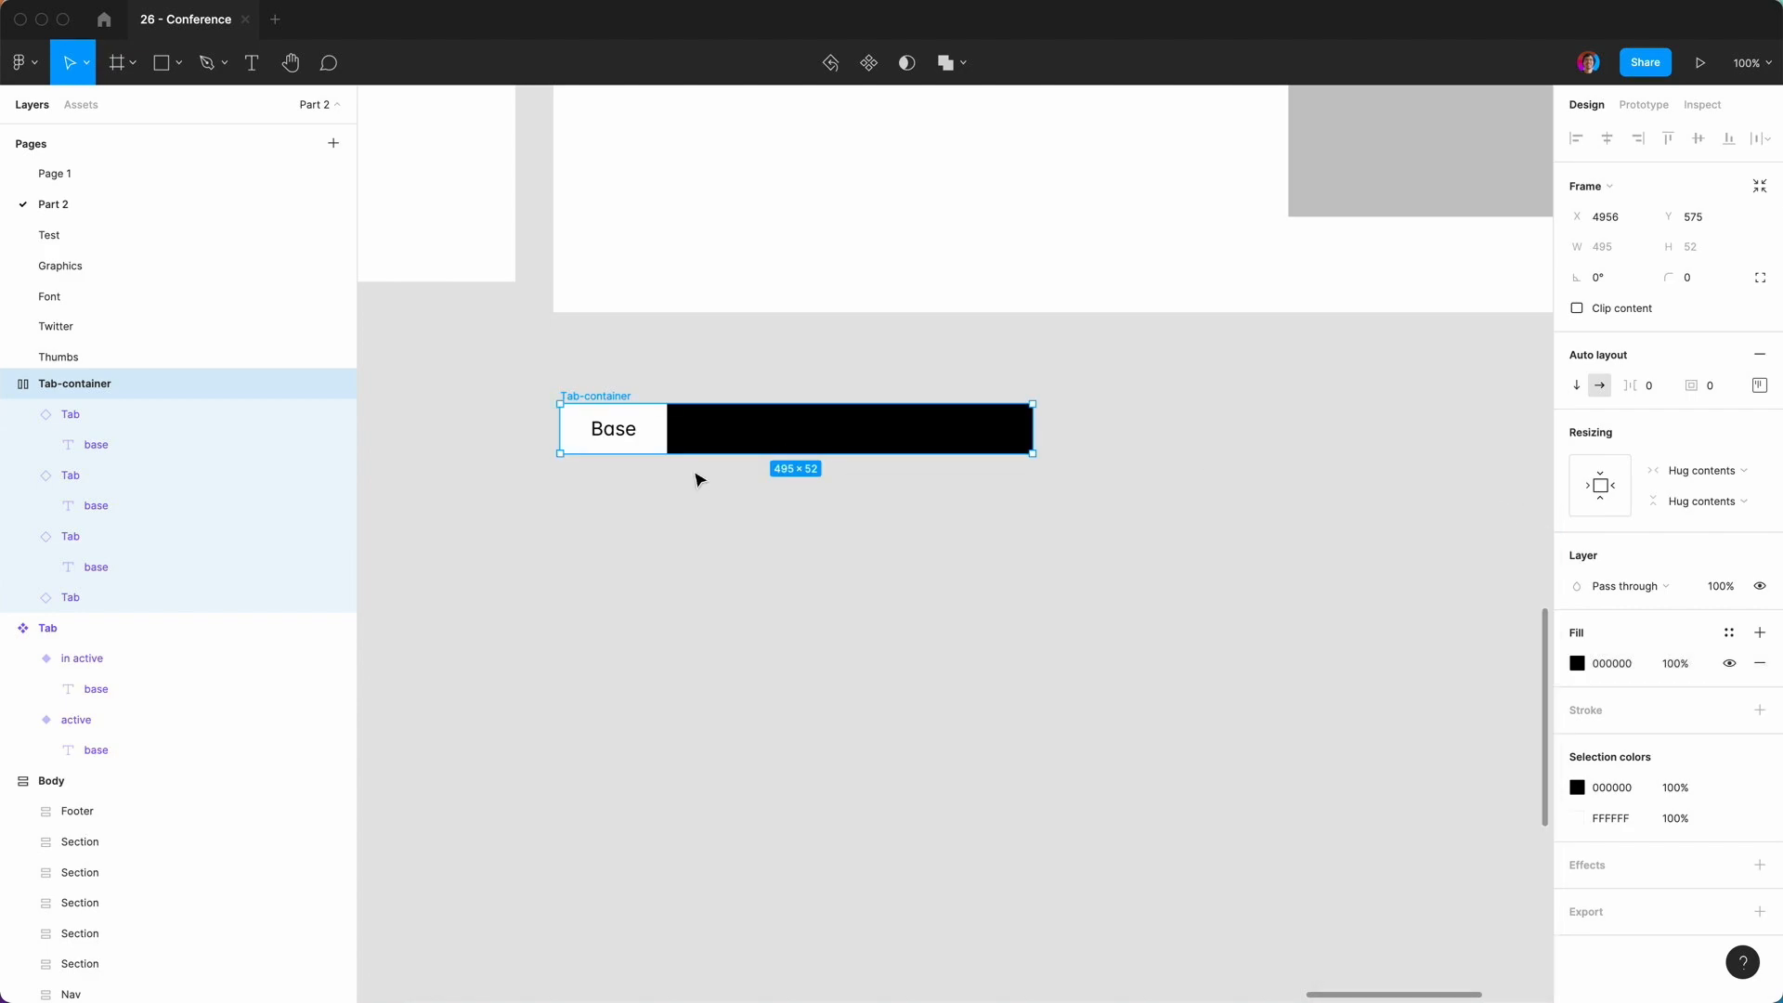
Go to the main component of the inactive tabs and set the text color of its "in active" variant to FFFFFF.
double_click(733, 440)
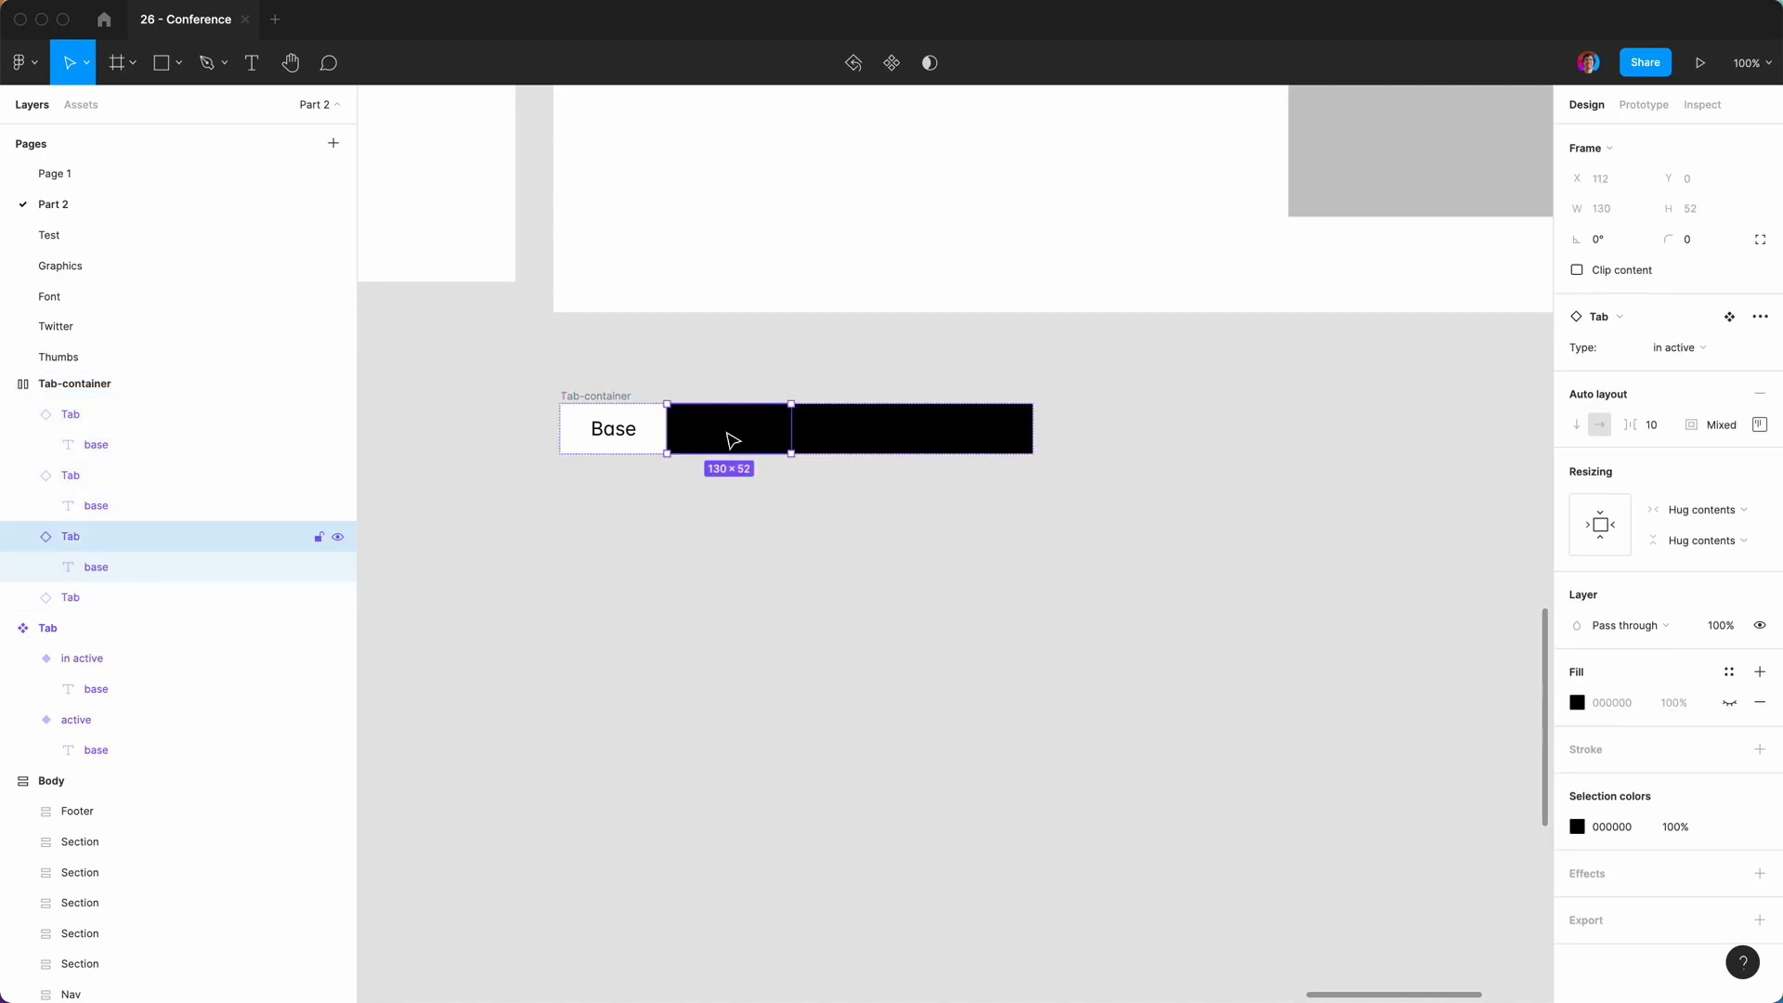
right_click(733, 440)
click(623, 546)
right_click(722, 448)
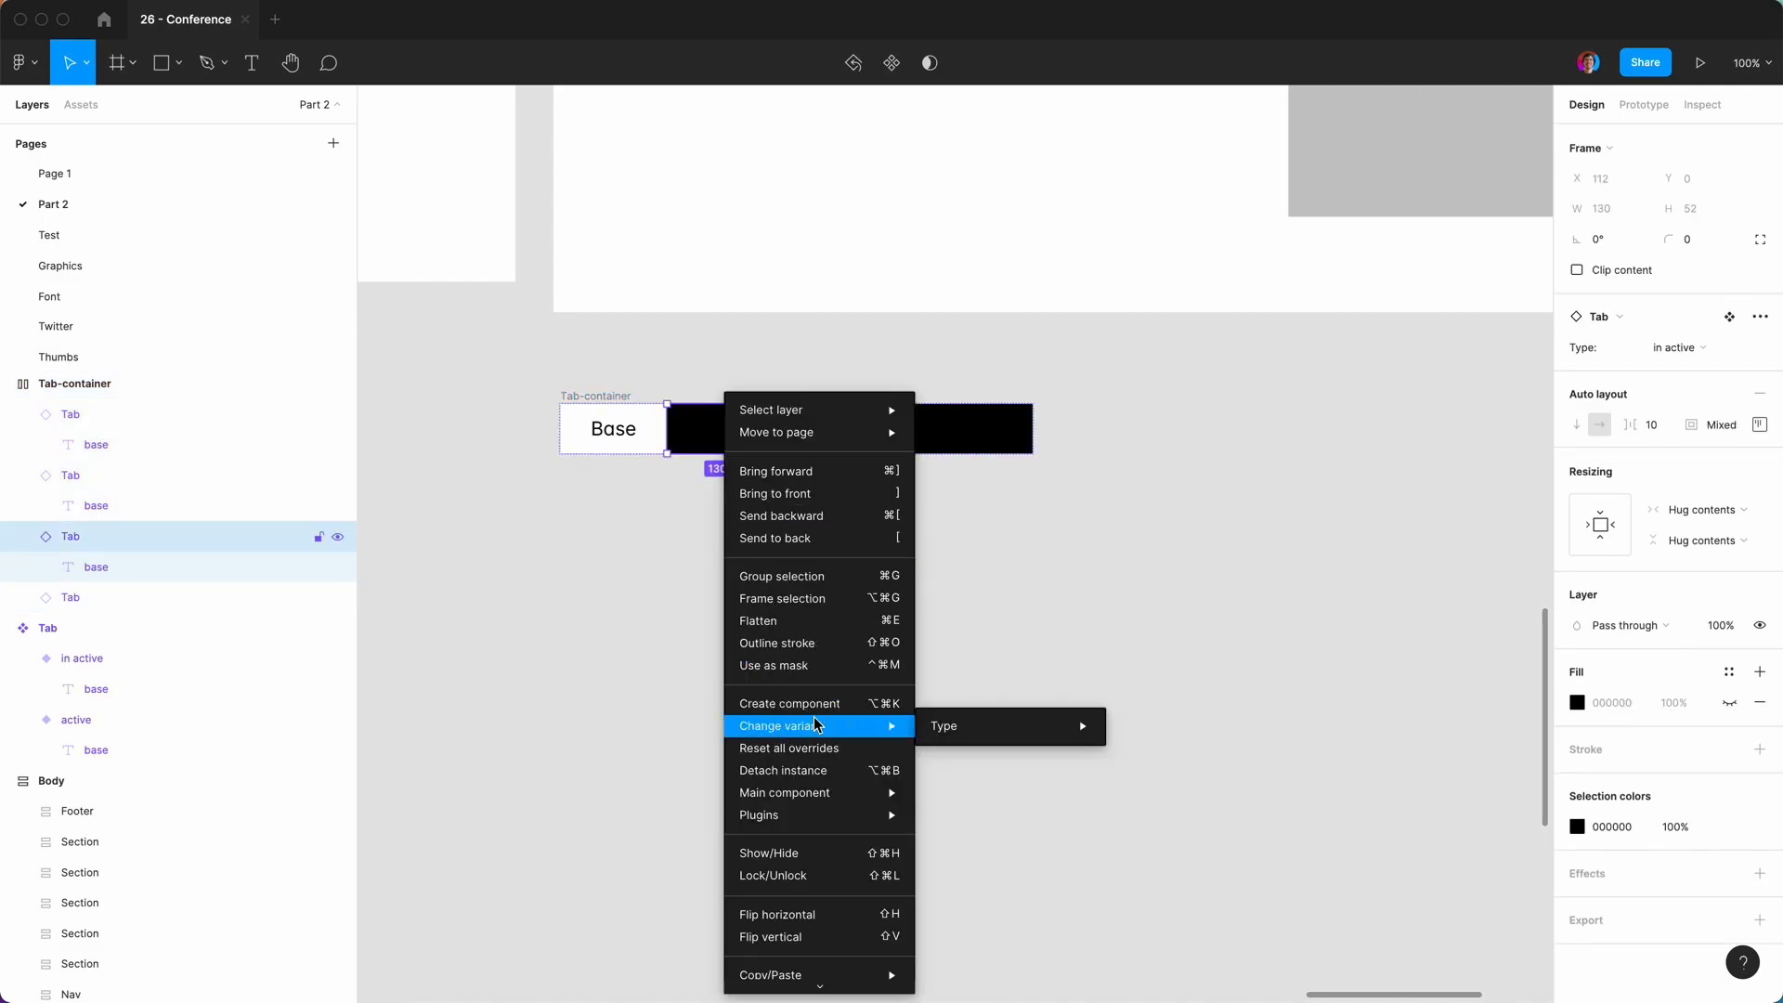
mouse_move(835, 792)
click(938, 792)
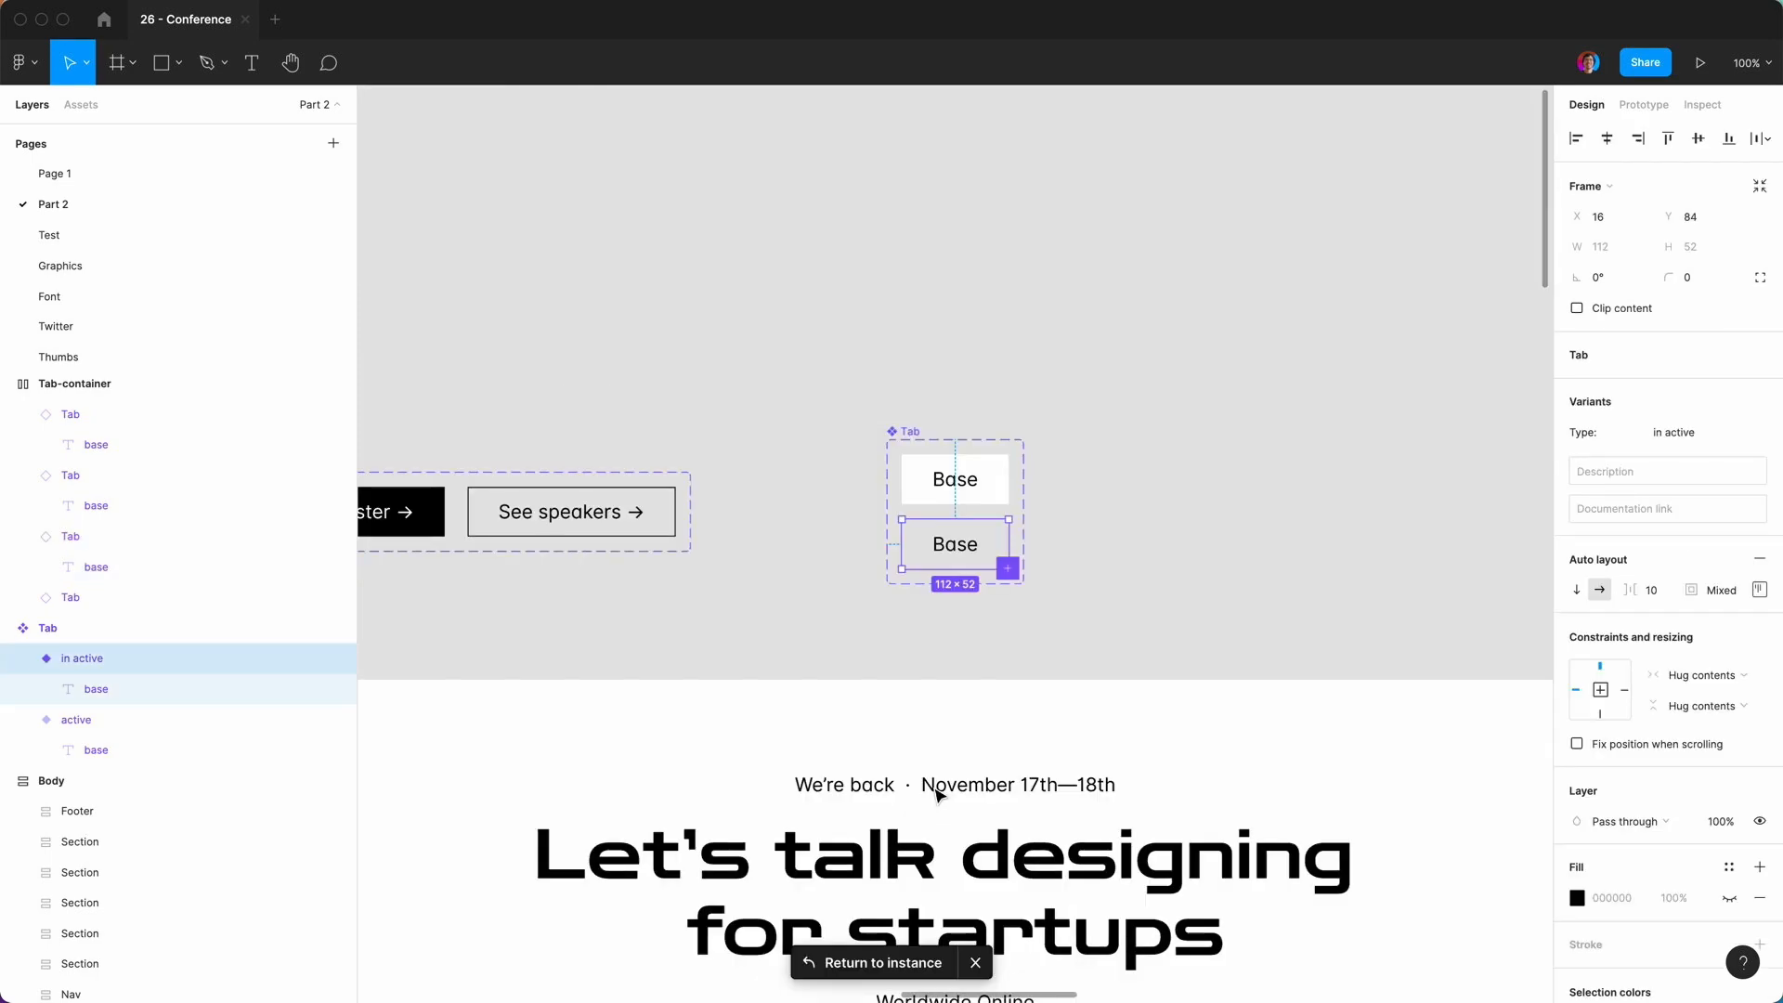
scroll(1595, 851, down, 4)
click(1579, 838)
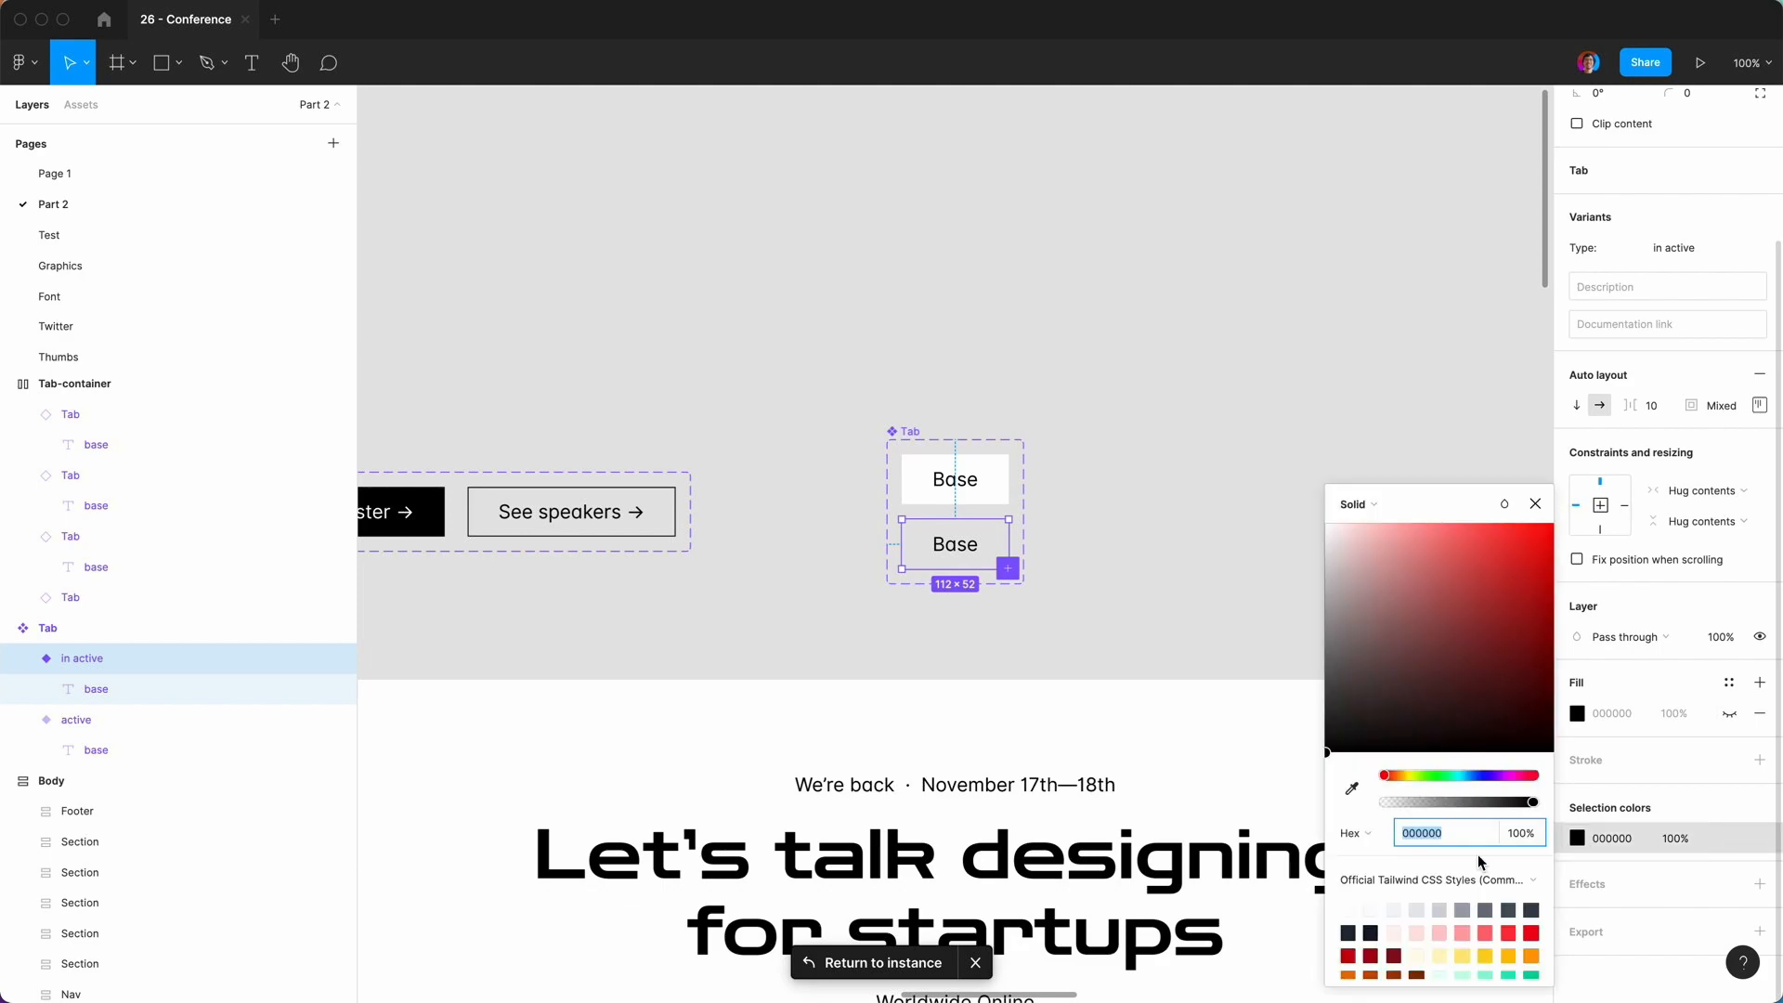
text(fff)
key(Return)
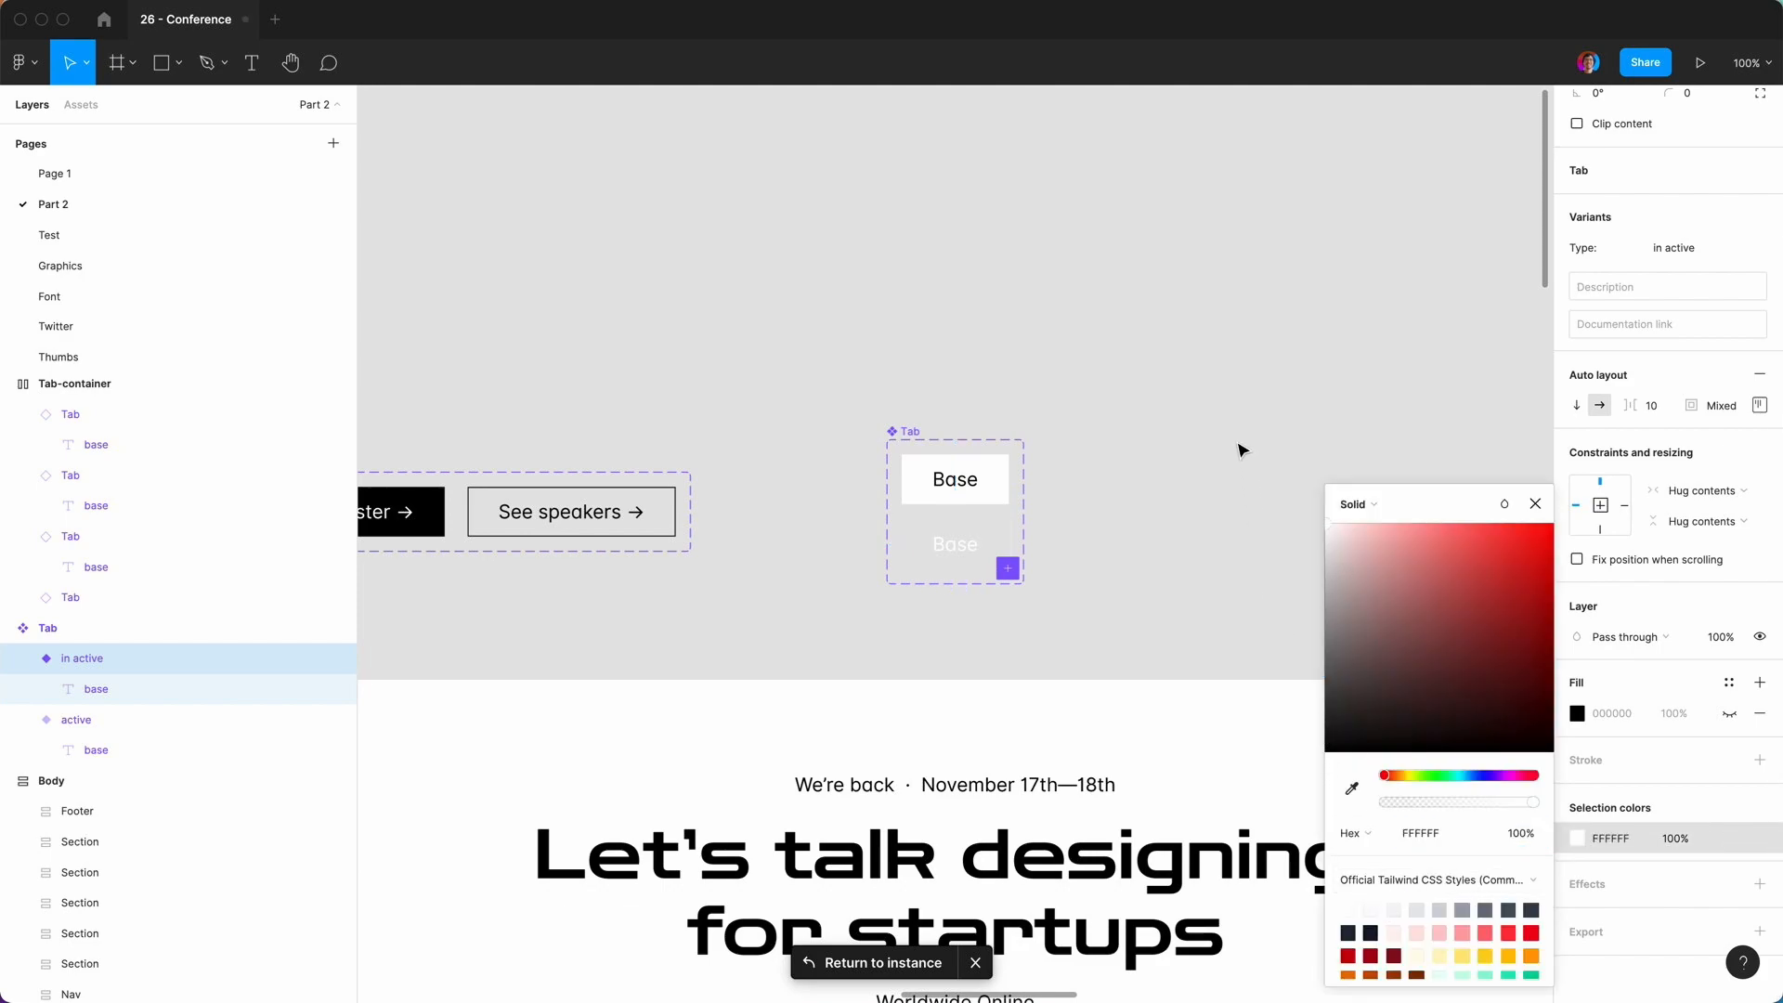
click(1535, 503)
click(1352, 523)
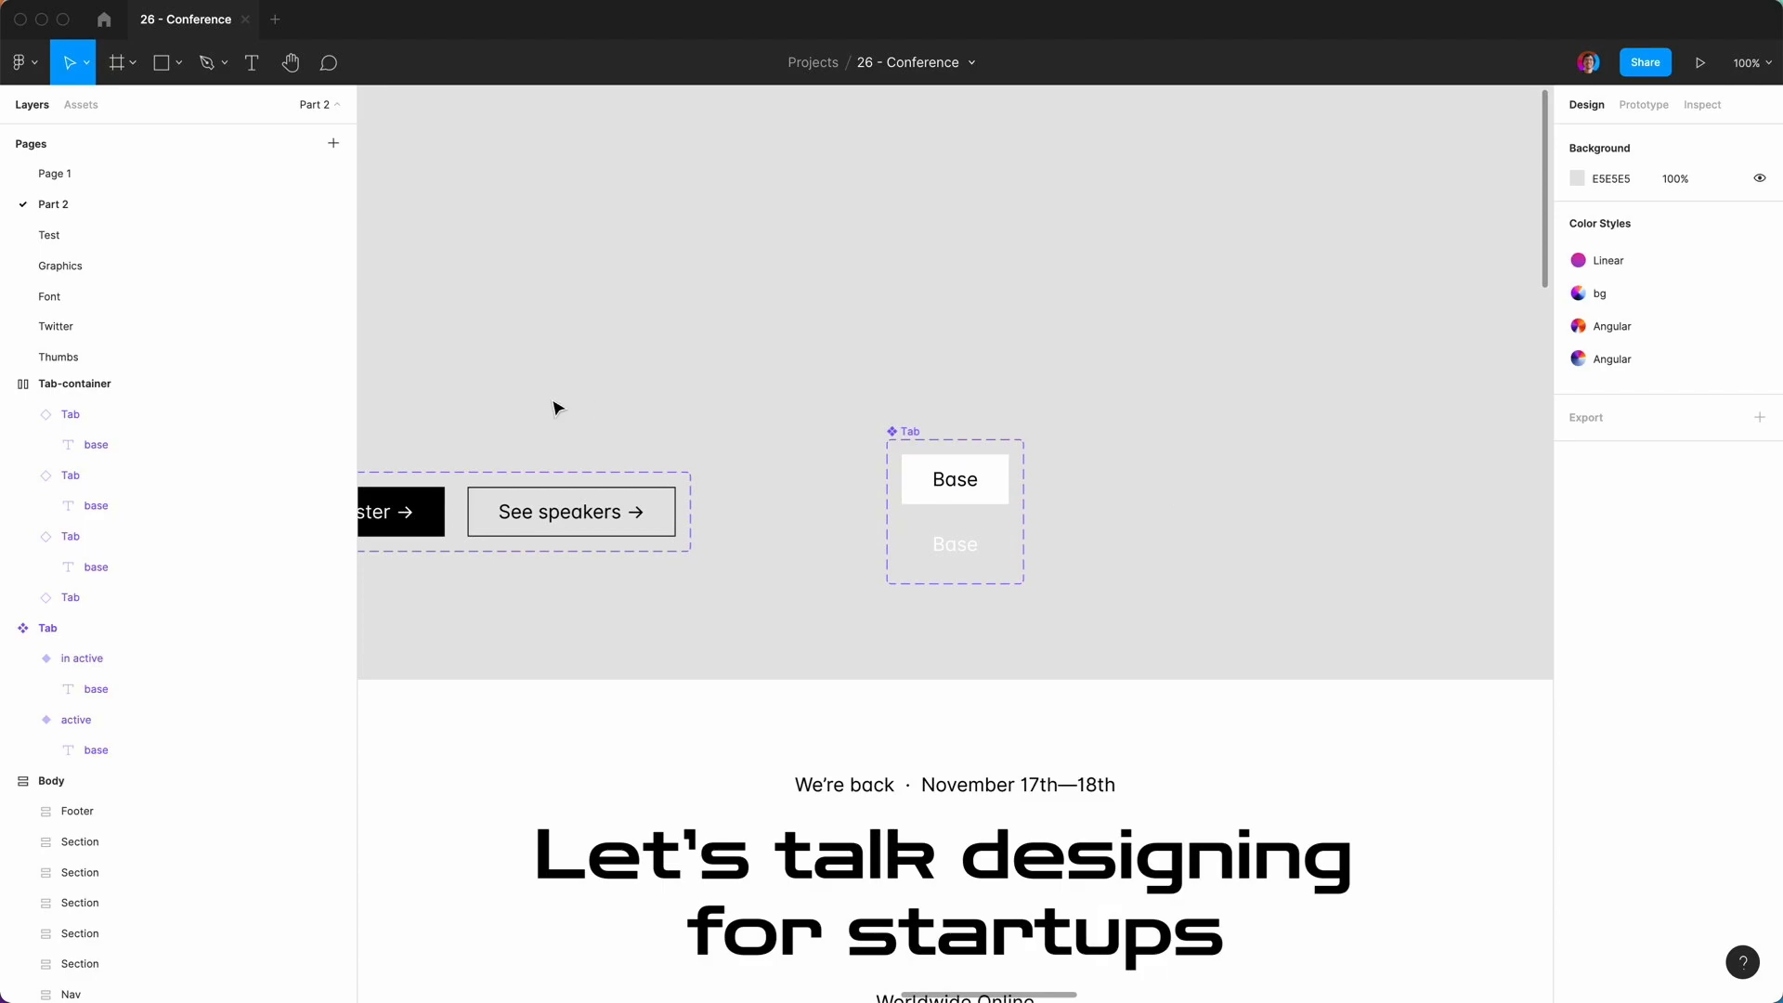
Try an auto layout padding of 8 on the Tab-container frame and settle on a padding of 4.
key(minus)
scroll(557, 409, down, 10)
scroll(557, 409, right, 5)
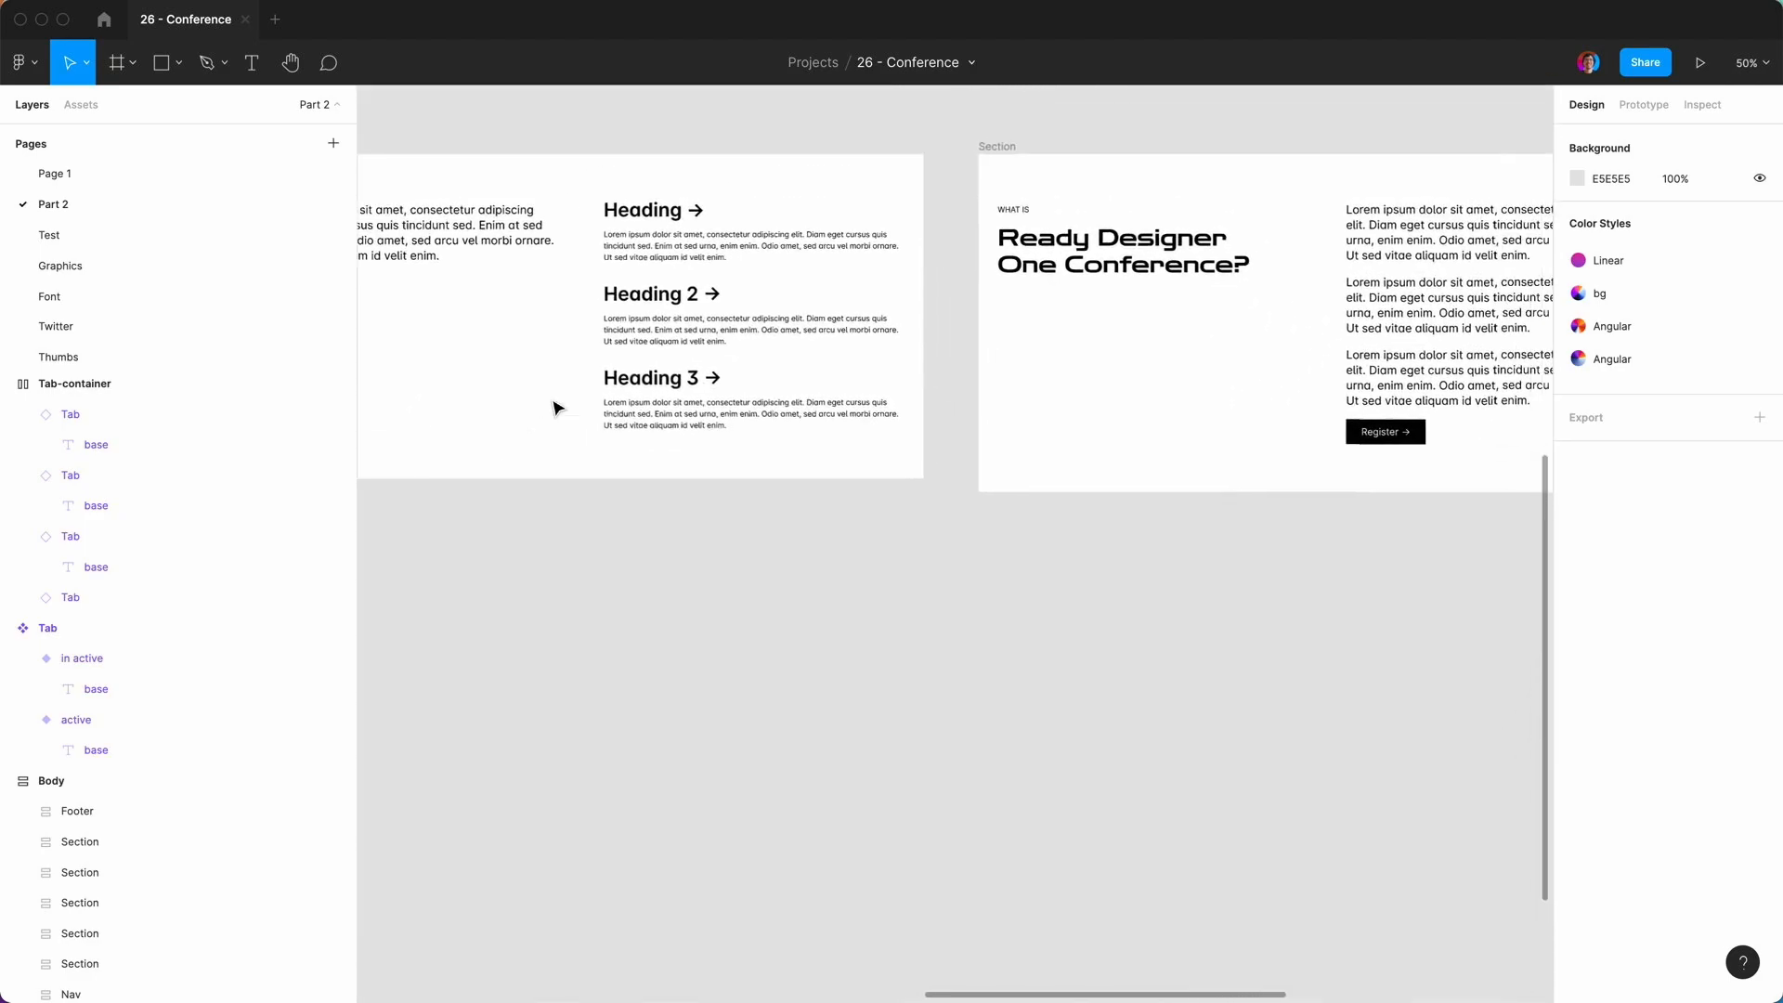
scroll(554, 406, right, 7)
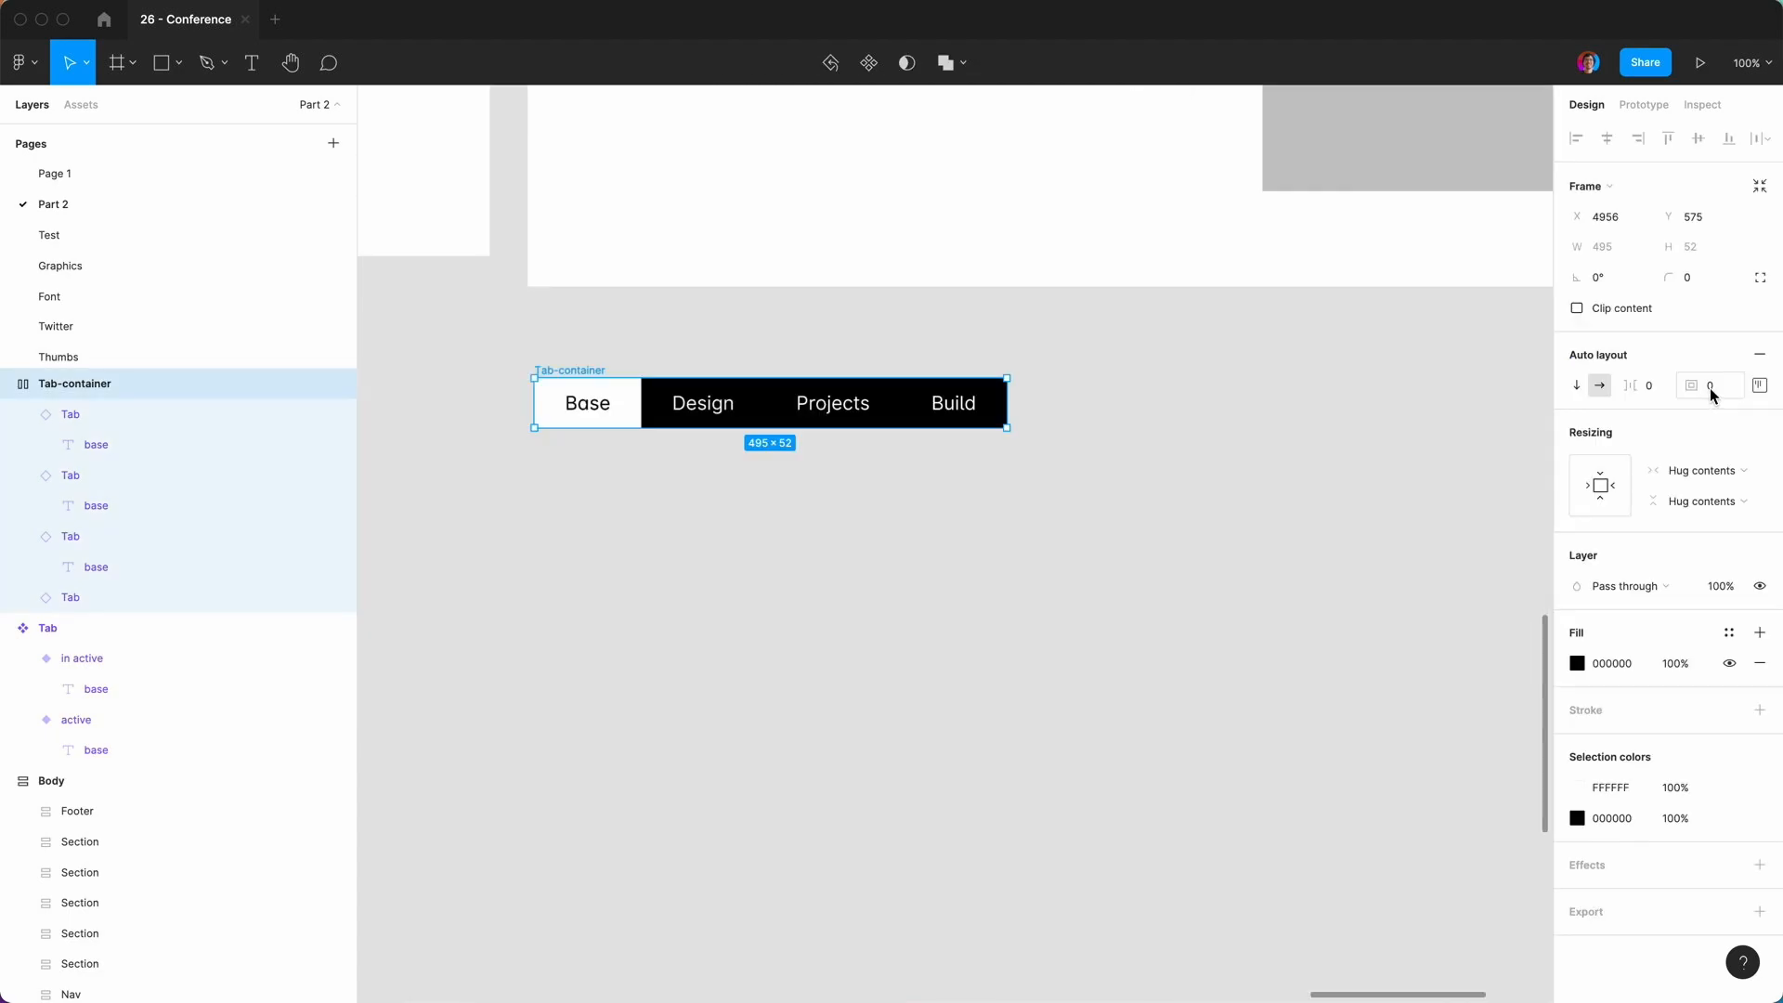
click(1713, 395)
text(8)
key(Return)
click(1714, 388)
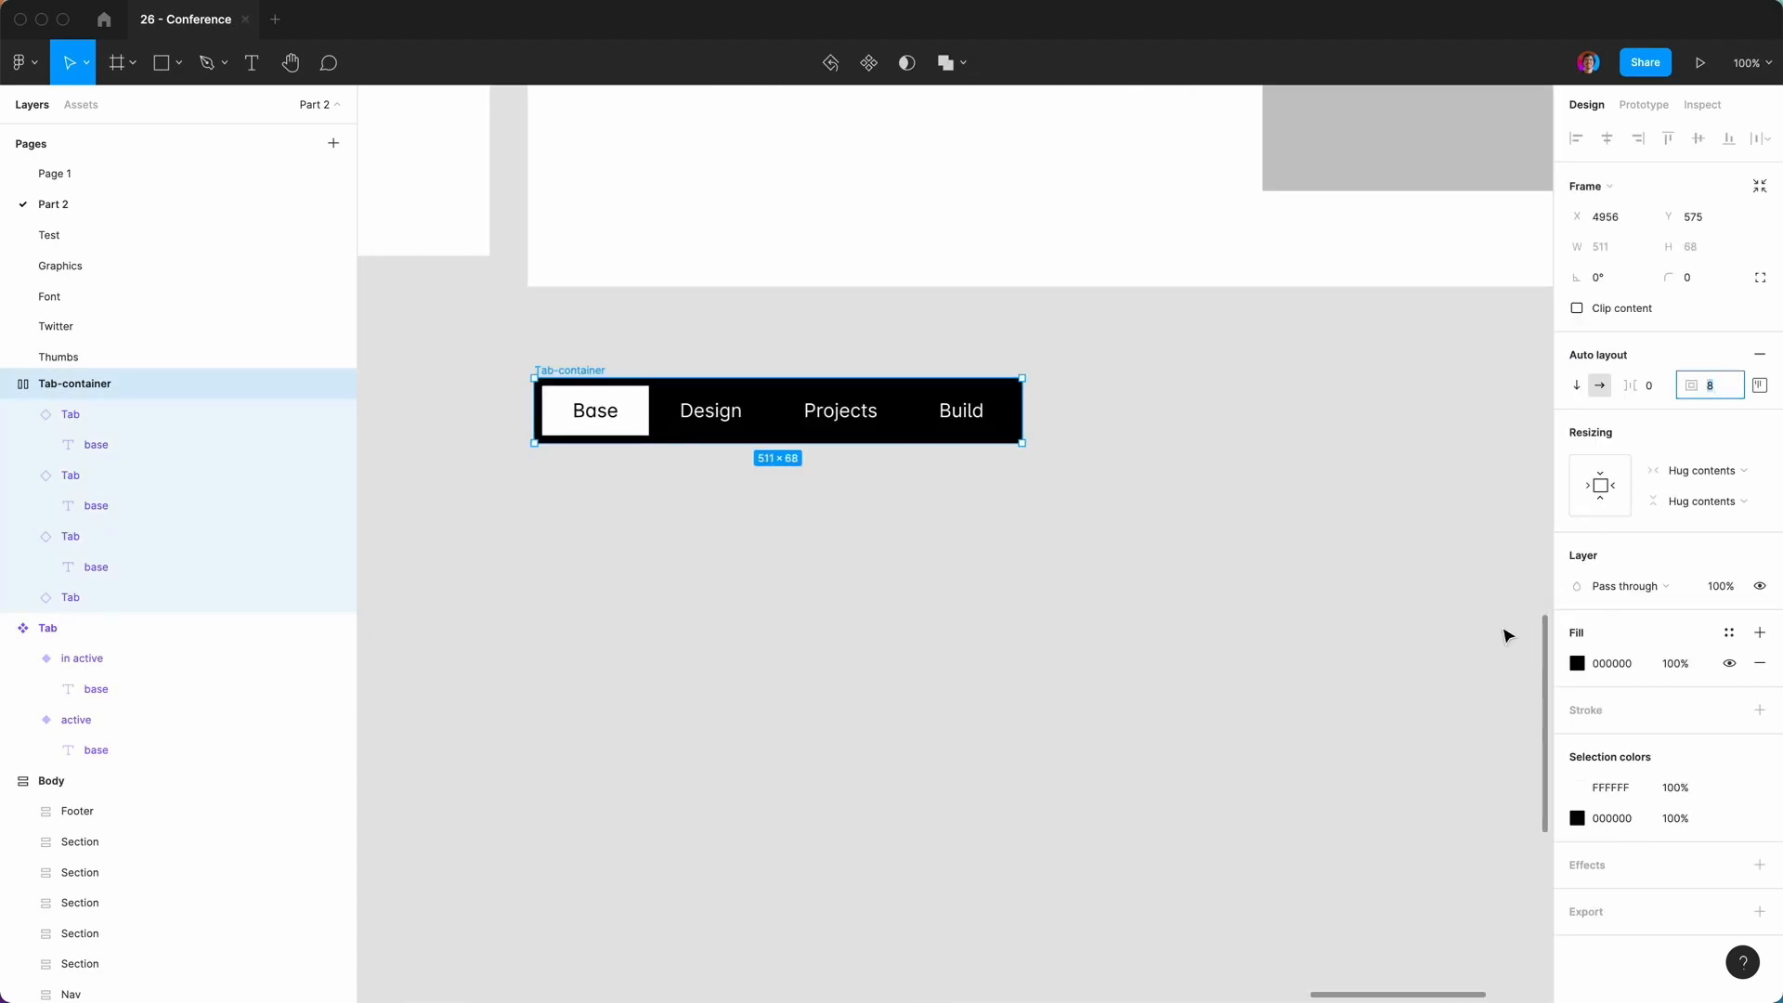
text(4)
key(Return)
click(882, 866)
scroll(882, 867, up, 2)
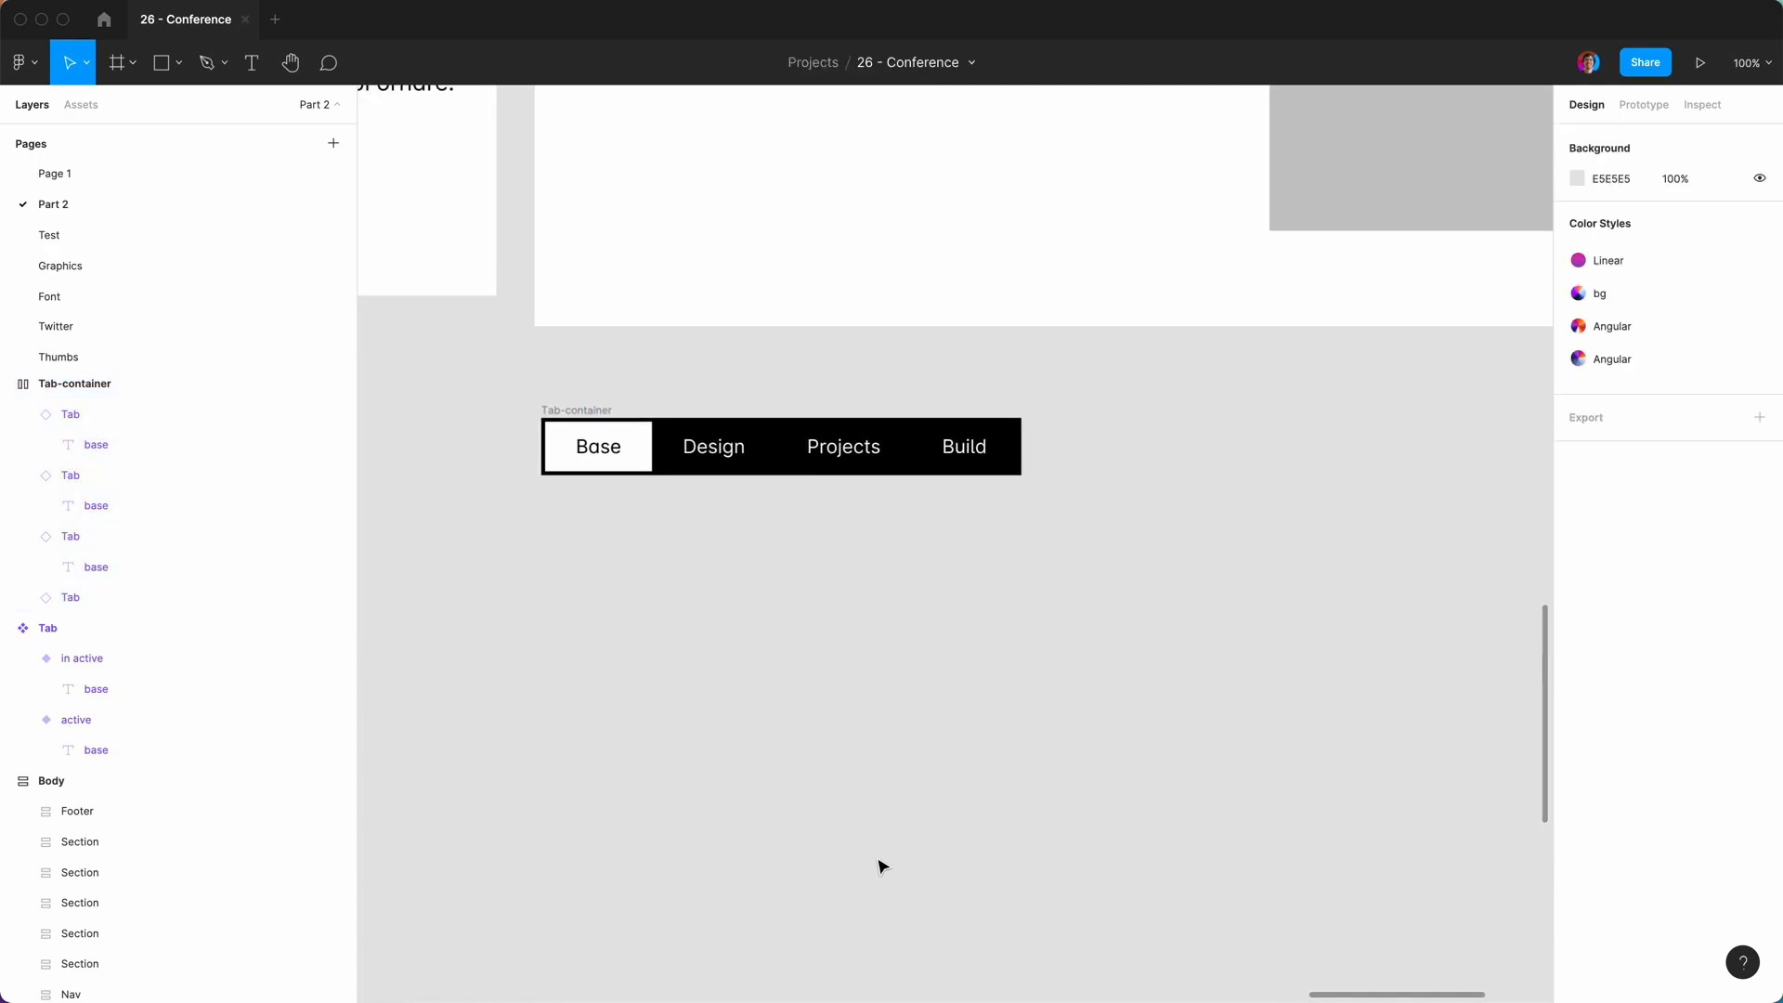
Move the Tab-container into the text column of the Base section, above the Base heading.
click(587, 449)
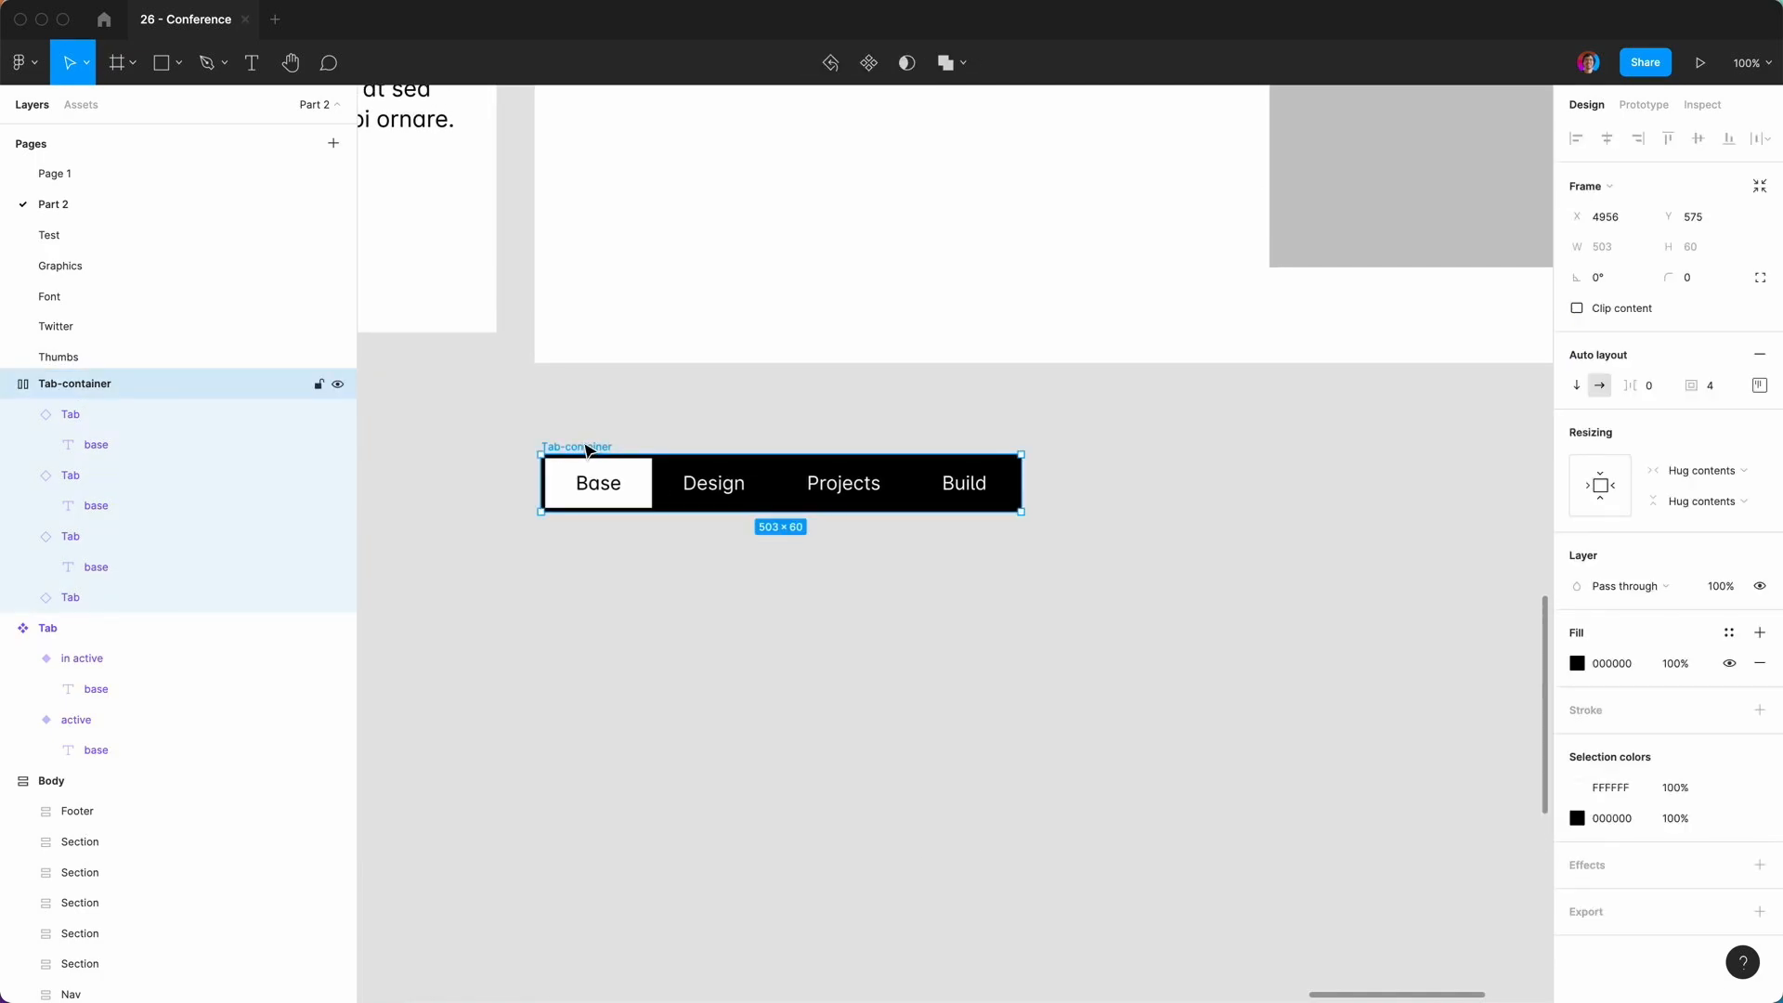
key(minus)
scroll(587, 449, up, 3)
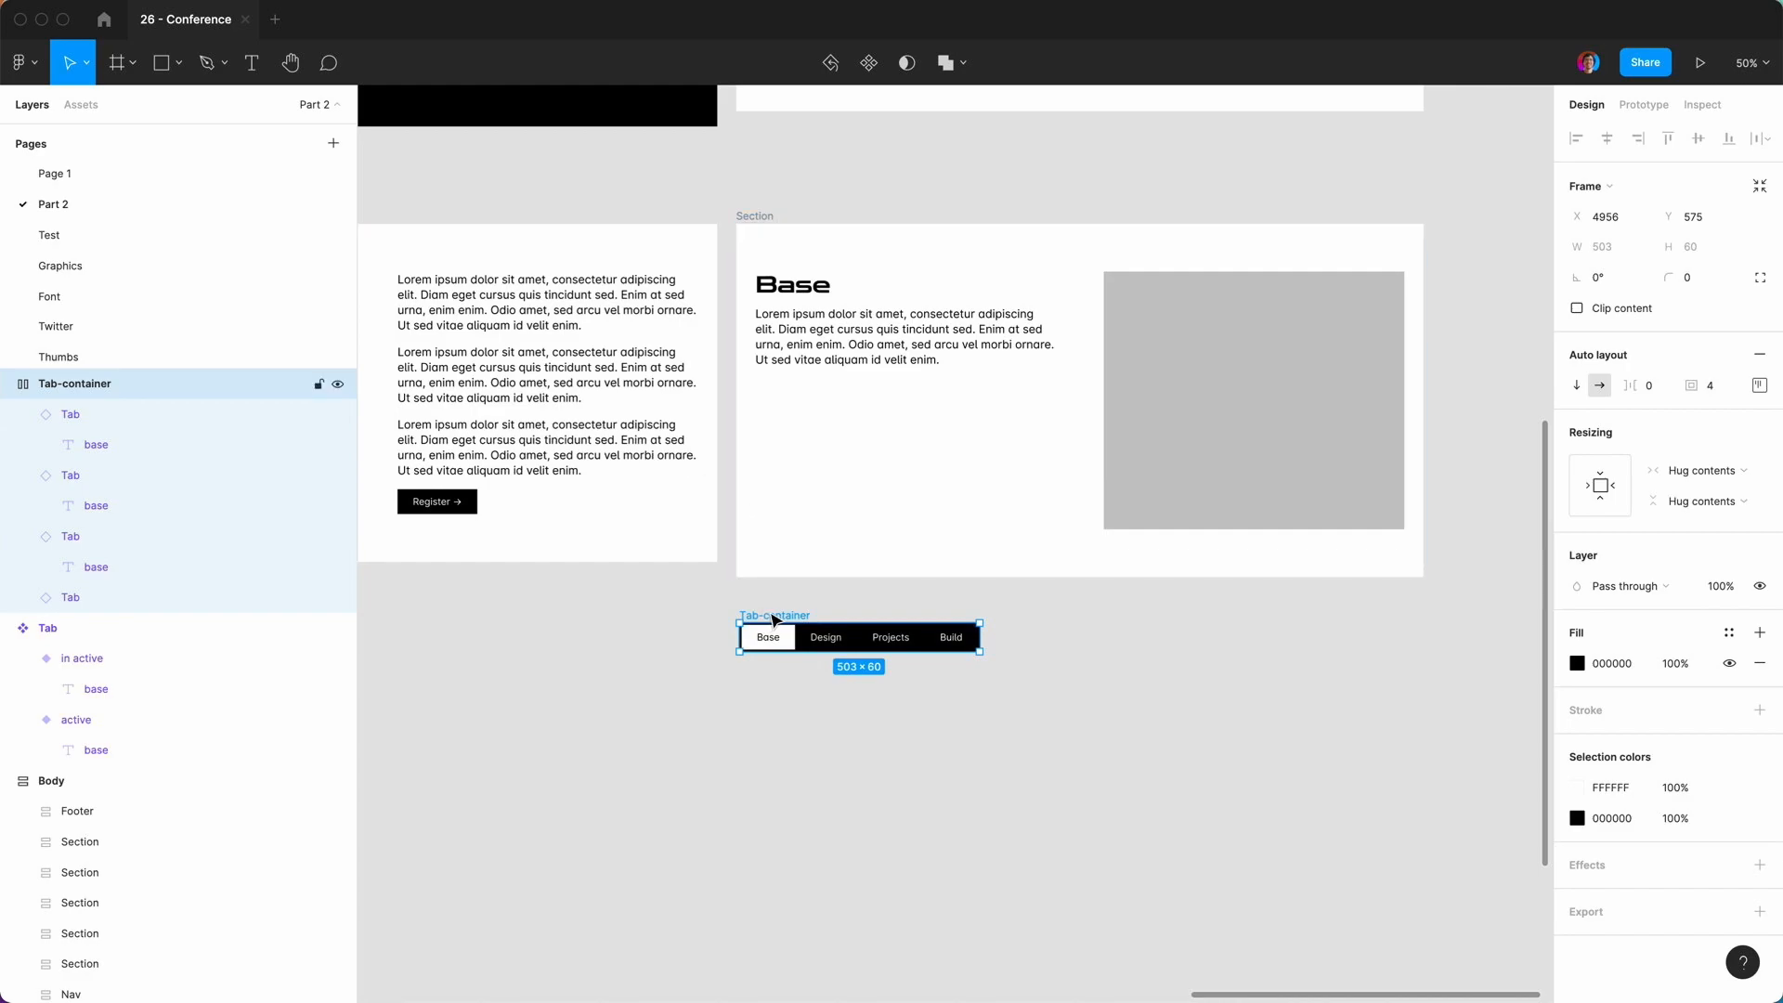
drag(774, 620, 800, 393)
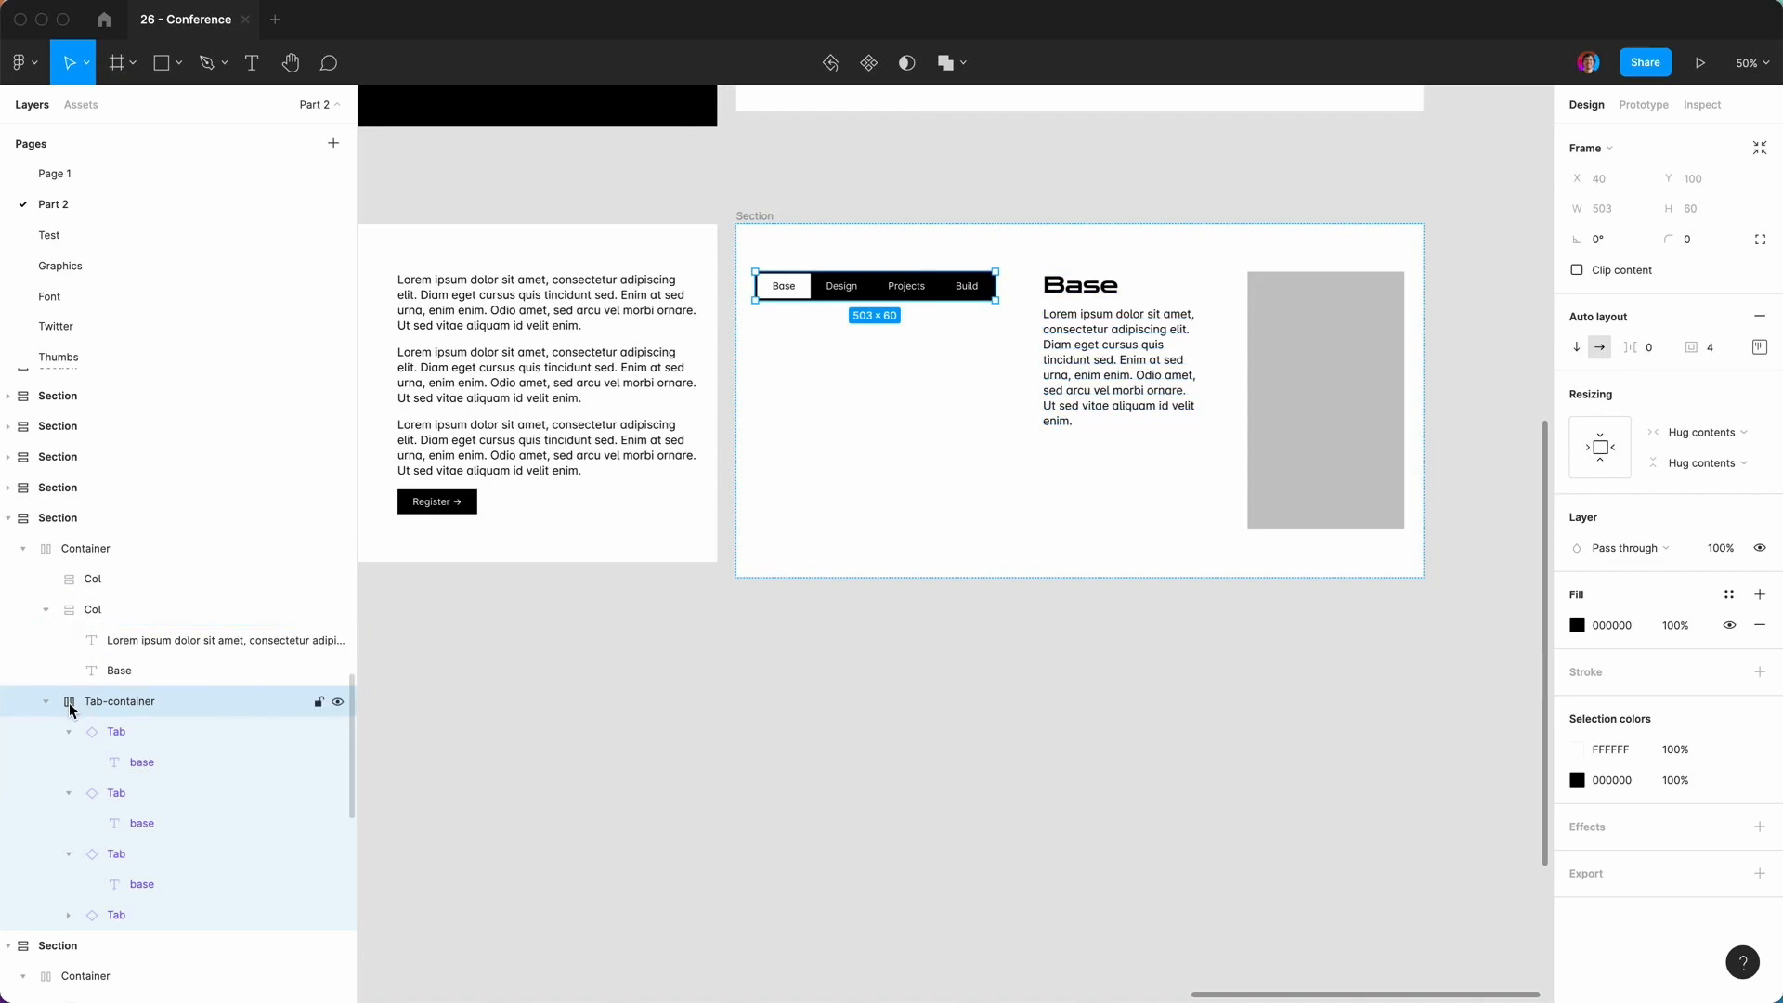
drag(71, 710, 80, 633)
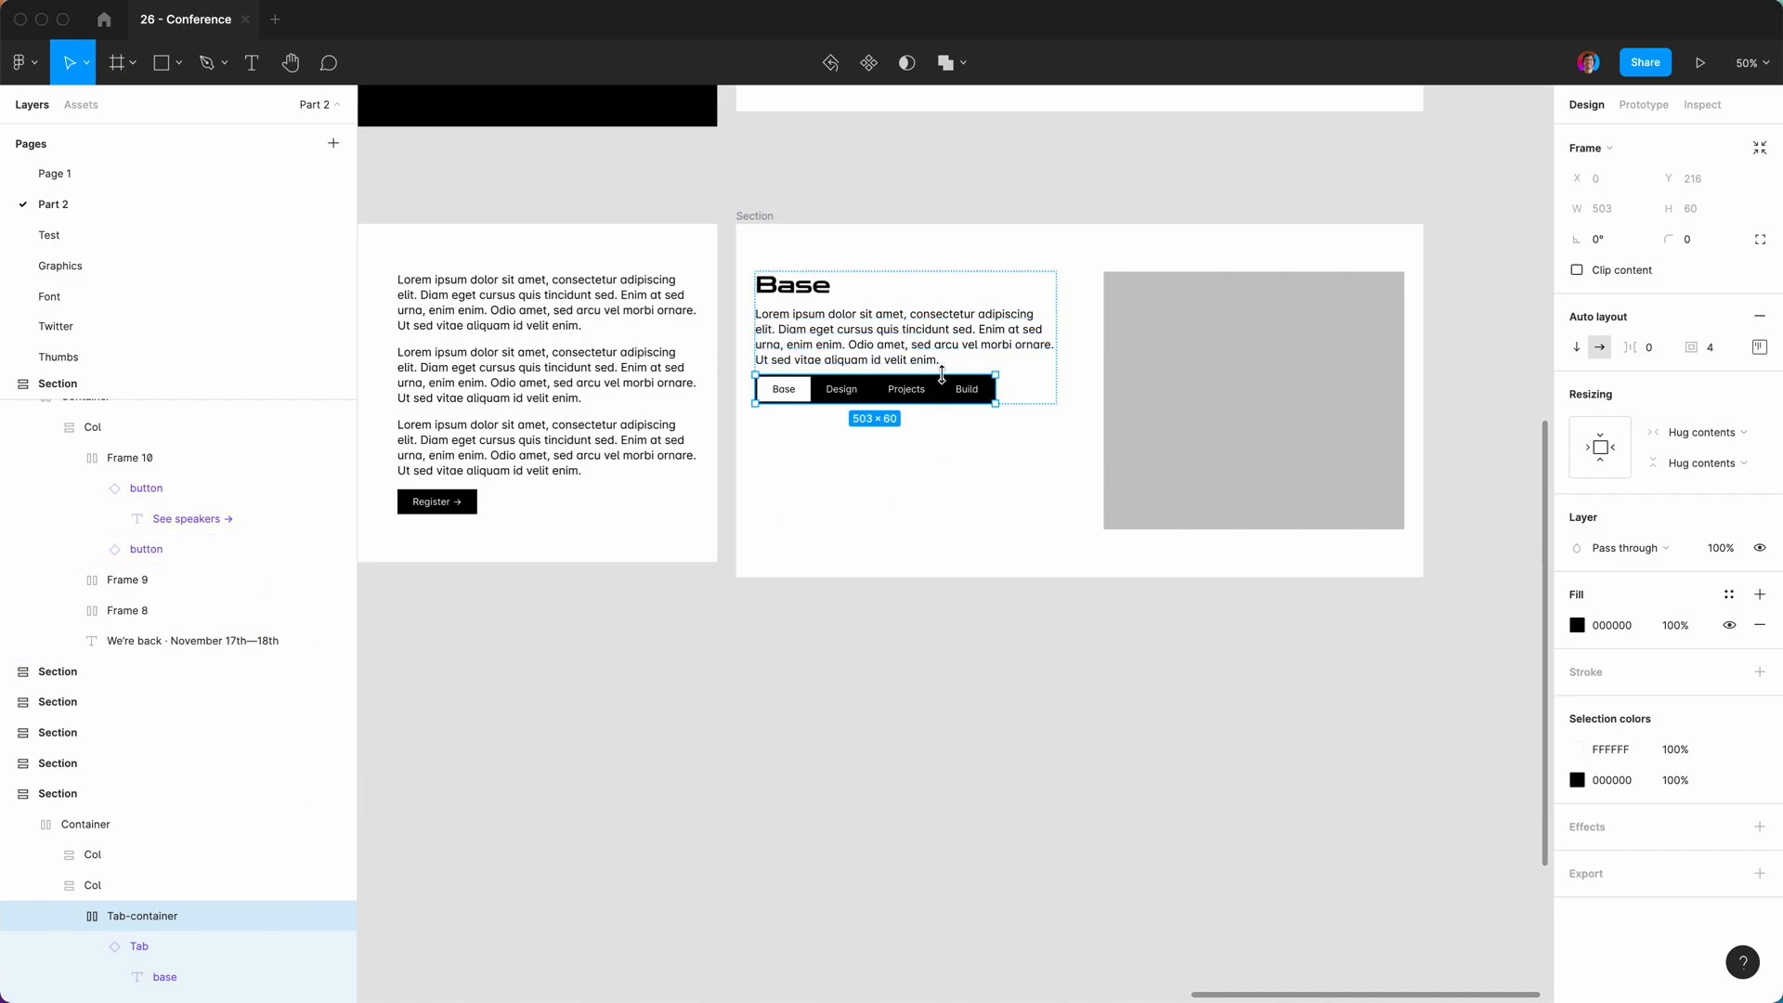
key(Up)
key(Up)
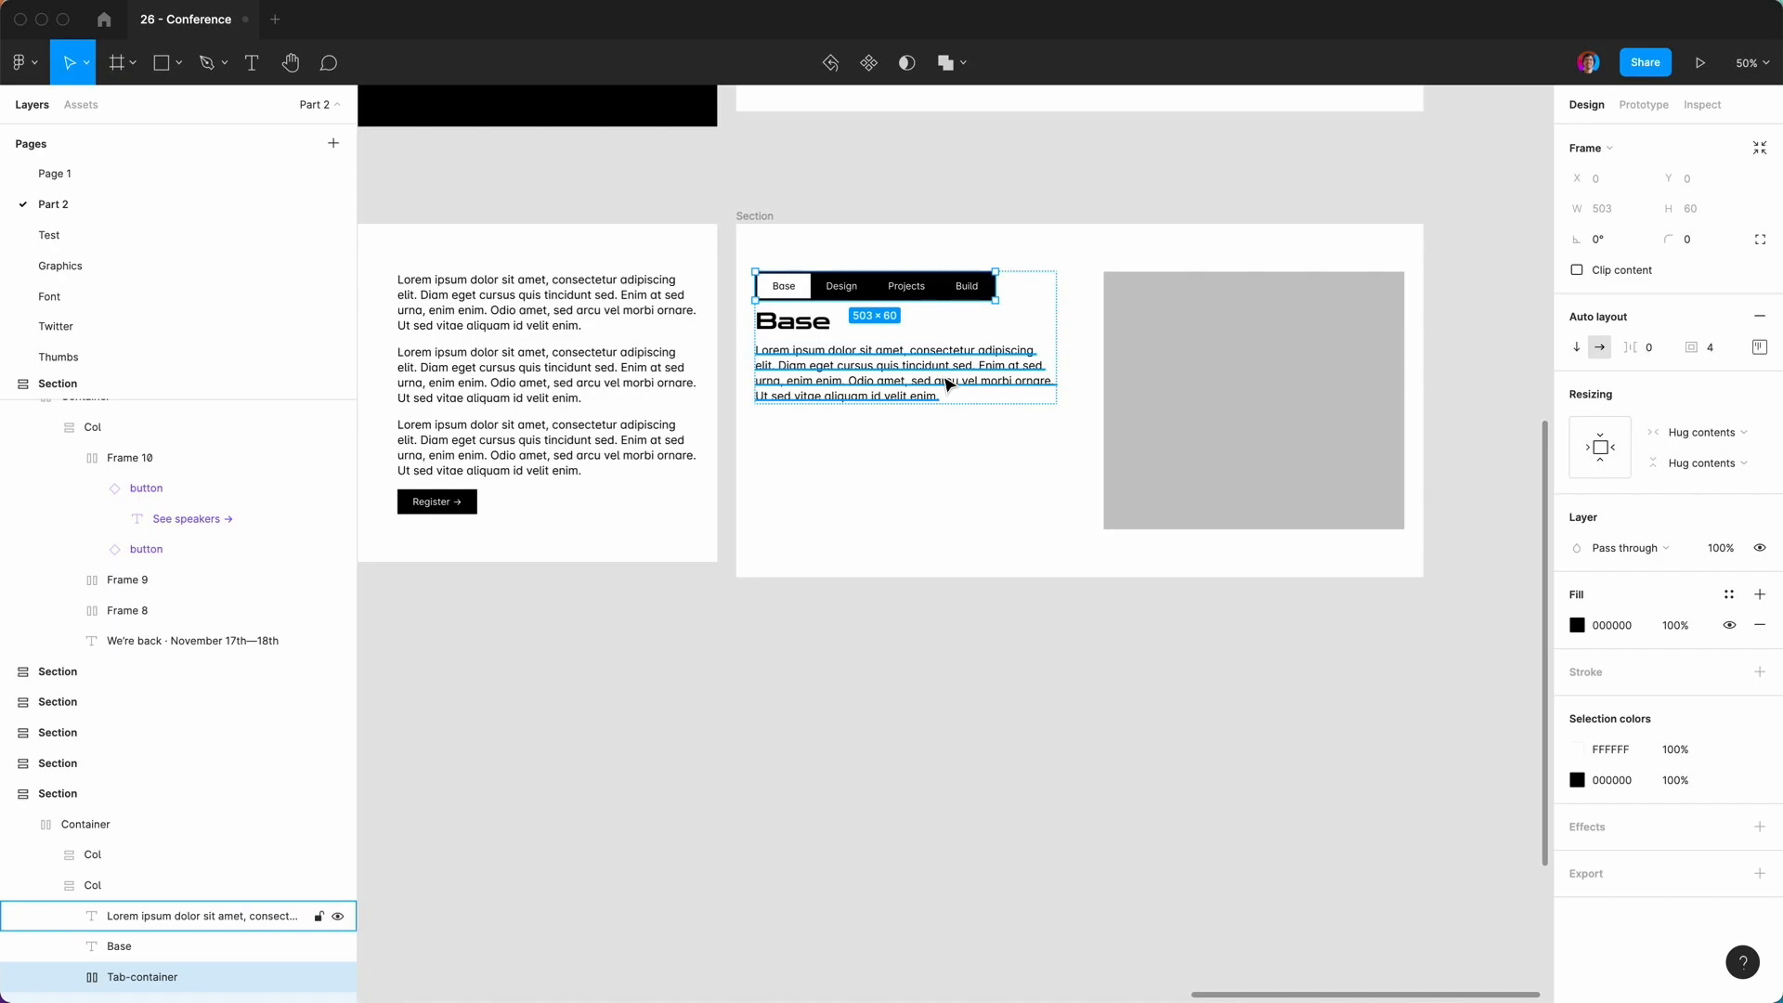
click(840, 702)
Wrap the Base heading and its lorem ipsum paragraph together in an auto layout frame.
click(862, 325)
click(861, 325)
scroll(75, 773, down, 3)
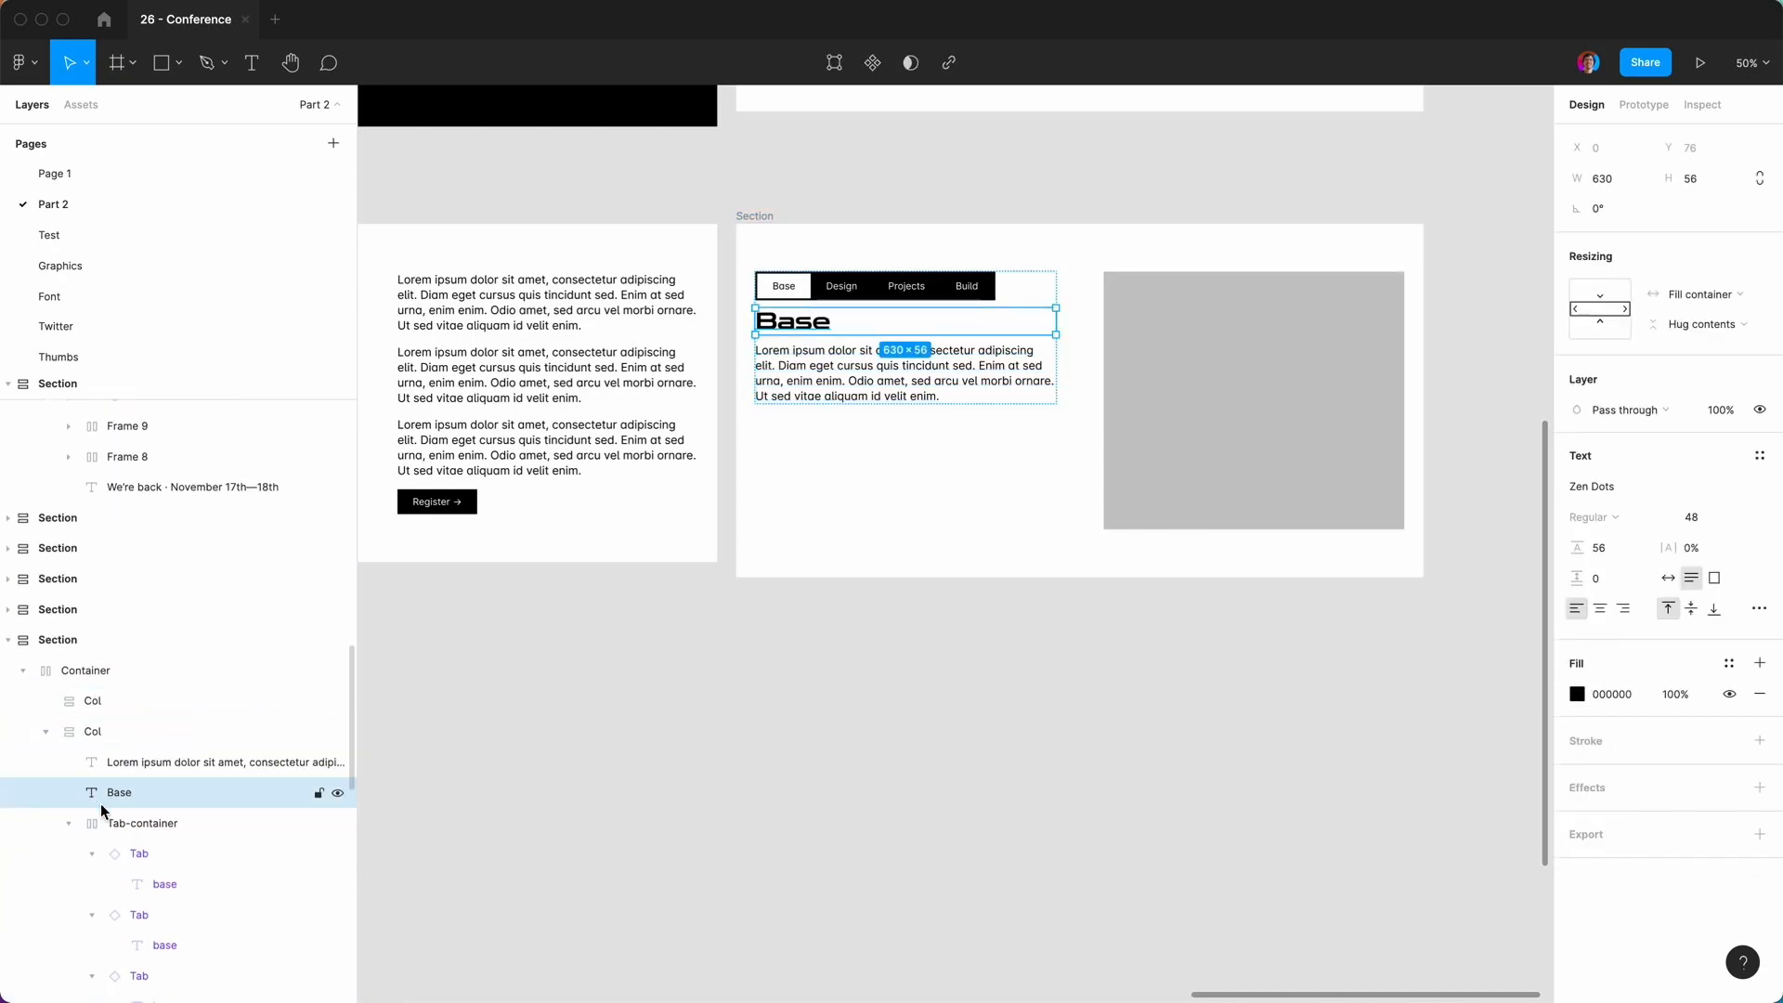
click(128, 760)
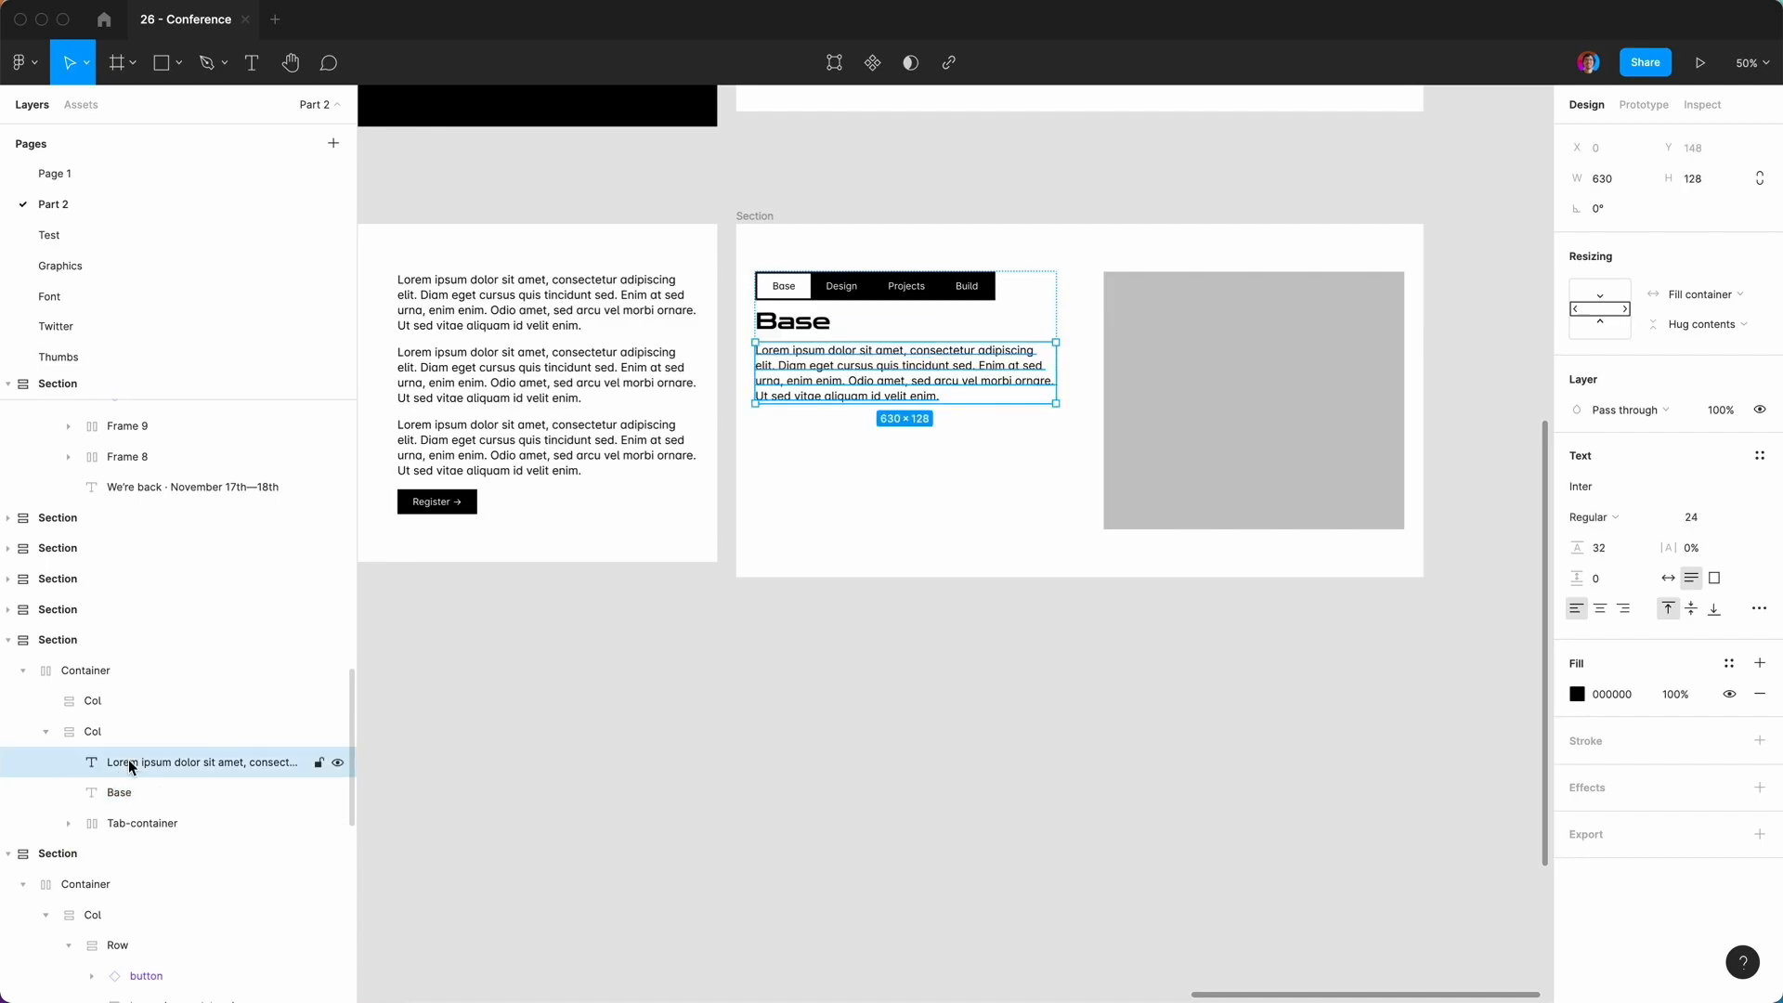
shift+click(121, 791)
key(shift+a)
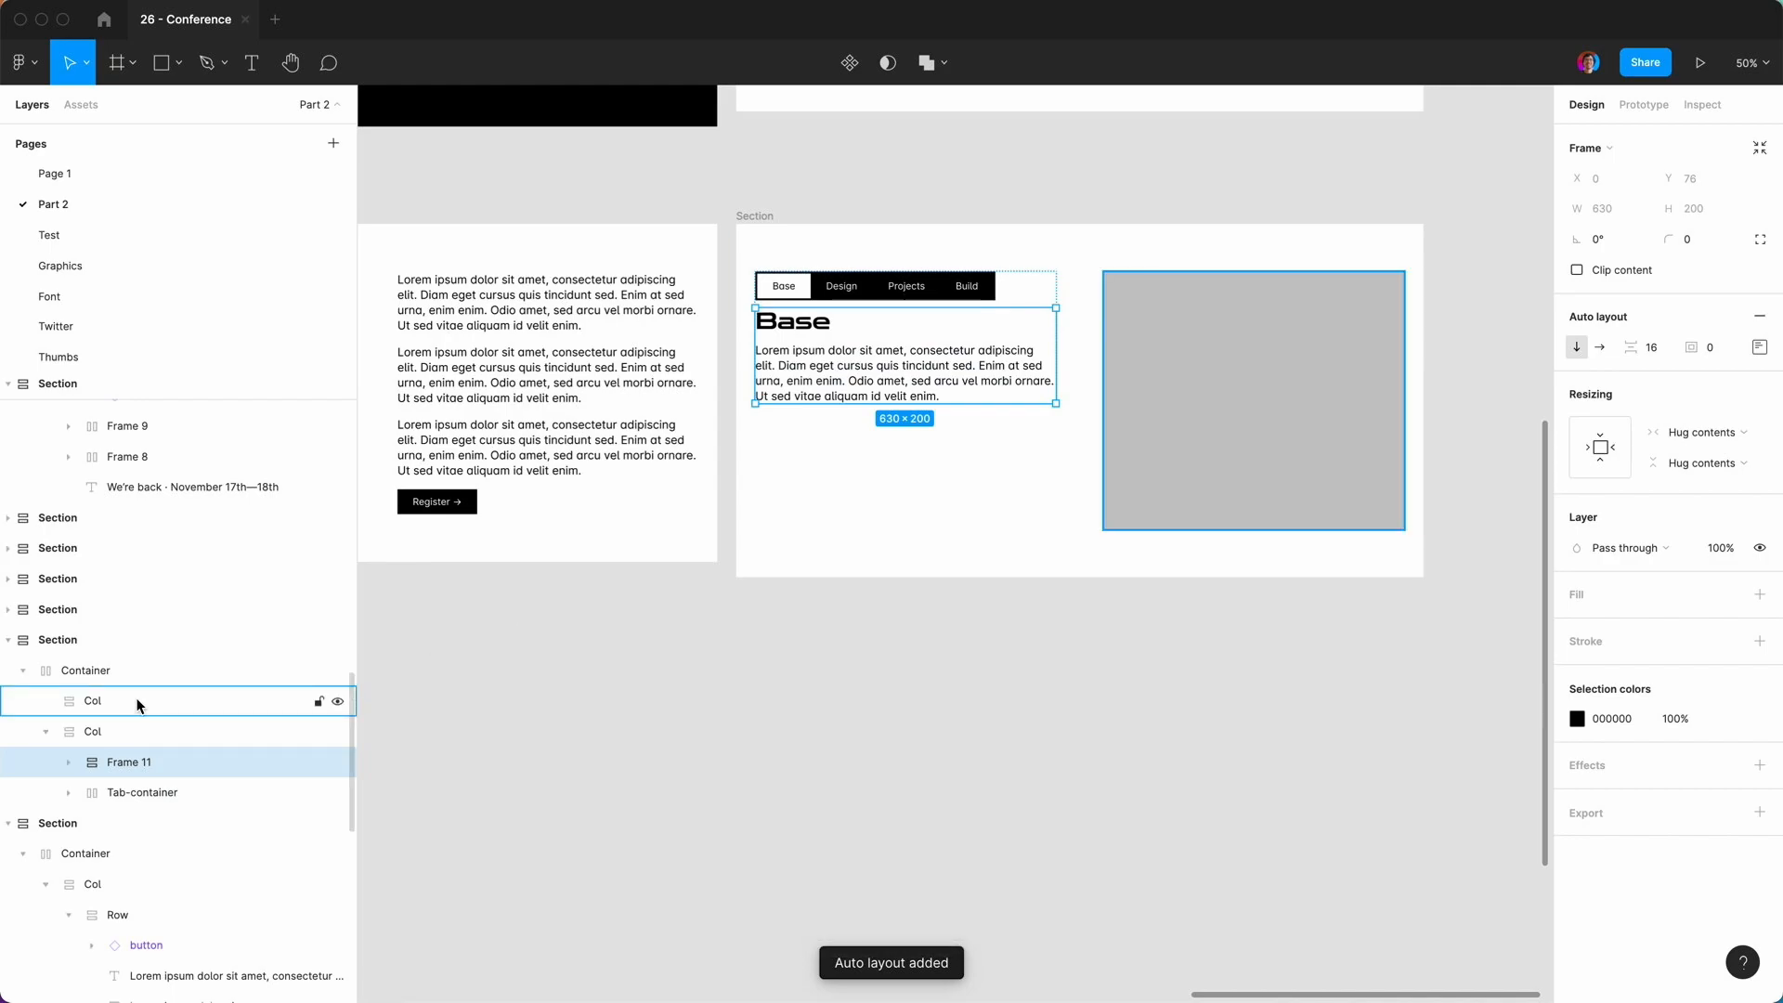
Set the Base section's text column to Space between distribution and its height to Fill container.
click(74, 733)
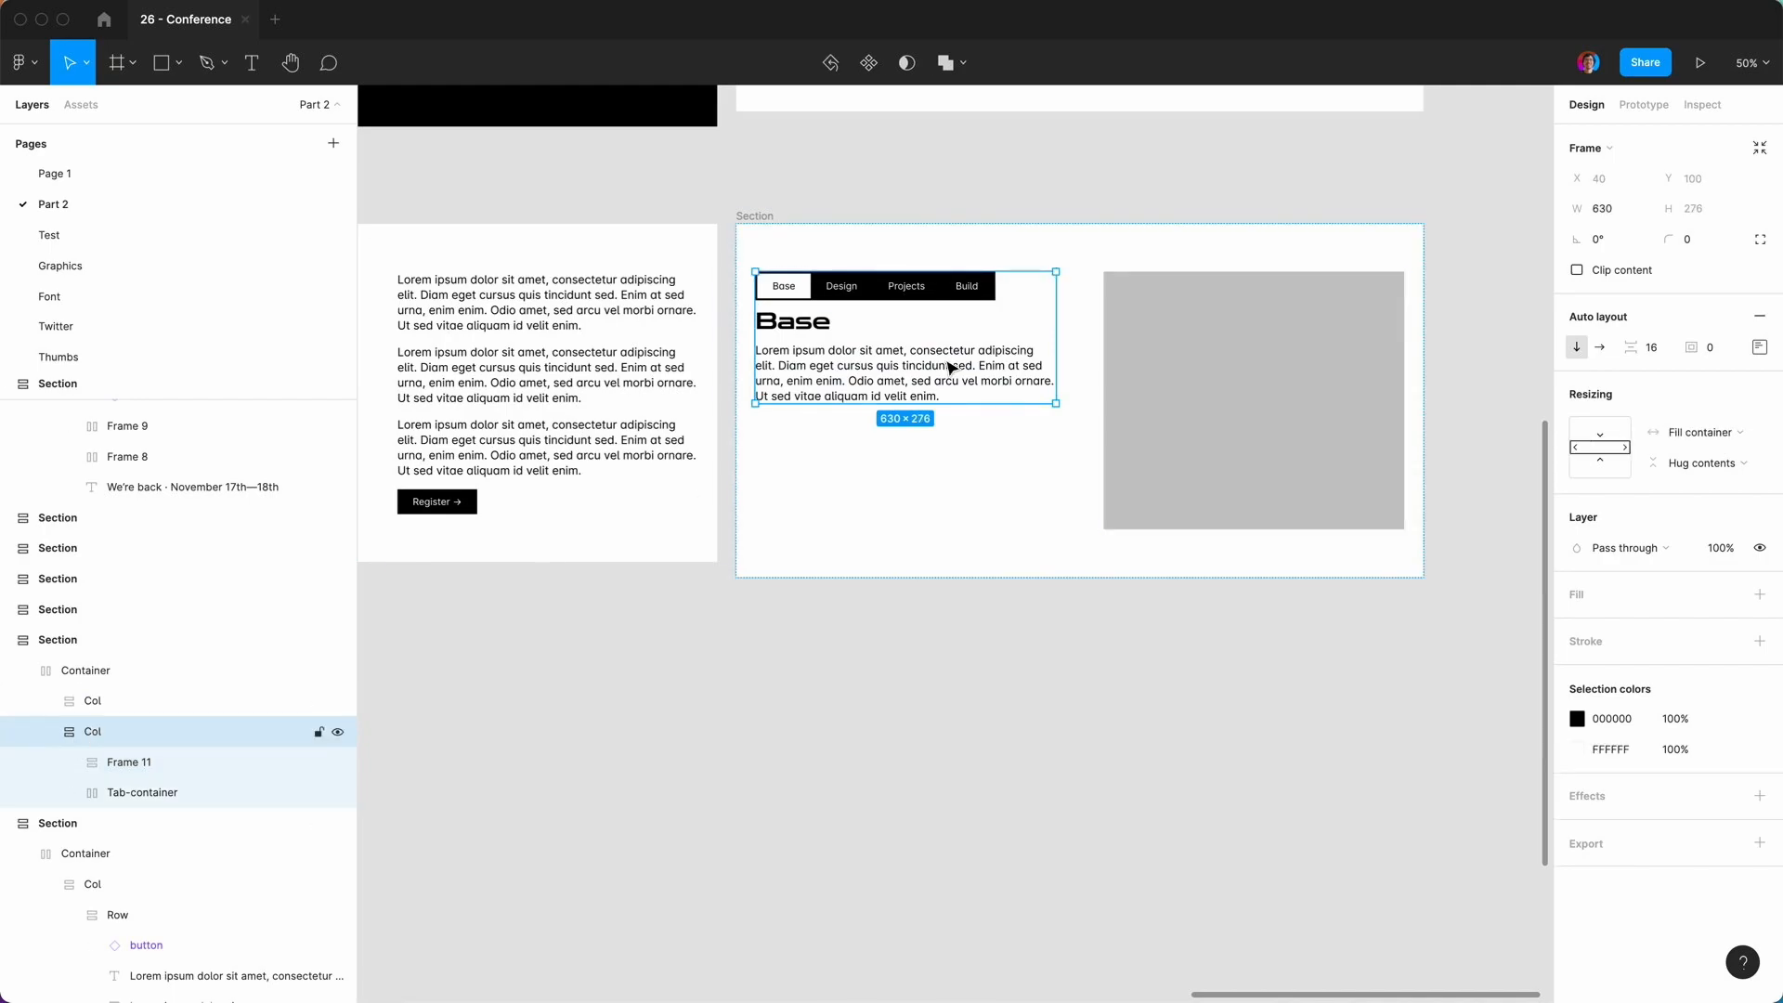
click(1757, 348)
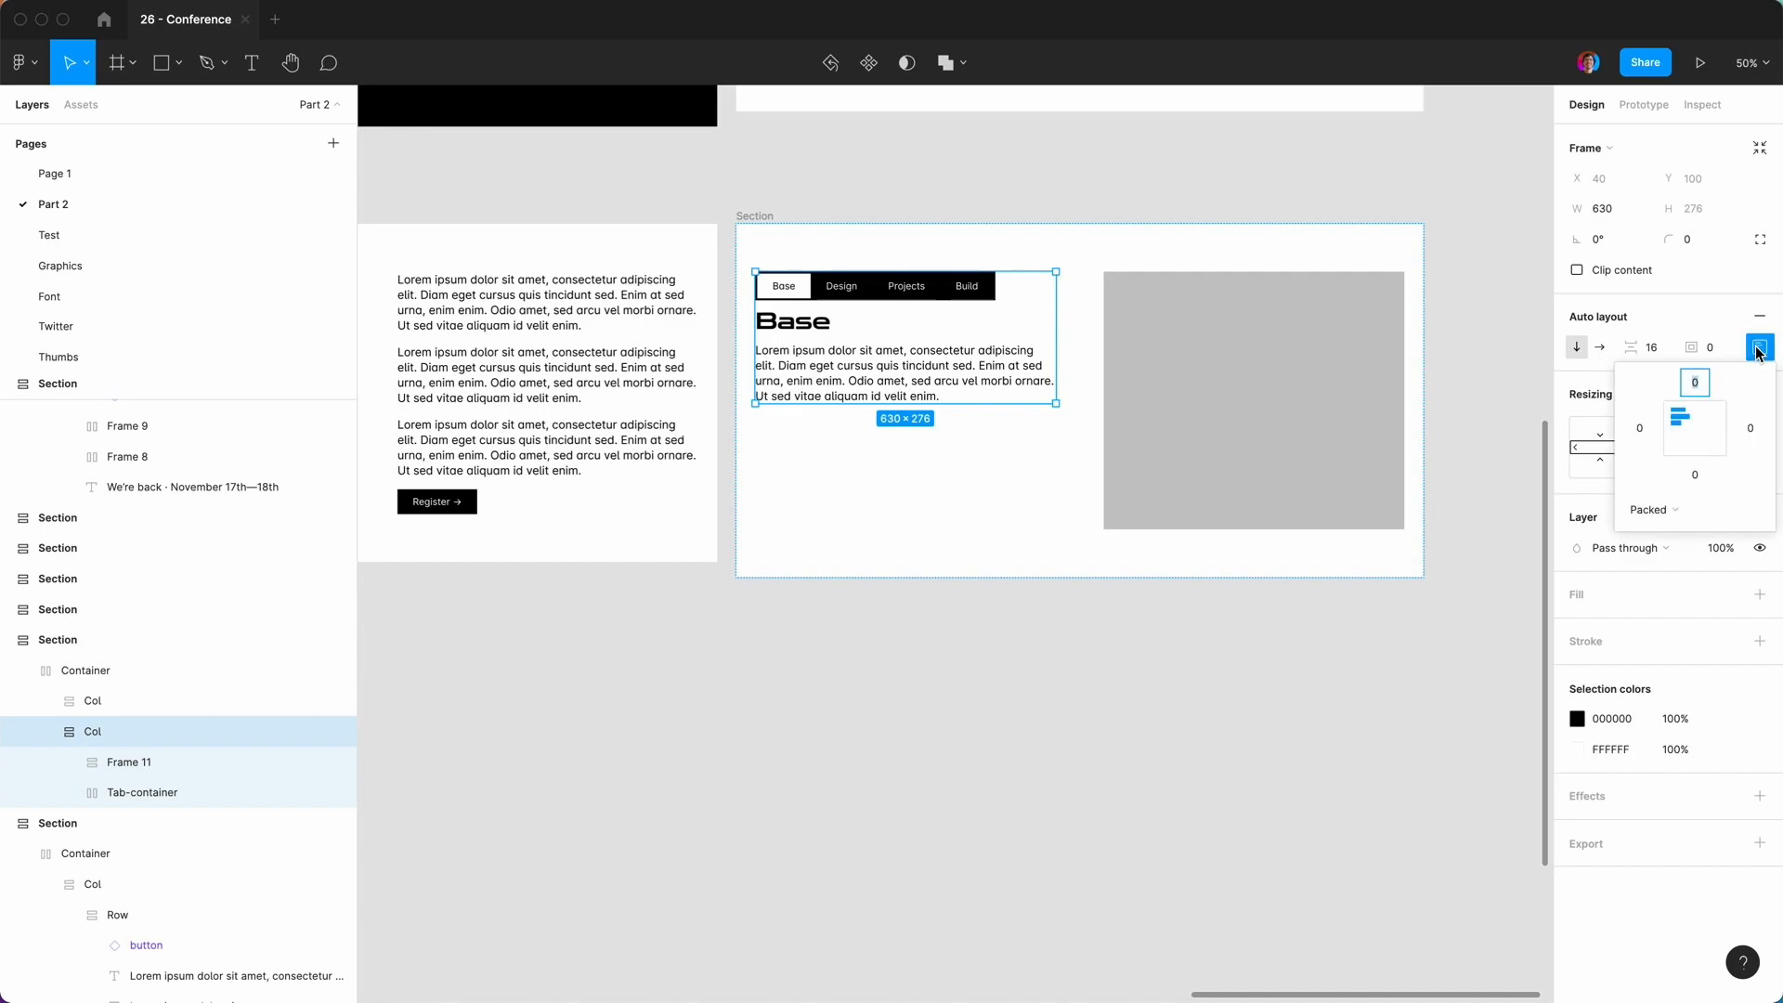
click(1681, 507)
click(1682, 532)
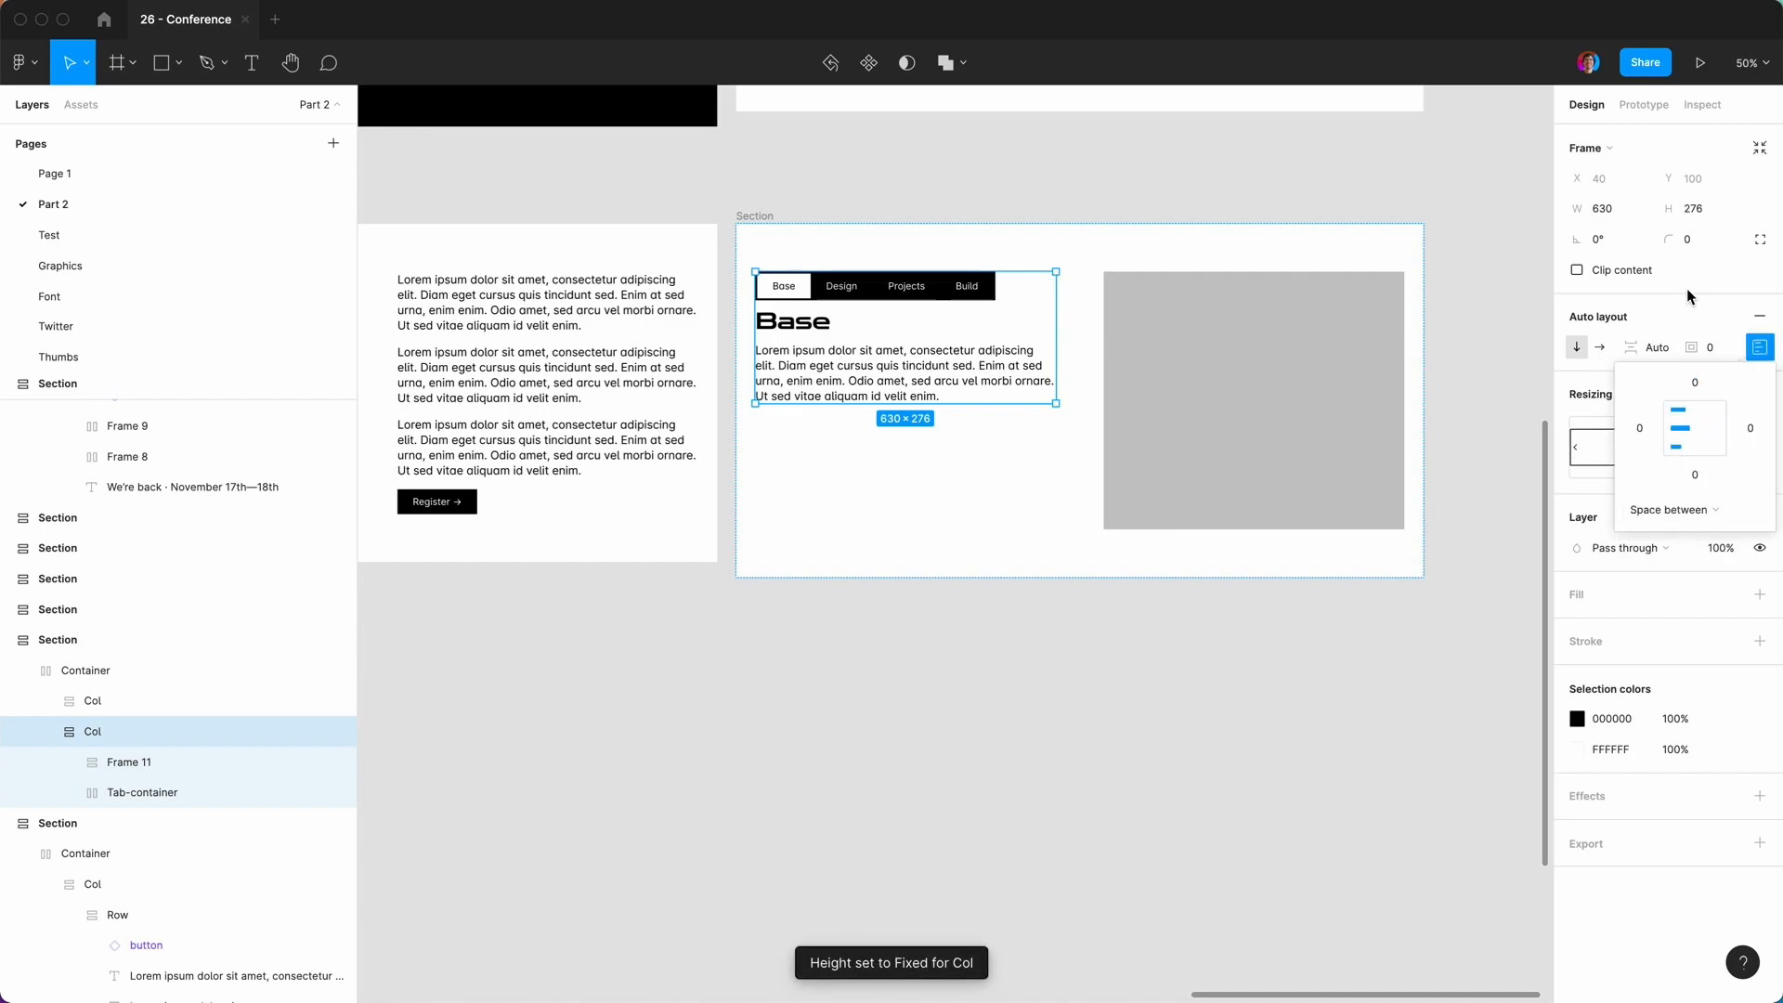
click(1712, 464)
click(1712, 464)
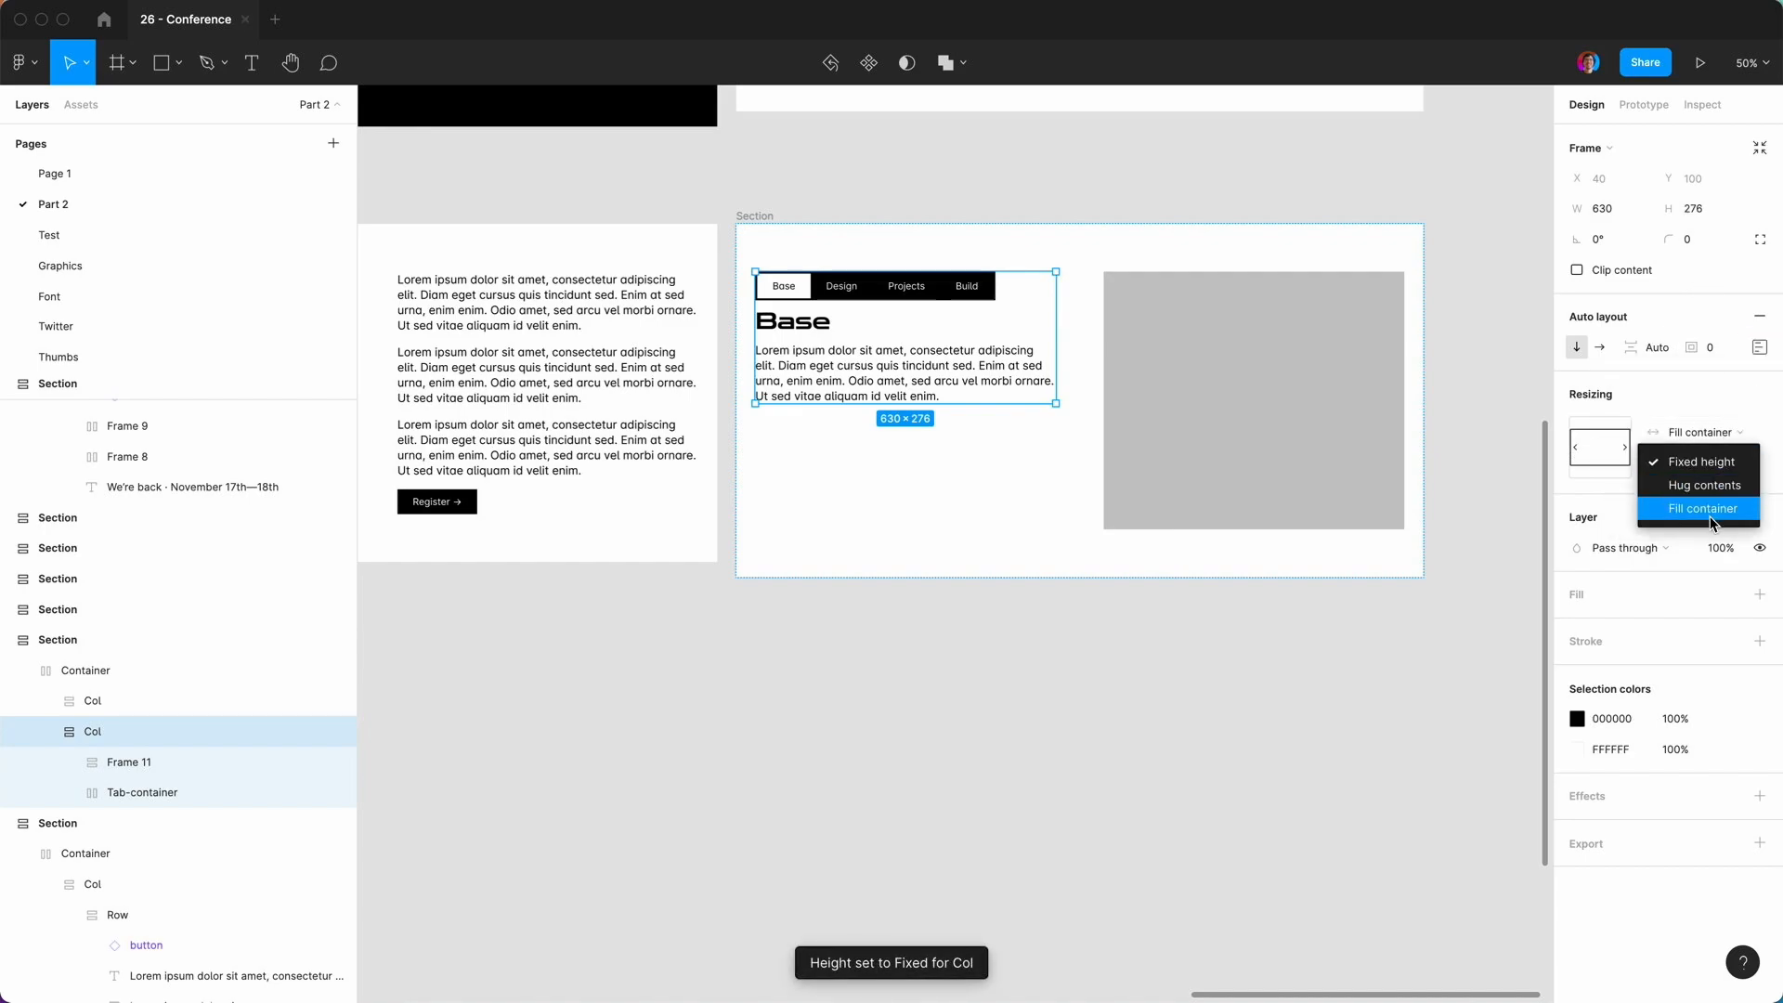
click(1708, 516)
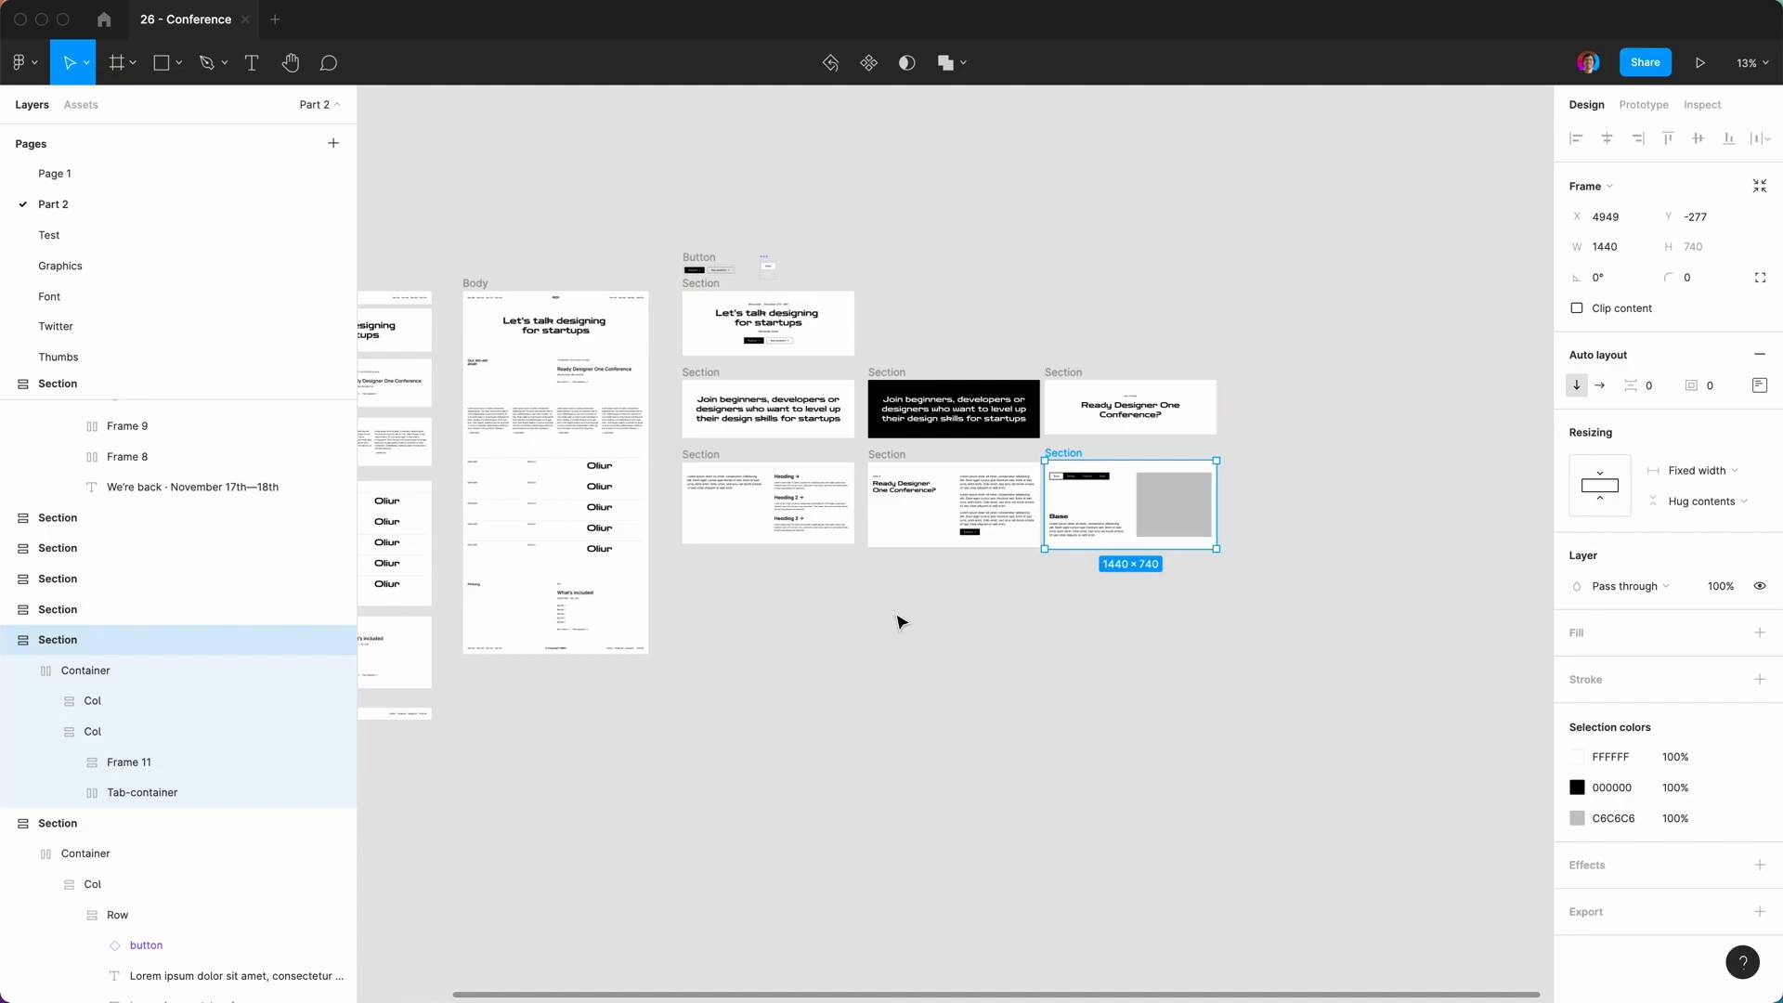
Move the Pricing section and the three-column testimonials section out of the Nav and Footer stack to below the newer section designs.
scroll(897, 620, left, 5)
drag(514, 612, 963, 627)
click(533, 457)
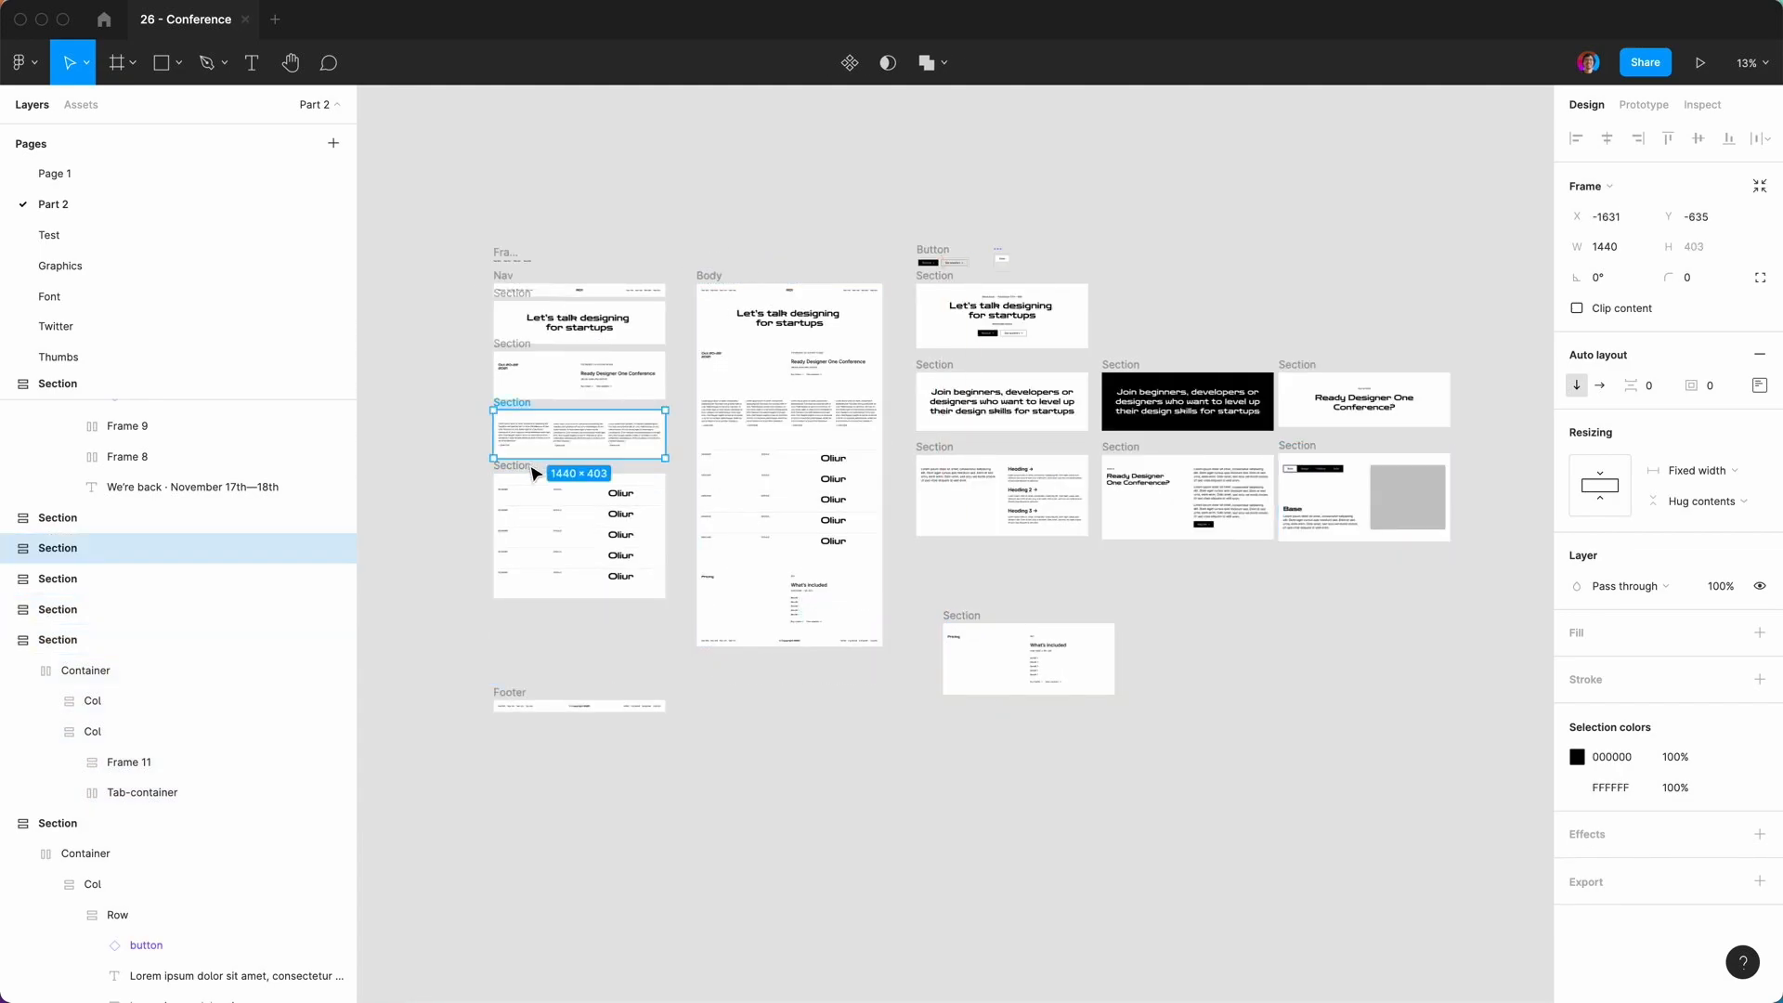
click(430, 454)
drag(510, 410, 956, 824)
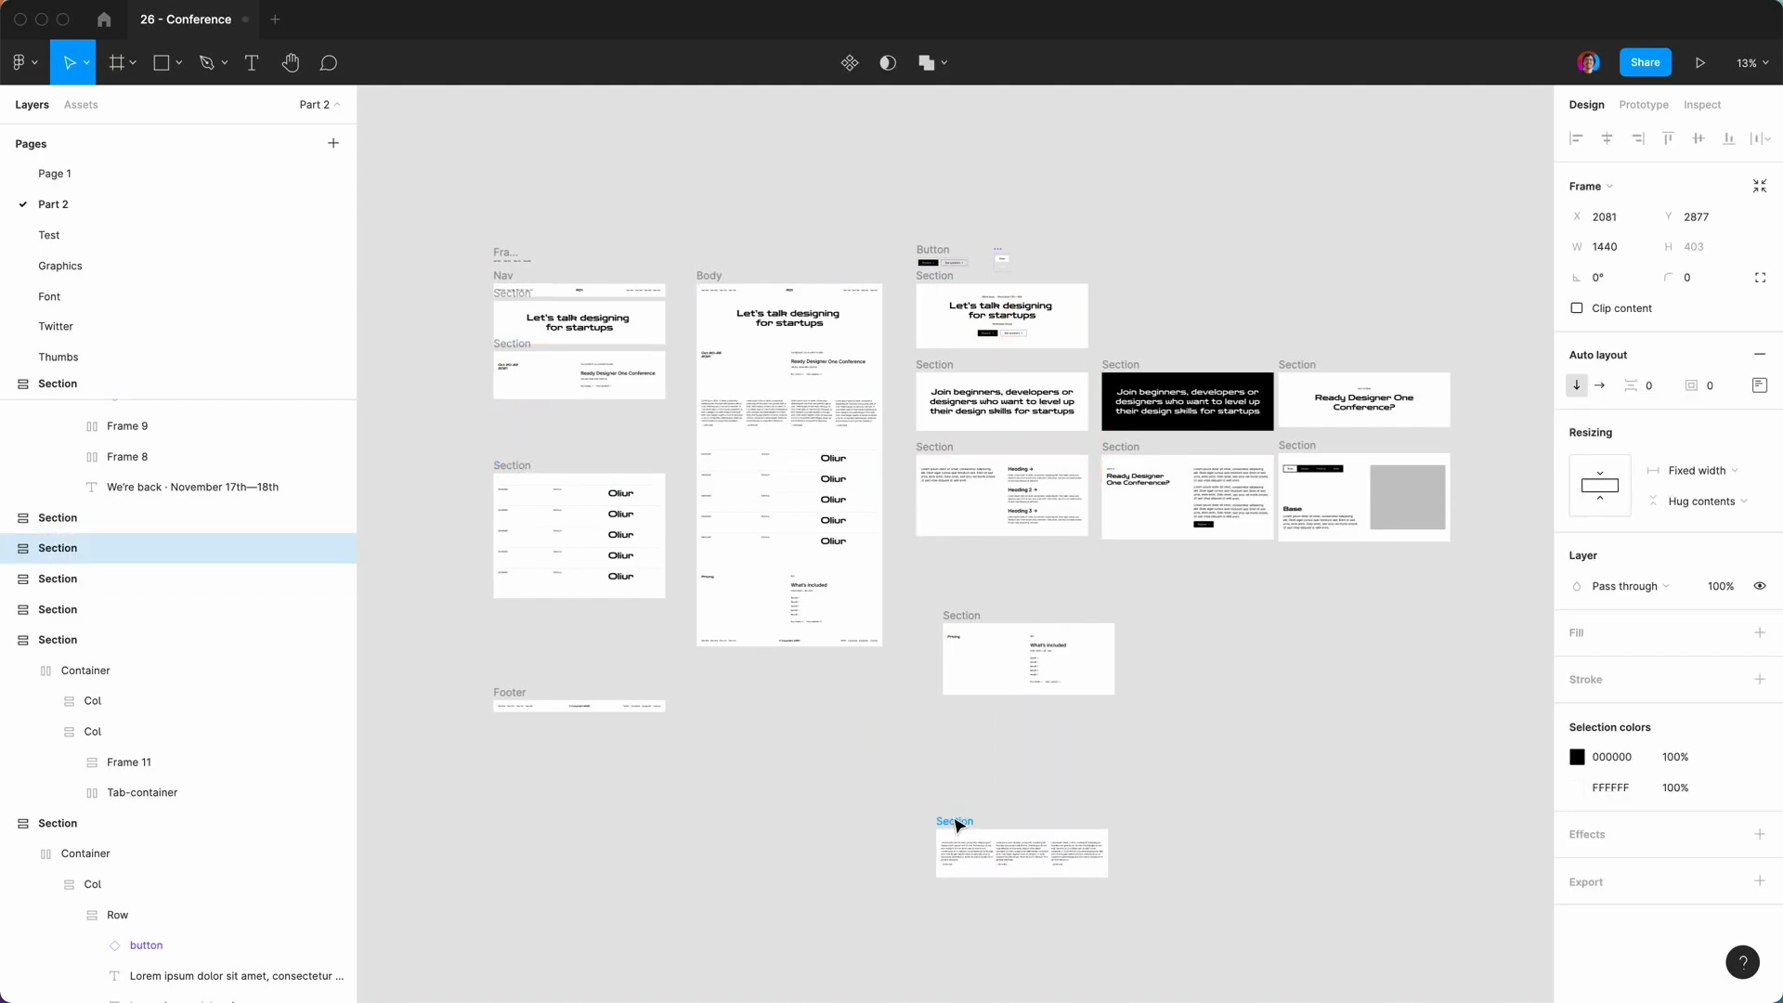
Move the speakers list, the Oct 20-22 two-column section and the plain "Let's talk designing for startups" heading section beside the newer sections.
click(511, 467)
drag(512, 469, 1188, 592)
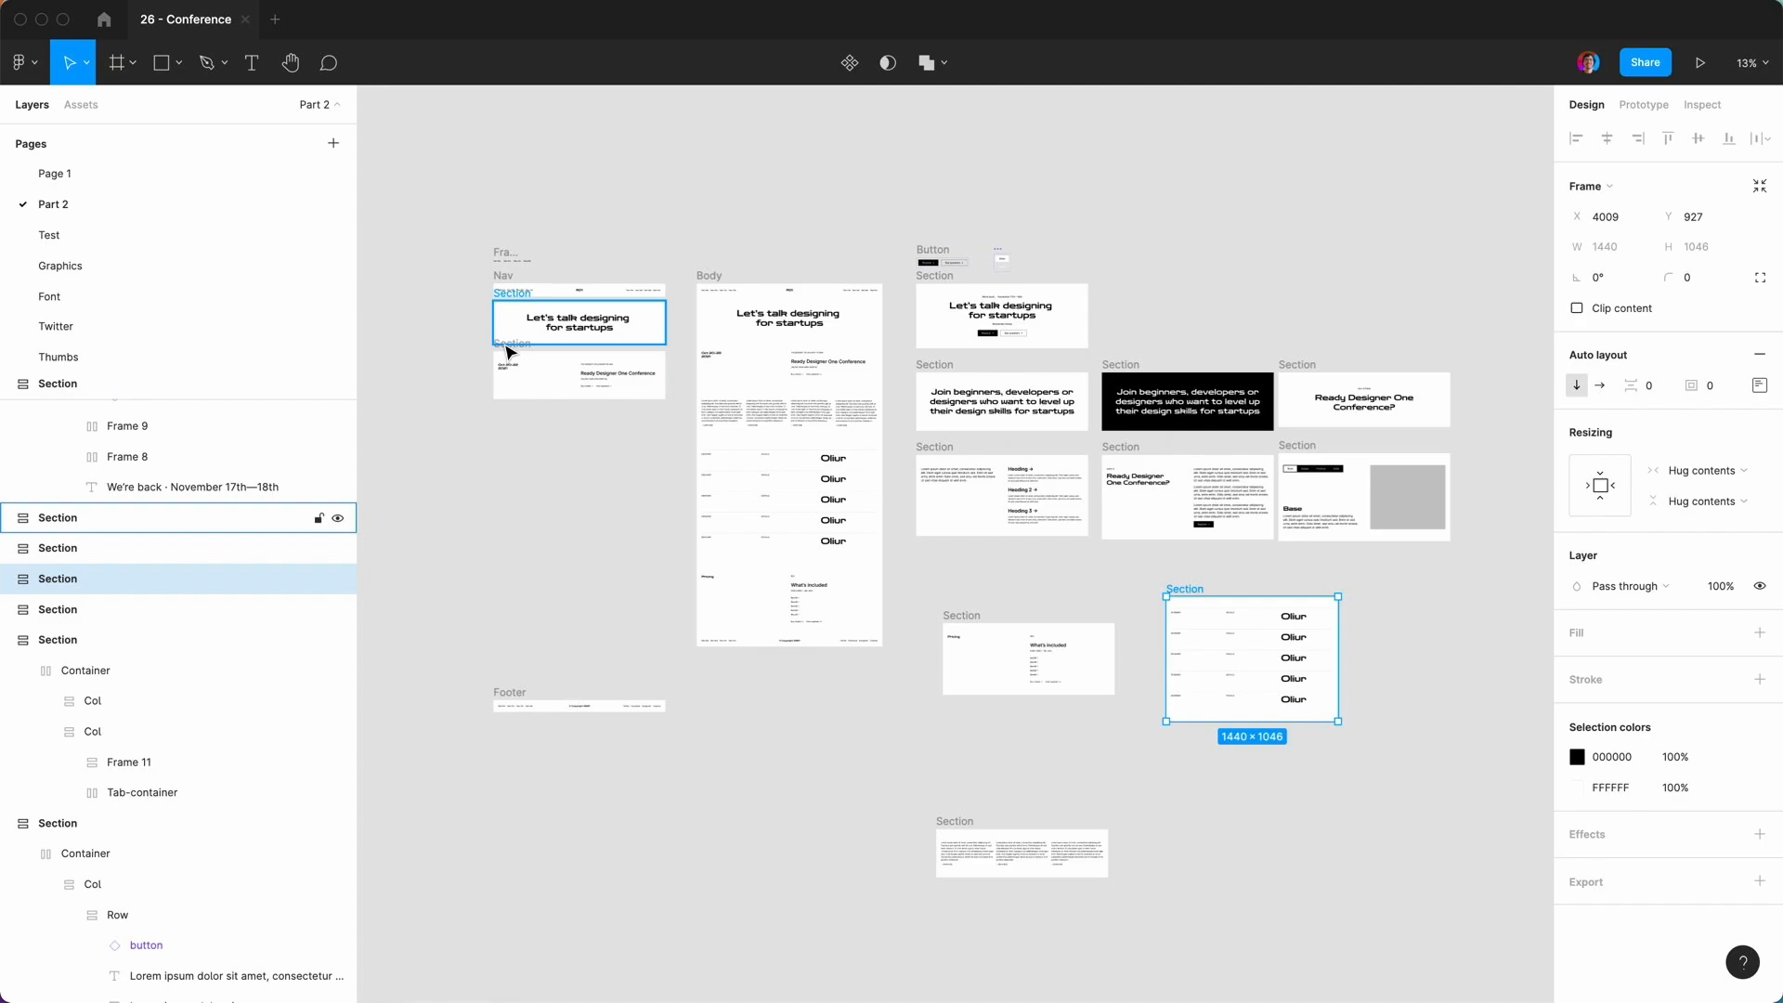
drag(514, 362, 1272, 311)
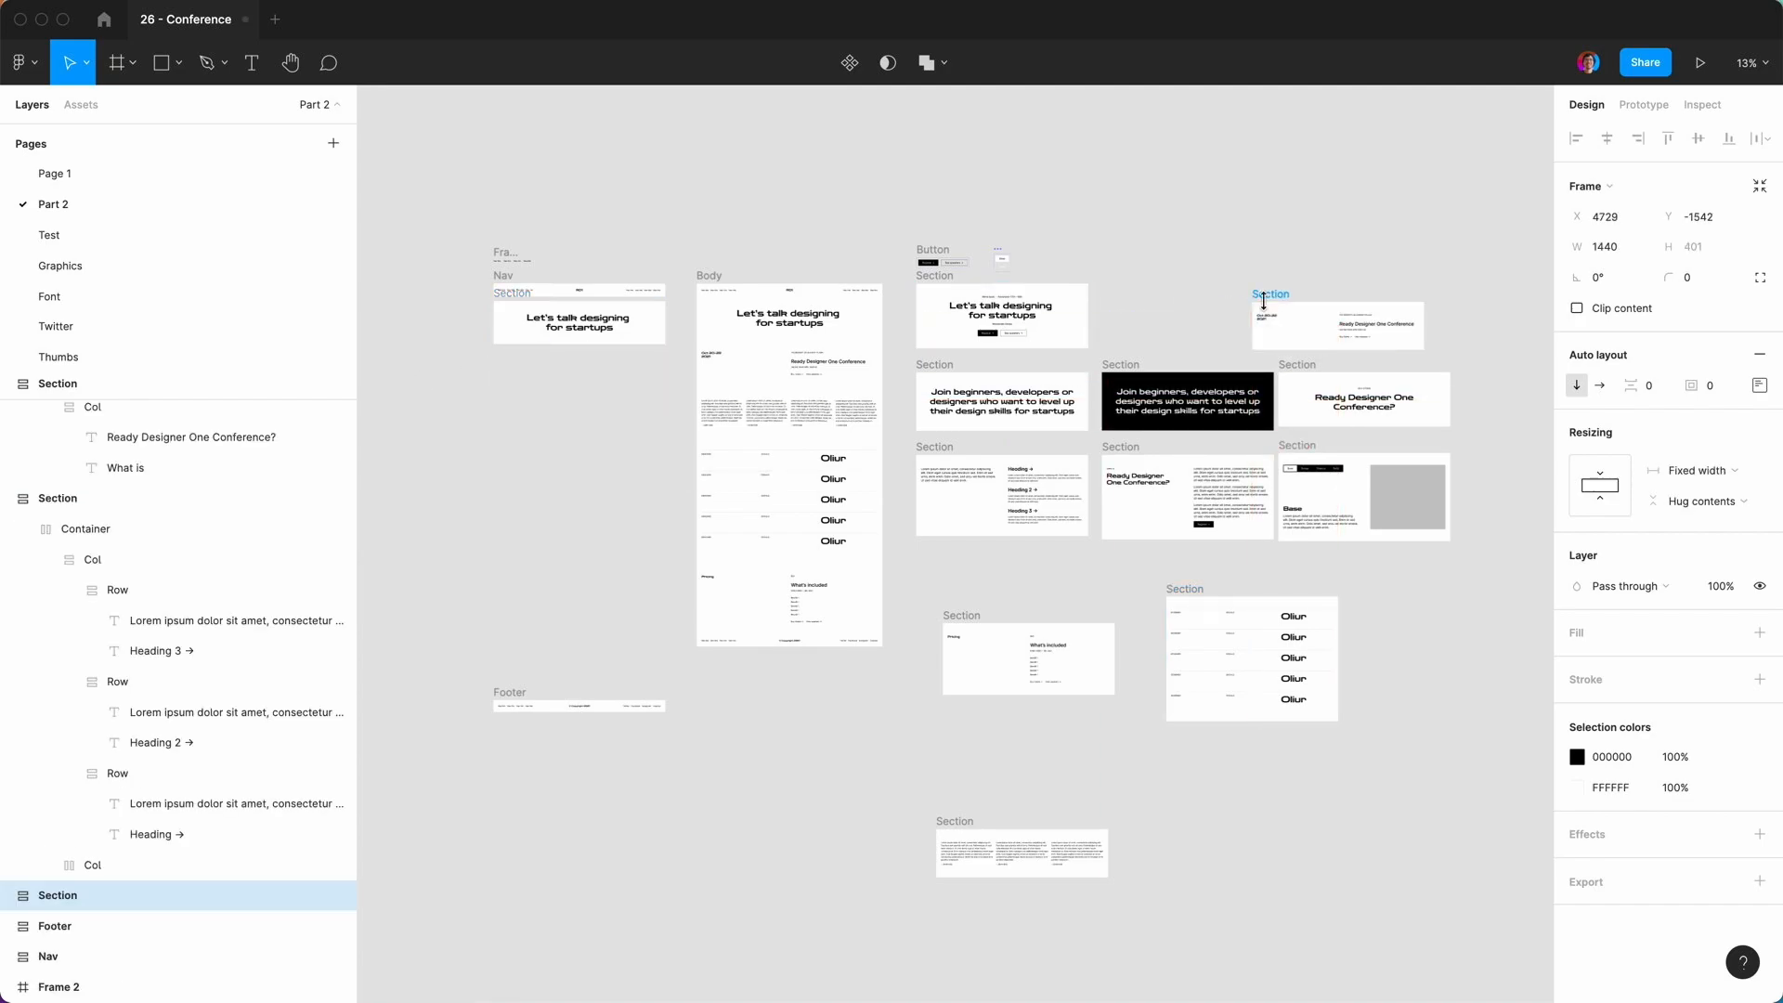
drag(525, 308, 1204, 205)
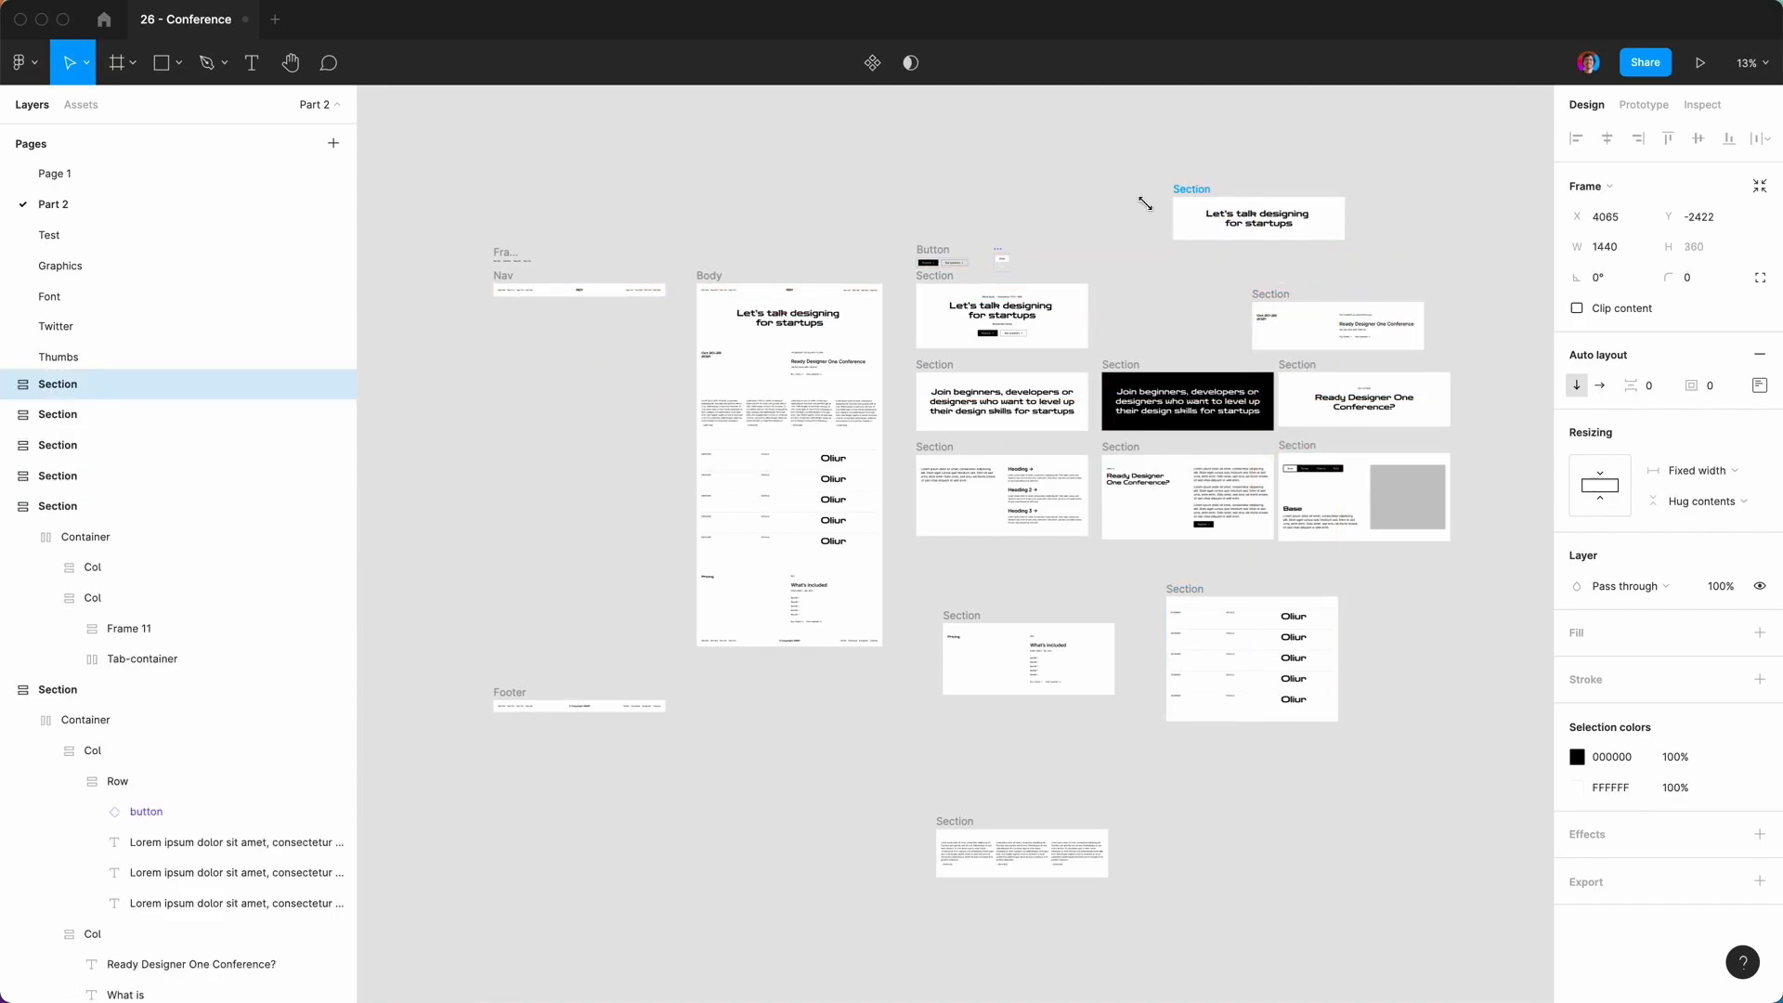
Move the Button and Tab component sets further up, clear of the section designs.
click(1130, 210)
scroll(1130, 211, right, 2)
scroll(1130, 210, up, 1)
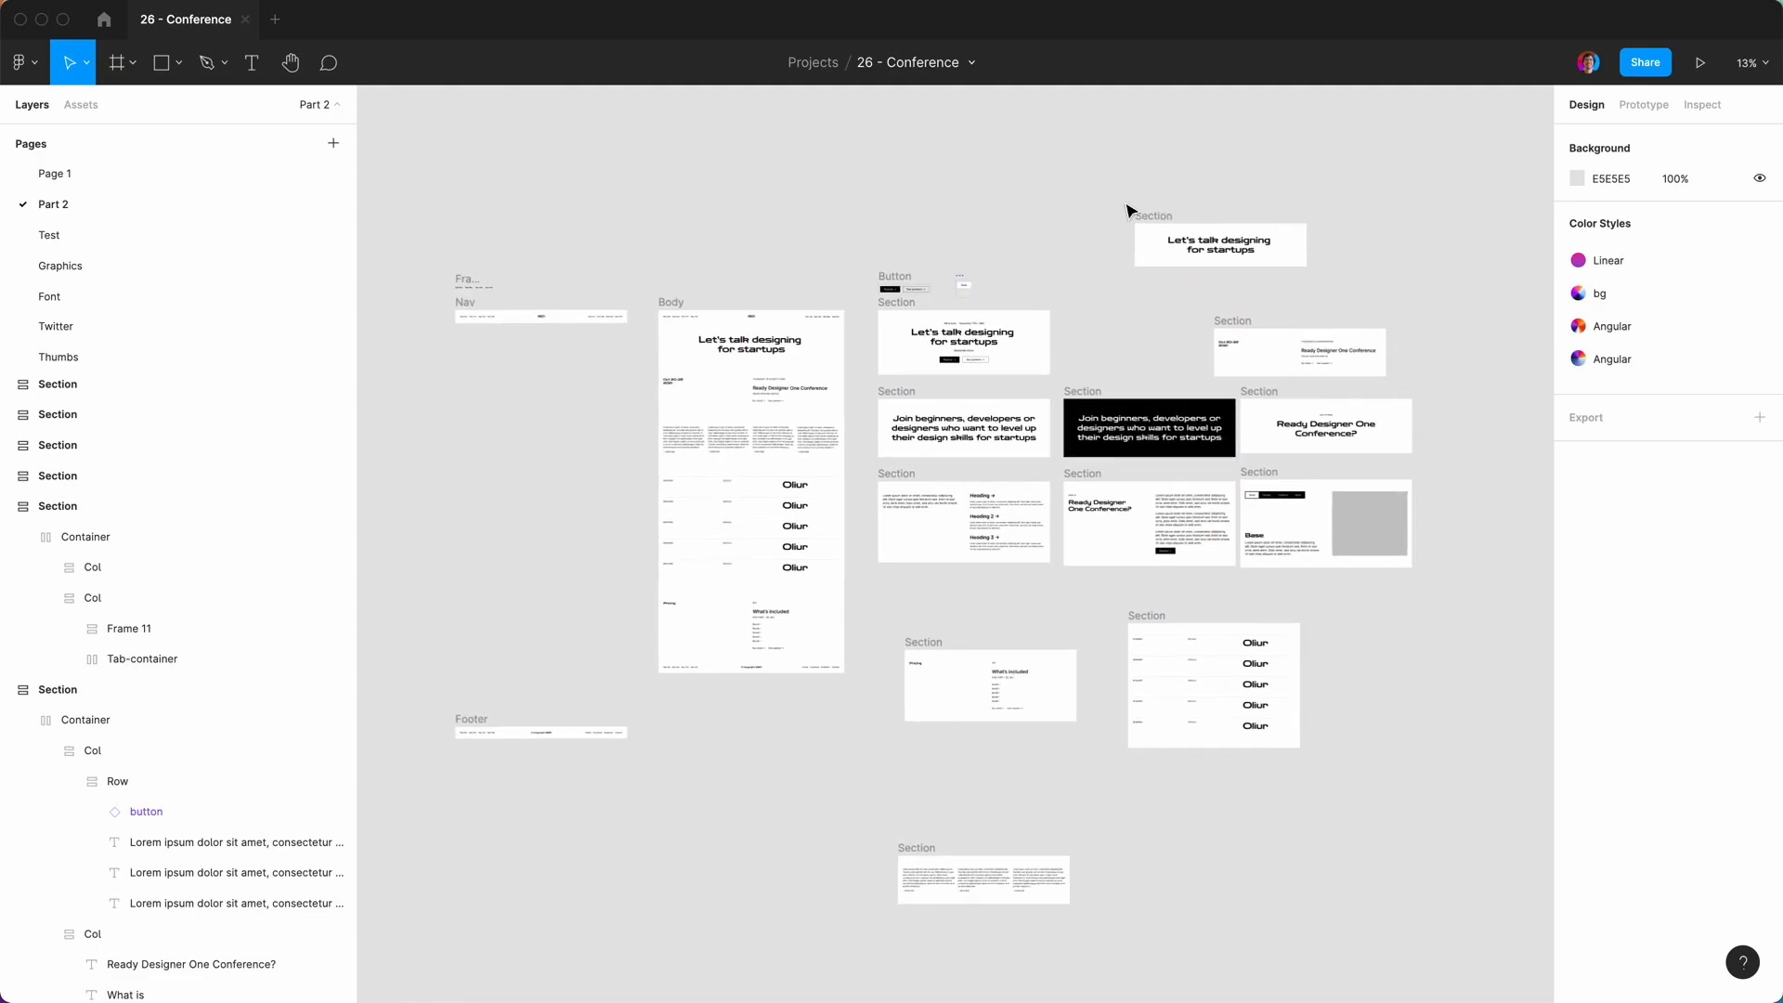
scroll(1130, 211, up, 5)
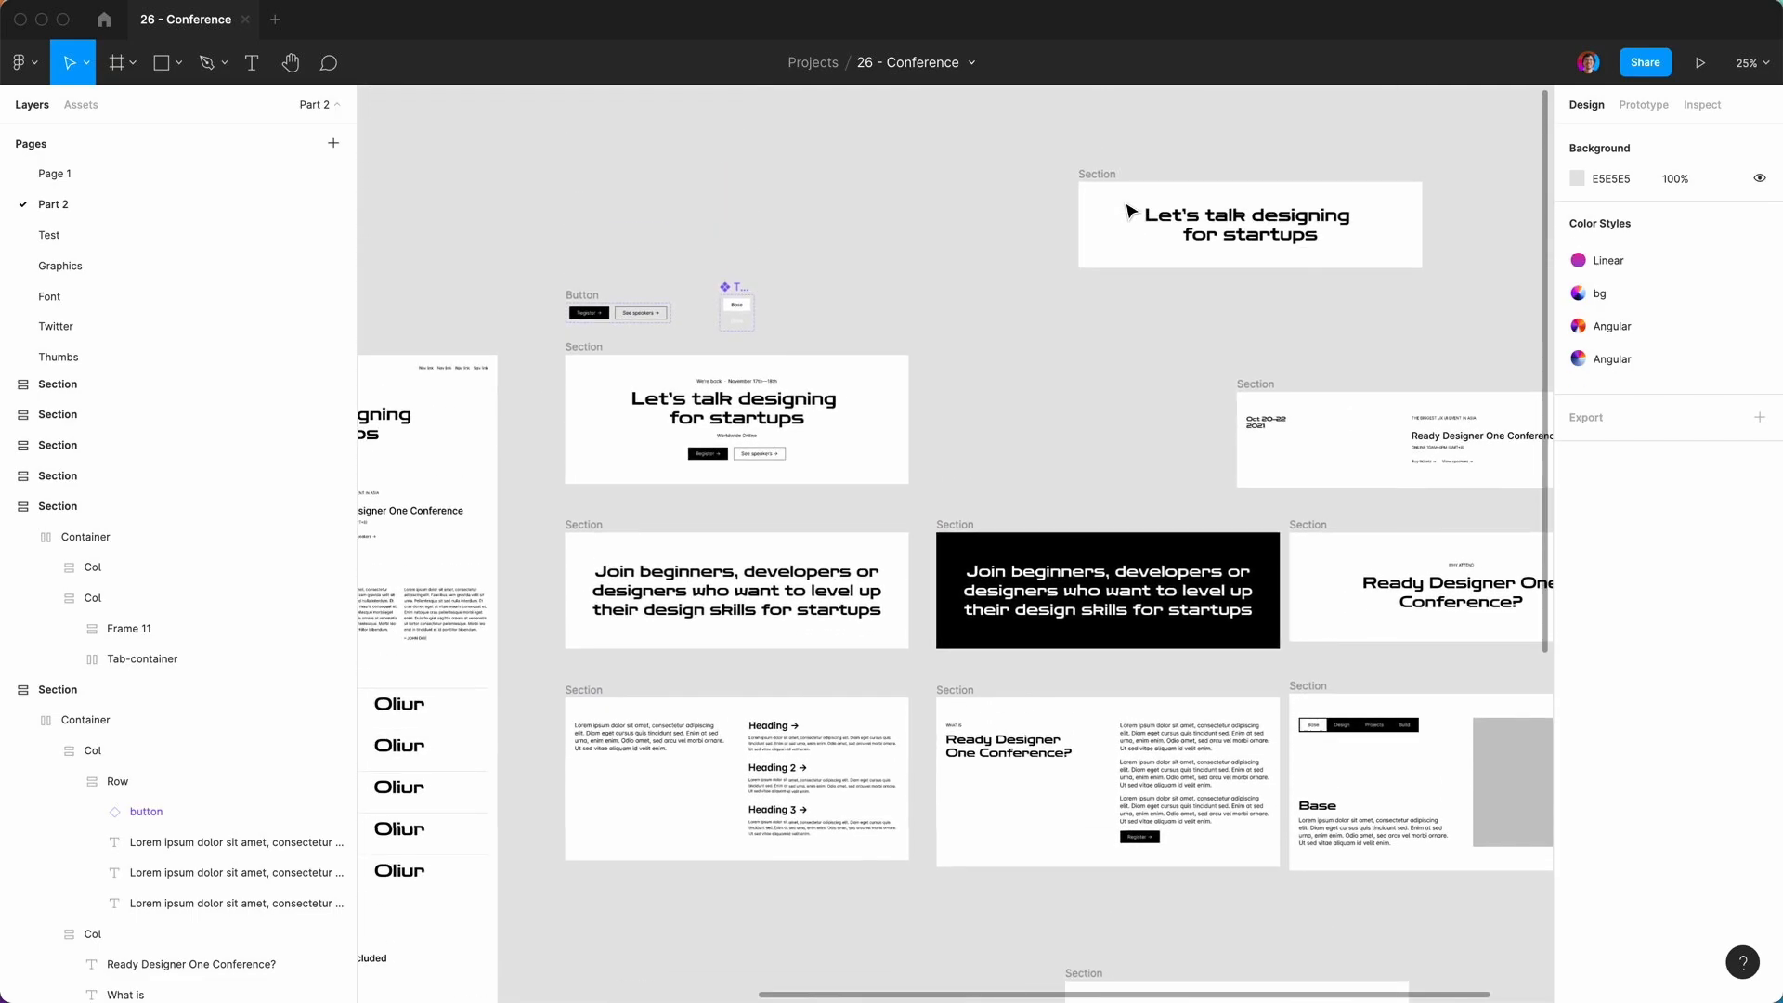
key(minus)
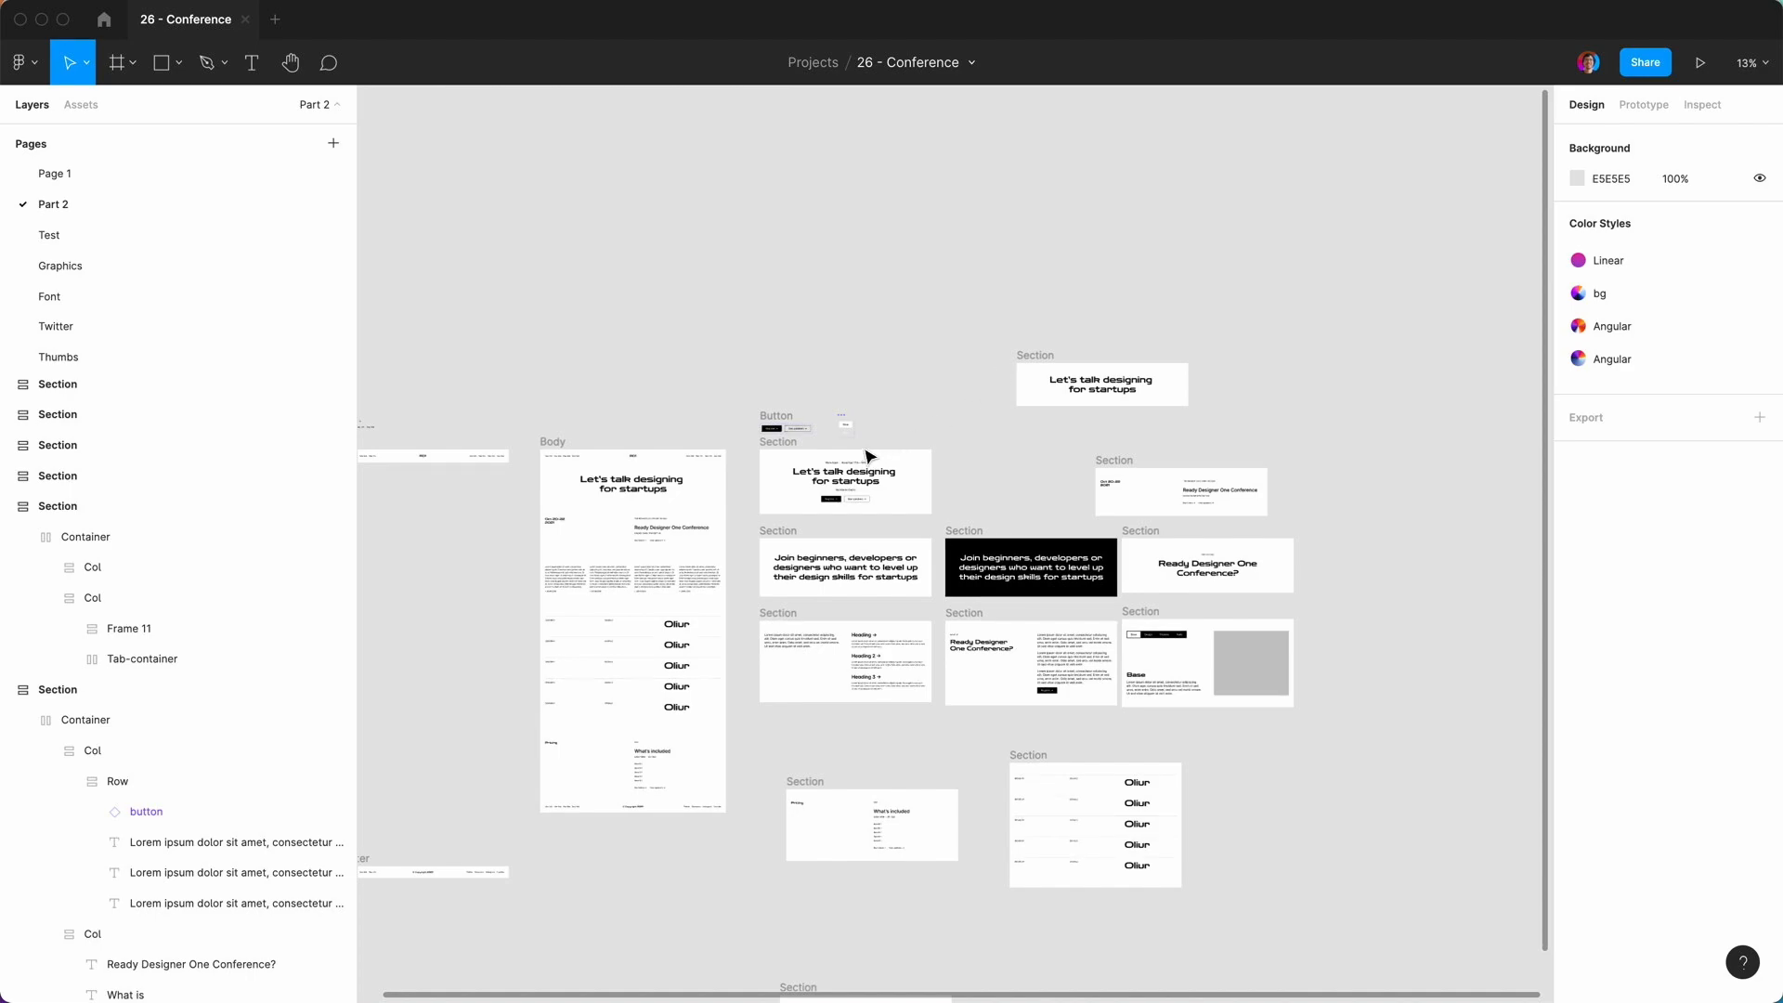
drag(778, 415, 771, 298)
drag(839, 415, 835, 293)
click(822, 381)
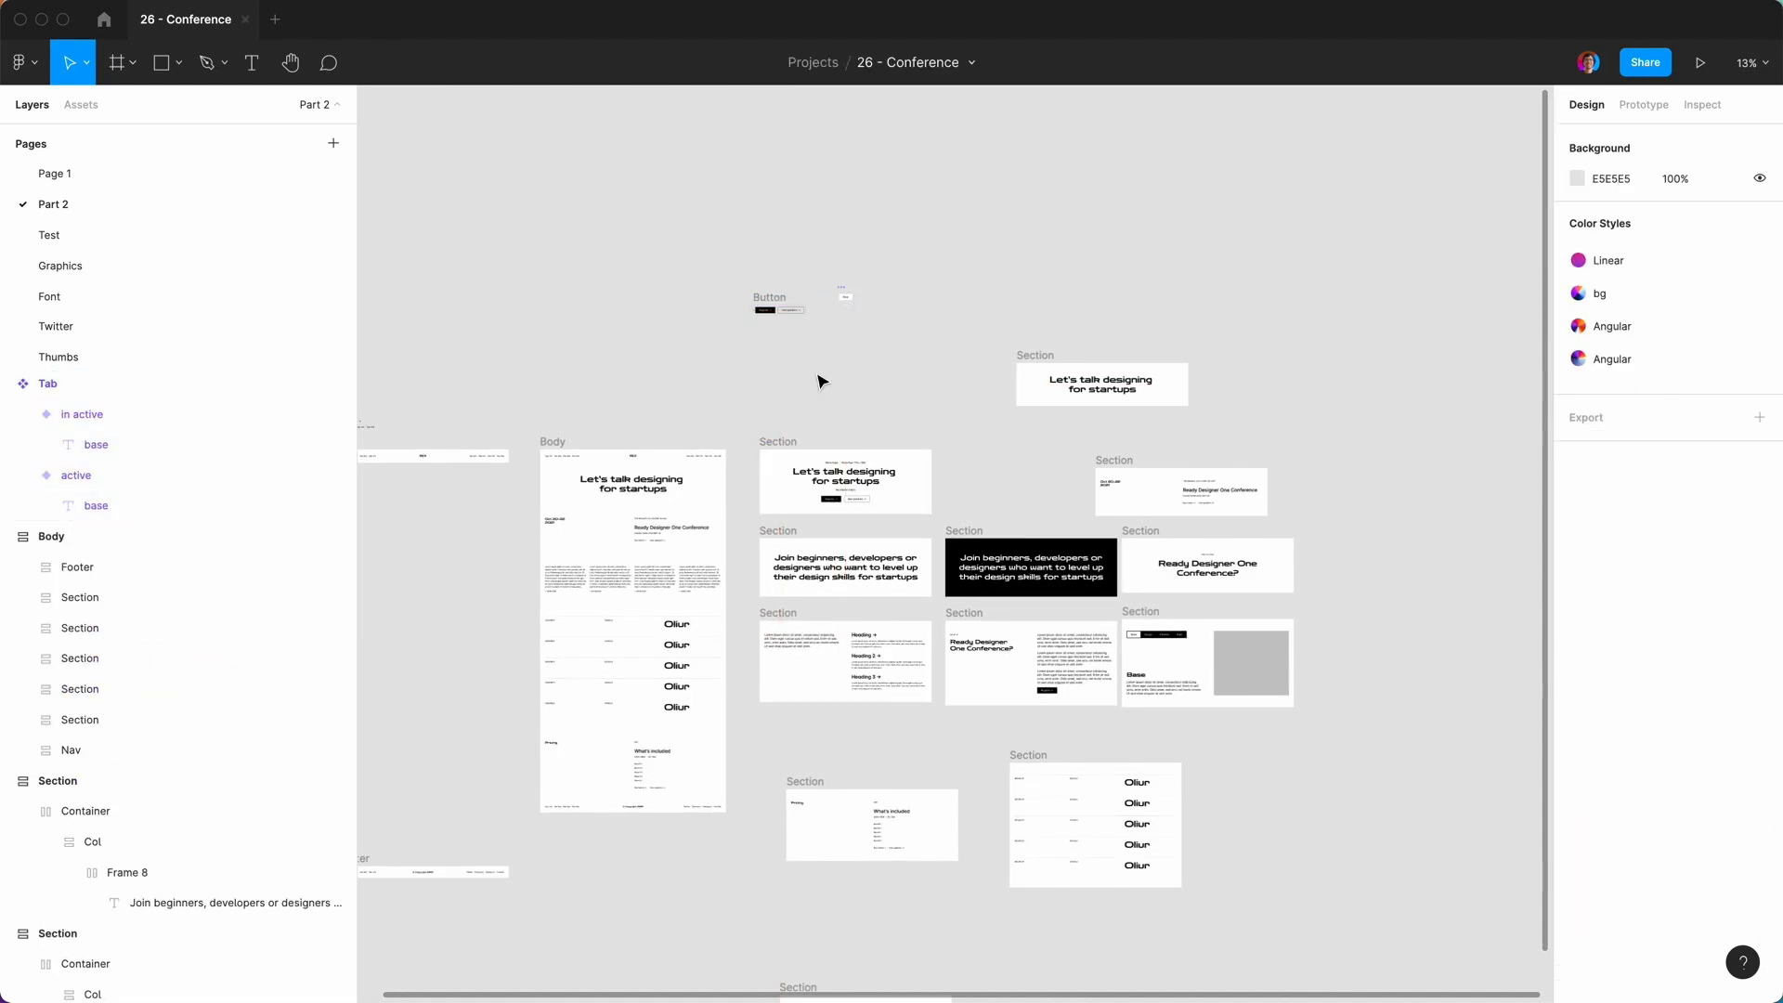
Wrap all the loose section frames in one vertical auto layout frame with a spacing of 100.
key(minus)
drag(851, 437, 1168, 861)
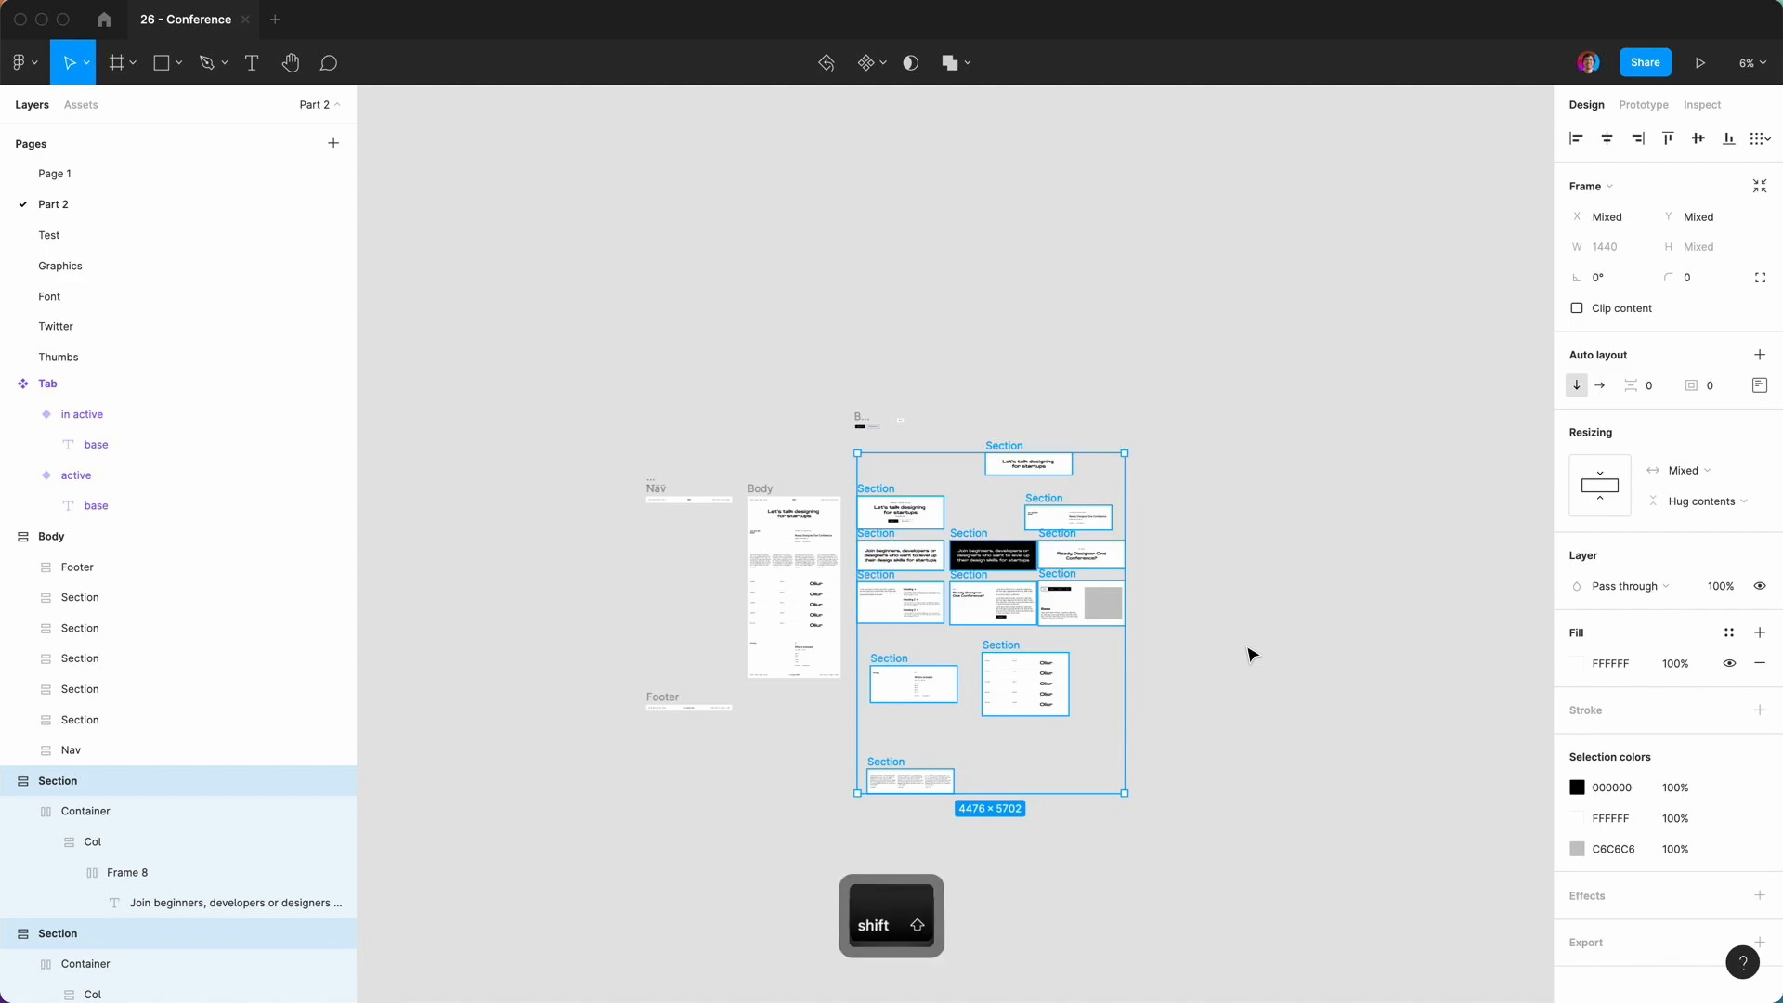
key(shift+a)
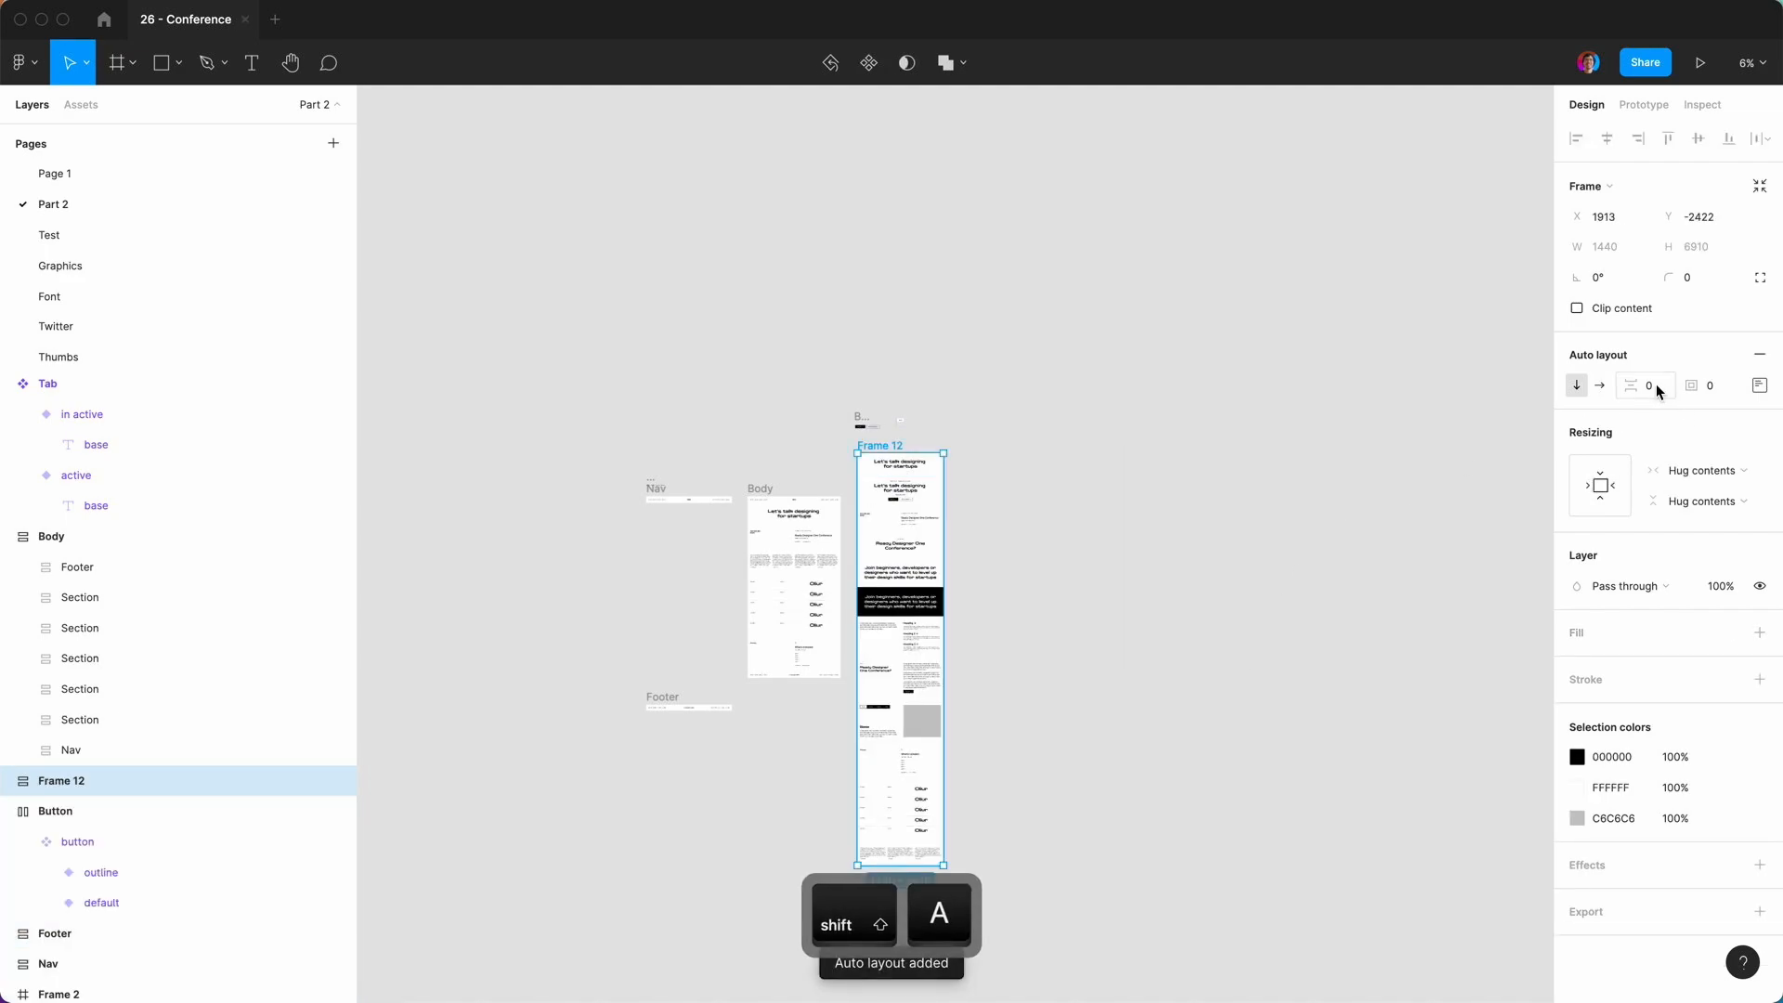
click(1655, 382)
text(100)
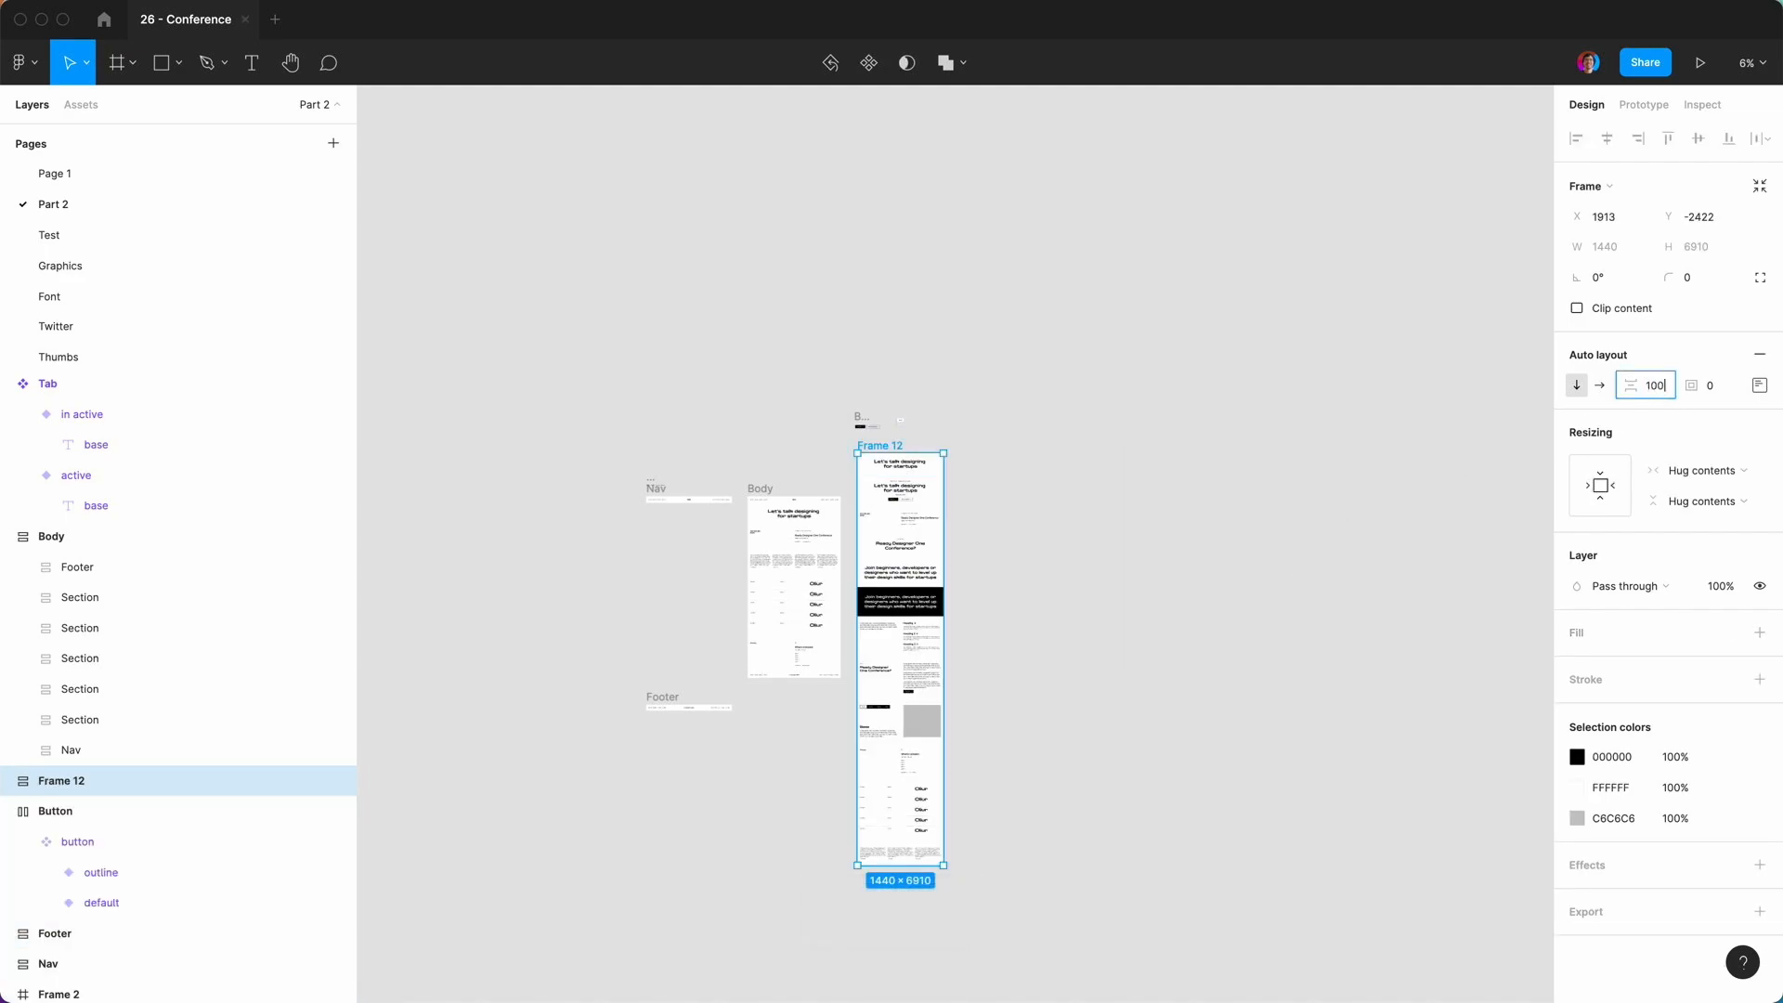
key(Return)
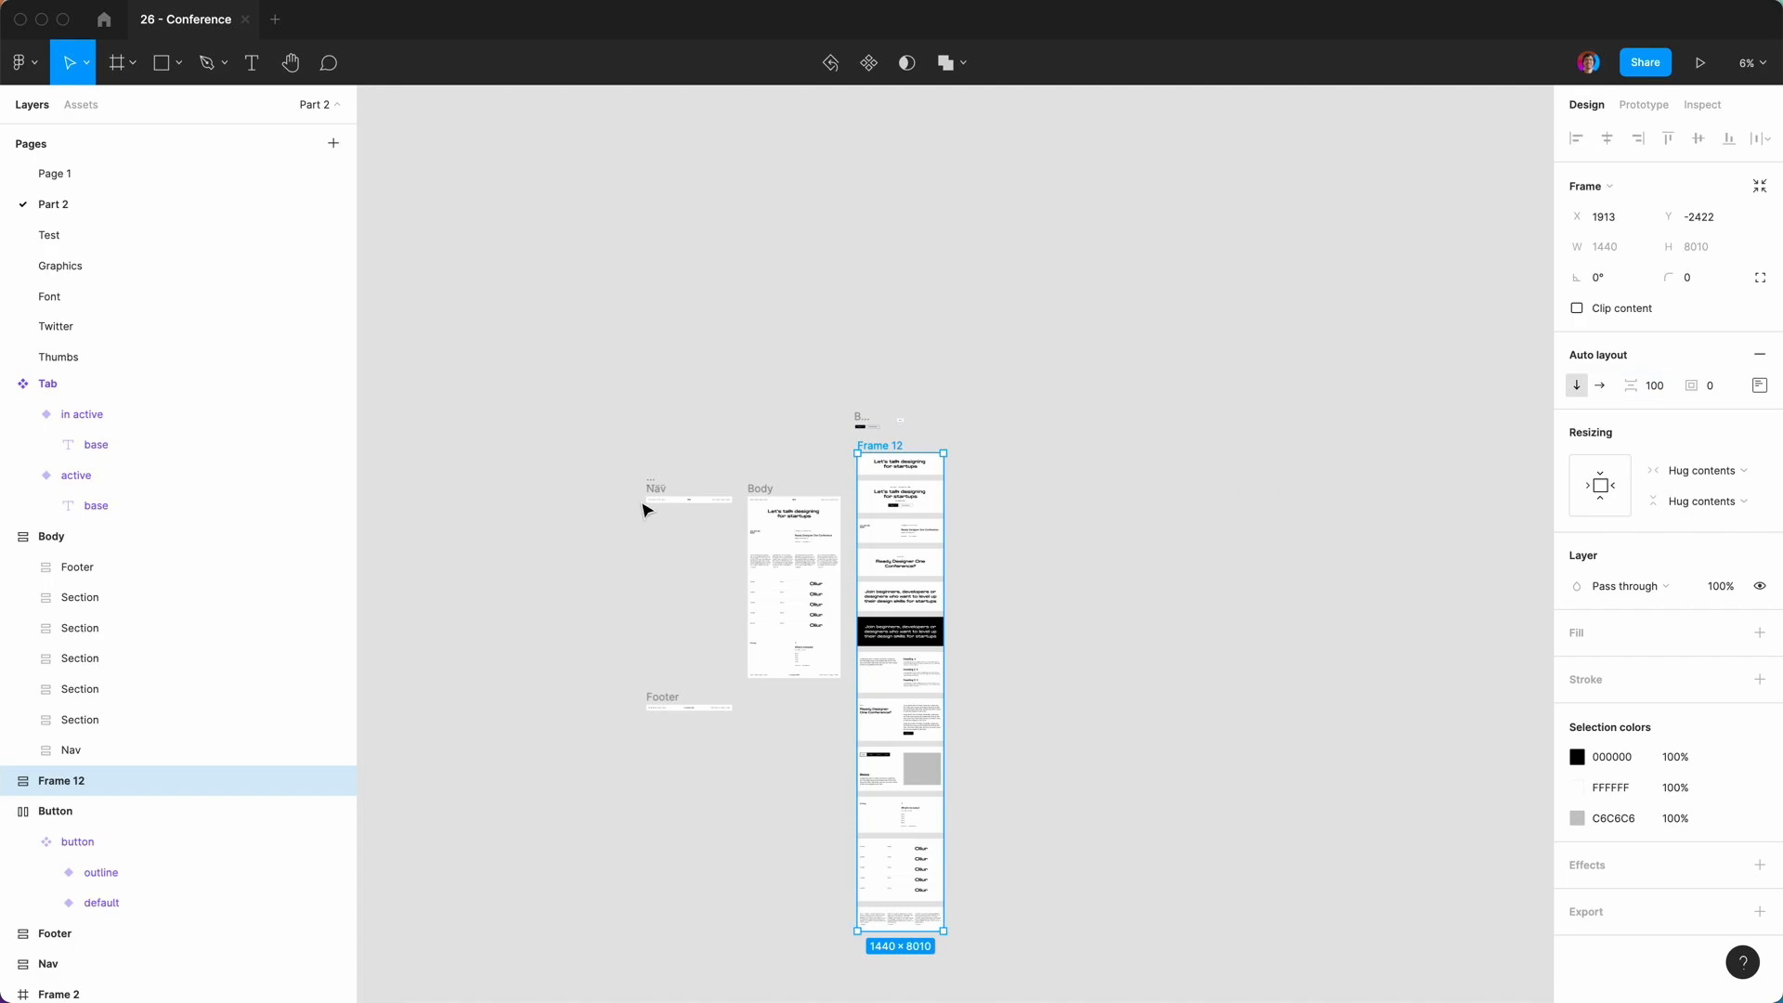
Expand Frame 12 in the layer tree and collapse the nested layers of its sections.
scroll(471, 620, down, 2)
key(super+plus)
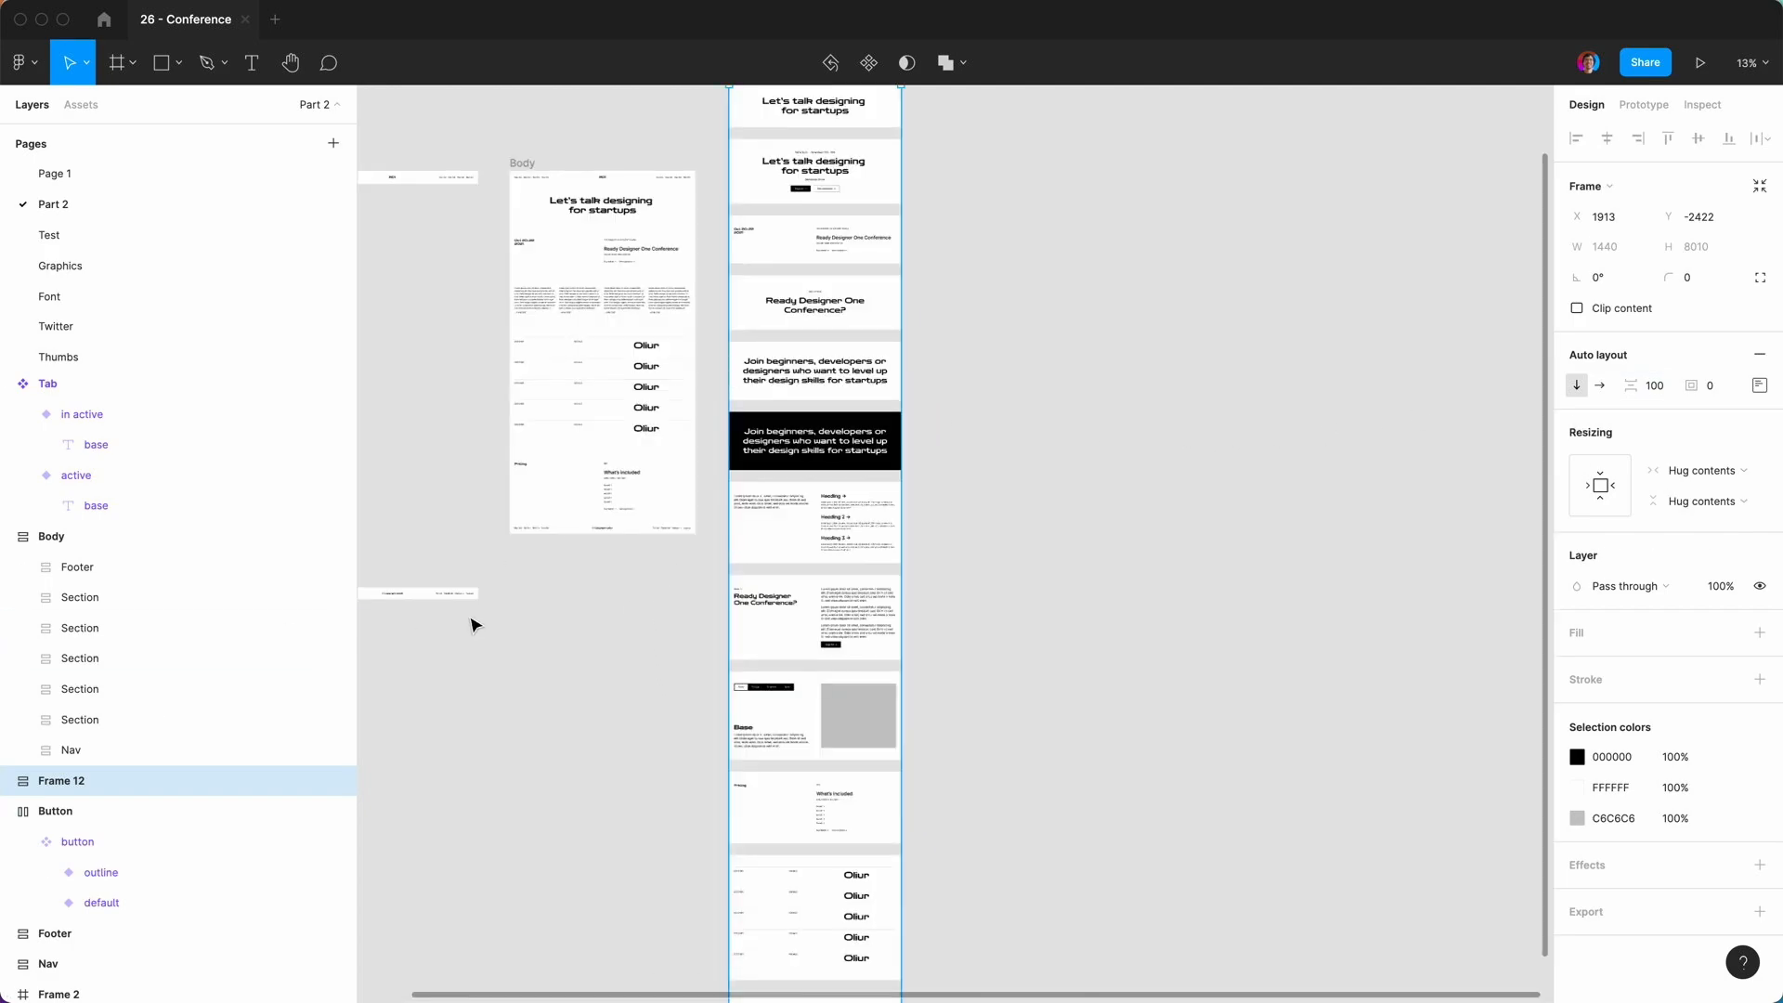
key(super+plus)
scroll(470, 624, up, 6)
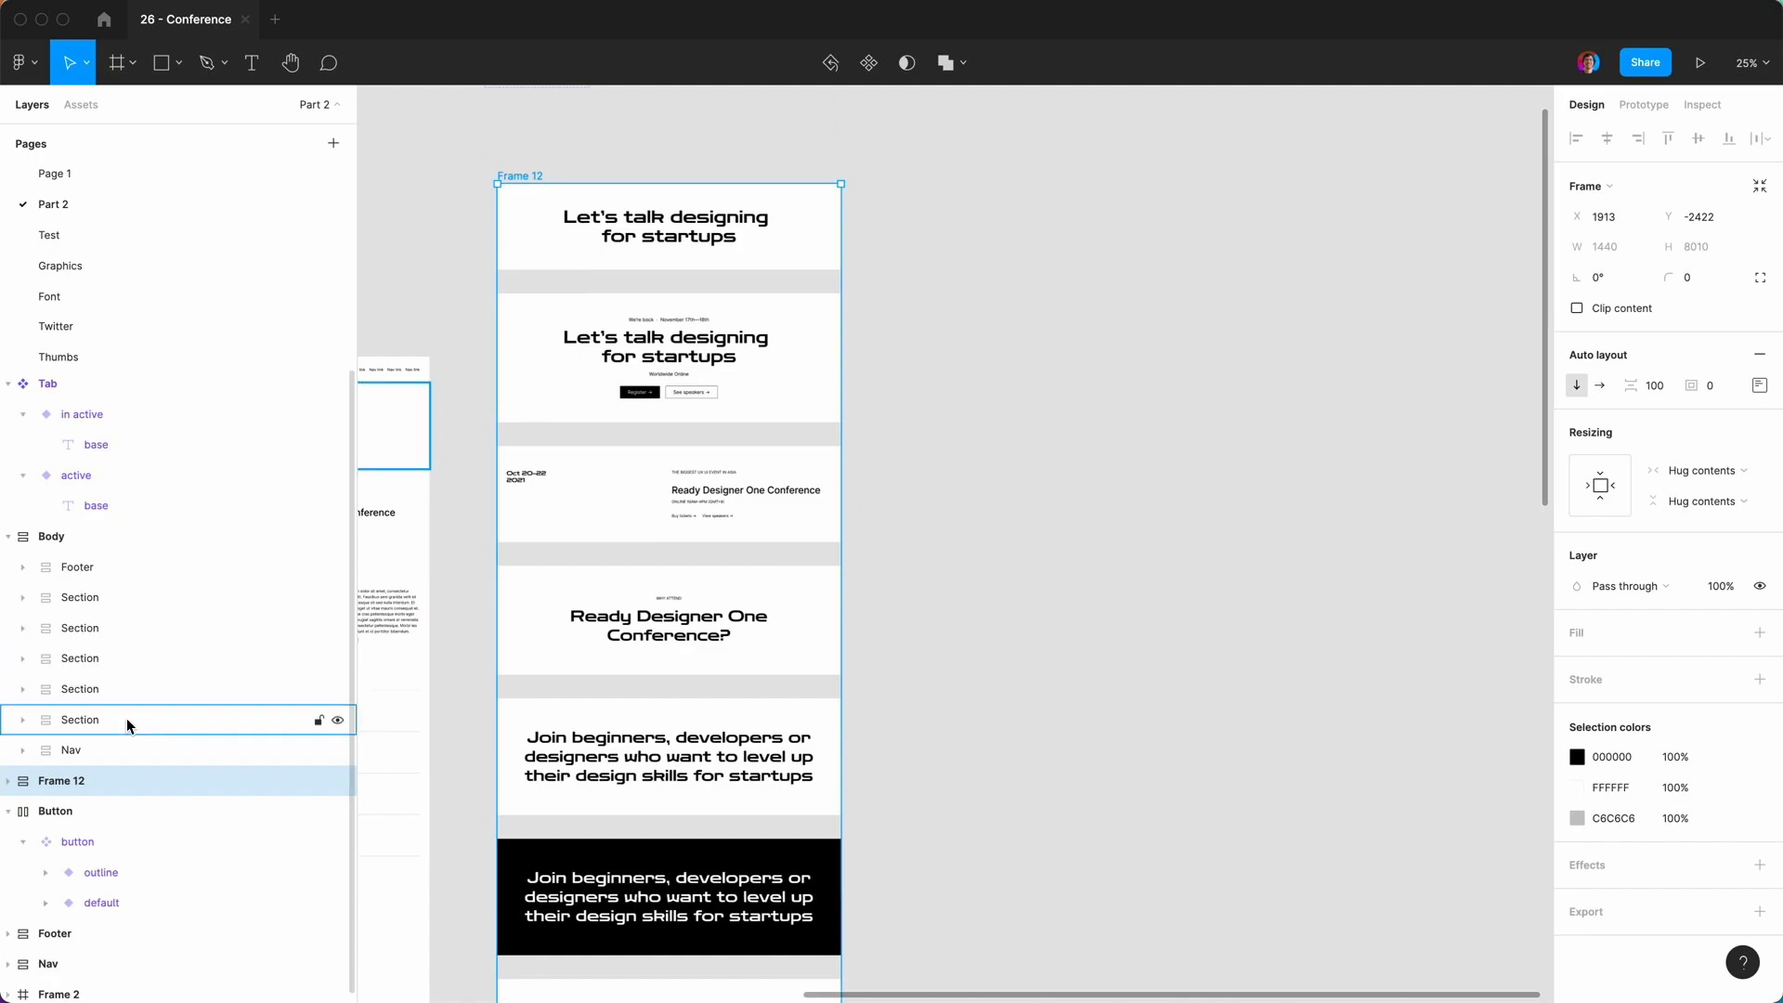
click(7, 781)
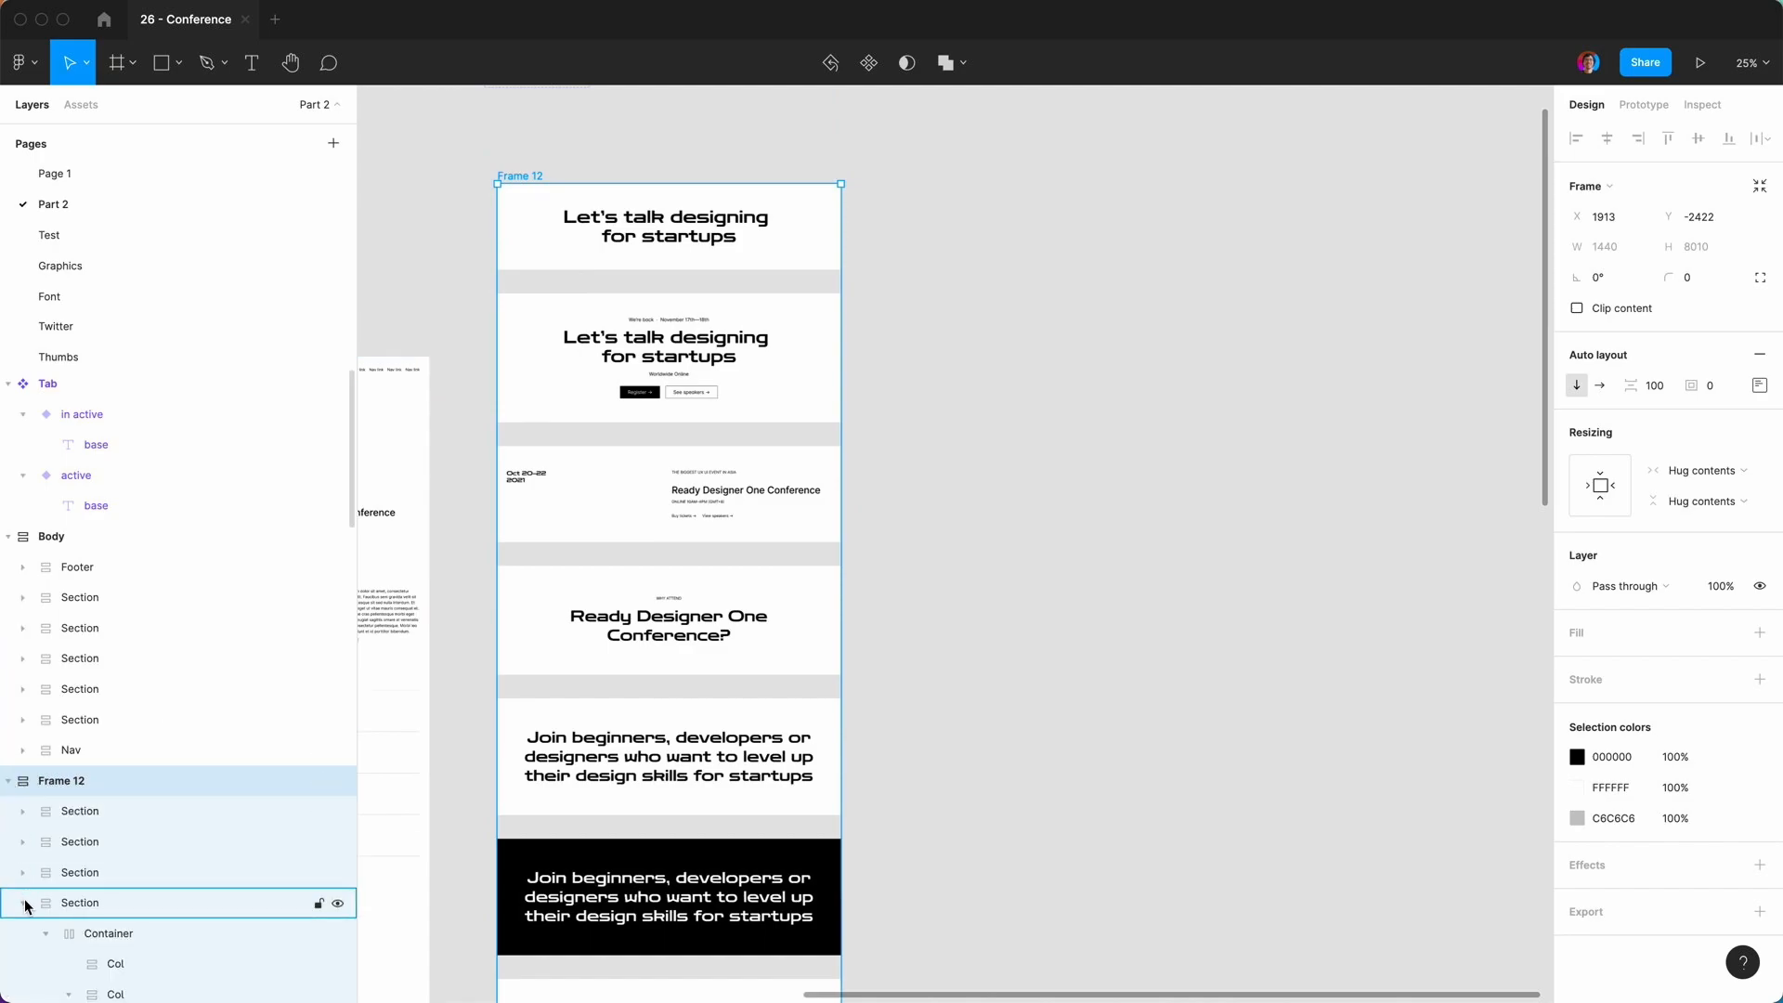
scroll(24, 908, down, 2)
click(23, 872)
scroll(25, 878, down, 2)
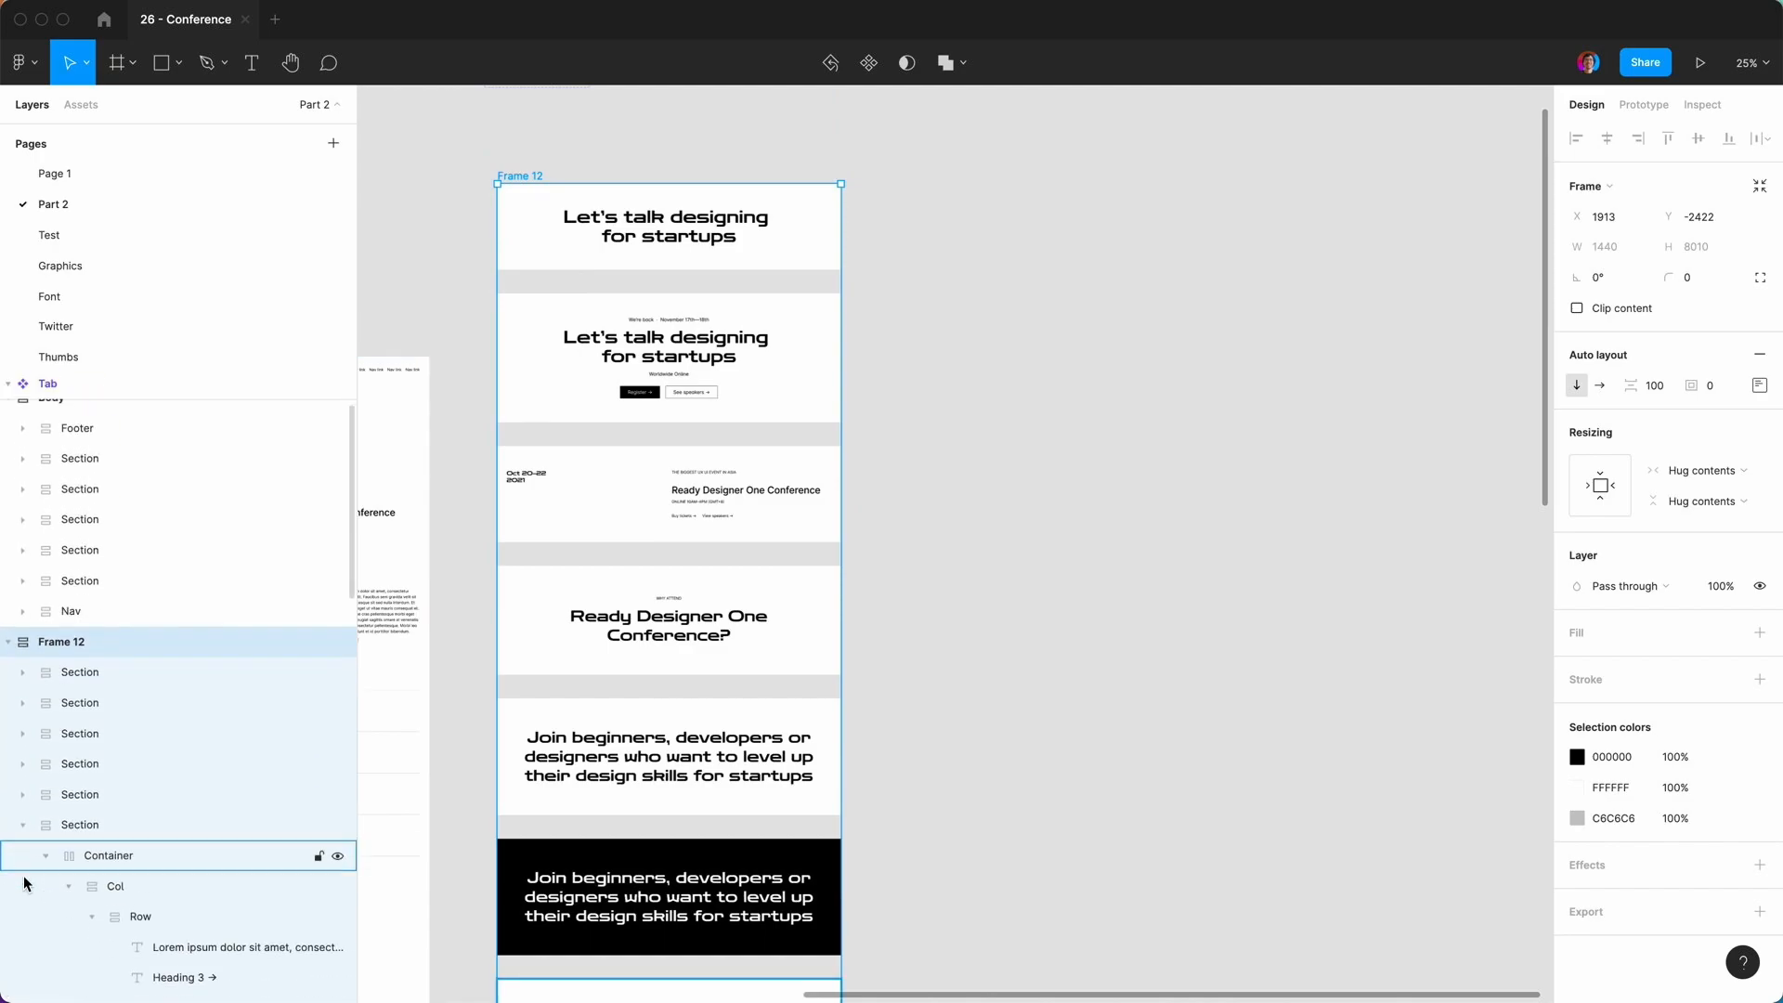
click(24, 821)
scroll(25, 808, down, 2)
click(24, 776)
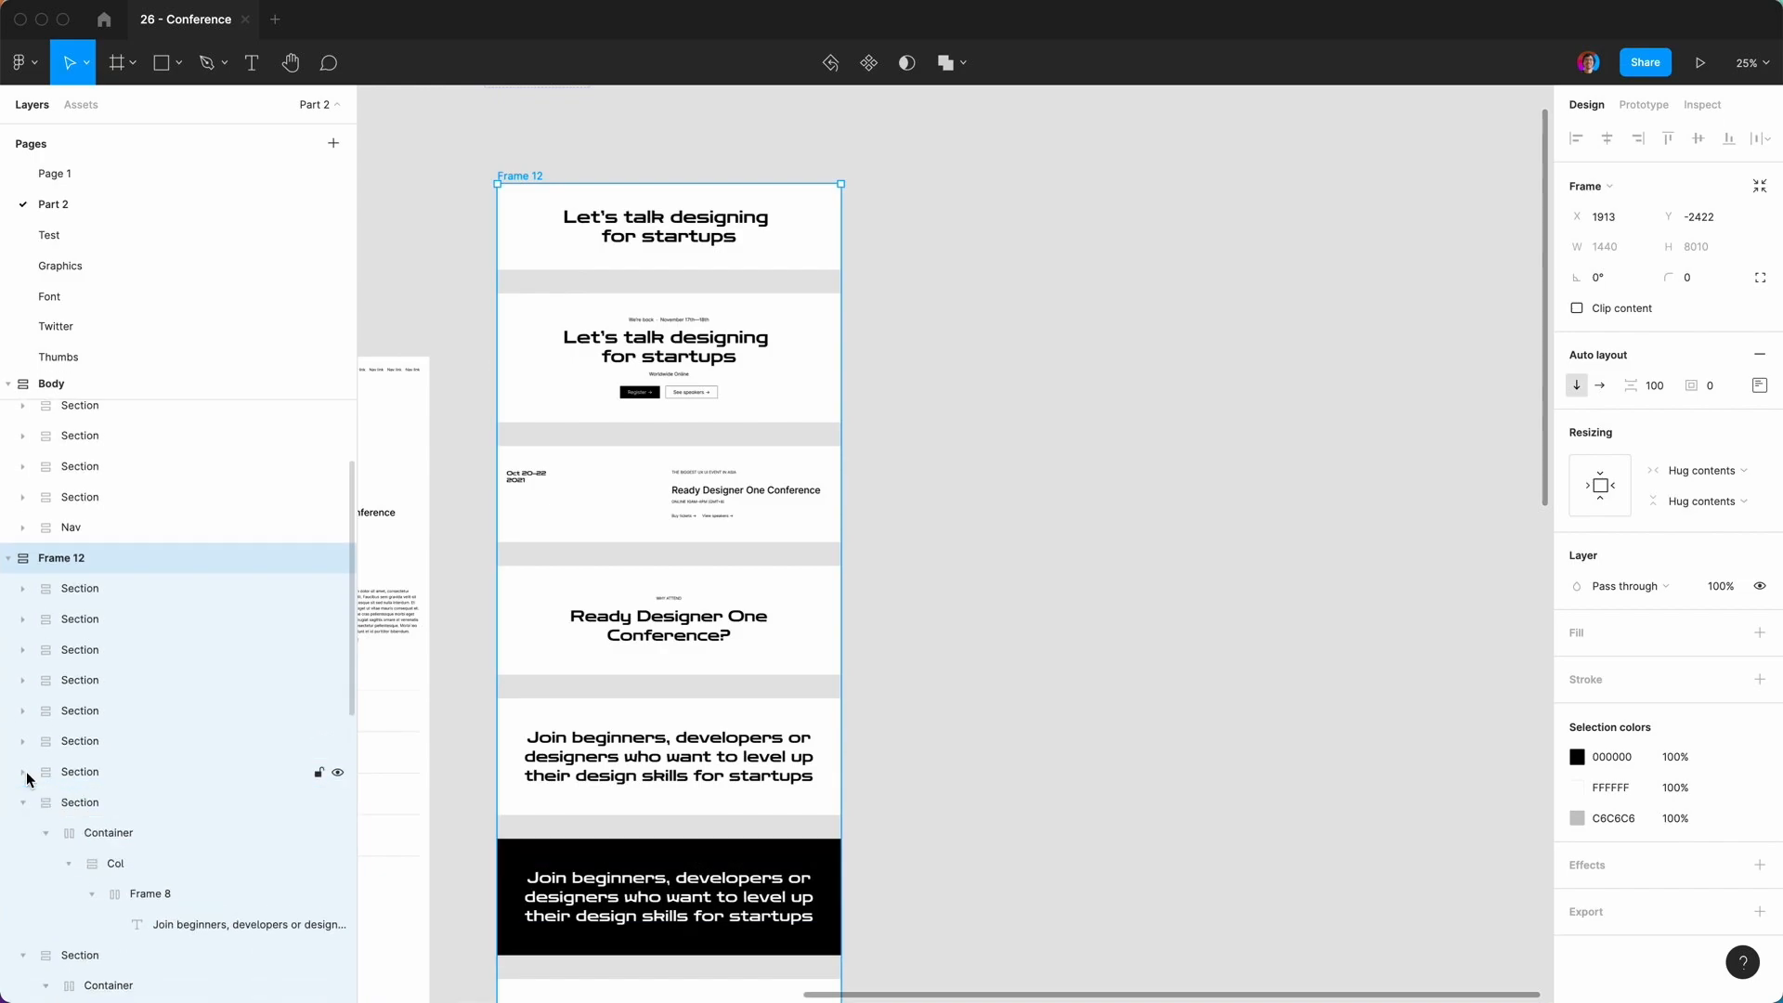
click(25, 804)
click(24, 834)
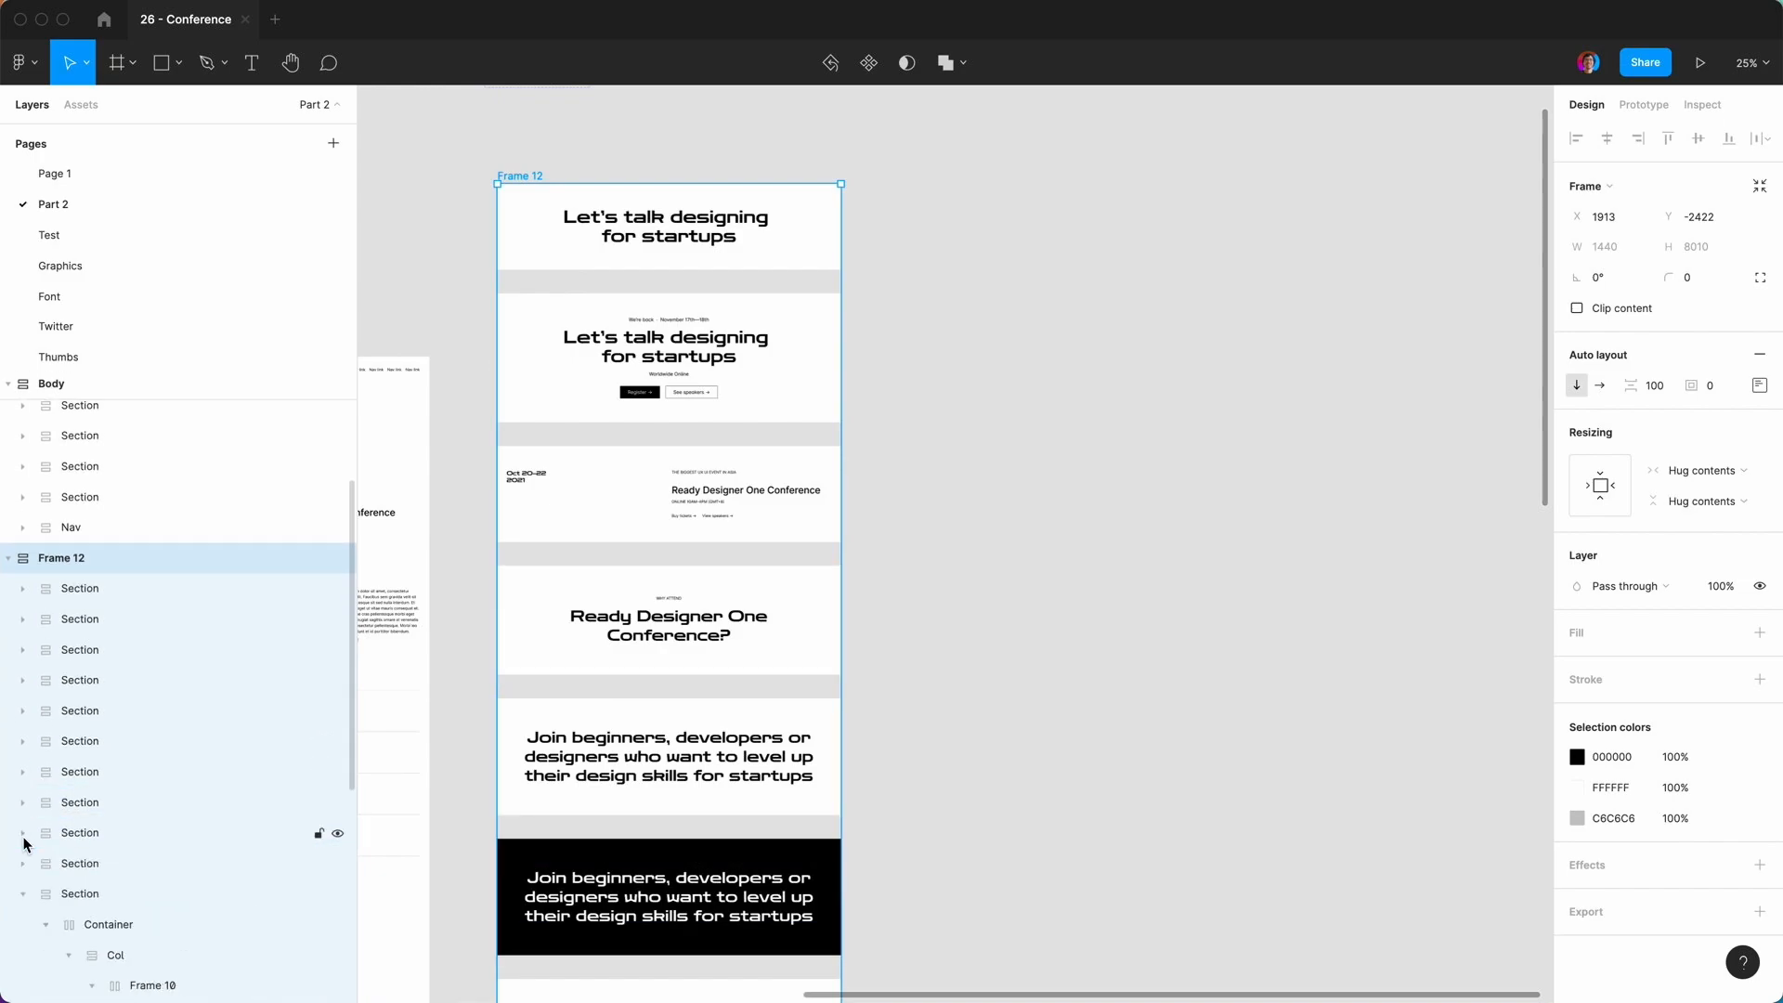
click(21, 895)
Rename the first three sections of Frame 12 as Section/big-heading, Section/heading+two-ctas and Section/two-column.
click(782, 246)
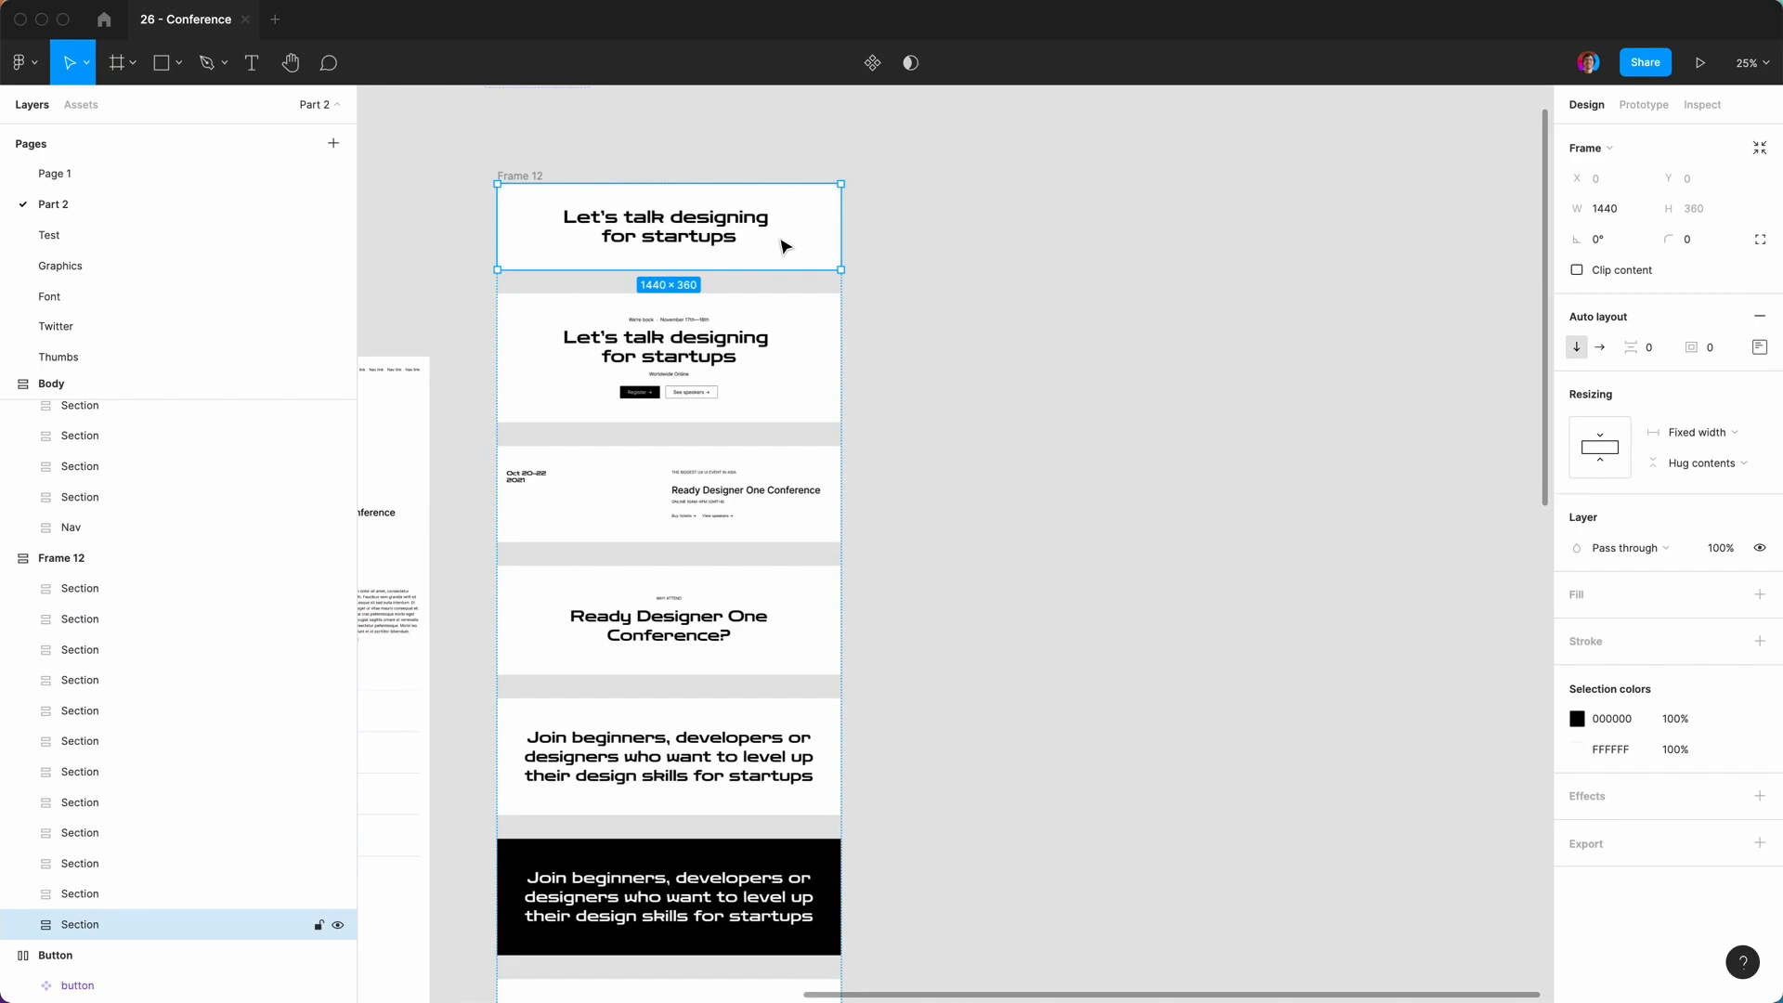
double_click(82, 925)
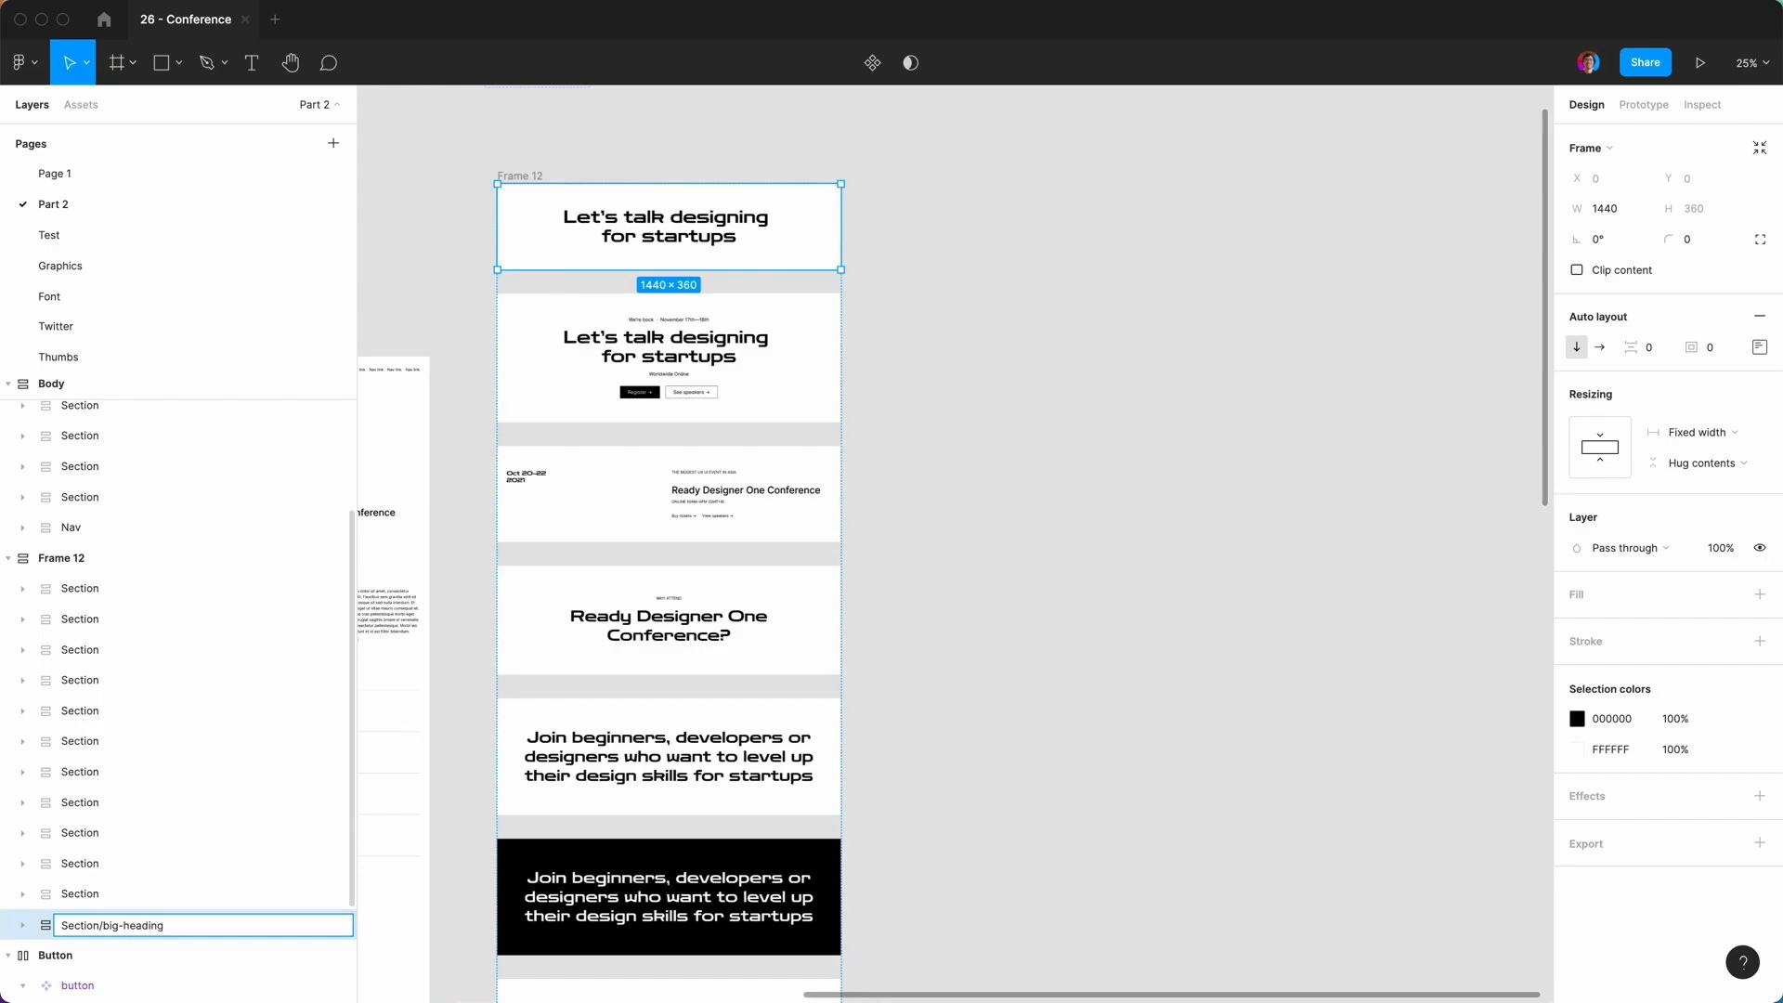
key(Tab)
text(/heading)
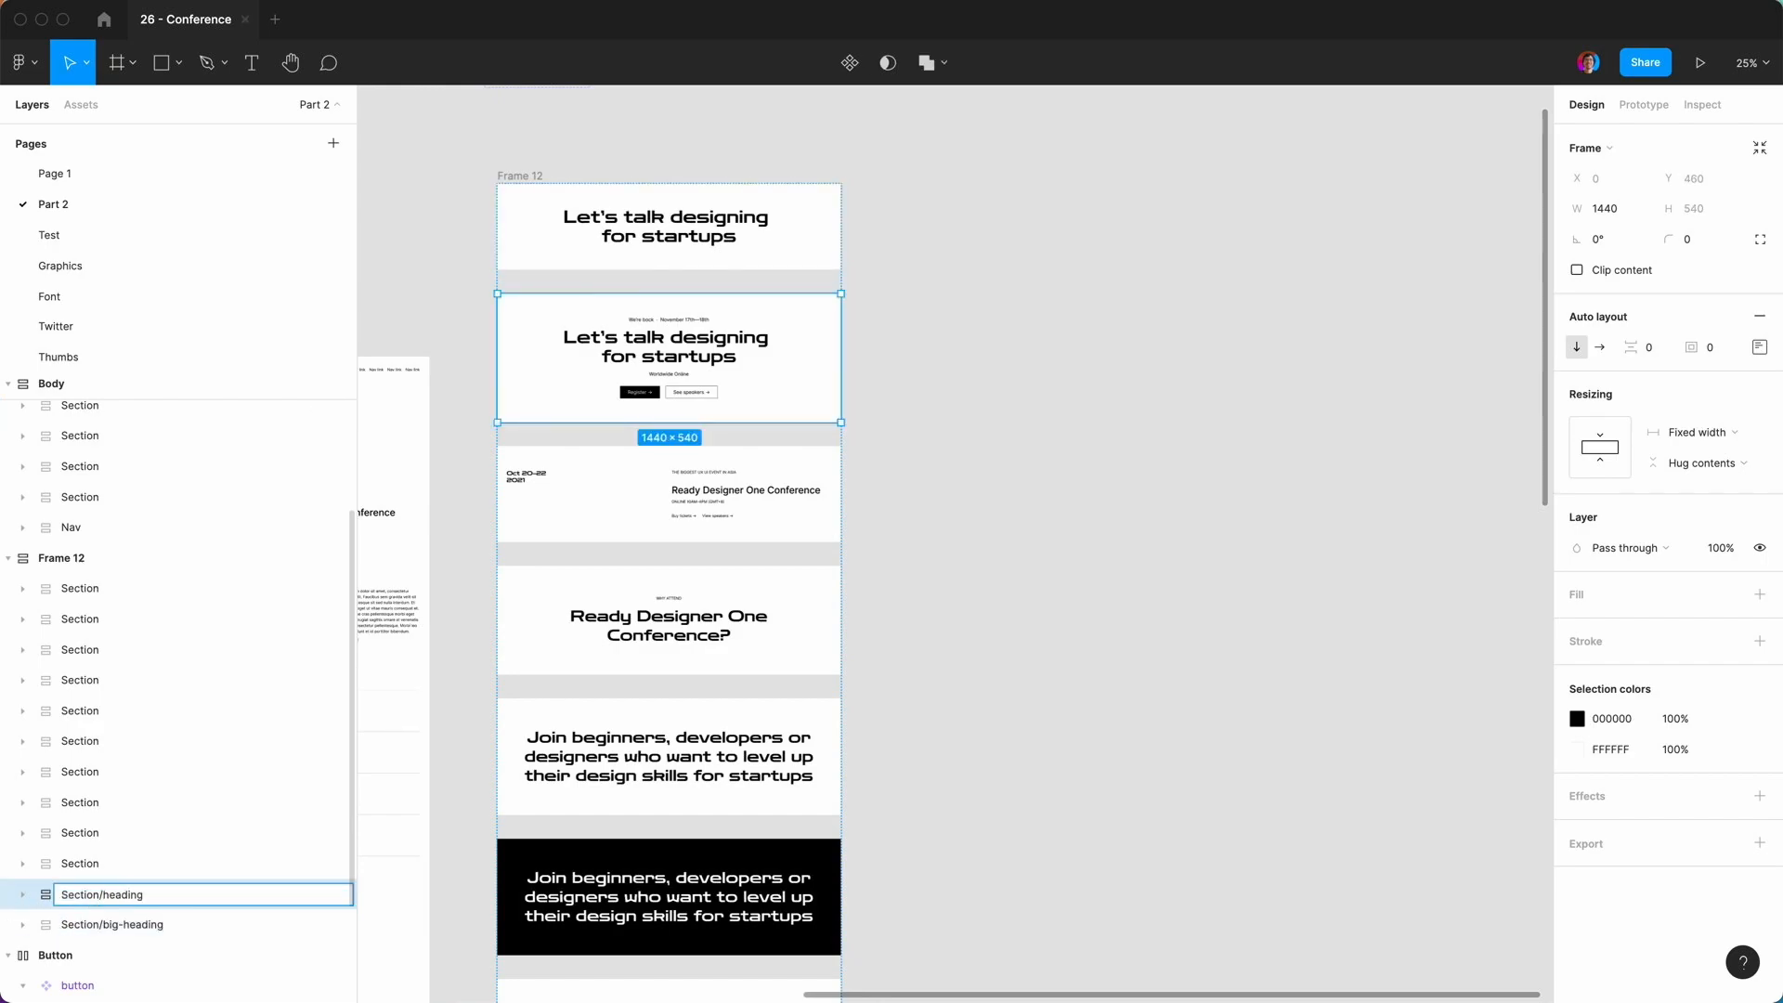
text(+two-ctas)
key(Tab)
text(/two-column)
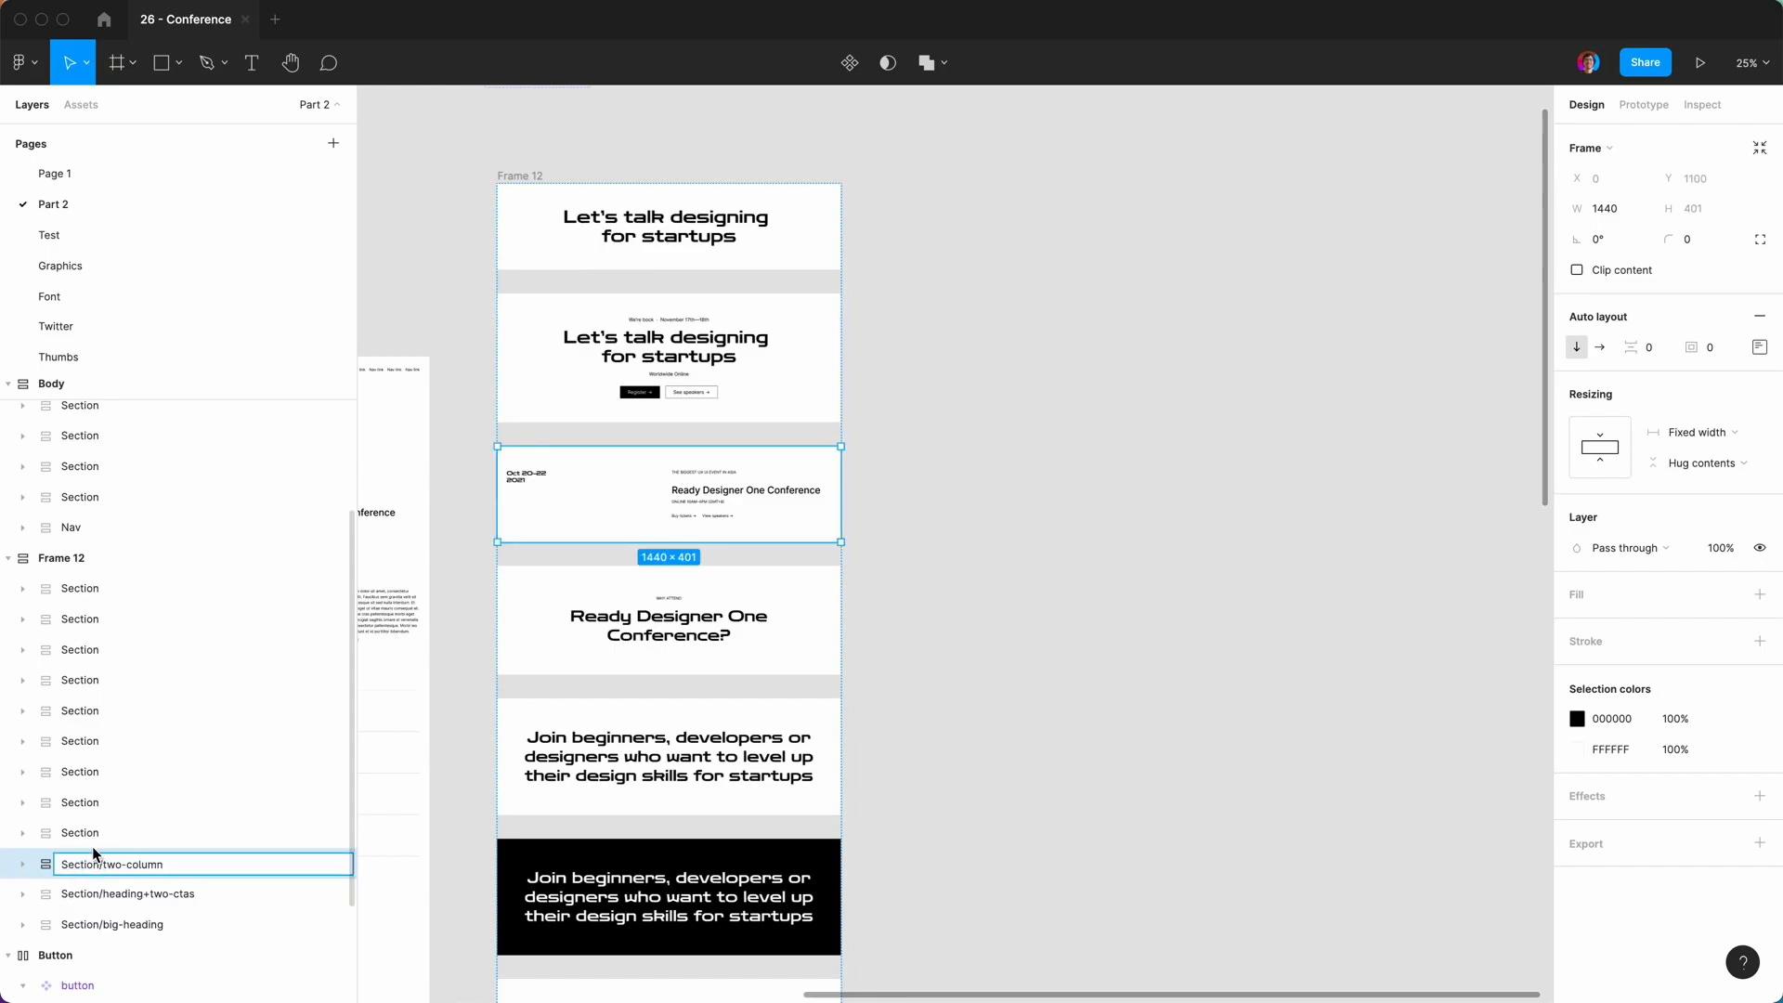
Rename the fourth to seventh sections as Section/sub-heading-big-heading, Section/large-text, Section/large-text-dark and Section/two-column-3-headings.
key(Tab)
text(/sub-heading-big-heading)
key(Tab)
text(/large-text)
key(Tab)
text(/large-text-dark)
key(Tab)
text(/two-column-3-headings)
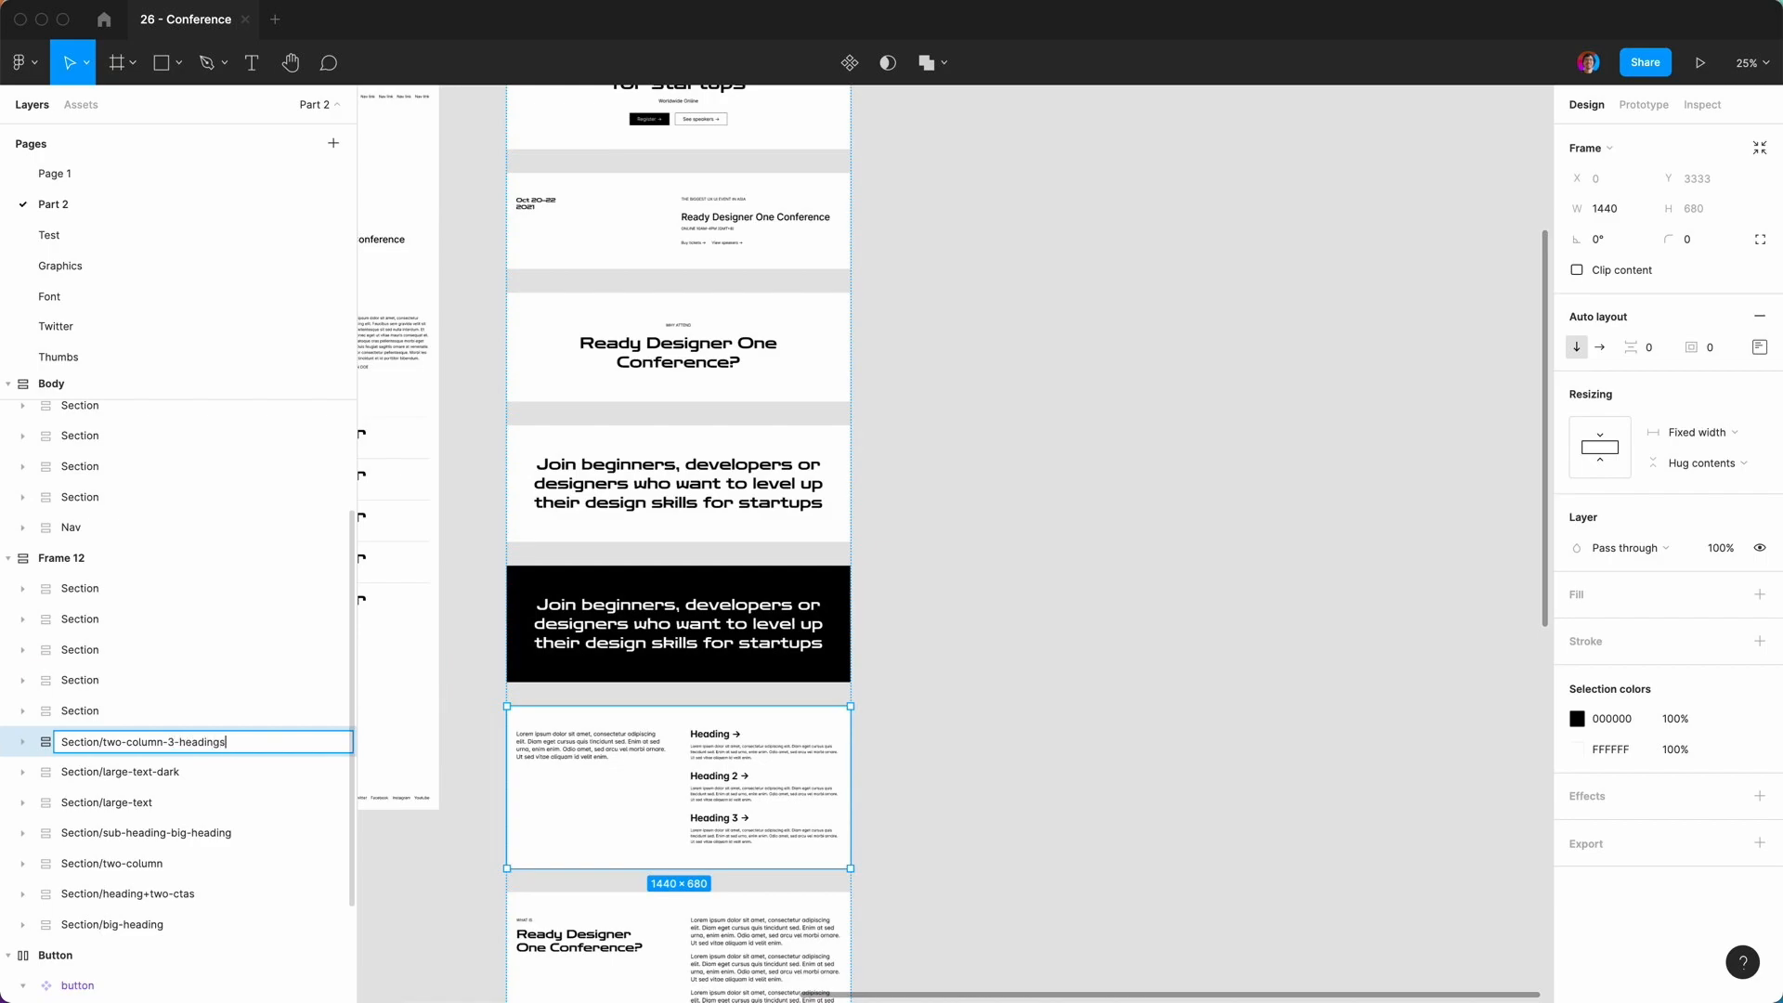
Rename the text section with the Register button as Section/two-column-2 and the Base section as Section/two-column-tabs.
key(Tab)
text(/two-column)
key(Tab)
text(/two-column-tabs)
key(Tab)
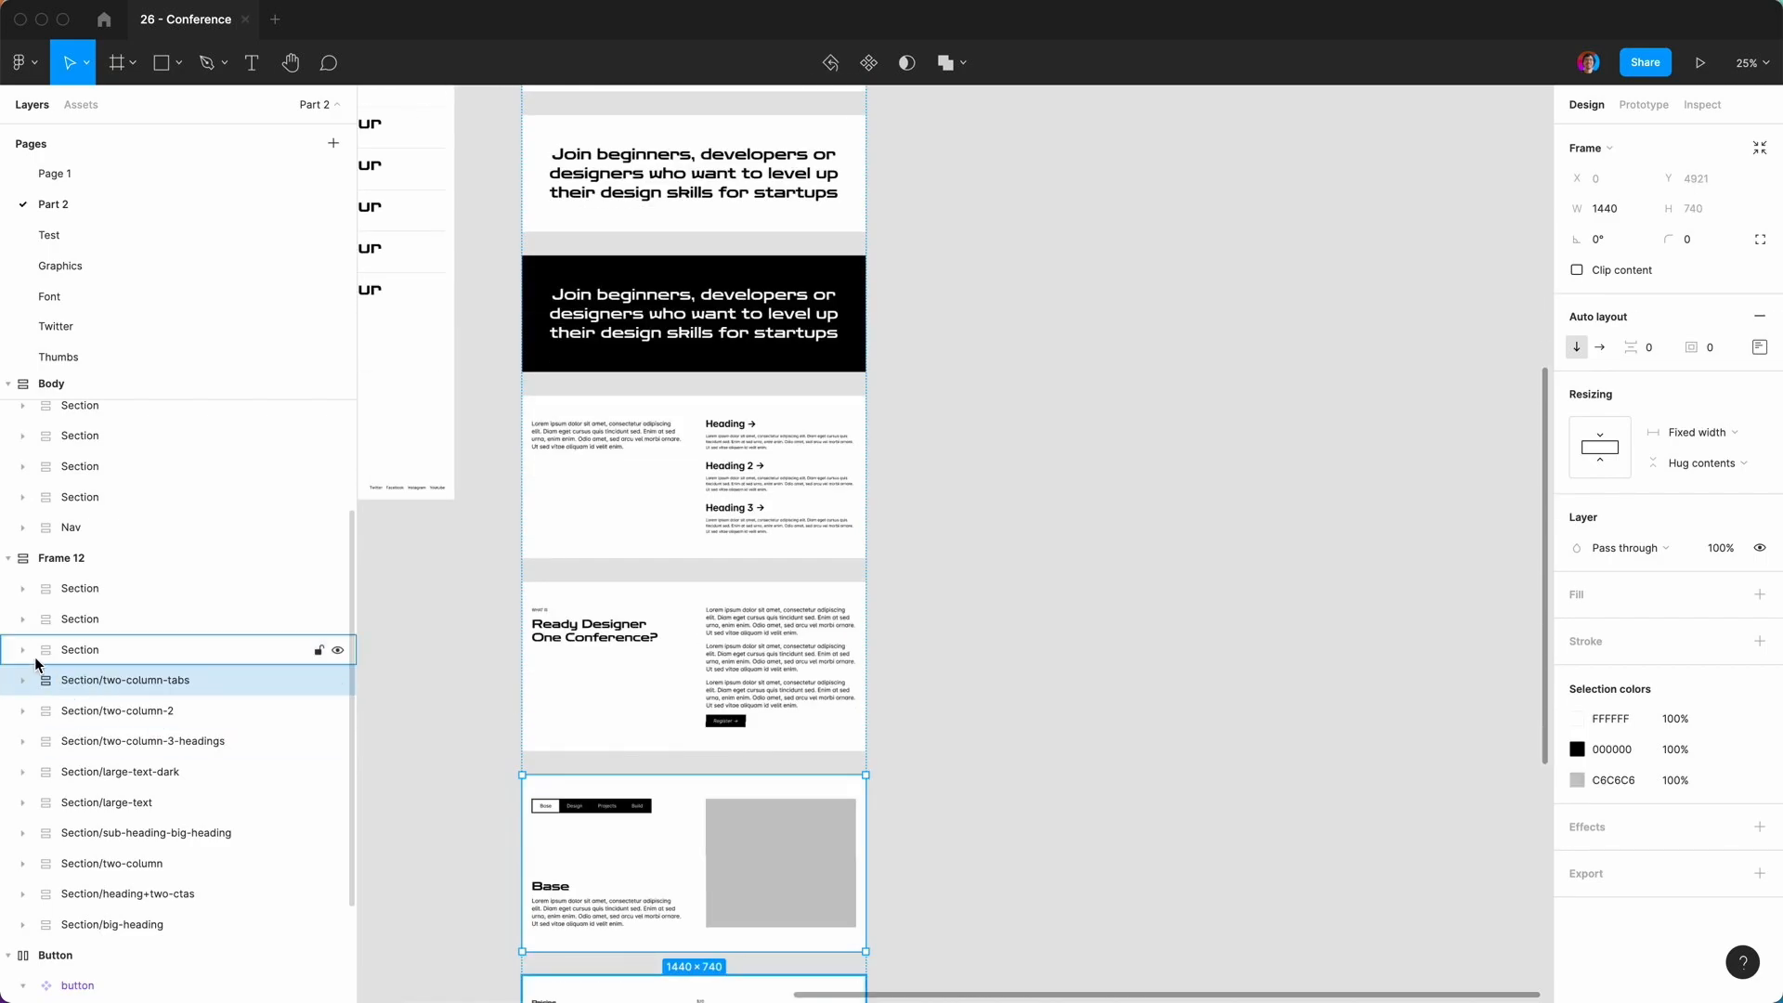
Rename the last three sections of Frame 12 as Section/pricing, Section/speakers and Section/testimonials.
text(/pricing)
key(Tab)
text(/speakers)
key(Tab)
text(/testimonials)
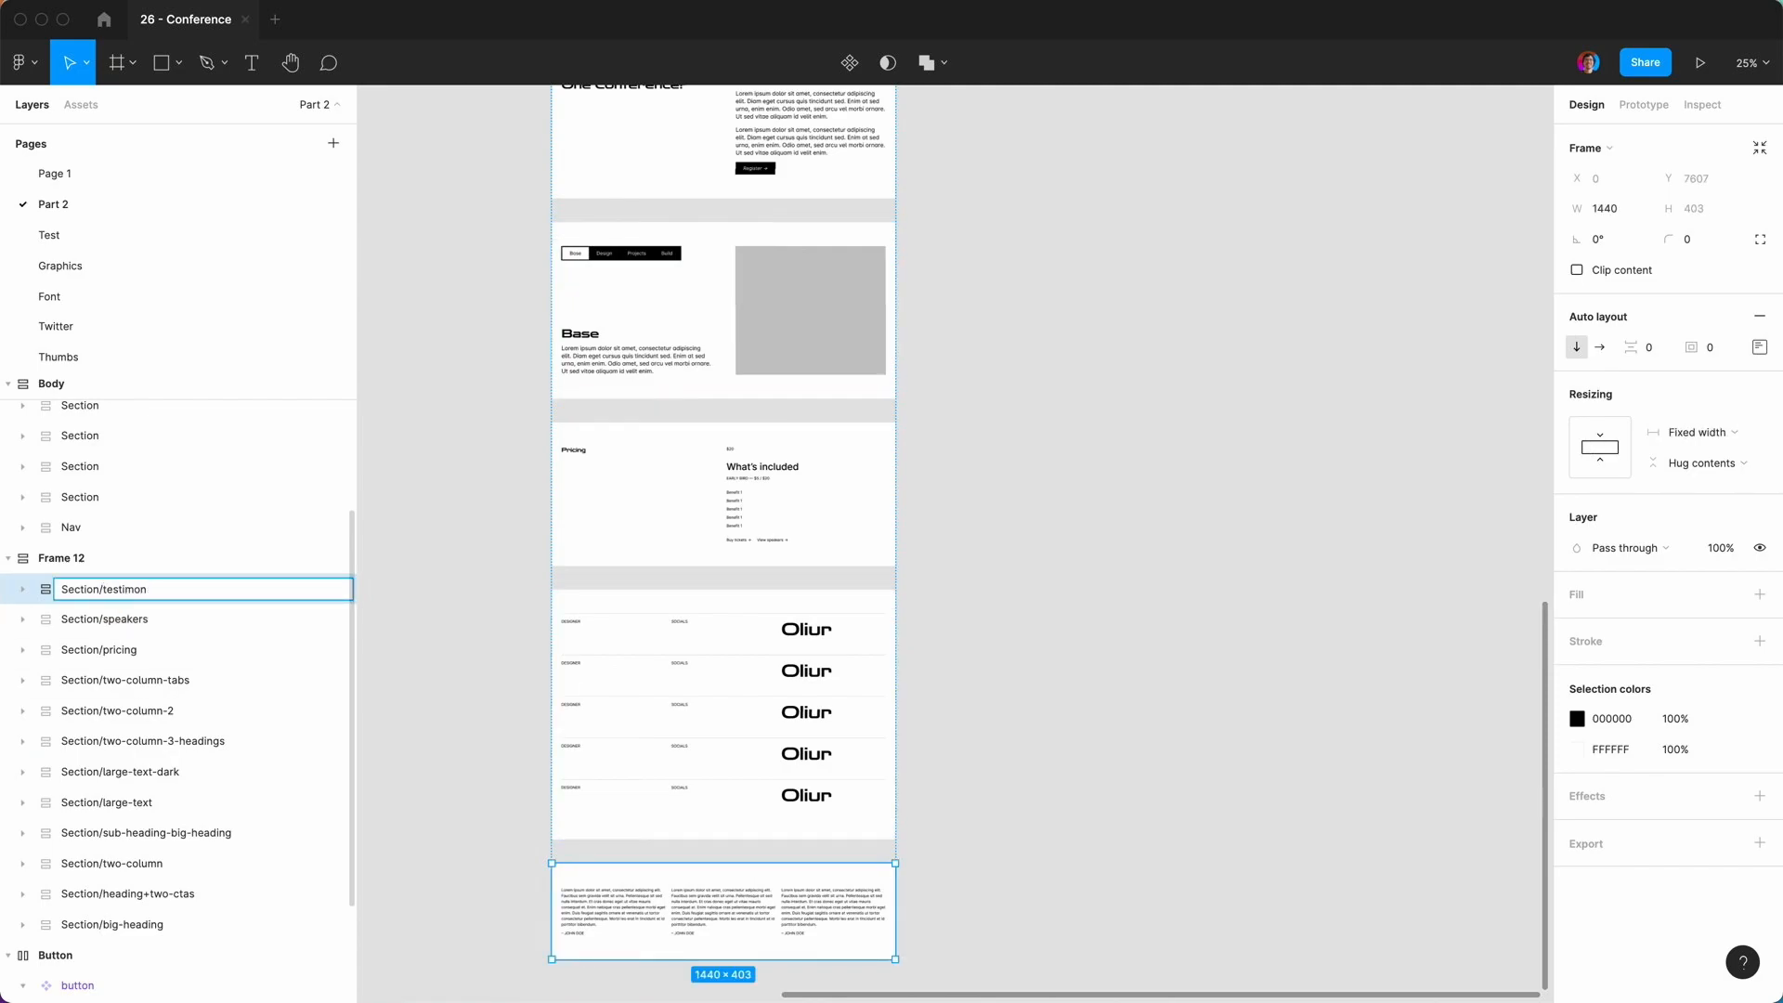
key(Return)
Turn all twelve sections in Frame 12, from Section/testimonials to Section/big-heading, into separate components in one go.
key(super+minus)
scroll(548, 709, up, 3)
scroll(548, 709, right, 1)
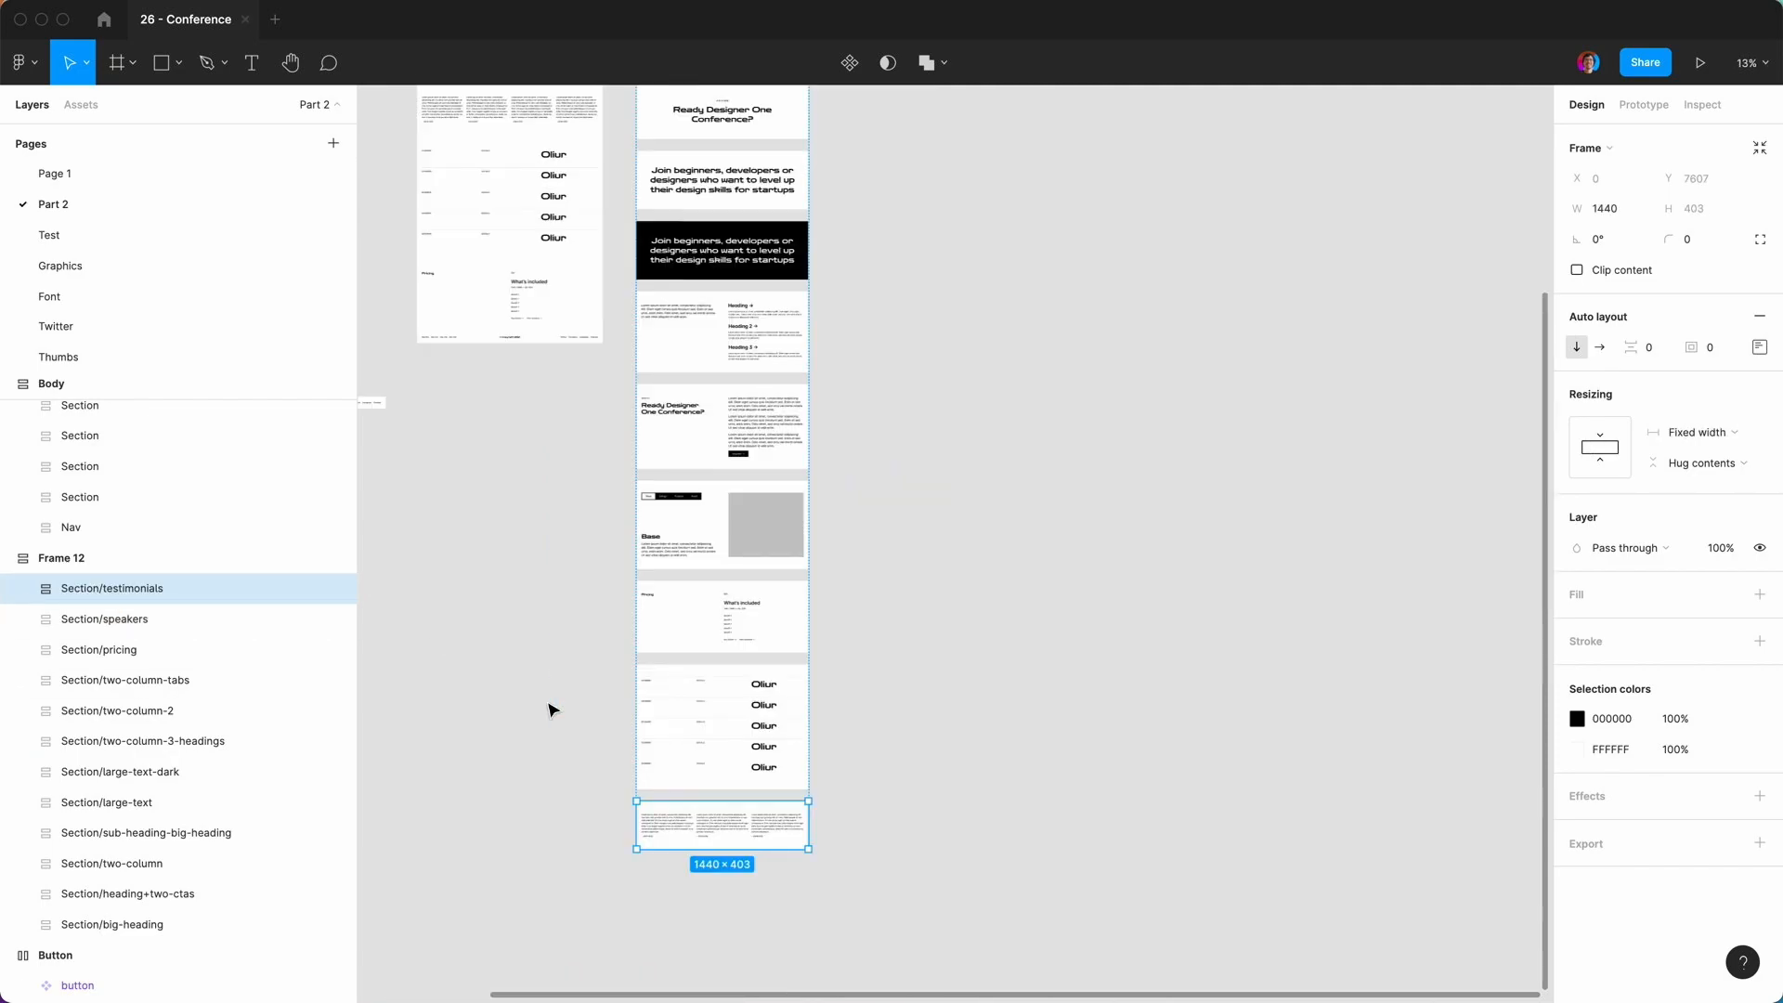
click(548, 709)
drag(549, 710, 639, 709)
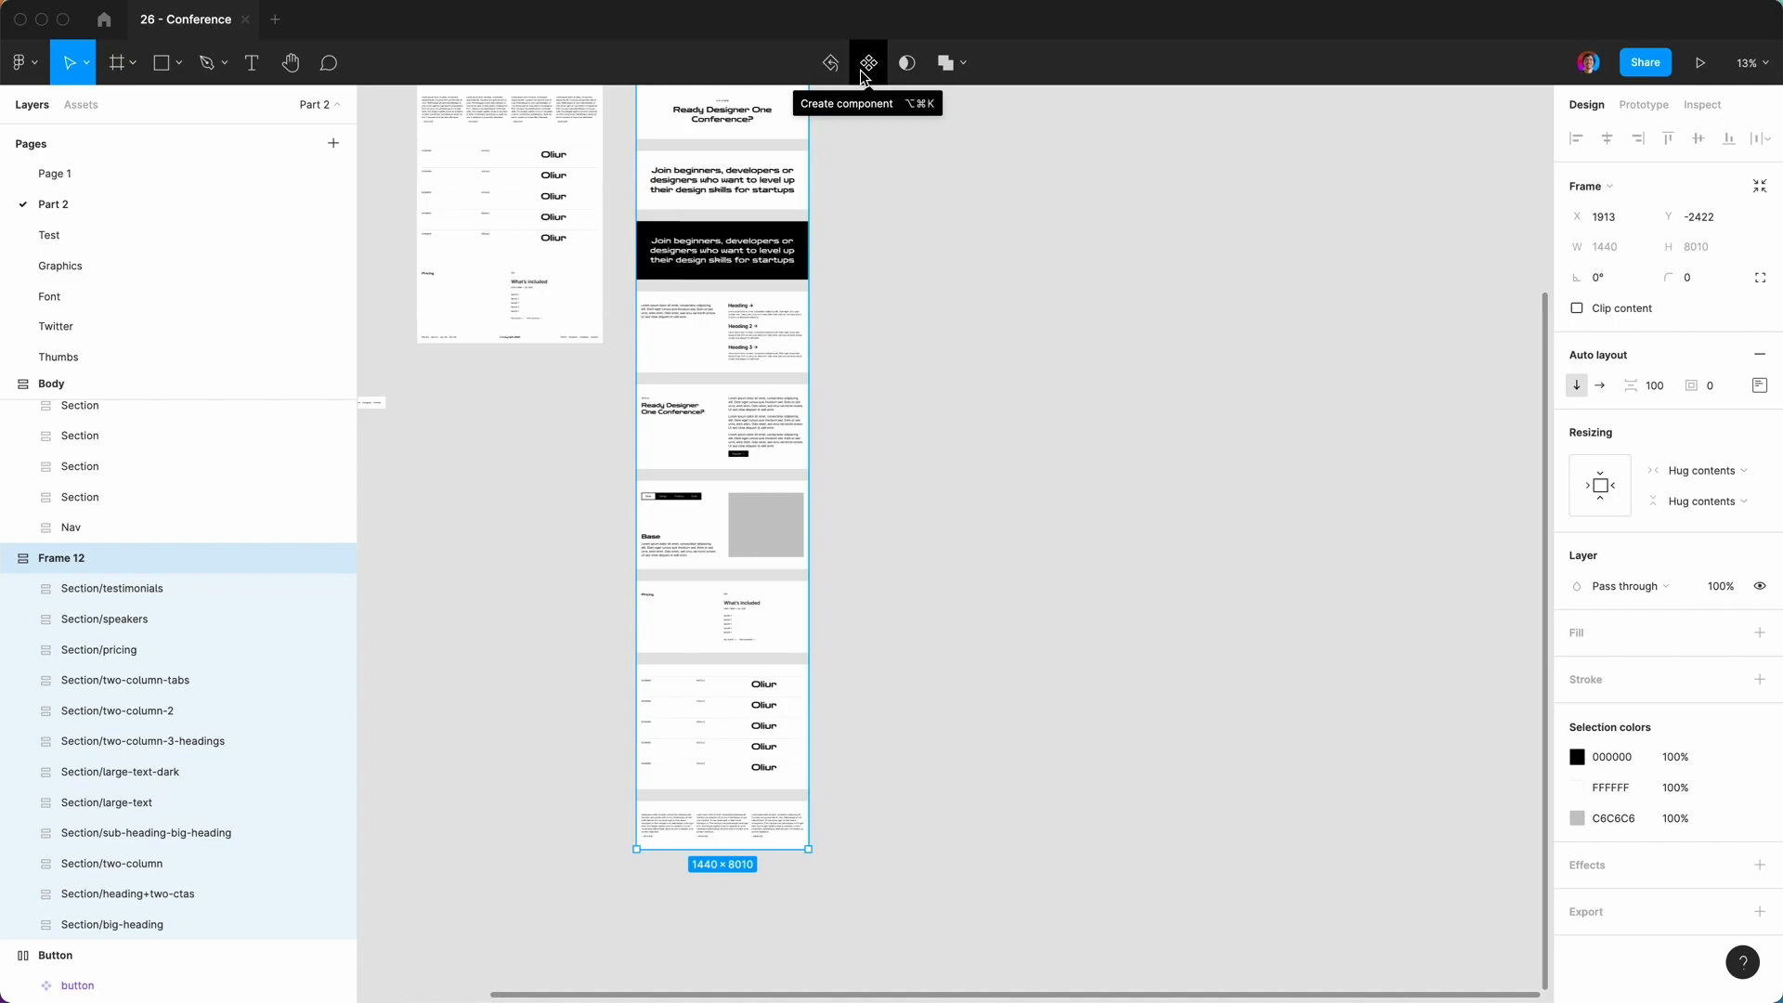
click(114, 587)
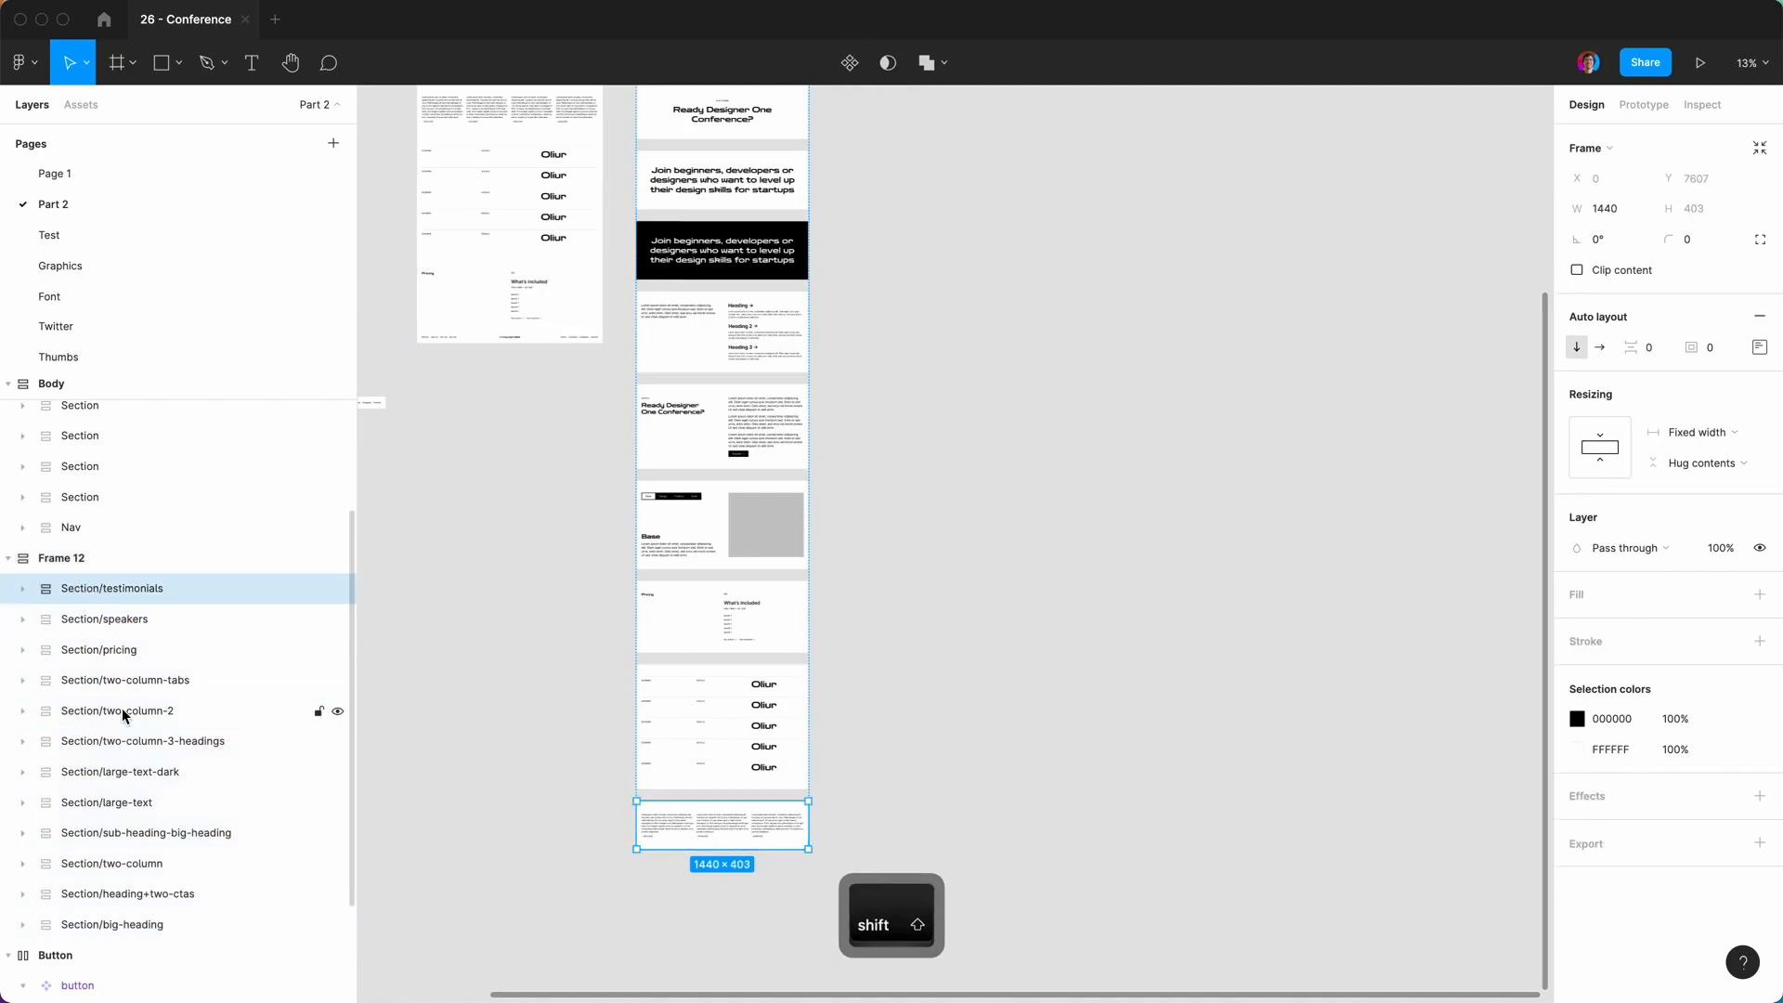
scroll(121, 710, down, 2)
shift+click(111, 848)
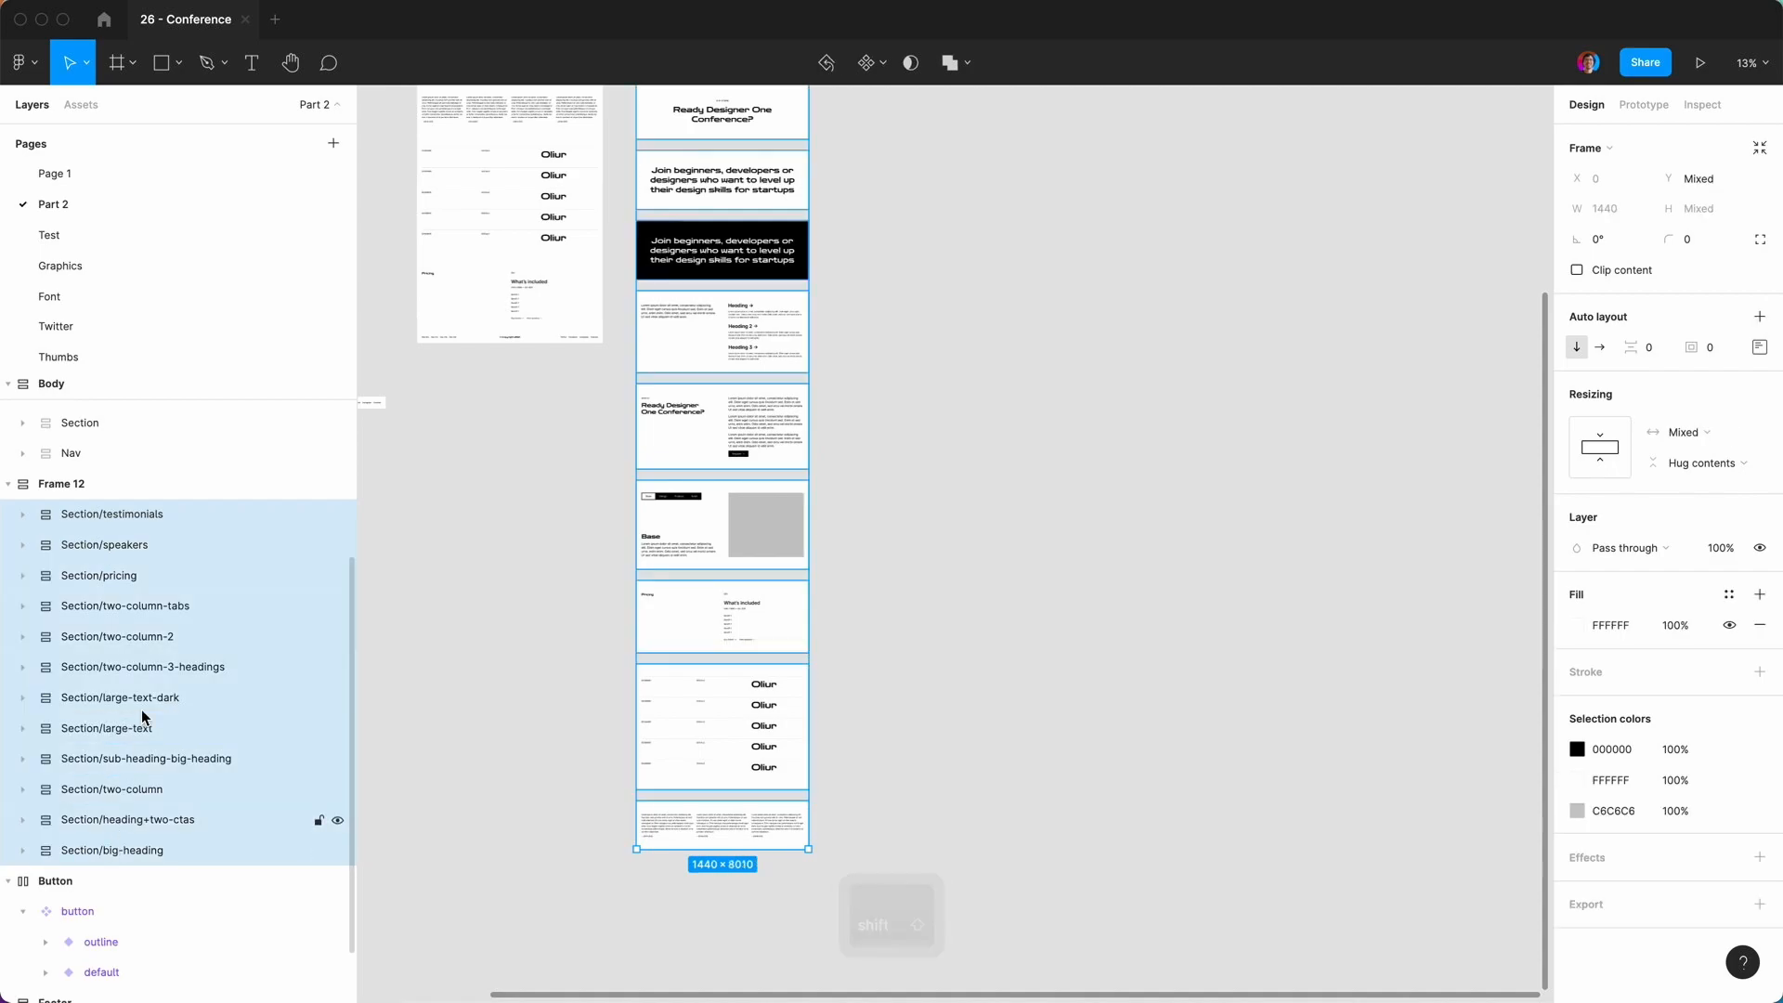
scroll(134, 733, up, 1)
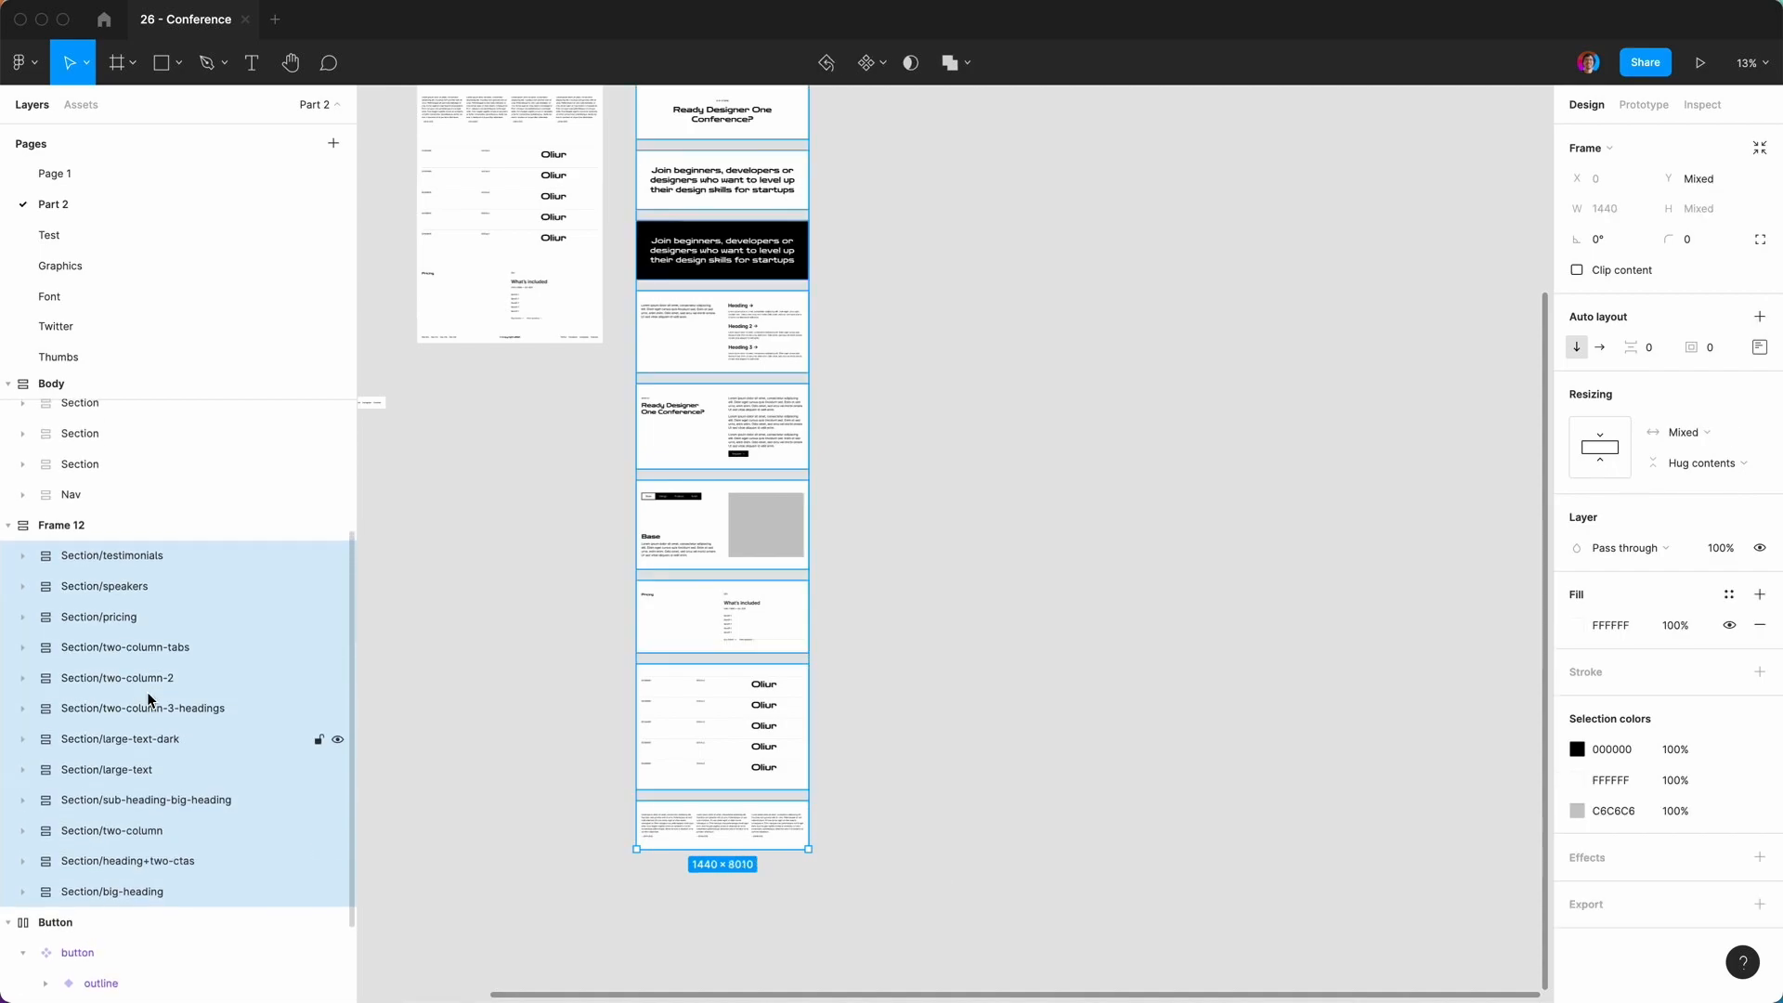
click(882, 64)
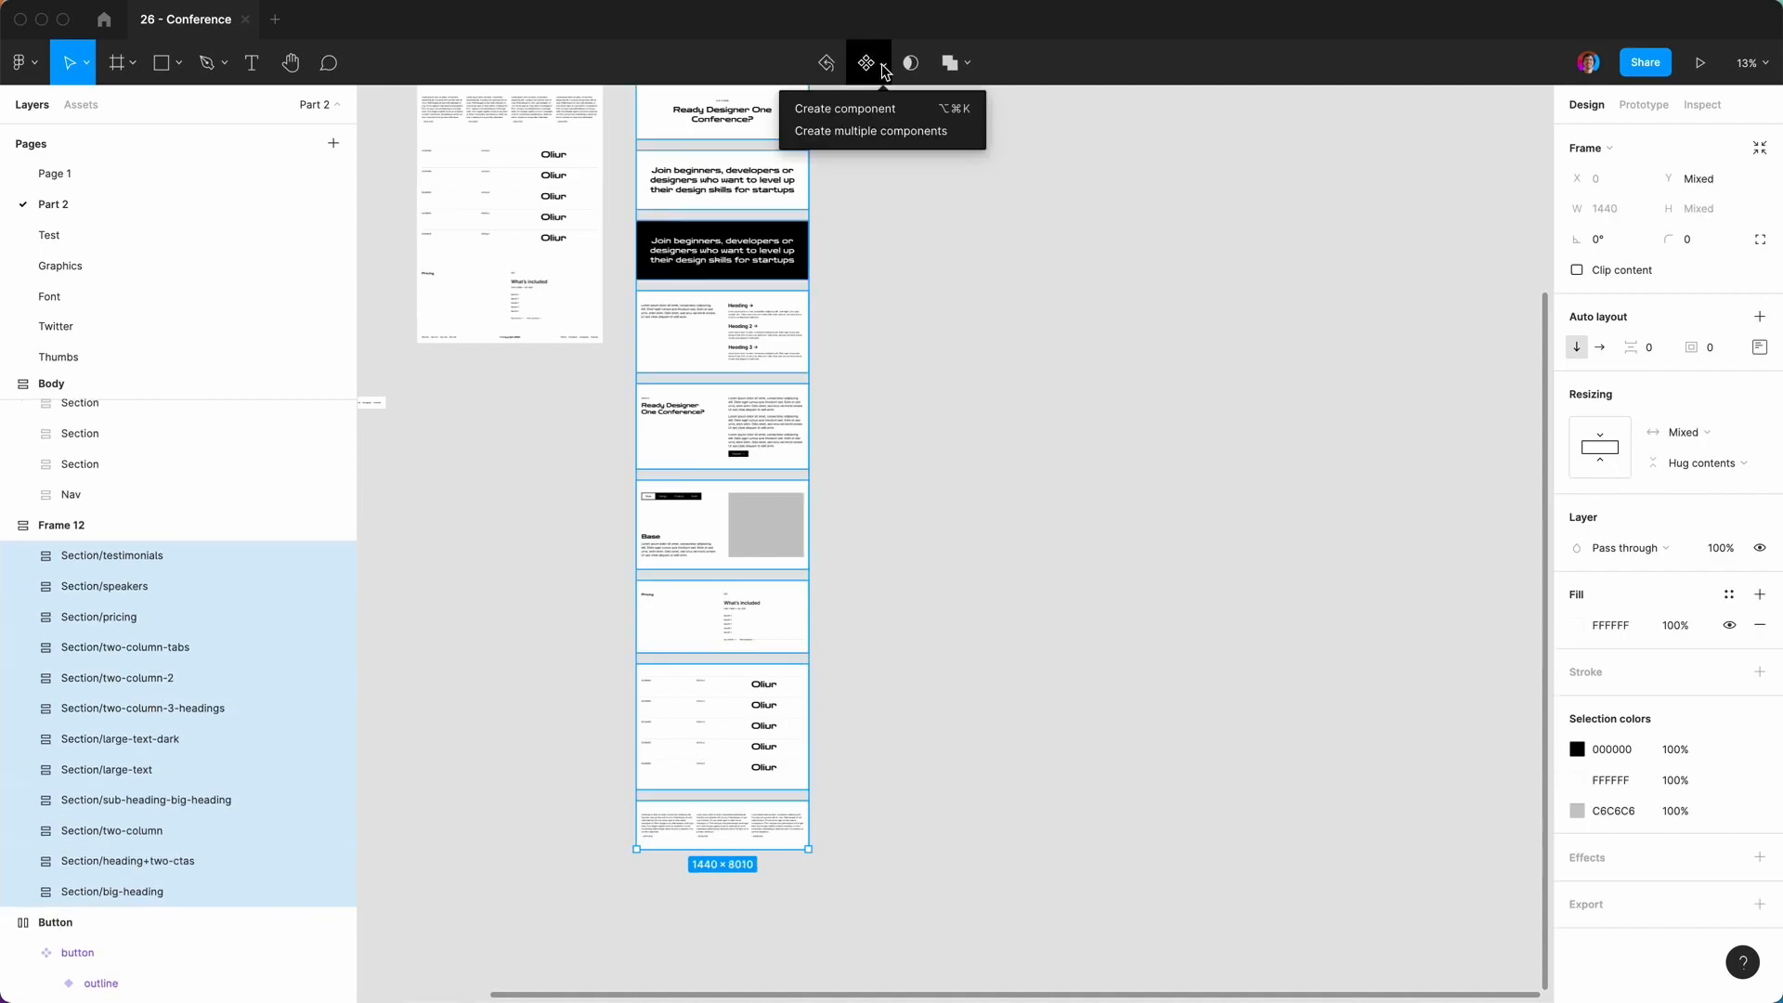
click(873, 132)
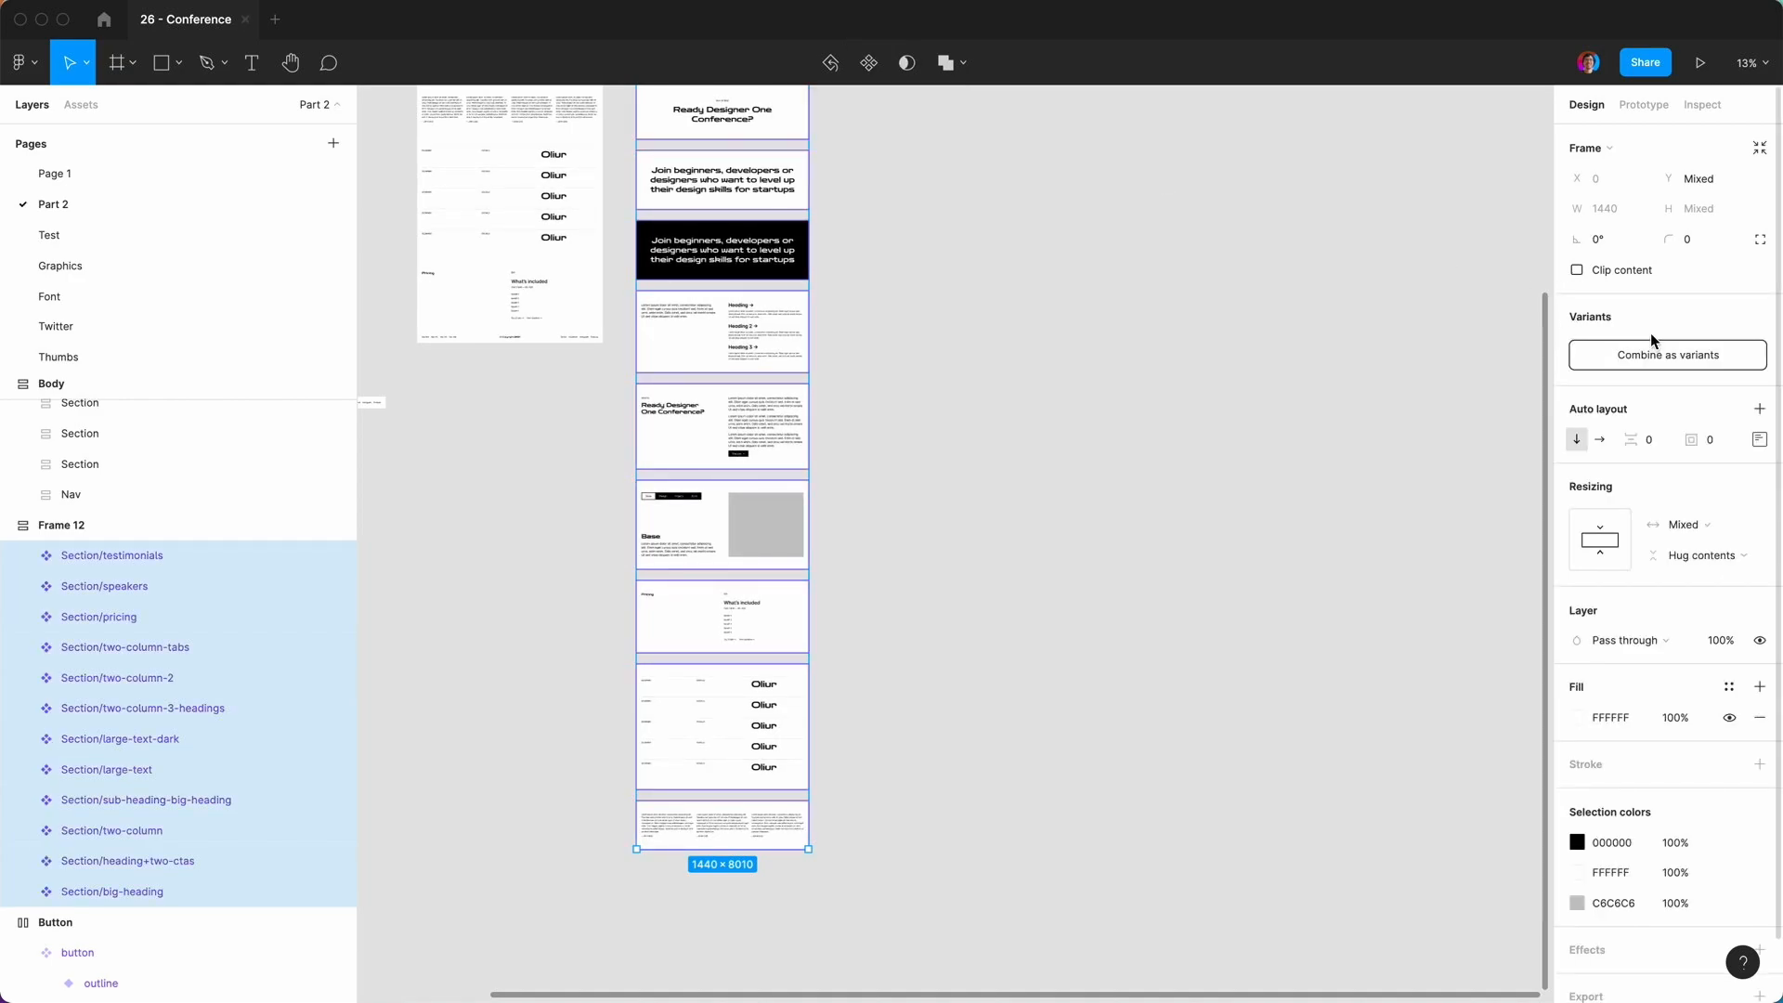
Combine the twelve section components as variants and rename the variant property as Type.
click(1663, 354)
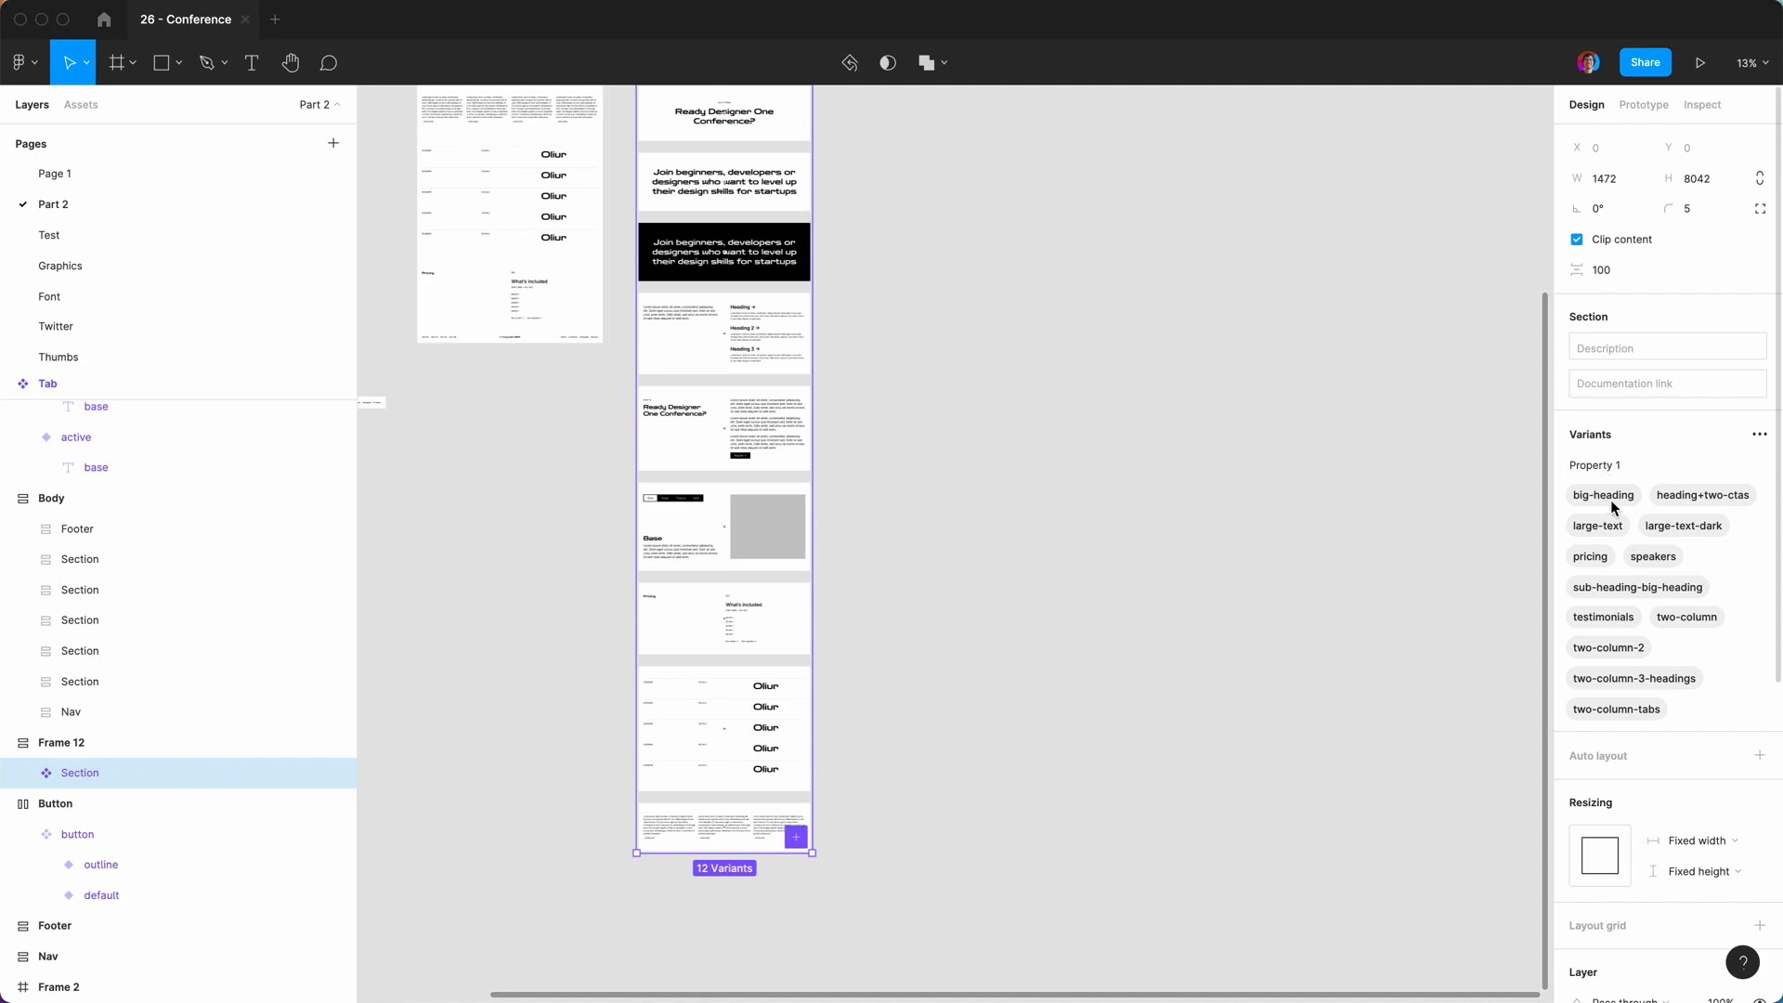
click(1603, 468)
key(super+a)
text(Typ)
key(Return)
Rename Frame 12 as Sections.
drag(823, 219, 823, 262)
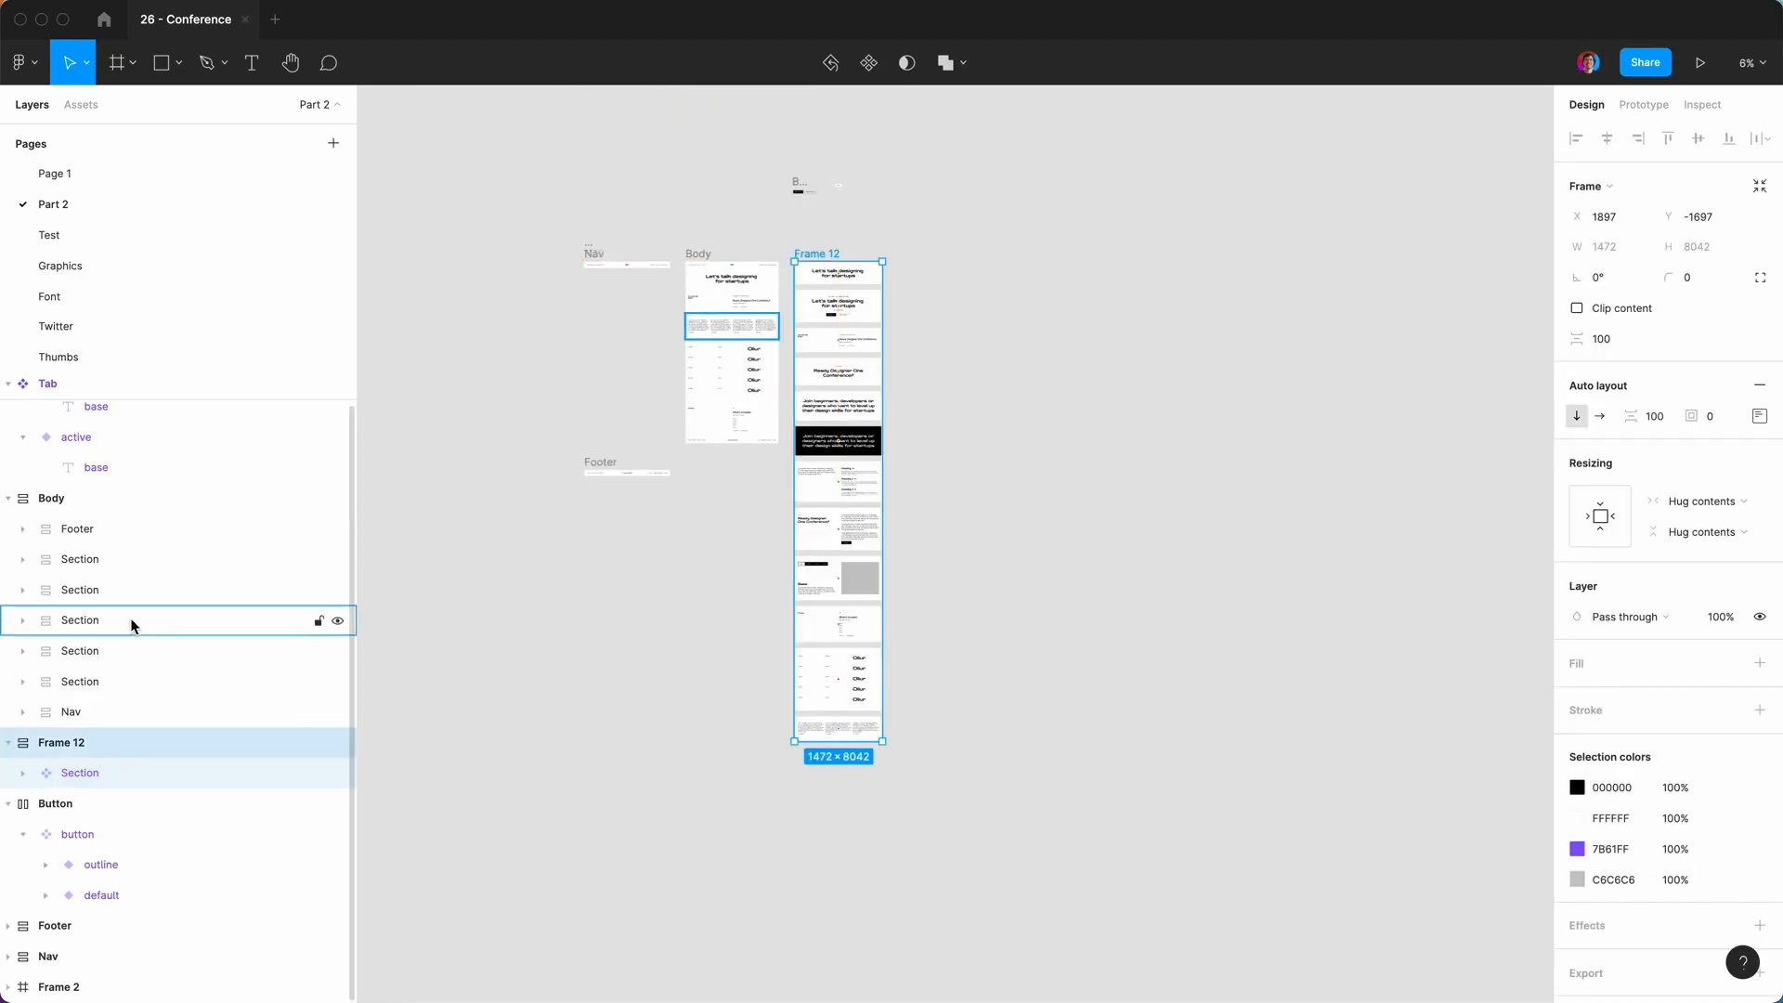
double_click(57, 743)
text(Sectio)
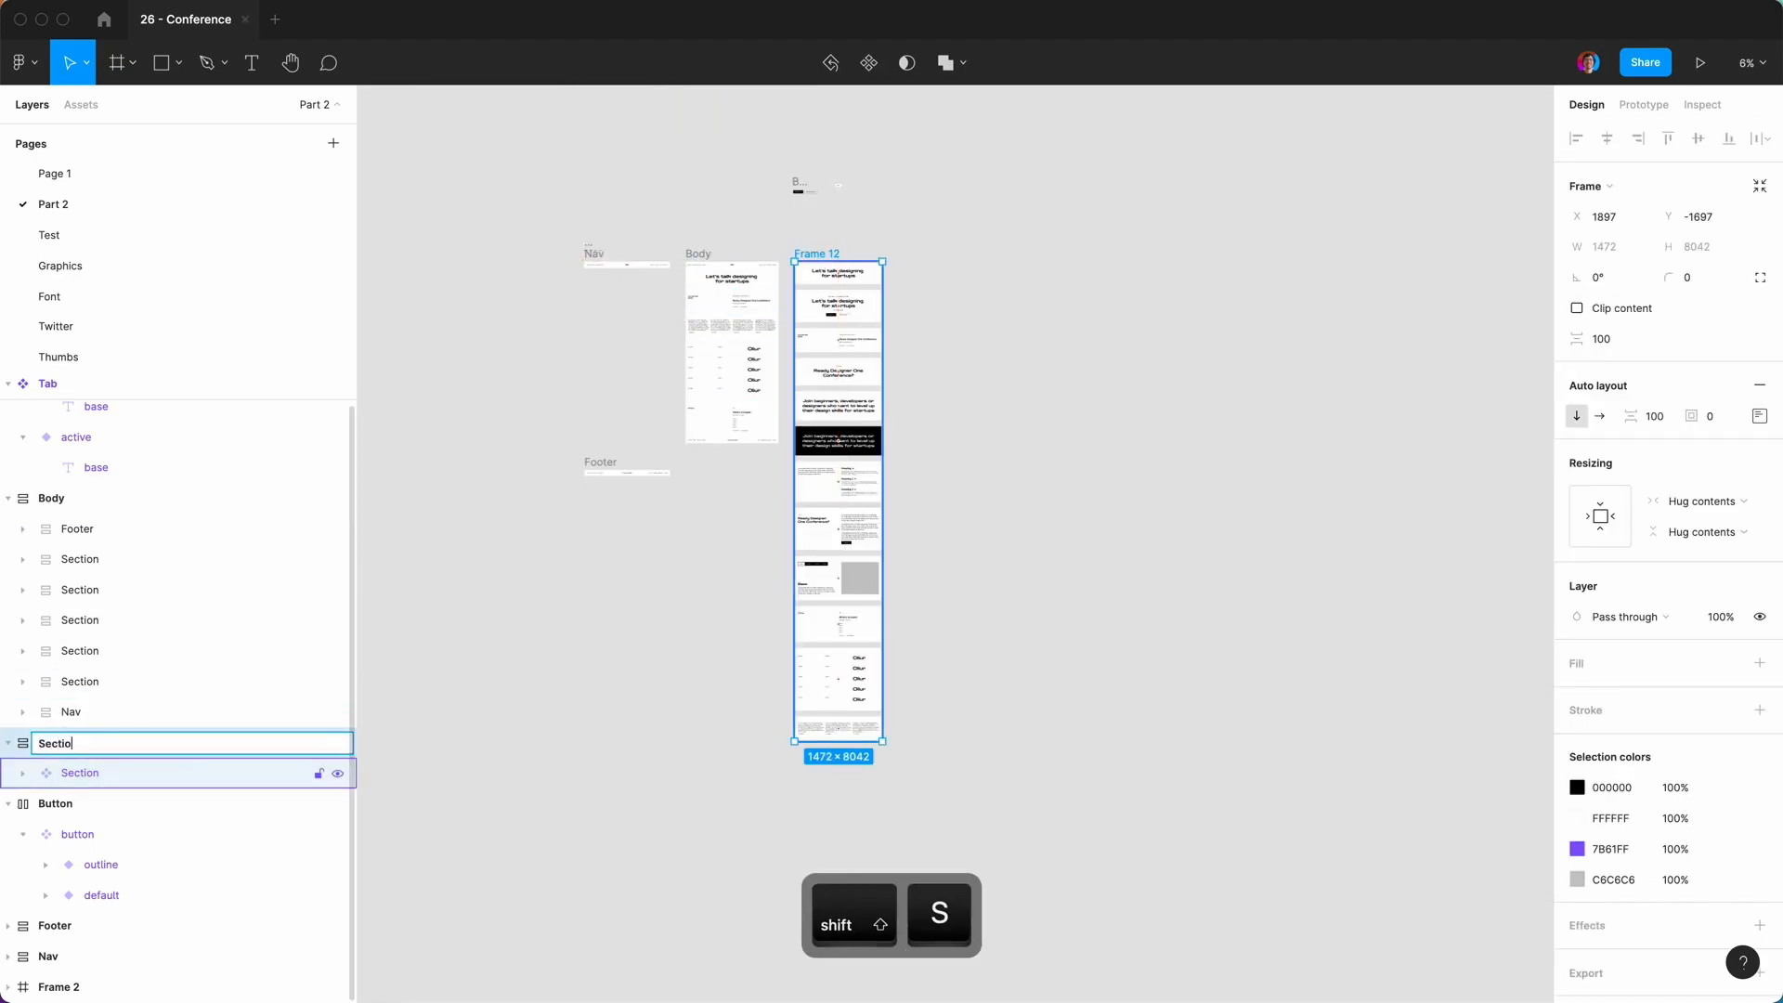
click(1034, 613)
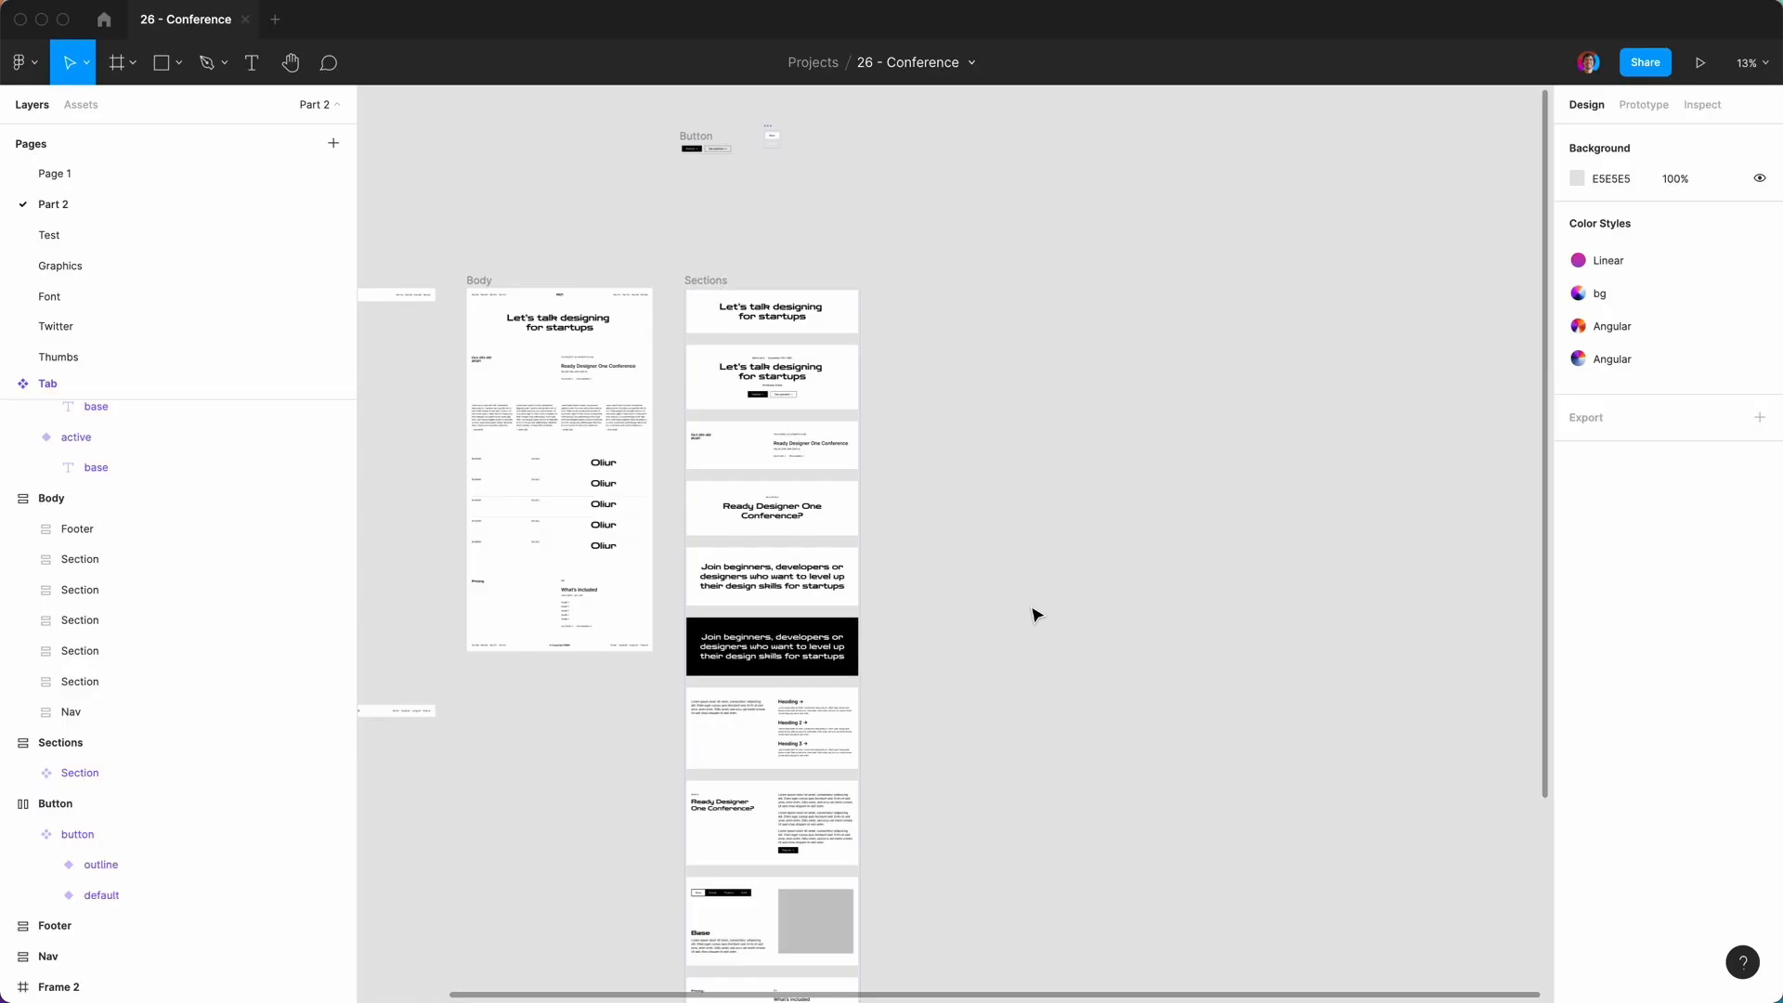
Look over the Sections frame, examine the hero of the No-Code Conference 2021 page in the browser, and return to Figma.
scroll(1035, 613, up, 3)
click(630, 303)
click(996, 242)
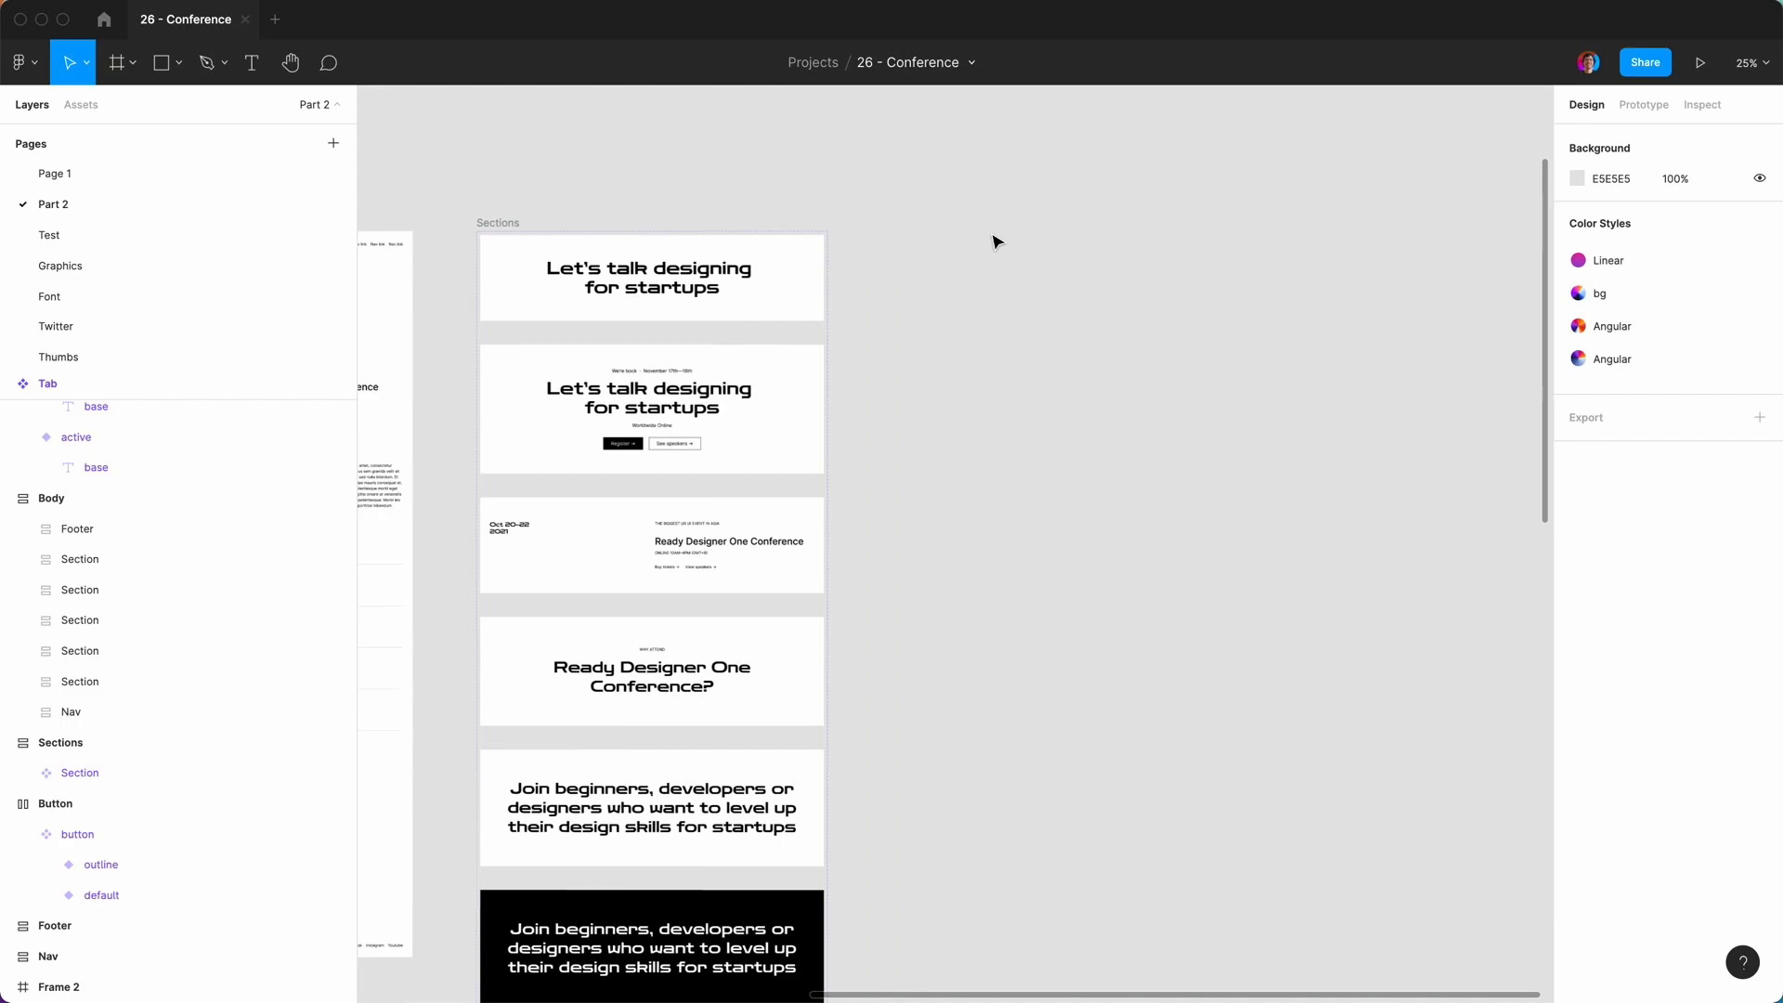
key(minus)
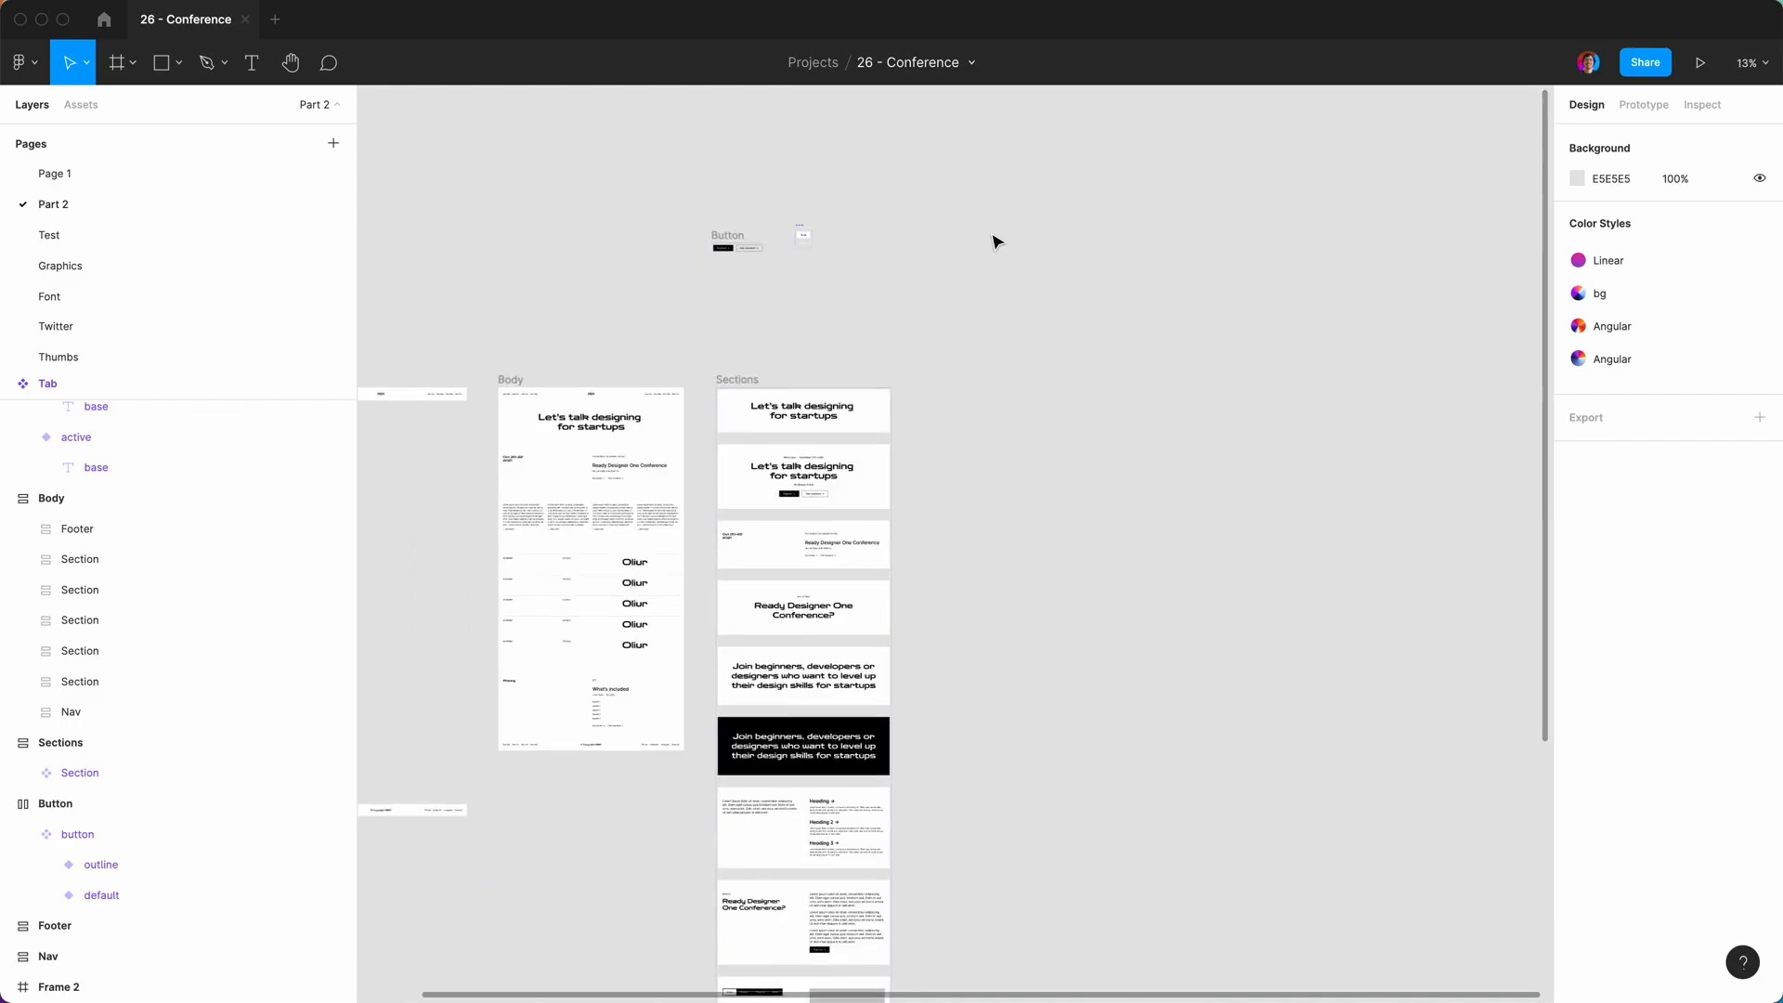
scroll(997, 241, down, 3)
scroll(996, 241, right, 2)
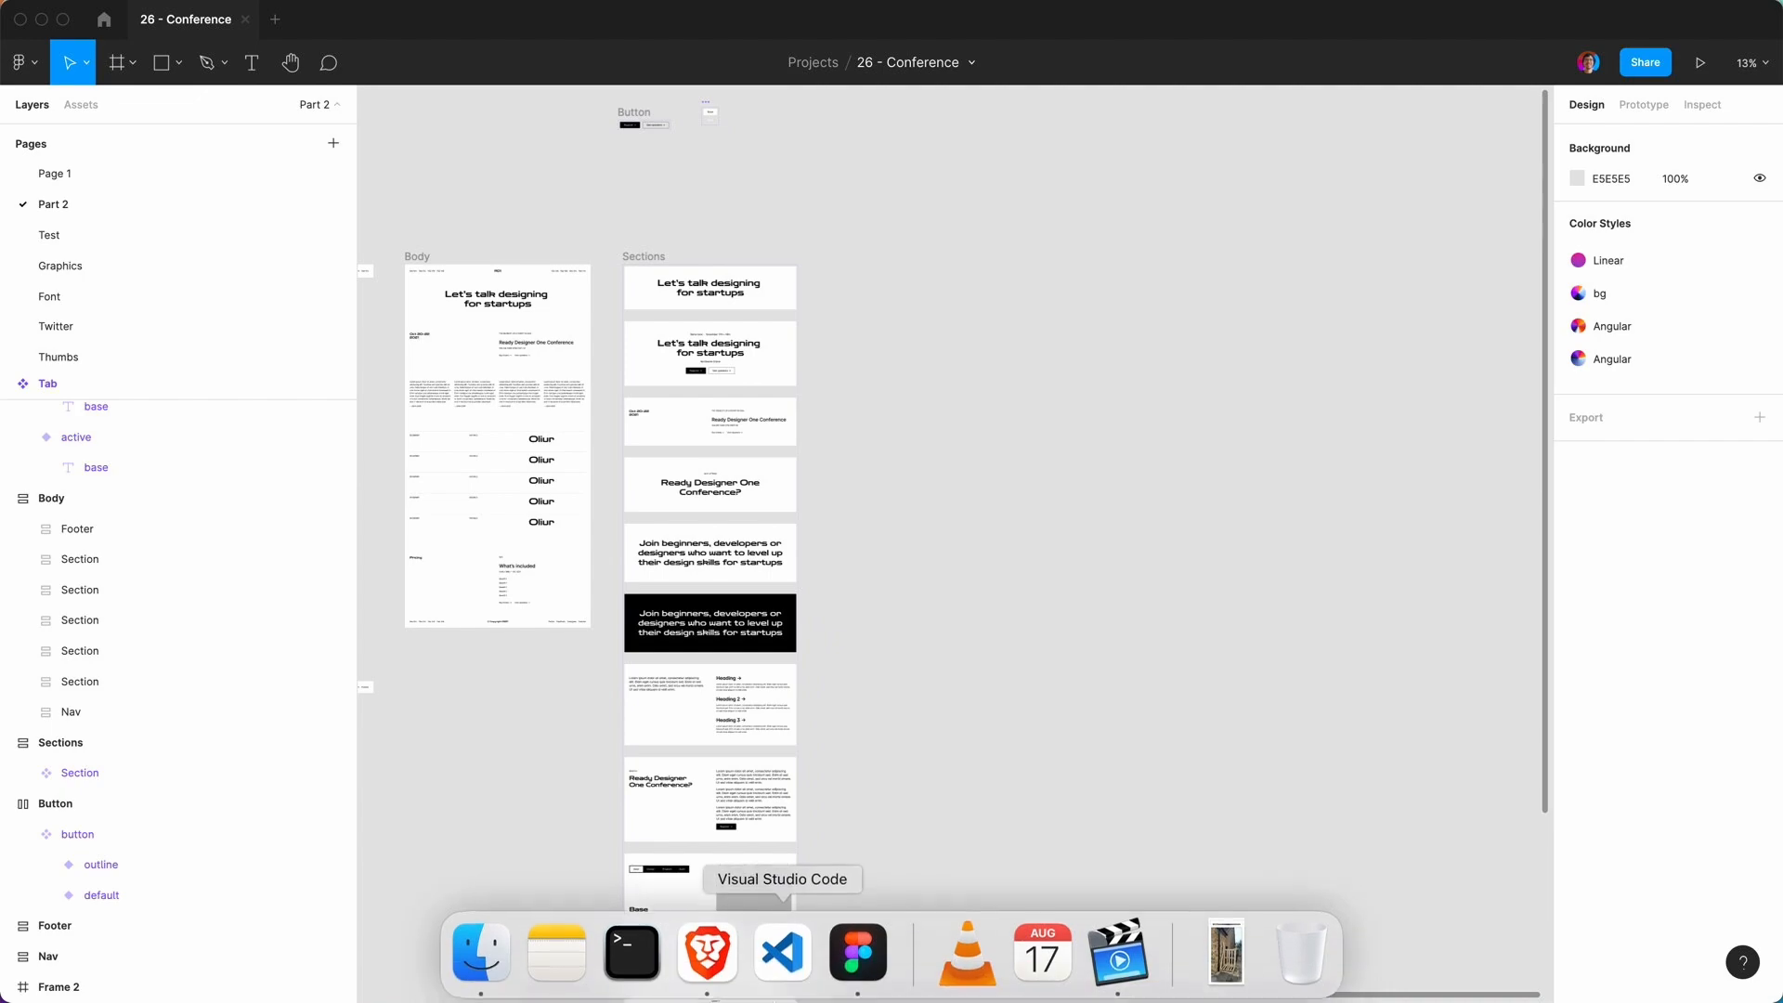
click(713, 966)
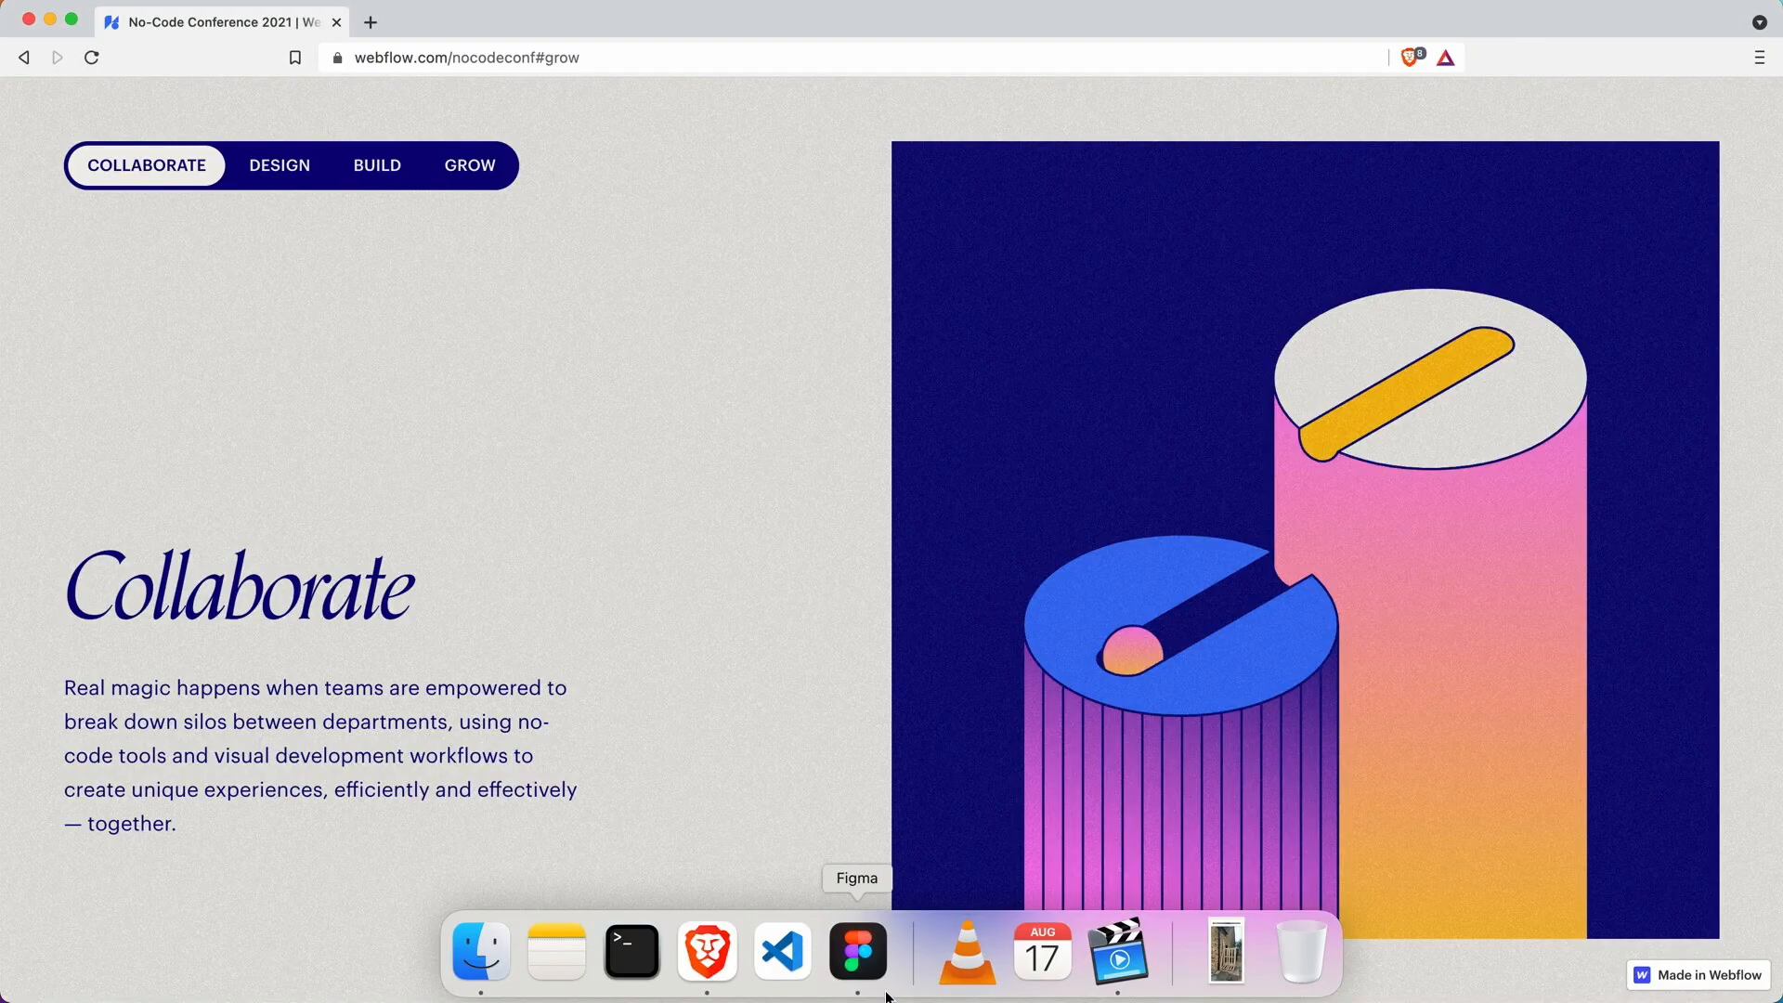
scroll(784, 529, up, 20)
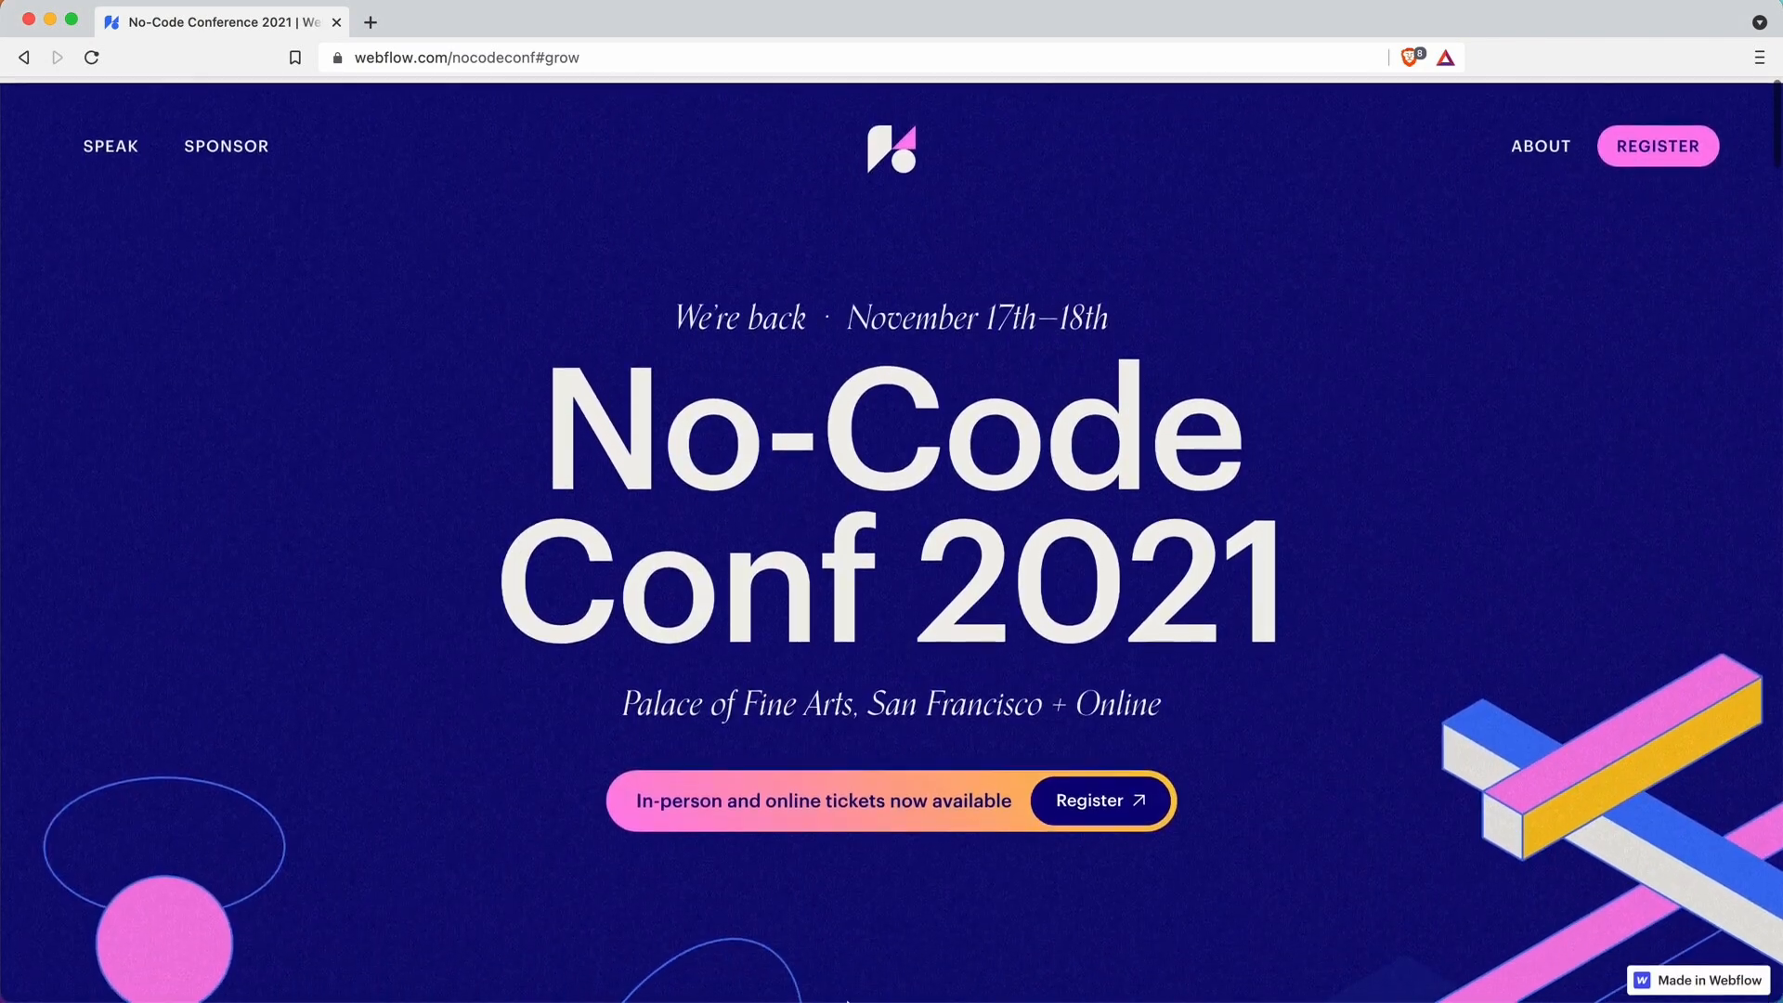
click(853, 966)
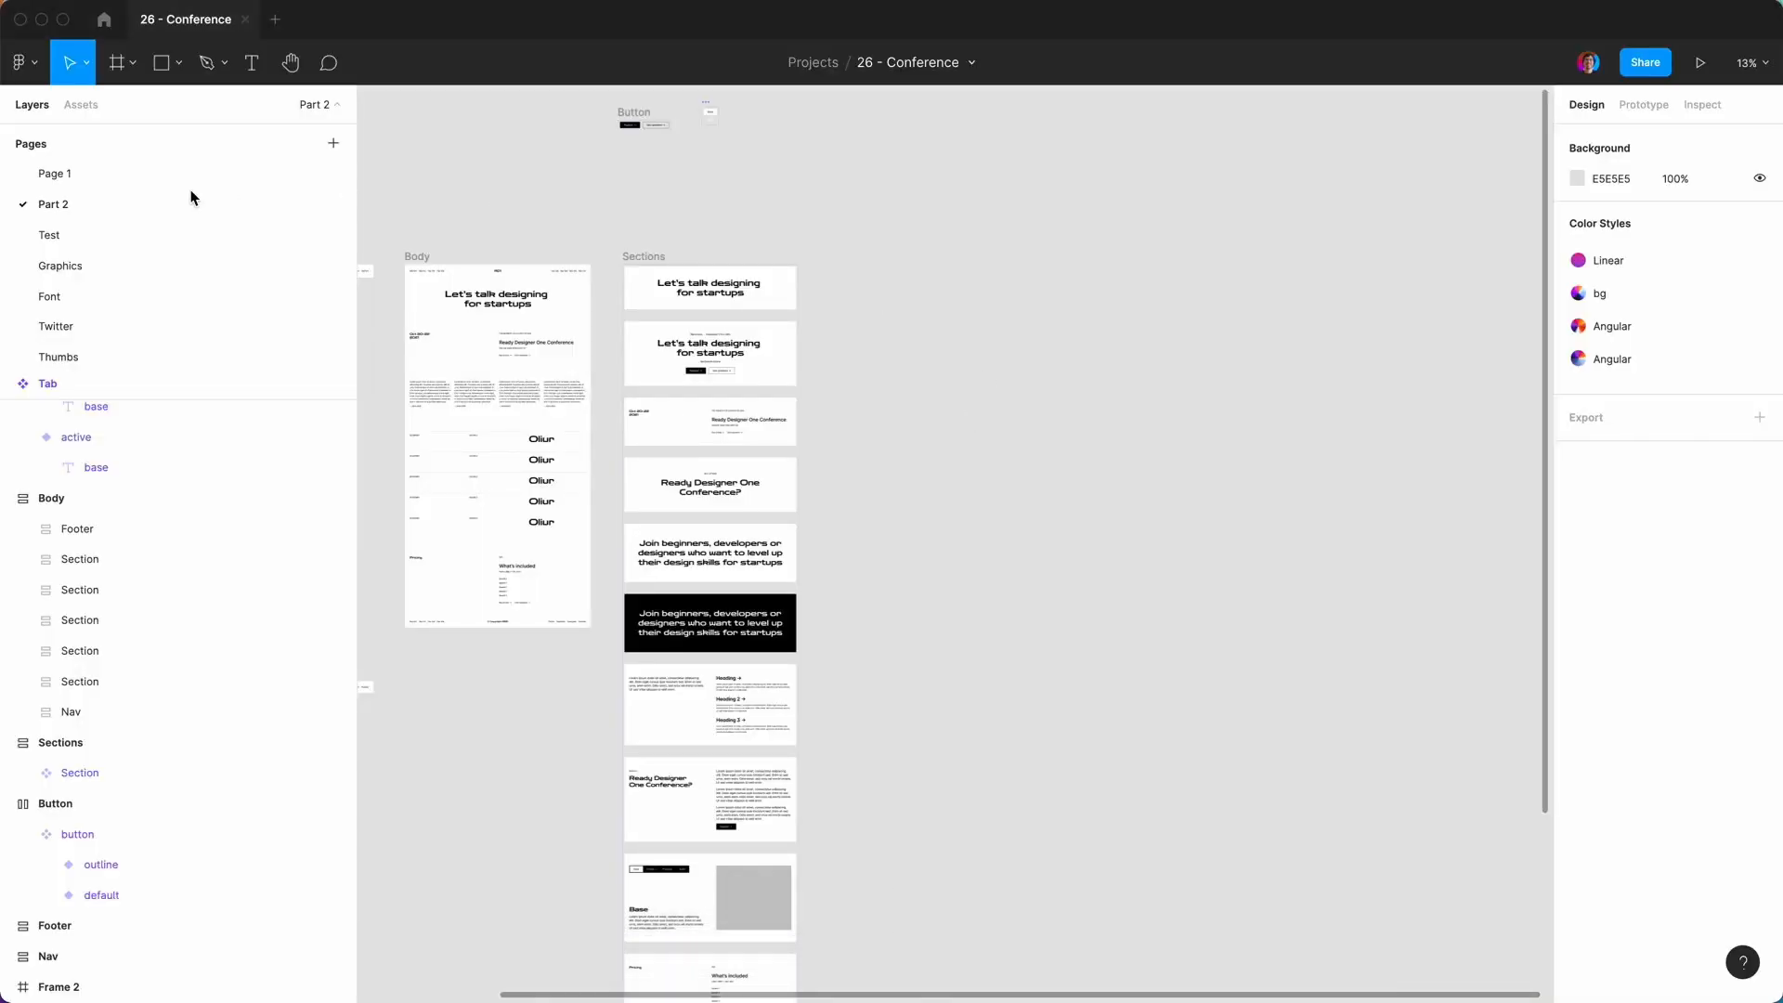
Search the assets for nav.
click(93, 104)
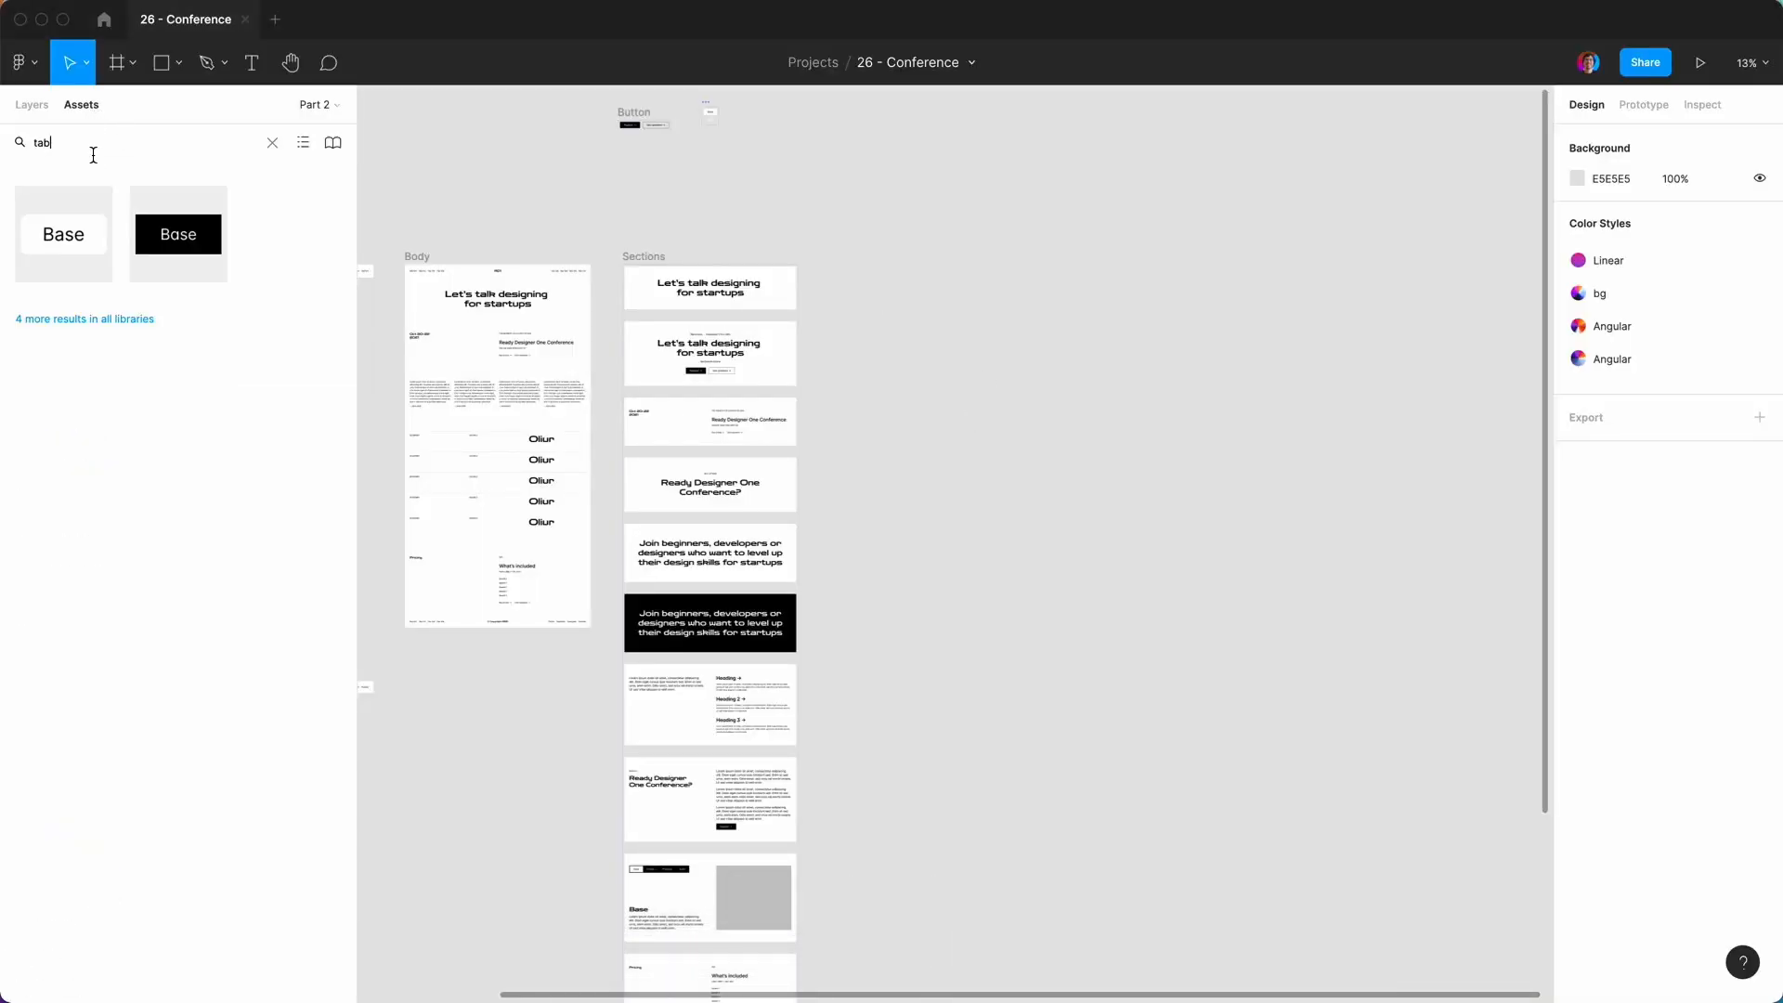
key(super+a)
text(na)
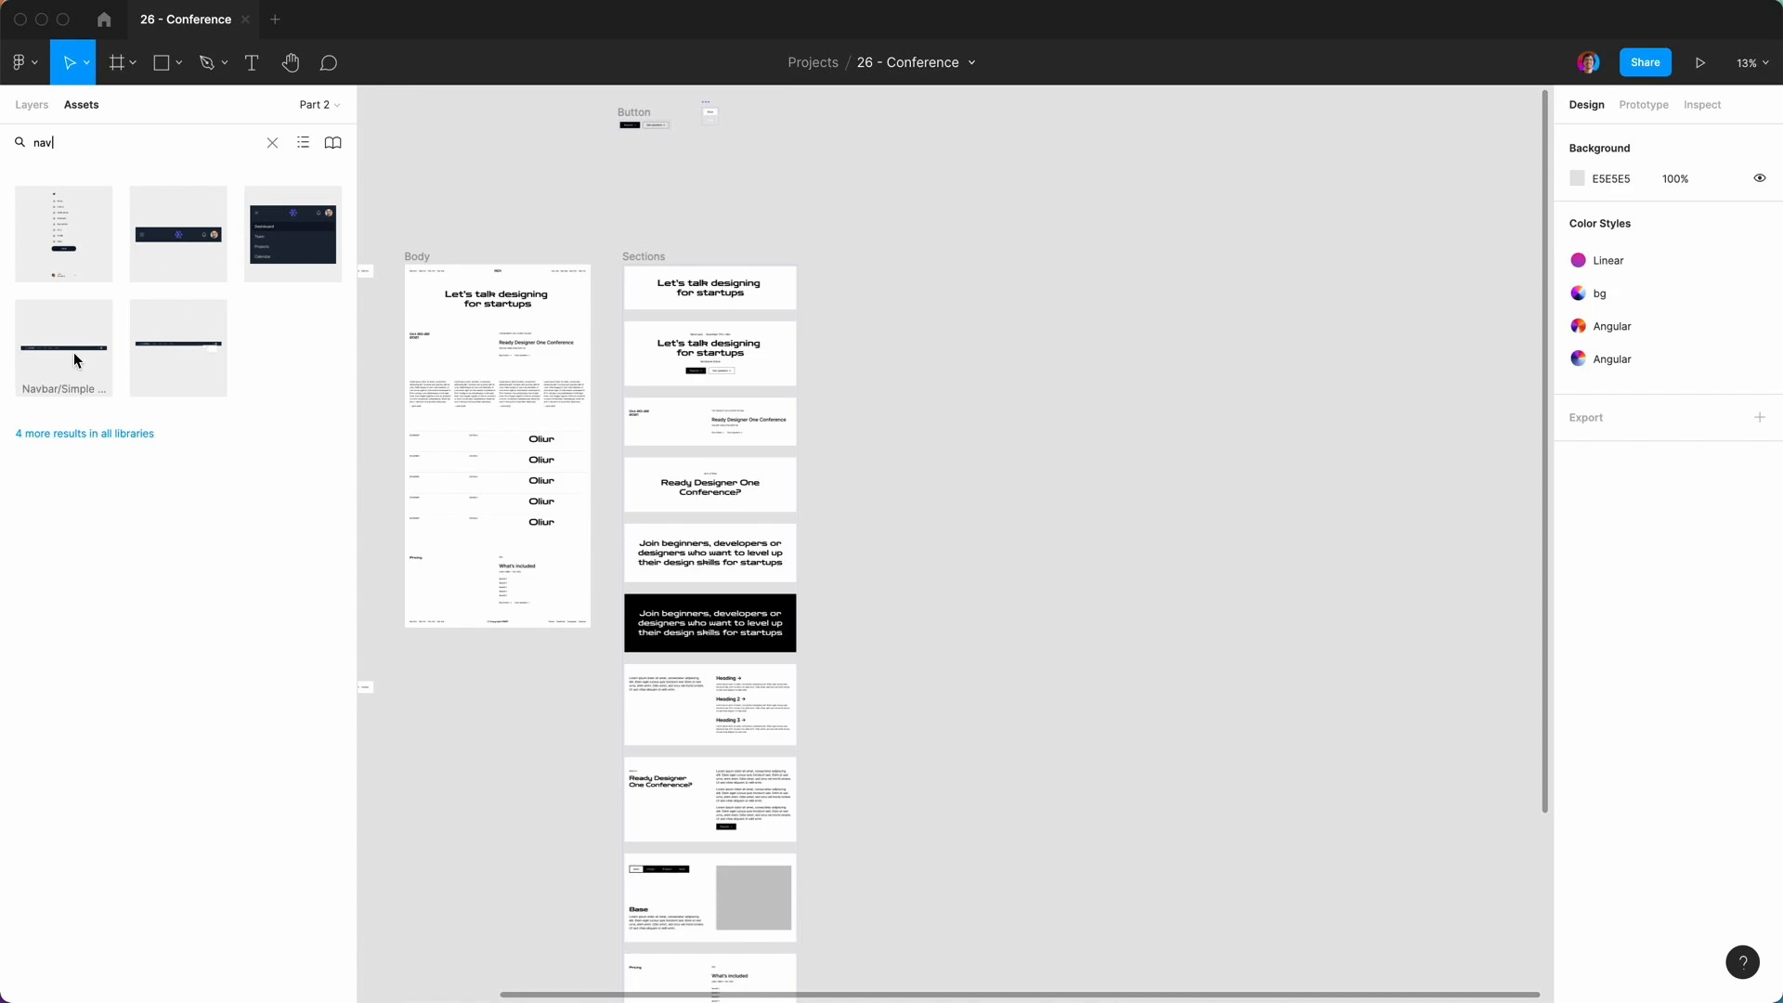
Turn the Nav frame and the Footer frame into components.
scroll(370, 390, left, 5)
click(627, 266)
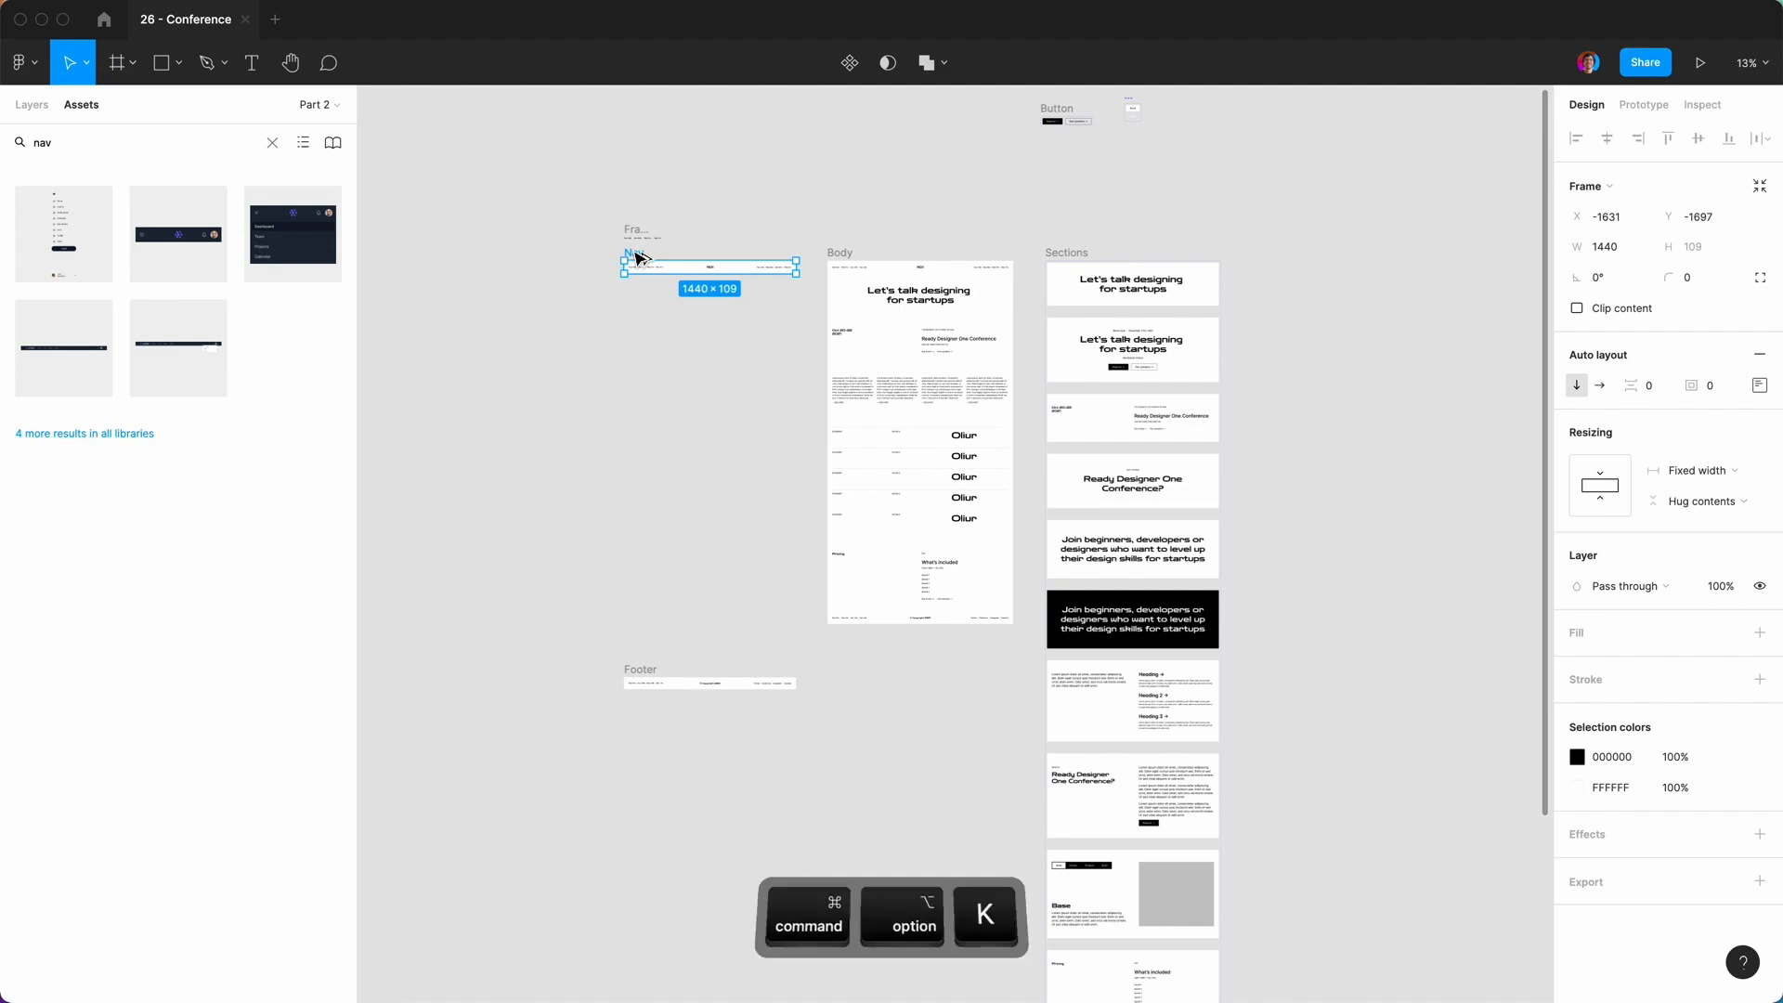
key(super+alt+k)
click(641, 676)
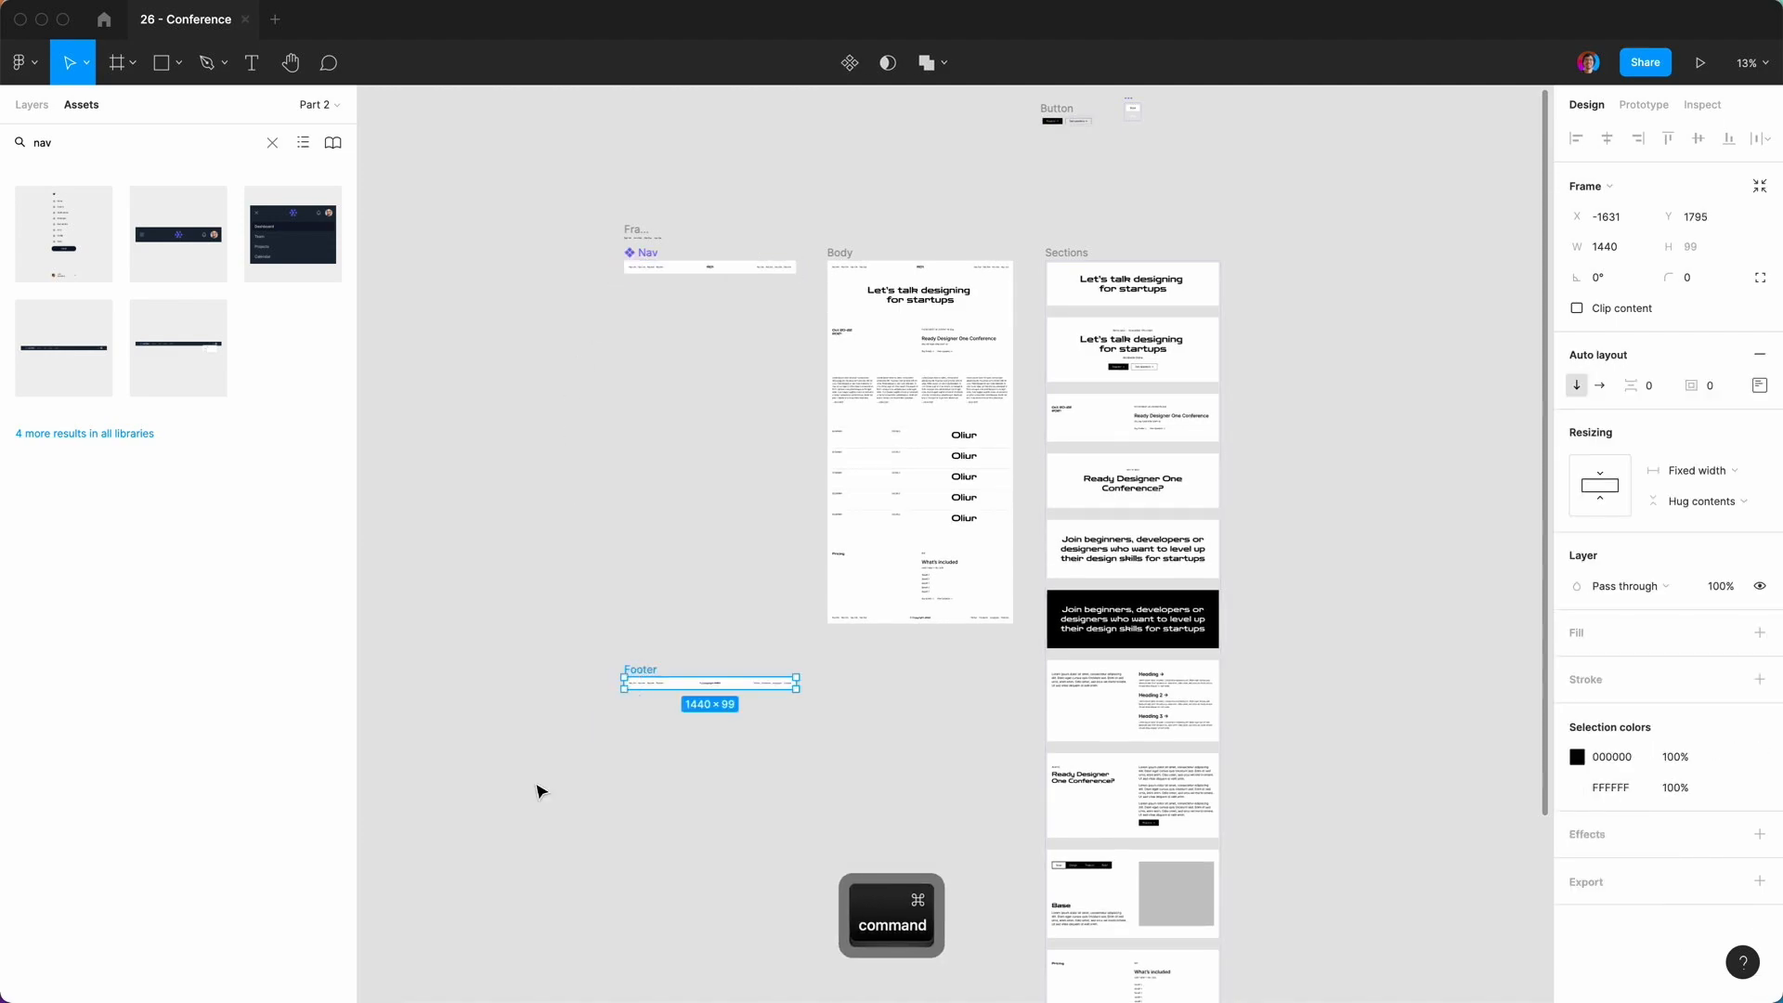
key(super+alt+k)
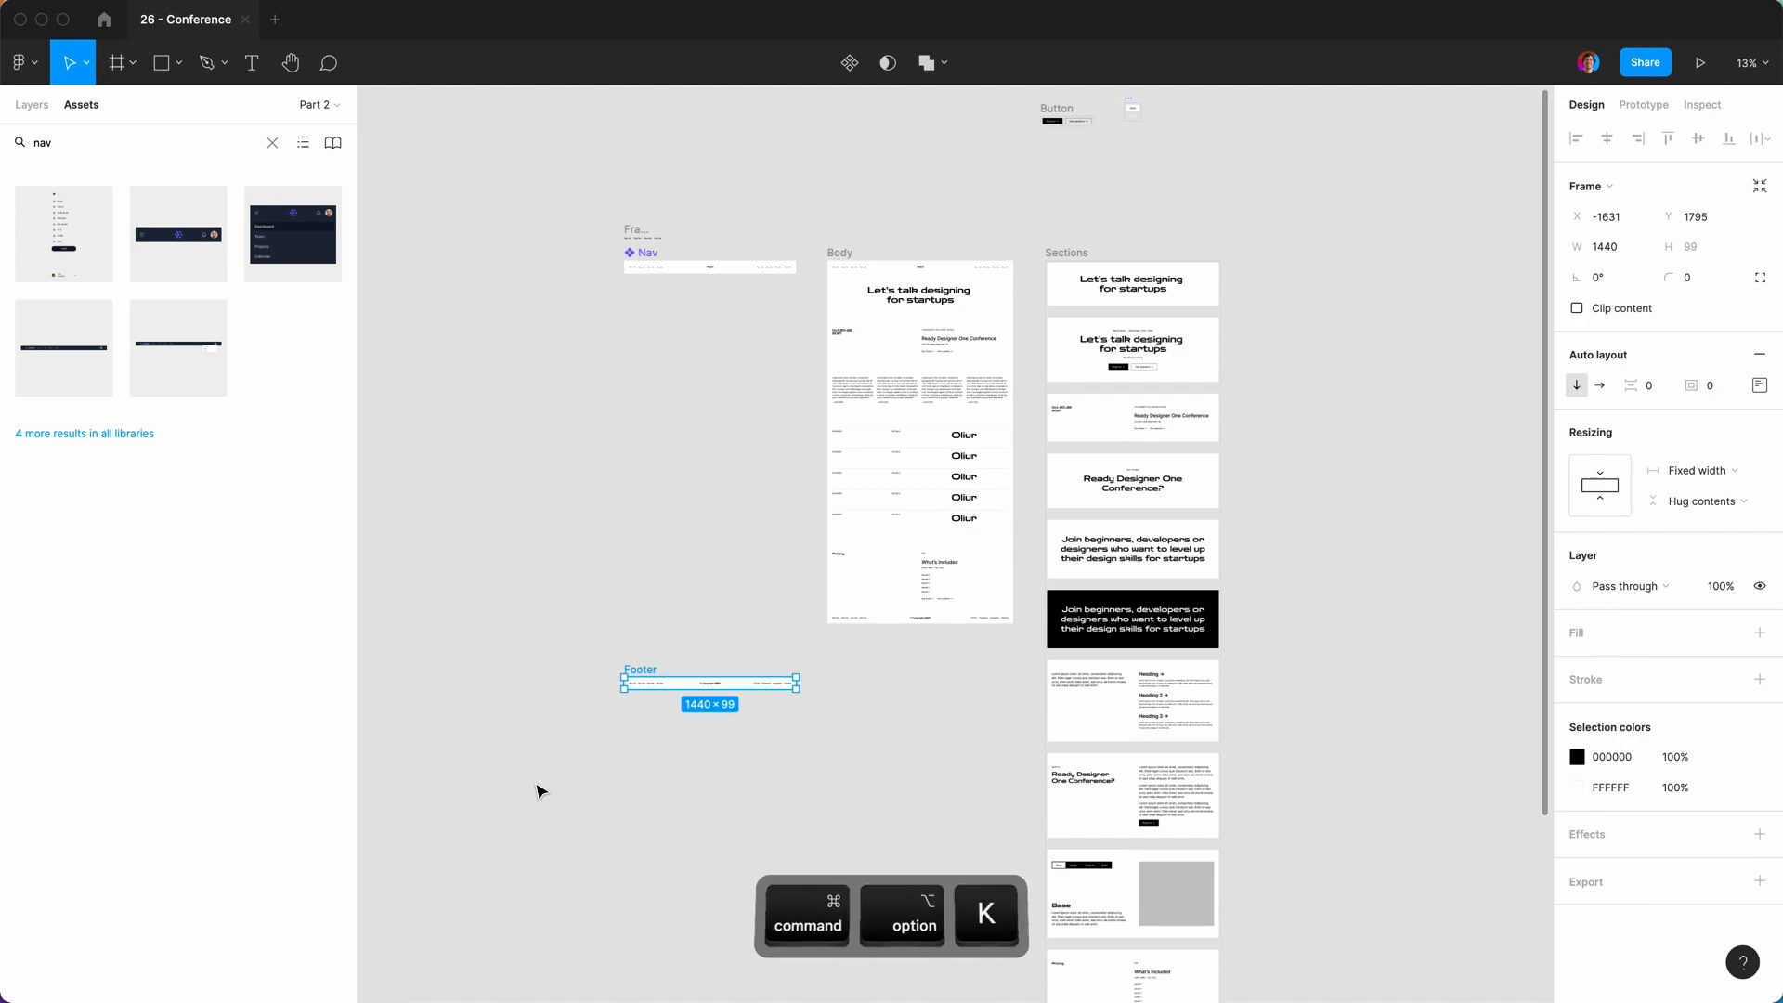
click(524, 627)
Search the assets for nav and place a Nav instance beside the Sections frame, aligned with its top edge.
scroll(524, 628, right, 6)
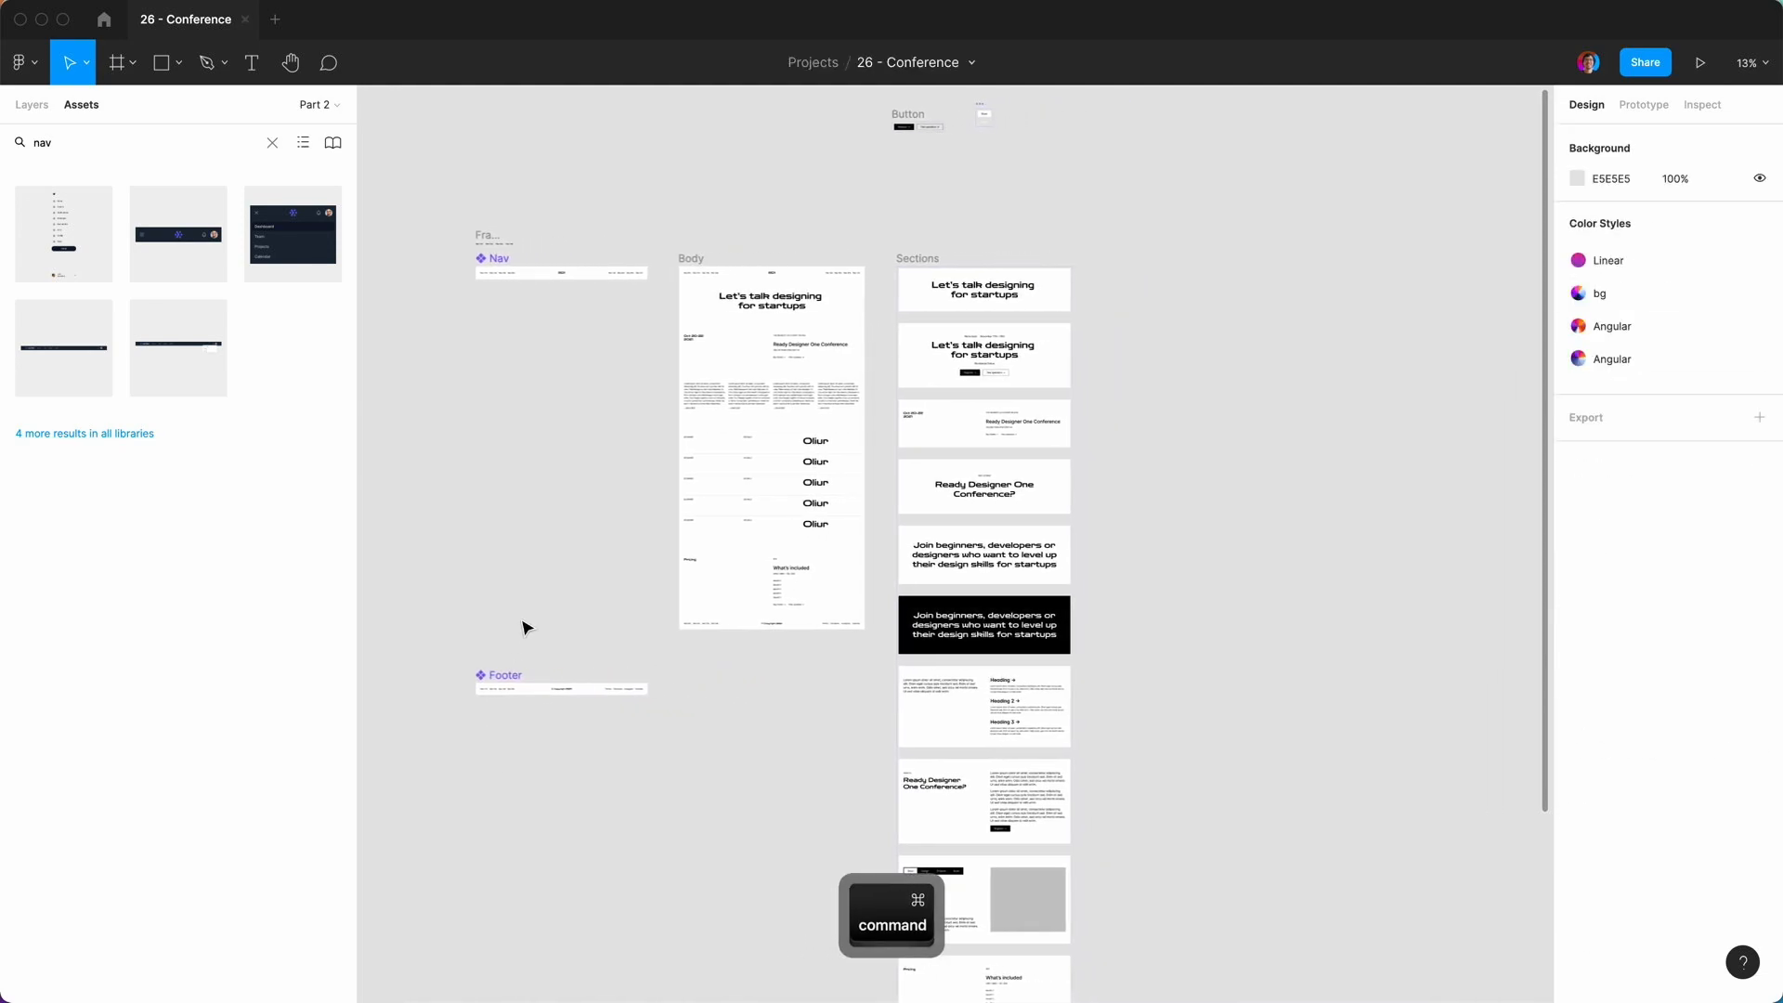
double_click(92, 145)
text(nav)
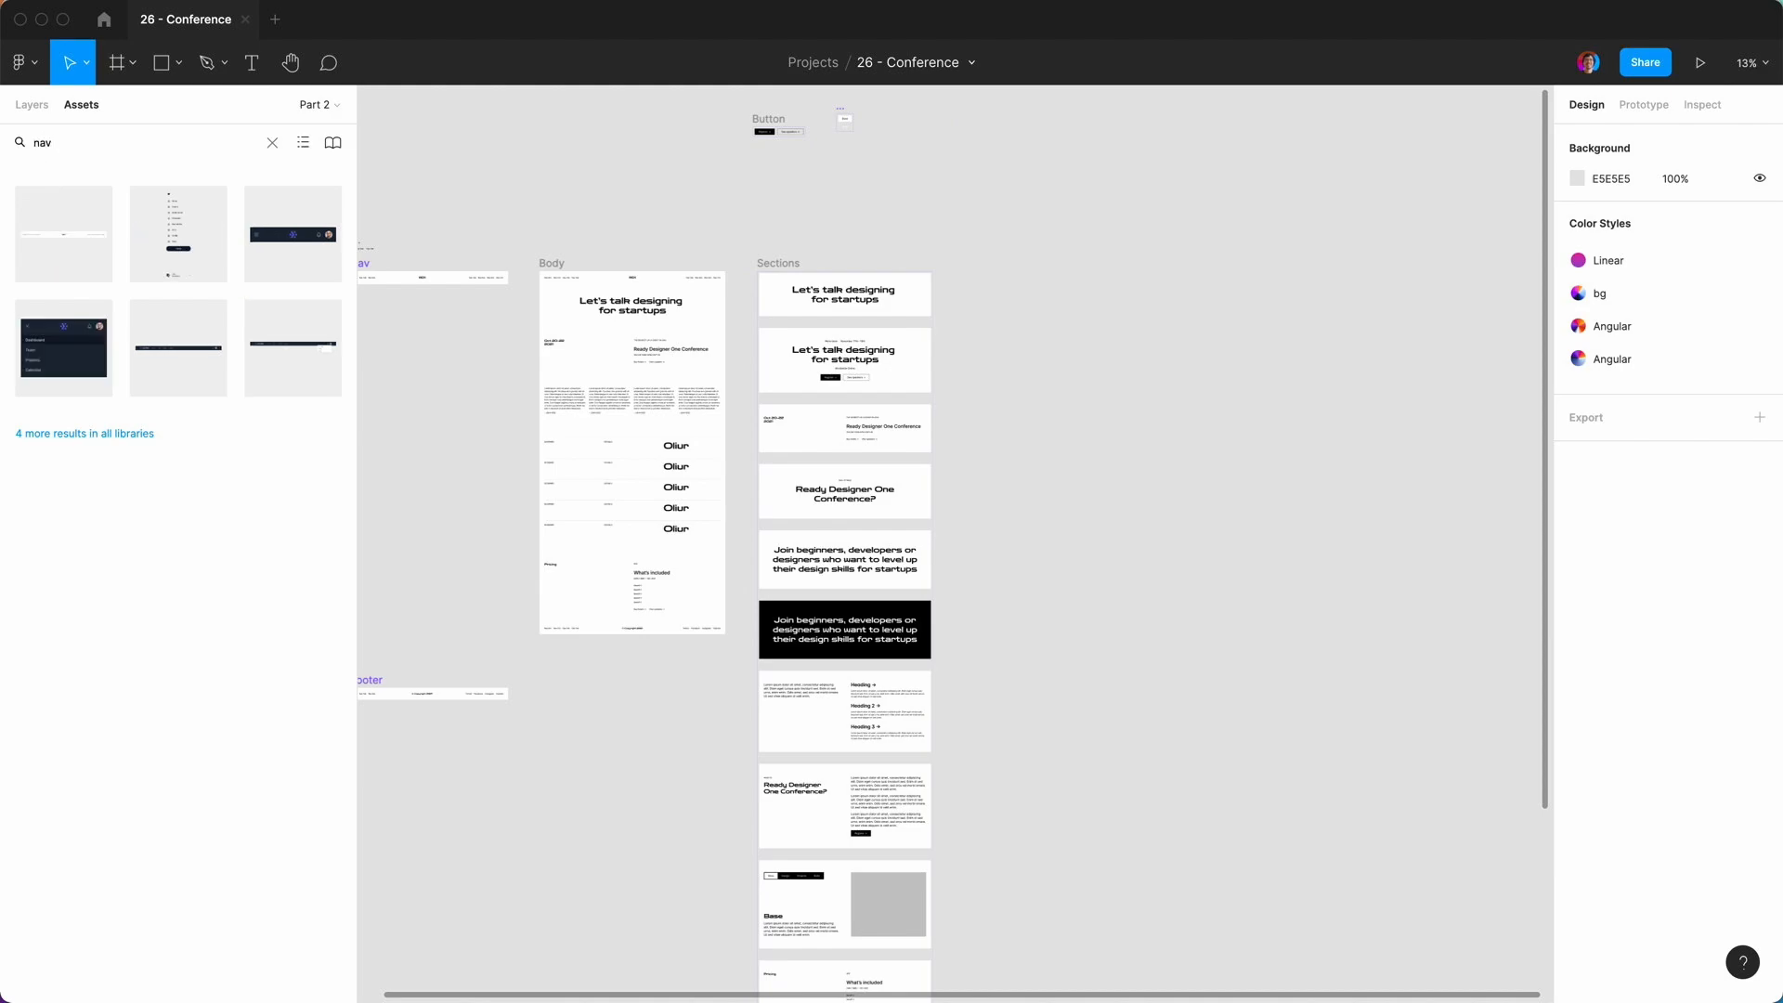
drag(71, 228, 1049, 282)
click(1007, 442)
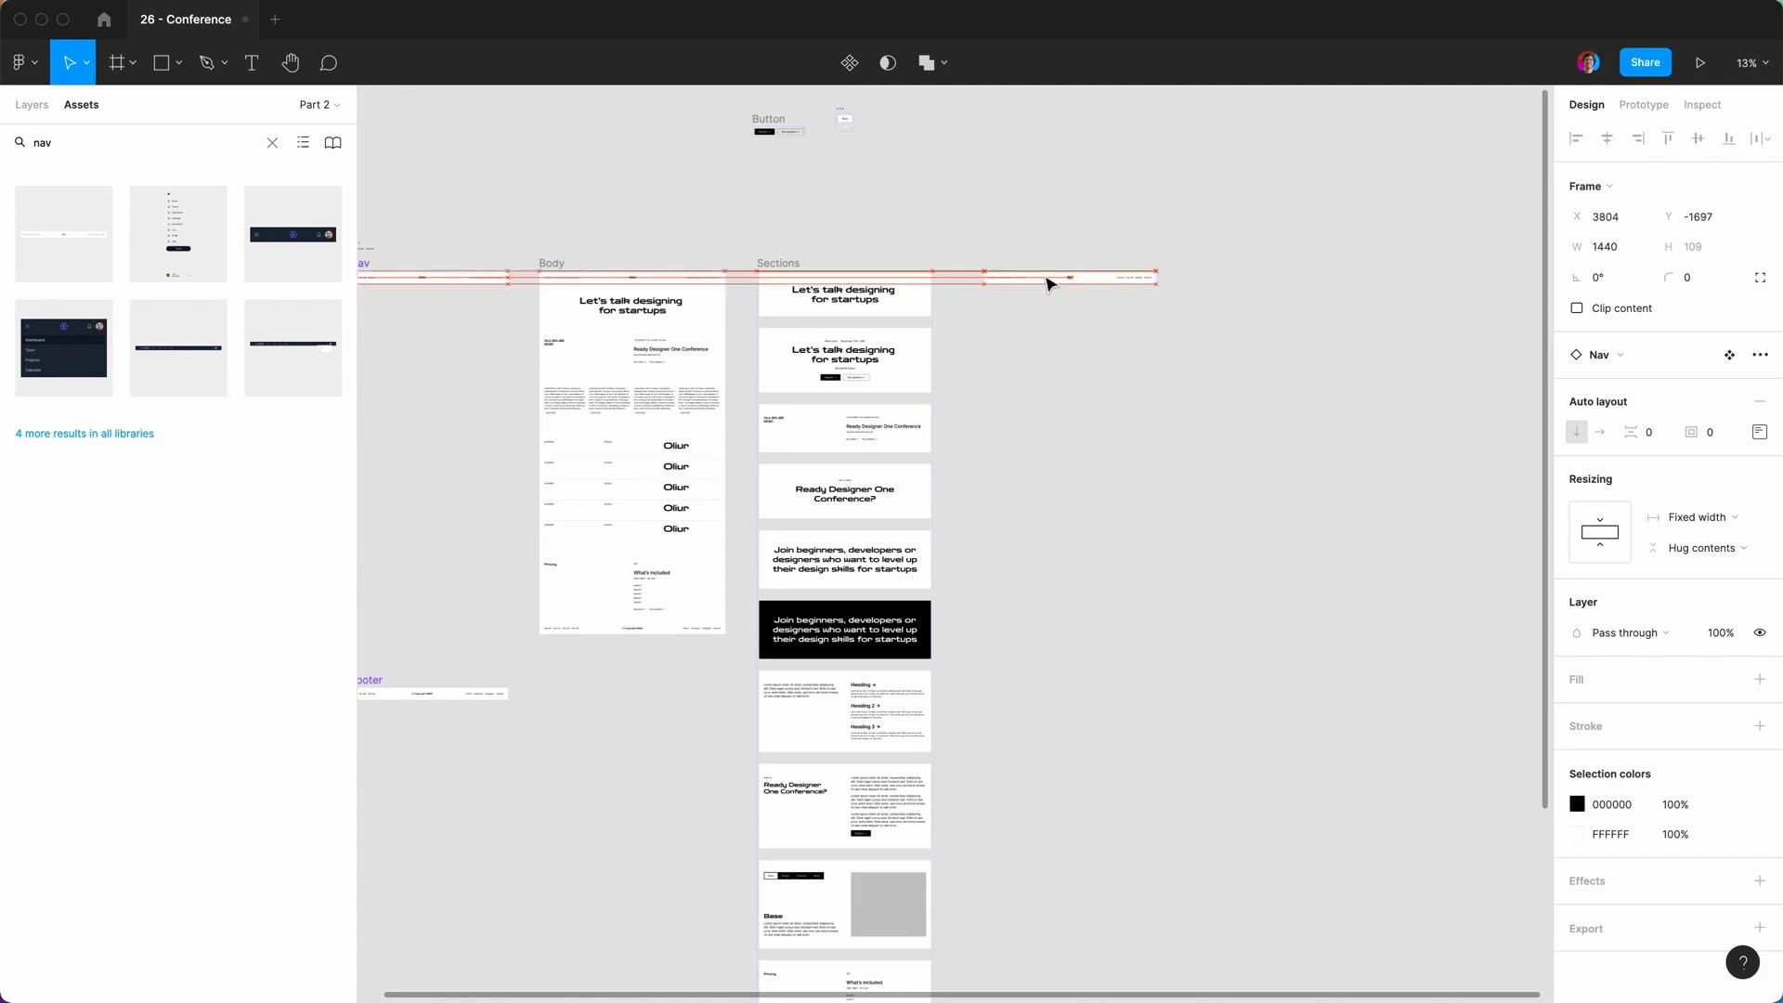
click(1043, 342)
Find the Section component in the assets, place an instance below the new nav and set its Type to heading+two-ctas.
click(3, 142)
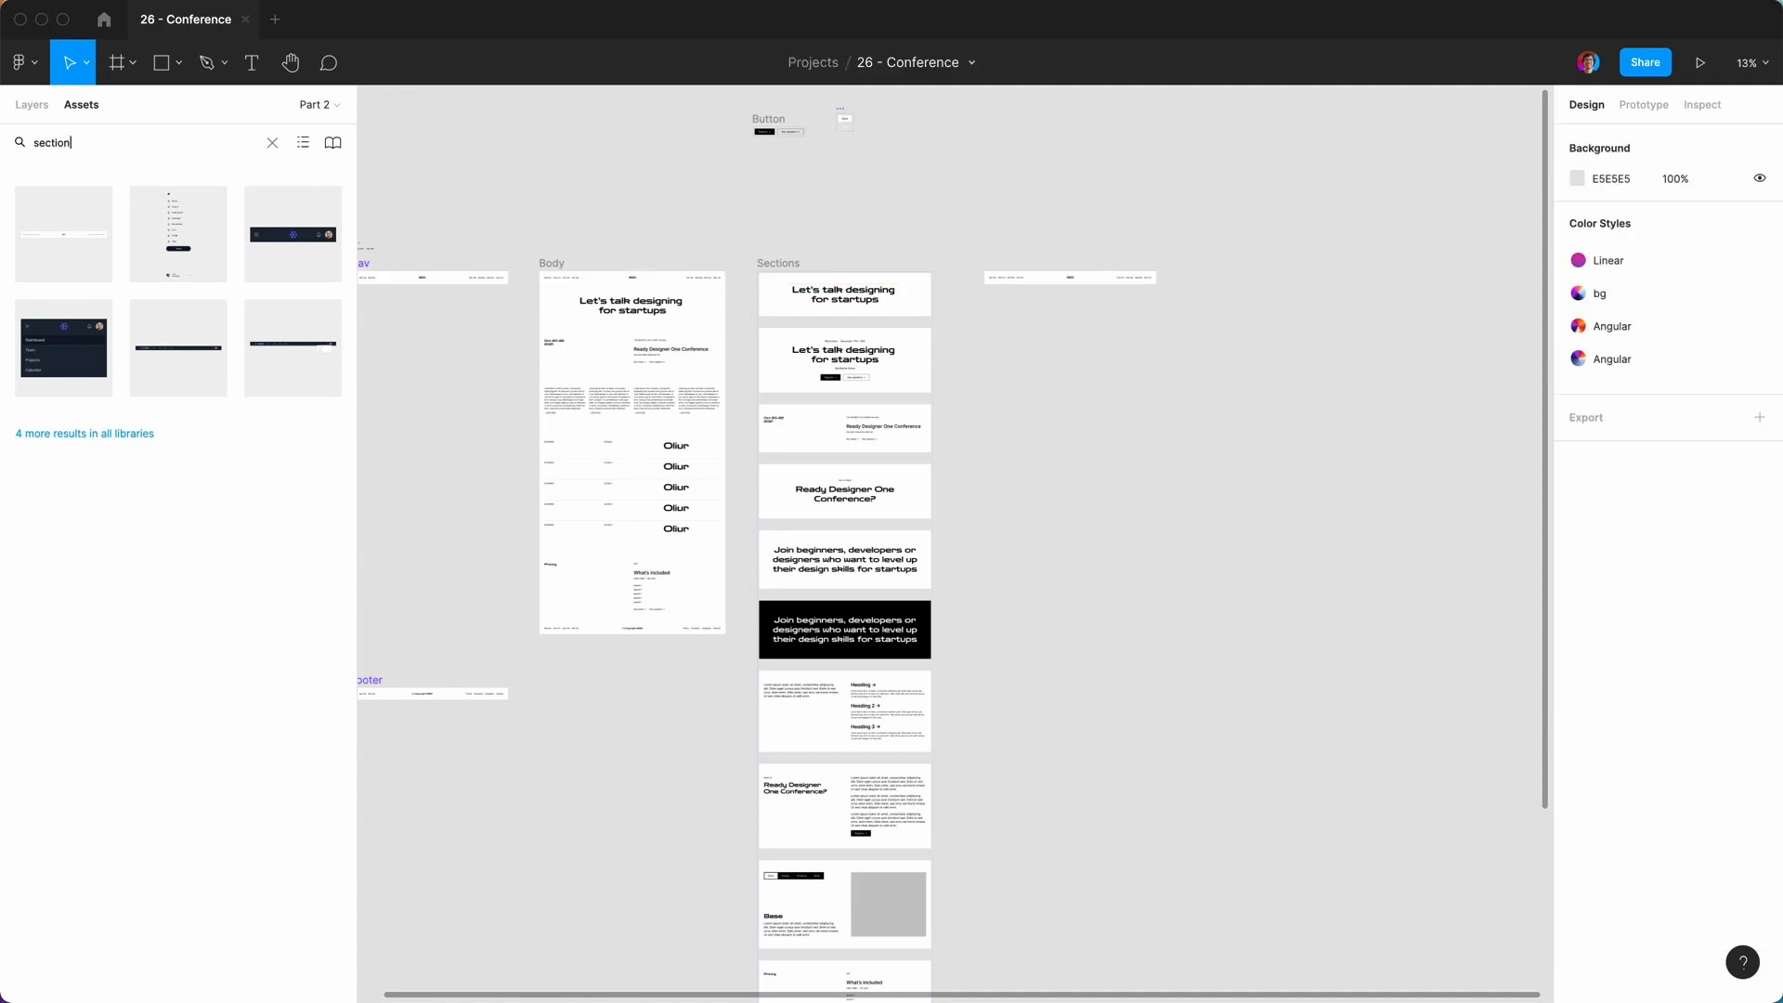
drag(67, 244, 1125, 340)
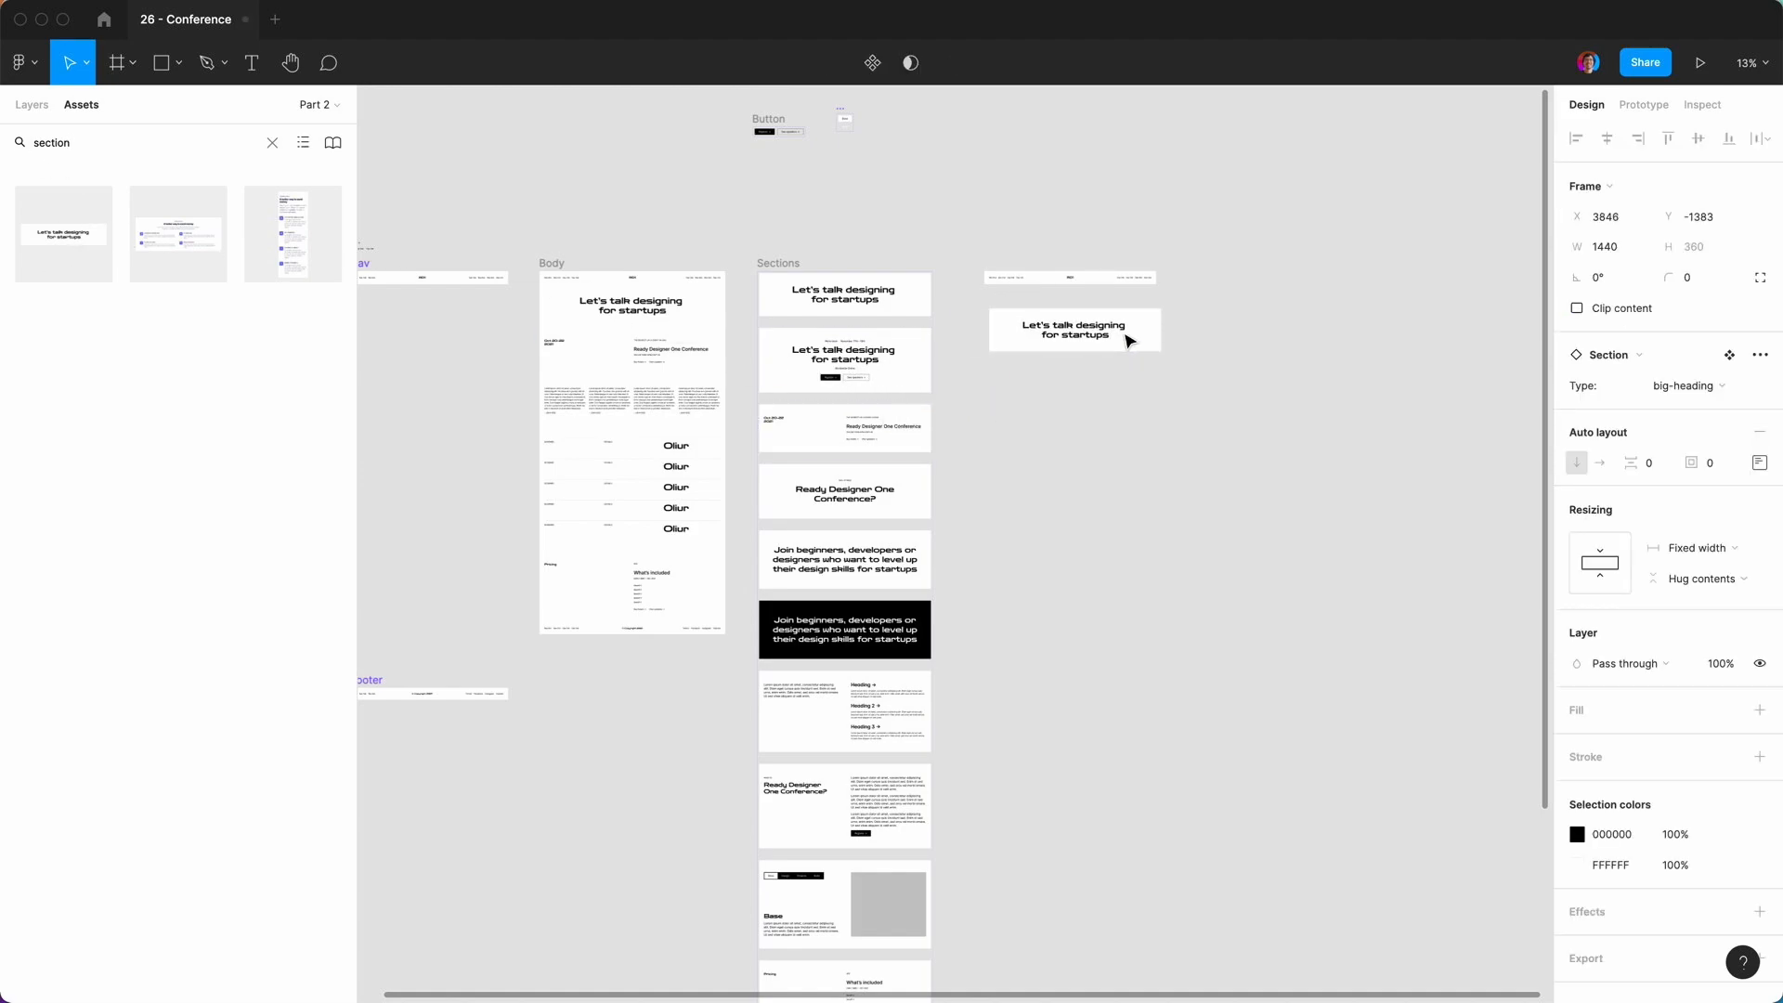
click(1693, 384)
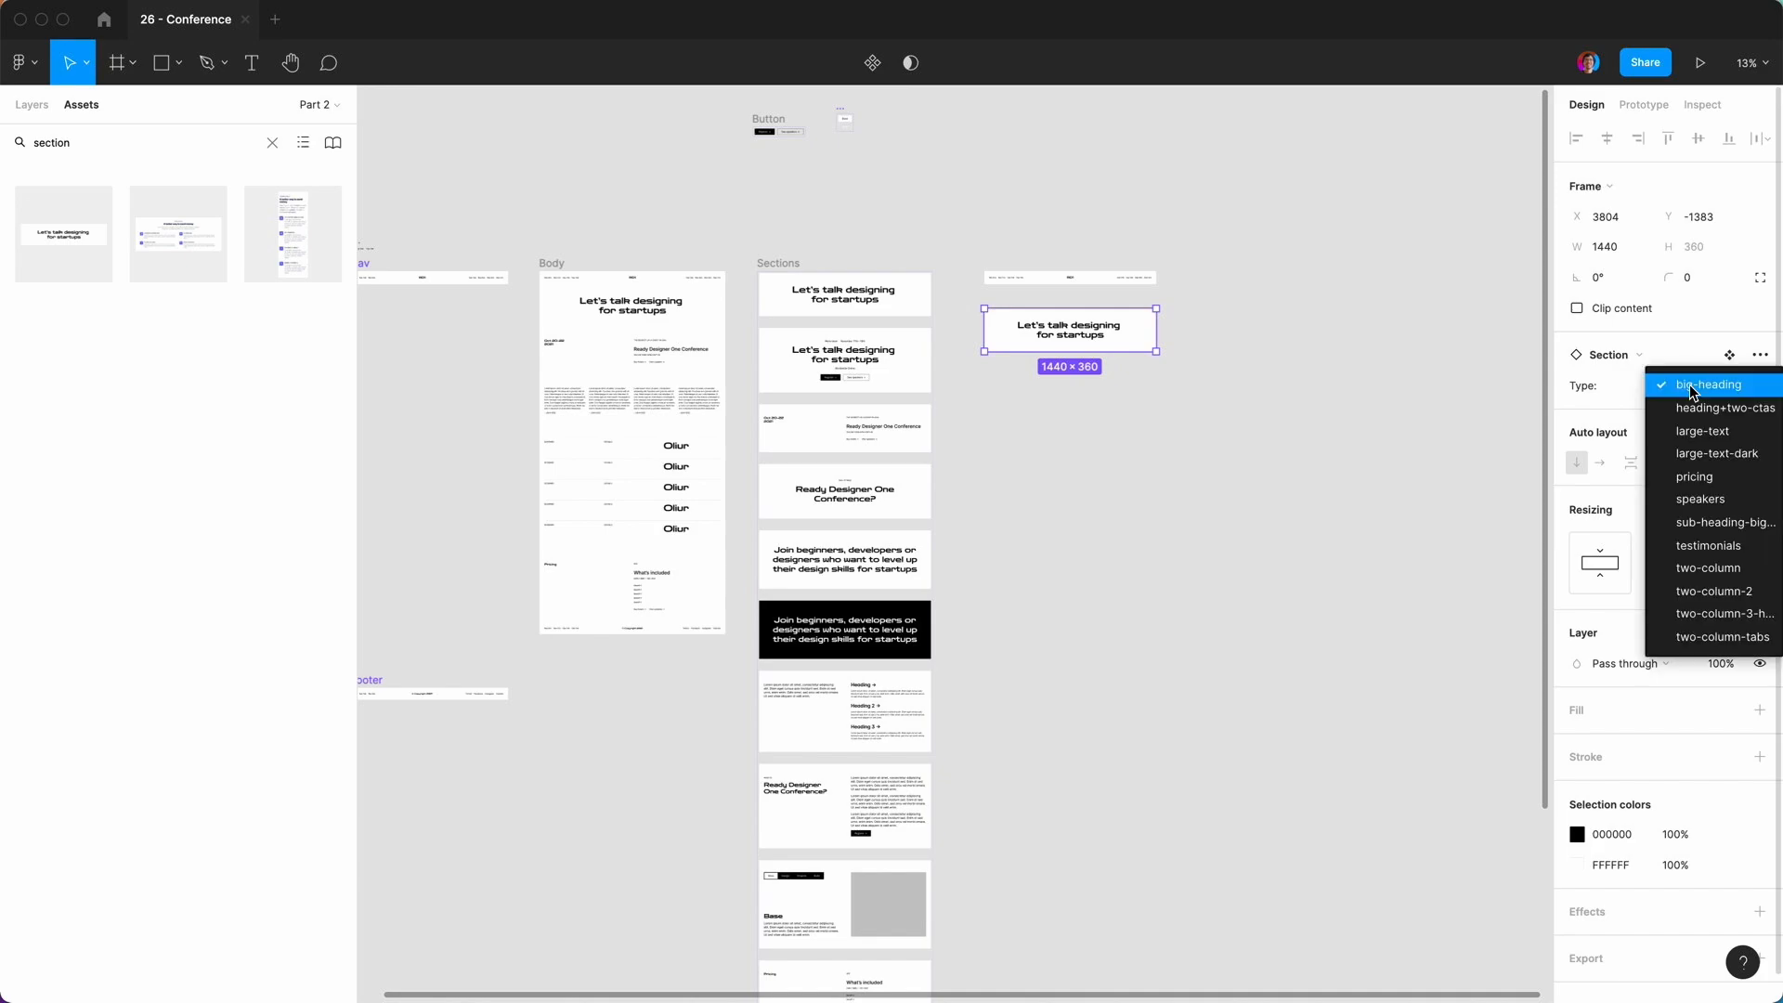
click(1696, 407)
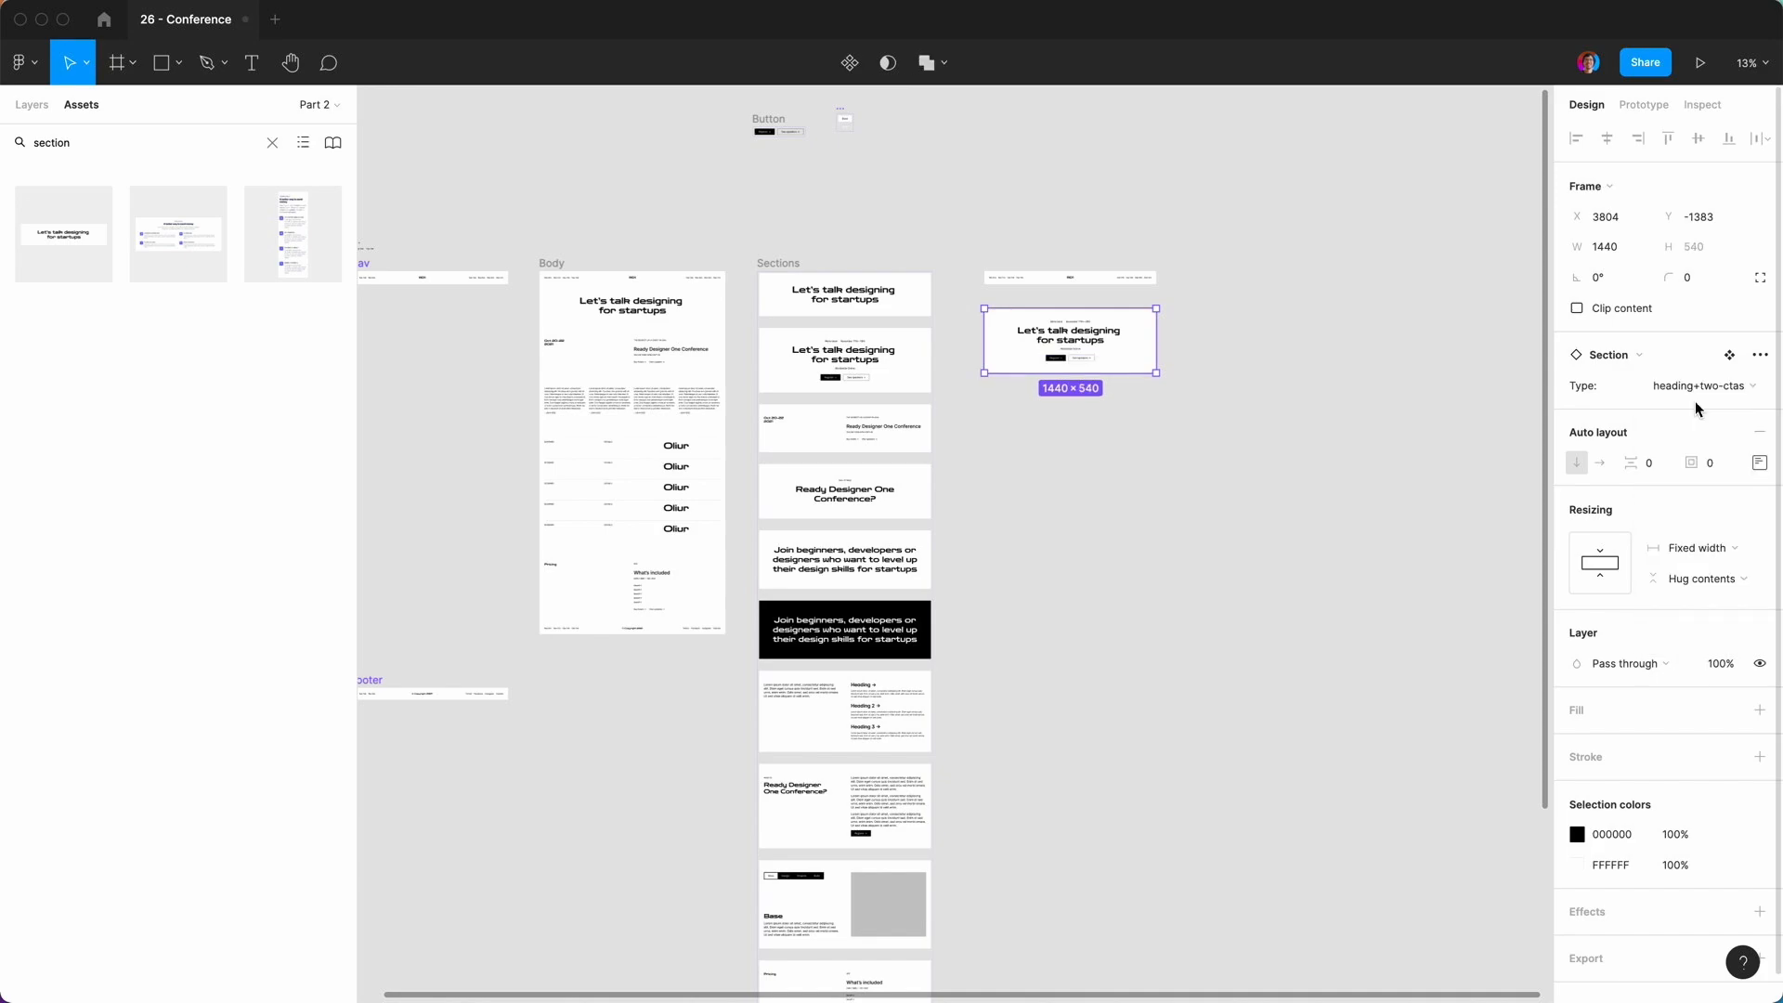
click(1218, 459)
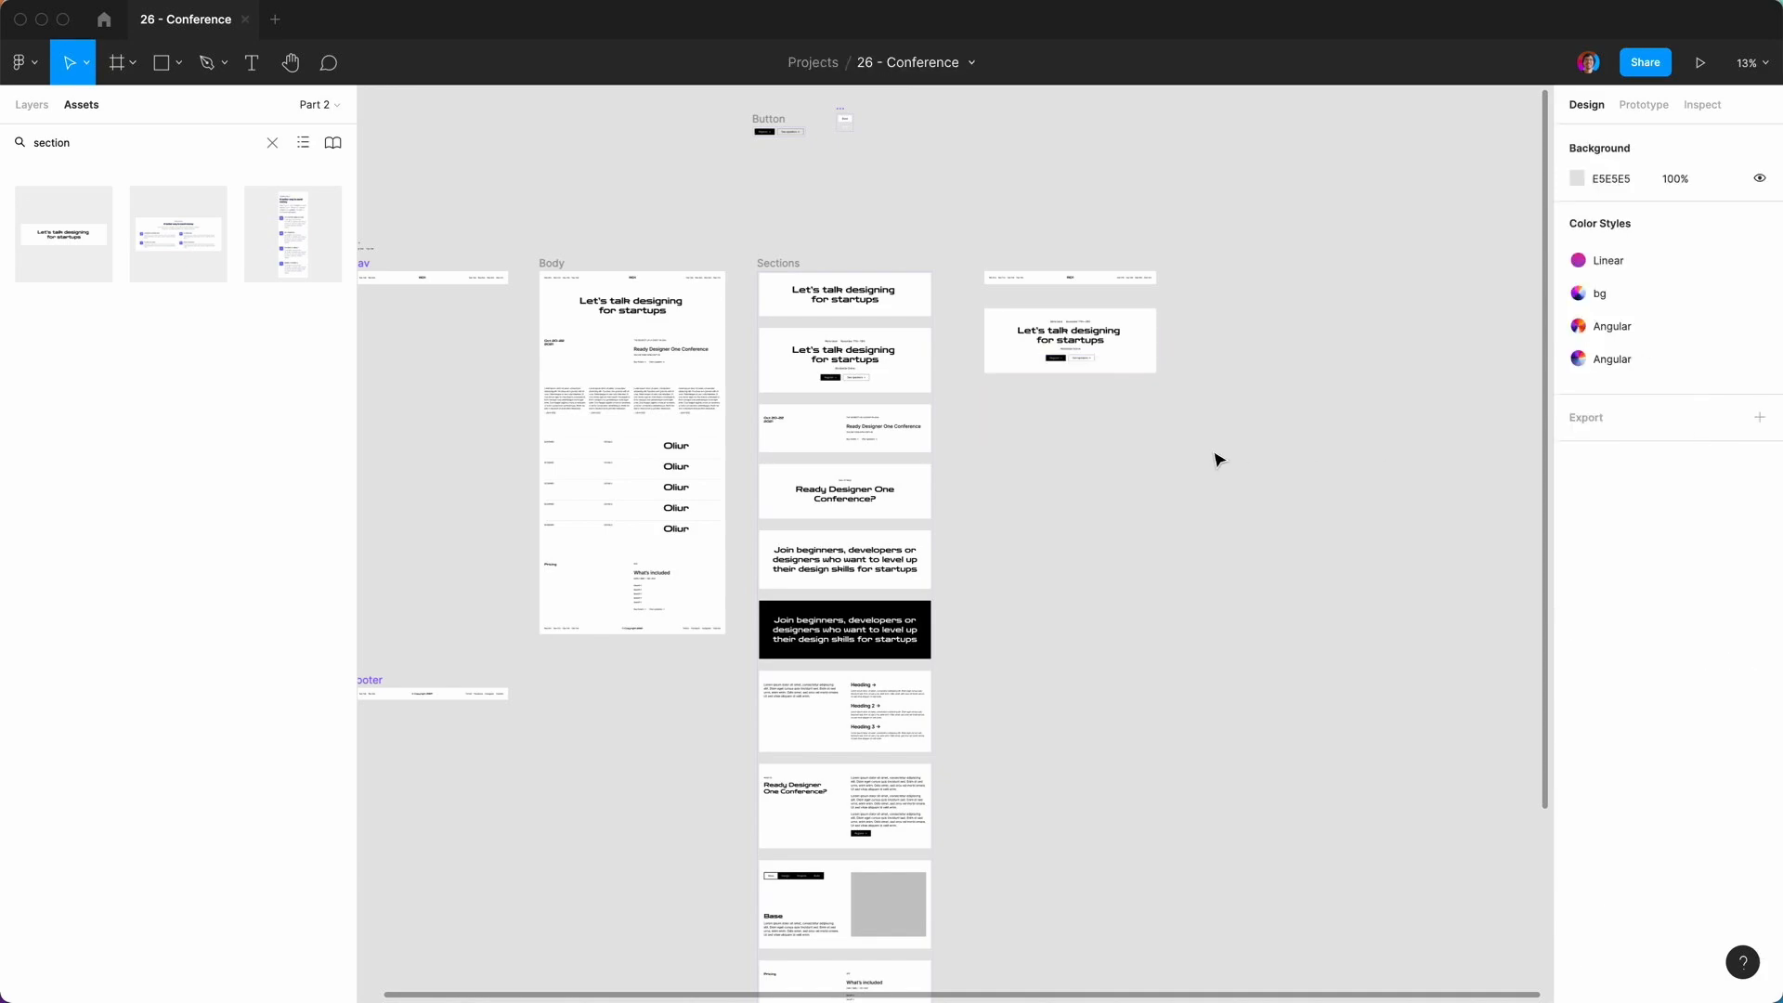
Duplicate the heading+two-ctas section instance and place the copy directly below it, aligned with its left edge.
scroll(1218, 460, right, 2)
scroll(1218, 459, up, 5)
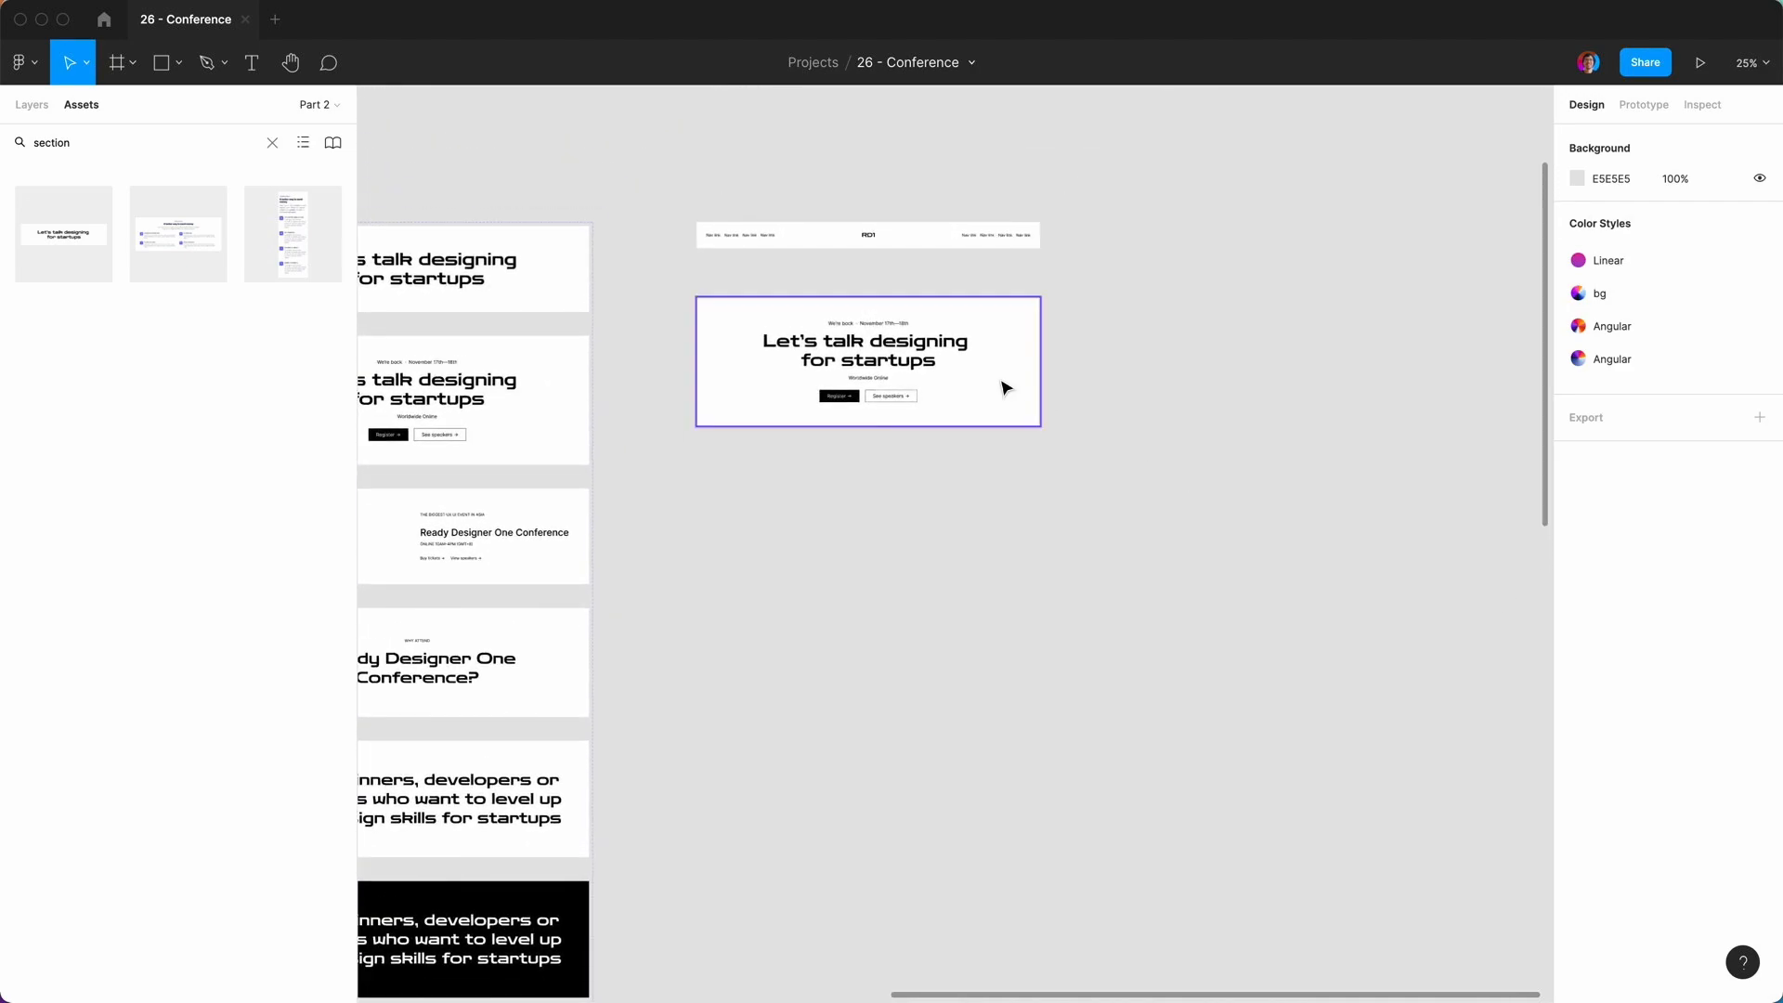
click(991, 380)
key(ctrl+d)
drag(991, 380, 991, 542)
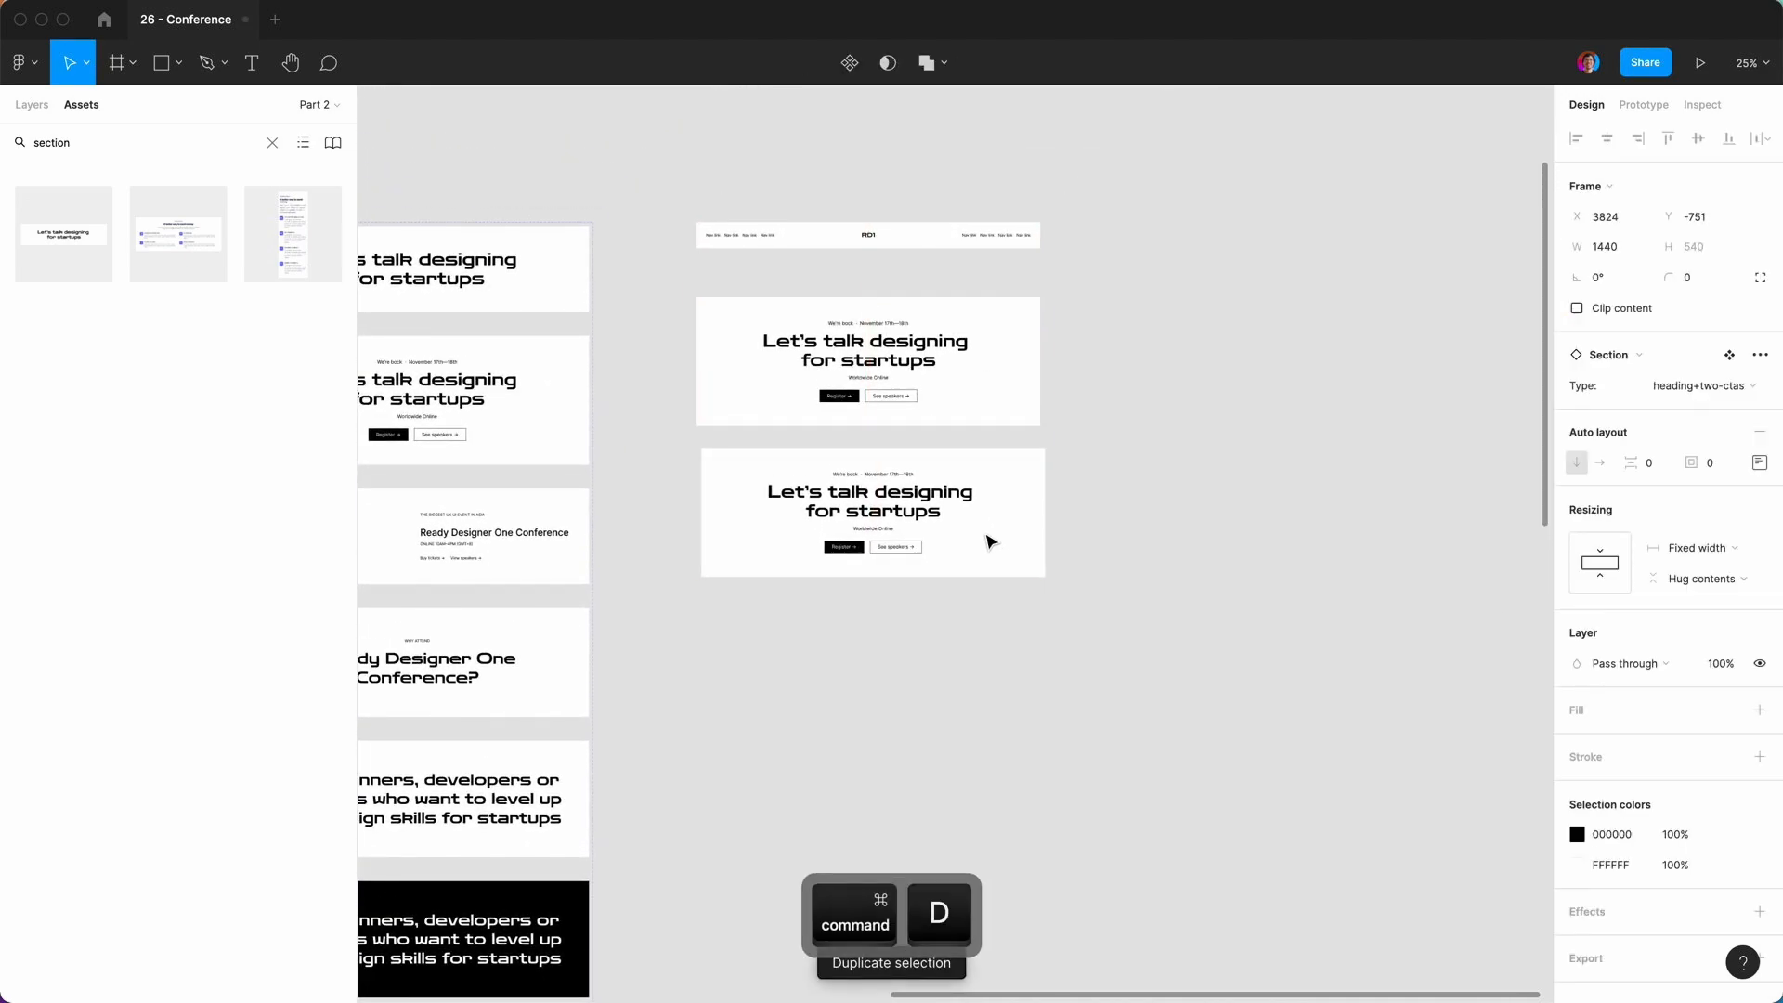
Check the next section of the No-Code Conference page in the browser and set the duplicated section's Type to large-text in Figma.
click(720, 957)
scroll(883, 627, down, 15)
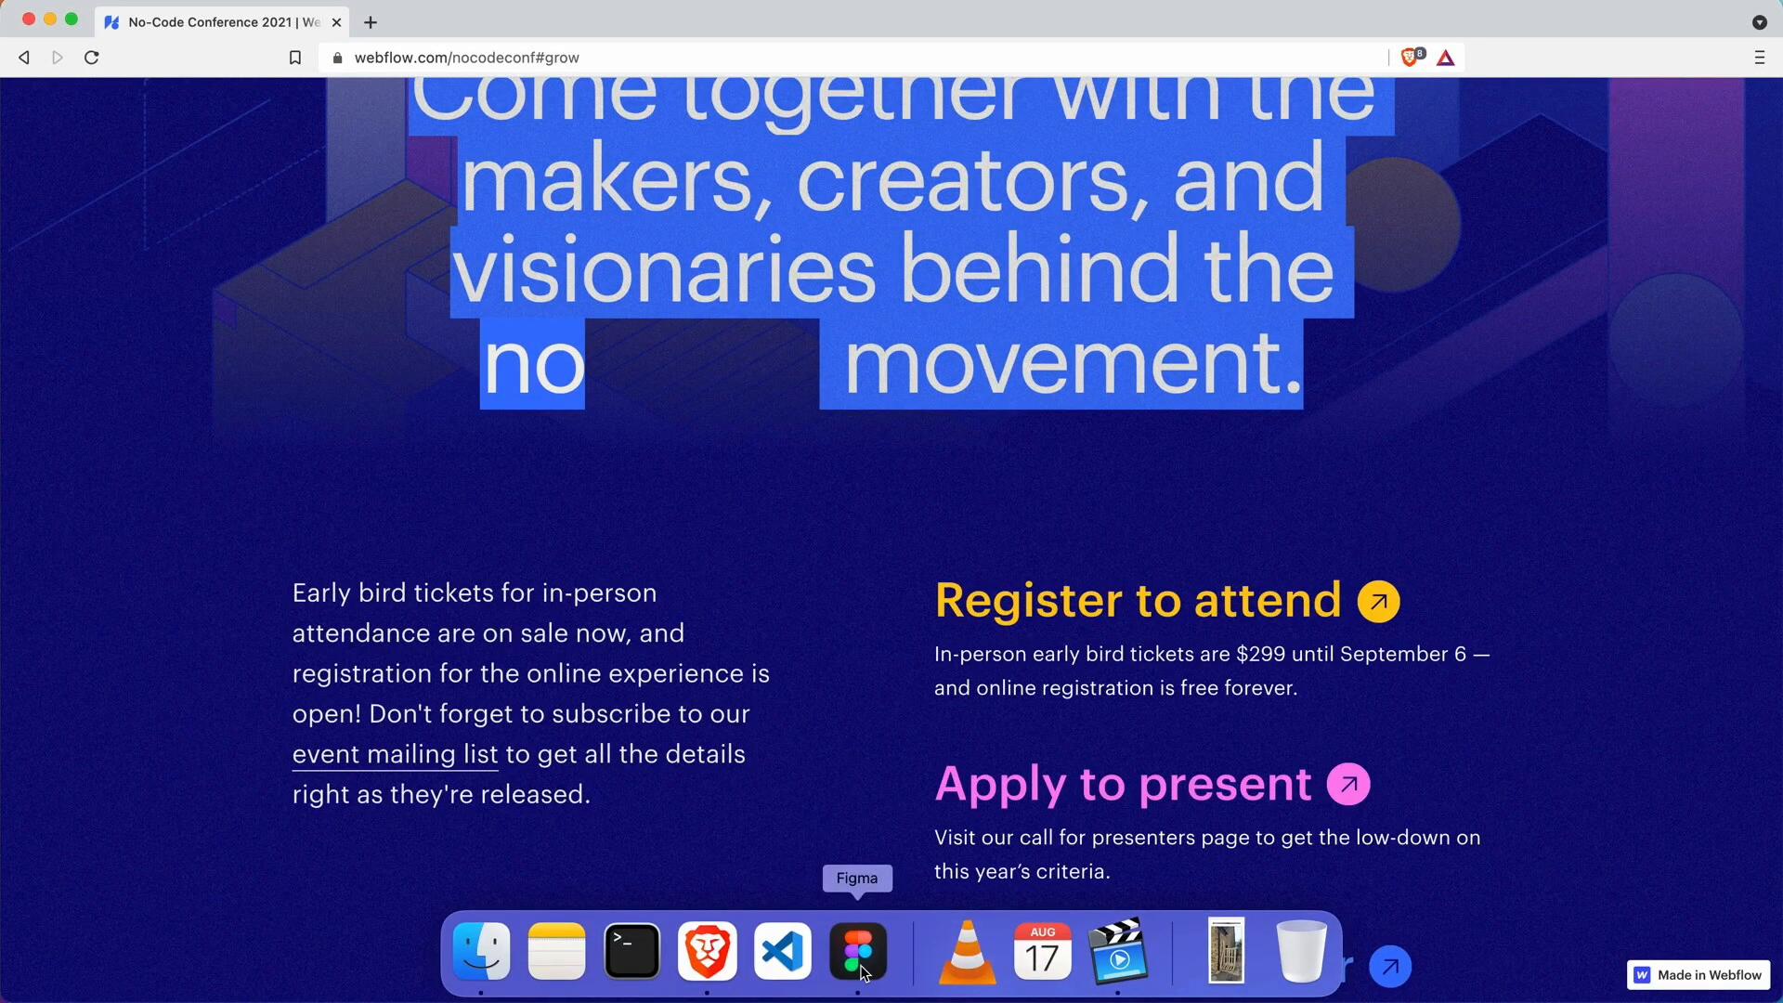
click(864, 972)
click(1740, 388)
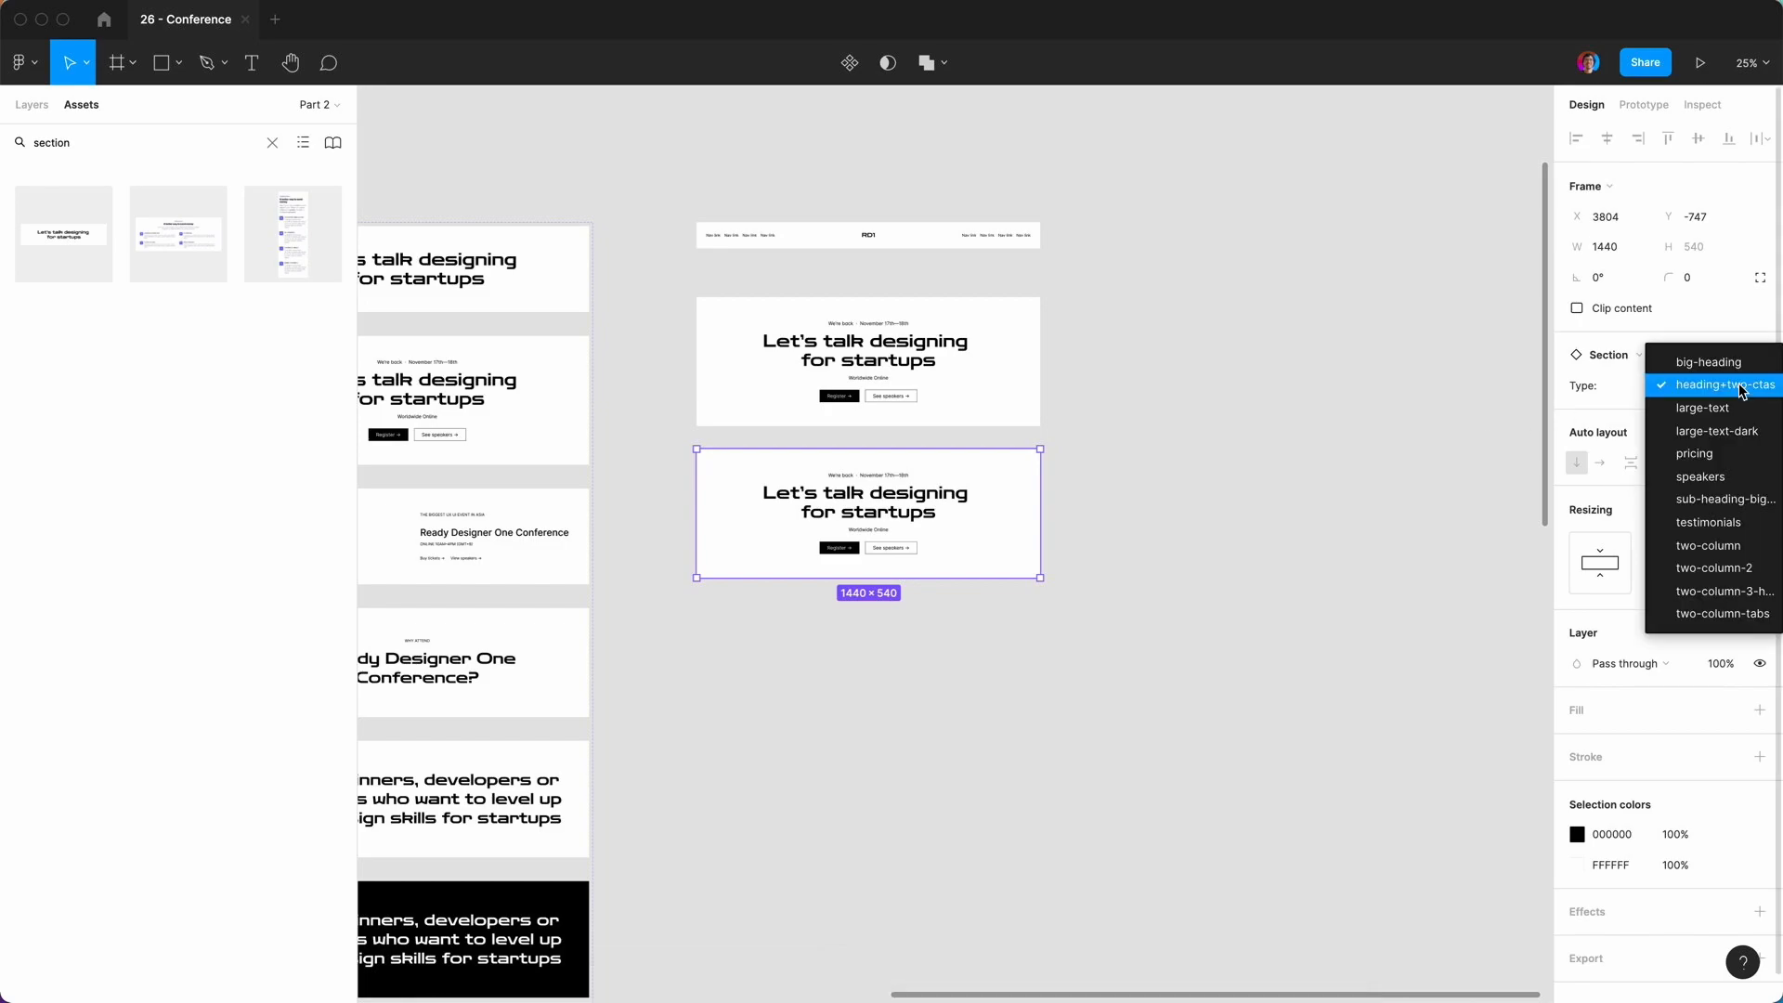
click(1730, 411)
click(1278, 633)
click(987, 555)
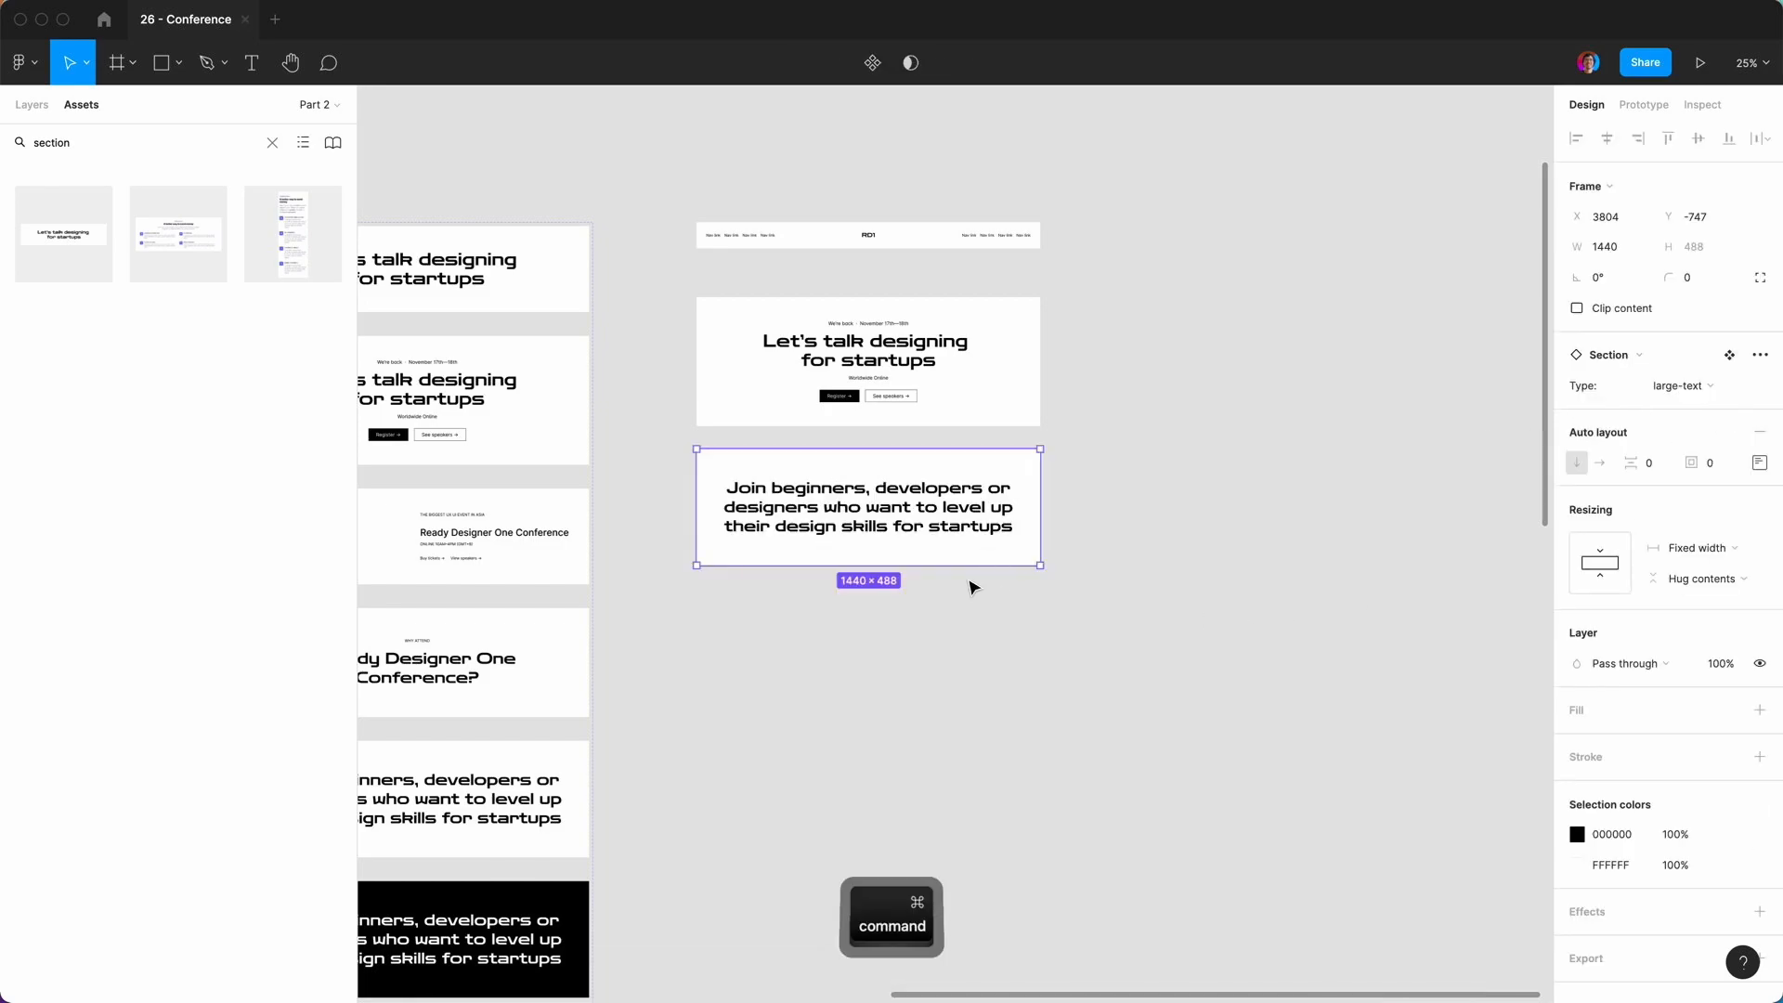
Duplicate the large-text section, check the next No-Code Conference section in the browser and set the copy's Type to the two-column variant with three headings.
key(super+d)
mouse_move(817, 988)
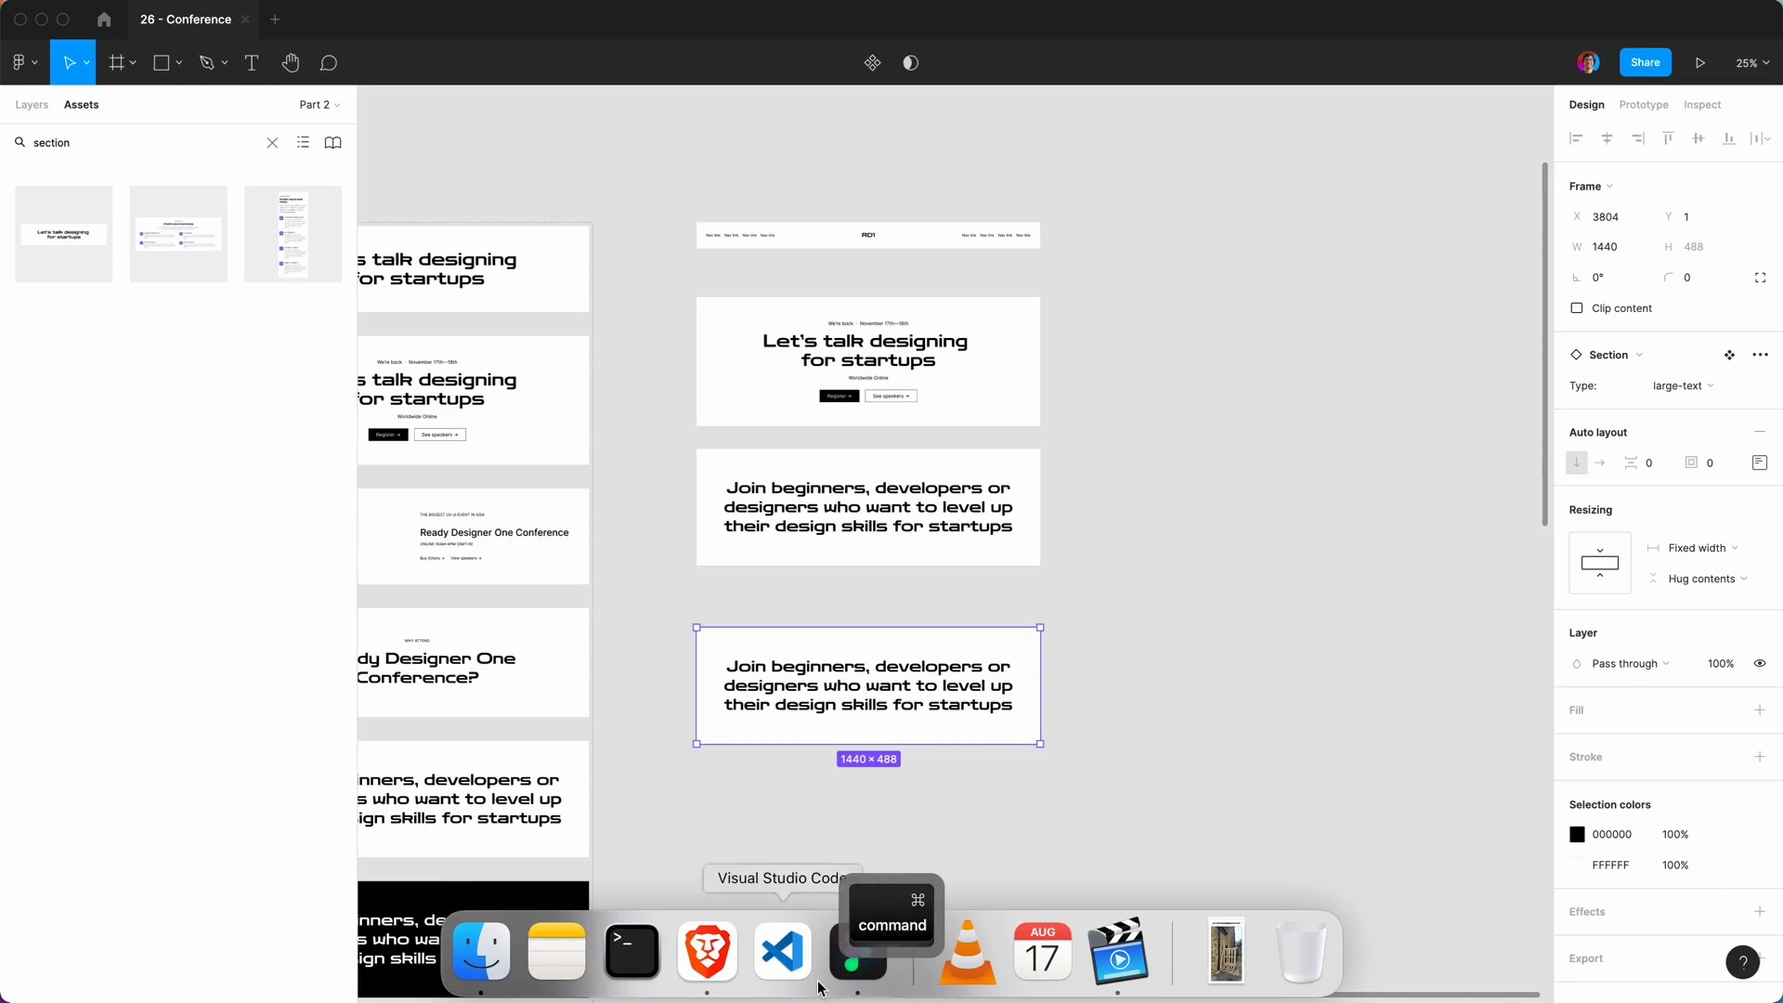
click(708, 952)
scroll(855, 716, down, 5)
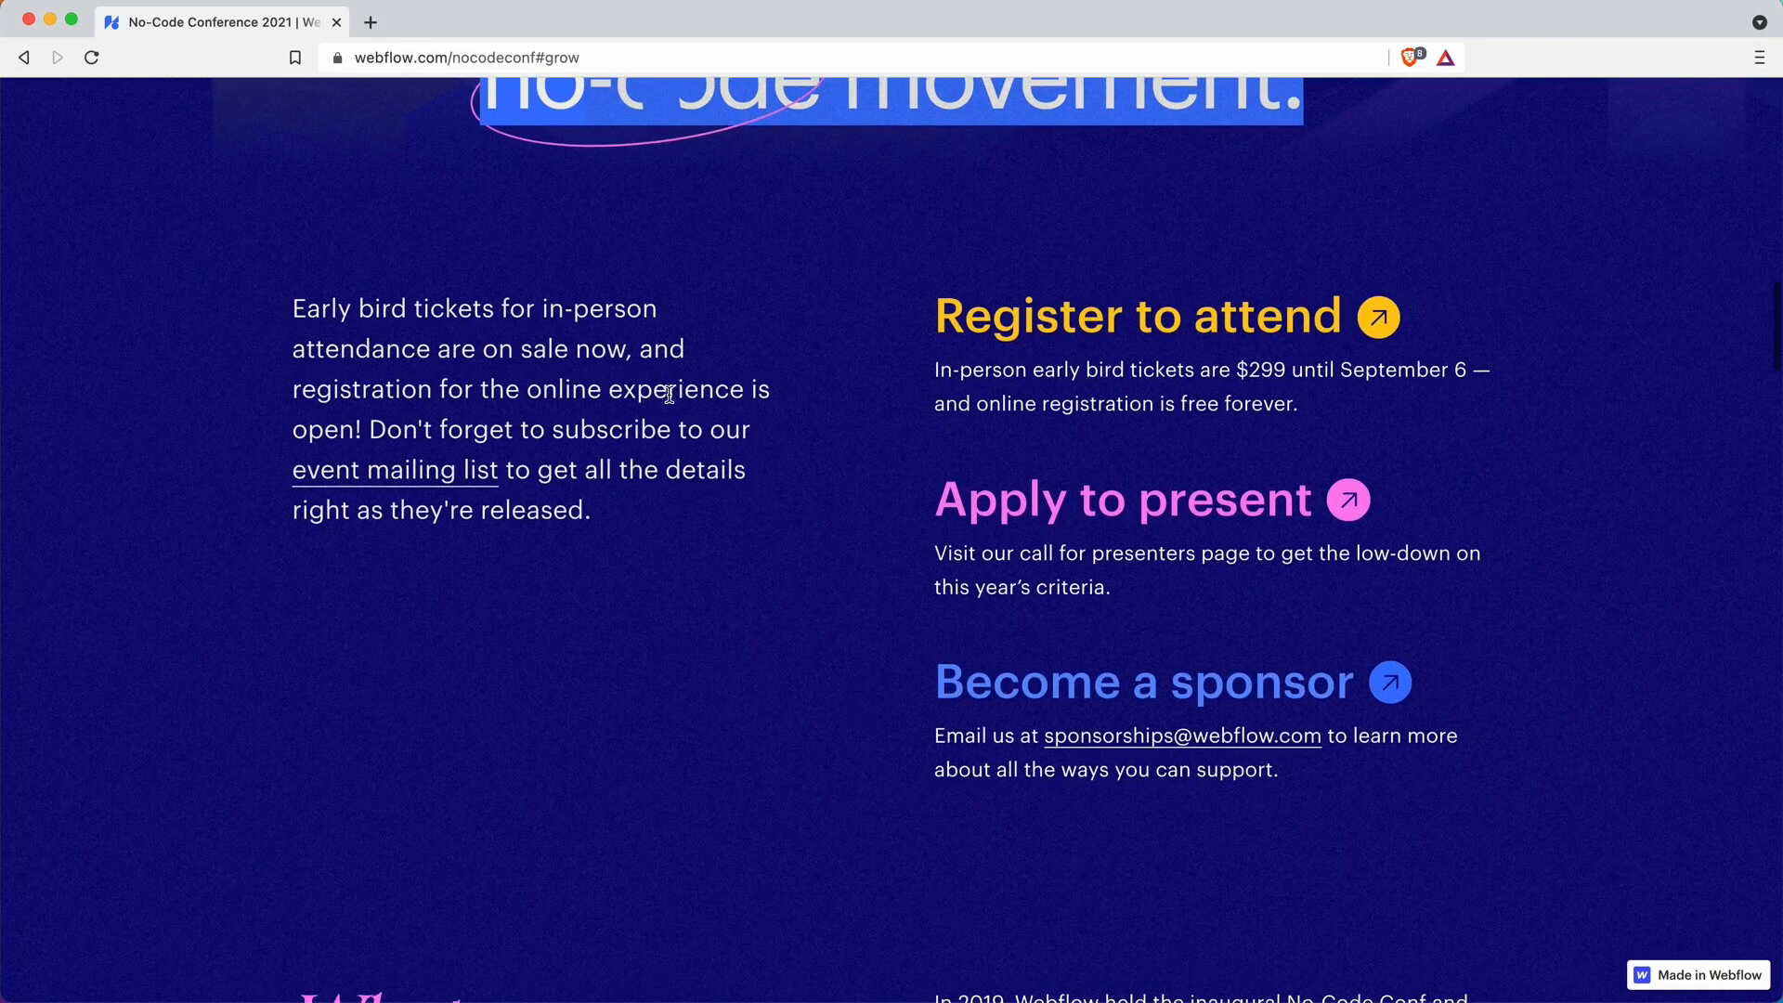
mouse_move(855, 984)
click(855, 951)
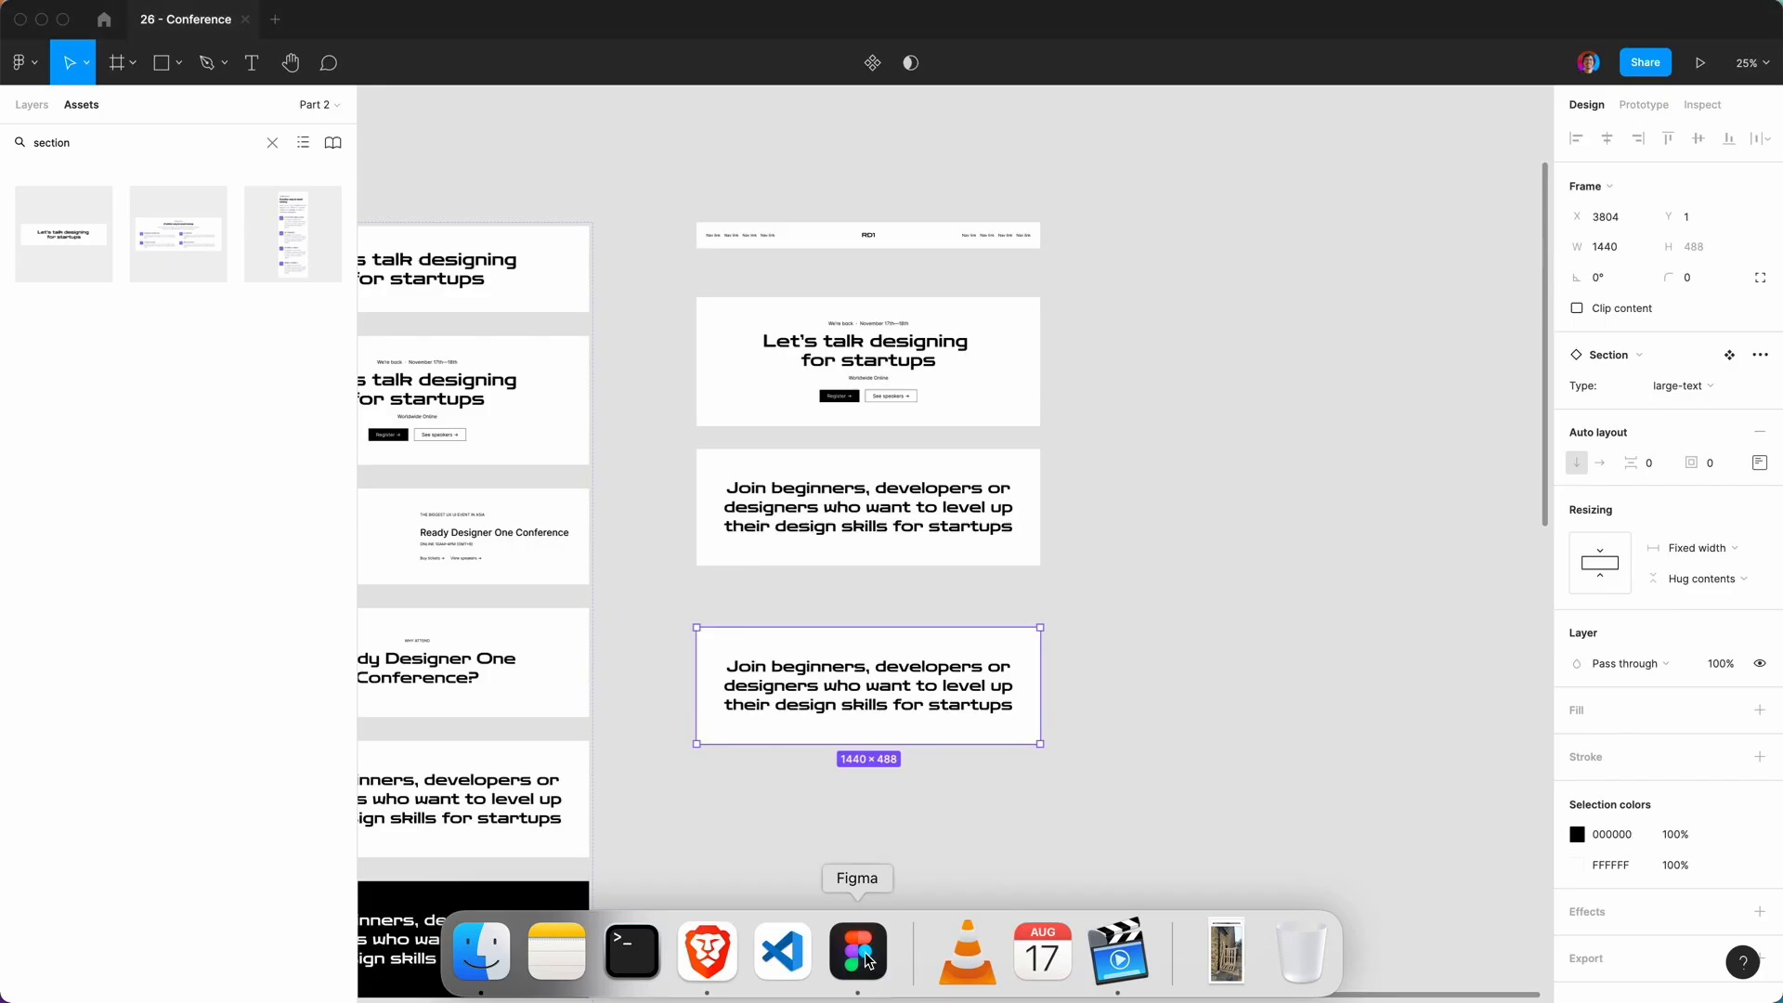
click(1697, 389)
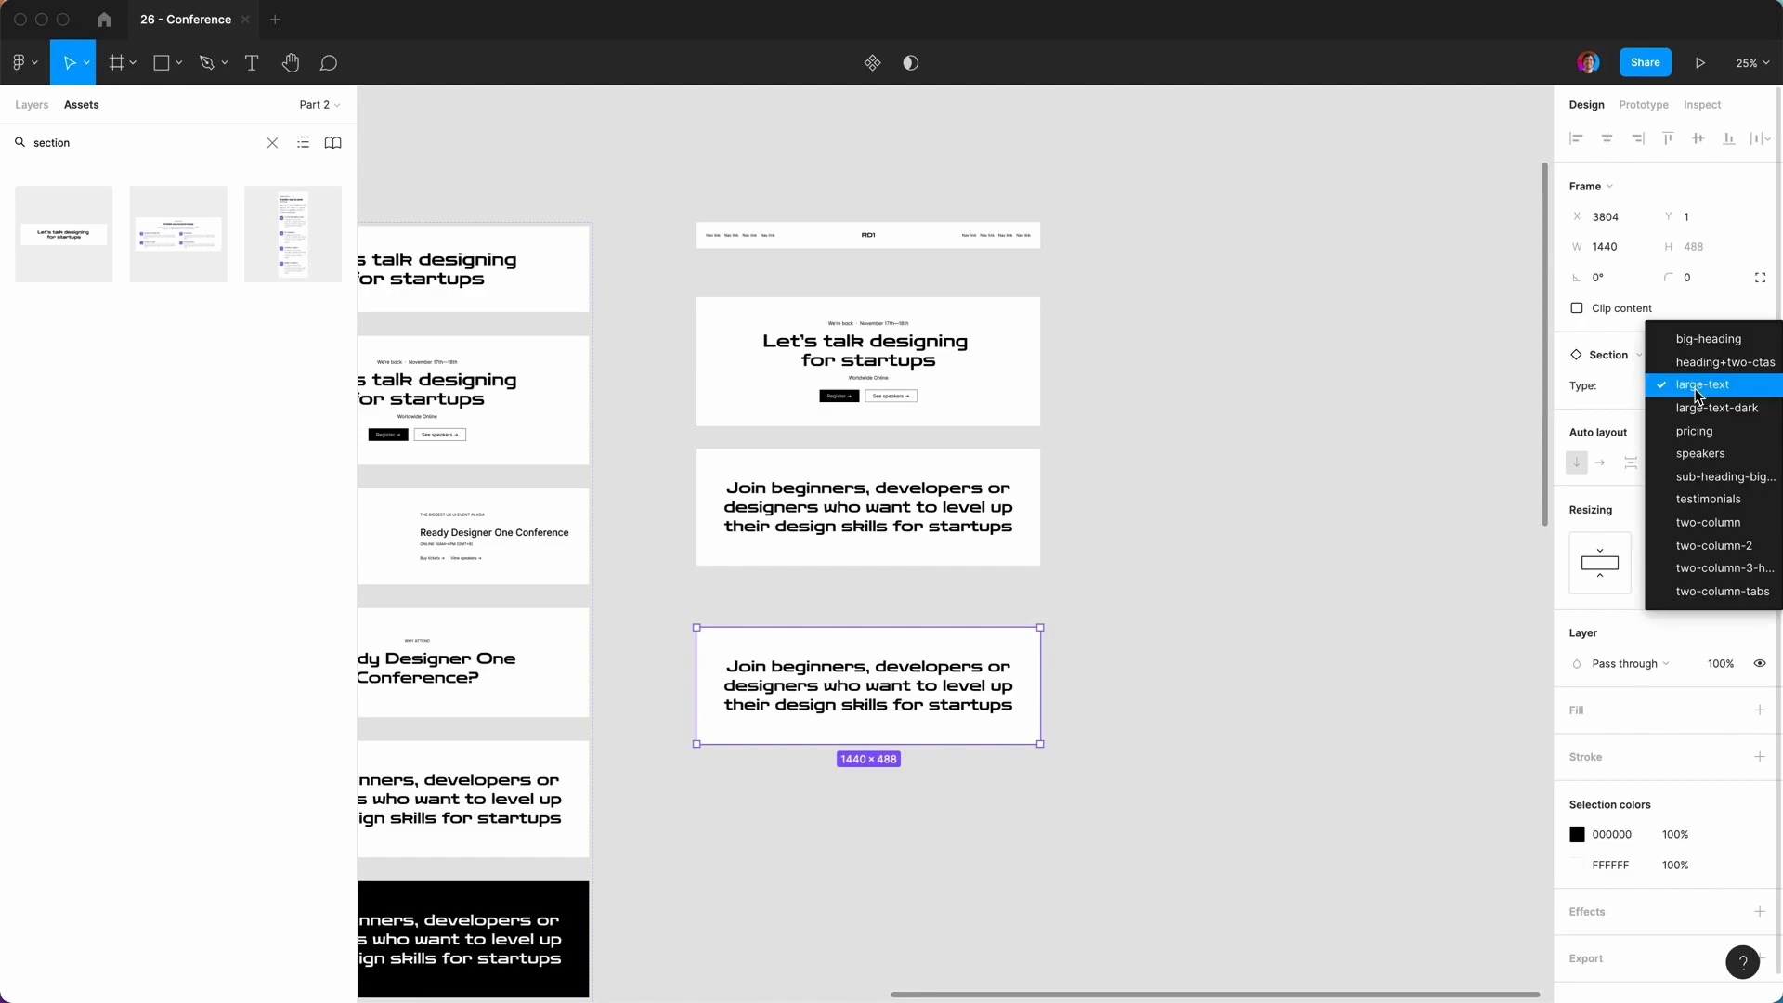
click(1720, 567)
click(1159, 711)
Move the three-heading section up close beneath the large-text section and duplicate it below.
super+click(827, 716)
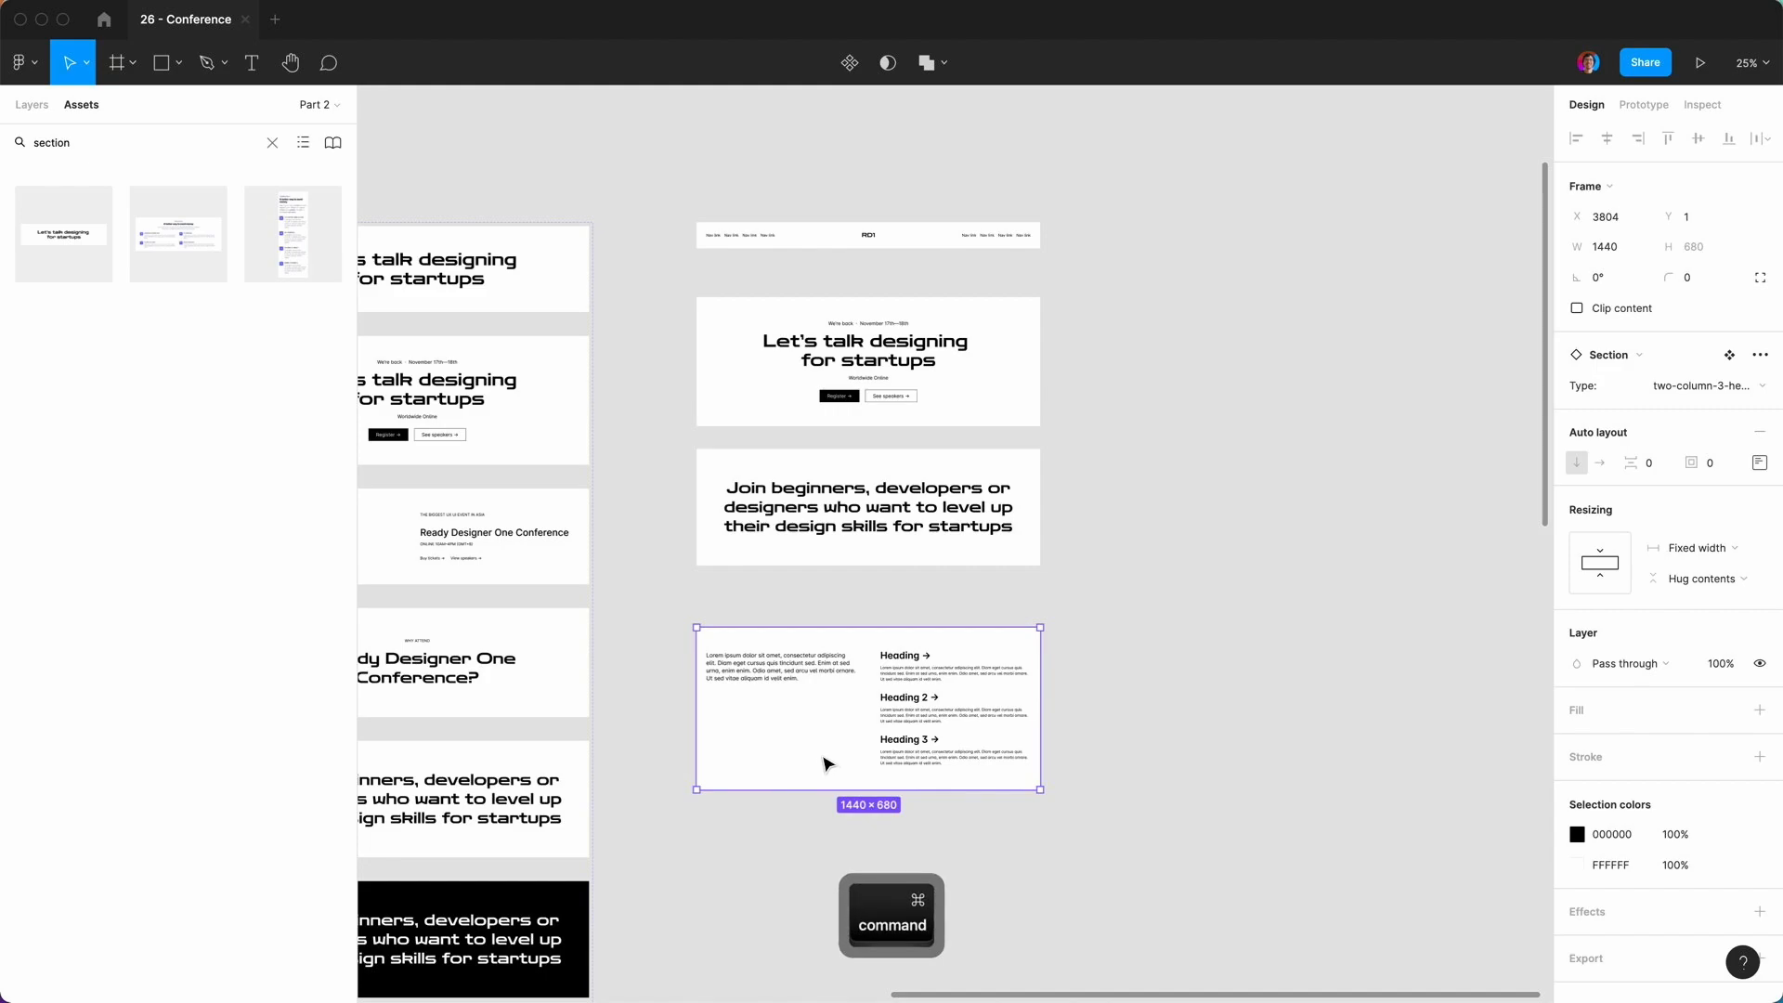
drag(843, 724, 827, 834)
key(super+d)
click(1100, 809)
Check the next No-Code Conference section in the browser and set the duplicated three-heading section's Type to two-column-2 in Figma.
mouse_move(888, 1001)
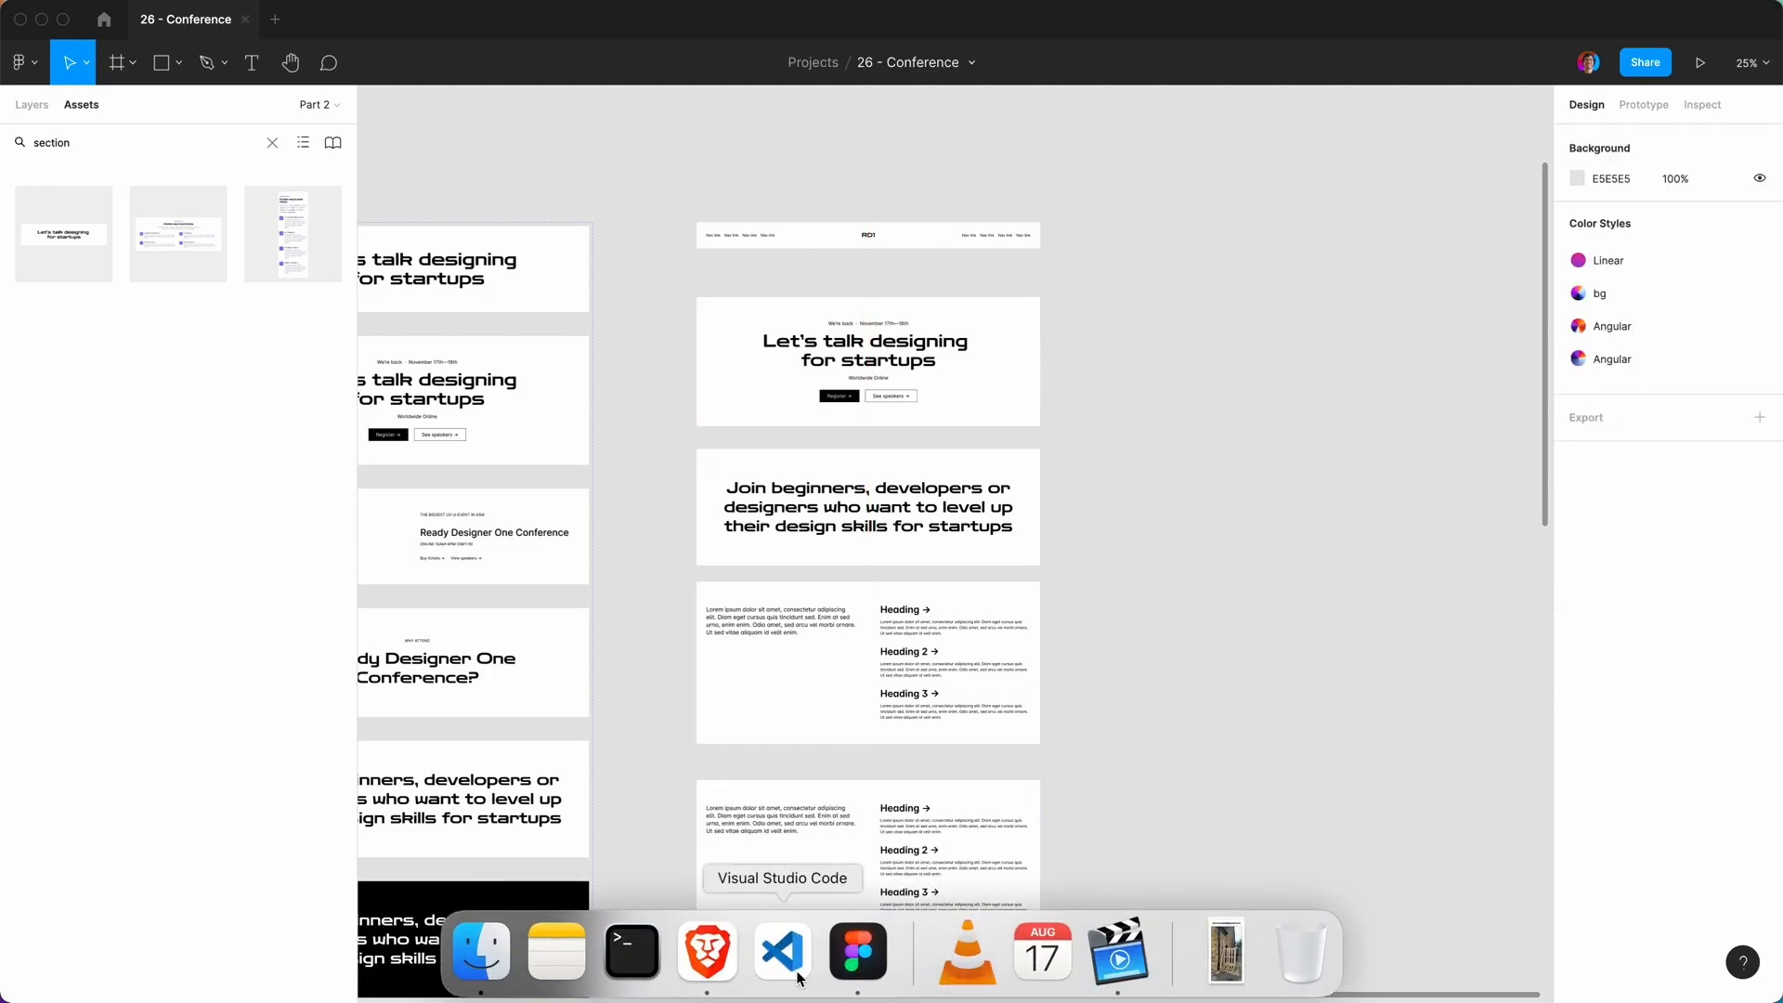
click(707, 950)
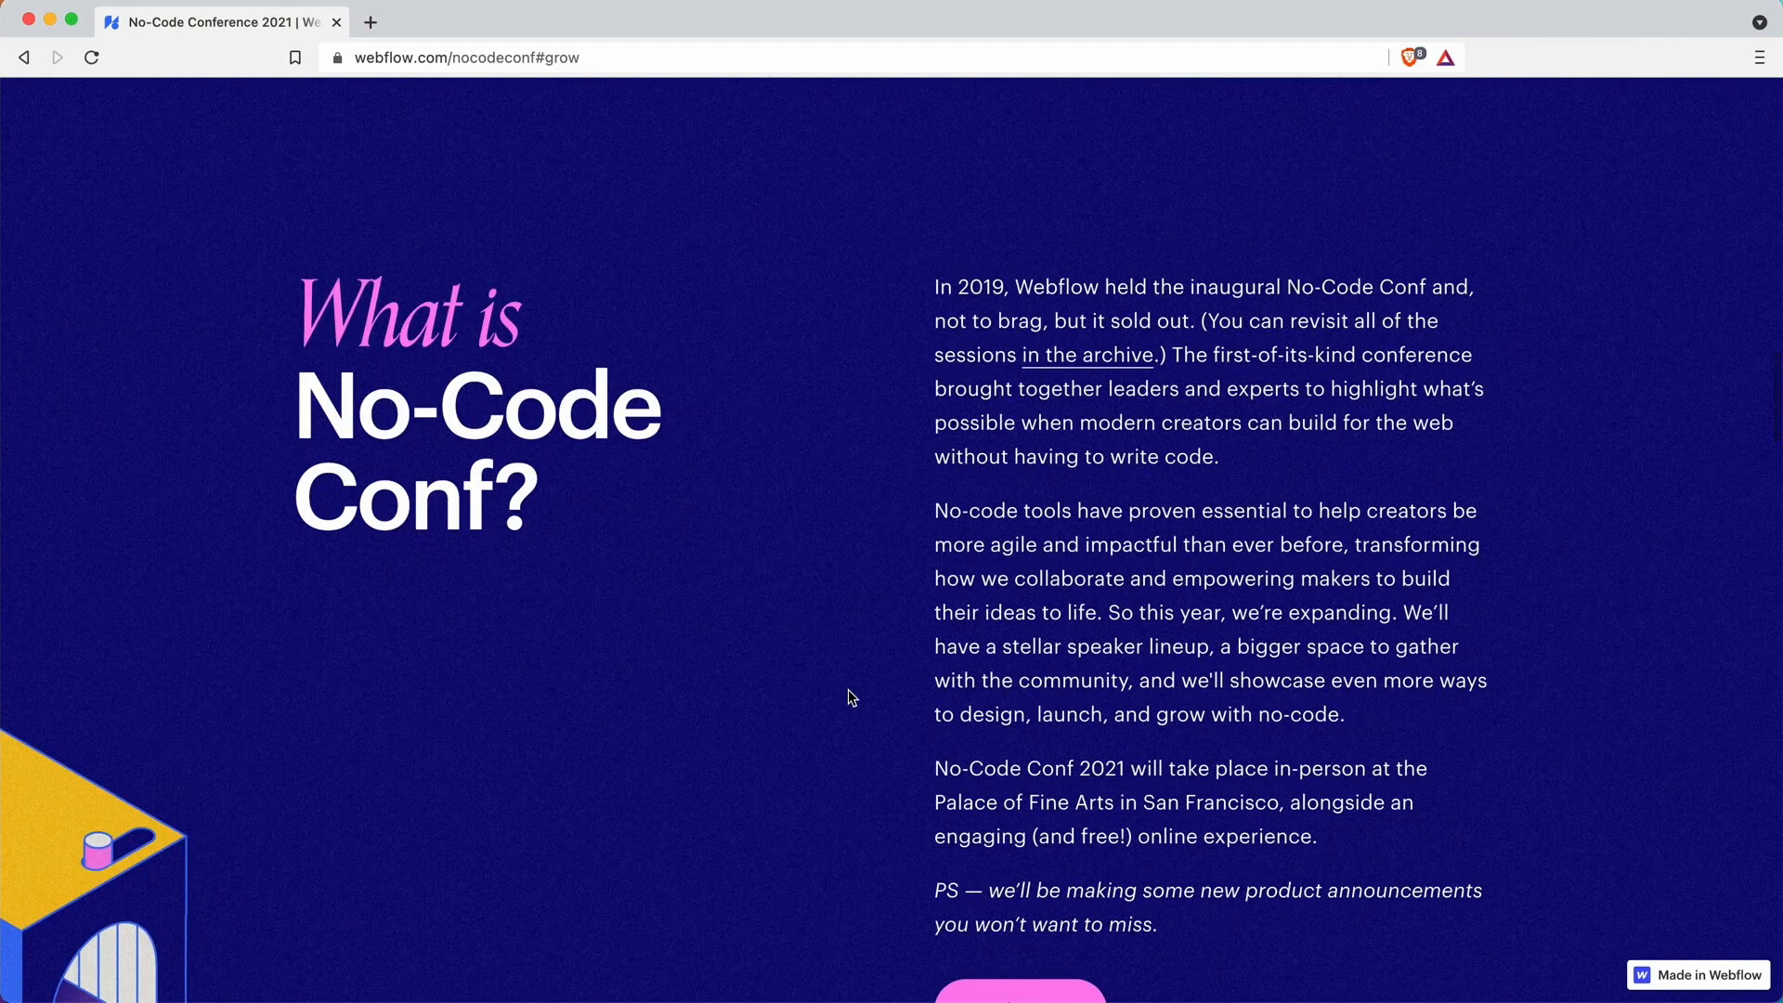
mouse_move(783, 1000)
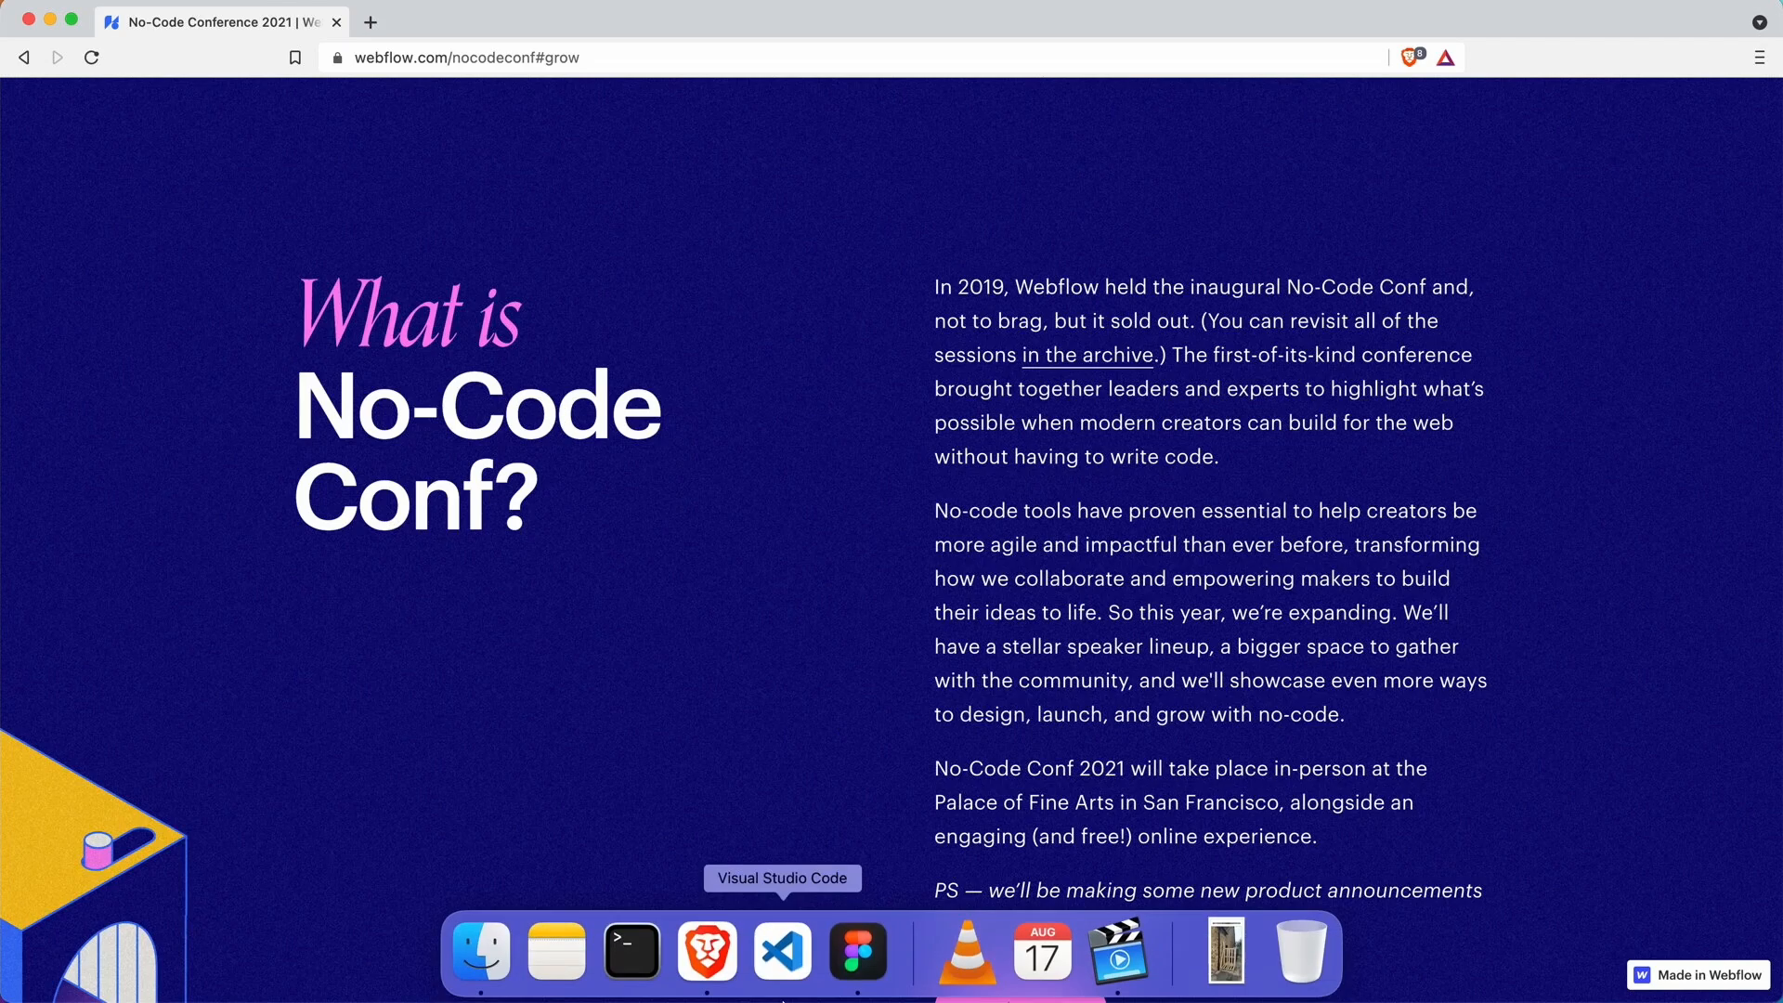
click(872, 967)
click(814, 710)
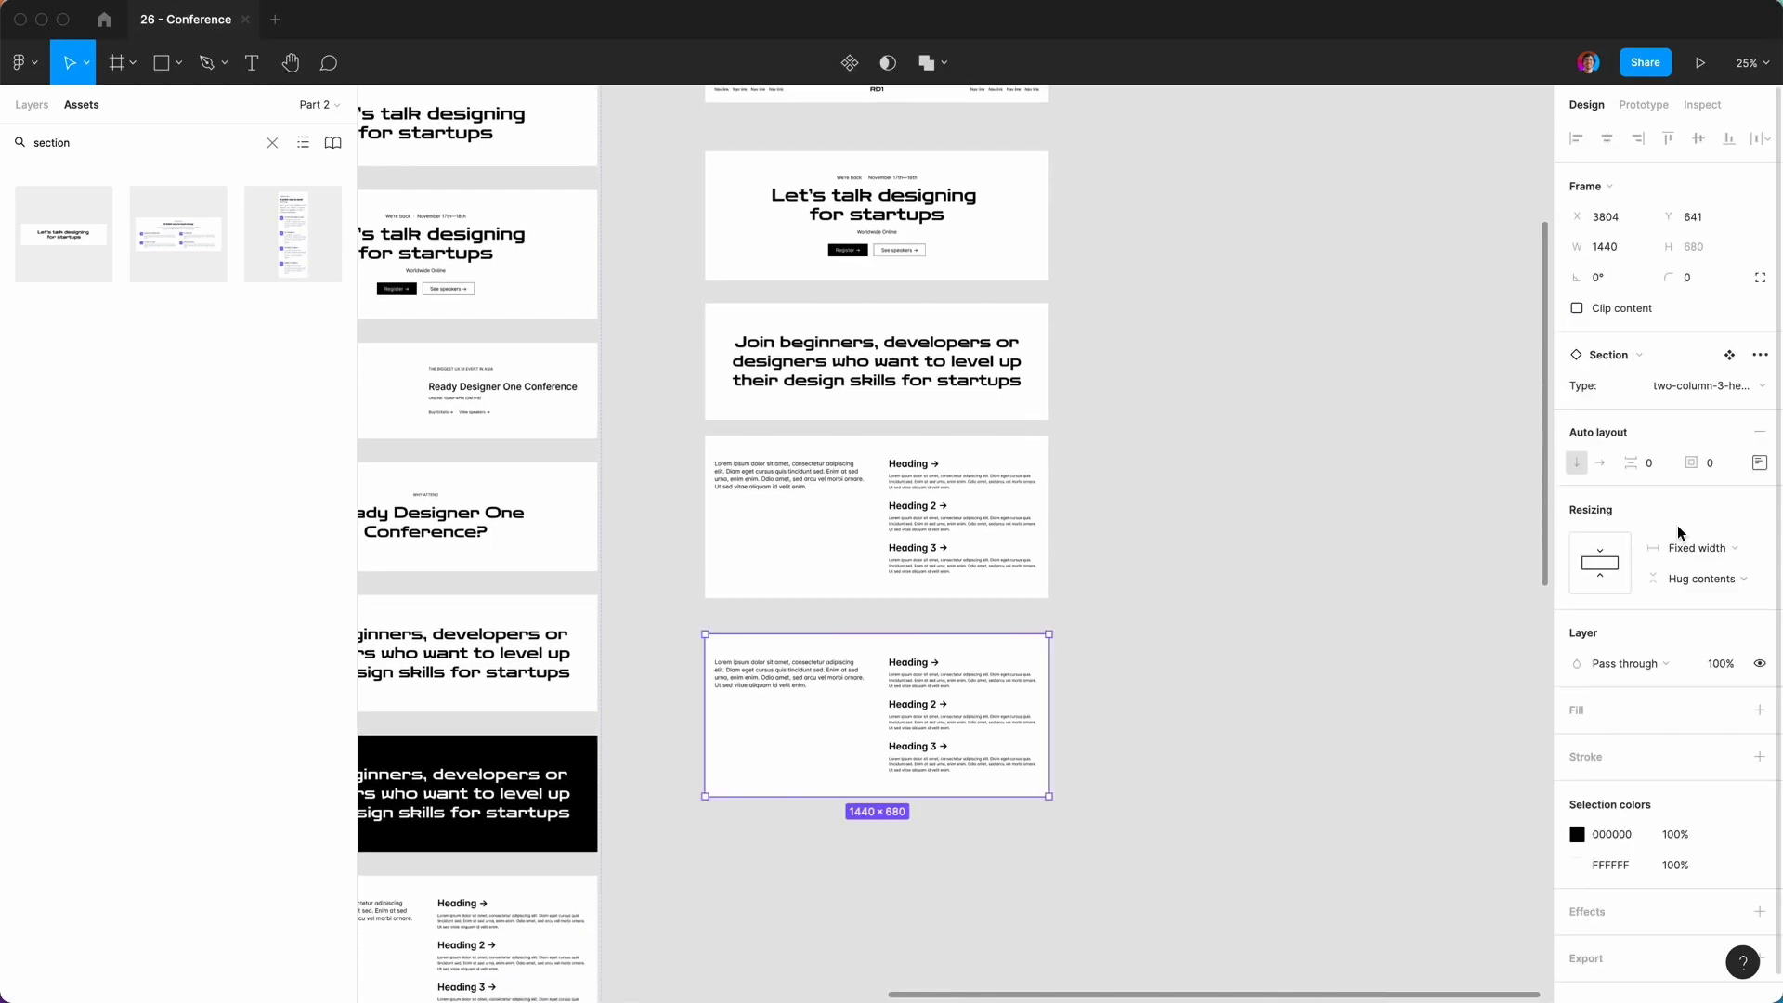
click(1718, 388)
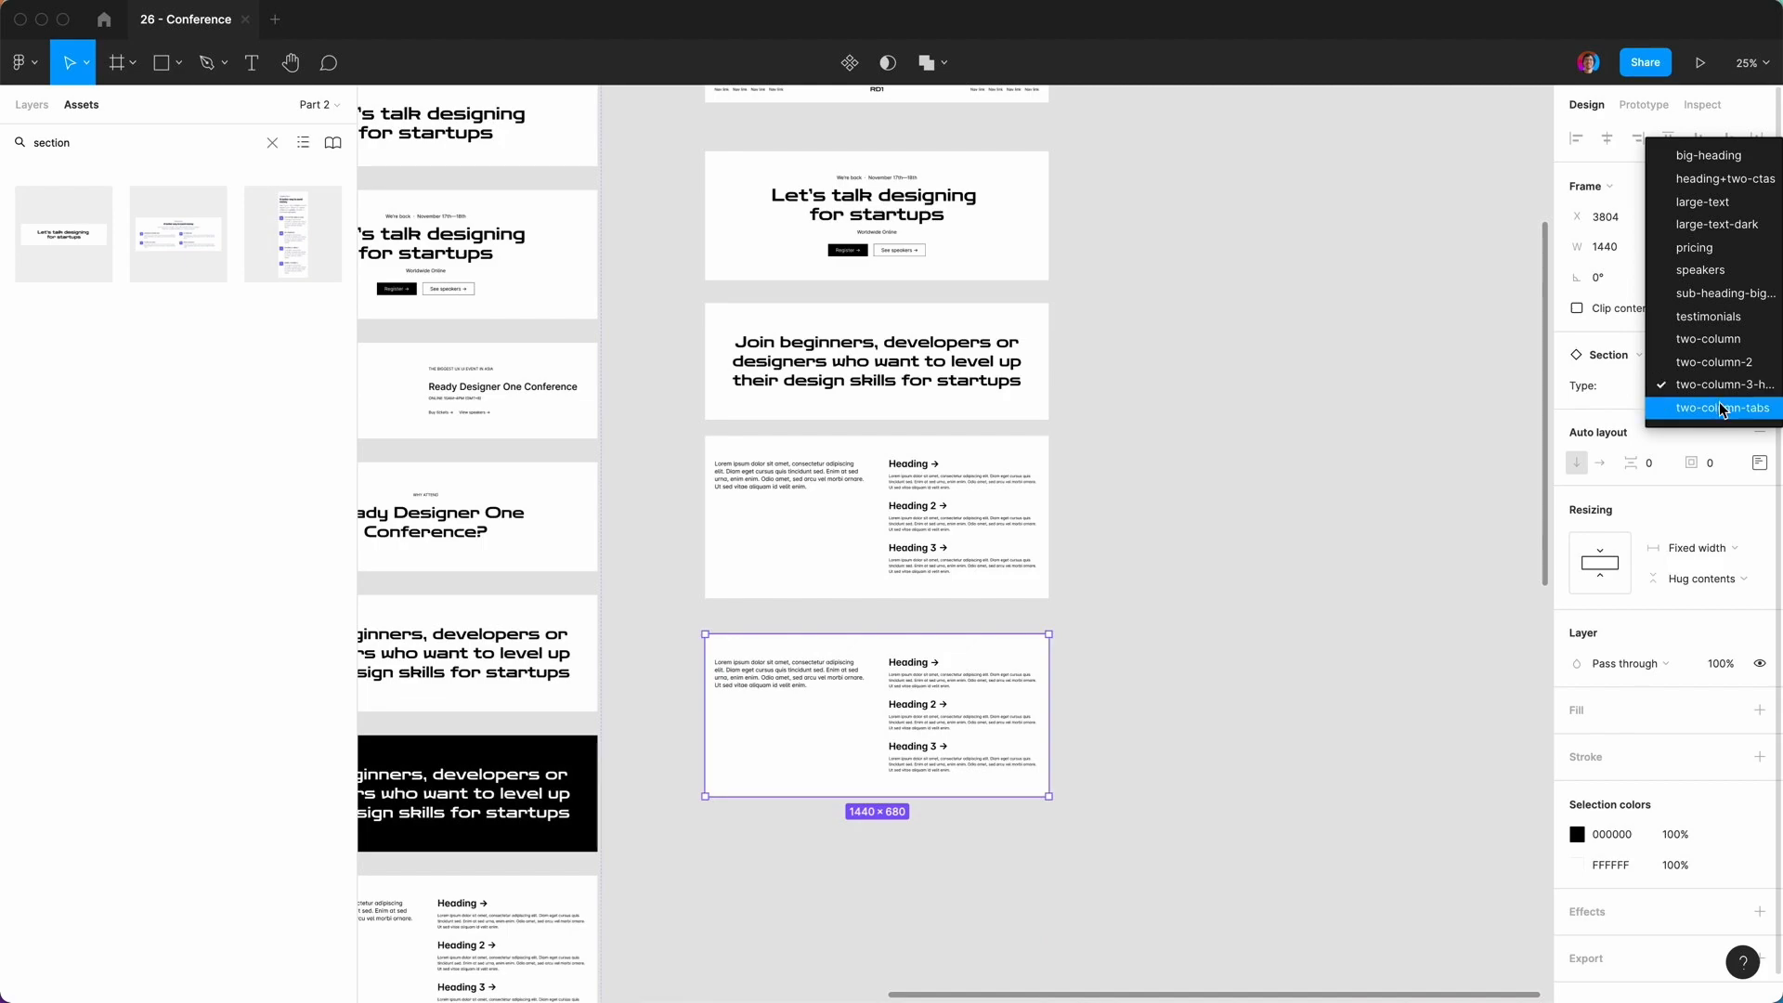
click(1722, 366)
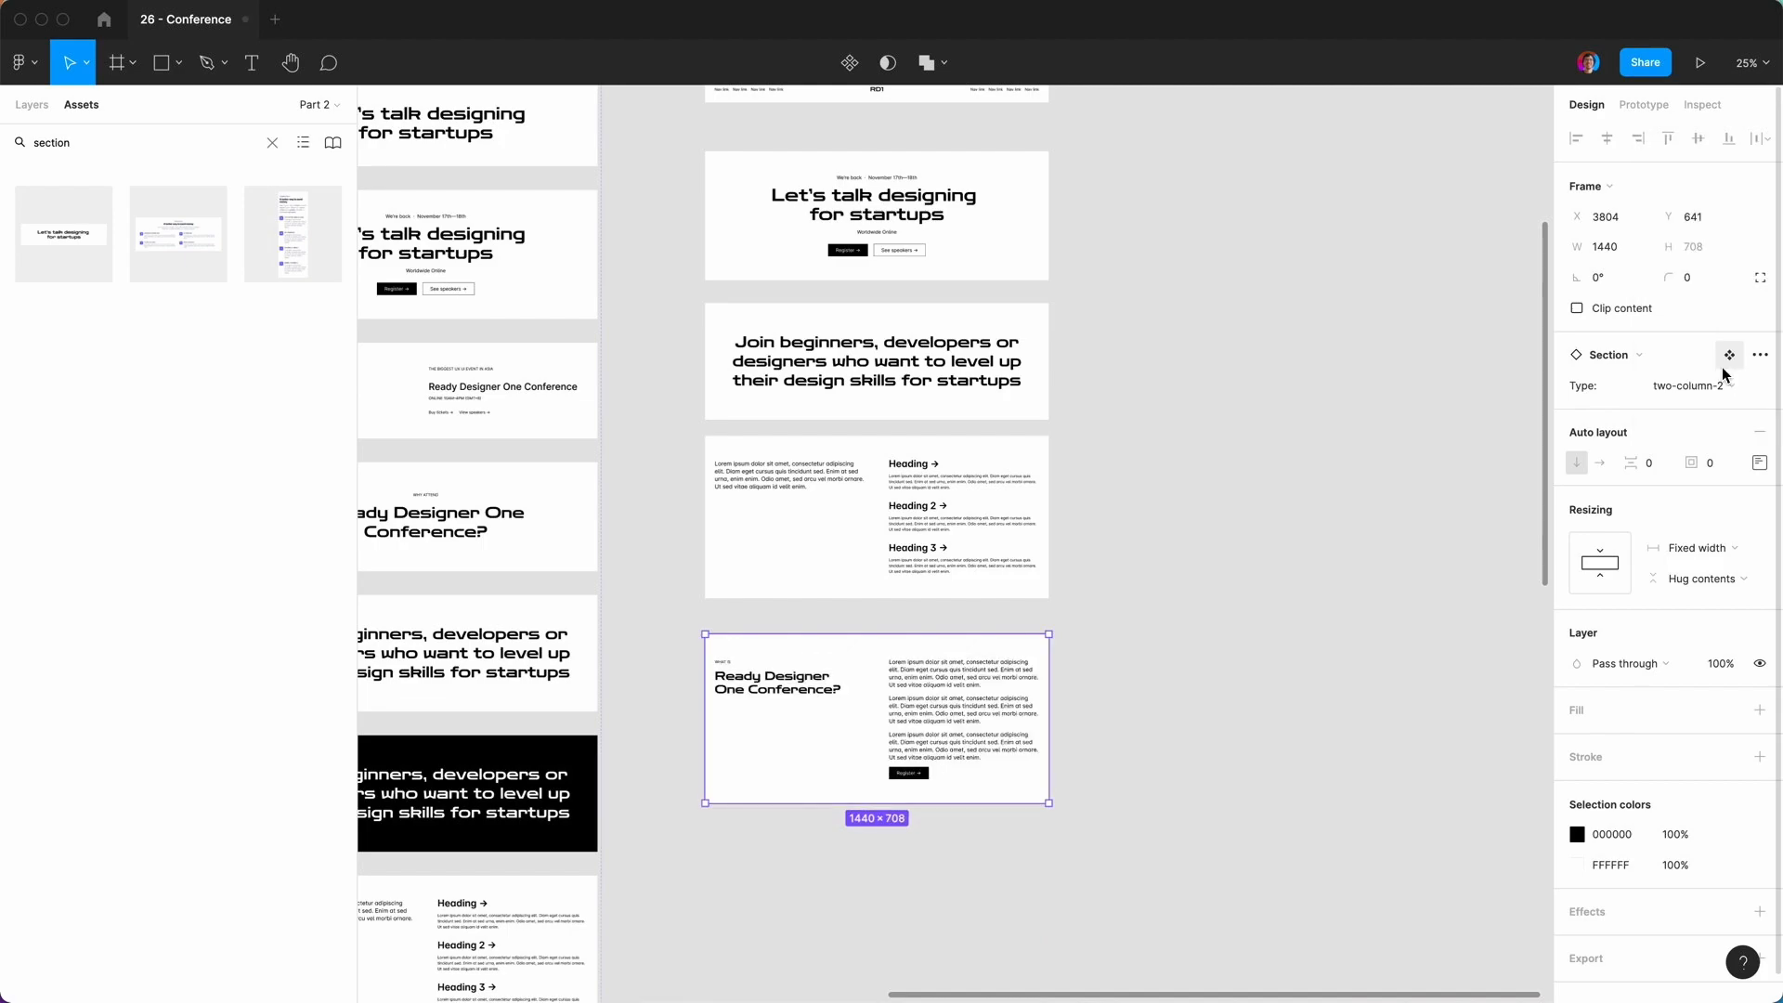
click(1315, 647)
Duplicate the two-column-2 section below itself and set the copy's Type to two-column-tabs.
click(836, 755)
key(super+d)
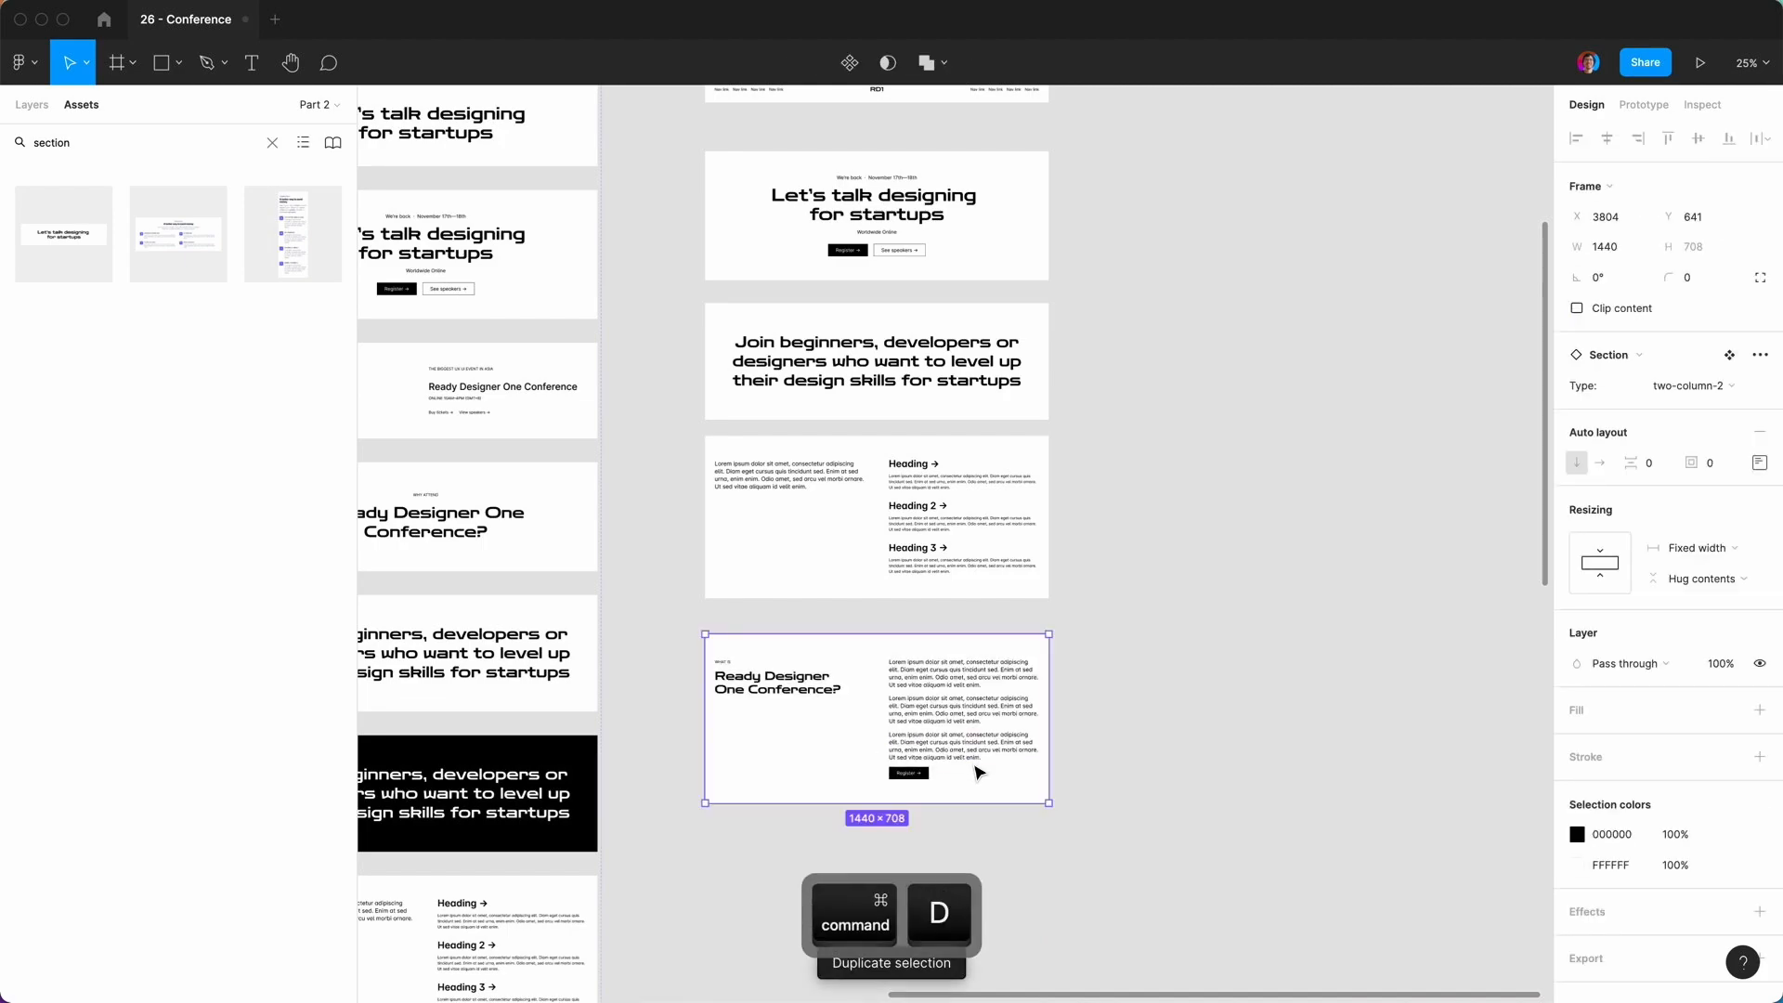
scroll(975, 768, down, 4)
drag(849, 711, 848, 740)
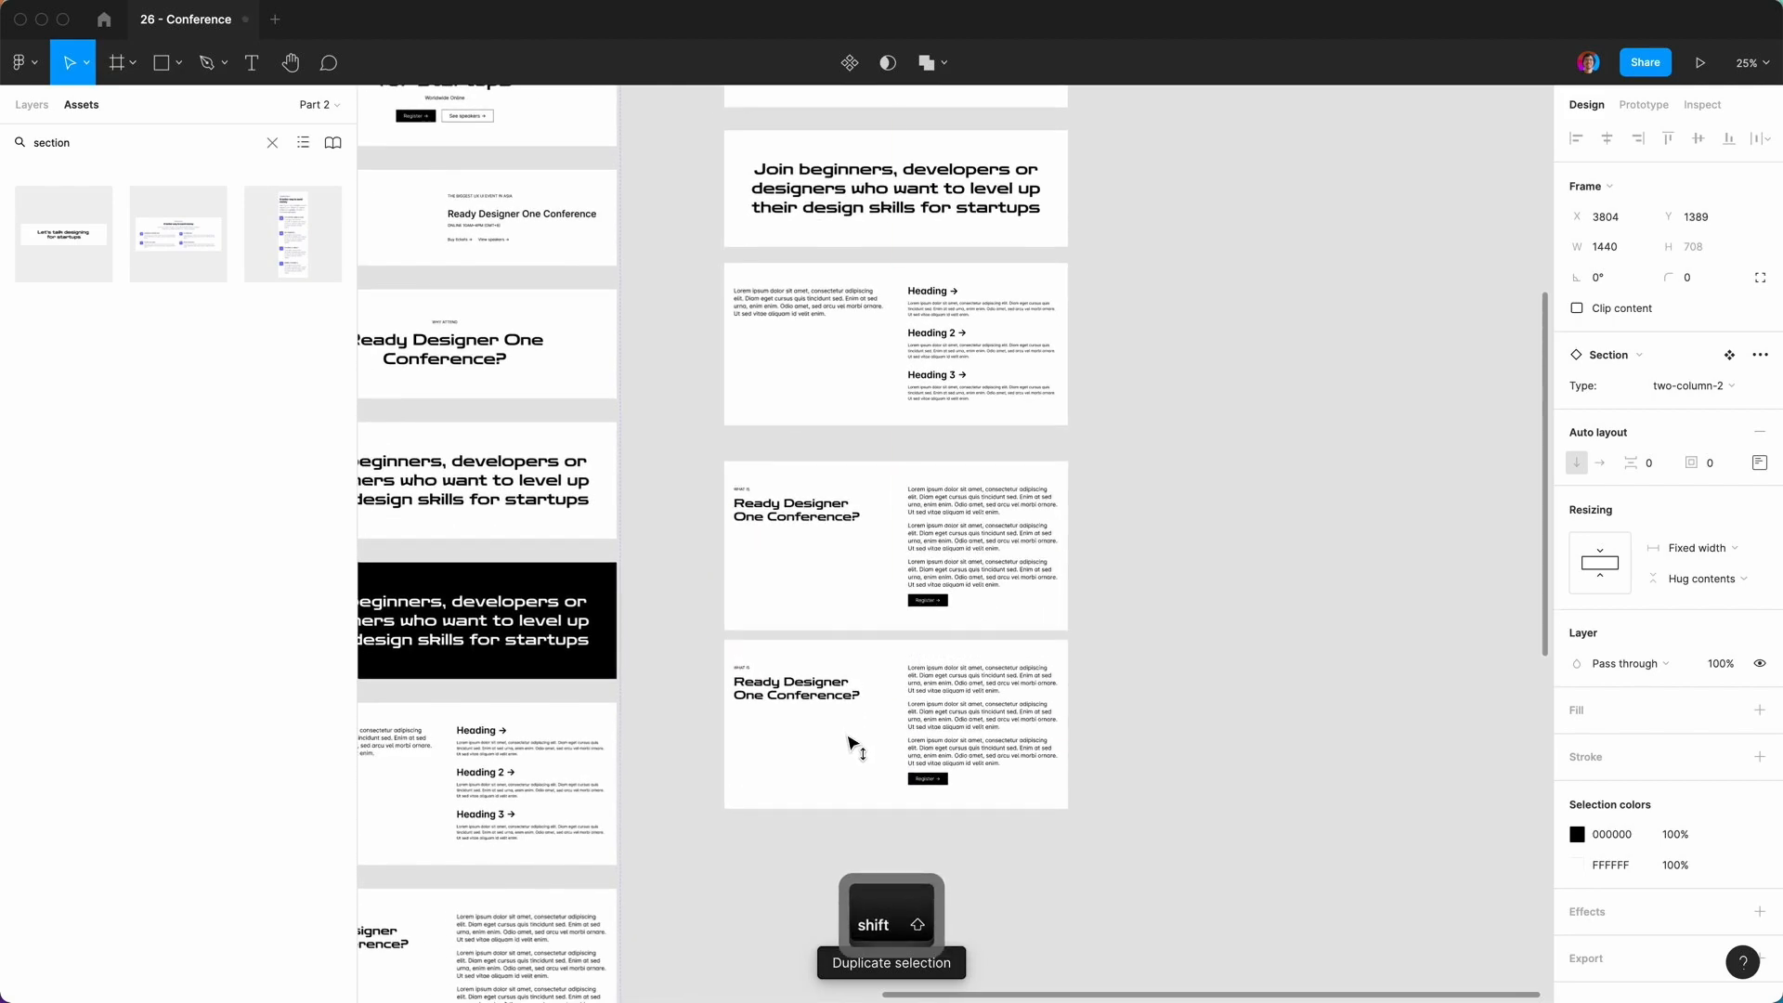
mouse_move(961, 970)
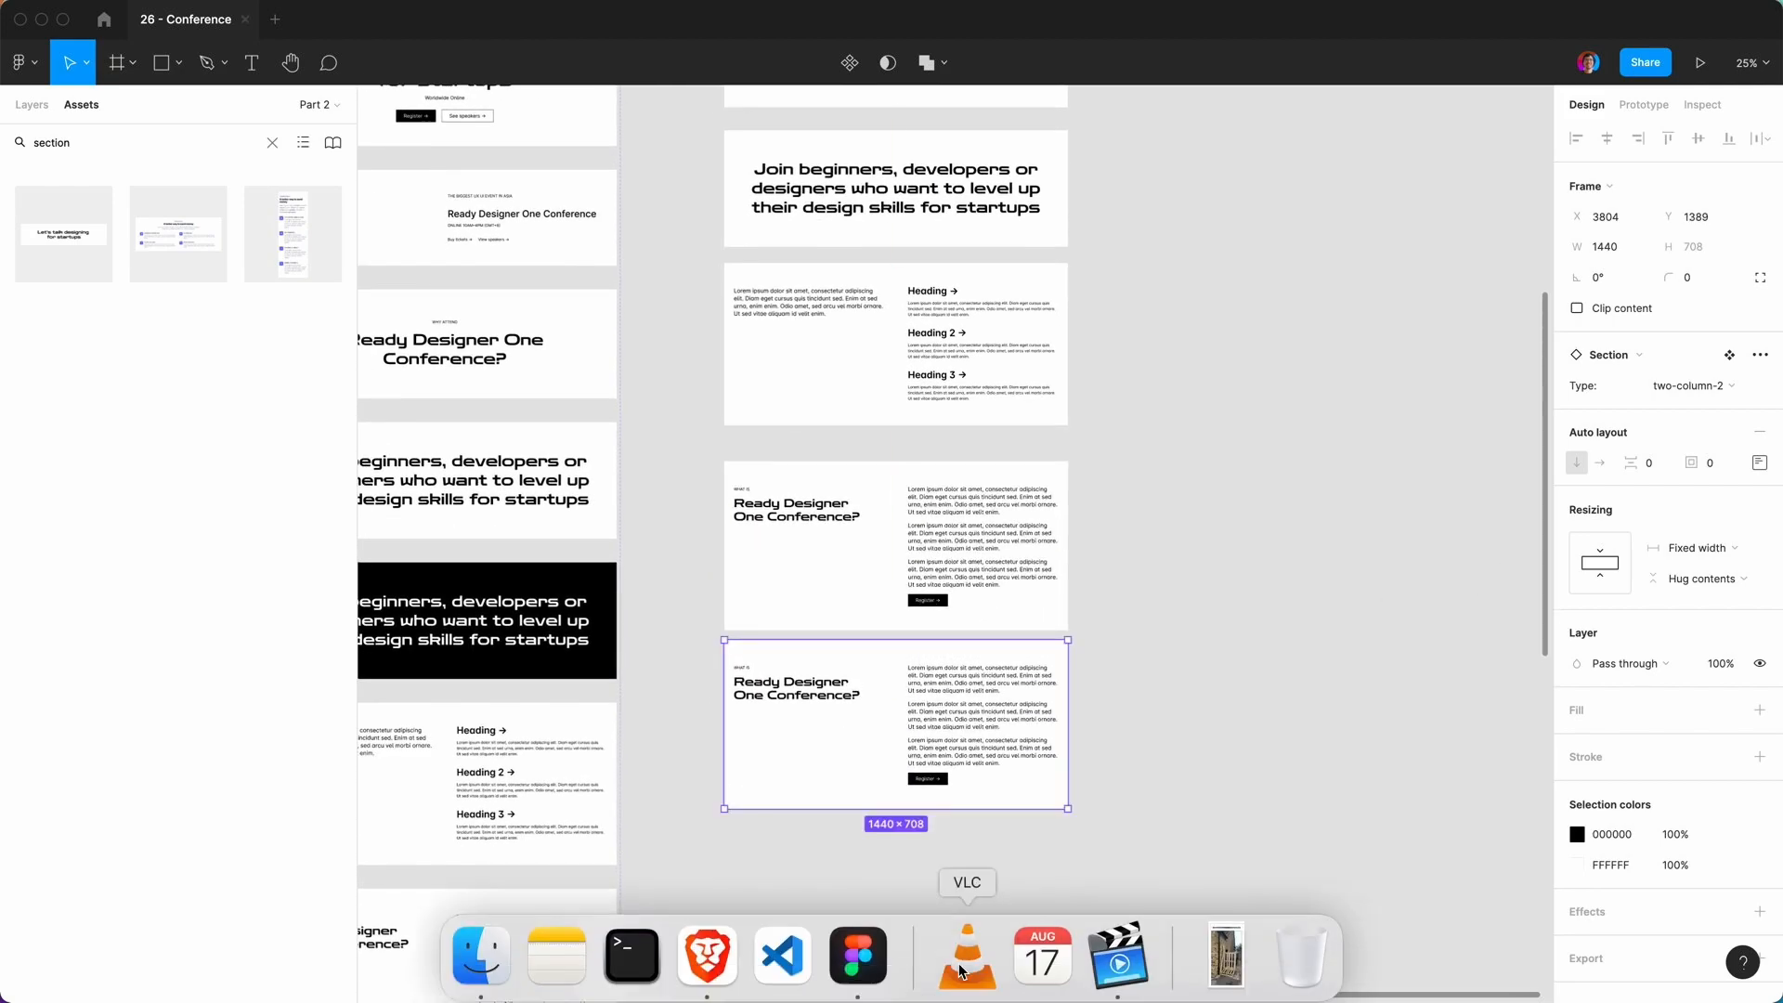
click(1709, 388)
click(1720, 431)
click(1265, 685)
scroll(1268, 685, down, 2)
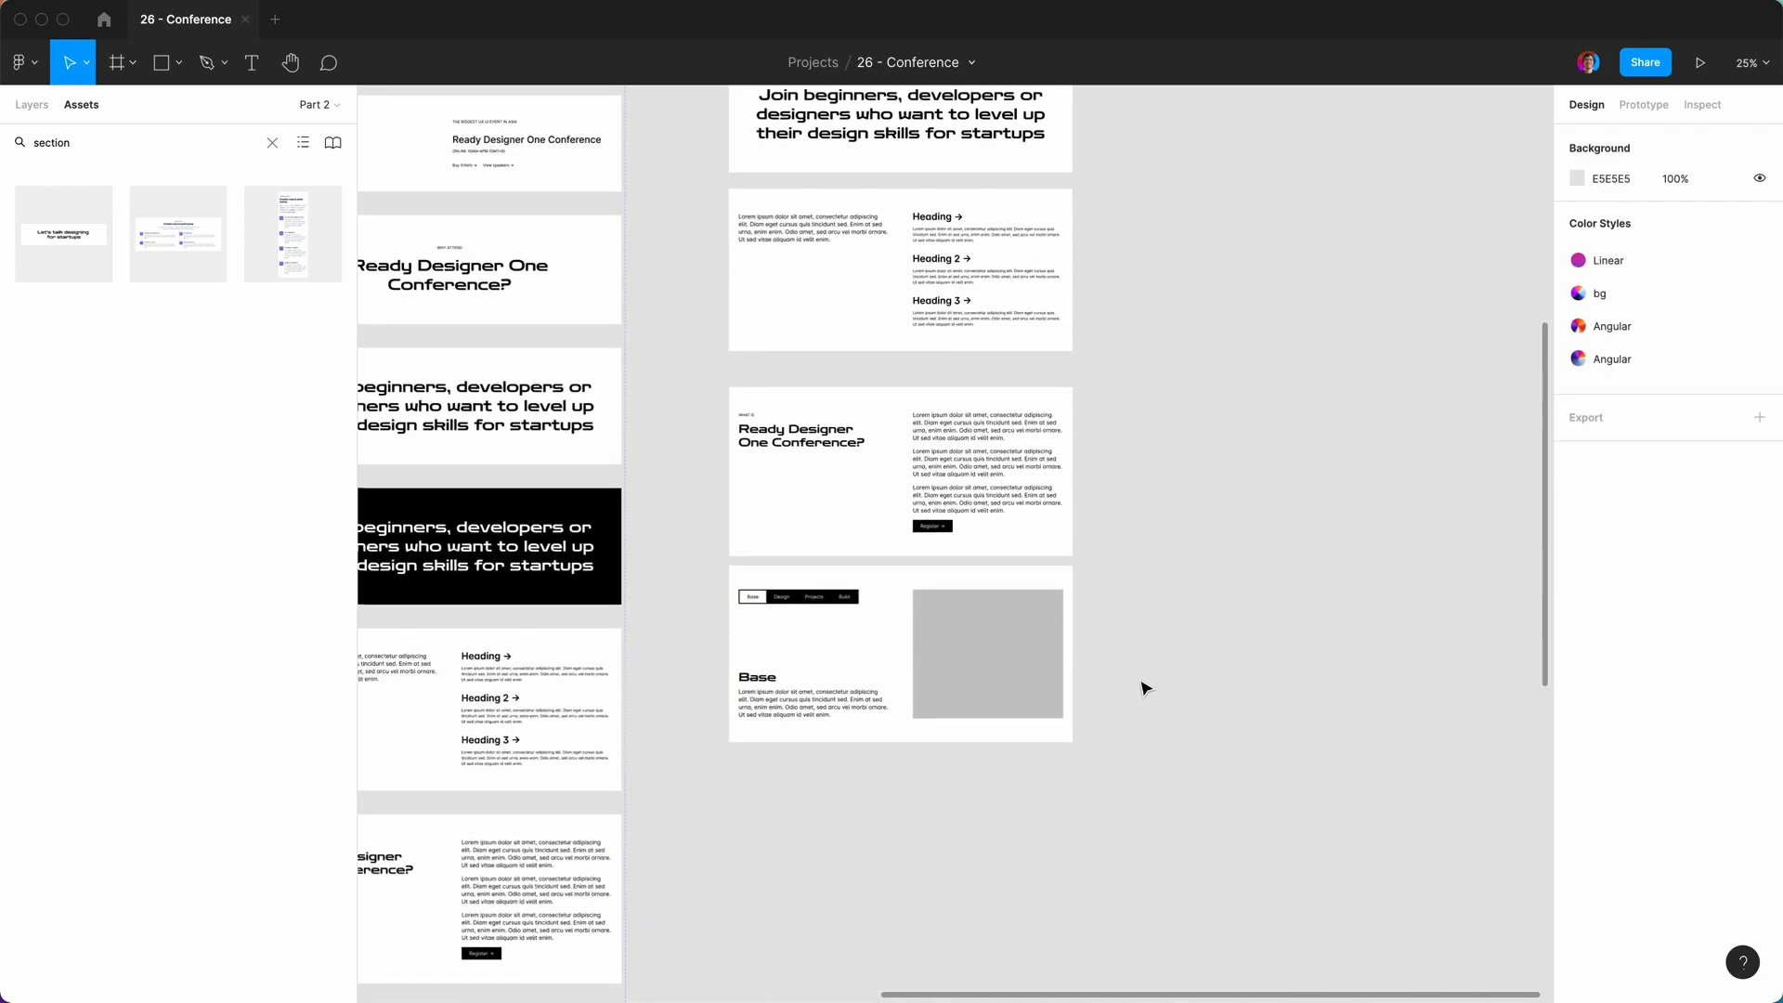
Check the rest of the No-Code Conference page in the browser and place a footer instance from the Figma assets below the tabs section.
mouse_move(785, 995)
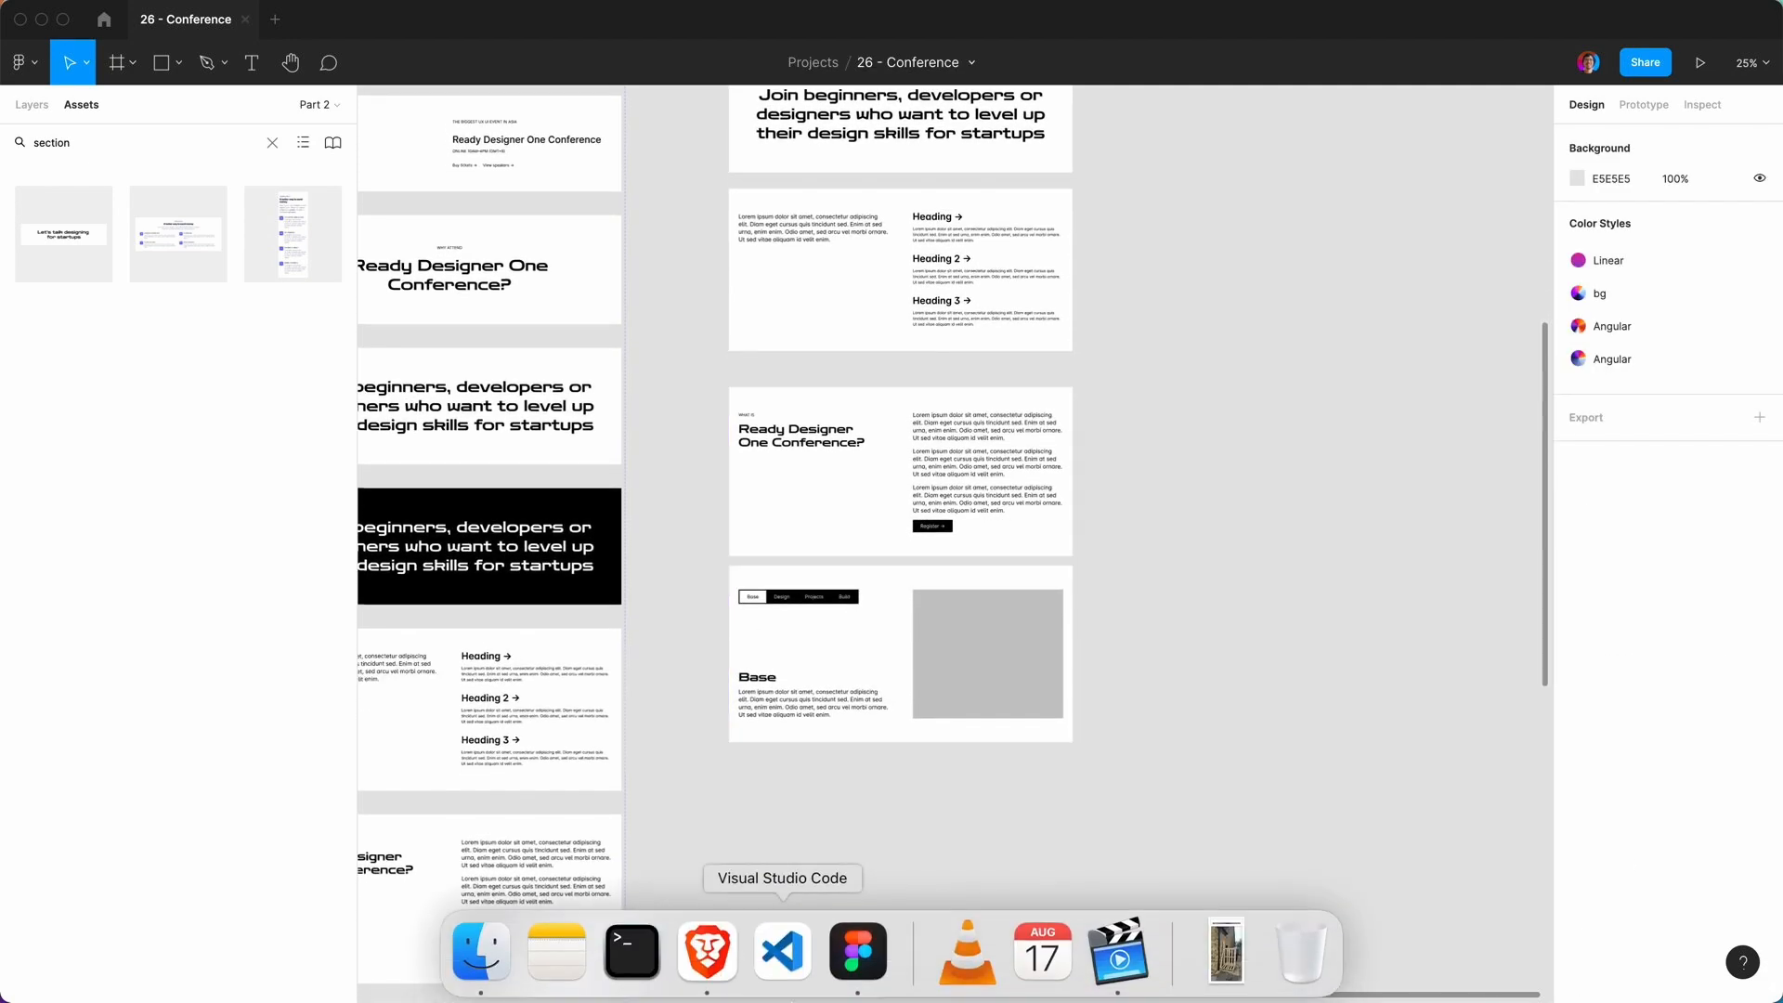
click(706, 952)
scroll(783, 744, down, 15)
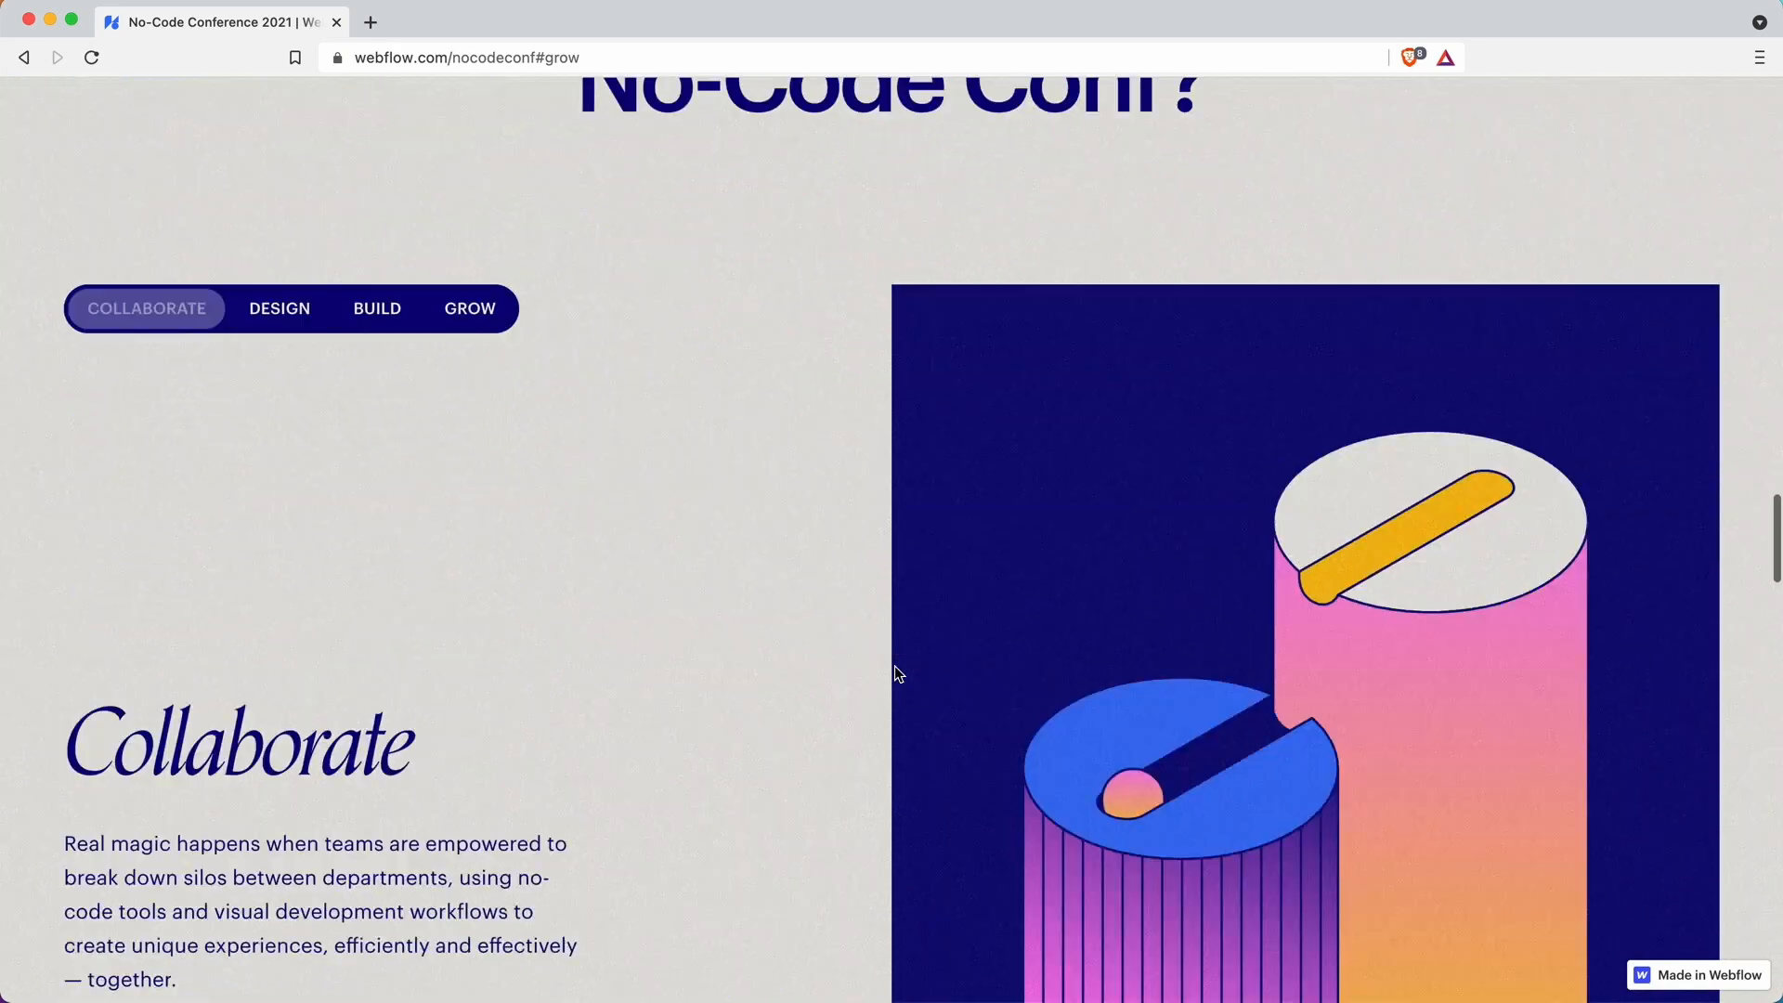
scroll(897, 673, down, 20)
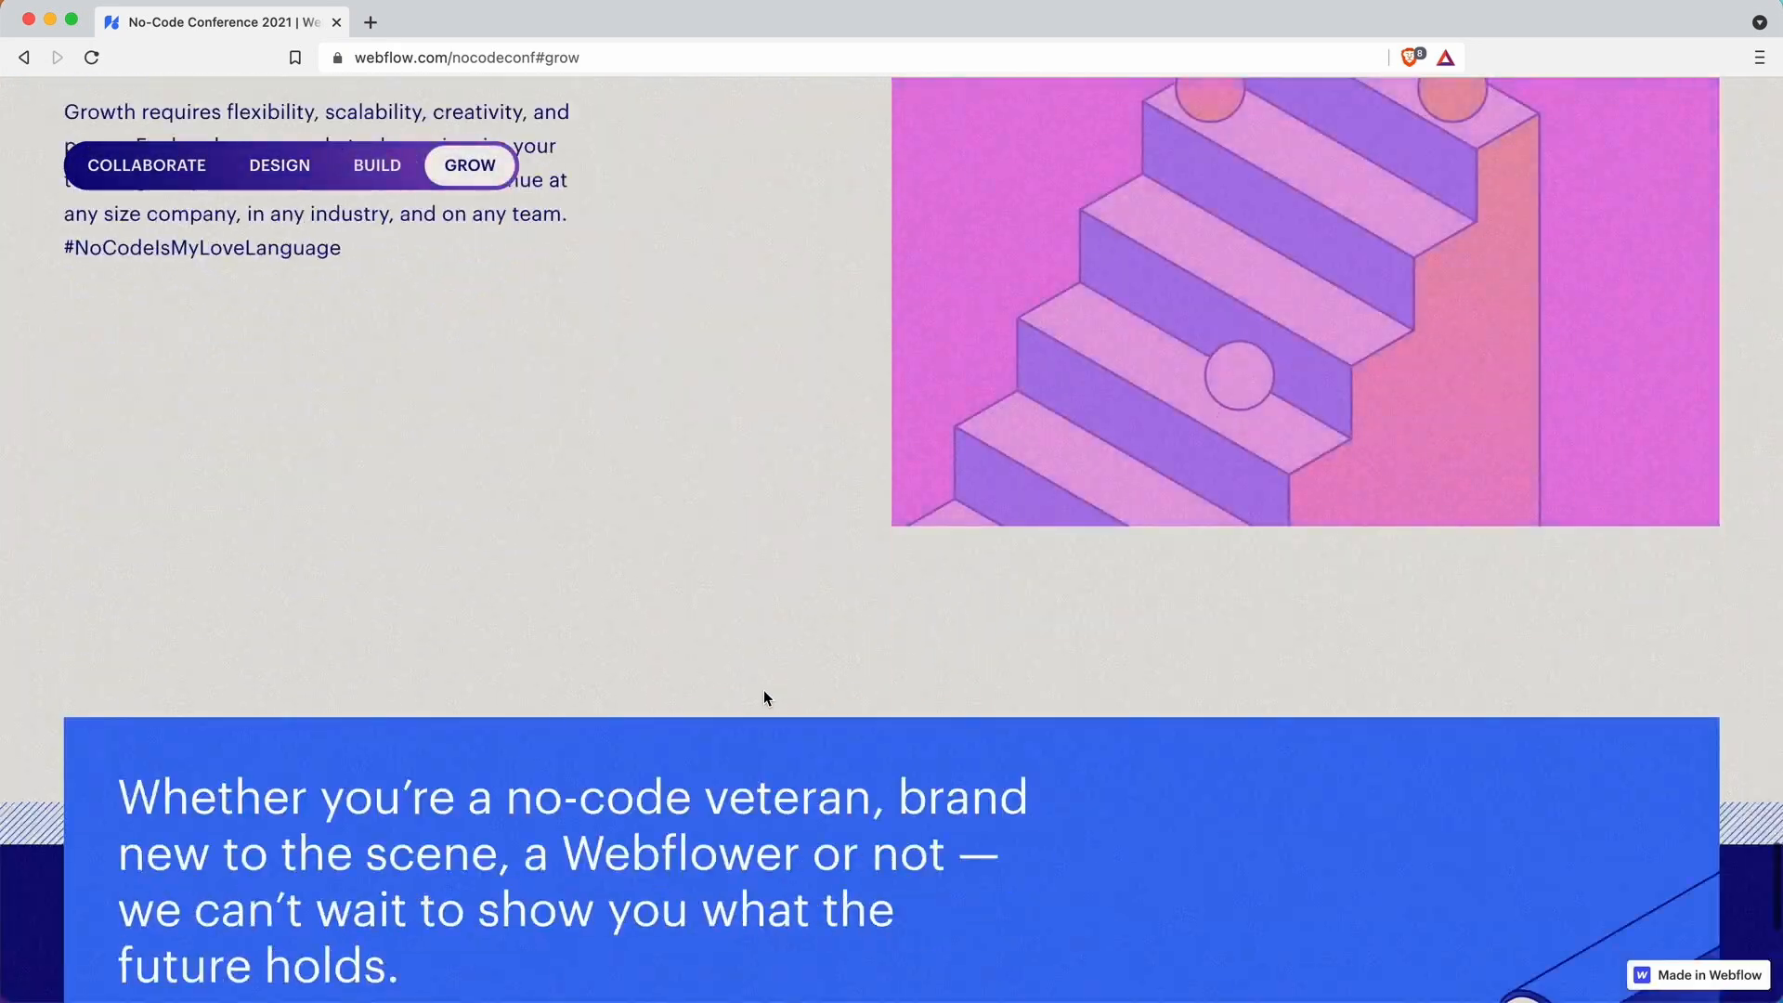
scroll(763, 698, down, 10)
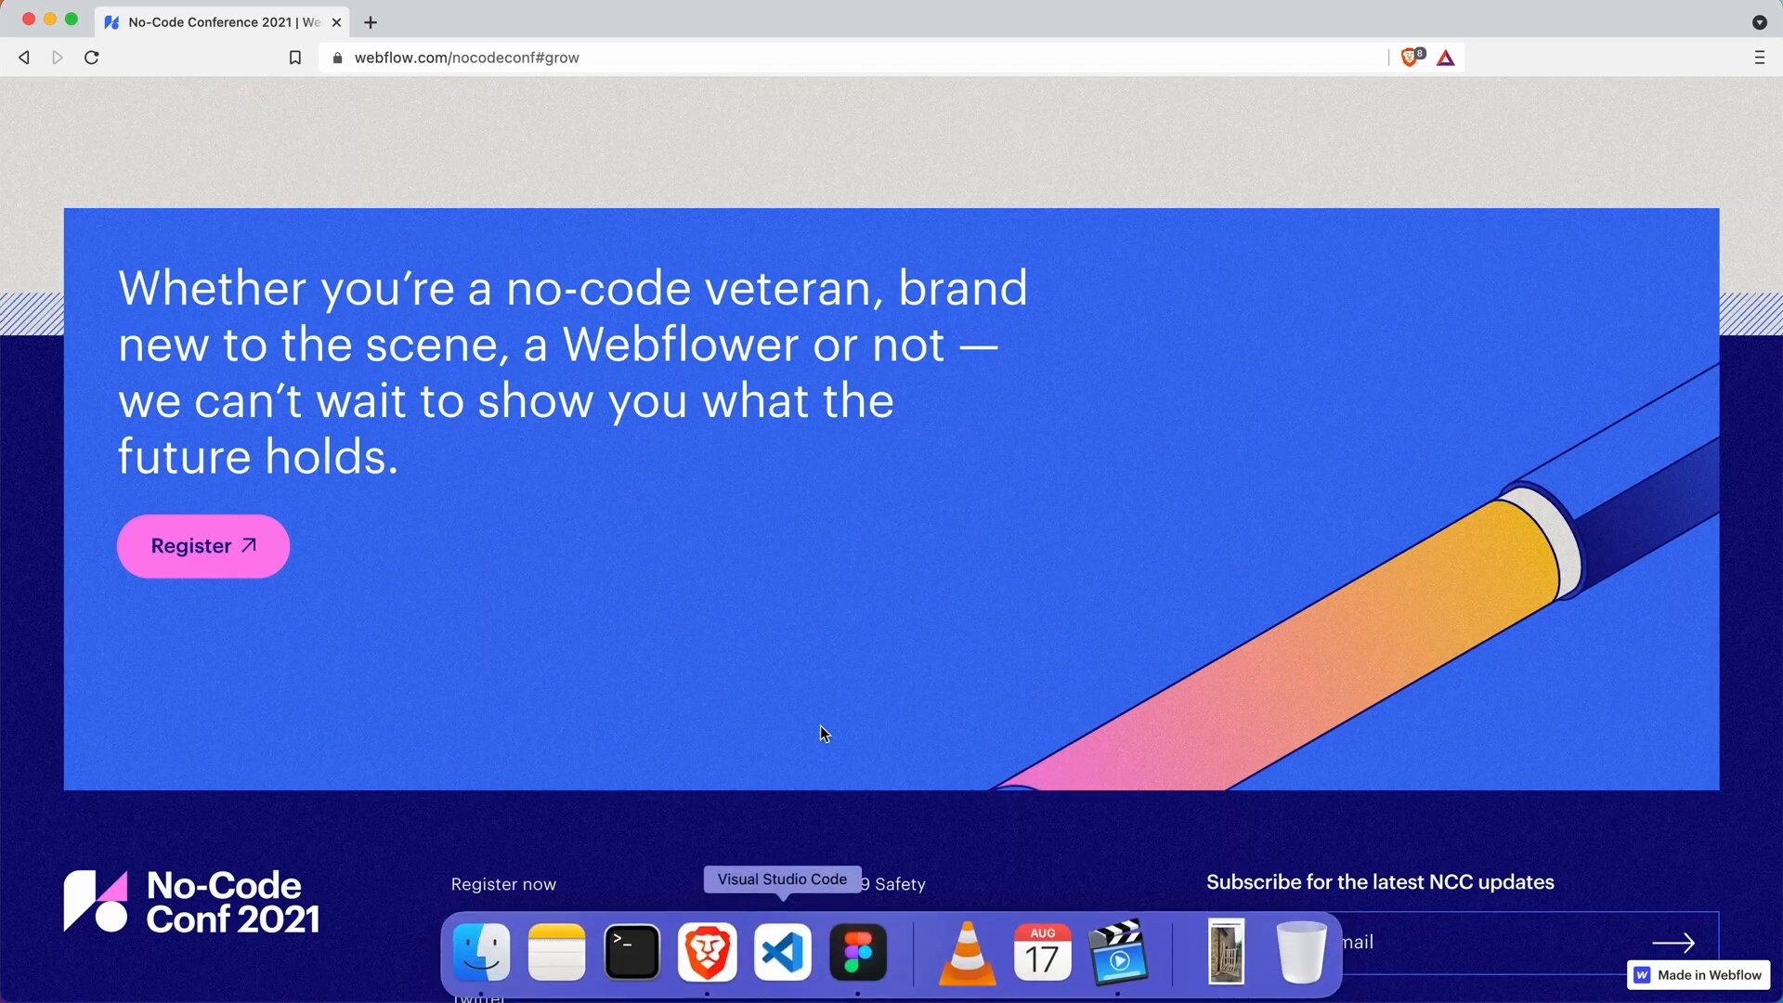
scroll(801, 842, down, 4)
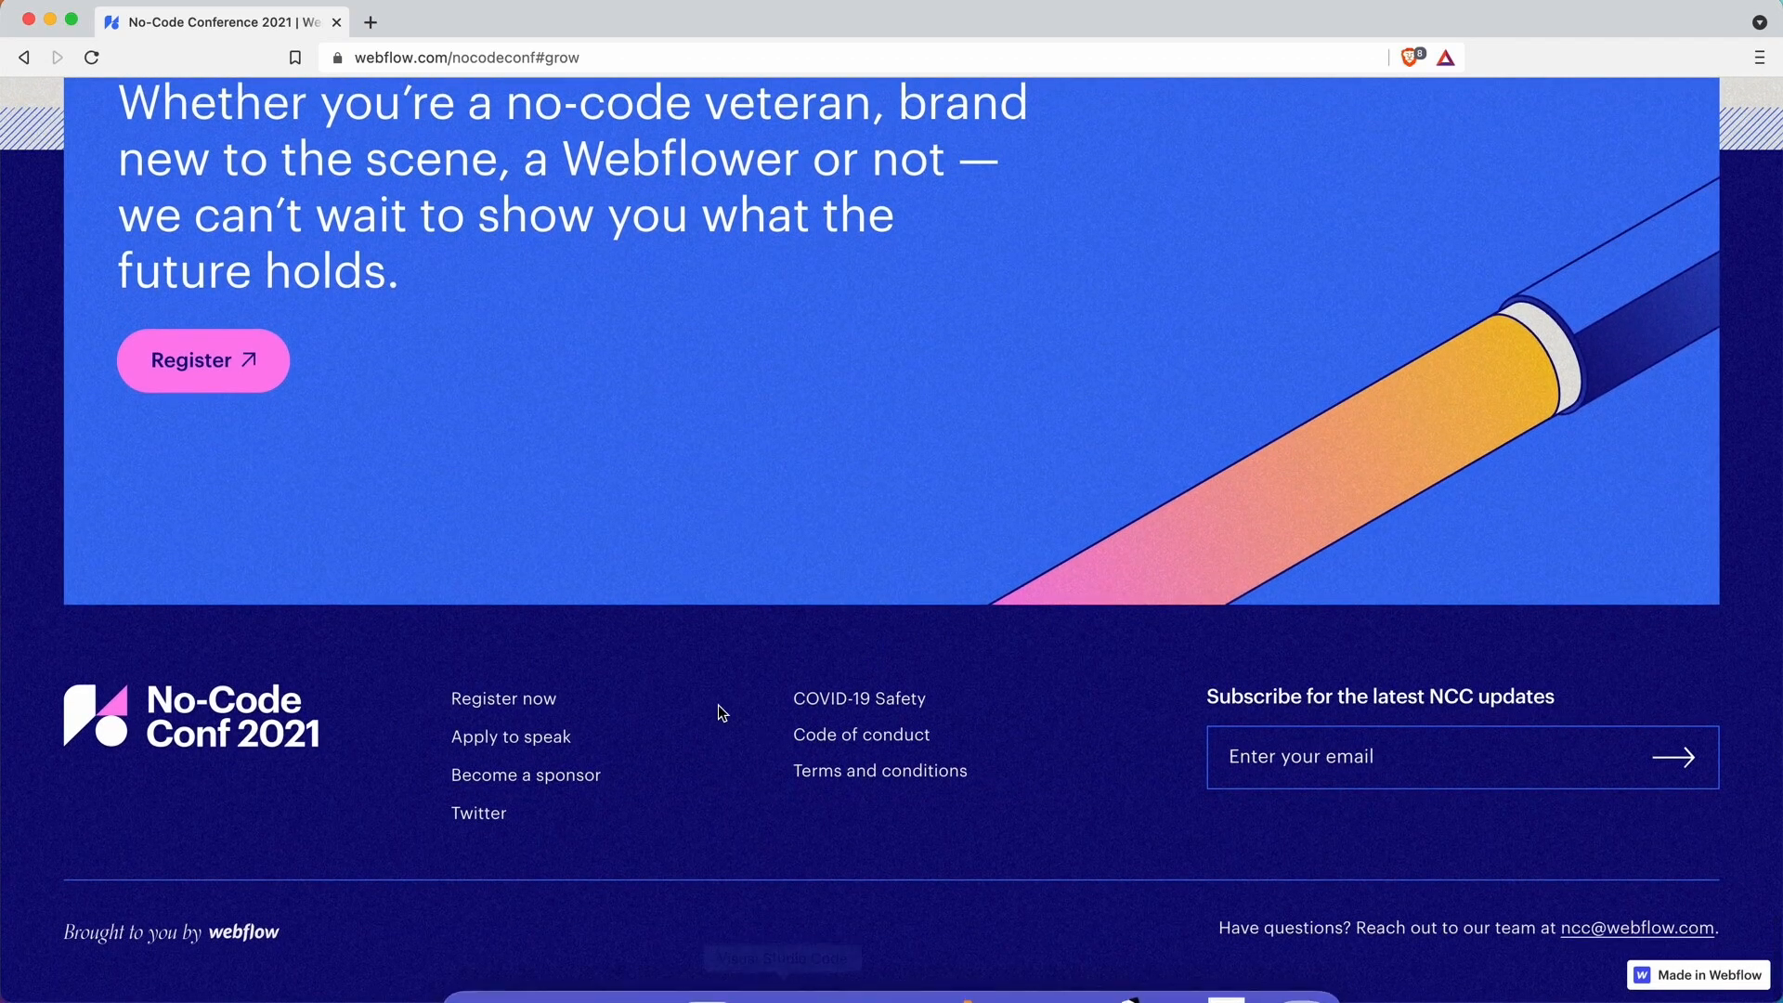
click(873, 970)
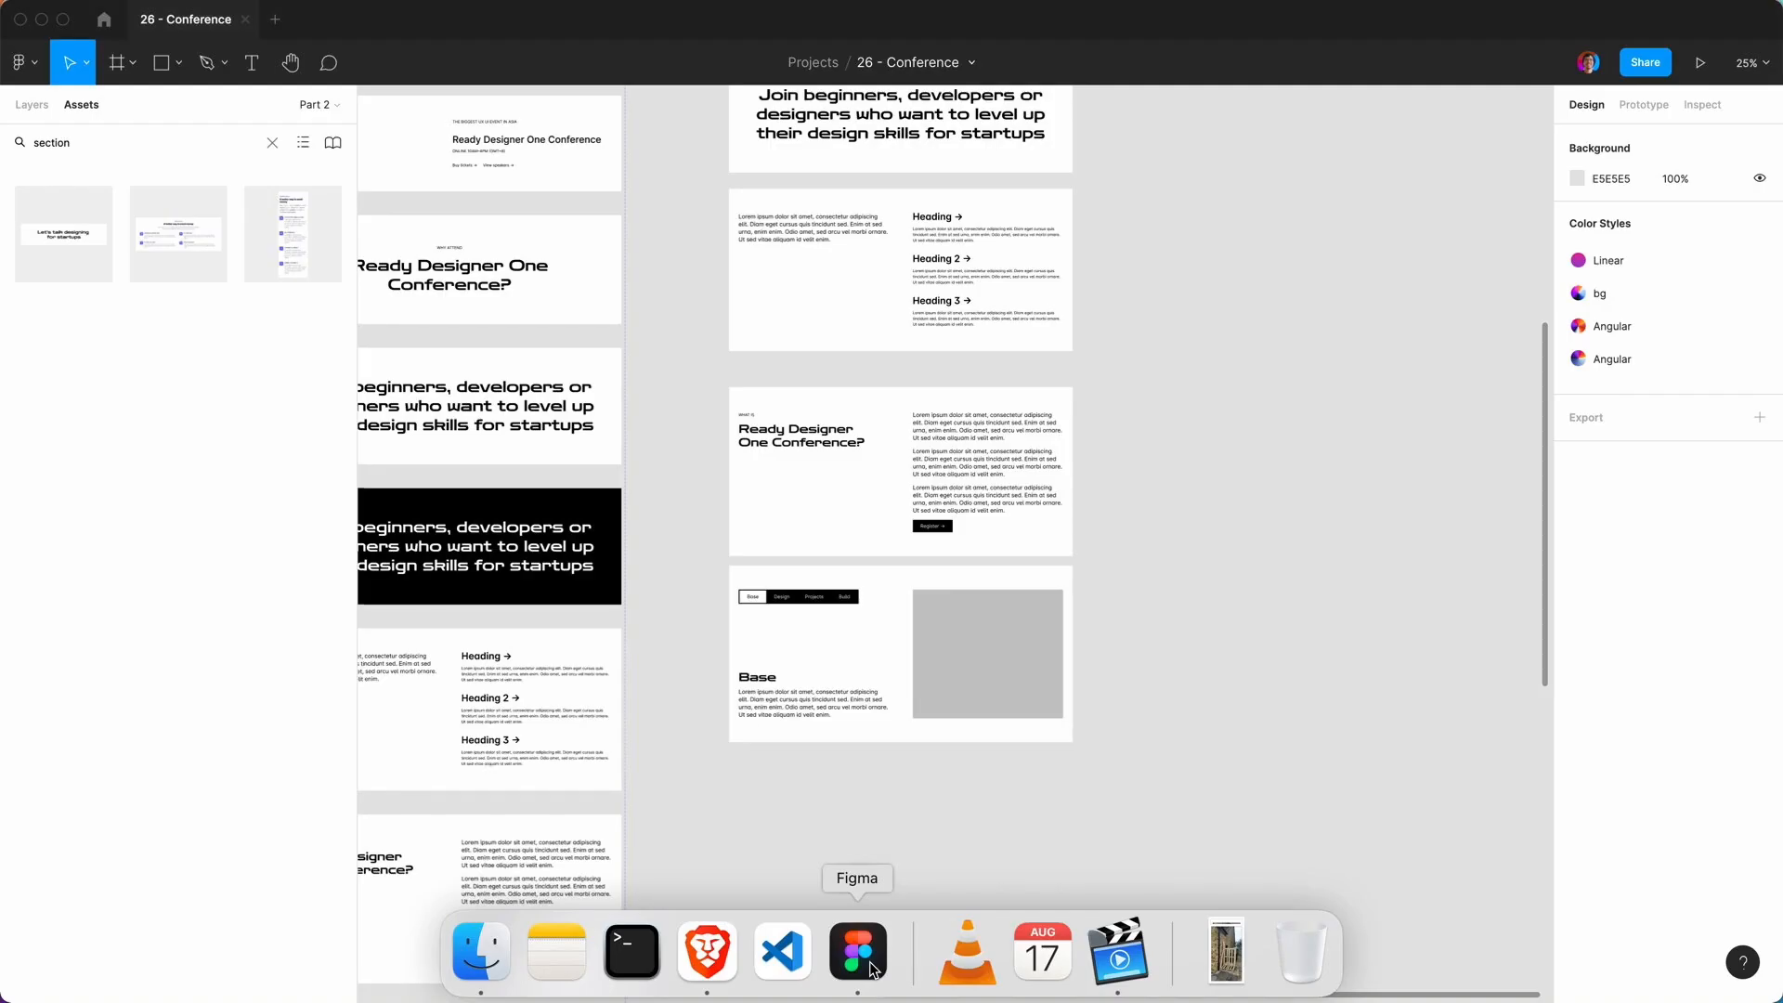
drag(115, 140, 2, 137)
text(foo)
drag(68, 244, 942, 789)
click(1186, 704)
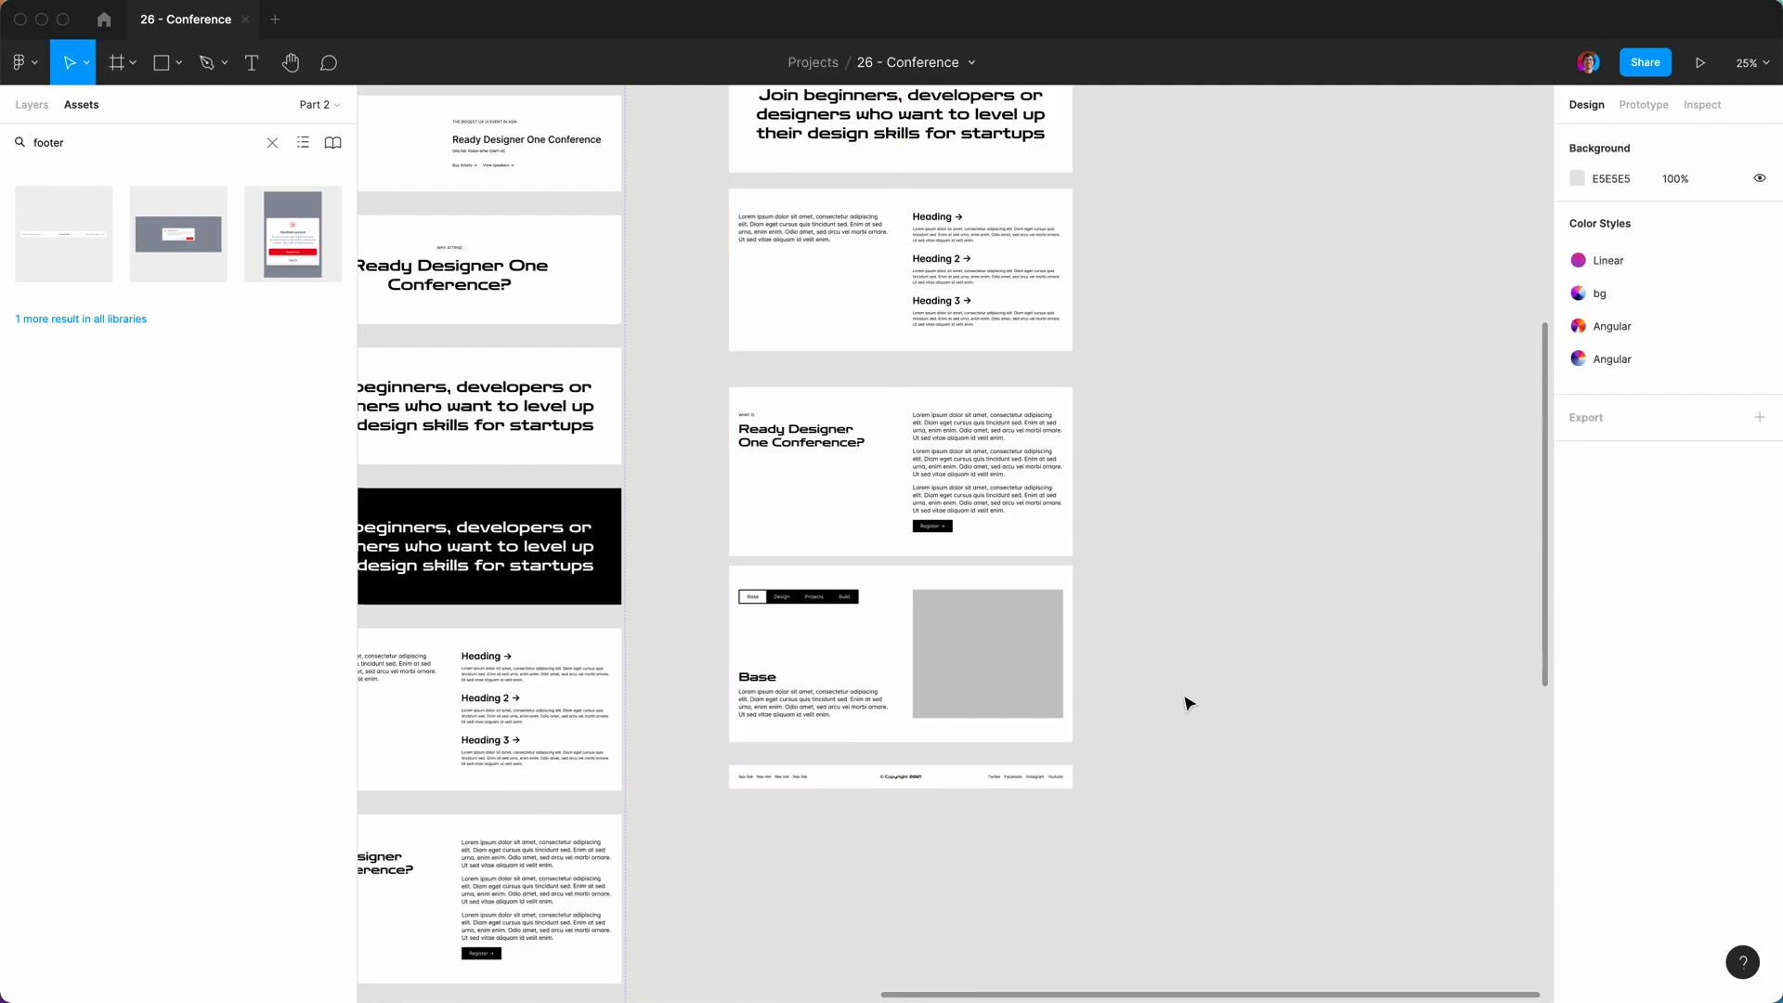
Wrap the stacked nav, section and footer instances in one vertical auto layout frame with 0 spacing between items.
key(minus)
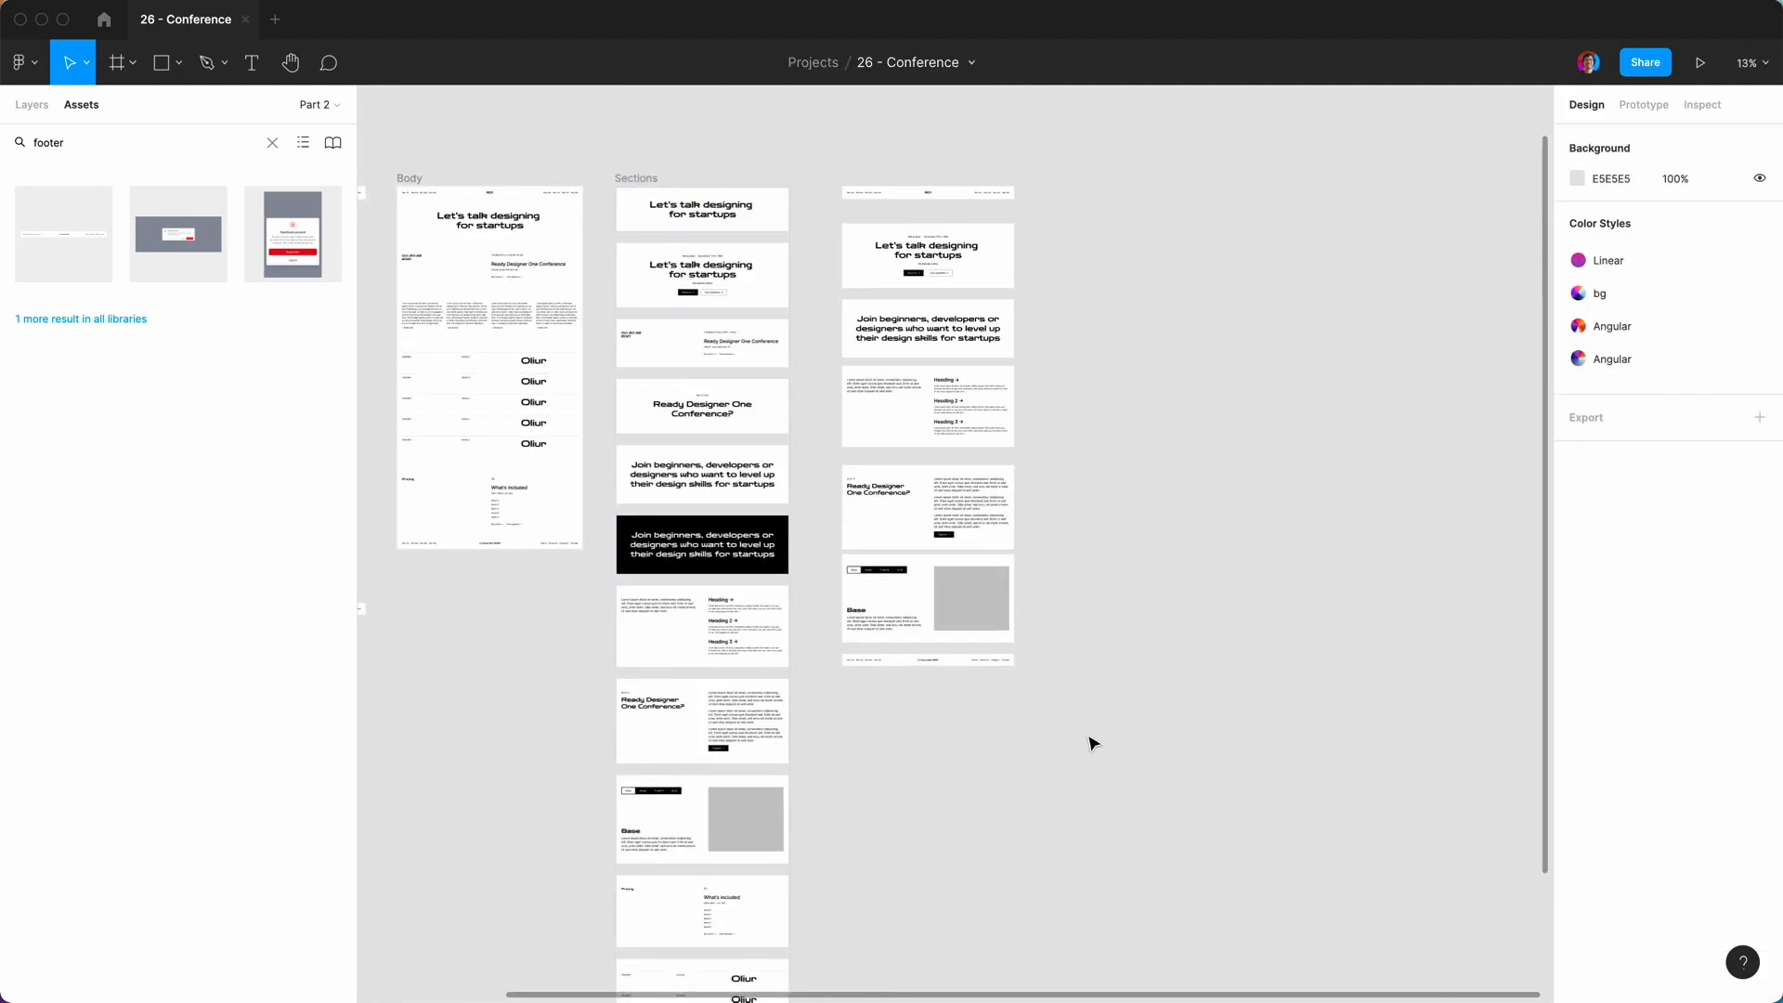
drag(1088, 725, 833, 332)
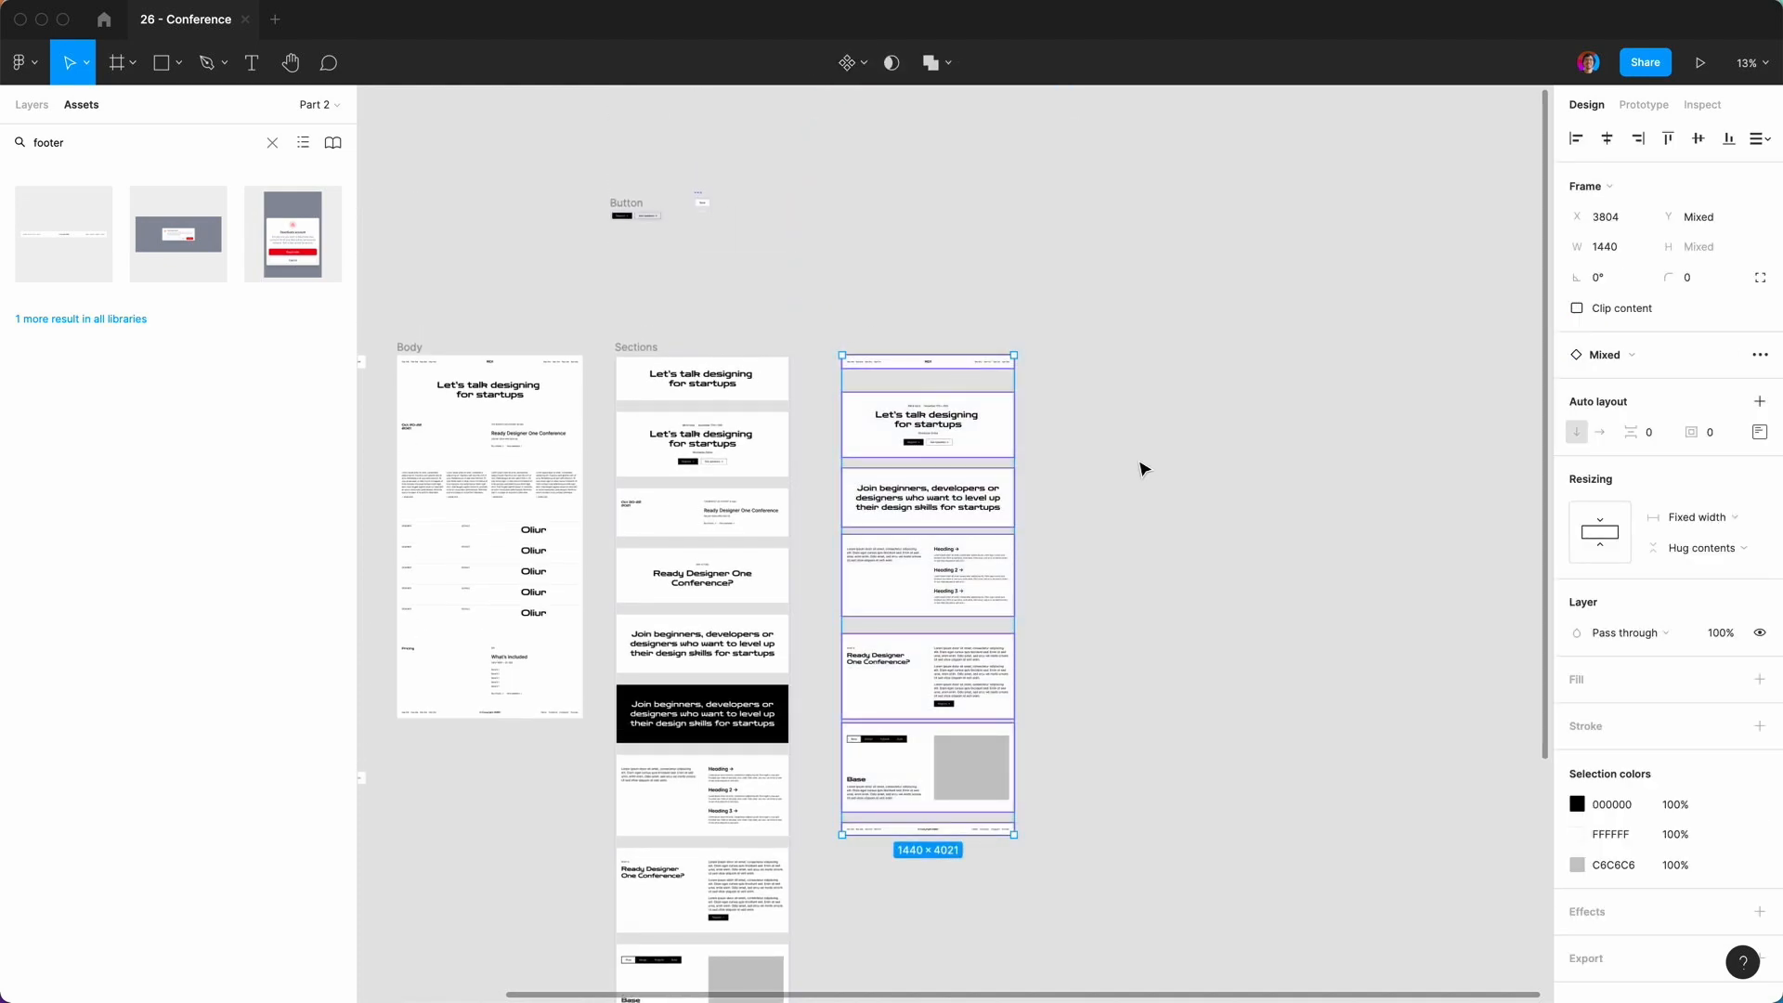
key(shift+a)
click(1652, 394)
text(0)
key(Return)
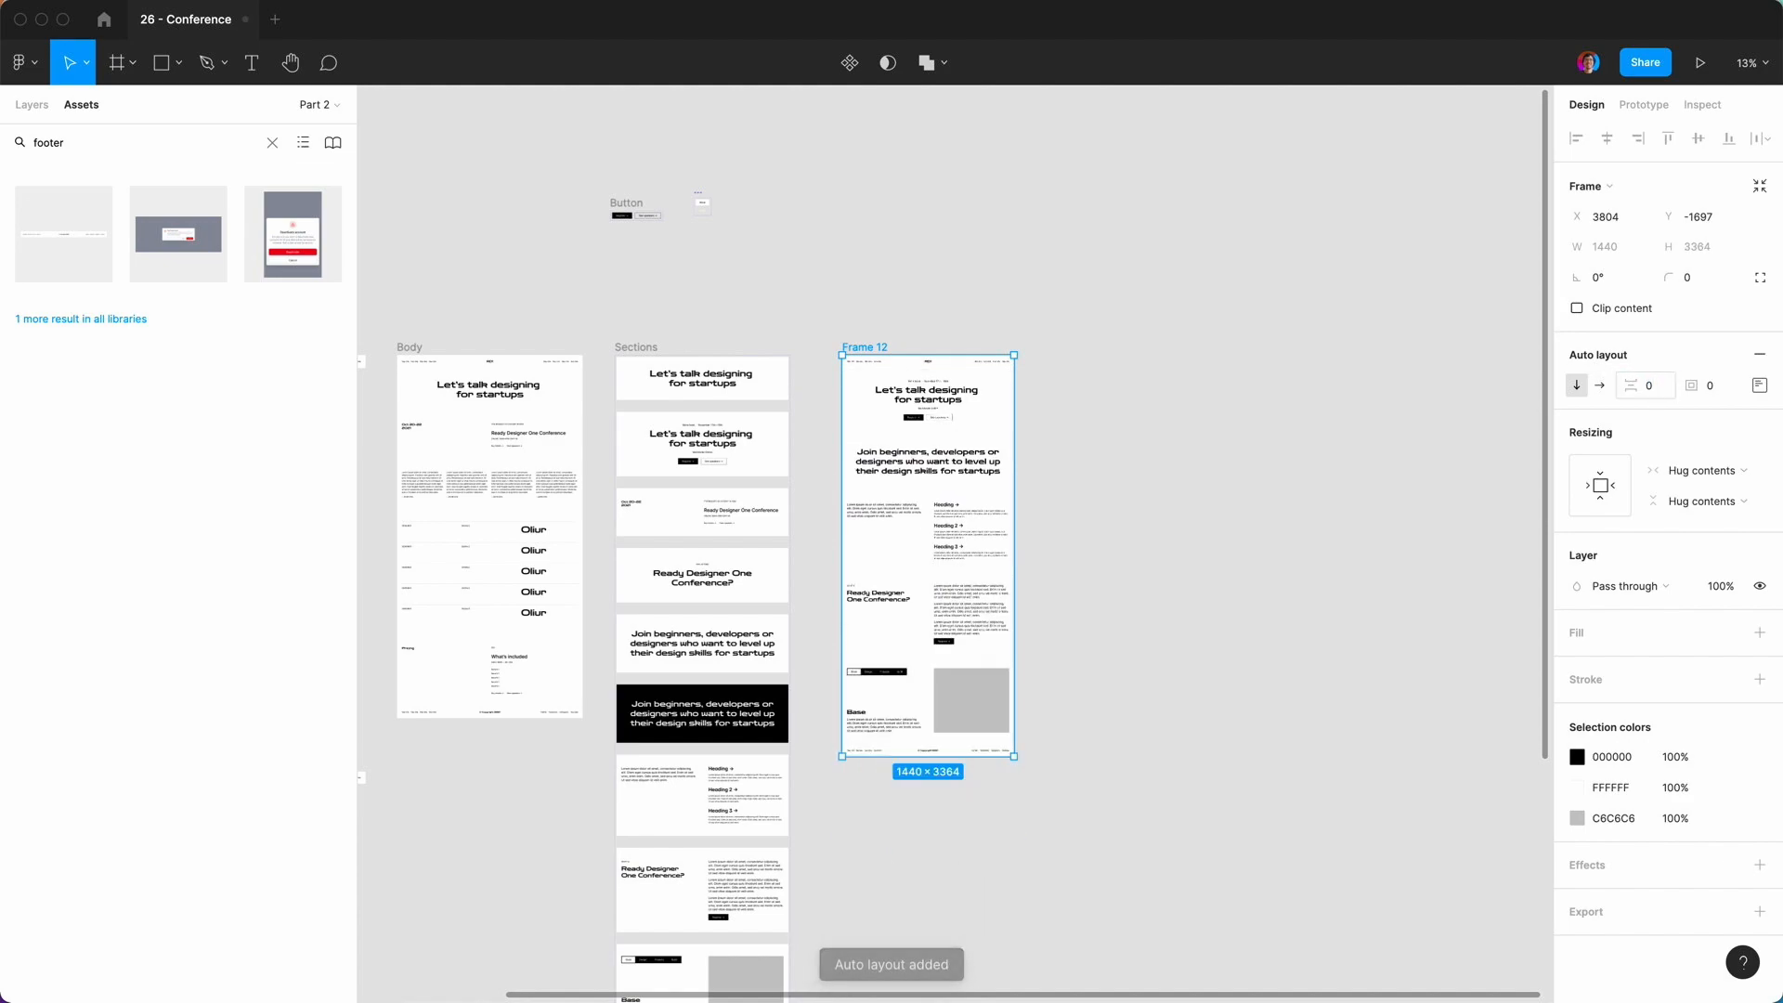
click(1430, 520)
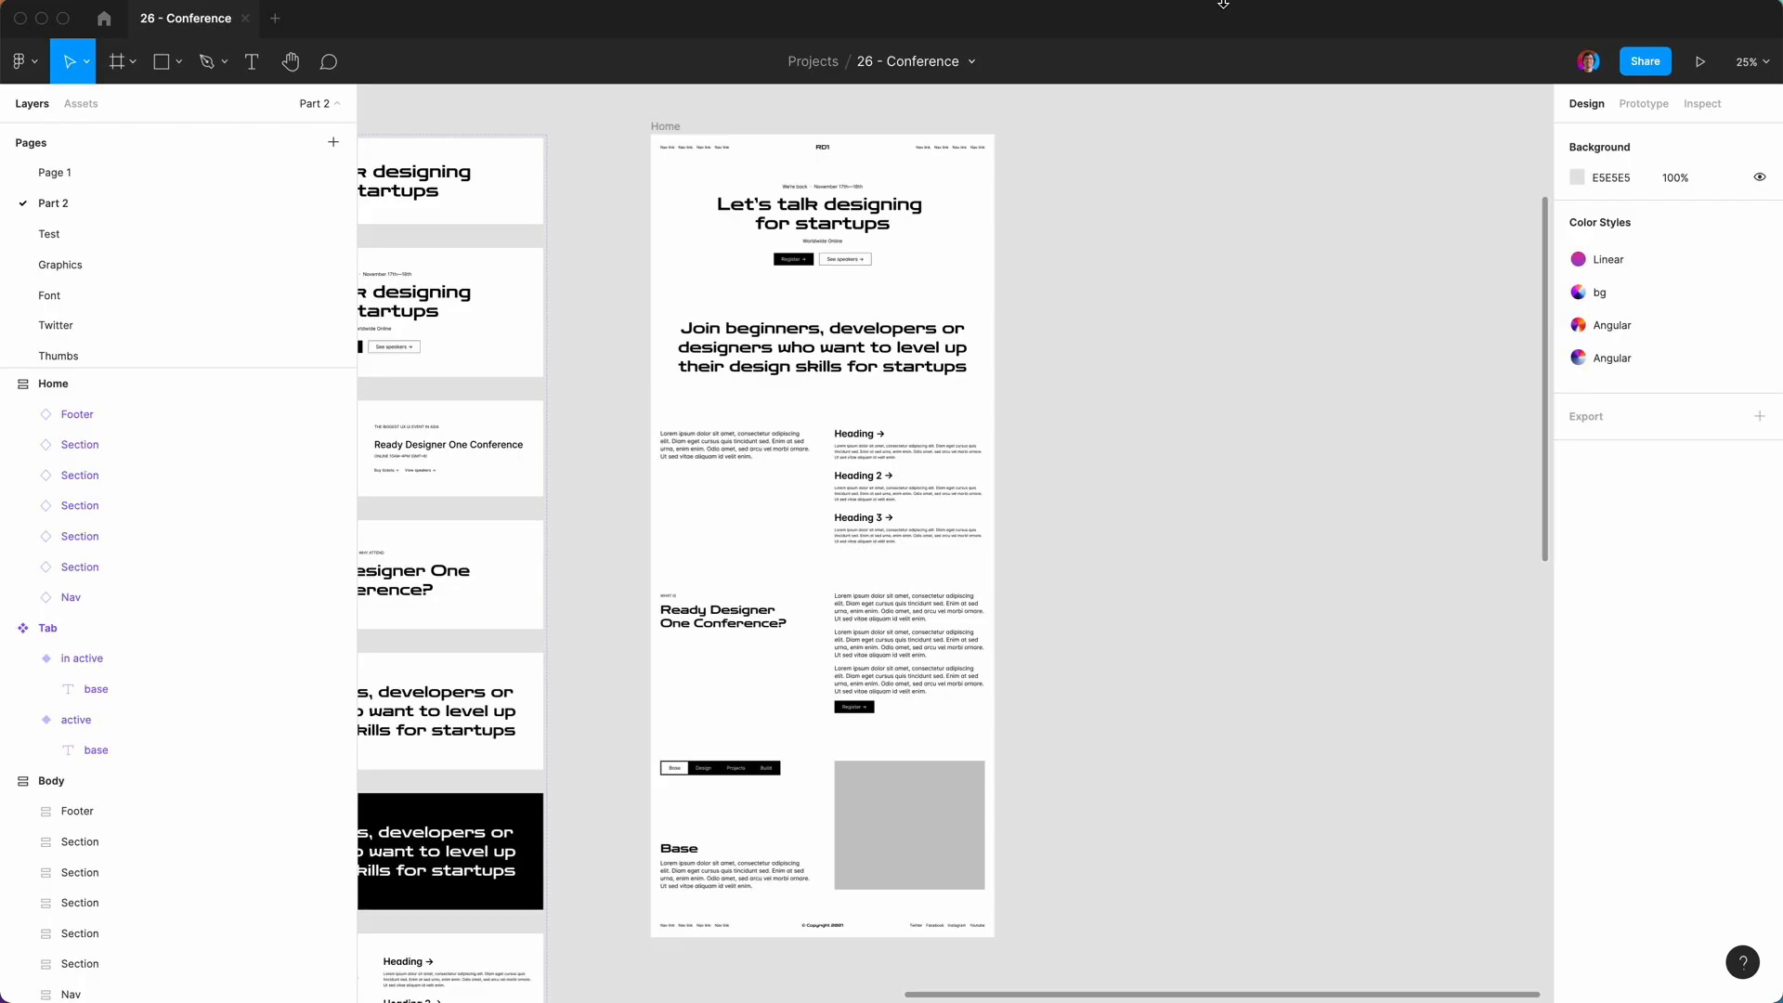
Duplicate the three-heading section in the Home frame and set the copy's Type to the sub-heading and big heading variant.
scroll(1175, 307, down, 2)
scroll(1174, 306, left, 2)
click(984, 431)
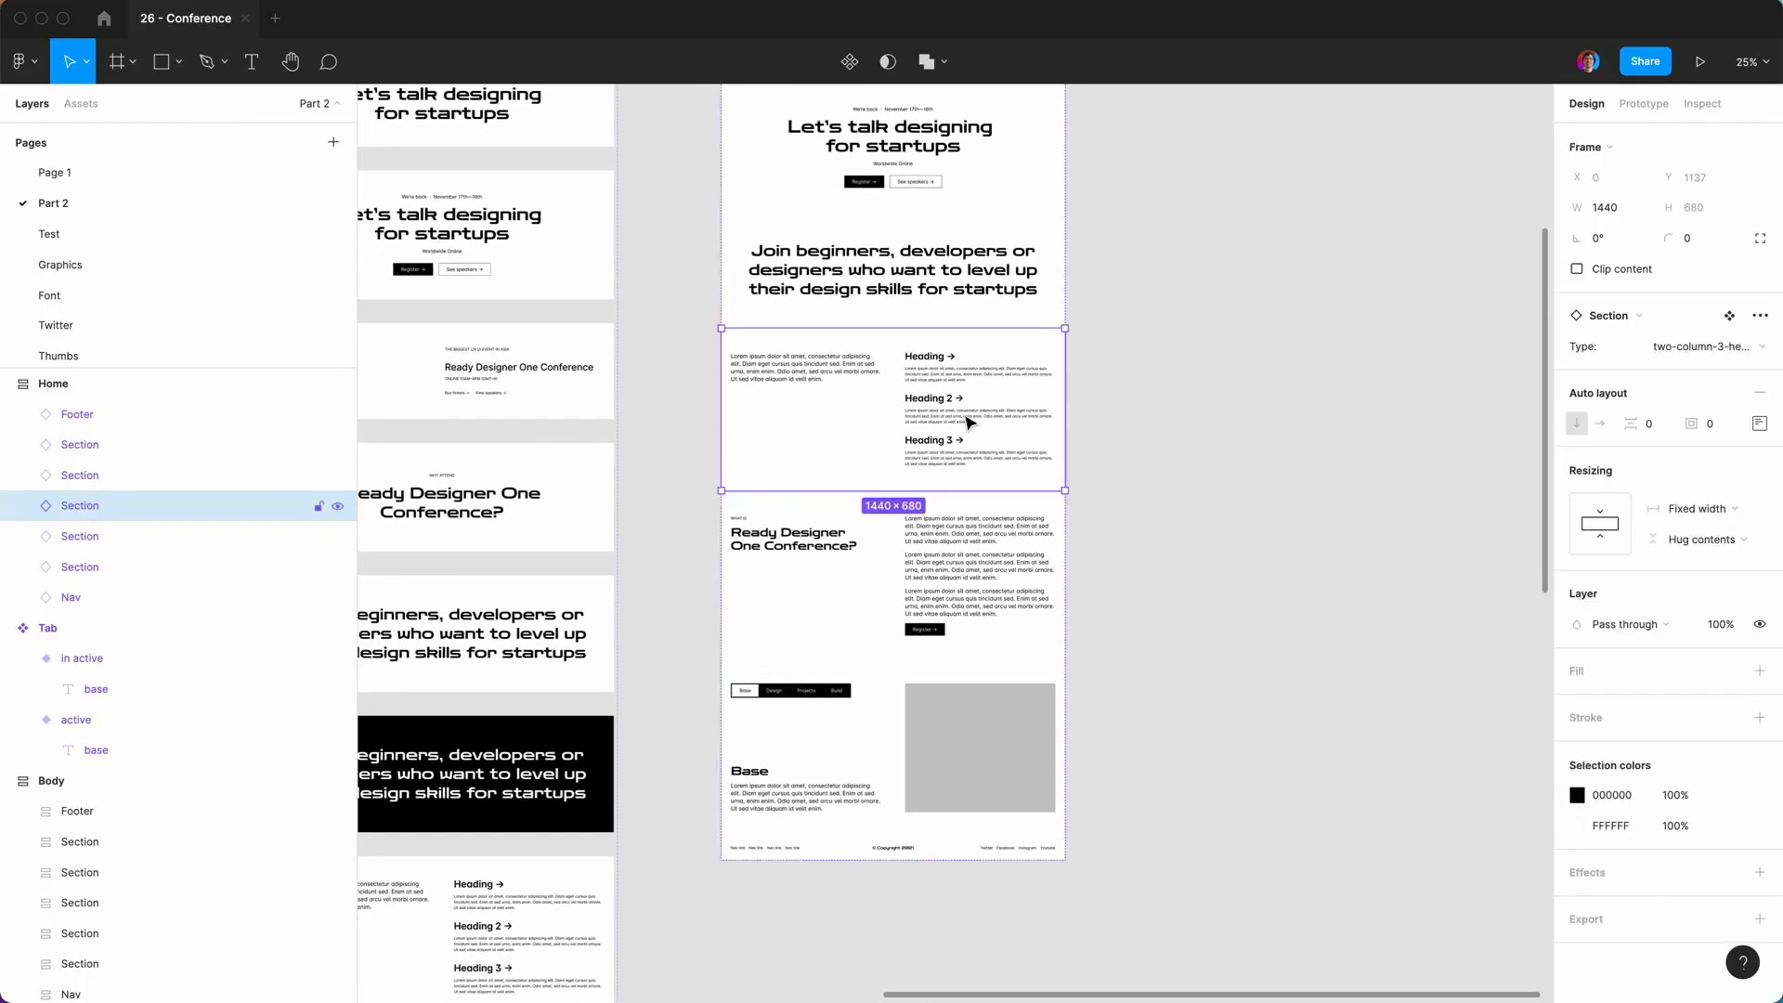
key(ctrl+d)
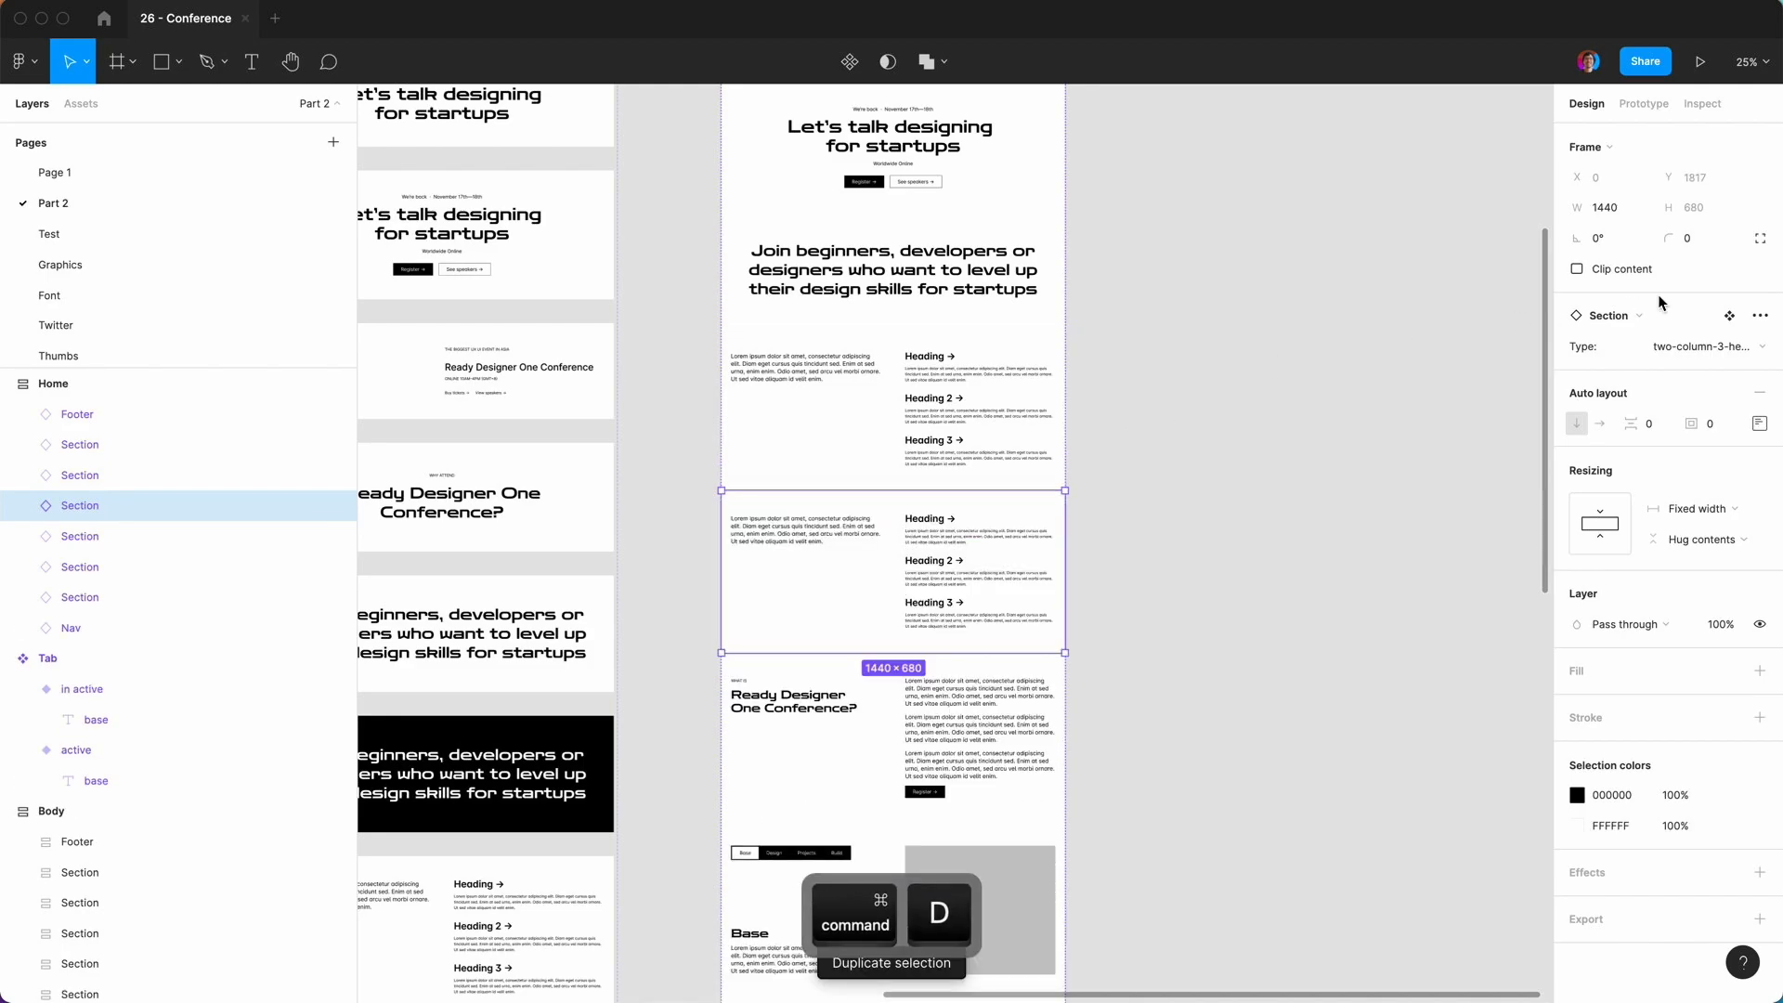
click(1695, 347)
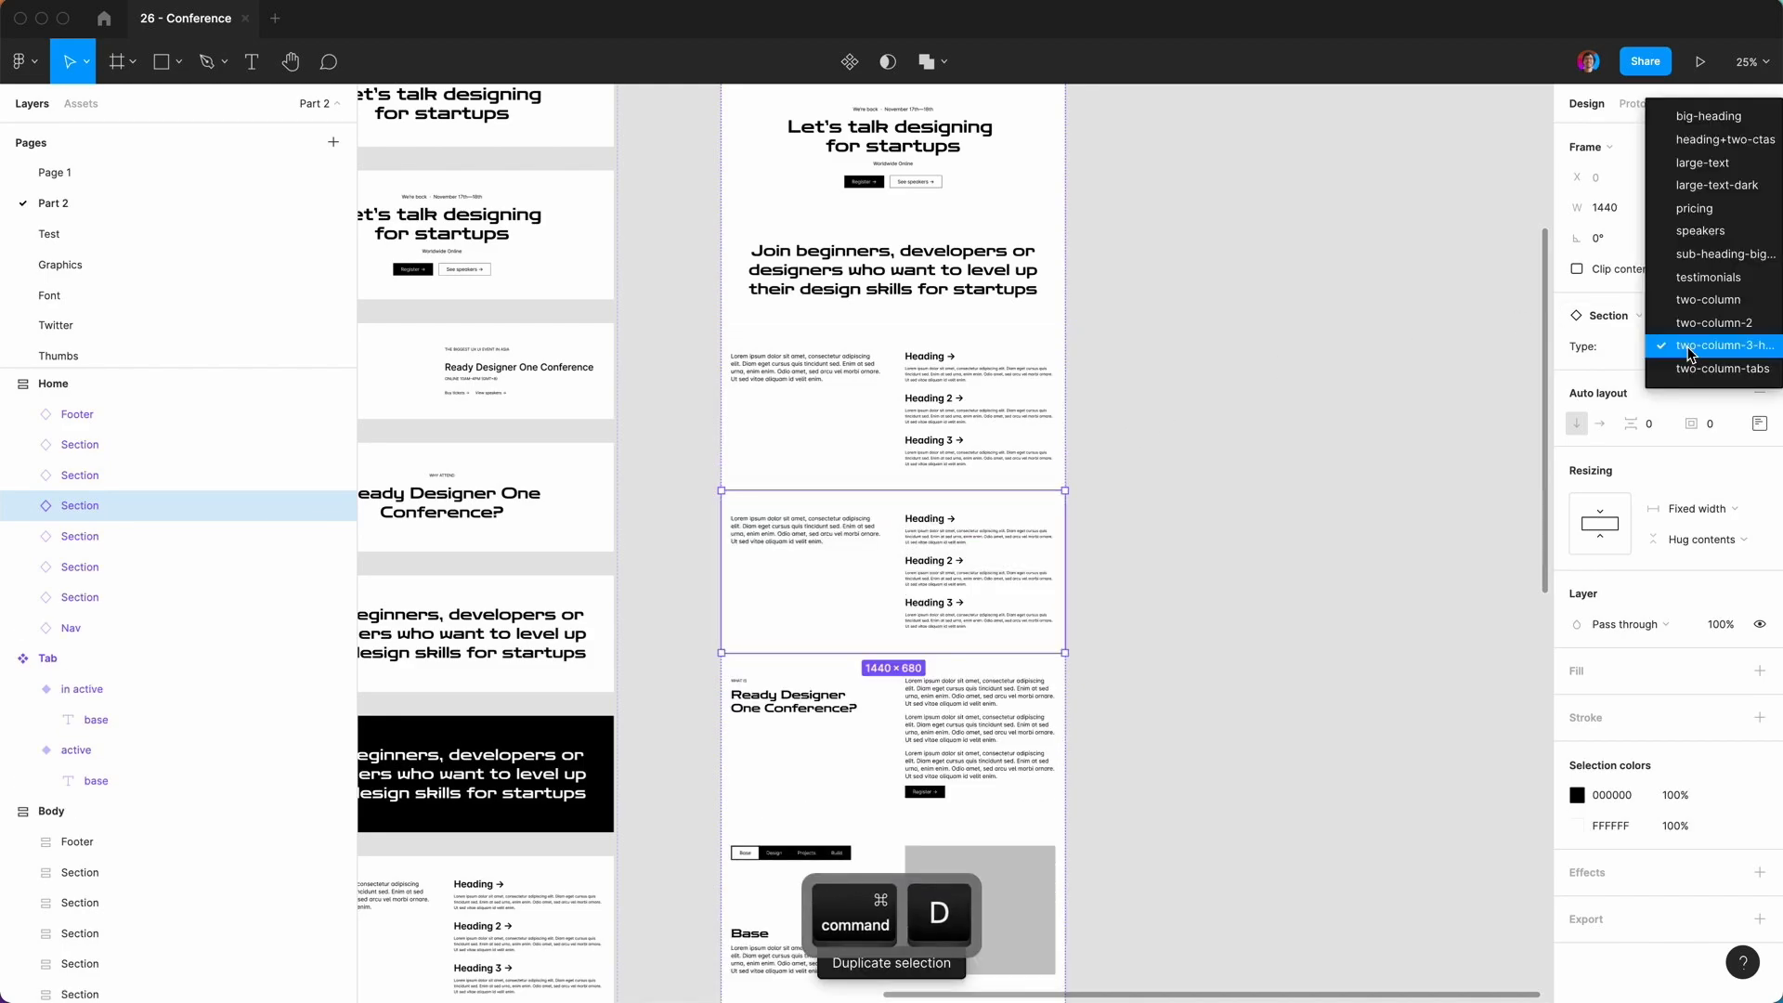
click(1709, 256)
click(1309, 464)
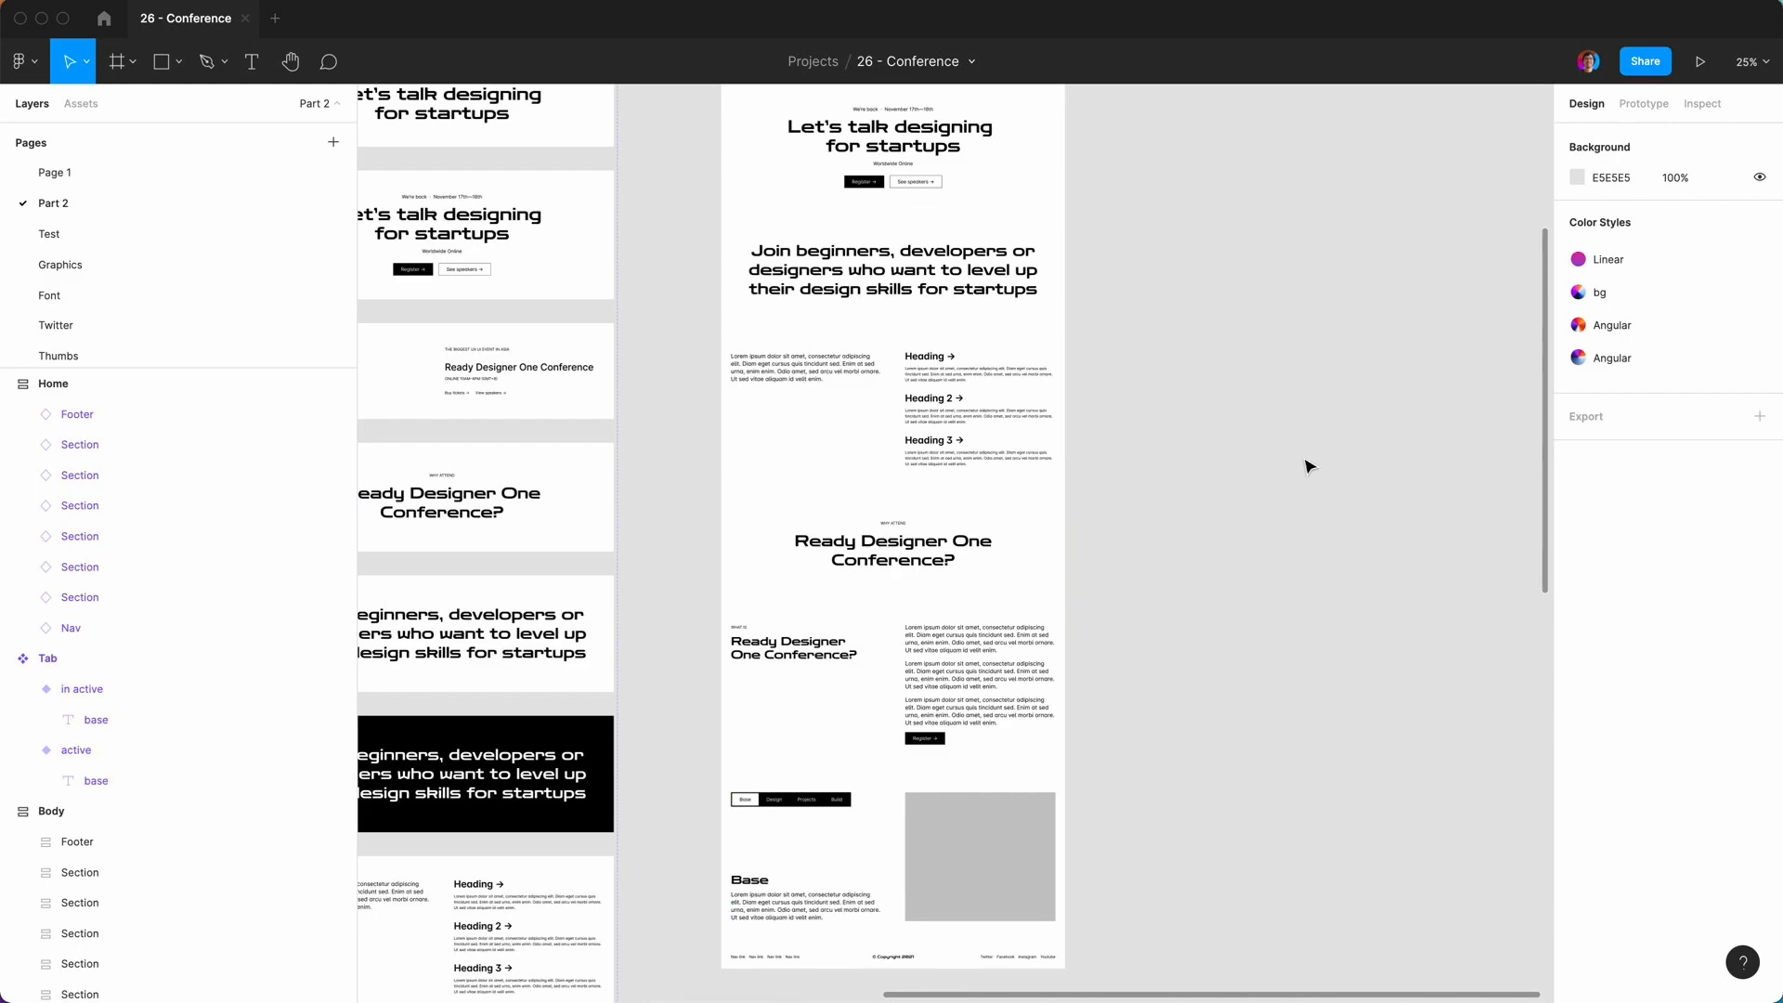
Review the assembled Home page at closer zoom, from the nav through each section down to the footer.
key(plus)
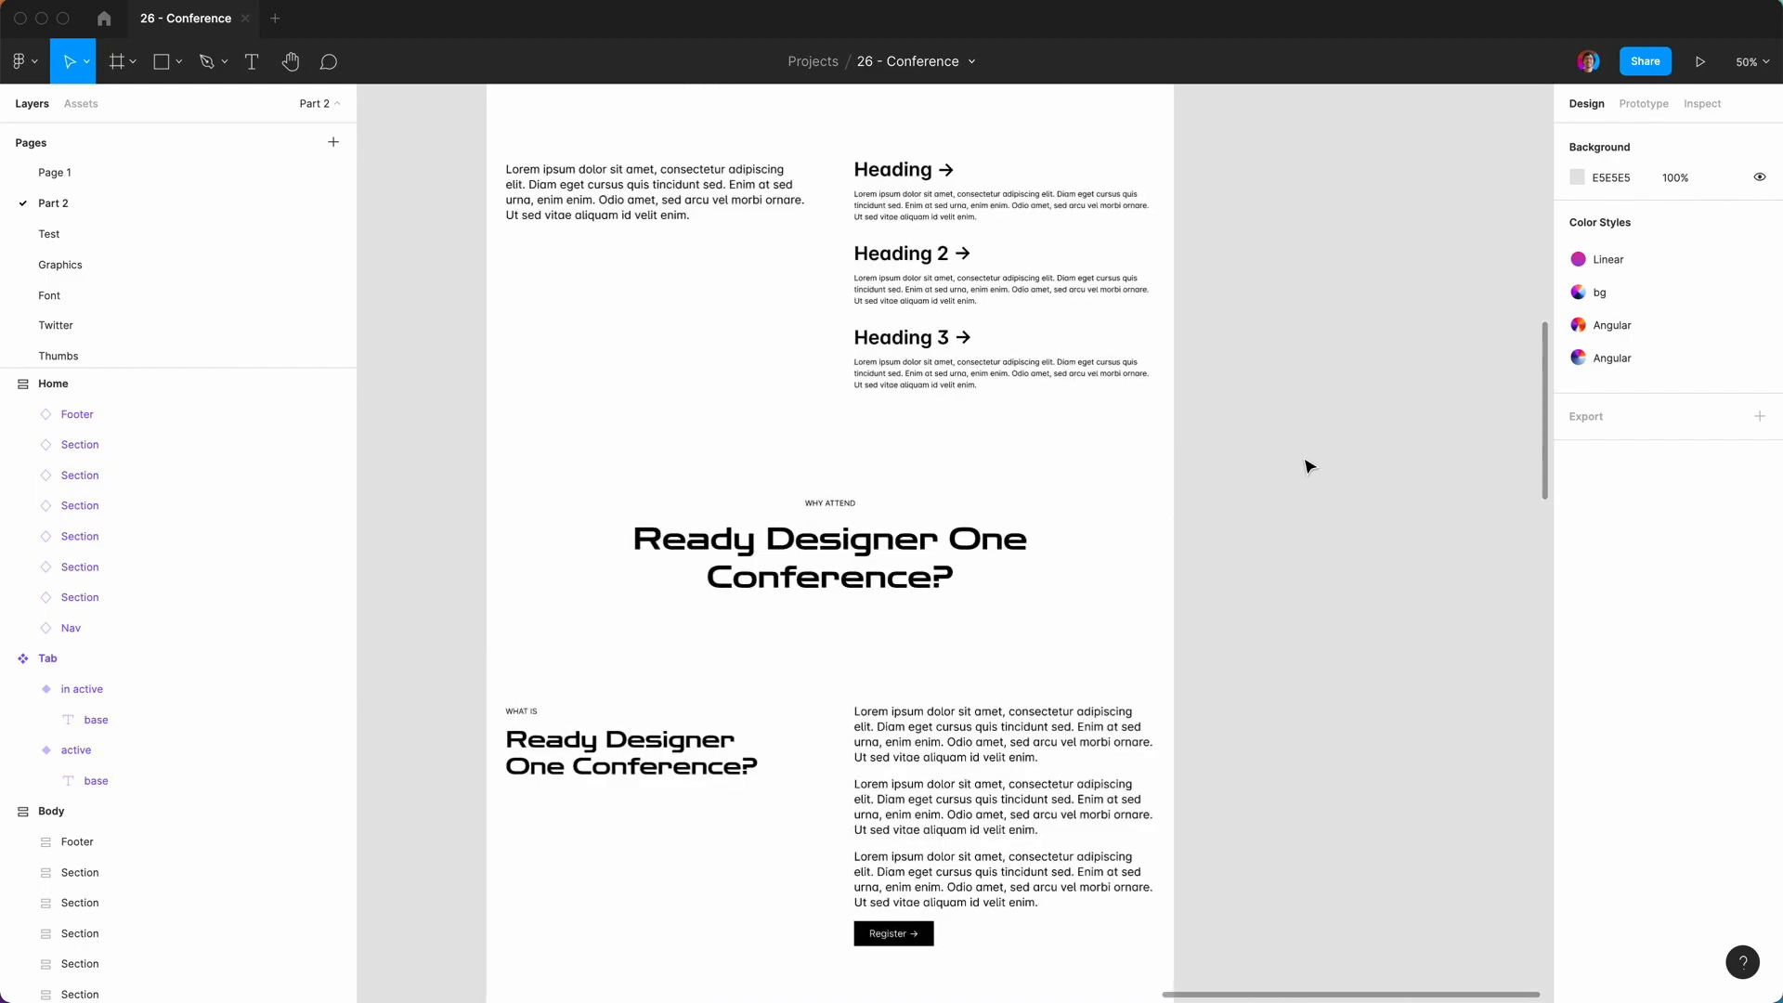
key(plus)
key(minus)
scroll(1309, 464, up, 5)
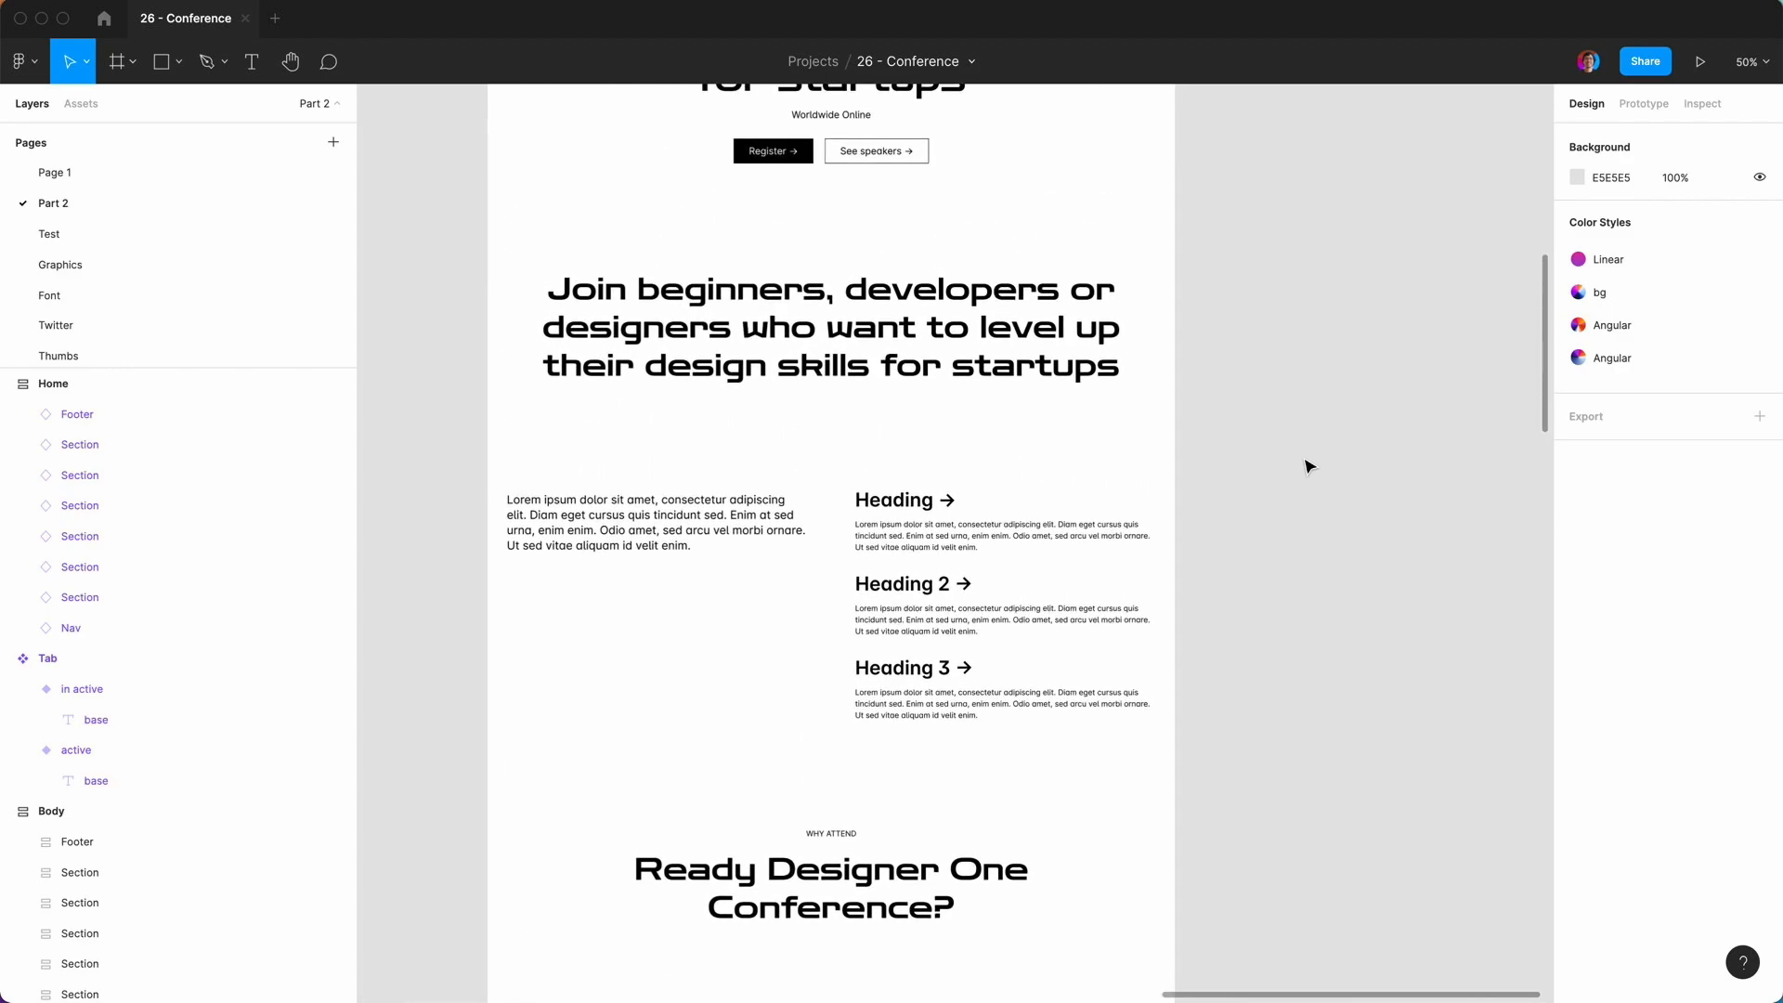
scroll(1309, 464, up, 3)
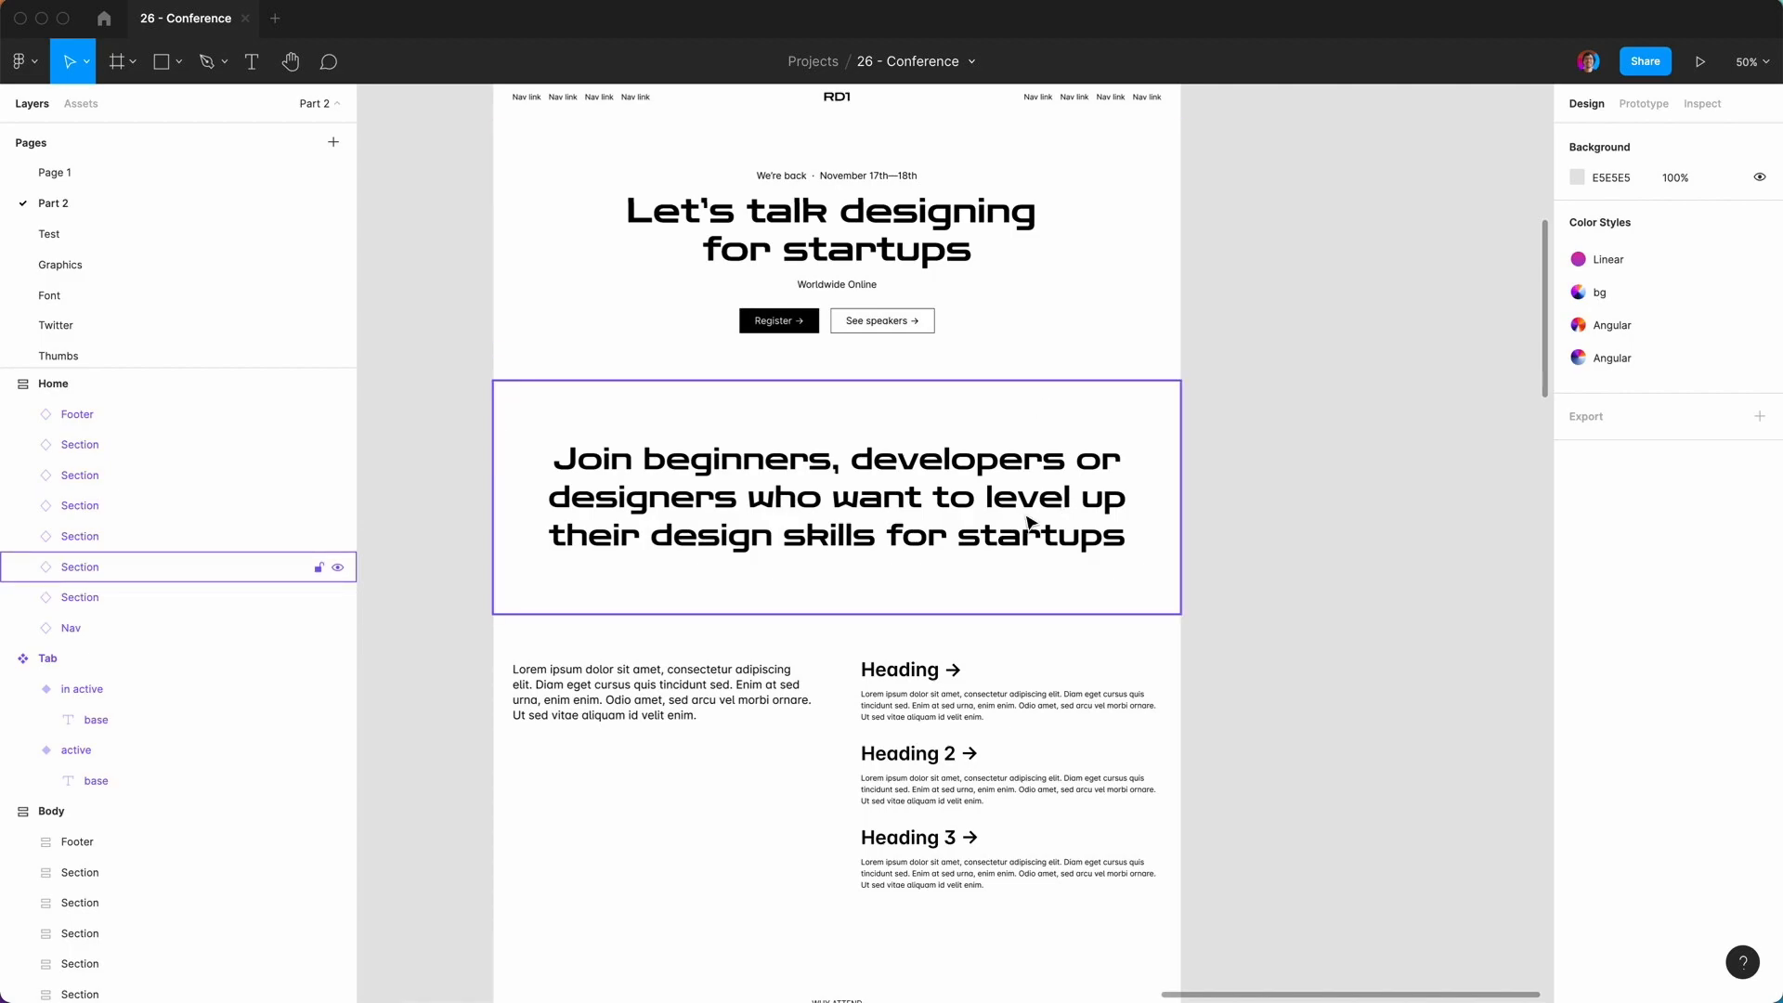
scroll(1027, 522, down, 8)
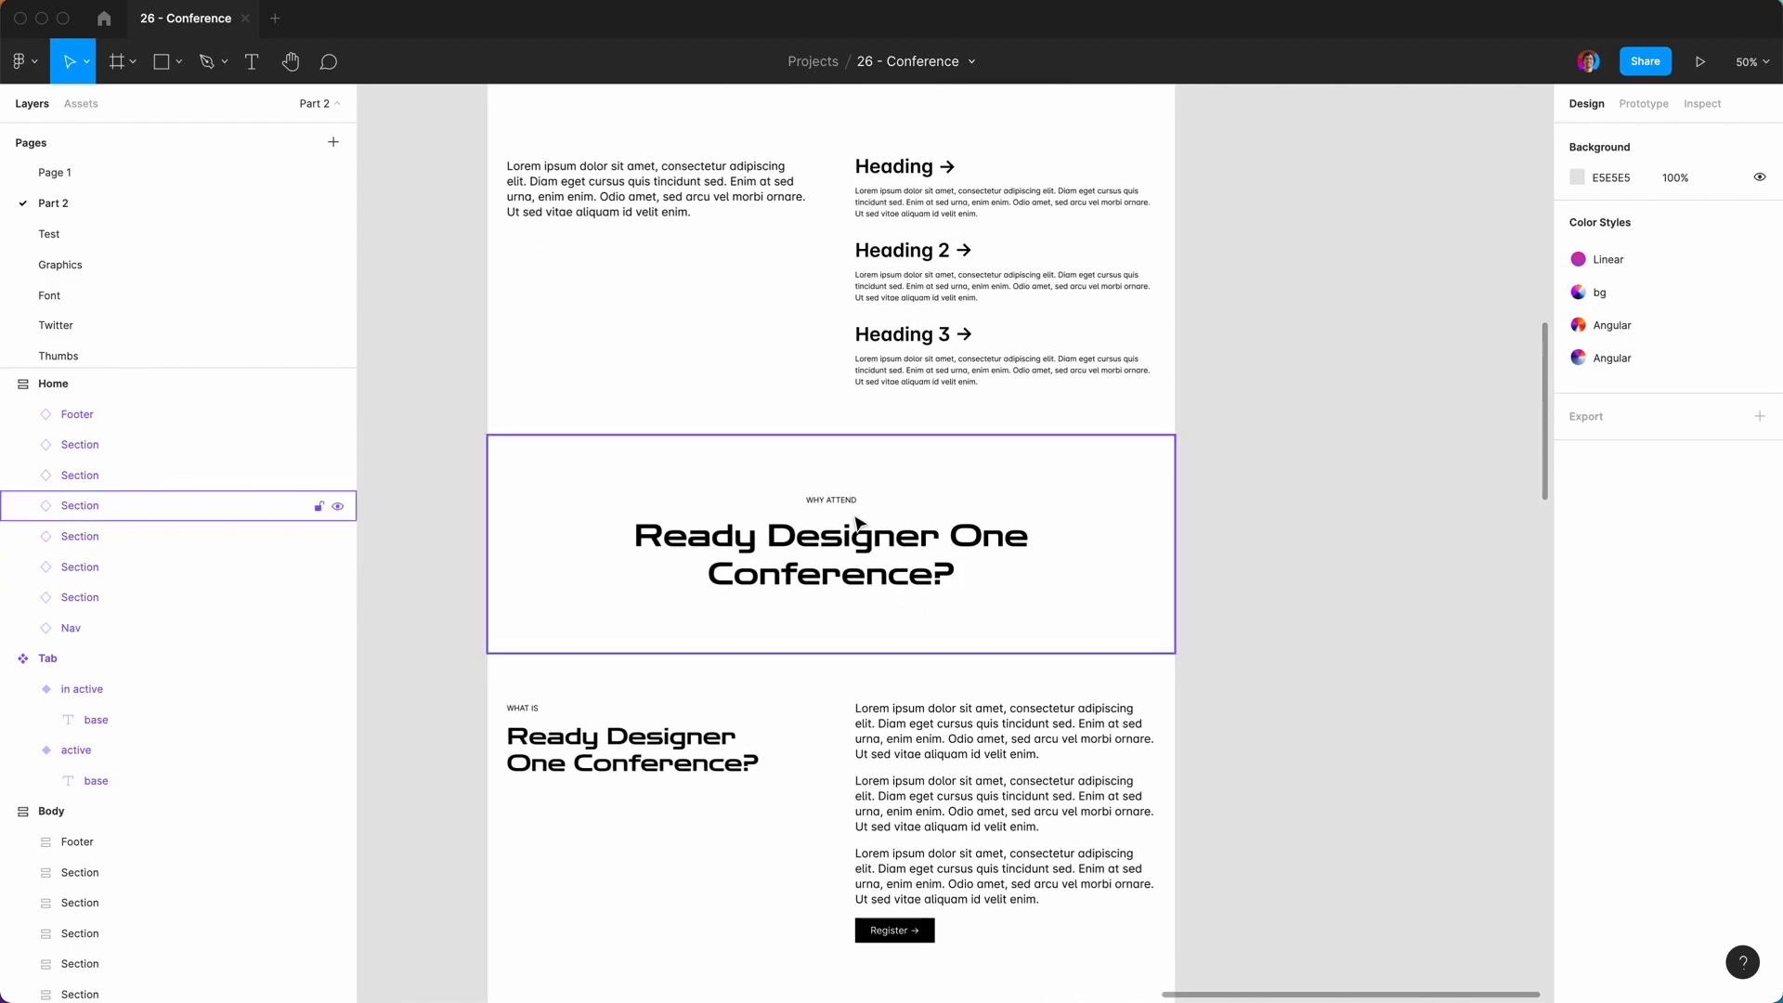
scroll(855, 523, down, 3)
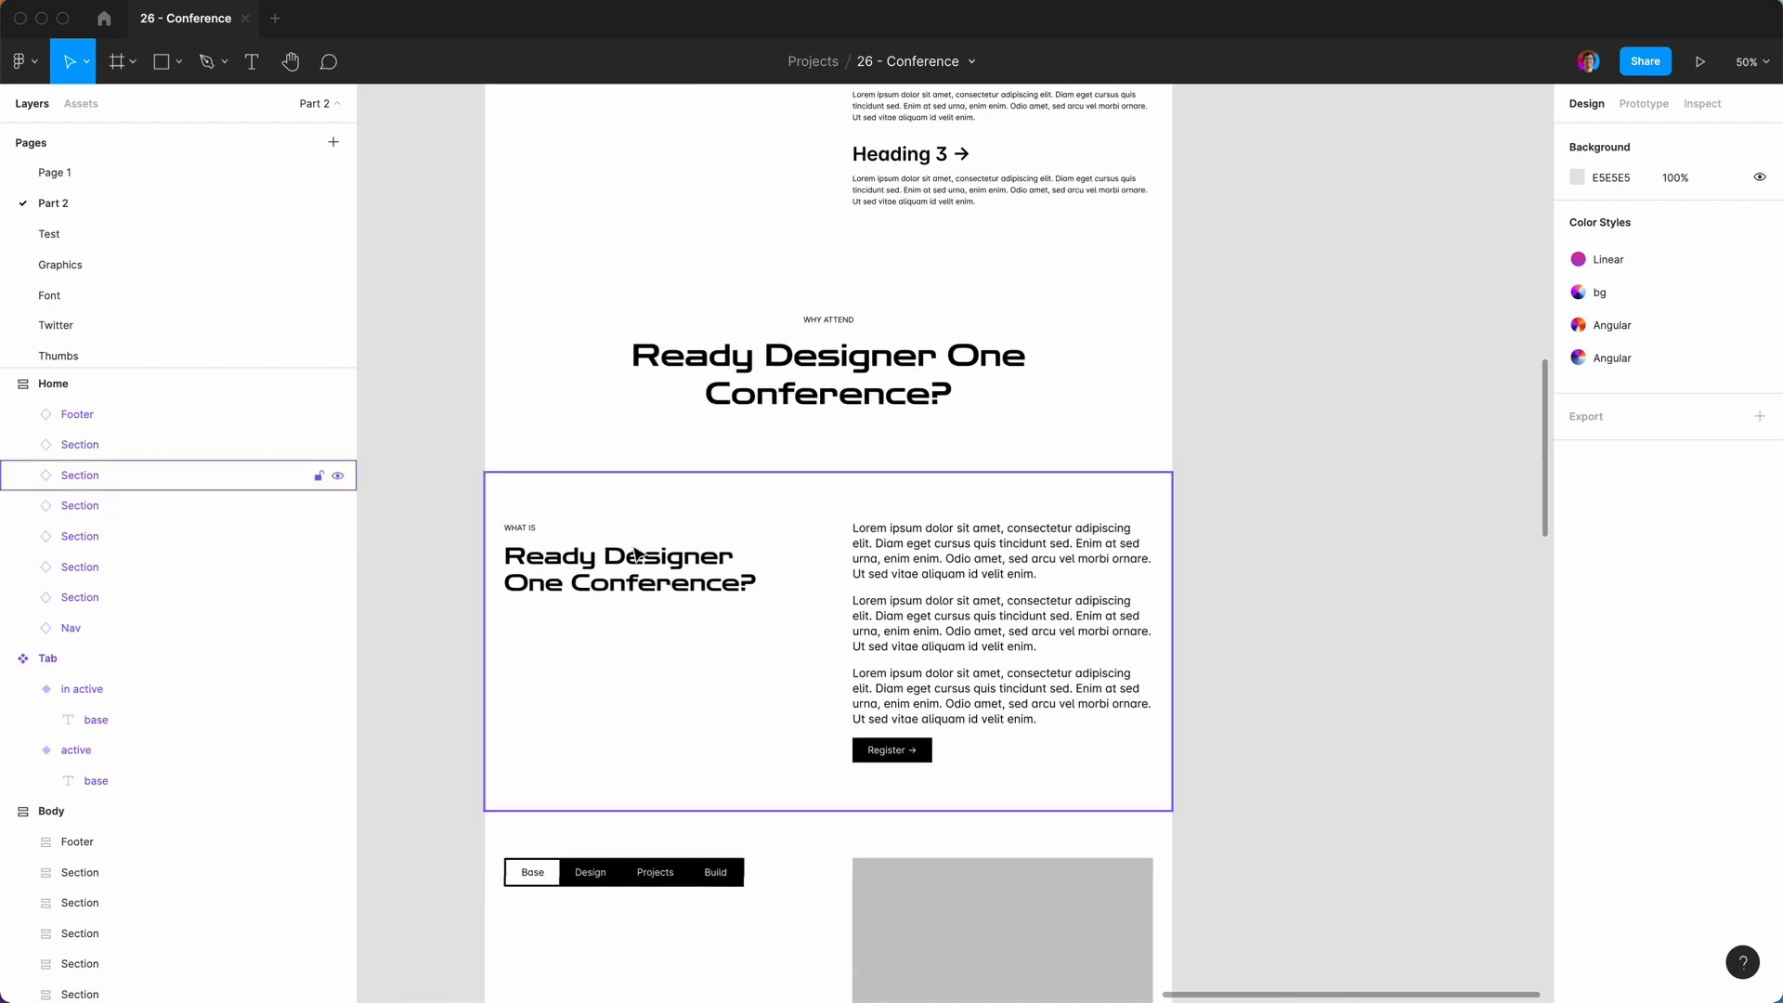
scroll(635, 555, down, 9)
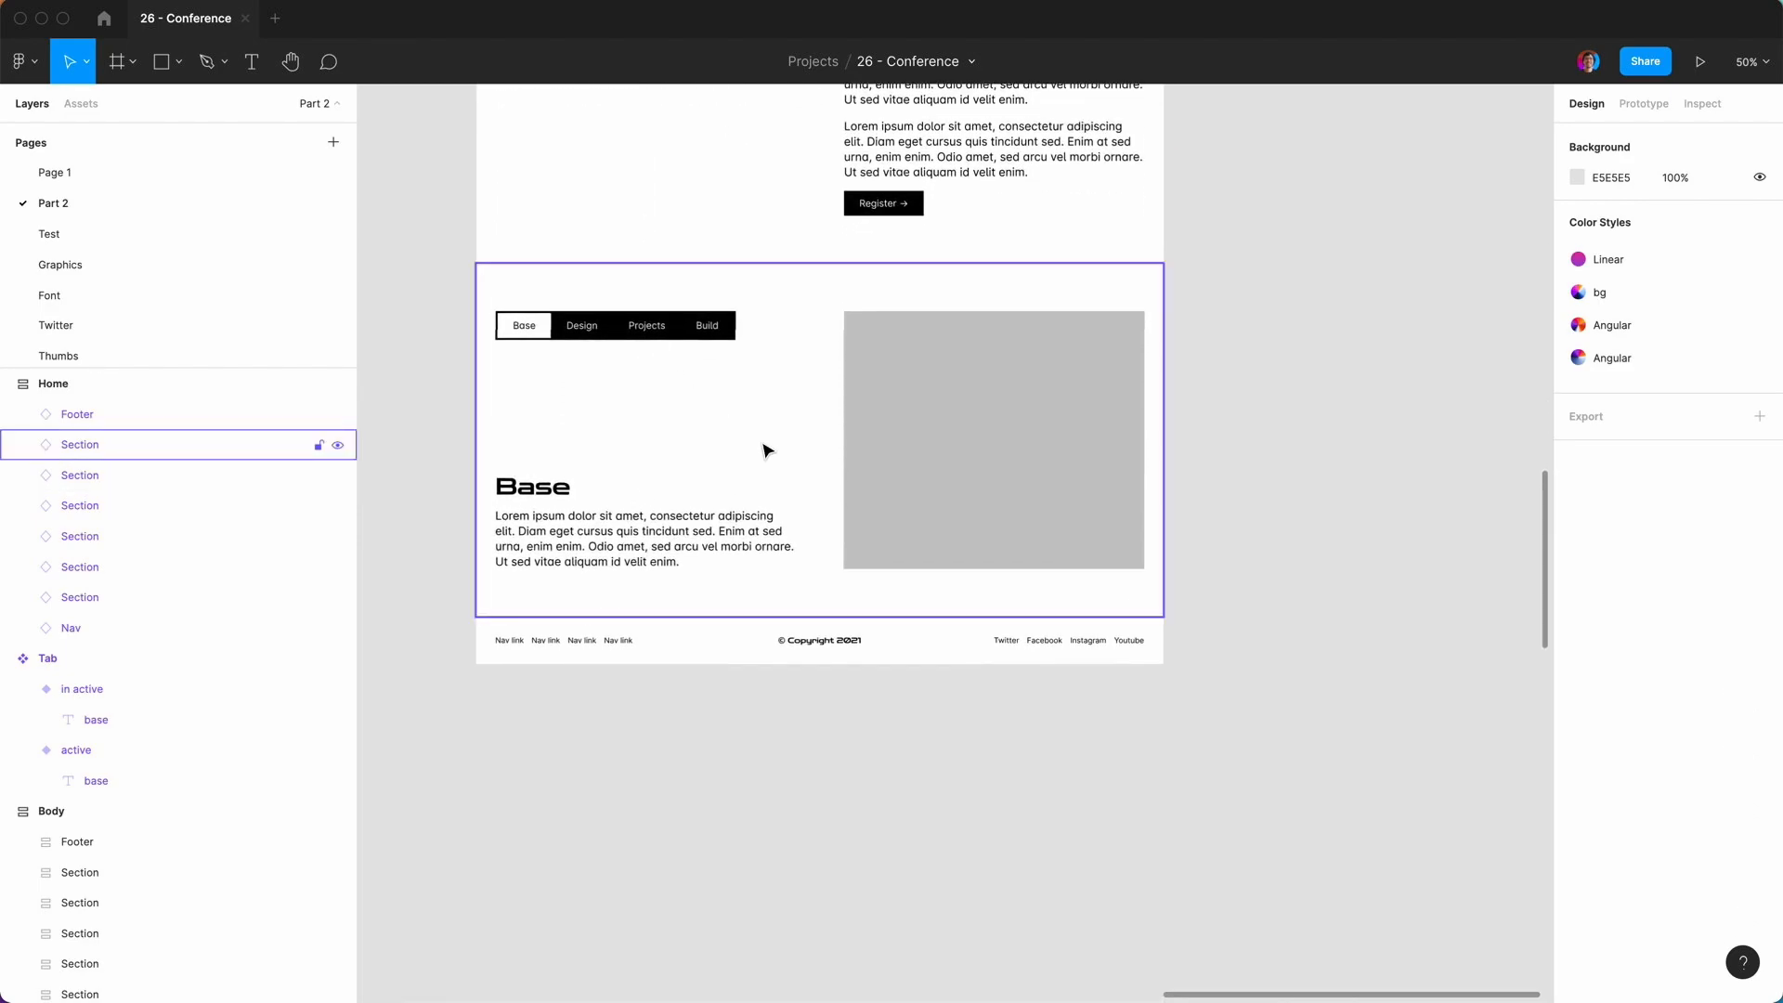